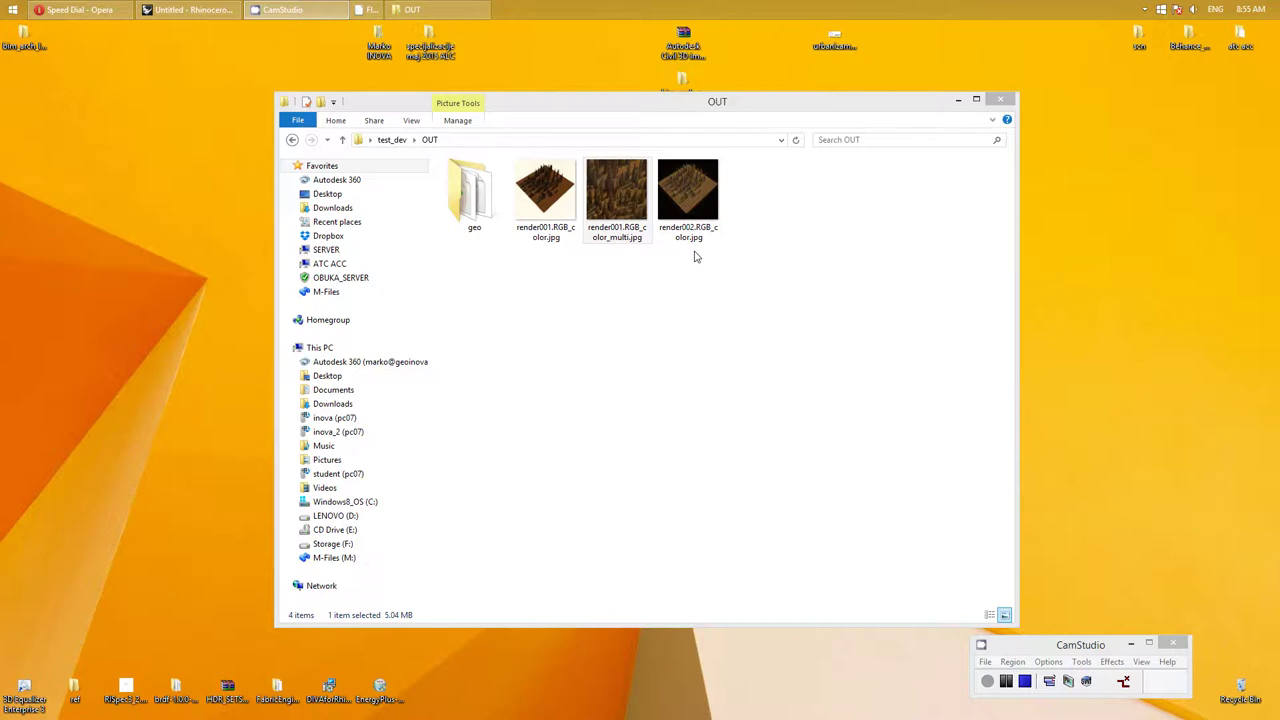
Open the four-panel render001.RGB_color_multi.jpg image from the OUT folder
{"action": "key", "text": "F9"}
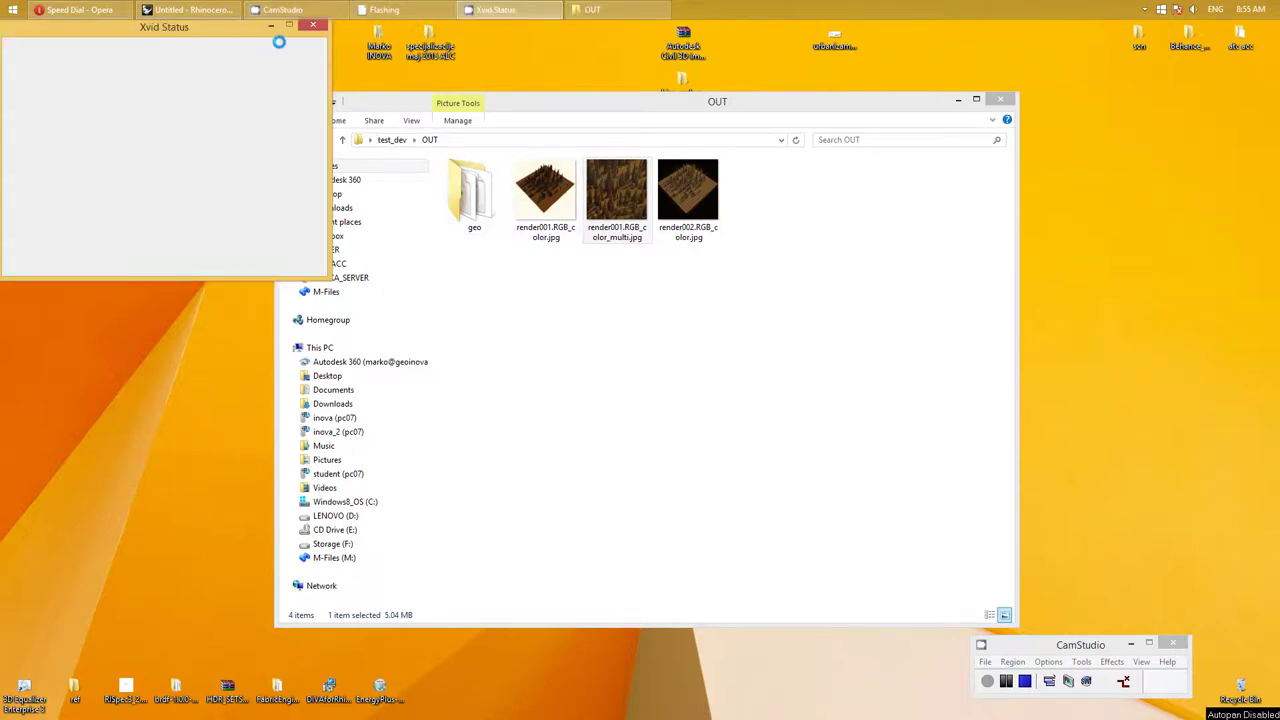
{"action": "double_click", "coordinate": [613, 200]}
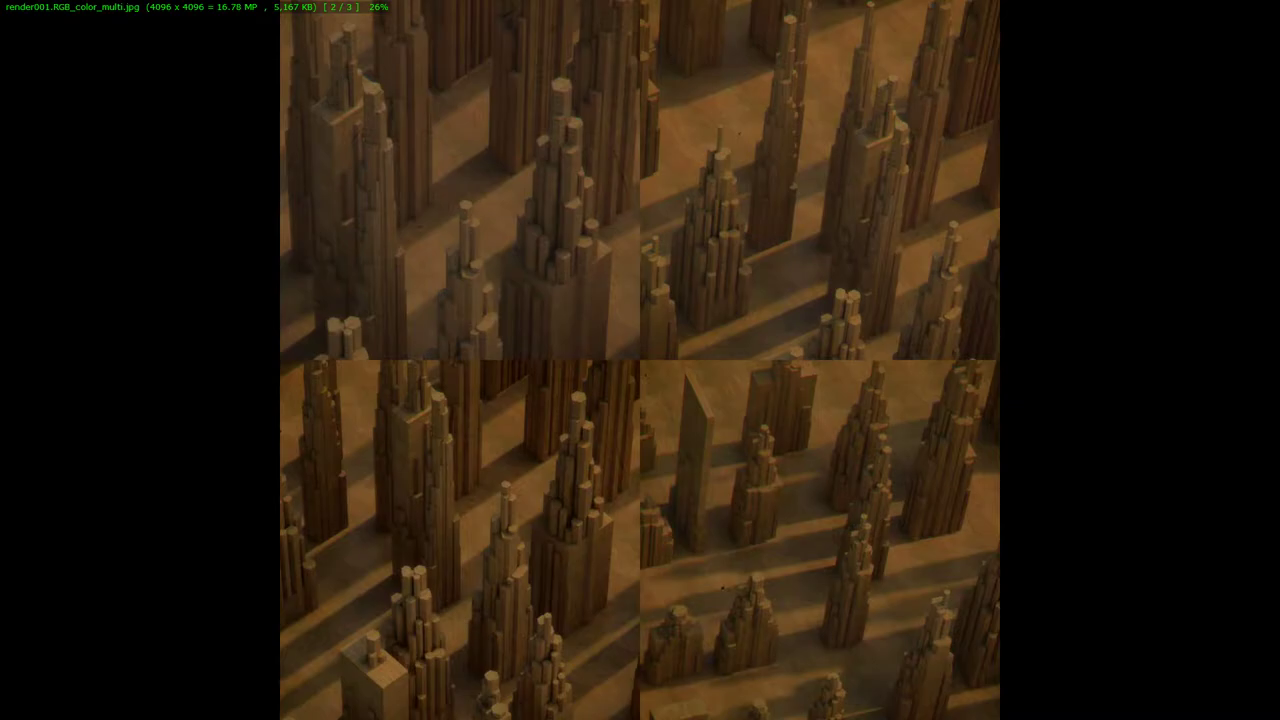
Step forward to render002, then back to the full-scene render001.RGB_color.jpg
{"action": "key", "text": "Right"}
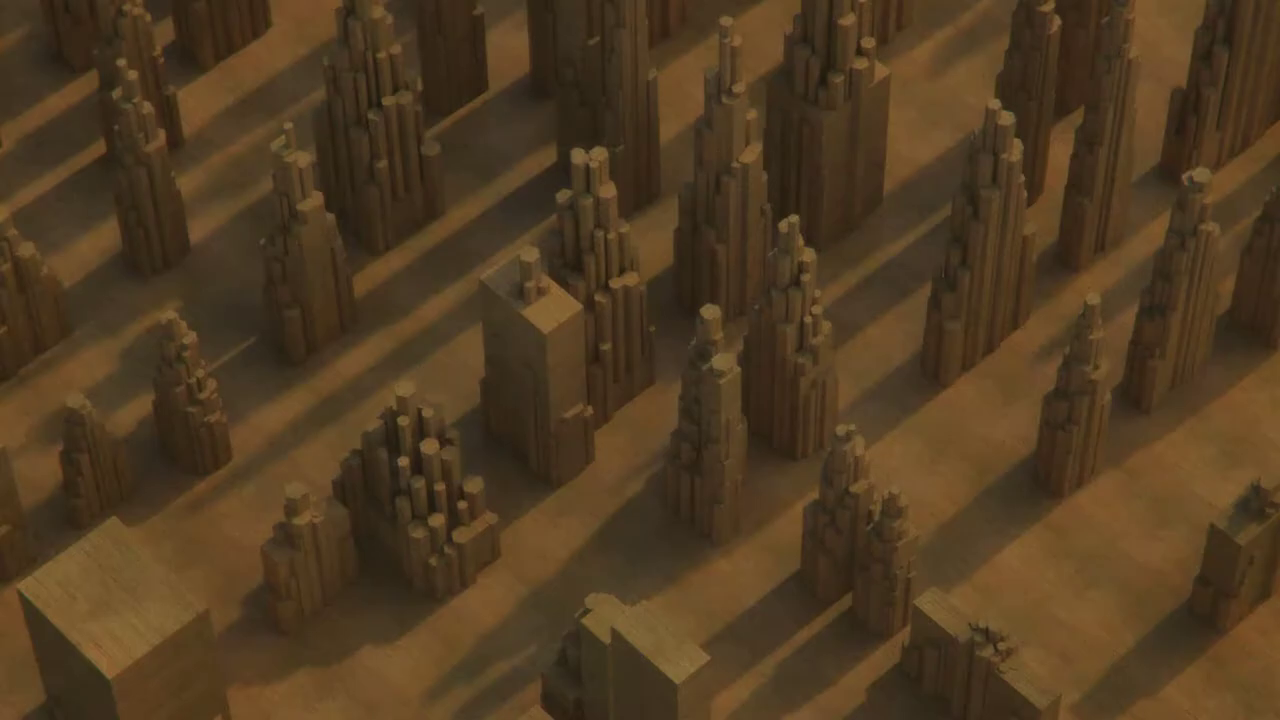
{"action": "key", "text": "Left"}
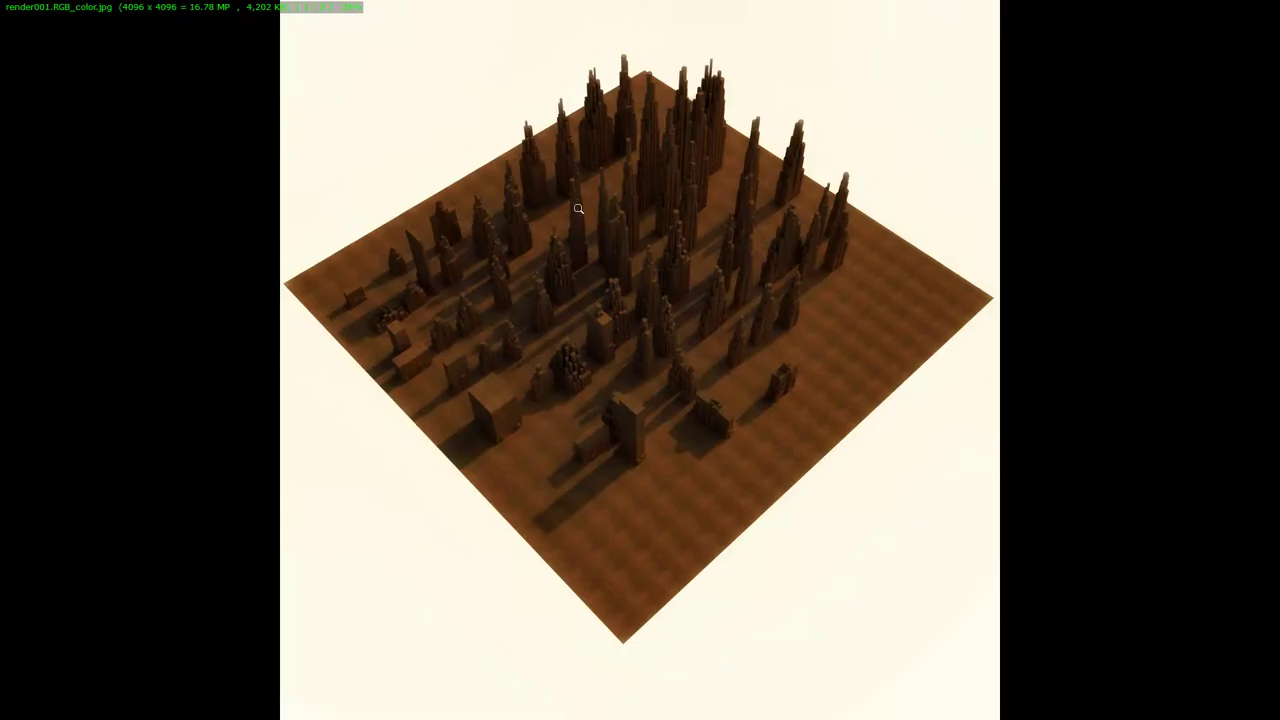
Set the viewer's magnifier zoom to 1.5:1
{"action": "right_click", "coordinate": [577, 207]}
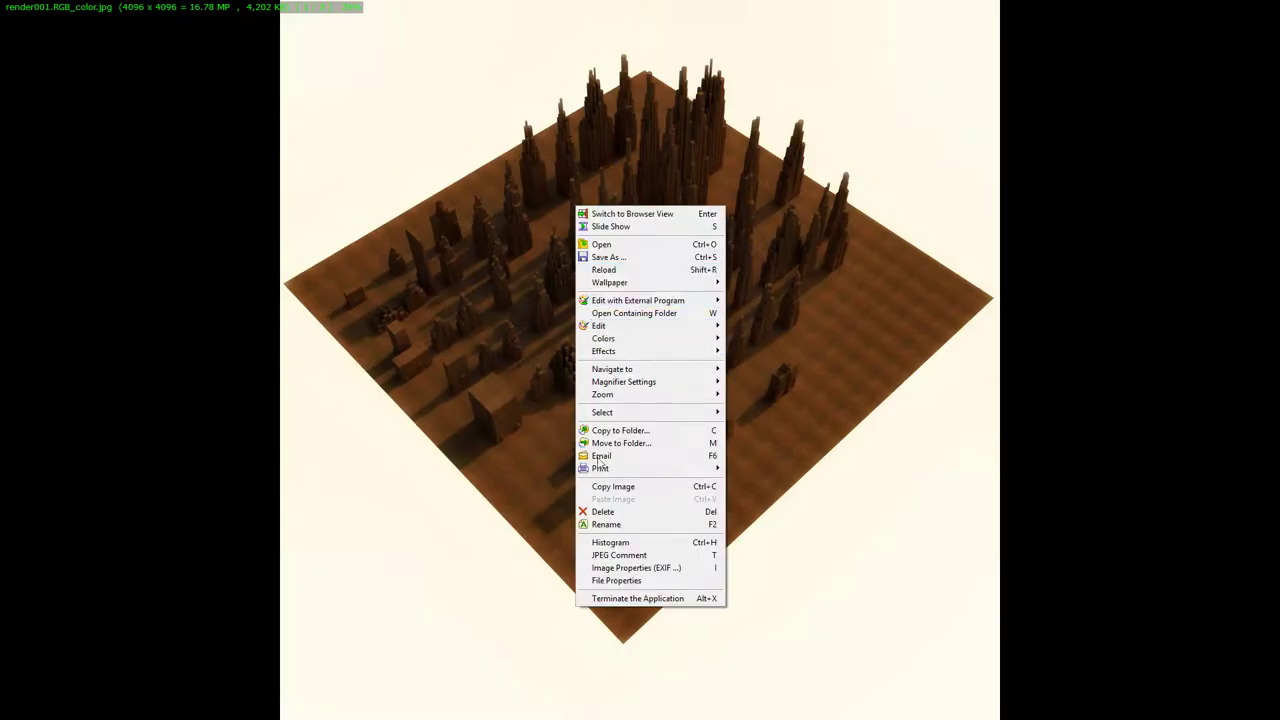
{"action": "left_click", "coordinate": [740, 294]}
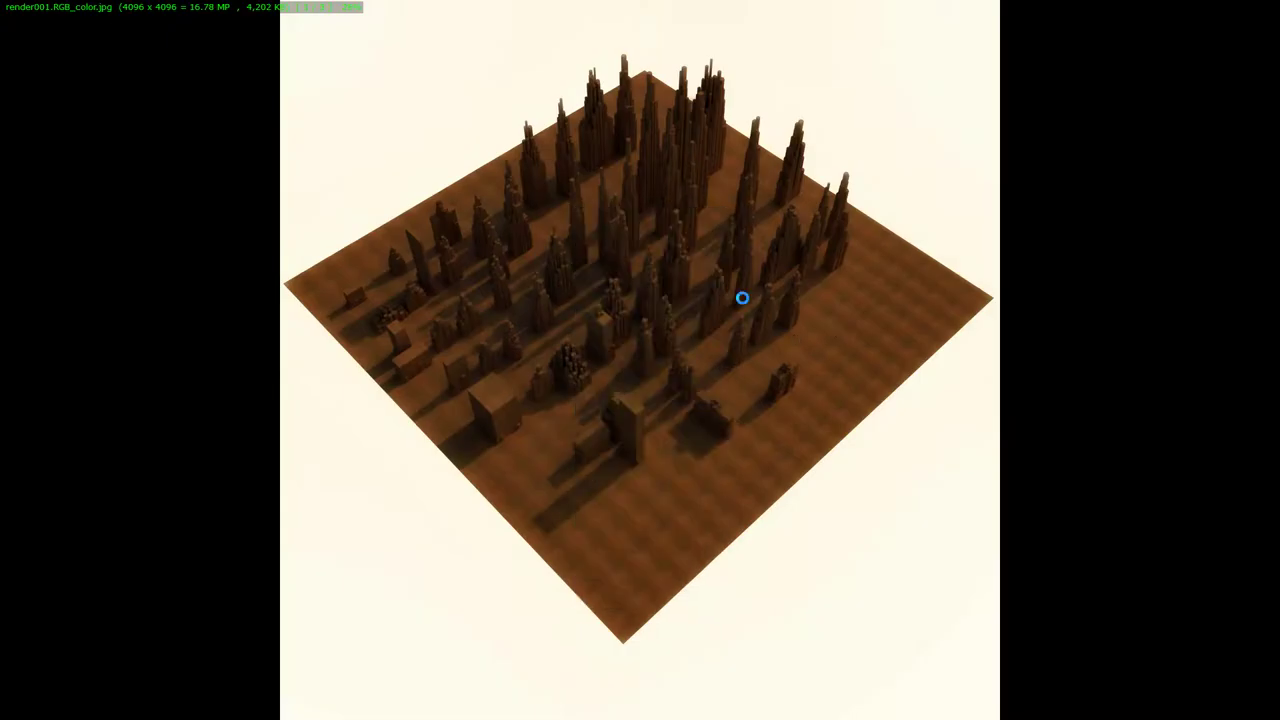
{"action": "scroll", "coordinate": [719, 302], "scroll_direction": "down", "scroll_amount": 1}
{"action": "right_click", "coordinate": [657, 266]}
{"action": "mouse_move", "coordinate": [703, 431]}
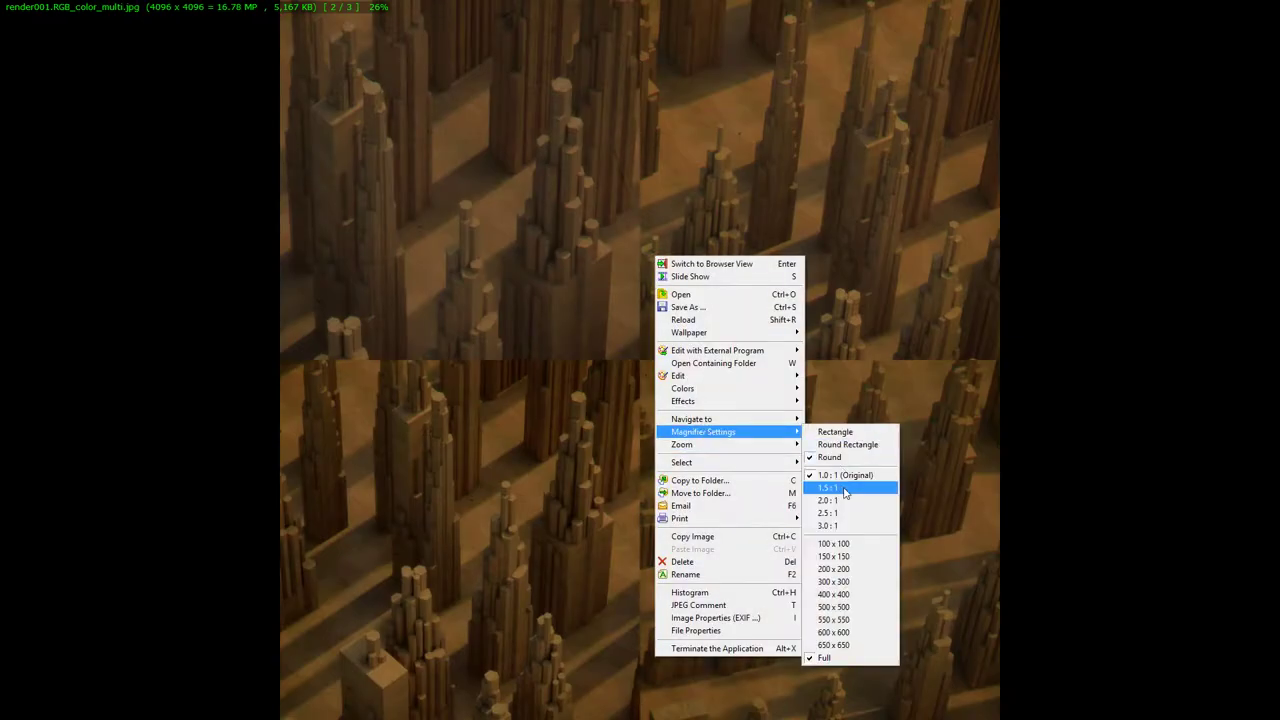
{"action": "left_click", "coordinate": [837, 505]}
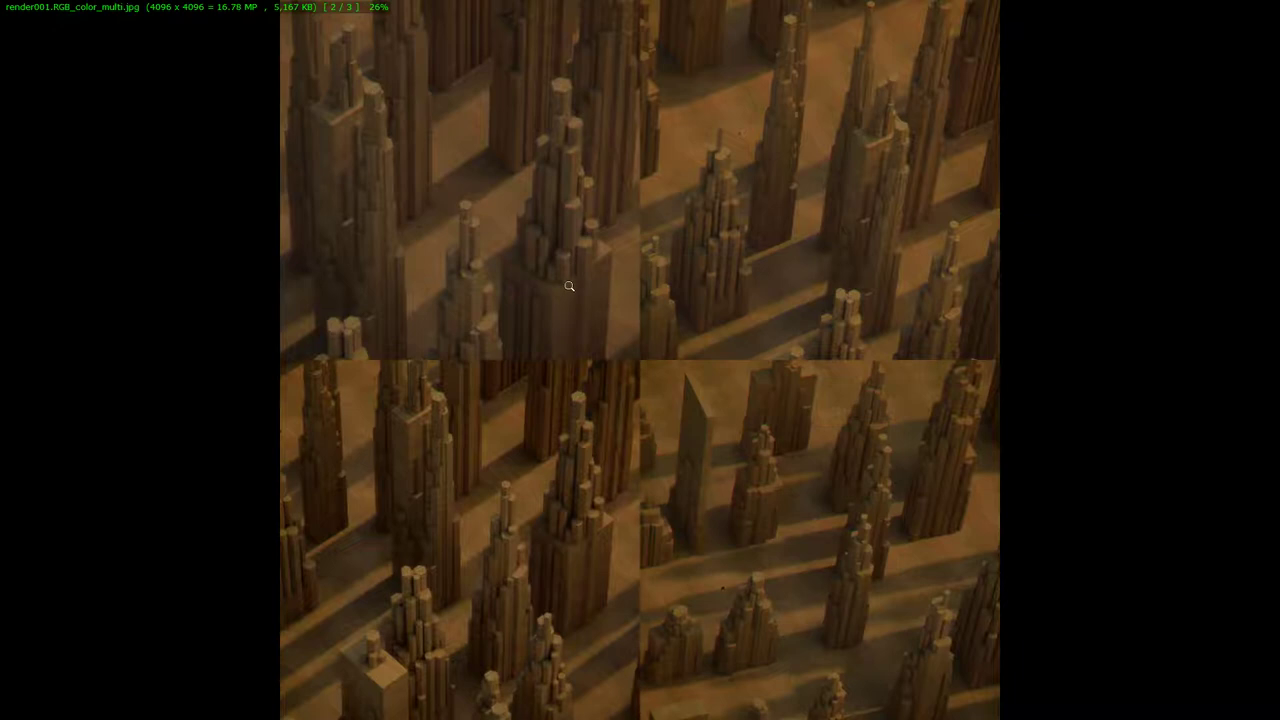
Magnify the towers and city centre close up across render001 and render002, then close the viewer
{"action": "left_click_drag", "start_coordinate": [766, 606], "coordinate": [776, 466]}
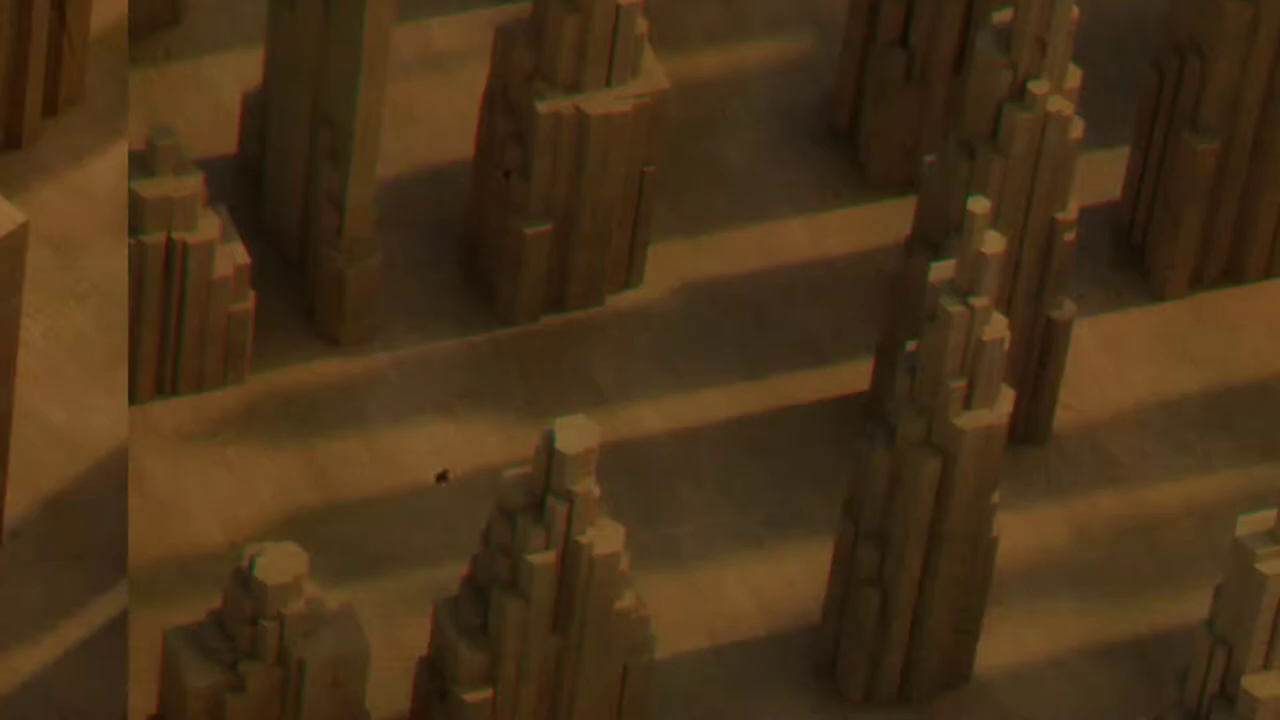
{"action": "left_click_drag", "start_coordinate": [776, 466], "coordinate": [821, 625]}
{"action": "key", "text": "Right"}
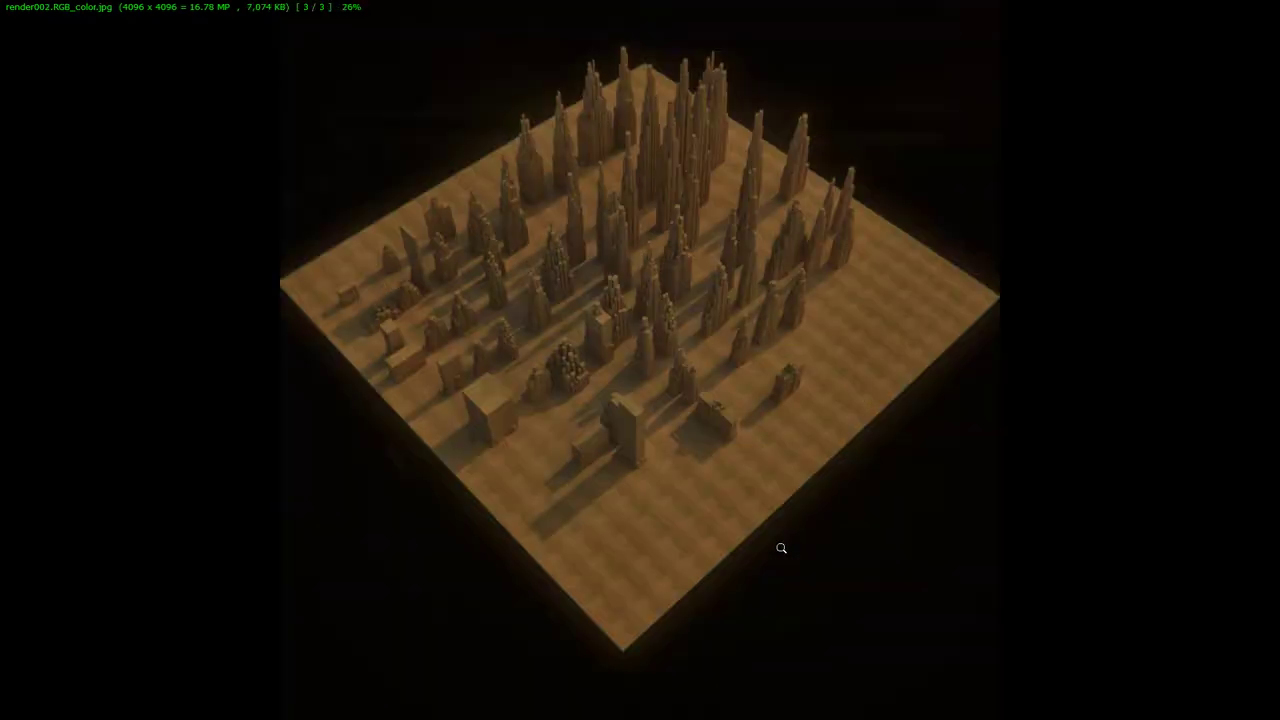
{"action": "key", "text": "Left"}
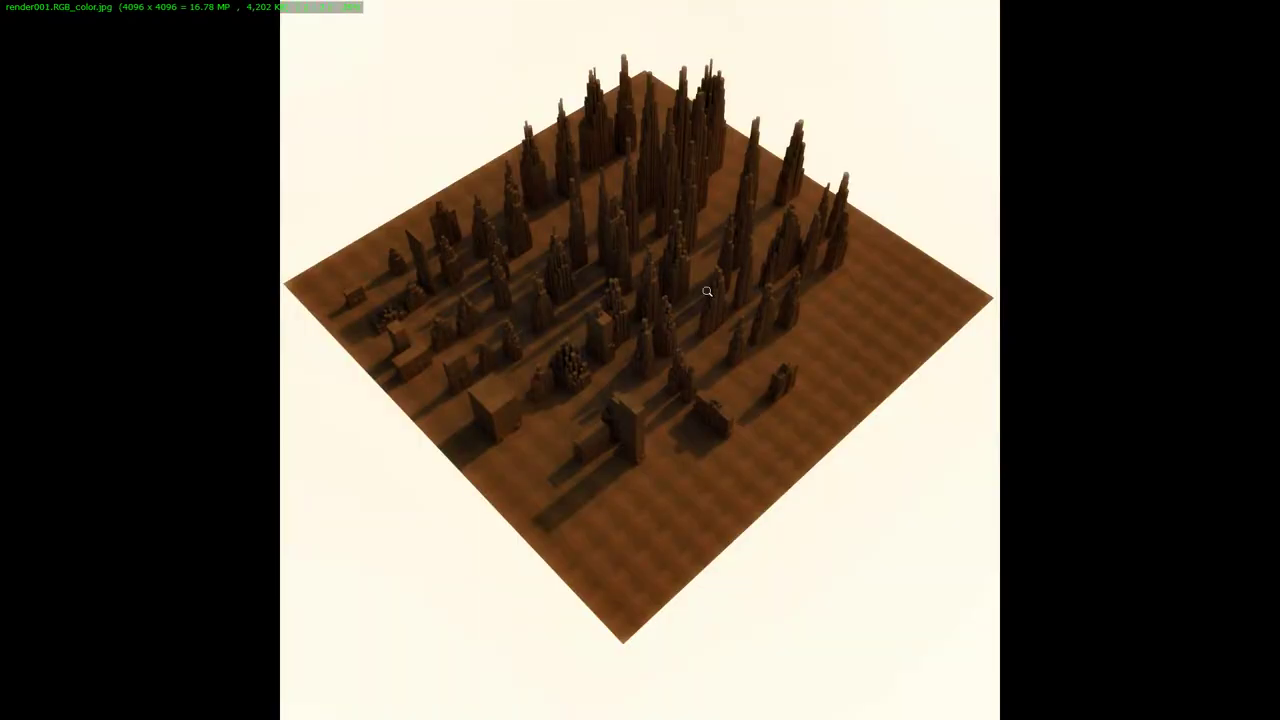
{"action": "left_click", "coordinate": [707, 291]}
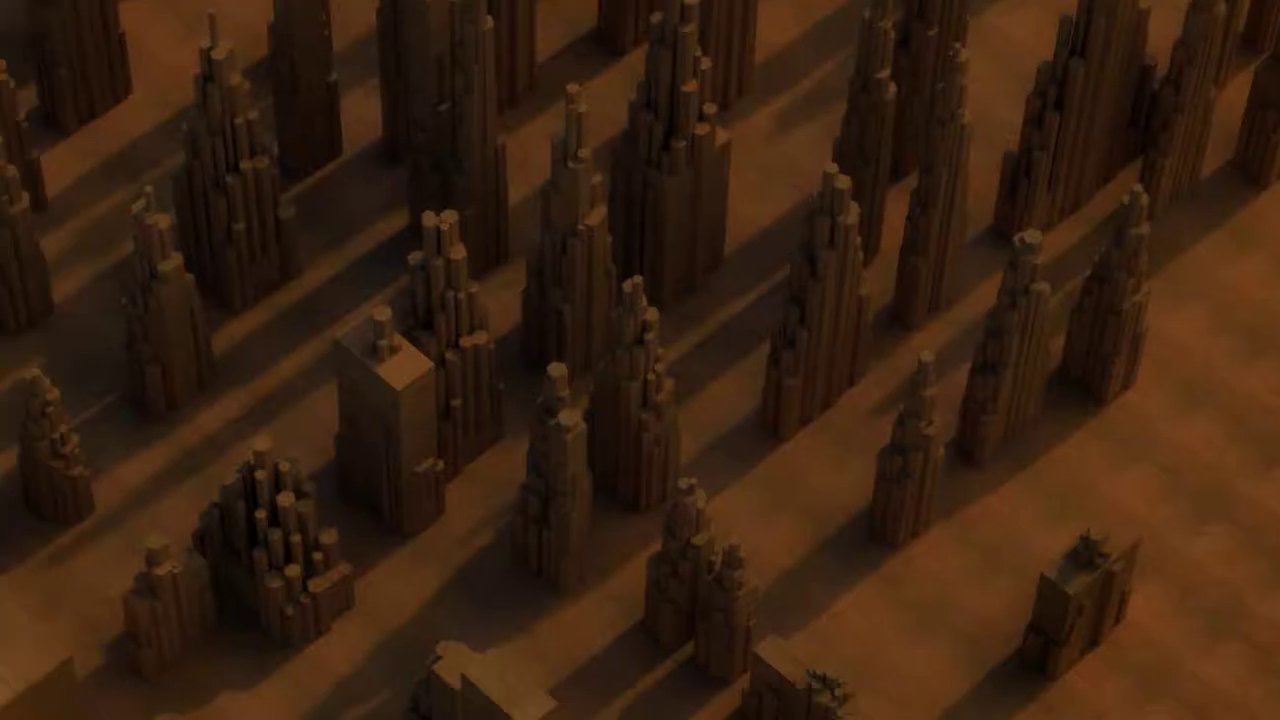
{"action": "left_click_drag", "start_coordinate": [707, 291], "coordinate": [927, 149]}
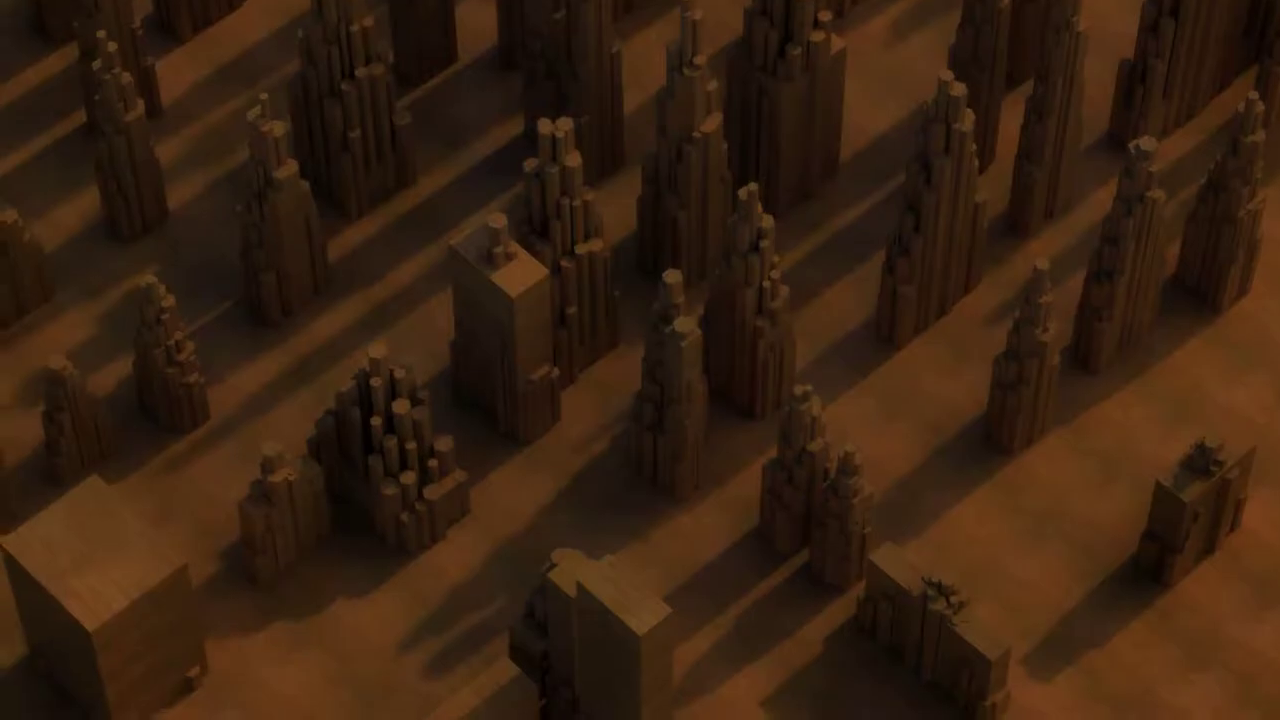
{"action": "key", "text": "Escape"}
Close the OUT folder window and bring Rhinoceros back to the front
{"action": "left_click", "coordinate": [1002, 102]}
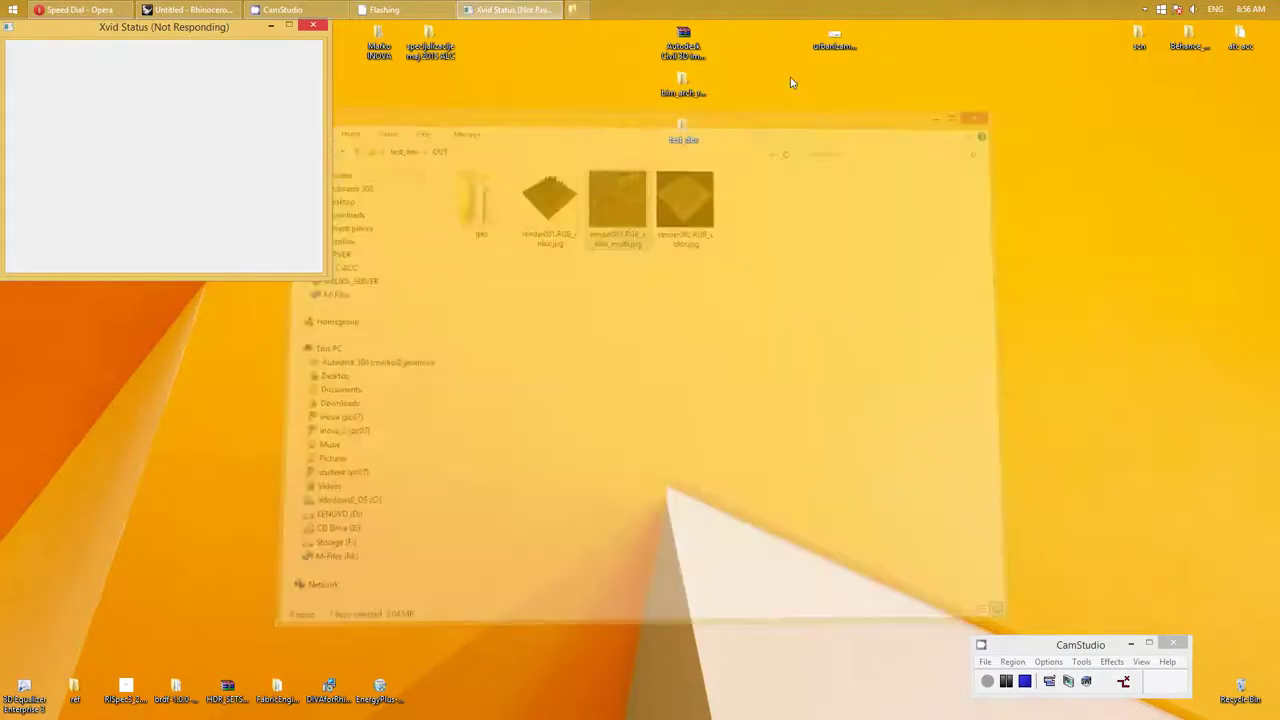
{"action": "left_click", "coordinate": [269, 26]}
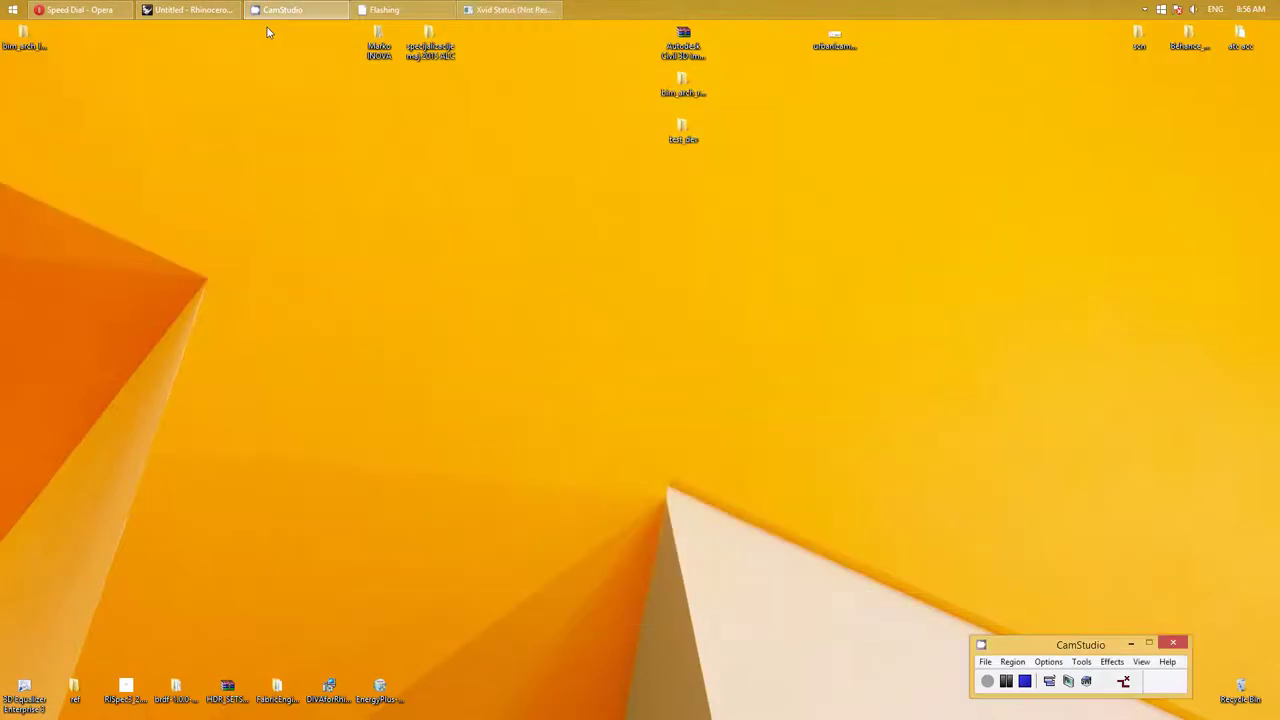
{"action": "left_click", "coordinate": [184, 10]}
{"action": "mouse_move", "coordinate": [468, 296]}
{"action": "right_mouse_down"}
{"action": "mouse_move", "coordinate": [457, 286]}
{"action": "mouse_move", "coordinate": [508, 323]}
{"action": "mouse_move", "coordinate": [412, 325]}
{"action": "mouse_move", "coordinate": [431, 316]}
{"action": "right_mouse_up"}
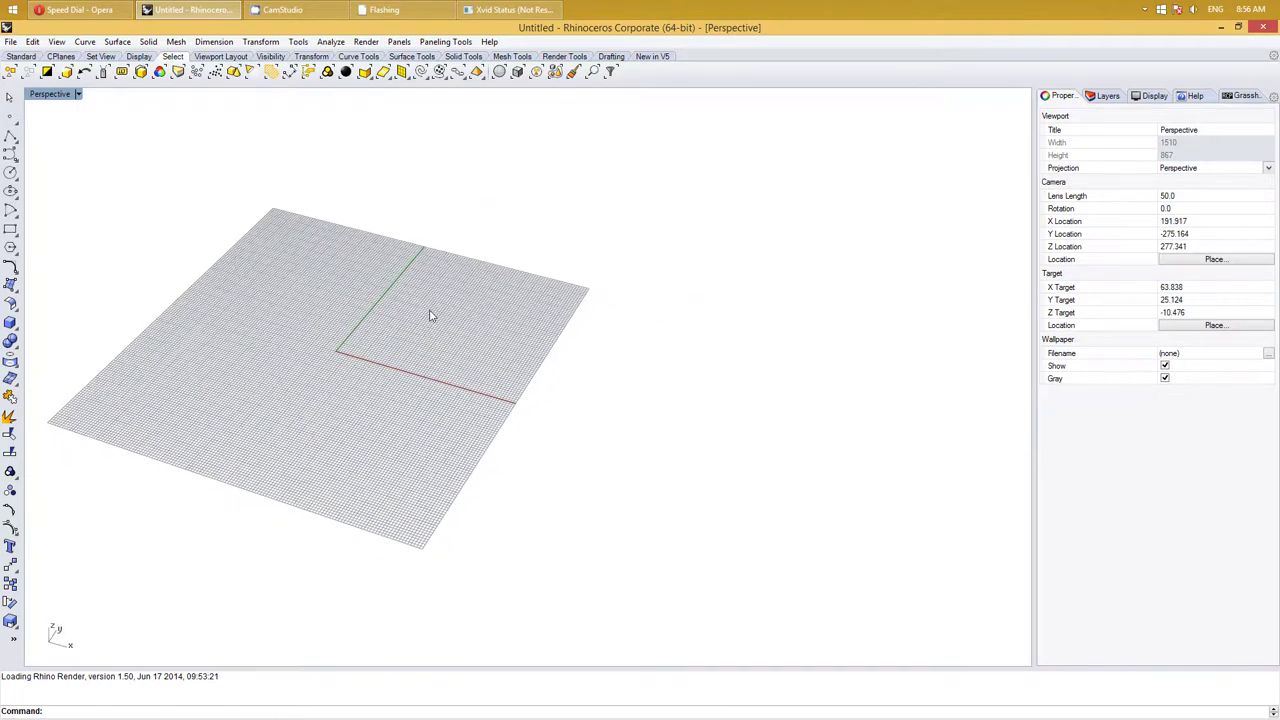
Change the document's model units from Millimeters to Meters, then launch Grasshopper
{"action": "type", "text": "Units"}
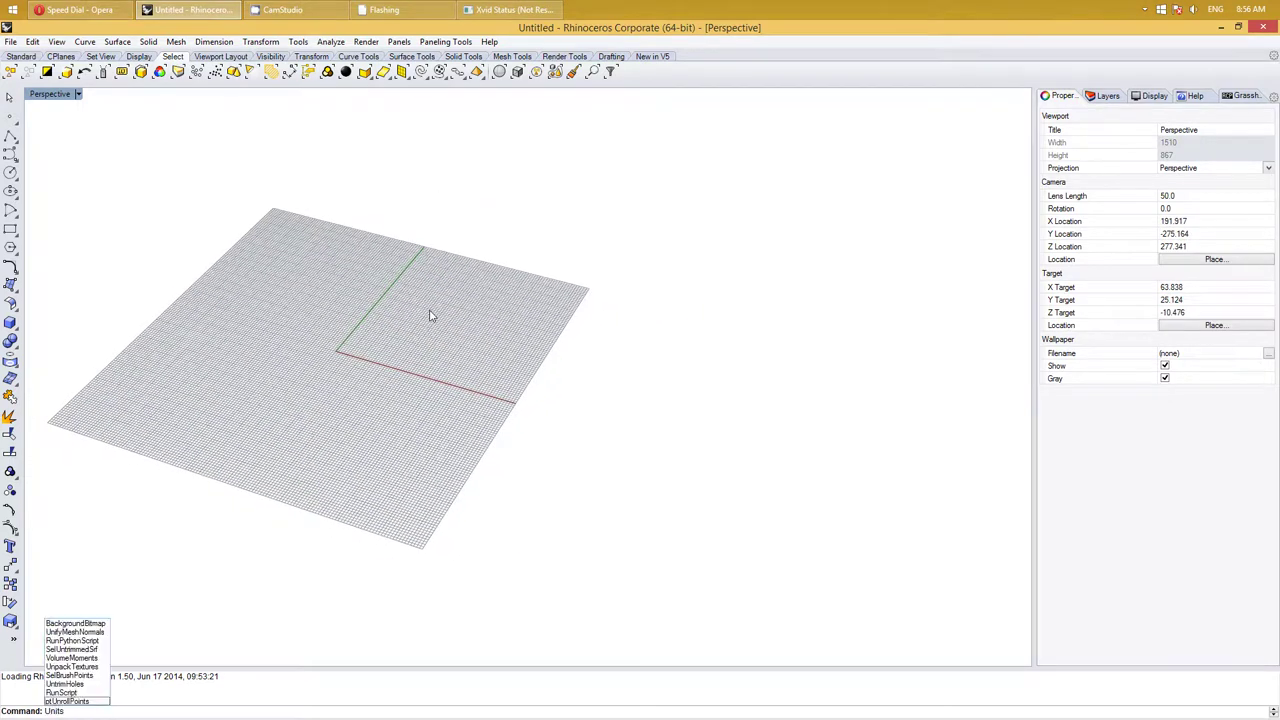
{"action": "key", "text": "Return"}
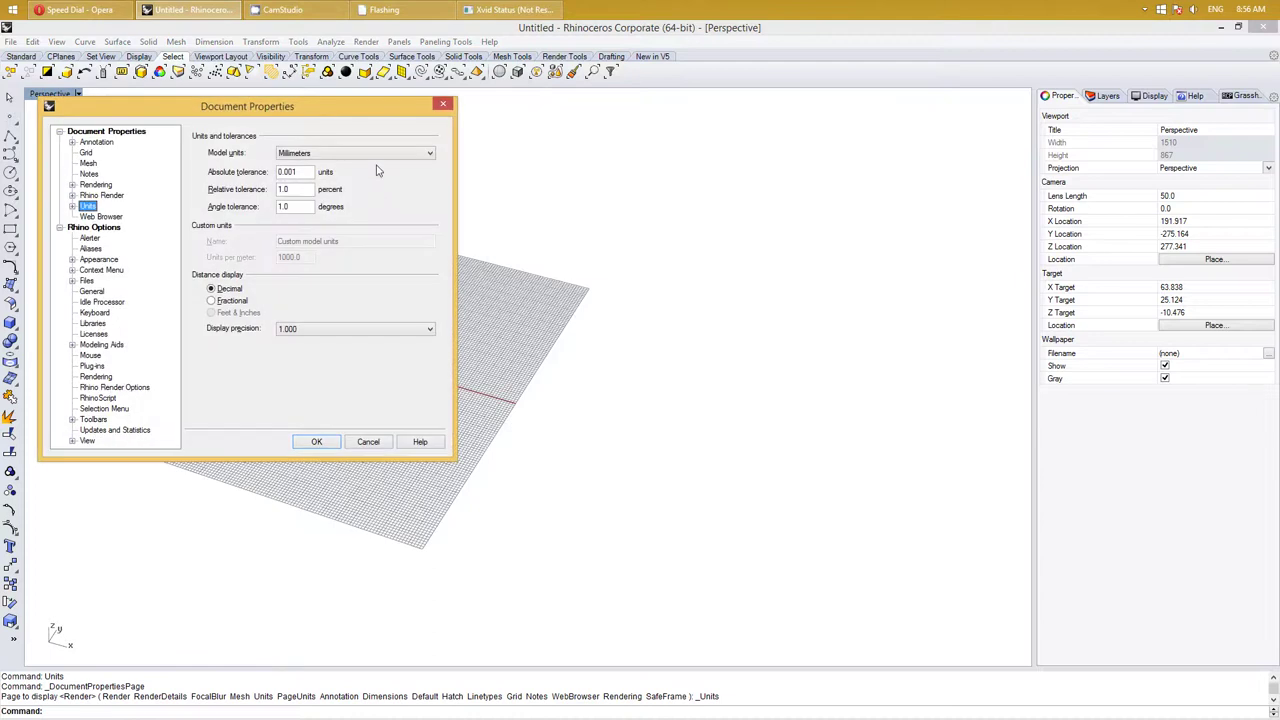
{"action": "left_click", "coordinate": [380, 153]}
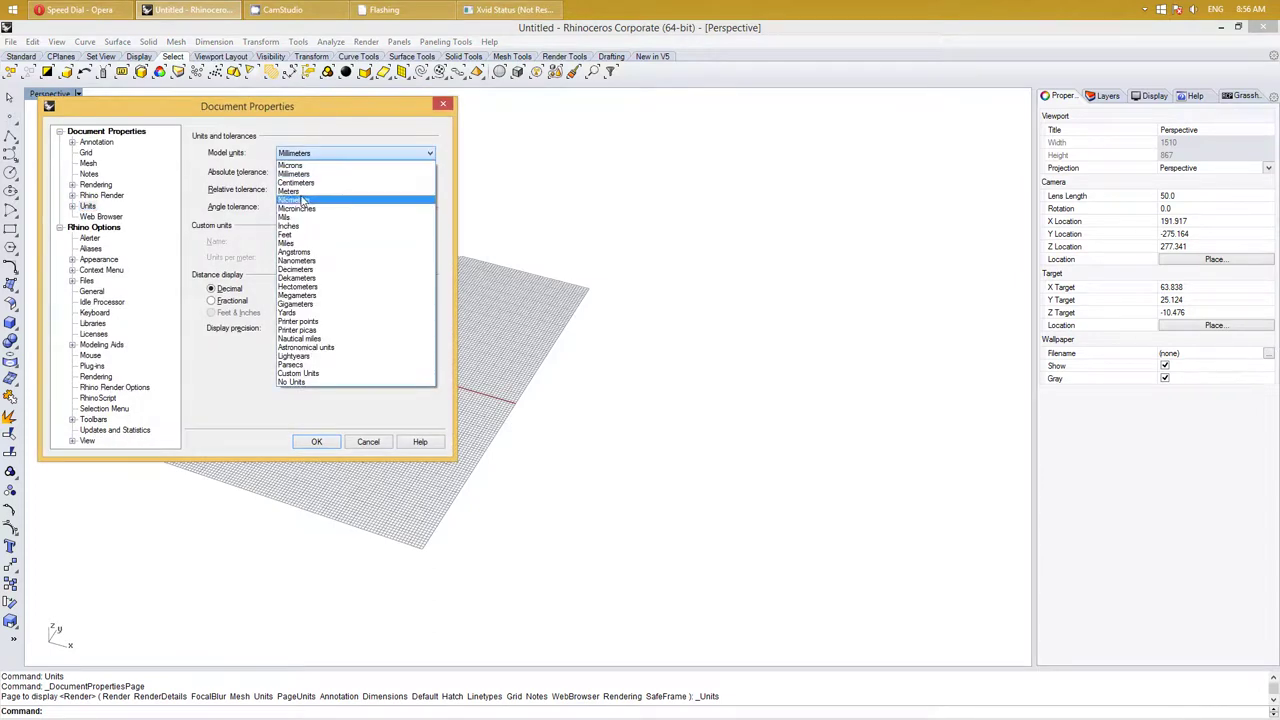
{"action": "left_click", "coordinate": [294, 190]}
{"action": "left_click", "coordinate": [326, 444]}
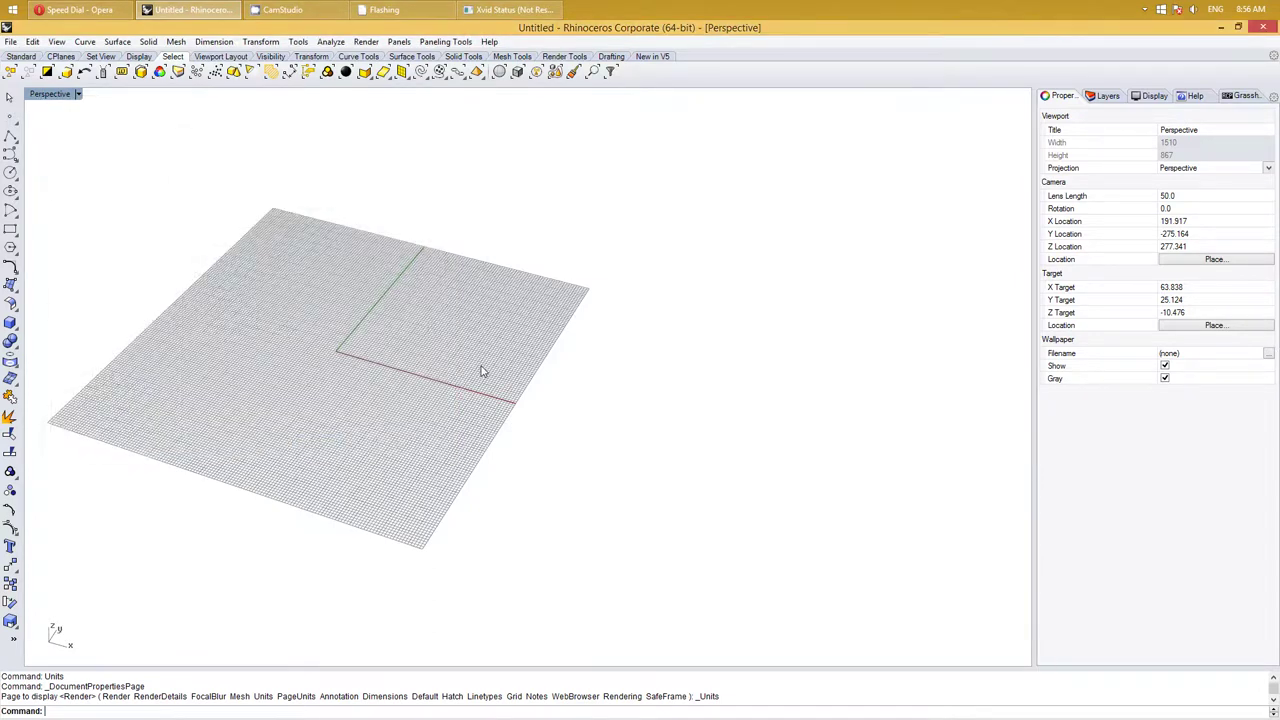
{"action": "type", "text": "Grasshopper"}
{"action": "key", "text": "Return"}
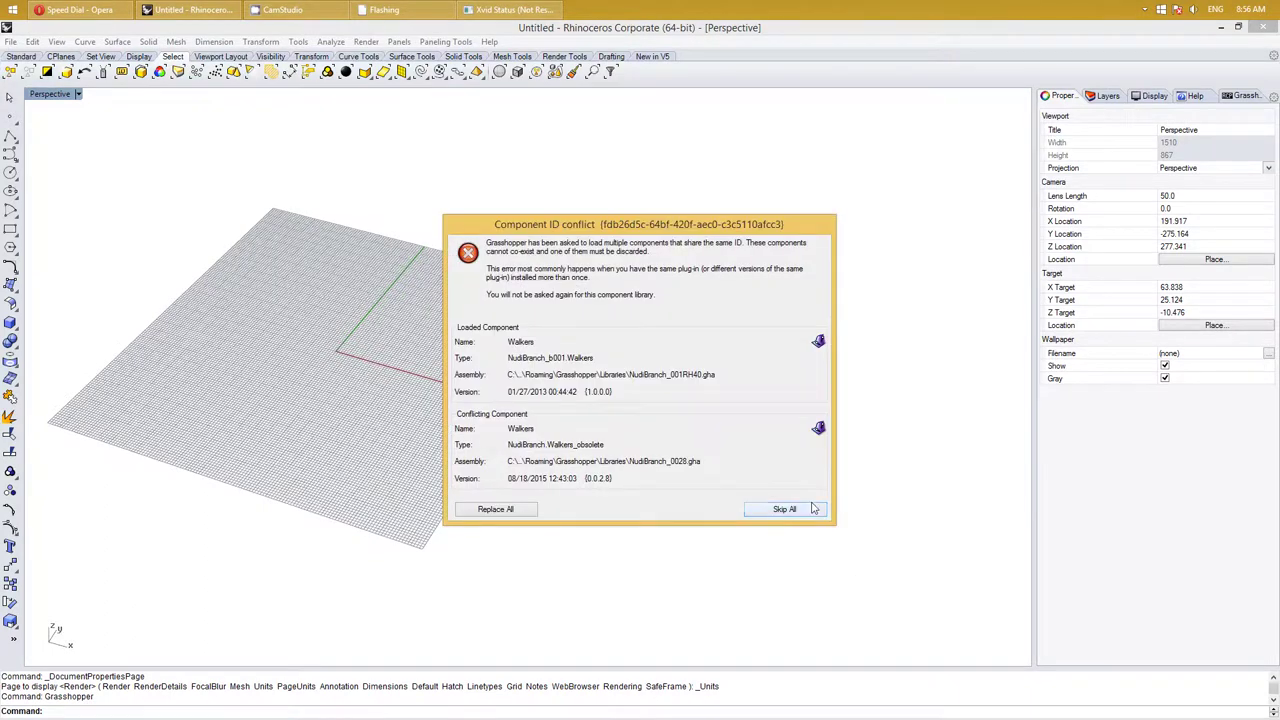
Skip the conflicting components and start a new definition with Document Quality preview meshes
{"action": "left_click", "coordinate": [784, 509]}
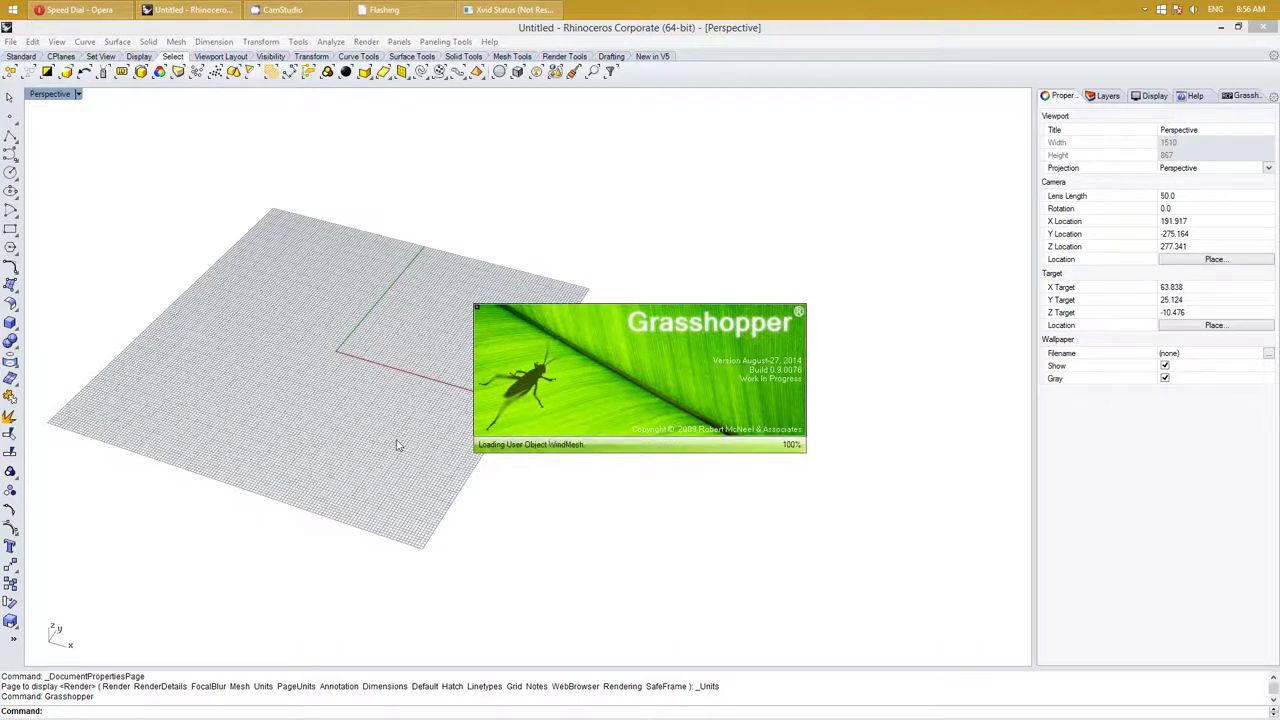
{"action": "left_click", "coordinate": [760, 485]}
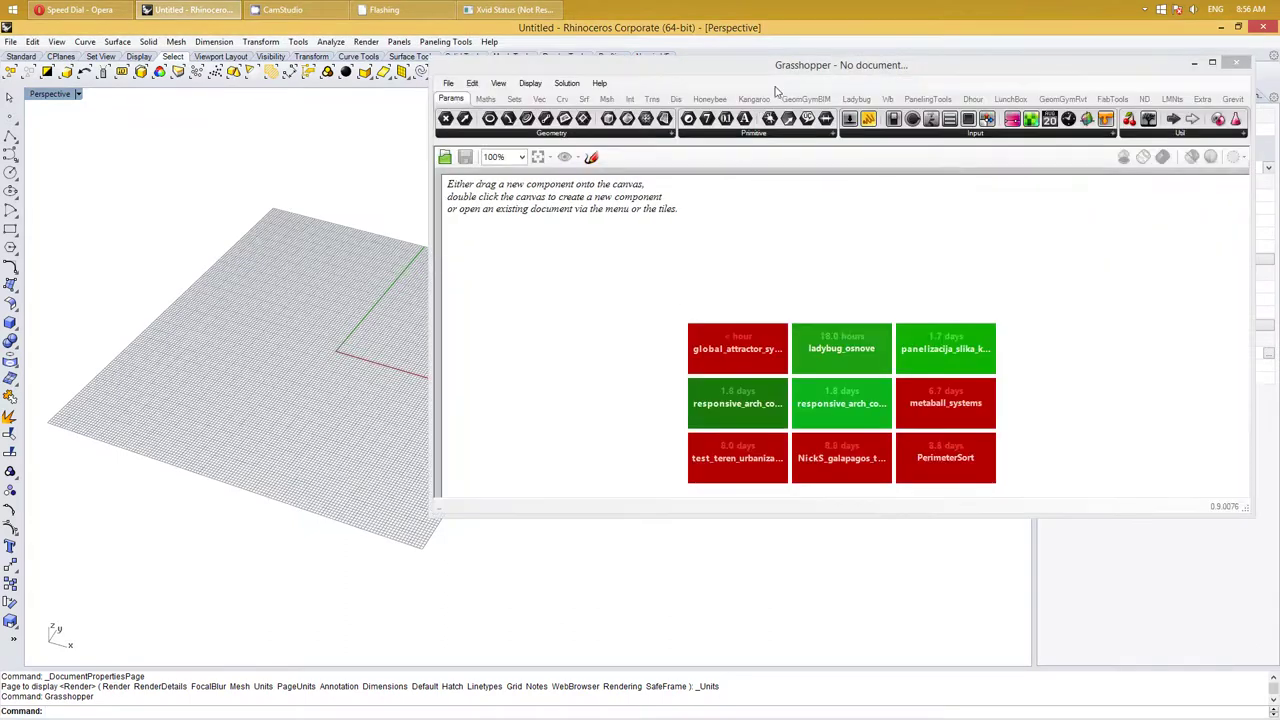
{"action": "left_click", "coordinate": [823, 280]}
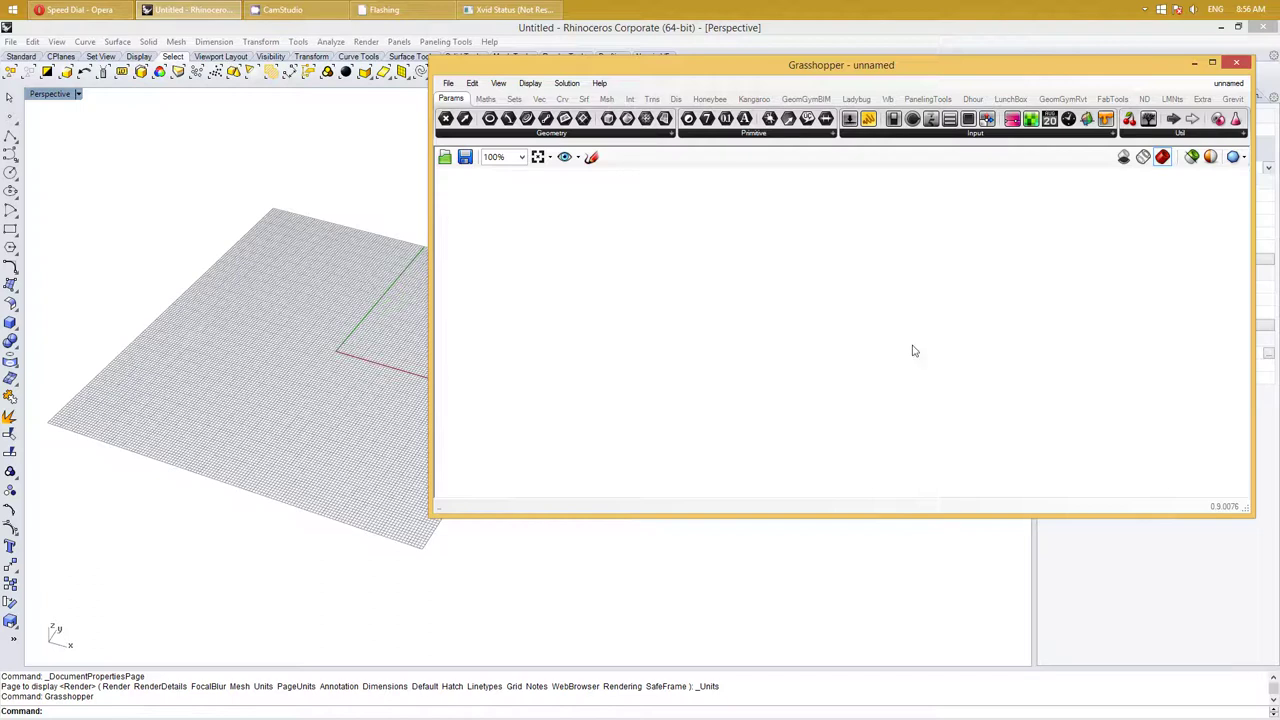
{"action": "left_click", "coordinate": [1240, 158]}
{"action": "left_click", "coordinate": [1212, 237]}
Hide the canvas toolbar and collapse the component panels to compact group bars
{"action": "left_click", "coordinate": [498, 83]}
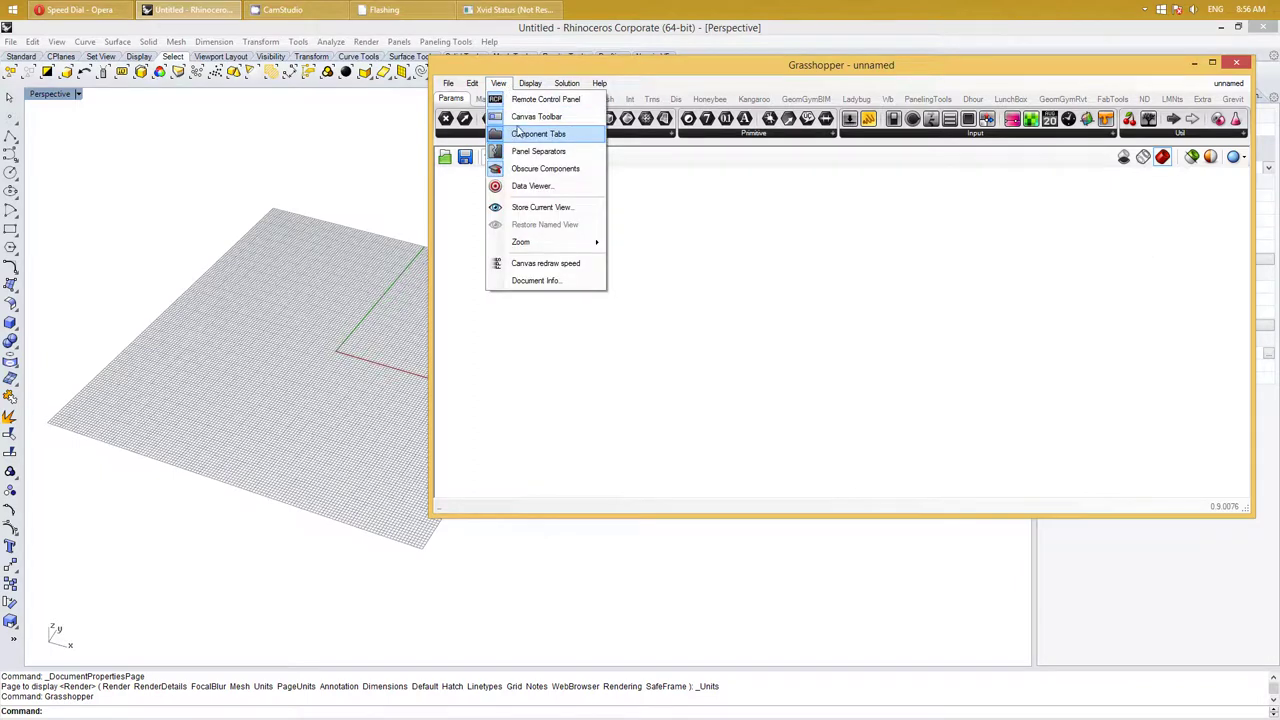
{"action": "left_click", "coordinate": [530, 114]}
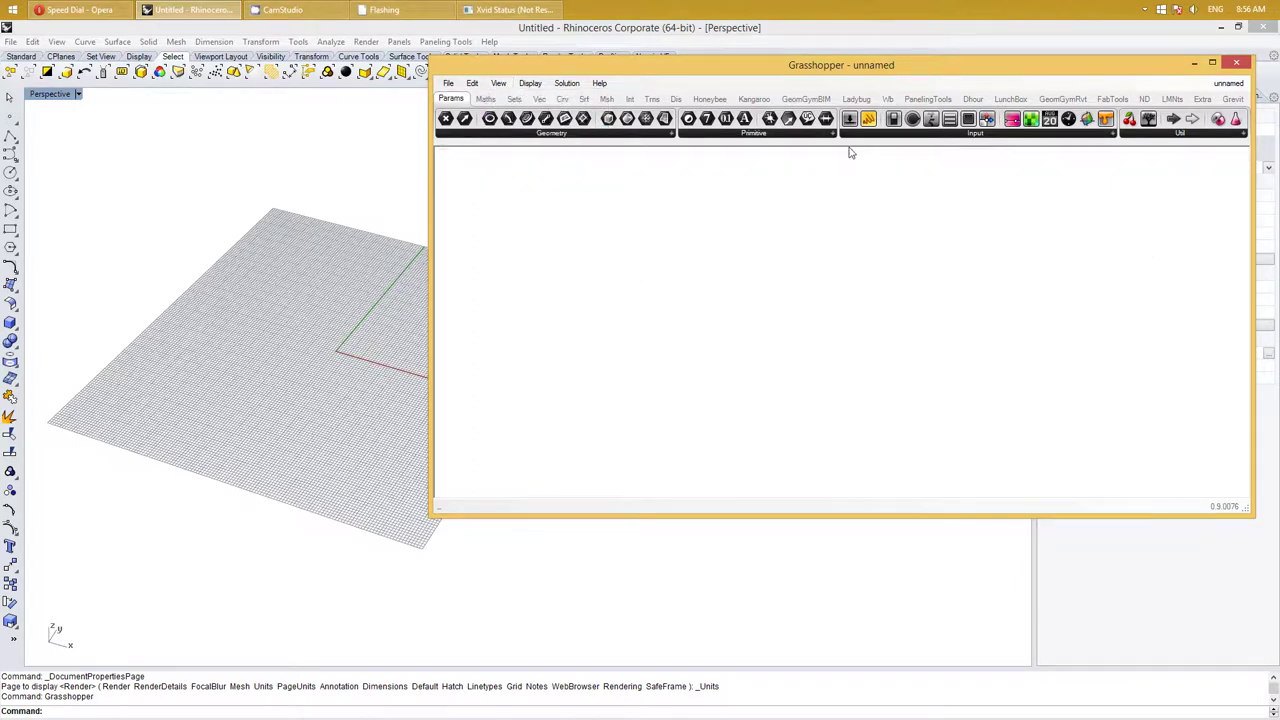
{"action": "left_click_drag", "start_coordinate": [842, 143], "coordinate": [843, 126]}
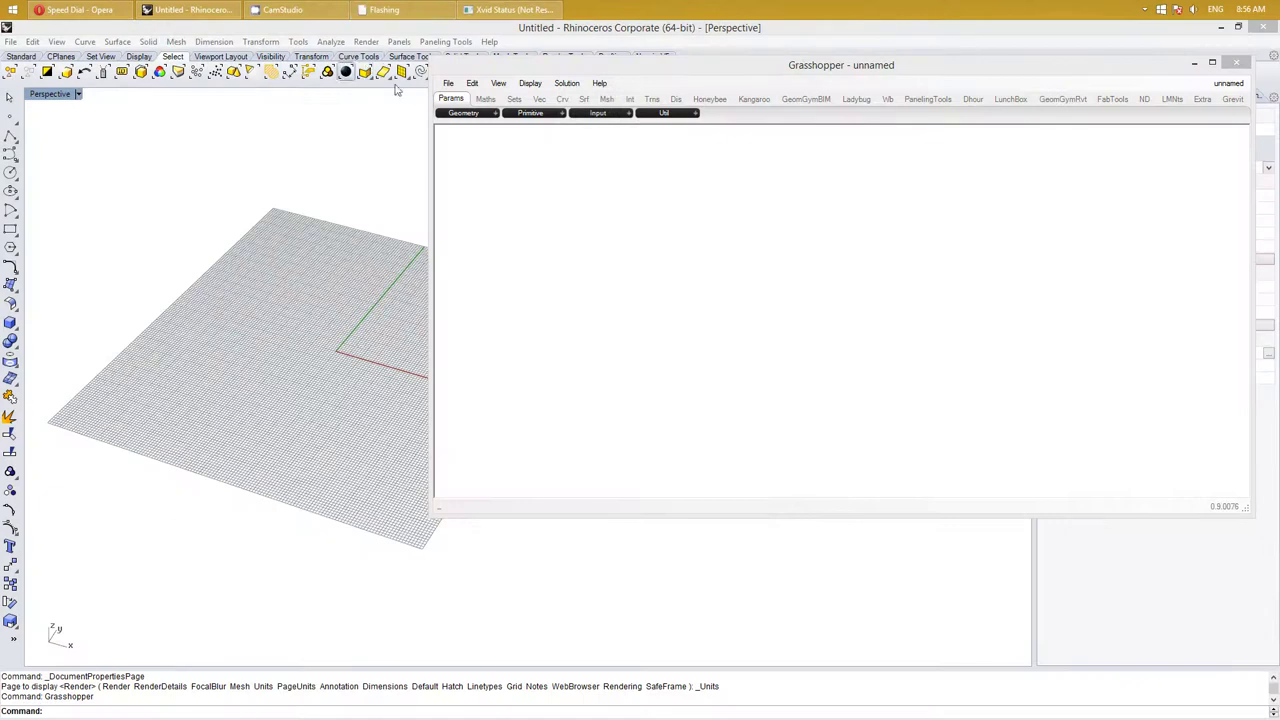
{"action": "left_click_drag", "start_coordinate": [620, 197], "coordinate": [575, 190]}
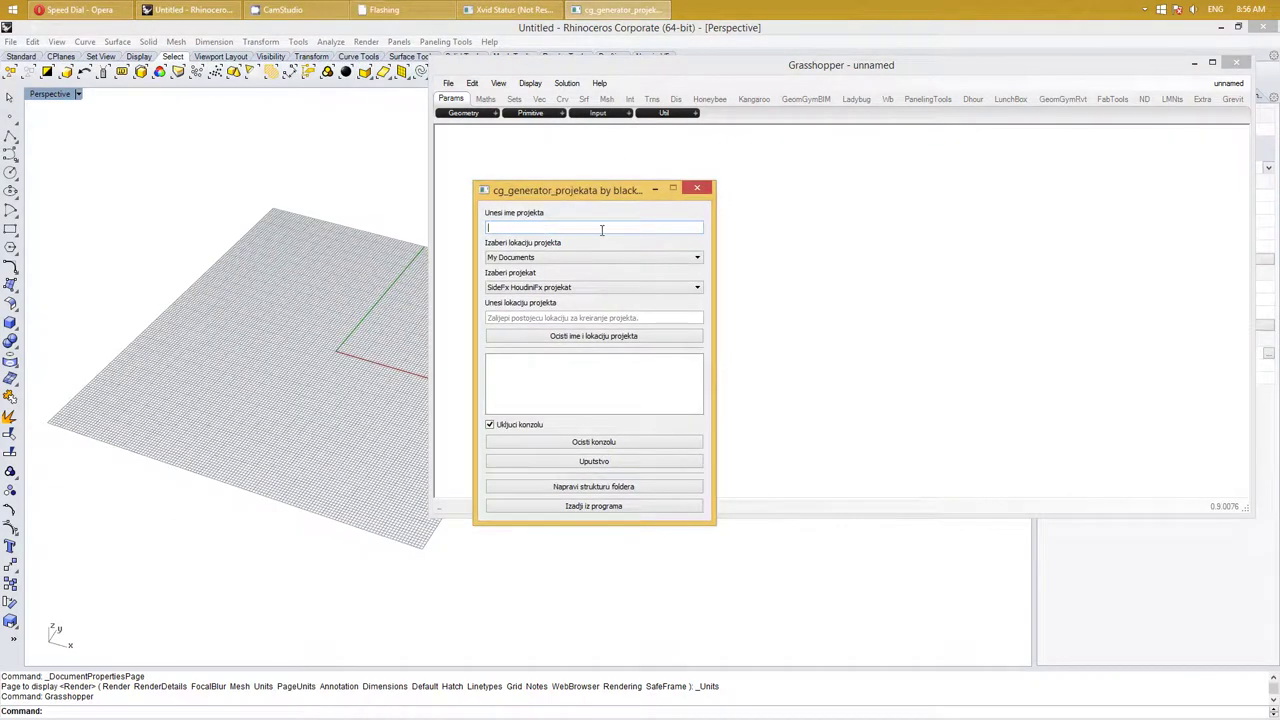
Name the project attractor_systems and set its location to Desktop
{"action": "type", "text": "attractor_systems"}
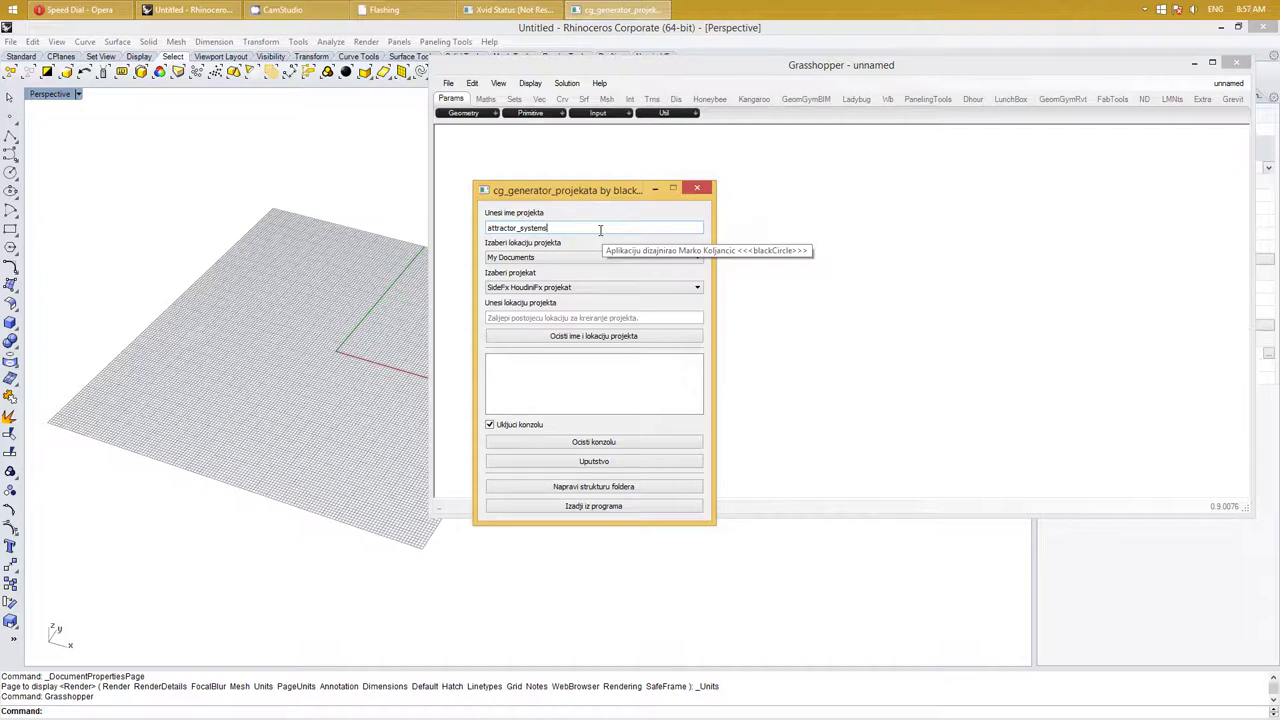
{"action": "left_click", "coordinate": [550, 258]}
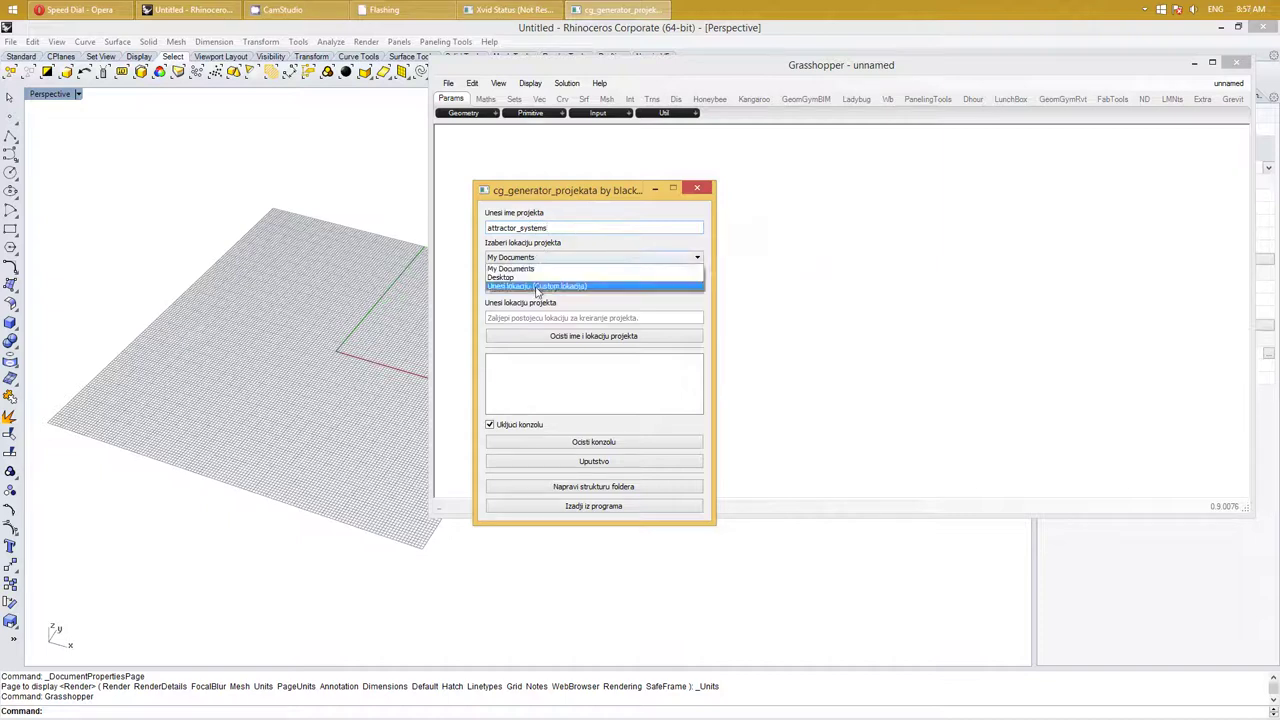
{"action": "left_click", "coordinate": [517, 277]}
{"action": "left_click", "coordinate": [523, 258]}
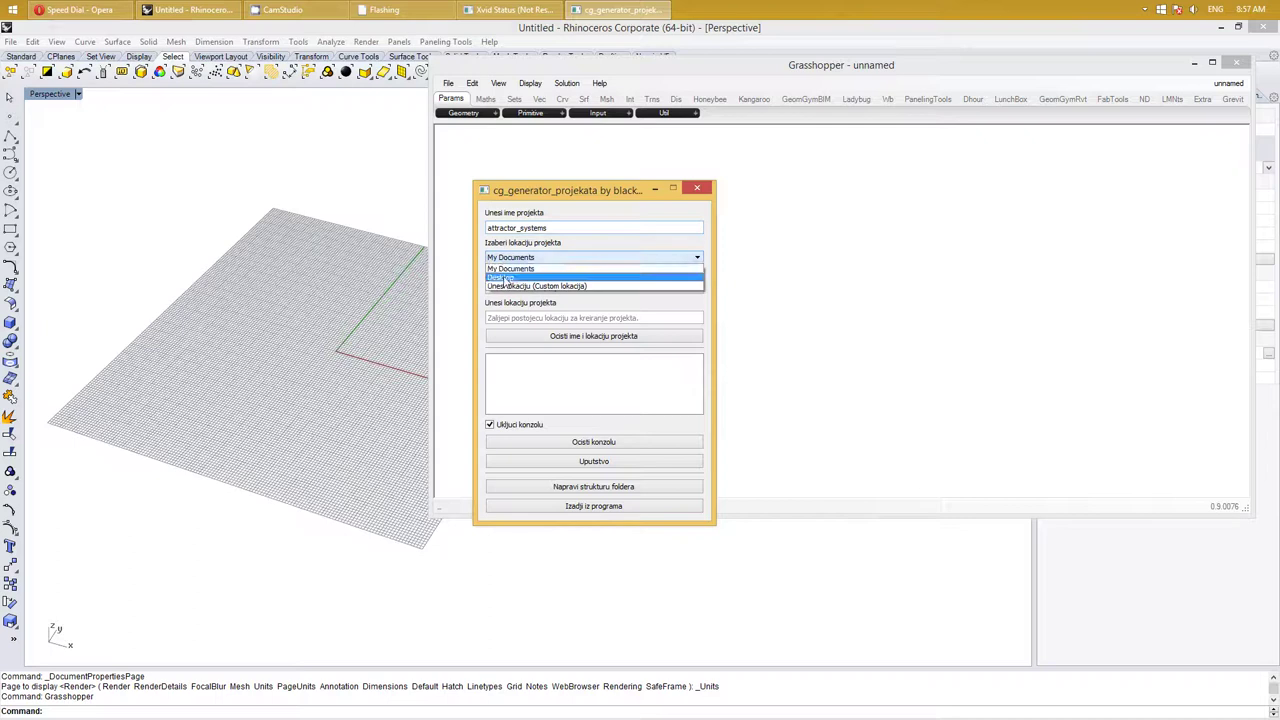
{"action": "left_click", "coordinate": [528, 277]}
Generate an Autodesk Revit - Grasshopper BIM project folder structure and exit the generator
{"action": "left_click", "coordinate": [543, 288]}
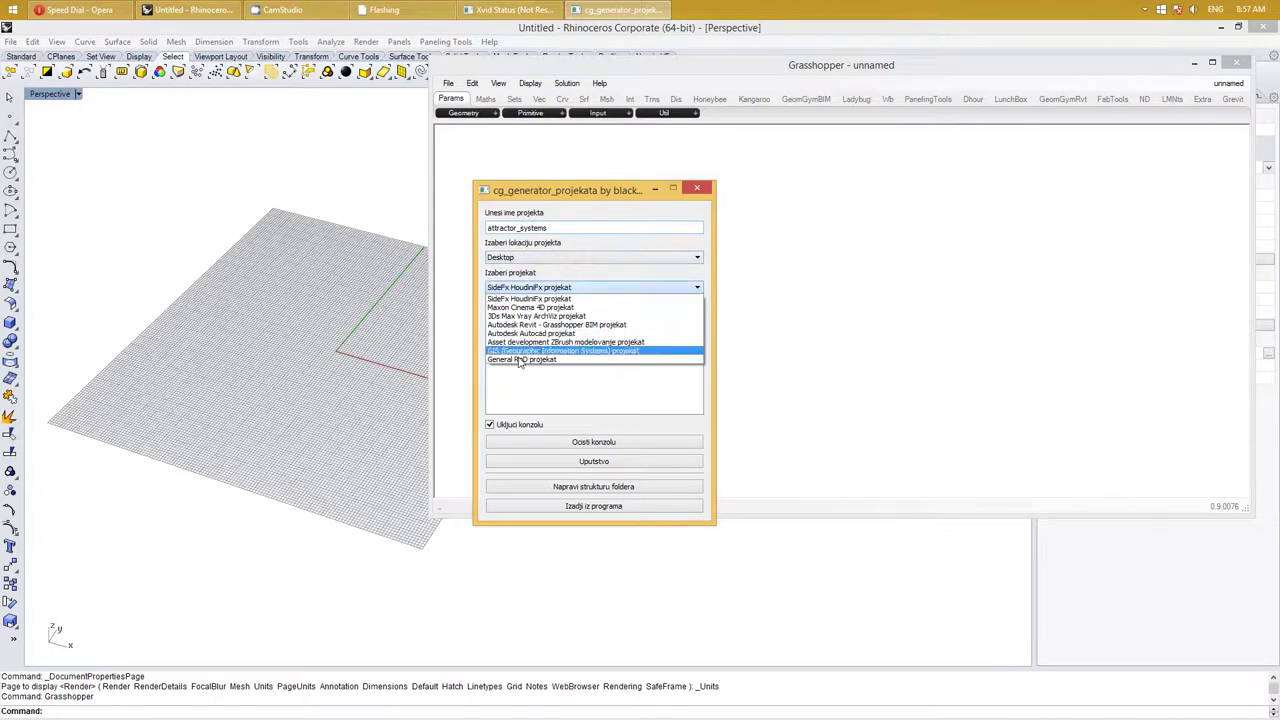
{"action": "left_click", "coordinate": [519, 360]}
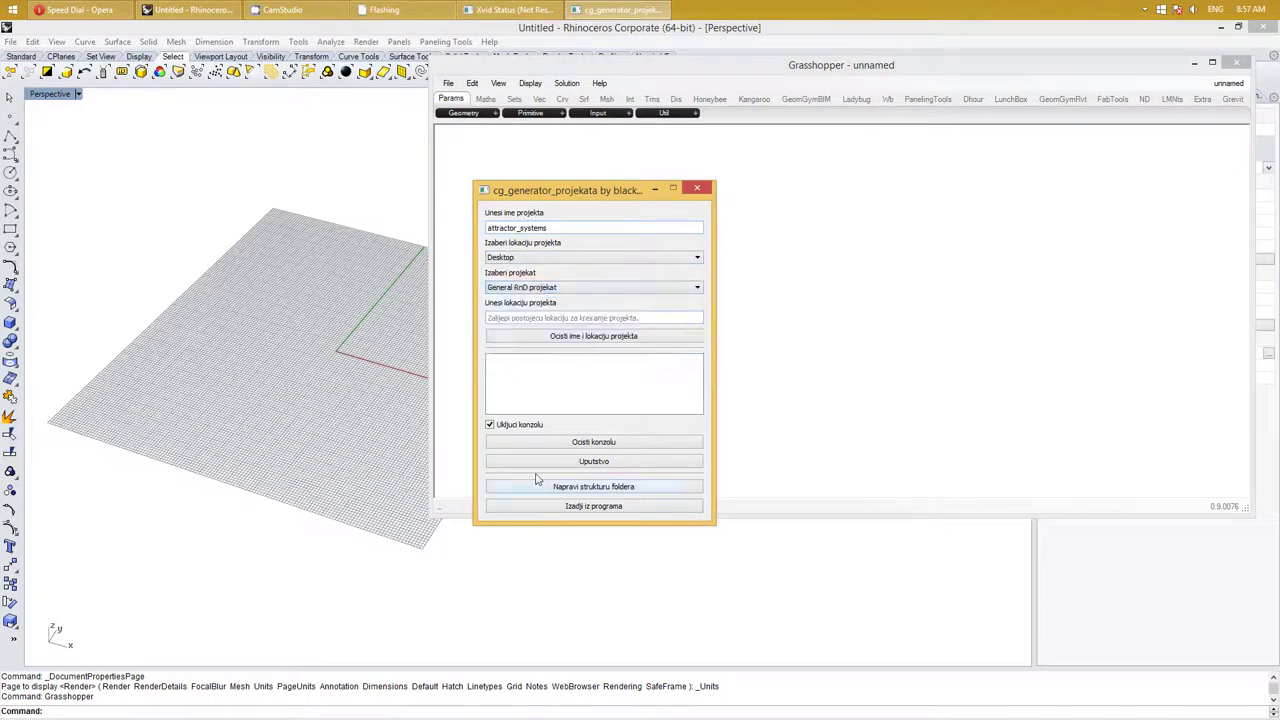
{"action": "left_click", "coordinate": [519, 290]}
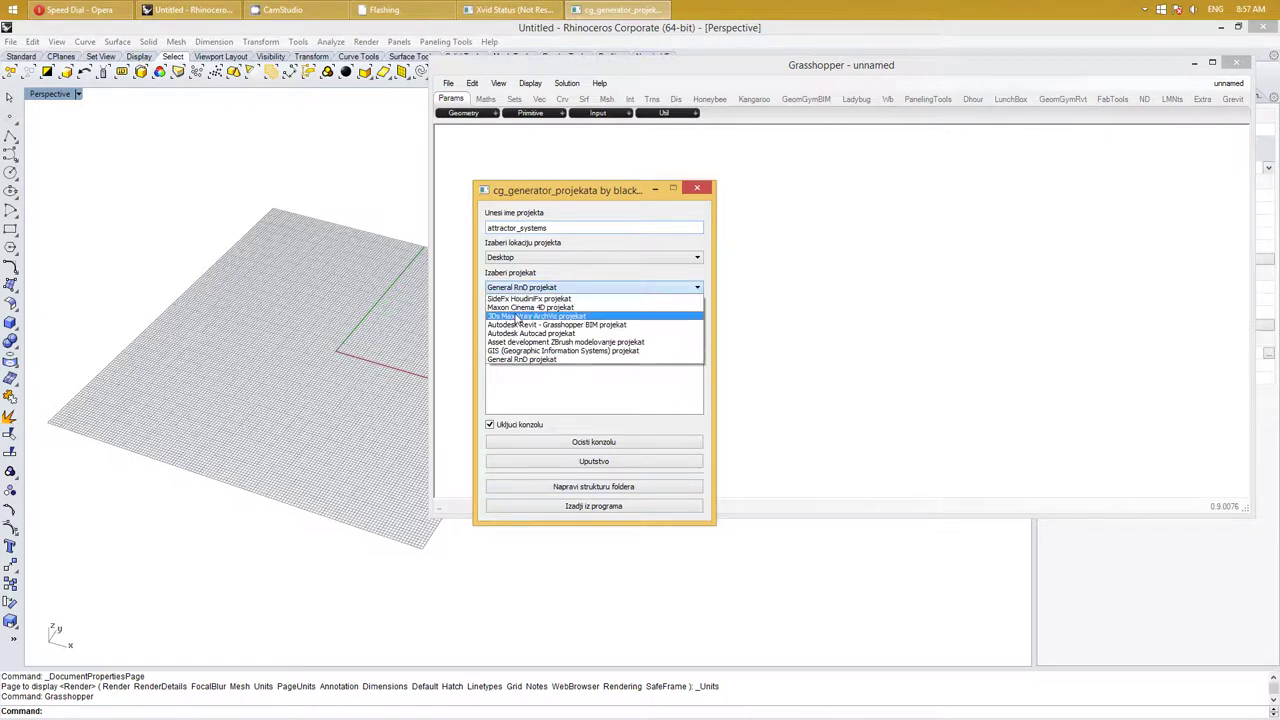
{"action": "left_click", "coordinate": [519, 325]}
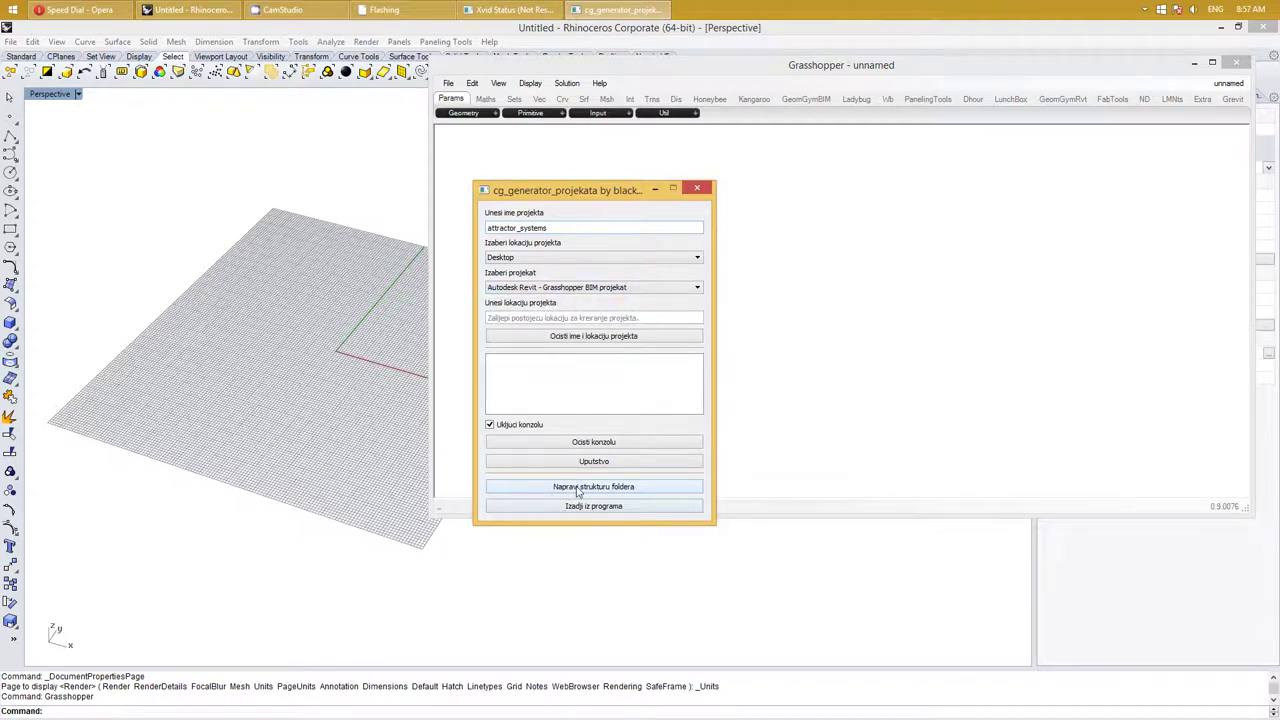
{"action": "left_click", "coordinate": [577, 491]}
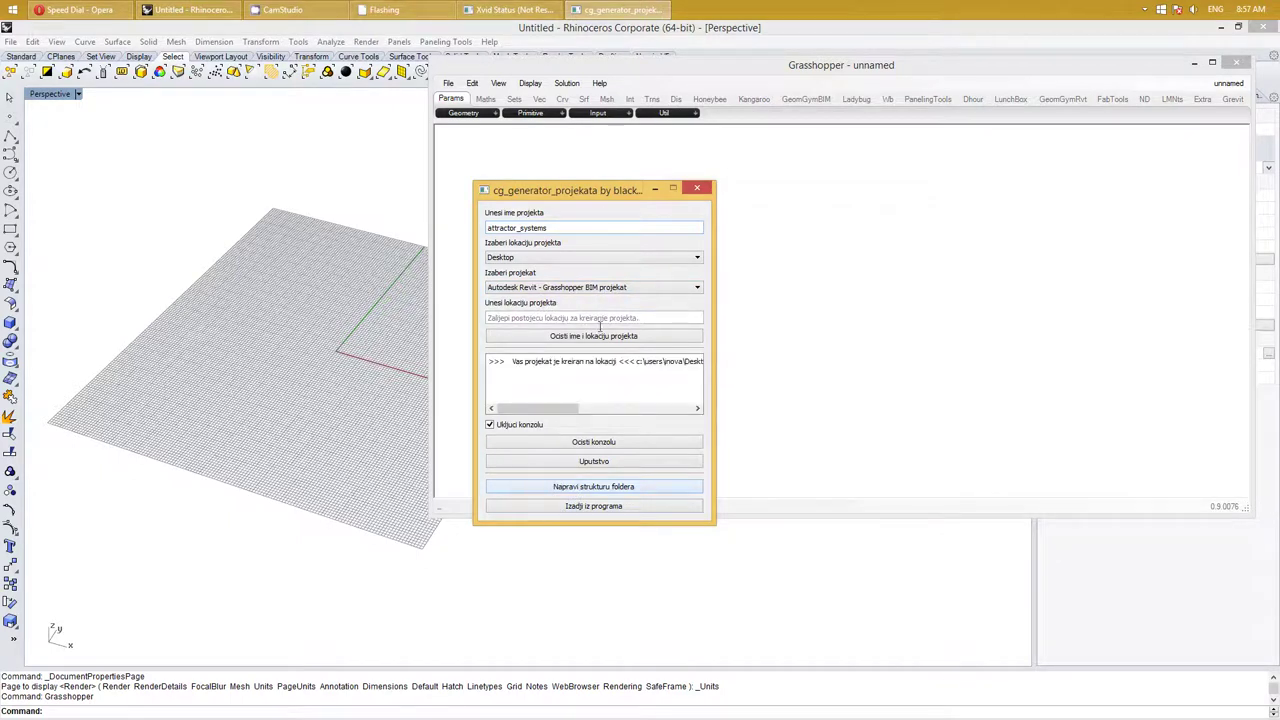
{"action": "left_click", "coordinate": [577, 507]}
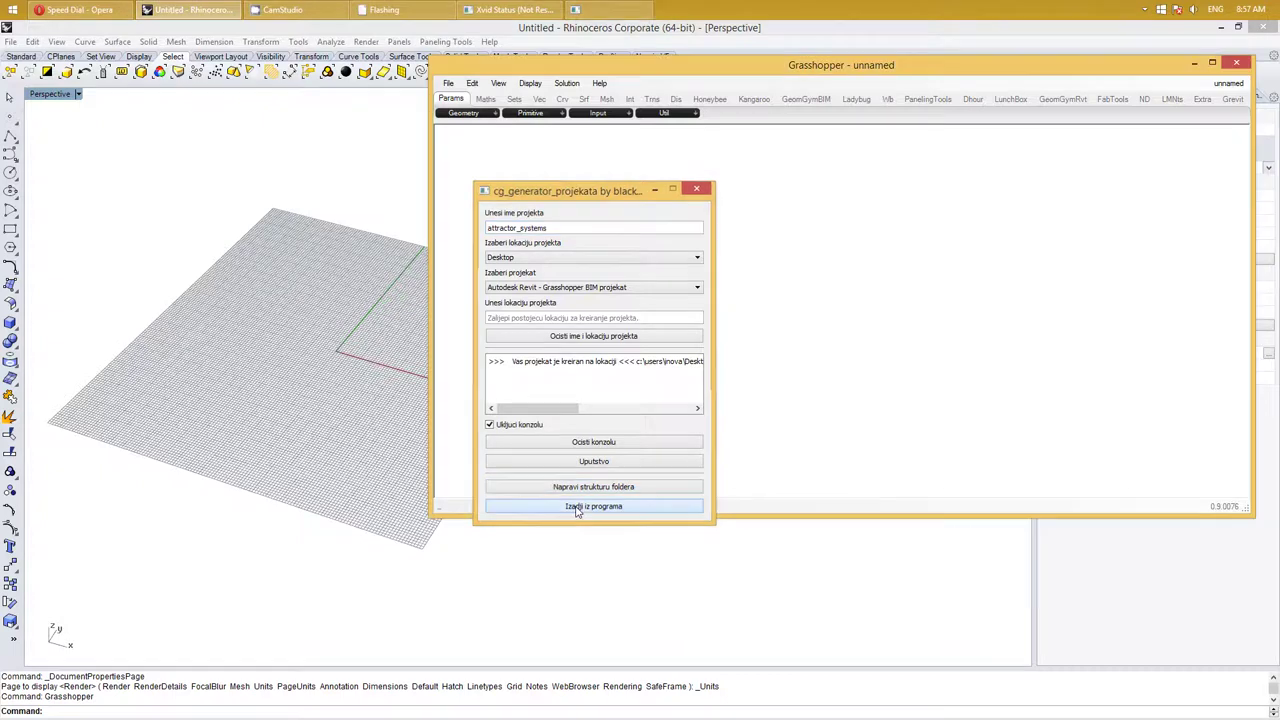
{"action": "left_click", "coordinate": [1220, 27]}
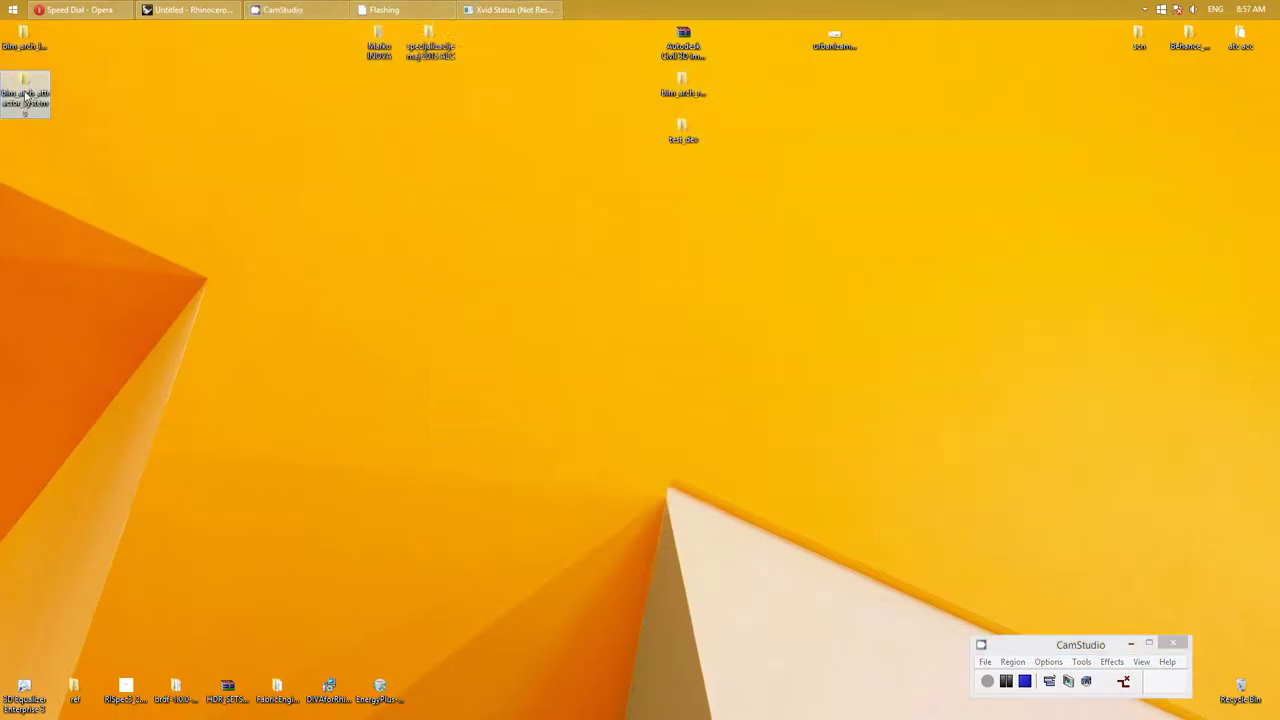
Open the bim_arch_attractor_systems project folder and its procedural_Gh subfolder
{"action": "left_click", "coordinate": [25, 100]}
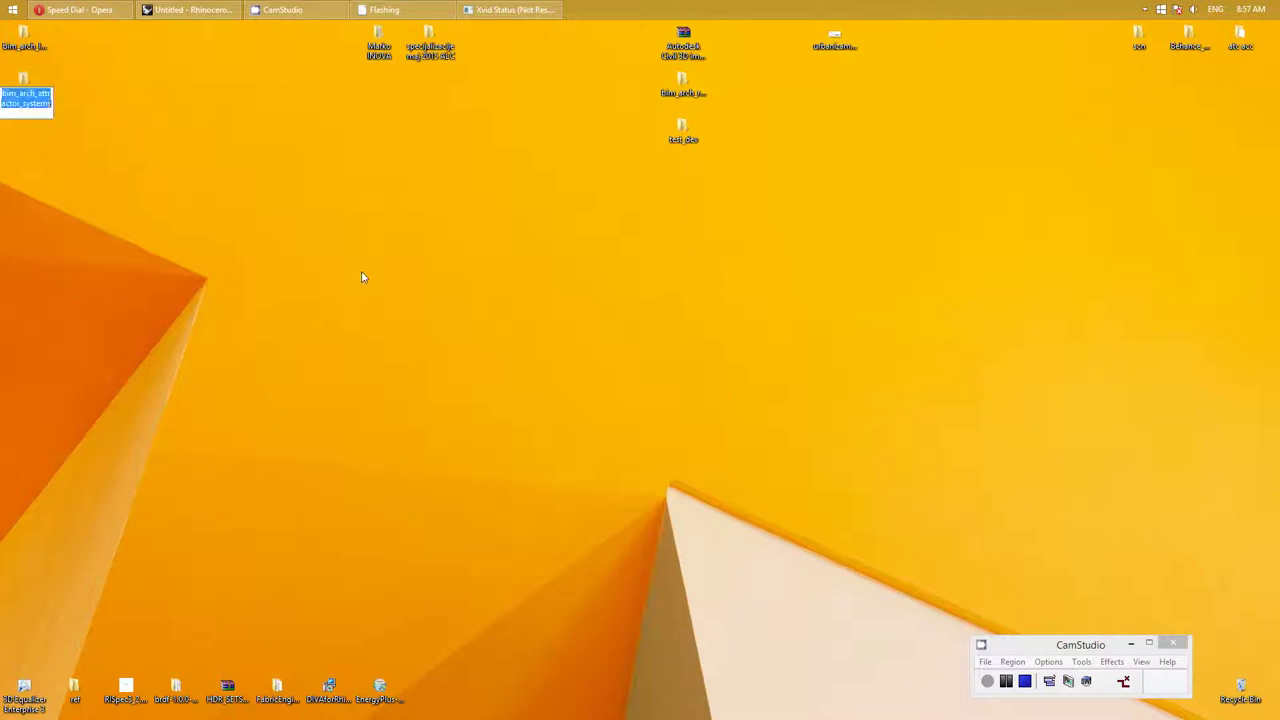
{"action": "left_click", "coordinate": [54, 133]}
{"action": "double_click", "coordinate": [24, 85]}
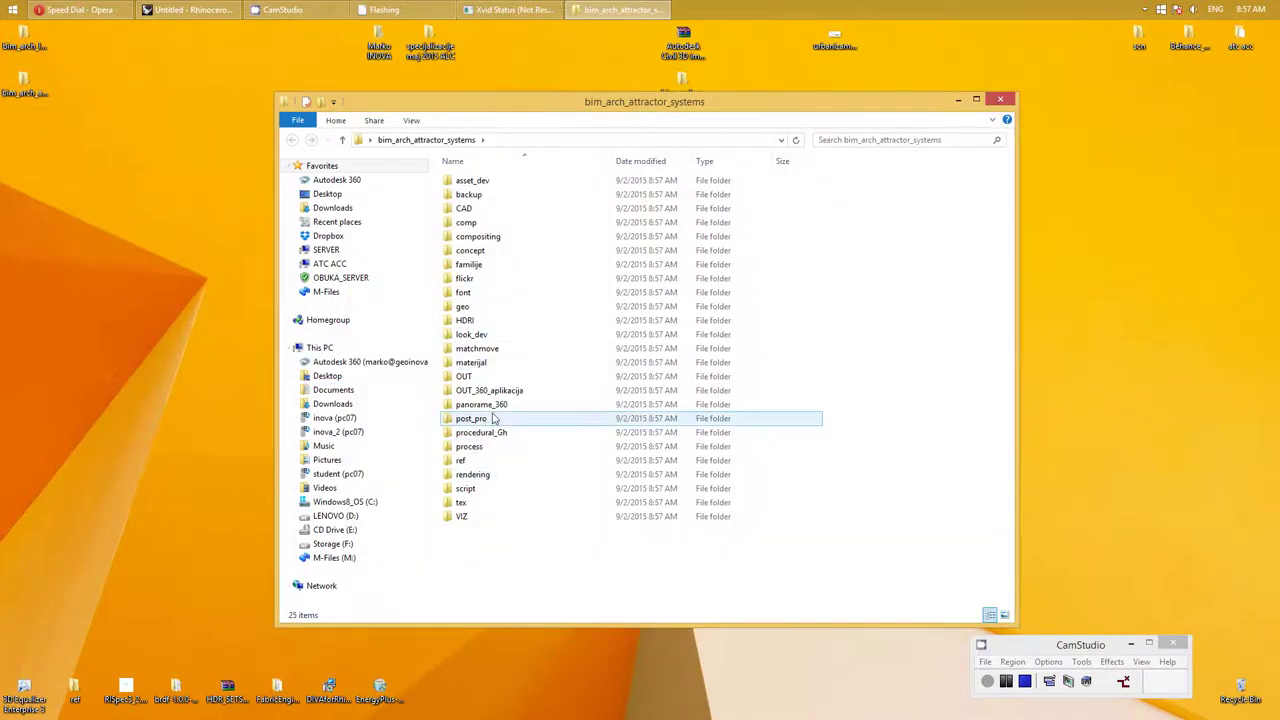
{"action": "double_click", "coordinate": [494, 434]}
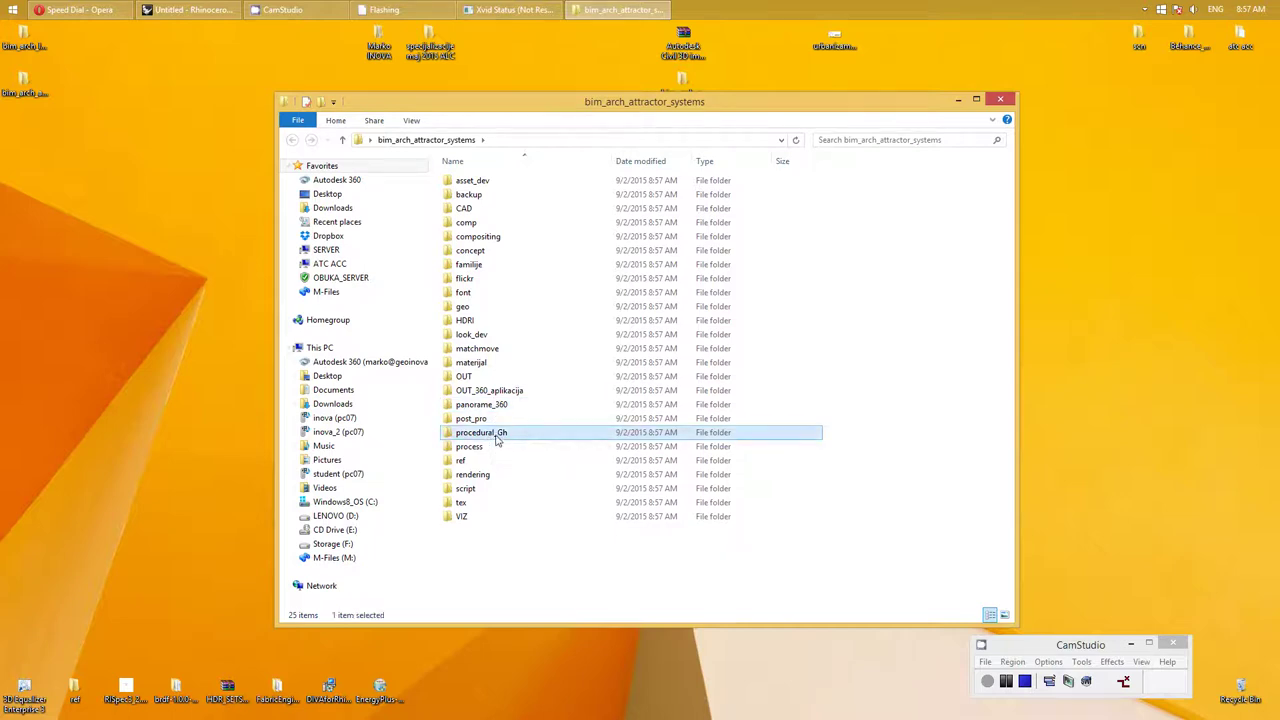
Create a trial folder named Rh, delete it, and return to Rhino
{"action": "key", "text": "ctrl+shift+n"}
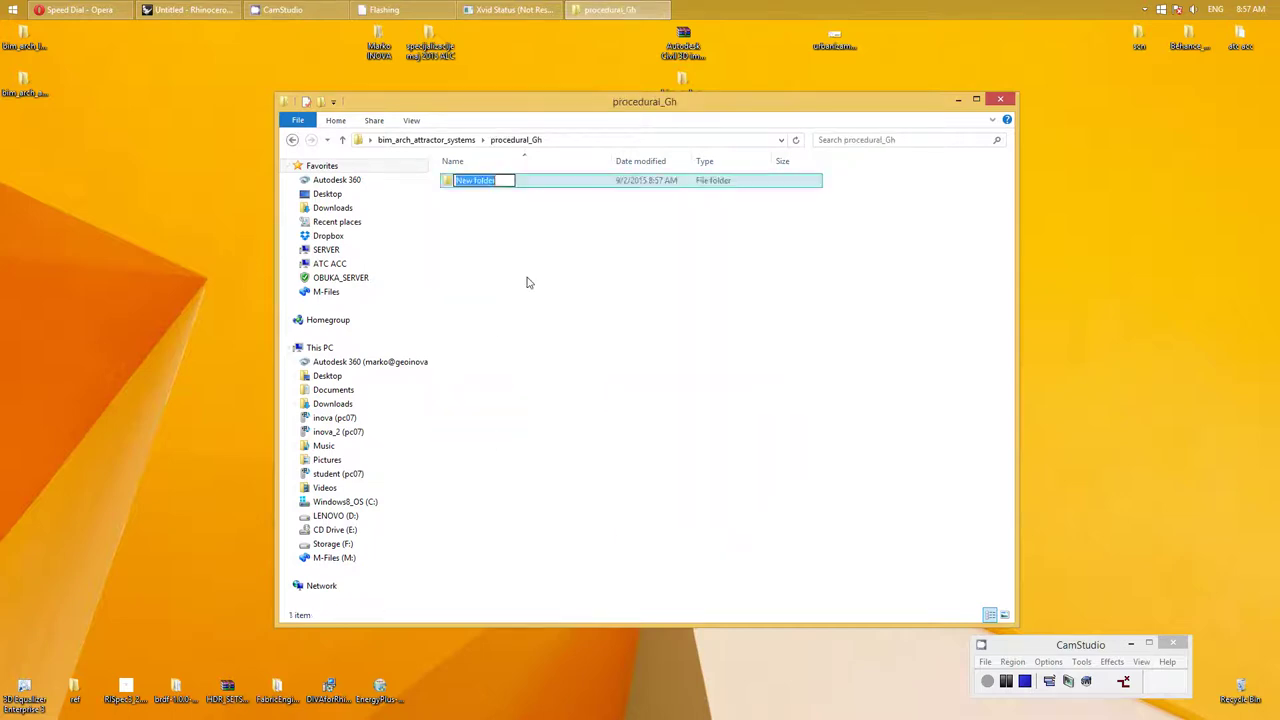
{"action": "type", "text": "Rh"}
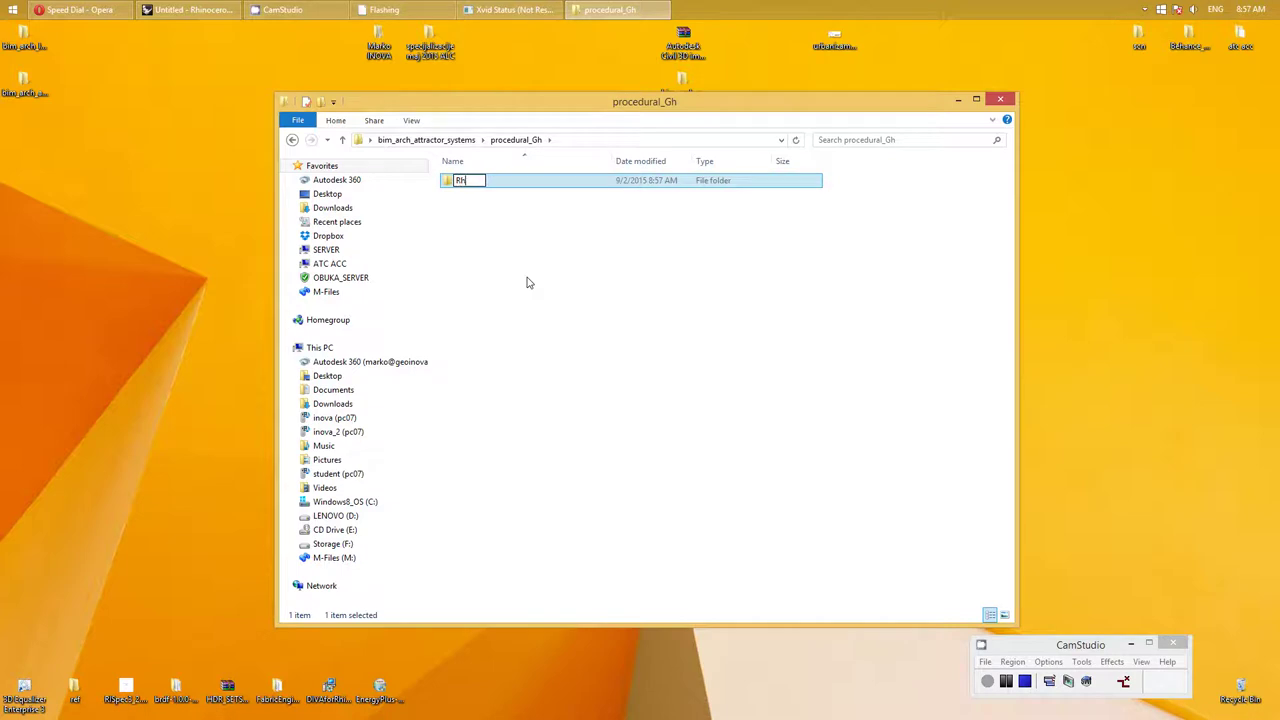
{"action": "key", "text": "Return"}
{"action": "left_click", "coordinate": [538, 286]}
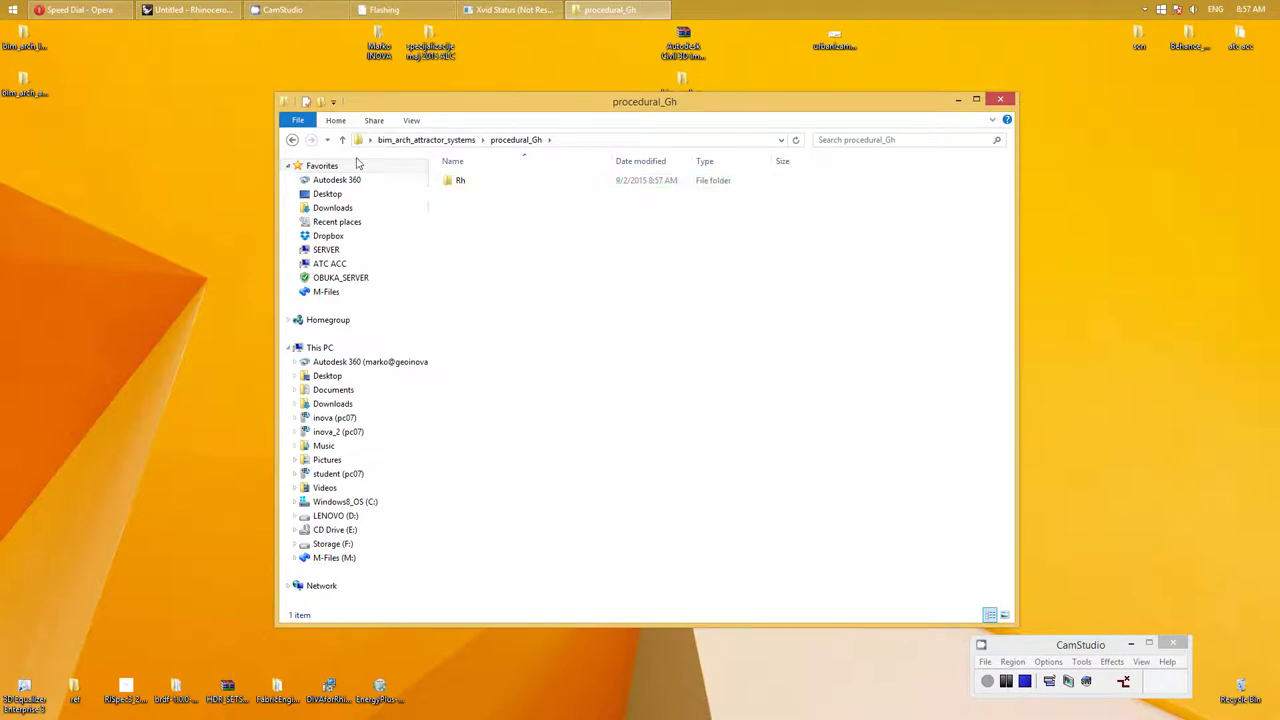
{"action": "left_click_drag", "start_coordinate": [669, 108], "coordinate": [678, 107]}
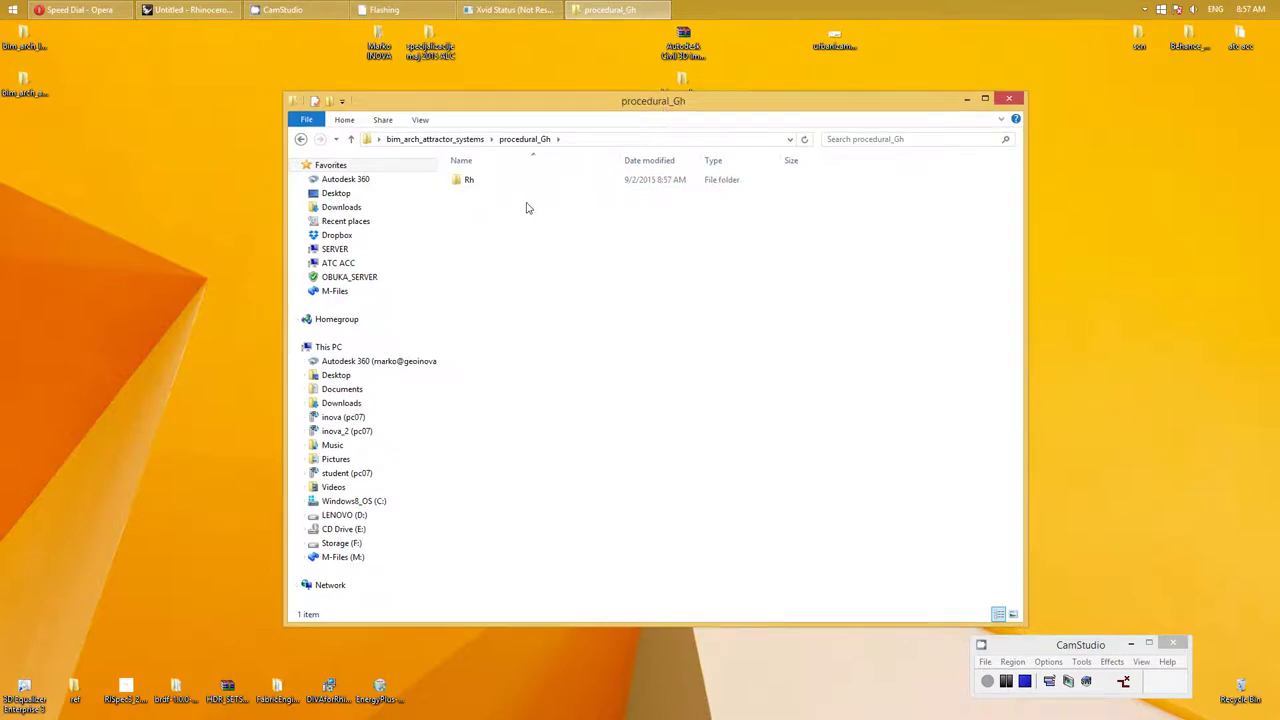
{"action": "left_click_drag", "start_coordinate": [526, 206], "coordinate": [460, 178]}
{"action": "key", "text": "Delete"}
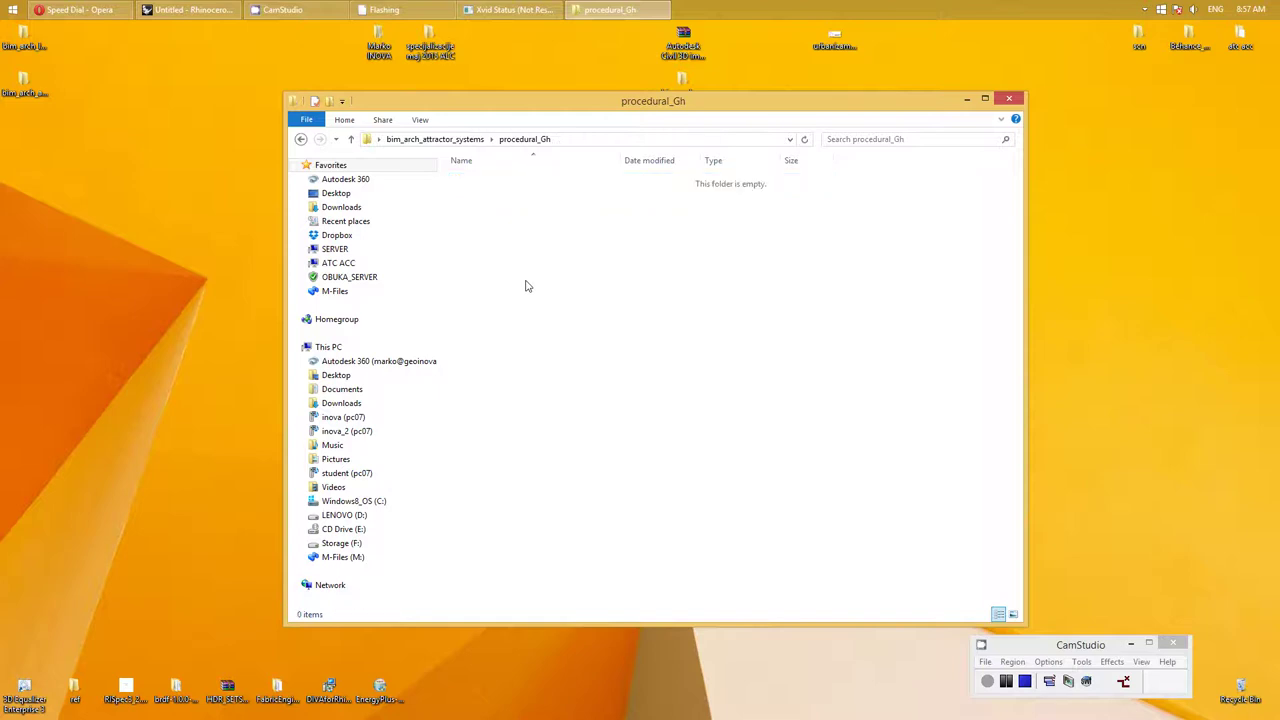
{"action": "left_click", "coordinate": [190, 9]}
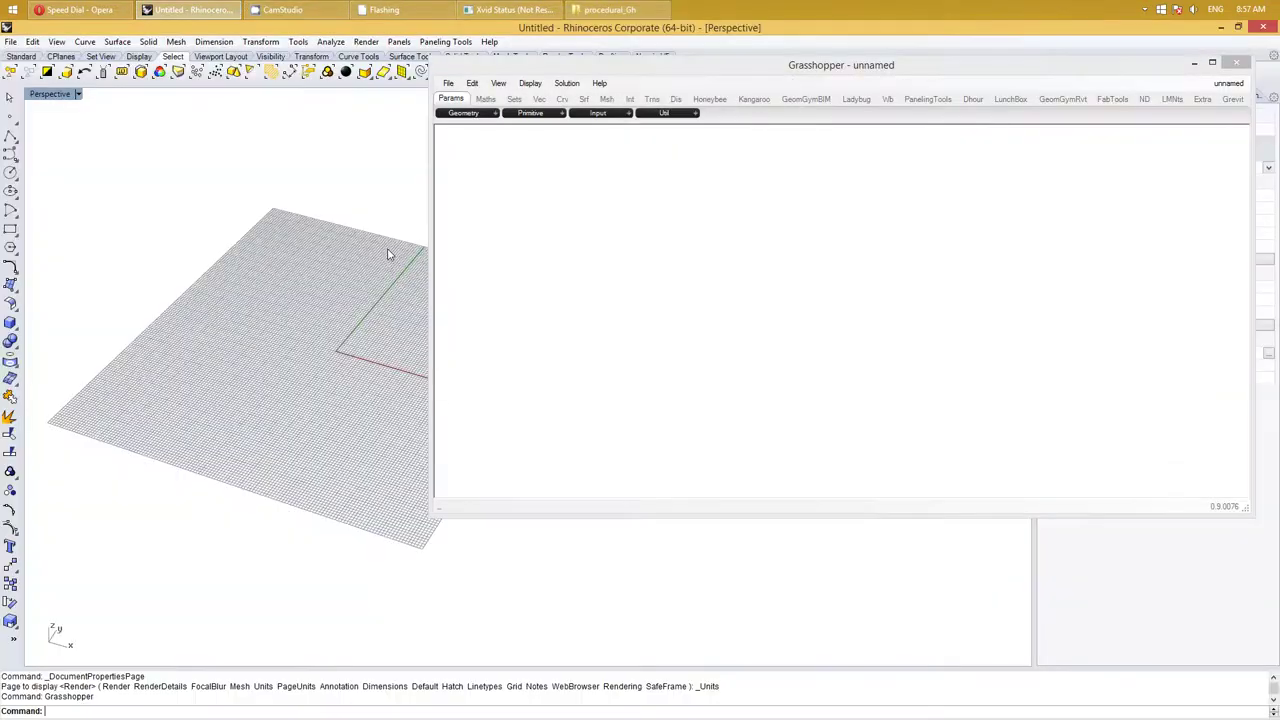
Roll up the Grasshopper window, orbit the Perspective view, and start the Box command
{"action": "left_click", "coordinate": [725, 72]}
{"action": "double_click", "coordinate": [723, 69]}
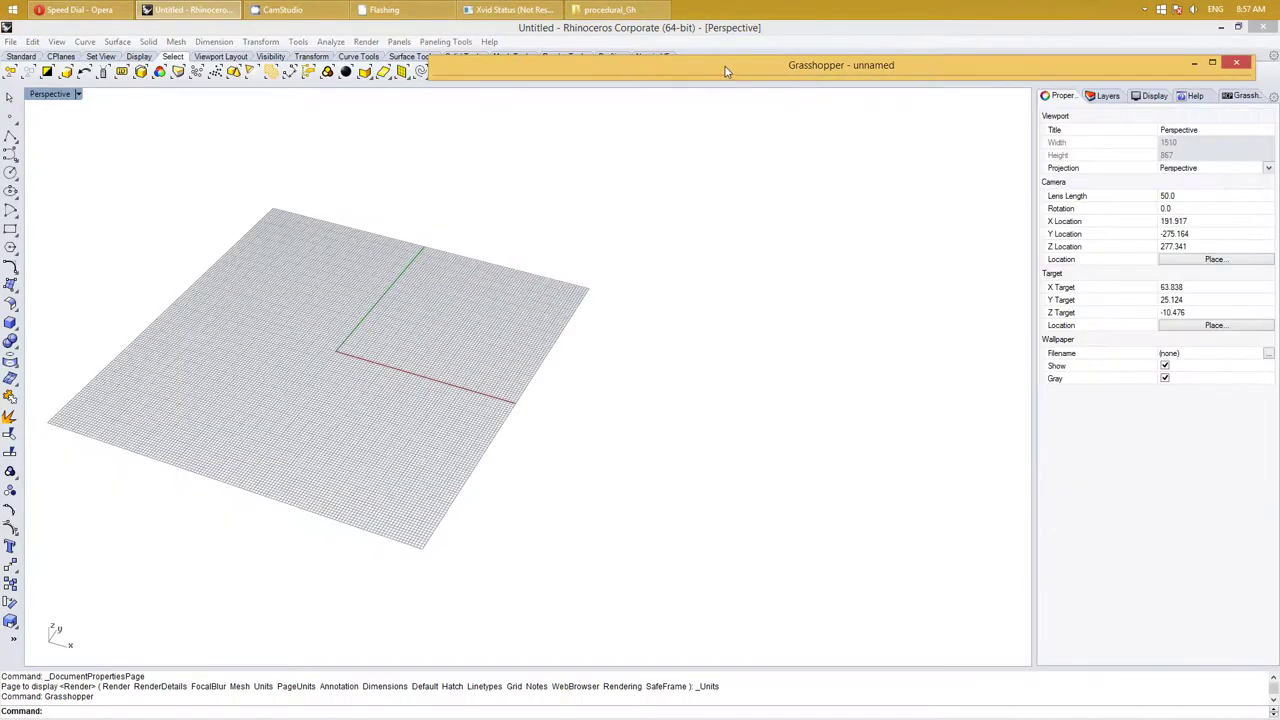
{"action": "double_click", "coordinate": [722, 70]}
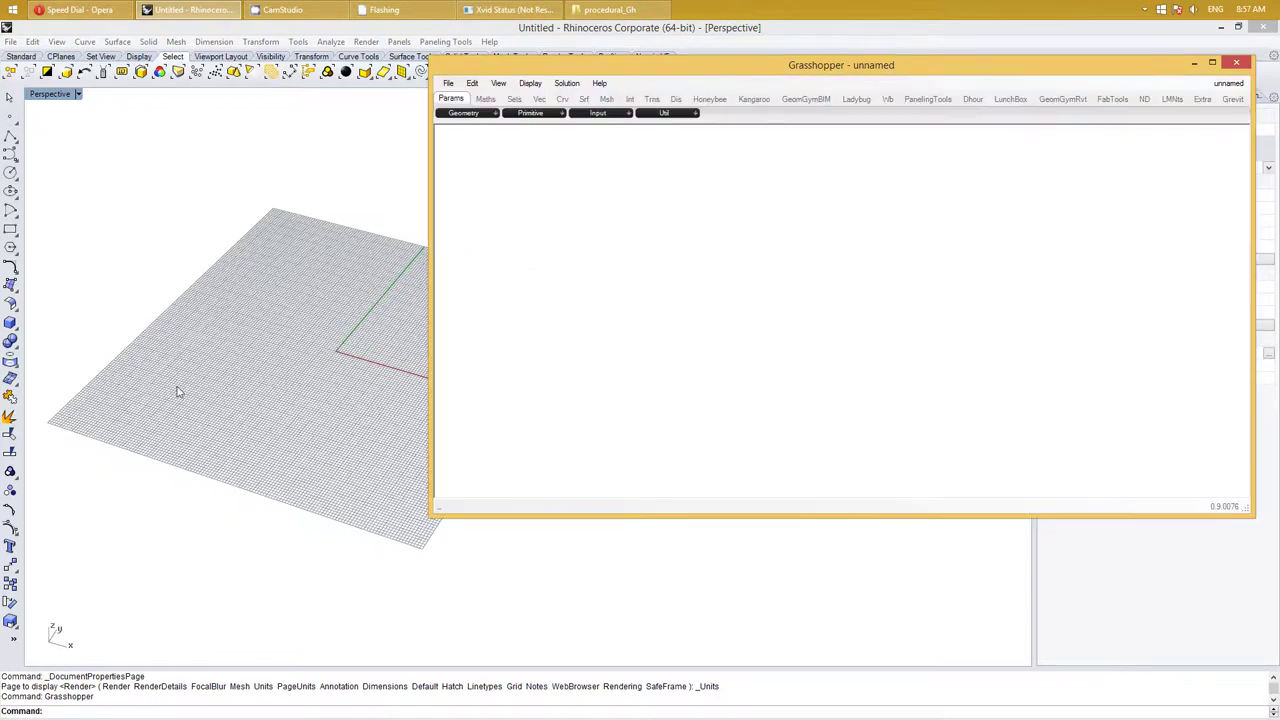
{"action": "right_click_drag", "start_coordinate": [243, 362], "coordinate": [245, 358]}
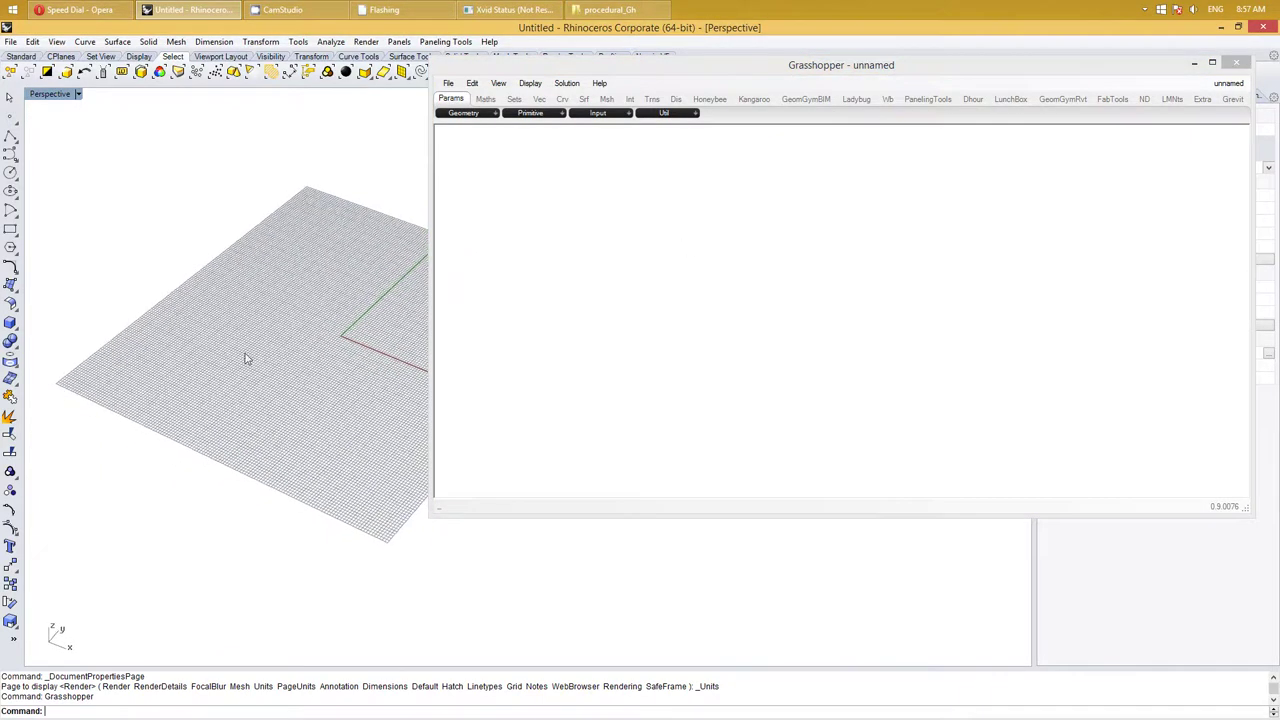
{"action": "double_click", "coordinate": [665, 70]}
{"action": "mouse_move", "coordinate": [391, 378]}
{"action": "right_mouse_down"}
{"action": "mouse_move", "coordinate": [389, 323]}
{"action": "mouse_move", "coordinate": [380, 378]}
{"action": "mouse_move", "coordinate": [358, 391]}
{"action": "right_mouse_up"}
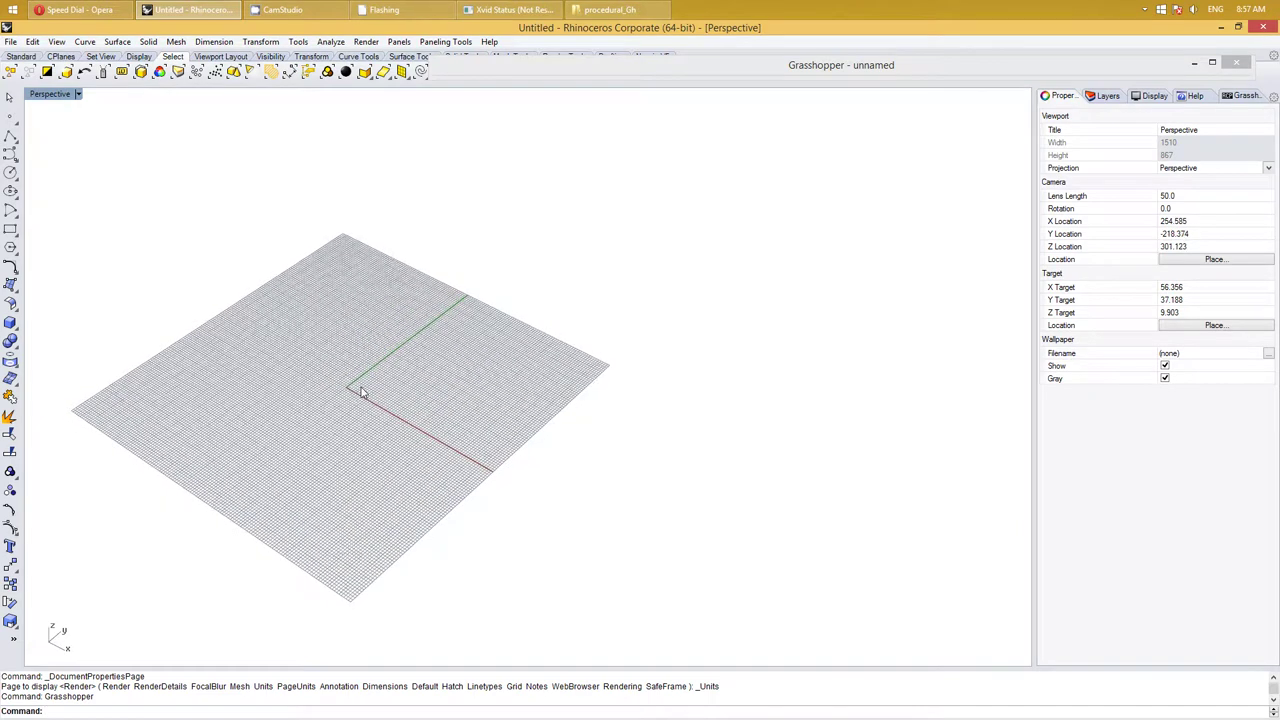
{"action": "type", "text": "box"}
{"action": "key", "text": "Return"}
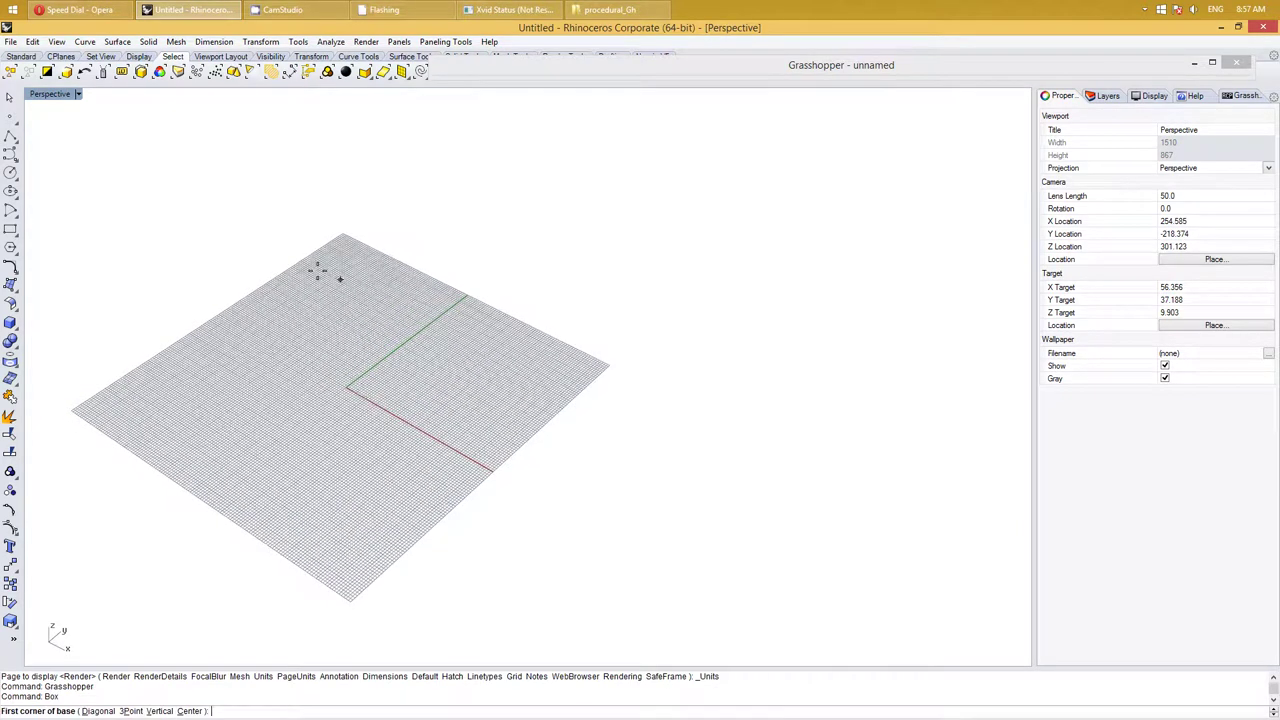
Draw the first four boxes, including a tall one and a low one near the grid centre
{"action": "left_click", "coordinate": [331, 242]}
{"action": "left_click", "coordinate": [290, 307]}
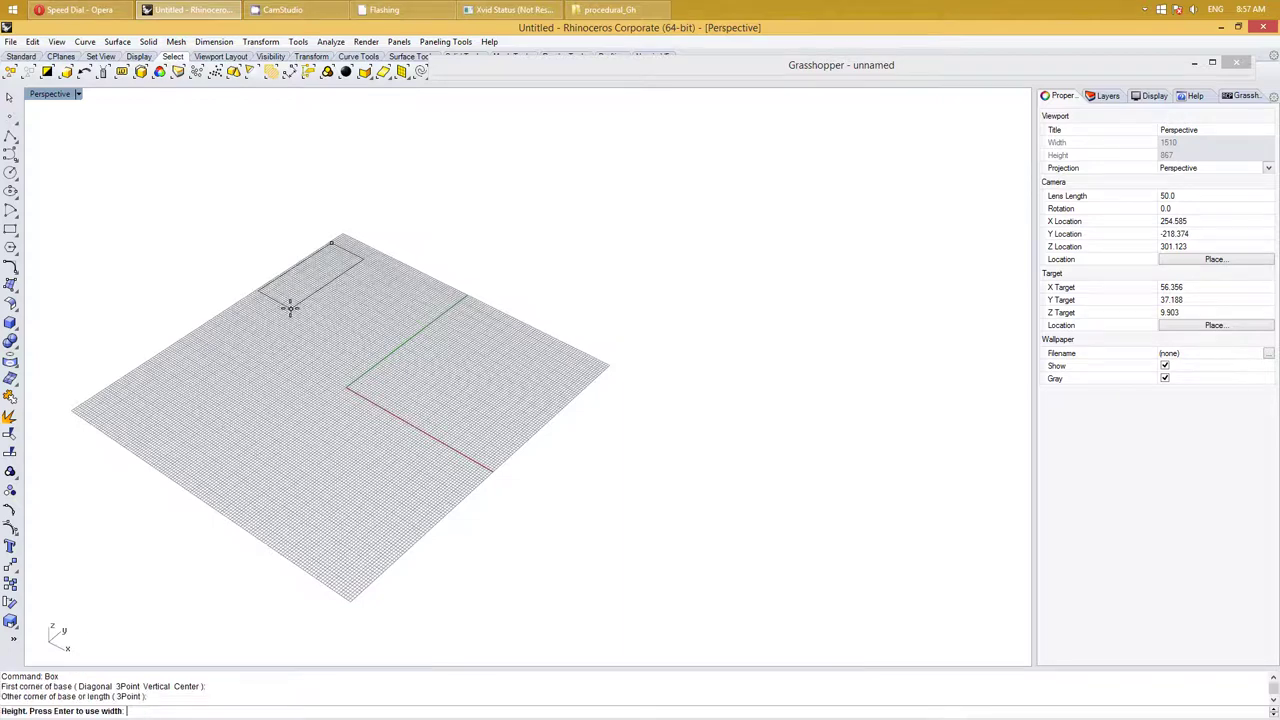
{"action": "left_click", "coordinate": [291, 216]}
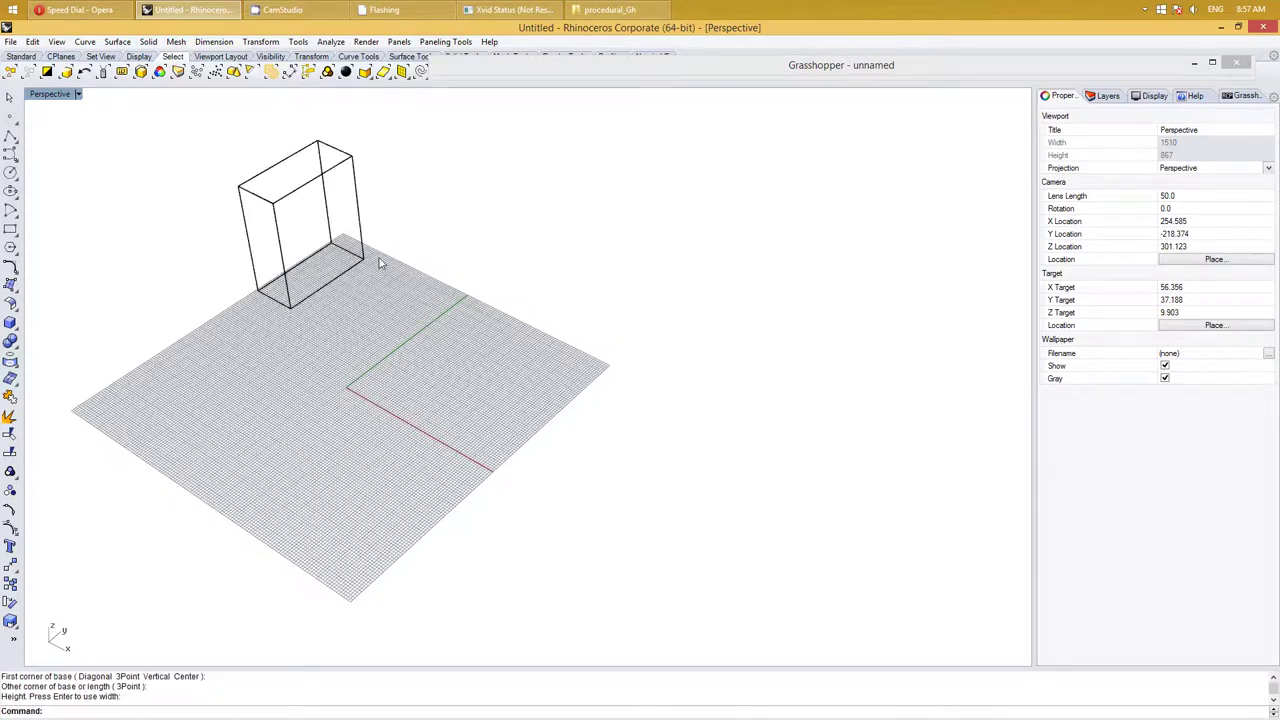
{"action": "key", "text": "Return"}
{"action": "left_click", "coordinate": [498, 197]}
{"action": "left_click", "coordinate": [486, 245]}
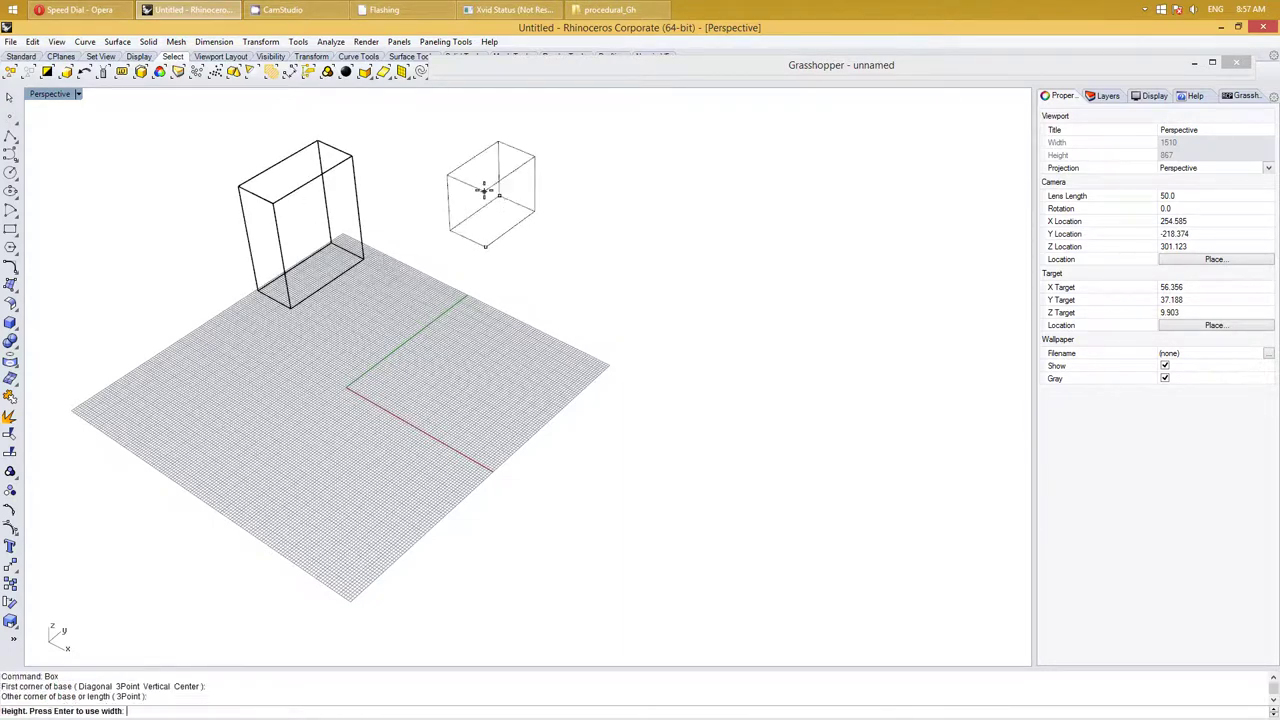
{"action": "left_click", "coordinate": [471, 94]}
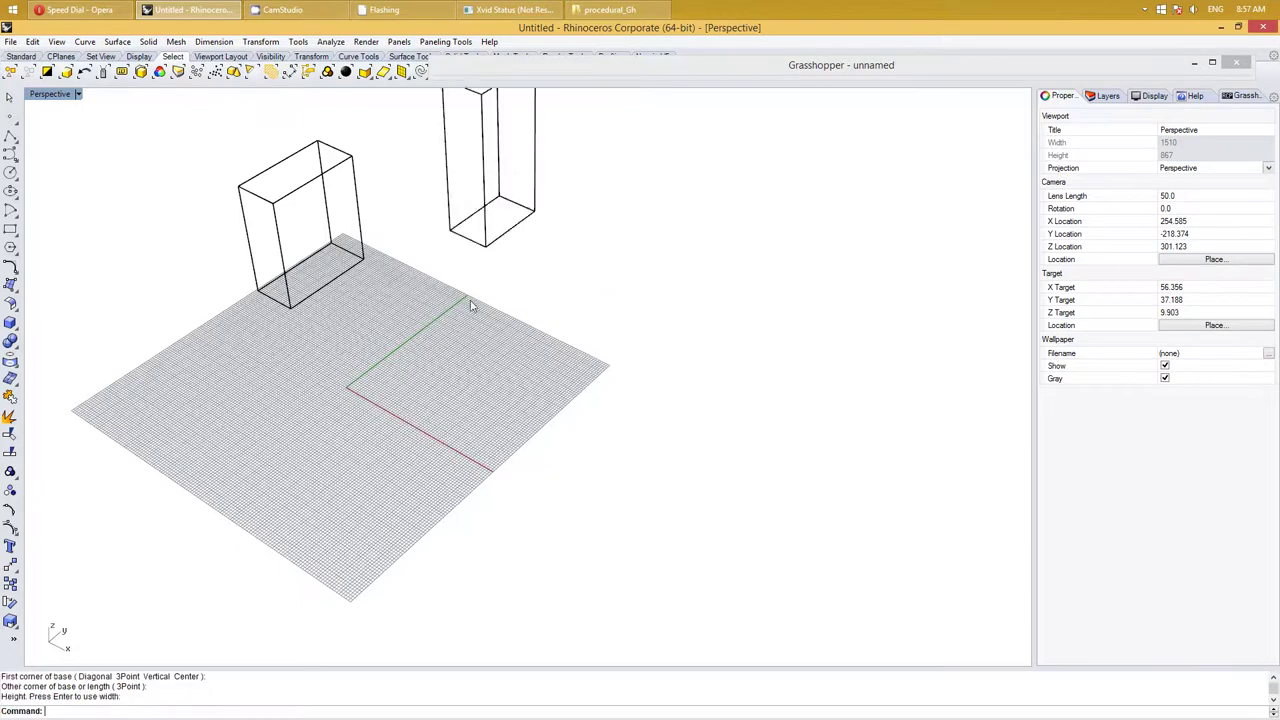
{"action": "scroll", "coordinate": [460, 306], "scroll_direction": "down", "scroll_amount": 2}
{"action": "right_click_drag", "start_coordinate": [449, 306], "coordinate": [466, 294]}
{"action": "scroll", "coordinate": [440, 350], "scroll_direction": "down", "scroll_amount": 3}
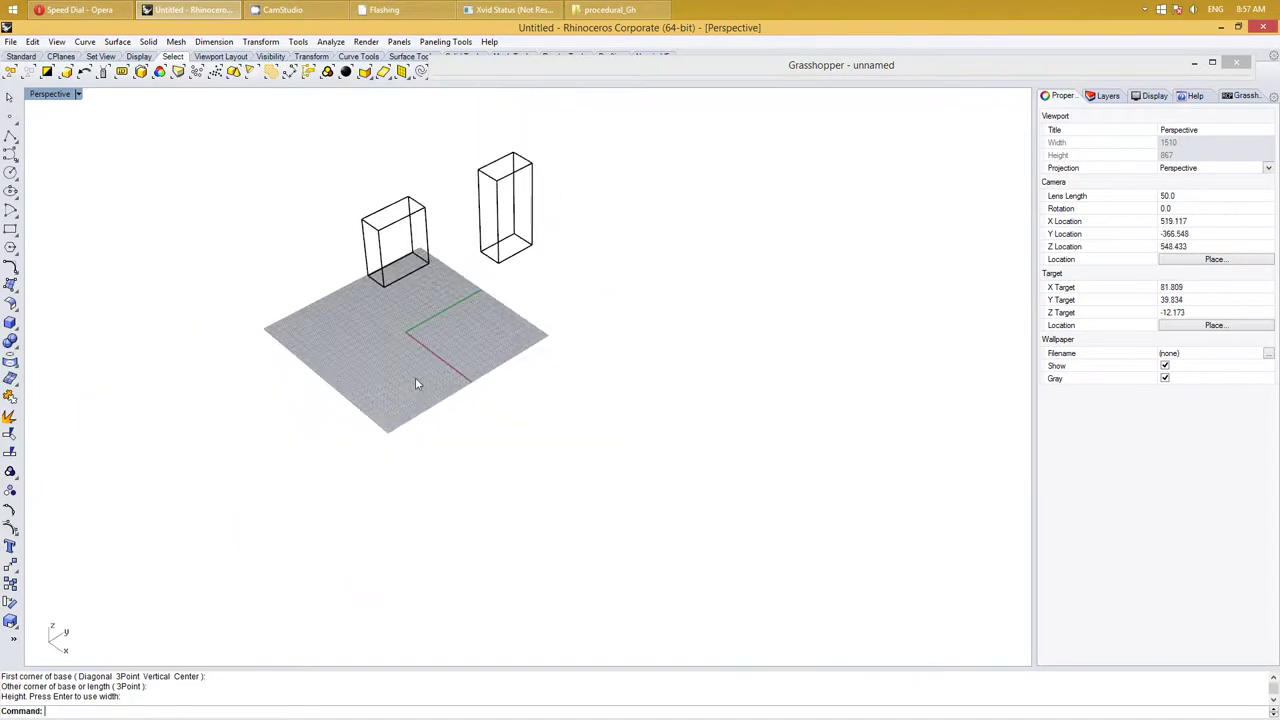
{"action": "key", "text": "Return"}
{"action": "left_click", "coordinate": [337, 337]}
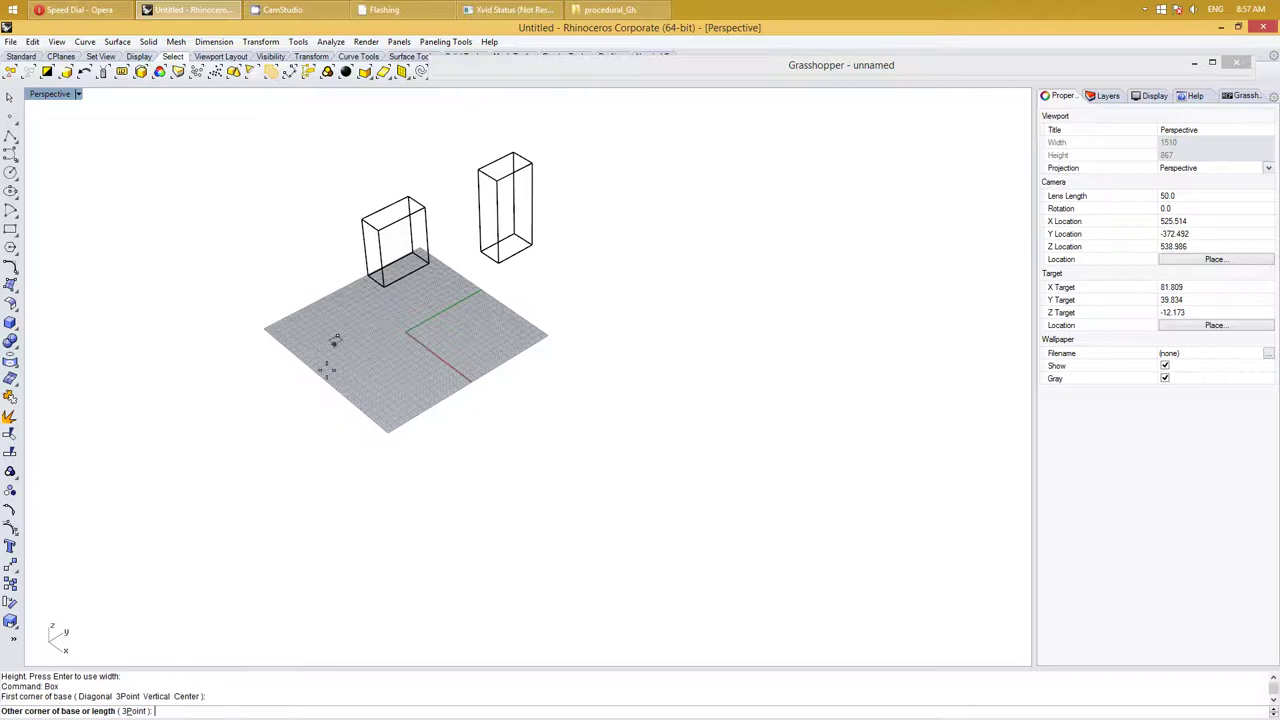
{"action": "left_click", "coordinate": [322, 386]}
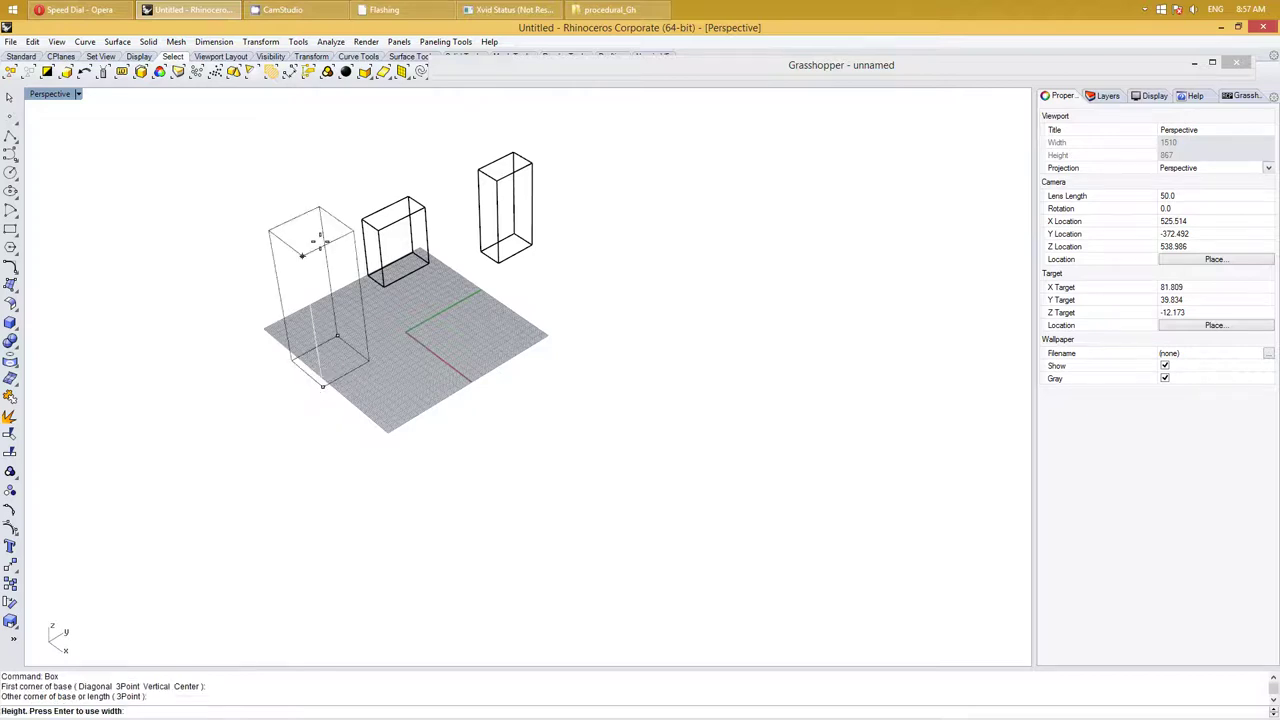
{"action": "left_click", "coordinate": [300, 243]}
{"action": "key", "text": "Return"}
{"action": "left_click", "coordinate": [460, 333]}
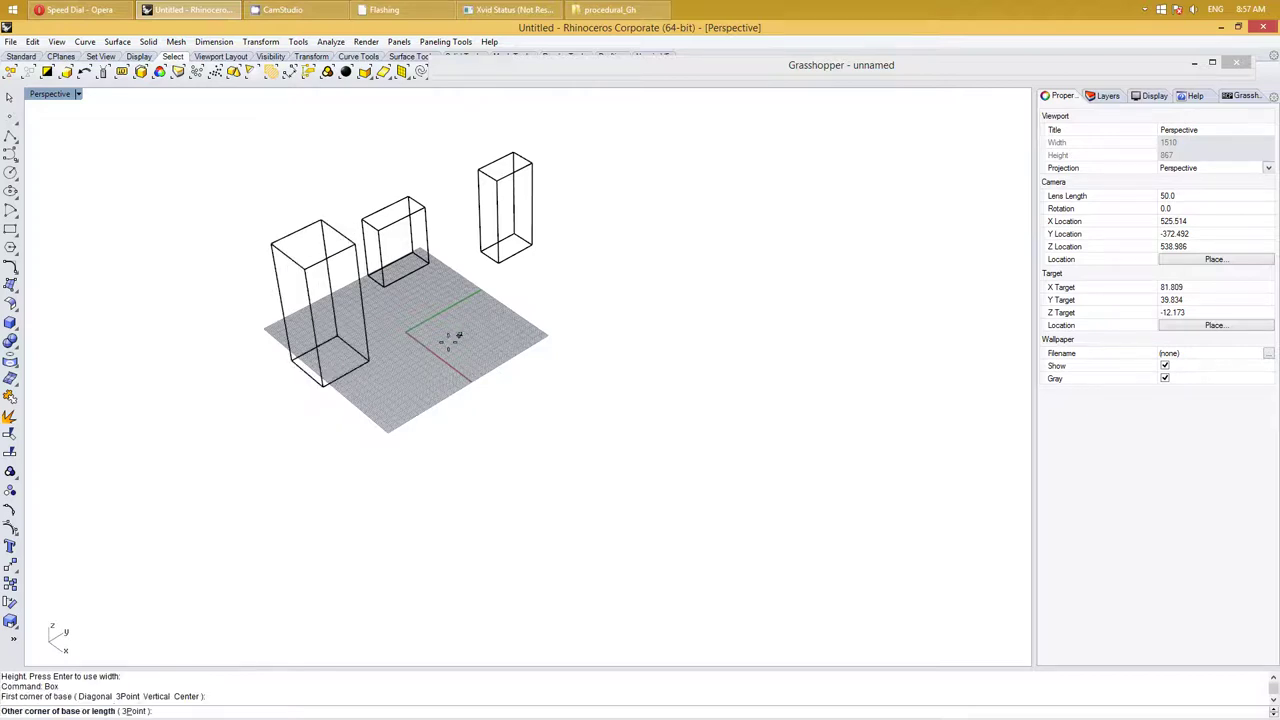
{"action": "left_click", "coordinate": [427, 378]}
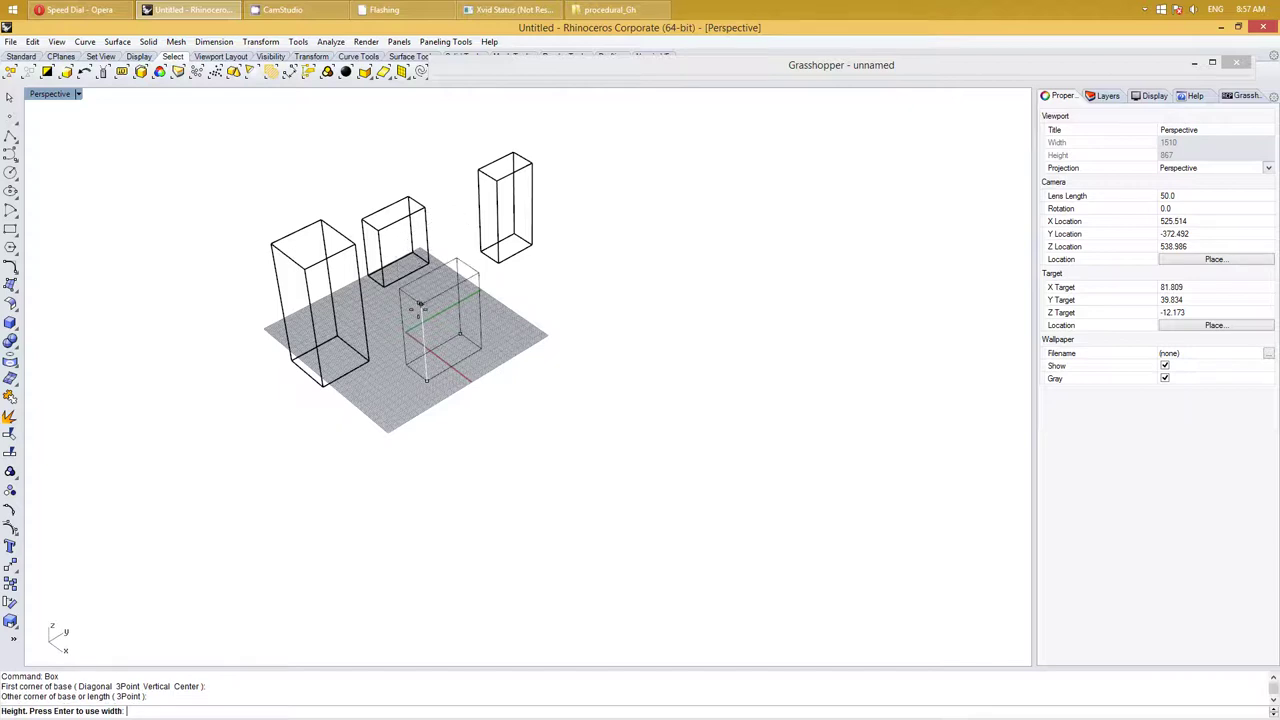
{"action": "left_click", "coordinate": [423, 345]}
Add five more boxes of varied heights, left and right of the first ones
{"action": "key", "text": "Return"}
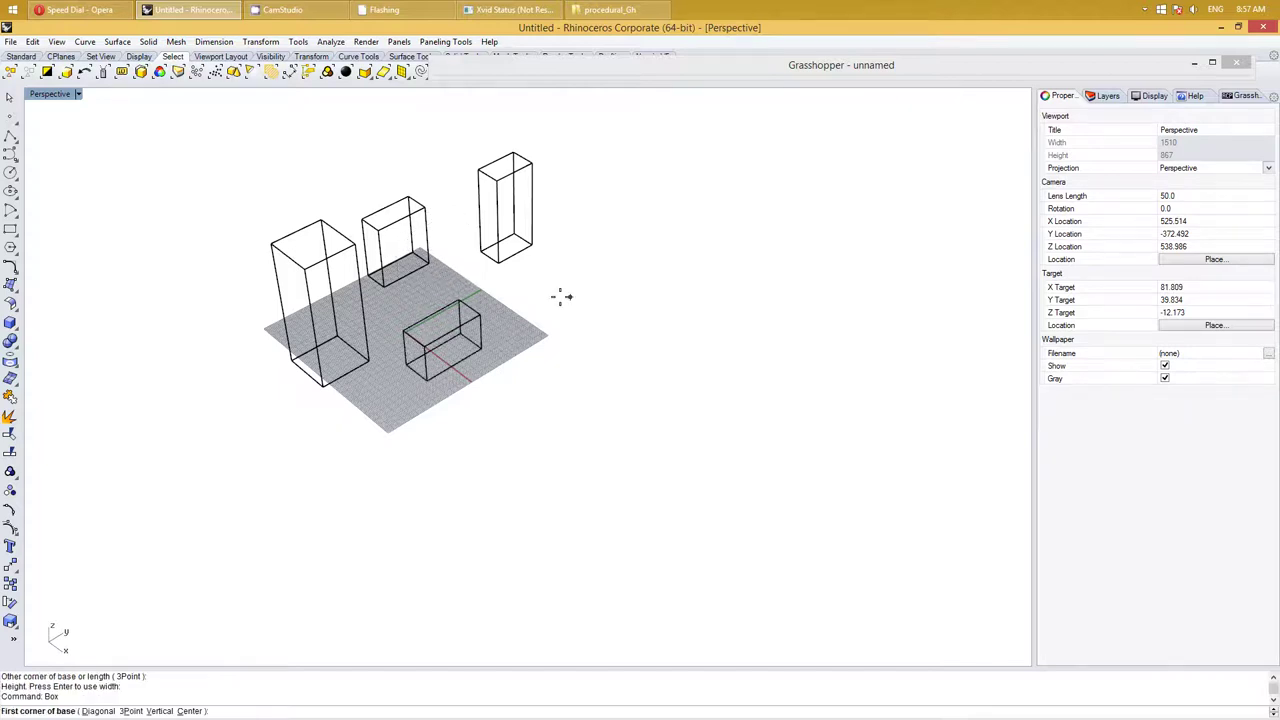
{"action": "left_click", "coordinate": [565, 288]}
{"action": "left_click", "coordinate": [543, 317]}
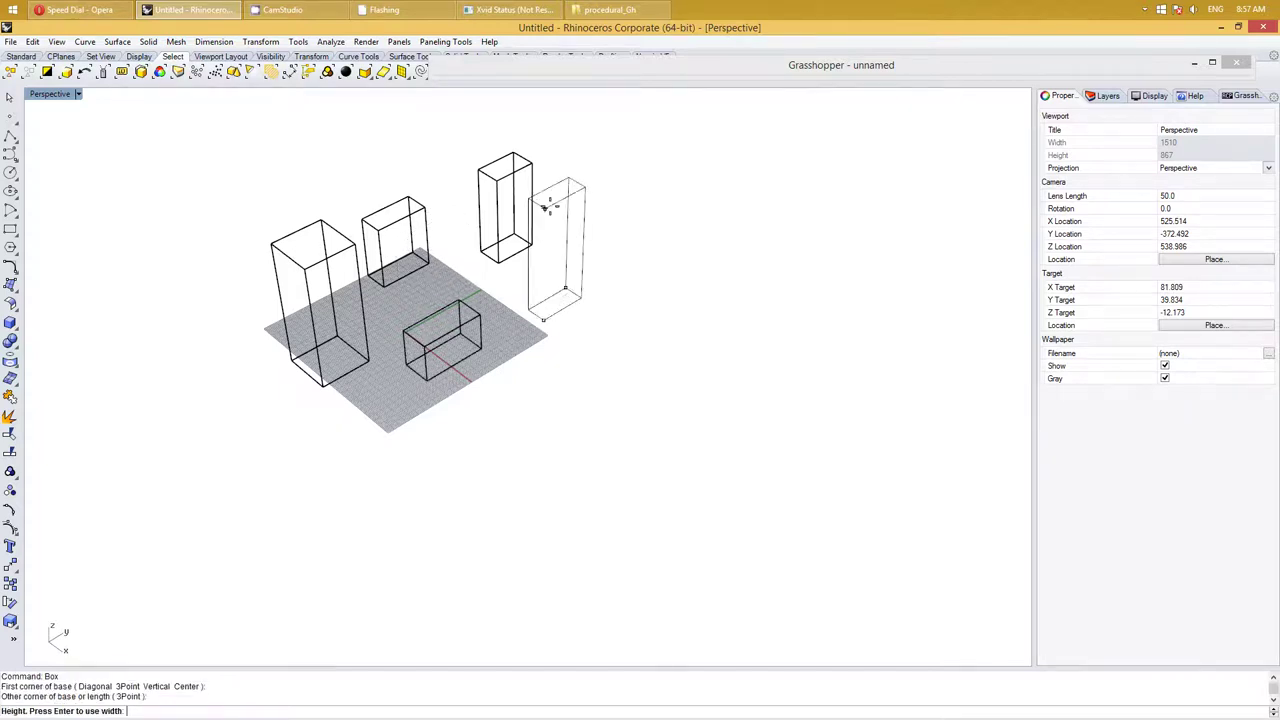
{"action": "left_click", "coordinate": [558, 252]}
{"action": "key", "text": "Return"}
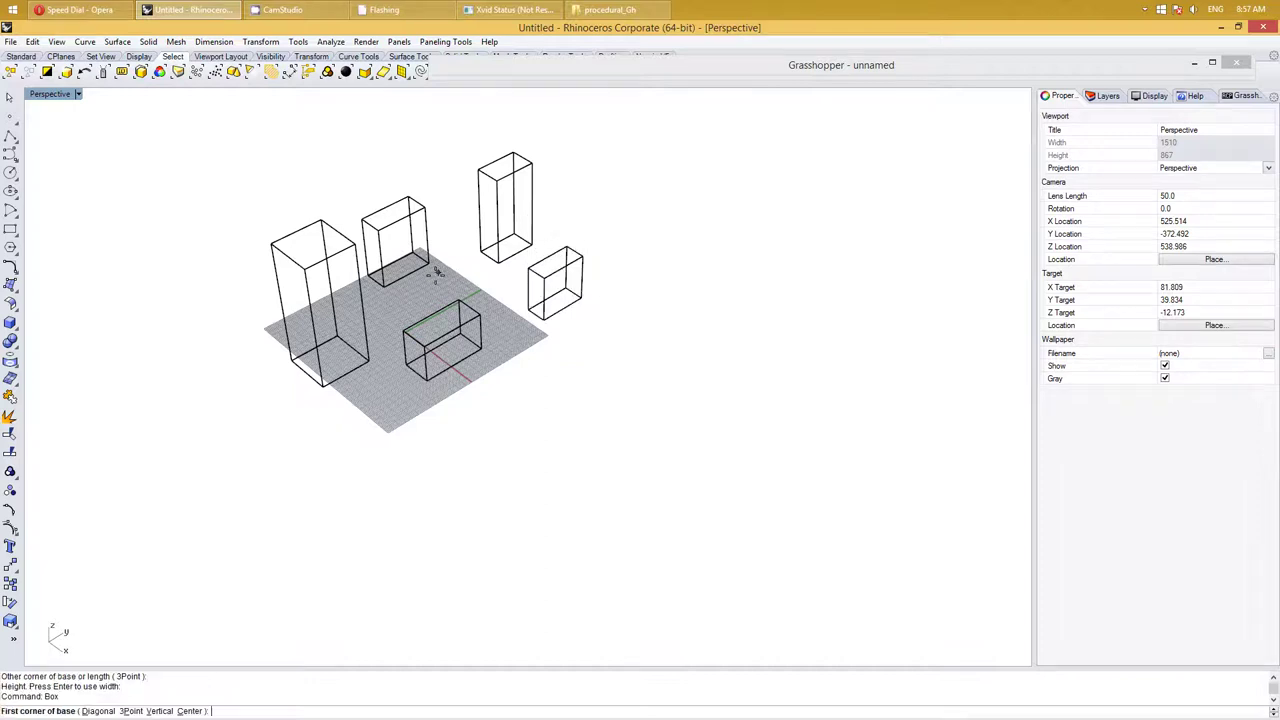
{"action": "left_click", "coordinate": [431, 279]}
{"action": "left_click", "coordinate": [421, 299]}
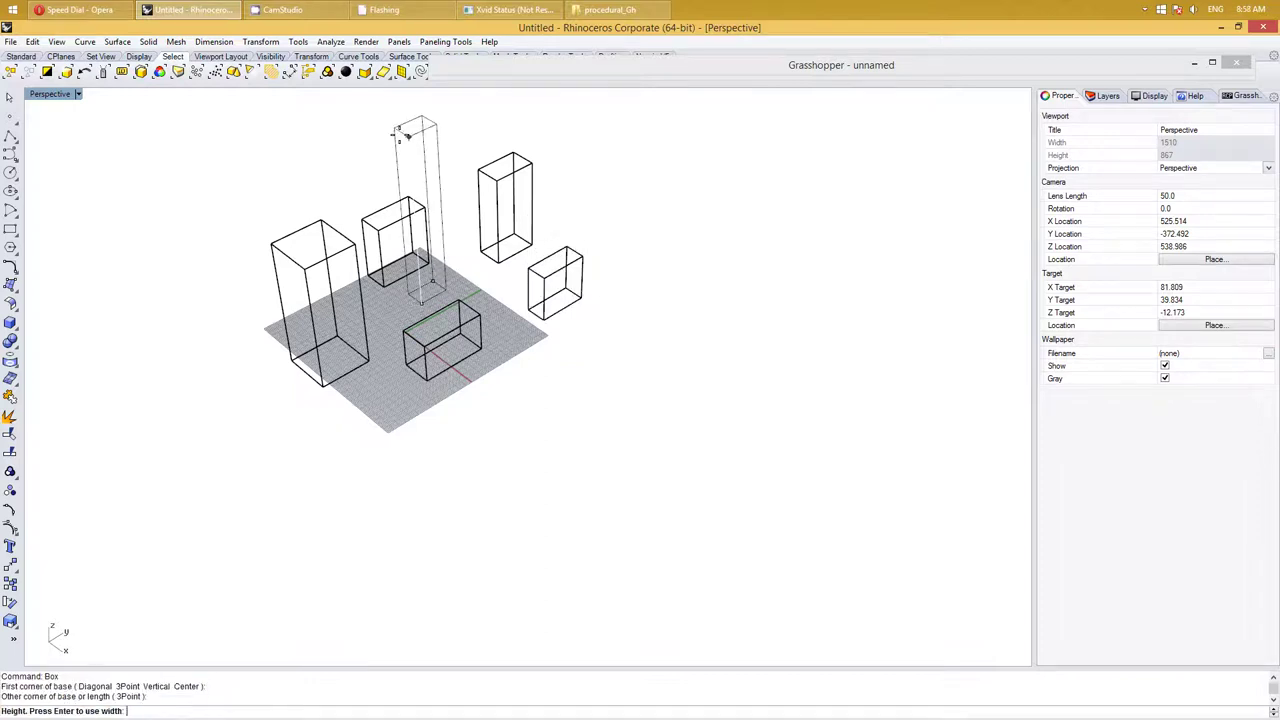
{"action": "left_click", "coordinate": [400, 128]}
{"action": "key", "text": "Return"}
{"action": "left_click", "coordinate": [328, 192]}
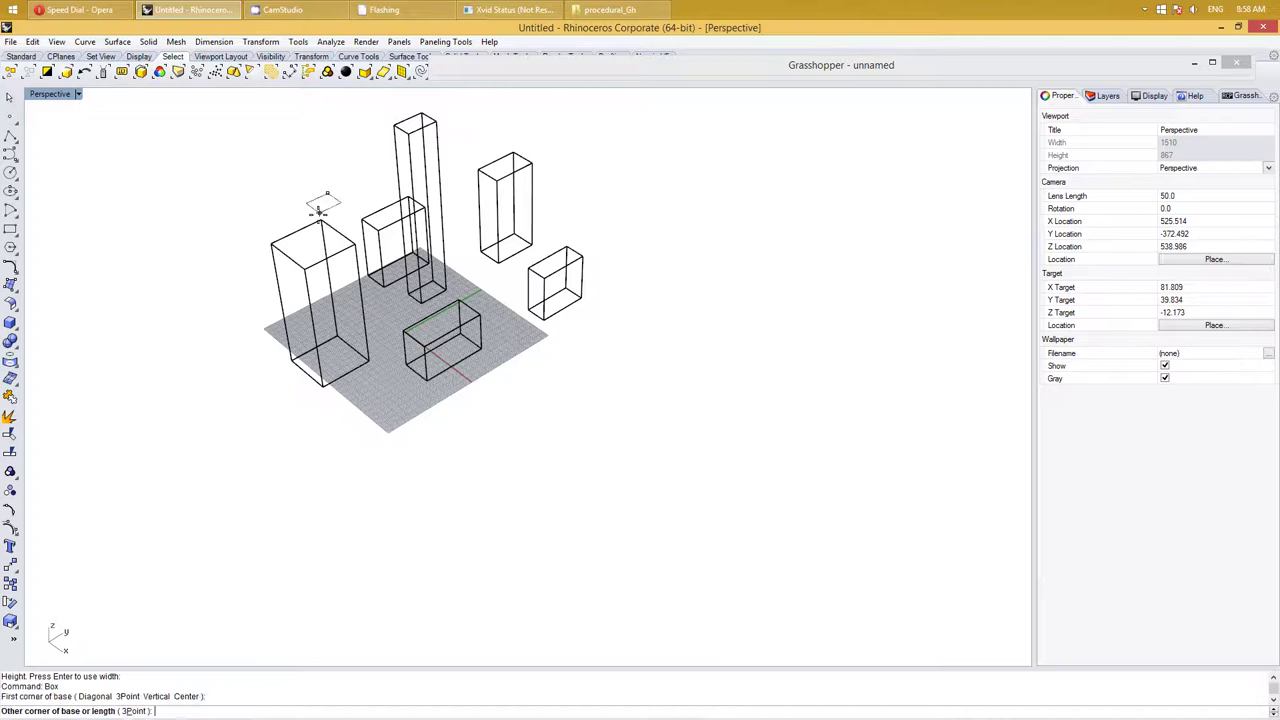
{"action": "left_click", "coordinate": [318, 218]}
{"action": "left_click", "coordinate": [300, 135]}
{"action": "key", "text": "Return"}
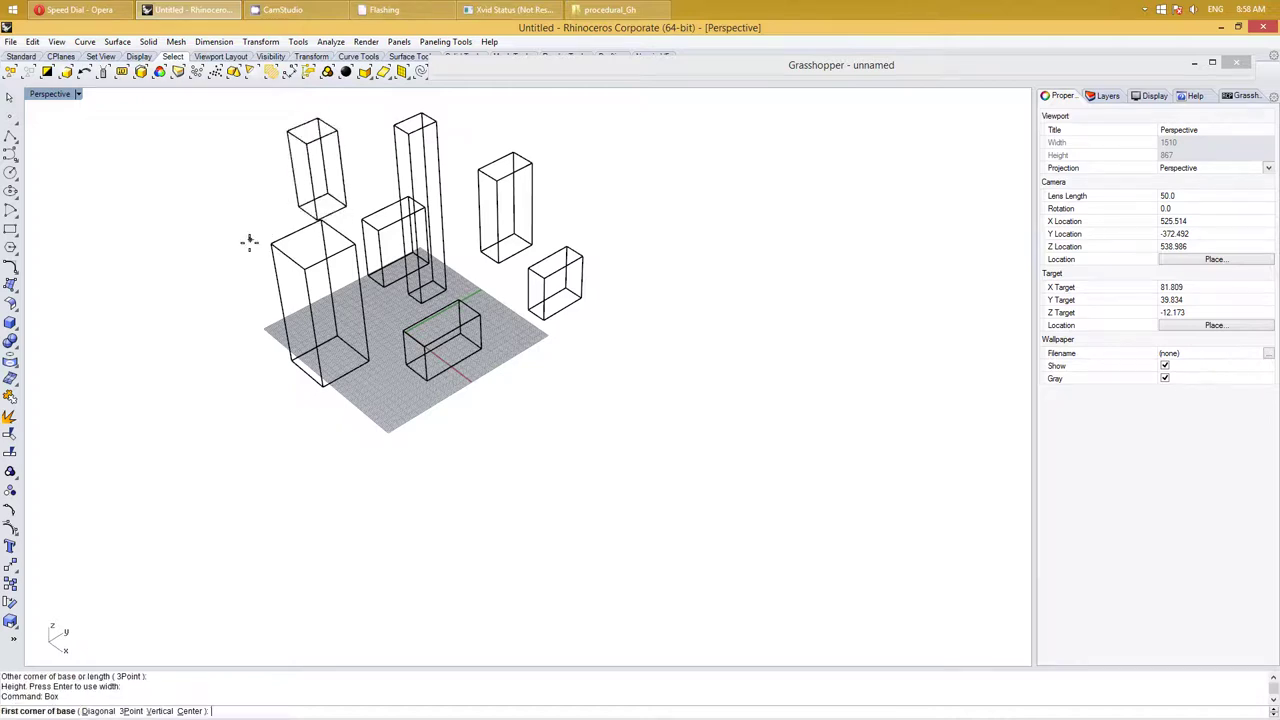
{"action": "left_click", "coordinate": [248, 250]}
{"action": "left_click", "coordinate": [216, 278]}
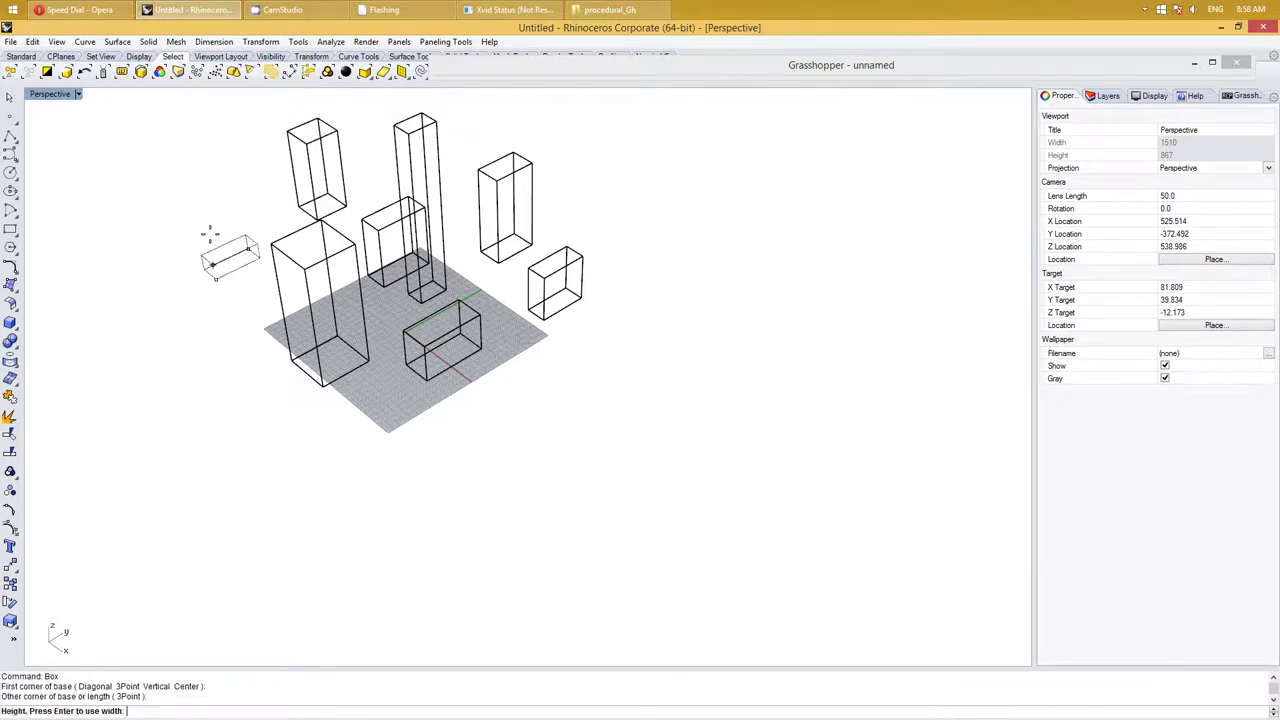
{"action": "left_click", "coordinate": [224, 206]}
{"action": "key", "text": "Return"}
{"action": "left_click", "coordinate": [665, 270]}
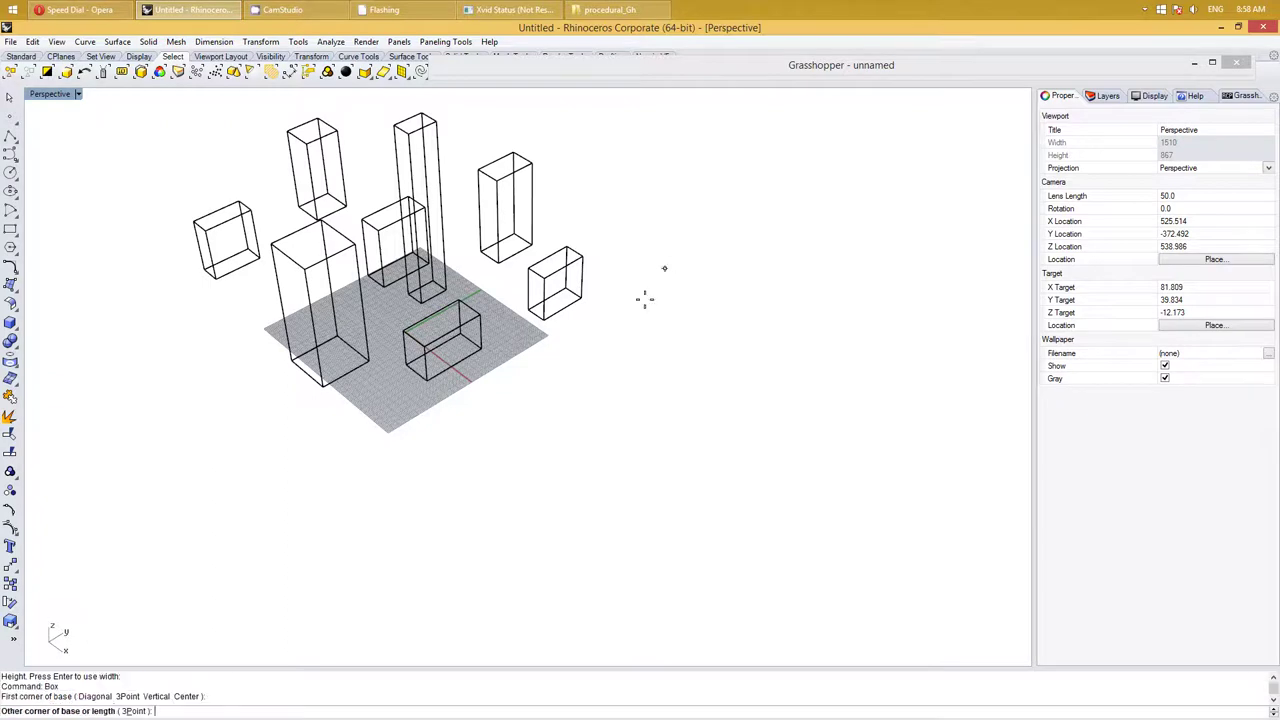
{"action": "left_click", "coordinate": [648, 308]}
{"action": "left_click", "coordinate": [641, 233]}
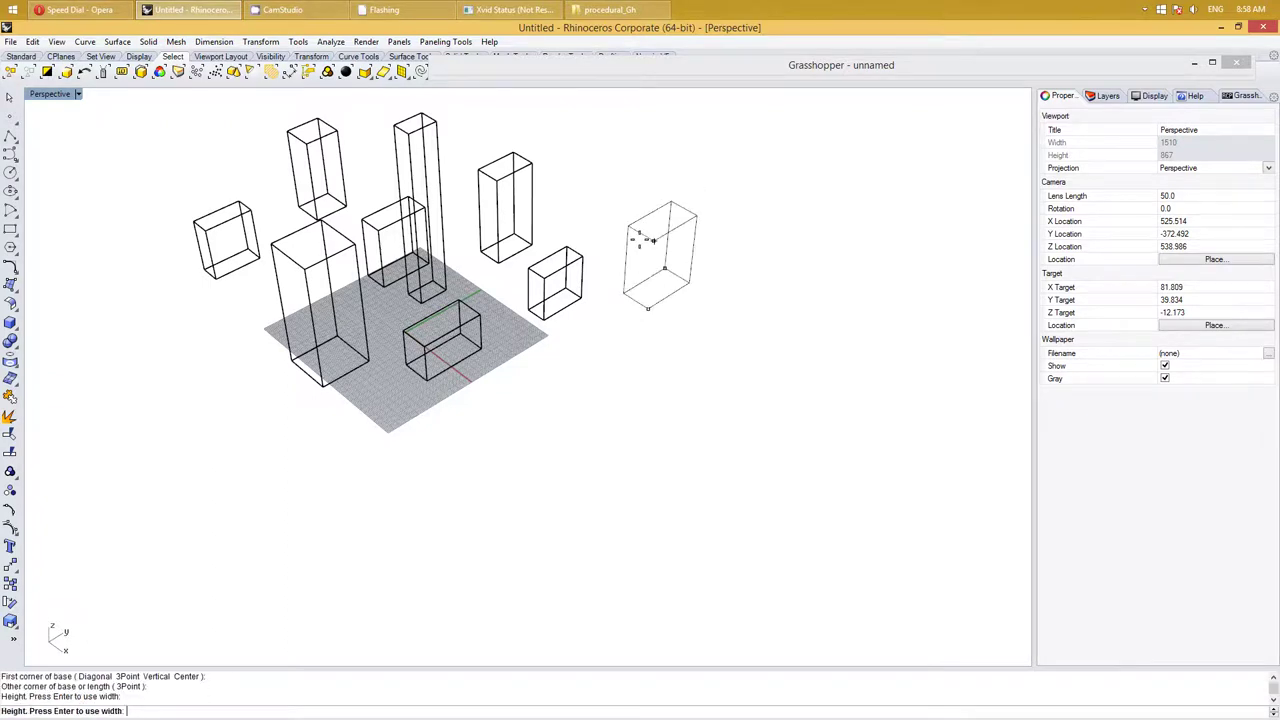
Add three more boxes beside, in front of and behind the grid, orbiting to check them
{"action": "mouse_move", "coordinate": [617, 306]}
{"action": "right_mouse_down"}
{"action": "mouse_move", "coordinate": [608, 332]}
{"action": "mouse_move", "coordinate": [554, 371]}
{"action": "right_mouse_up"}
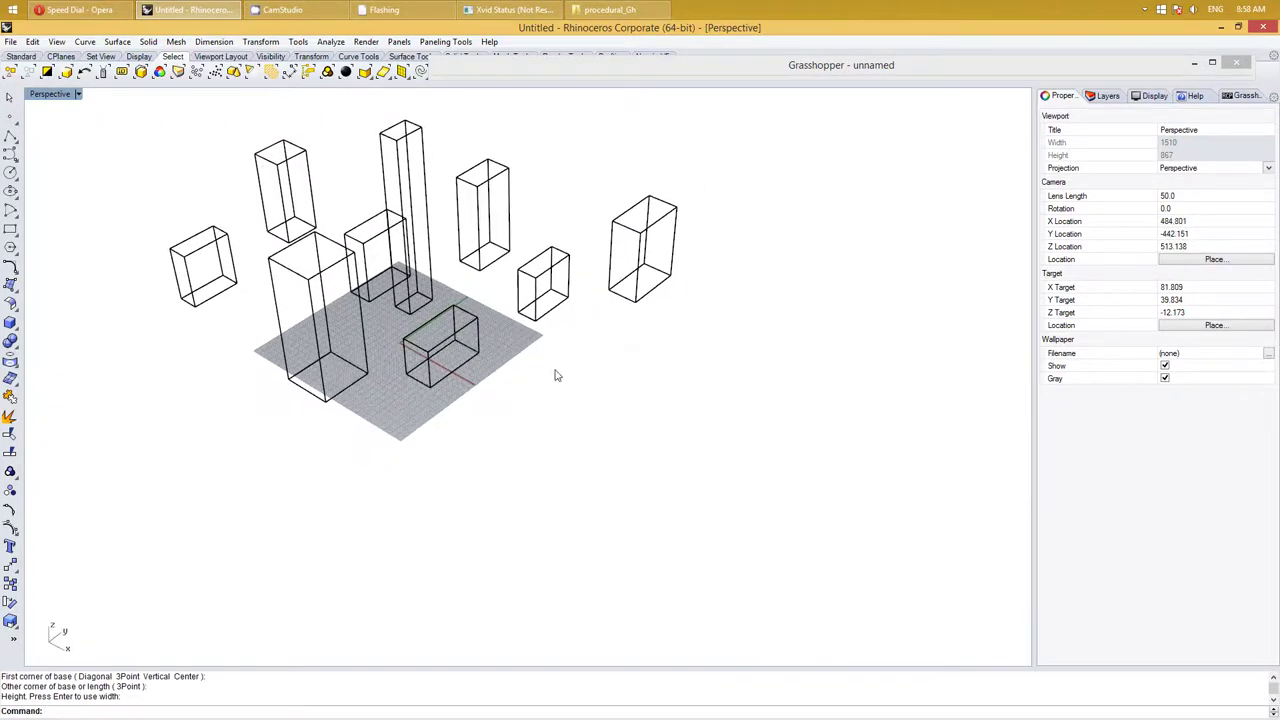
{"action": "key", "text": "Return"}
{"action": "left_click", "coordinate": [533, 357]}
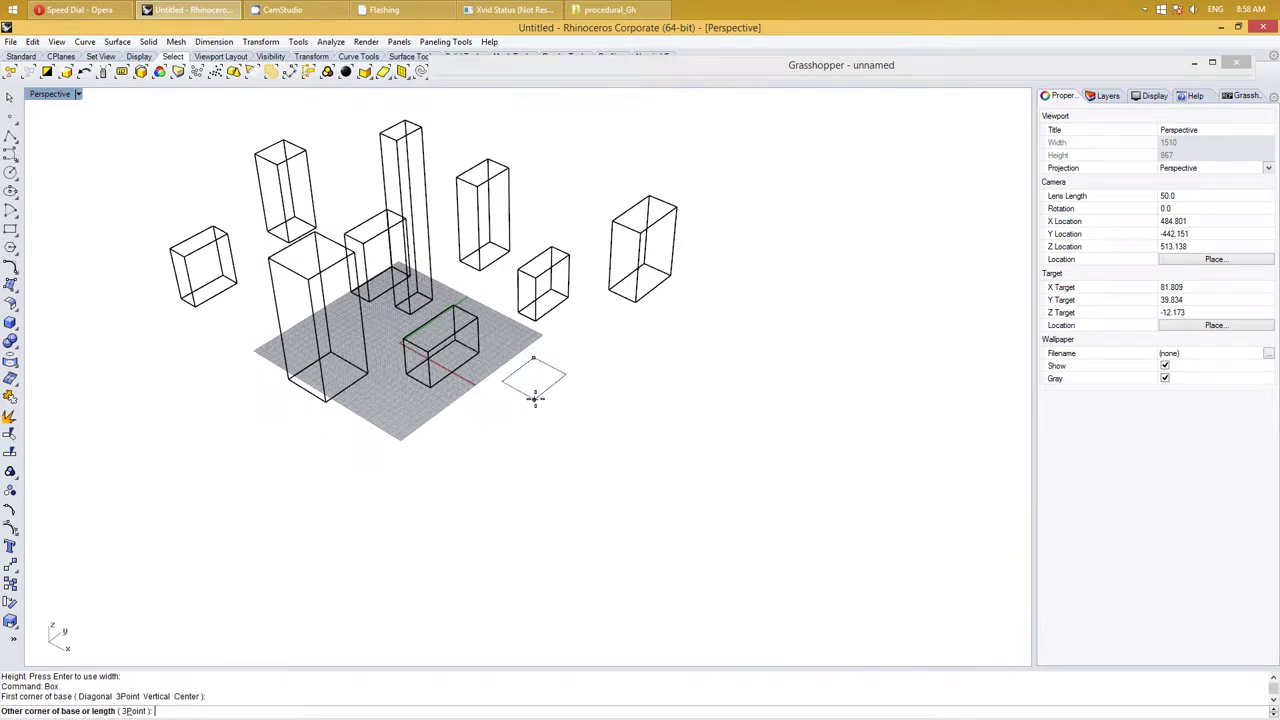
{"action": "left_click", "coordinate": [535, 397]}
{"action": "left_click", "coordinate": [545, 347]}
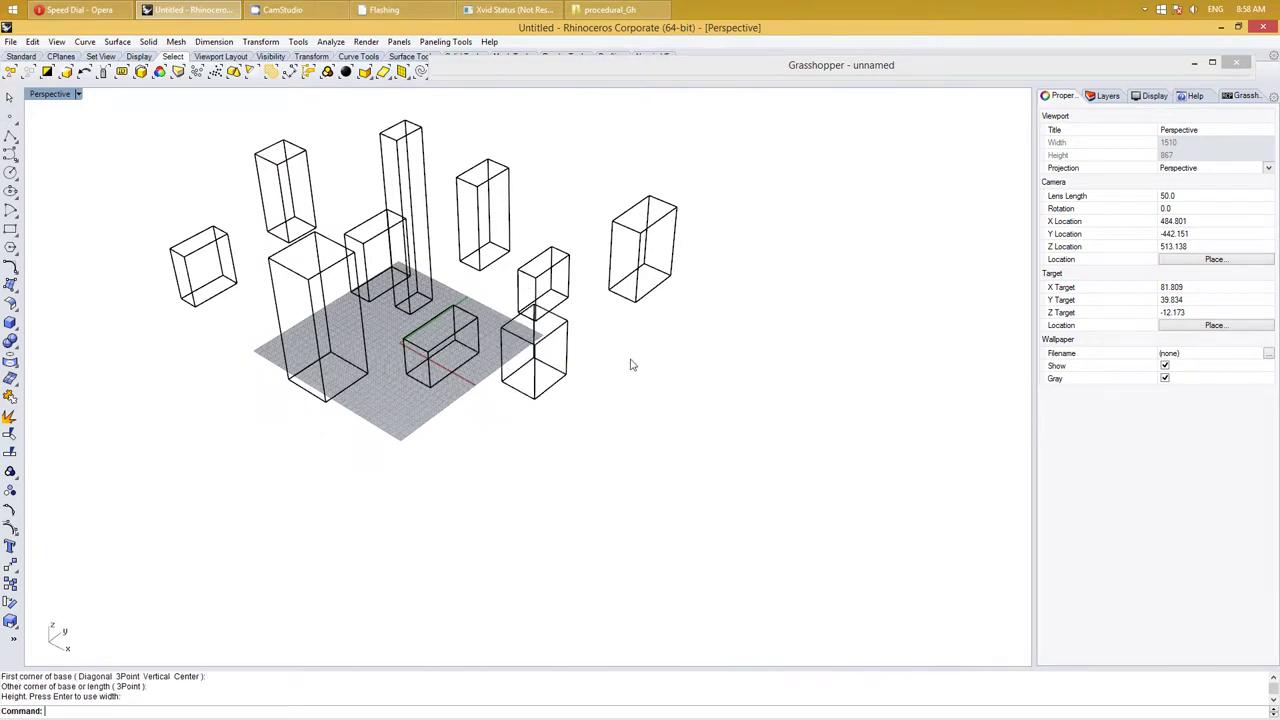
{"action": "mouse_move", "coordinate": [629, 363]}
{"action": "right_mouse_down"}
{"action": "mouse_move", "coordinate": [671, 354]}
{"action": "mouse_move", "coordinate": [600, 367]}
{"action": "right_mouse_up"}
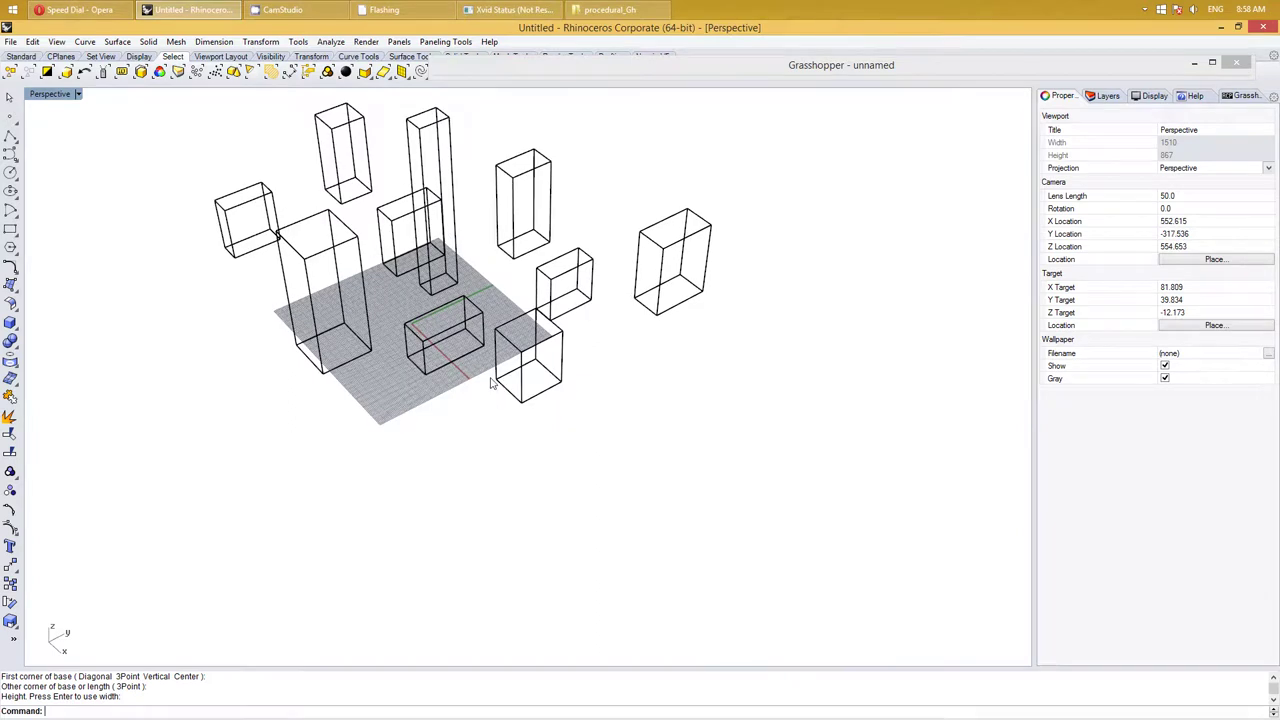
{"action": "key", "text": "Return"}
{"action": "left_click", "coordinate": [350, 409]}
{"action": "left_click", "coordinate": [340, 440]}
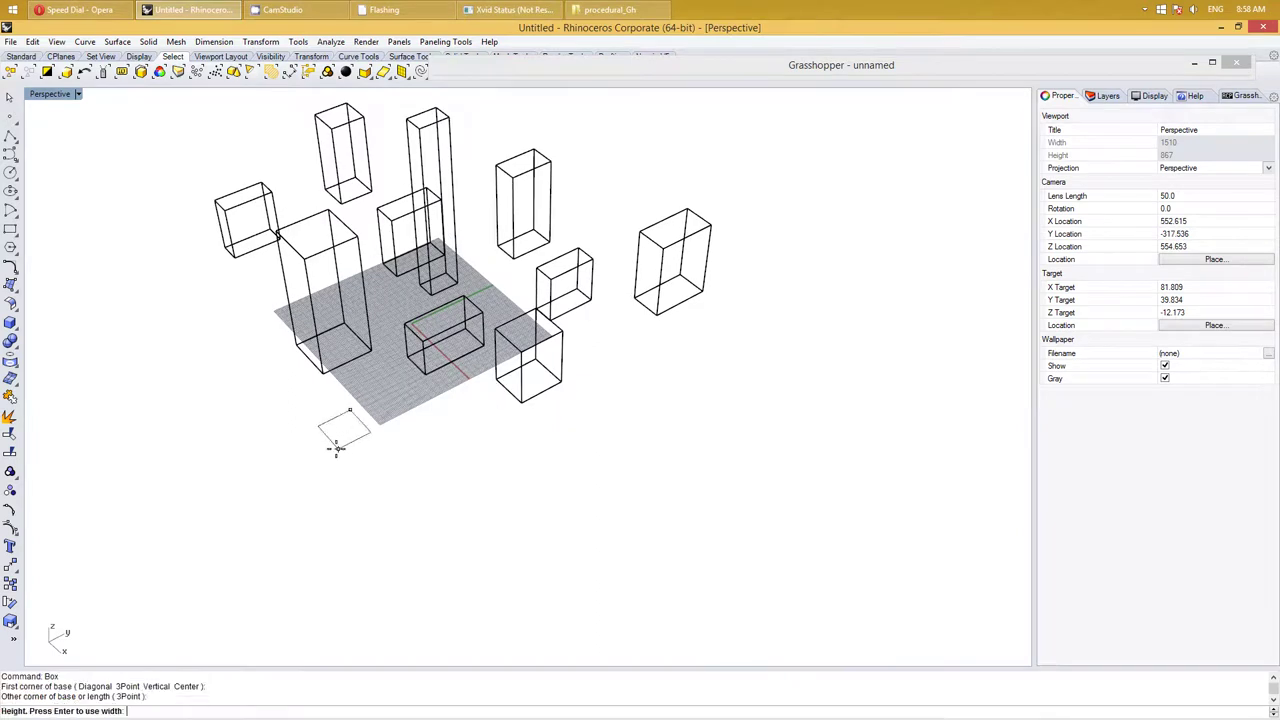
{"action": "left_click", "coordinate": [343, 389]}
{"action": "mouse_move", "coordinate": [576, 387]}
{"action": "right_mouse_down"}
{"action": "mouse_move", "coordinate": [654, 397]}
{"action": "mouse_move", "coordinate": [586, 409]}
{"action": "right_mouse_up"}
{"action": "key", "text": "Return"}
{"action": "left_click", "coordinate": [580, 120]}
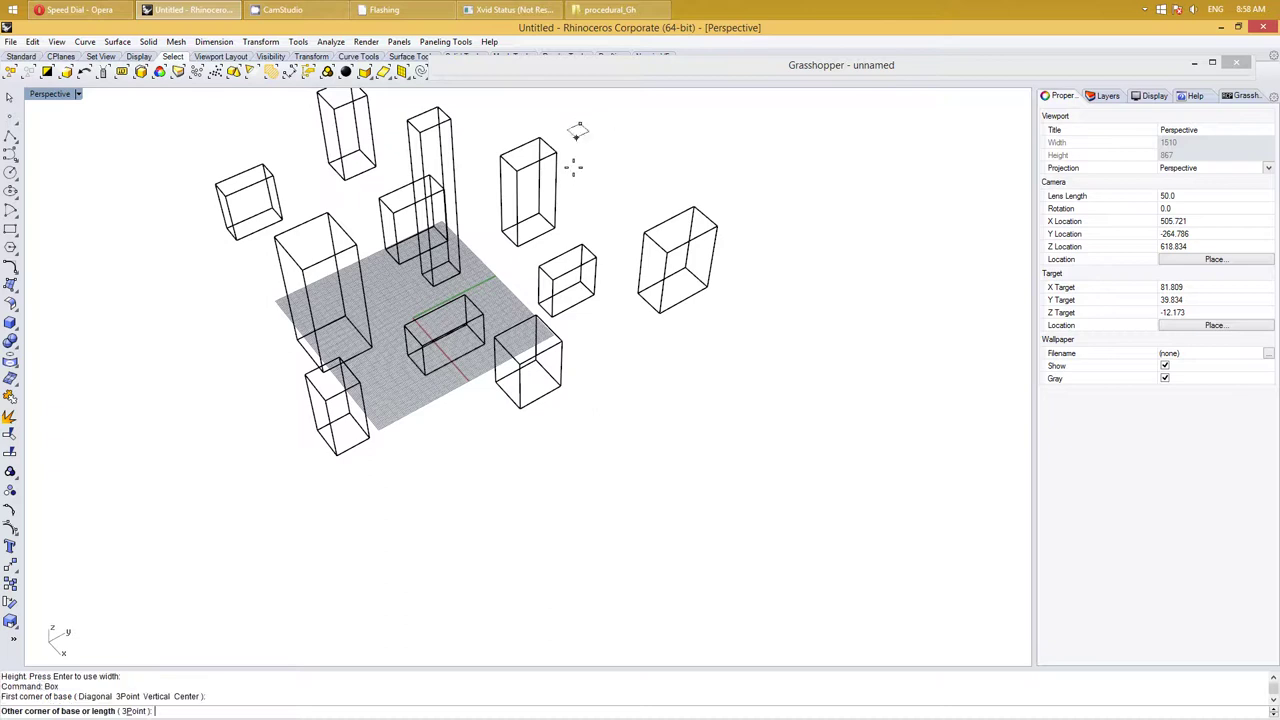
{"action": "left_click", "coordinate": [576, 172]}
{"action": "left_click", "coordinate": [584, 105]}
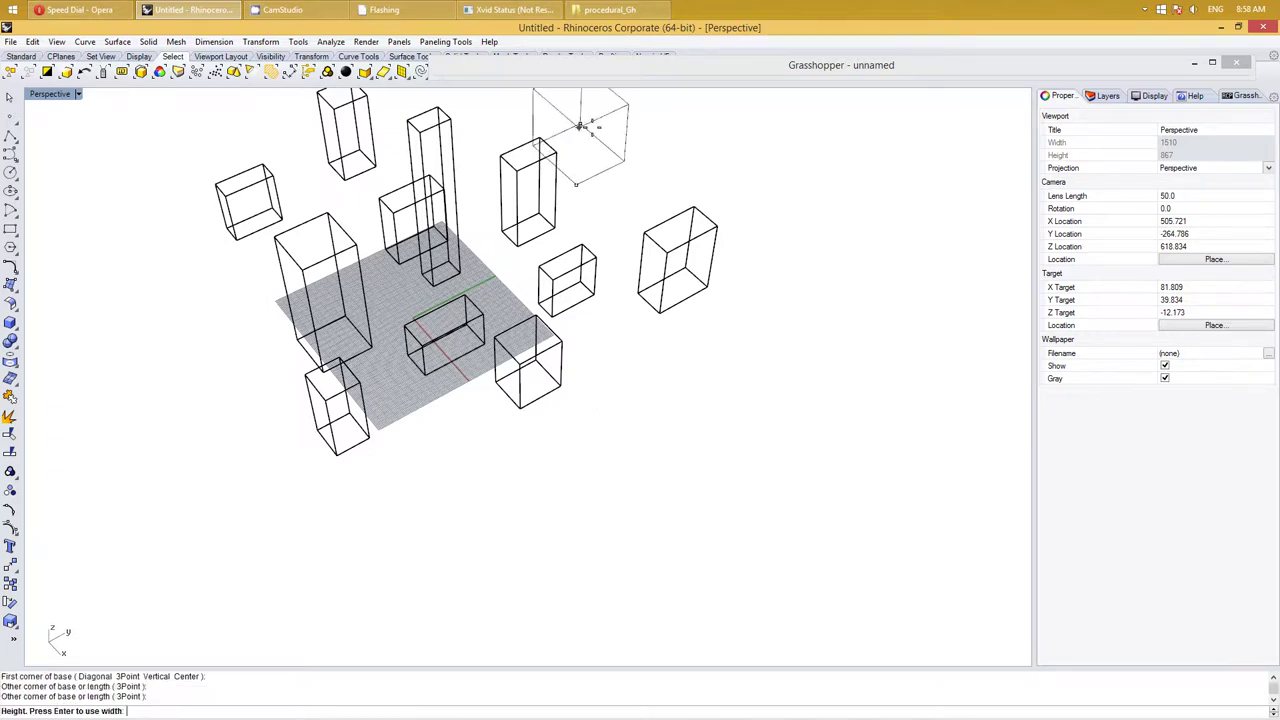
{"action": "mouse_move", "coordinate": [728, 234]}
{"action": "right_mouse_down"}
{"action": "mouse_move", "coordinate": [743, 208]}
{"action": "mouse_move", "coordinate": [722, 309]}
{"action": "right_mouse_up"}
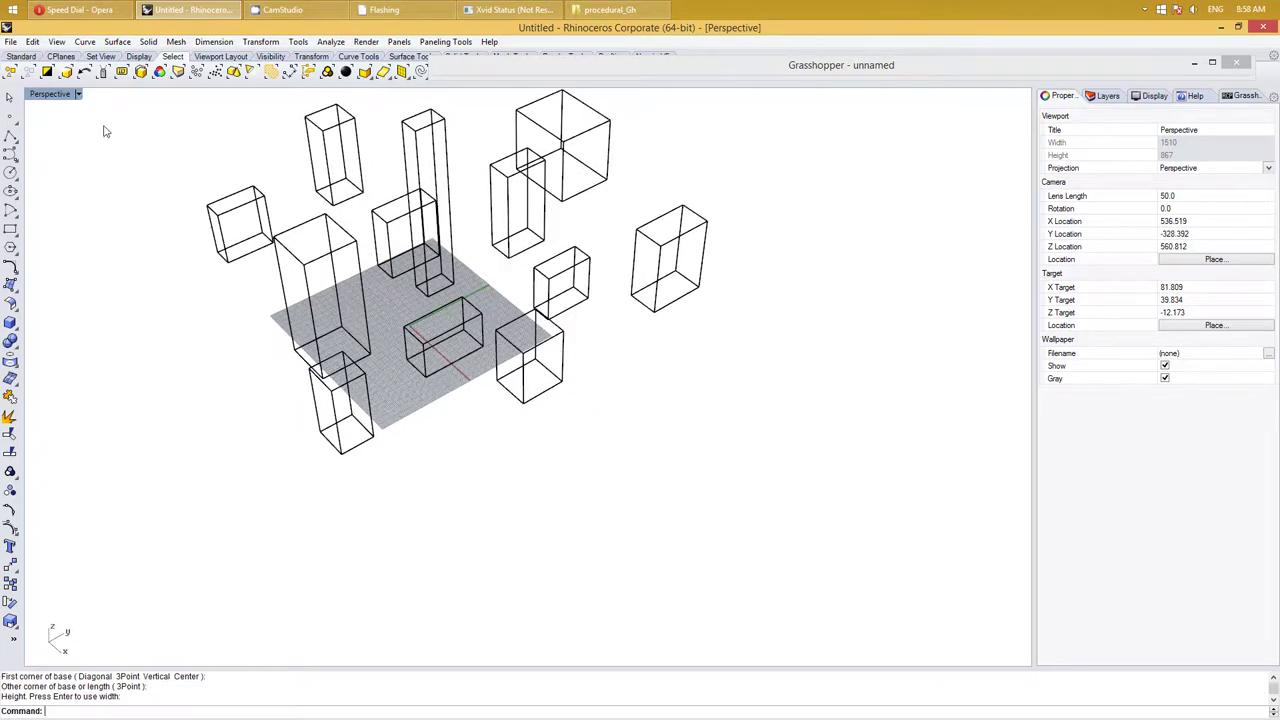
{"action": "left_click", "coordinate": [80, 94]}
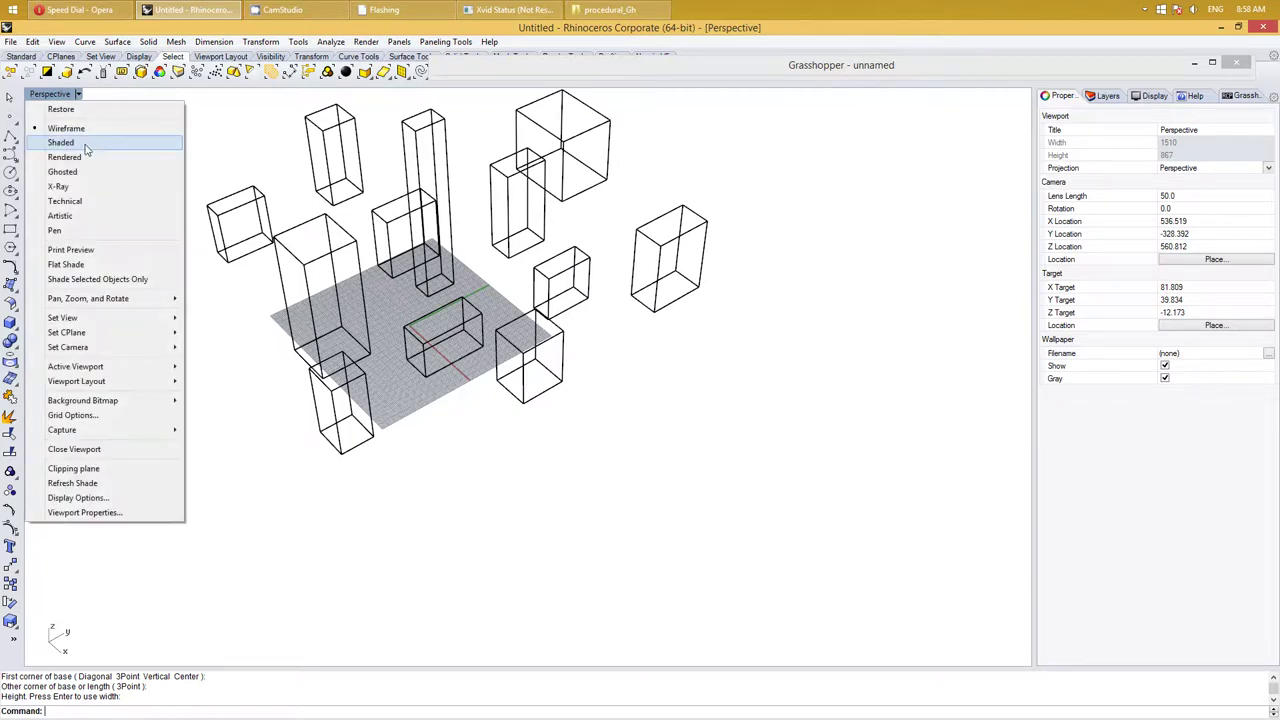
Switch the Perspective view to Shaded display and orbit around the boxes
{"action": "left_click", "coordinate": [84, 144]}
{"action": "right_click_drag", "start_coordinate": [457, 309], "coordinate": [633, 278]}
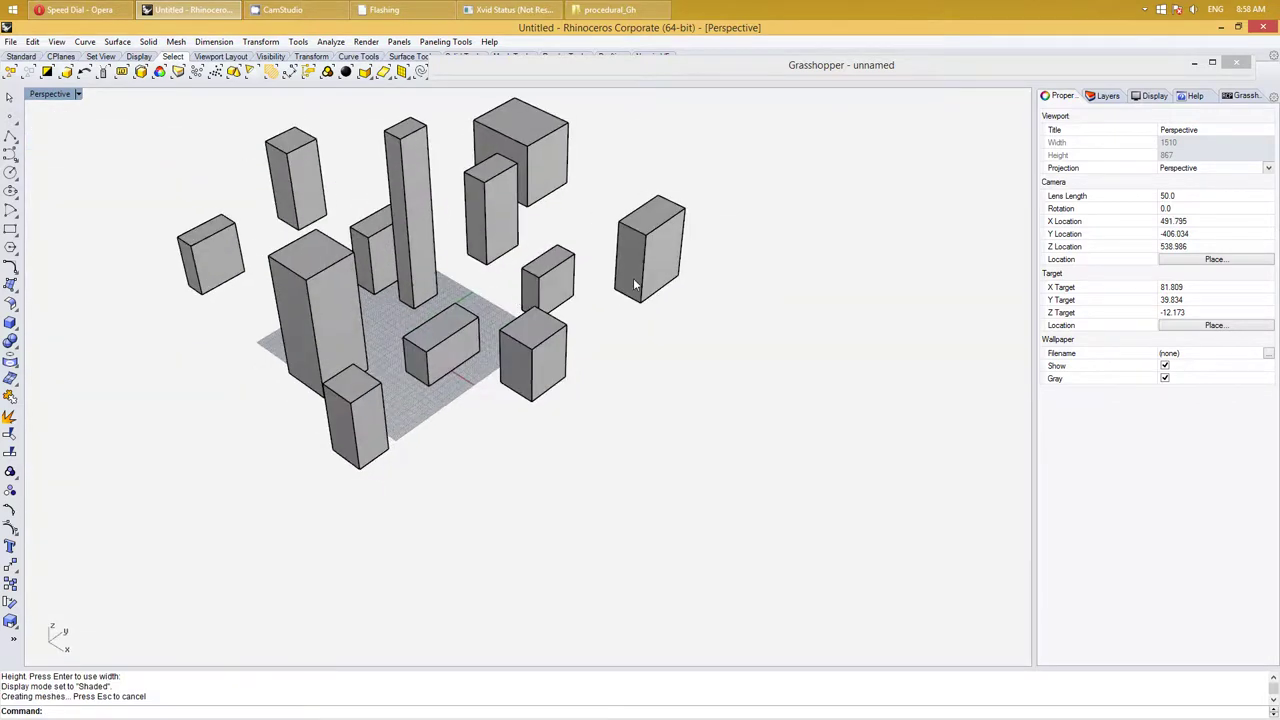
{"action": "mouse_move", "coordinate": [600, 337]}
{"action": "right_mouse_down"}
{"action": "mouse_move", "coordinate": [655, 302]}
{"action": "mouse_move", "coordinate": [651, 363]}
{"action": "mouse_move", "coordinate": [714, 297]}
{"action": "right_mouse_up"}
Set the viewport background to a solid pure white (255,255,255) colour
{"action": "left_click", "coordinate": [1153, 96]}
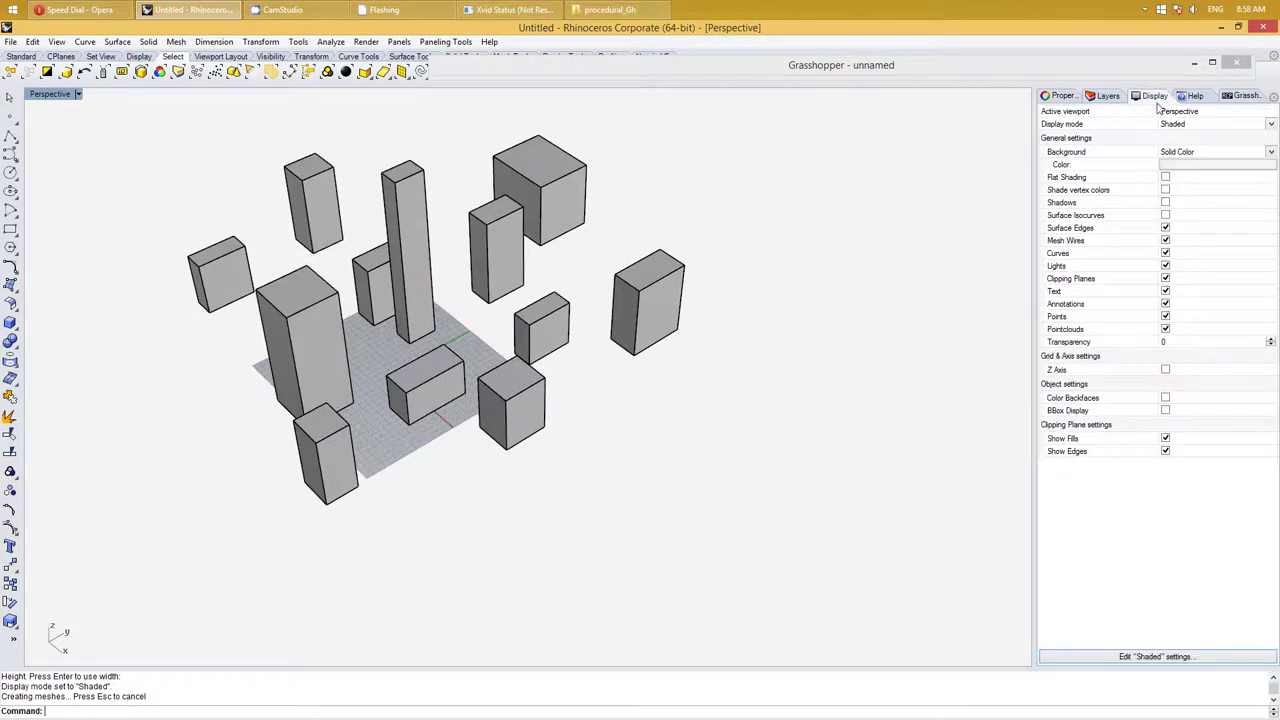
{"action": "left_click", "coordinate": [1203, 155]}
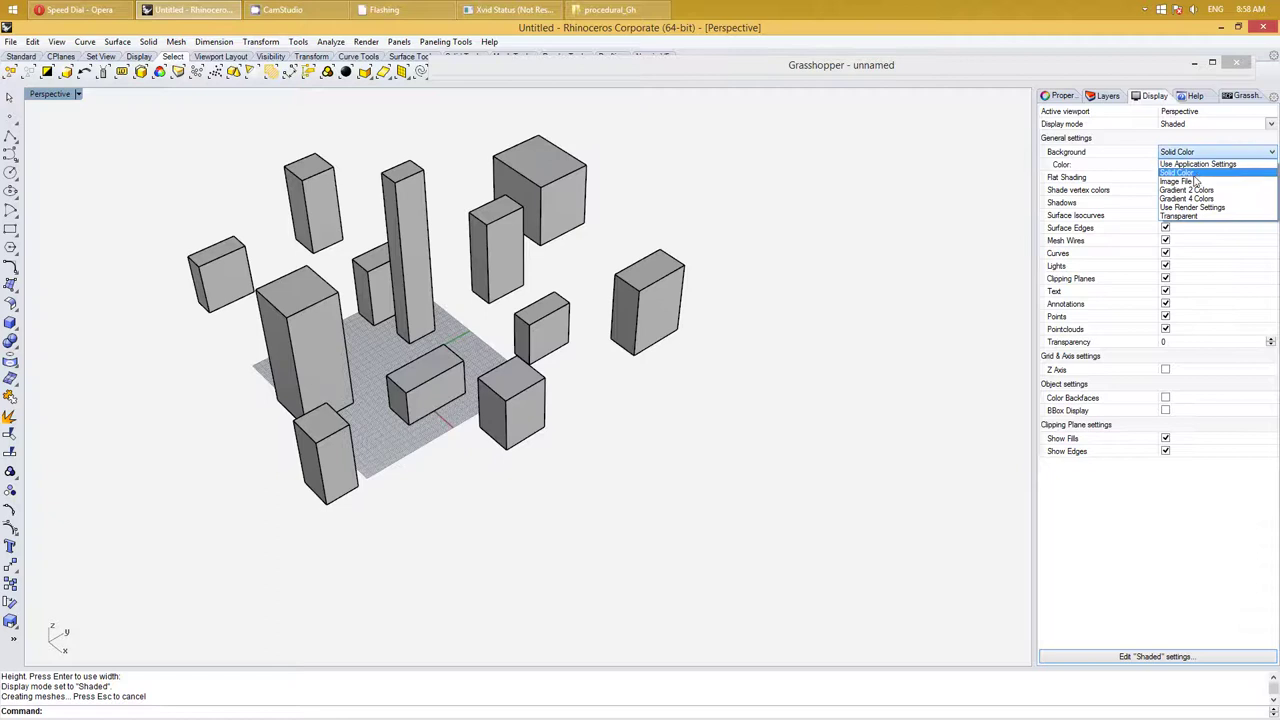
{"action": "left_click", "coordinate": [1198, 174]}
{"action": "left_click", "coordinate": [1200, 166]}
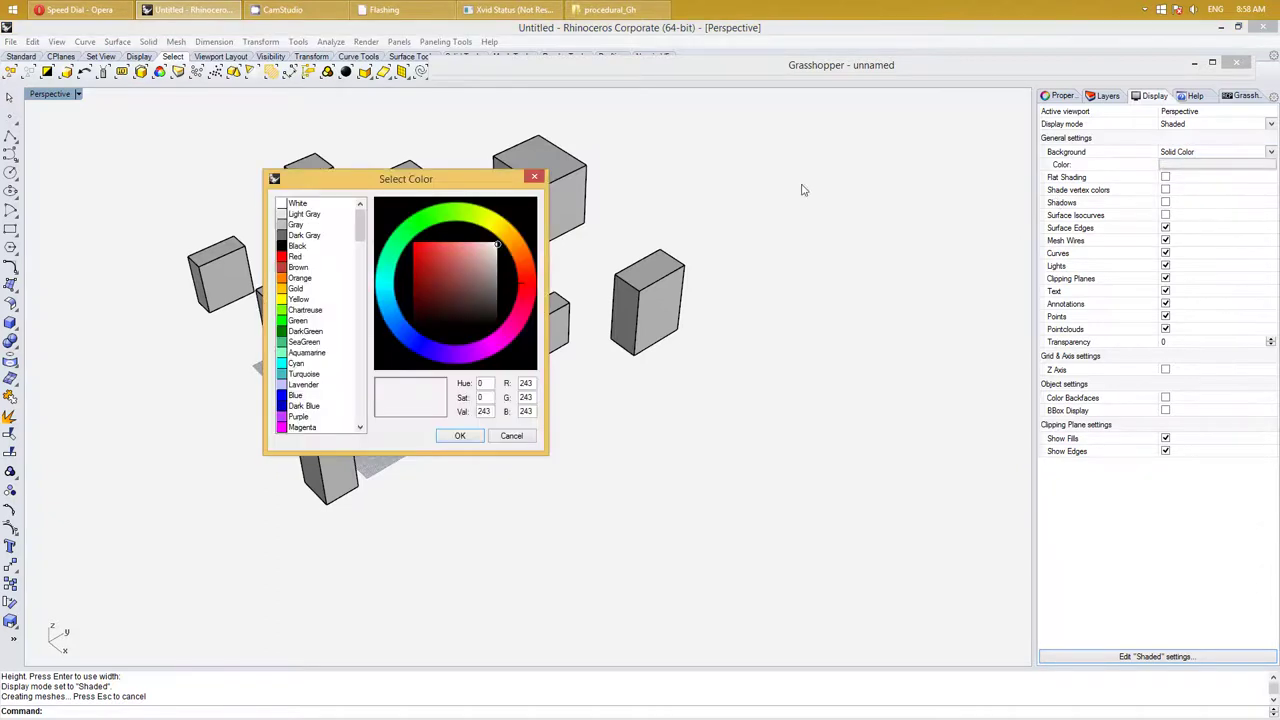
{"action": "left_click_drag", "start_coordinate": [480, 265], "coordinate": [509, 235]}
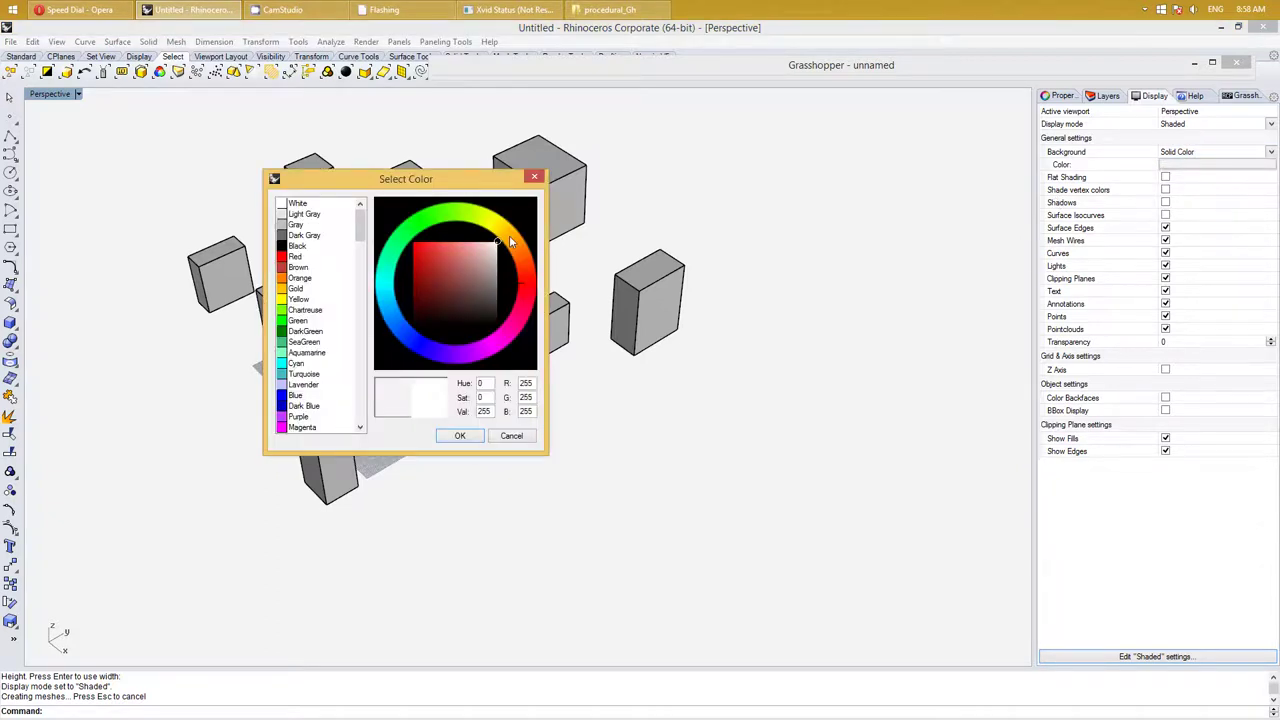
{"action": "left_click", "coordinate": [461, 436]}
{"action": "right_click_drag", "start_coordinate": [464, 437], "coordinate": [626, 323]}
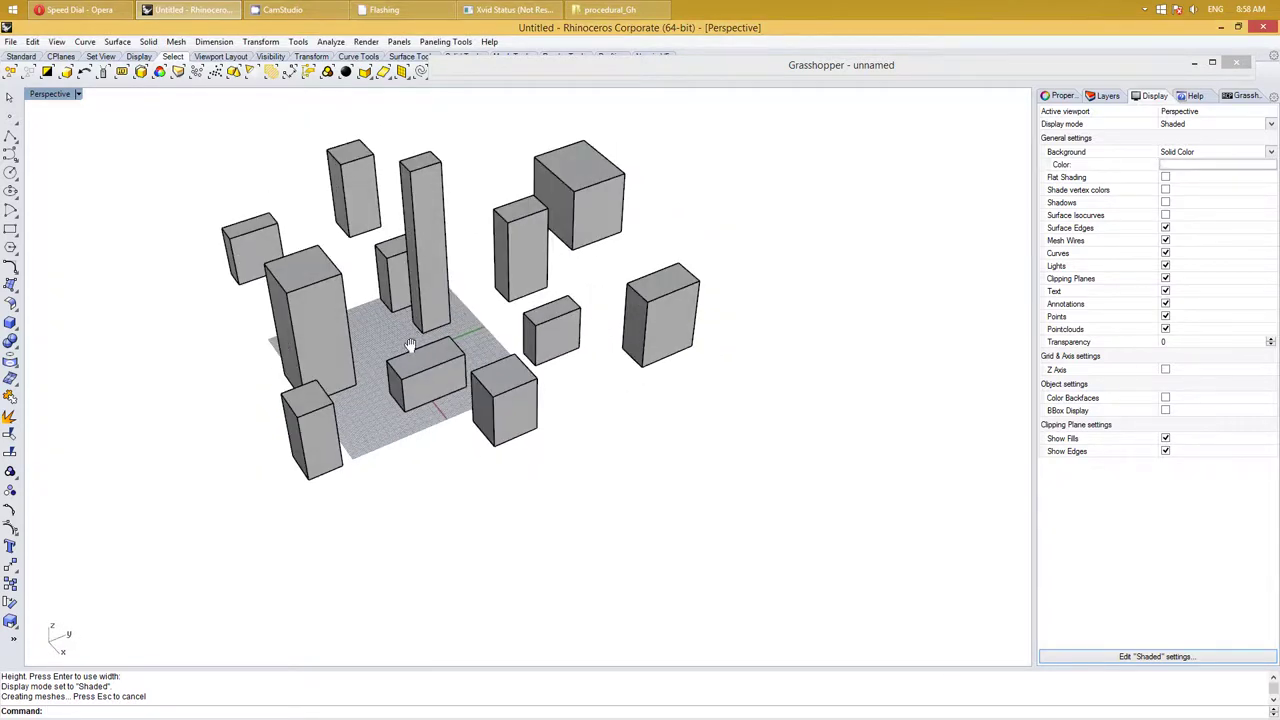
{"action": "mouse_move", "coordinate": [410, 345]}
{"action": "right_mouse_down"}
{"action": "mouse_move", "coordinate": [494, 311]}
{"action": "mouse_move", "coordinate": [554, 313]}
{"action": "right_mouse_up"}
Add layers test_buildings and global_attractor beneath Default in the Layers panel
{"action": "left_click", "coordinate": [1060, 95]}
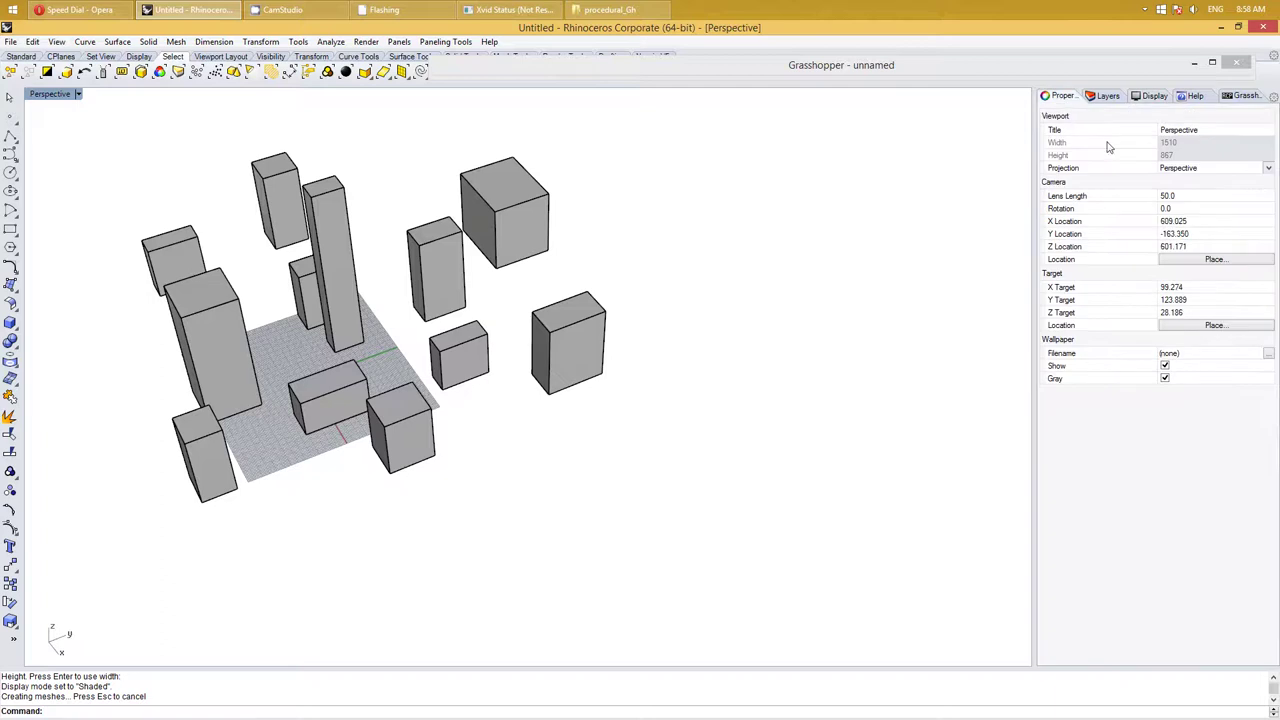
{"action": "left_click", "coordinate": [1106, 96]}
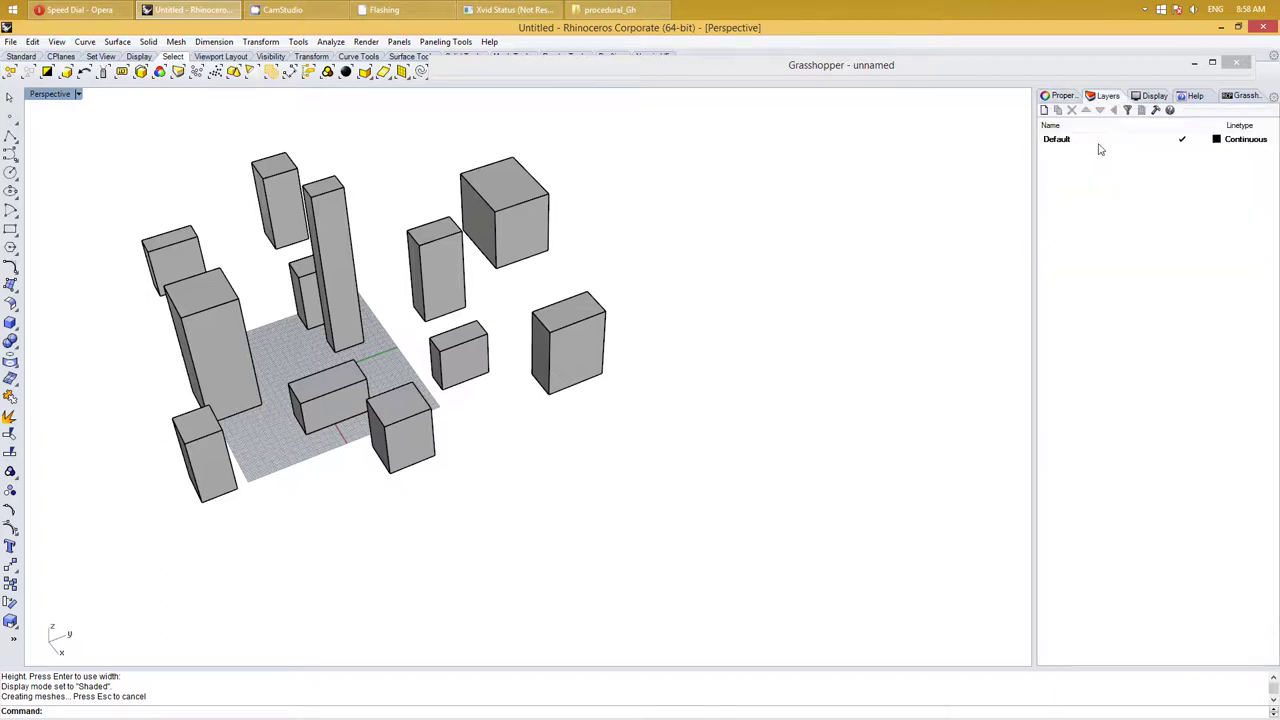
{"action": "left_click", "coordinate": [1053, 110]}
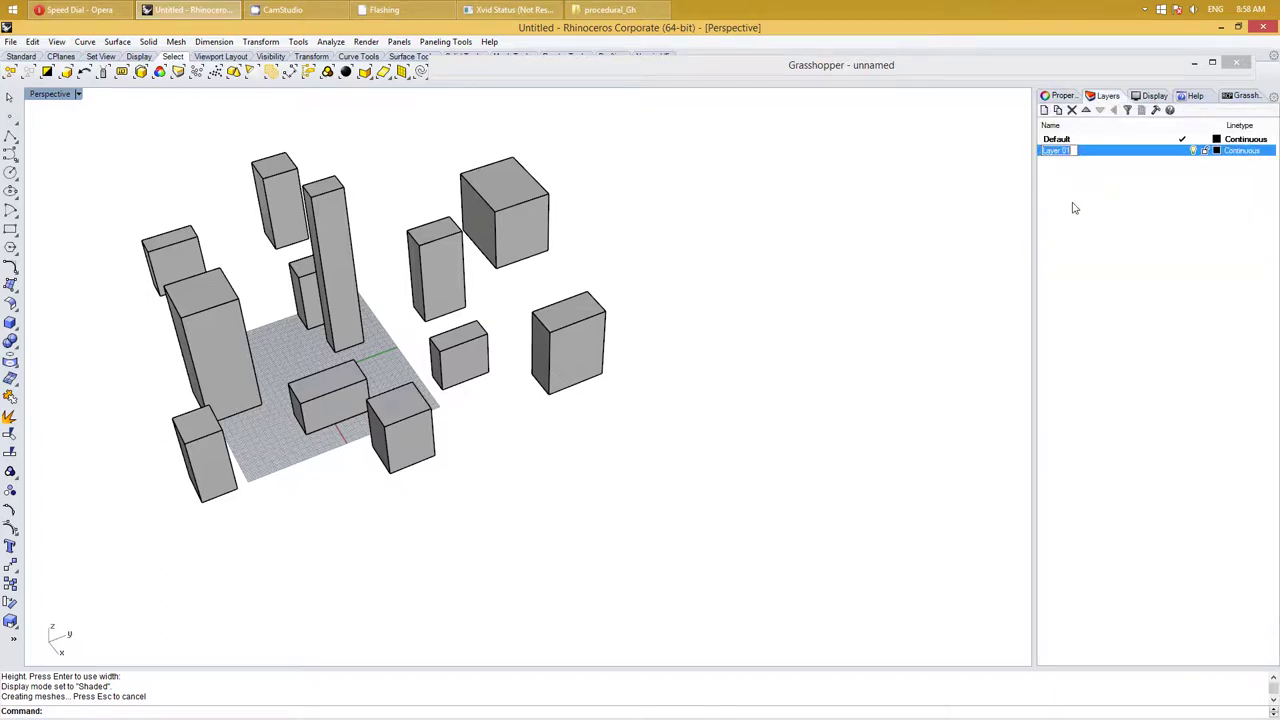
{"action": "type", "text": "test_buildings"}
{"action": "key", "text": "Return"}
{"action": "left_click", "coordinate": [1045, 110]}
{"action": "type", "text": "attractor"}
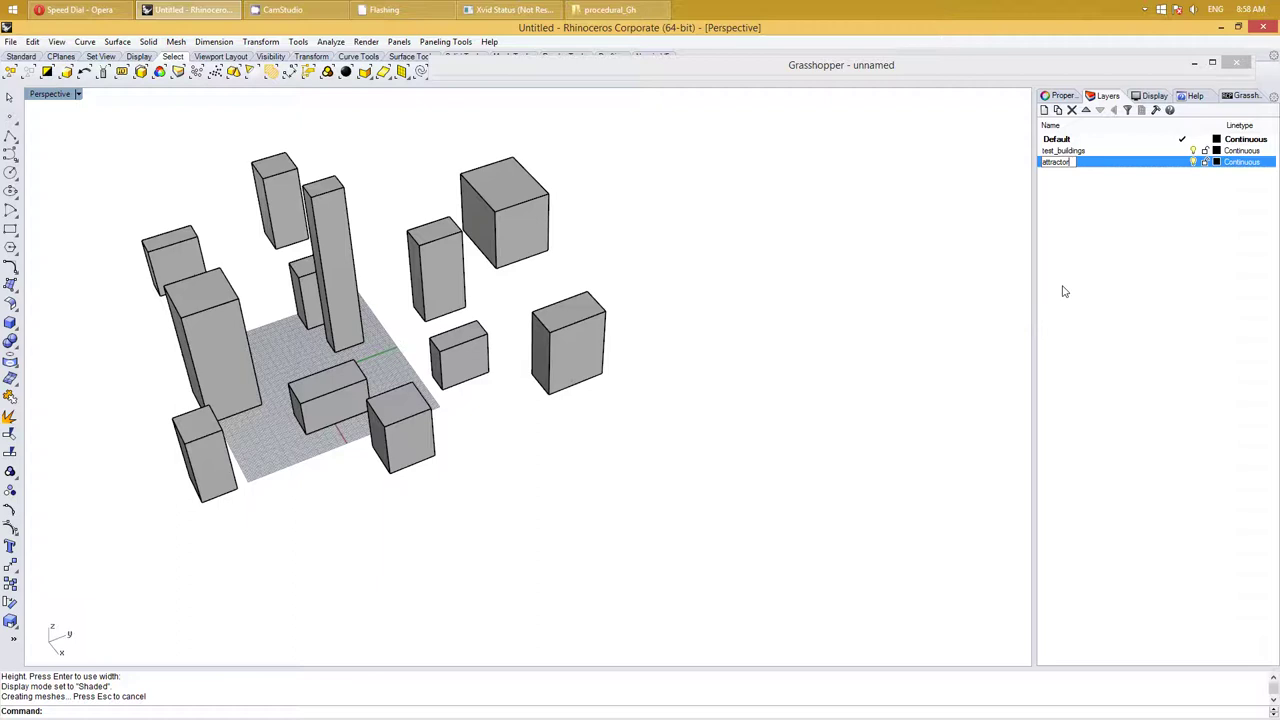
{"action": "key", "text": "BackSpace"}
{"action": "key", "text": "BackSpace"}
{"action": "key", "text": "BackSpace"}
{"action": "key", "text": "Return"}
{"action": "right_click_drag", "start_coordinate": [645, 285], "coordinate": [686, 289]}
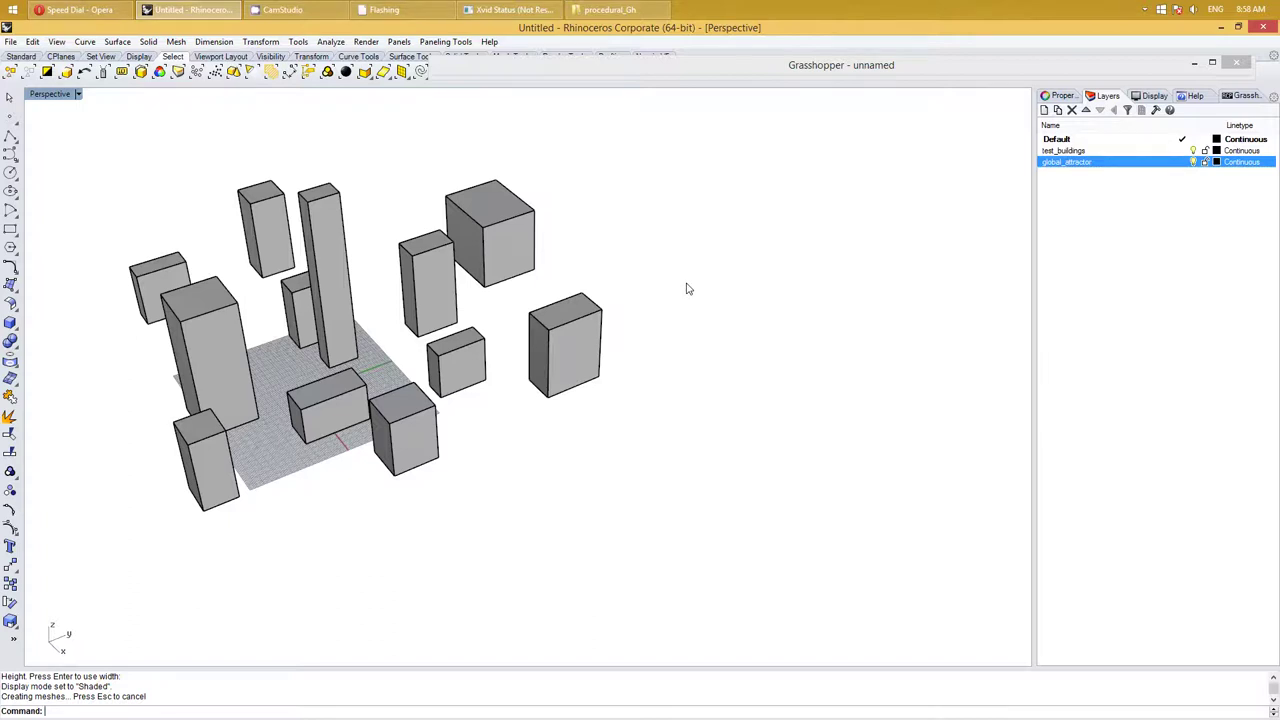
{"action": "left_click", "coordinate": [635, 711]}
{"action": "type", "text": "Point"}
Place an attractor point right of the buildings and assign it to the global_attractor layer
{"action": "key", "text": "Return"}
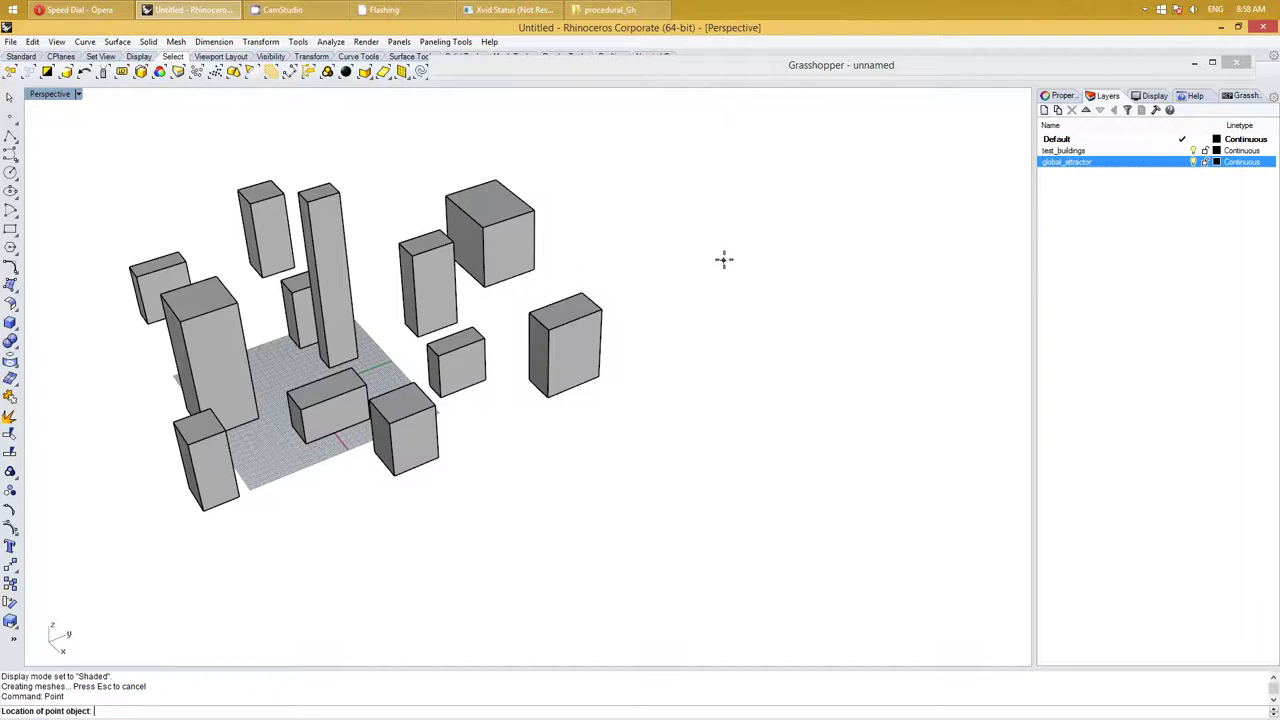
{"action": "left_click", "coordinate": [723, 260]}
{"action": "left_click", "coordinate": [723, 260]}
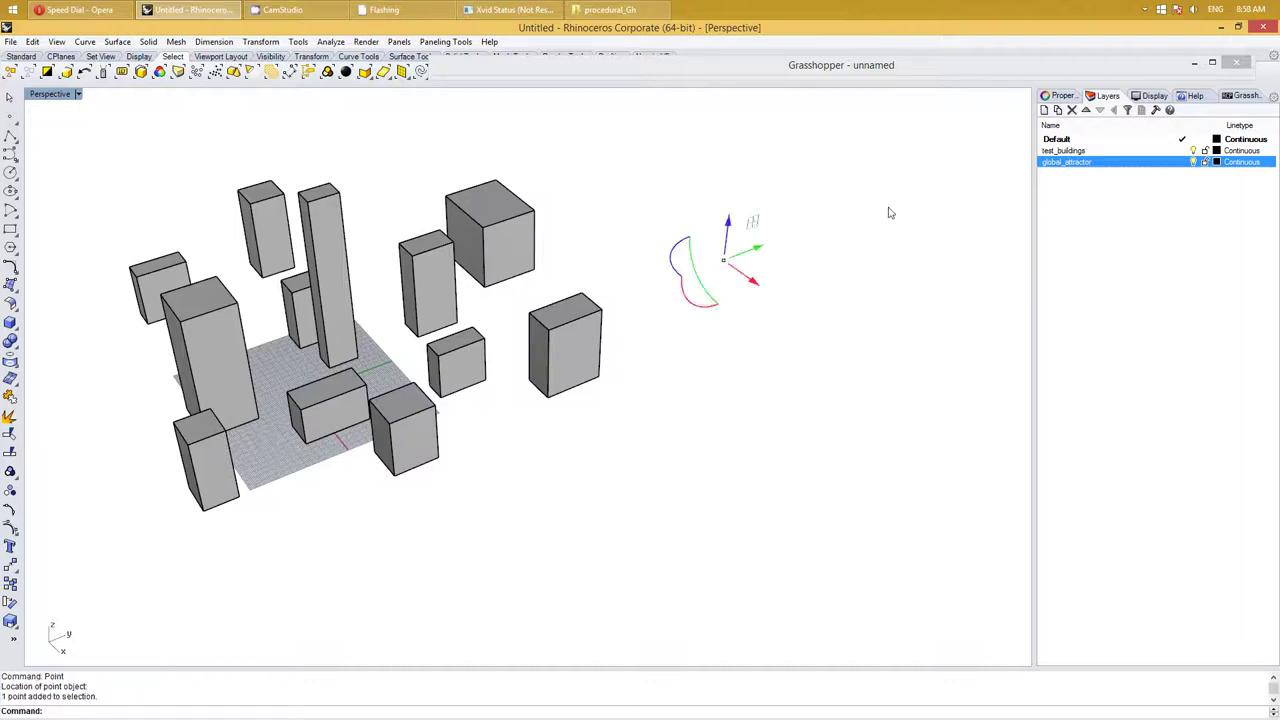
{"action": "left_click", "coordinate": [1060, 96]}
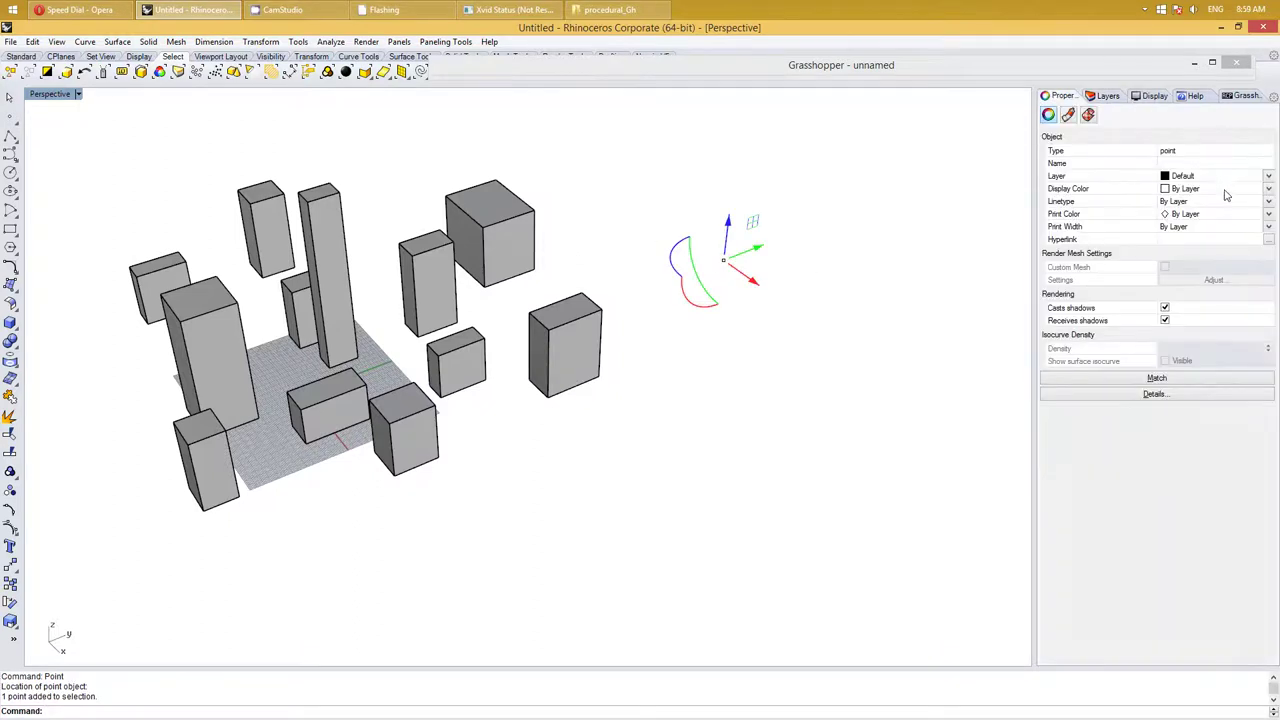
{"action": "left_click", "coordinate": [1225, 178]}
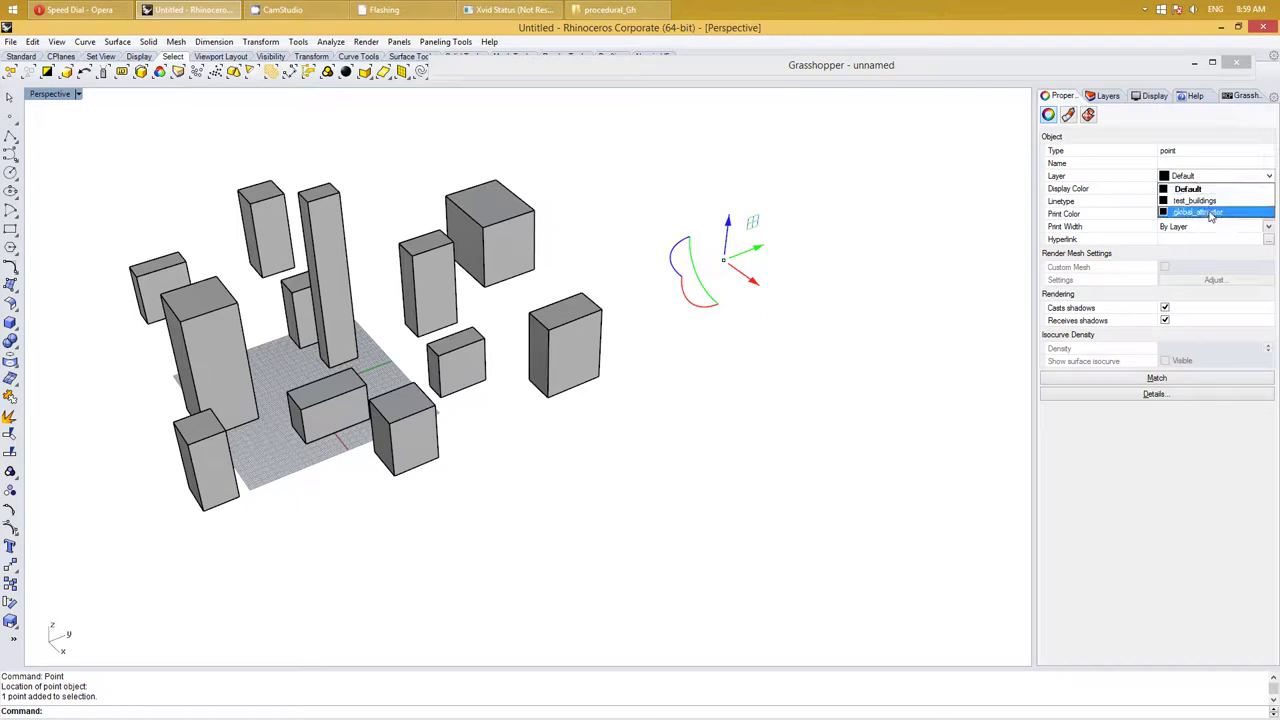
{"action": "left_click", "coordinate": [1212, 213]}
{"action": "left_click", "coordinate": [966, 263]}
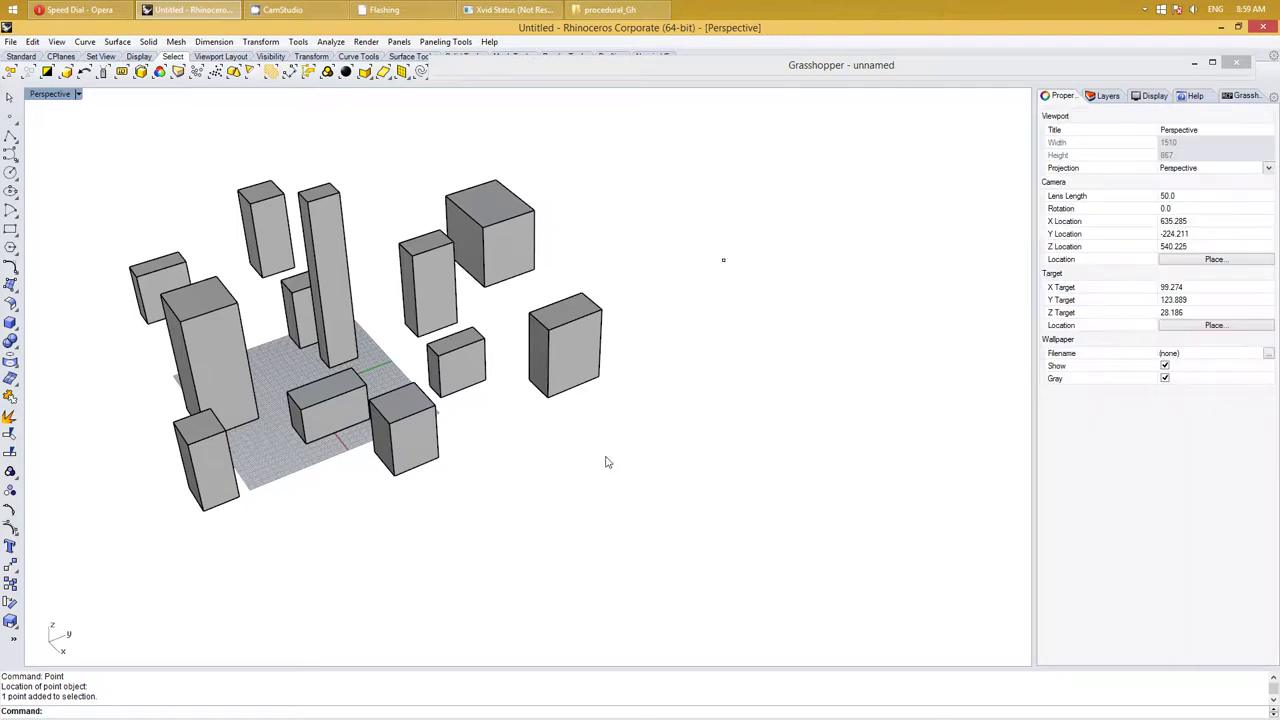
Crossing-select the 12 building extrusions and move them onto the test_buildings layer
{"action": "left_click_drag", "start_coordinate": [626, 488], "coordinate": [131, 168]}
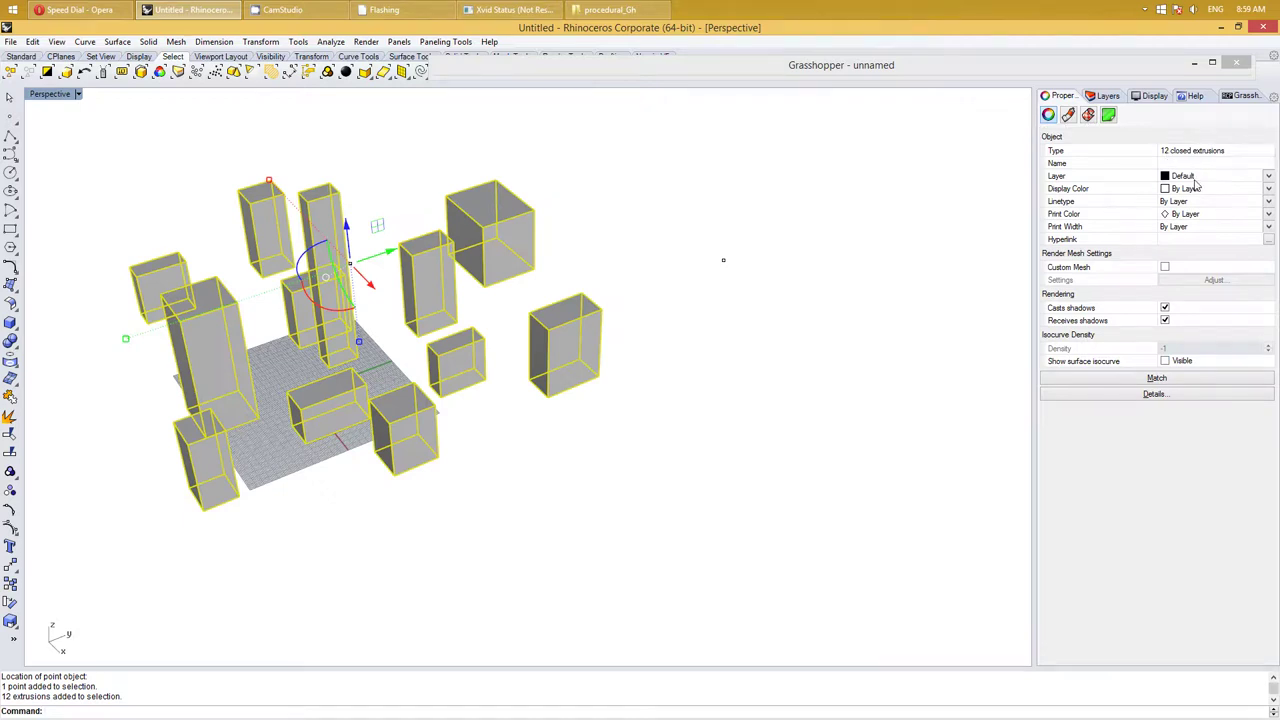
{"action": "left_click", "coordinate": [1195, 178]}
{"action": "left_click", "coordinate": [1212, 214]}
{"action": "left_click", "coordinate": [835, 303]}
{"action": "left_click", "coordinate": [1110, 95]}
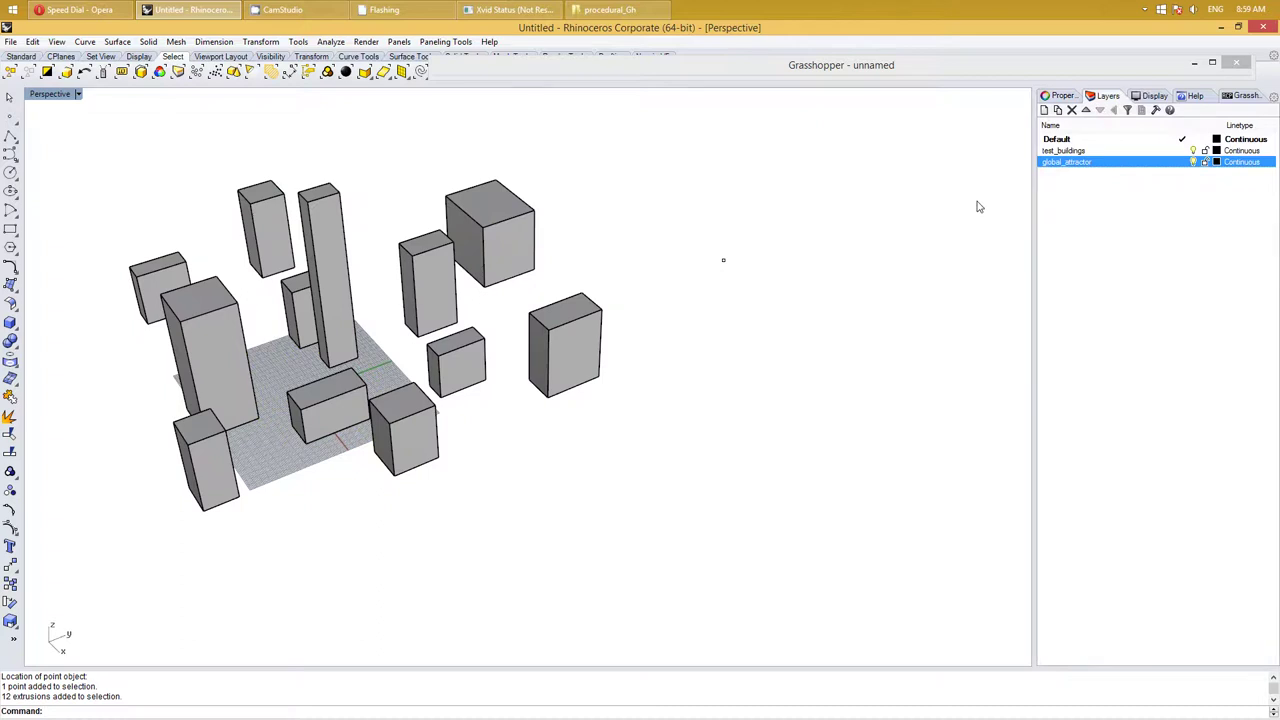
{"action": "mouse_move", "coordinate": [727, 329]}
{"action": "right_mouse_down"}
{"action": "mouse_move", "coordinate": [791, 326]}
{"action": "mouse_move", "coordinate": [626, 385]}
{"action": "right_mouse_up"}
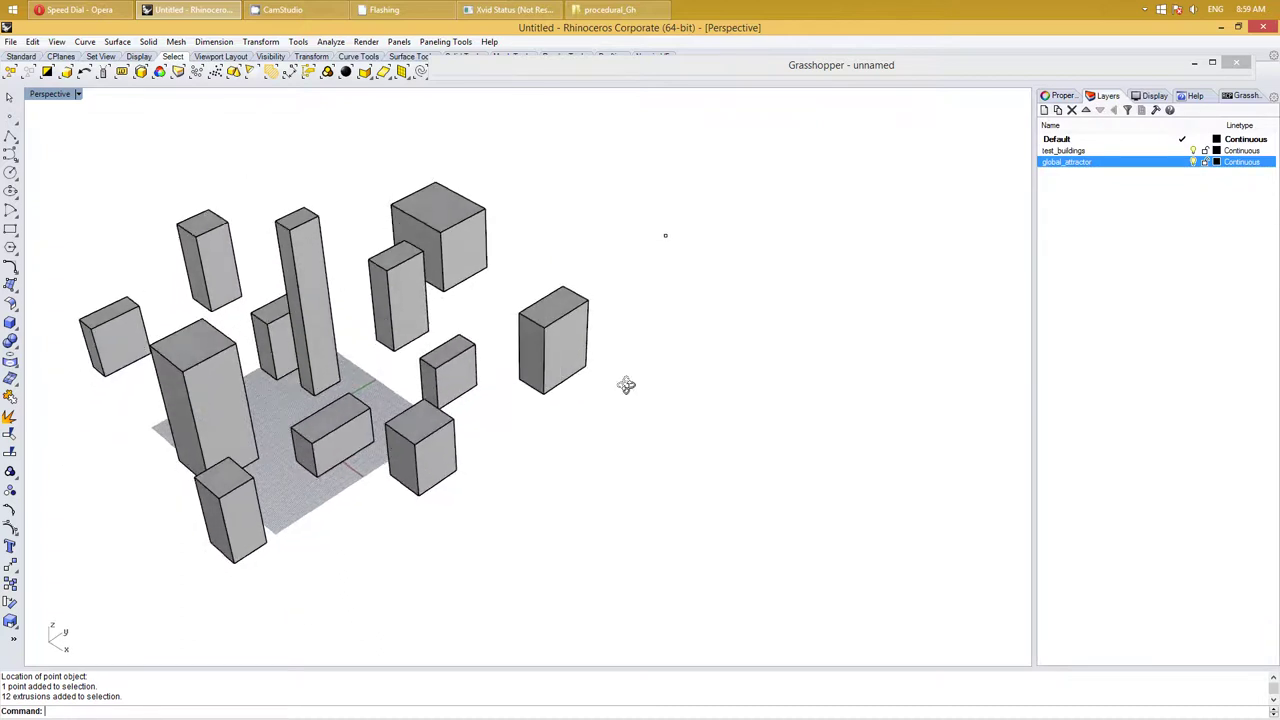
Place a Brep parameter on the expanded Grasshopper canvas
{"action": "left_click", "coordinate": [600, 68]}
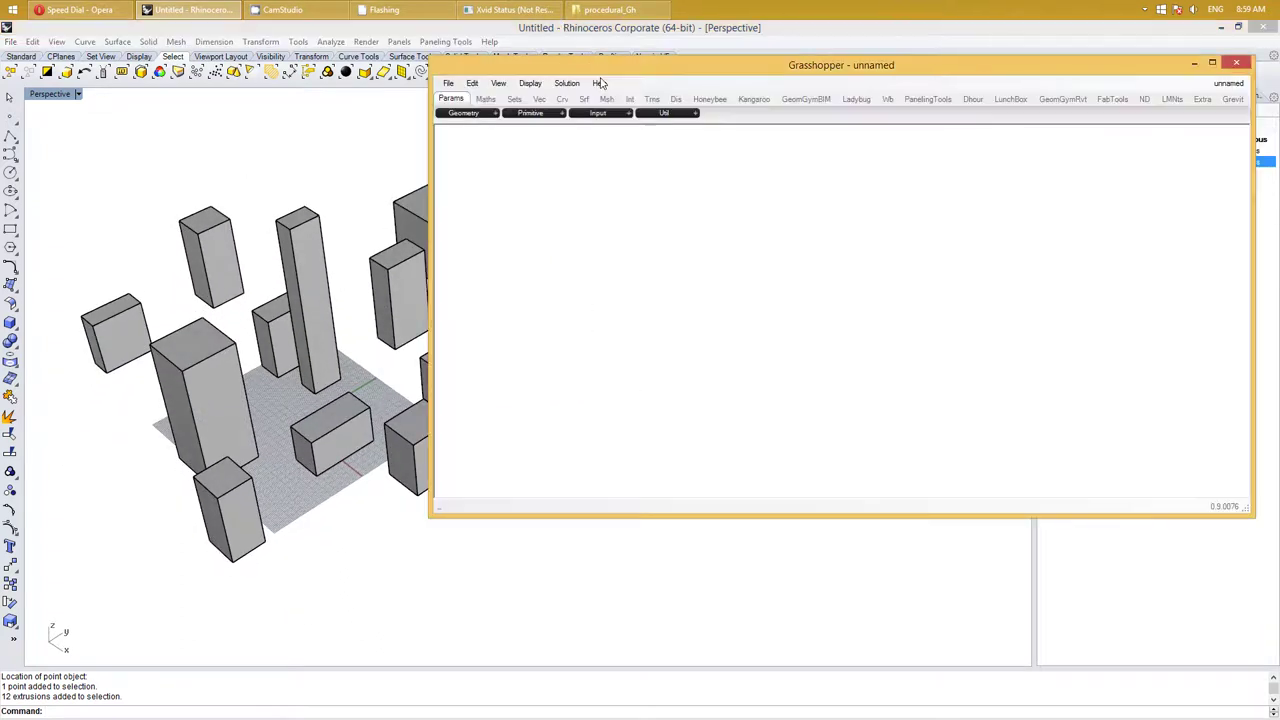
{"action": "double_click", "coordinate": [673, 293]}
{"action": "type", "text": "brep"}
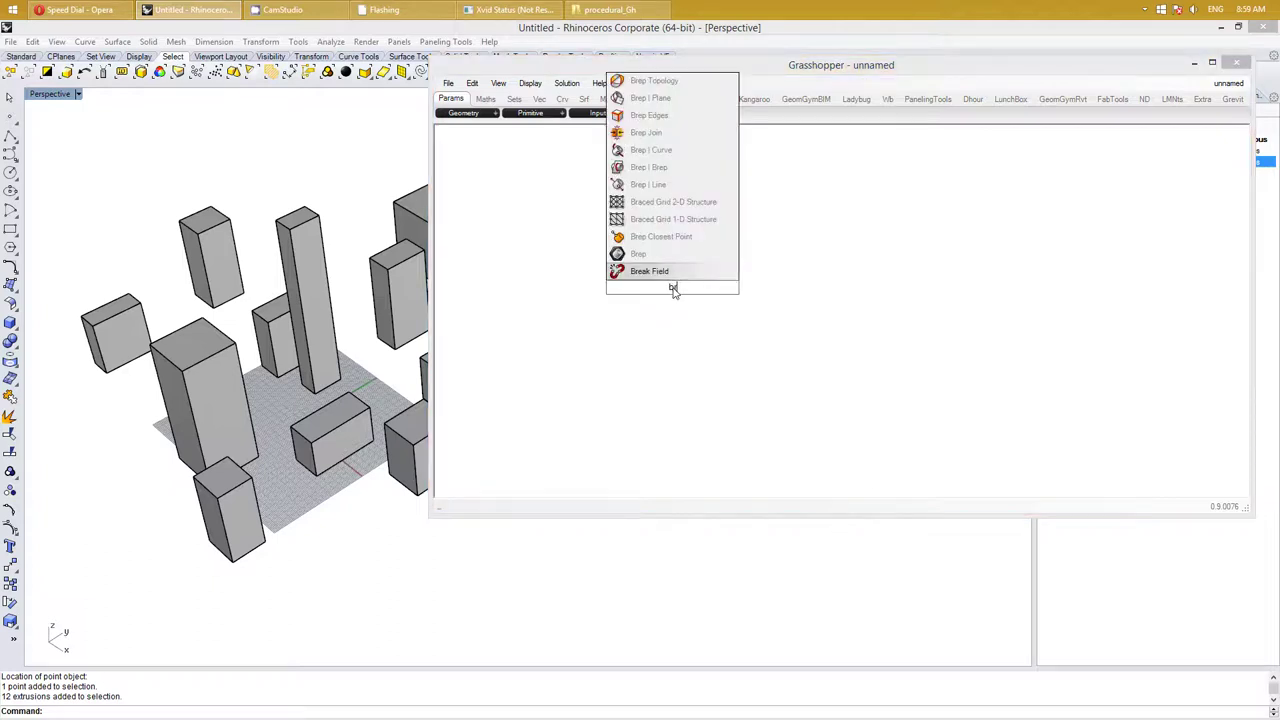
{"action": "key", "text": "Return"}
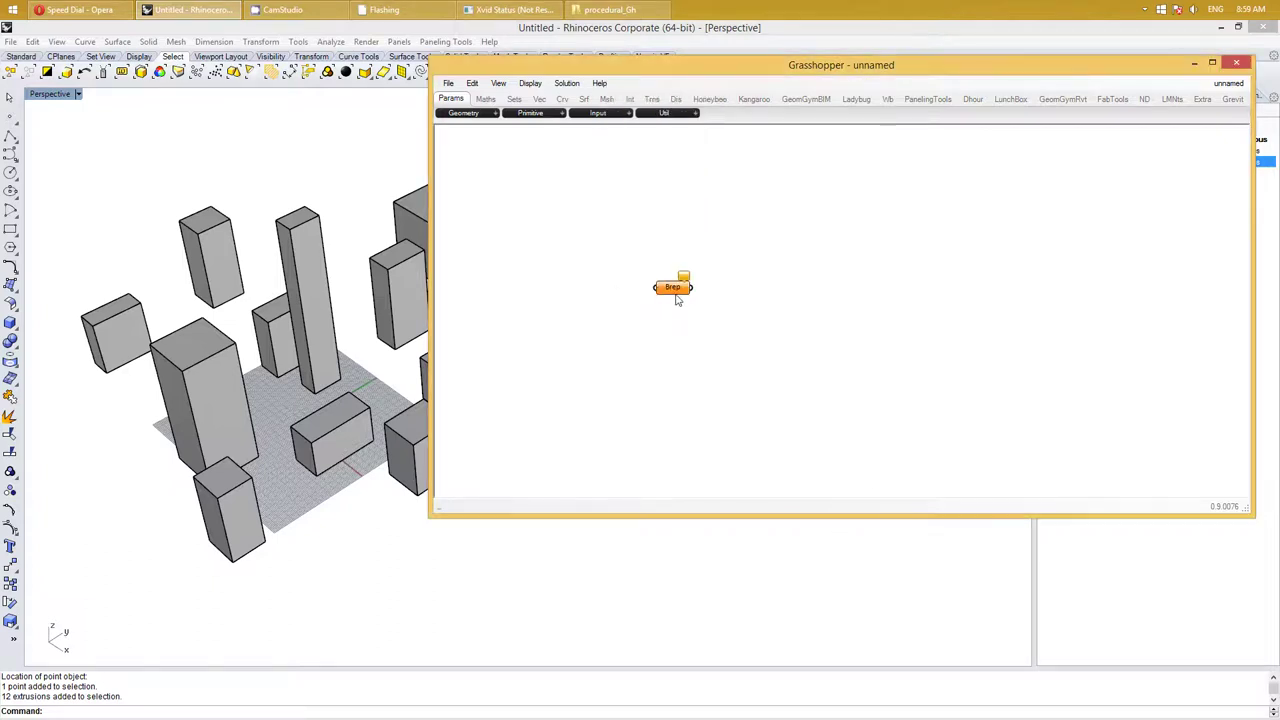
Rename the Brep parameter to IN_exsisting_buildings and wrap it in a group
{"action": "right_click", "coordinate": [671, 293]}
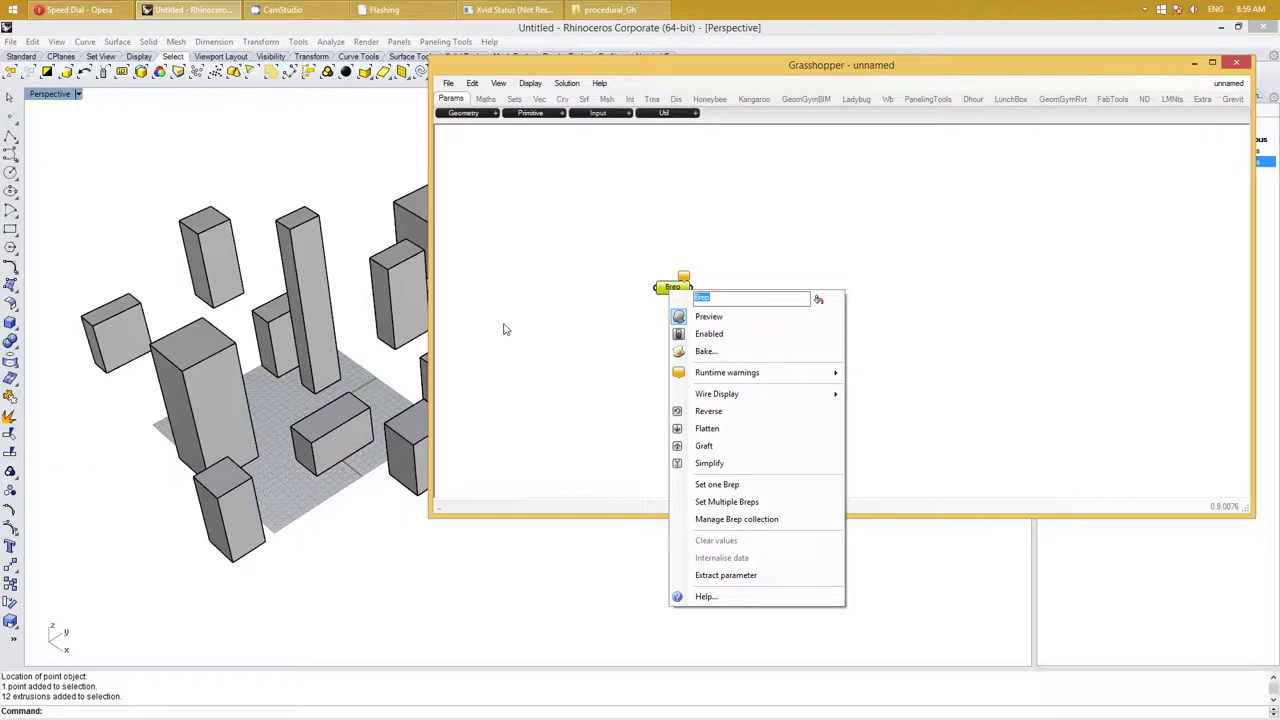
{"action": "type", "text": "existi"}
{"action": "type", "text": "ng"}
{"action": "type", "text": "_b"}
{"action": "key", "text": "BackSpace"}
{"action": "key", "text": "BackSpace"}
{"action": "key", "text": "BackSpace"}
{"action": "key", "text": "BackSpace"}
{"action": "key", "text": "BackSpace"}
{"action": "key", "text": "BackSpace"}
{"action": "type", "text": "IN_ex"}
{"action": "type", "text": "sisting"}
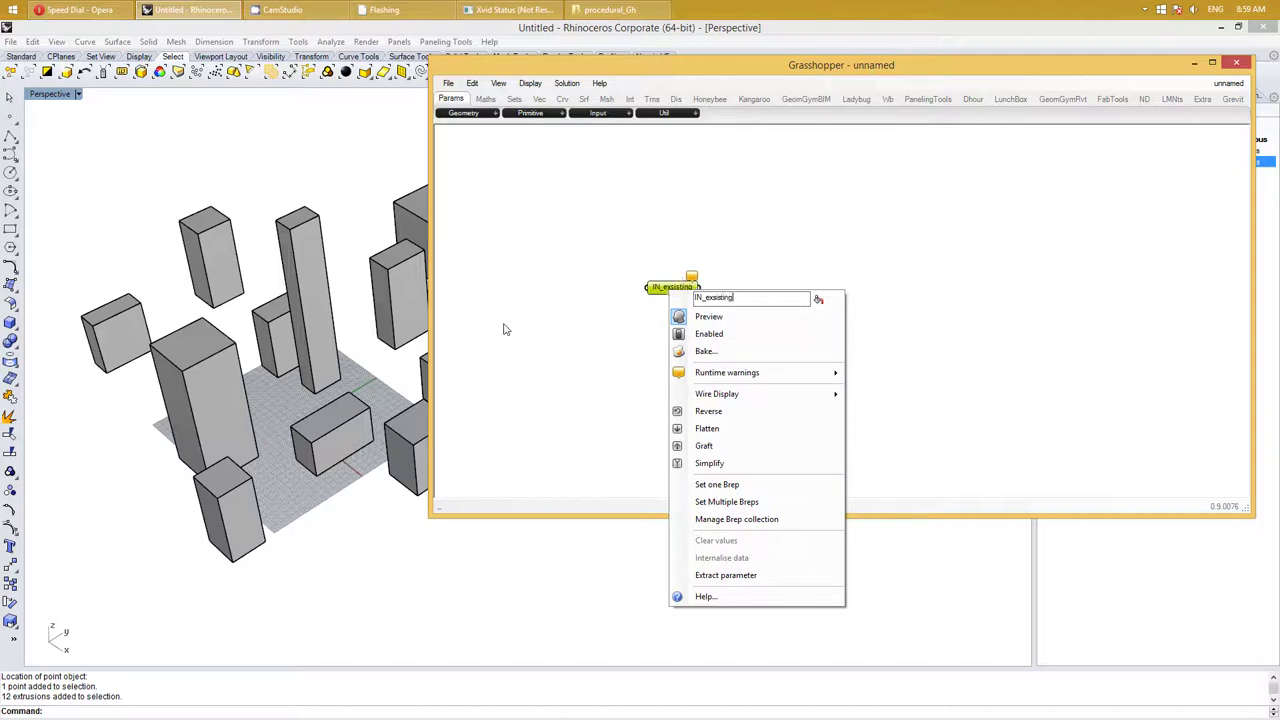
{"action": "type", "text": "_bui"}
{"action": "type", "text": "ldings"}
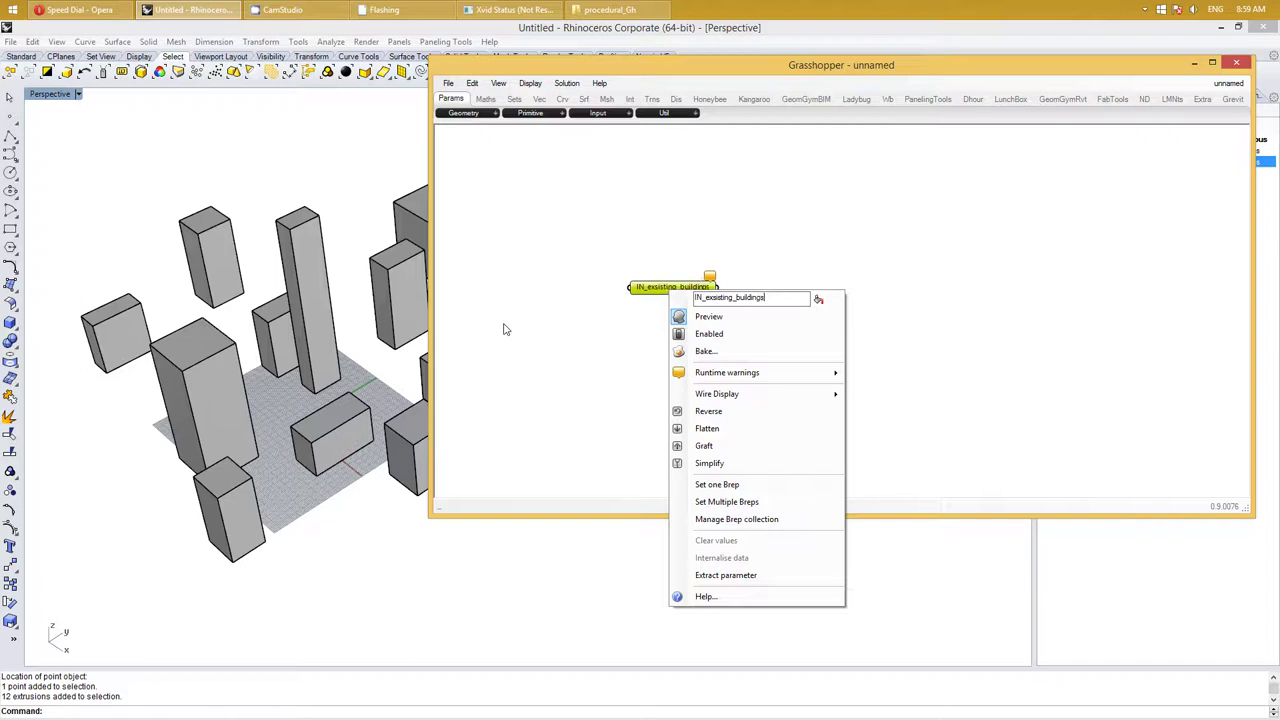
{"action": "key", "text": "Return"}
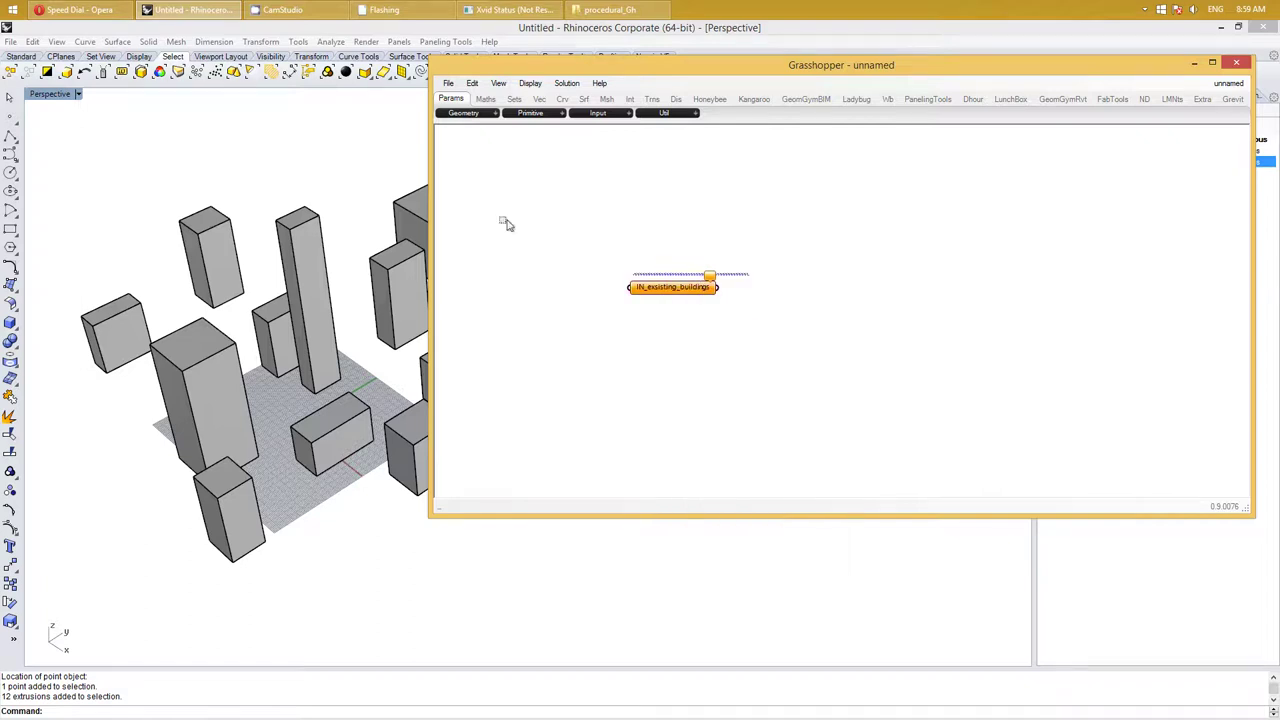
{"action": "left_click_drag", "start_coordinate": [506, 223], "coordinate": [750, 276]}
{"action": "left_click_drag", "start_coordinate": [781, 348], "coordinate": [593, 263]}
{"action": "key", "text": "ctrl+g"}
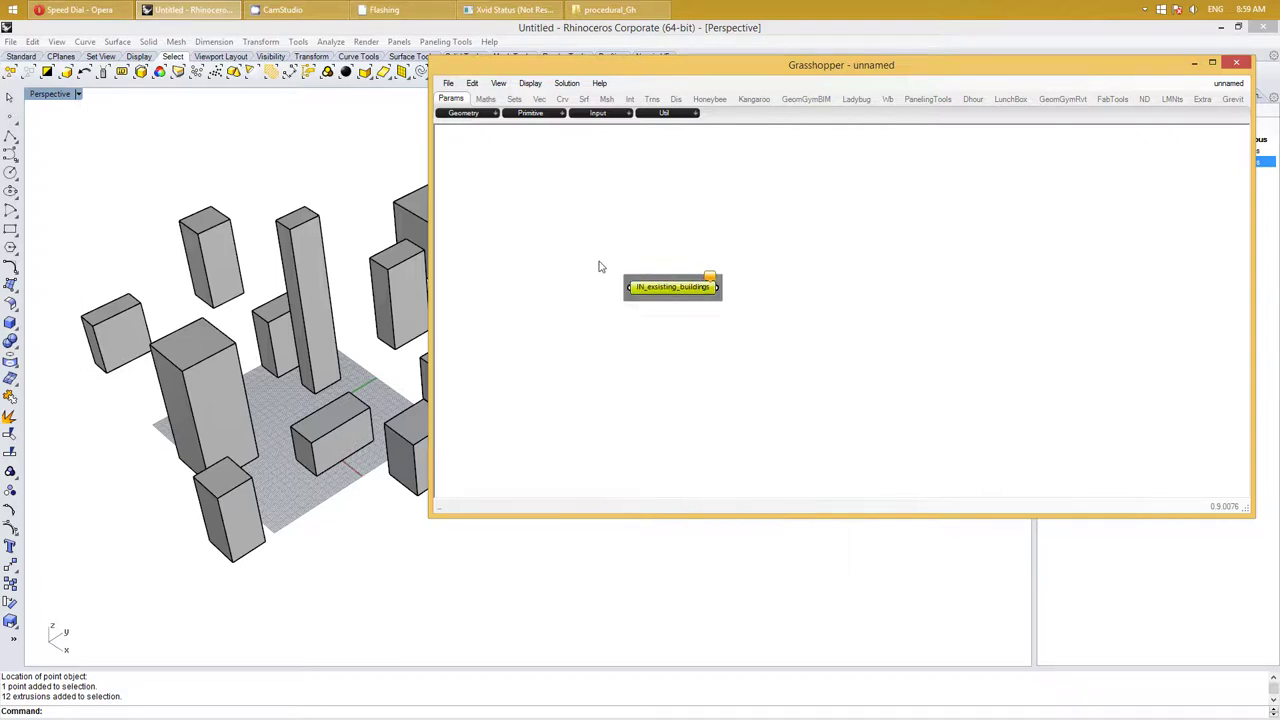
Colour the IN_exsisting_buildings group green and shift it left on the canvas
{"action": "right_click", "coordinate": [648, 287]}
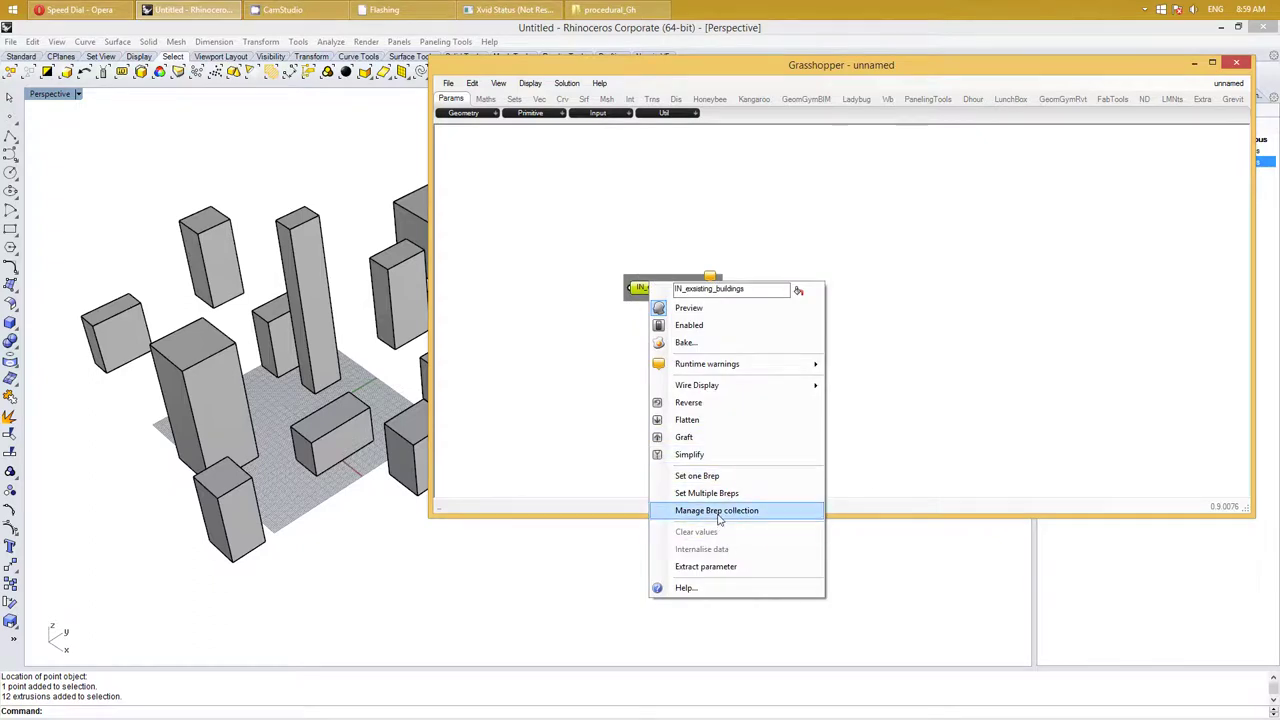
{"action": "left_click", "coordinate": [912, 302]}
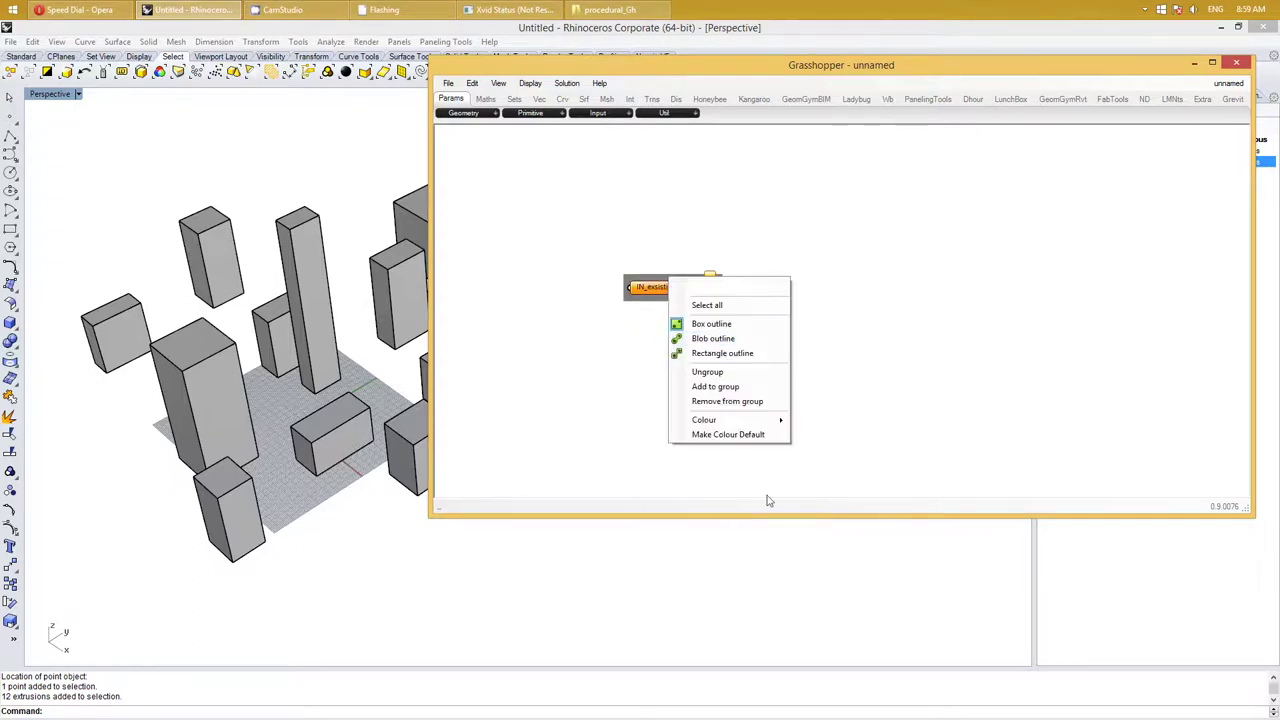
{"action": "right_click", "coordinate": [669, 280]}
{"action": "left_click", "coordinate": [861, 503]}
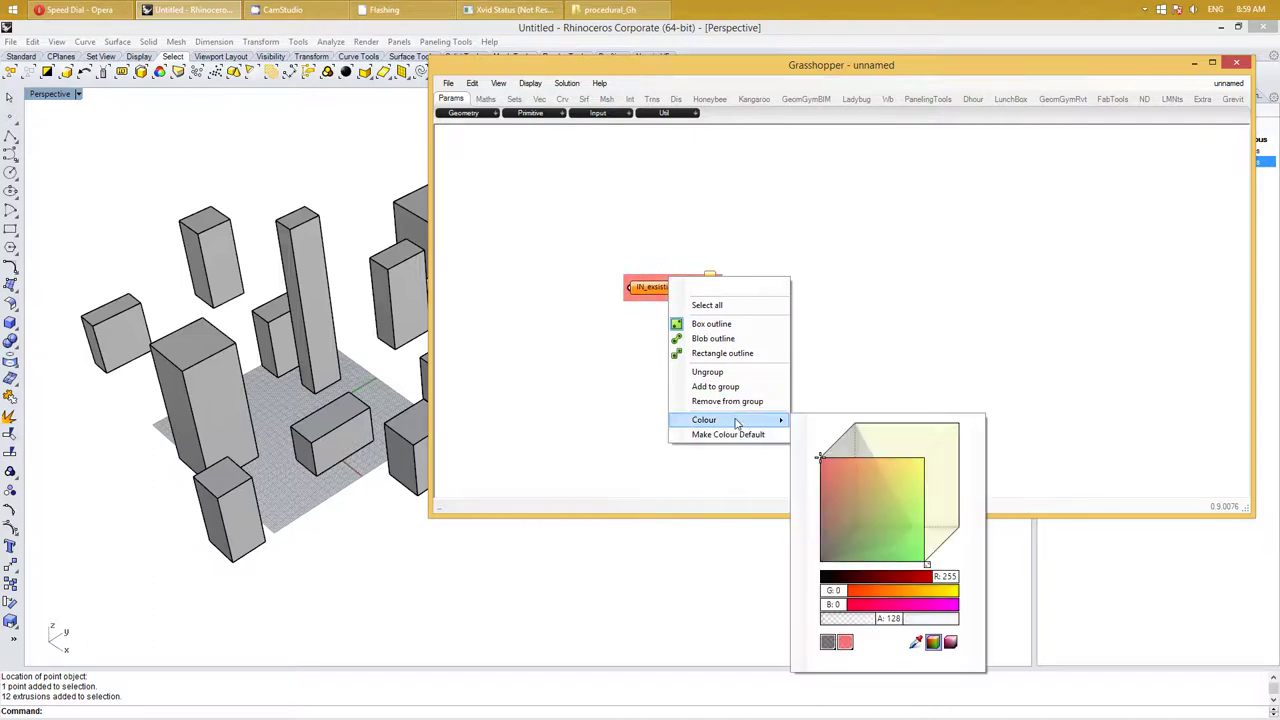
{"action": "left_click", "coordinate": [859, 510]}
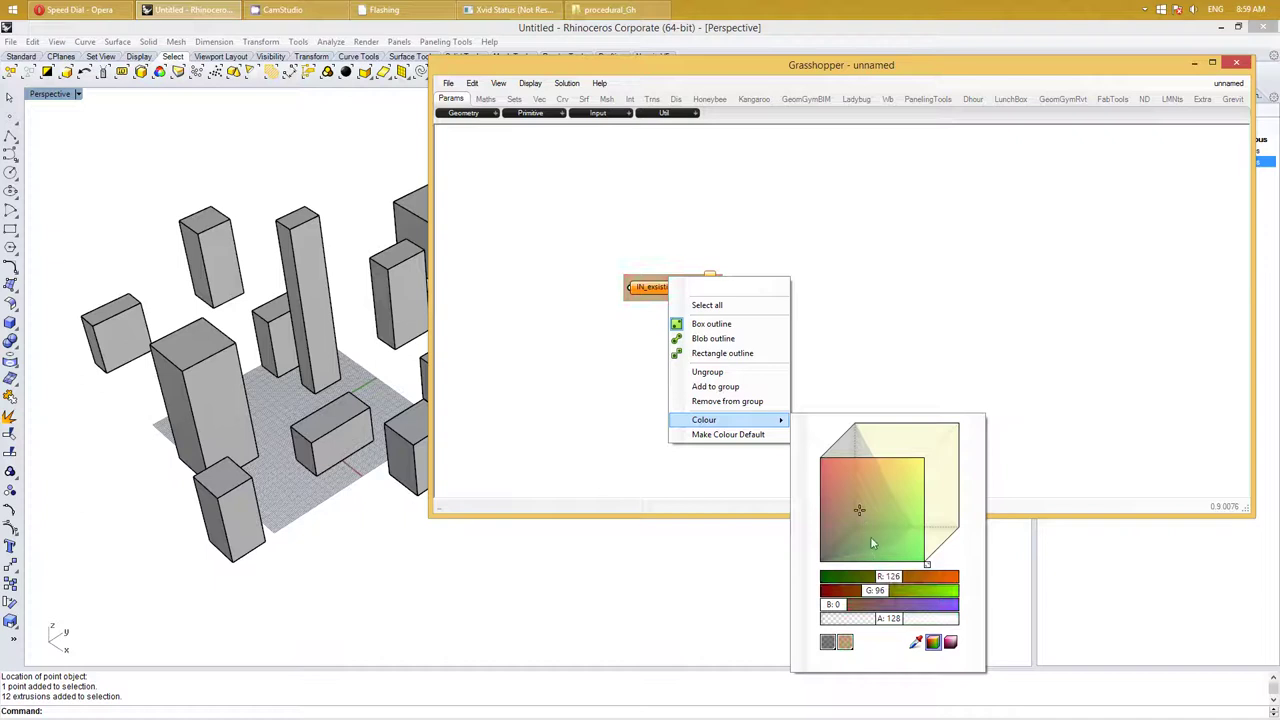
{"action": "left_click_drag", "start_coordinate": [870, 540], "coordinate": [879, 562]}
{"action": "left_click", "coordinate": [864, 362]}
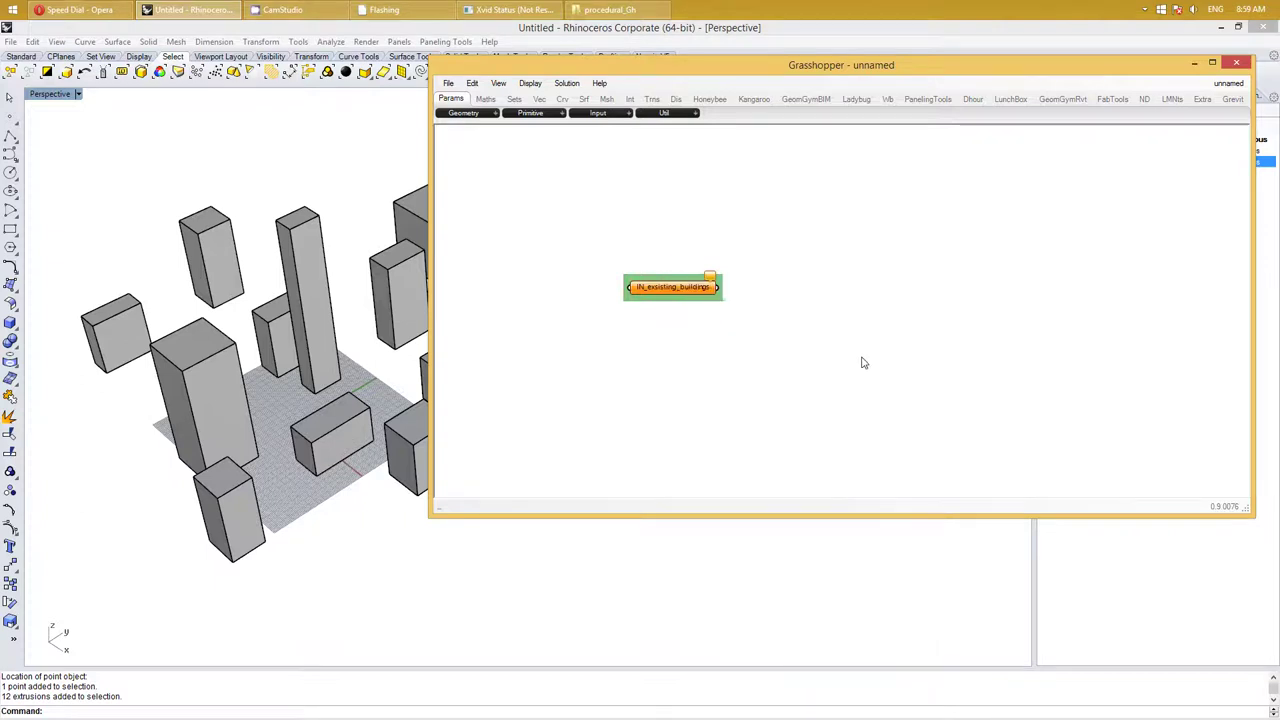
{"action": "left_click_drag", "start_coordinate": [676, 287], "coordinate": [622, 298]}
Set IN_exsisting_buildings to reference six of the Rhino building boxes
{"action": "right_click", "coordinate": [624, 300]}
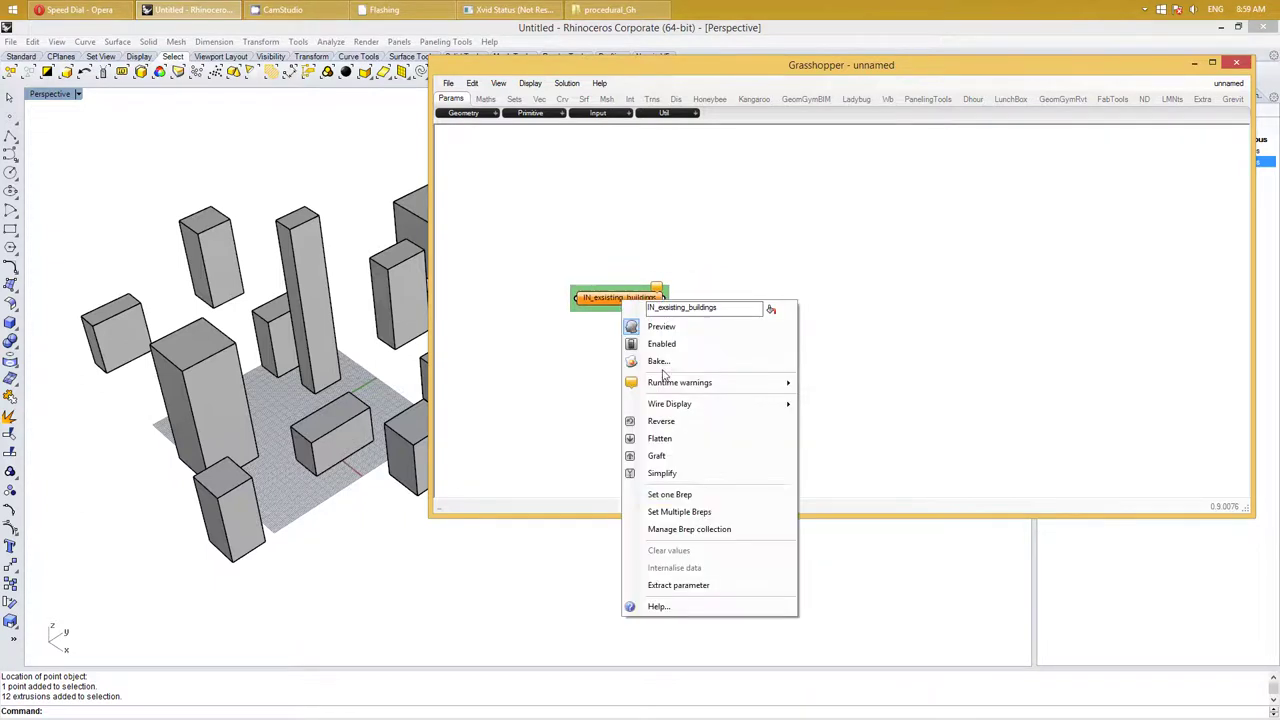
{"action": "left_click", "coordinate": [692, 512]}
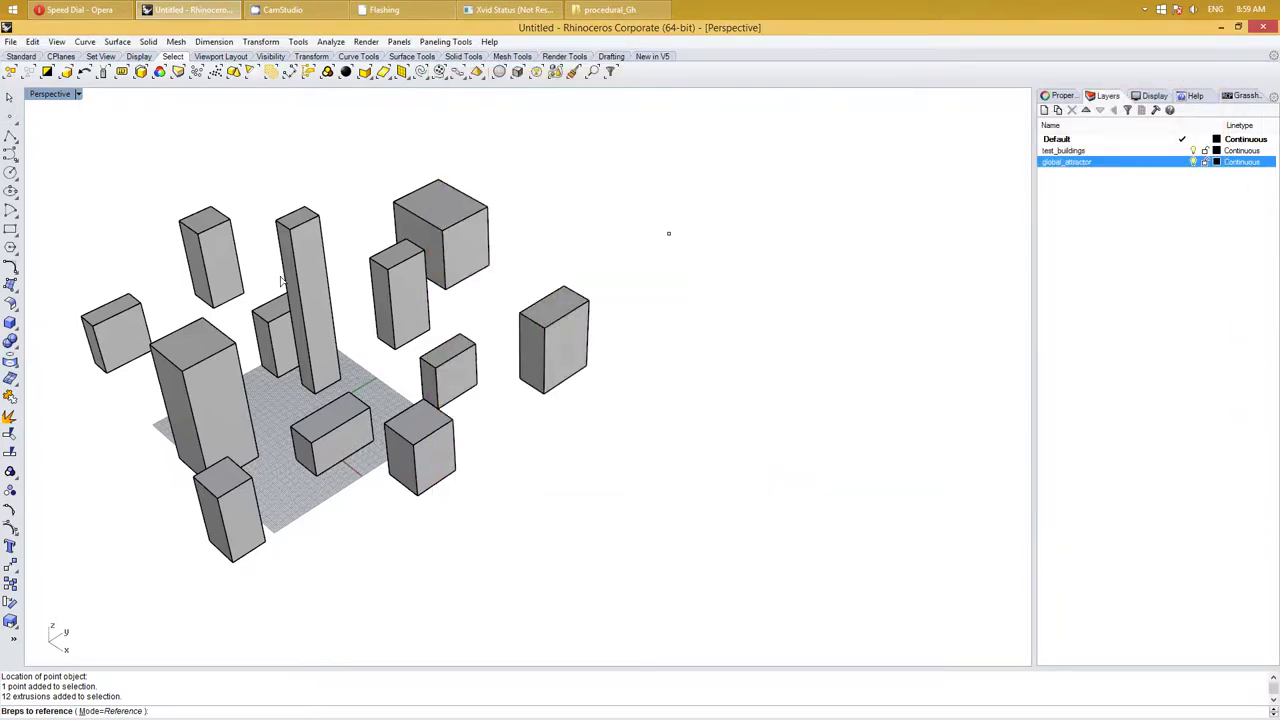
{"action": "left_click", "coordinate": [313, 235]}
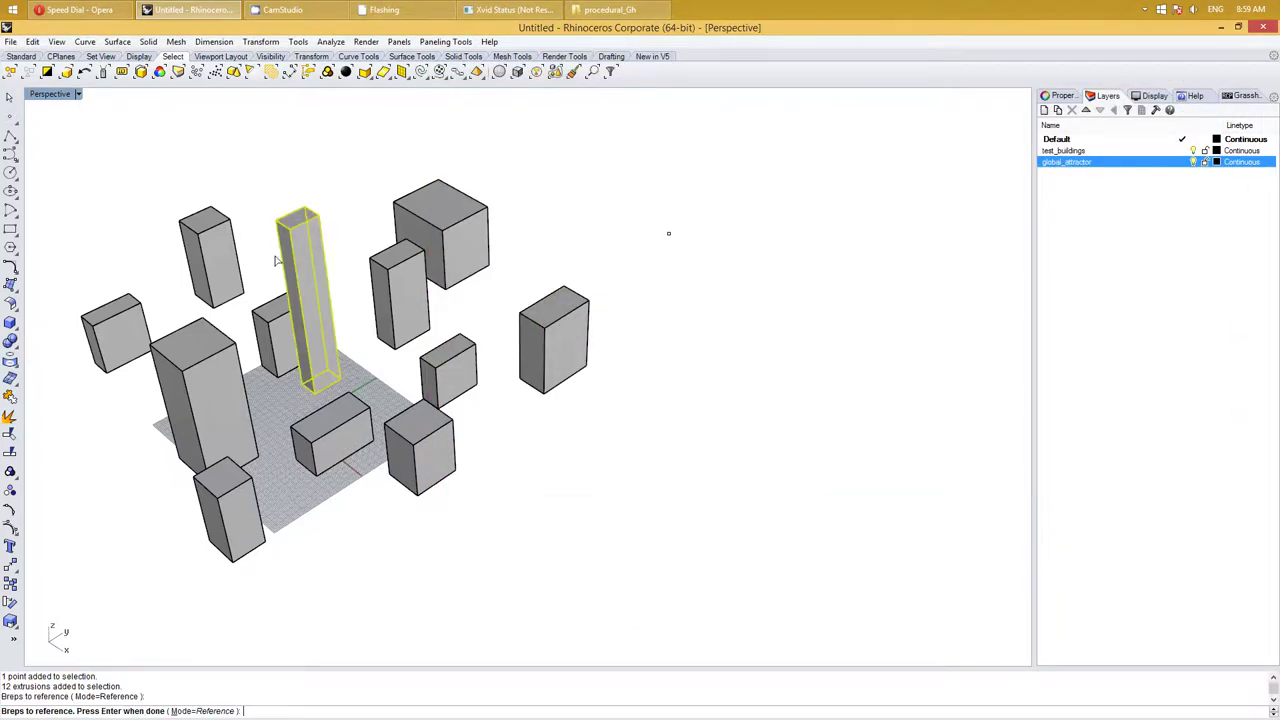
{"action": "left_click", "coordinate": [214, 356]}
{"action": "left_click", "coordinate": [442, 259]}
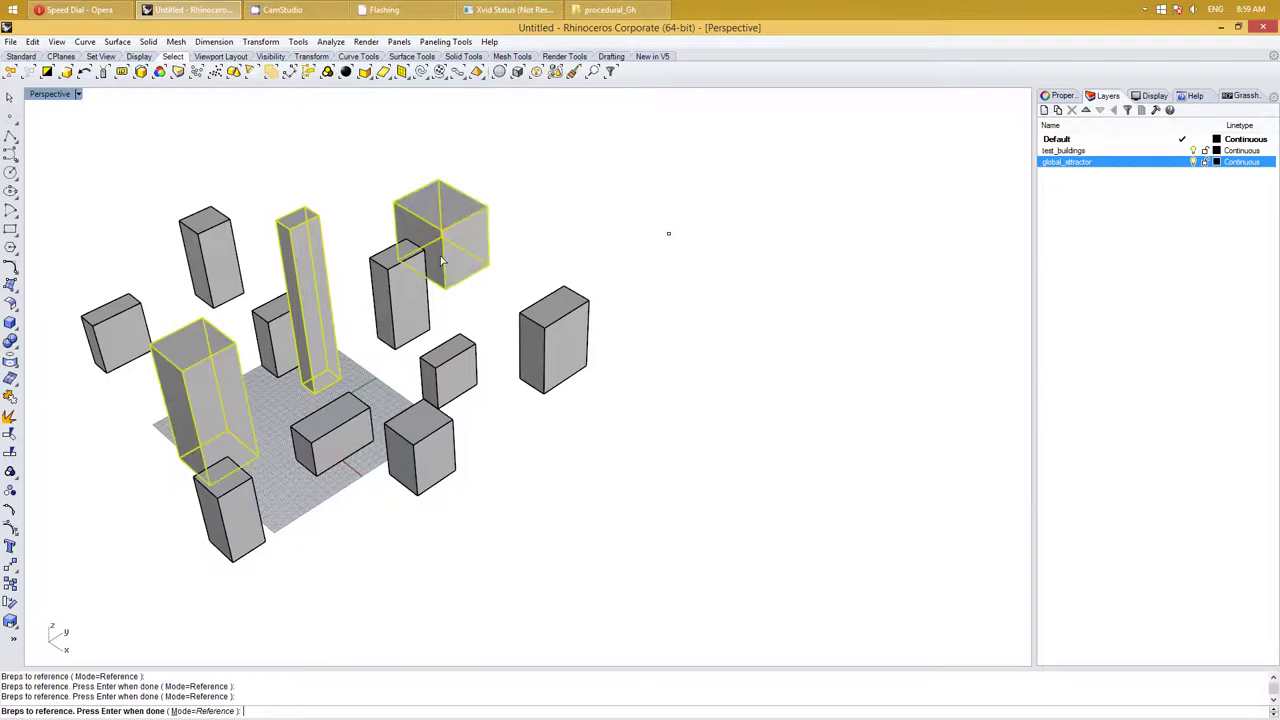
{"action": "left_click", "coordinate": [327, 446]}
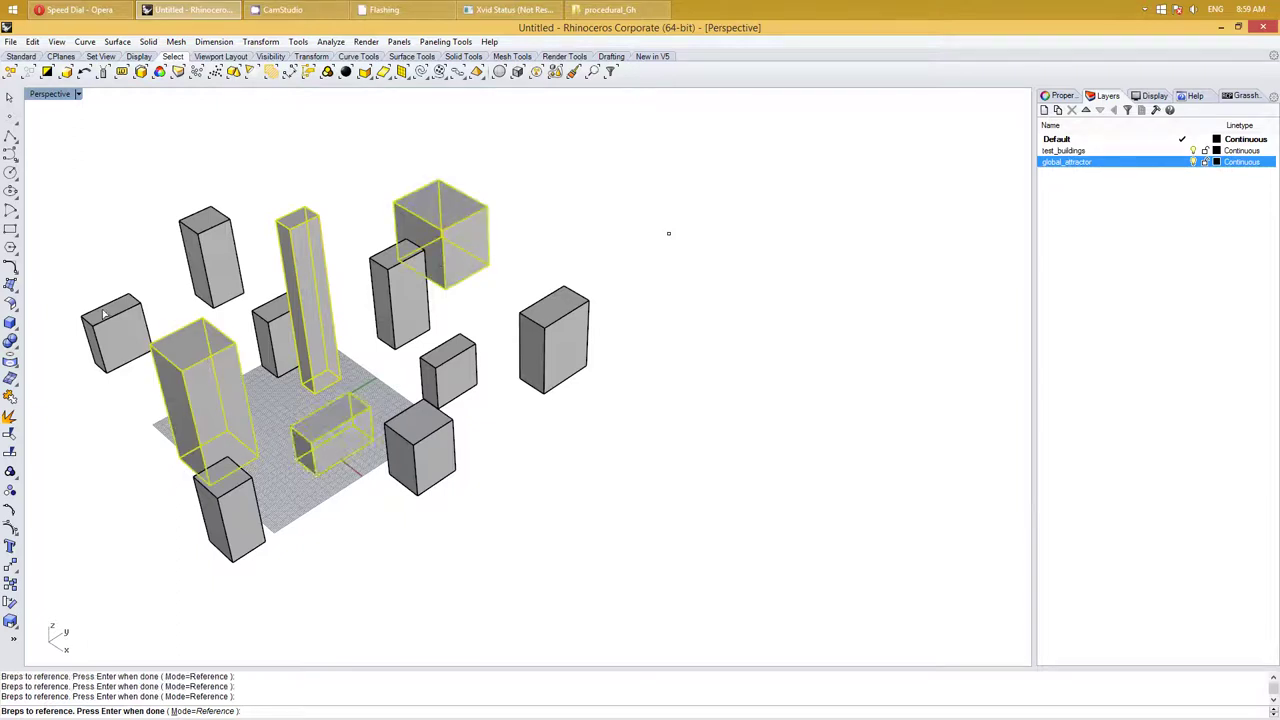
{"action": "left_click", "coordinate": [193, 254]}
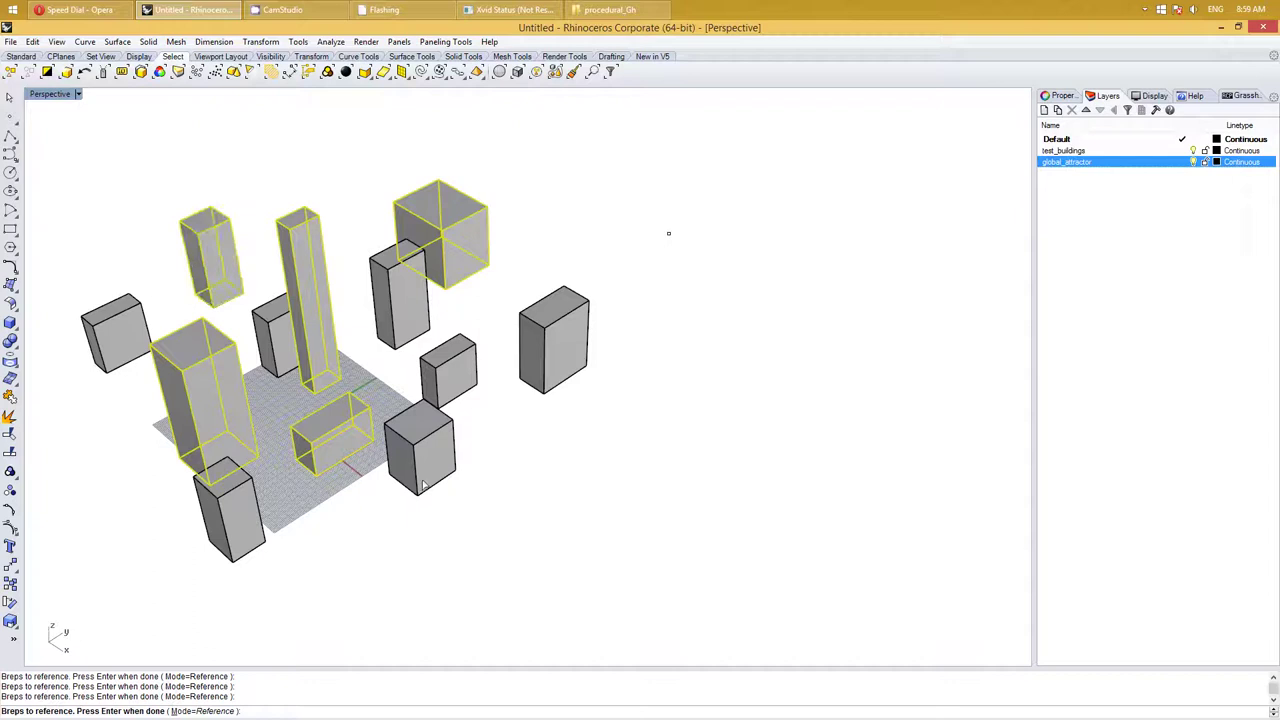
{"action": "left_click", "coordinate": [554, 368]}
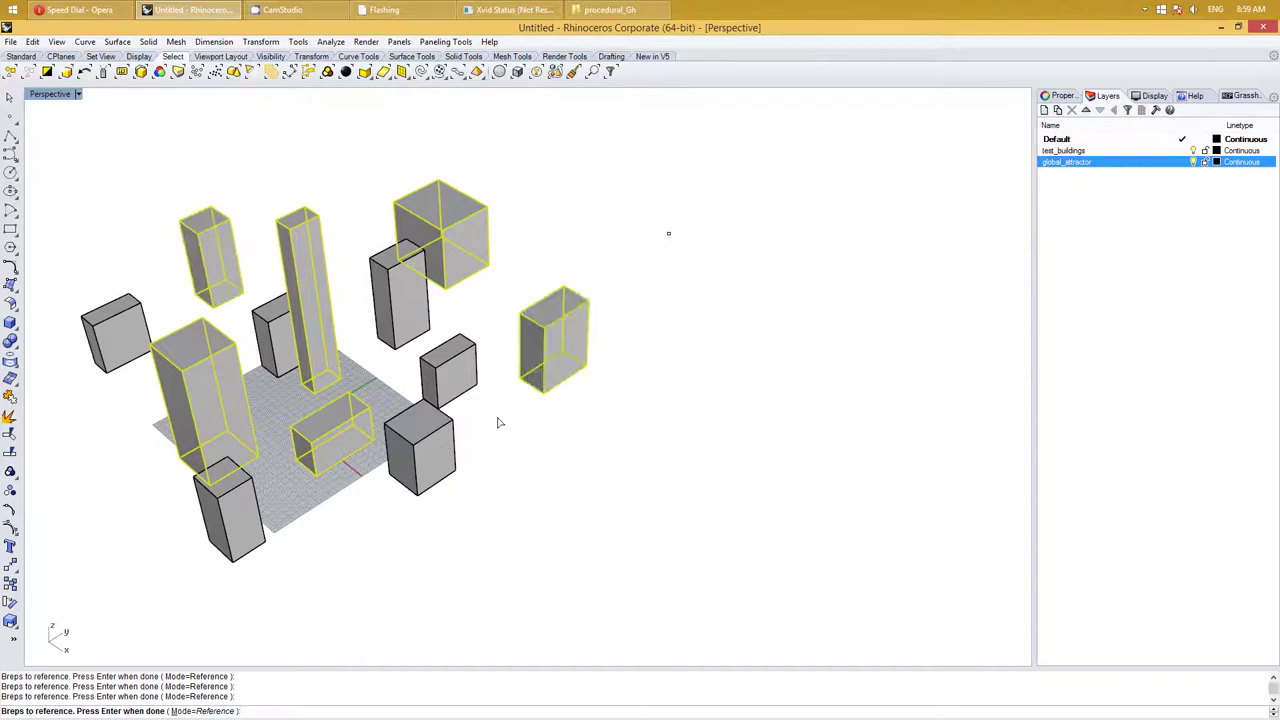
{"action": "key", "text": "Return"}
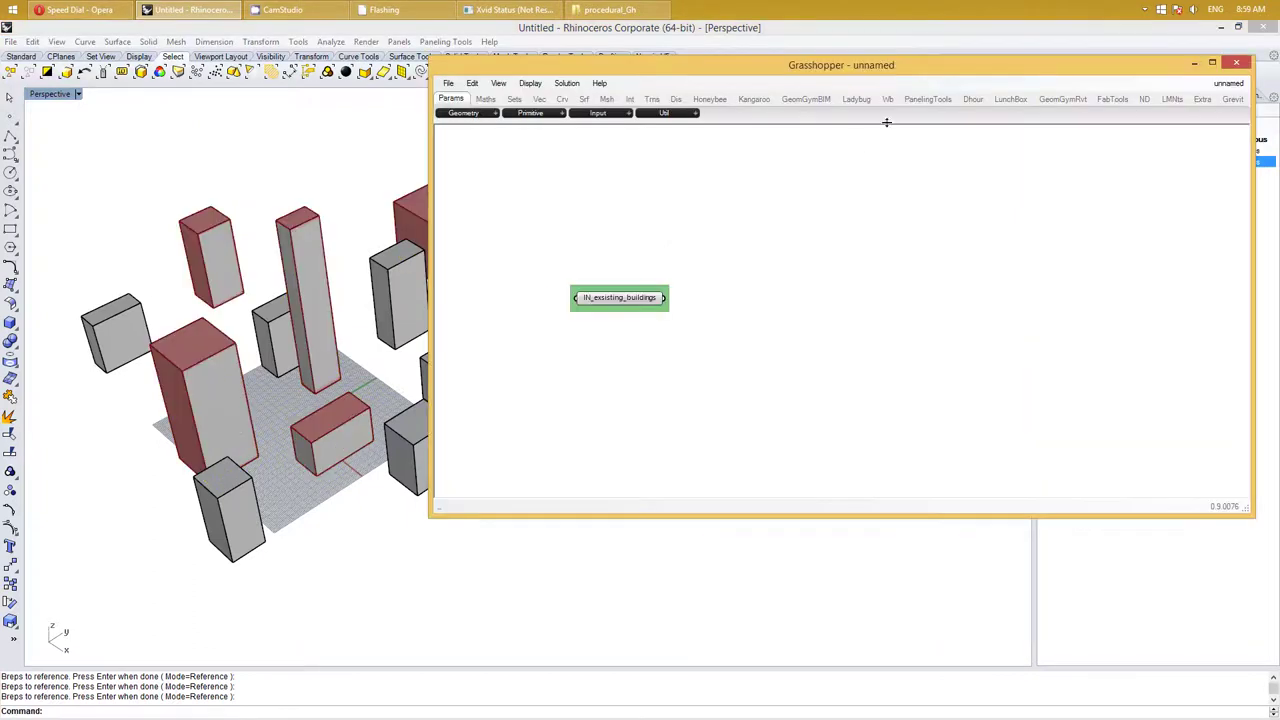
Hide the test_buildings layer and turn off the parameter's preview in Grasshopper
{"action": "double_click", "coordinate": [835, 66]}
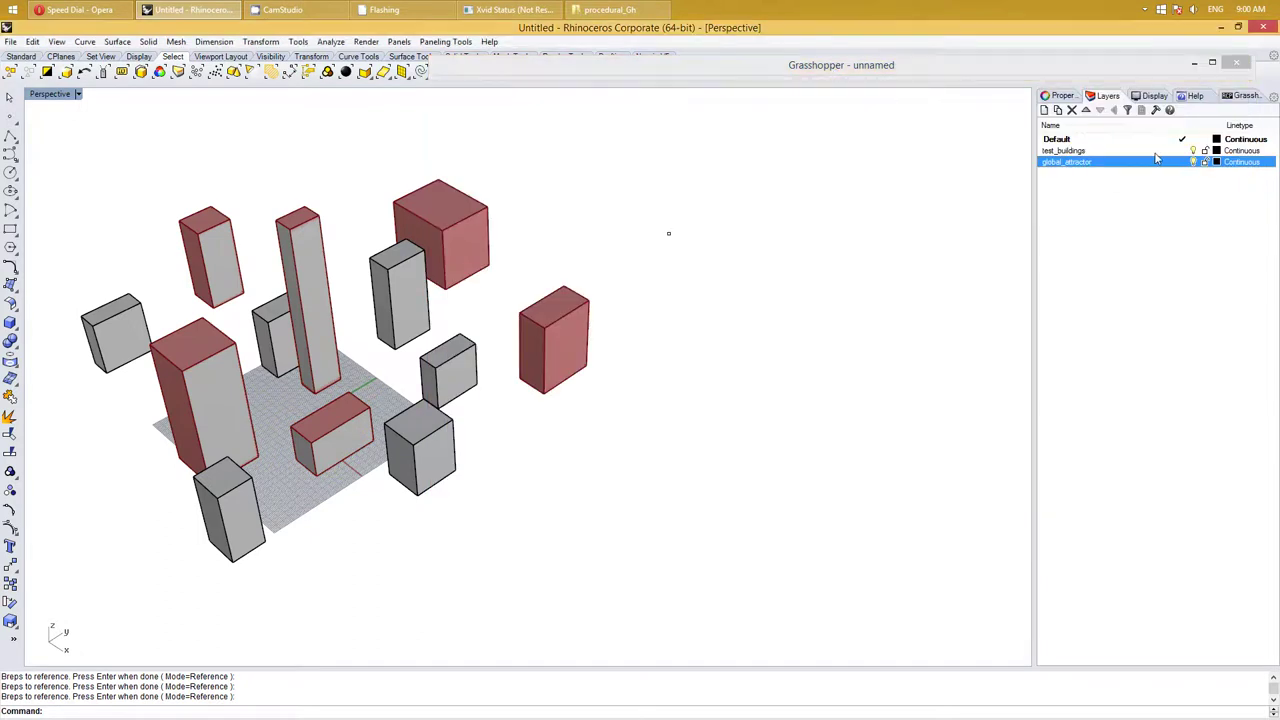
{"action": "left_click", "coordinate": [1193, 150]}
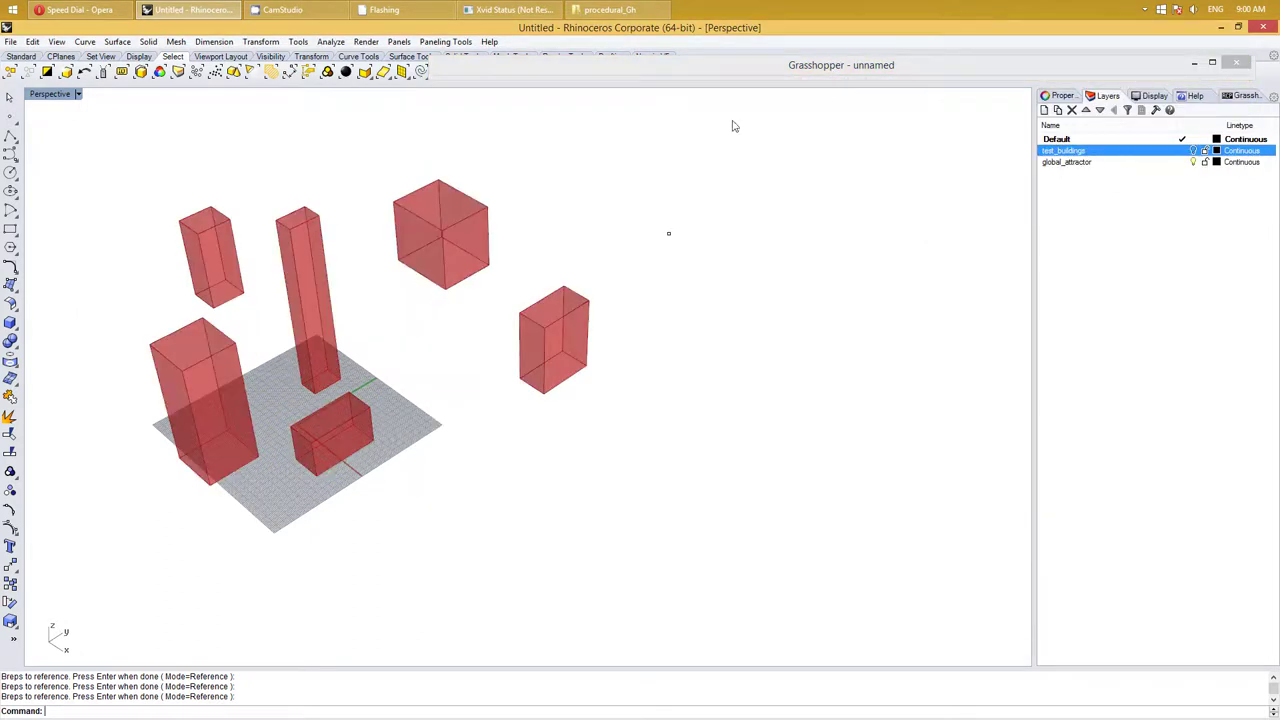
{"action": "left_click", "coordinate": [921, 66]}
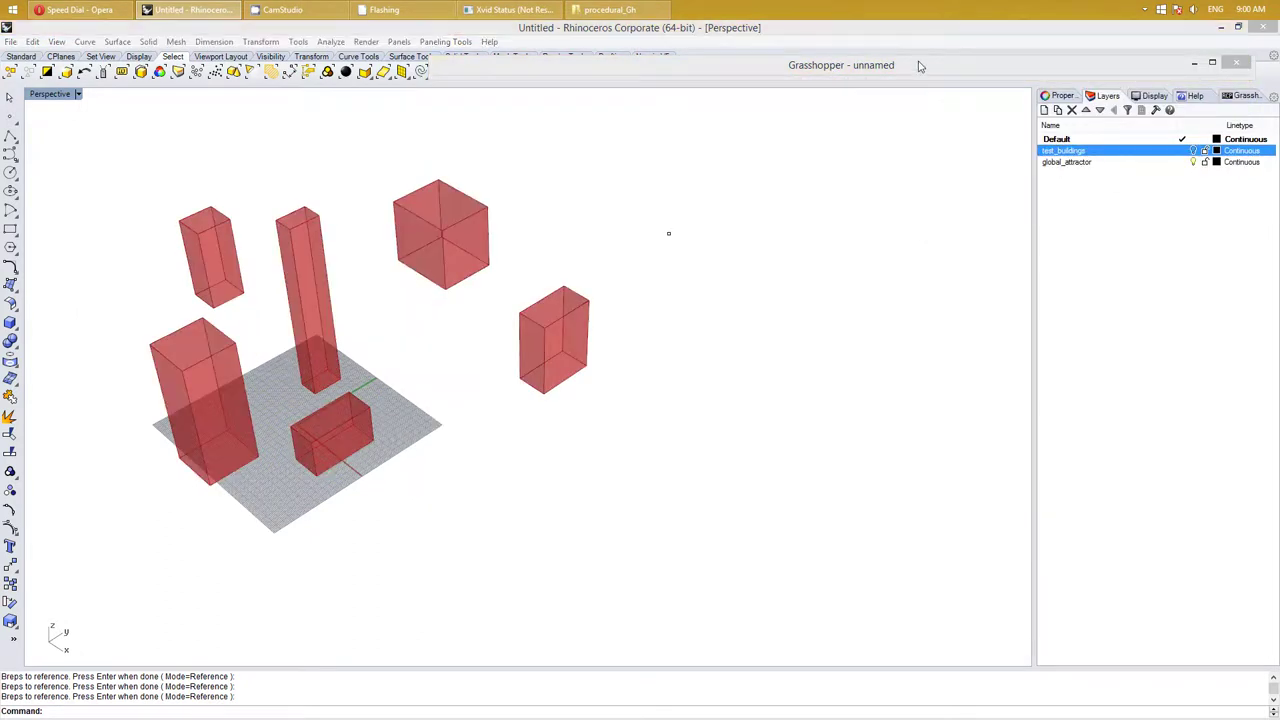
{"action": "double_click", "coordinate": [735, 69]}
{"action": "mouse_move", "coordinate": [399, 309]}
{"action": "right_mouse_down", "text": "shift"}
{"action": "mouse_move", "coordinate": [261, 327]}
{"action": "mouse_move", "coordinate": [266, 300]}
{"action": "mouse_move", "coordinate": [306, 306]}
{"action": "mouse_move", "coordinate": [294, 317]}
{"action": "right_mouse_up", "text": "shift"}
{"action": "scroll", "coordinate": [266, 300], "scroll_direction": "down", "scroll_amount": 3}
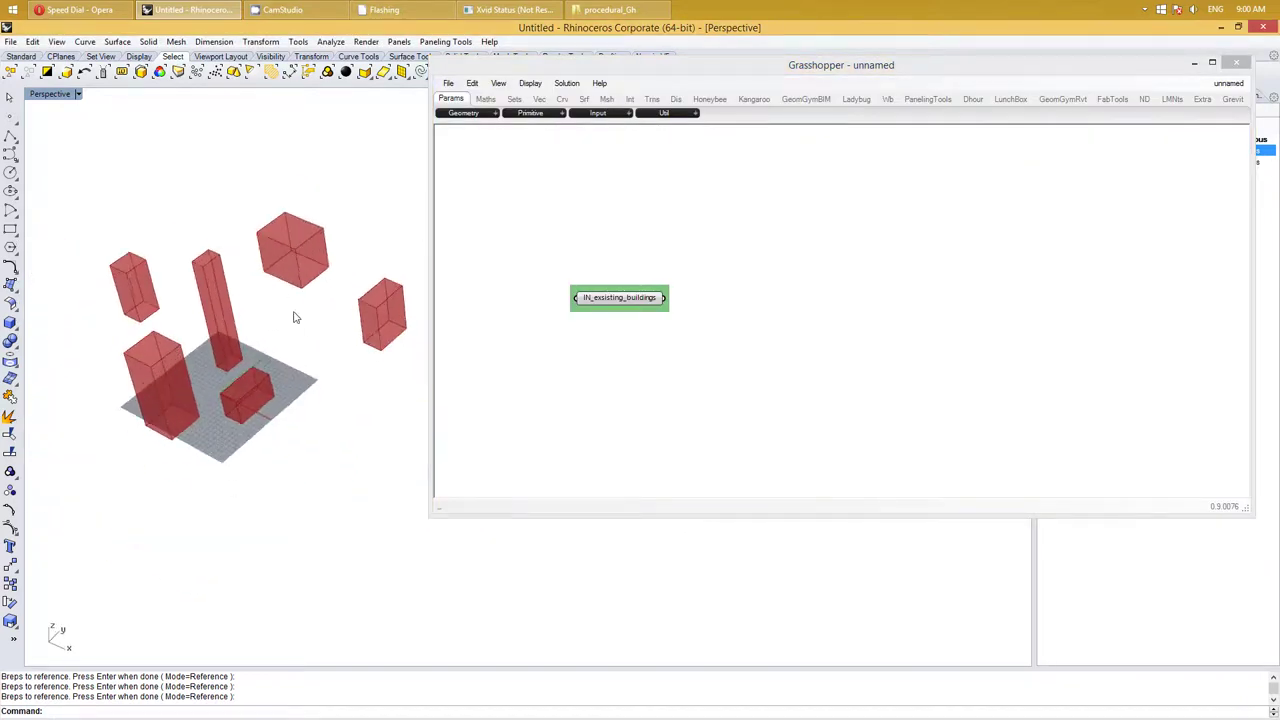
{"action": "left_click_drag", "start_coordinate": [729, 363], "coordinate": [568, 280]}
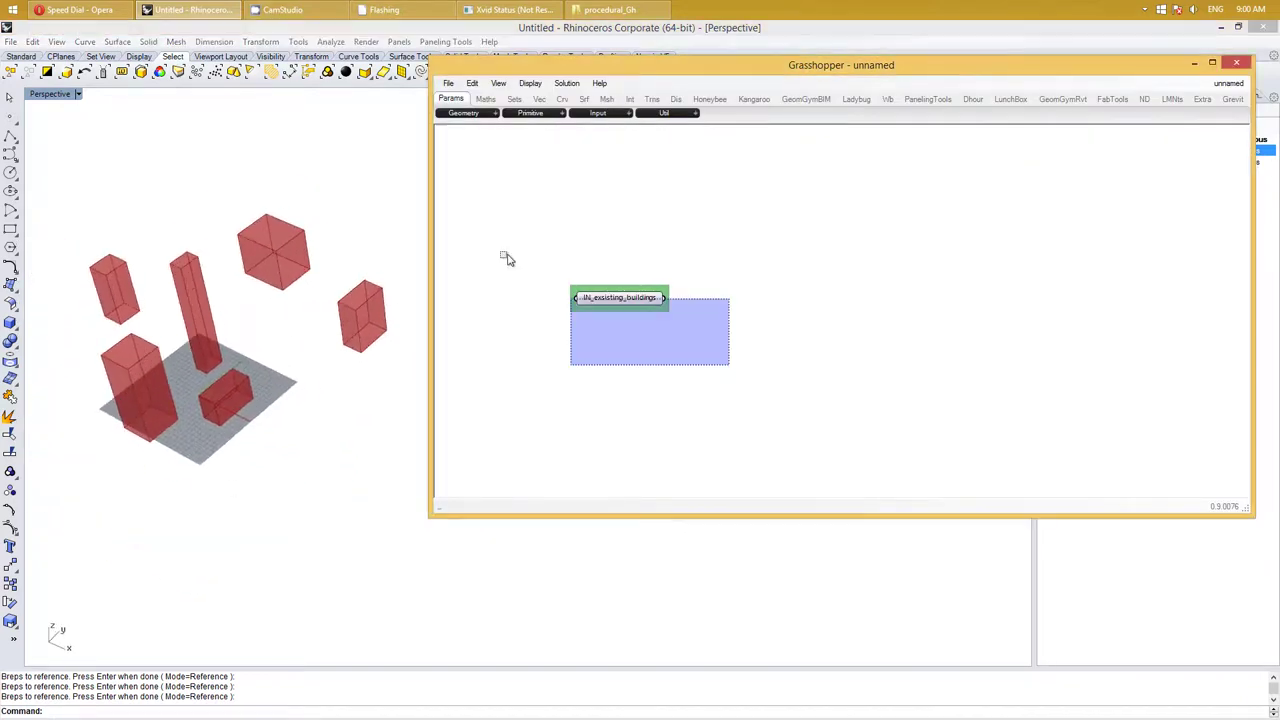
{"action": "right_click", "coordinate": [608, 302]}
{"action": "left_click", "coordinate": [640, 325]}
Add a Bounding Box component fed by IN_exsisting_buildings
{"action": "double_click", "coordinate": [776, 292]}
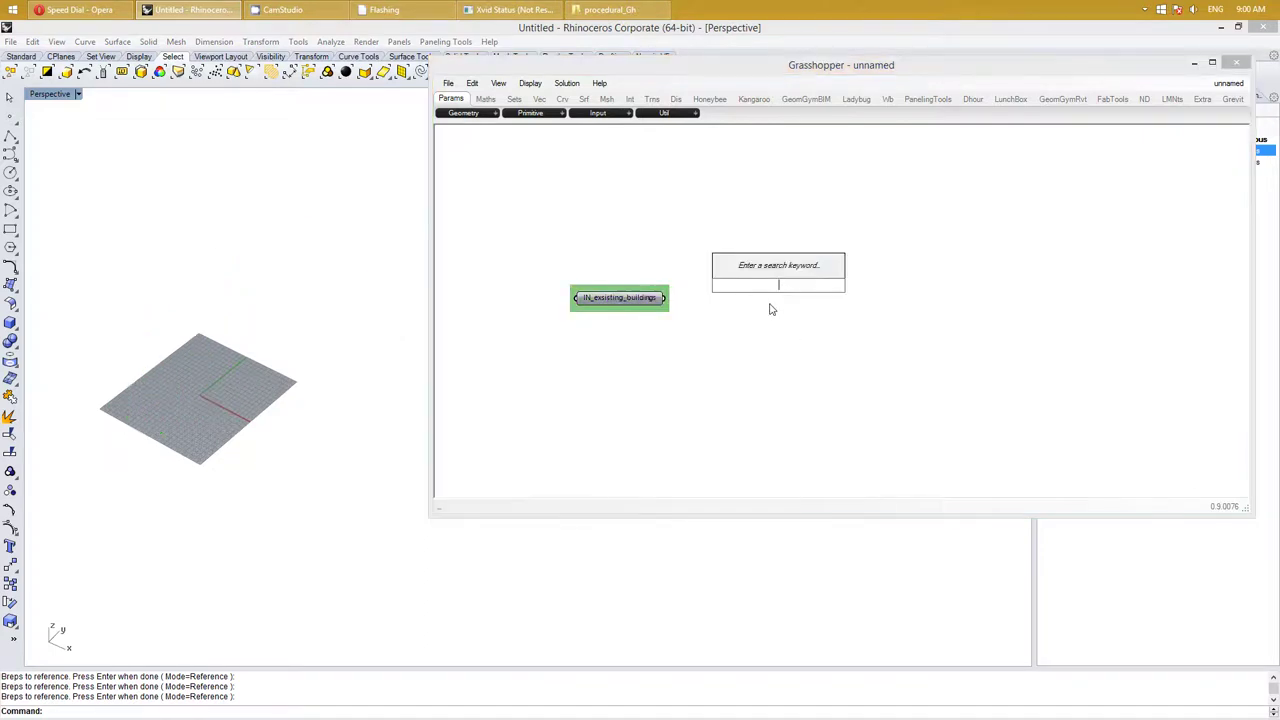
{"action": "type", "text": "bound"}
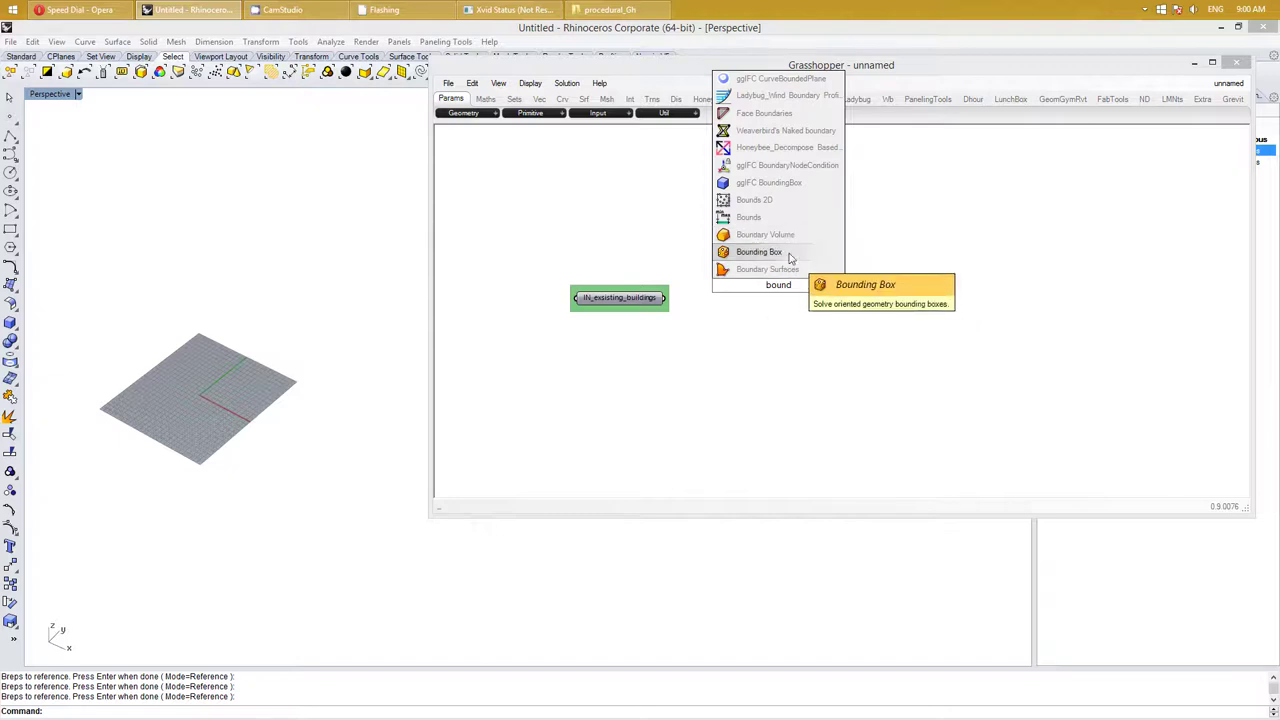
{"action": "left_click", "coordinate": [780, 252]}
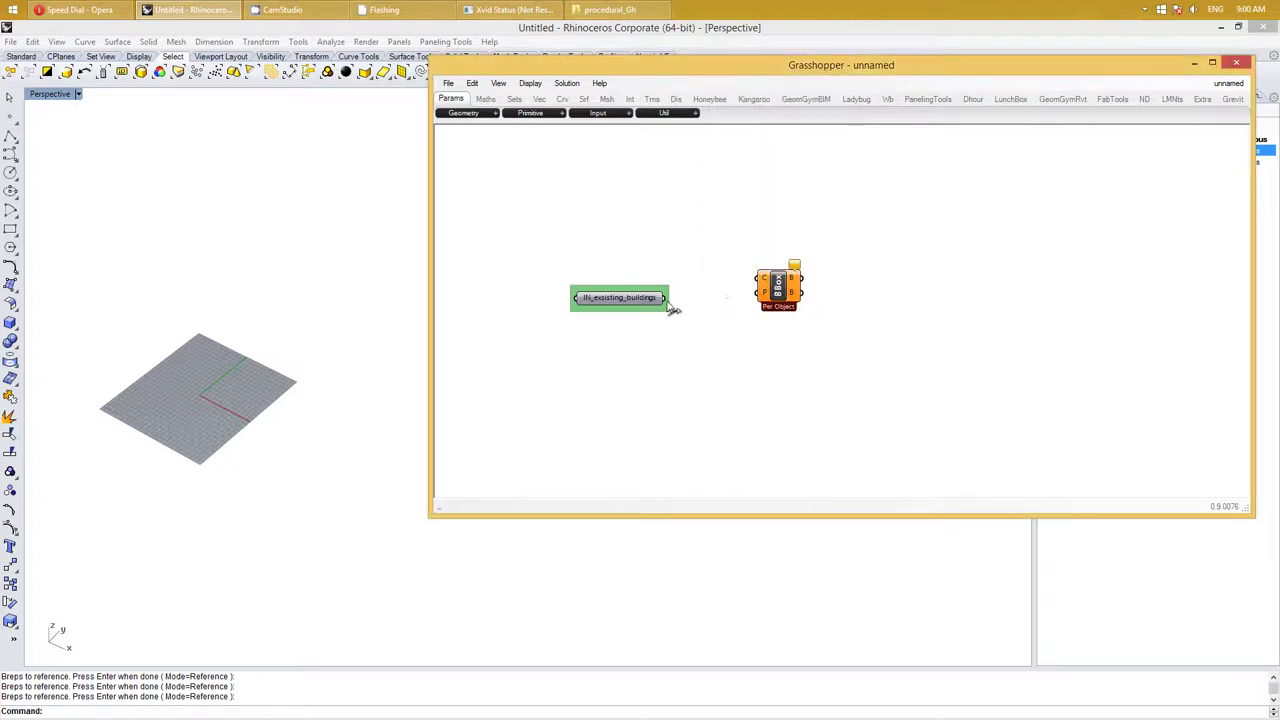
{"action": "mouse_move", "coordinate": [668, 300]}
{"action": "left_mouse_down"}
{"action": "mouse_move", "coordinate": [757, 284]}
{"action": "mouse_move", "coordinate": [748, 302]}
{"action": "left_mouse_up"}
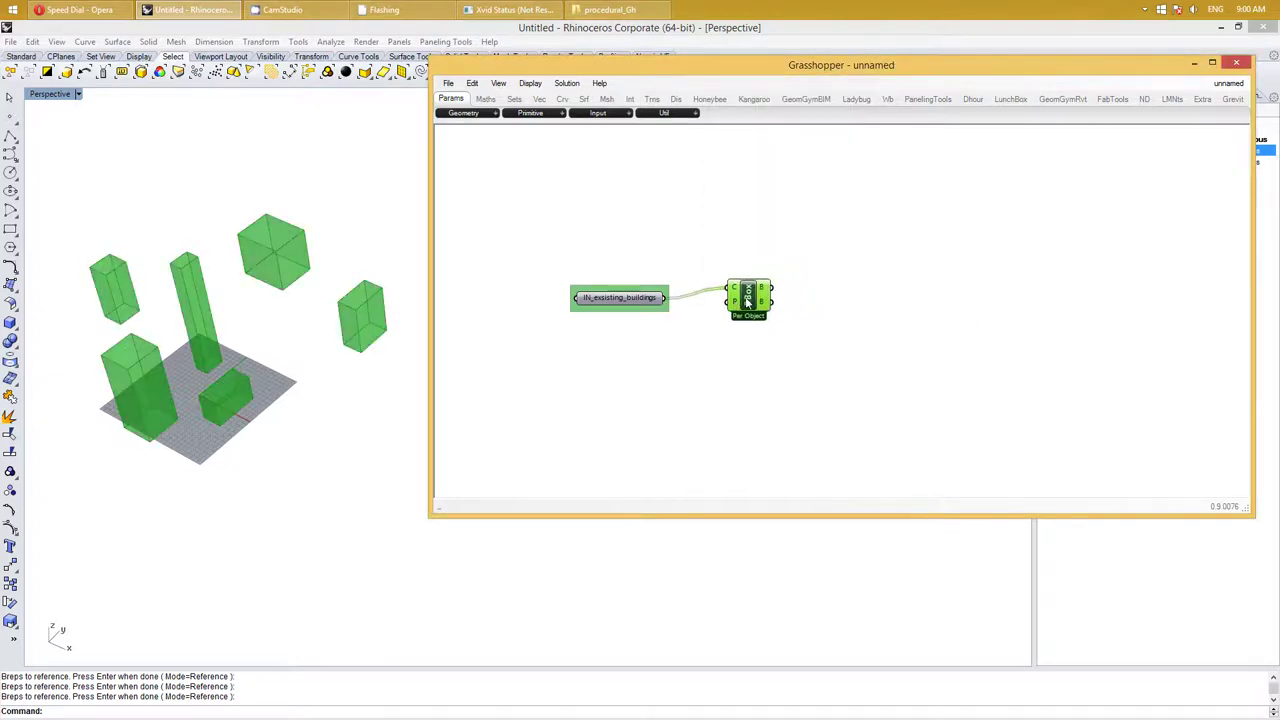
Add a Volume component taking the bounding boxes to find each building's centroid
{"action": "right_click_drag", "start_coordinate": [789, 364], "coordinate": [737, 354]}
{"action": "double_click", "coordinate": [810, 326]}
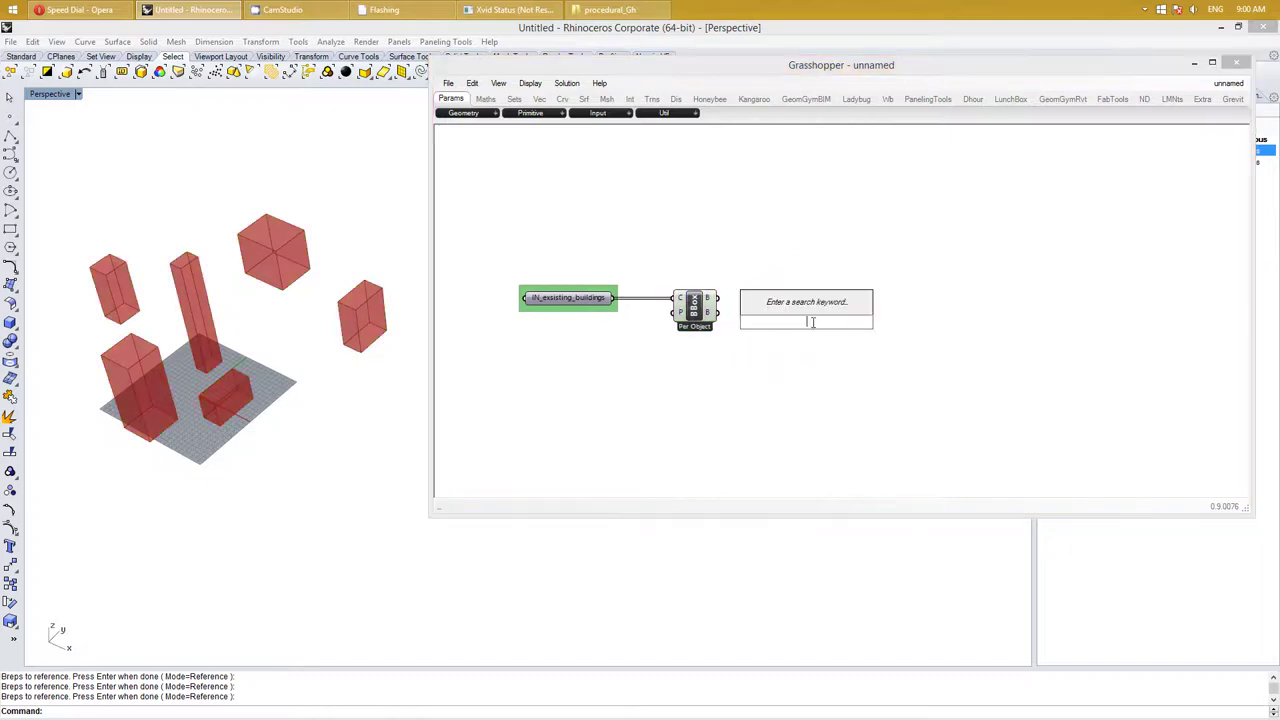
{"action": "type", "text": "vol"}
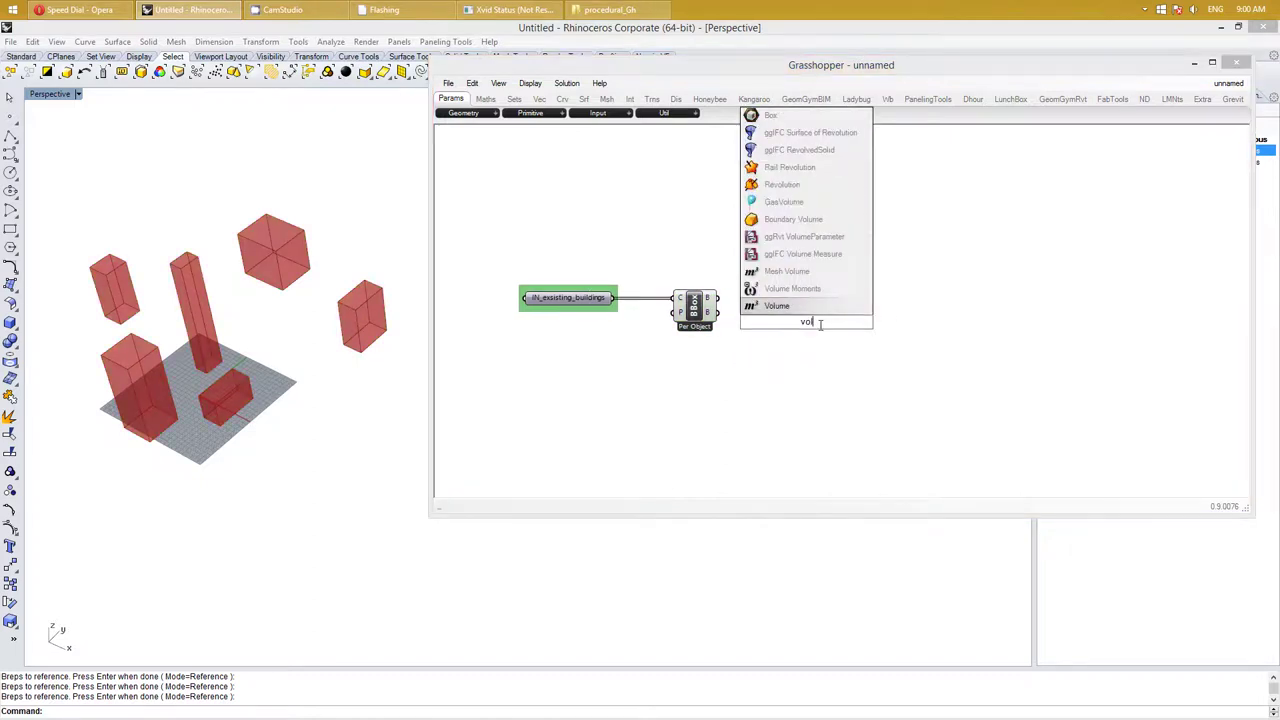
{"action": "key", "text": "Return"}
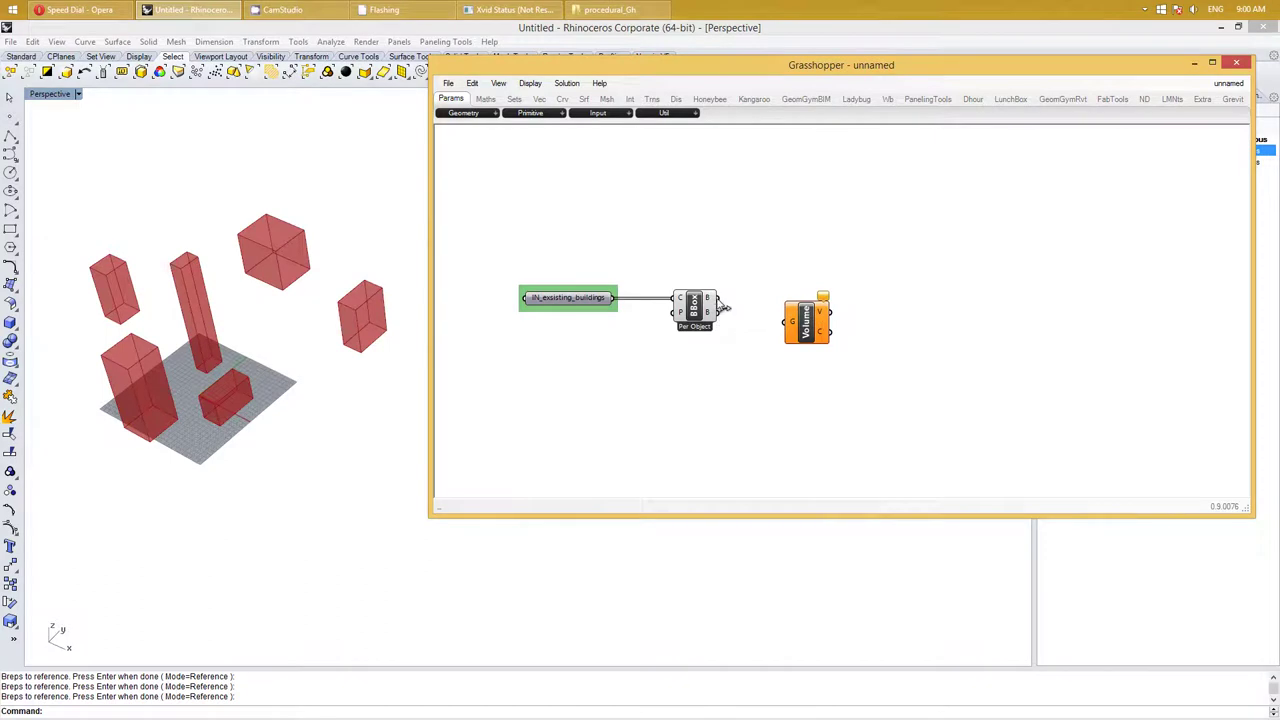
{"action": "left_click_drag", "start_coordinate": [718, 298], "coordinate": [795, 316]}
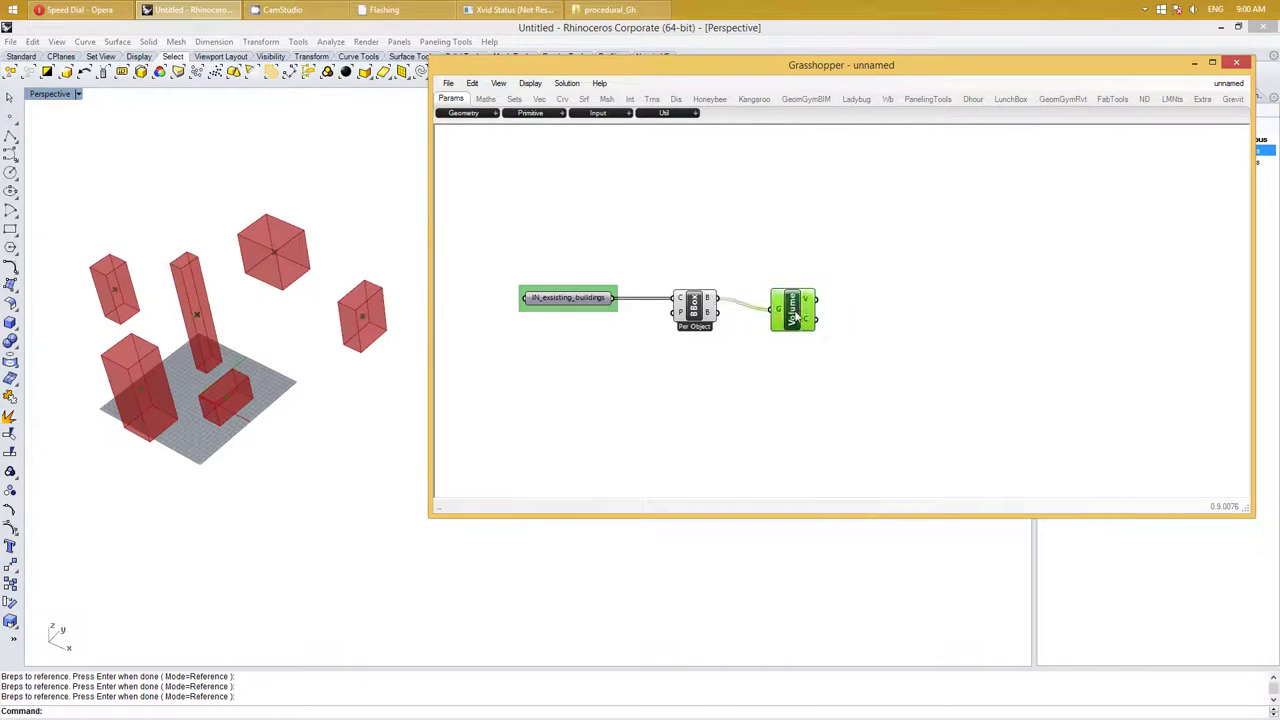
{"action": "double_click", "coordinate": [893, 300]}
{"action": "type", "text": "de"}
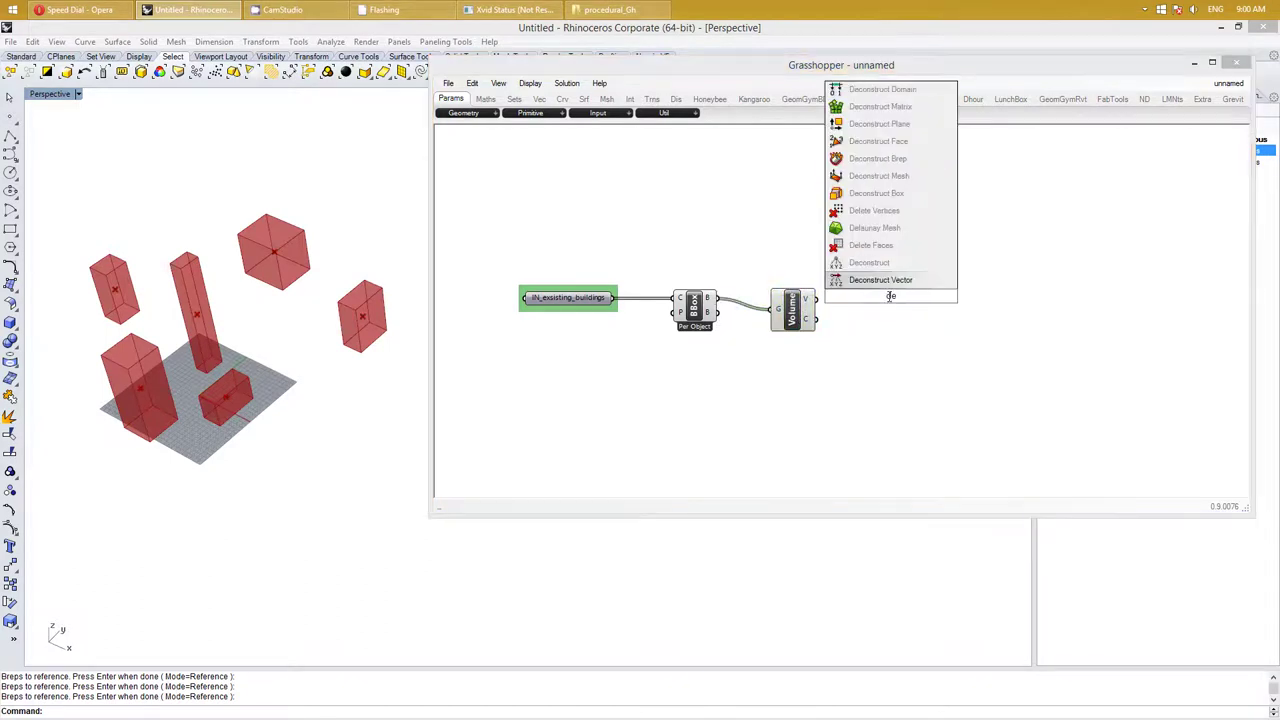
Add Deconstruct Vector and wire the Volume centroids into it
{"action": "left_click", "coordinate": [878, 282]}
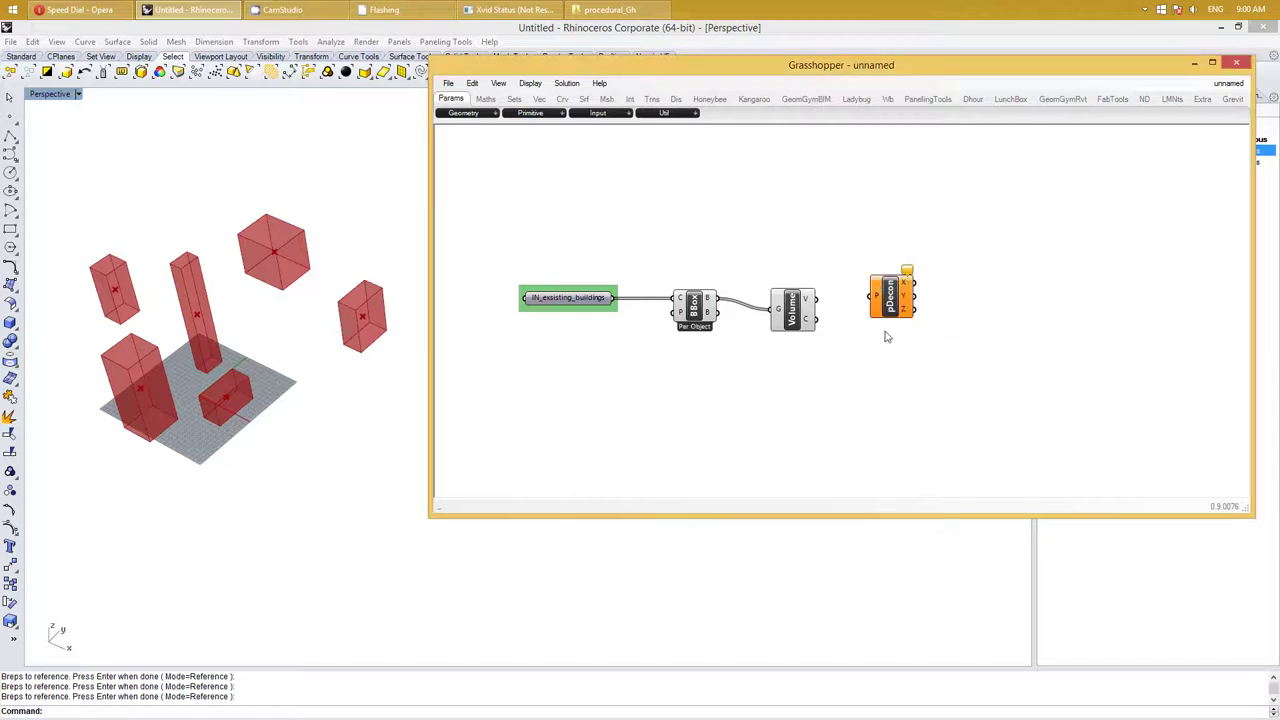
{"action": "left_click", "coordinate": [883, 315]}
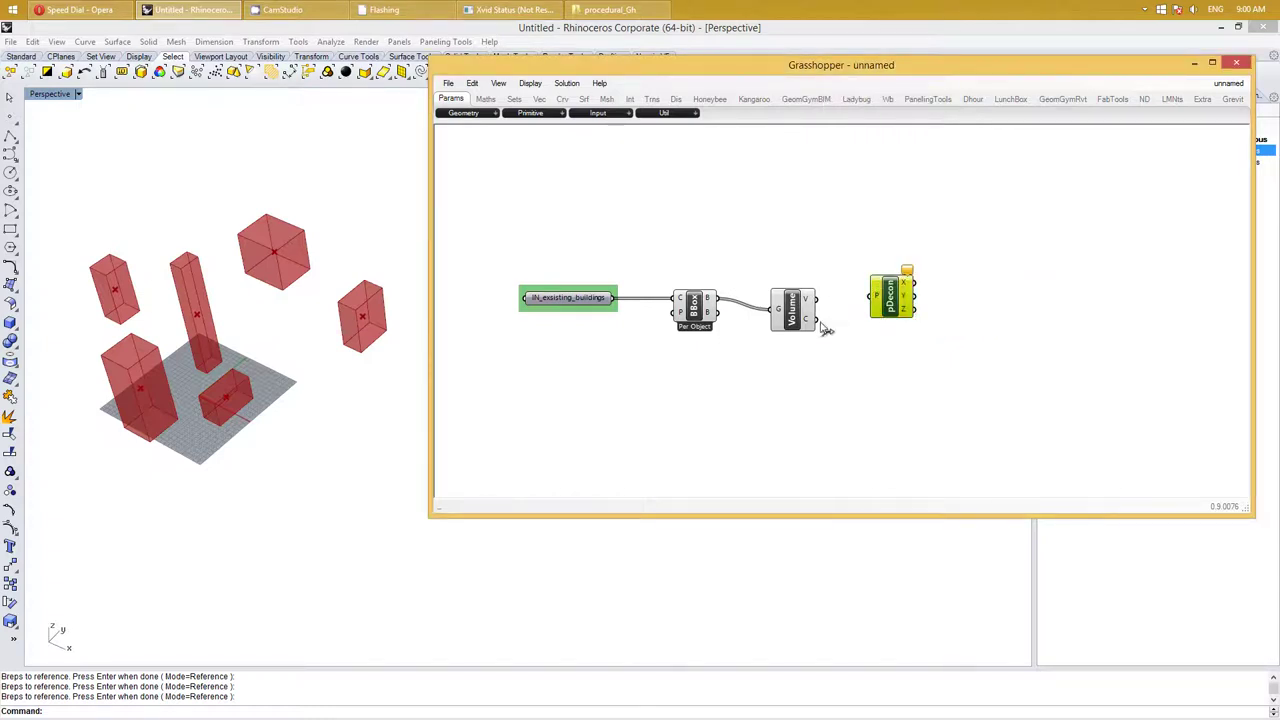
{"action": "mouse_move", "coordinate": [818, 320]}
{"action": "left_mouse_down"}
{"action": "mouse_move", "coordinate": [865, 287]}
{"action": "mouse_move", "coordinate": [867, 300]}
{"action": "left_mouse_up"}
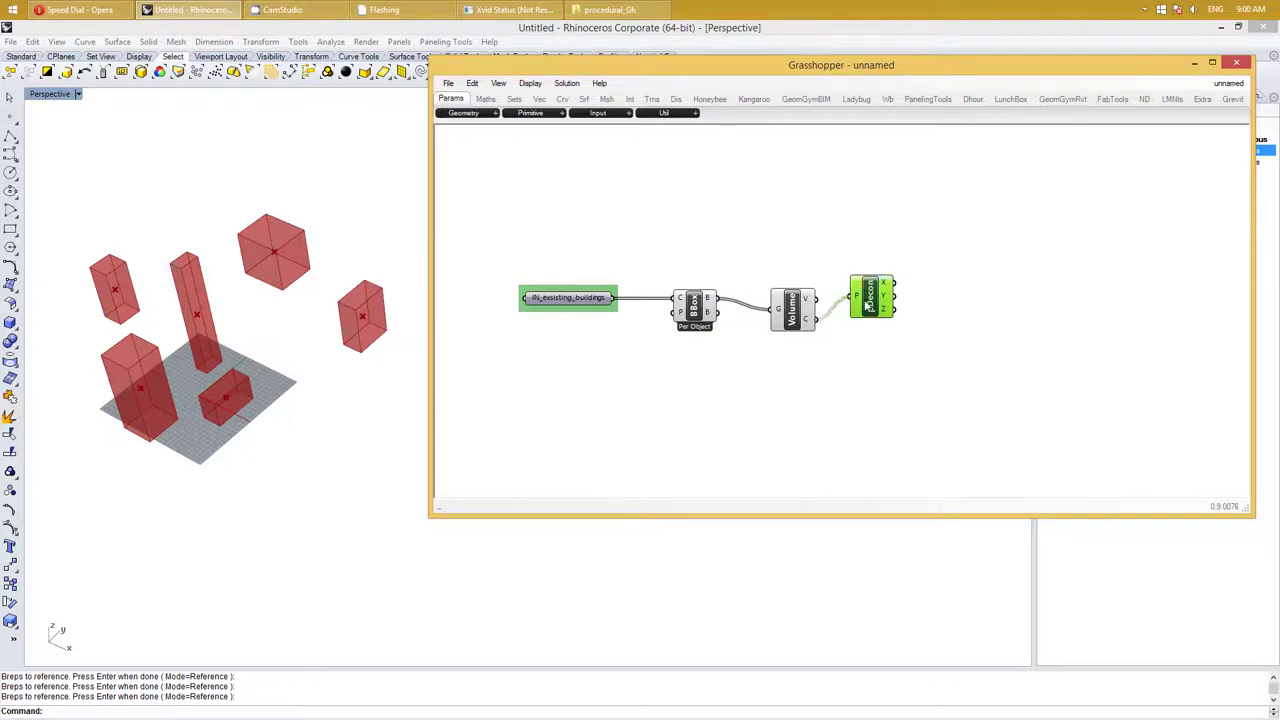
{"action": "left_click", "coordinate": [928, 300]}
Add Construct Point fed by the X, Y and Z outputs, and tidy the layout
{"action": "double_click", "coordinate": [928, 300]}
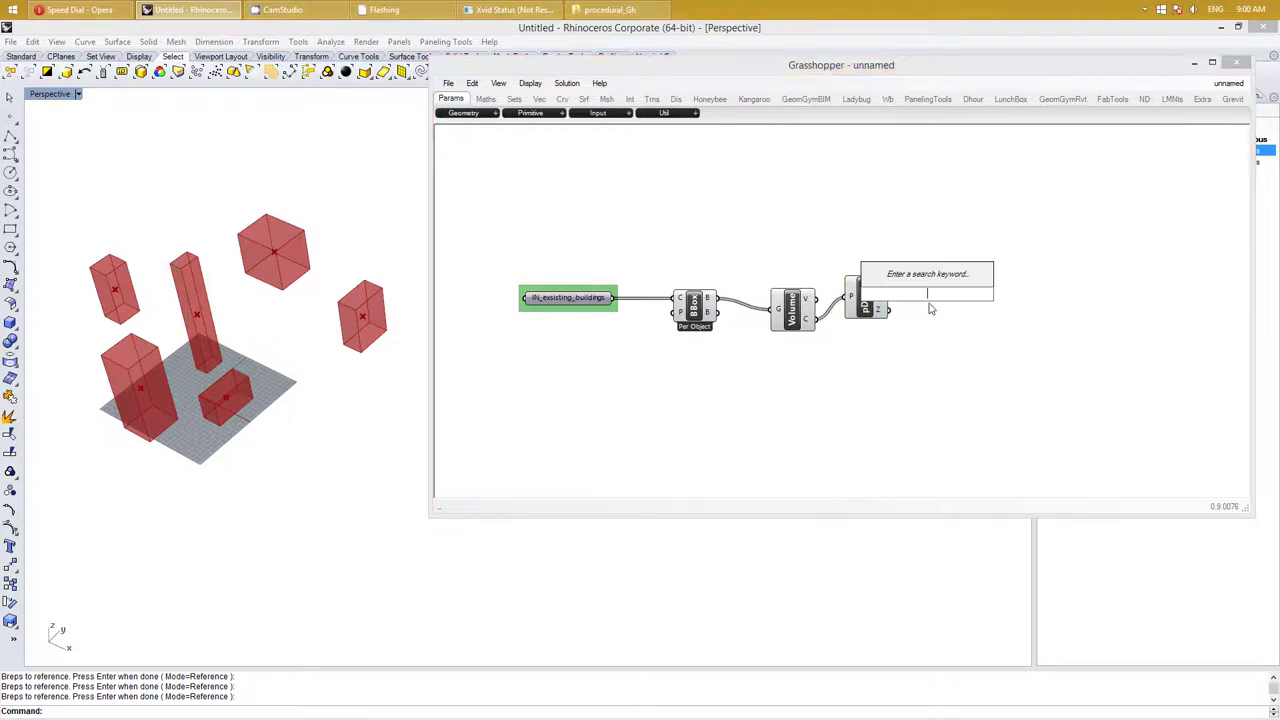
{"action": "type", "text": "constr"}
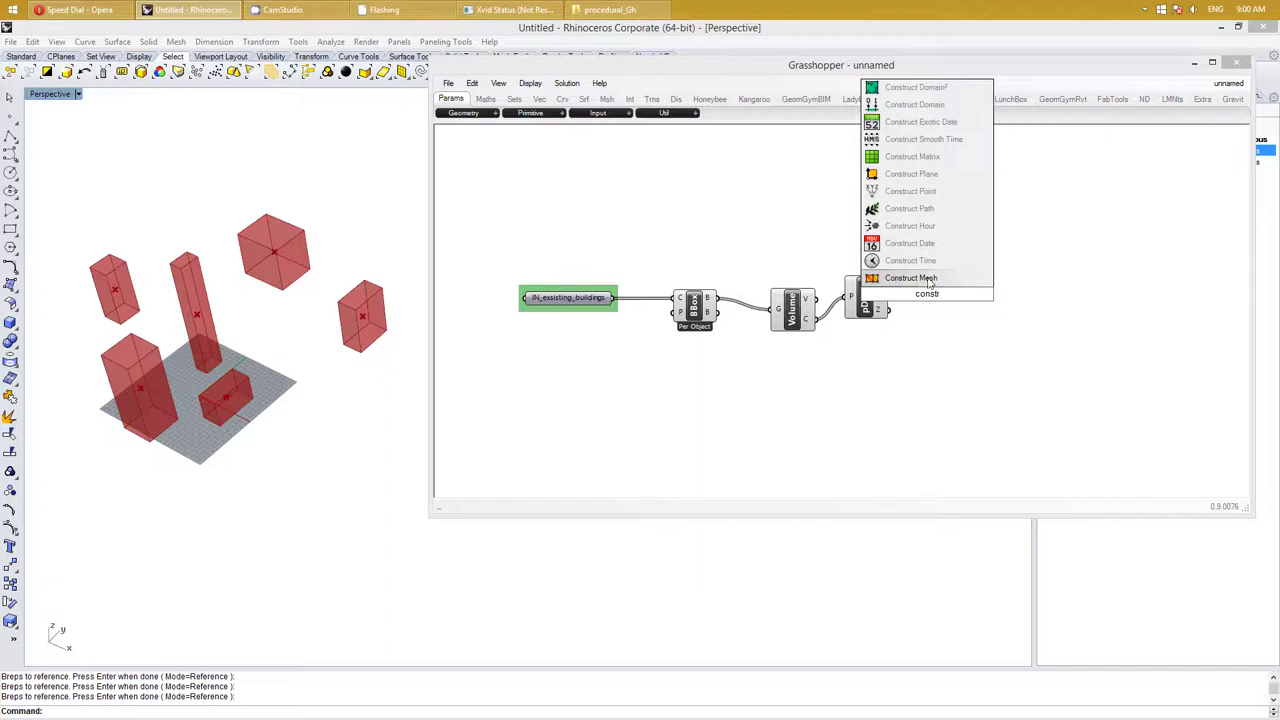
{"action": "left_click", "coordinate": [902, 191]}
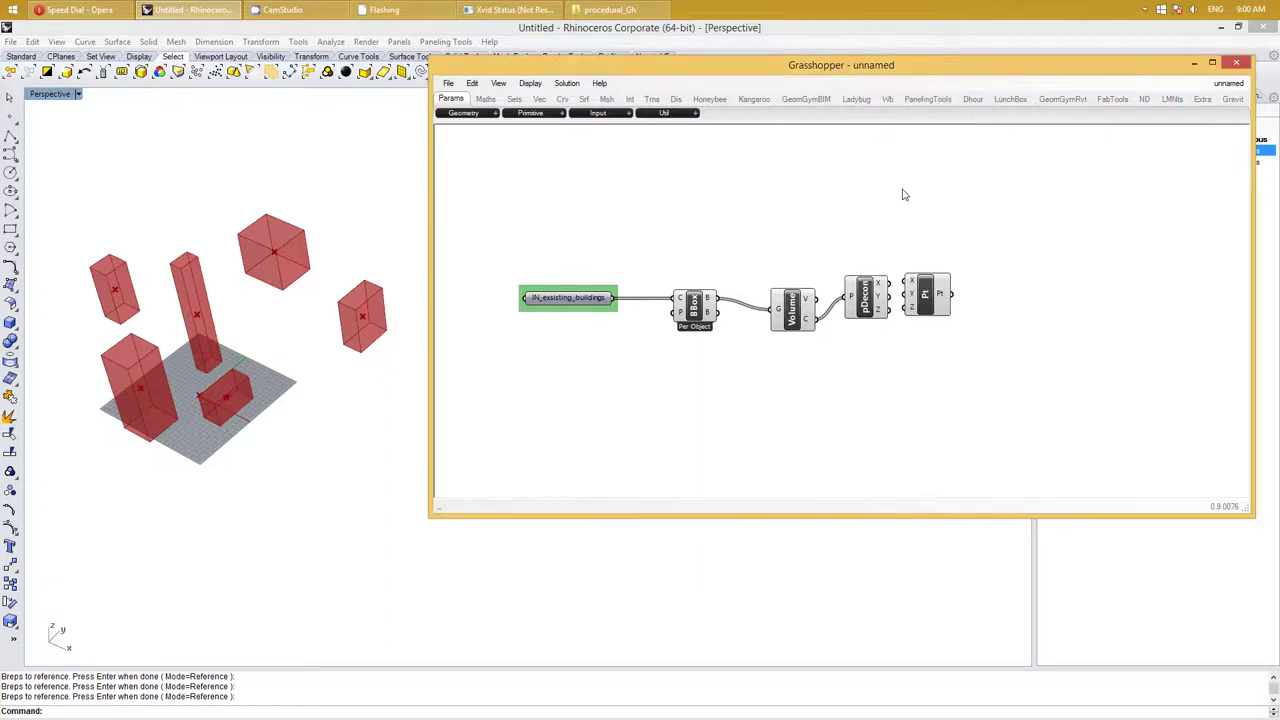
{"action": "left_click", "coordinate": [926, 303]}
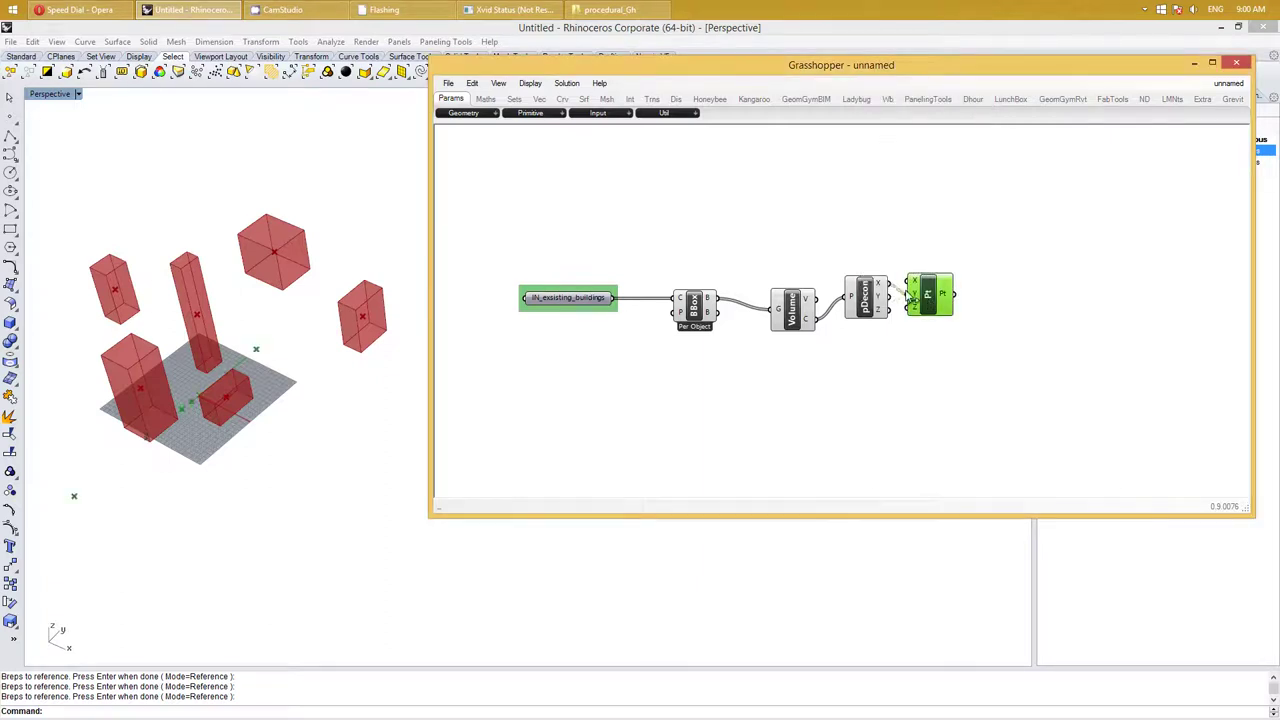
{"action": "mouse_move", "coordinate": [896, 287]}
{"action": "left_mouse_down"}
{"action": "mouse_move", "coordinate": [908, 281]}
{"action": "mouse_move", "coordinate": [908, 307]}
{"action": "mouse_move", "coordinate": [931, 309]}
{"action": "left_mouse_up"}
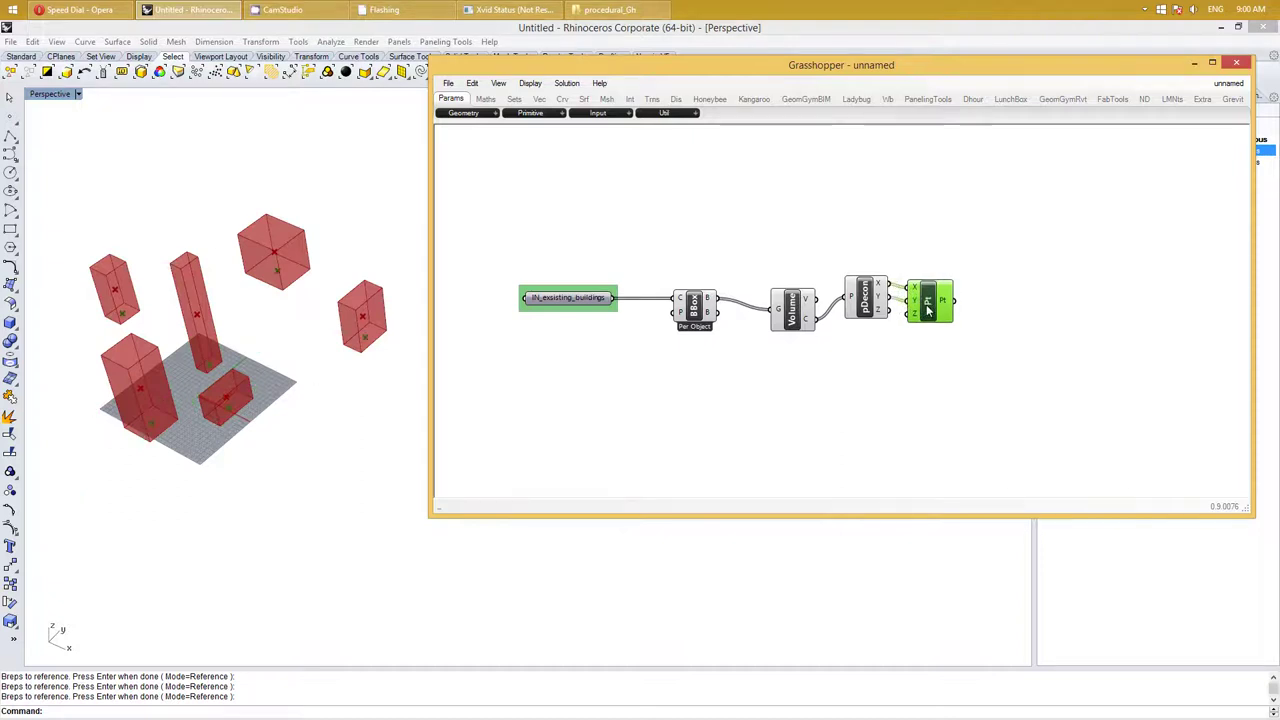
{"action": "left_click_drag", "start_coordinate": [954, 374], "coordinate": [815, 257]}
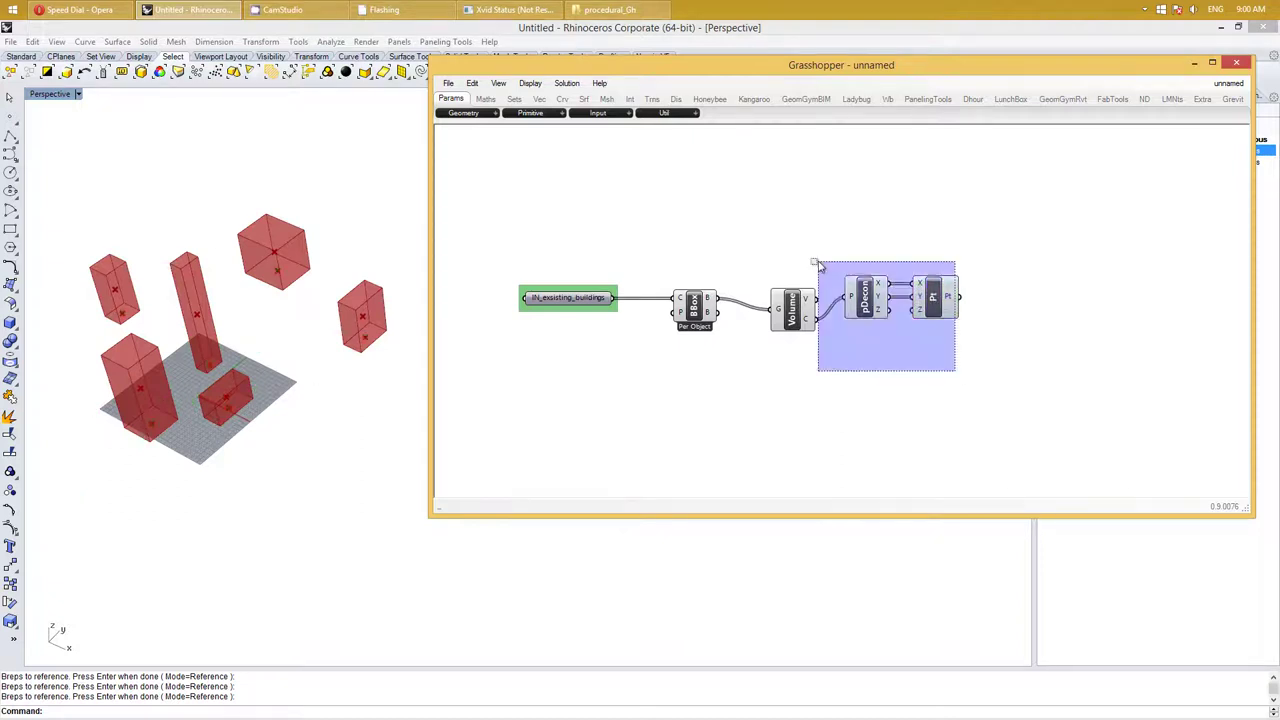
{"action": "left_click_drag", "start_coordinate": [865, 308], "coordinate": [859, 331]}
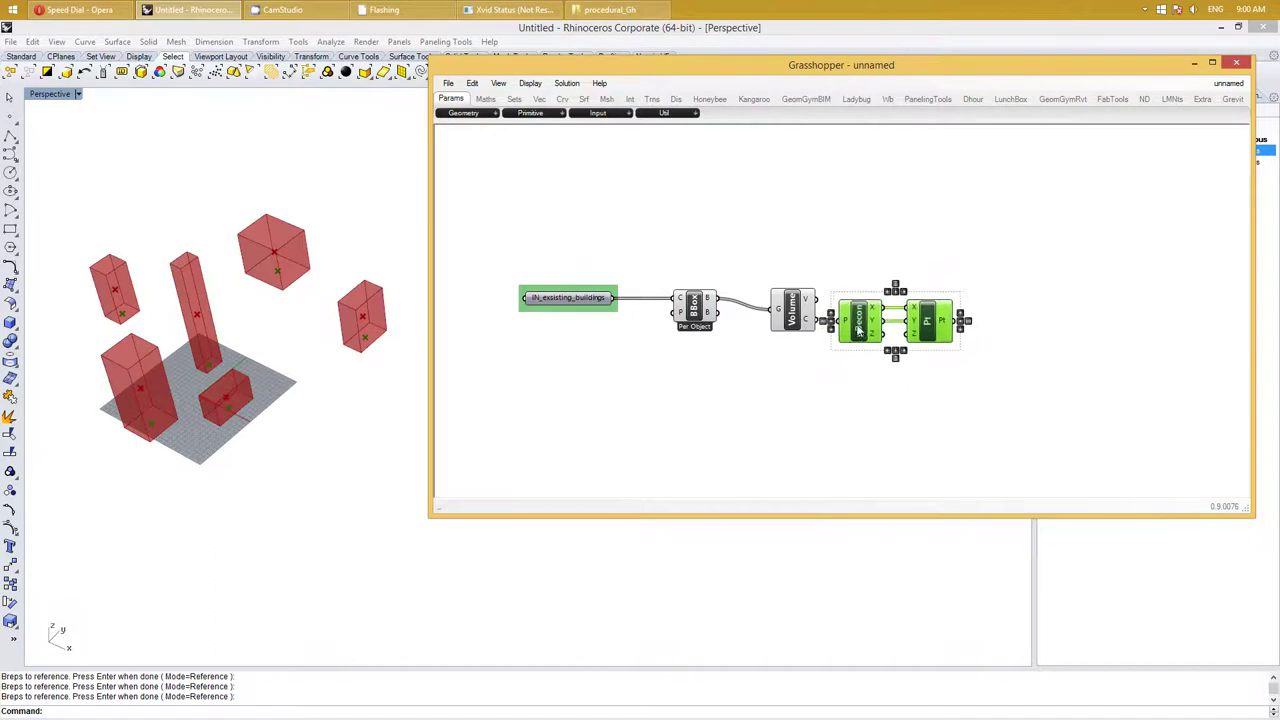
{"action": "left_click", "coordinate": [883, 401]}
{"action": "mouse_move", "coordinate": [792, 384]}
{"action": "right_mouse_down"}
{"action": "mouse_move", "coordinate": [828, 382]}
{"action": "mouse_move", "coordinate": [754, 371]}
{"action": "mouse_move", "coordinate": [746, 348]}
{"action": "right_mouse_up"}
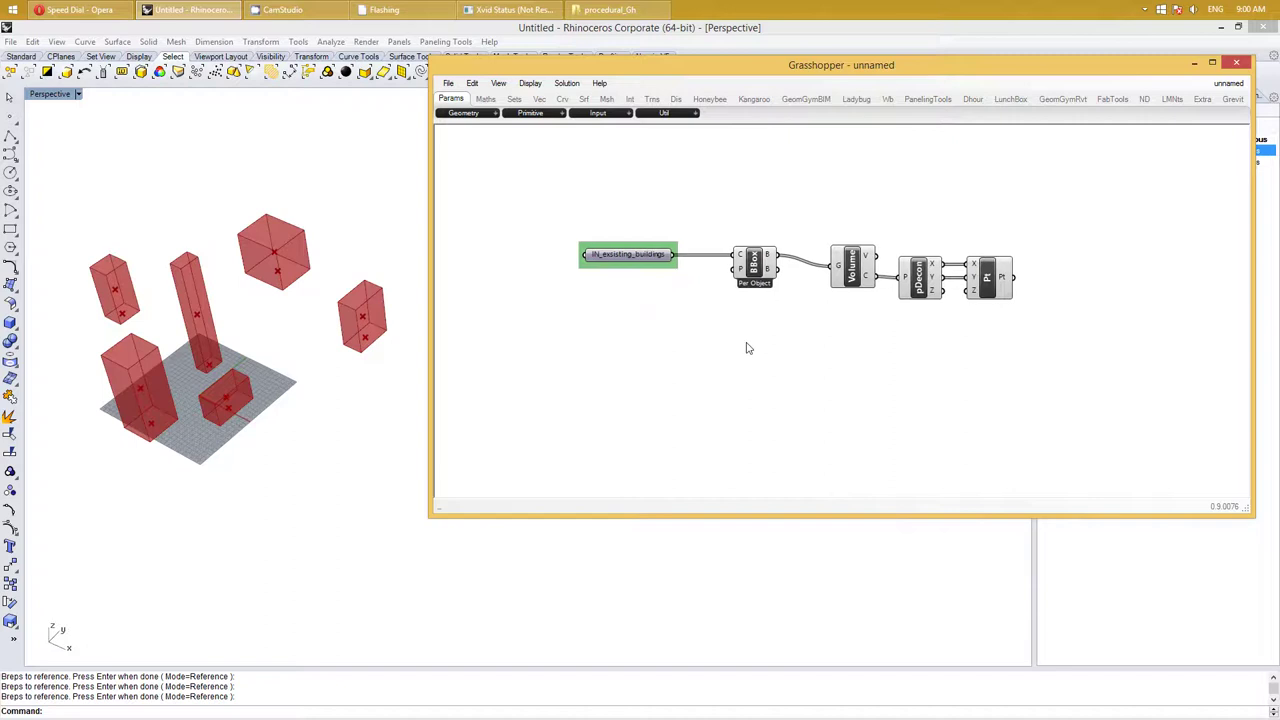
Add a Deconstruct Brep component fed by the existing buildings
{"action": "double_click", "coordinate": [746, 348]}
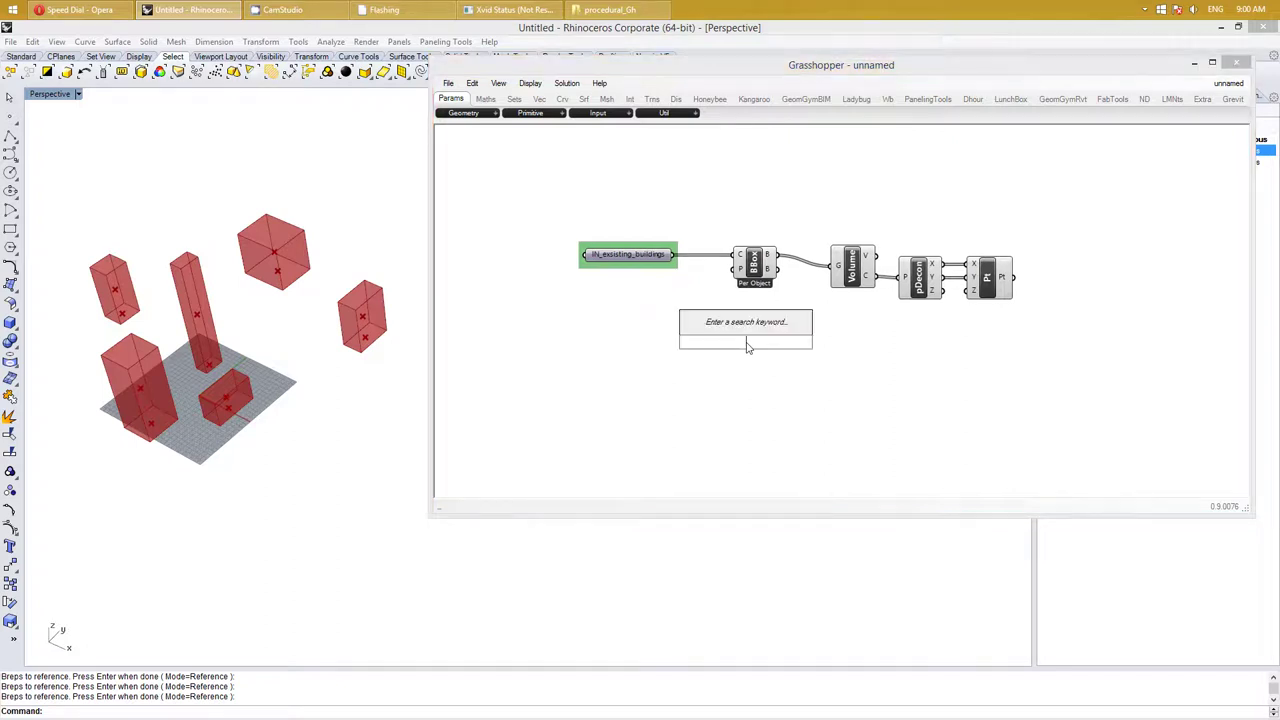
{"action": "type", "text": "deco"}
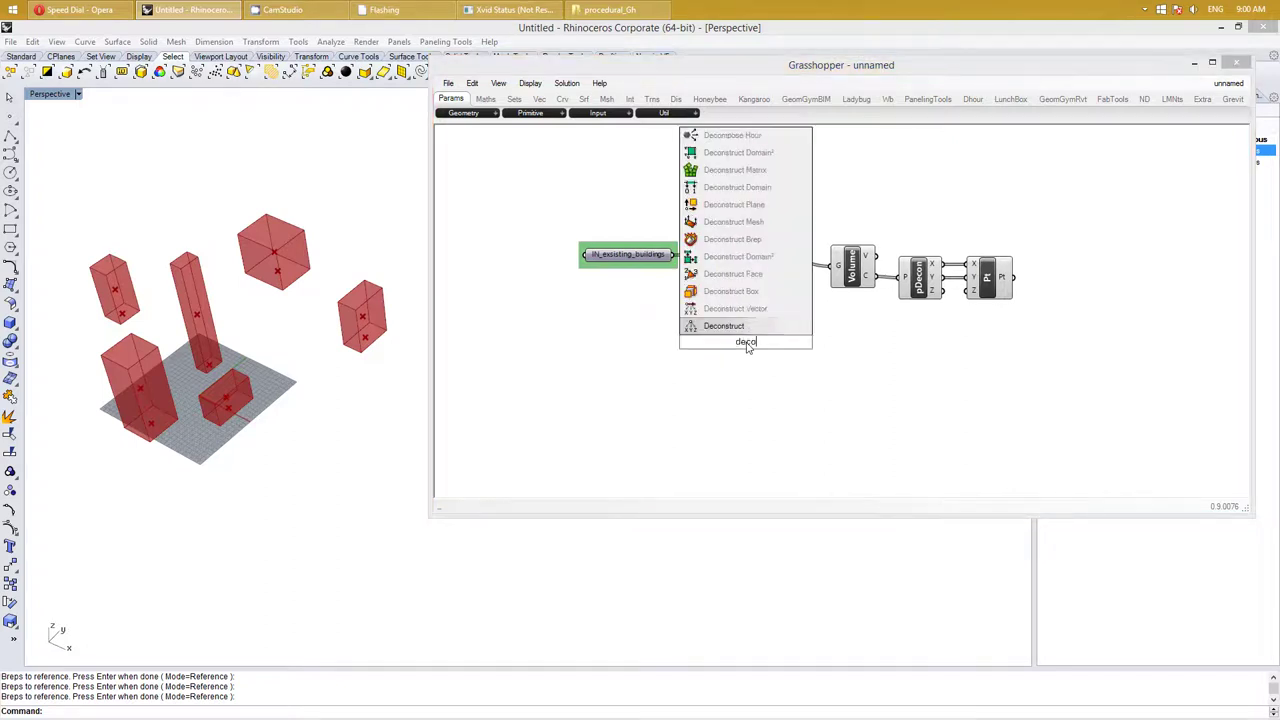
{"action": "type", "text": "nst"}
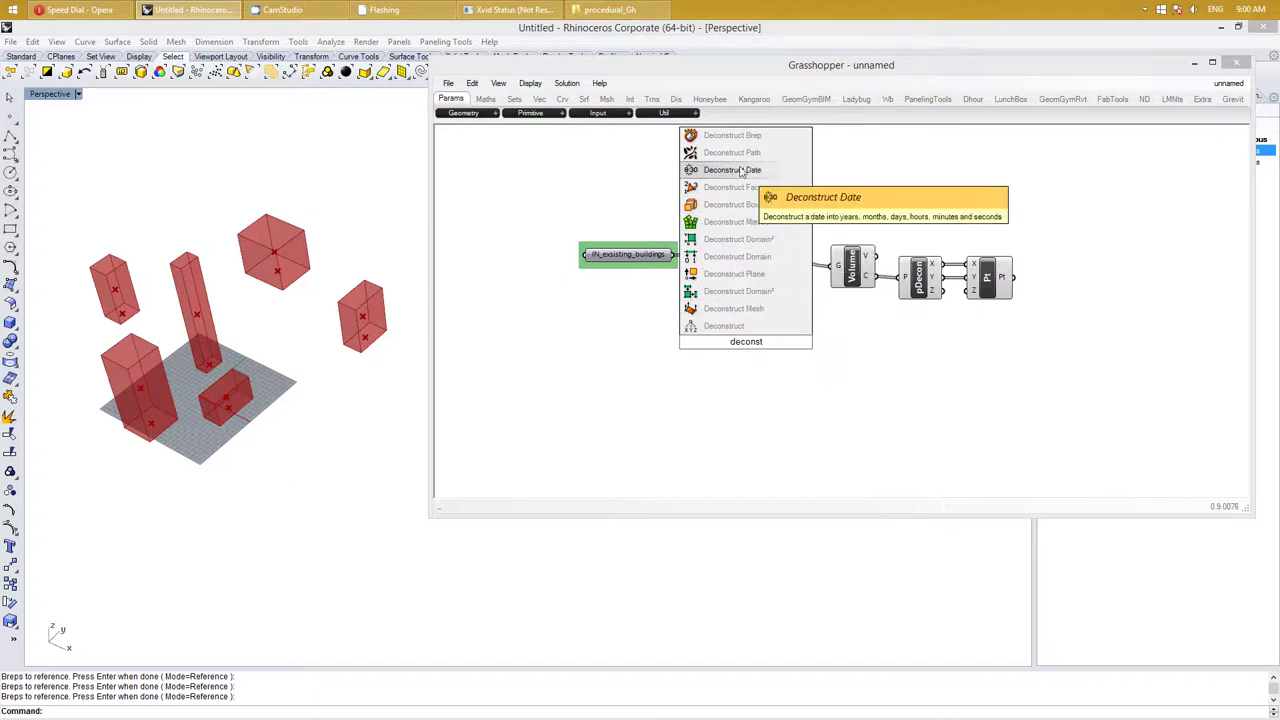
{"action": "left_click", "coordinate": [746, 137]}
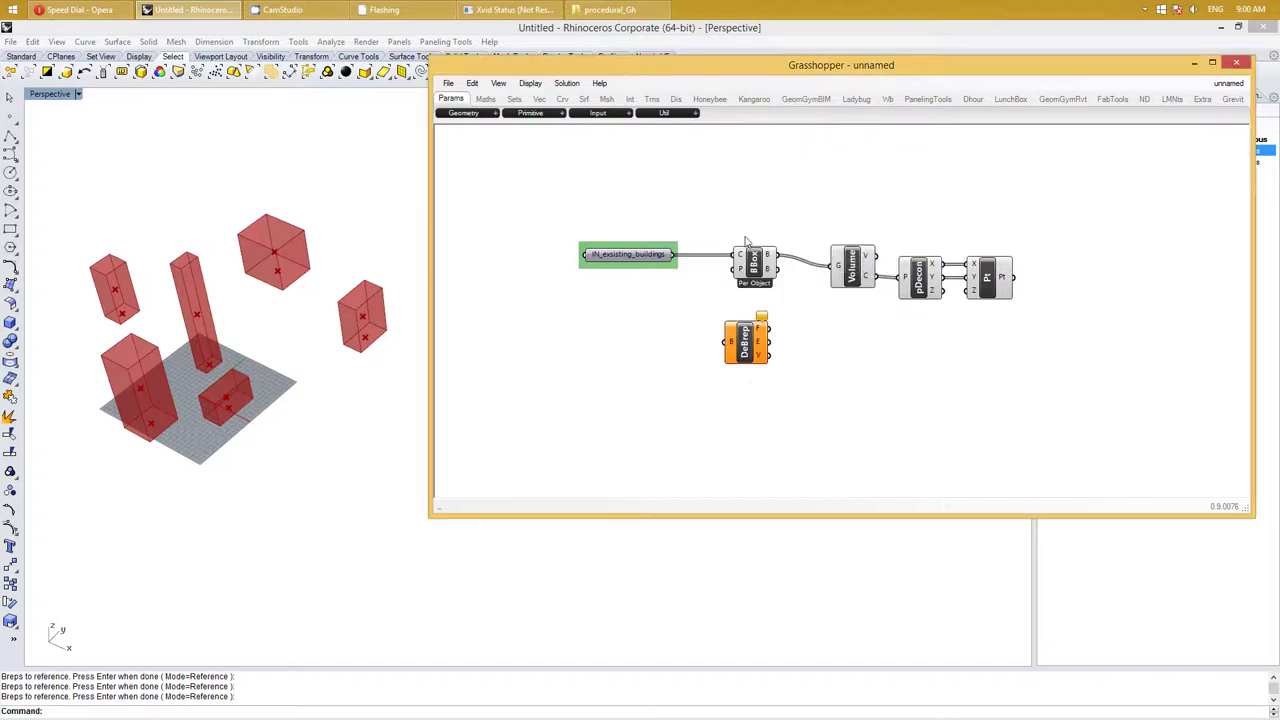
{"action": "left_click_drag", "start_coordinate": [752, 340], "coordinate": [757, 353]}
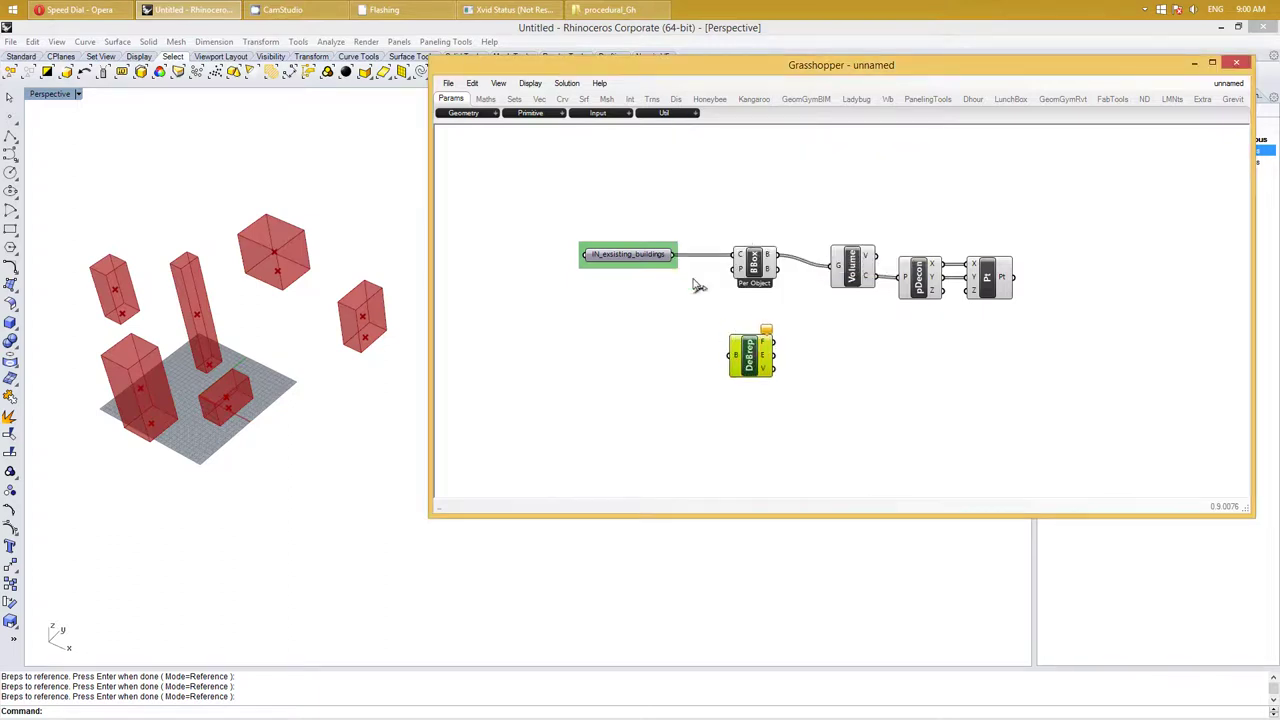
{"action": "left_click_drag", "start_coordinate": [676, 255], "coordinate": [729, 355]}
{"action": "left_click", "coordinate": [843, 378]}
Add a List Item with index 4 and feed it the DeBrep faces
{"action": "double_click", "coordinate": [838, 372]}
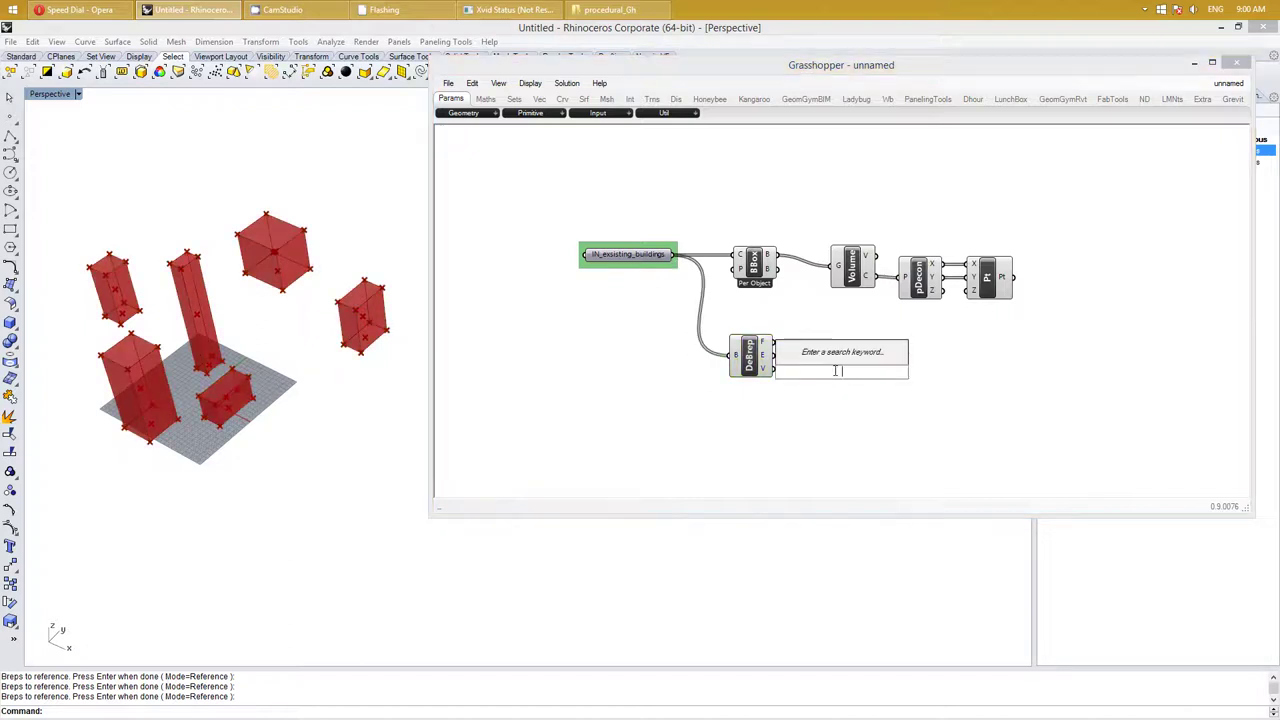
{"action": "type", "text": "list"}
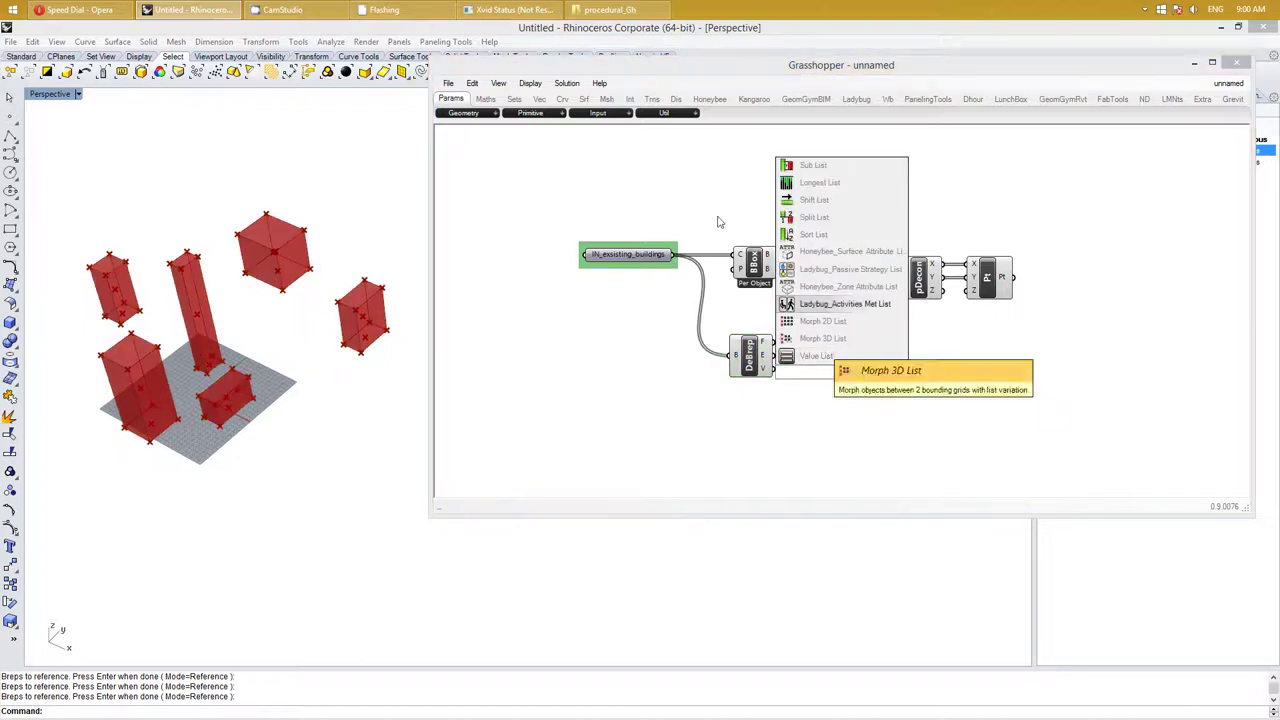
{"action": "type", "text": " i"}
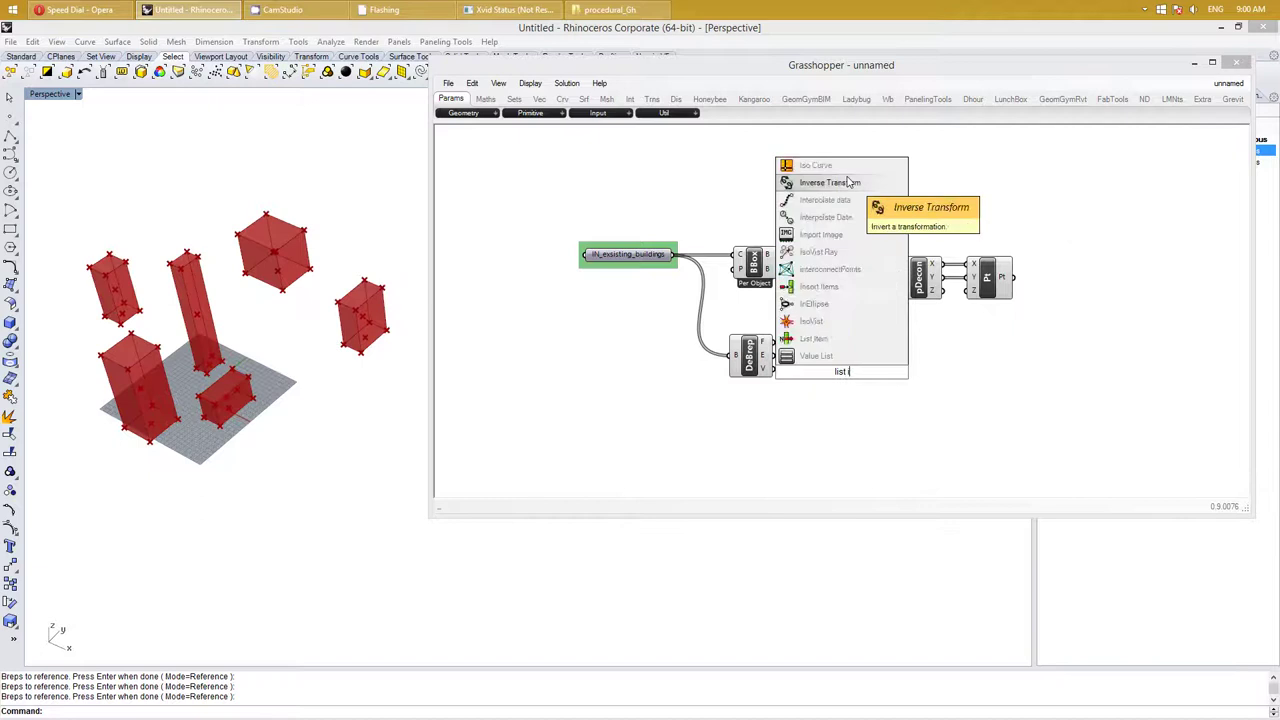
{"action": "type", "text": "tem"}
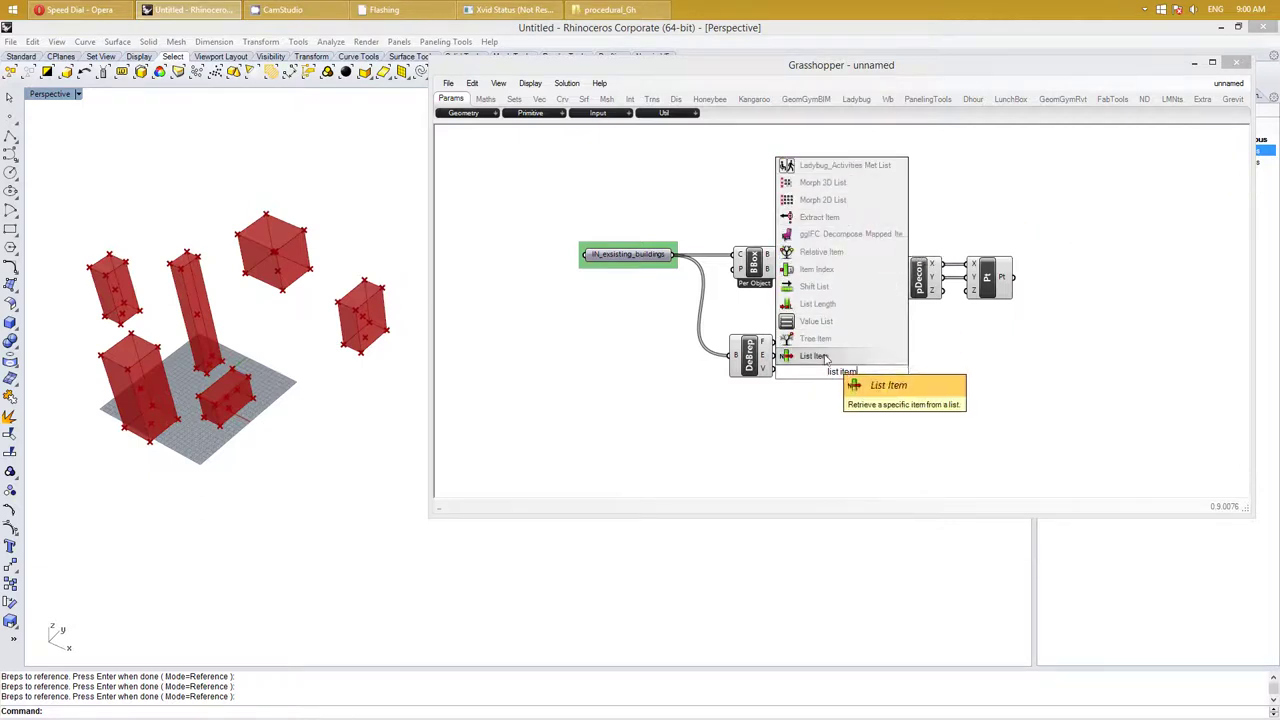
{"action": "left_click", "coordinate": [829, 354]}
{"action": "left_click_drag", "start_coordinate": [845, 376], "coordinate": [853, 376]}
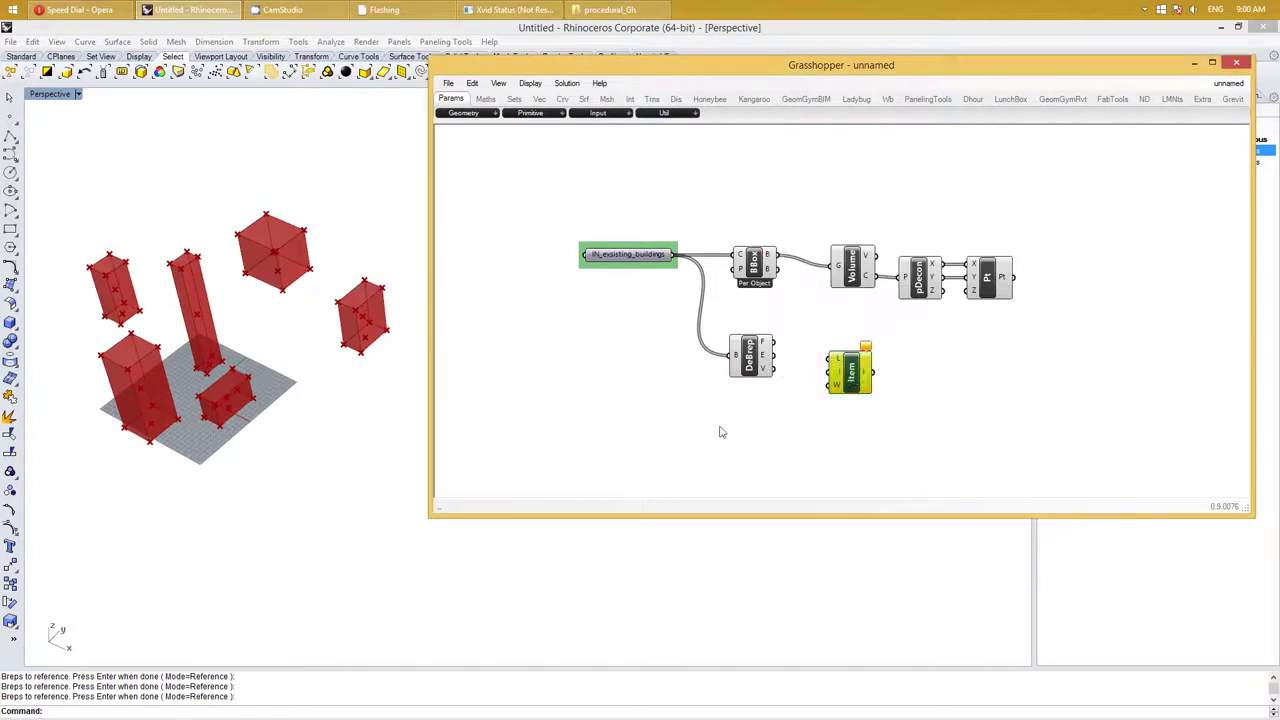
{"action": "right_click", "coordinate": [838, 375]}
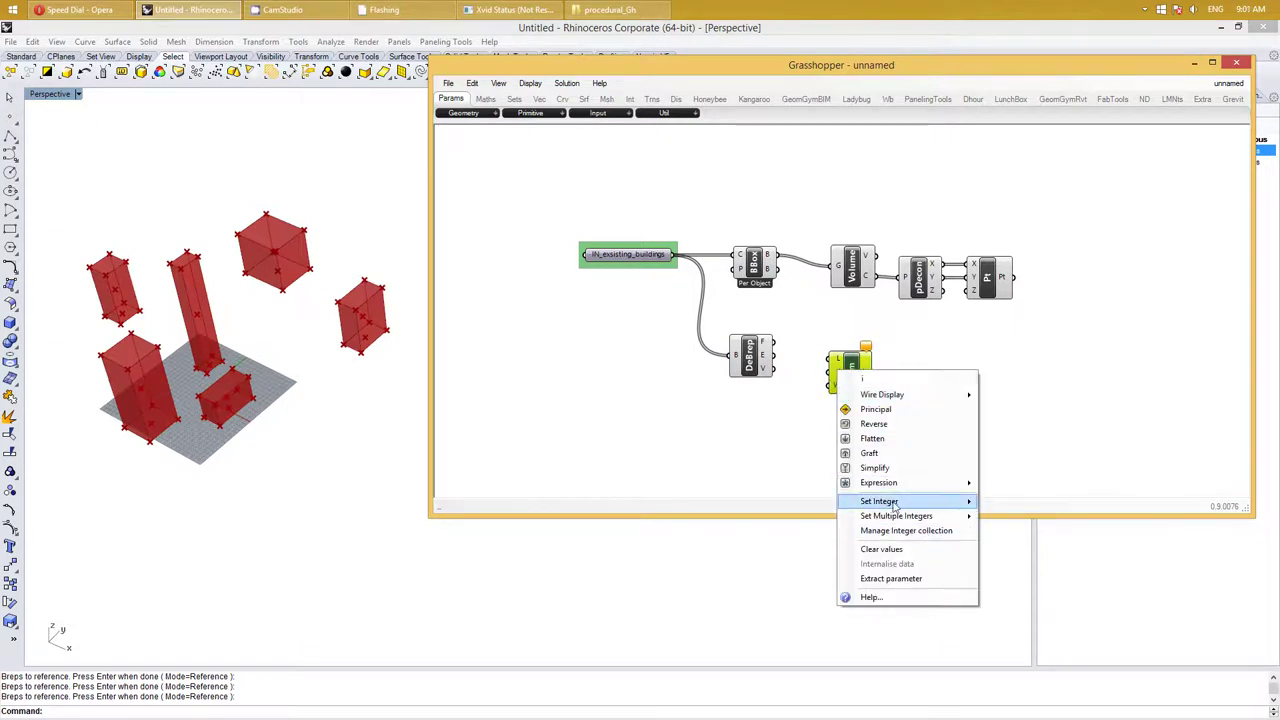
{"action": "mouse_move", "coordinate": [880, 501]}
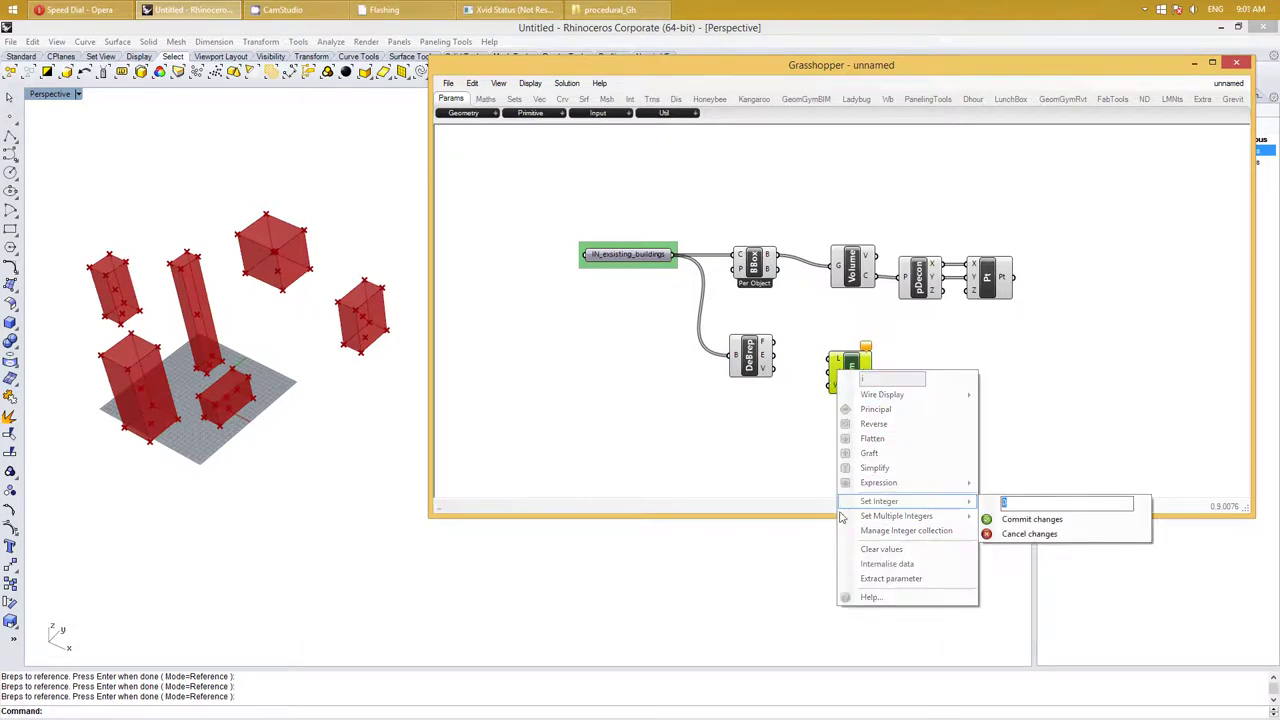
{"action": "key", "text": "Return"}
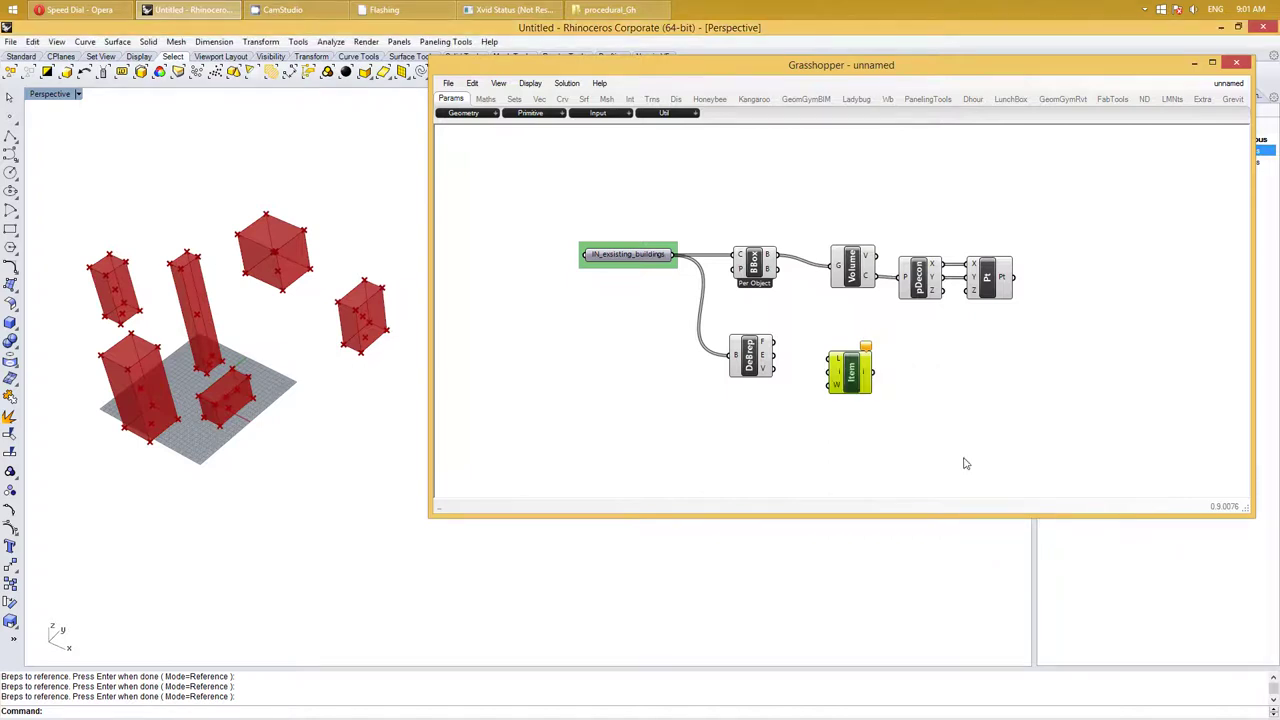
{"action": "right_click", "coordinate": [837, 379]}
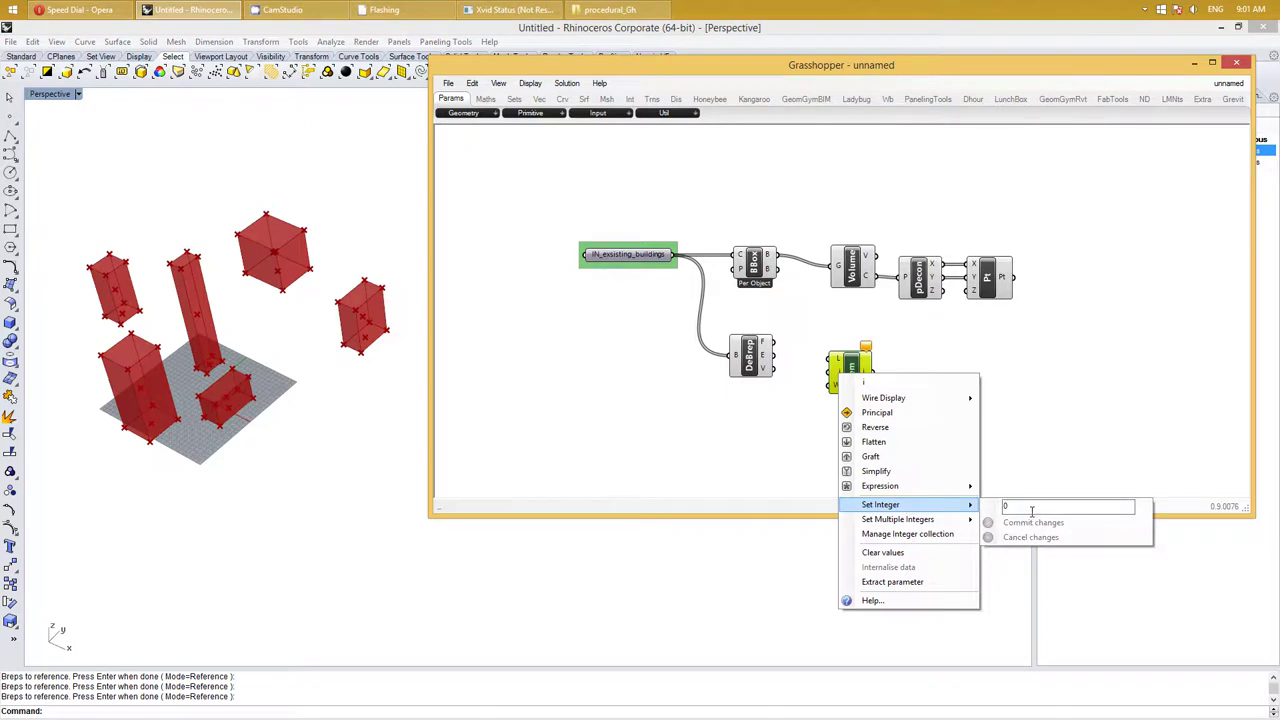
{"action": "mouse_move", "coordinate": [881, 504]}
{"action": "type", "text": "4"}
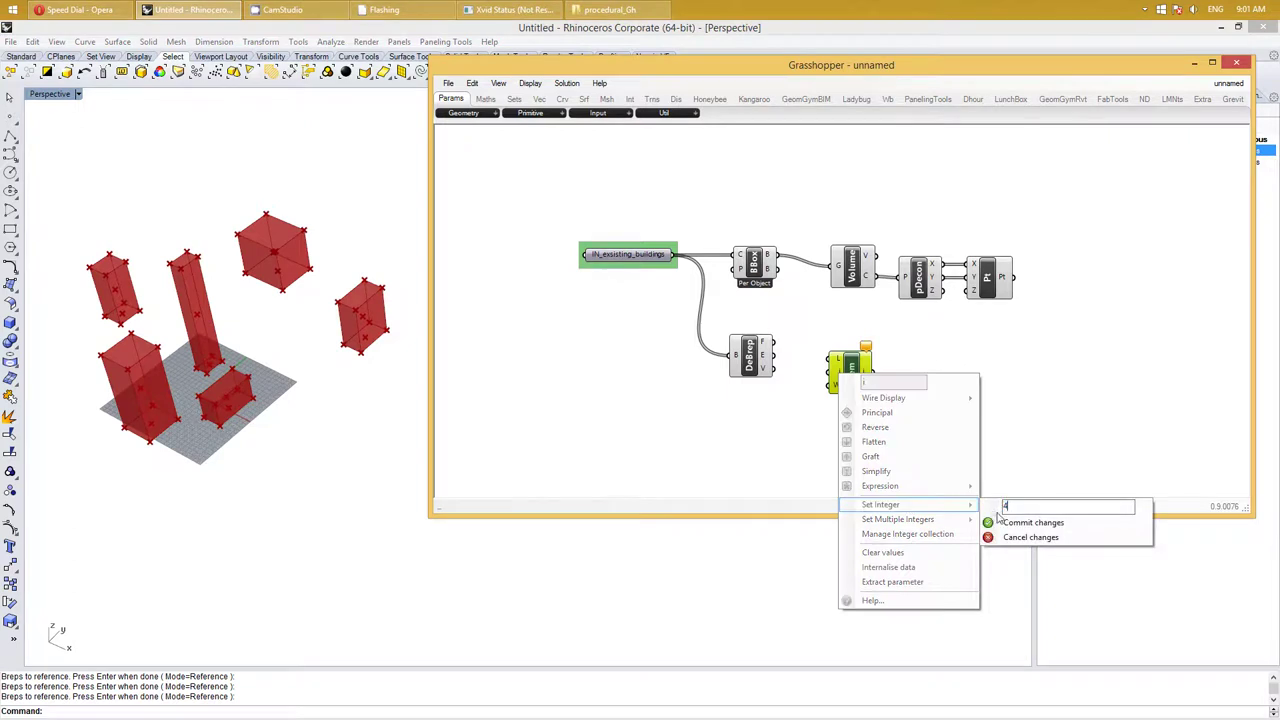
{"action": "left_click", "coordinate": [992, 523]}
{"action": "left_click", "coordinate": [805, 449]}
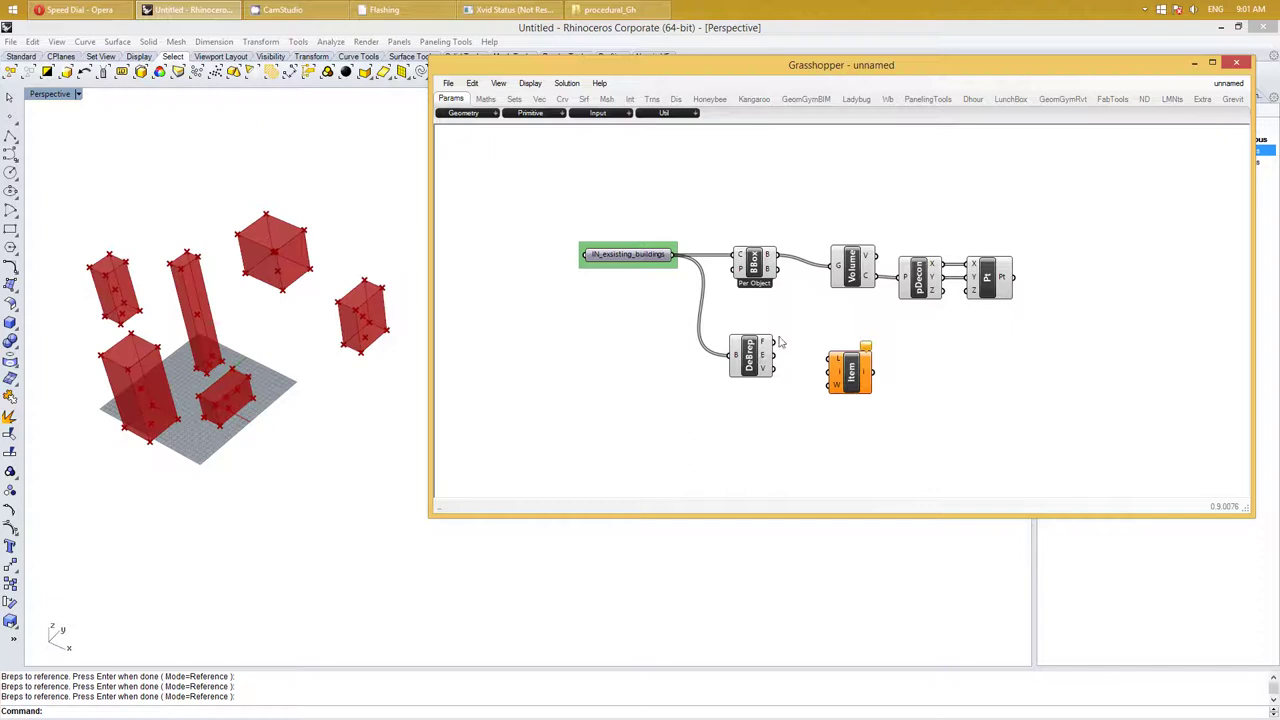
{"action": "left_click_drag", "start_coordinate": [778, 352], "coordinate": [830, 358]}
Turn off preview for Deconstruct Brep and the BBox–Volume–Deconstruct–Point row
{"action": "right_click", "coordinate": [752, 350]}
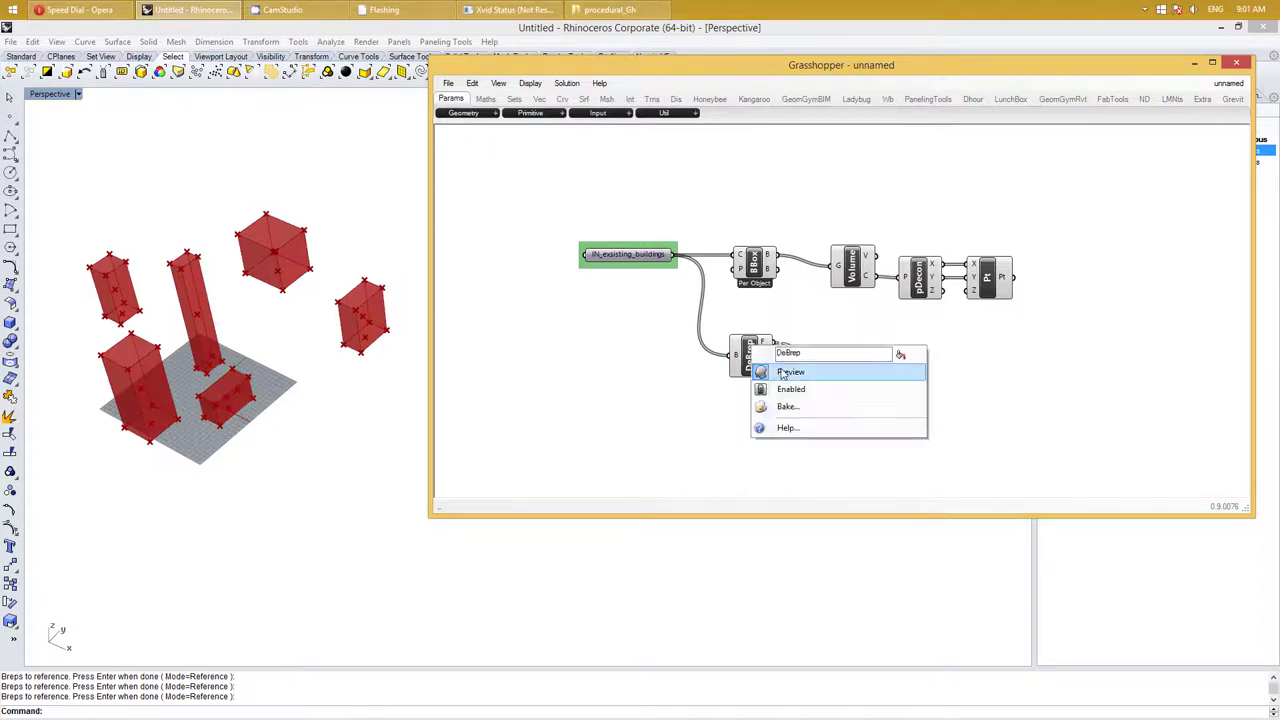
{"action": "left_click", "coordinate": [830, 368]}
{"action": "left_click_drag", "start_coordinate": [1037, 326], "coordinate": [728, 236]}
{"action": "right_click", "coordinate": [822, 296]}
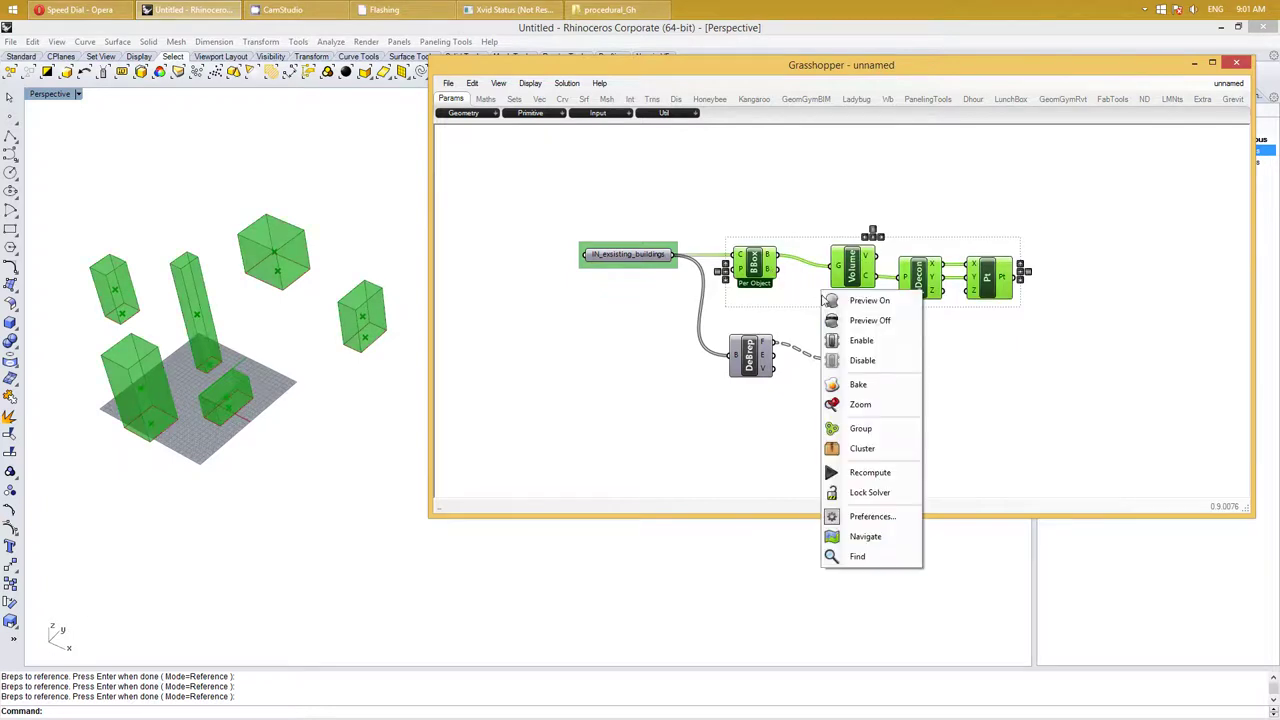
{"action": "left_click", "coordinate": [876, 332]}
{"action": "right_click_drag", "start_coordinate": [1076, 382], "coordinate": [1074, 354]}
{"action": "right_click", "coordinate": [1074, 354]}
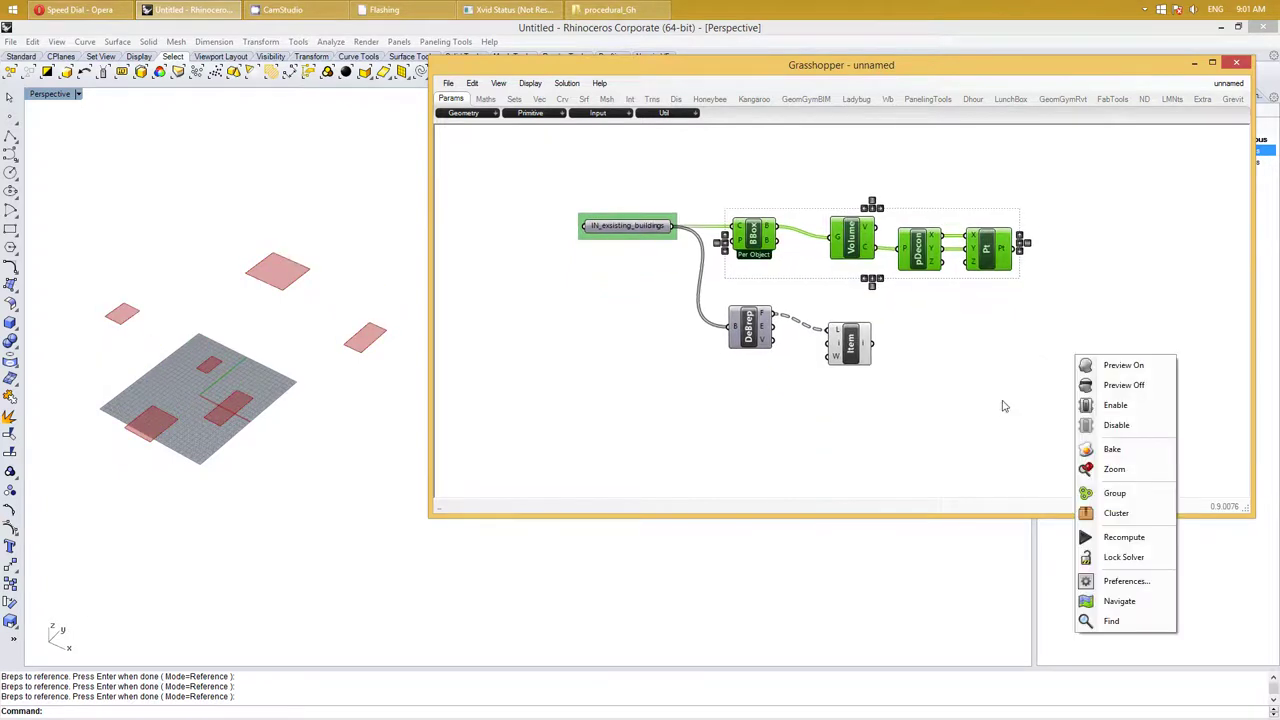
{"action": "left_click", "coordinate": [1019, 426]}
{"action": "right_click_drag", "start_coordinate": [879, 402], "coordinate": [860, 432]}
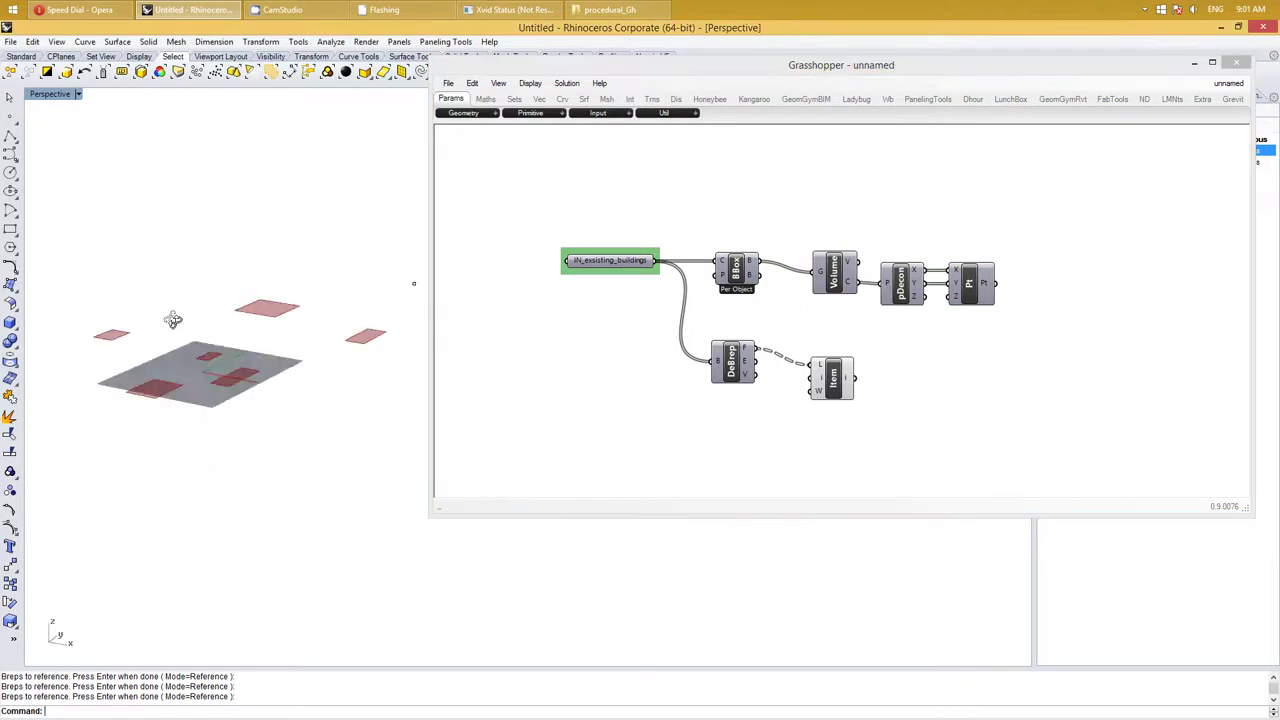
{"action": "right_click_drag", "start_coordinate": [171, 314], "coordinate": [163, 346]}
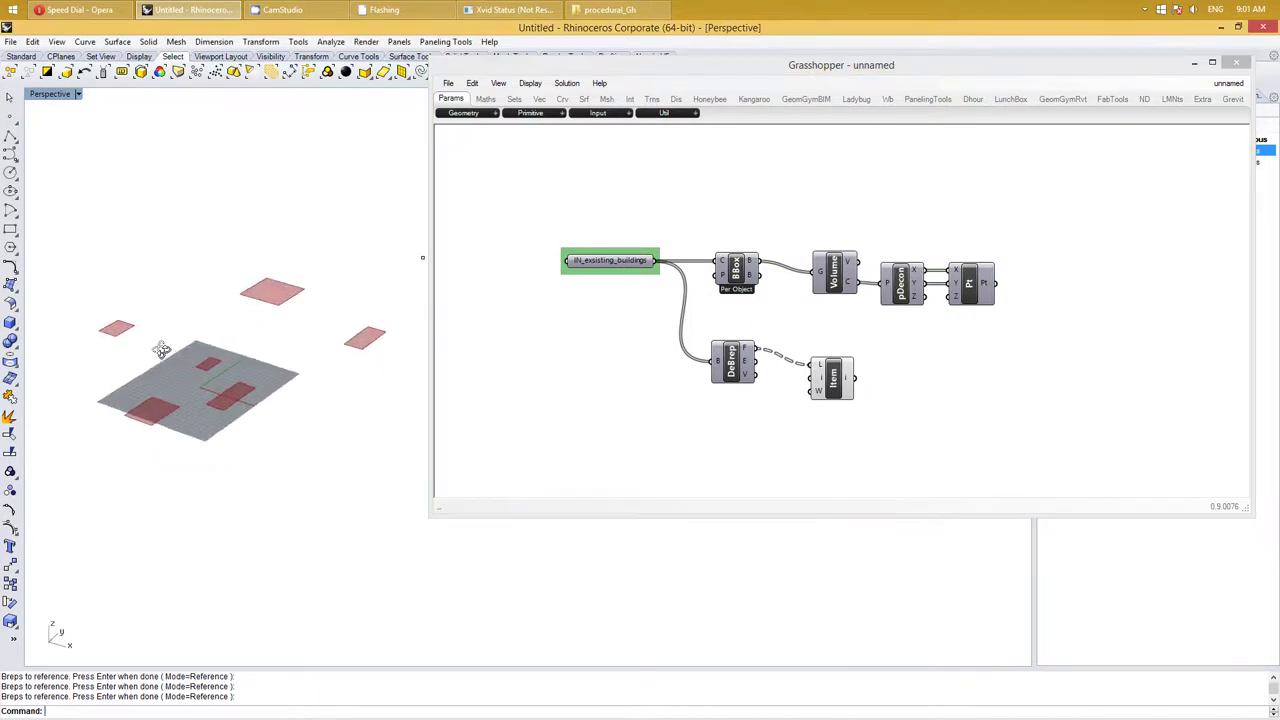
{"action": "right_click_drag", "start_coordinate": [781, 321], "coordinate": [874, 408]}
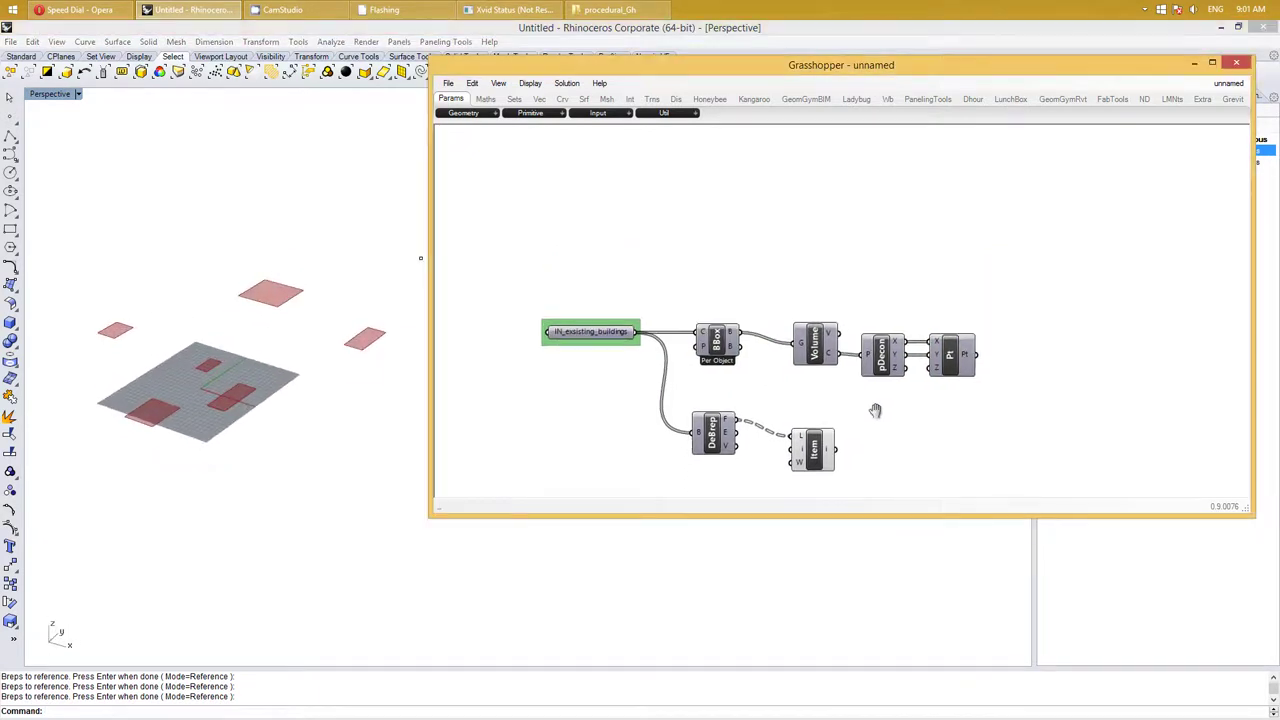
Add a Dash Pattern component to the canvas
{"action": "double_click", "coordinate": [716, 244]}
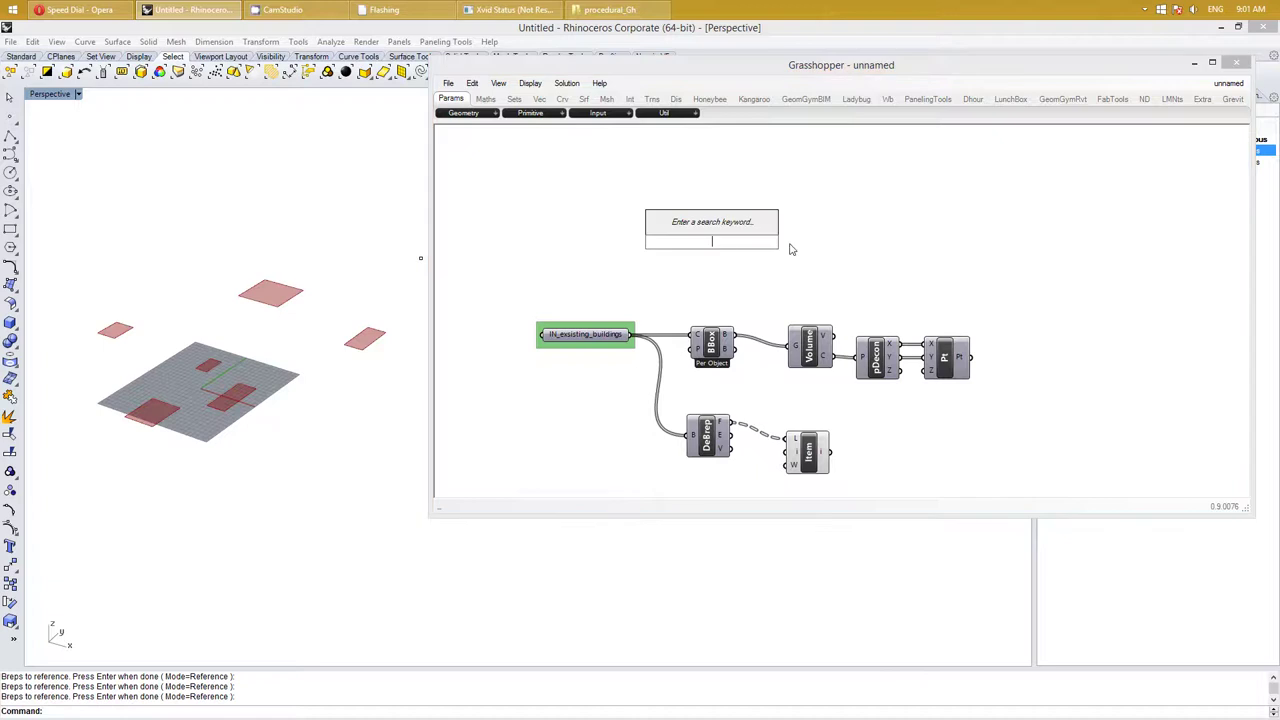
{"action": "type", "text": "dash"}
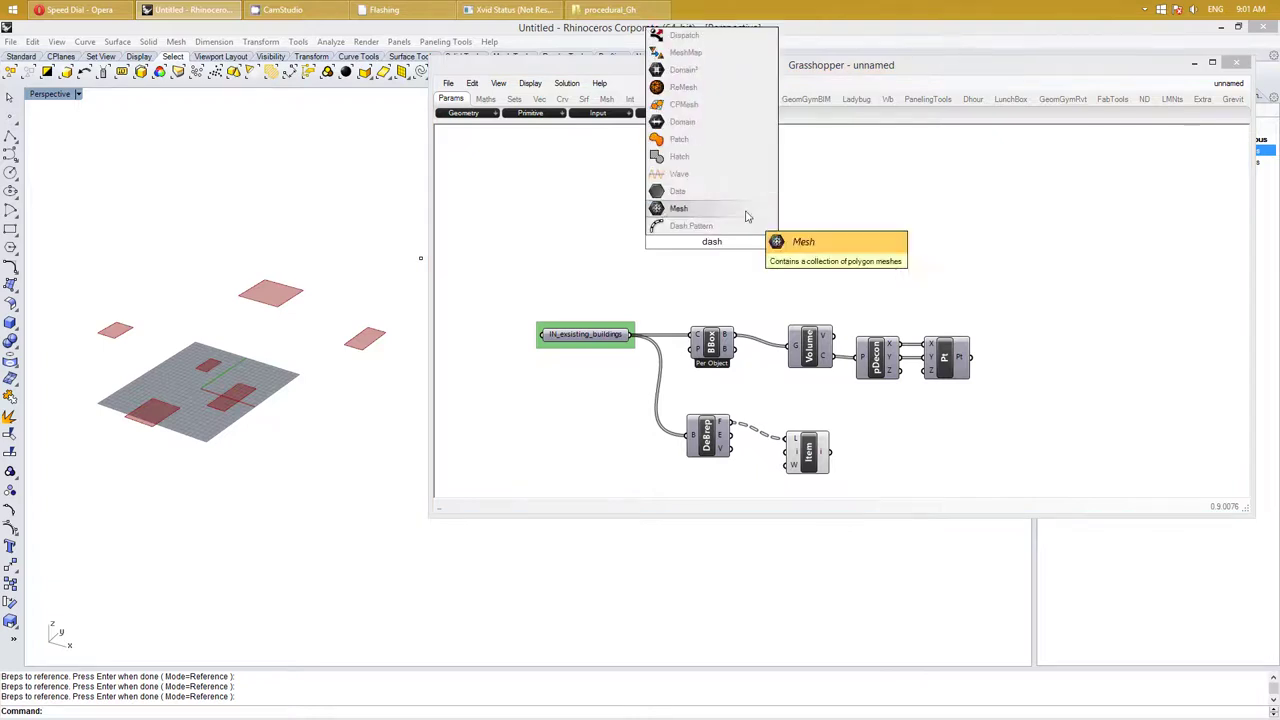
{"action": "left_click", "coordinate": [712, 226]}
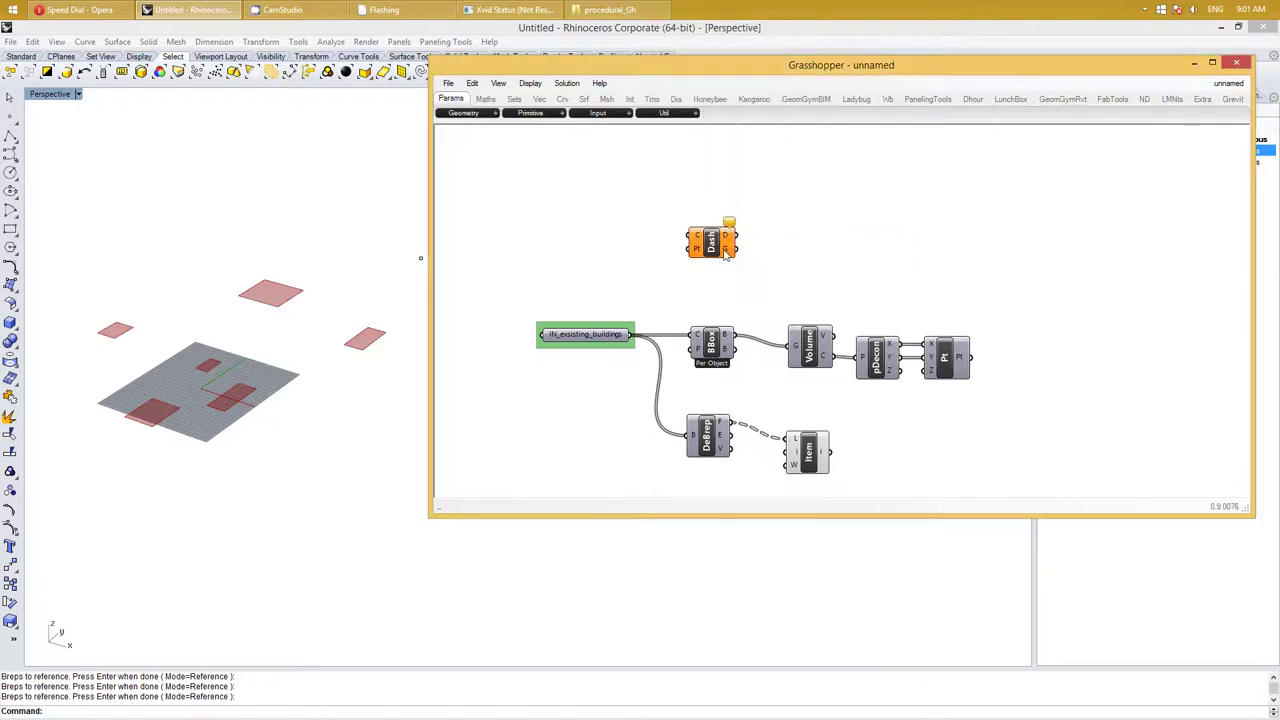
Add a Box & Text number slider set to 1.0 with a 0.1–5.0 domain
{"action": "double_click", "coordinate": [590, 228]}
{"action": "type", "text": "0.1<5"}
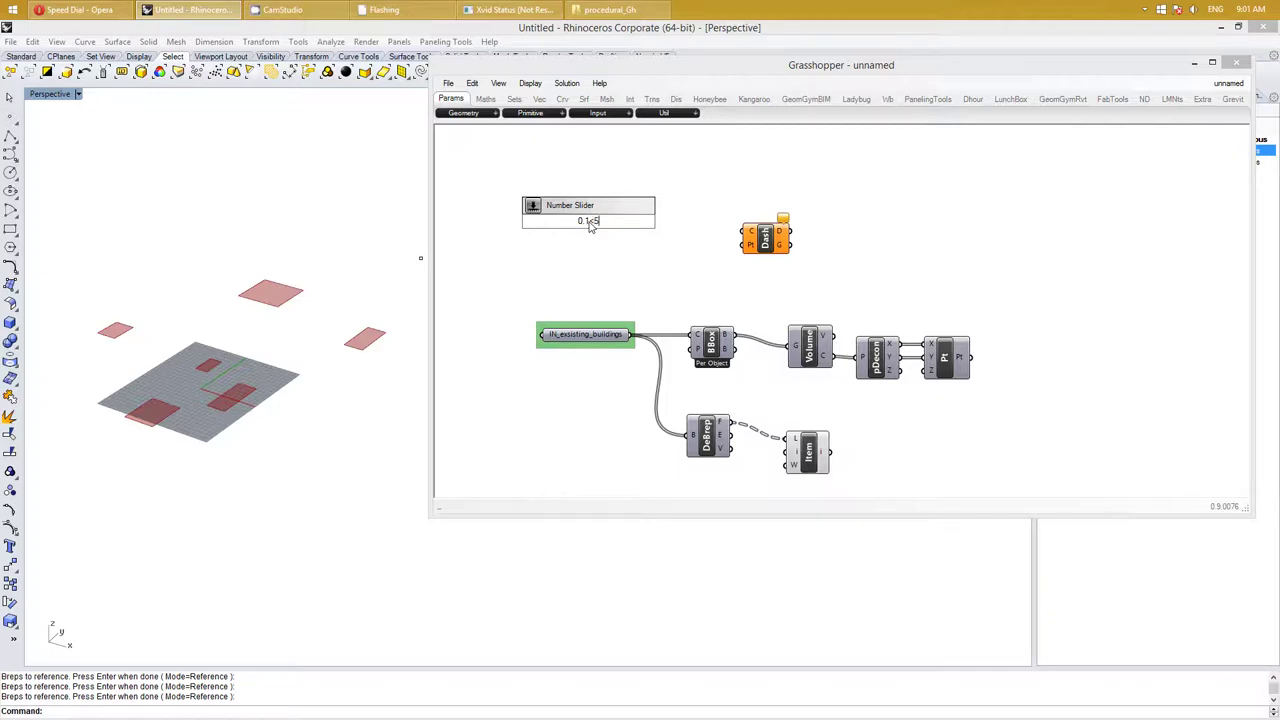
{"action": "key", "text": "Return"}
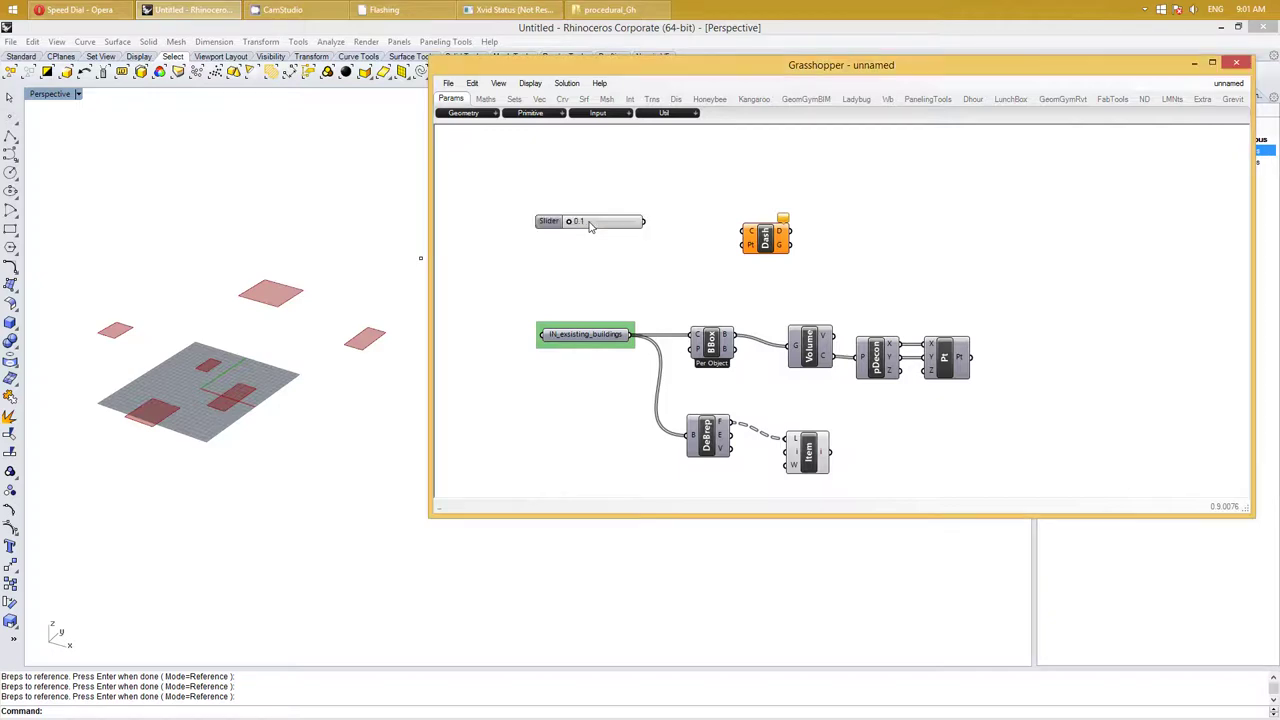
{"action": "left_click", "coordinate": [545, 222]}
{"action": "double_click", "coordinate": [545, 222]}
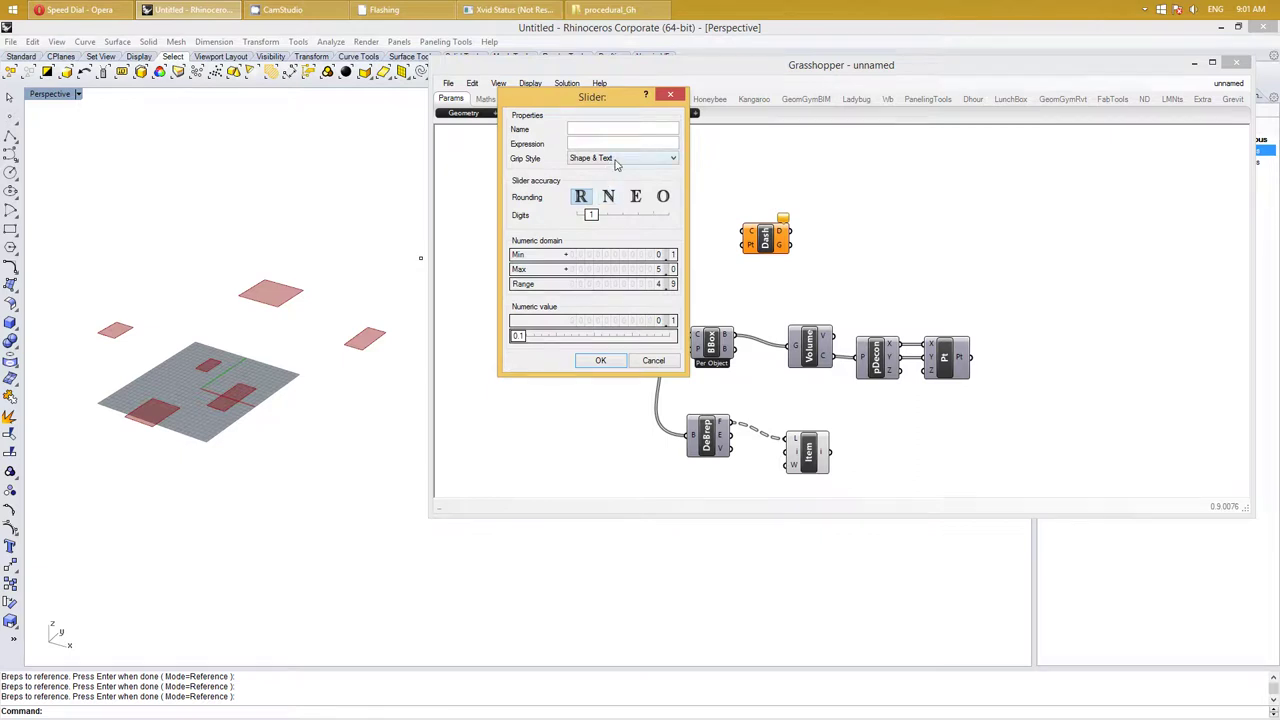
{"action": "left_click", "coordinate": [610, 160]}
{"action": "left_click", "coordinate": [602, 190]}
{"action": "left_click_drag", "start_coordinate": [527, 342], "coordinate": [550, 343]}
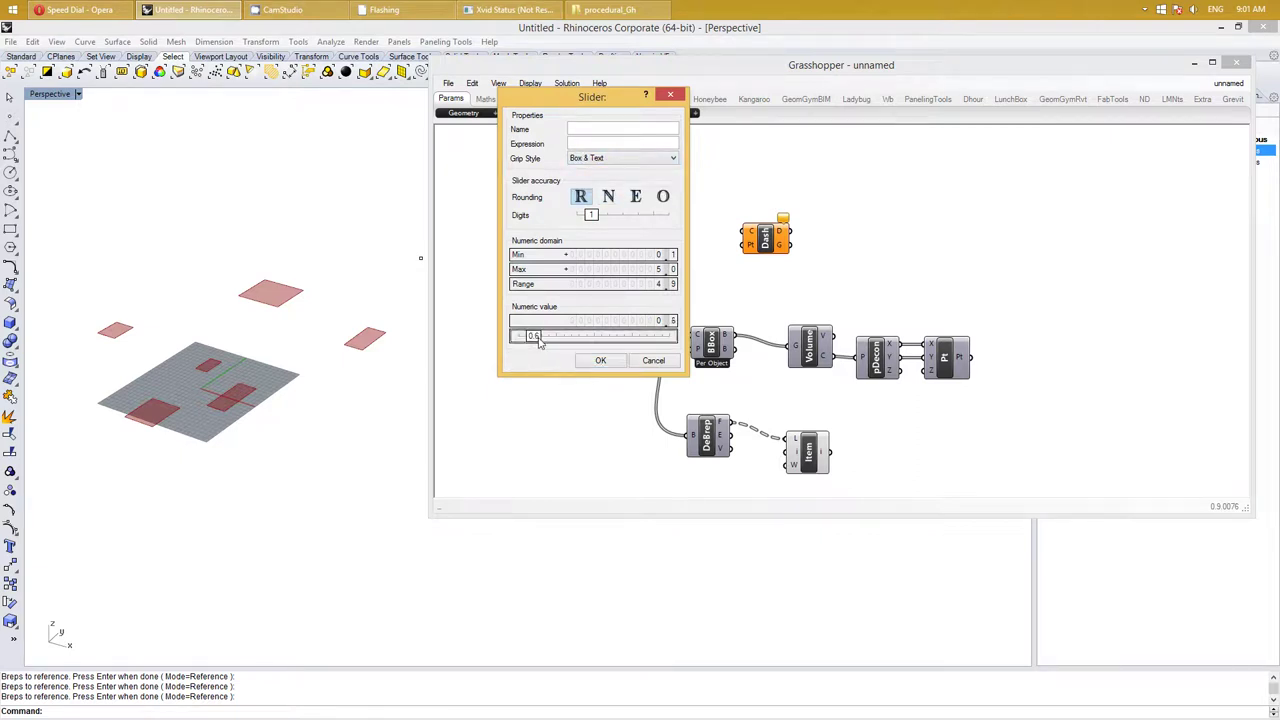
{"action": "left_click", "coordinate": [597, 361]}
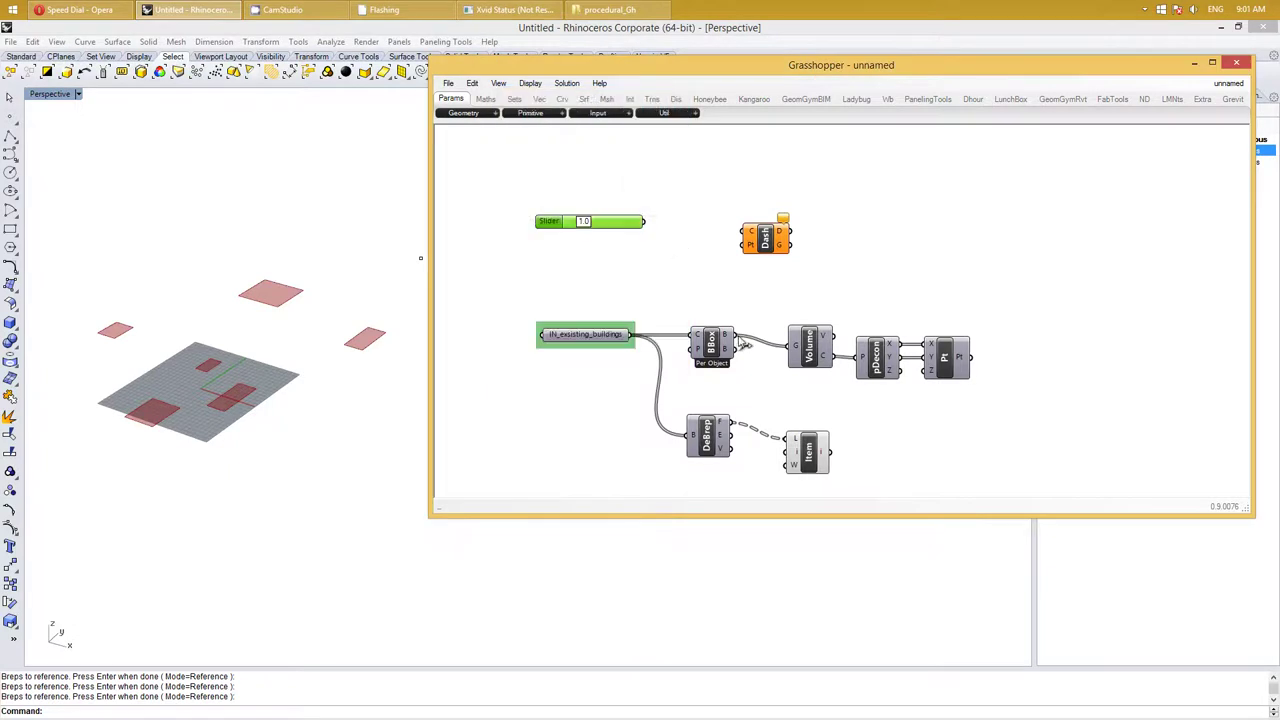
{"action": "mouse_move", "coordinate": [735, 346]}
{"action": "left_mouse_down"}
{"action": "mouse_move", "coordinate": [748, 236]}
{"action": "mouse_move", "coordinate": [734, 260]}
{"action": "mouse_move", "coordinate": [825, 222]}
{"action": "left_mouse_up"}
Add a second Deconstruct Brep under Dash with preview off, fed by the BBox outputs
{"action": "double_click", "coordinate": [742, 253]}
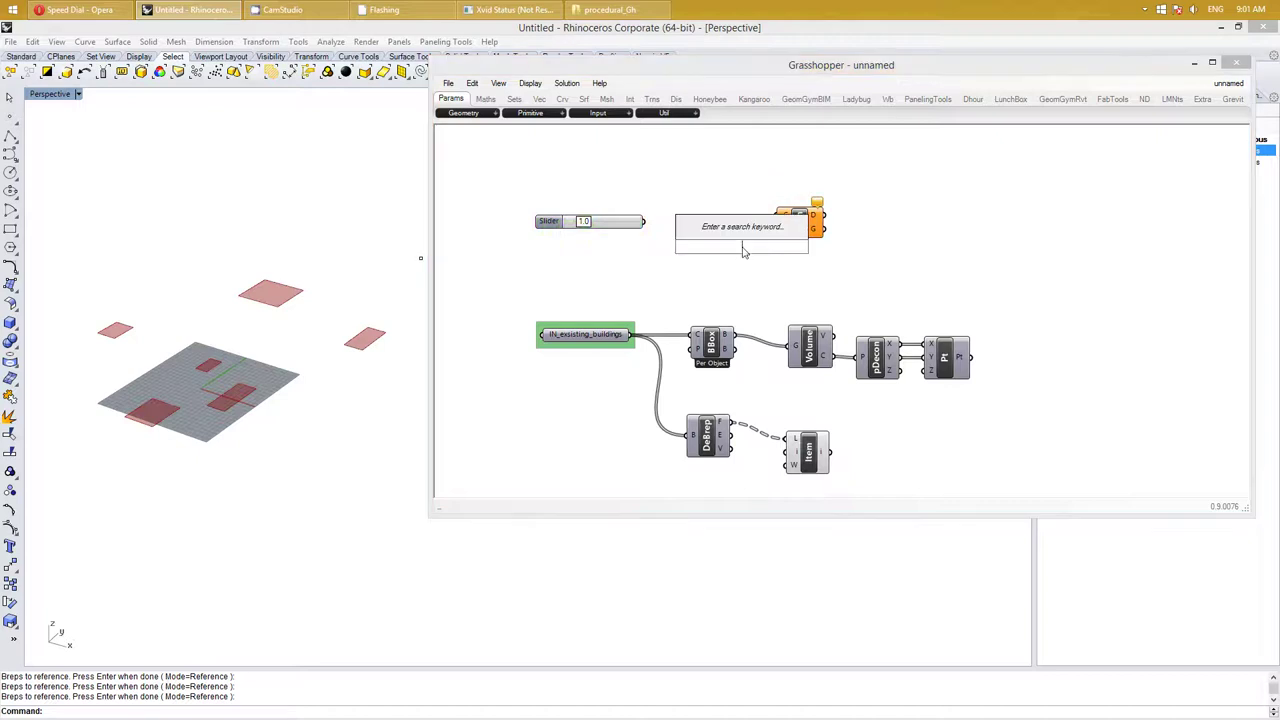
{"action": "type", "text": "dec"}
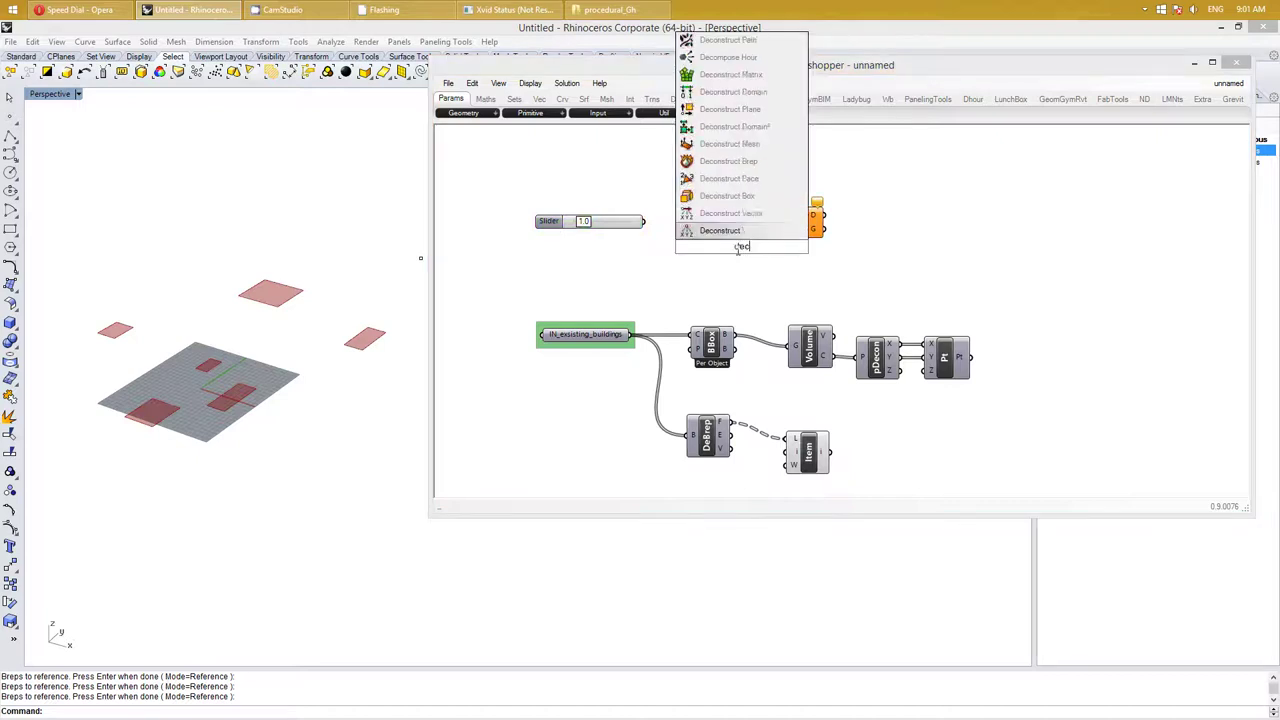
{"action": "type", "text": "onstr"}
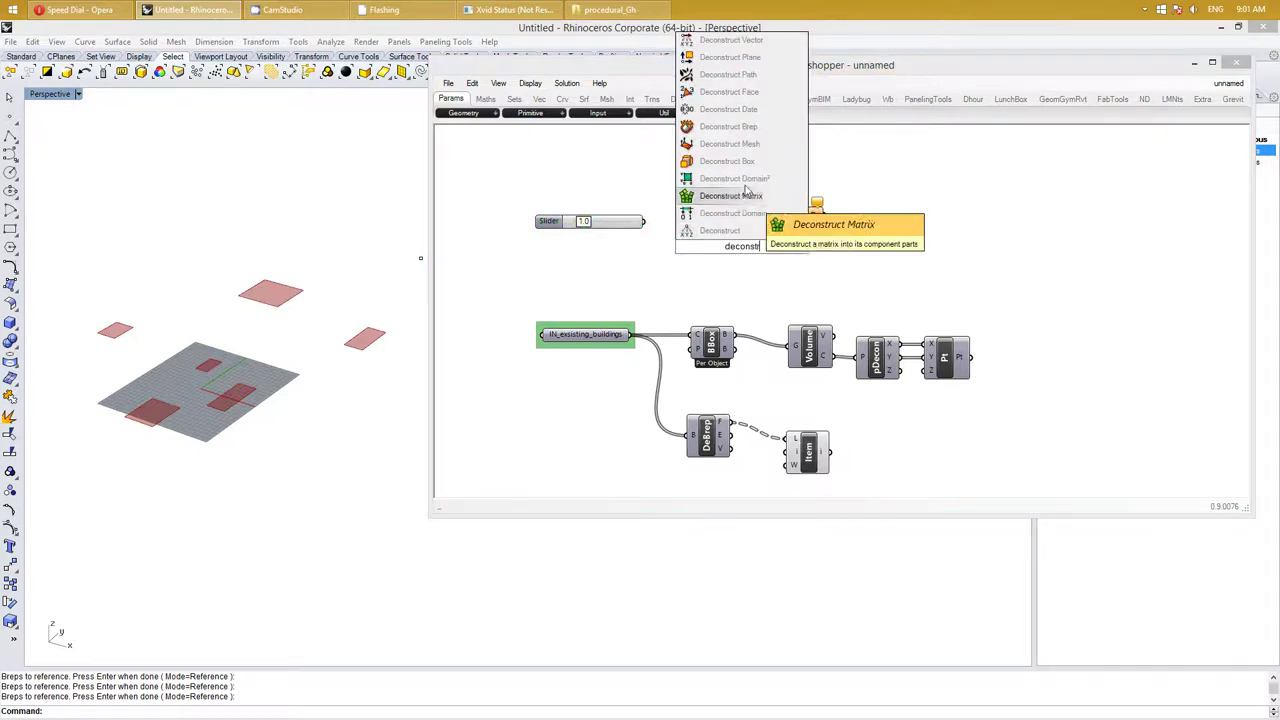
{"action": "left_click", "coordinate": [743, 138]}
{"action": "left_click_drag", "start_coordinate": [740, 255], "coordinate": [764, 284]}
{"action": "right_click", "coordinate": [752, 264]}
{"action": "left_click", "coordinate": [783, 282]}
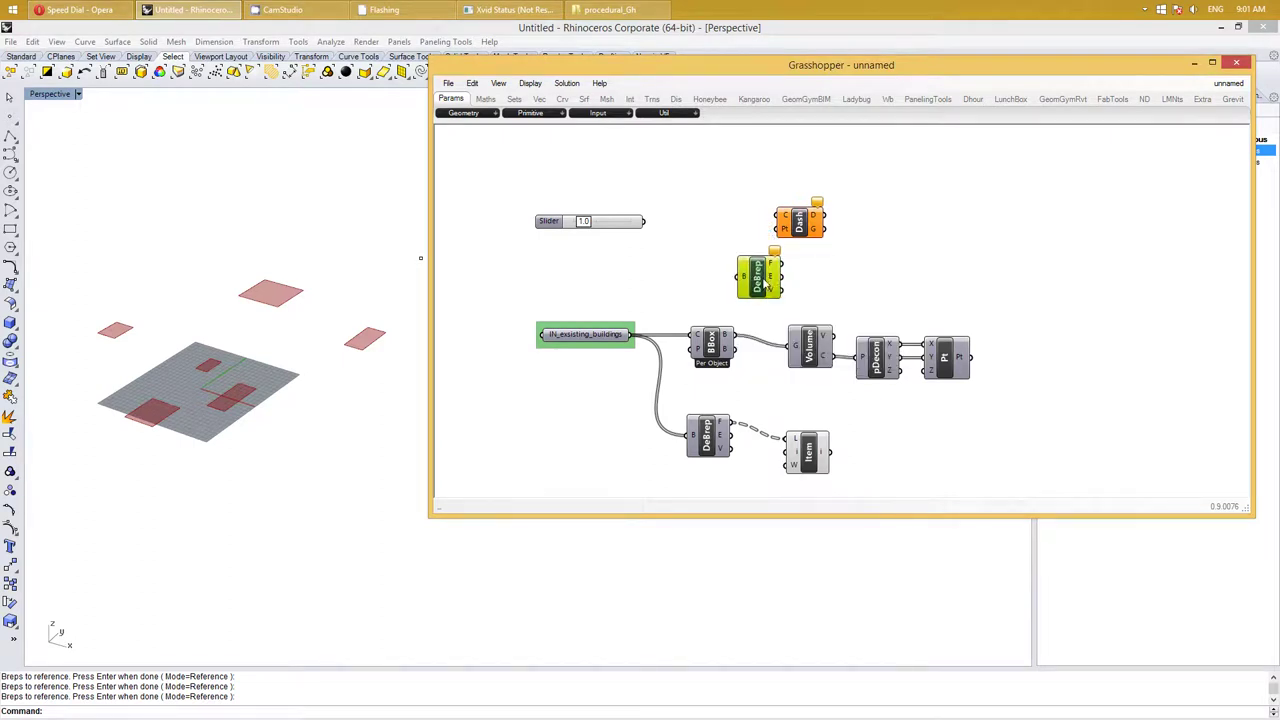
{"action": "mouse_move", "coordinate": [741, 338]}
{"action": "left_mouse_down"}
{"action": "mouse_move", "coordinate": [740, 276]}
{"action": "mouse_move", "coordinate": [777, 216]}
{"action": "left_mouse_up"}
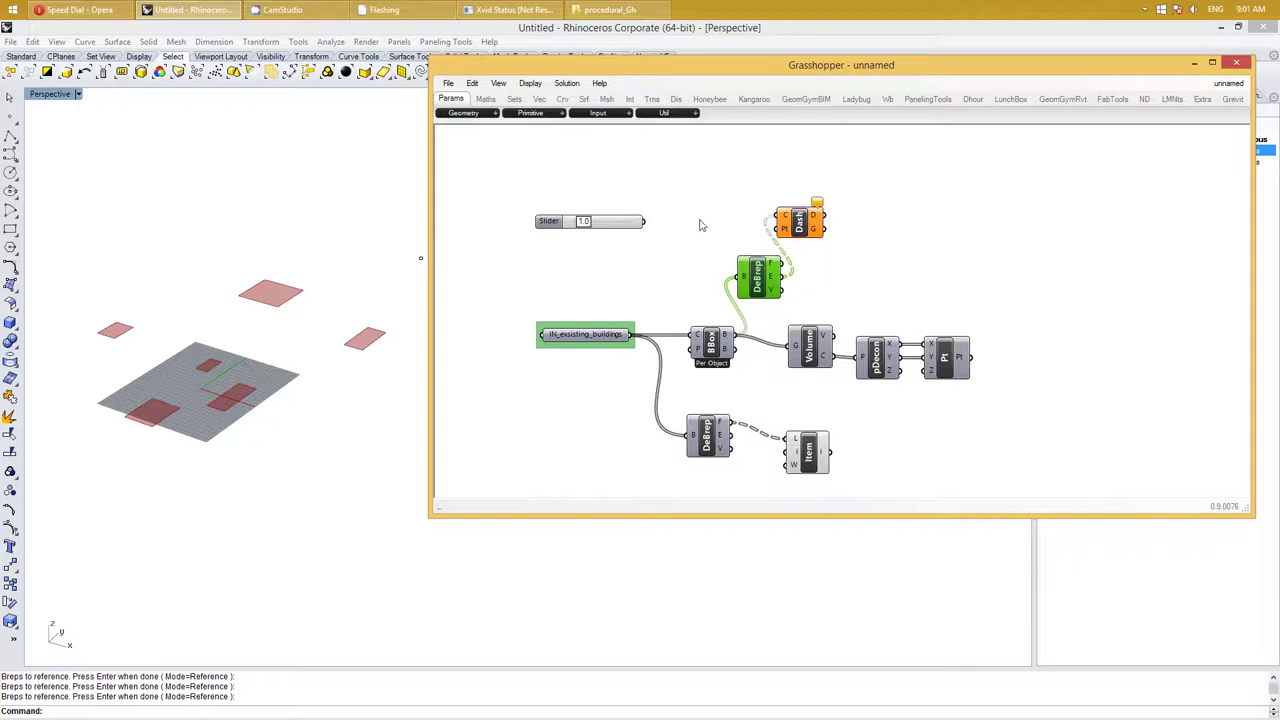
Wire the slider into Dash's pattern input and set the dash length to 1.6
{"action": "left_click_drag", "start_coordinate": [645, 222], "coordinate": [780, 228]}
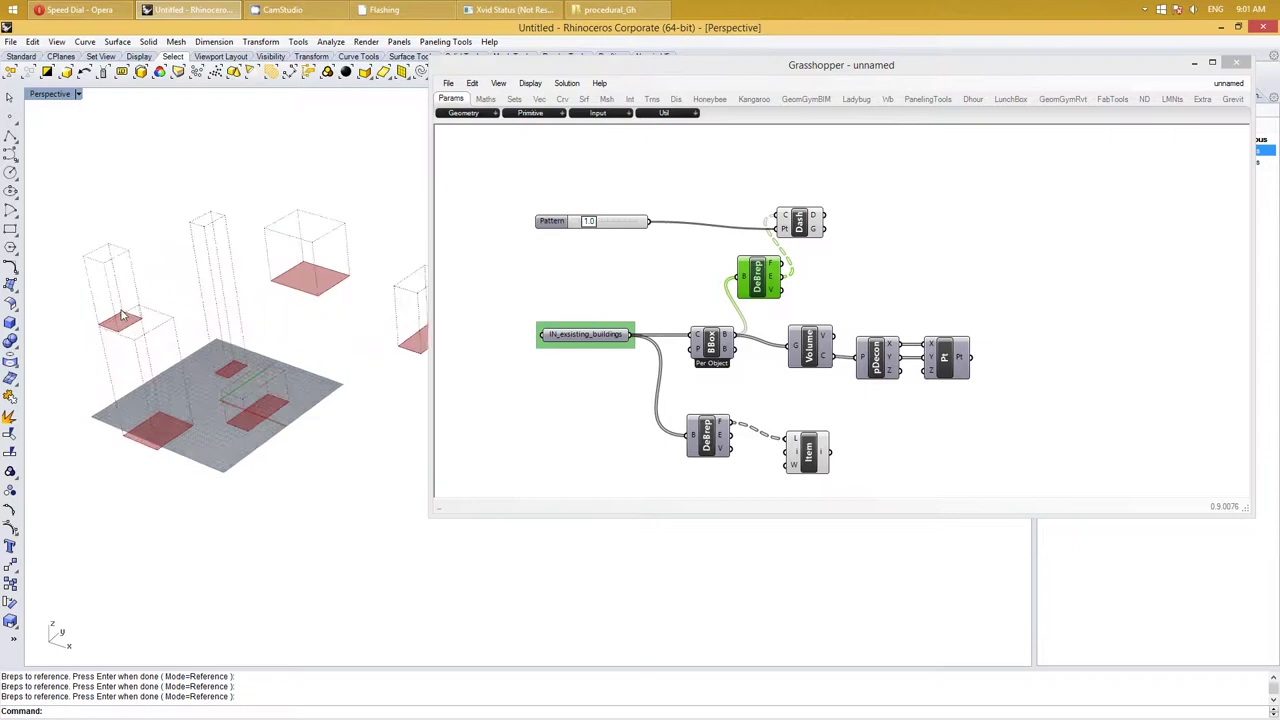
{"action": "scroll", "coordinate": [237, 320], "scroll_direction": "up", "scroll_amount": 3}
{"action": "left_click_drag", "start_coordinate": [590, 222], "coordinate": [596, 222]}
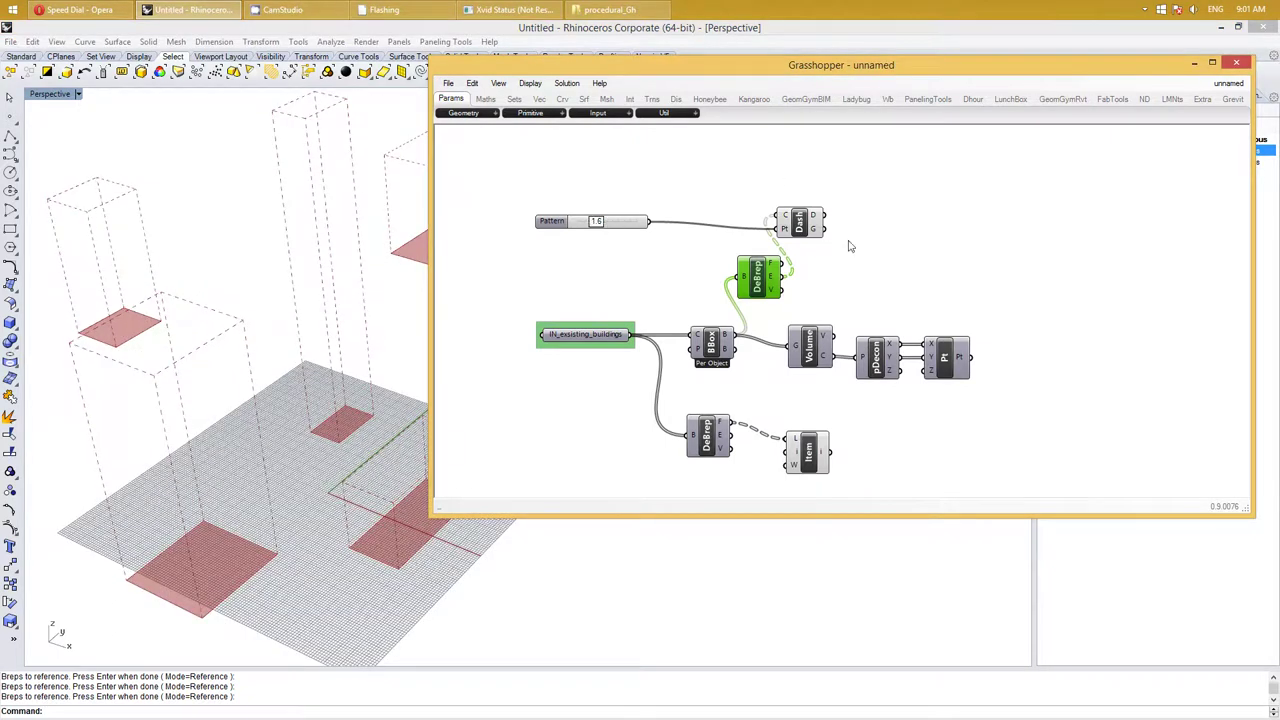
Widen the Pattern slider and line up DeBrep beside the Dash component
{"action": "left_click_drag", "start_coordinate": [800, 222], "coordinate": [824, 240]}
{"action": "left_click_drag", "start_coordinate": [758, 277], "coordinate": [748, 262]}
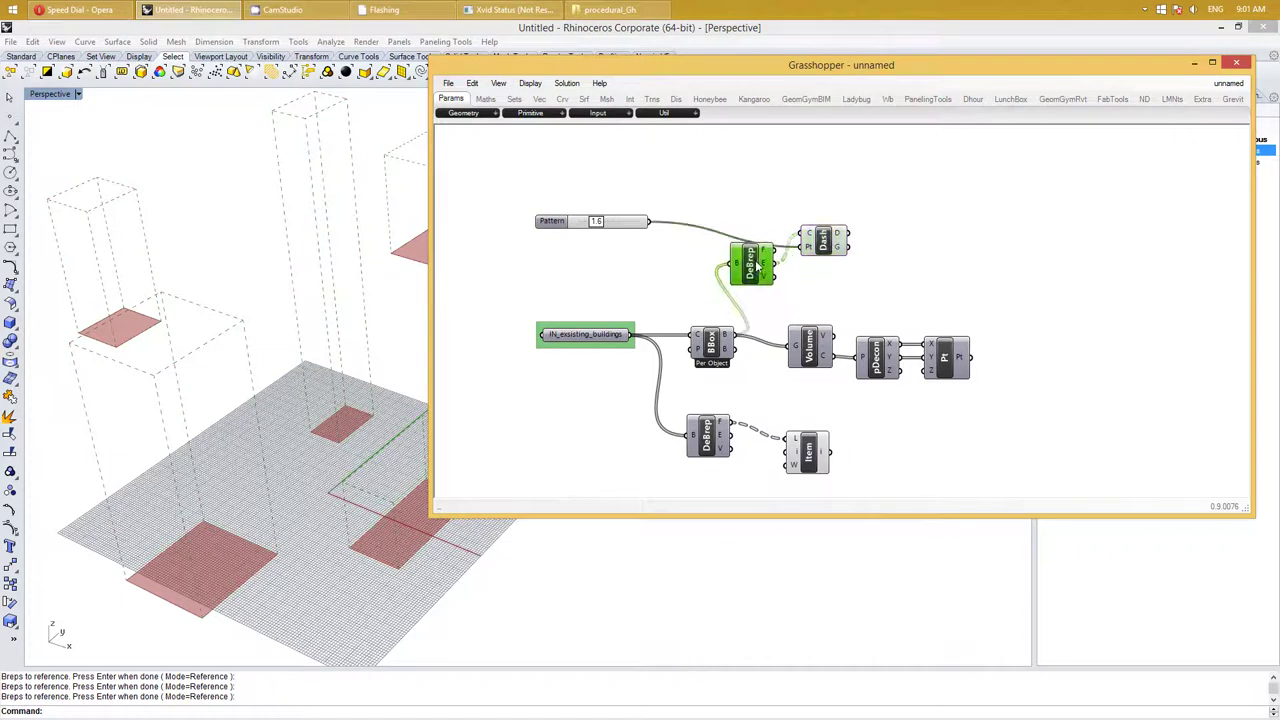
{"action": "left_click_drag", "start_coordinate": [557, 227], "coordinate": [561, 225]}
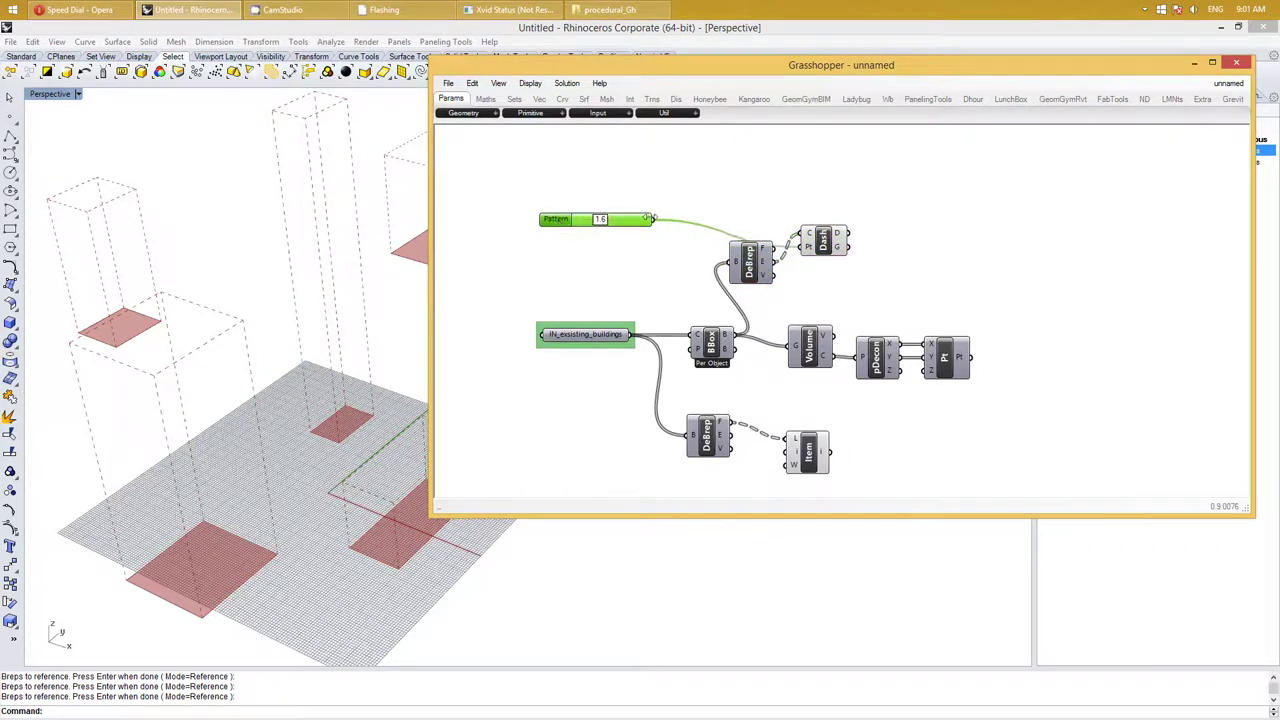
{"action": "left_click_drag", "start_coordinate": [650, 218], "coordinate": [712, 219]}
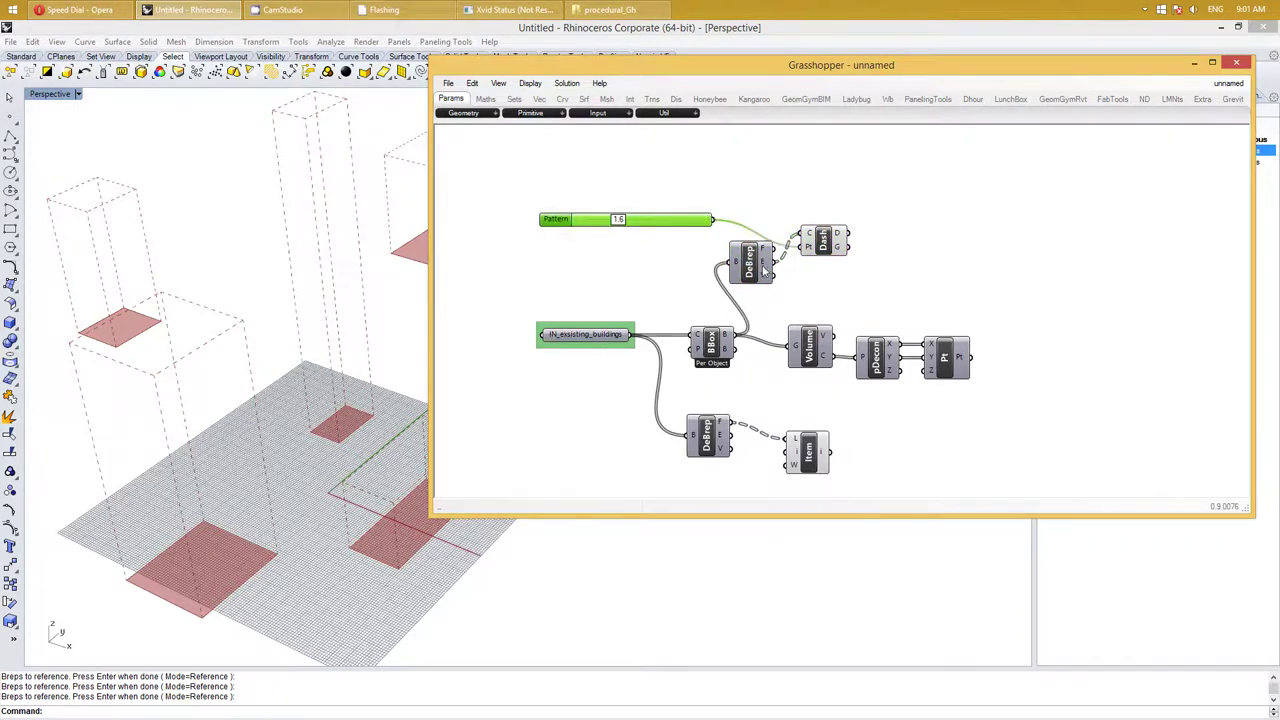
{"action": "left_click_drag", "start_coordinate": [765, 270], "coordinate": [748, 266]}
{"action": "left_click_drag", "start_coordinate": [832, 244], "coordinate": [825, 241]}
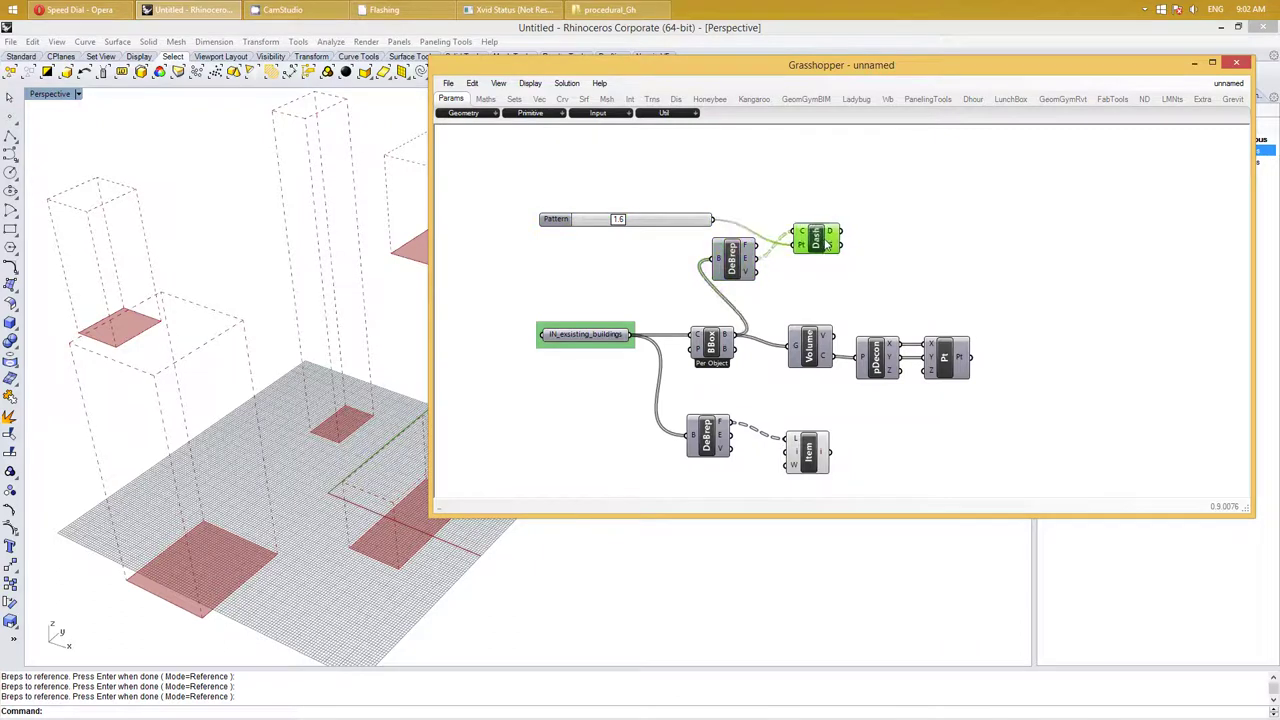
Move the Pattern, DeBrep and Dash components together up and to the right
{"action": "left_click_drag", "start_coordinate": [865, 309], "coordinate": [689, 215]}
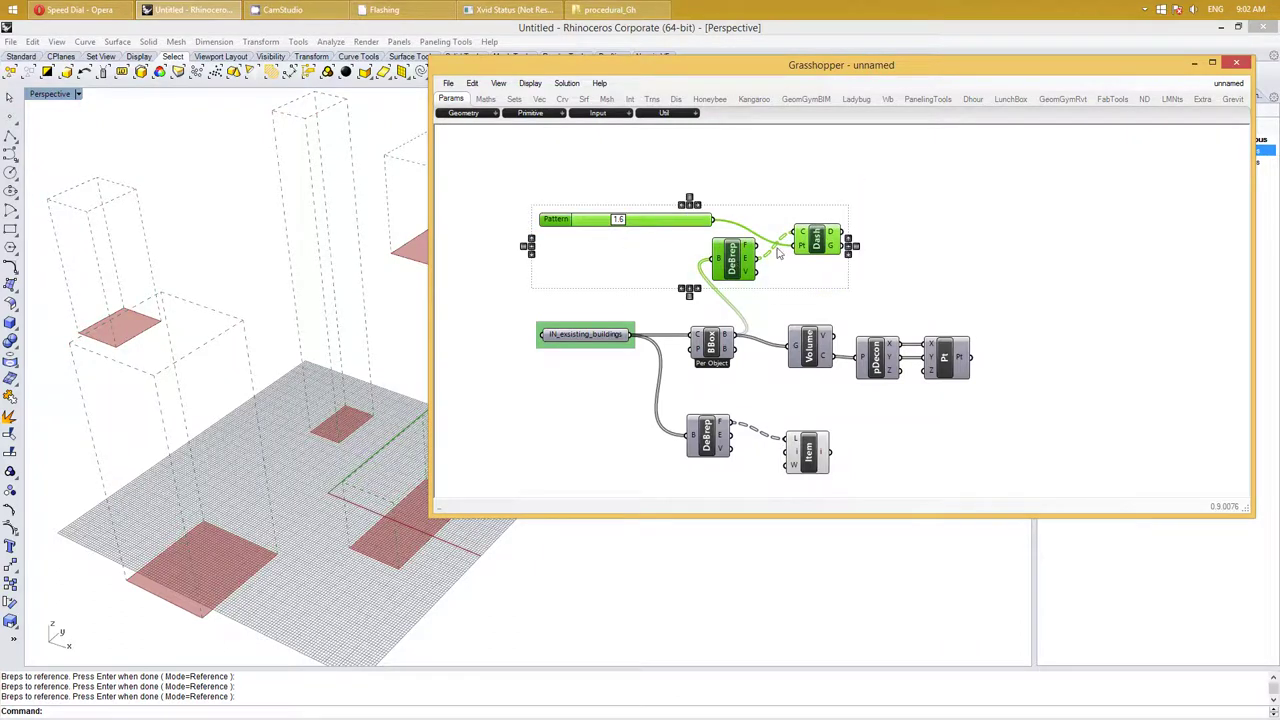
{"action": "left_click_drag", "start_coordinate": [778, 254], "coordinate": [858, 233]}
{"action": "left_click", "coordinate": [888, 256]}
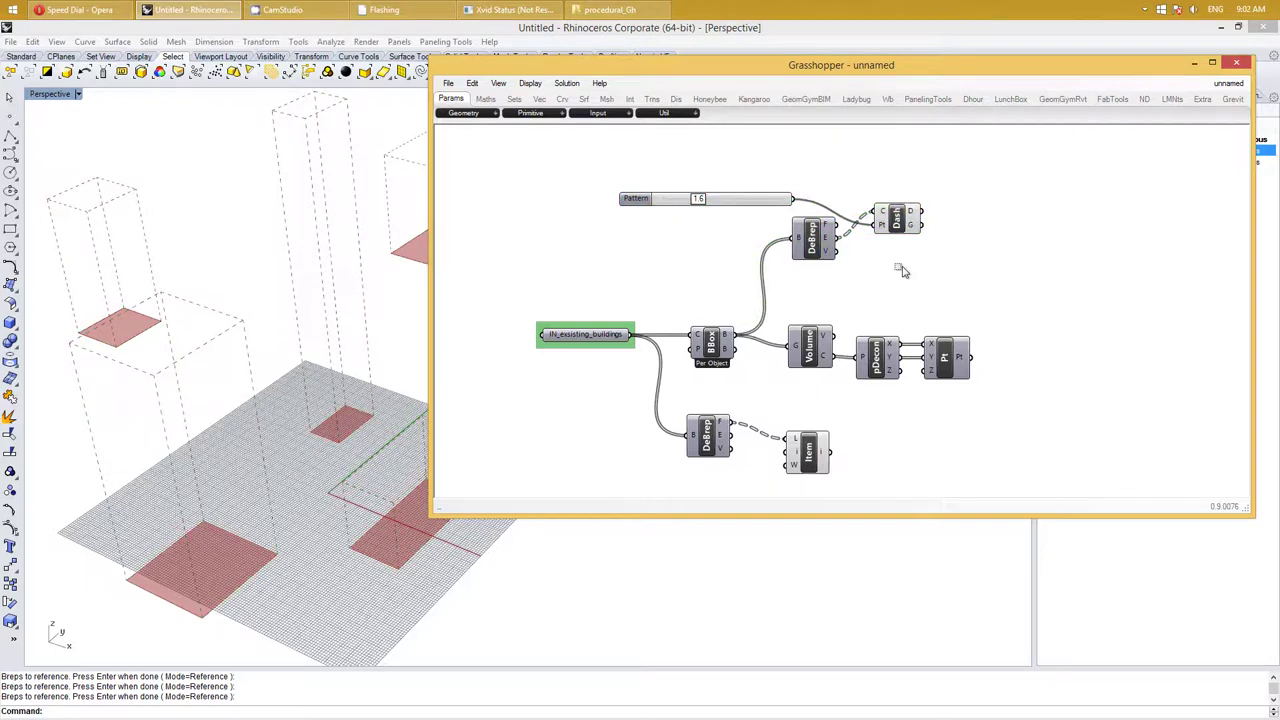
{"action": "left_click_drag", "start_coordinate": [900, 270], "coordinate": [640, 182]}
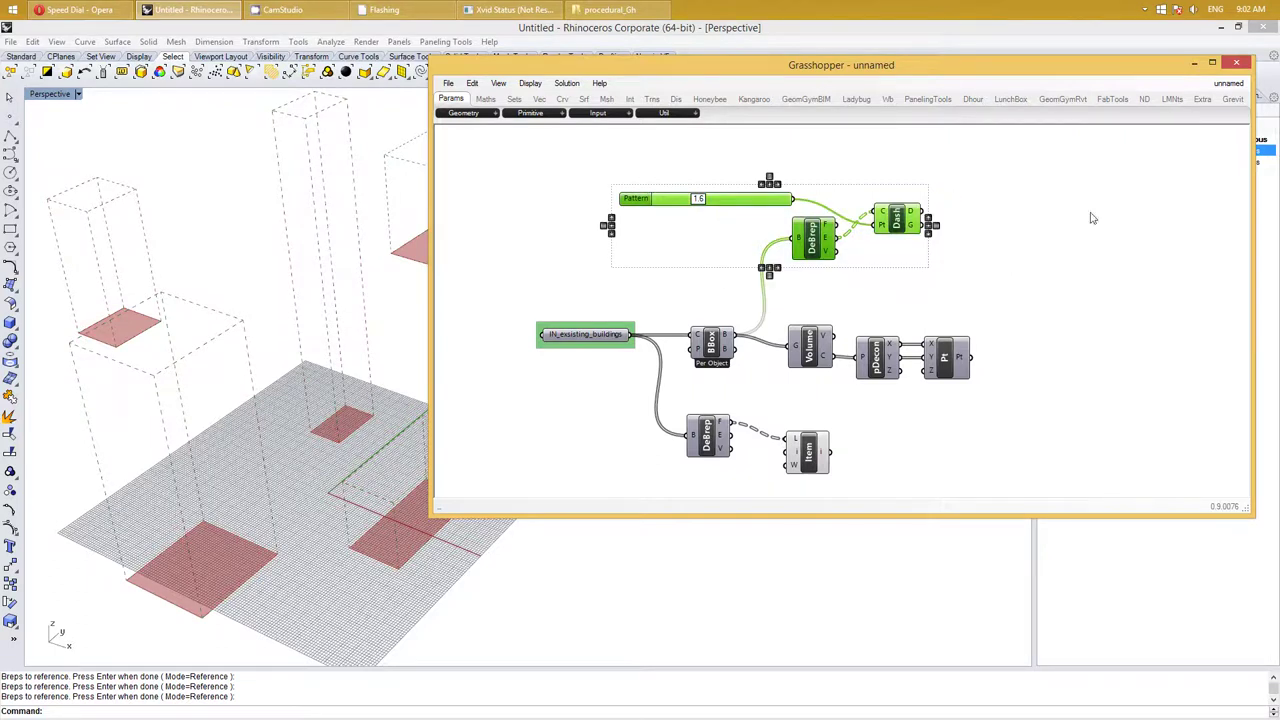
{"action": "right_click_drag", "start_coordinate": [971, 210], "coordinate": [837, 234]}
{"action": "left_click", "coordinate": [875, 235]}
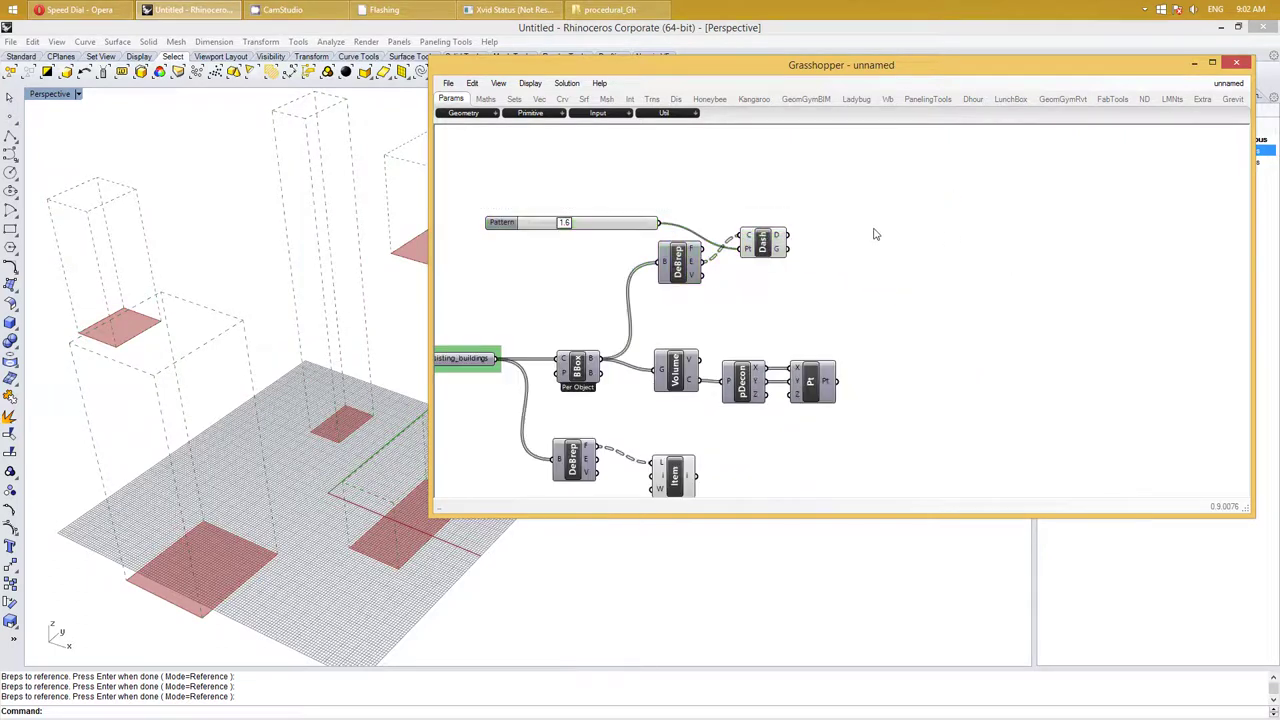
Add a Custom Preview component with the Dash output as its geometry
{"action": "double_click", "coordinate": [872, 233]}
{"action": "type", "text": "c"}
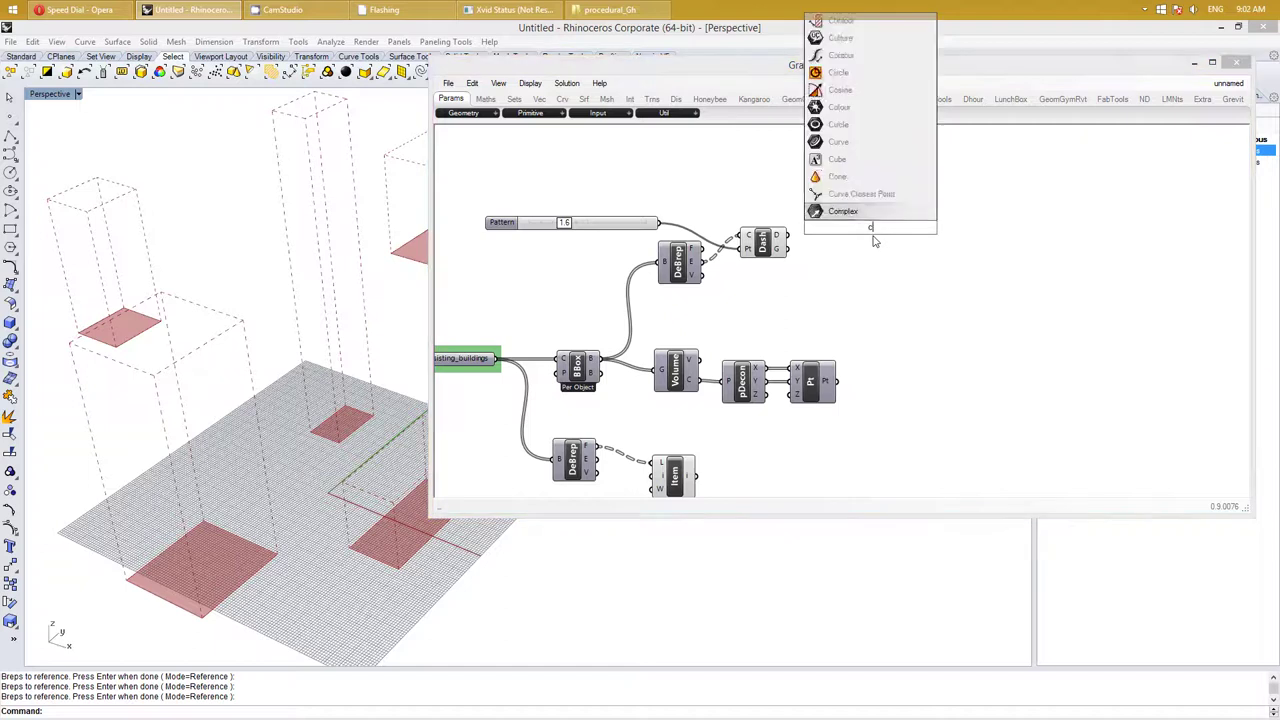
{"action": "type", "text": "ustom"}
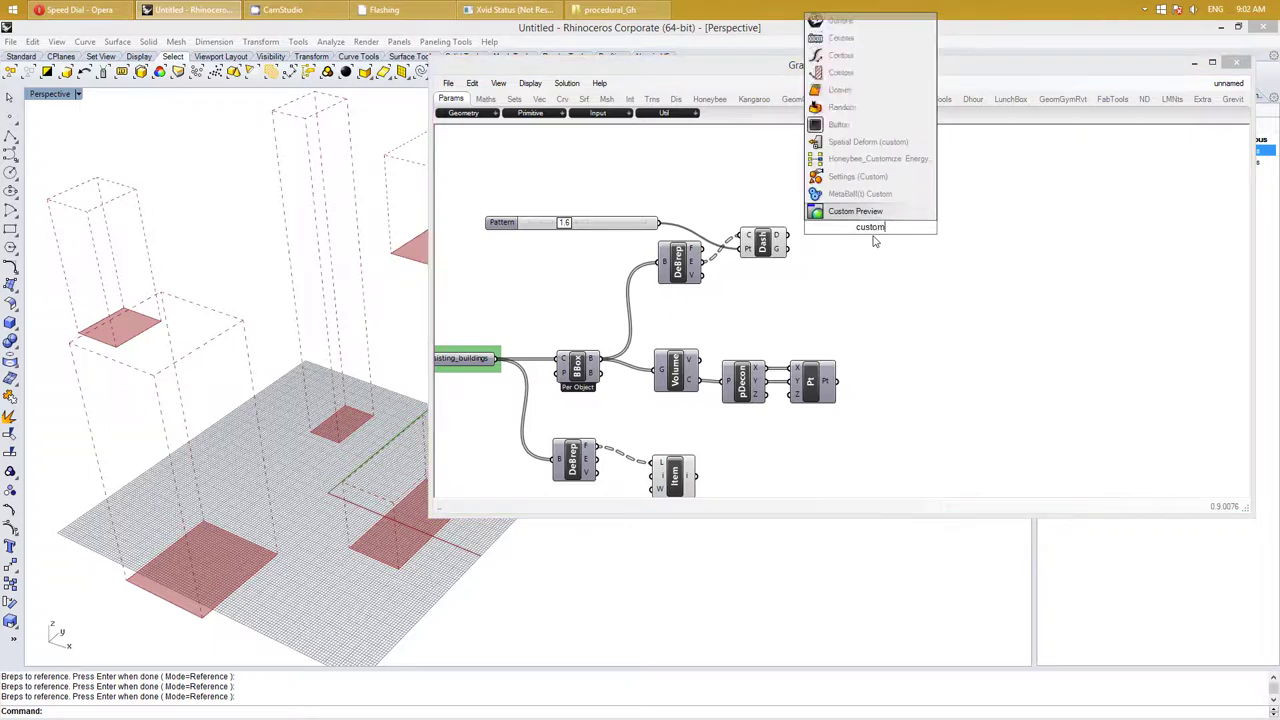
{"action": "key", "text": "Return"}
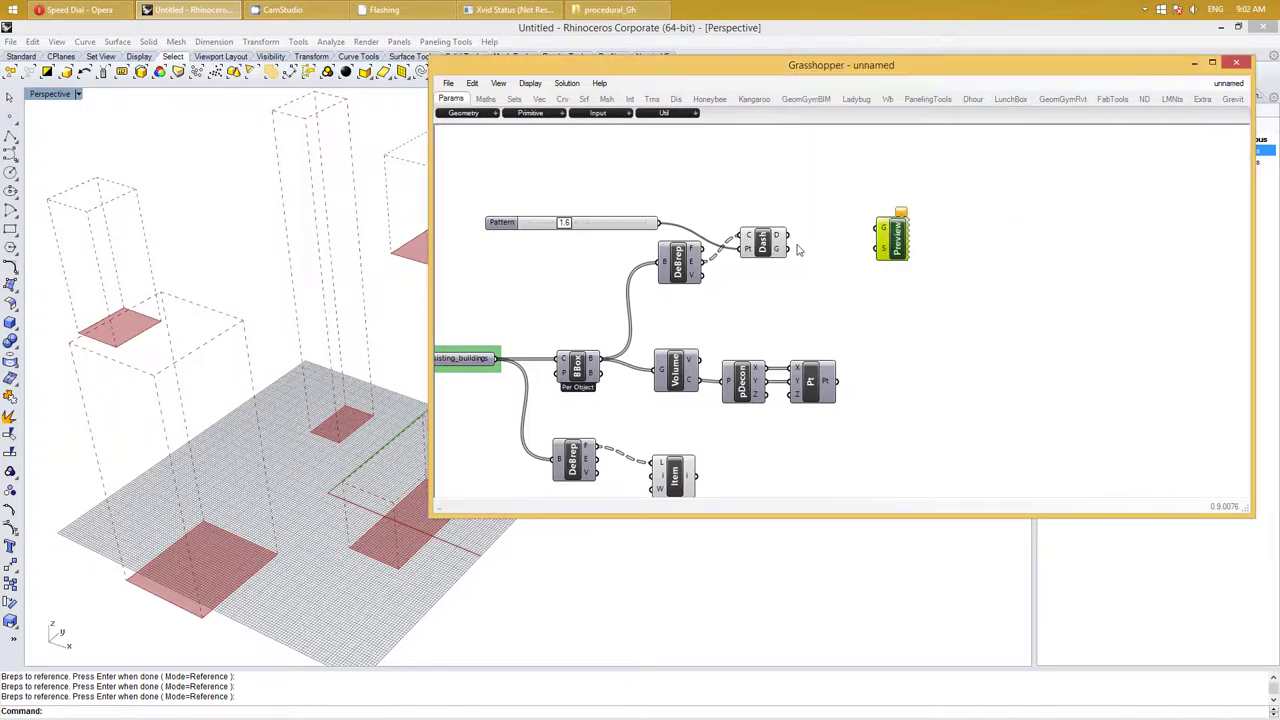
{"action": "left_click_drag", "start_coordinate": [789, 236], "coordinate": [882, 229]}
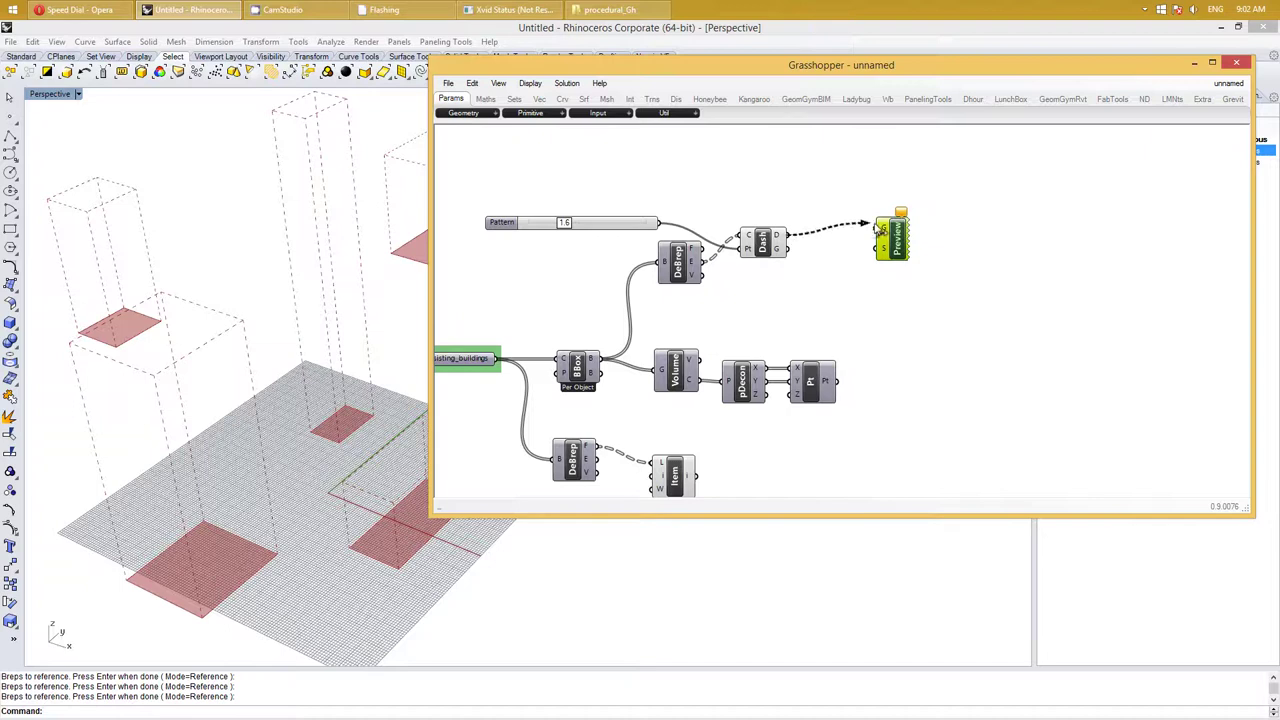
{"action": "left_click", "coordinate": [801, 304]}
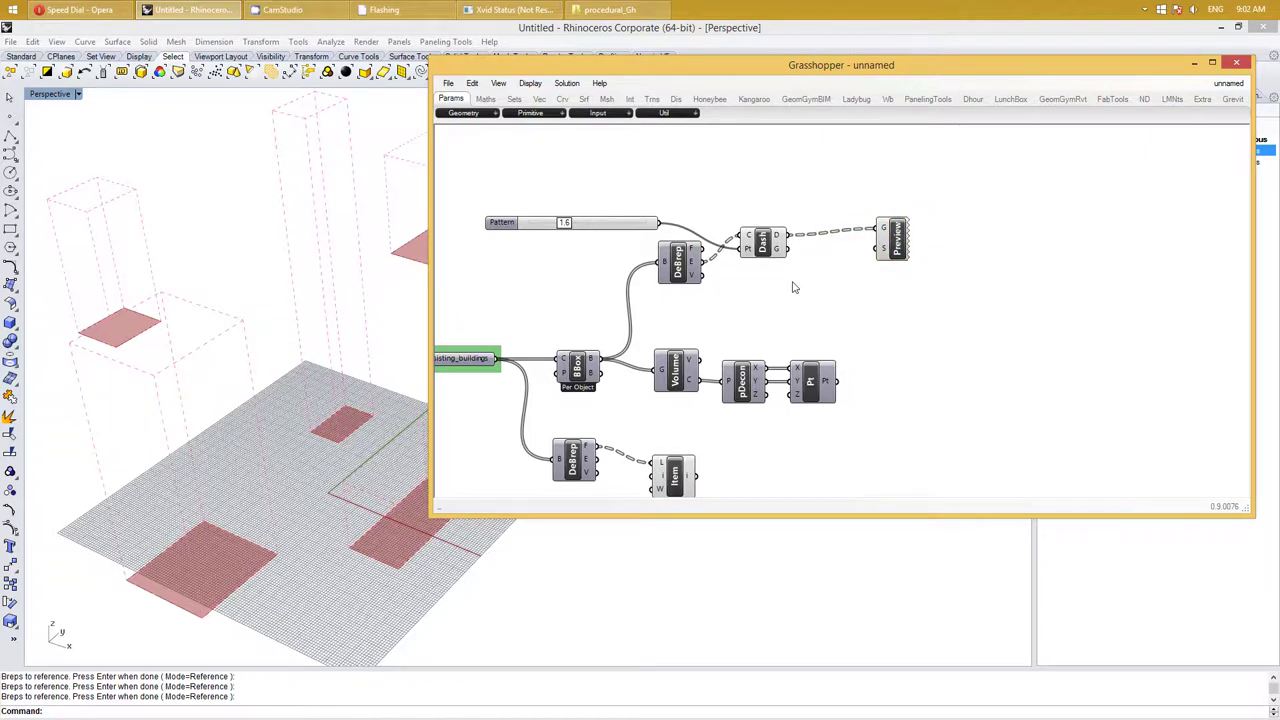
Feed a Colour Swatch set to RGB 0,0,0 into the Custom Preview's shader
{"action": "double_click", "coordinate": [793, 287]}
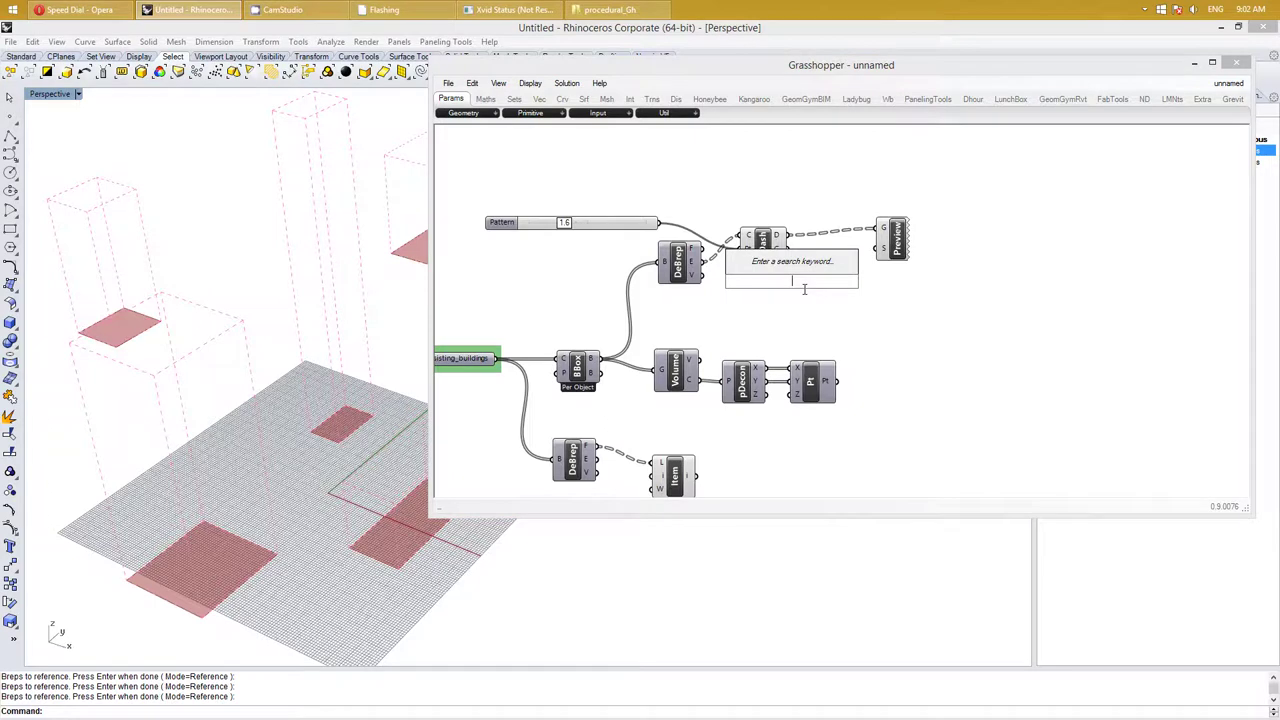
{"action": "type", "text": "swatc"}
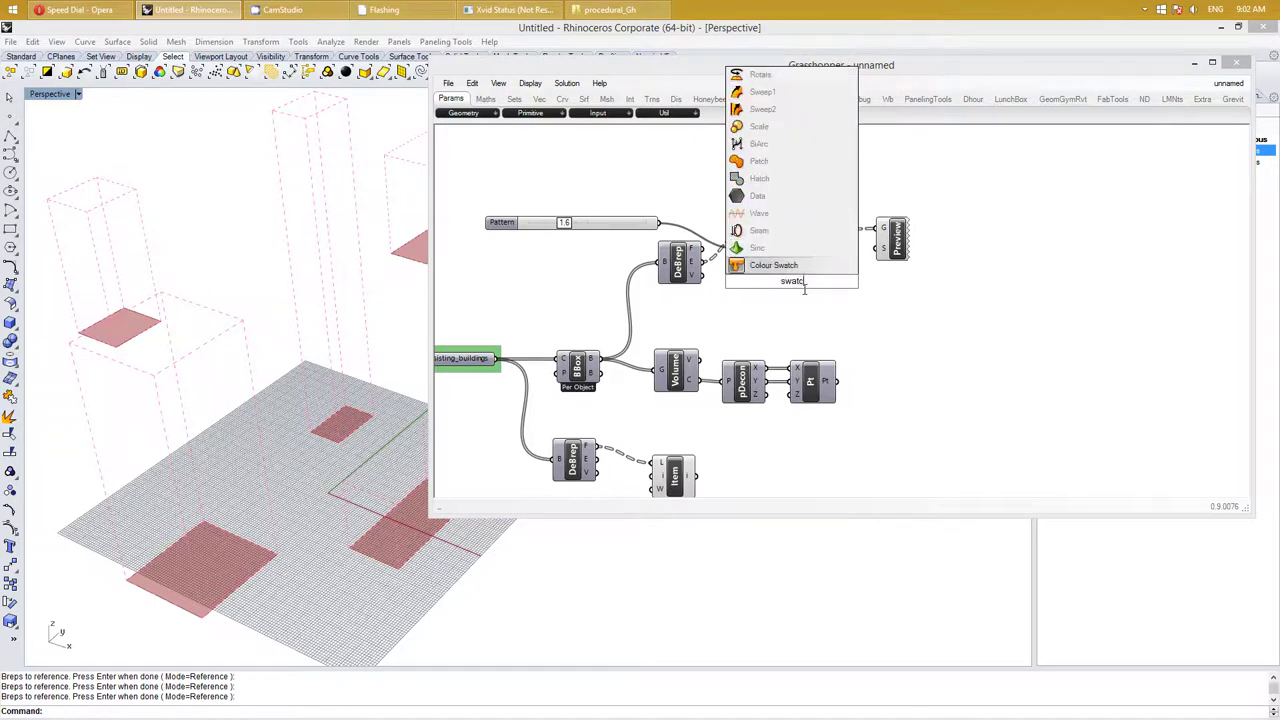
{"action": "left_click", "coordinate": [800, 266]}
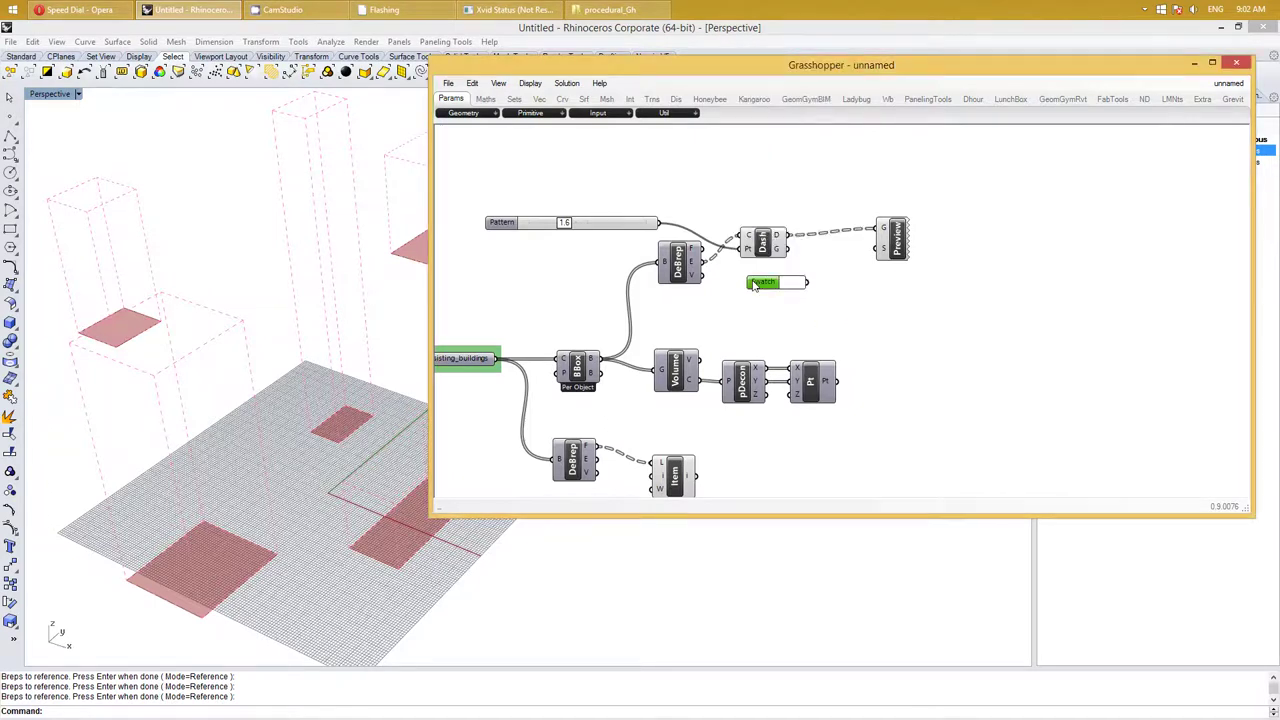
{"action": "left_click", "coordinate": [775, 285]}
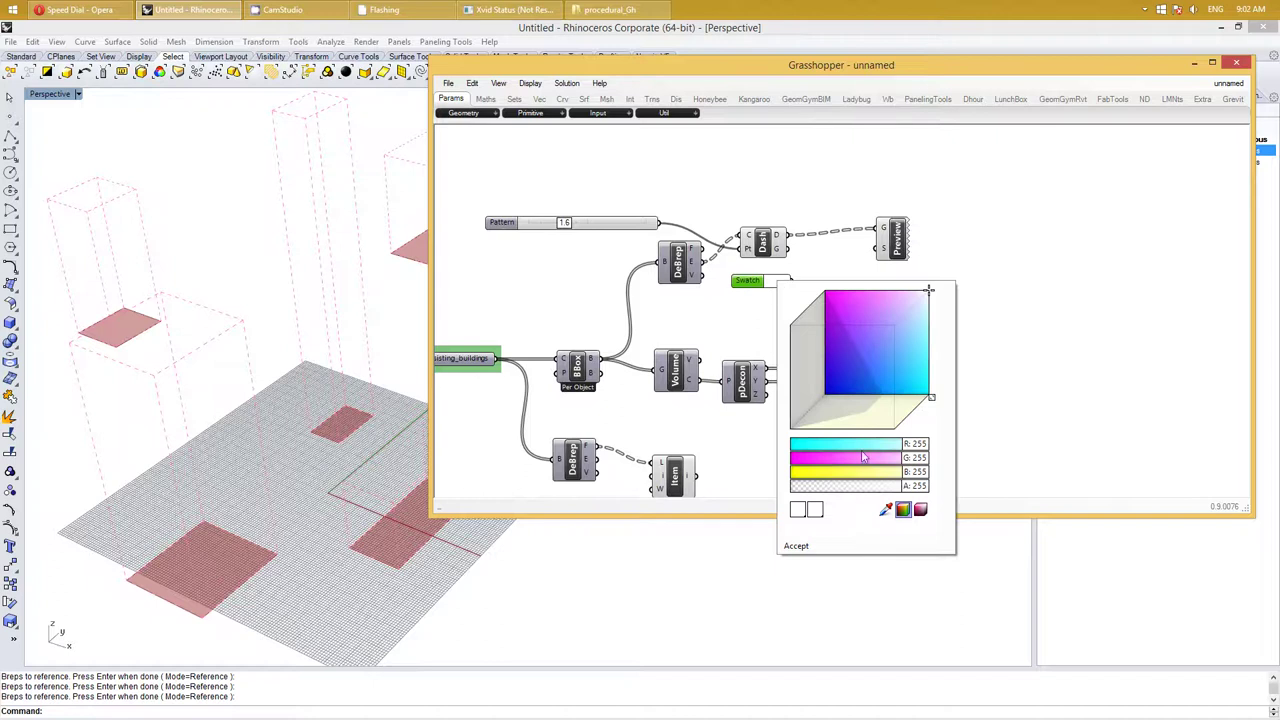
{"action": "left_click_drag", "start_coordinate": [908, 446], "coordinate": [785, 450]}
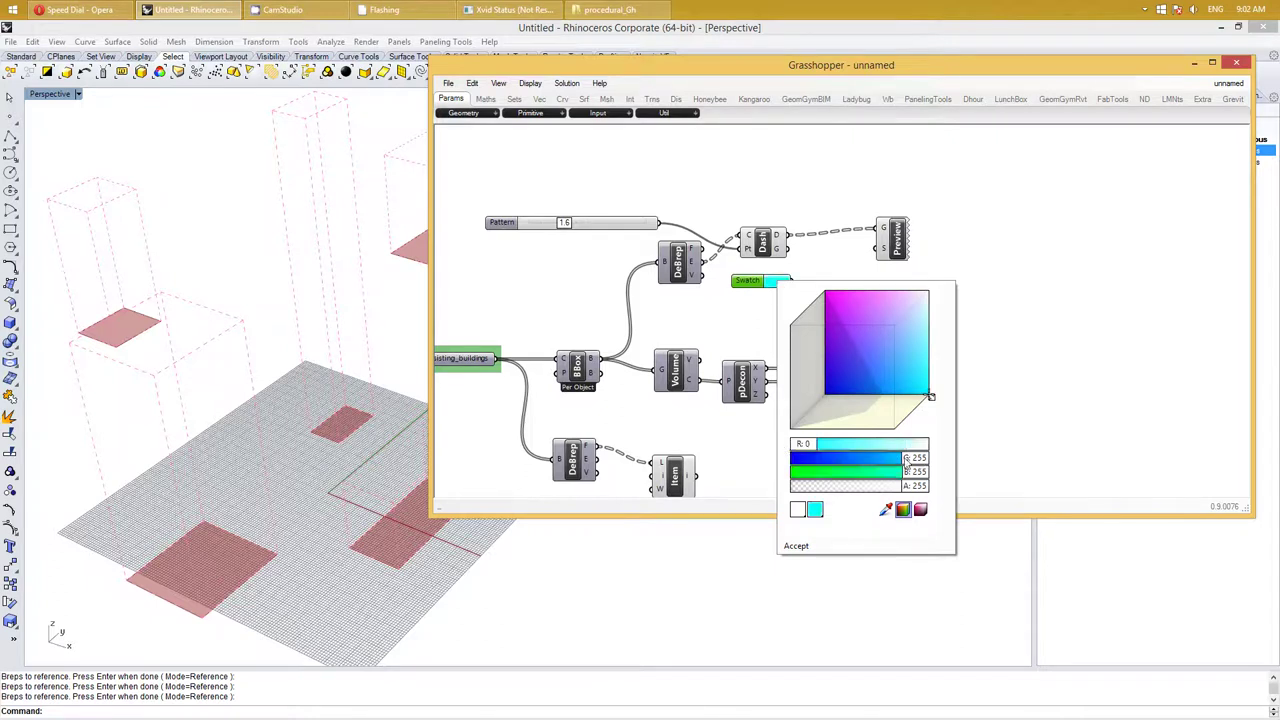
{"action": "left_click_drag", "start_coordinate": [907, 460], "coordinate": [780, 460]}
{"action": "left_click_drag", "start_coordinate": [921, 477], "coordinate": [743, 475]}
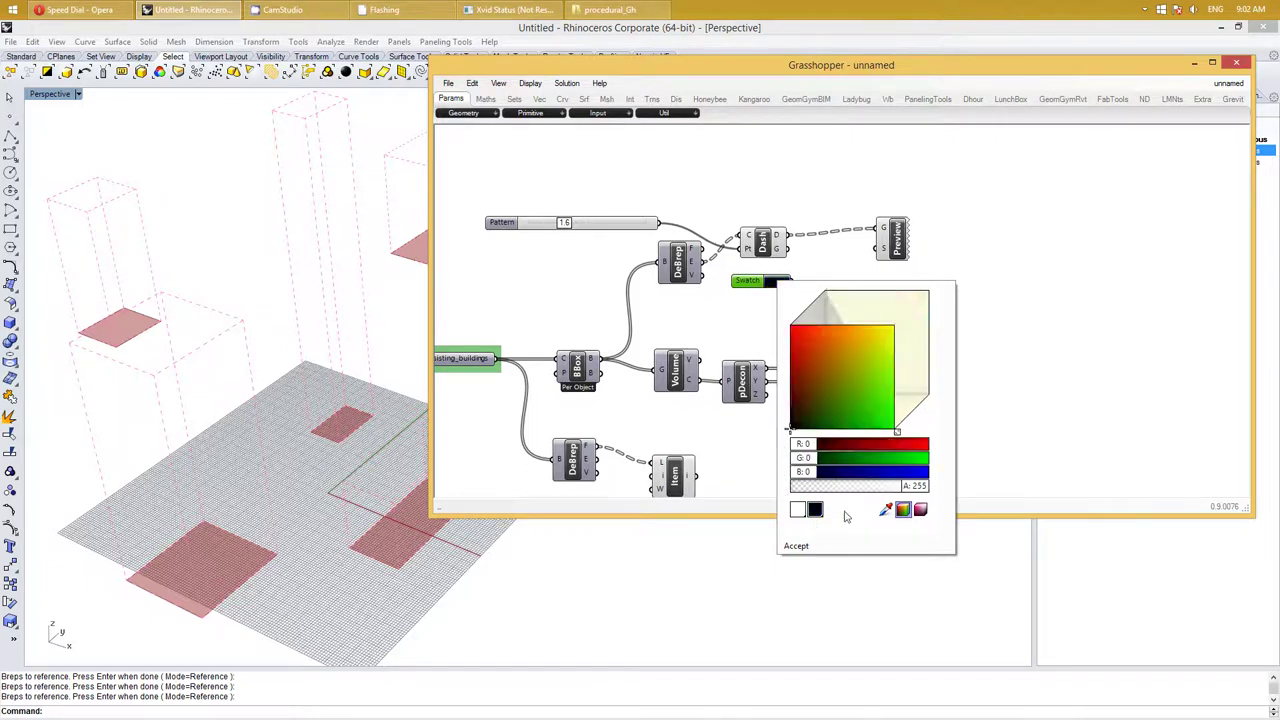
{"action": "left_click_drag", "start_coordinate": [792, 281], "coordinate": [885, 251]}
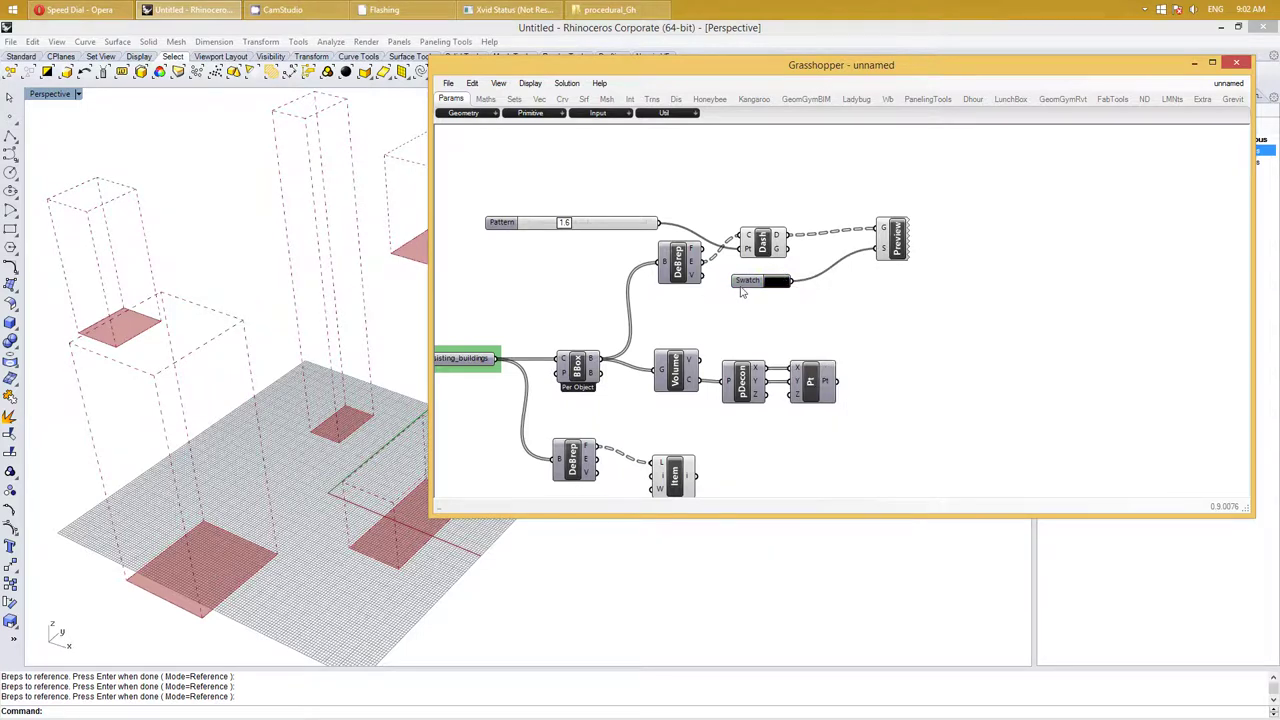
{"action": "left_click_drag", "start_coordinate": [748, 283], "coordinate": [750, 271]}
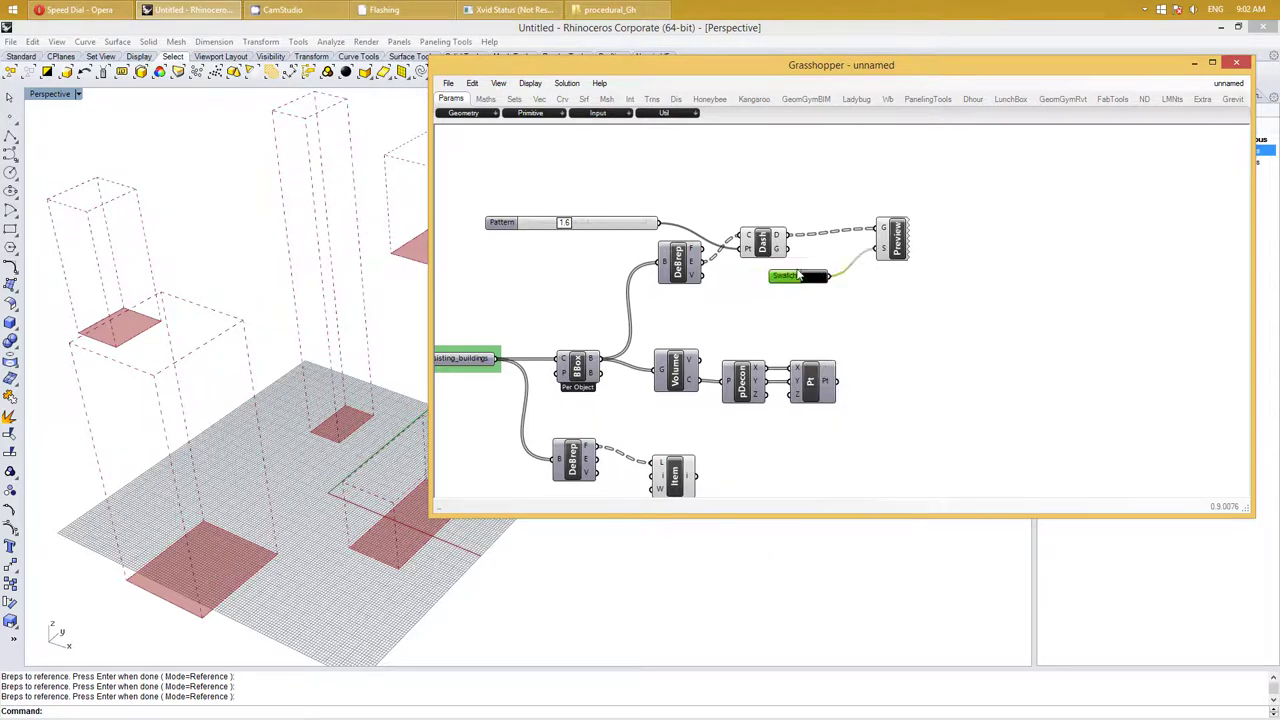
Turn off the Dash component's preview and move Custom Preview closer to it
{"action": "right_click", "coordinate": [763, 240]}
{"action": "left_click", "coordinate": [792, 263]}
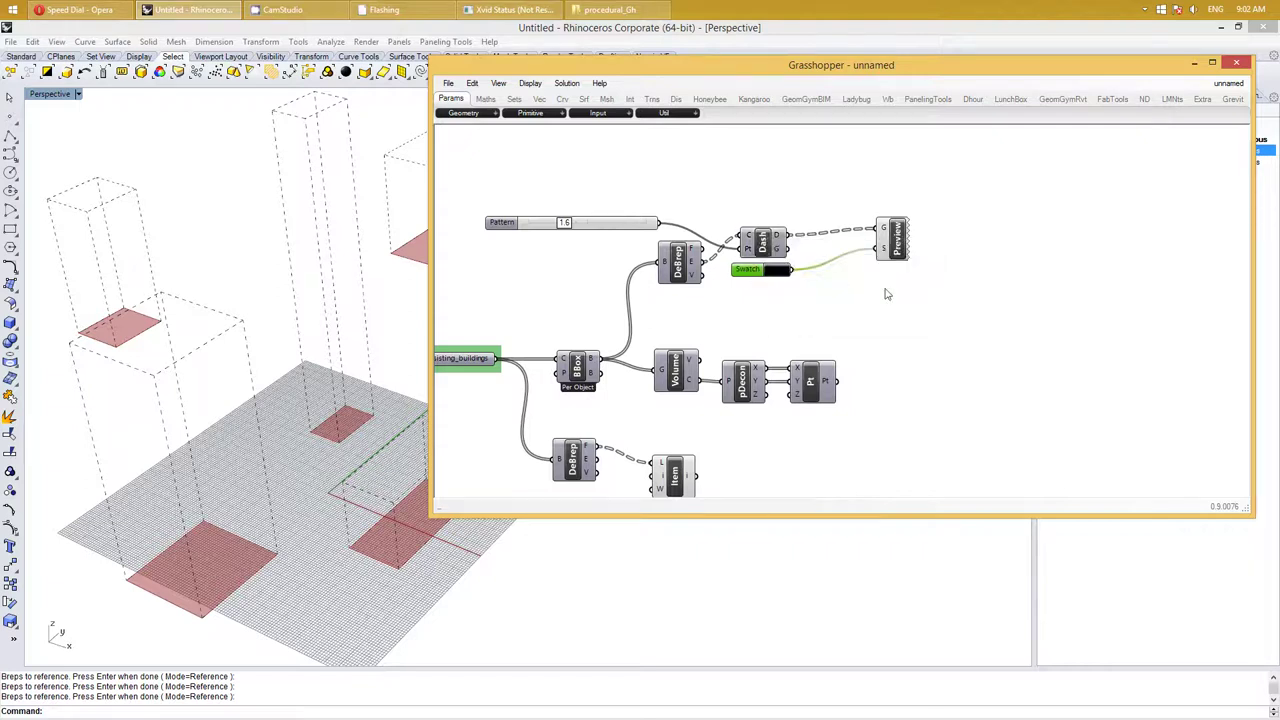
{"action": "right_click_drag", "start_coordinate": [884, 294], "coordinate": [878, 293]}
{"action": "right_click", "coordinate": [878, 293]}
{"action": "left_click_drag", "start_coordinate": [885, 236], "coordinate": [824, 243]}
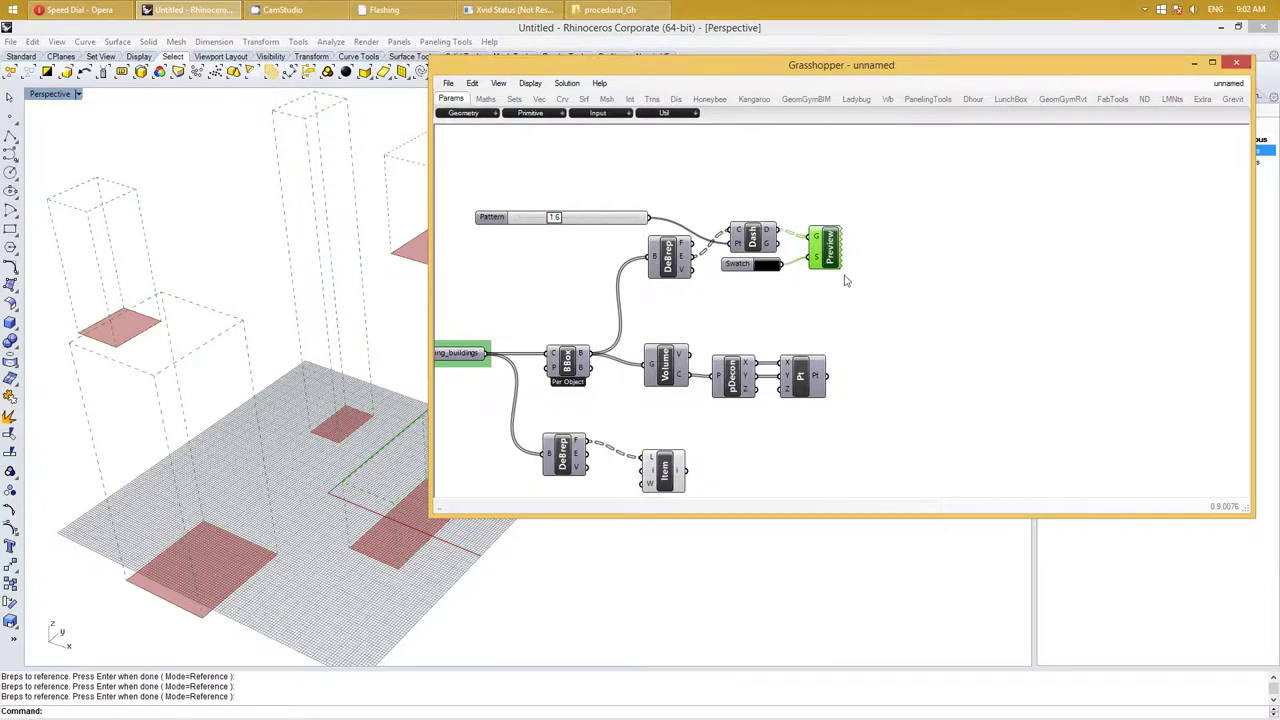
Group the Pattern, DeBrep, Dash, Swatch and Custom Preview components and colour the group orange
{"action": "left_click_drag", "start_coordinate": [860, 284], "coordinate": [468, 170]}
{"action": "key", "text": "ctrl+g"}
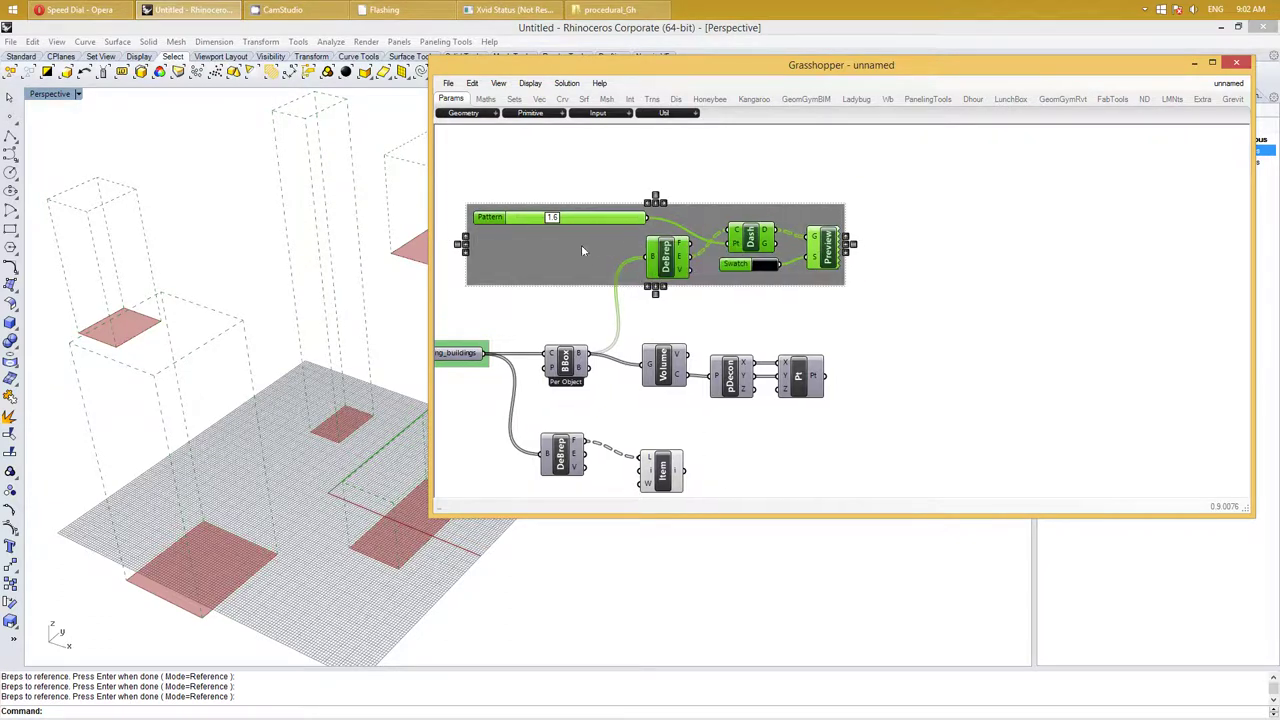
{"action": "right_click", "coordinate": [581, 246]}
{"action": "mouse_move", "coordinate": [617, 389]}
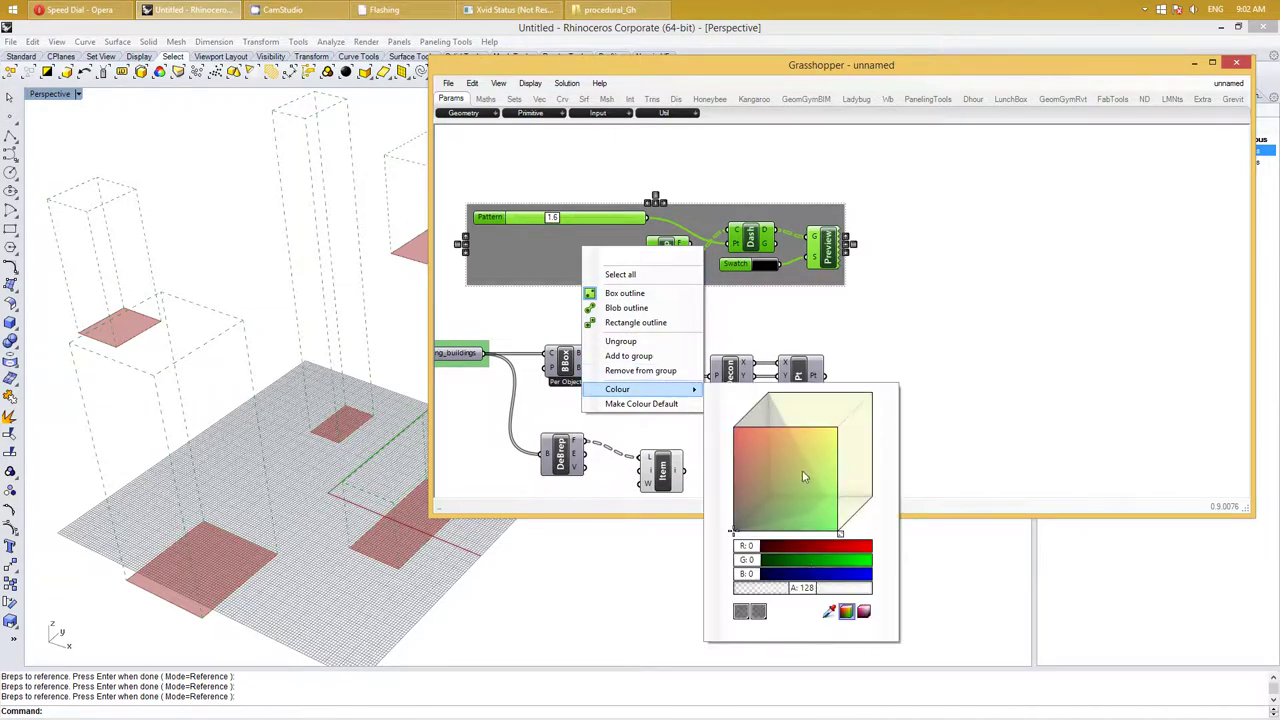
{"action": "left_click_drag", "start_coordinate": [799, 452], "coordinate": [784, 428]}
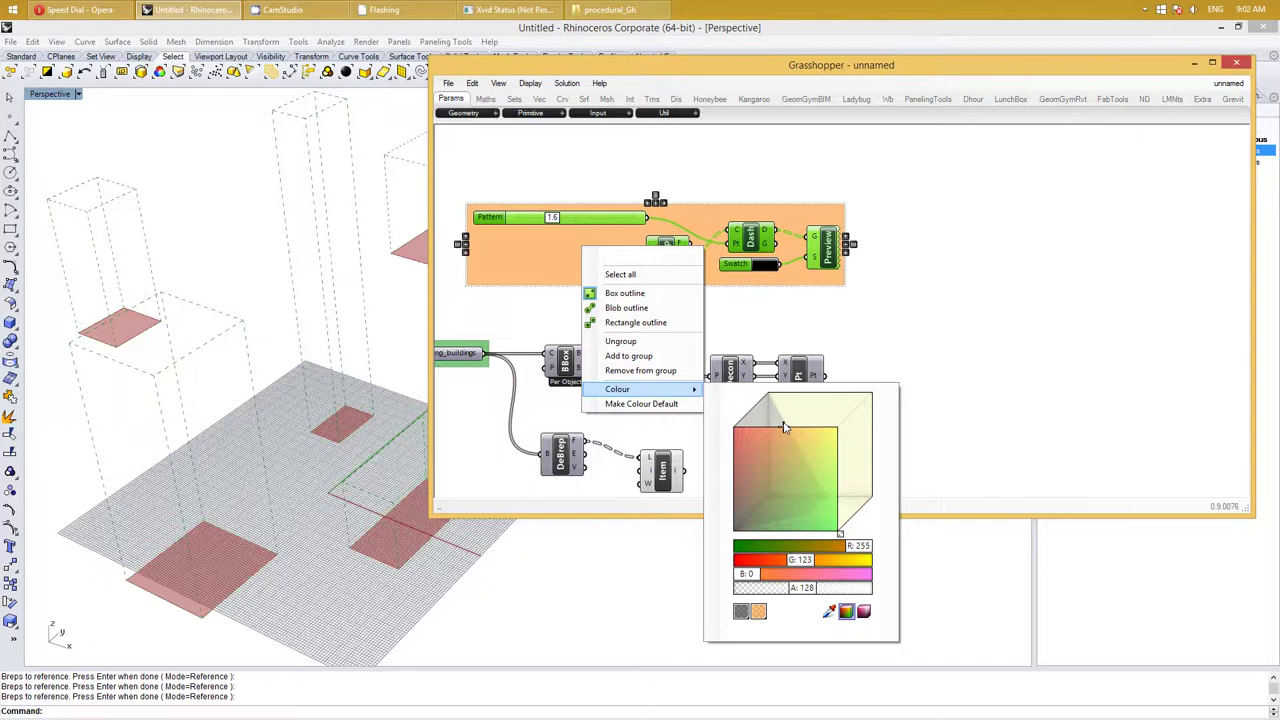
{"action": "right_click_drag", "start_coordinate": [926, 279], "coordinate": [983, 271]}
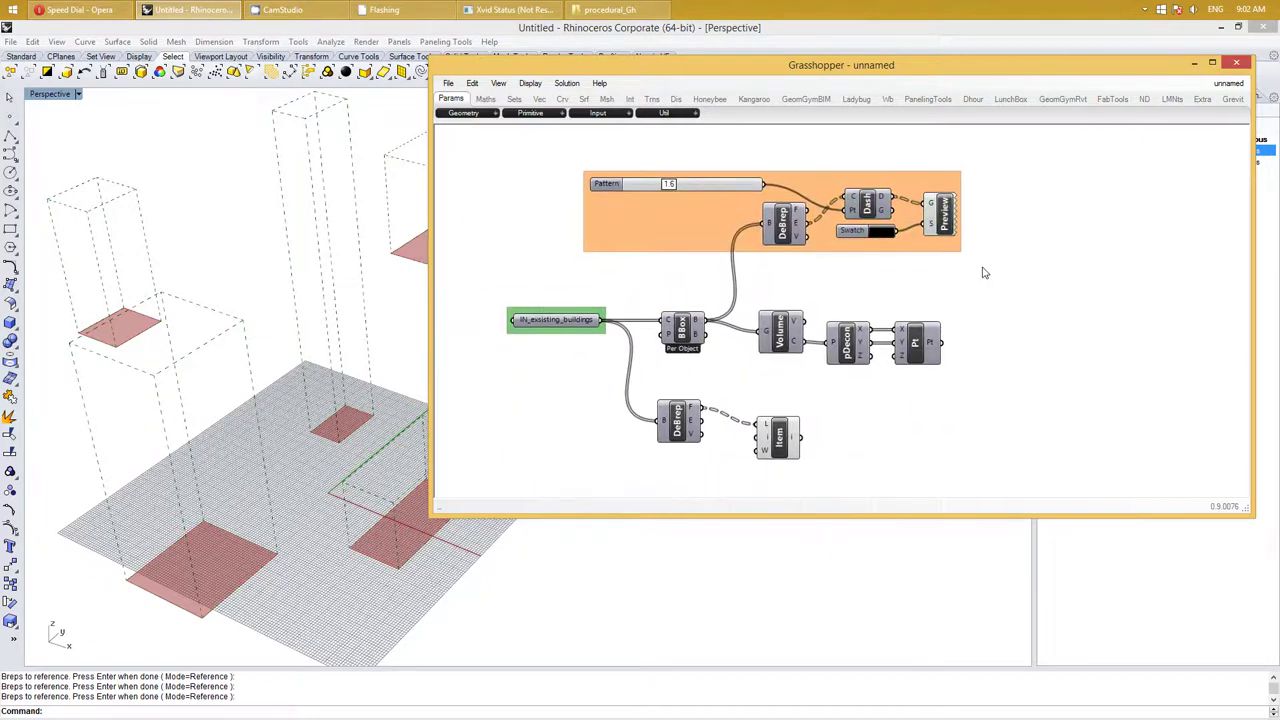
{"action": "scroll", "coordinate": [951, 277], "scroll_direction": "down", "scroll_amount": 1}
{"action": "right_click_drag", "start_coordinate": [895, 270], "coordinate": [886, 263]}
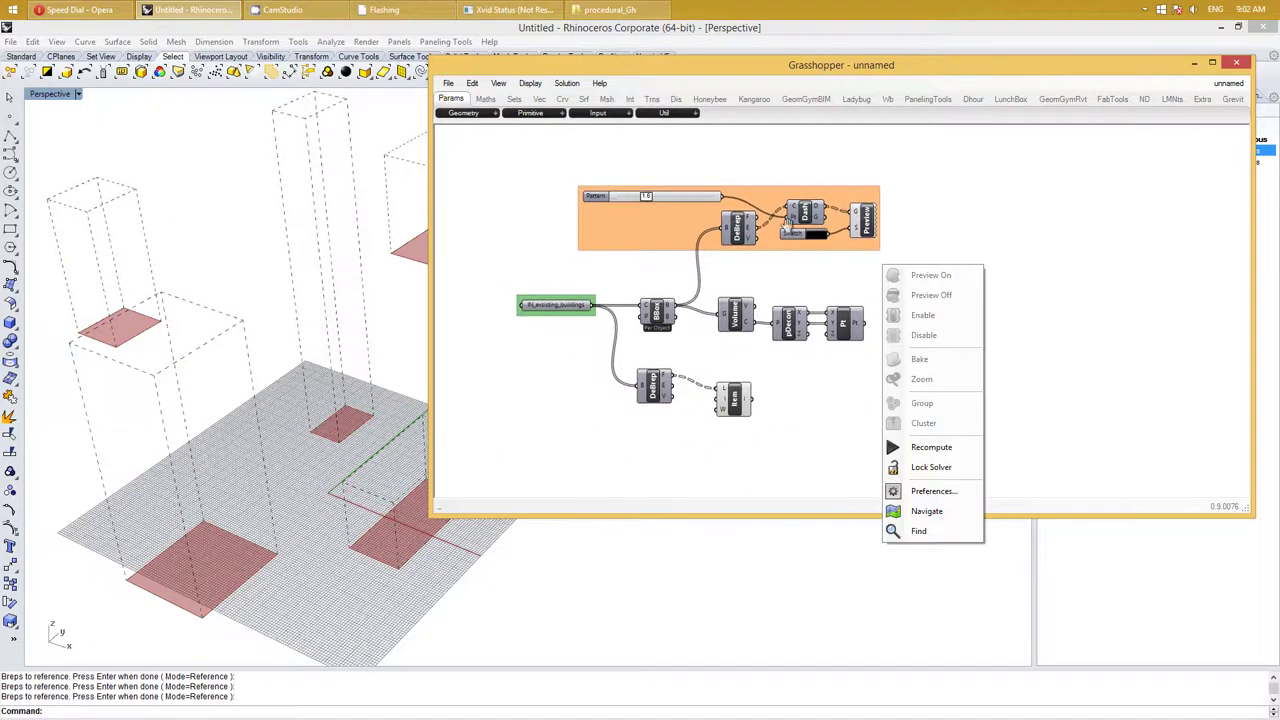
{"action": "left_click", "coordinate": [751, 163]}
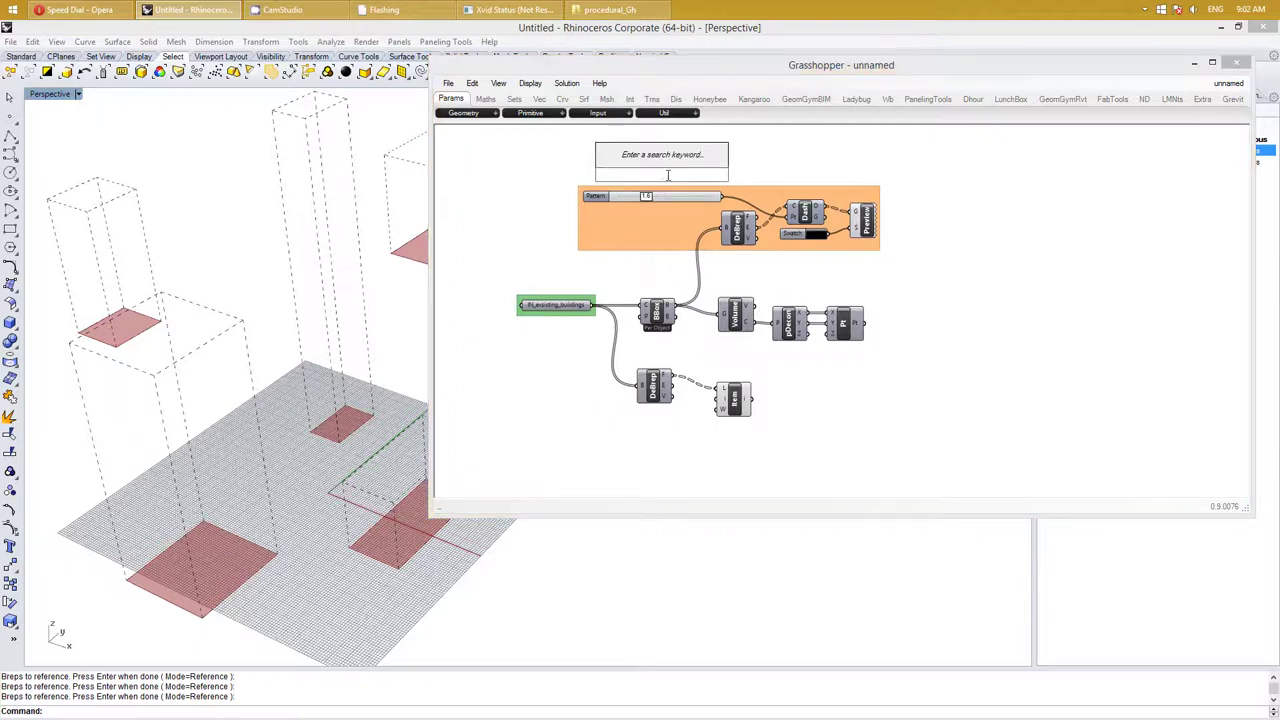
Place a Scribble note via 'scrib' and open its Scribble Properties
{"action": "type", "text": "scrib"}
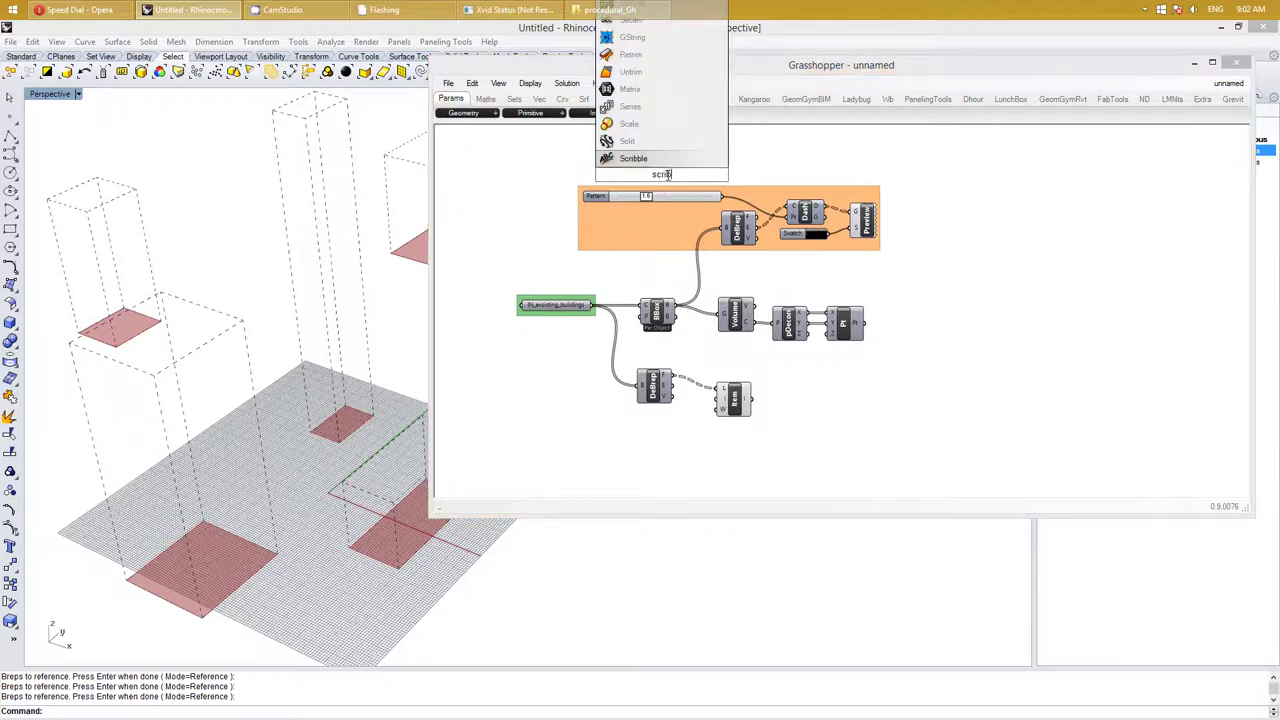
{"action": "key", "text": "Return"}
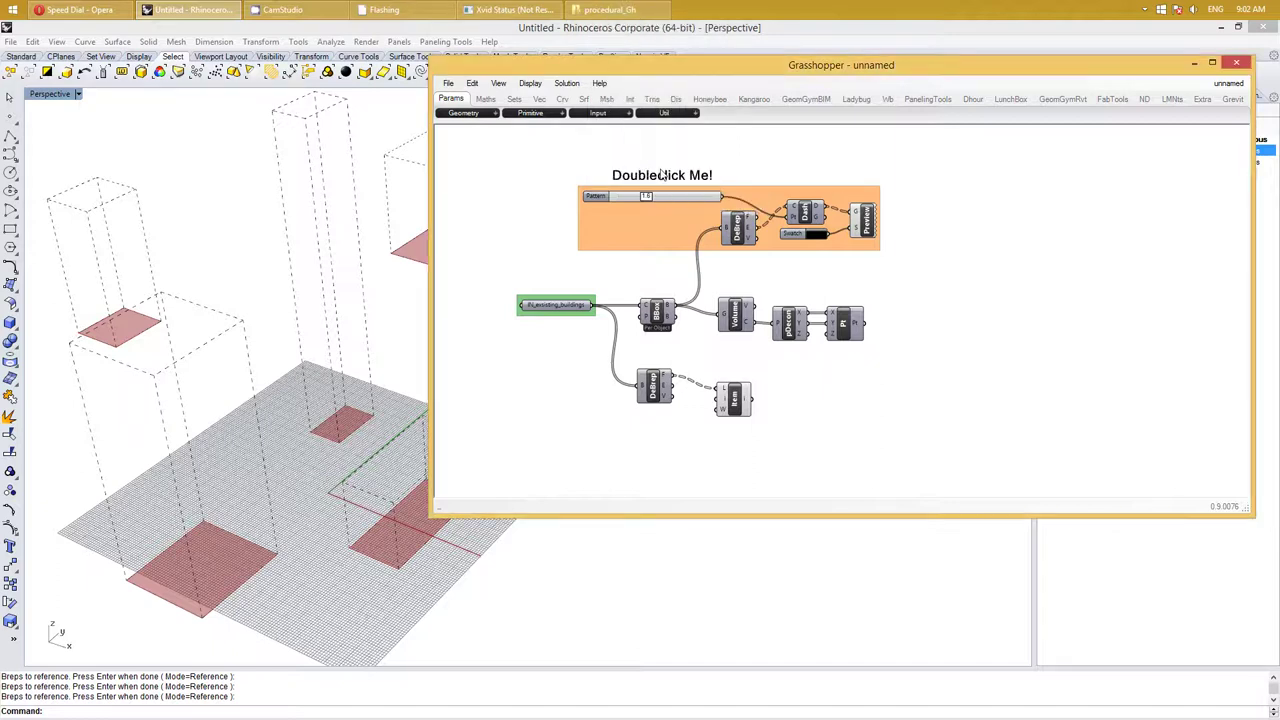
{"action": "double_click", "coordinate": [656, 175]}
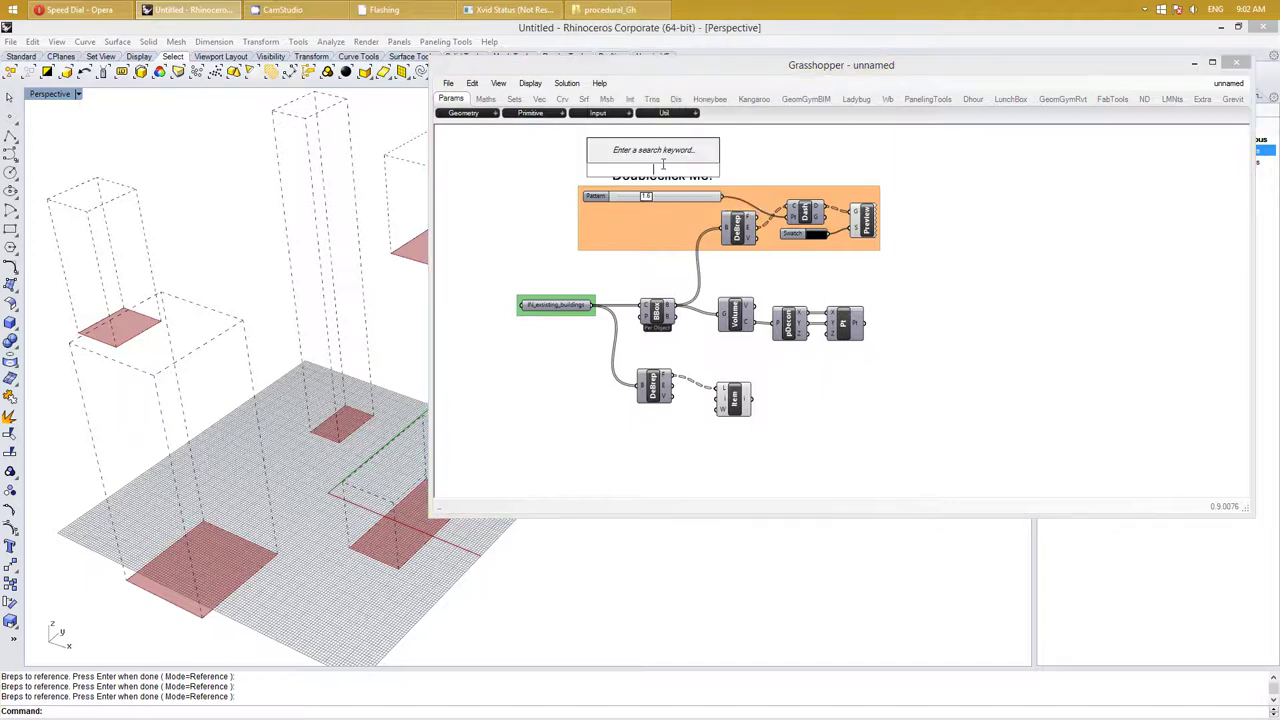
{"action": "key", "text": "Escape"}
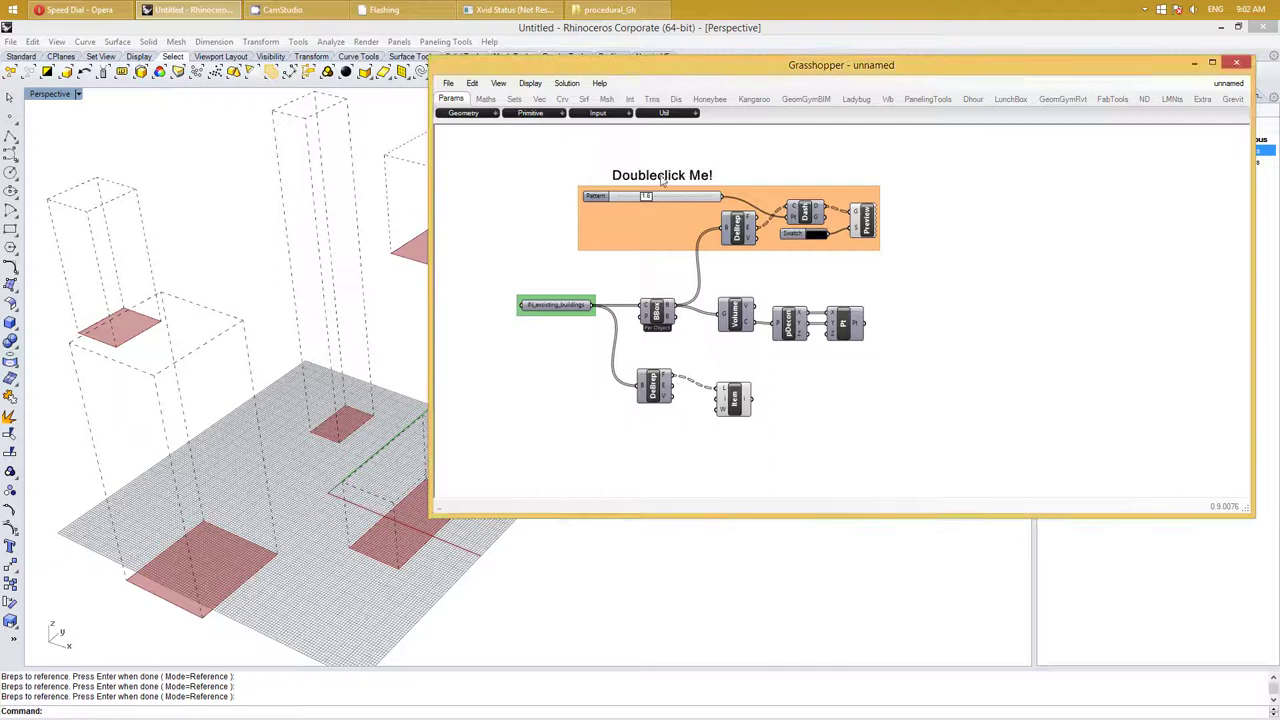
{"action": "double_click", "coordinate": [662, 177]}
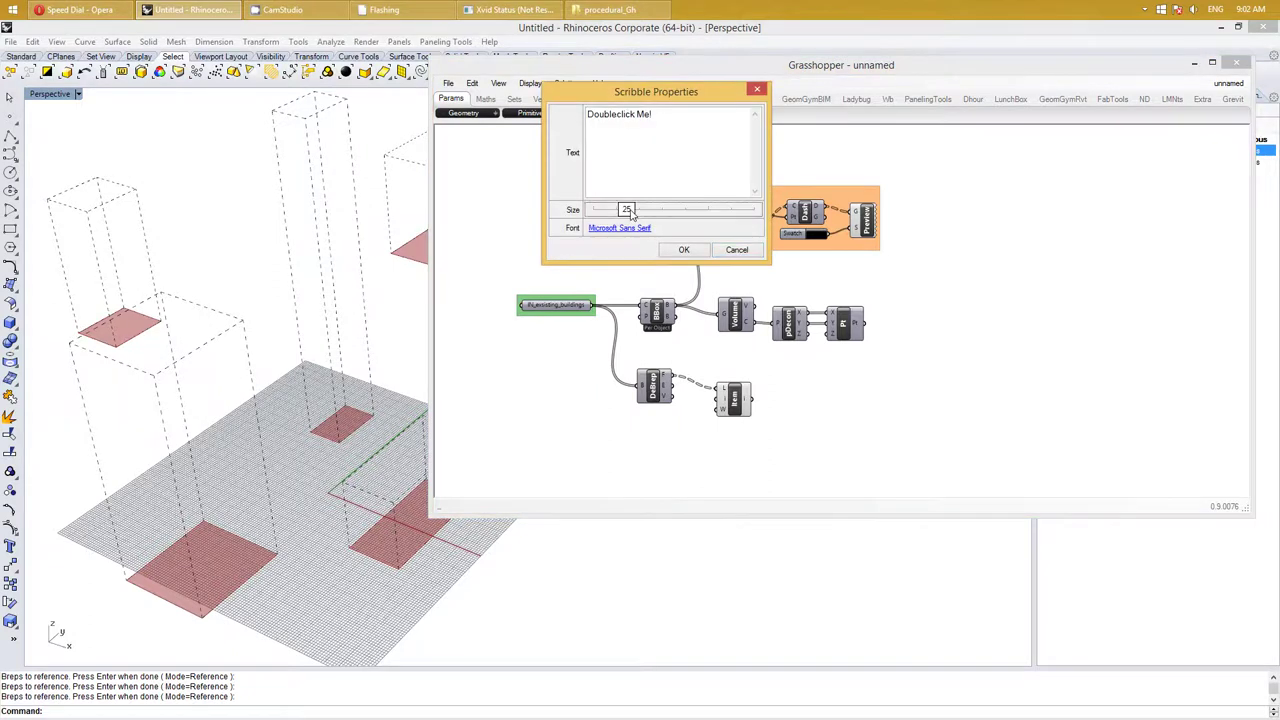
Set the Scribble size to 13 and start typing 'existing buildings' as its text
{"action": "double_click", "coordinate": [628, 210]}
{"action": "type", "text": "13"}
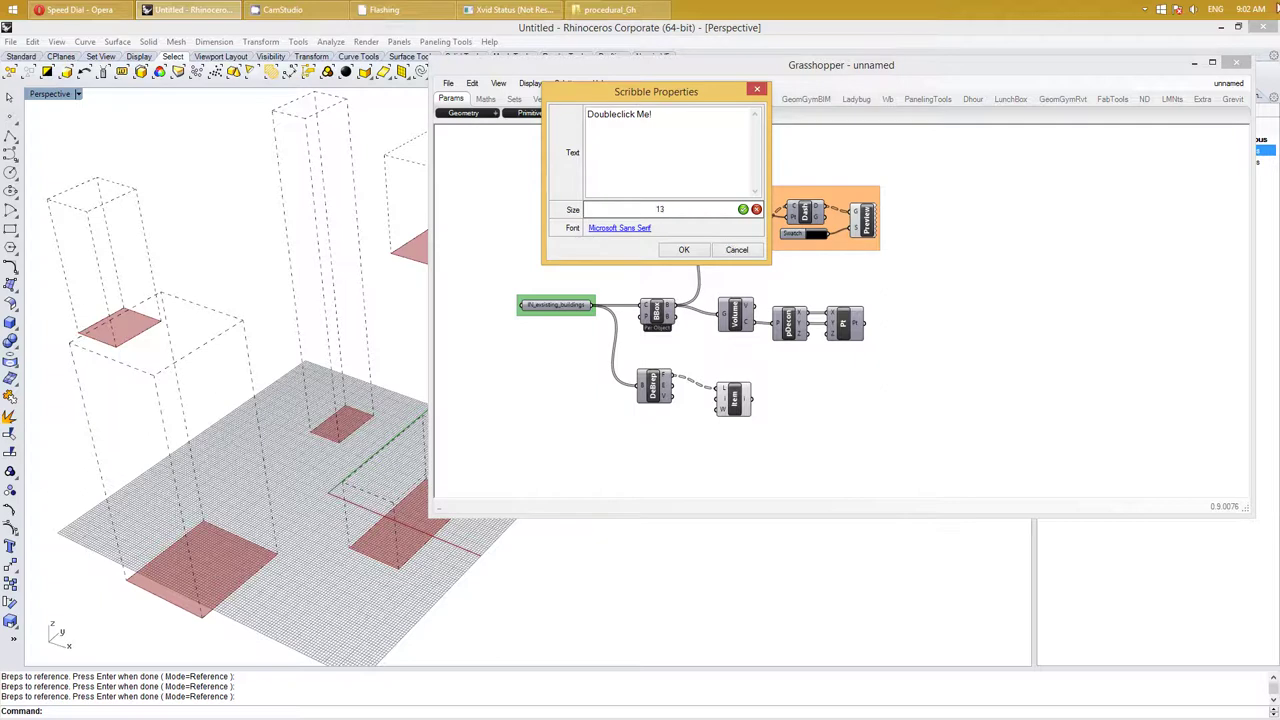
{"action": "key", "text": "Tab"}
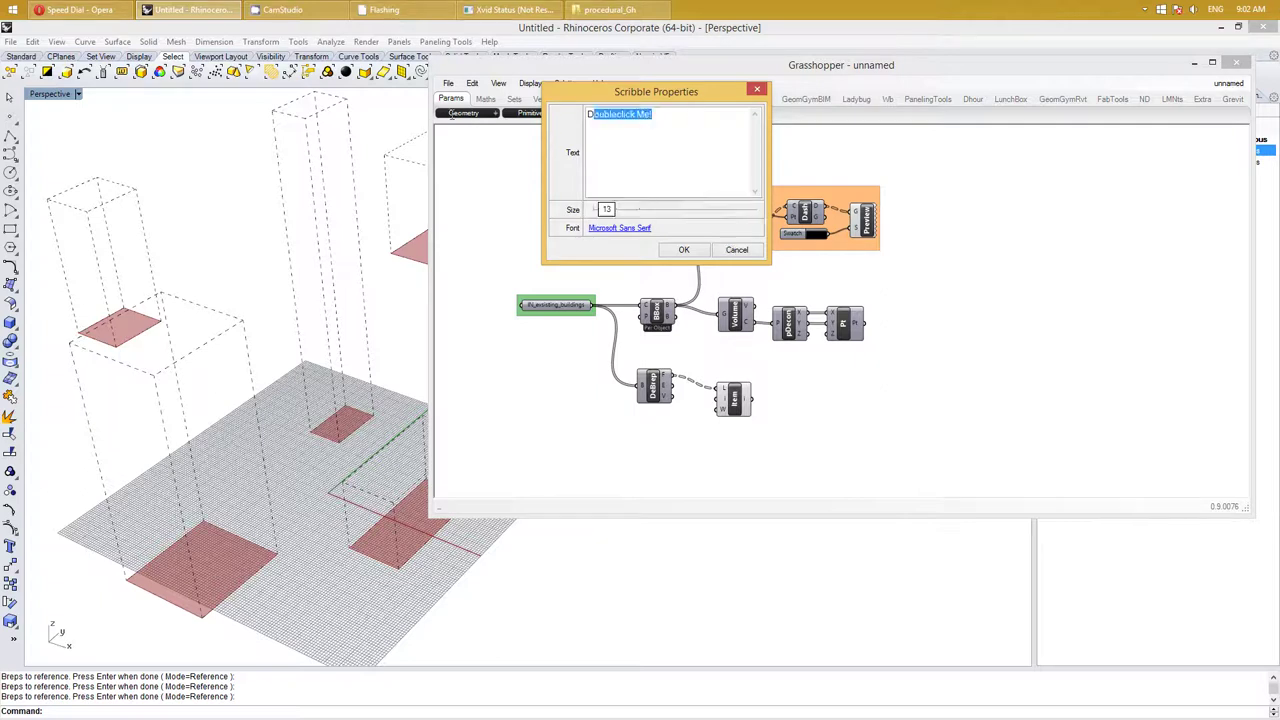
{"action": "type", "text": "existing b"}
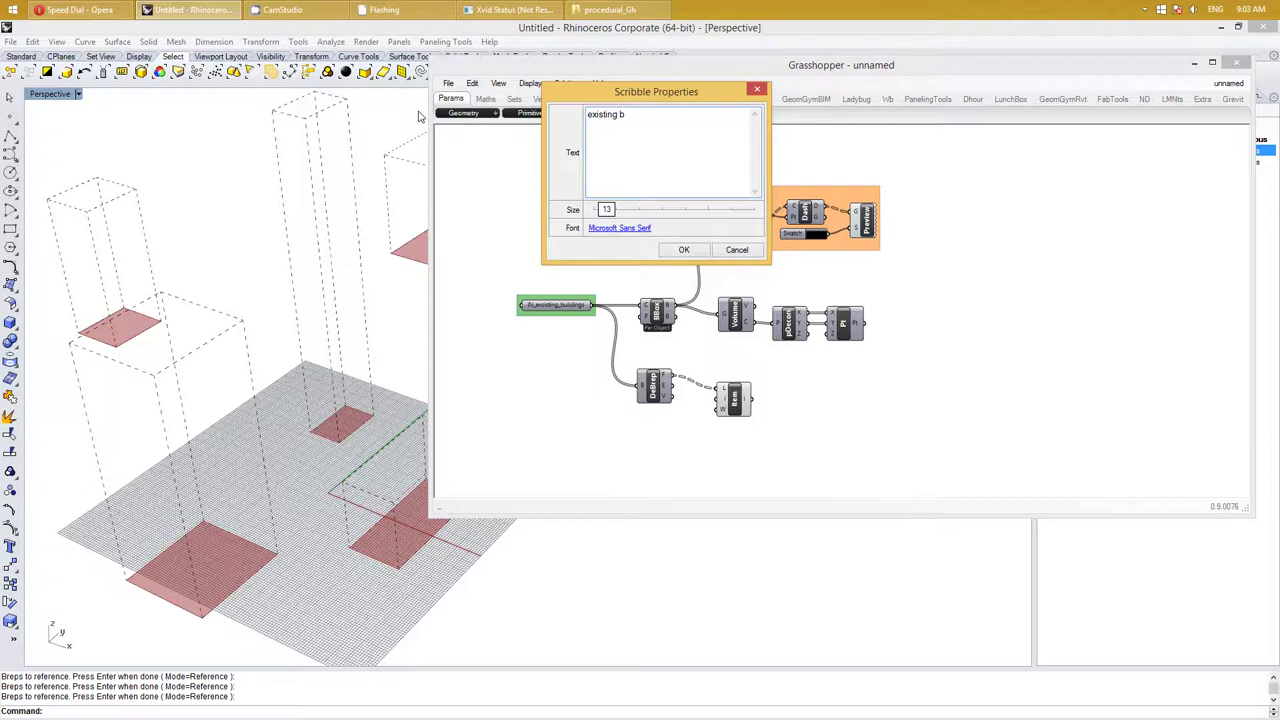
{"action": "type", "text": "uildings outline"}
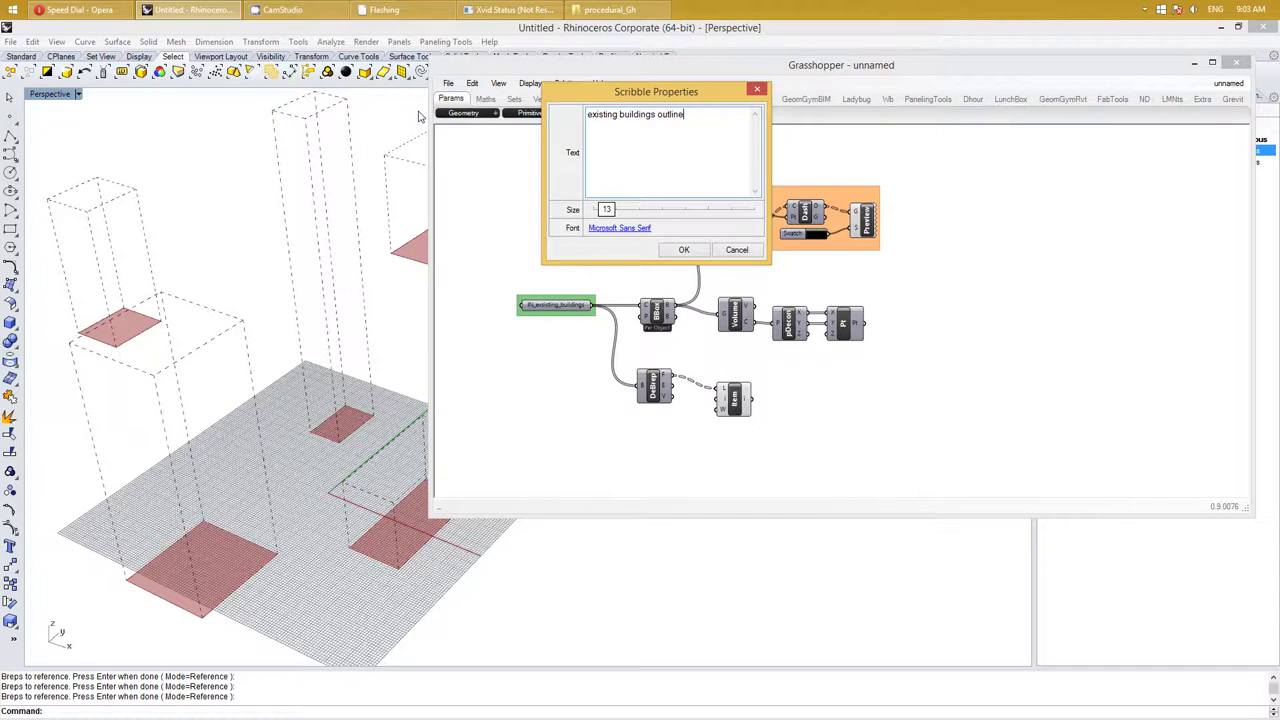
Confirm the 'existing buildings outline' label and move it just above the dashed-outline components
{"action": "left_click", "coordinate": [685, 250]}
{"action": "right_click_drag", "start_coordinate": [892, 282], "coordinate": [872, 290]}
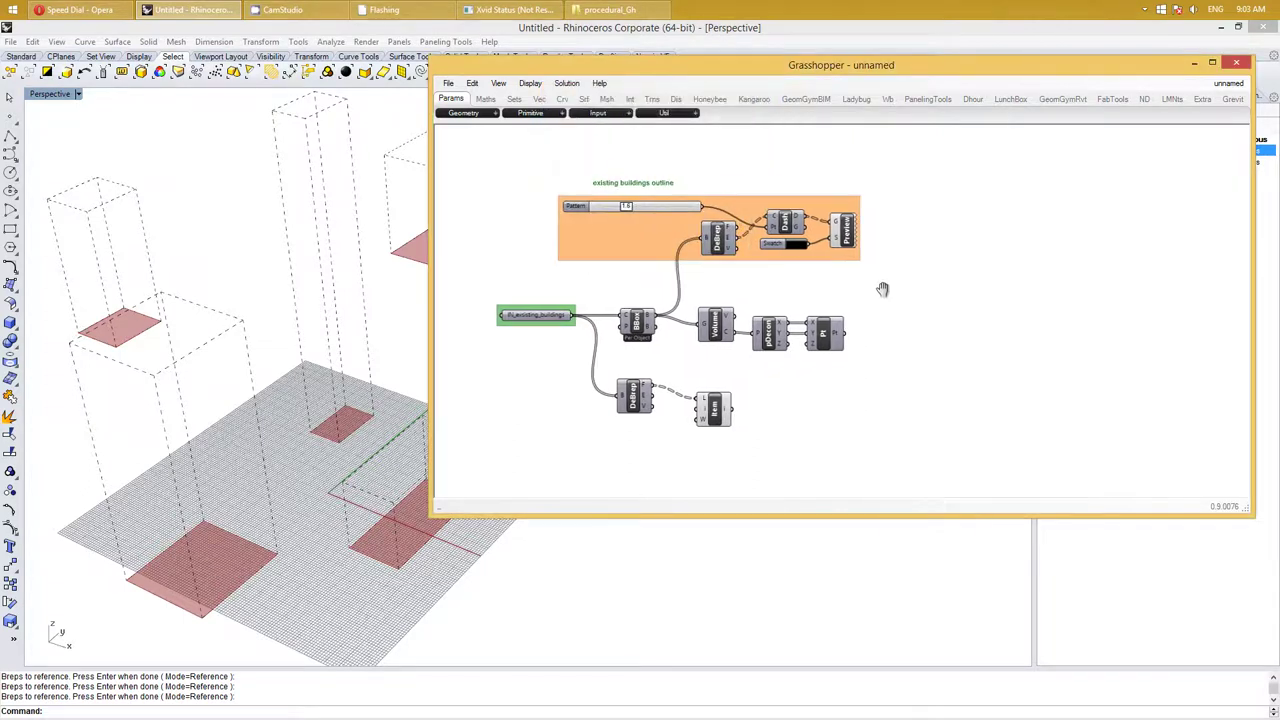
{"action": "right_click", "coordinate": [884, 290]}
{"action": "key", "text": "Escape"}
{"action": "scroll", "coordinate": [670, 172], "scroll_direction": "up", "scroll_amount": 1}
{"action": "scroll", "coordinate": [670, 174], "scroll_direction": "up", "scroll_amount": 1}
{"action": "left_click_drag", "start_coordinate": [670, 176], "coordinate": [633, 189]}
Group the label with the outline components and colour the new group orange
{"action": "left_click", "coordinate": [650, 237], "text": "shift"}
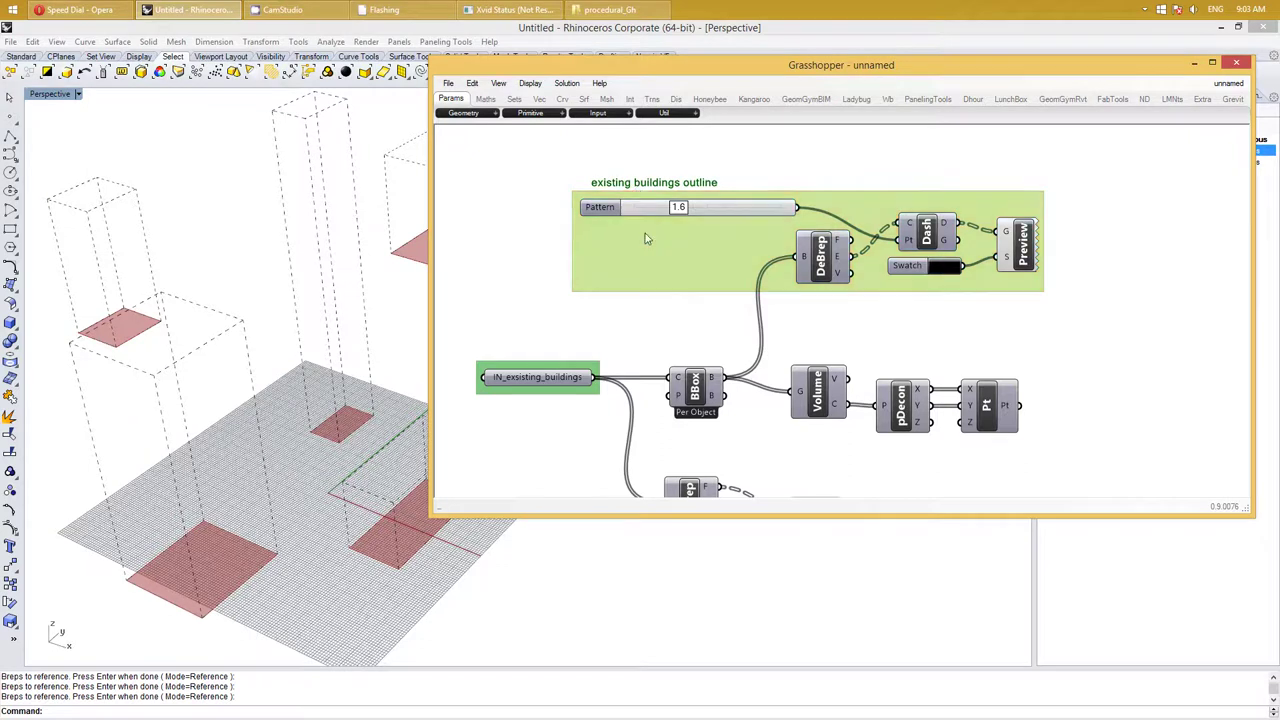
{"action": "key", "text": "ctrl+g"}
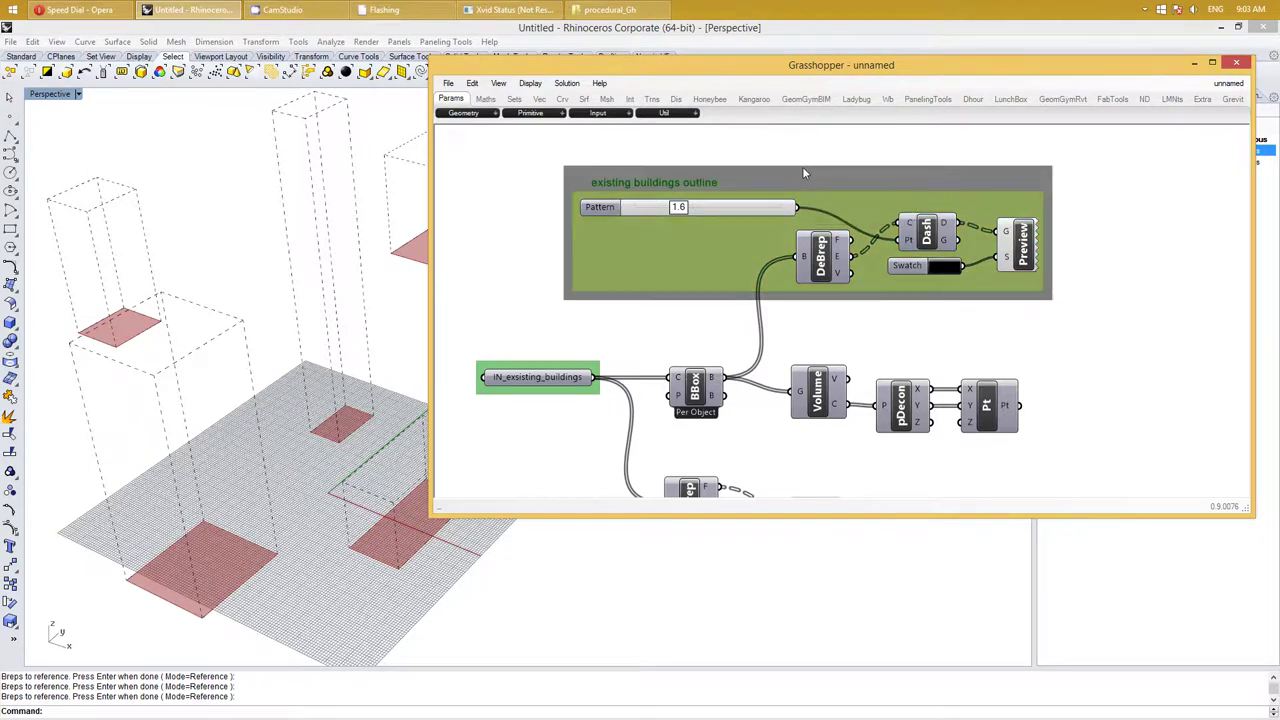
{"action": "right_click", "coordinate": [788, 176]}
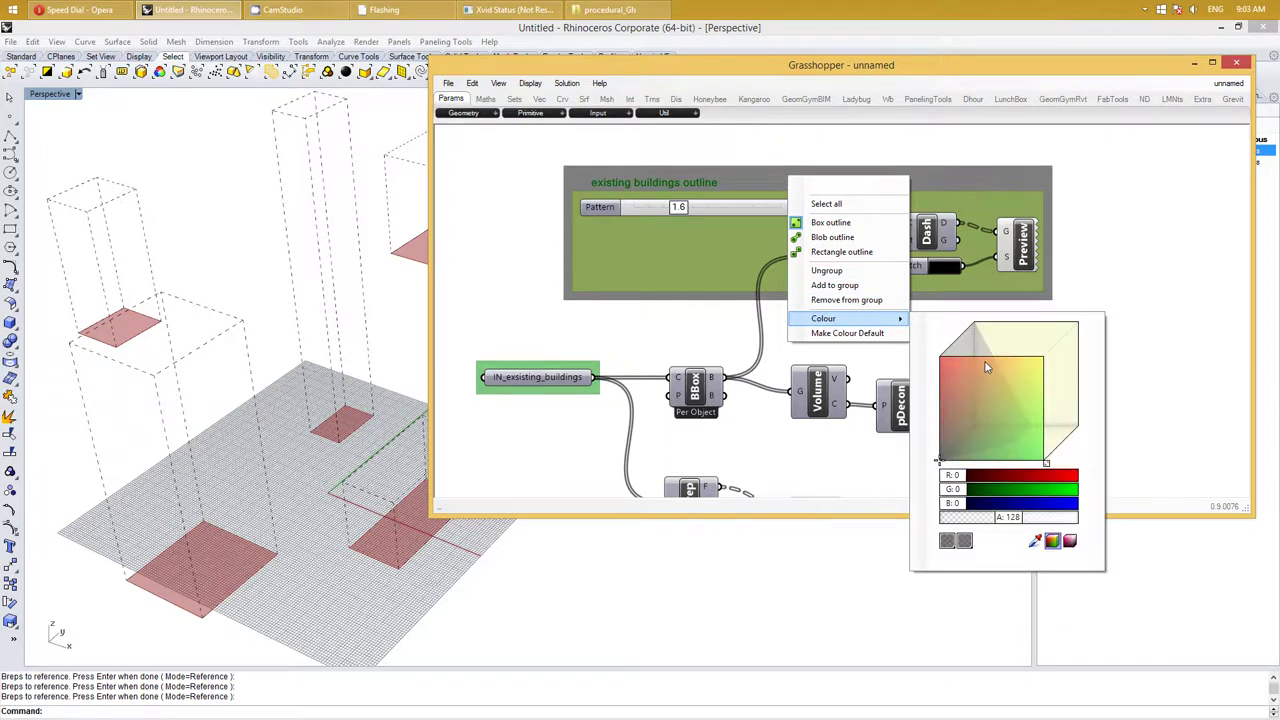
{"action": "left_click", "coordinate": [985, 358]}
{"action": "left_click", "coordinate": [1153, 213]}
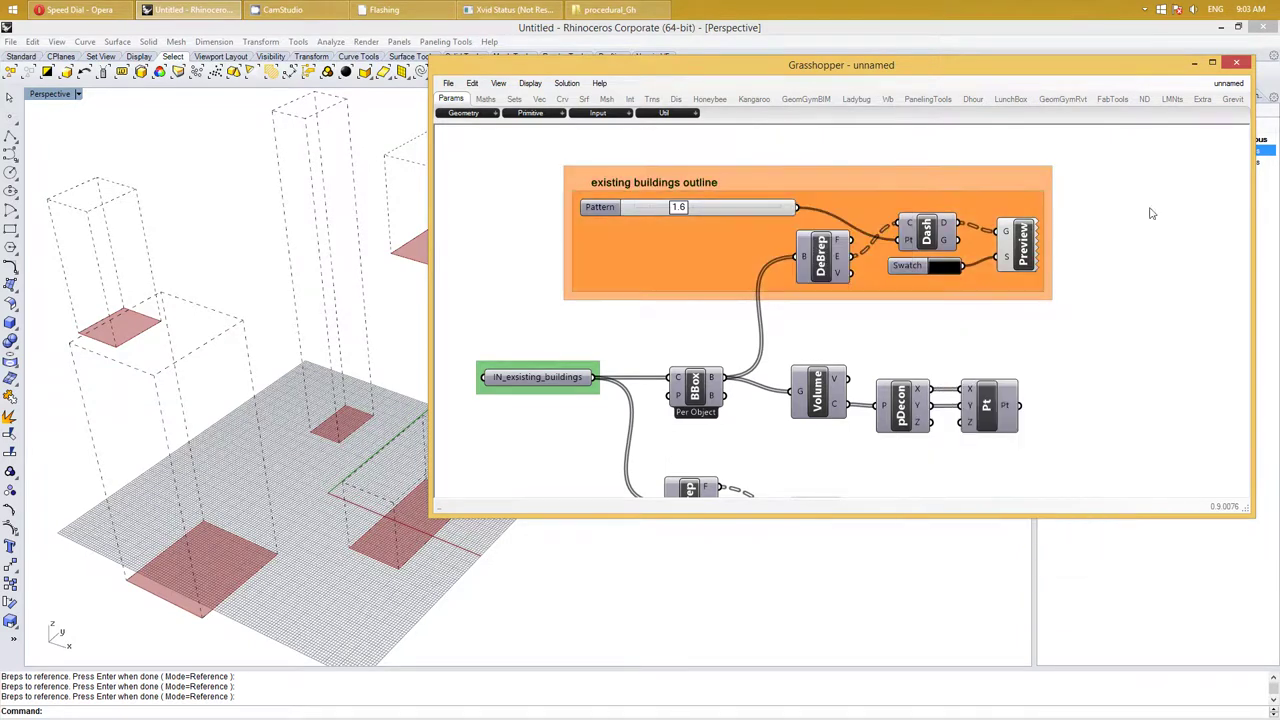
{"action": "right_click_drag", "start_coordinate": [1104, 233], "coordinate": [1034, 222]}
{"action": "right_click_drag", "start_coordinate": [1057, 266], "coordinate": [1009, 214]}
Extract Item's index input as an integer parameter and place it below DeBrep
{"action": "scroll", "coordinate": [1003, 309], "scroll_direction": "down", "scroll_amount": 2}
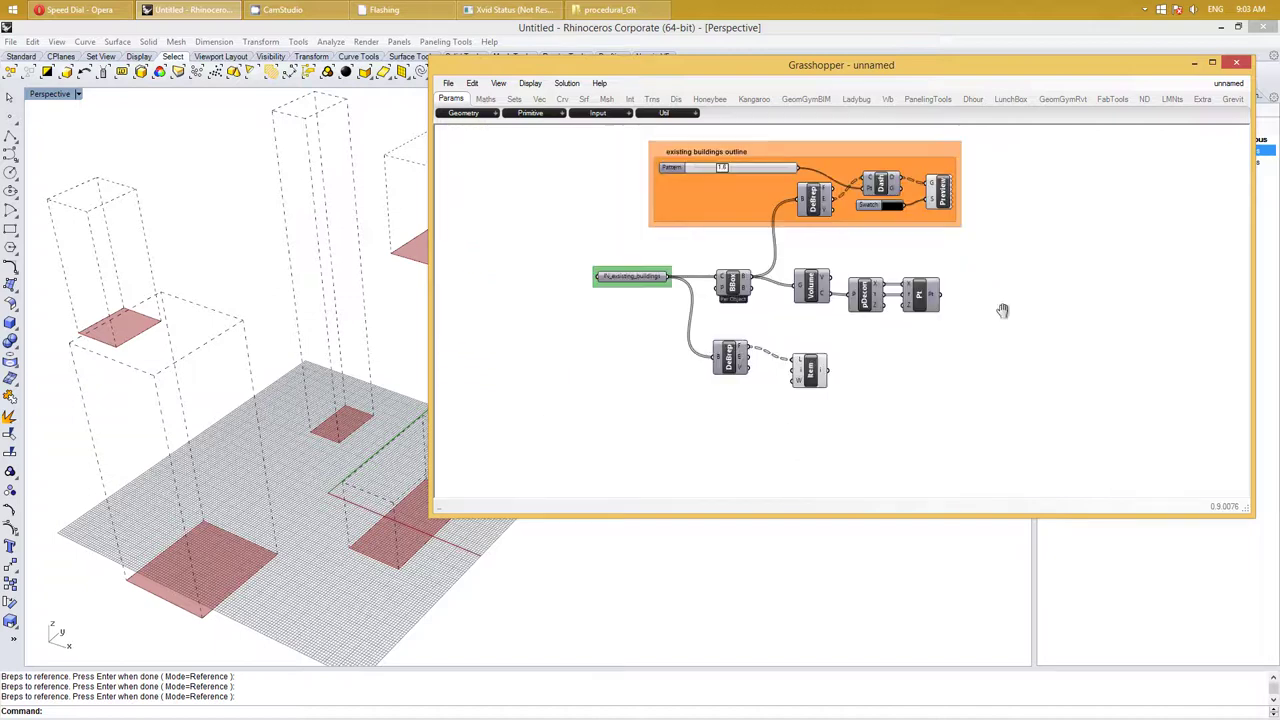
{"action": "right_click", "coordinate": [952, 247]}
{"action": "right_click_drag", "start_coordinate": [868, 298], "coordinate": [845, 310]}
{"action": "left_click", "coordinate": [820, 295]}
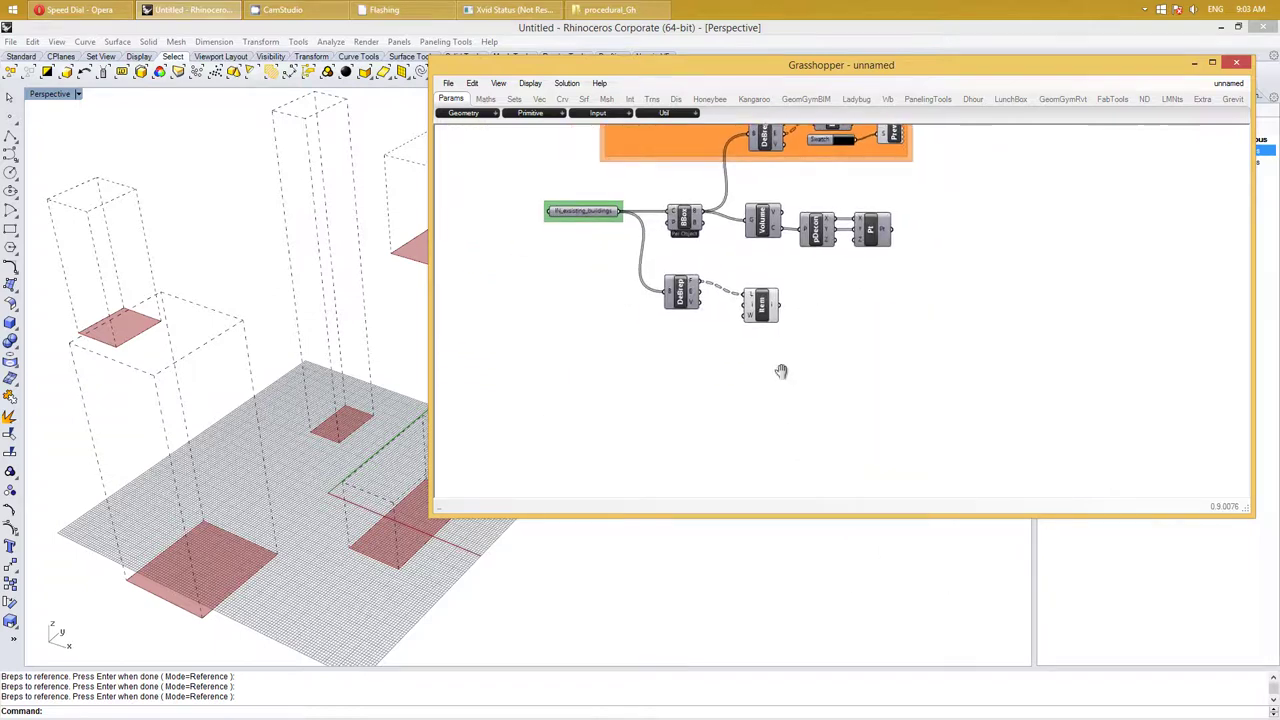
{"action": "right_click_drag", "start_coordinate": [782, 372], "coordinate": [727, 329]}
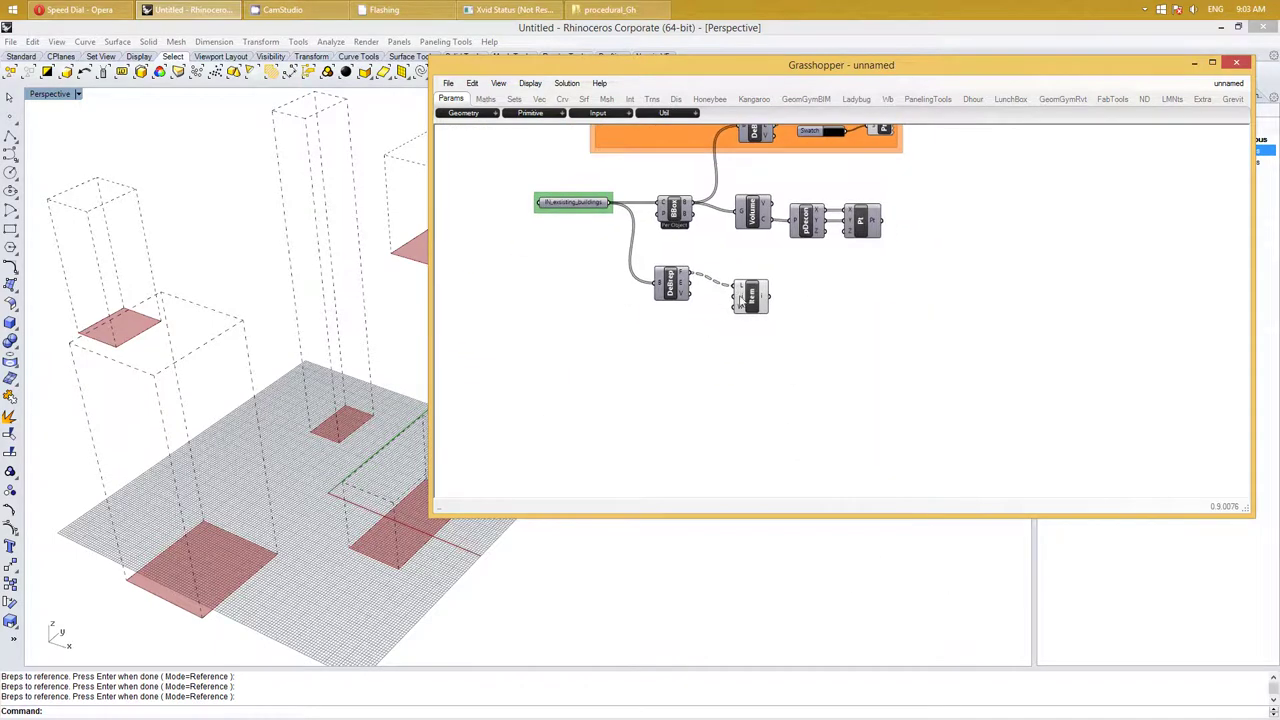
{"action": "right_click", "coordinate": [740, 301]}
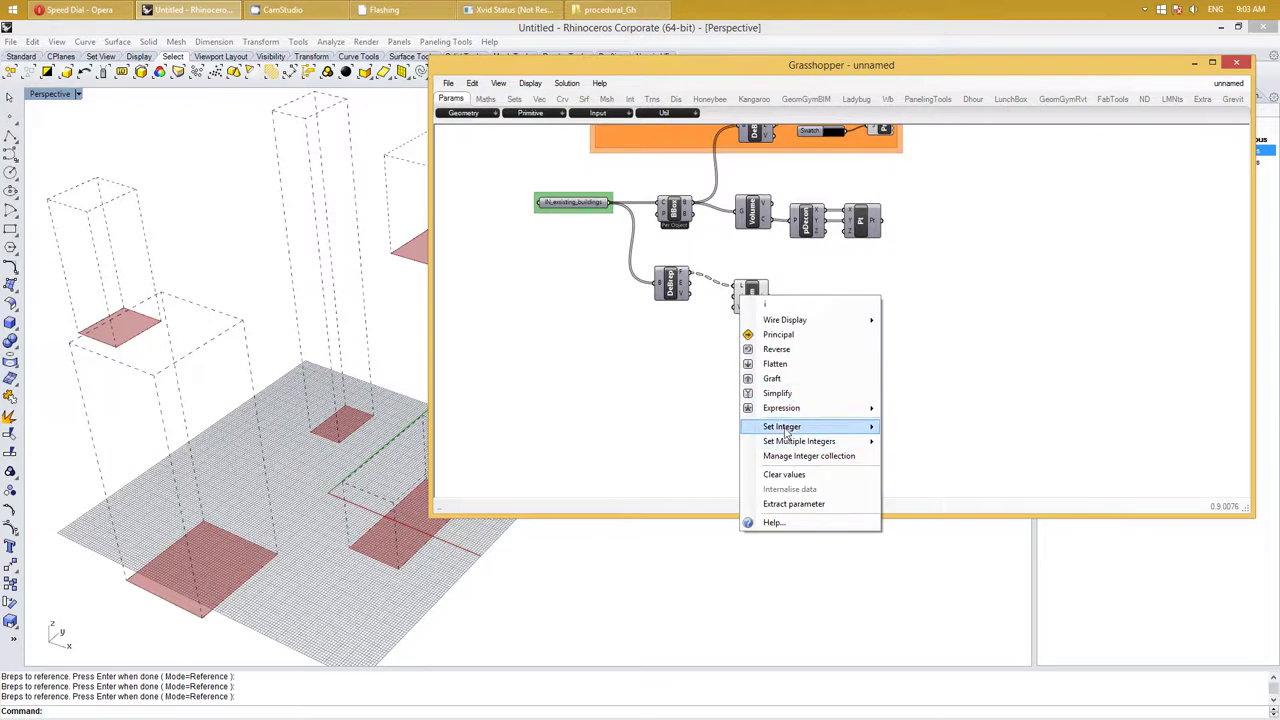
{"action": "mouse_move", "coordinate": [799, 441]}
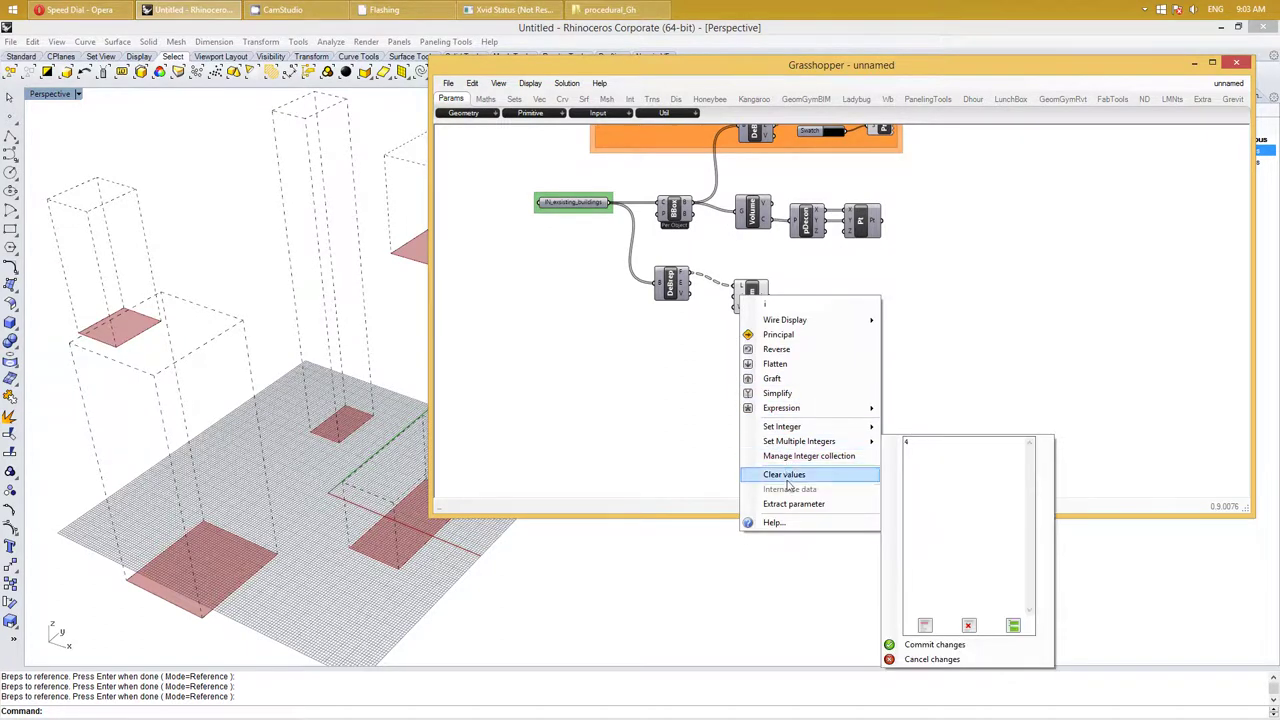
{"action": "left_click", "coordinate": [671, 472]}
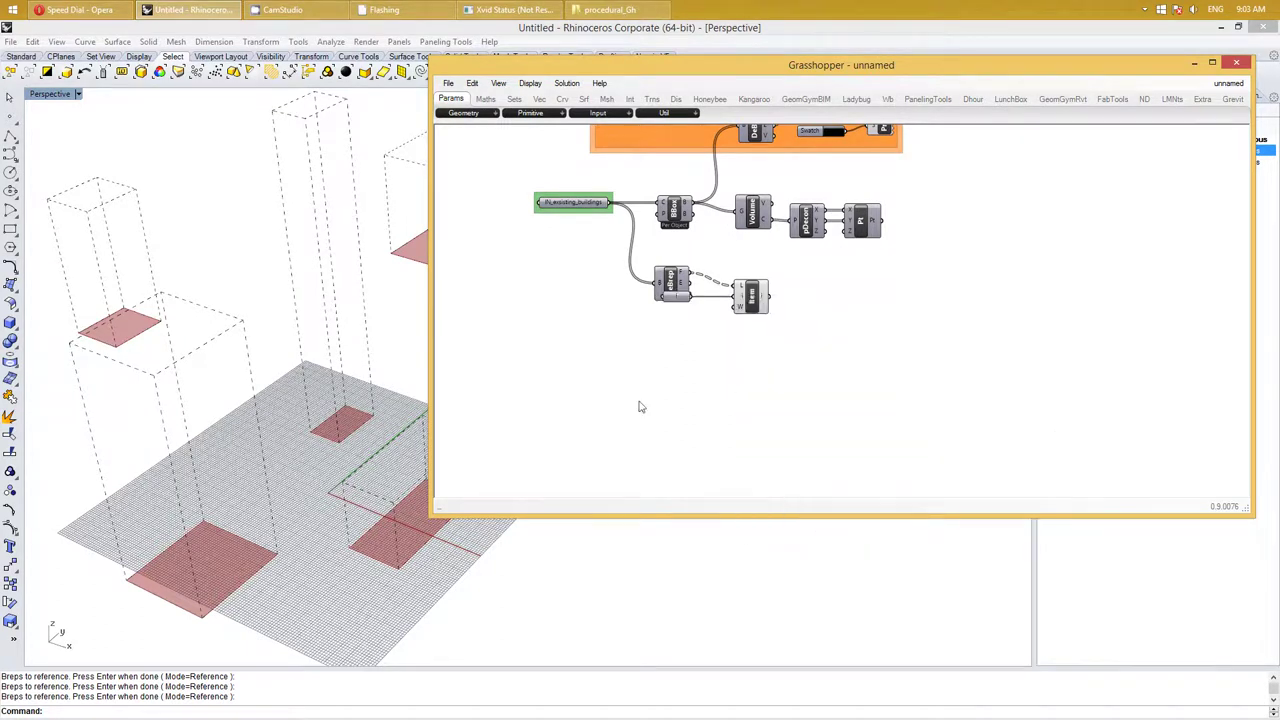
{"action": "left_click_drag", "start_coordinate": [678, 302], "coordinate": [690, 320]}
{"action": "right_click", "coordinate": [697, 322]}
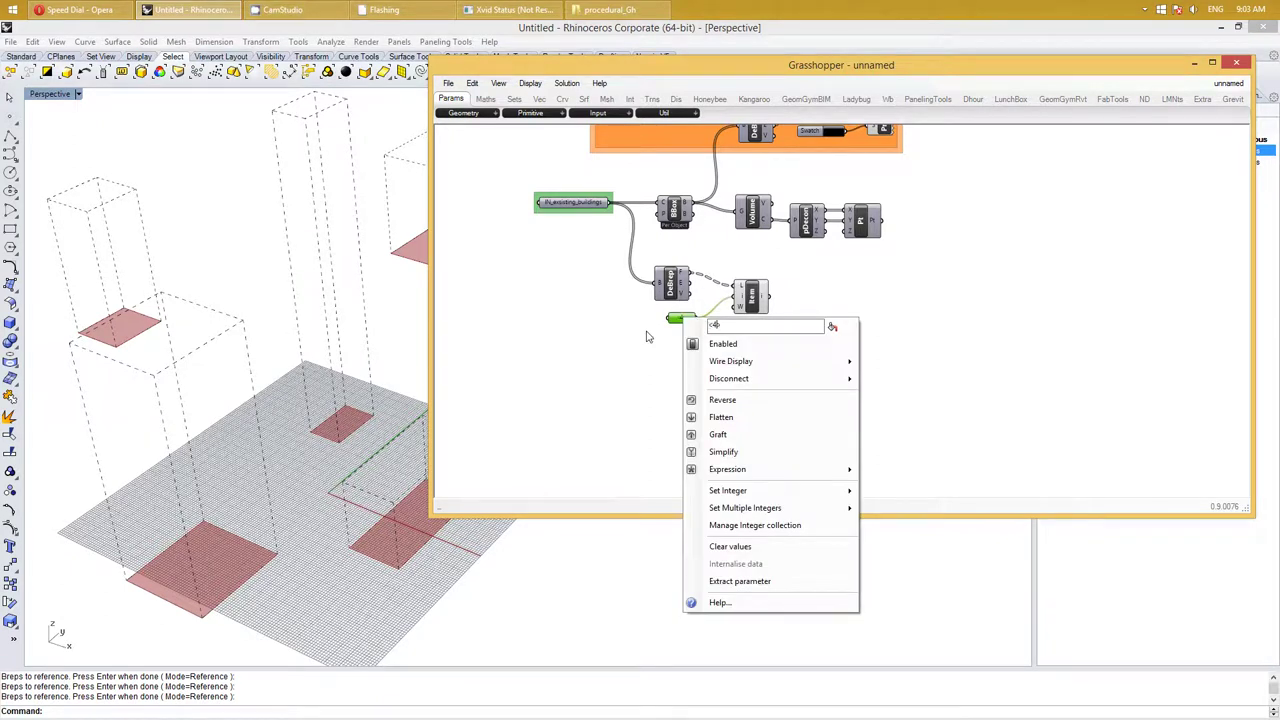
{"action": "left_click", "coordinate": [1035, 385]}
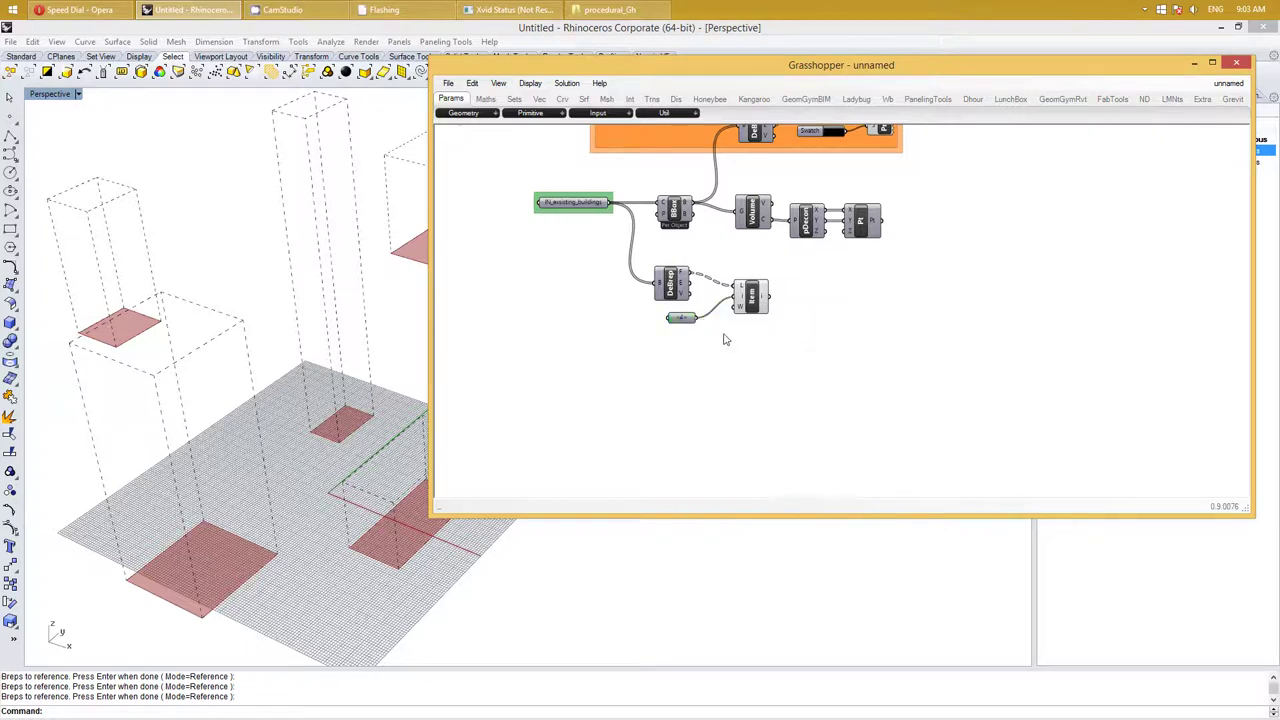
Align the Volume, pDecon and Pt components in one horizontal row
{"action": "left_click", "coordinate": [682, 318]}
{"action": "left_click_drag", "start_coordinate": [704, 326], "coordinate": [670, 198]}
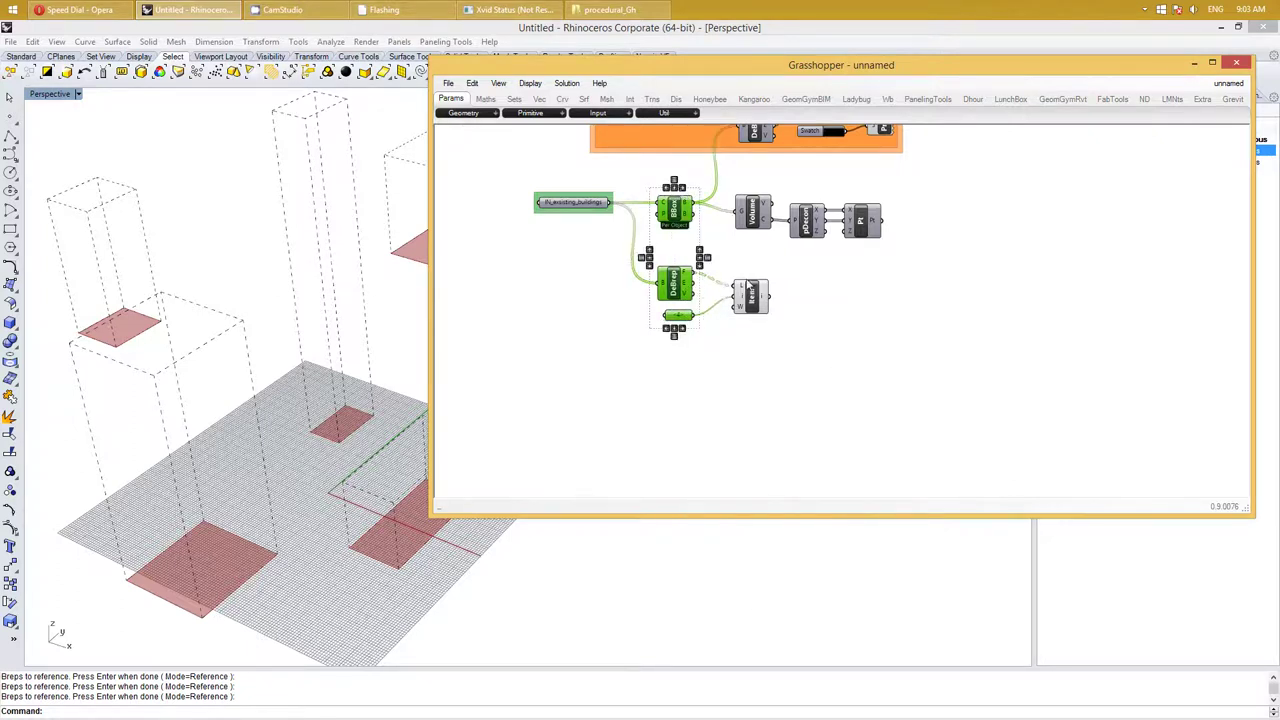
{"action": "left_click", "coordinate": [780, 328]}
{"action": "left_click_drag", "start_coordinate": [760, 352], "coordinate": [727, 220]}
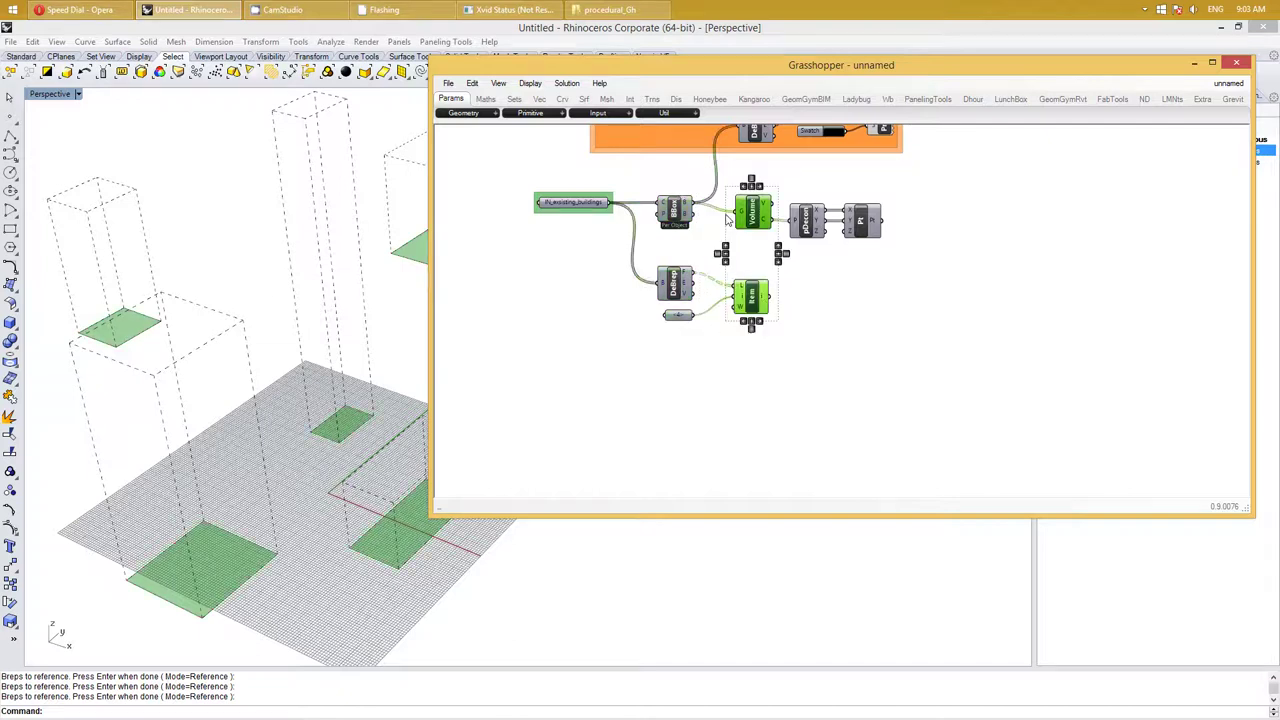
{"action": "right_click_drag", "start_coordinate": [846, 294], "coordinate": [748, 294]}
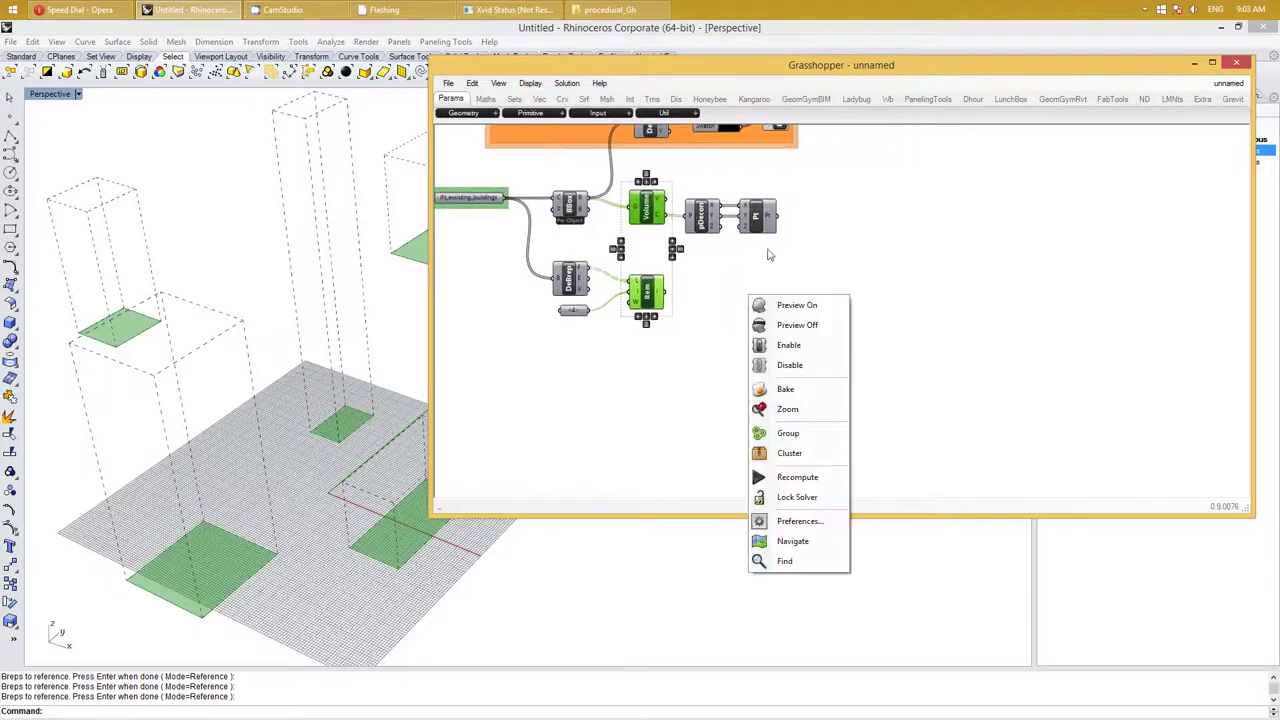
{"action": "left_click", "coordinate": [775, 250]}
{"action": "left_click_drag", "start_coordinate": [790, 248], "coordinate": [612, 178]}
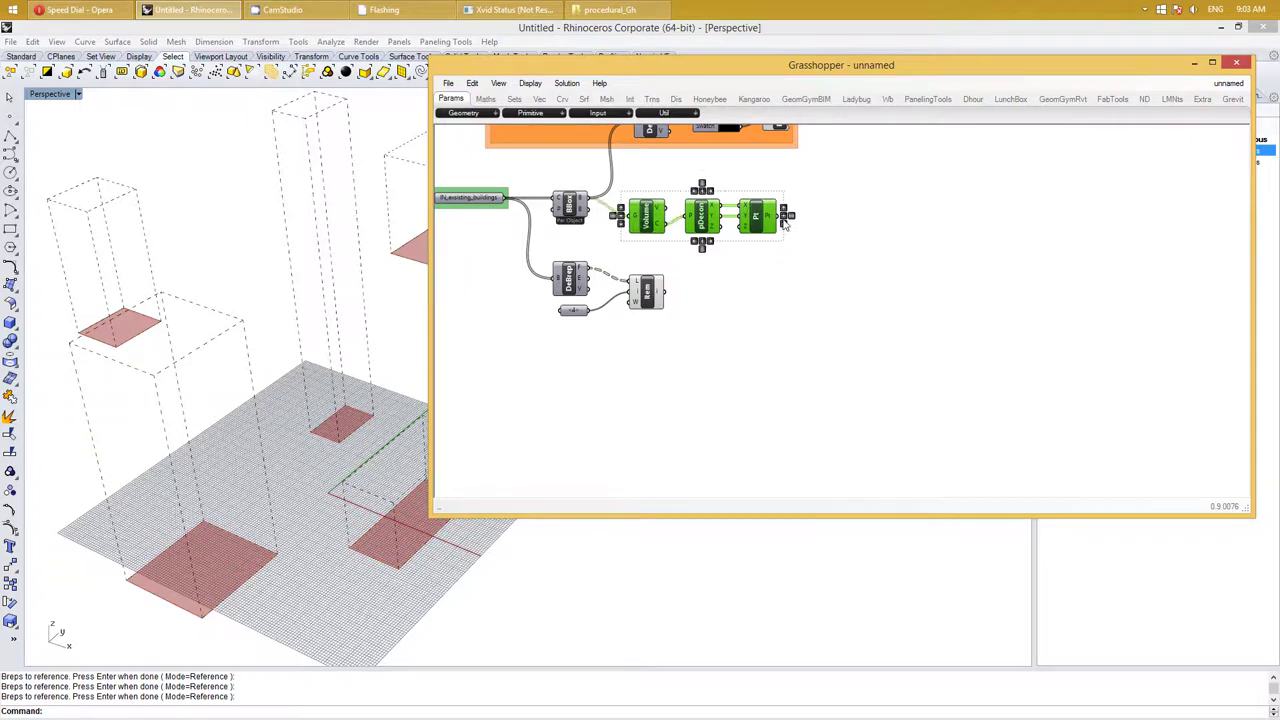
{"action": "left_click", "coordinate": [786, 221]}
{"action": "right_click_drag", "start_coordinate": [777, 258], "coordinate": [751, 254]}
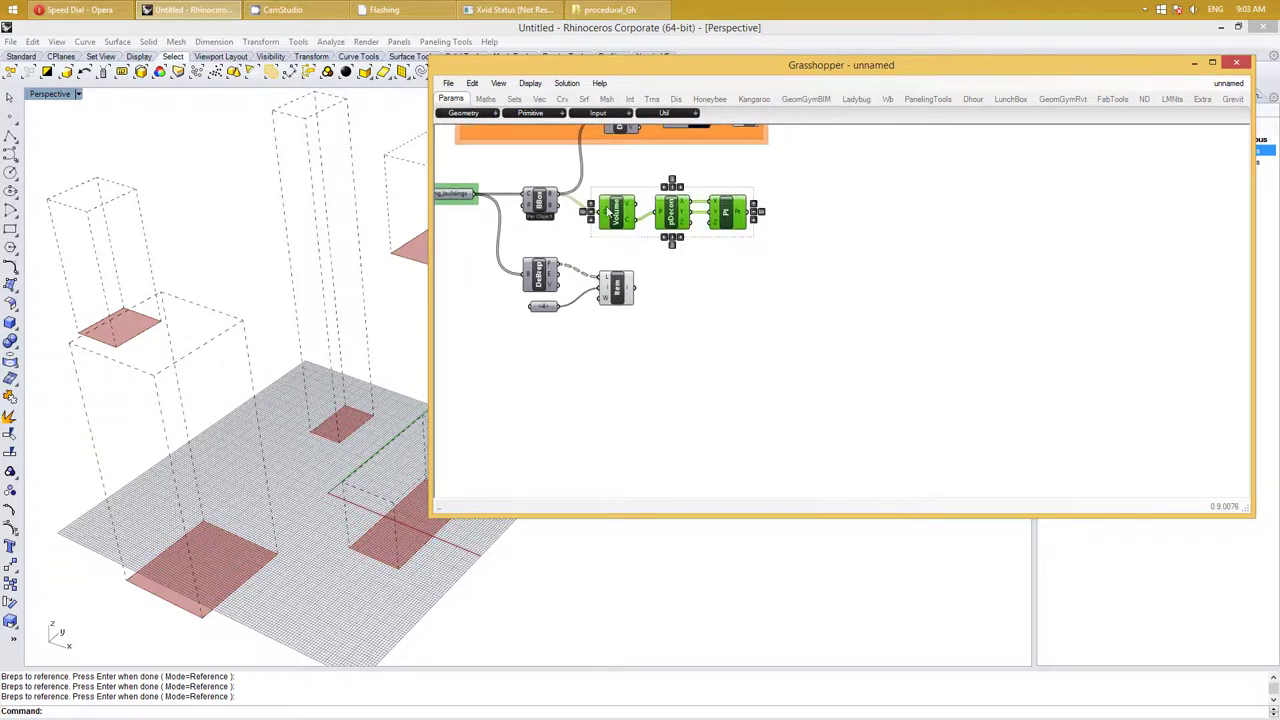
{"action": "left_click_drag", "start_coordinate": [625, 217], "coordinate": [620, 217]}
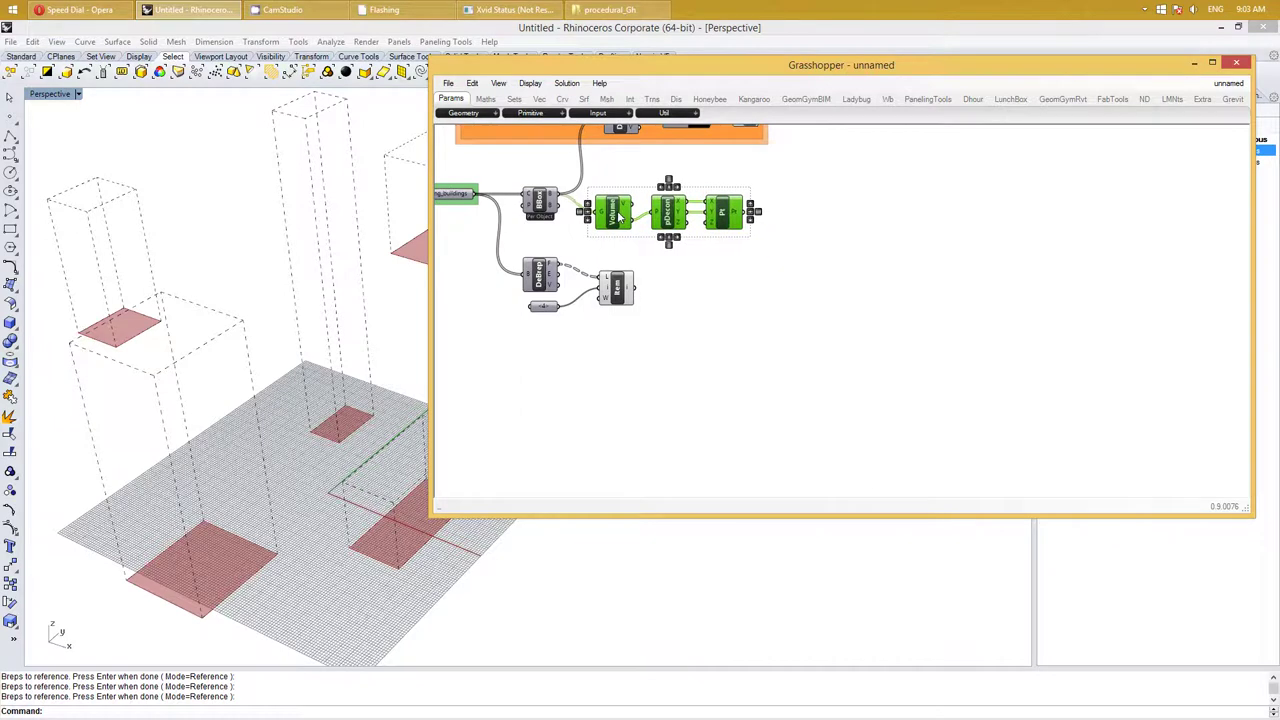
{"action": "left_click", "coordinate": [736, 264]}
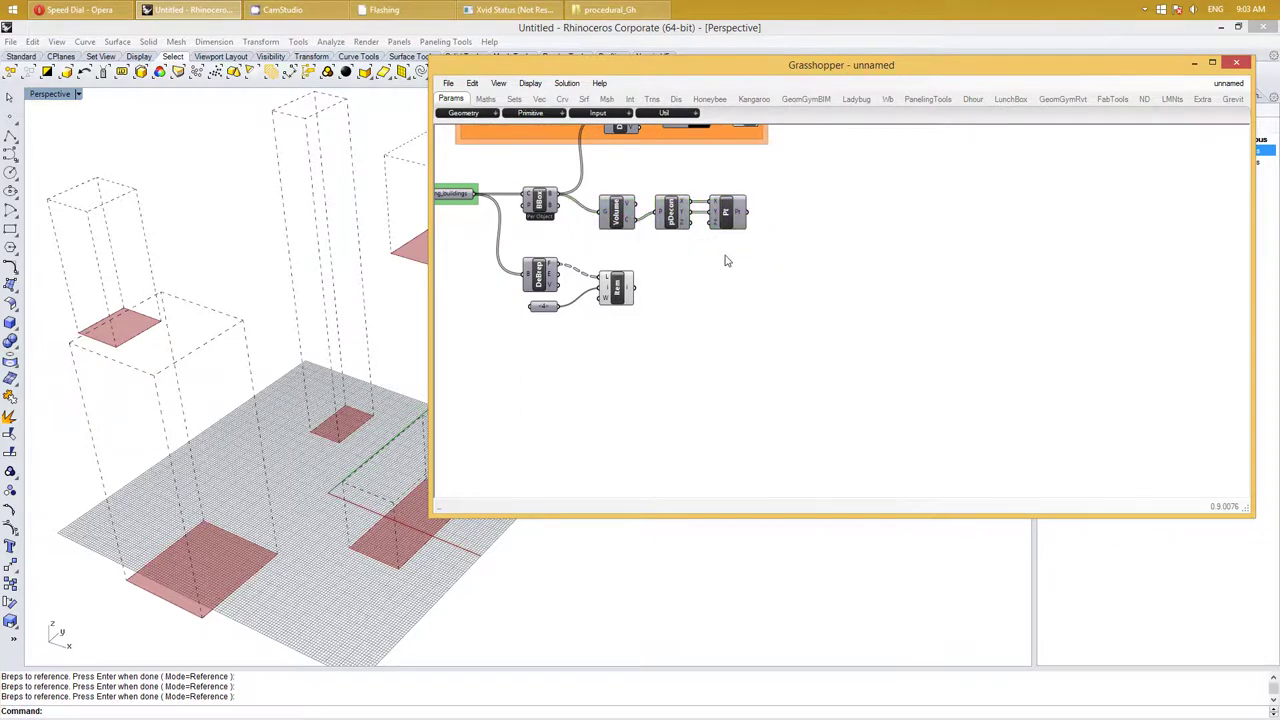
{"action": "right_click_drag", "start_coordinate": [295, 299], "coordinate": [251, 286]}
Save the Rhino model as global_attractor_systems.3dm in Desktop > bim_arch_attractor_systems
{"action": "key", "text": "ctrl+s"}
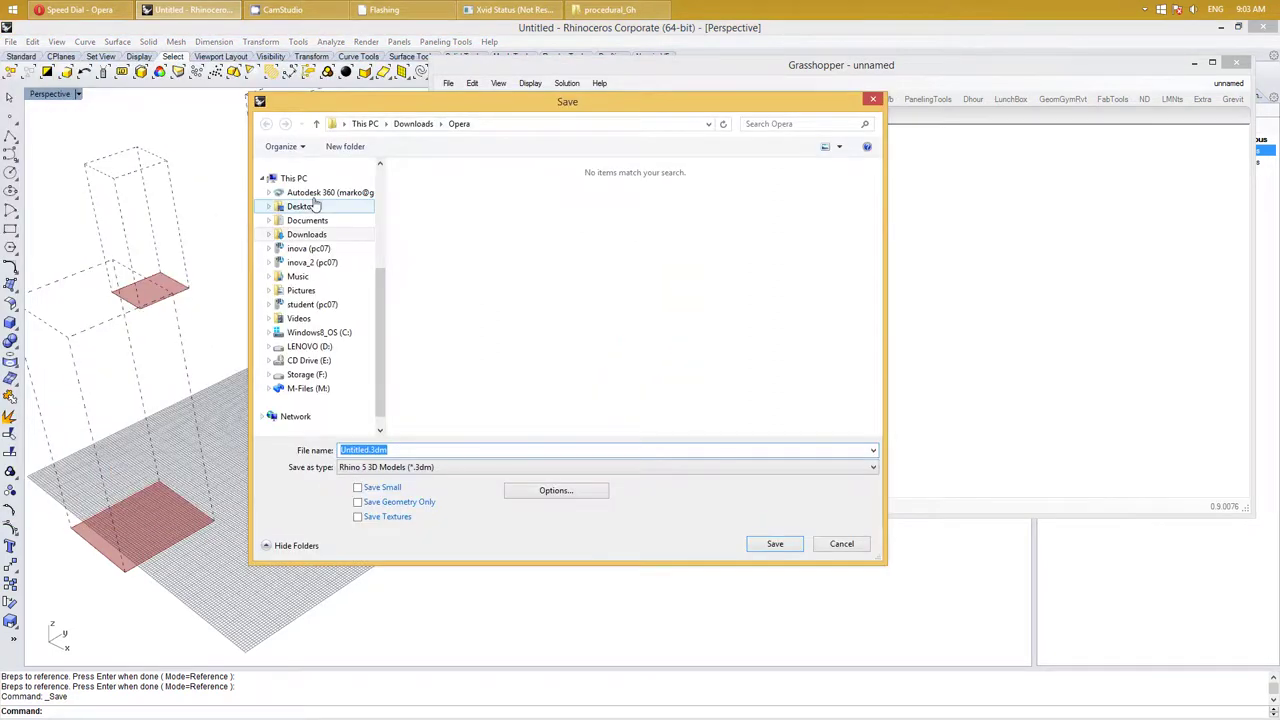
{"action": "left_click", "coordinate": [301, 206]}
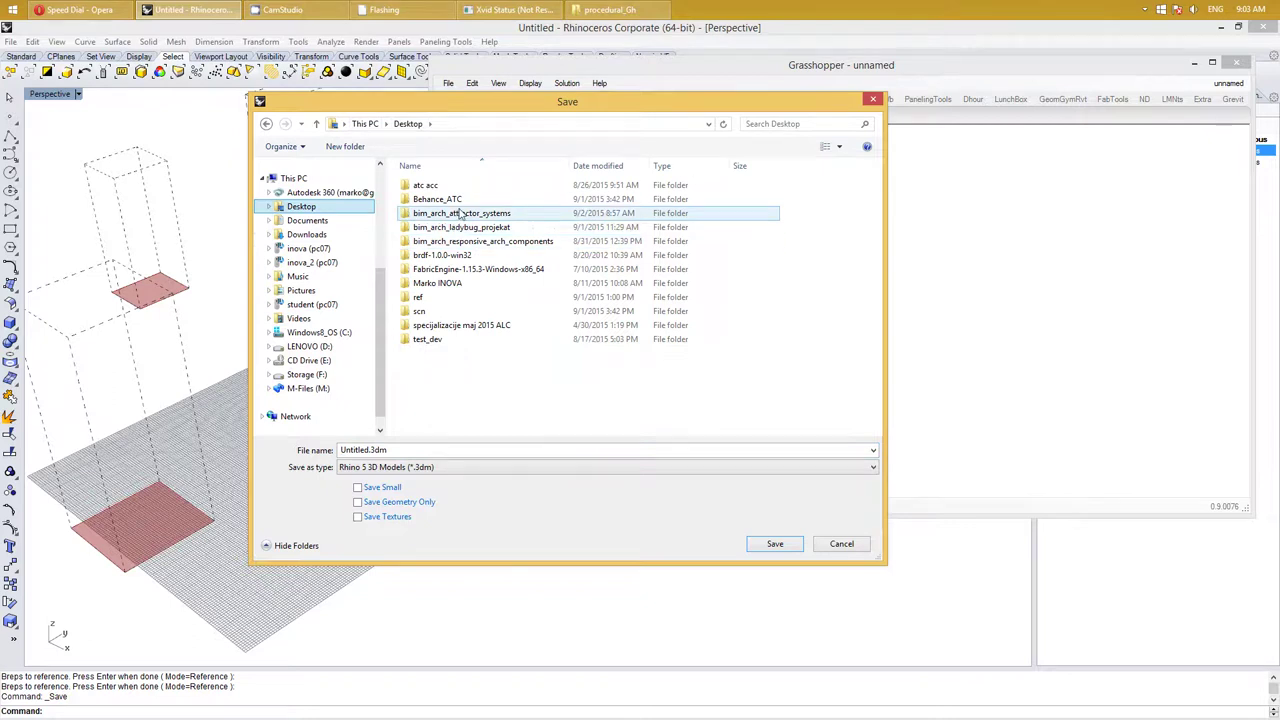
{"action": "double_click", "coordinate": [462, 216]}
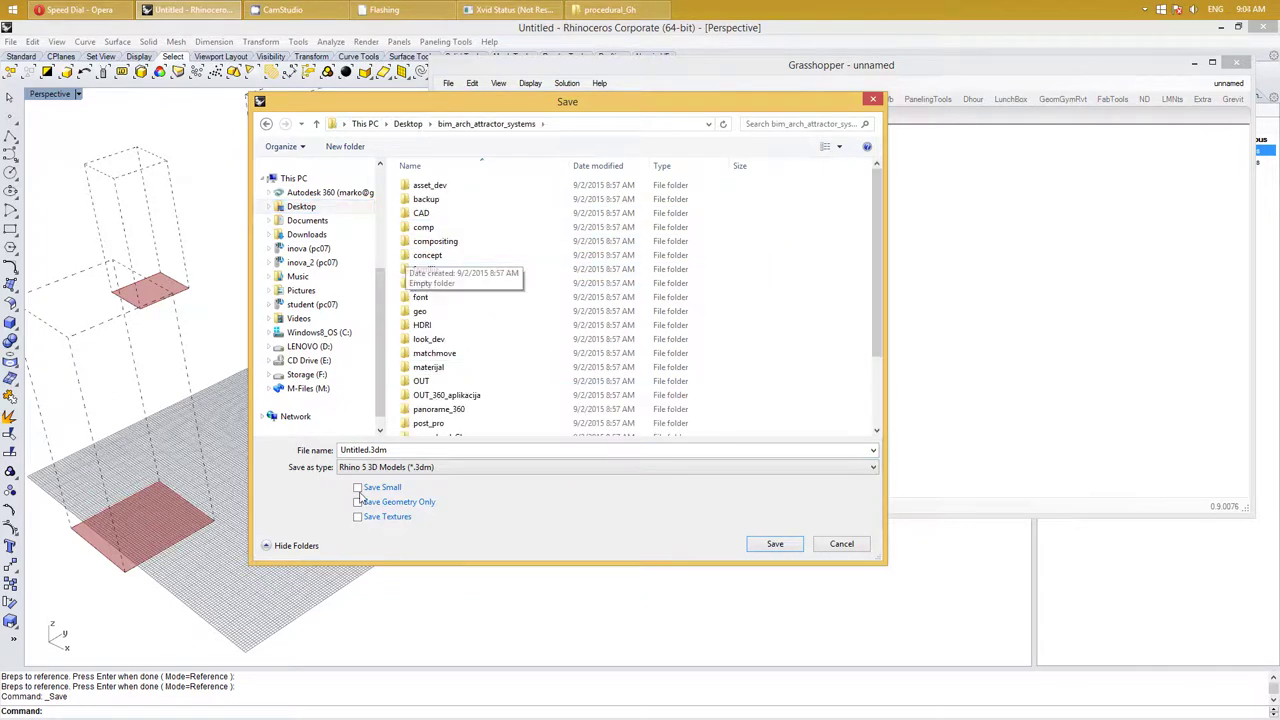
{"action": "double_click", "coordinate": [368, 450]}
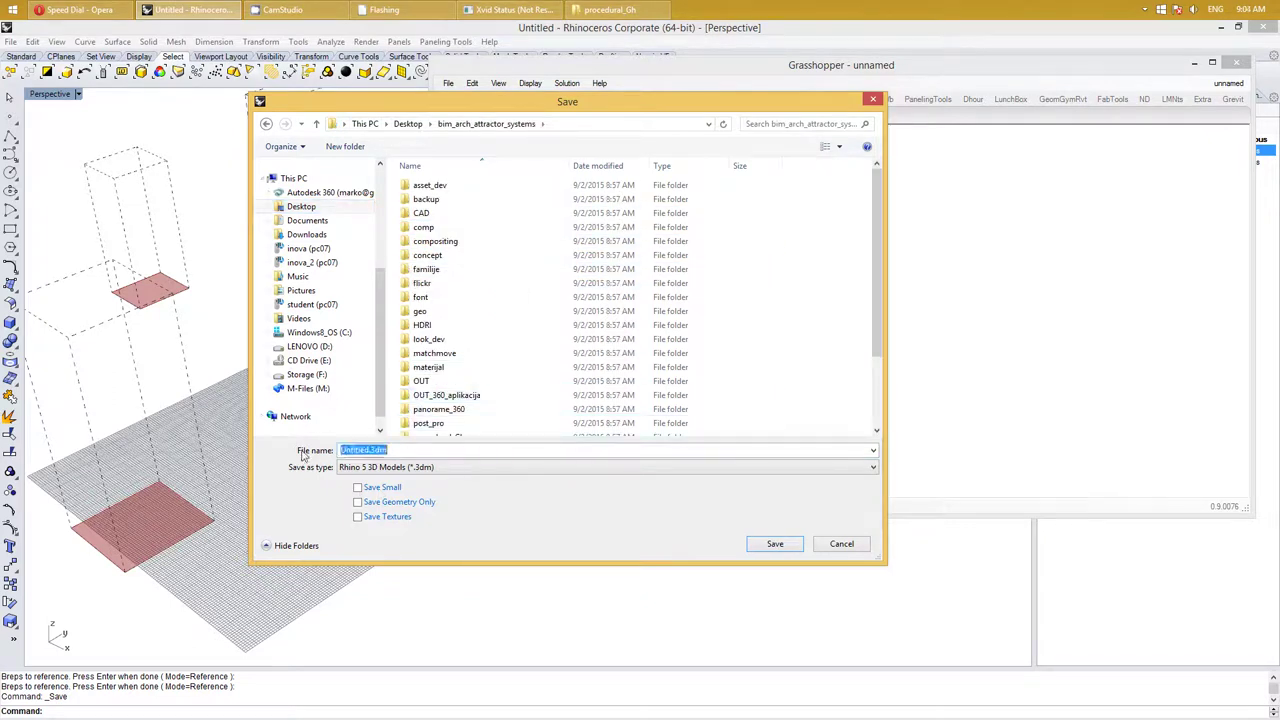
{"action": "left_click_drag", "start_coordinate": [369, 450], "coordinate": [333, 450]}
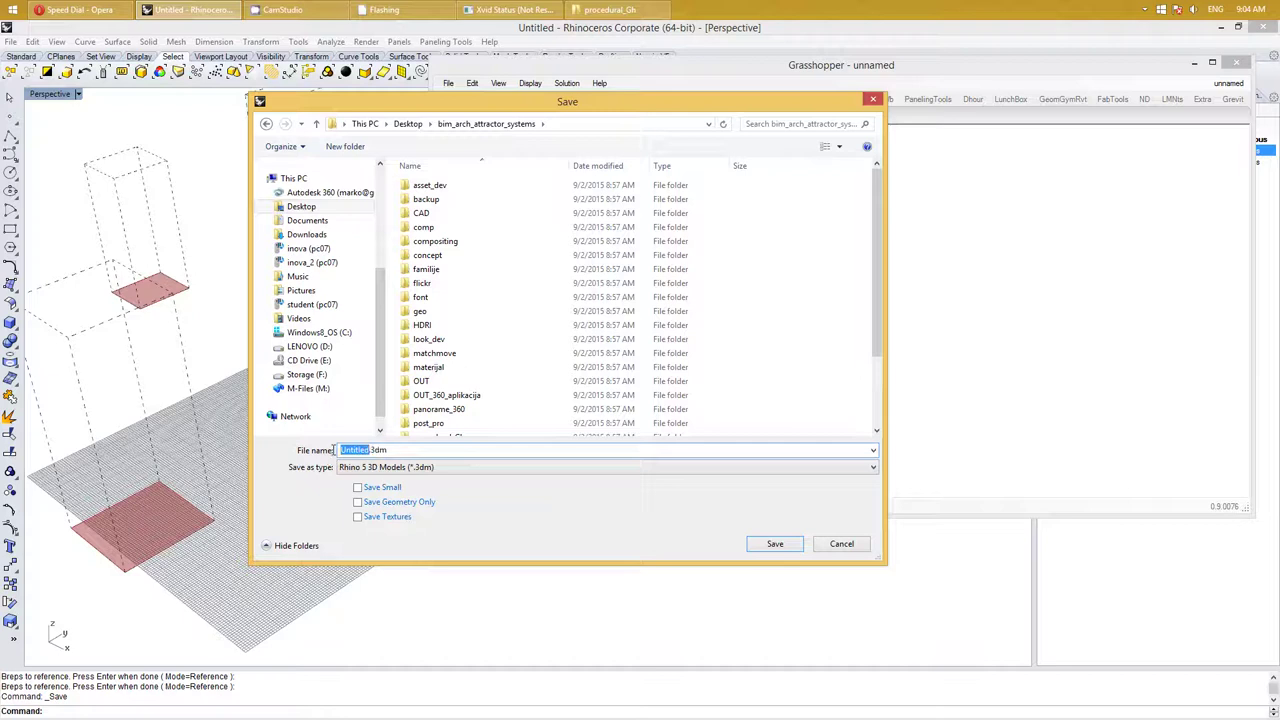
{"action": "type", "text": "global_a"}
{"action": "type", "text": "ttrac"}
{"action": "type", "text": "tor"}
{"action": "type", "text": "_sy"}
{"action": "type", "text": "stems"}
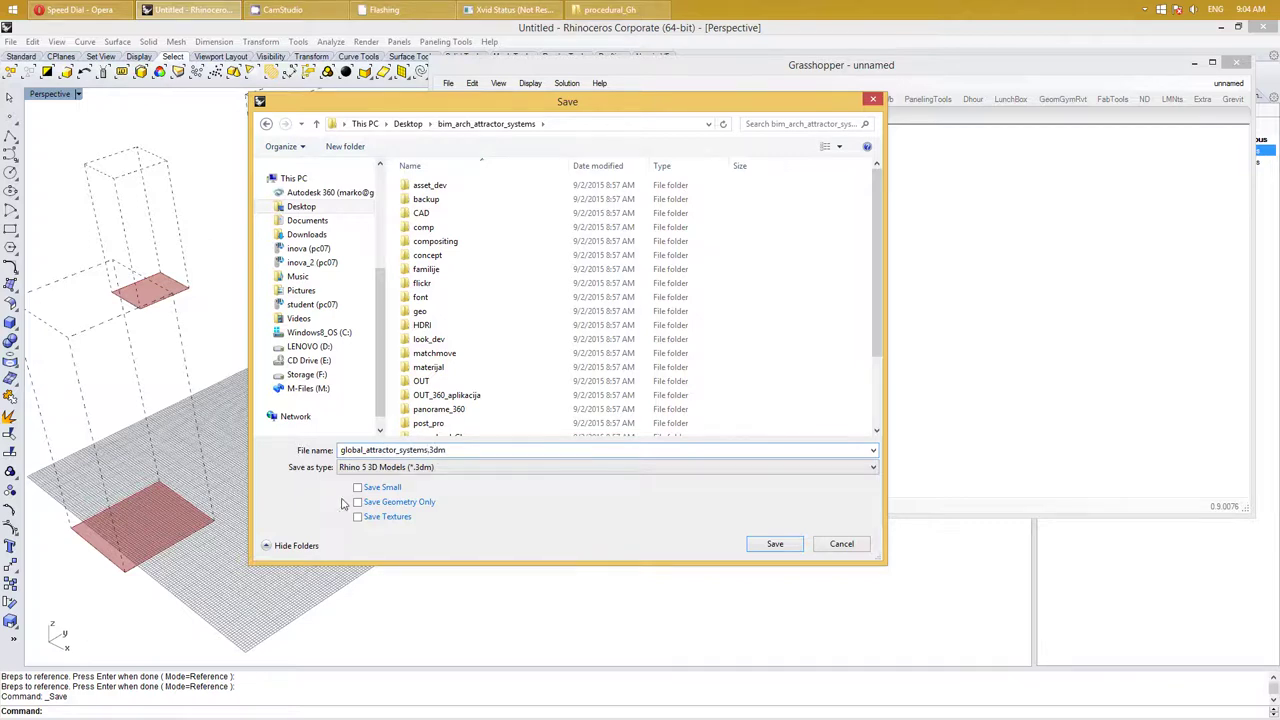
{"action": "left_click", "coordinate": [785, 545]}
{"action": "left_click", "coordinate": [786, 546]}
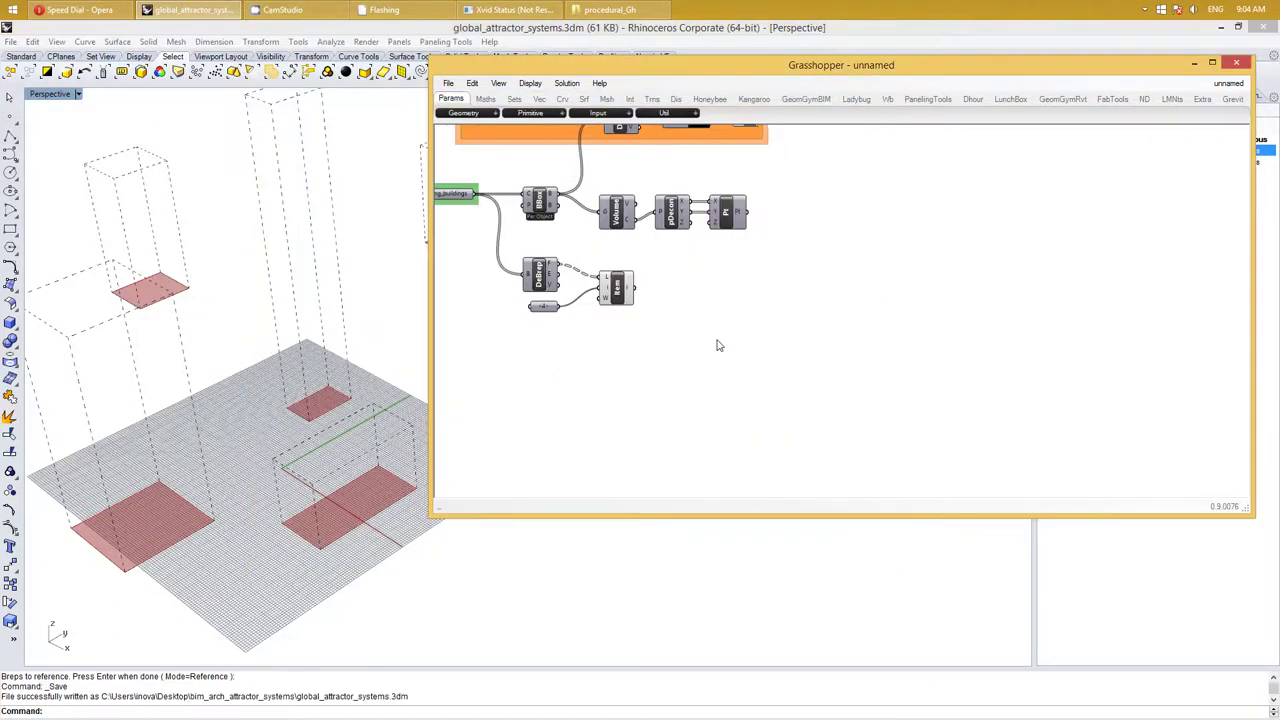
Save the Grasshopper definition as global_attractor_systems___001.gh in the procedural_Gh folder
{"action": "key", "text": "ctrl+s"}
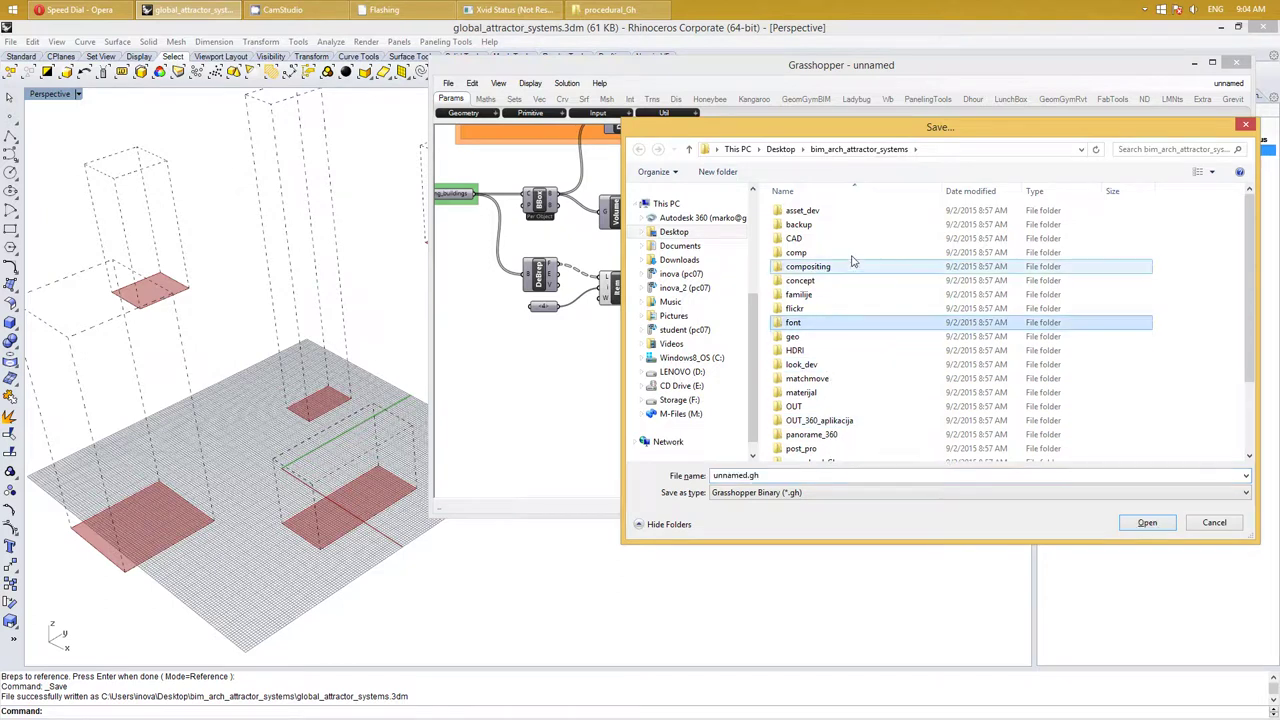
{"action": "key", "text": "p"}
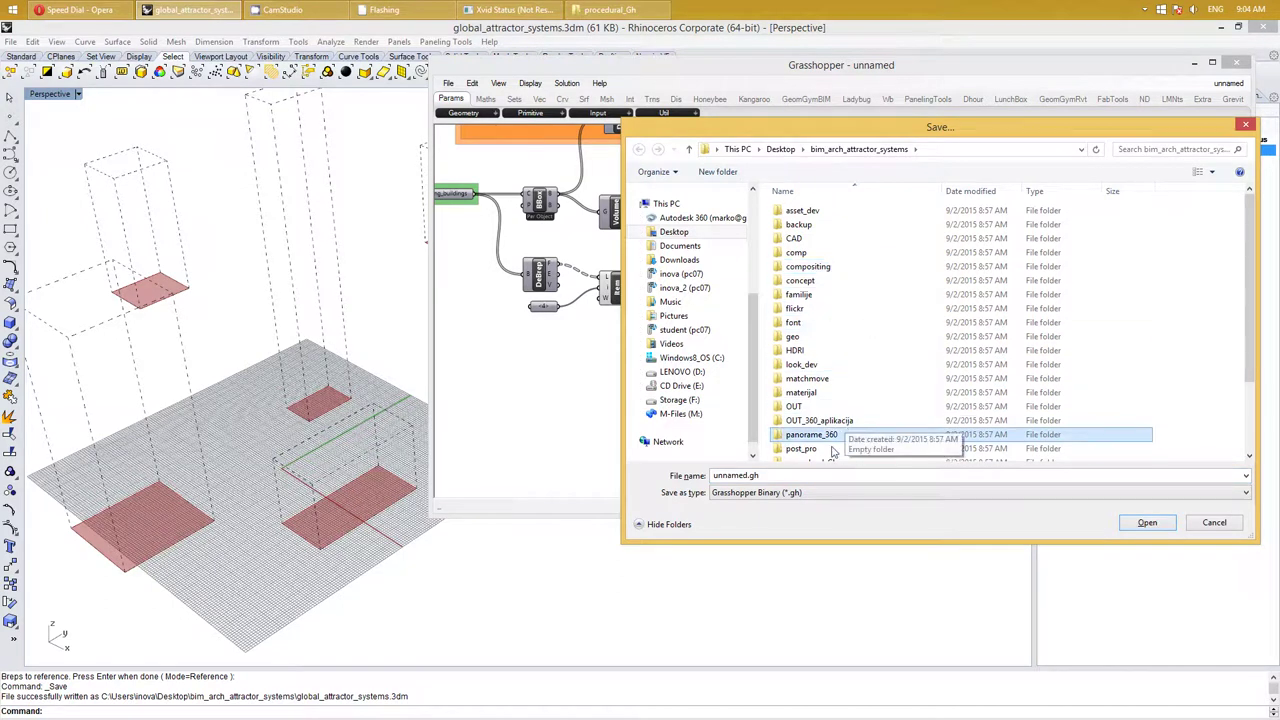
{"action": "scroll", "coordinate": [840, 380], "scroll_direction": "down", "scroll_amount": 2}
{"action": "double_click", "coordinate": [834, 371]}
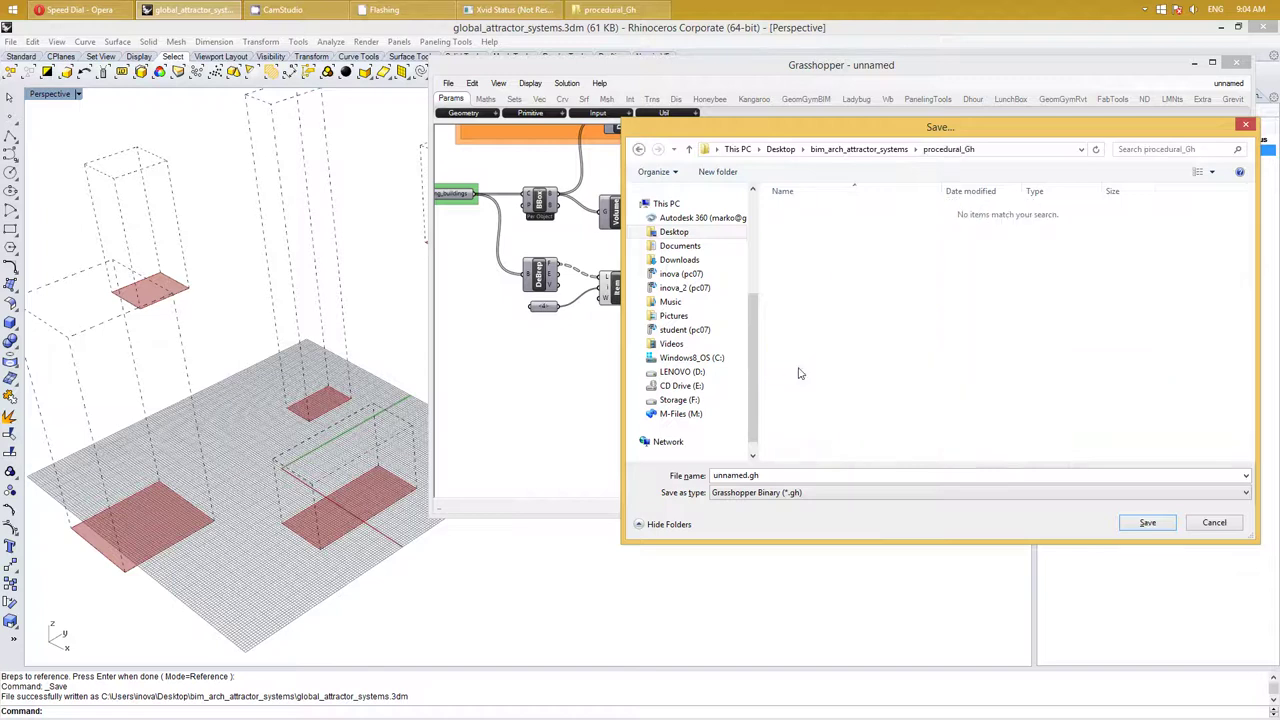
{"action": "double_click", "coordinate": [744, 478]}
{"action": "left_click_drag", "start_coordinate": [747, 475], "coordinate": [632, 478]}
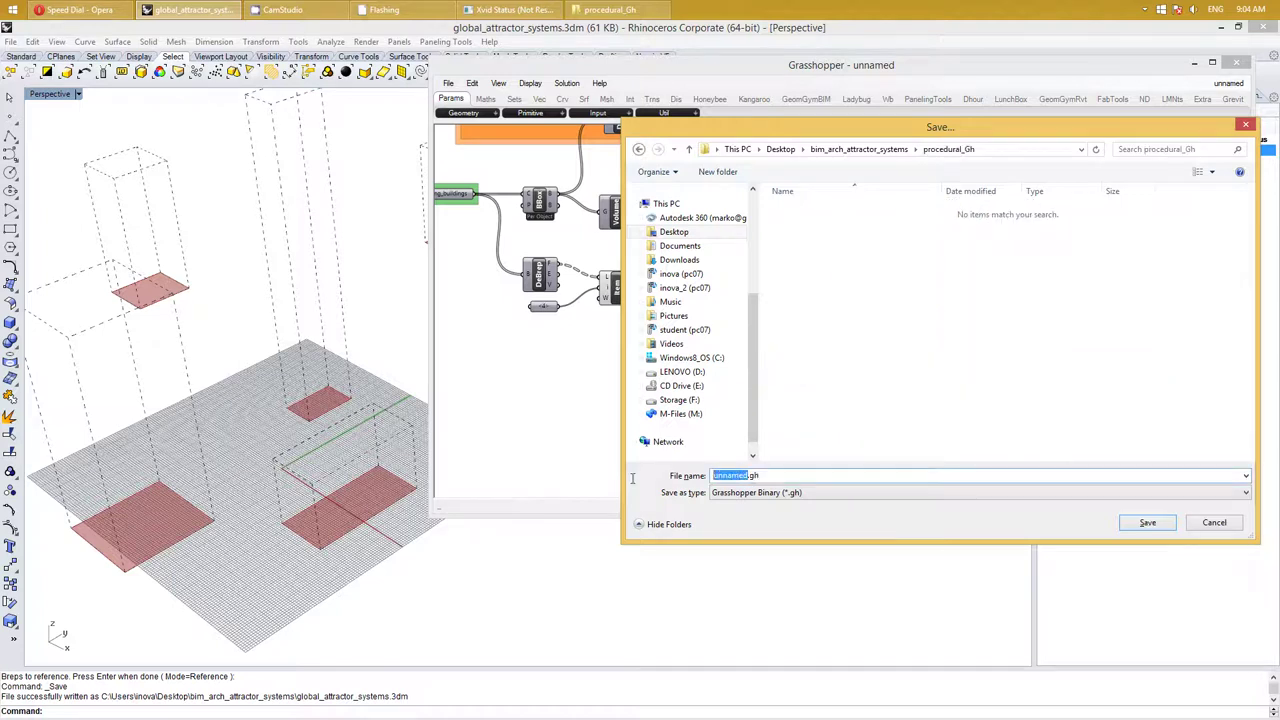
{"action": "type", "text": "gl"}
{"action": "type", "text": "1"}
{"action": "key", "text": "Return"}
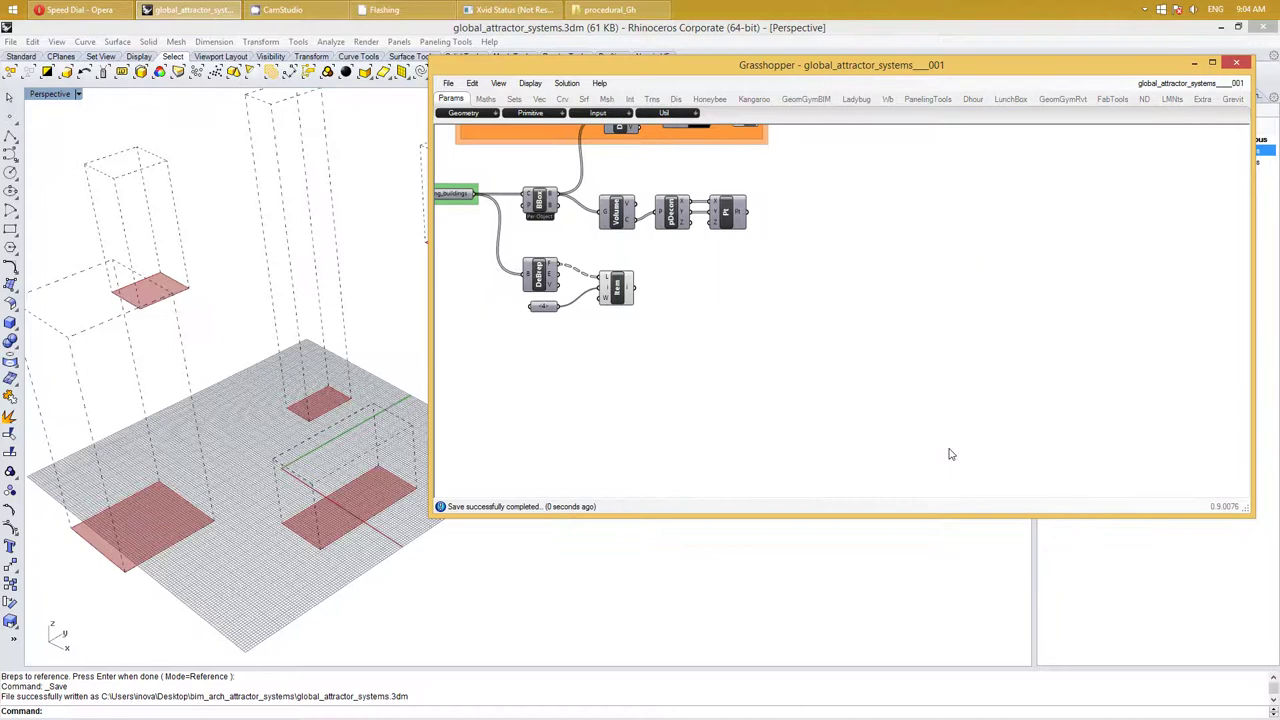
Add a Distance component to the canvas through the component search
{"action": "mouse_move", "coordinate": [823, 316]}
{"action": "right_mouse_down"}
{"action": "mouse_move", "coordinate": [894, 294]}
{"action": "mouse_move", "coordinate": [851, 346]}
{"action": "right_mouse_up"}
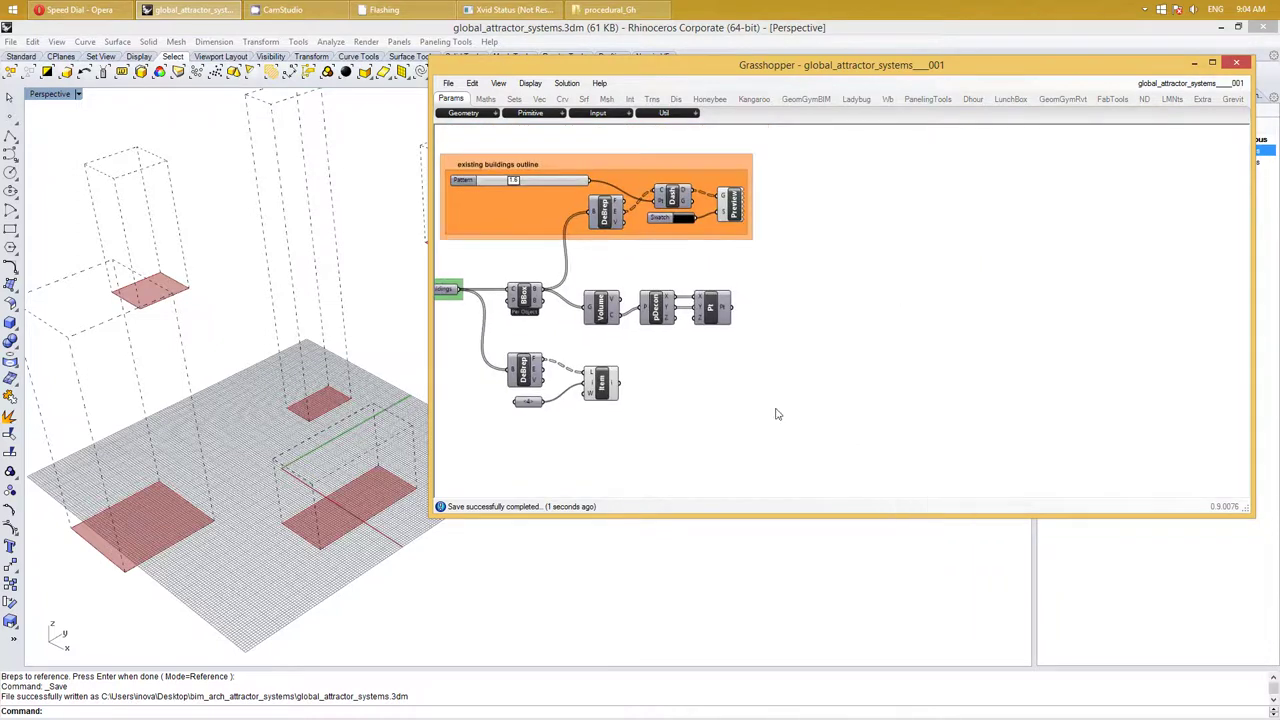
{"action": "right_click_drag", "start_coordinate": [774, 414], "coordinate": [807, 384]}
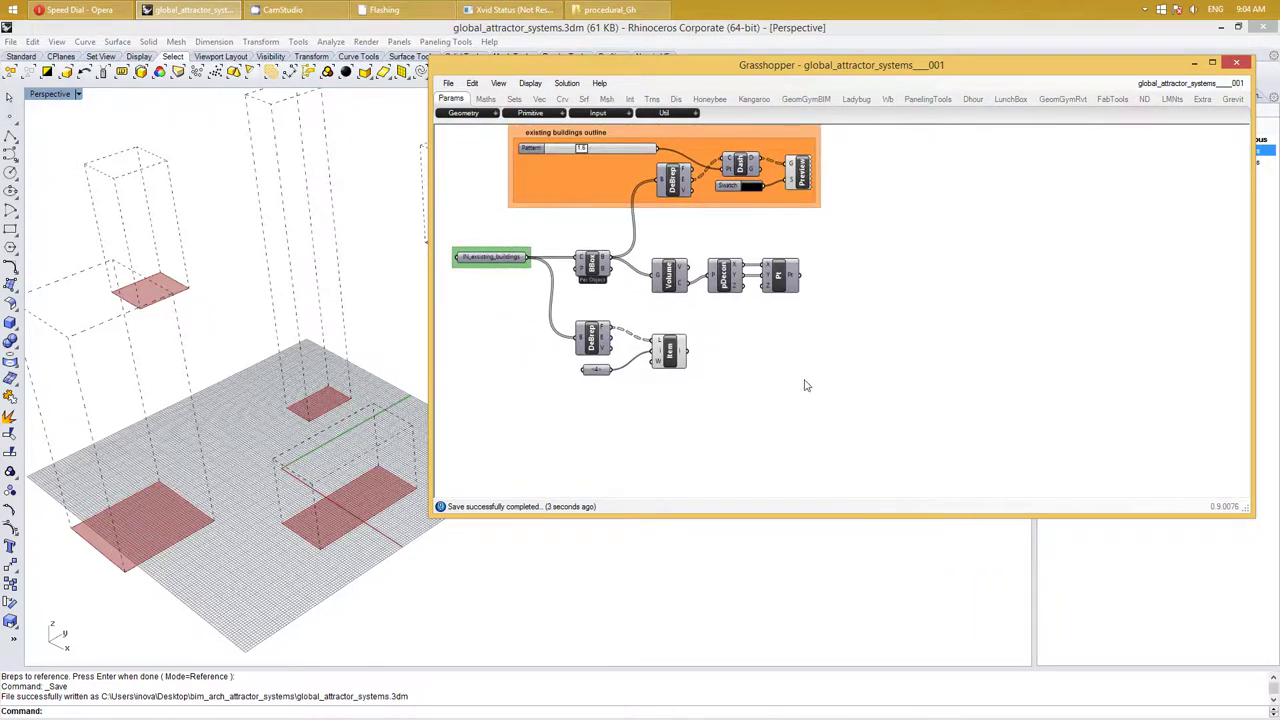
{"action": "double_click", "coordinate": [807, 385]}
{"action": "type", "text": "d"}
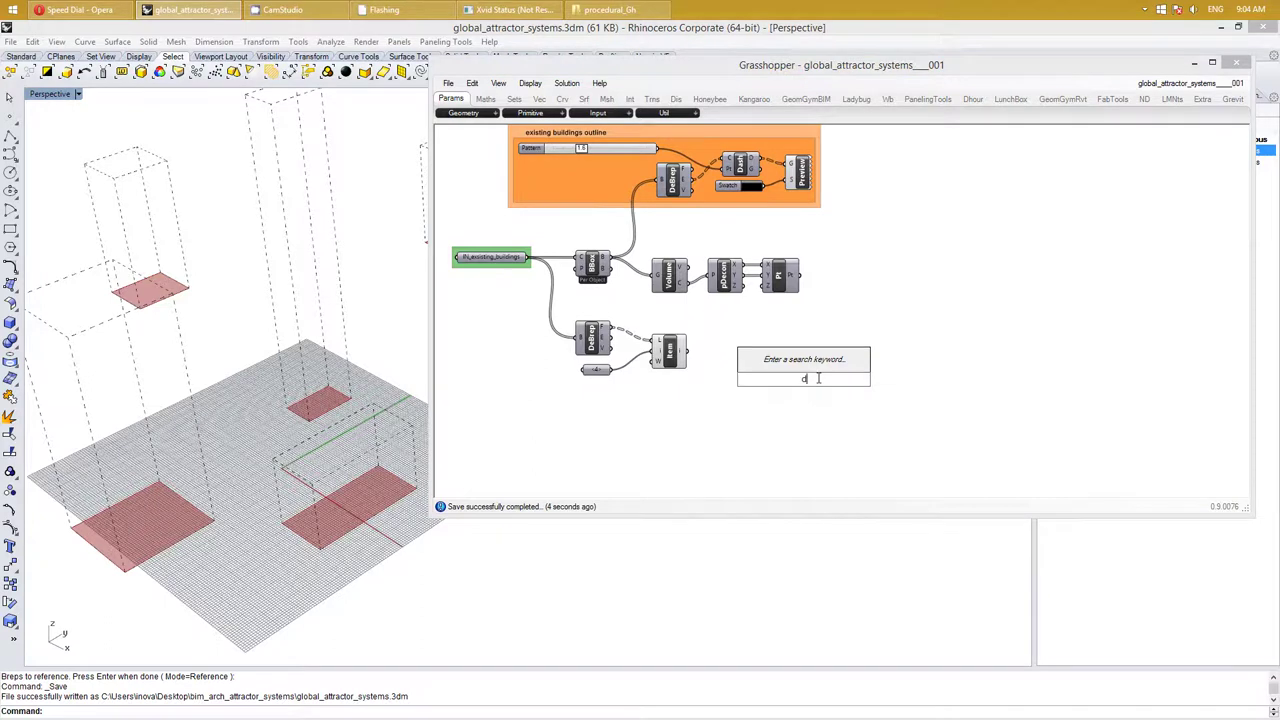
{"action": "type", "text": "istance"}
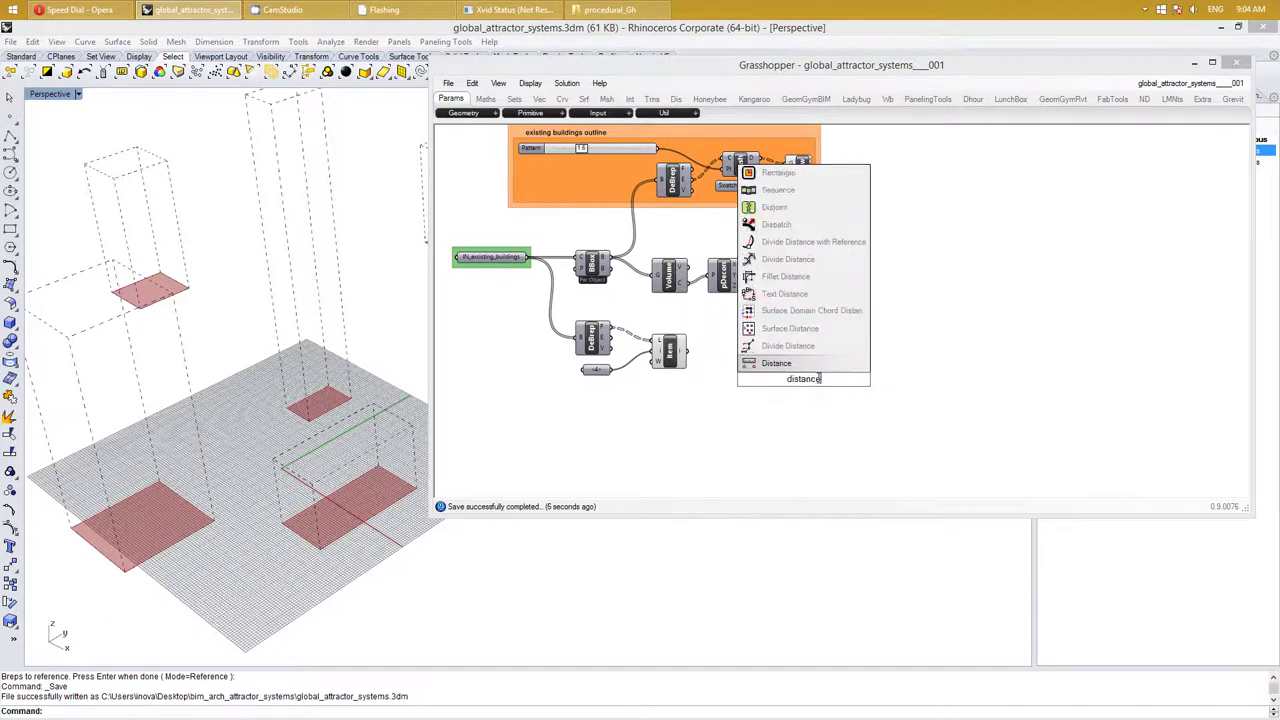
{"action": "key", "text": "Return"}
{"action": "mouse_move", "coordinate": [700, 414]}
{"action": "right_mouse_down"}
{"action": "mouse_move", "coordinate": [780, 354]}
{"action": "mouse_move", "coordinate": [748, 371]}
{"action": "right_mouse_up"}
Add a trial Area component, then delete it while shifting Distance rightward
{"action": "double_click", "coordinate": [800, 442]}
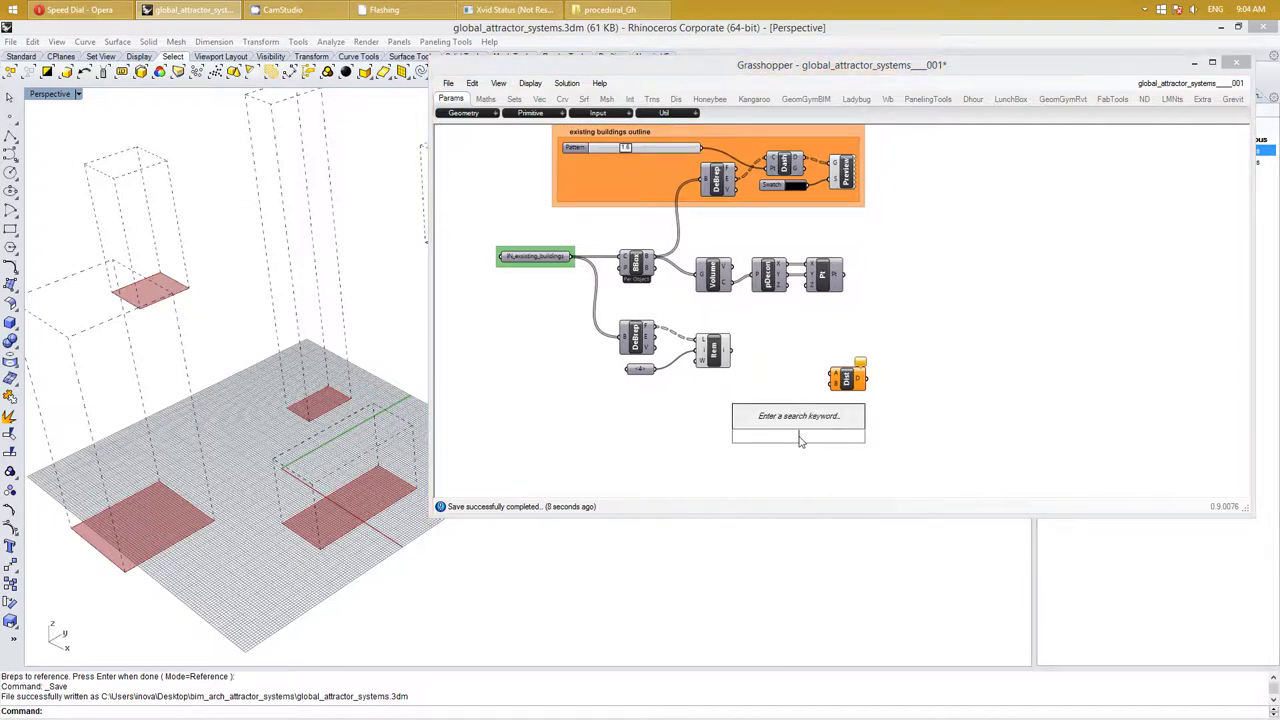
{"action": "type", "text": "area"}
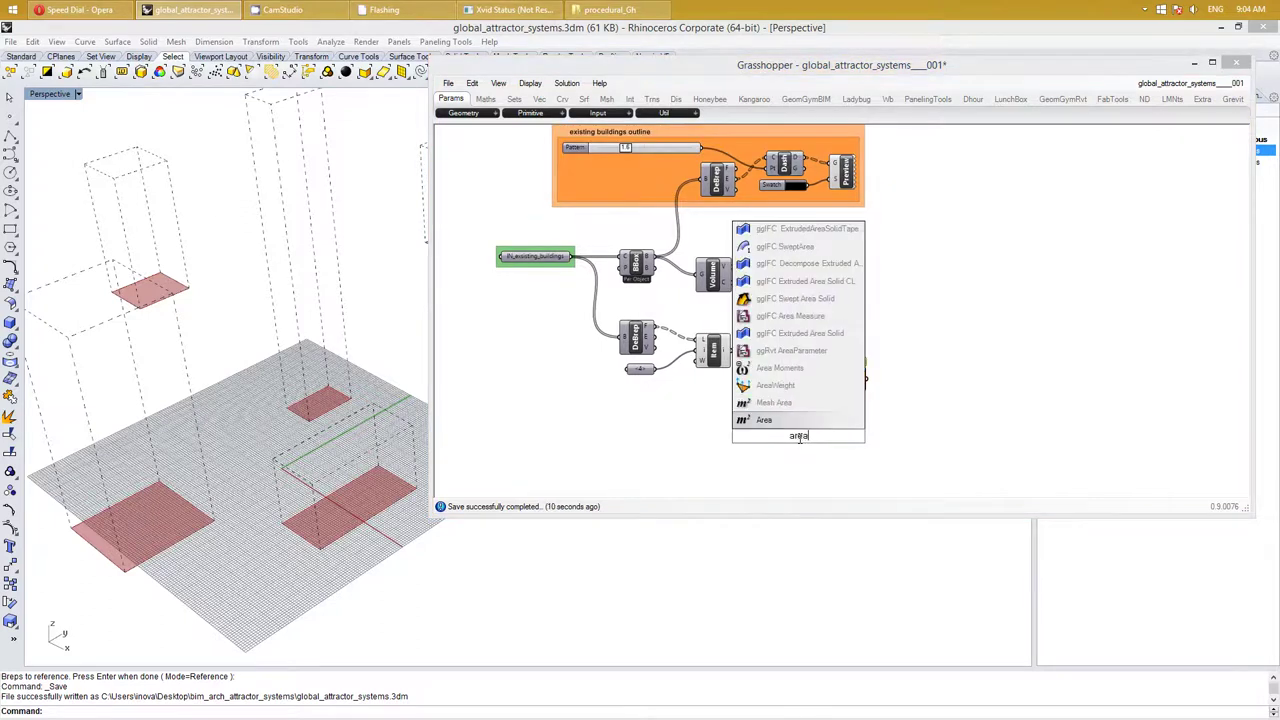
{"action": "key", "text": "Return"}
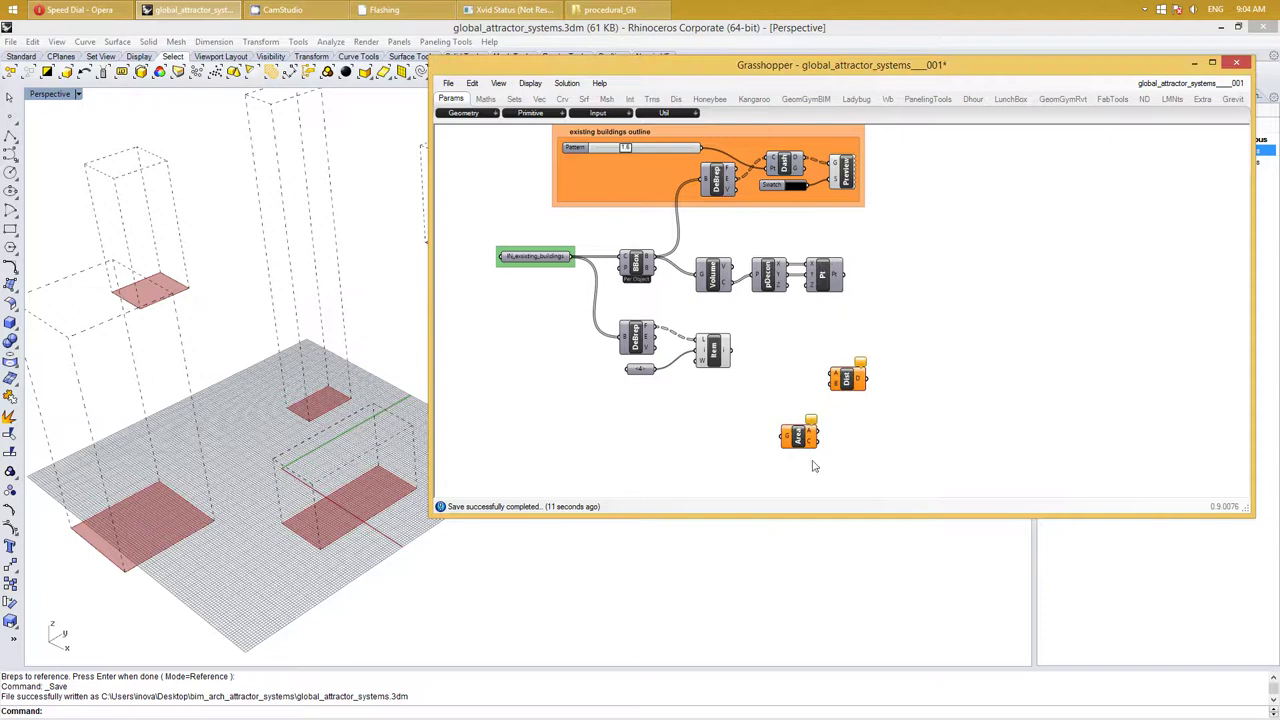
{"action": "left_click", "coordinate": [805, 442]}
{"action": "right_click_drag", "start_coordinate": [905, 398], "coordinate": [845, 408]}
{"action": "right_click", "coordinate": [845, 408]}
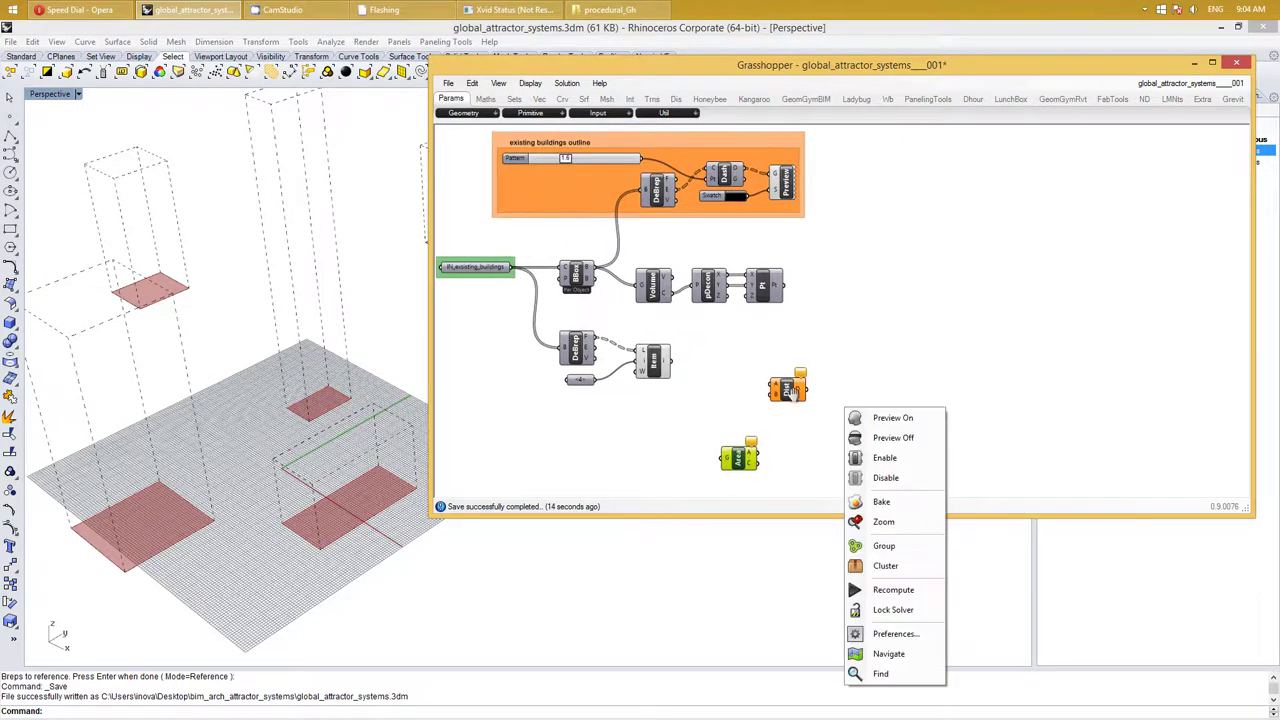
{"action": "left_click_drag", "start_coordinate": [788, 392], "coordinate": [816, 396]}
{"action": "right_click_drag", "start_coordinate": [918, 361], "coordinate": [892, 364]}
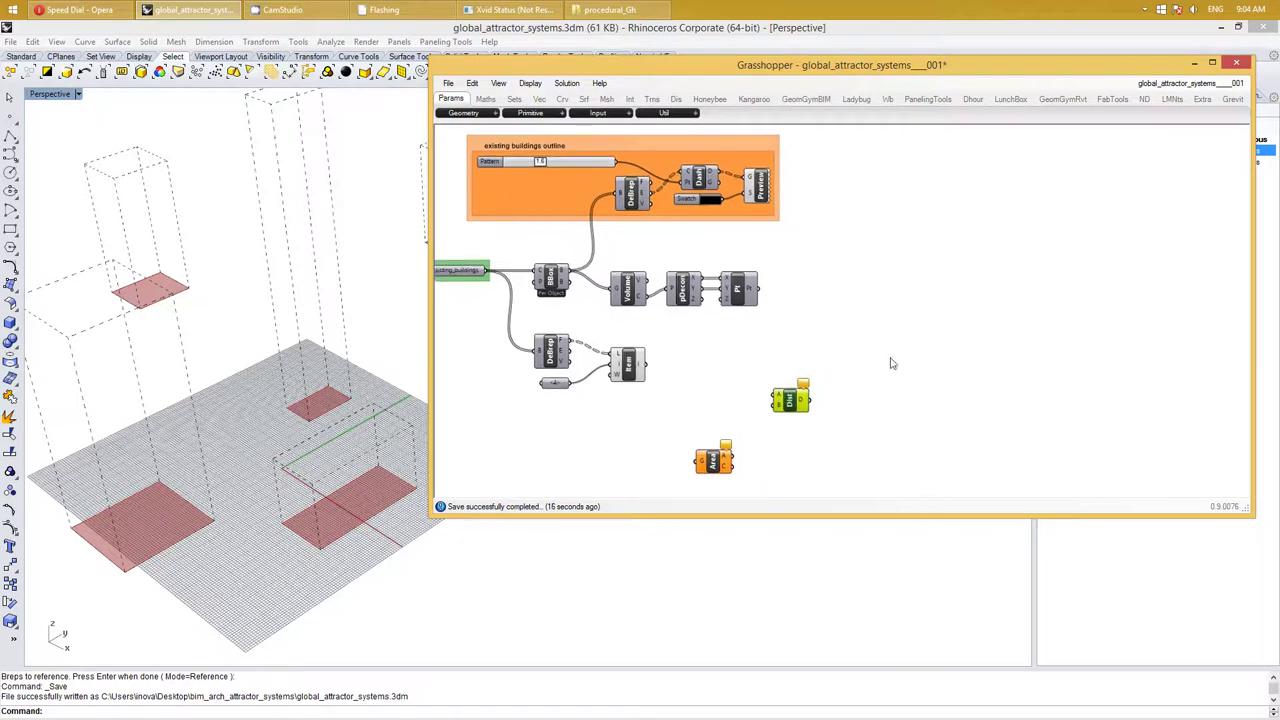
{"action": "left_click", "coordinate": [716, 460]}
{"action": "key", "text": "Delete"}
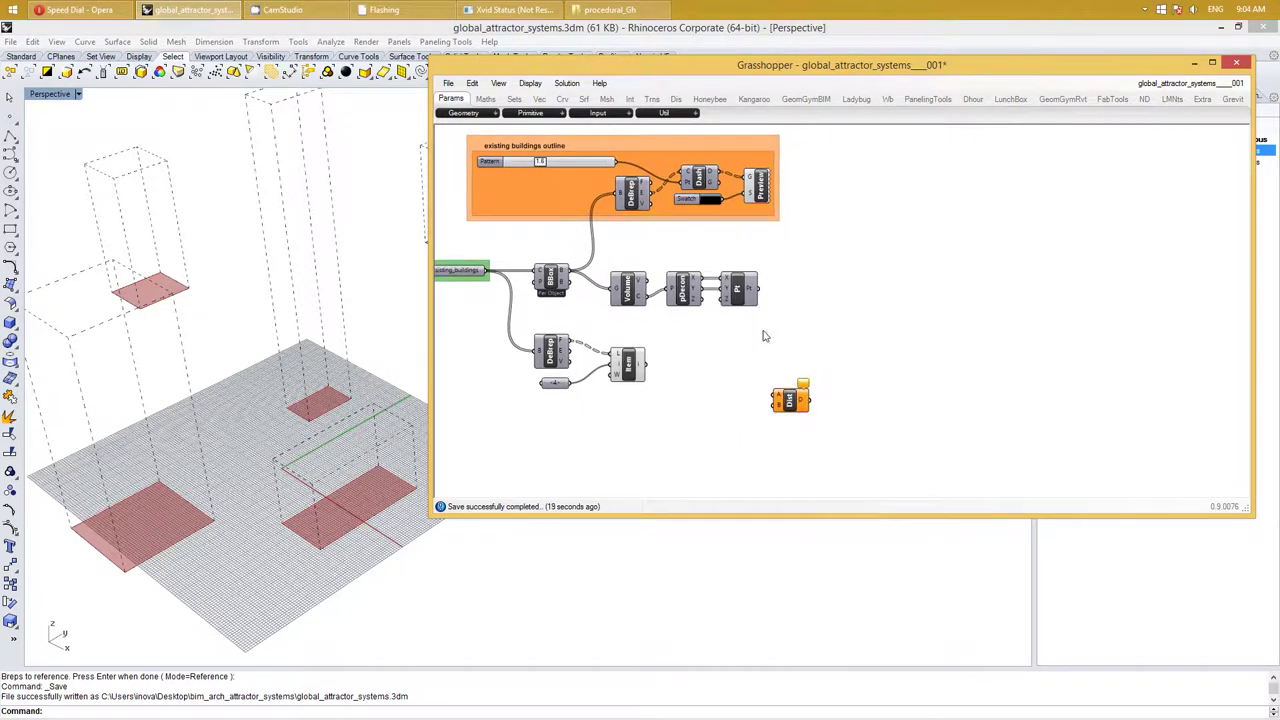
Move the Distance component right and wire the Pt output into it
{"action": "right_click_drag", "start_coordinate": [765, 339], "coordinate": [747, 349]}
{"action": "left_click_drag", "start_coordinate": [778, 419], "coordinate": [926, 427]}
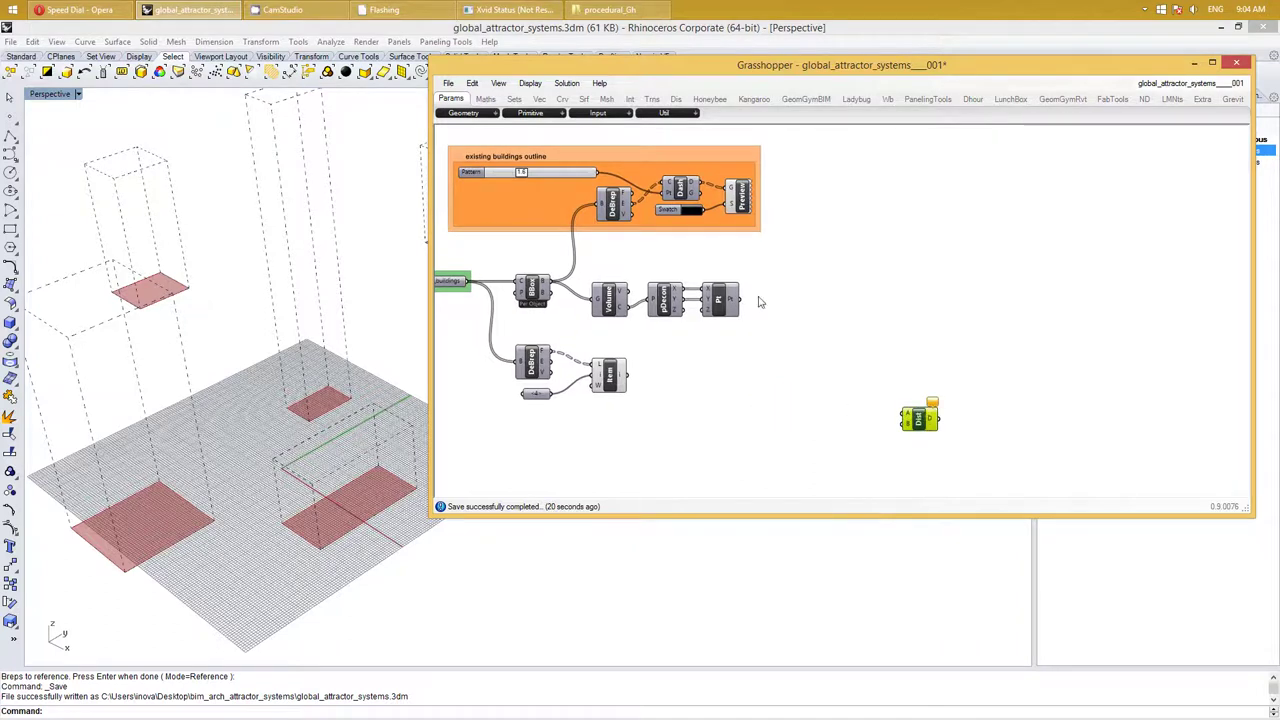
{"action": "mouse_move", "coordinate": [741, 299]}
{"action": "left_mouse_down"}
{"action": "mouse_move", "coordinate": [866, 406]}
{"action": "mouse_move", "coordinate": [906, 413]}
{"action": "mouse_move", "coordinate": [868, 358]}
{"action": "left_mouse_up"}
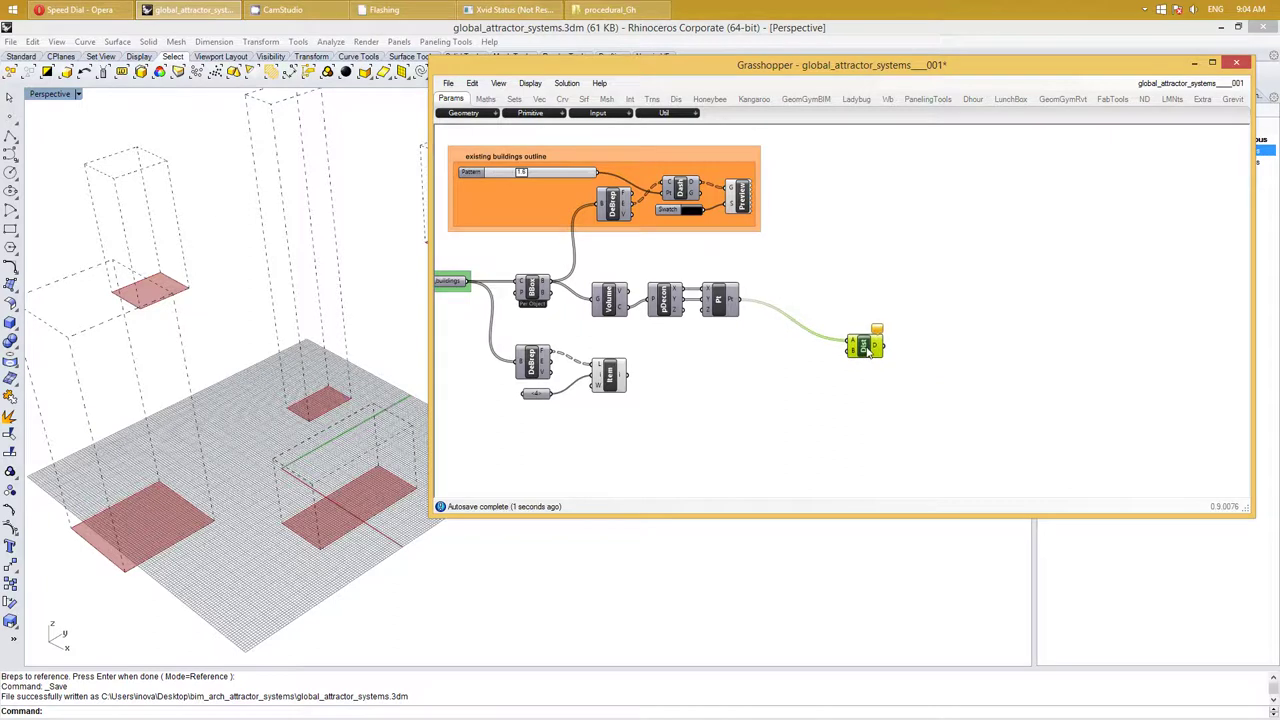
{"action": "right_click_drag", "start_coordinate": [763, 394], "coordinate": [808, 371]}
{"action": "left_click", "coordinate": [807, 369]}
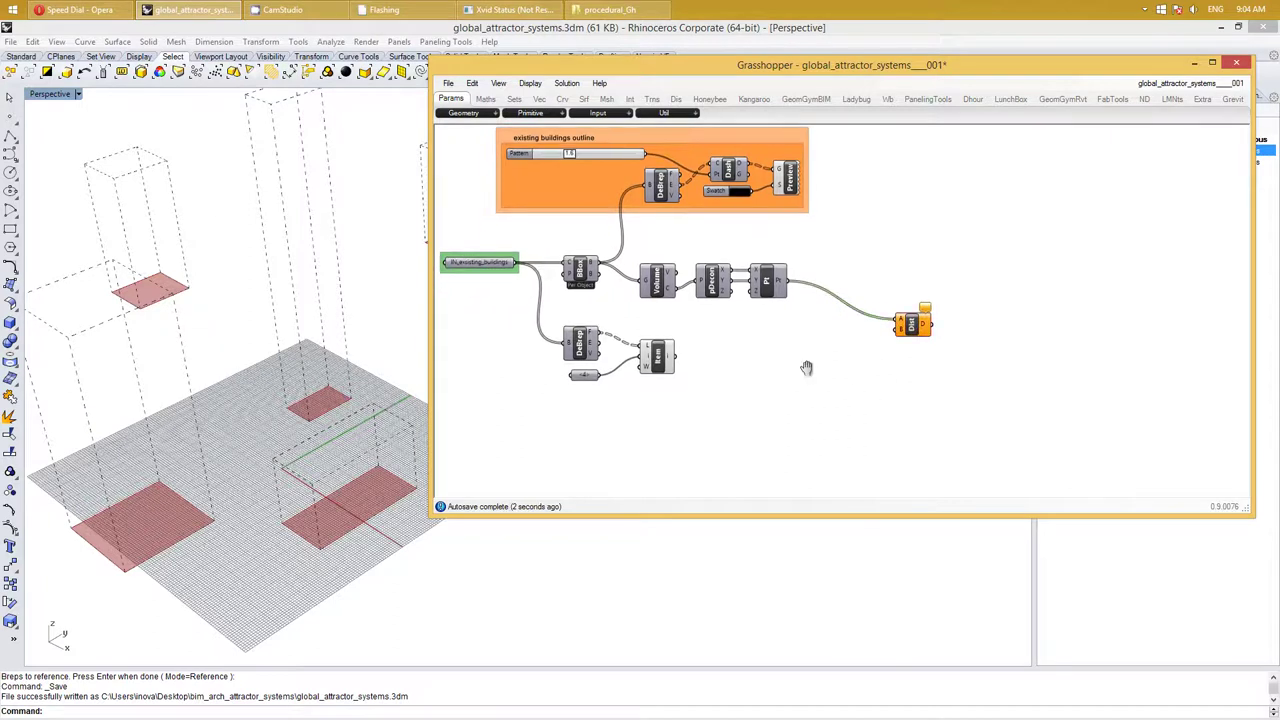
Add a Populate 2D component below the Distance component
{"action": "double_click", "coordinate": [783, 370]}
{"action": "type", "text": "p"}
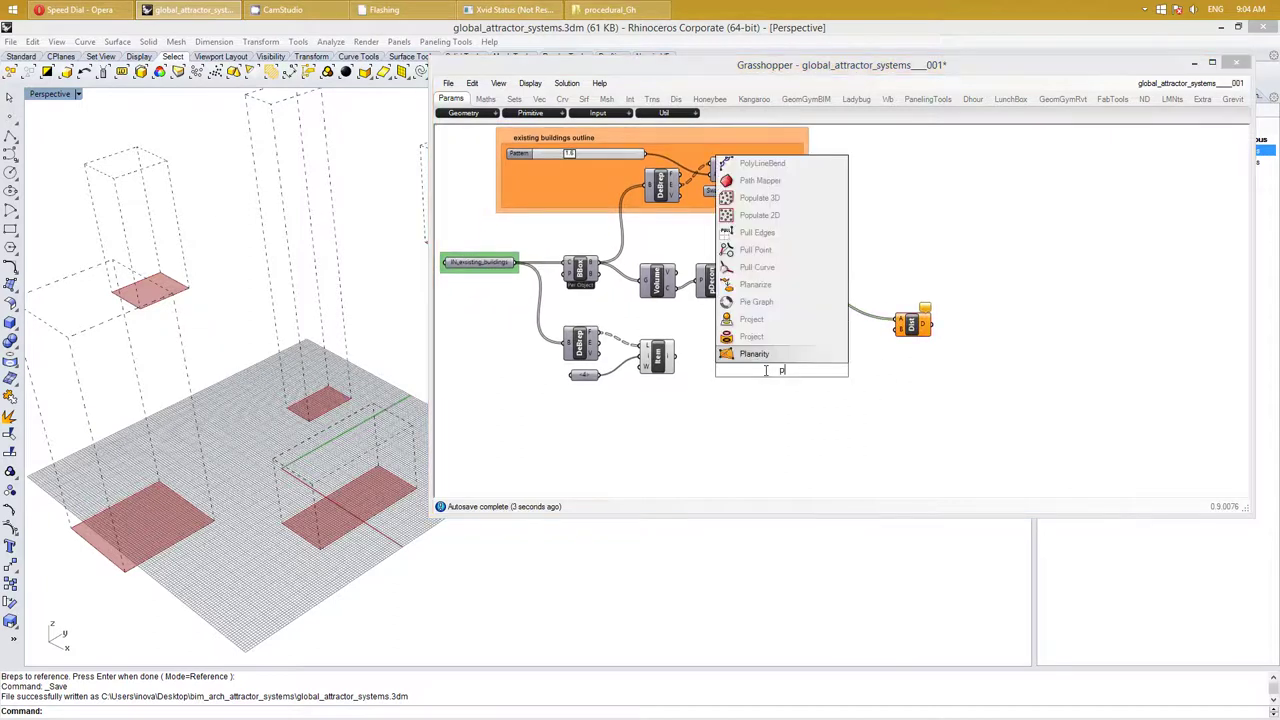
{"action": "type", "text": "opulate"}
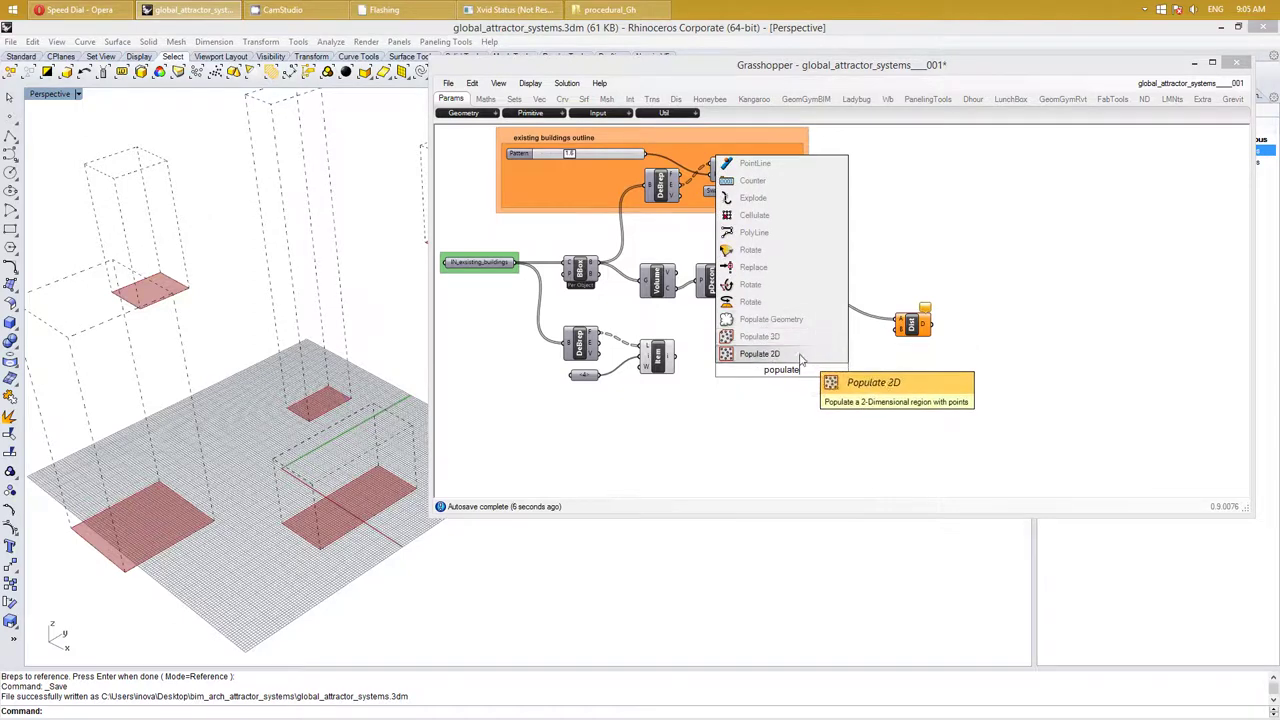
{"action": "left_click", "coordinate": [790, 354]}
{"action": "right_click_drag", "start_coordinate": [666, 417], "coordinate": [686, 376]}
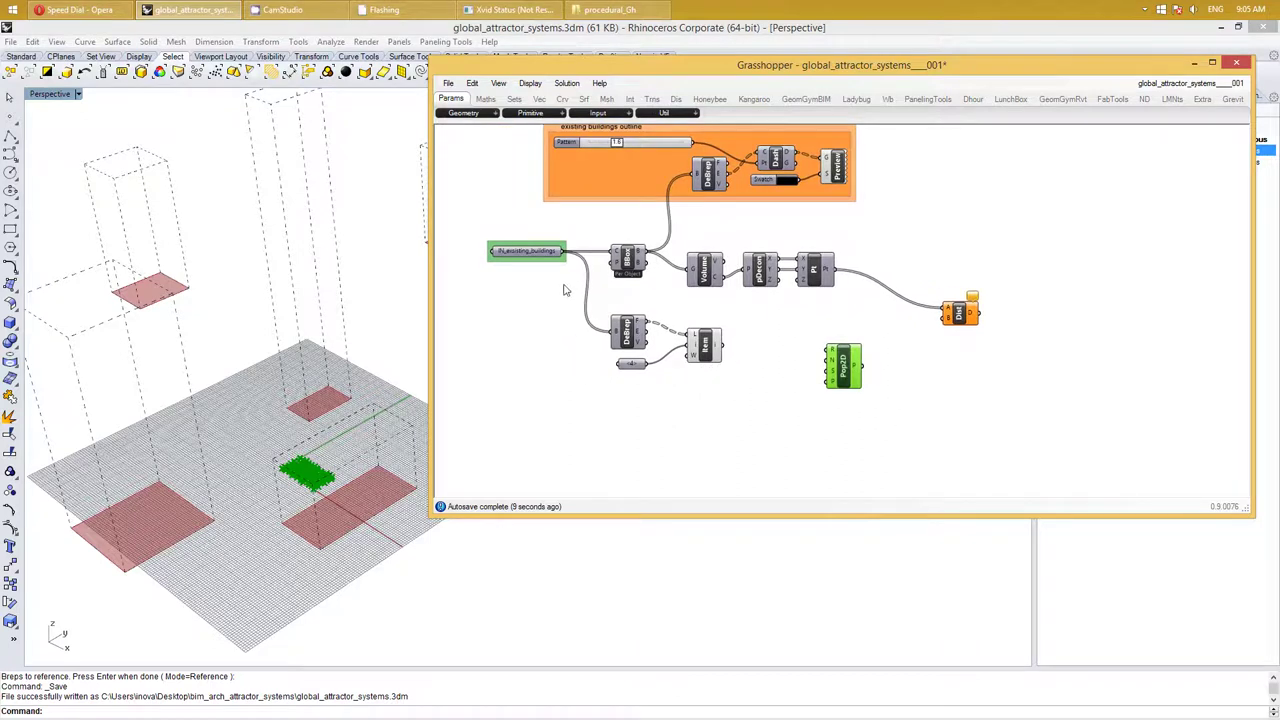
Check the existing buildings input's data options and move it further left
{"action": "right_click", "coordinate": [548, 253]}
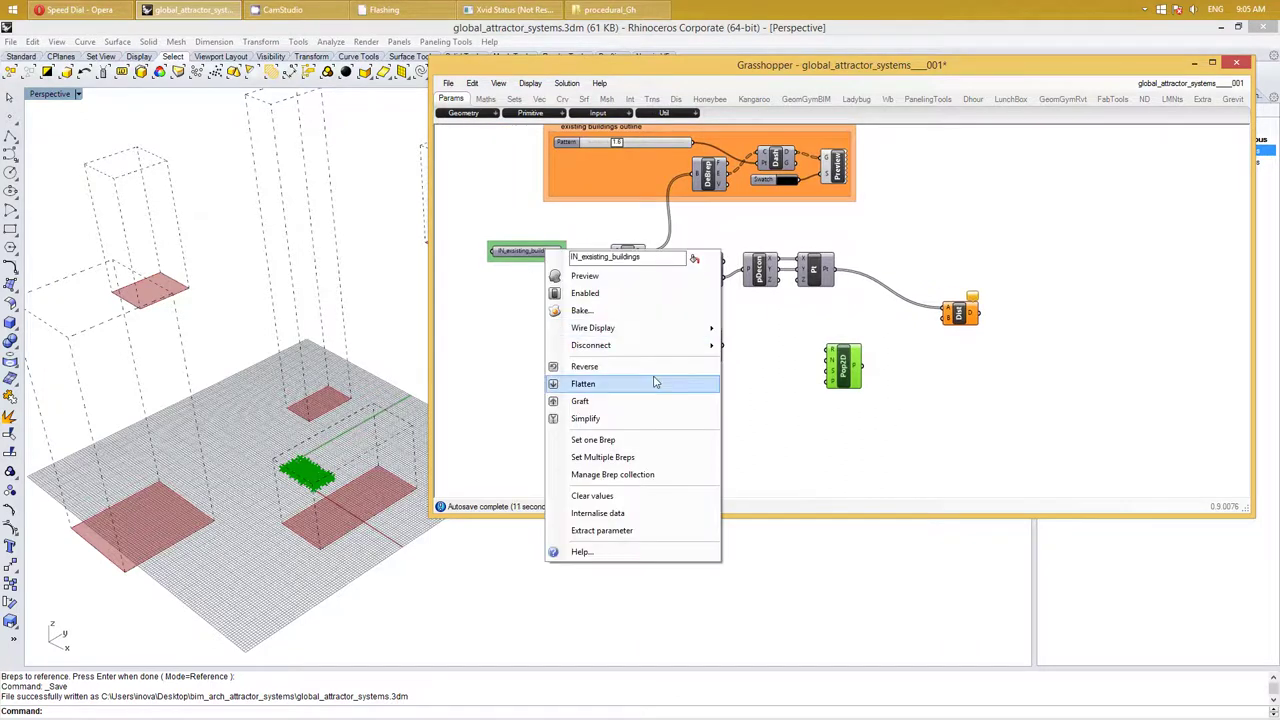
{"action": "left_click", "coordinate": [581, 402]}
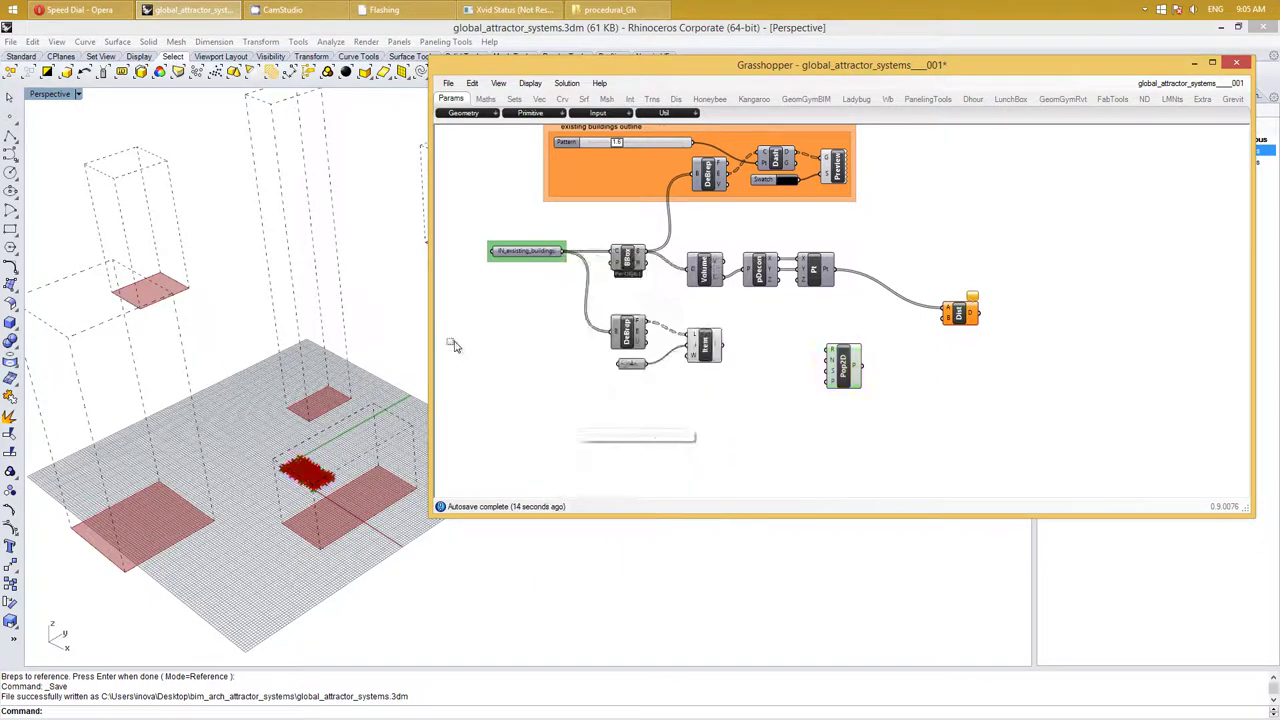
{"action": "right_click_drag", "start_coordinate": [521, 318], "coordinate": [503, 324]}
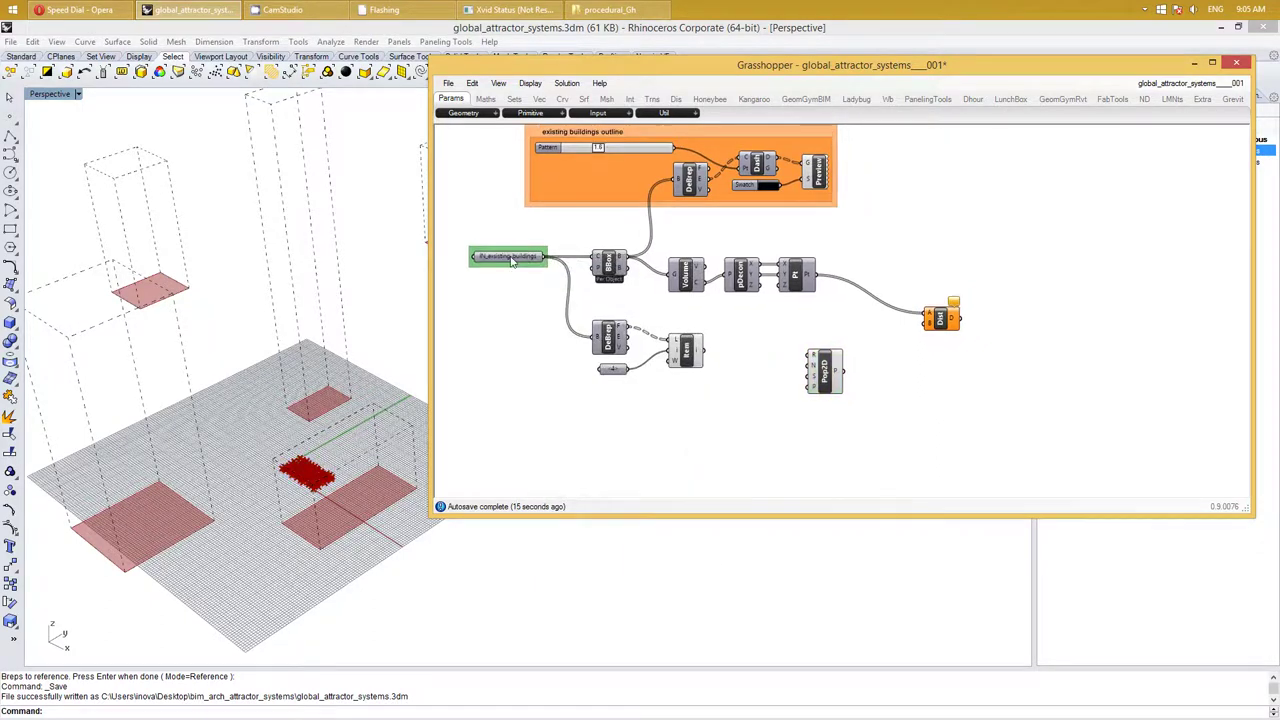
{"action": "left_click_drag", "start_coordinate": [511, 260], "coordinate": [474, 258]}
Insert a Graft Tree between the existing buildings input and DeBrep
{"action": "double_click", "coordinate": [519, 295]}
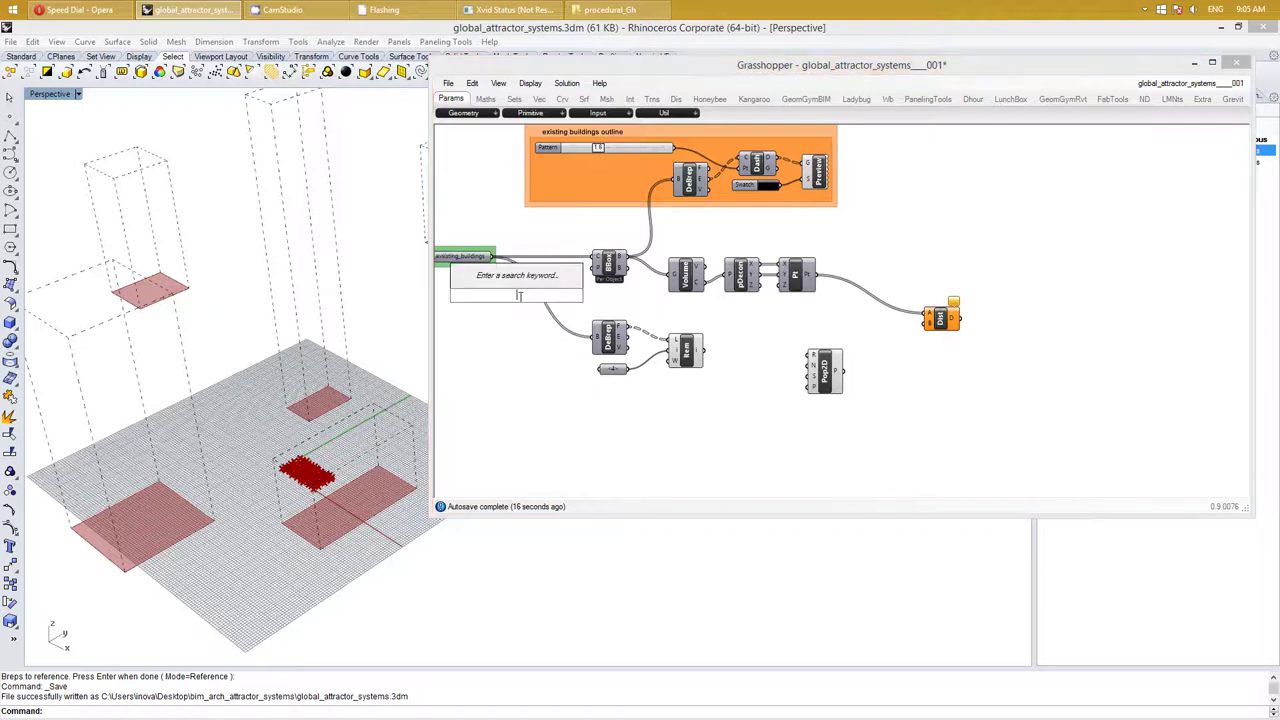
{"action": "type", "text": "gra"}
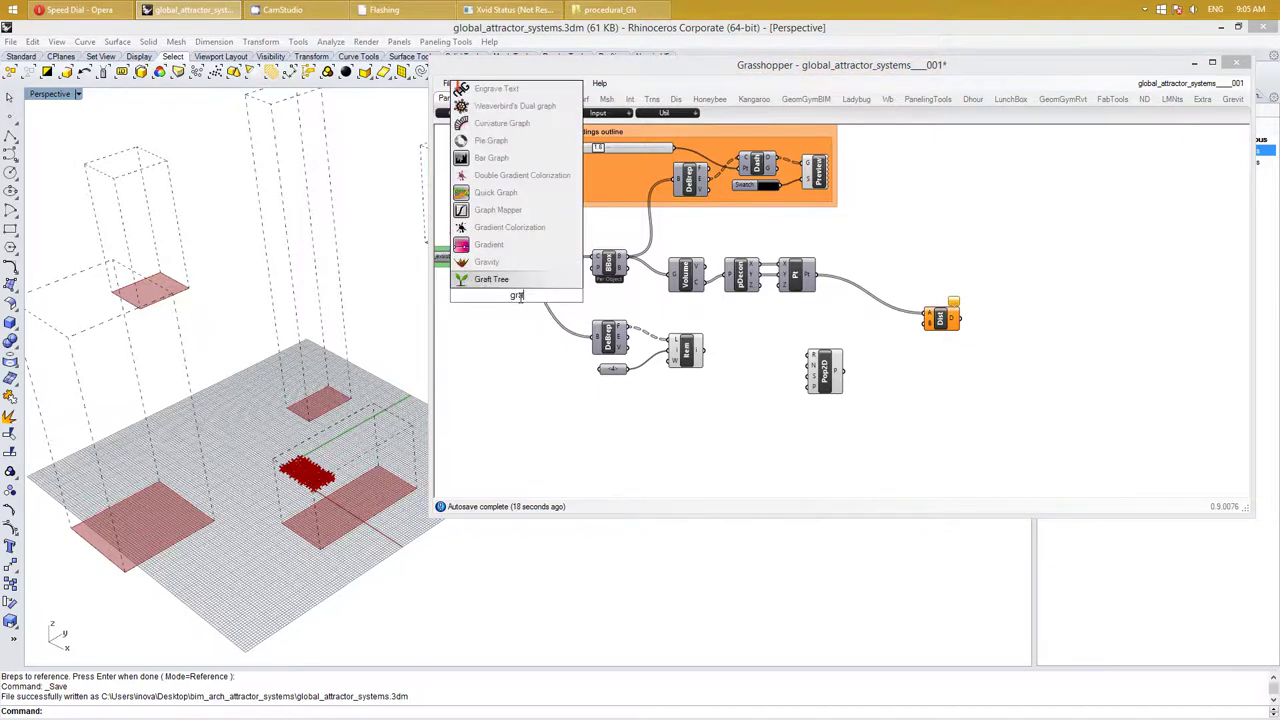
{"action": "type", "text": "ft"}
{"action": "key", "text": "Return"}
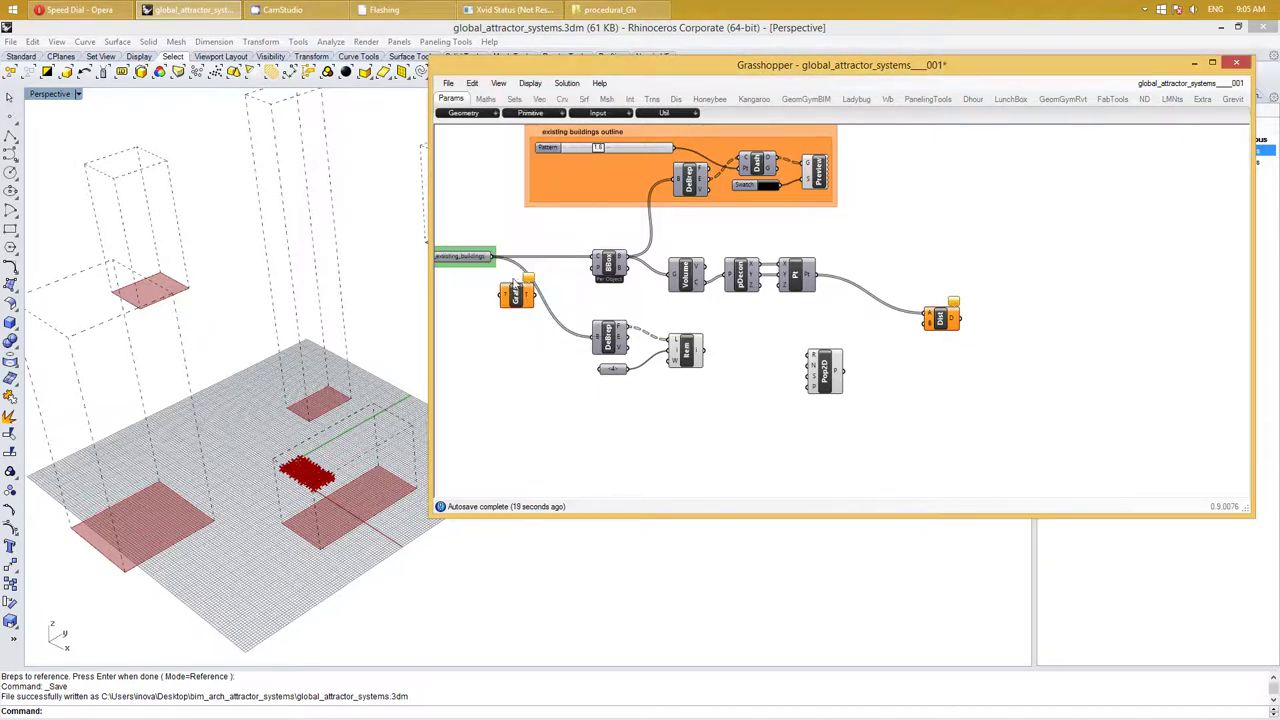
{"action": "mouse_move", "coordinate": [495, 258]}
{"action": "left_mouse_down"}
{"action": "mouse_move", "coordinate": [510, 284]}
{"action": "mouse_move", "coordinate": [593, 262]}
{"action": "left_mouse_up"}
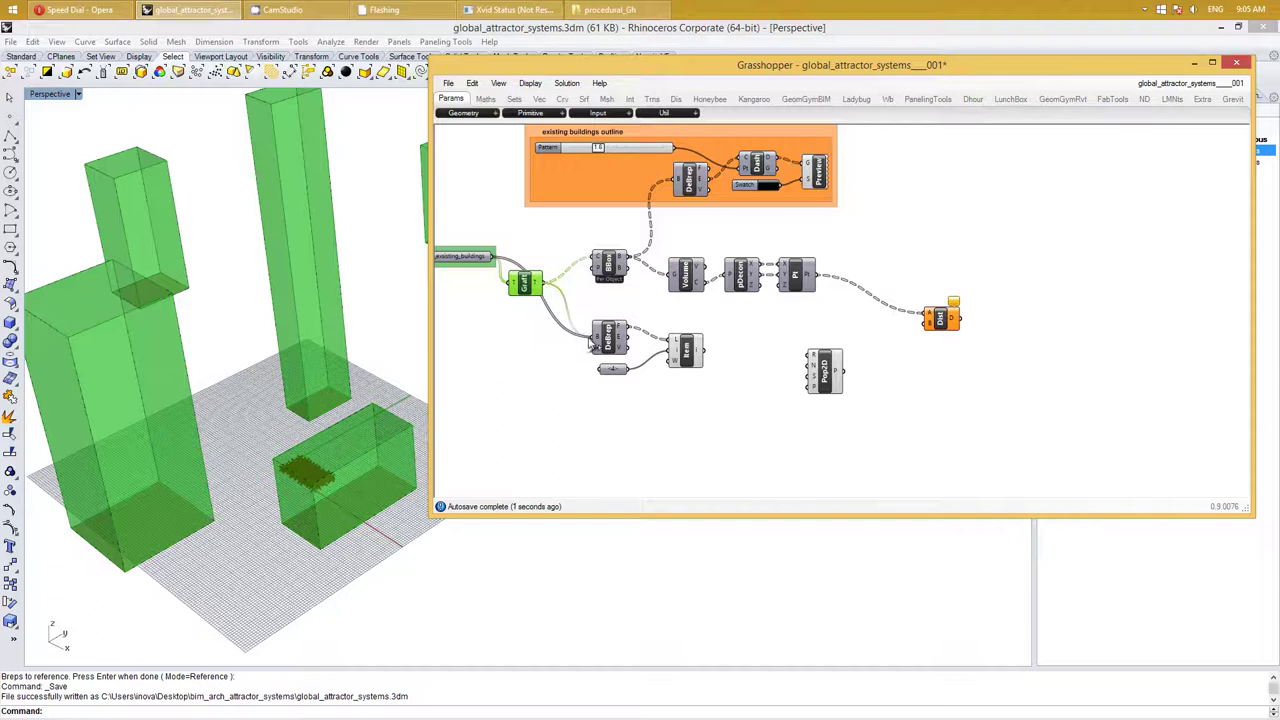
{"action": "left_click_drag", "start_coordinate": [548, 286], "coordinate": [593, 333]}
{"action": "left_click_drag", "start_coordinate": [522, 286], "coordinate": [532, 258]}
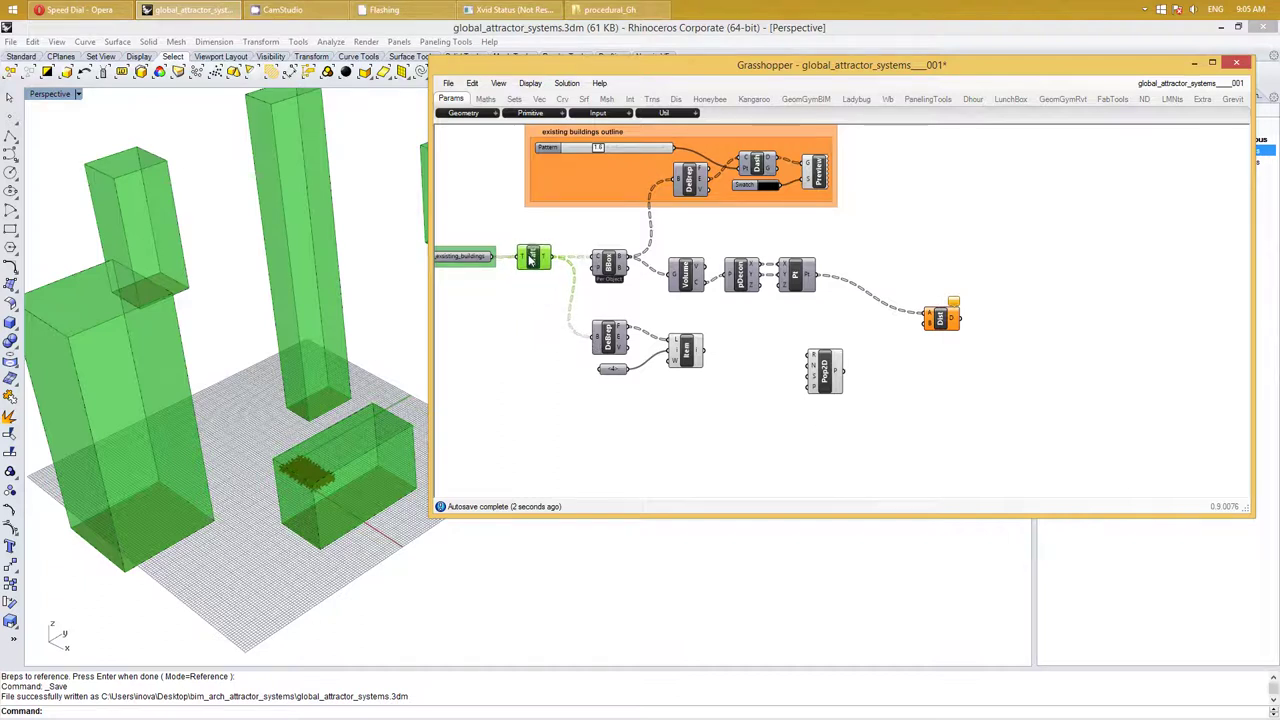
{"action": "right_click_drag", "start_coordinate": [543, 337], "coordinate": [537, 347]}
{"action": "left_click", "coordinate": [540, 342]}
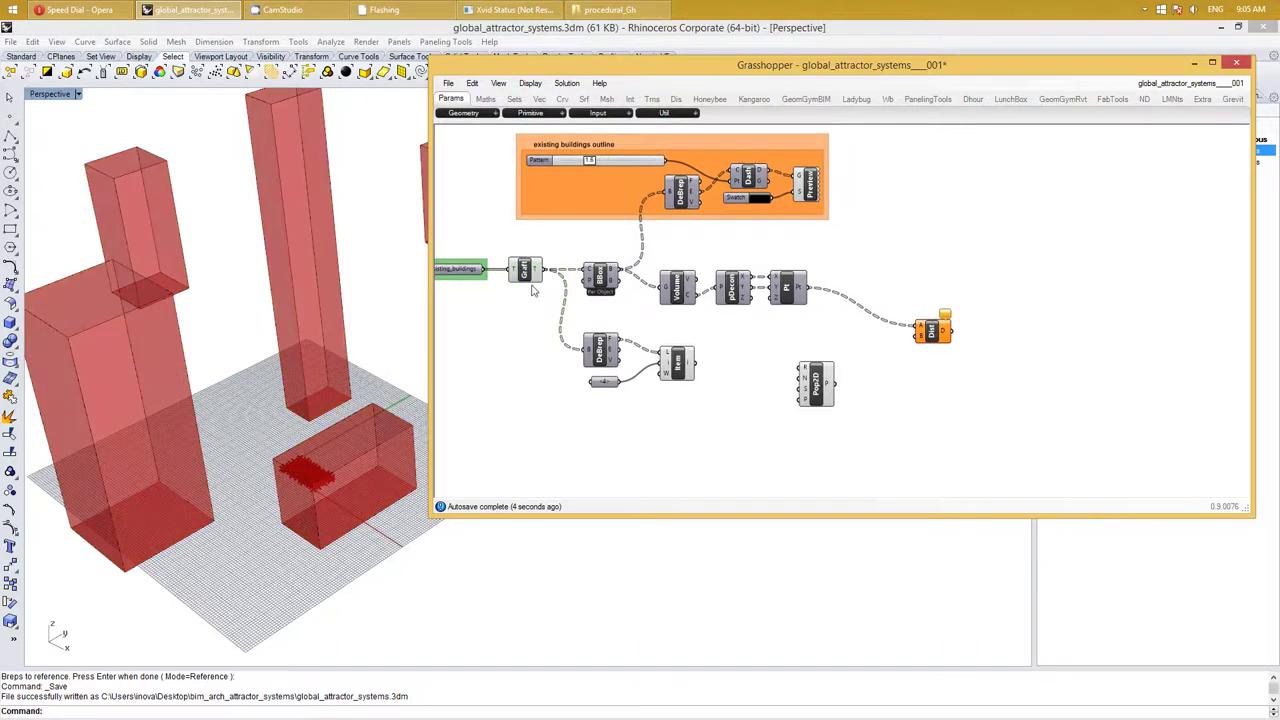
Turn off the Graft component's preview and tidy its position
{"action": "right_click", "coordinate": [524, 276]}
{"action": "left_click", "coordinate": [560, 297]}
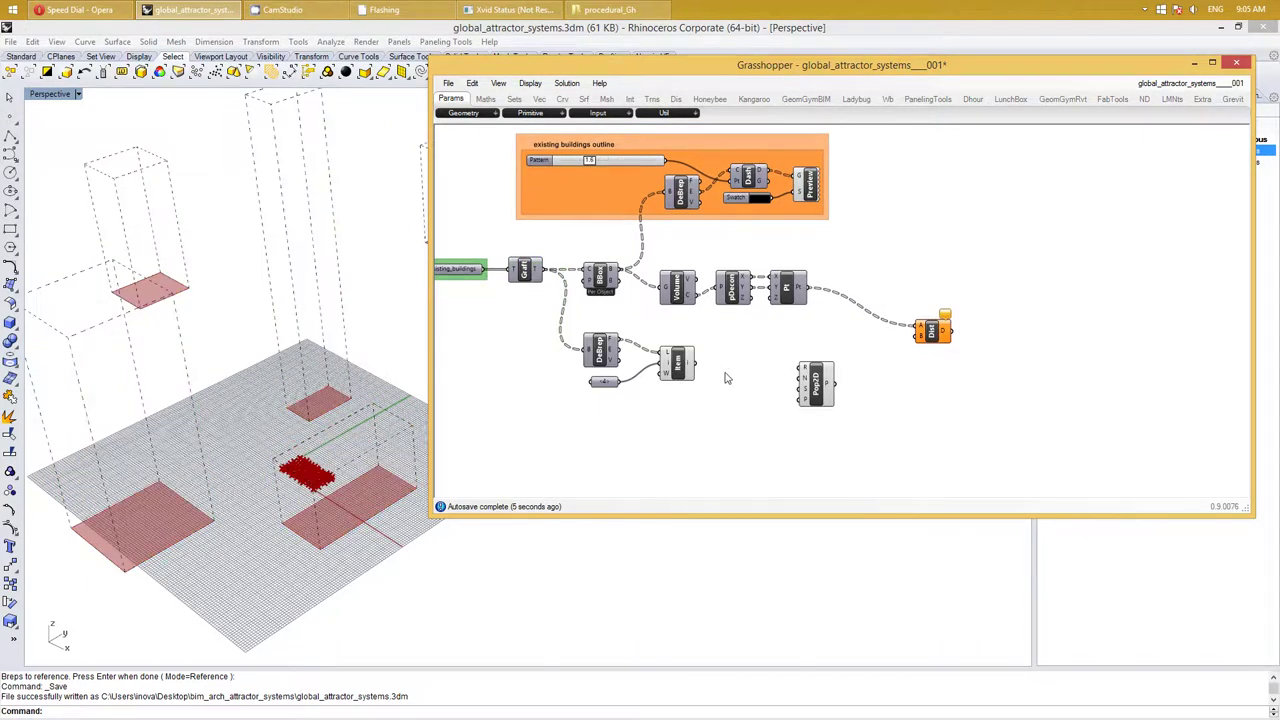
{"action": "right_click_drag", "start_coordinate": [712, 398], "coordinate": [711, 384]}
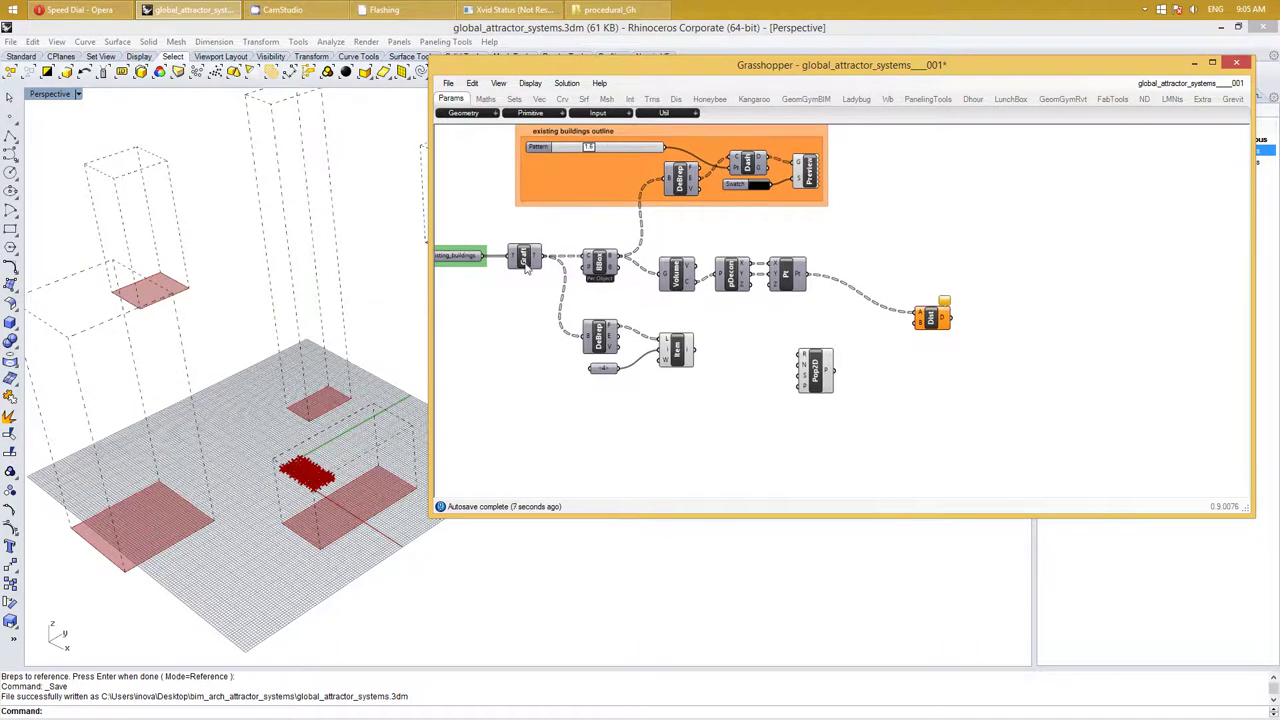
{"action": "mouse_move", "coordinate": [526, 264]}
{"action": "left_mouse_down"}
{"action": "mouse_move", "coordinate": [523, 248]}
{"action": "mouse_move", "coordinate": [527, 263]}
{"action": "left_mouse_up"}
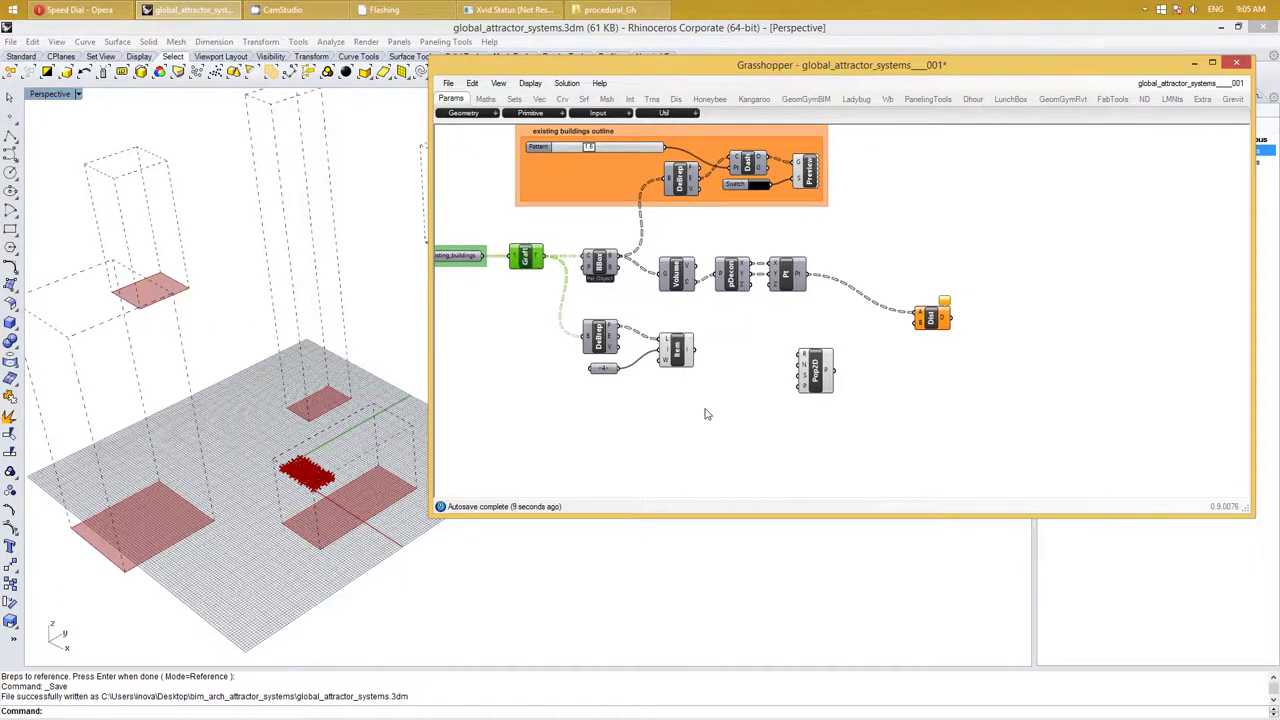
{"action": "right_click_drag", "start_coordinate": [706, 414], "coordinate": [731, 391]}
{"action": "left_click", "coordinate": [781, 352]}
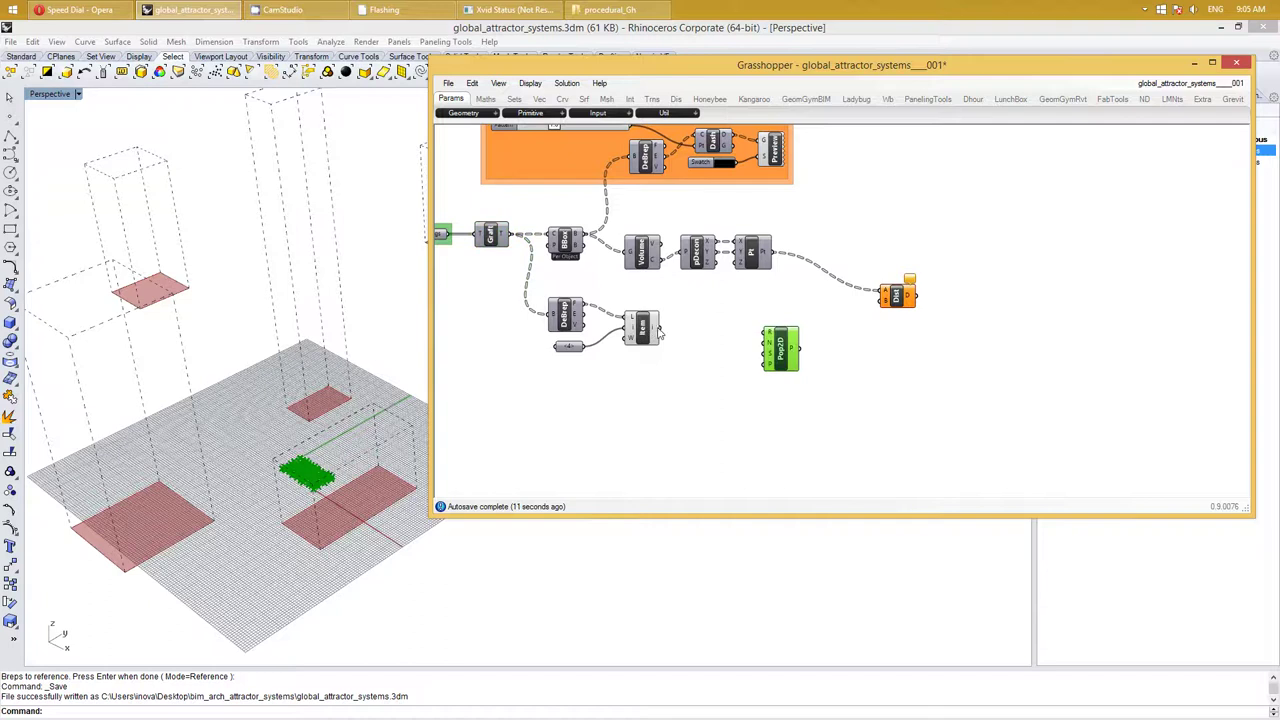
Feed the Rem output into Populate 2D and move it beside Rem
{"action": "mouse_move", "coordinate": [659, 330]}
{"action": "left_mouse_down"}
{"action": "mouse_move", "coordinate": [765, 334]}
{"action": "mouse_move", "coordinate": [716, 348]}
{"action": "left_mouse_up"}
{"action": "right_click_drag", "start_coordinate": [604, 400], "coordinate": [752, 401]}
{"action": "scroll", "coordinate": [712, 391], "scroll_direction": "up", "scroll_amount": 2}
{"action": "right_click", "coordinate": [712, 391]}
{"action": "left_click", "coordinate": [778, 366]}
{"action": "scroll", "coordinate": [726, 389], "scroll_direction": "down", "scroll_amount": 1}
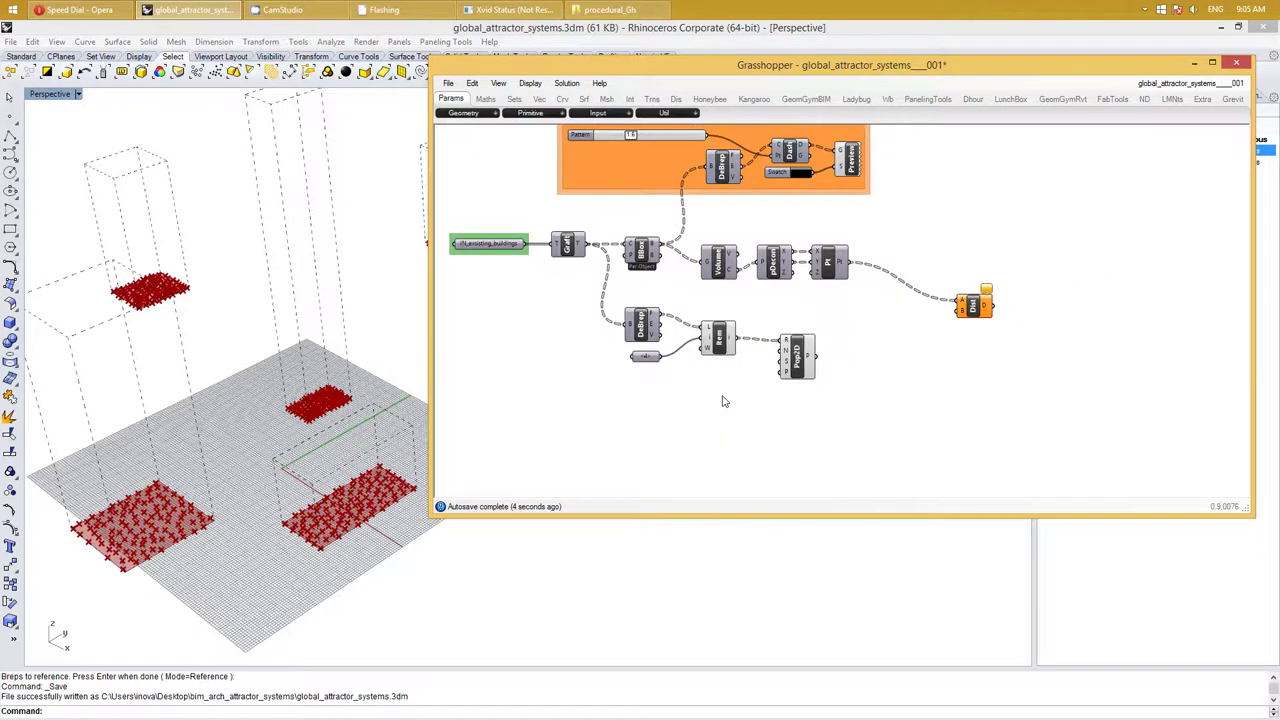
{"action": "right_click_drag", "start_coordinate": [725, 401], "coordinate": [737, 387]}
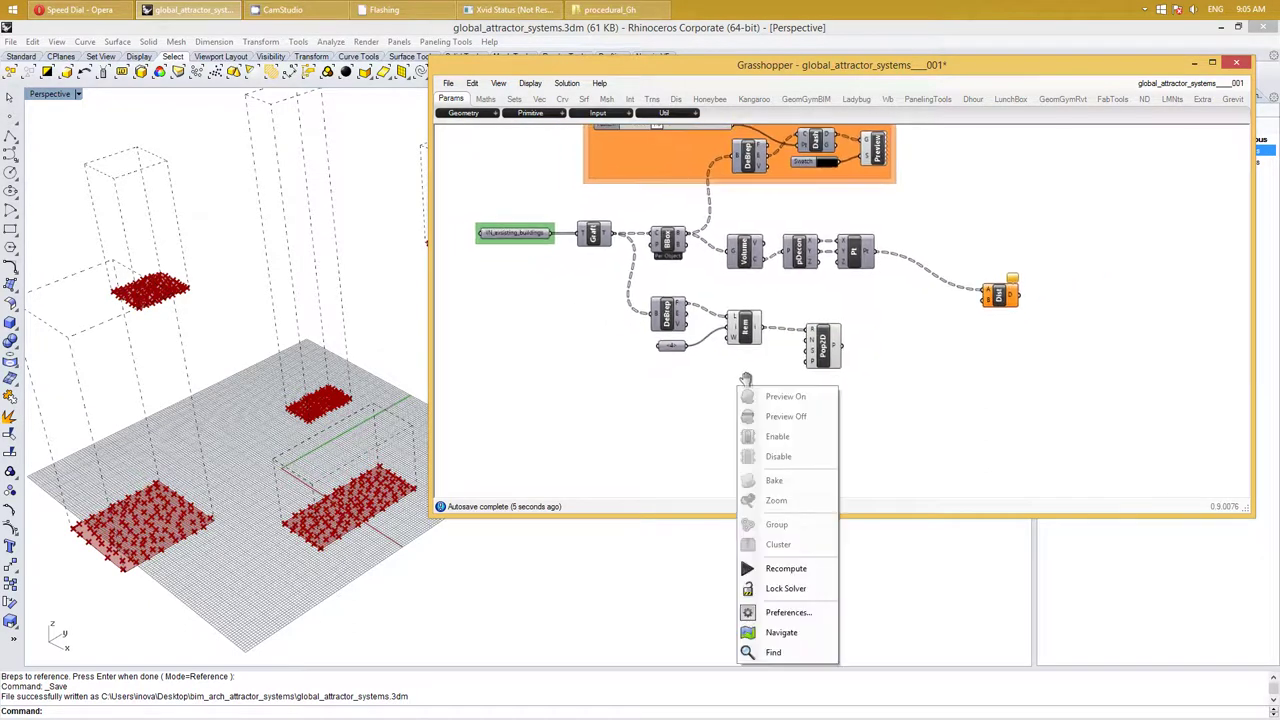
Add an Area component and place it beside the Item component
{"action": "double_click", "coordinate": [926, 362]}
{"action": "type", "text": "area"}
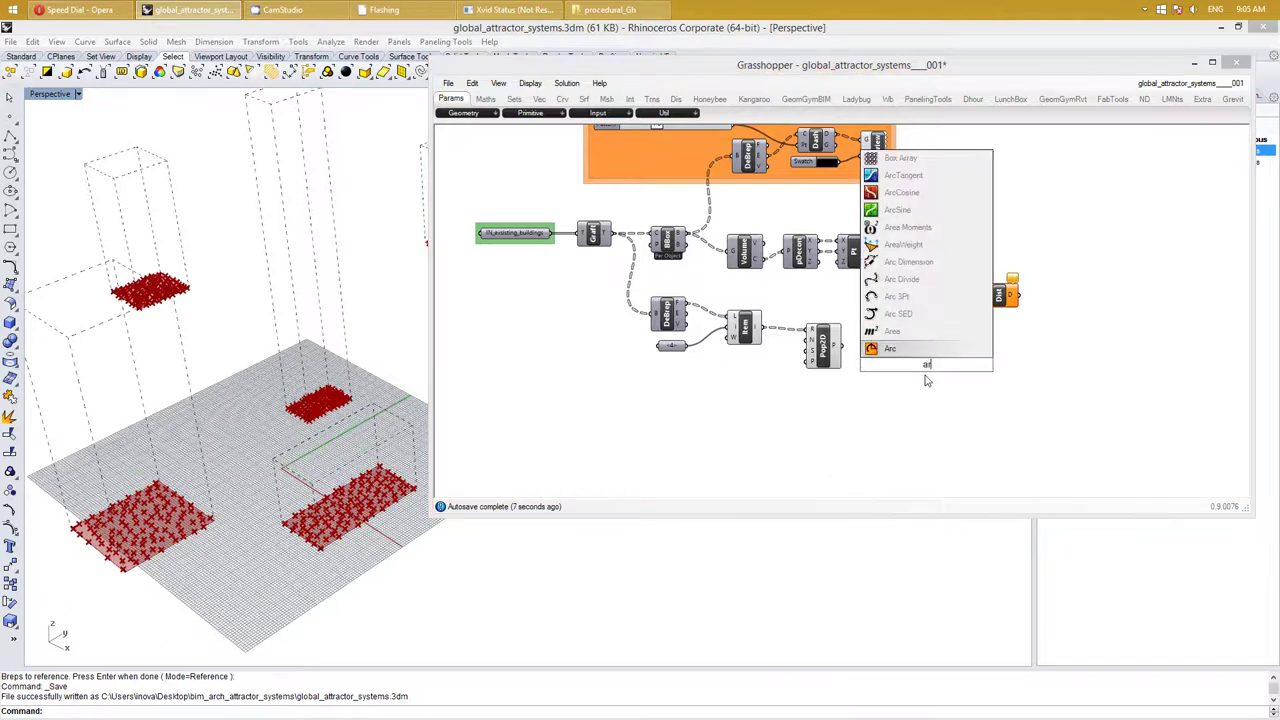
{"action": "key", "text": "Return"}
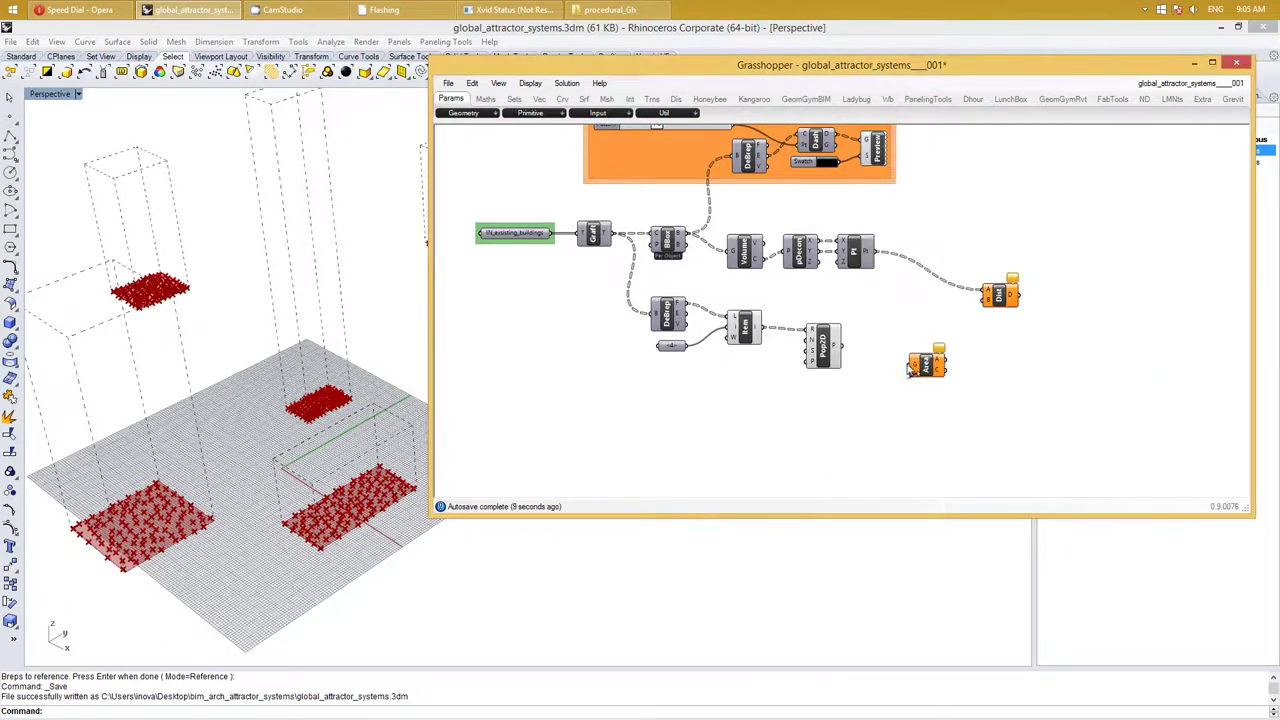
{"action": "left_click_drag", "start_coordinate": [840, 350], "coordinate": [848, 367]}
{"action": "mouse_move", "coordinate": [936, 367]}
{"action": "left_mouse_down"}
{"action": "mouse_move", "coordinate": [831, 317]}
{"action": "mouse_move", "coordinate": [824, 332]}
{"action": "mouse_move", "coordinate": [836, 321]}
{"action": "left_mouse_up"}
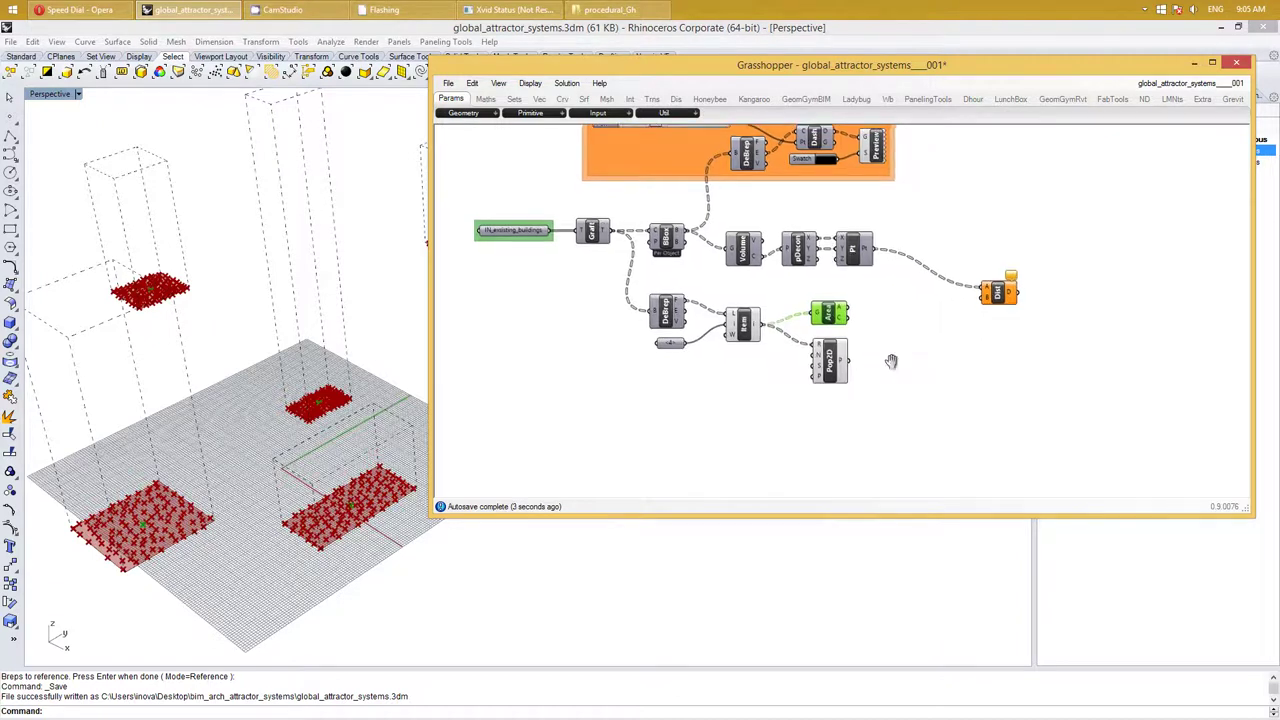
{"action": "scroll", "coordinate": [860, 352], "scroll_direction": "down", "scroll_amount": 1}
Hide the Item component's pink surface preview to reveal the Pop2D points
{"action": "left_click", "coordinate": [825, 341]}
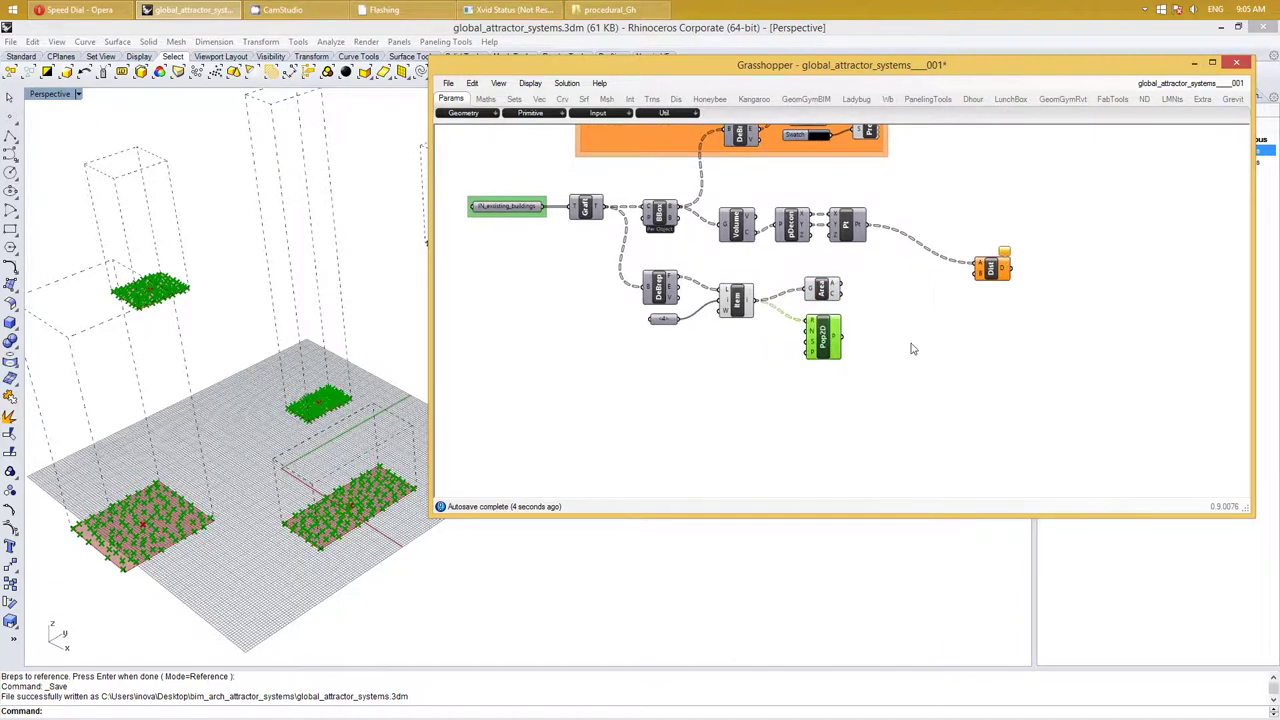
{"action": "right_click_drag", "start_coordinate": [912, 349], "coordinate": [895, 347]}
{"action": "right_click_drag", "start_coordinate": [788, 364], "coordinate": [818, 352]}
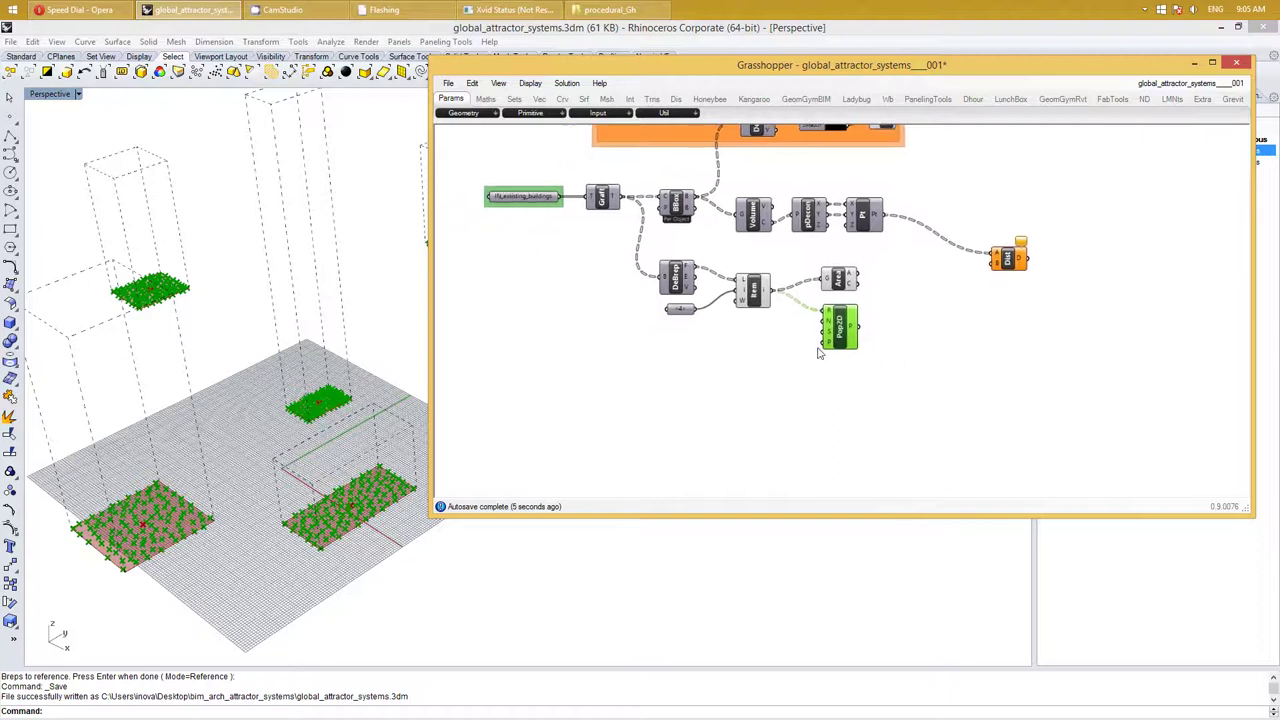
{"action": "right_click", "coordinate": [757, 288]}
{"action": "left_click", "coordinate": [766, 323]}
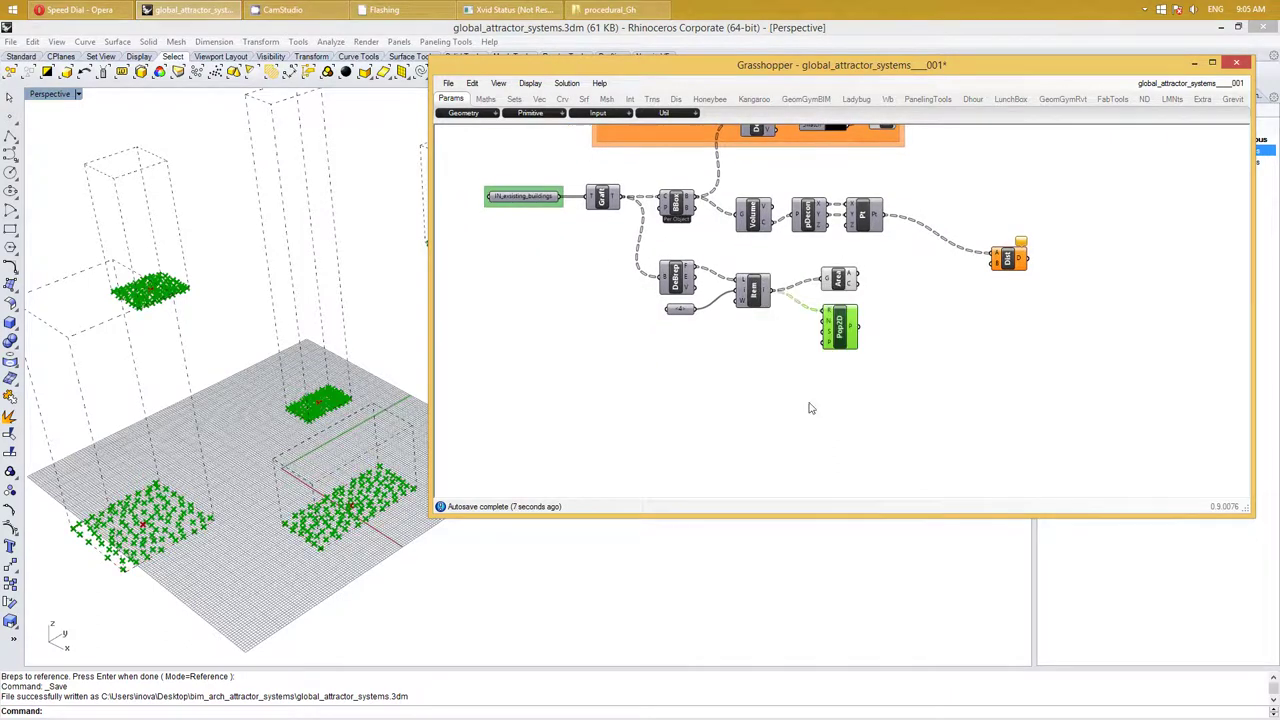
{"action": "right_click_drag", "start_coordinate": [811, 408], "coordinate": [837, 403]}
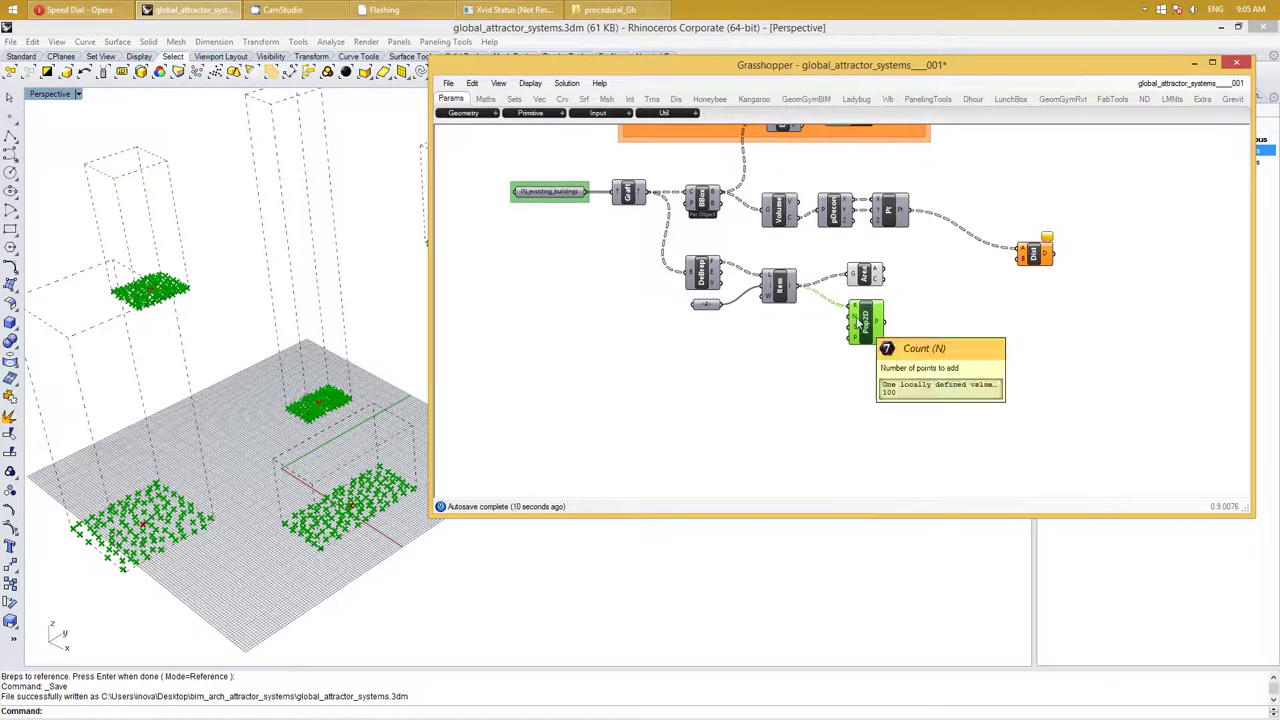
Create a number slider from '2' and widen it below the Item component
{"action": "left_click", "coordinate": [761, 363]}
{"action": "double_click", "coordinate": [760, 360]}
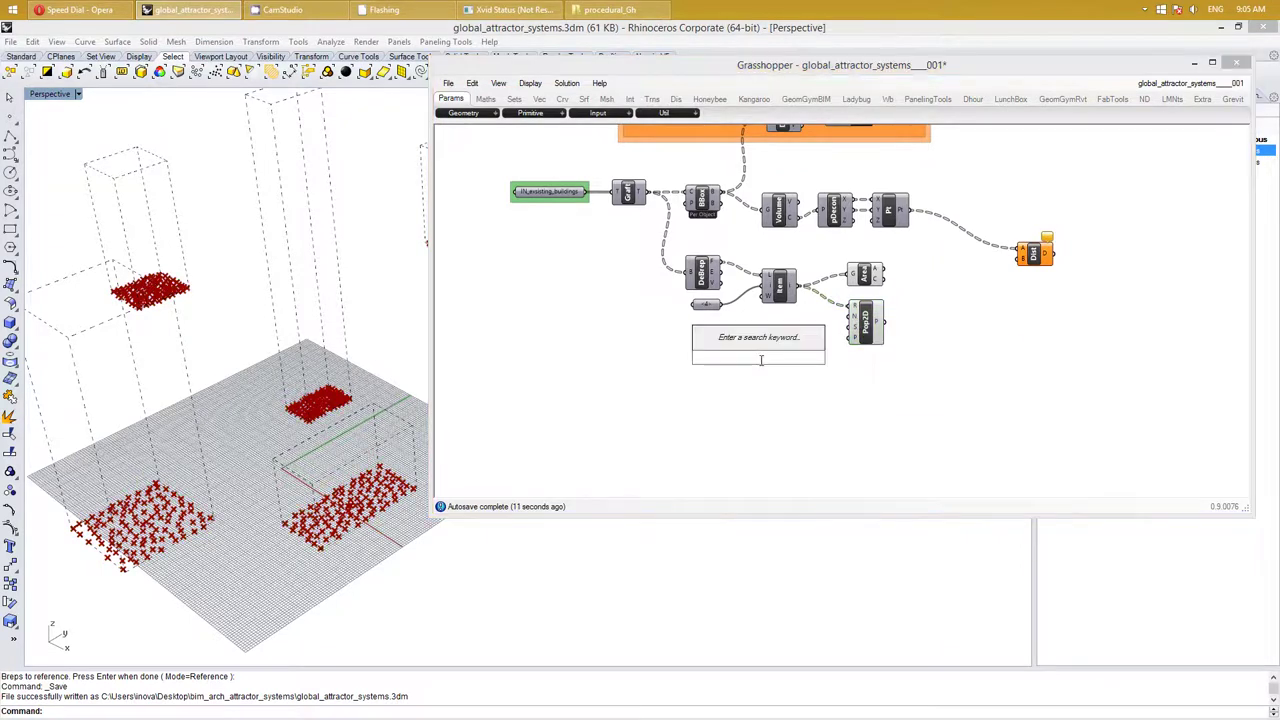
{"action": "type", "text": "2"}
{"action": "key", "text": "Return"}
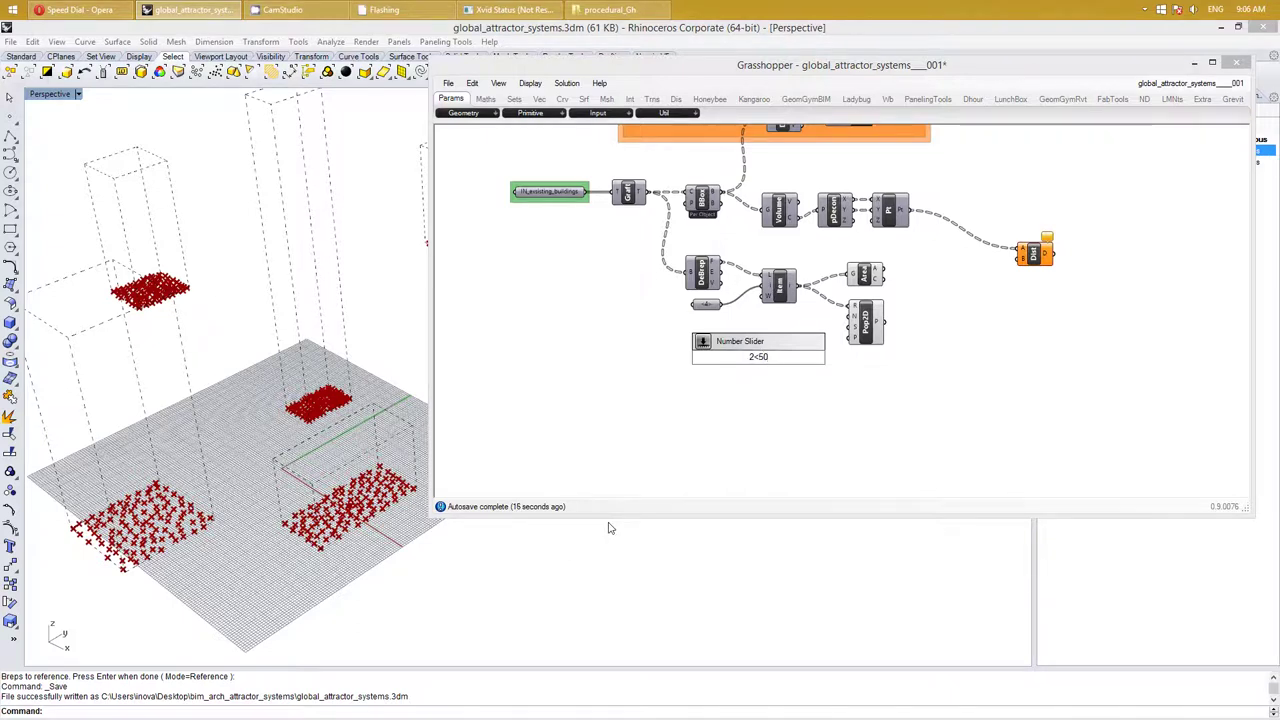
{"action": "left_click_drag", "start_coordinate": [790, 358], "coordinate": [755, 340]}
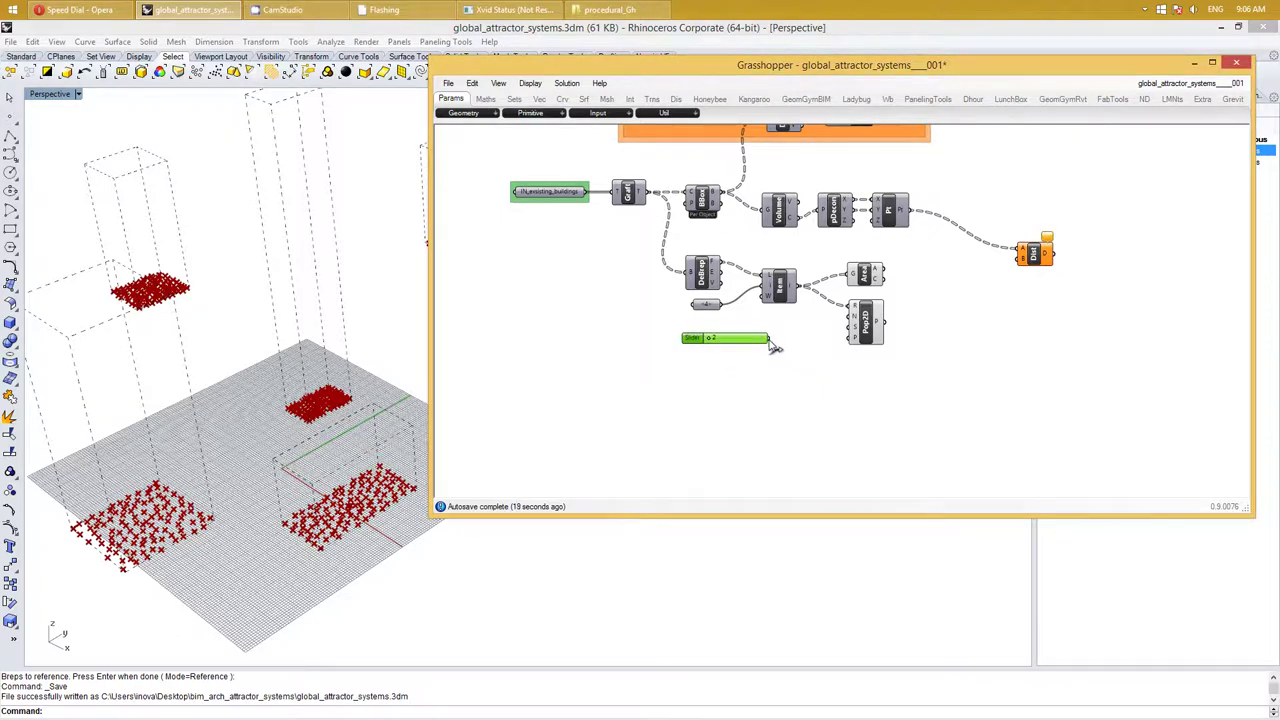
{"action": "mouse_move", "coordinate": [767, 338]}
{"action": "left_mouse_down"}
{"action": "mouse_move", "coordinate": [810, 338]}
{"action": "mouse_move", "coordinate": [772, 347]}
{"action": "left_mouse_up"}
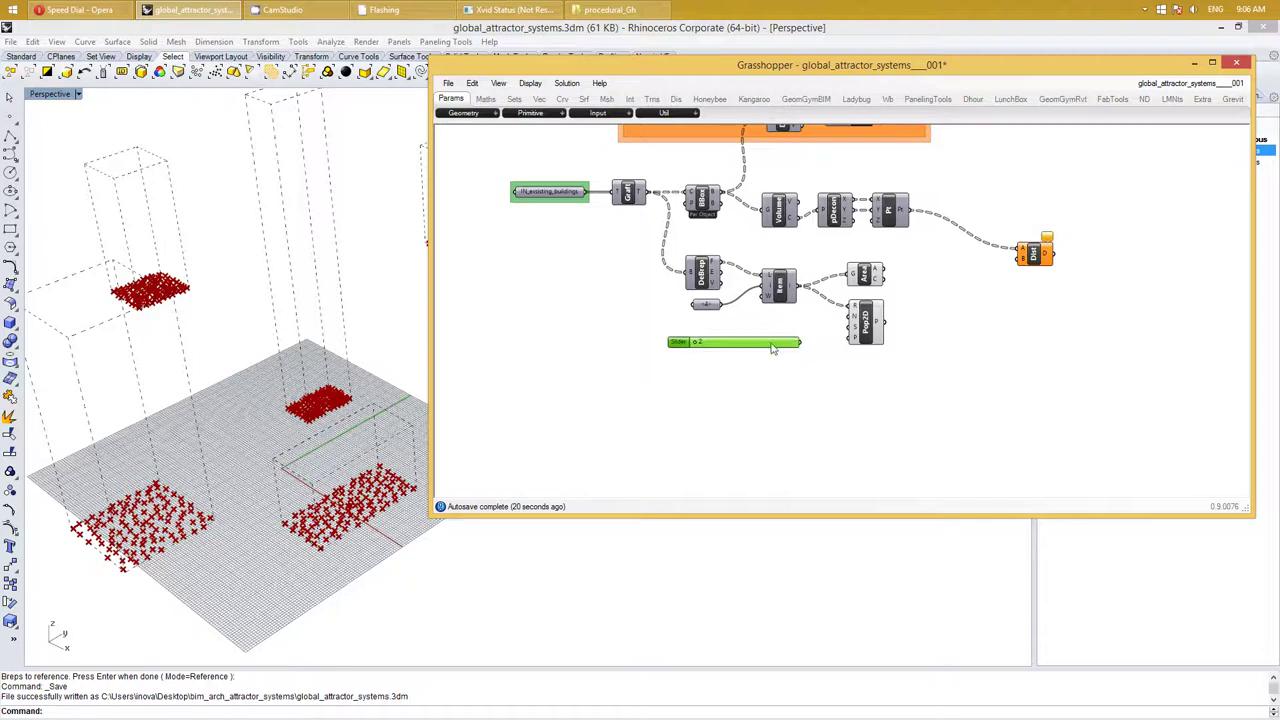
Give the slider Box & Text grip style and a value of 19
{"action": "double_click", "coordinate": [684, 345]}
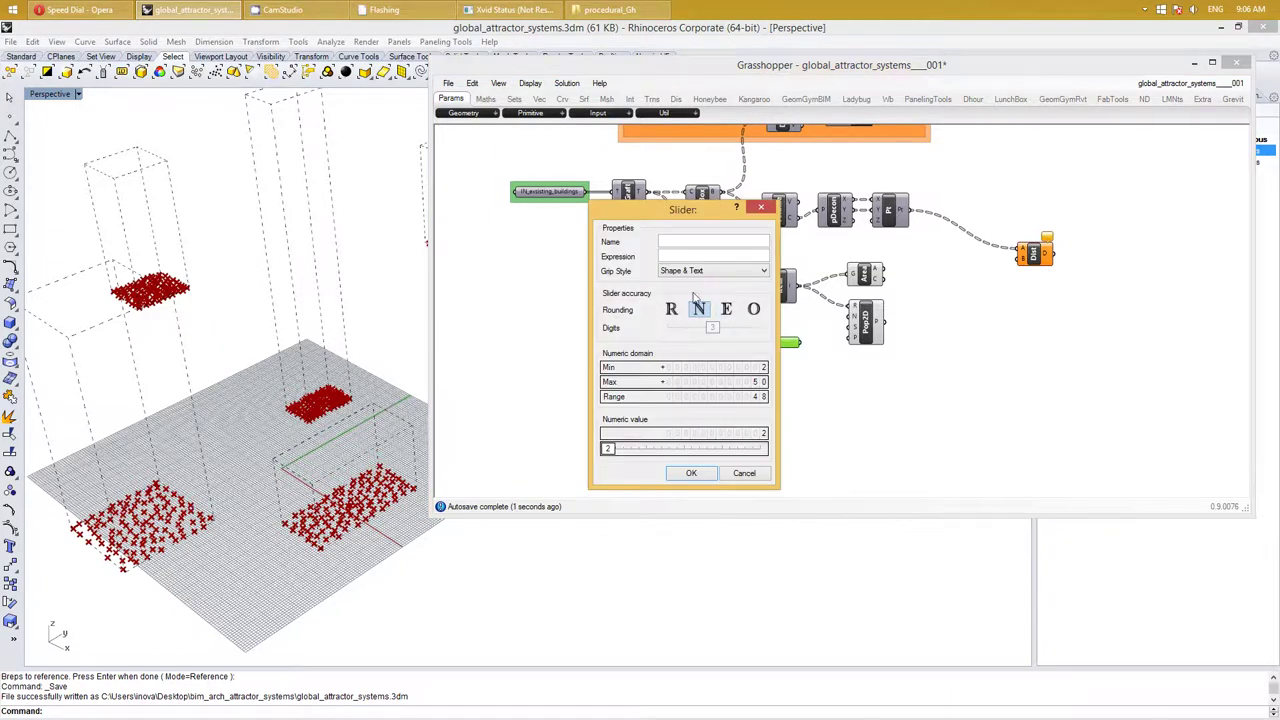
{"action": "left_click", "coordinate": [700, 272]}
{"action": "left_click", "coordinate": [683, 299]}
{"action": "left_click_drag", "start_coordinate": [608, 449], "coordinate": [661, 454]}
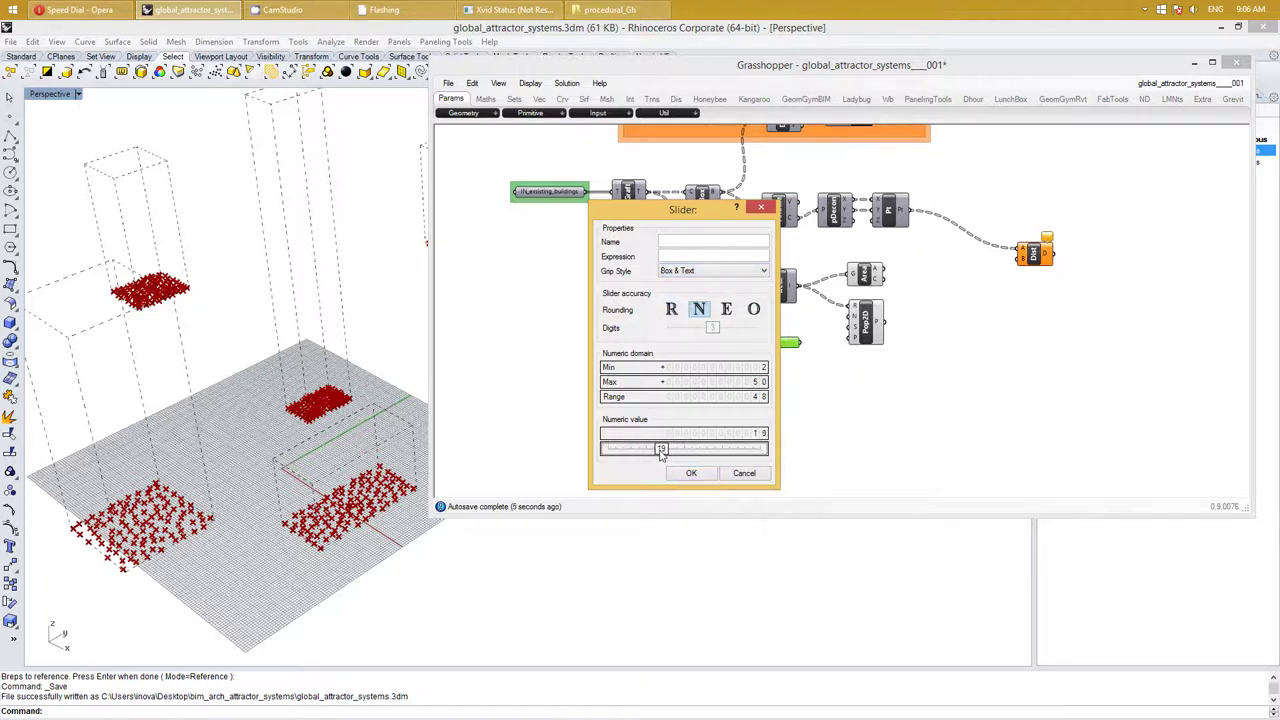
{"action": "left_click", "coordinate": [689, 472]}
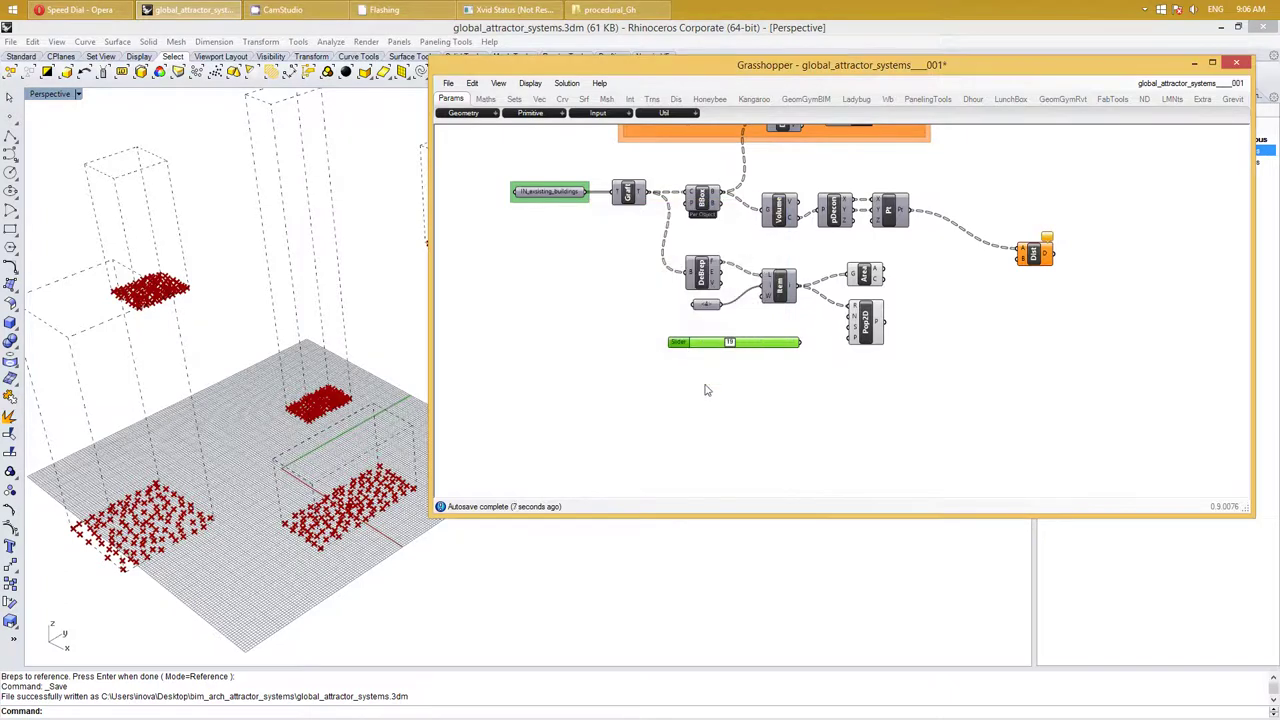
{"action": "left_click_drag", "start_coordinate": [705, 386], "coordinate": [655, 346]}
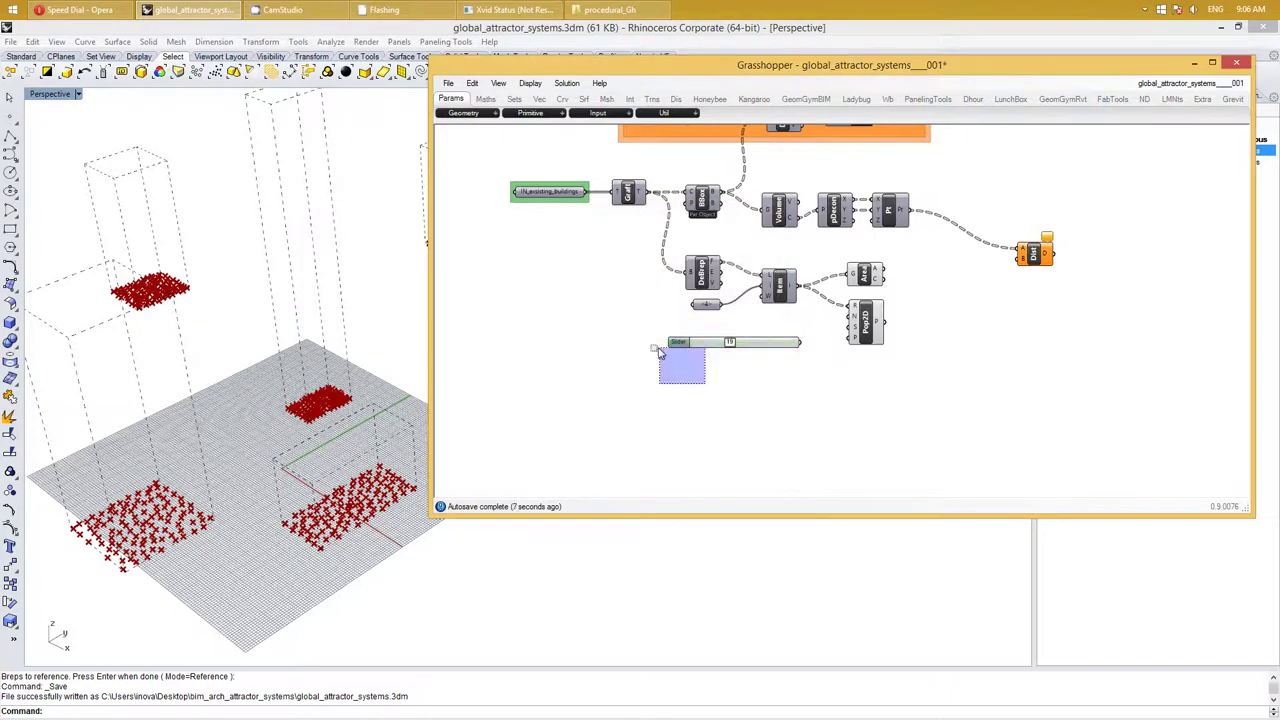
Paste a copy of the 19 slider directly below the original
{"action": "double_click", "coordinate": [725, 388]}
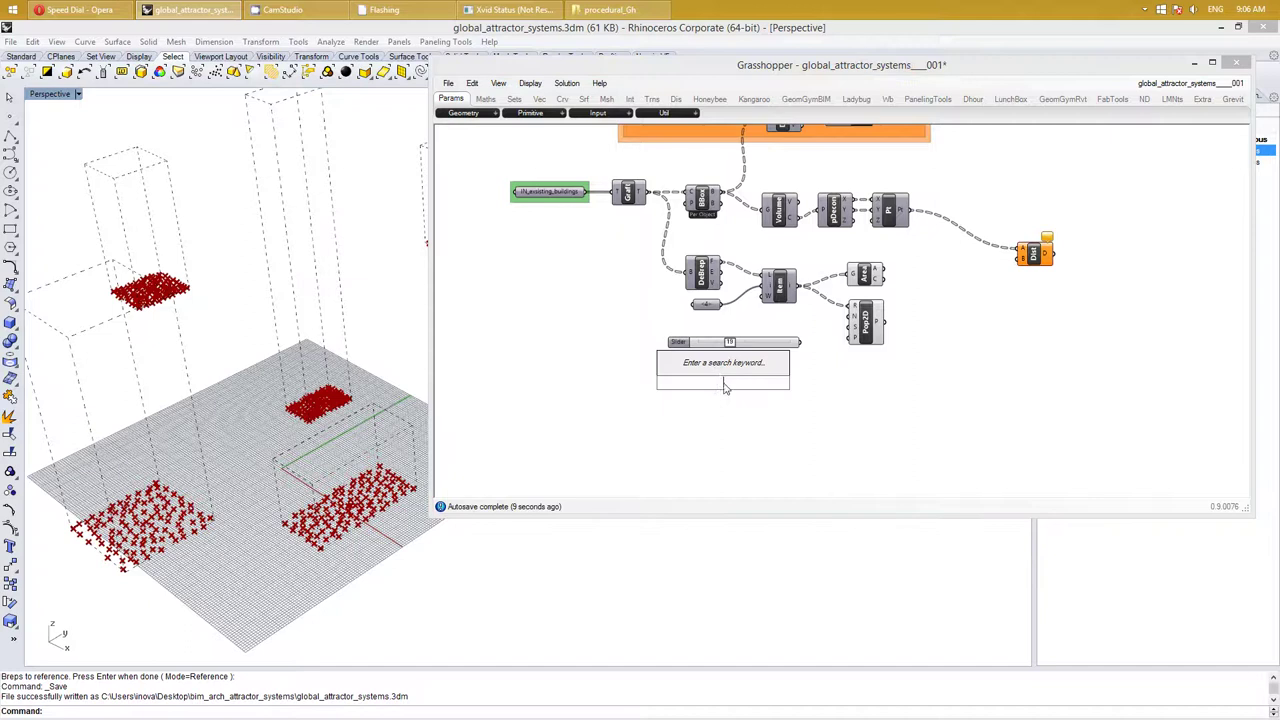
{"action": "left_click", "coordinate": [612, 358]}
{"action": "left_click_drag", "start_coordinate": [708, 368], "coordinate": [642, 335]}
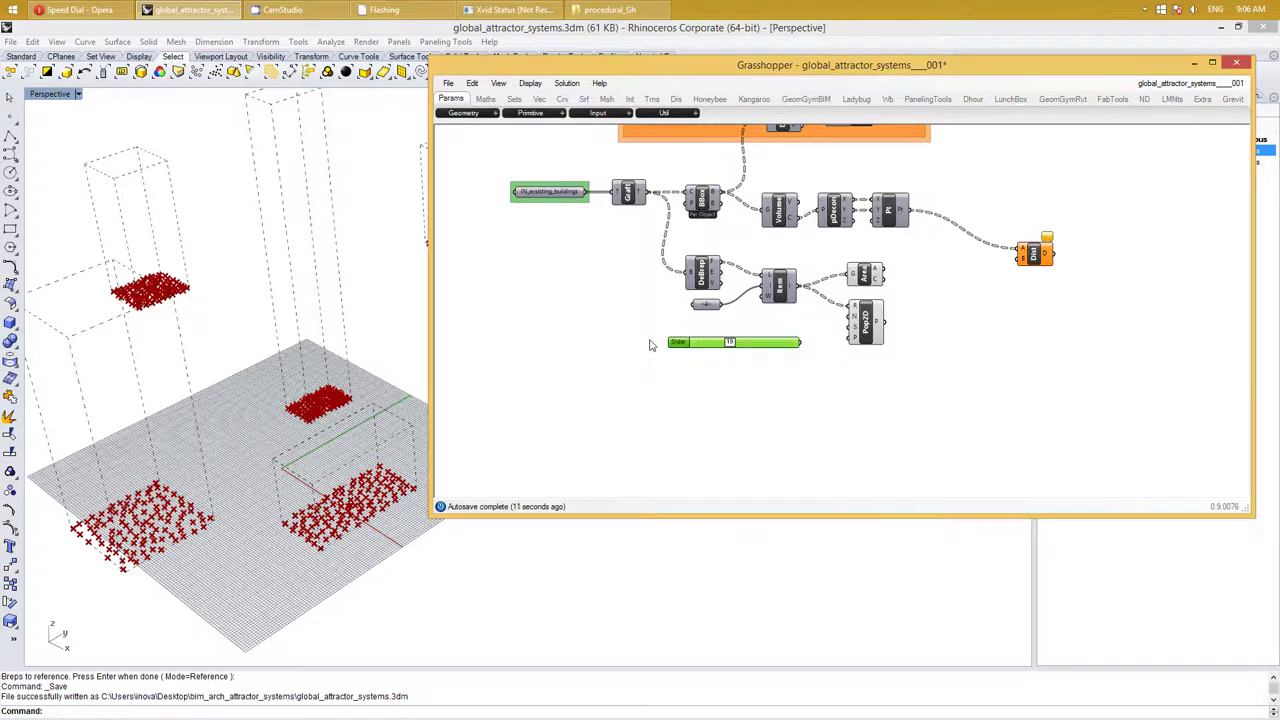
{"action": "key", "text": "ctrl+v"}
{"action": "mouse_move", "coordinate": [684, 345]}
{"action": "left_mouse_down"}
{"action": "mouse_move", "coordinate": [686, 361]}
{"action": "mouse_move", "coordinate": [650, 337]}
{"action": "left_mouse_up"}
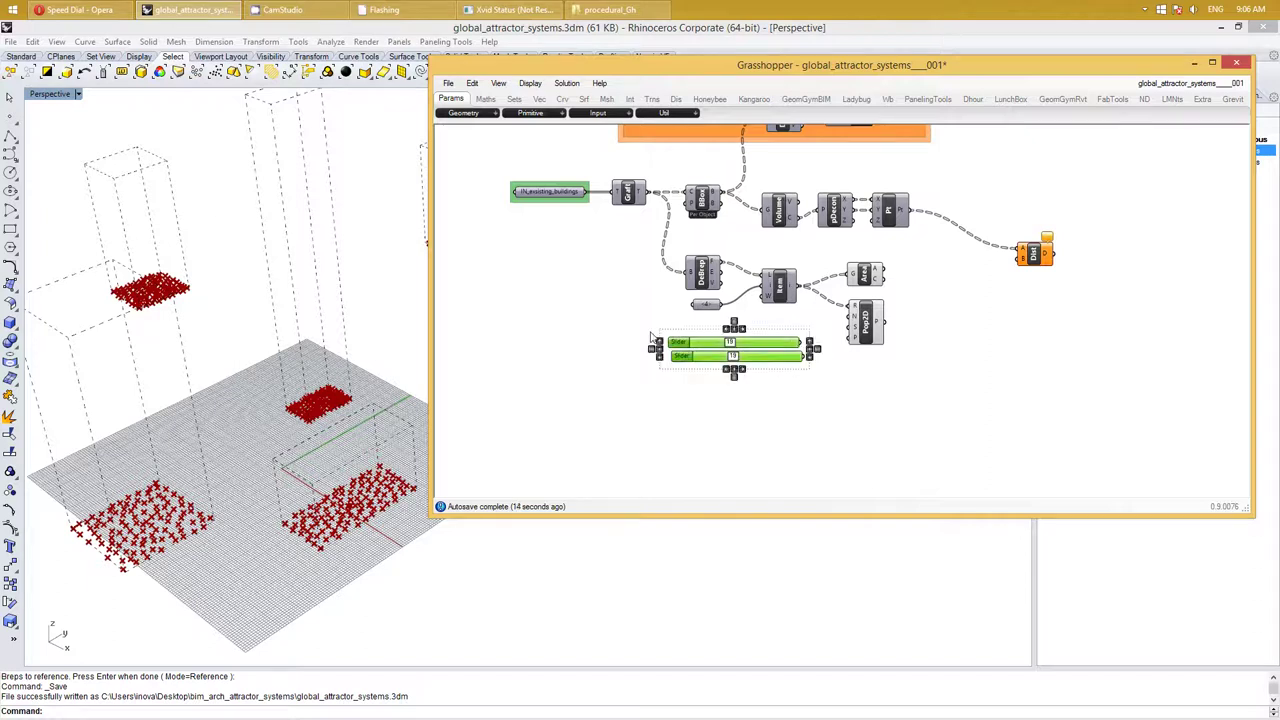
{"action": "left_click", "coordinate": [722, 330]}
Open the lower slider's properties and move the dialog clear of the sliders
{"action": "left_click_drag", "start_coordinate": [720, 388], "coordinate": [660, 332]}
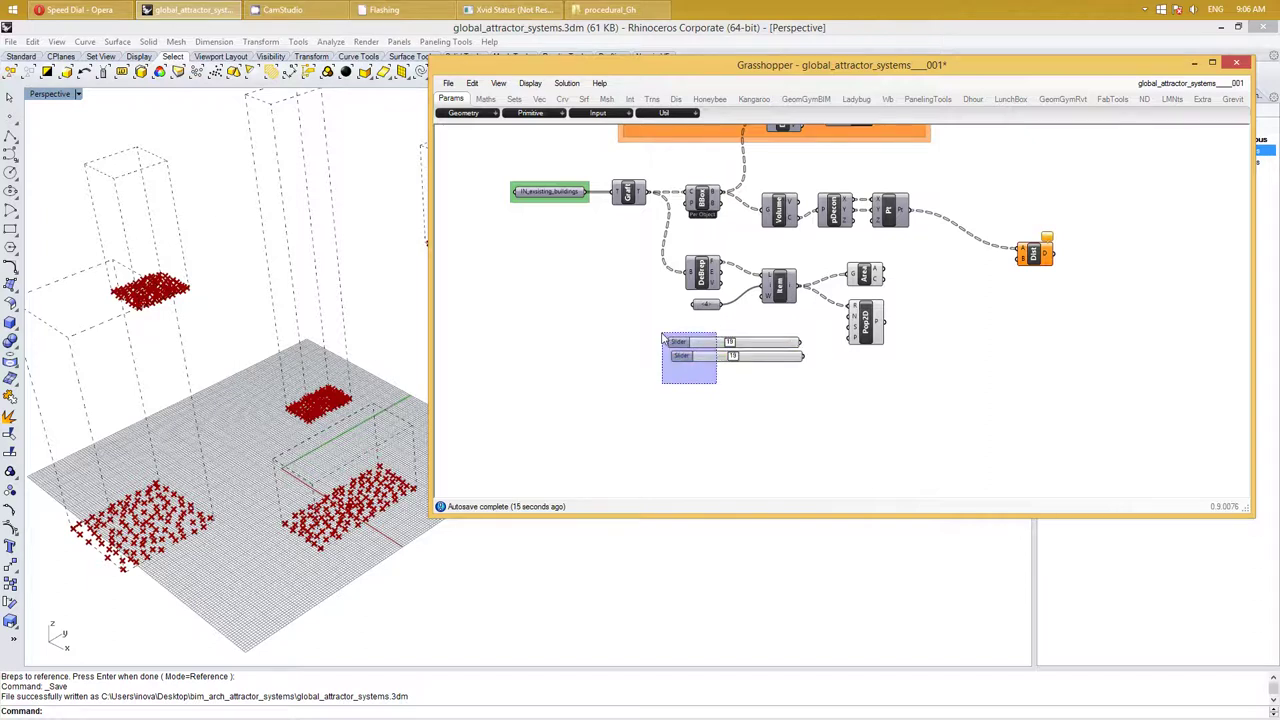
{"action": "left_click", "coordinate": [720, 396]}
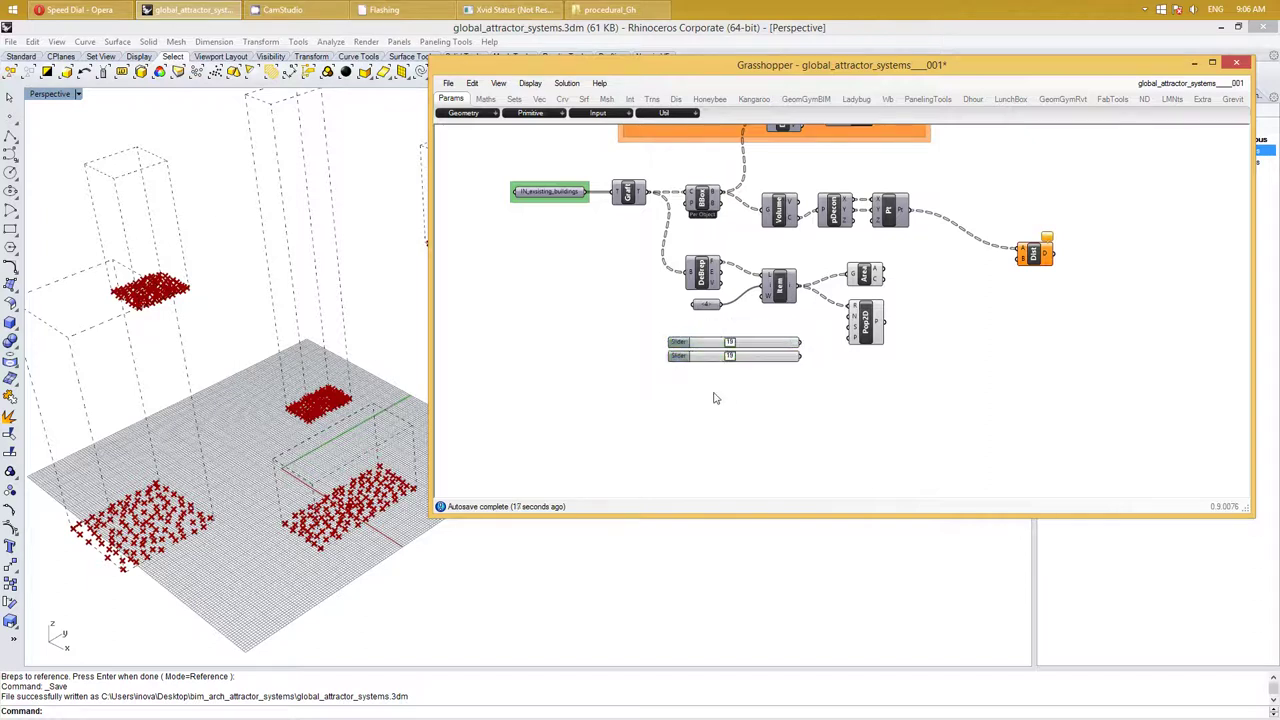
{"action": "right_click_drag", "start_coordinate": [686, 380], "coordinate": [663, 360]}
{"action": "left_click", "coordinate": [655, 350]}
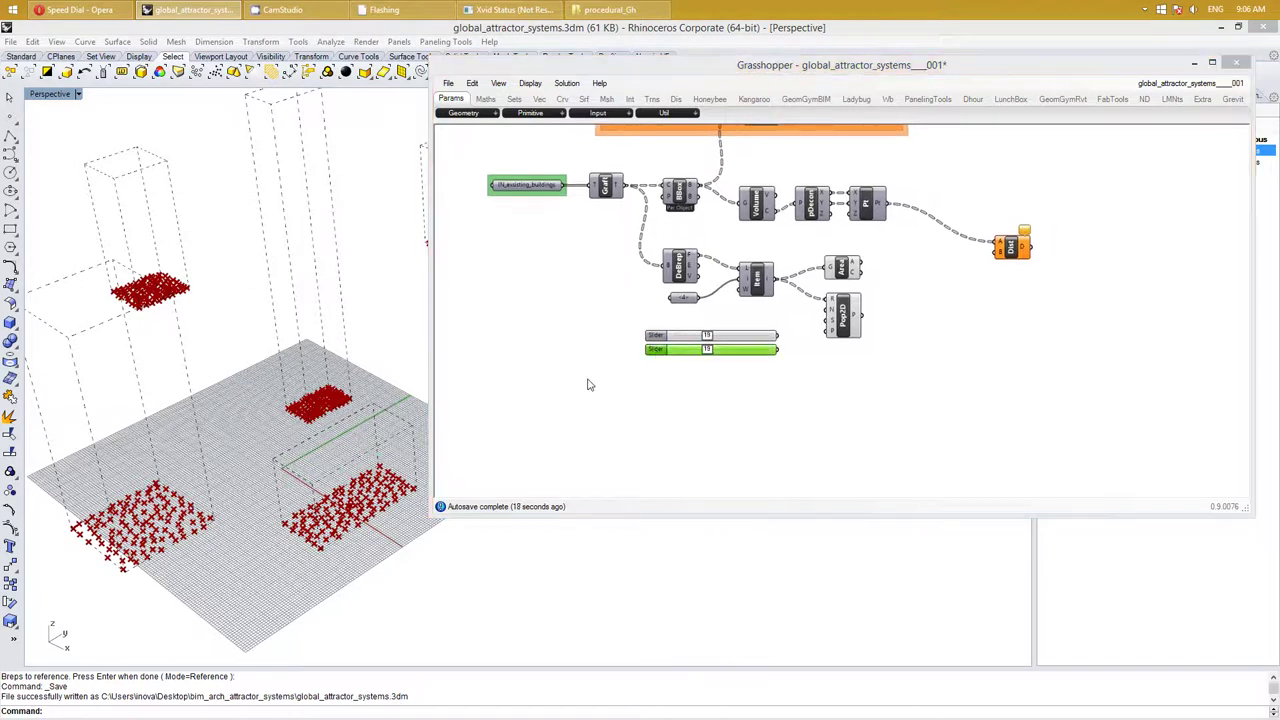
{"action": "double_click", "coordinate": [655, 350]}
{"action": "left_click_drag", "start_coordinate": [657, 213], "coordinate": [1033, 274]}
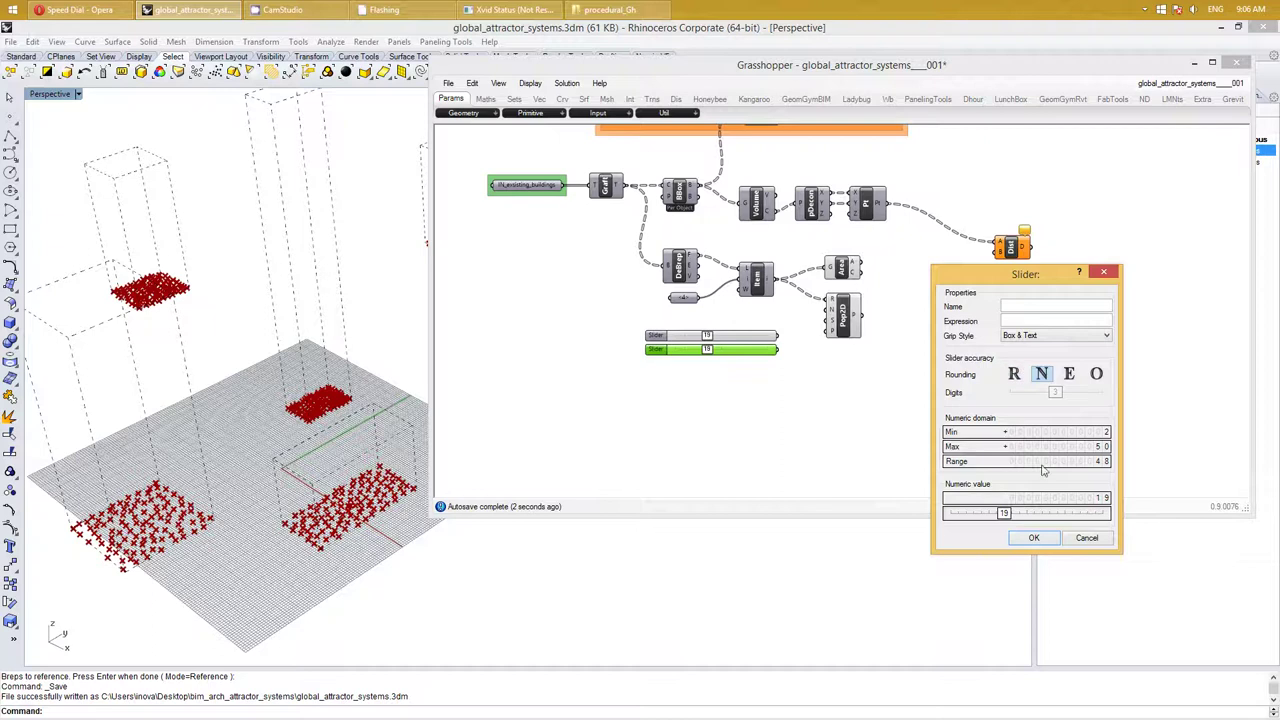
Give the lower slider a minimum of 123 and a maximum of 123456
{"action": "double_click", "coordinate": [1092, 436]}
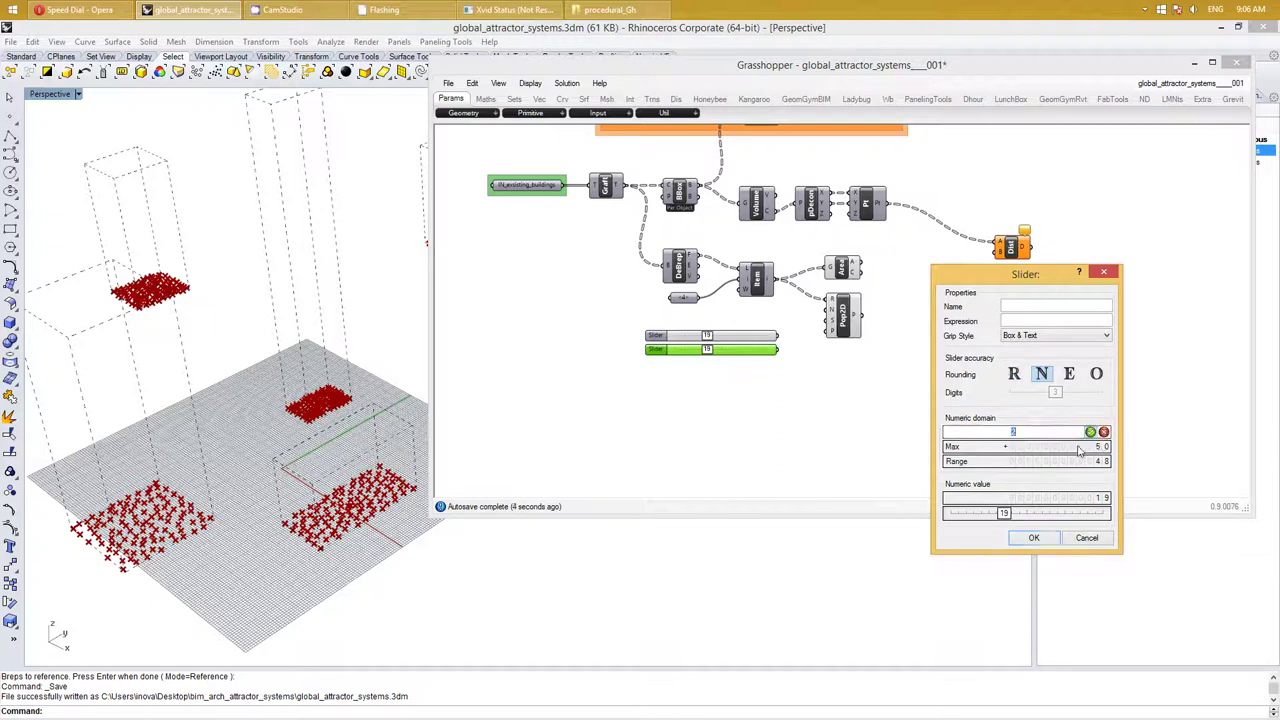
{"action": "type", "text": "123"}
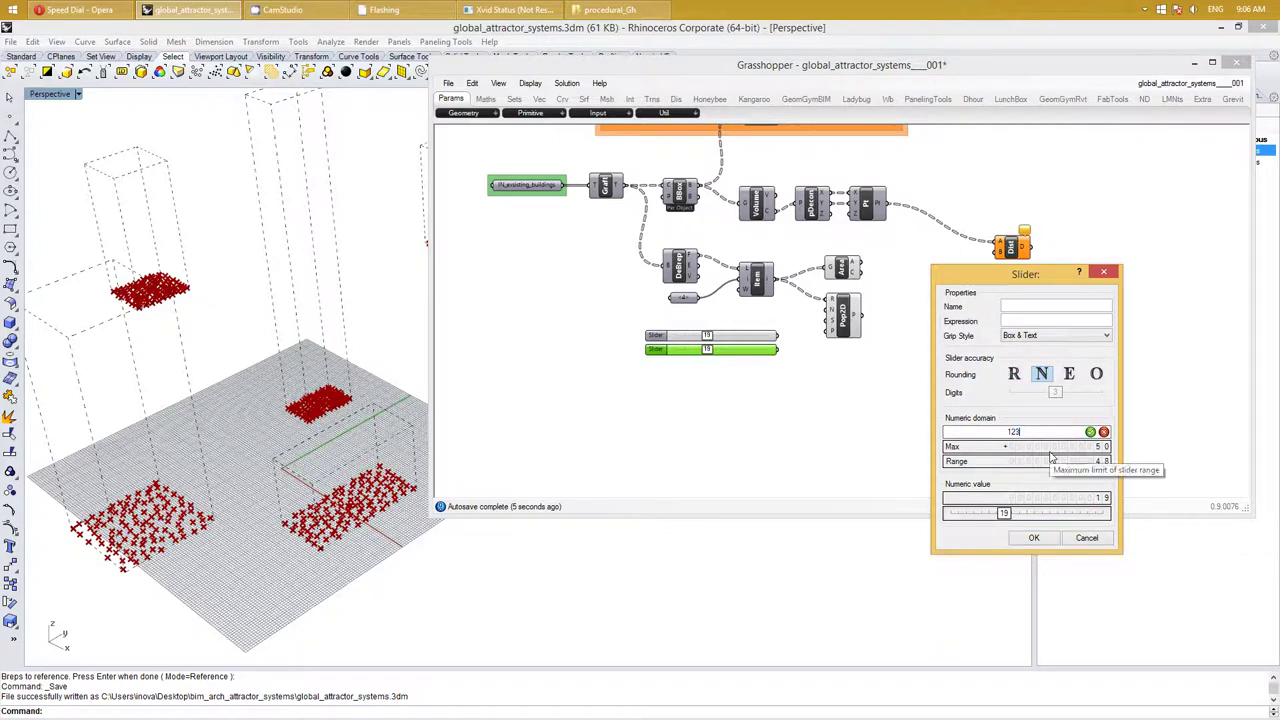
{"action": "key", "text": "Return"}
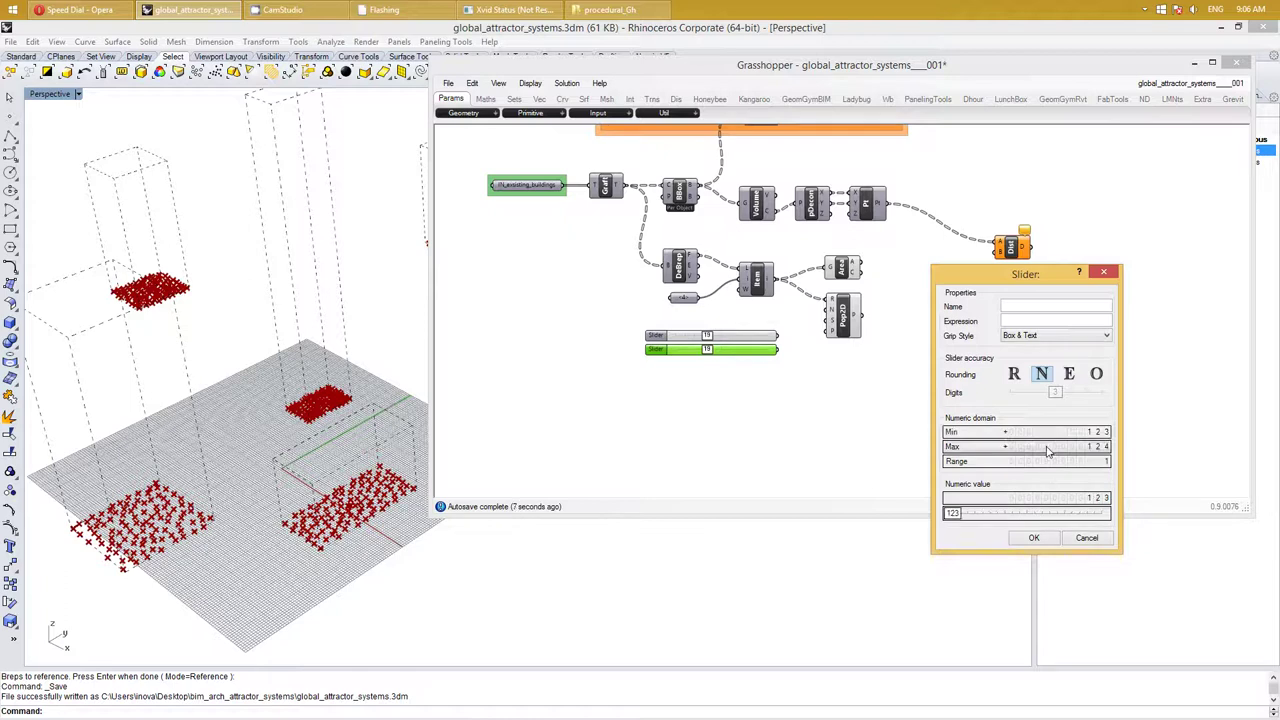
{"action": "double_click", "coordinate": [1047, 449]}
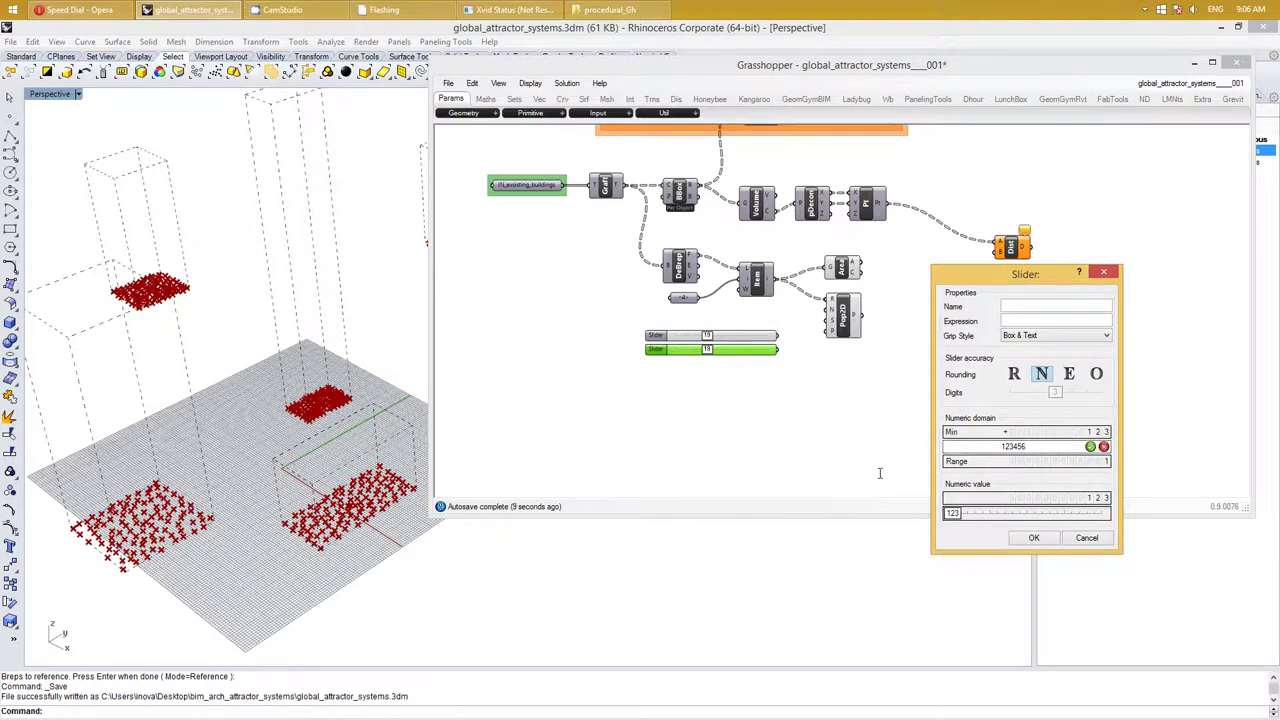
{"action": "left_click", "coordinate": [1036, 538]}
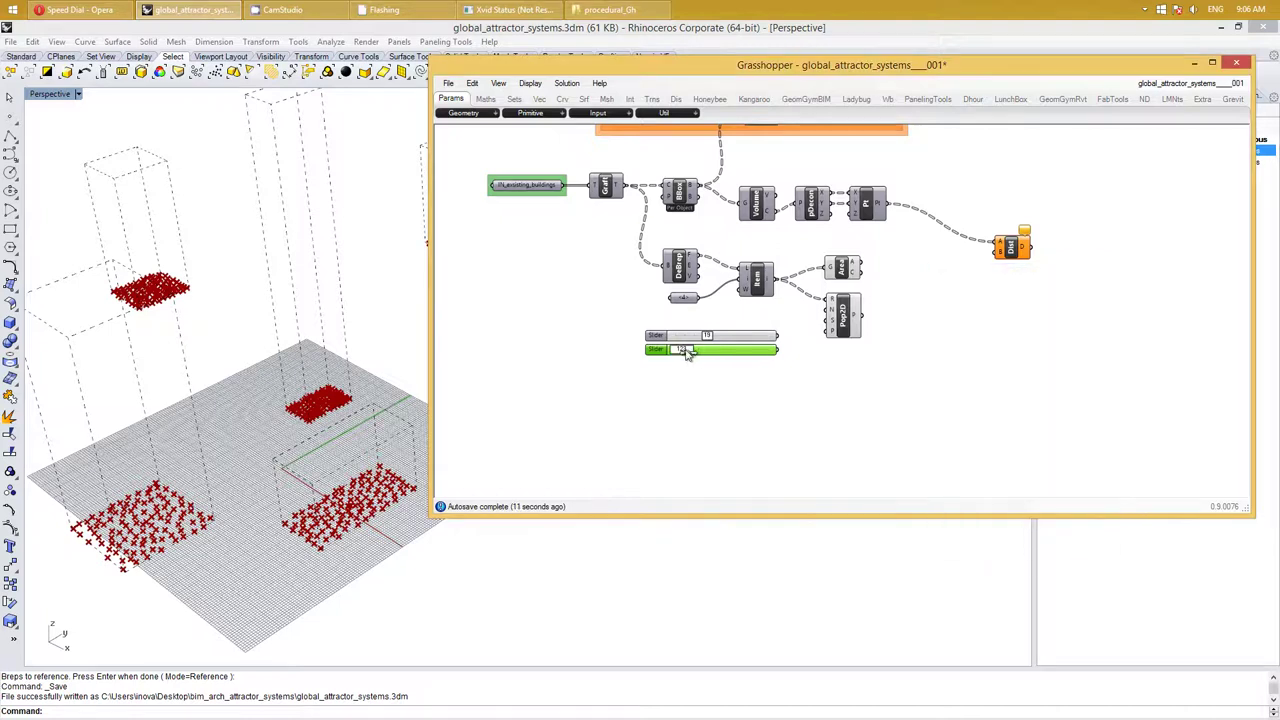
Set the lower slider near 18873 and wire both sliders into Pop2D's N and S inputs
{"action": "left_click_drag", "start_coordinate": [686, 349], "coordinate": [694, 349]}
{"action": "left_click_drag", "start_coordinate": [778, 349], "coordinate": [789, 349]}
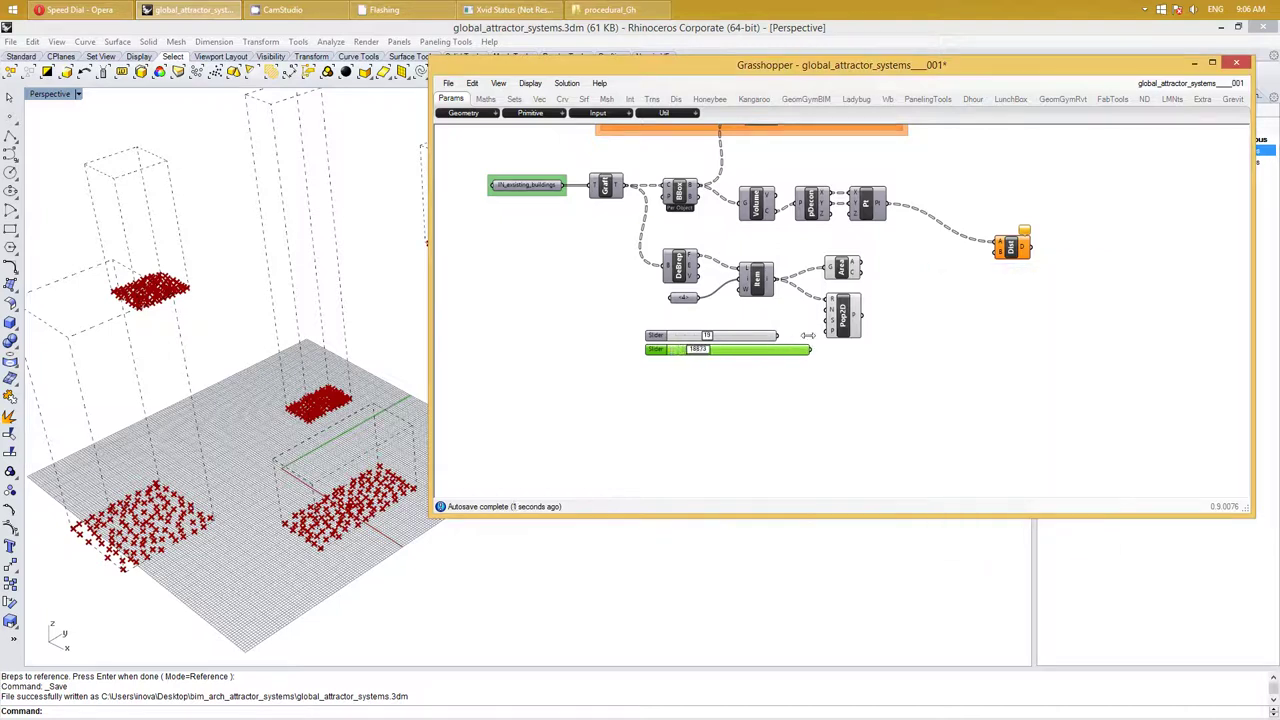
{"action": "scroll", "coordinate": [791, 403], "scroll_direction": "up", "scroll_amount": 2}
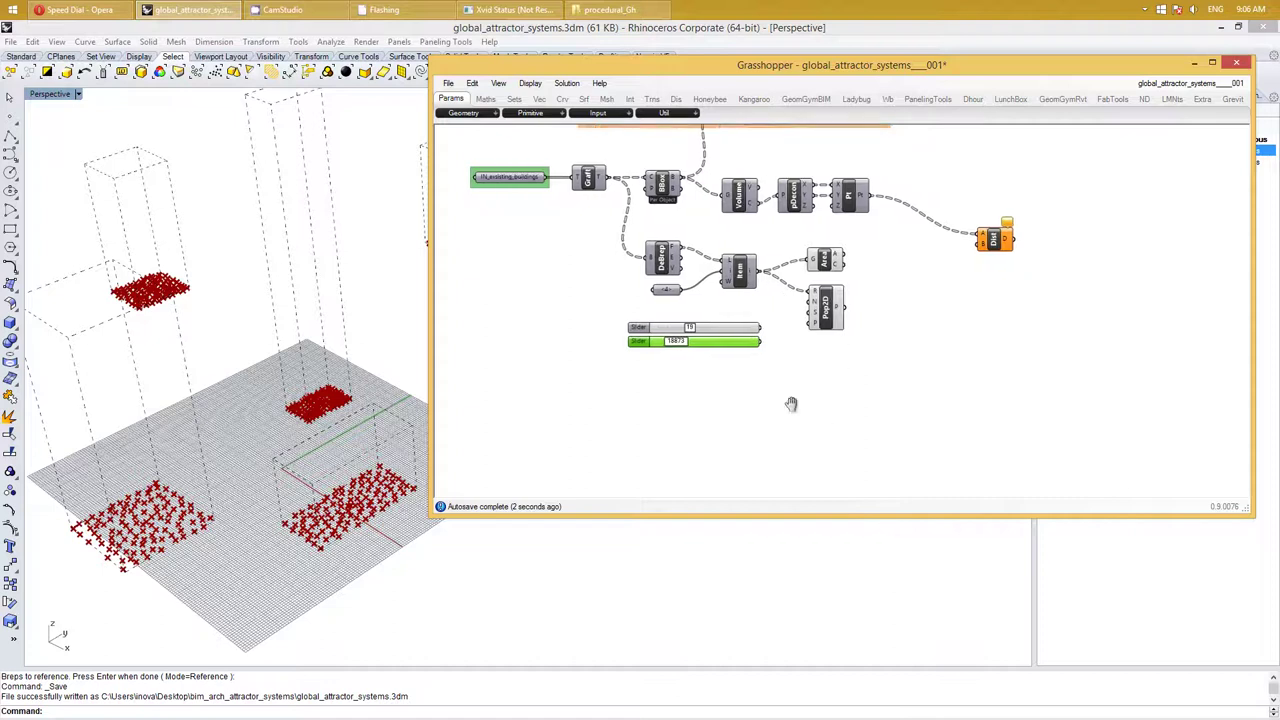
{"action": "left_click_drag", "start_coordinate": [721, 315], "coordinate": [797, 274]}
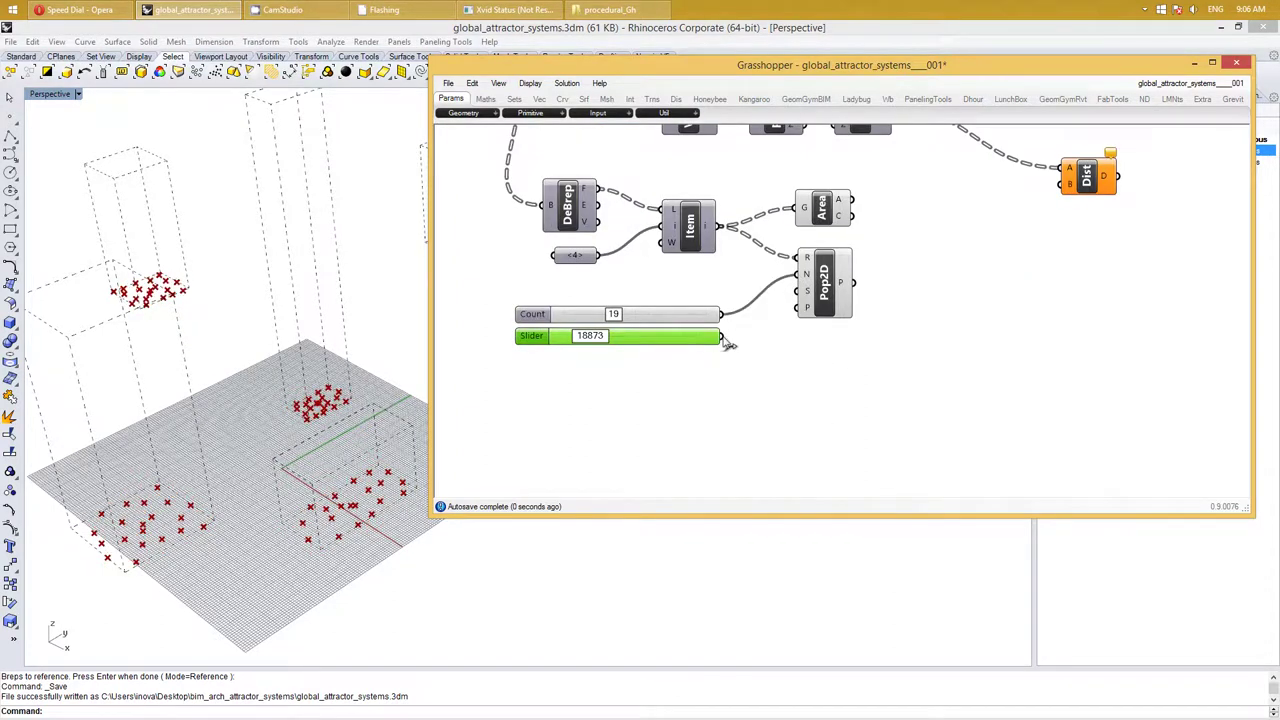
{"action": "left_click_drag", "start_coordinate": [724, 337], "coordinate": [797, 291]}
Set Seed to 31855 and Count to 20, redistributing the red points on the footprints
{"action": "right_click_drag", "start_coordinate": [769, 402], "coordinate": [836, 378]}
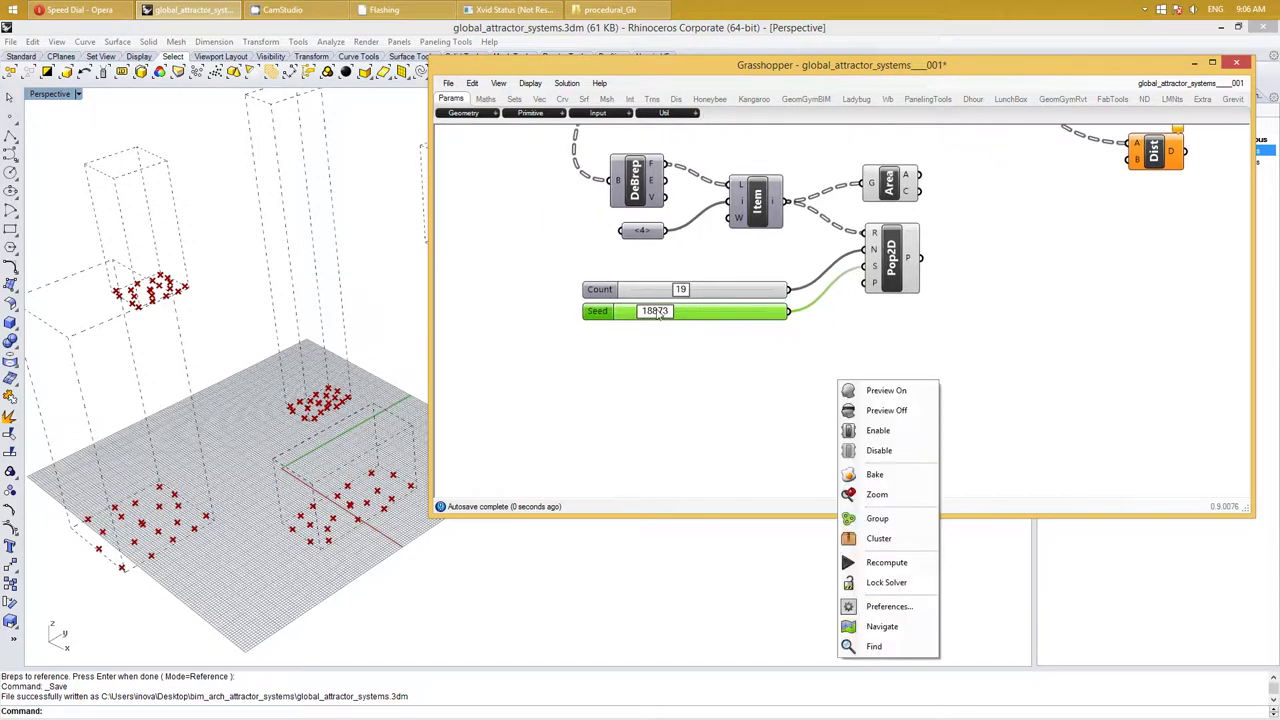
{"action": "left_click", "coordinate": [657, 315]}
{"action": "mouse_move", "coordinate": [657, 315]}
{"action": "left_mouse_down"}
{"action": "mouse_move", "coordinate": [703, 292]}
{"action": "mouse_move", "coordinate": [684, 292]}
{"action": "left_mouse_up"}
{"action": "right_click_drag", "start_coordinate": [990, 393], "coordinate": [890, 386]}
{"action": "right_click", "coordinate": [890, 386]}
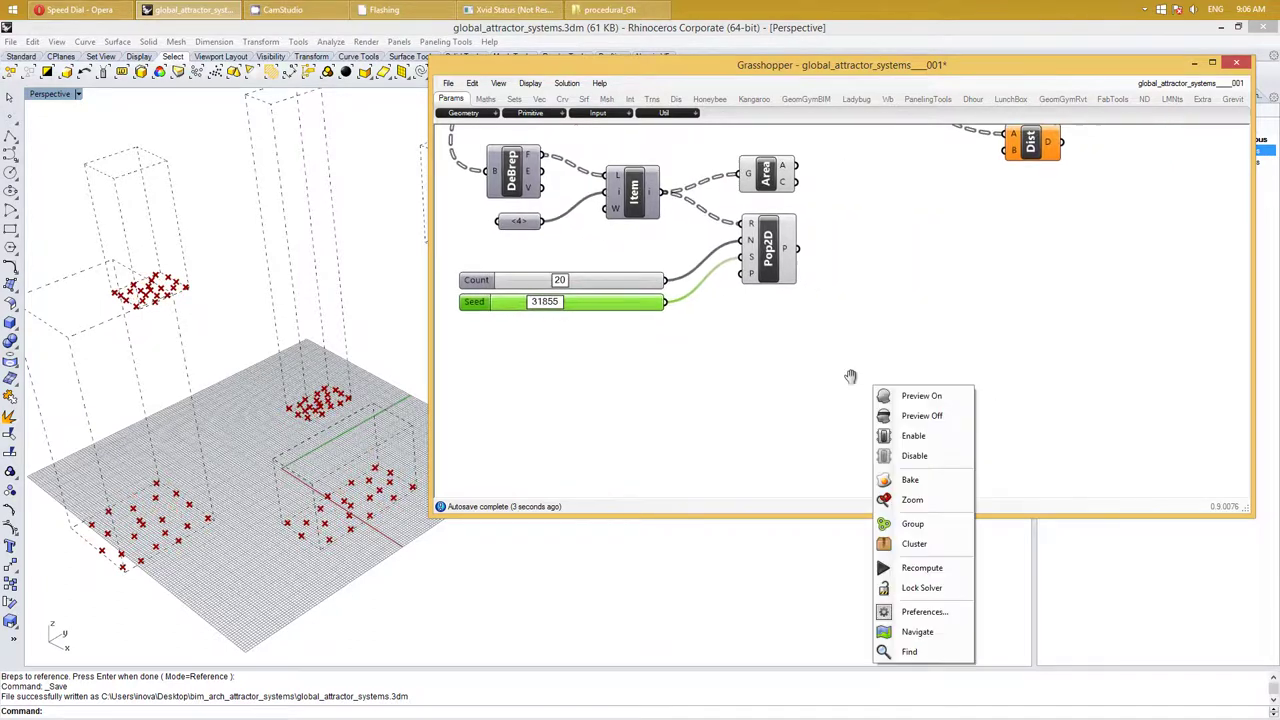
{"action": "left_click", "coordinate": [884, 321]}
{"action": "mouse_move", "coordinate": [881, 322]}
{"action": "right_mouse_down"}
{"action": "mouse_move", "coordinate": [835, 349]}
{"action": "mouse_move", "coordinate": [773, 323]}
{"action": "right_mouse_up"}
{"action": "scroll", "coordinate": [835, 349], "scroll_direction": "down", "scroll_amount": 2}
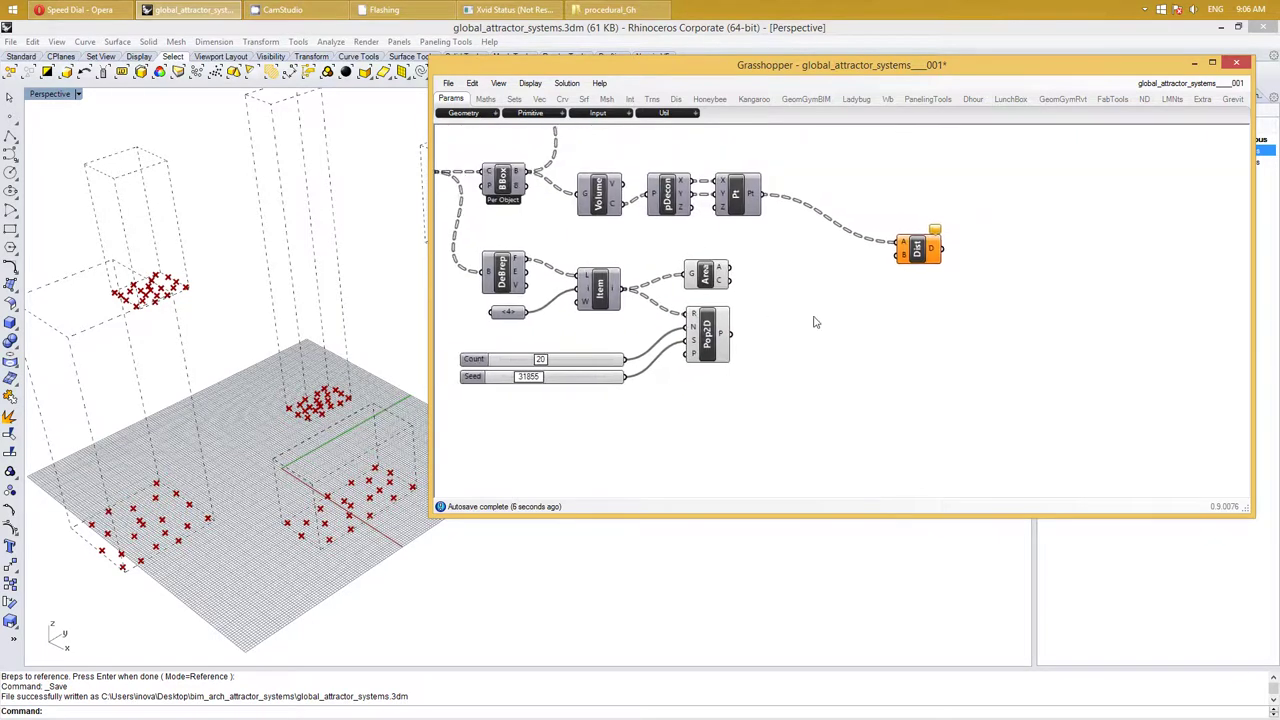
{"action": "mouse_move", "coordinate": [898, 254]}
{"action": "left_mouse_down"}
{"action": "mouse_move", "coordinate": [900, 271]}
{"action": "mouse_move", "coordinate": [950, 218]}
{"action": "left_mouse_up"}
Add a Distance component fed by the Area centroid (A) and the Pop2D points (B)
{"action": "double_click", "coordinate": [960, 322]}
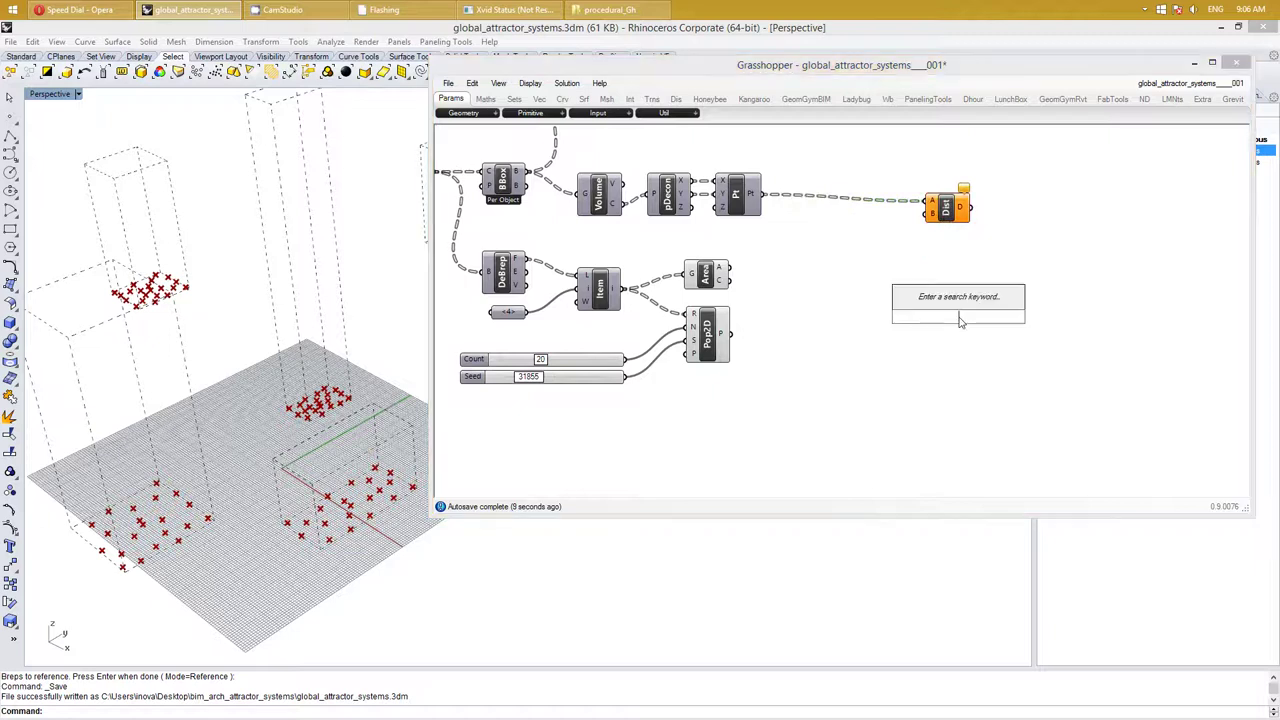
{"action": "type", "text": "dista"}
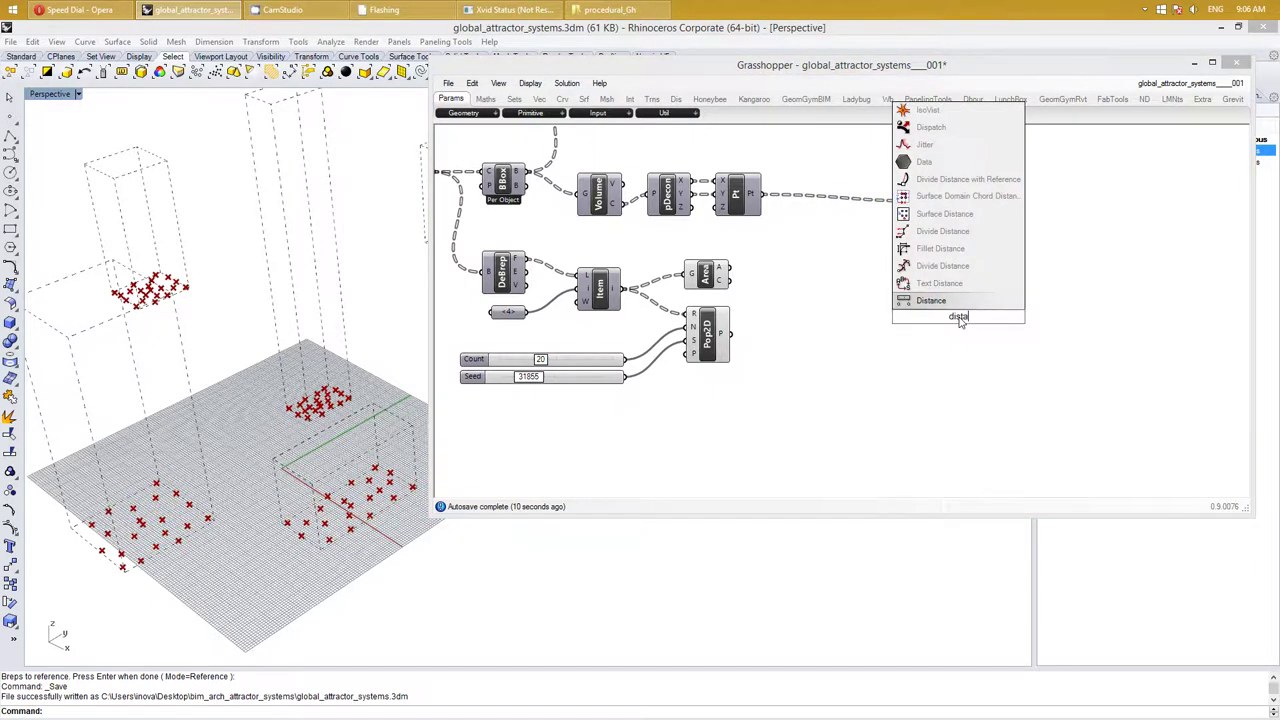
{"action": "type", "text": "nce"}
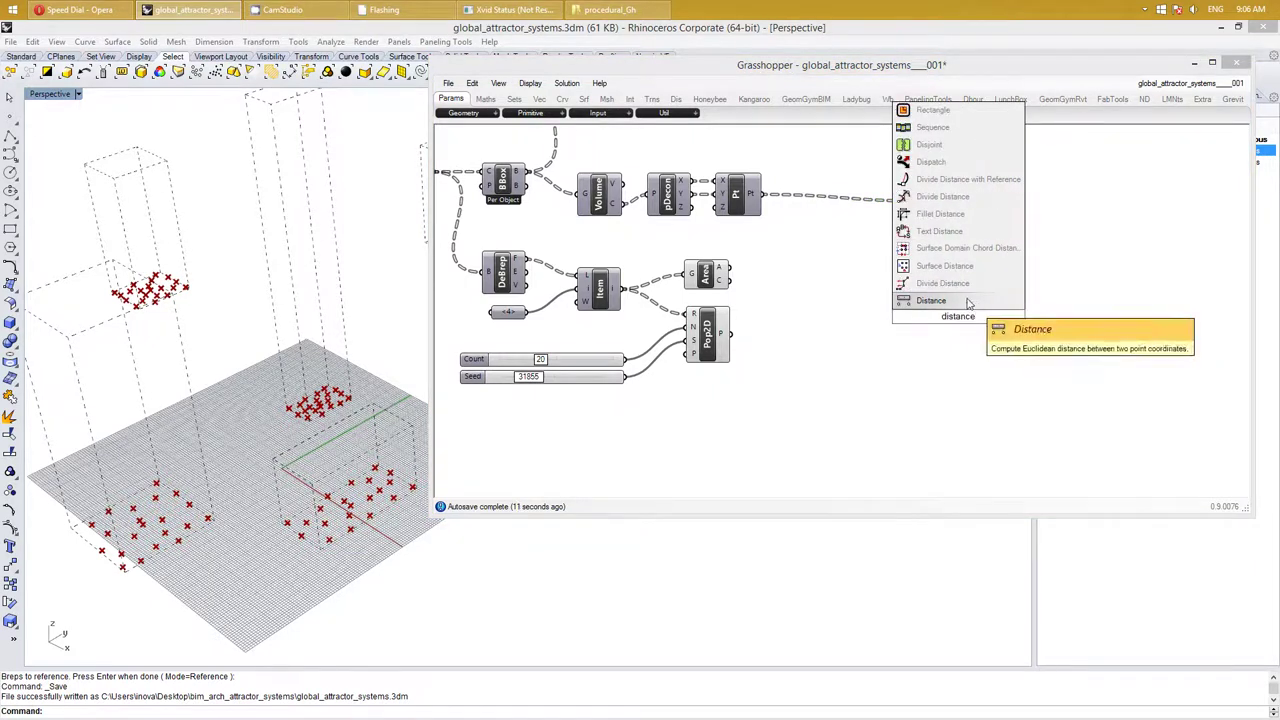
{"action": "key", "text": "Return"}
{"action": "left_click_drag", "start_coordinate": [945, 314], "coordinate": [834, 297]}
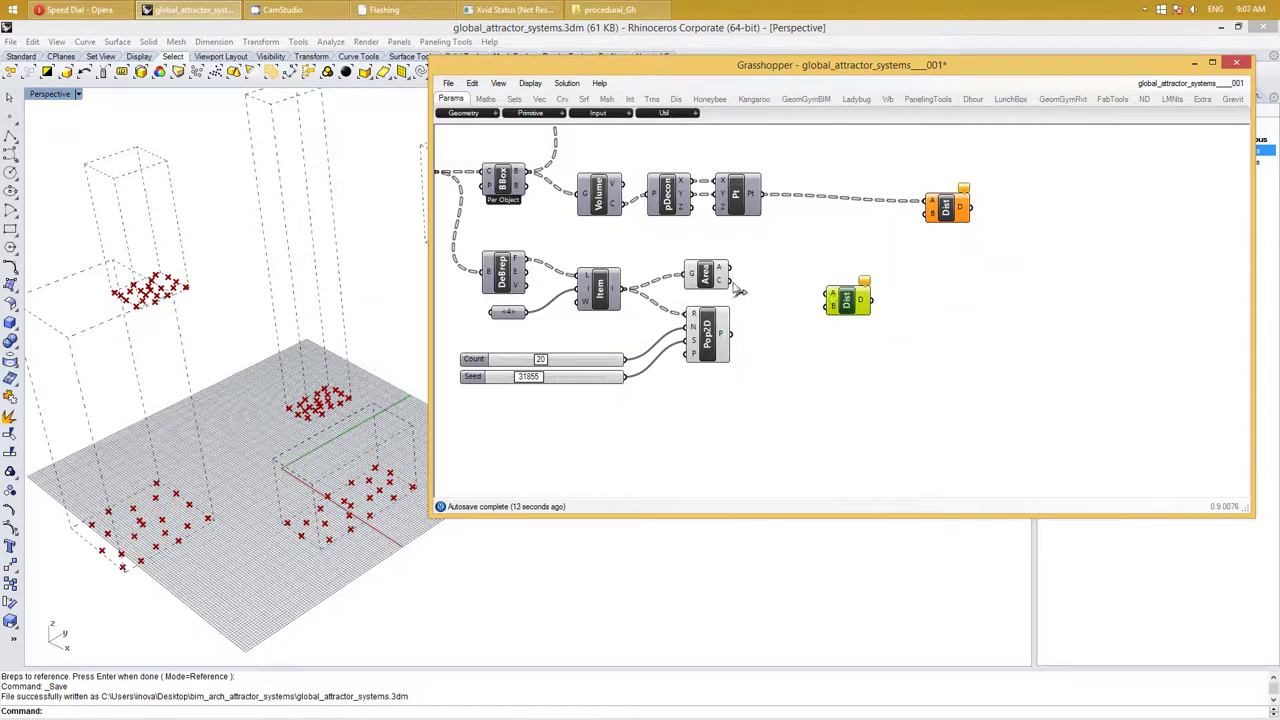
{"action": "left_click_drag", "start_coordinate": [730, 282], "coordinate": [831, 293]}
{"action": "mouse_move", "coordinate": [733, 328]}
{"action": "left_mouse_down"}
{"action": "mouse_move", "coordinate": [832, 307]}
{"action": "mouse_move", "coordinate": [802, 319]}
{"action": "left_mouse_up"}
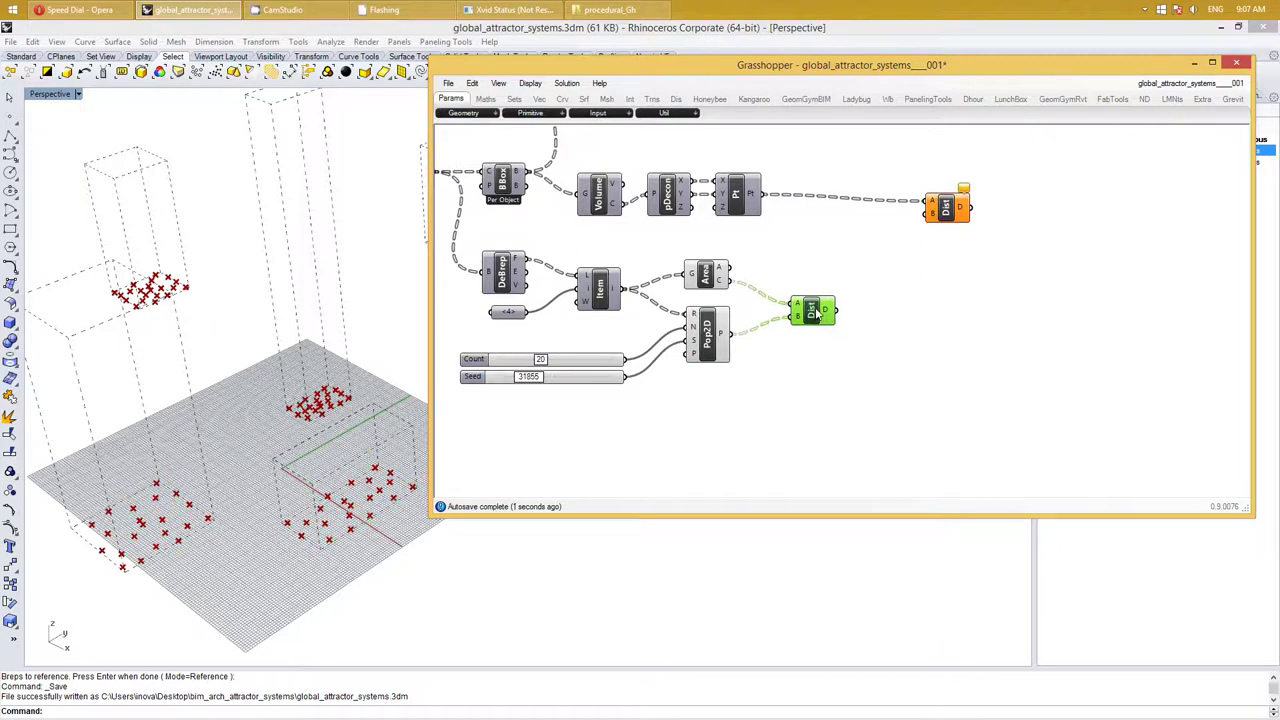
Place an unconnected Remap Numbers component to the right of Distance
{"action": "right_click_drag", "start_coordinate": [931, 357], "coordinate": [911, 346]}
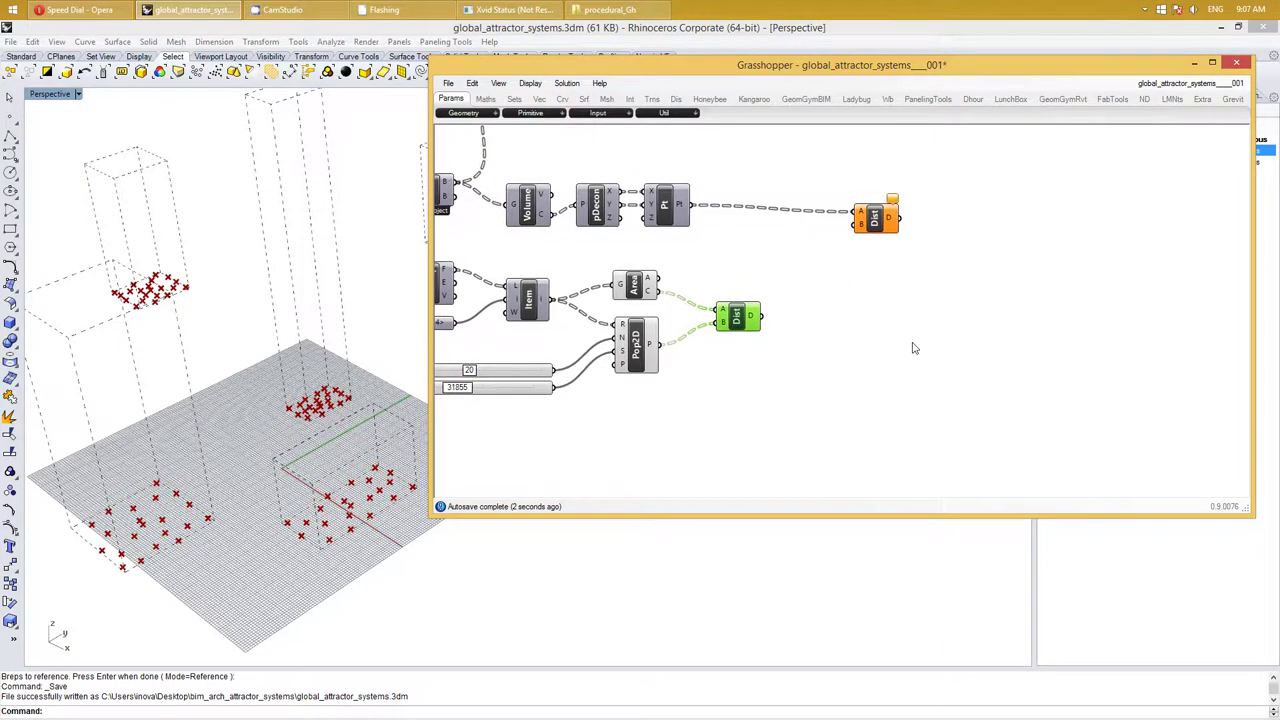
{"action": "double_click", "coordinate": [912, 342]}
{"action": "type", "text": "rem"}
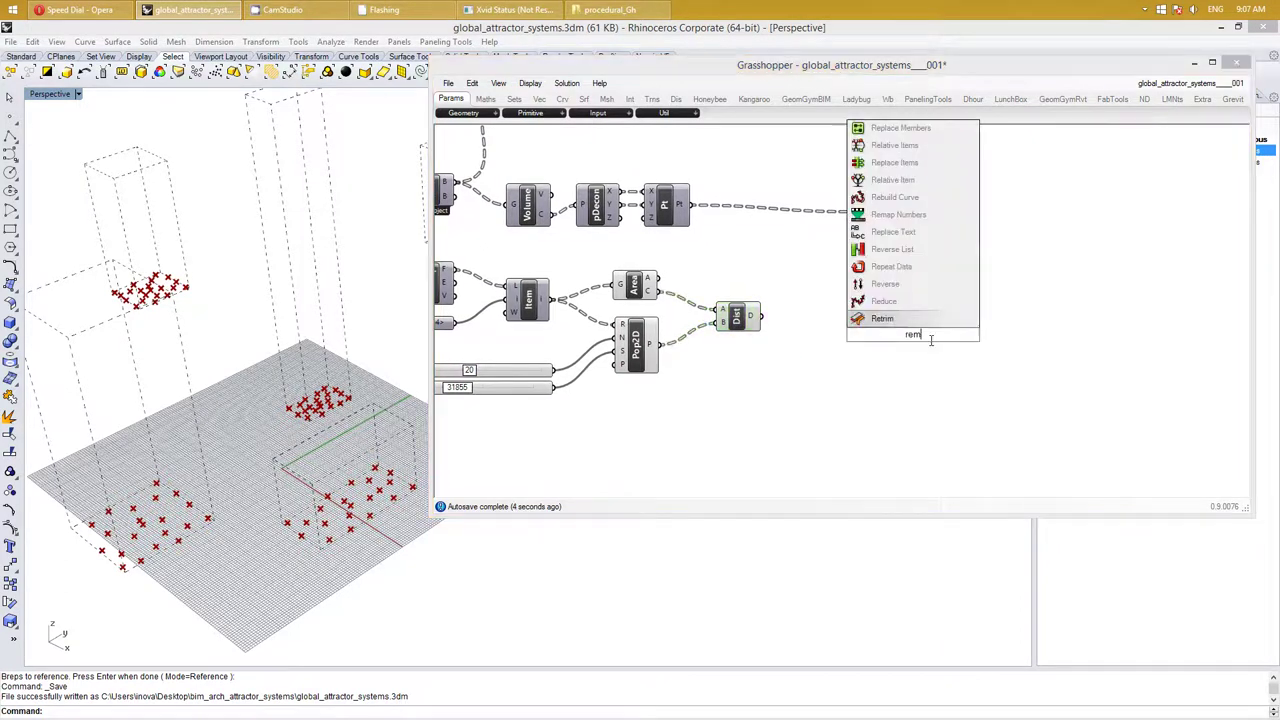
{"action": "type", "text": "ap"}
{"action": "left_click", "coordinate": [896, 320]}
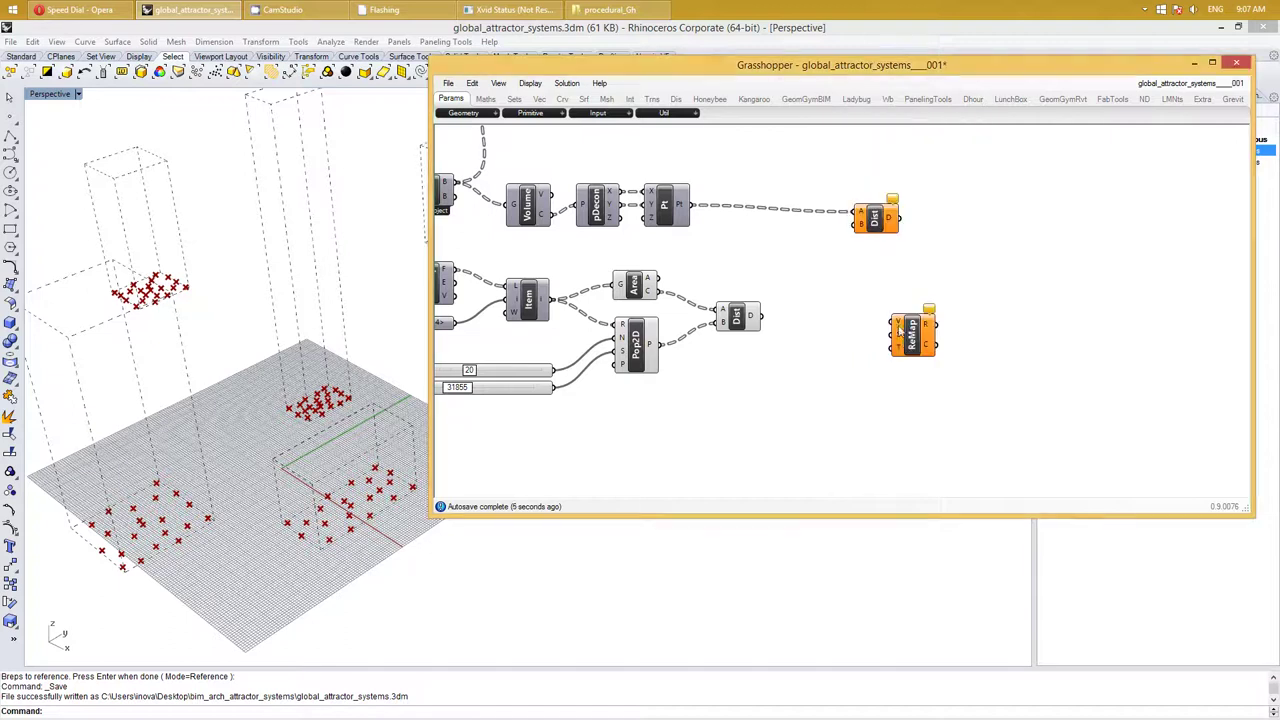
{"action": "right_click_drag", "start_coordinate": [781, 361], "coordinate": [805, 324]}
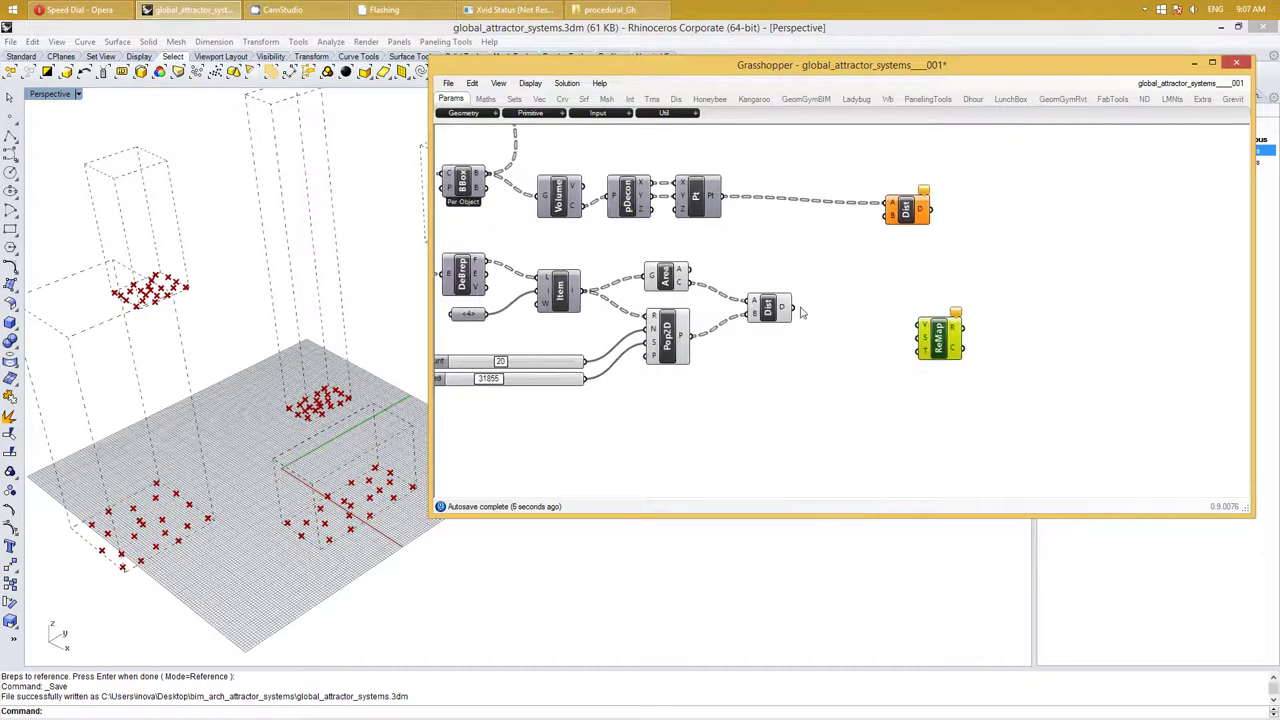
{"action": "left_click", "coordinate": [840, 346]}
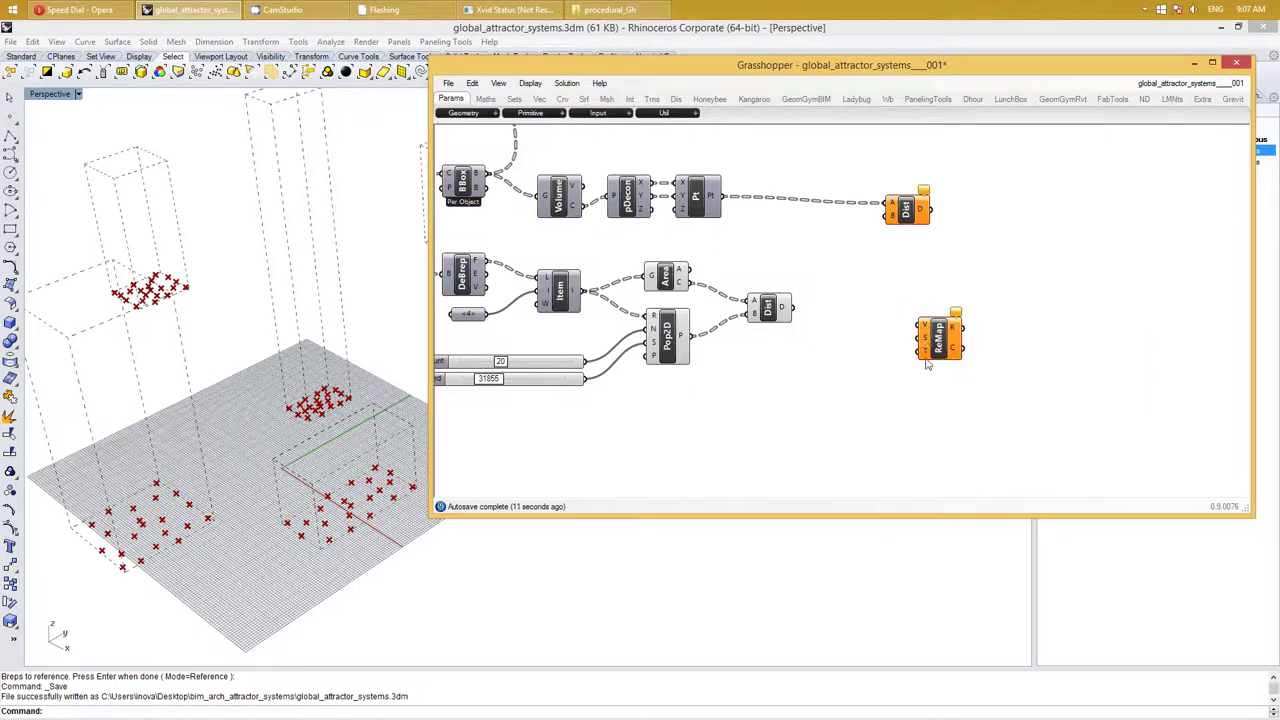
Add a Bounds component and a Construct Domain component beside it
{"action": "double_click", "coordinate": [840, 350]}
{"action": "type", "text": "boun"}
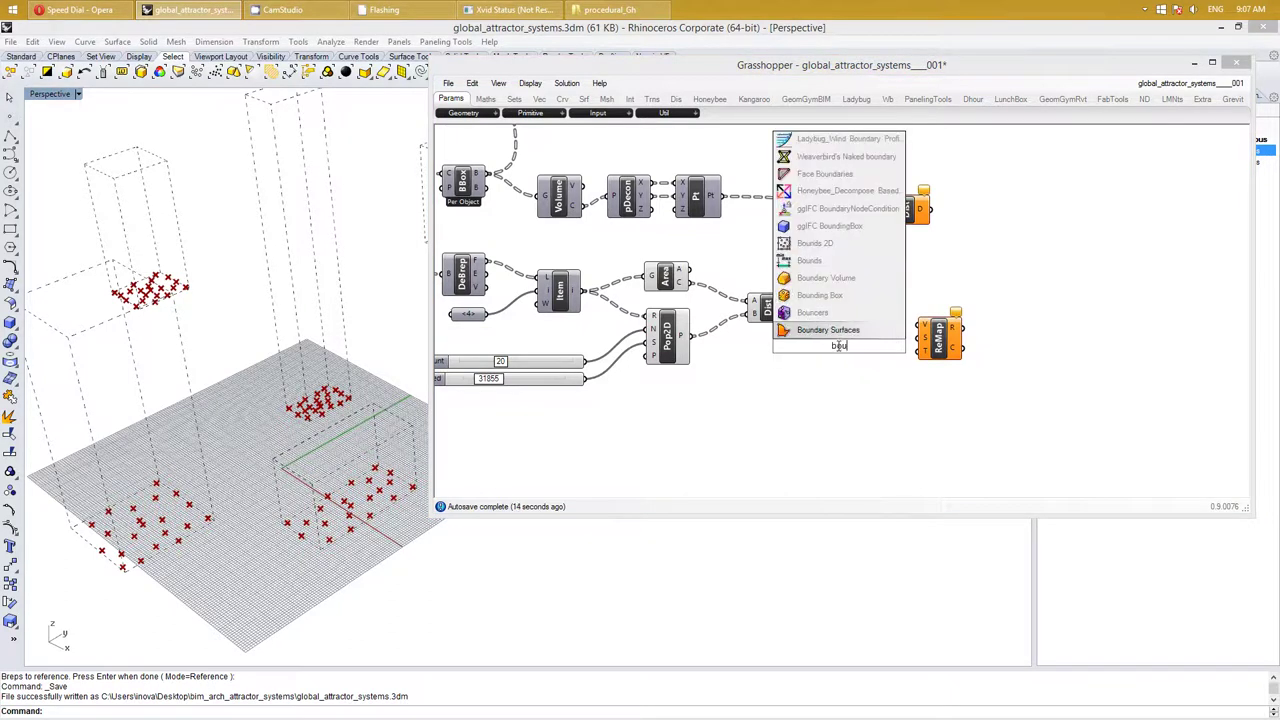
{"action": "type", "text": "ds"}
{"action": "key", "text": "Return"}
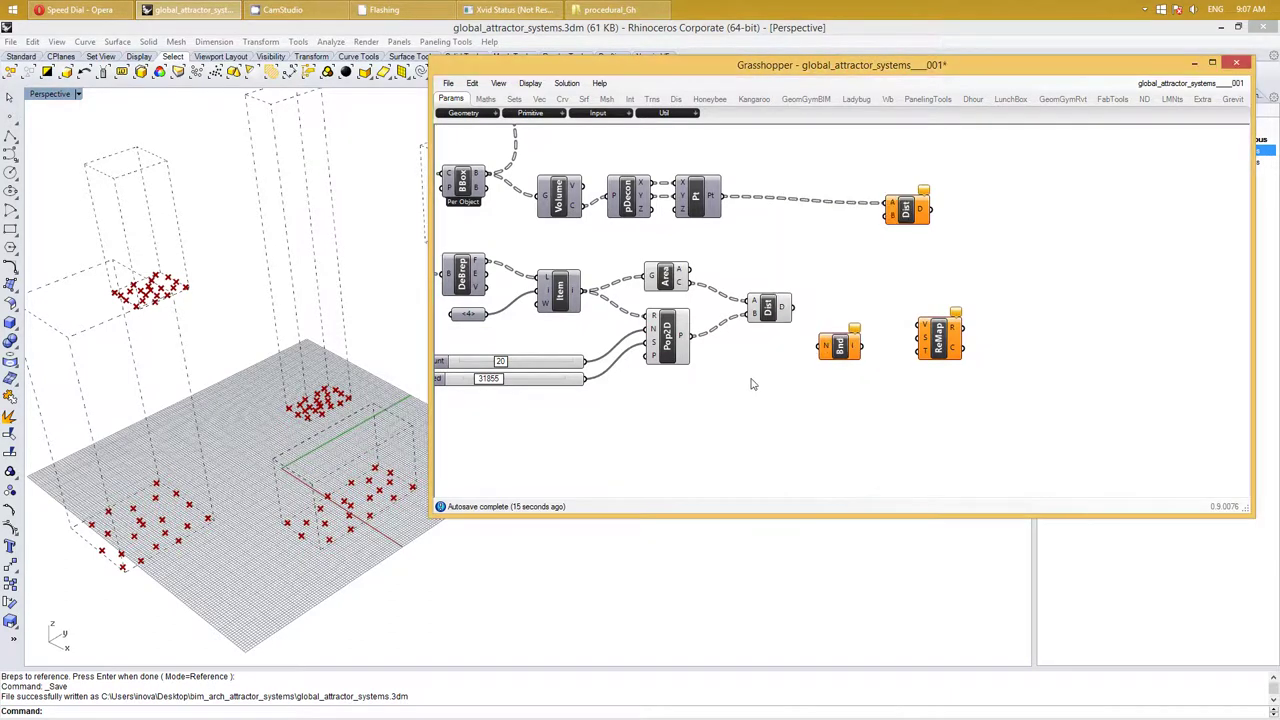
{"action": "double_click", "coordinate": [785, 439]}
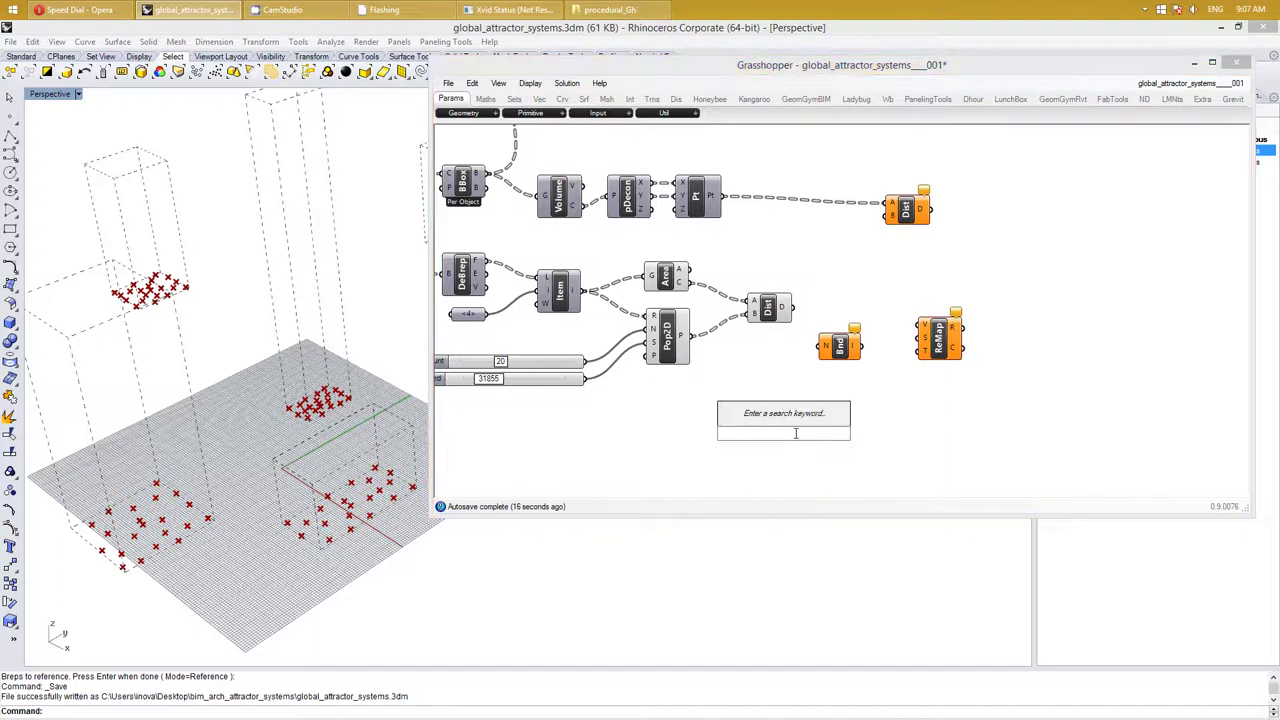
{"action": "type", "text": "constr"}
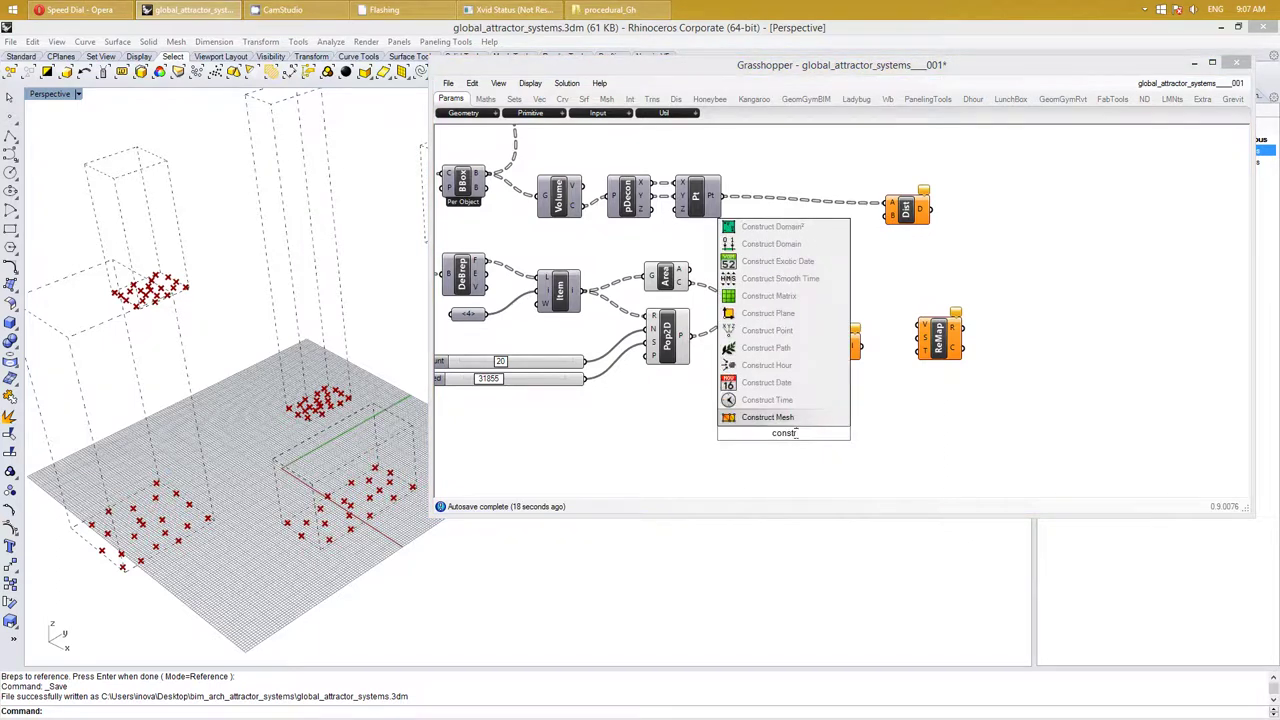
{"action": "type", "text": "uct"}
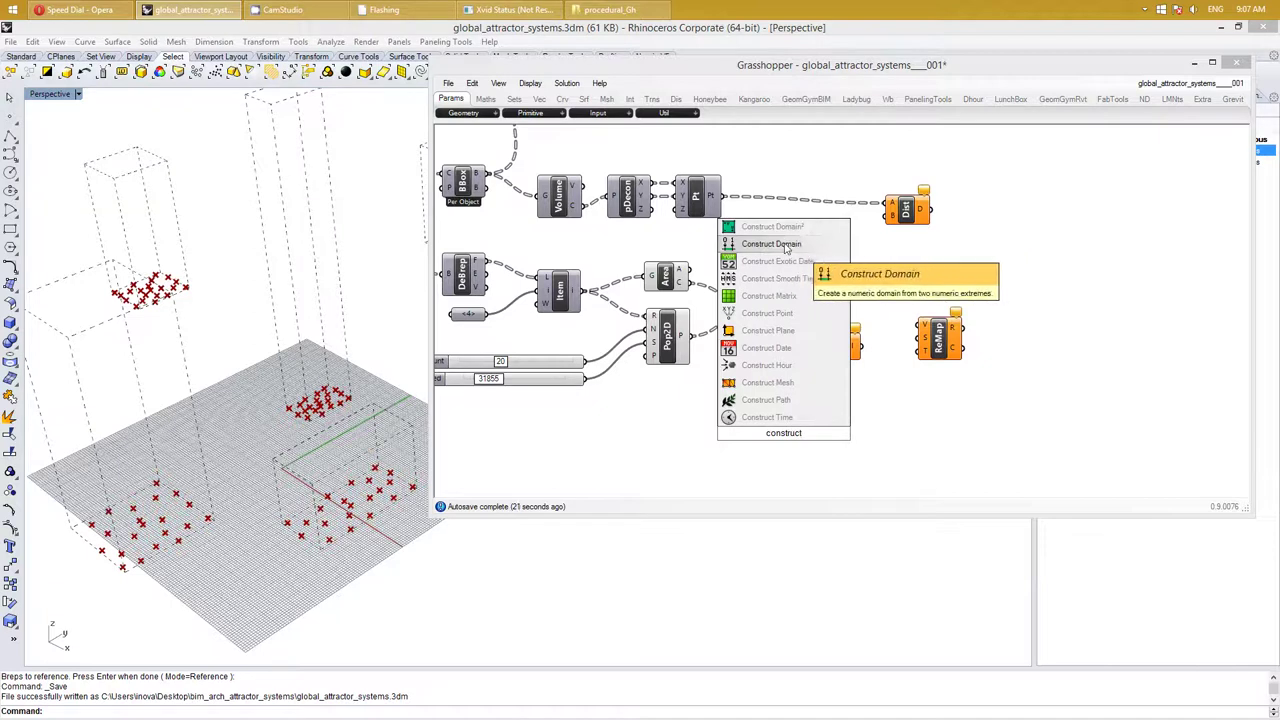
{"action": "left_click", "coordinate": [785, 246]}
{"action": "left_click_drag", "start_coordinate": [794, 437], "coordinate": [845, 398]}
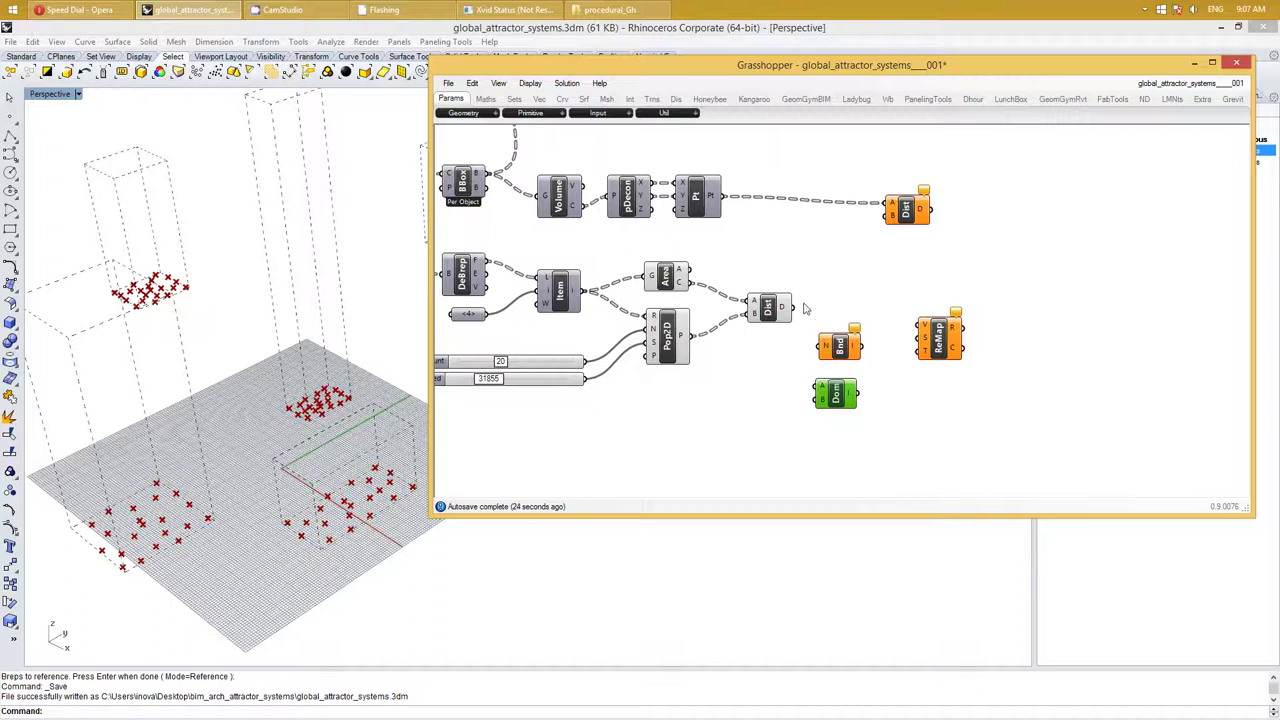
Feed distances into ReMap's V and Bounds, wire Bounds into ReMap's source, and align Construct Domain under Bounds
{"action": "left_click_drag", "start_coordinate": [794, 307], "coordinate": [920, 326]}
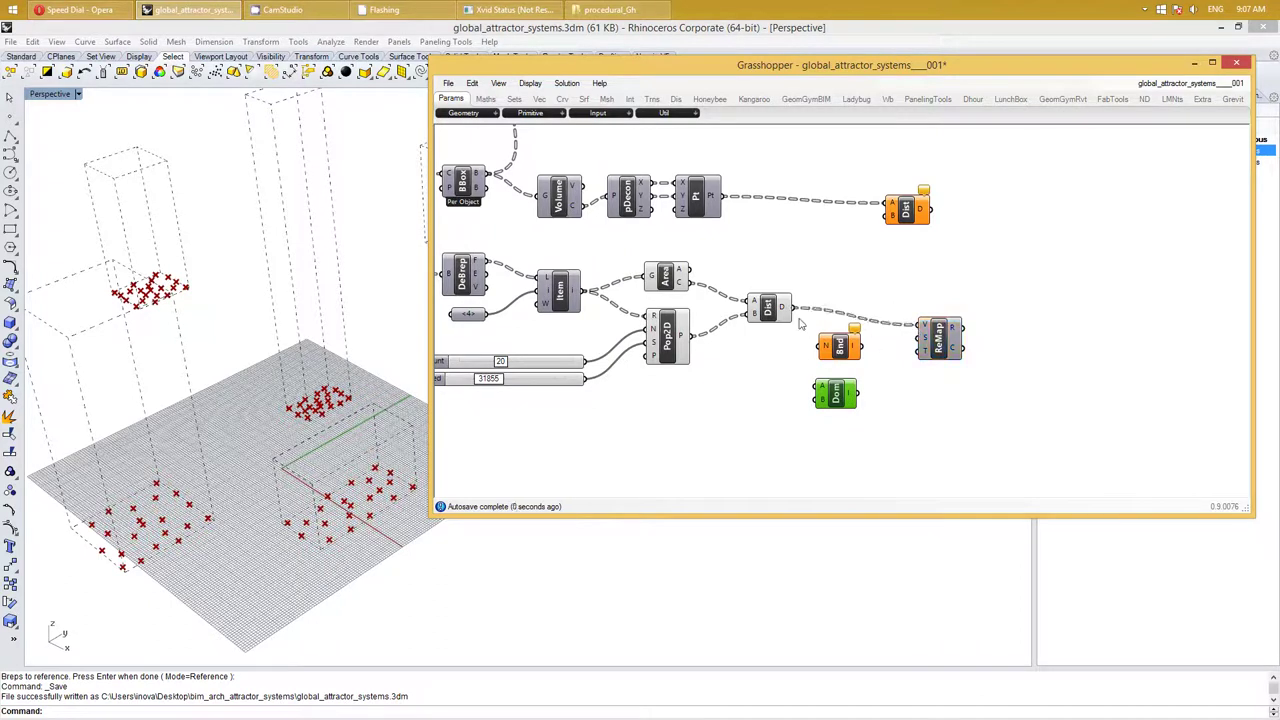
{"action": "mouse_move", "coordinate": [797, 311]}
{"action": "left_mouse_down"}
{"action": "mouse_move", "coordinate": [821, 346]}
{"action": "mouse_move", "coordinate": [967, 334]}
{"action": "left_mouse_up"}
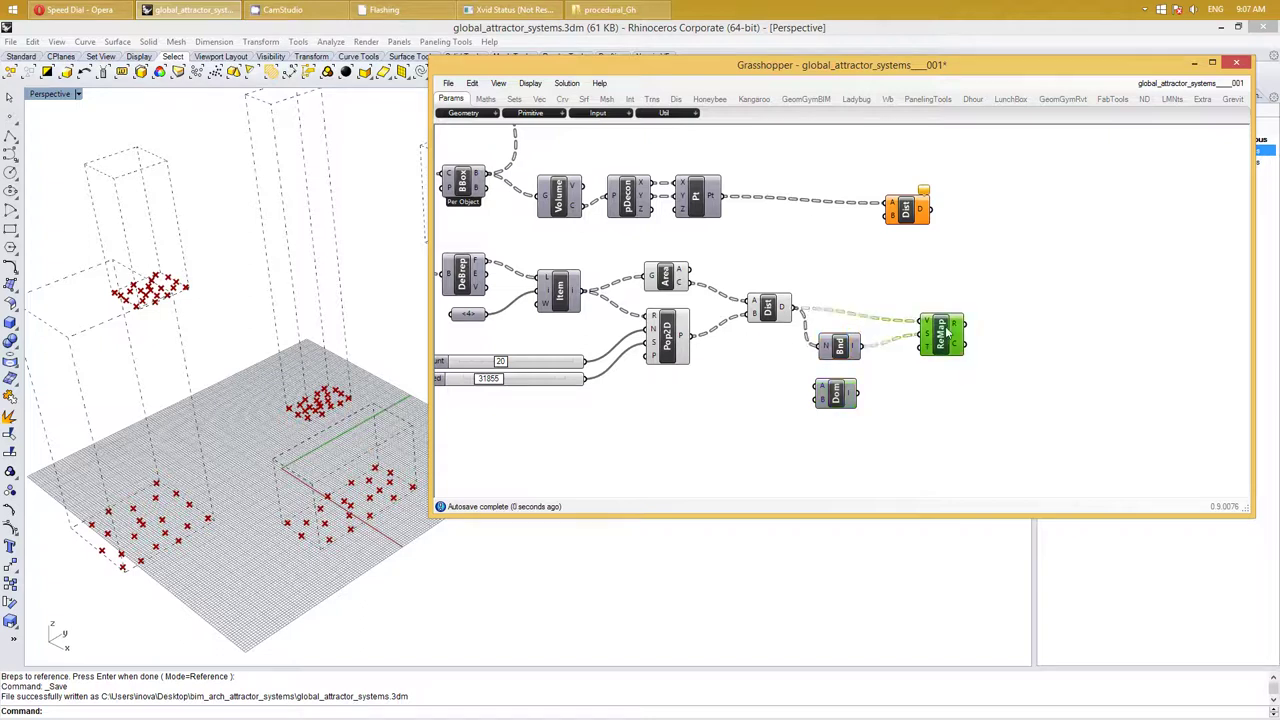
{"action": "left_click_drag", "start_coordinate": [849, 342], "coordinate": [857, 340]}
{"action": "left_click_drag", "start_coordinate": [857, 338], "coordinate": [859, 336]}
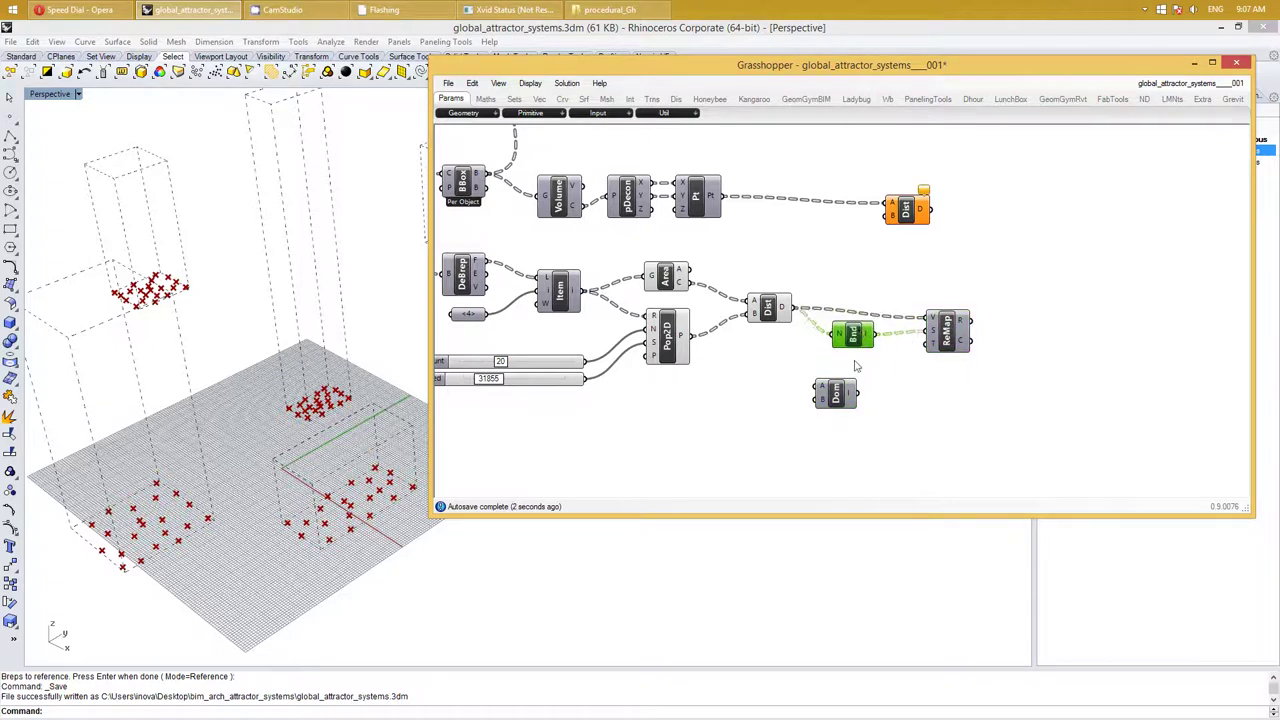
{"action": "left_click_drag", "start_coordinate": [835, 398], "coordinate": [853, 380]}
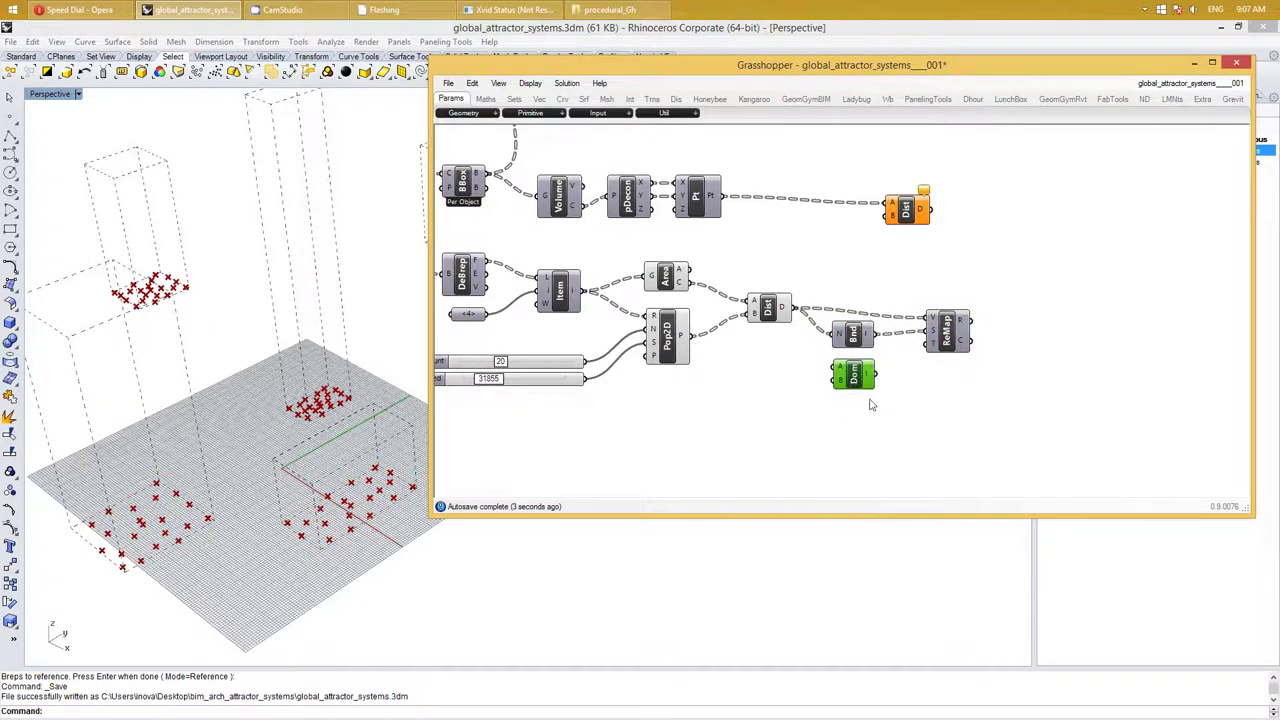
{"action": "left_click", "coordinate": [852, 333], "text": "shift"}
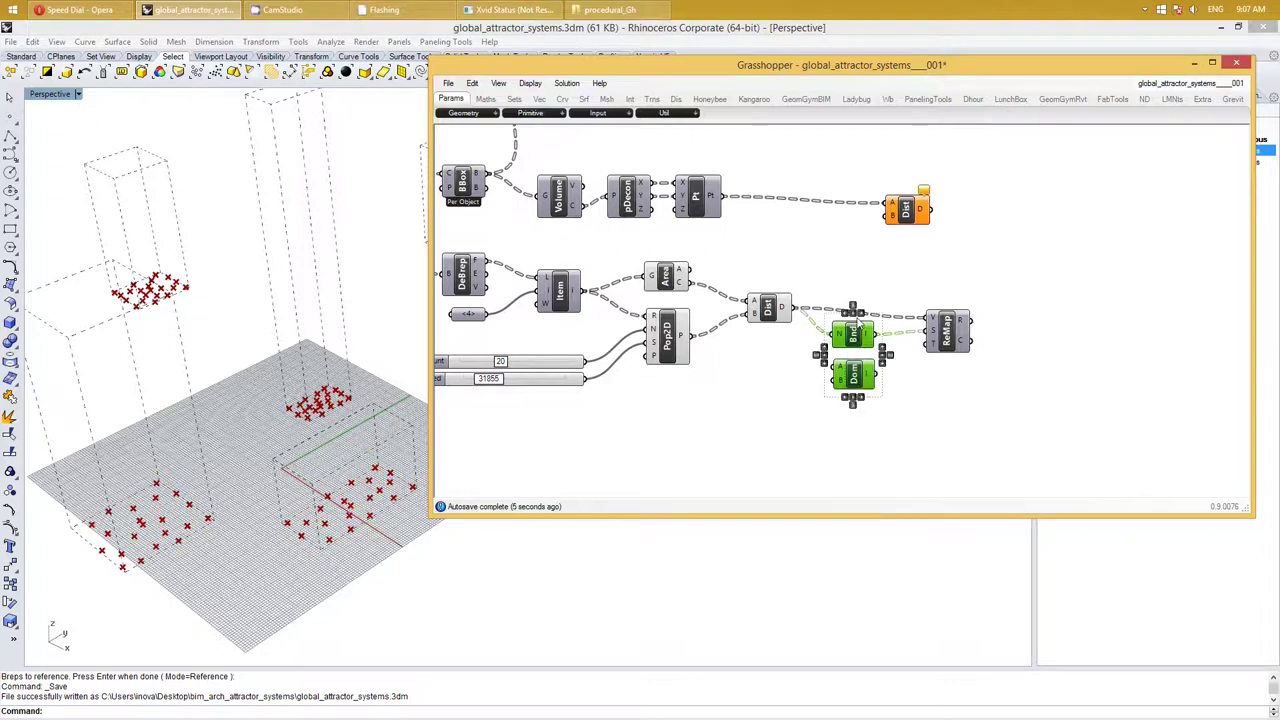
{"action": "right_click_drag", "start_coordinate": [835, 443], "coordinate": [851, 429]}
Select and clear the Area and Pop2D components and pan the canvas near Distance
{"action": "right_click", "coordinate": [815, 405]}
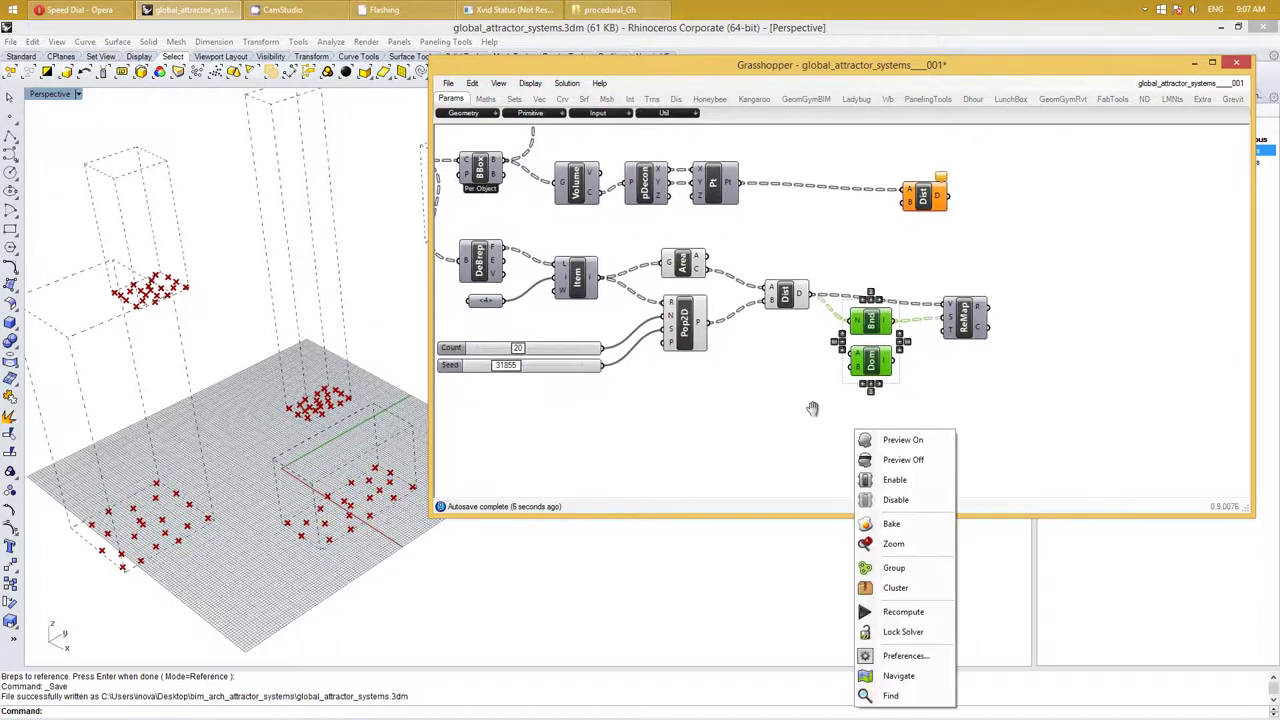
{"action": "left_click", "coordinate": [788, 417]}
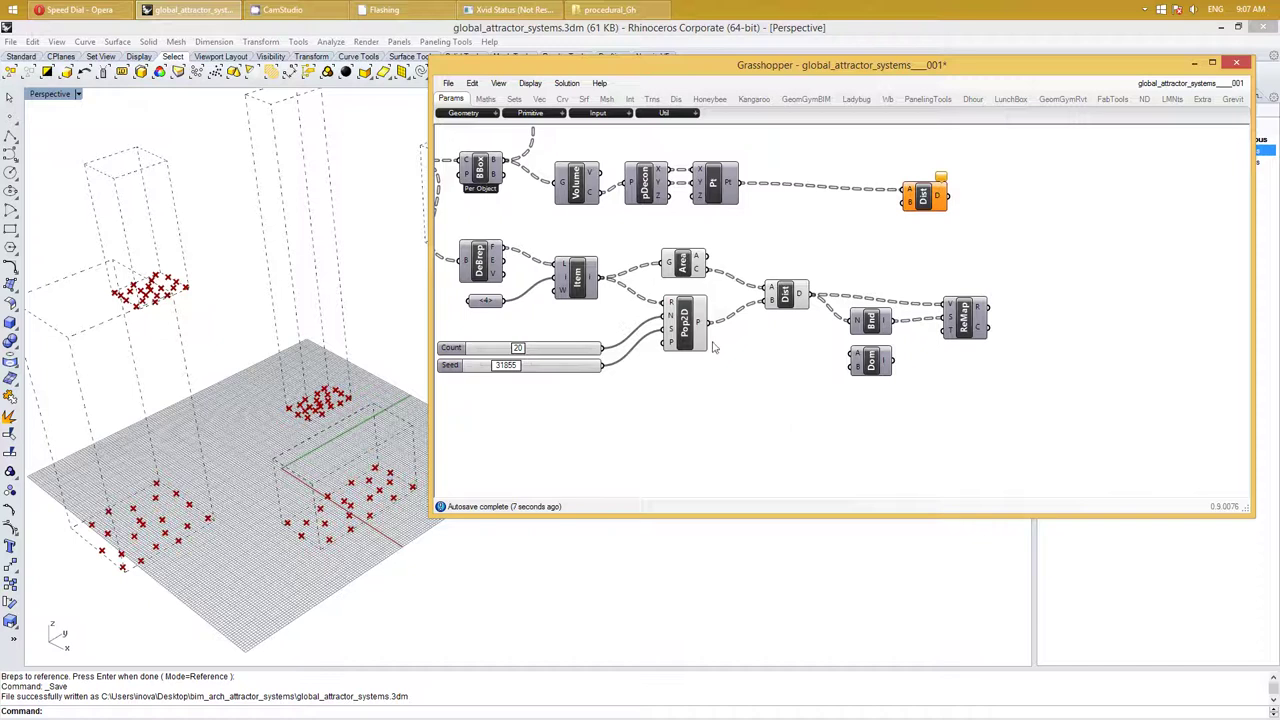
{"action": "left_click_drag", "start_coordinate": [686, 268], "coordinate": [714, 430]}
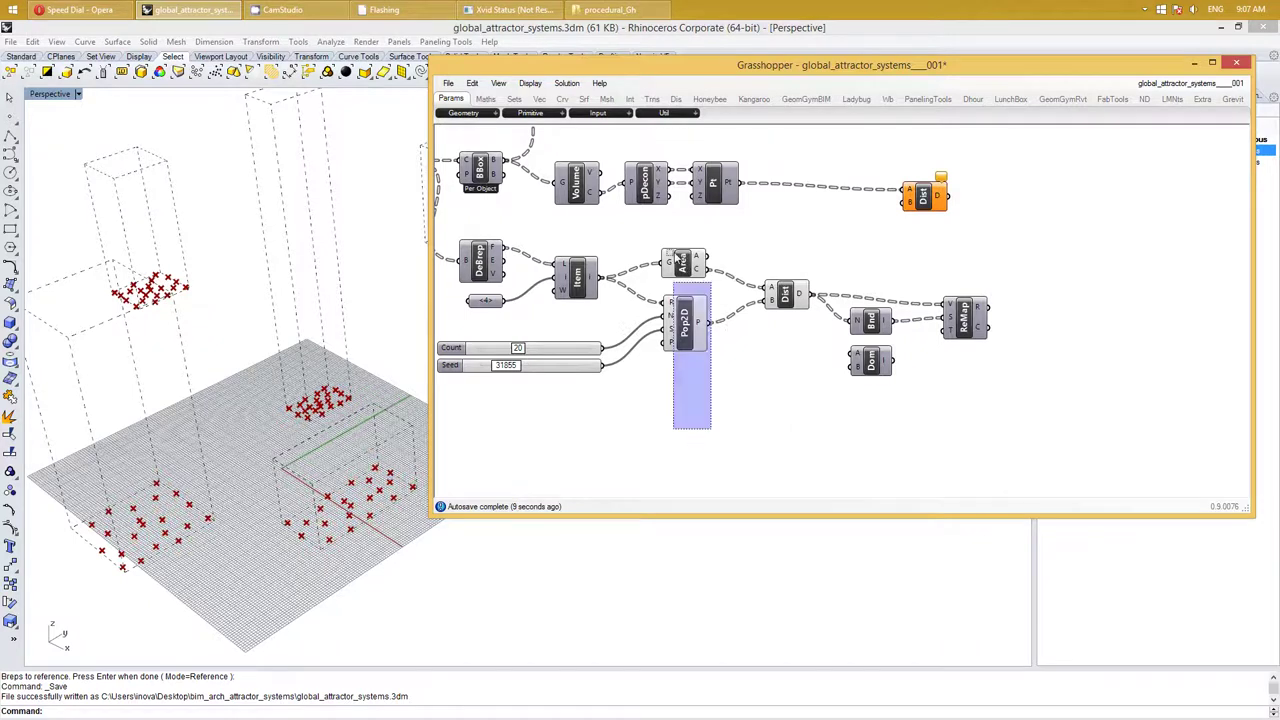
{"action": "left_click", "coordinate": [790, 409]}
{"action": "right_click_drag", "start_coordinate": [793, 409], "coordinate": [826, 395]}
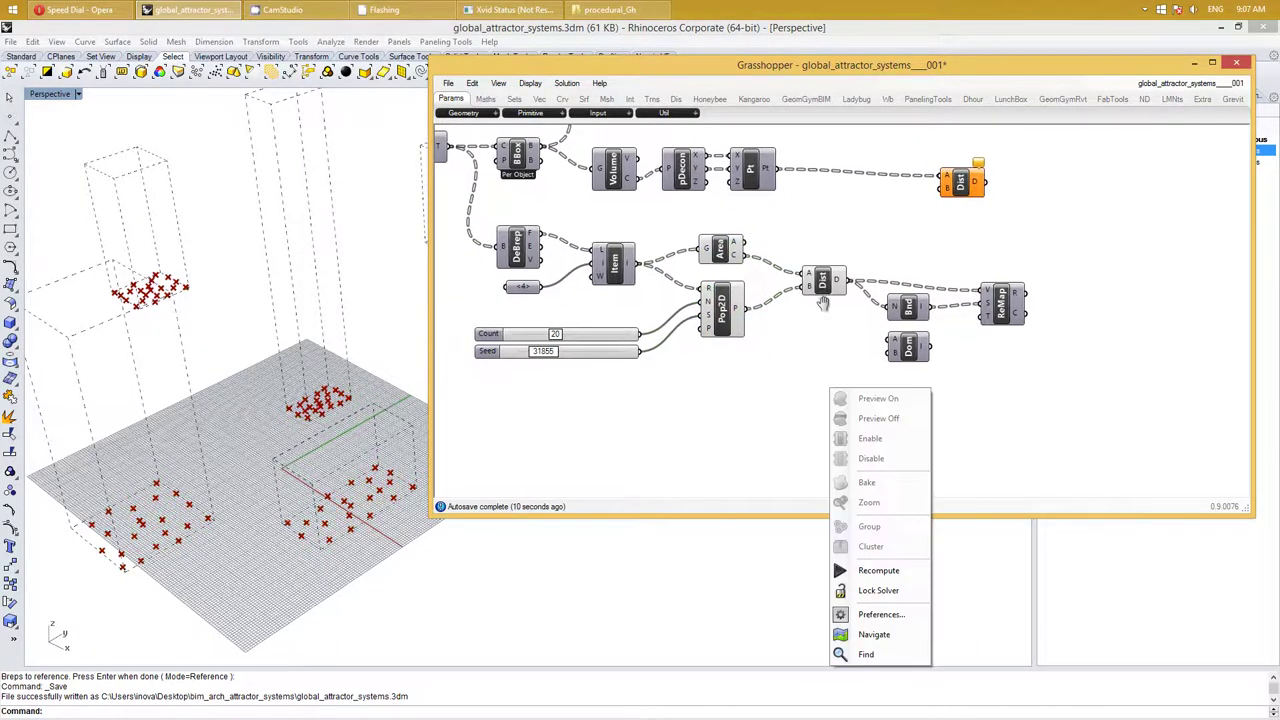
{"action": "right_click", "coordinate": [824, 286]}
{"action": "left_click", "coordinate": [787, 397]}
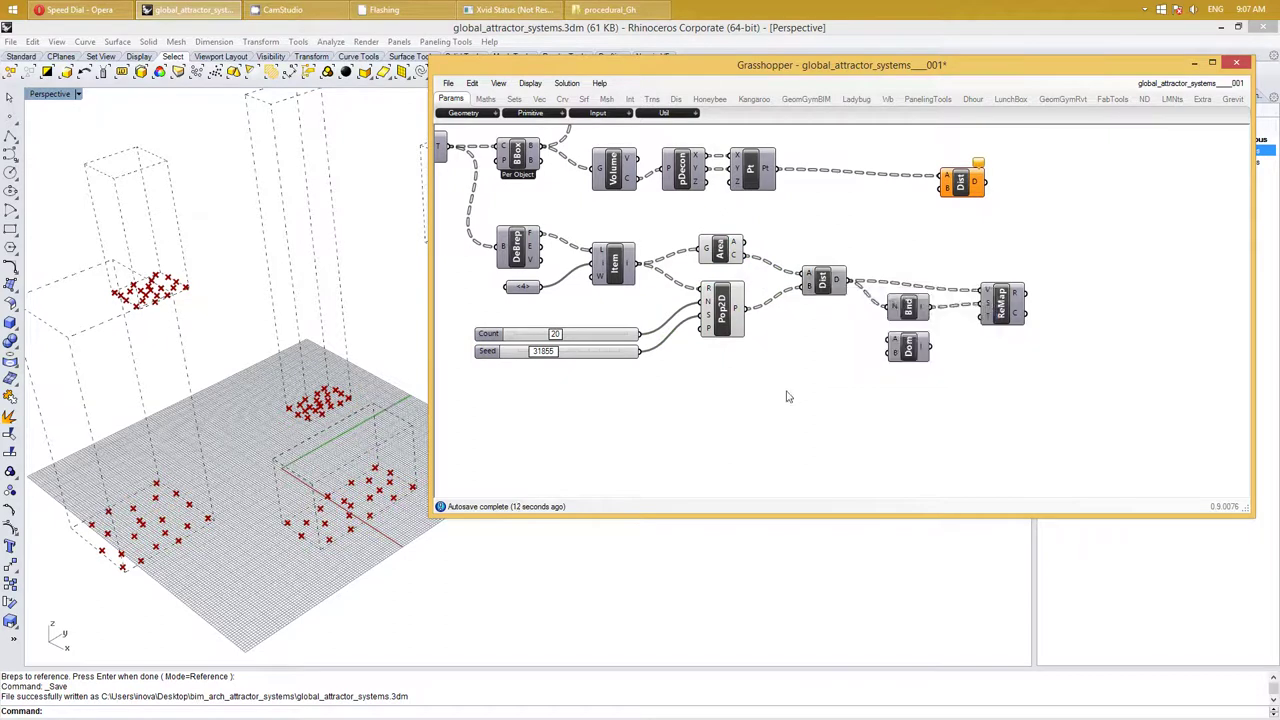
Create a Number Slider at 0.001 with 'slider<' and open its settings
{"action": "double_click", "coordinate": [801, 391]}
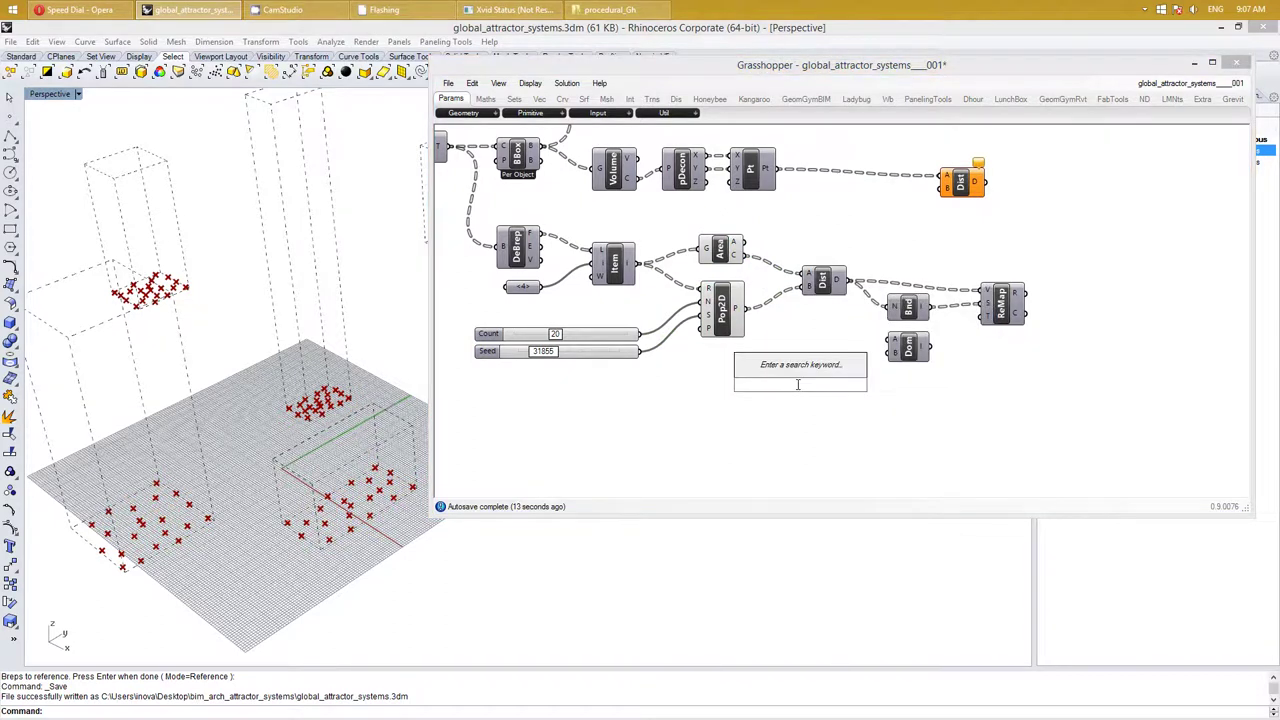
{"action": "type", "text": "slider"}
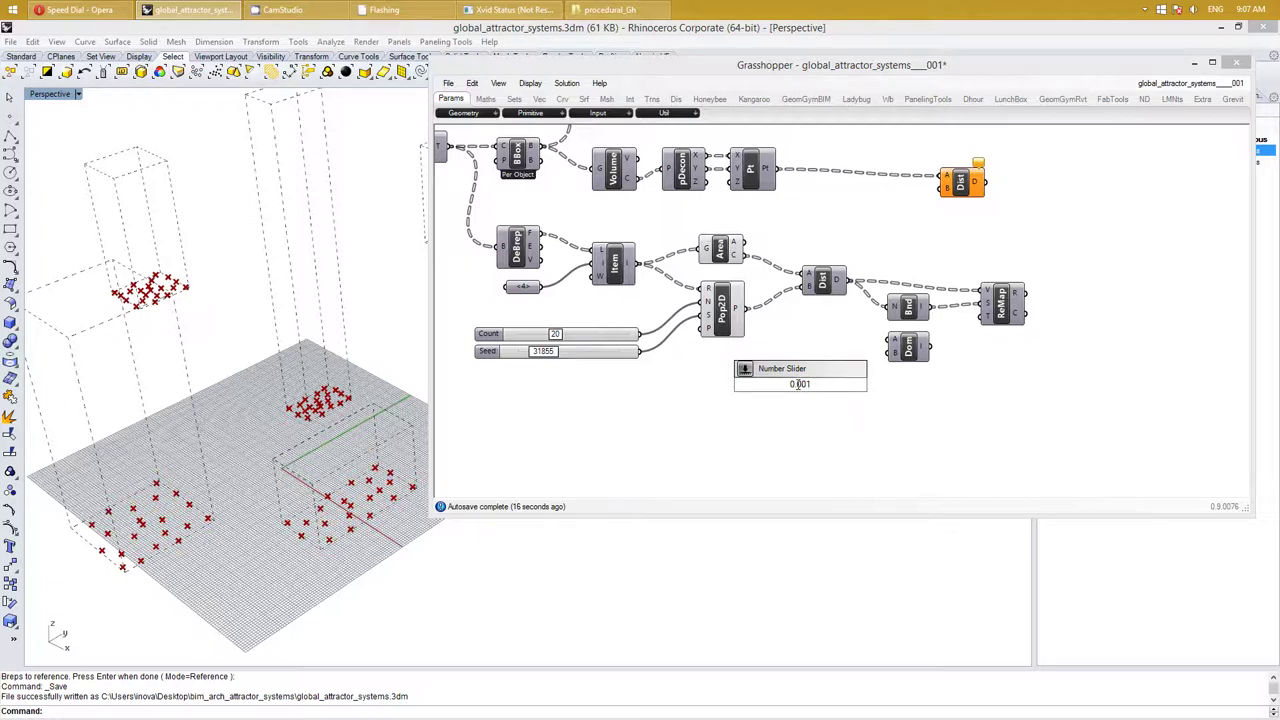
{"action": "type", "text": "<"}
{"action": "key", "text": "Return"}
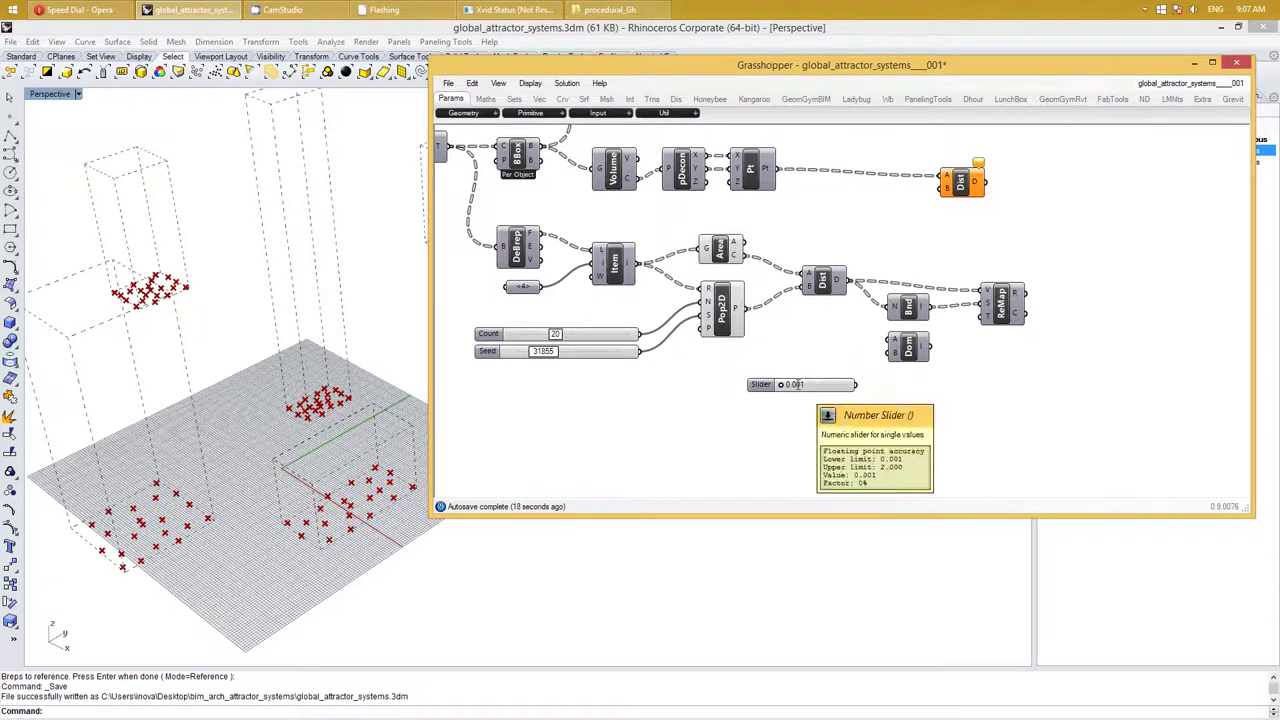
{"action": "left_click", "coordinate": [759, 390]}
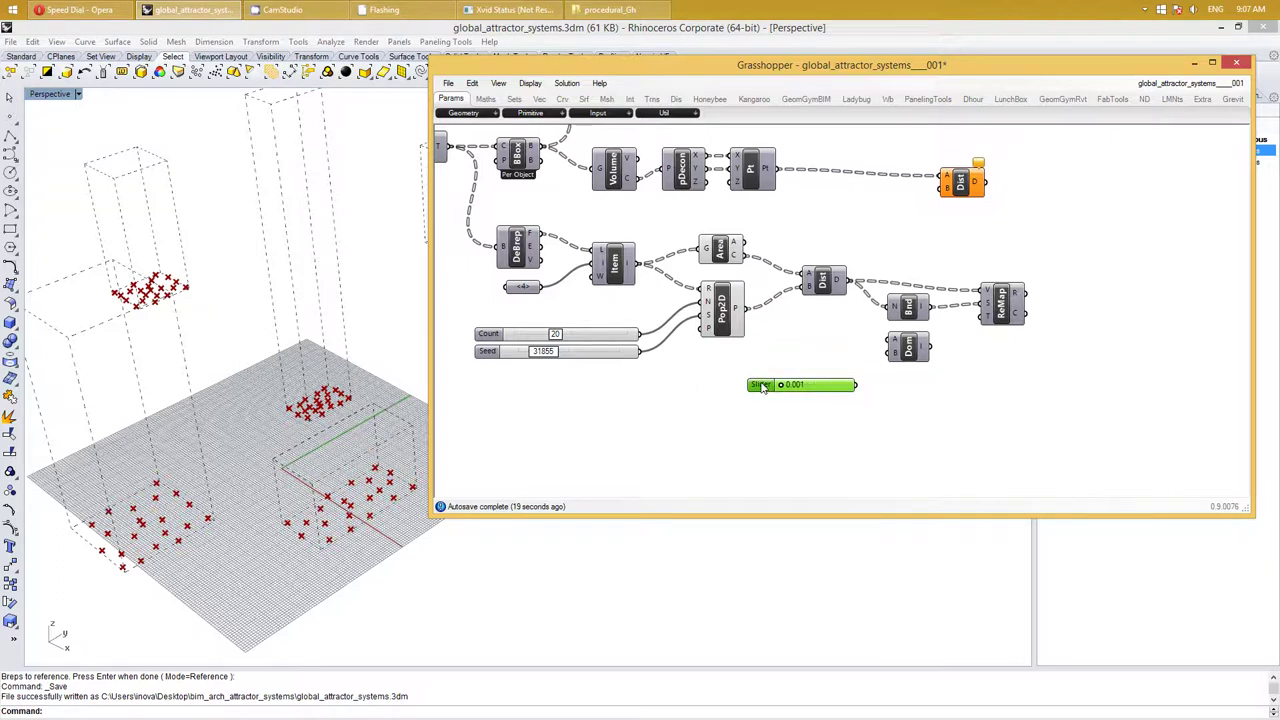
{"action": "double_click", "coordinate": [758, 388]}
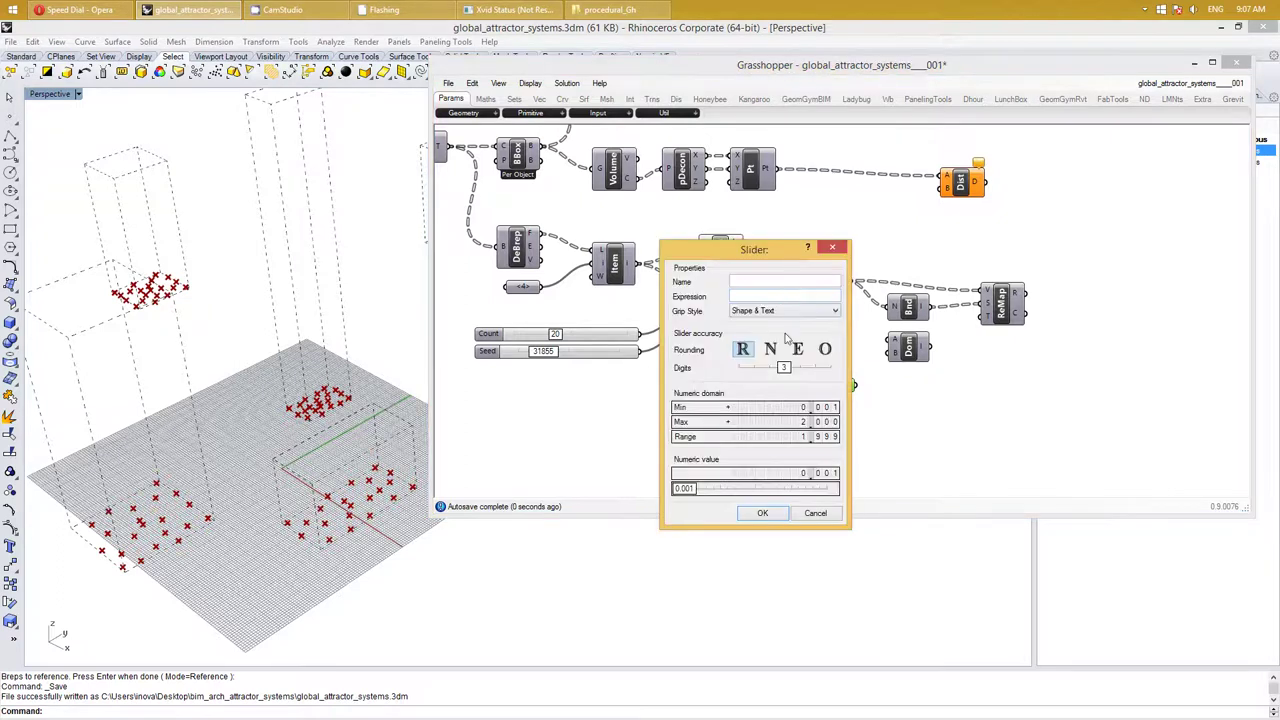
Switch the 0.001 slider's grip style to Box & Text
{"action": "left_click", "coordinate": [788, 312]}
{"action": "left_click", "coordinate": [785, 331]}
{"action": "left_click", "coordinate": [763, 514]}
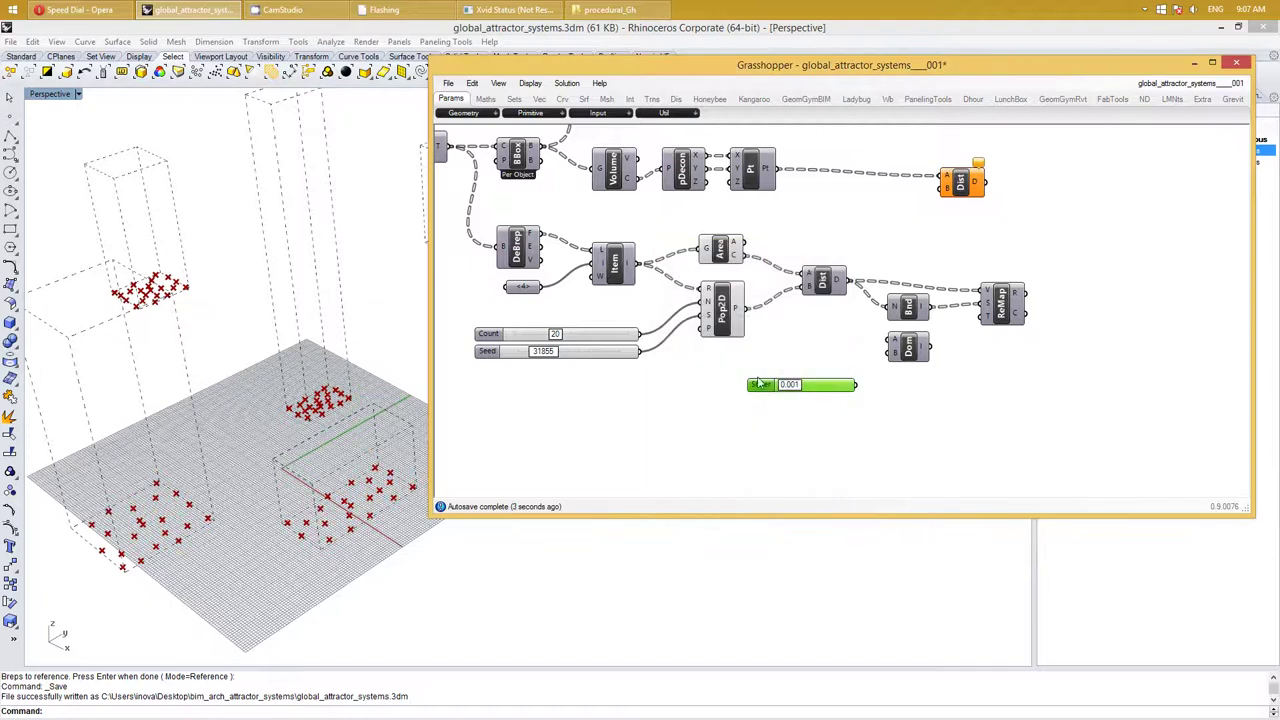
Move the 0.001 slider beneath Count and Seed and shorten it to match their width
{"action": "mouse_move", "coordinate": [762, 386]}
{"action": "left_mouse_down"}
{"action": "mouse_move", "coordinate": [725, 402]}
{"action": "mouse_move", "coordinate": [831, 398]}
{"action": "mouse_move", "coordinate": [606, 371]}
{"action": "mouse_move", "coordinate": [636, 375]}
{"action": "left_mouse_up"}
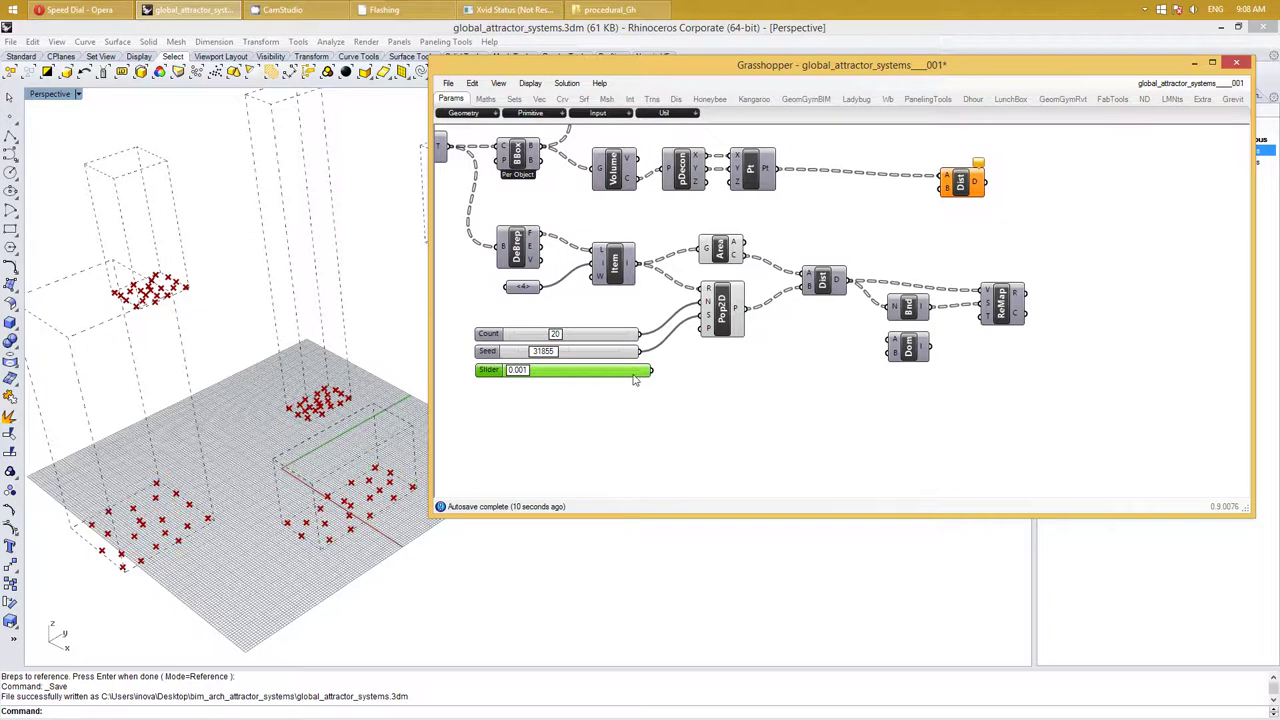
{"action": "left_click_drag", "start_coordinate": [648, 369], "coordinate": [640, 369]}
{"action": "left_click_drag", "start_coordinate": [528, 430], "coordinate": [490, 292]}
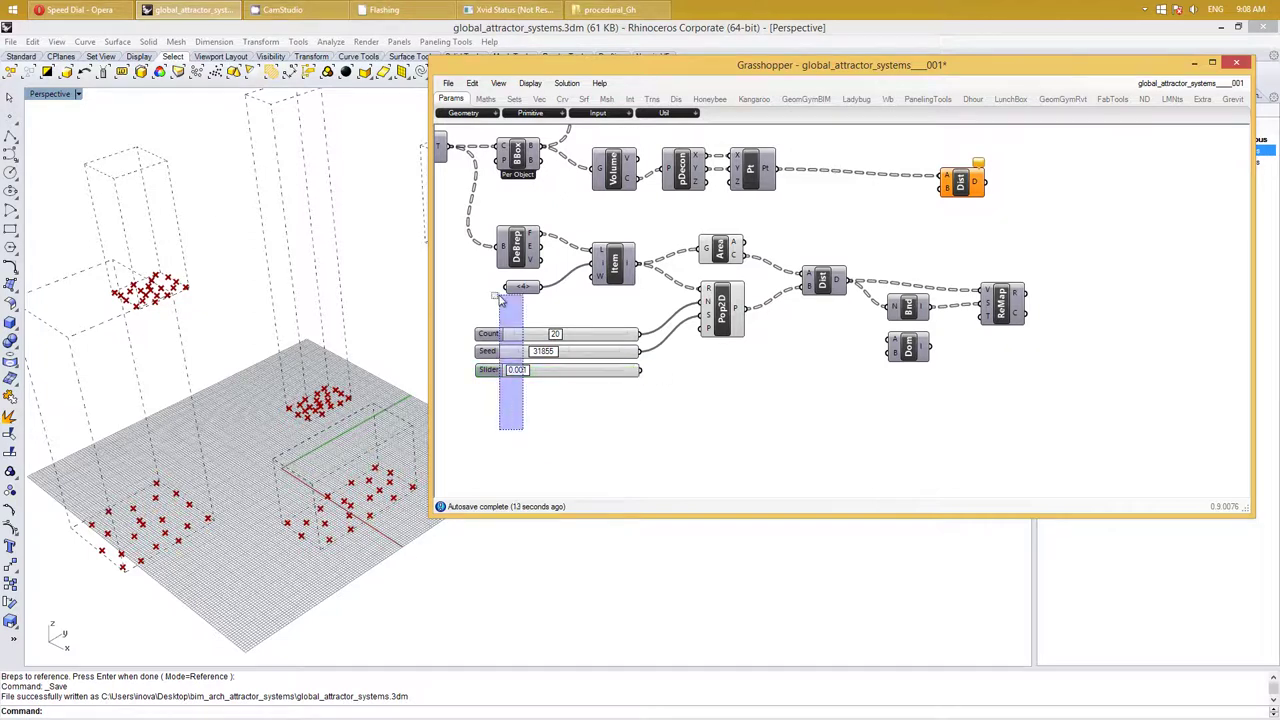
Duplicate the 0.001 slider just below itself and set the copy to 1
{"action": "left_click", "coordinate": [642, 424]}
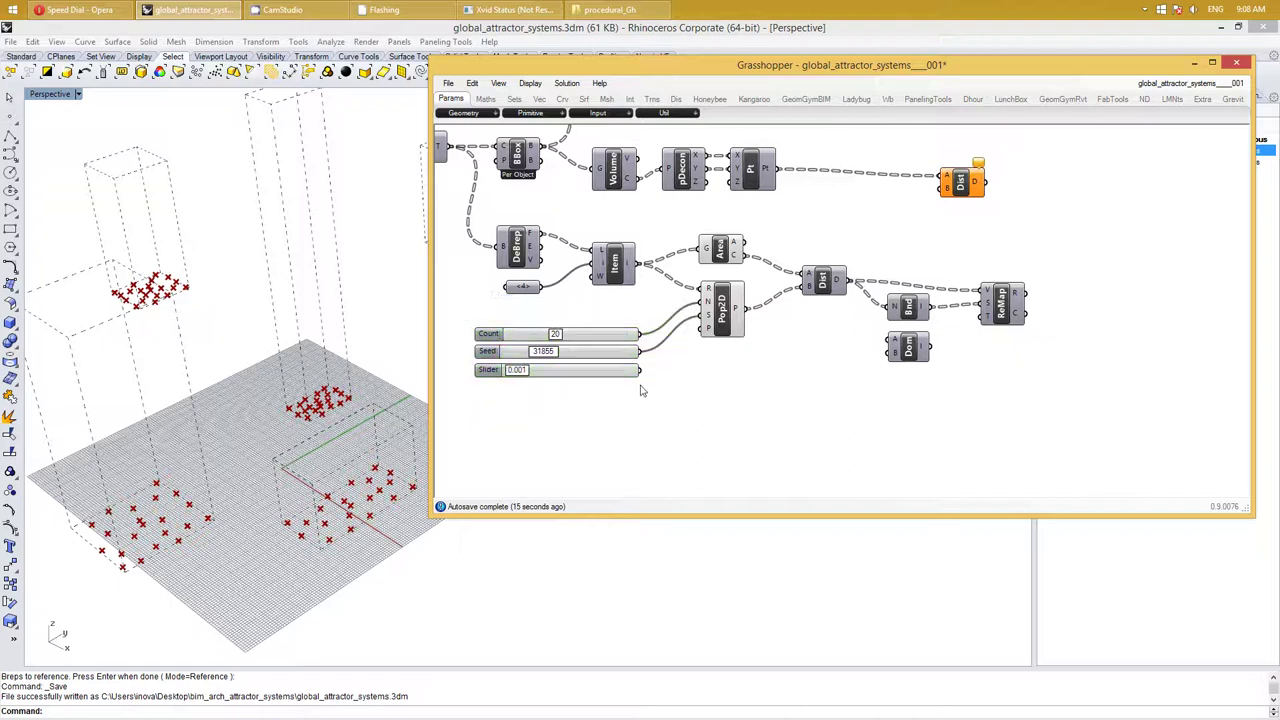
{"action": "left_click_drag", "start_coordinate": [584, 404], "coordinate": [508, 366]}
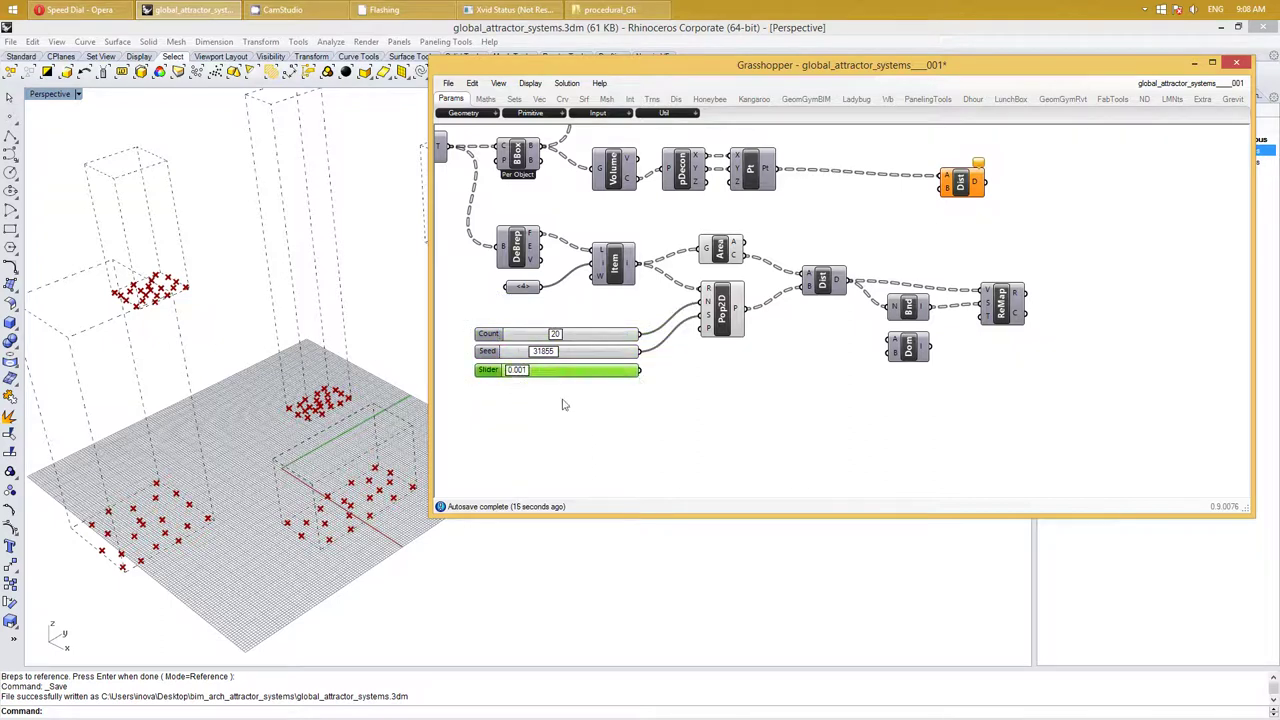
{"action": "key", "text": "ctrl+v"}
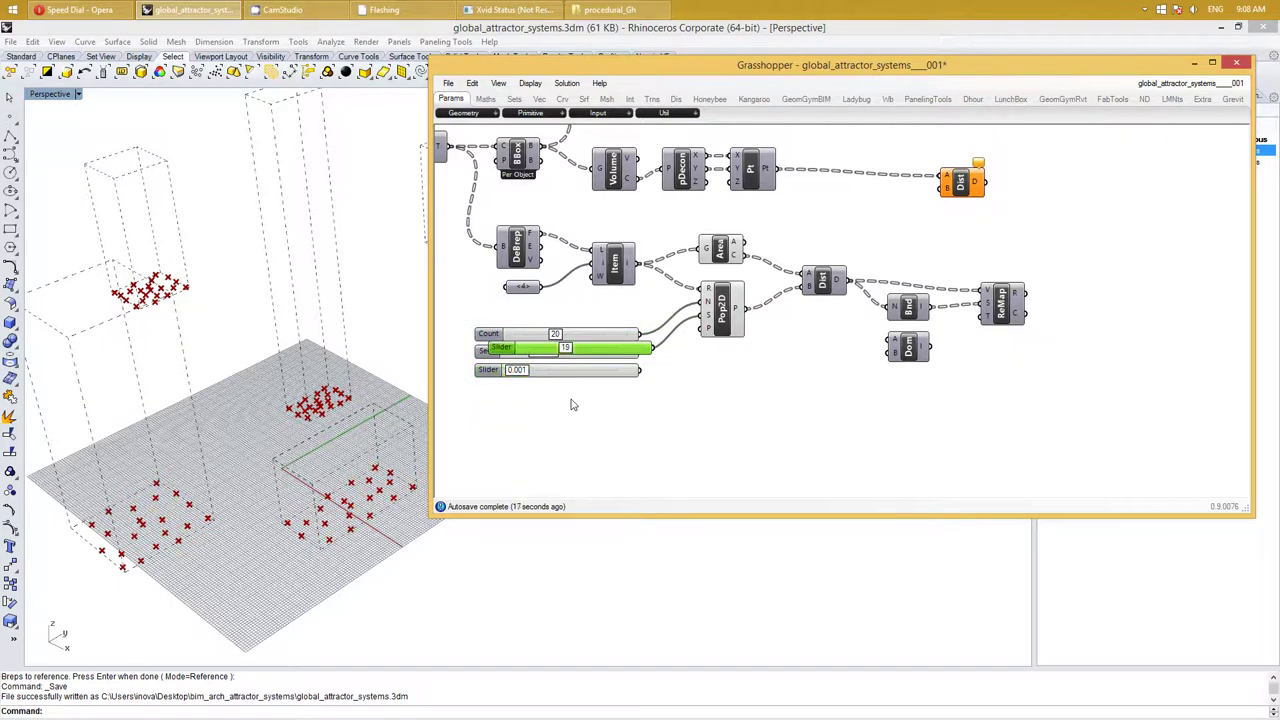
{"action": "key", "text": "Delete"}
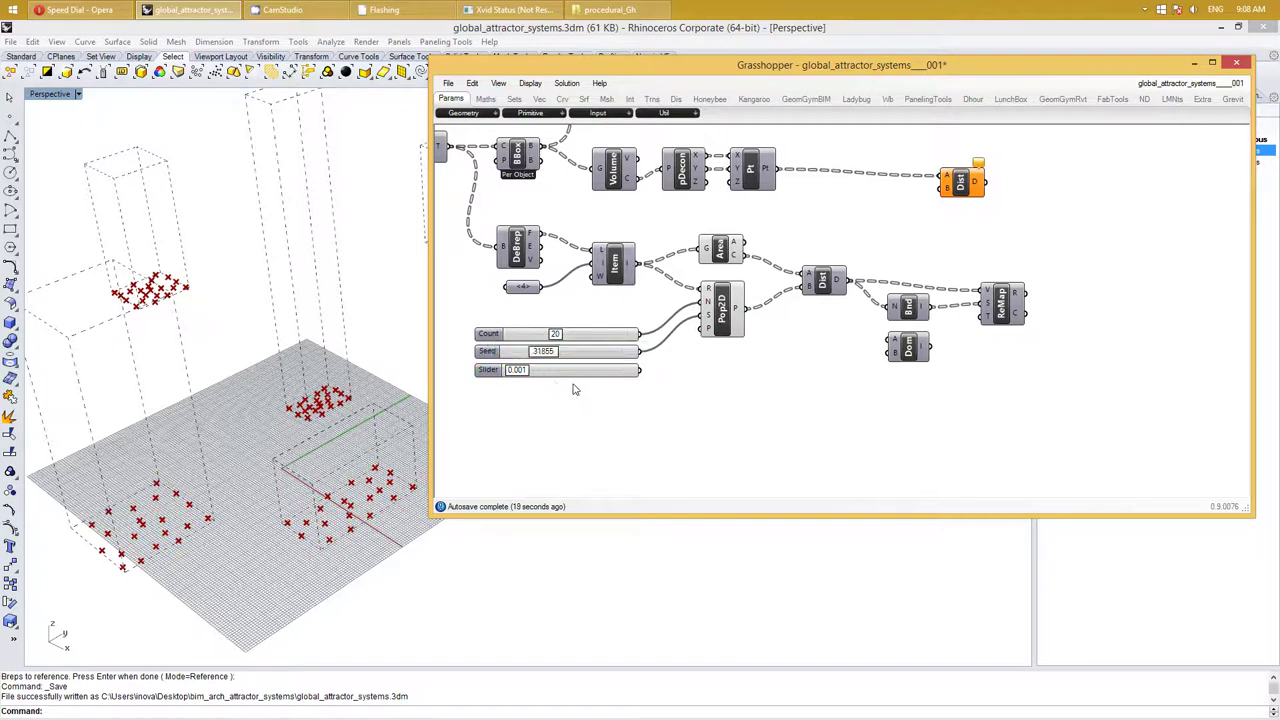
{"action": "key", "text": "ctrl+v"}
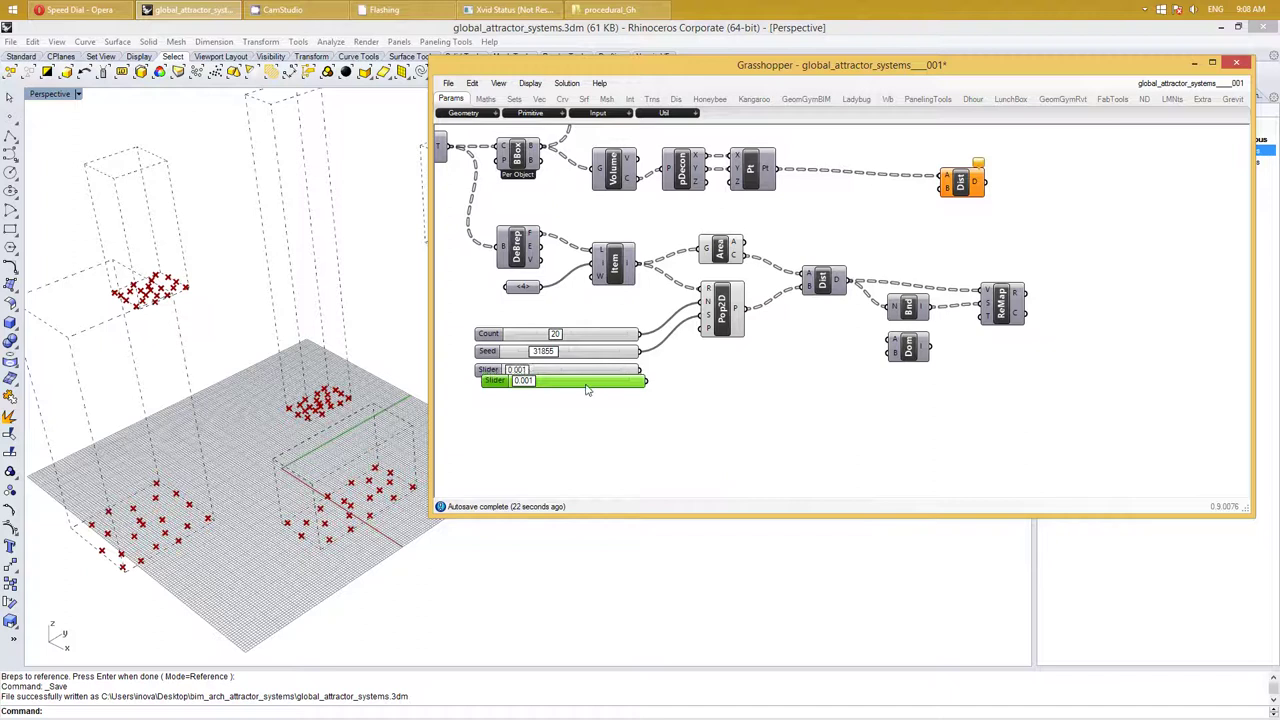
{"action": "mouse_move", "coordinate": [590, 383]}
{"action": "left_mouse_down"}
{"action": "mouse_move", "coordinate": [582, 395]}
{"action": "mouse_move", "coordinate": [626, 398]}
{"action": "mouse_move", "coordinate": [603, 392]}
{"action": "left_mouse_up"}
{"action": "double_click", "coordinate": [605, 393]}
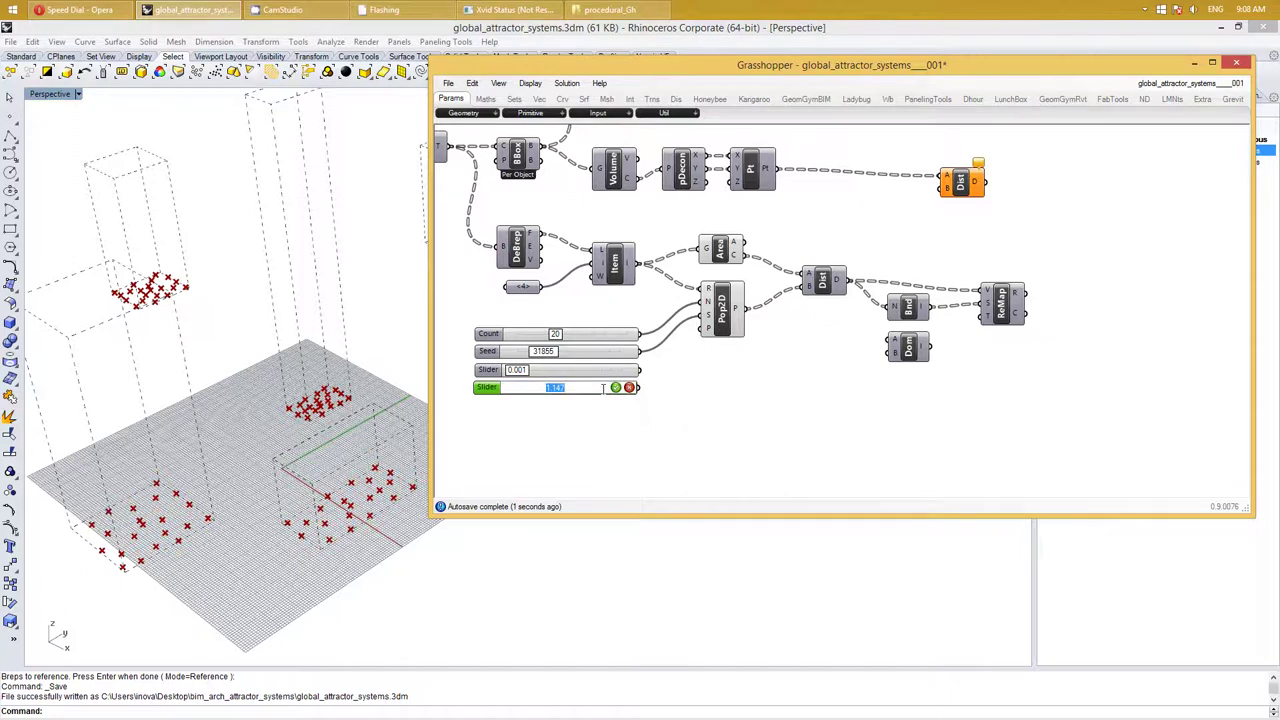
{"action": "type", "text": "1"}
{"action": "key", "text": "Return"}
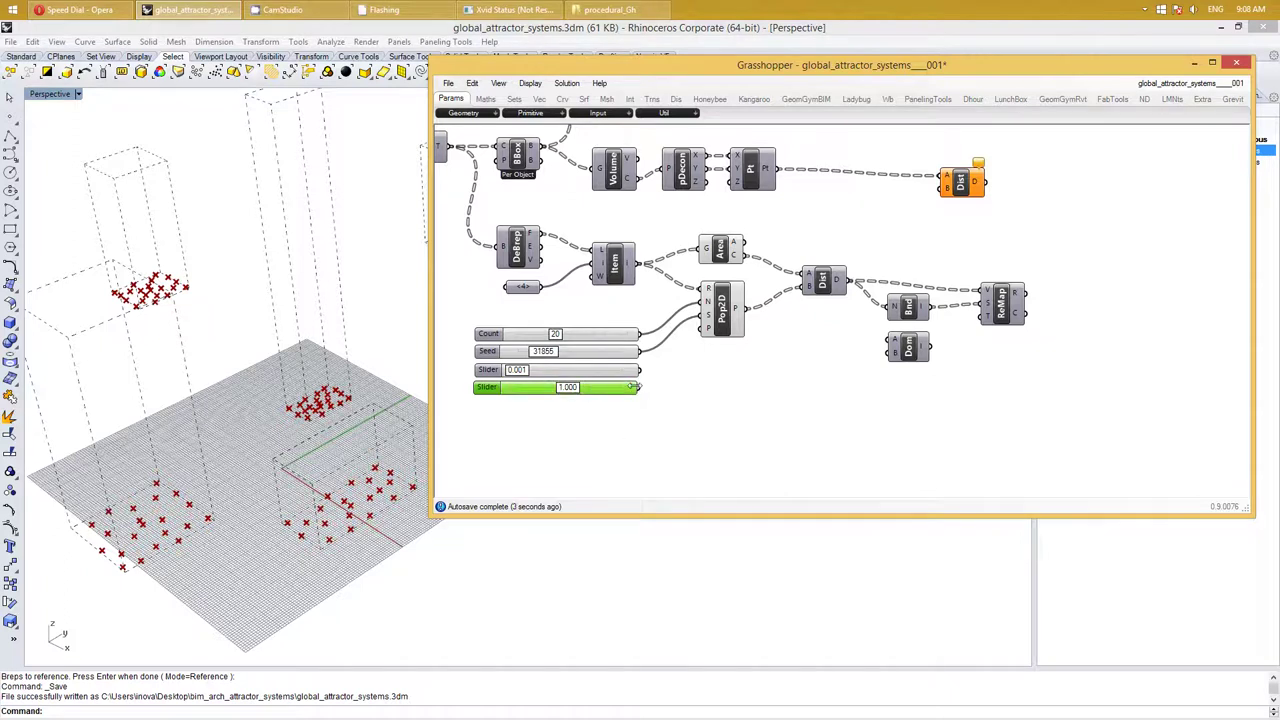
Duplicate the 1.000 slider and line the copy up directly beneath it
{"action": "left_click_drag", "start_coordinate": [543, 430], "coordinate": [474, 385]}
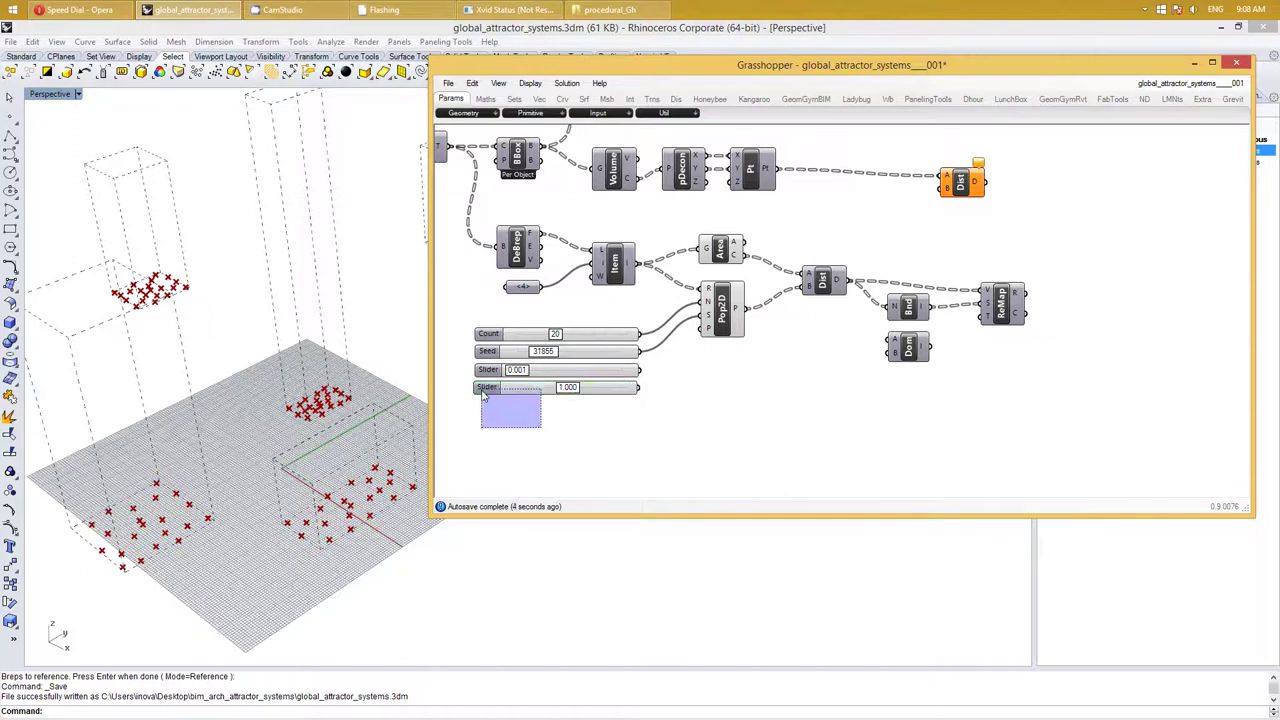
{"action": "key", "text": "ctrl+v"}
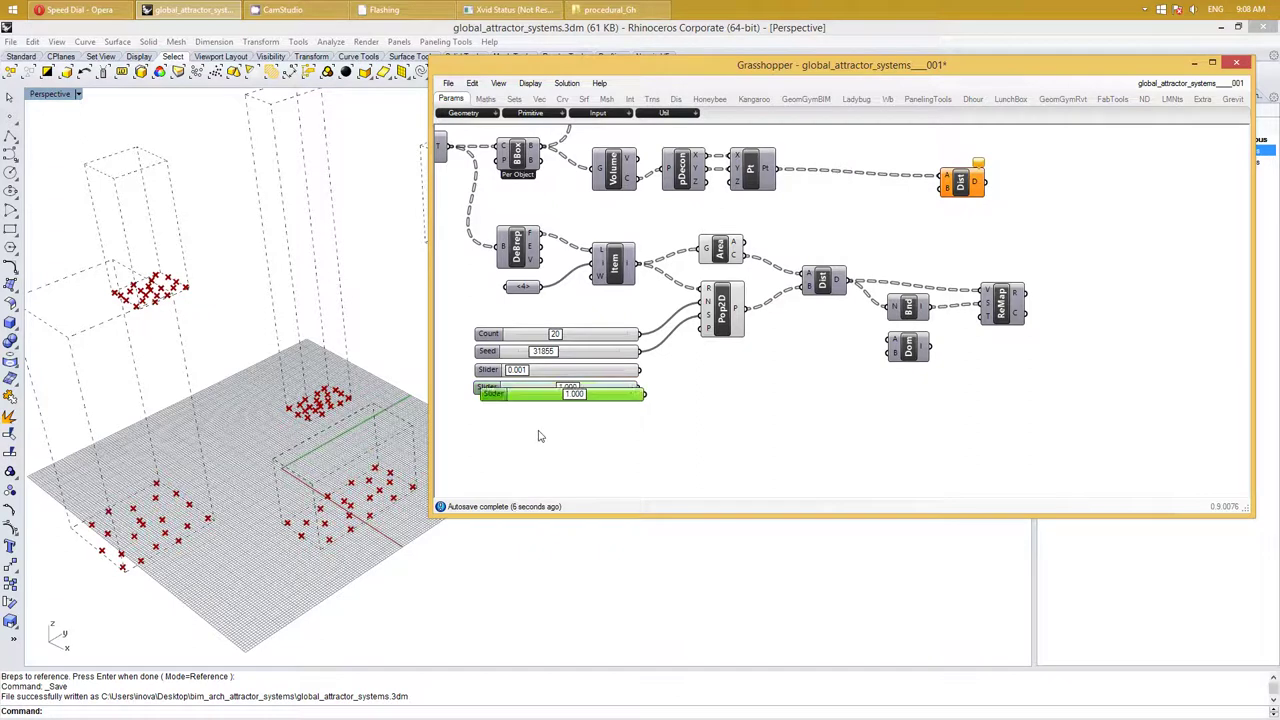
{"action": "left_click_drag", "start_coordinate": [501, 400], "coordinate": [494, 410]}
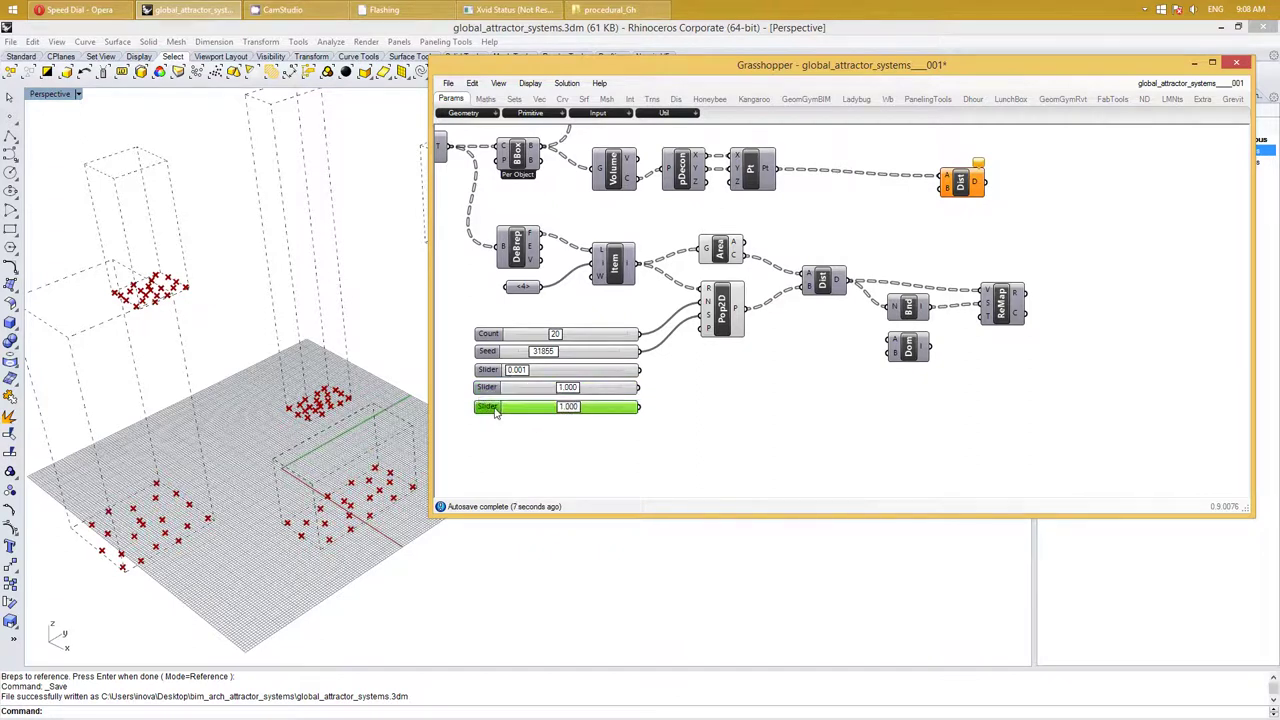
{"action": "left_click", "coordinate": [509, 420]}
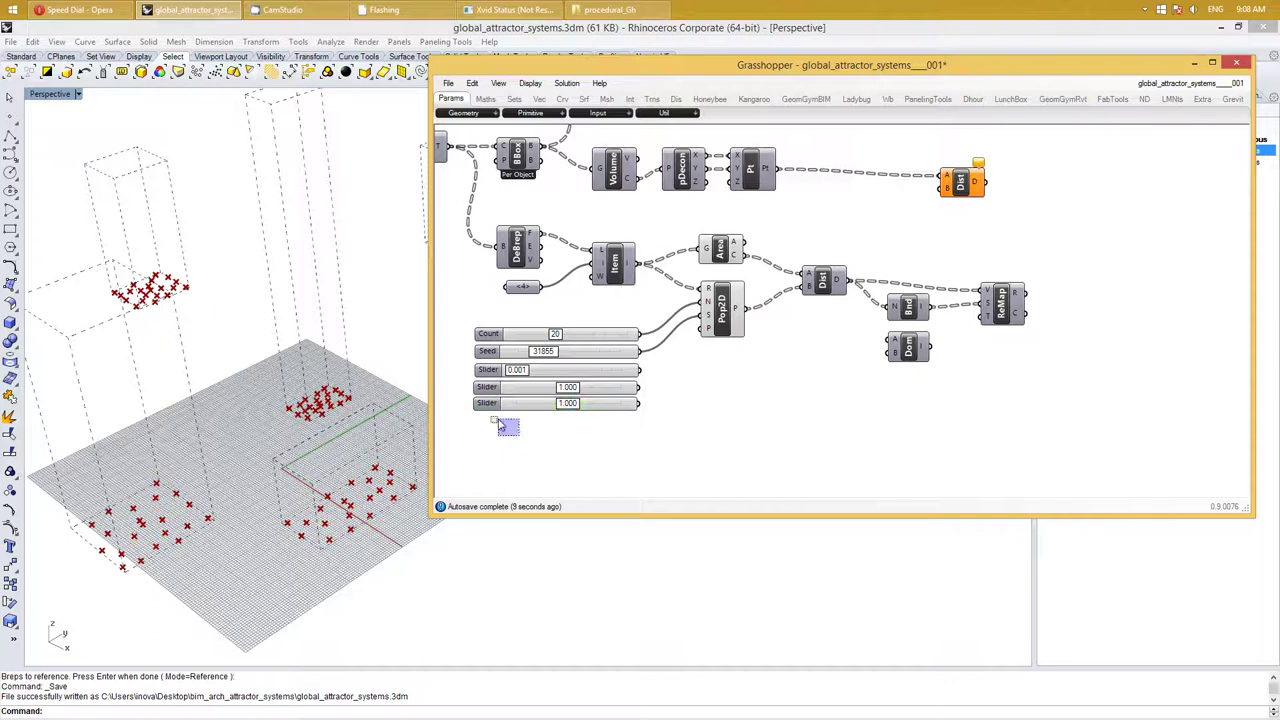
{"action": "left_click_drag", "start_coordinate": [517, 436], "coordinate": [497, 412]}
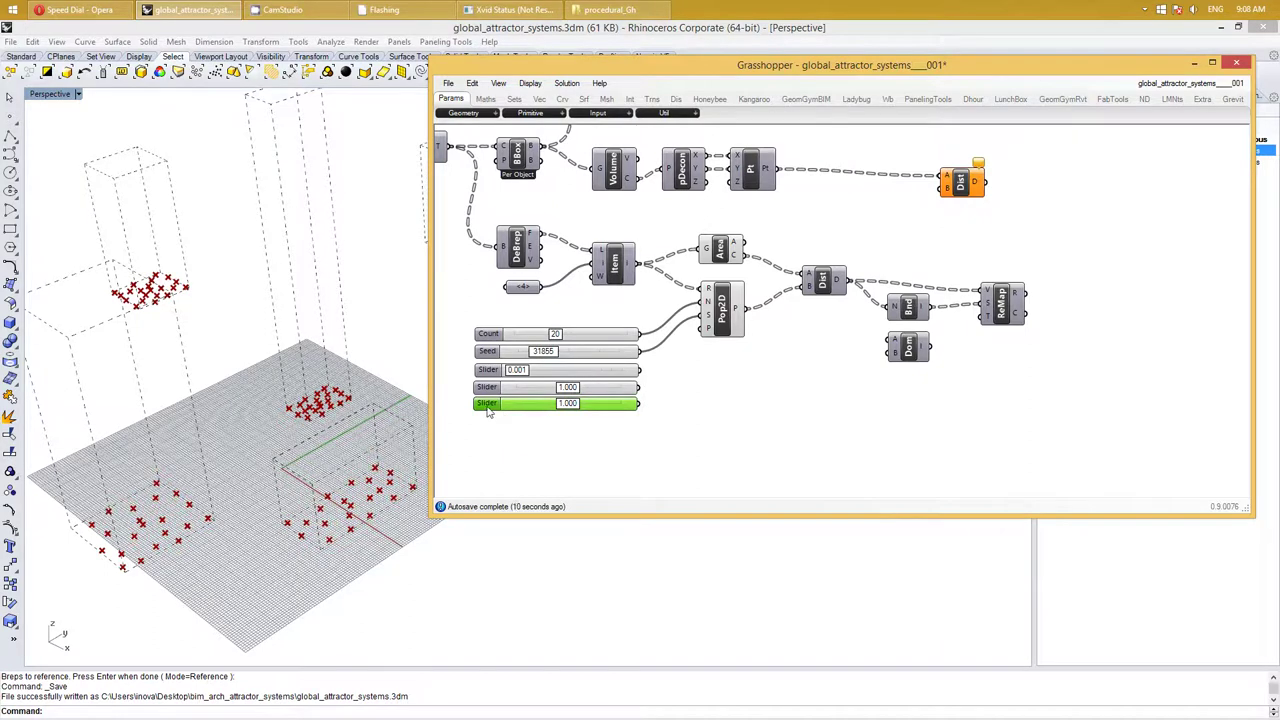
Give the bottom slider a range of 1 to 80 and a value of 20.464
{"action": "double_click", "coordinate": [488, 405]}
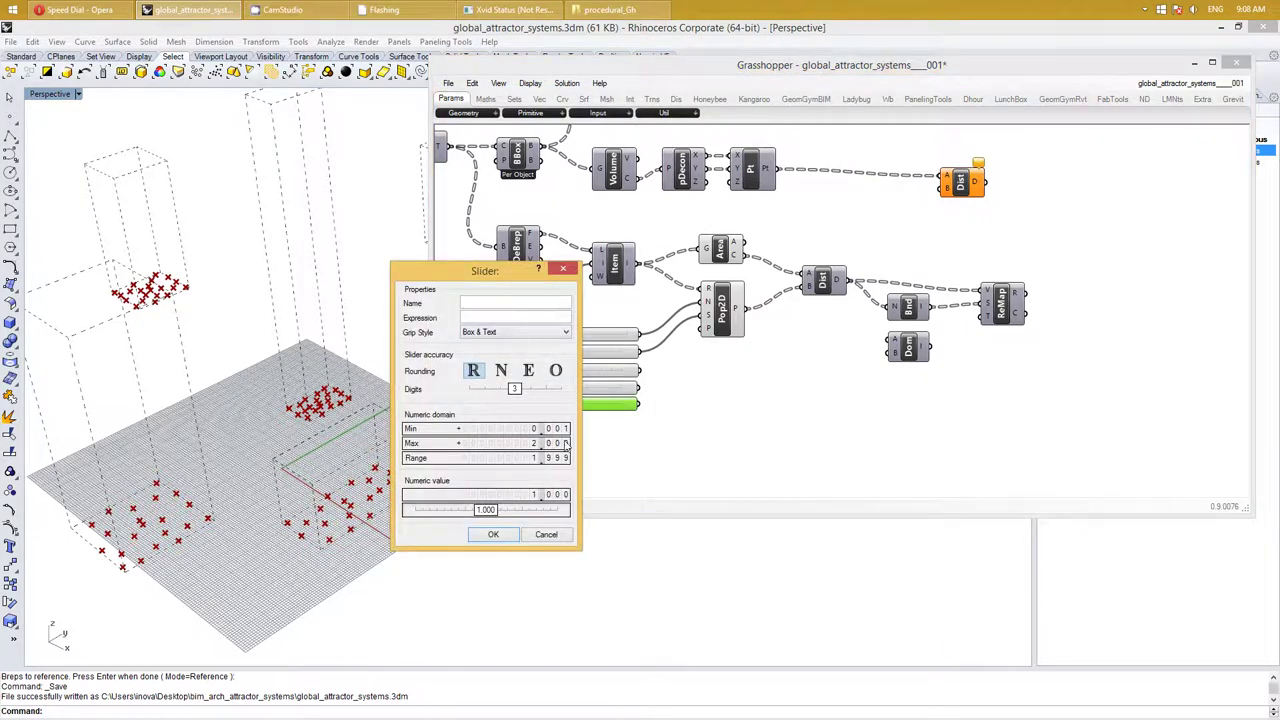
{"action": "double_click", "coordinate": [511, 428]}
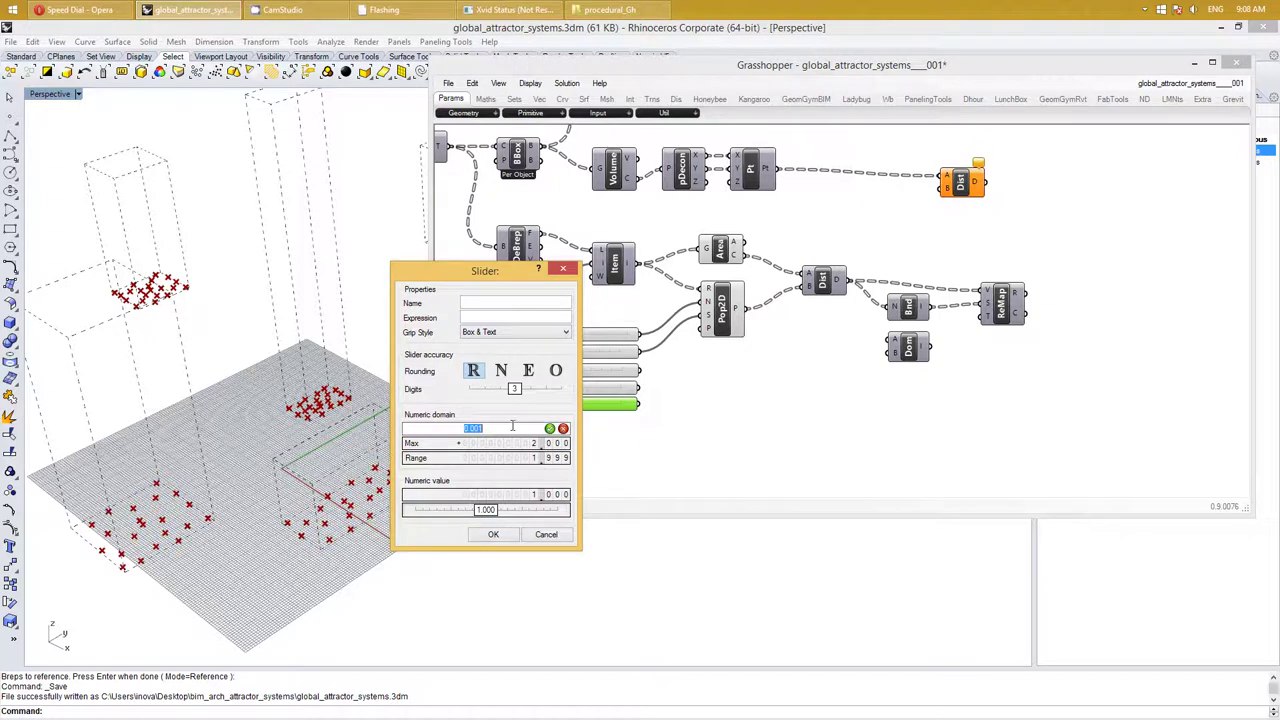
{"action": "type", "text": "1"}
{"action": "key", "text": "Return"}
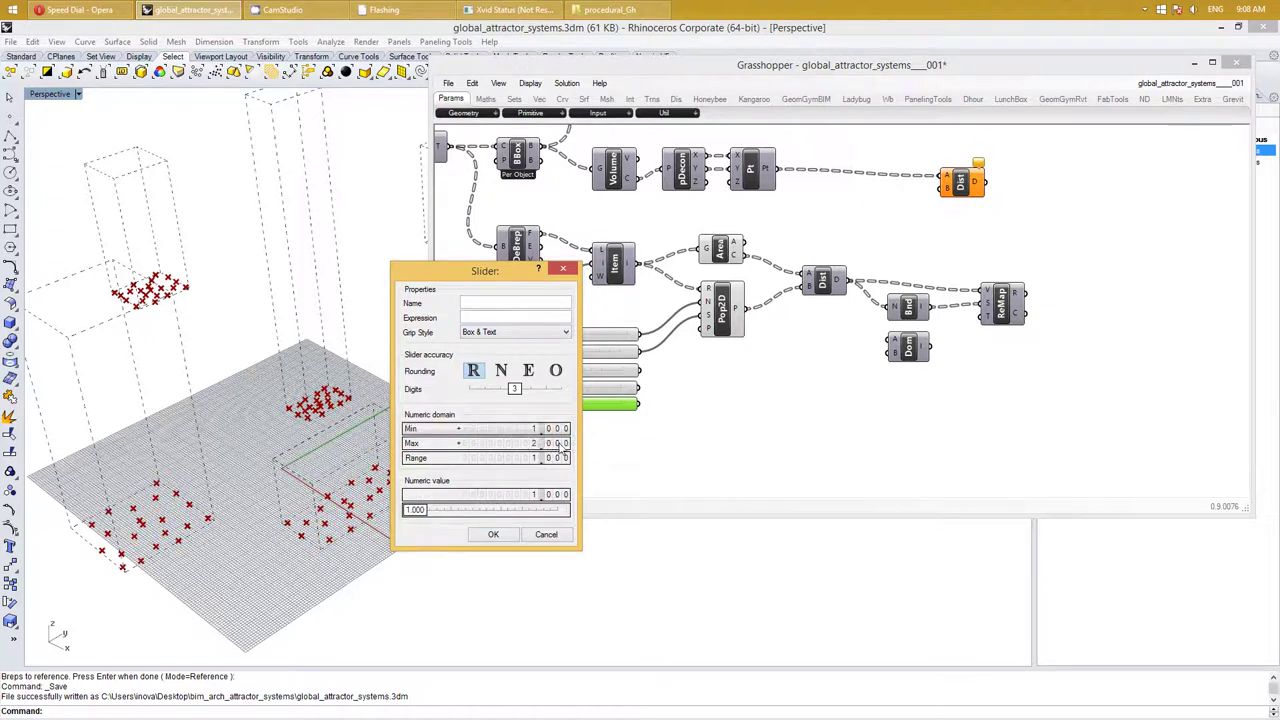
{"action": "double_click", "coordinate": [522, 443]}
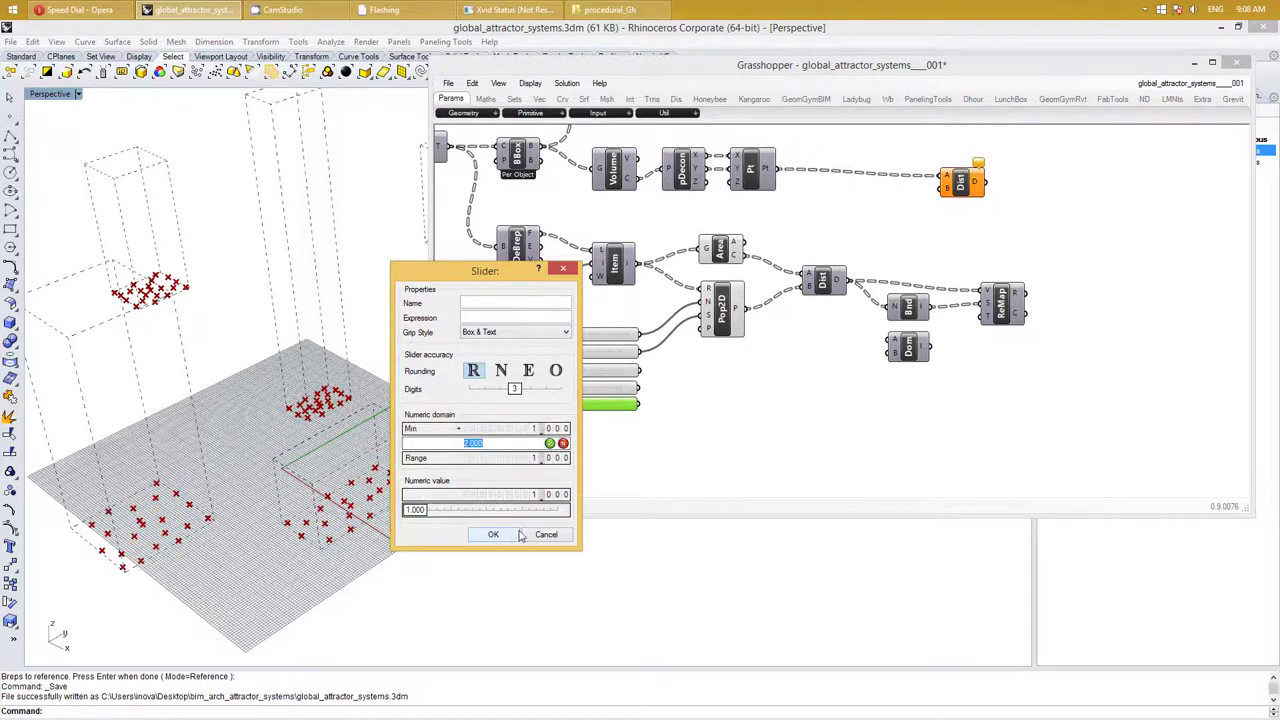
{"action": "type", "text": "80"}
{"action": "key", "text": "Return"}
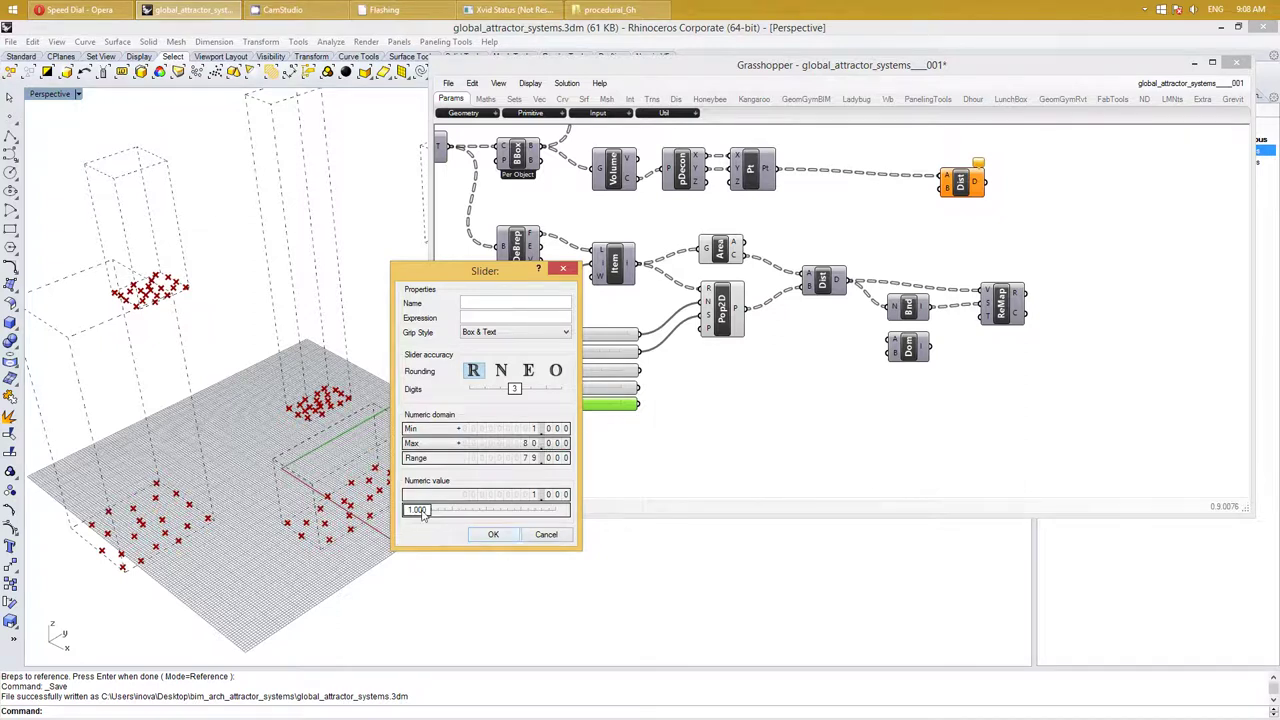
{"action": "left_click_drag", "start_coordinate": [422, 514], "coordinate": [456, 517]}
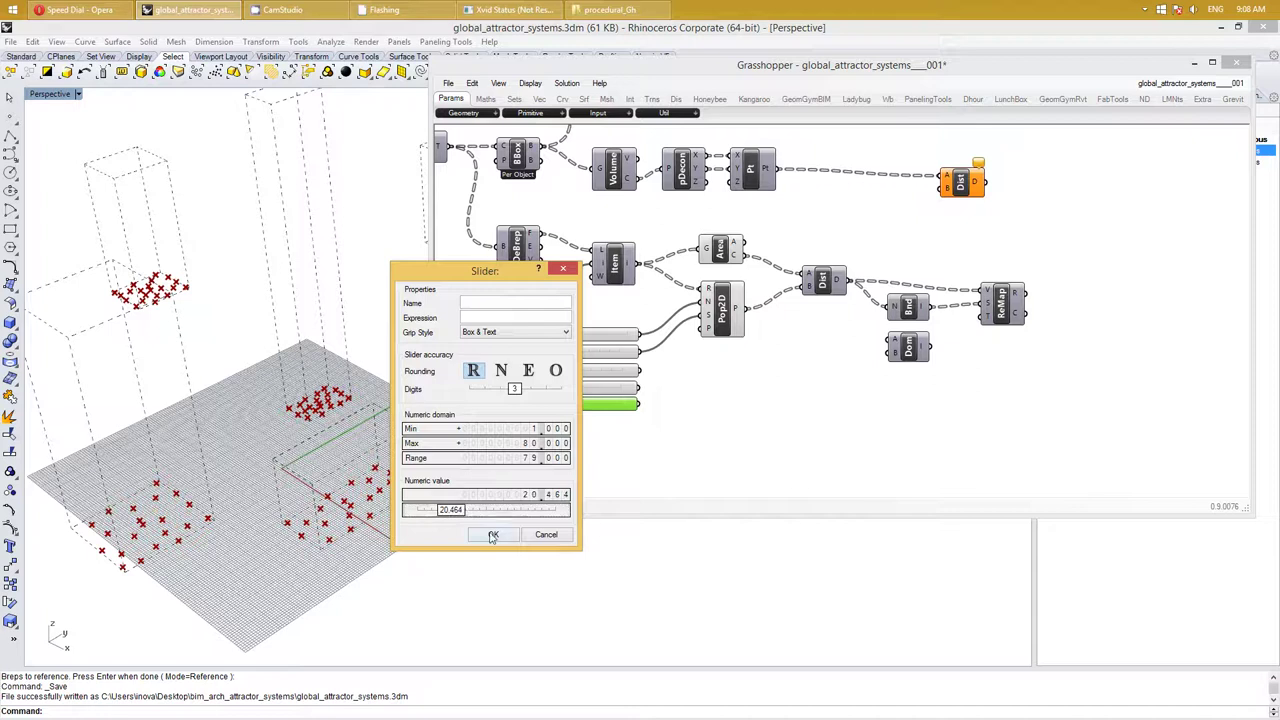
{"action": "left_click", "coordinate": [493, 534]}
{"action": "double_click", "coordinate": [575, 410]}
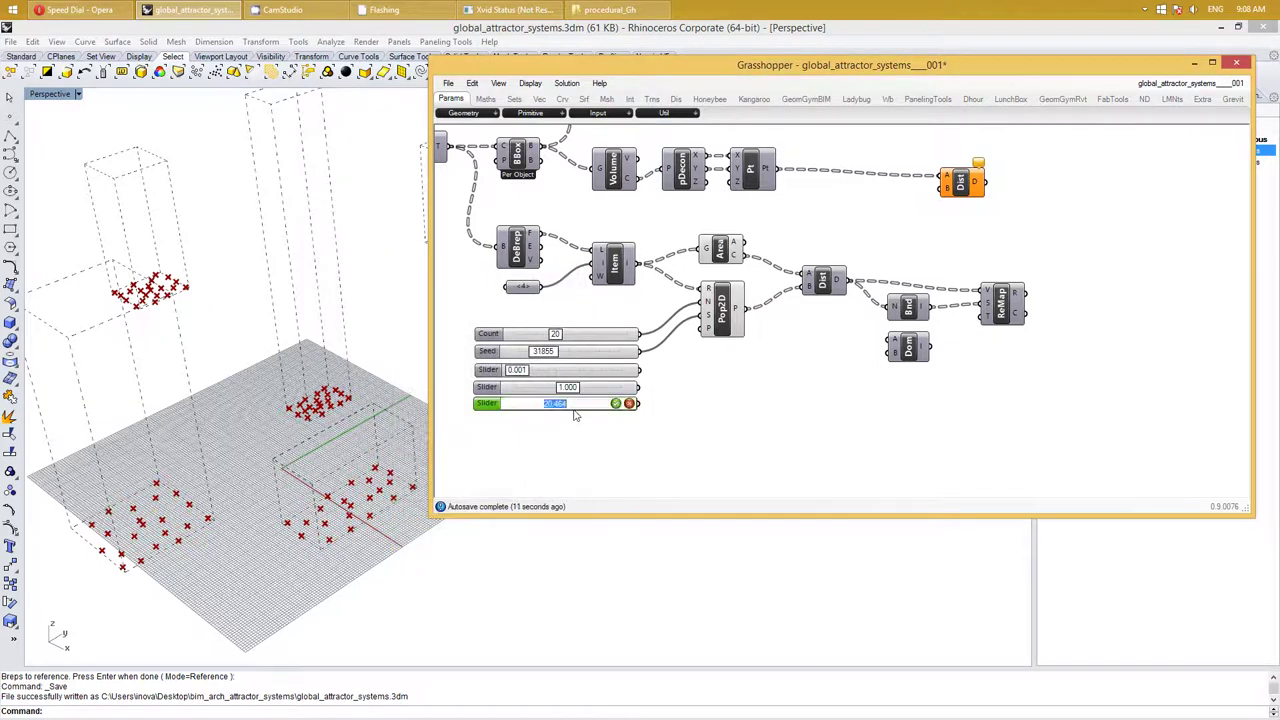
Reset the bottom slider to 1 and wire the 0.001 and 1.000 sliders into Construct Domain's A and B
{"action": "type", "text": "1"}
{"action": "key", "text": "Return"}
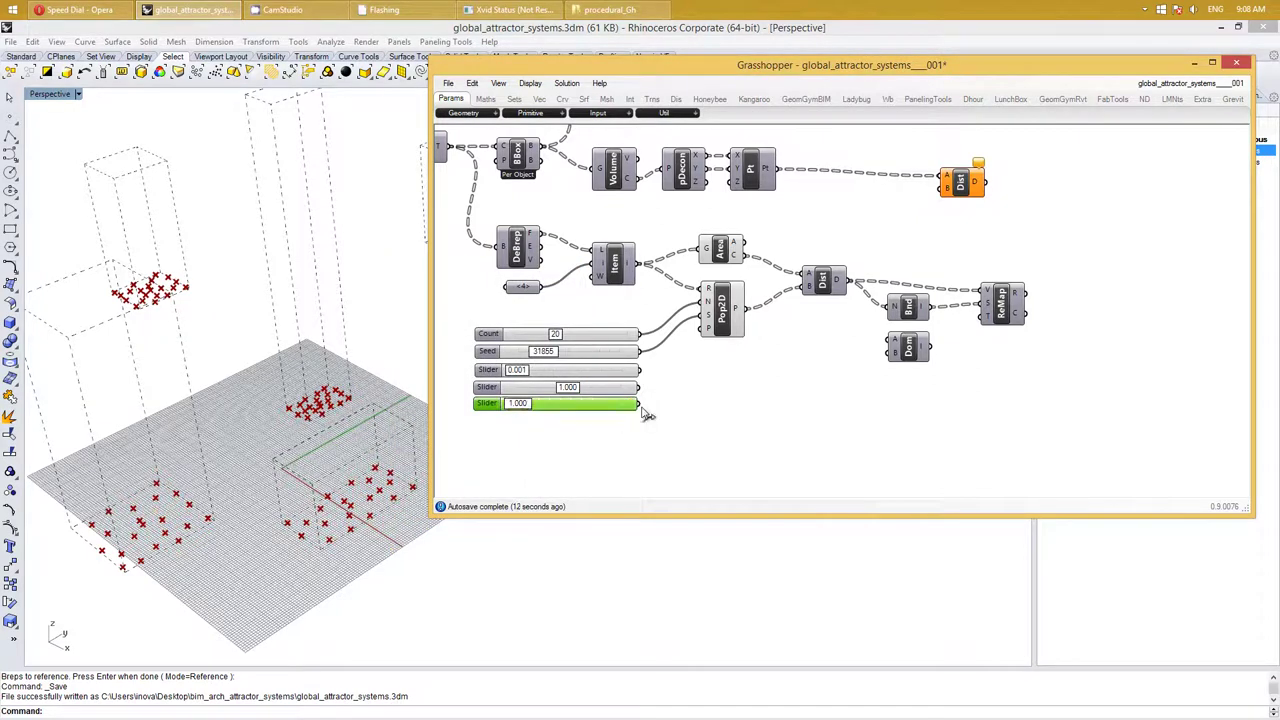
{"action": "right_click_drag", "start_coordinate": [803, 416], "coordinate": [785, 405]}
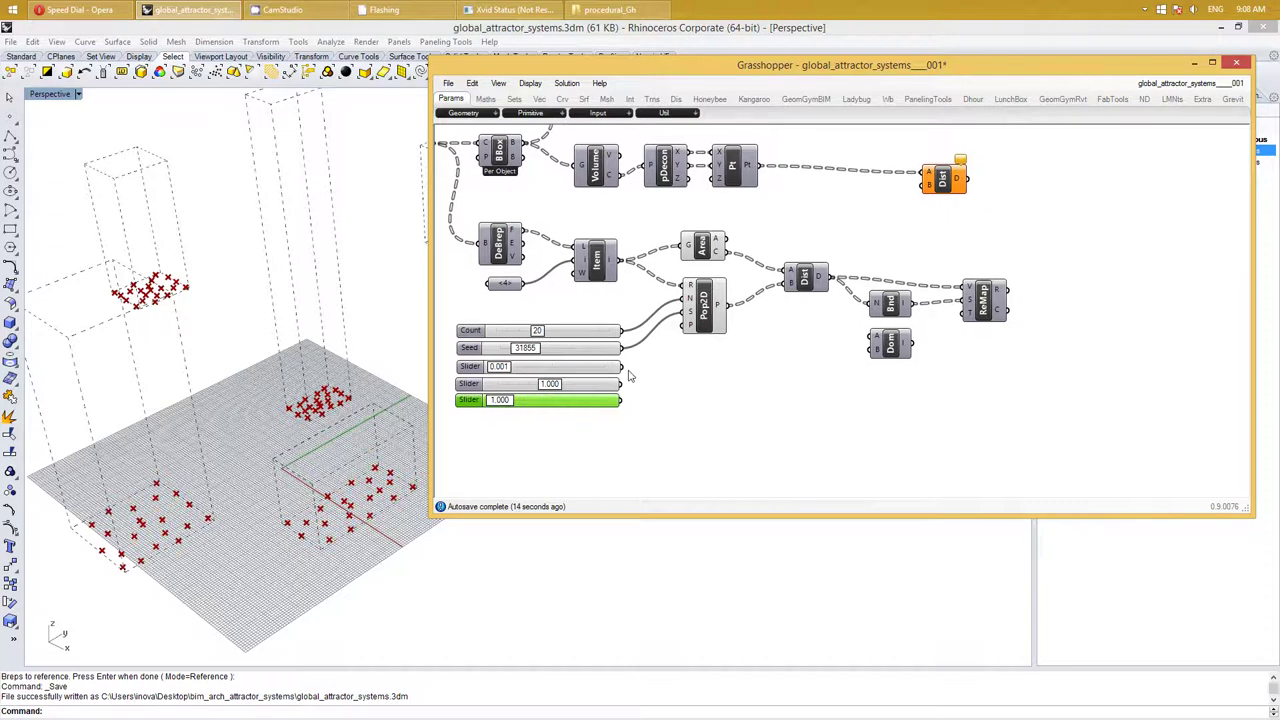
{"action": "left_click_drag", "start_coordinate": [625, 368], "coordinate": [869, 338]}
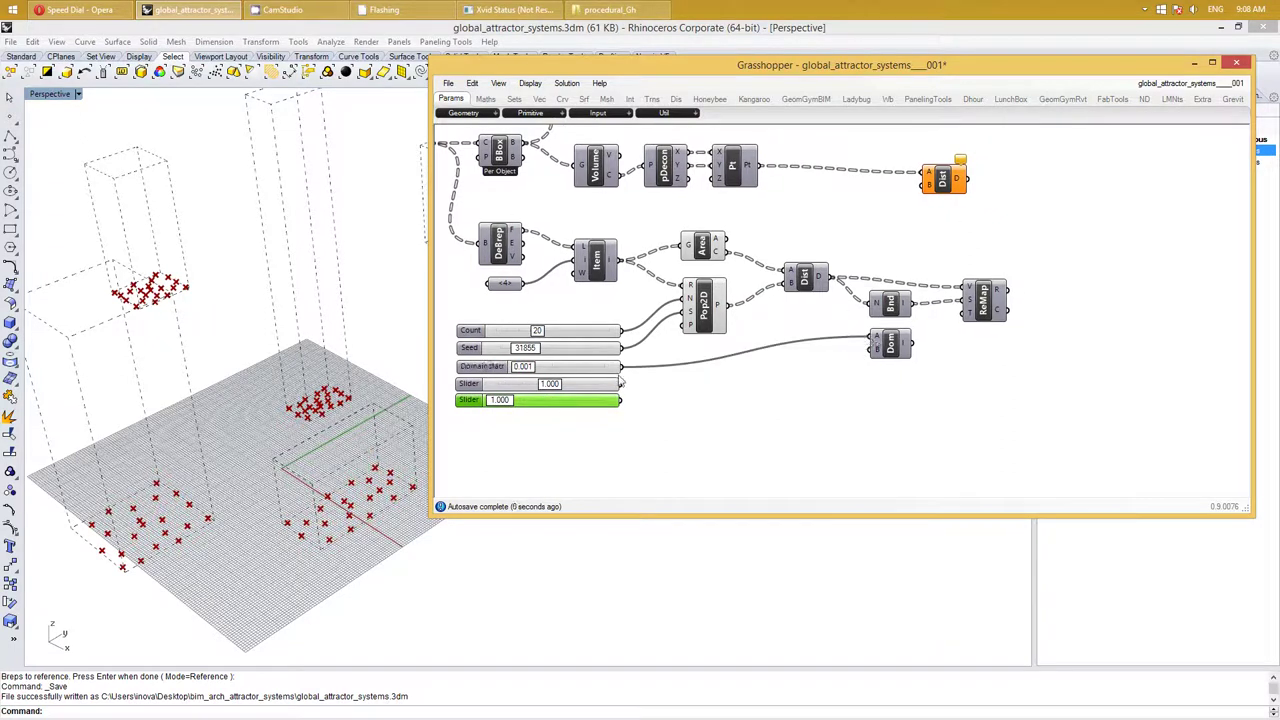
{"action": "left_click_drag", "start_coordinate": [617, 384], "coordinate": [869, 350]}
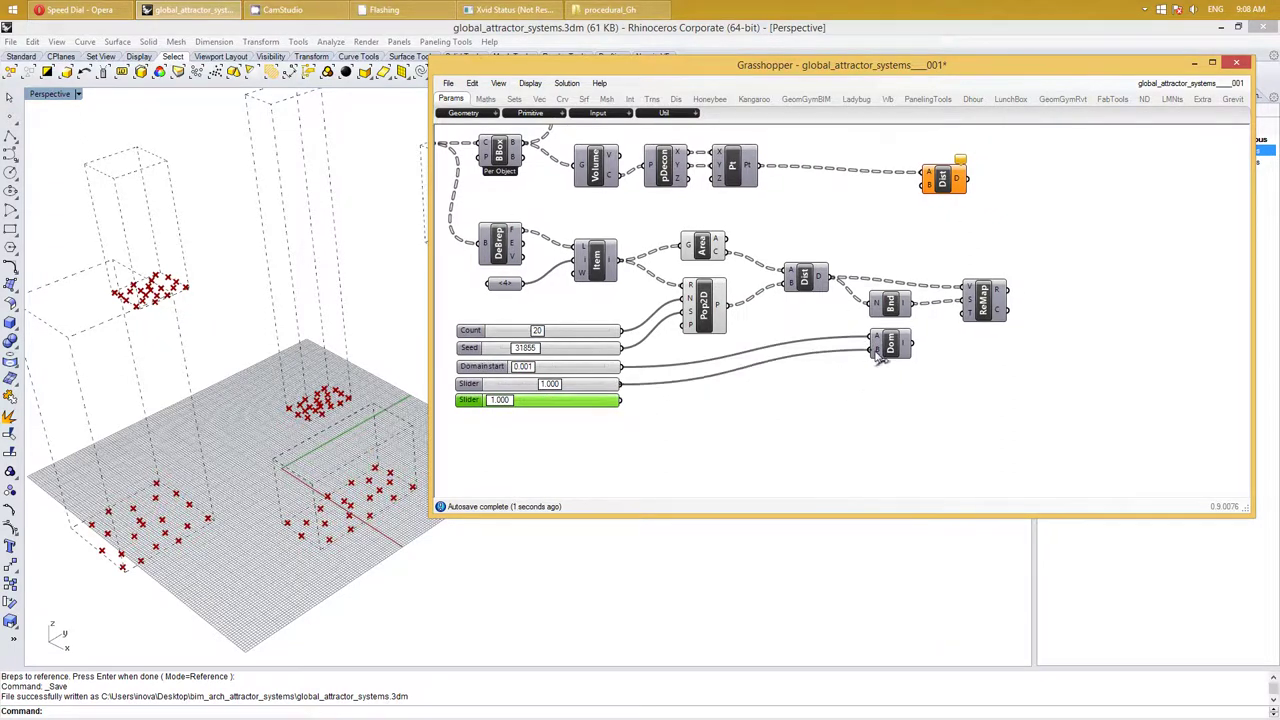
Connect Construct Domain's output to ReMap's target domain T
{"action": "right_click_drag", "start_coordinate": [993, 366], "coordinate": [950, 358]}
{"action": "right_click", "coordinate": [950, 358]}
{"action": "left_click_drag", "start_coordinate": [858, 346], "coordinate": [925, 330]}
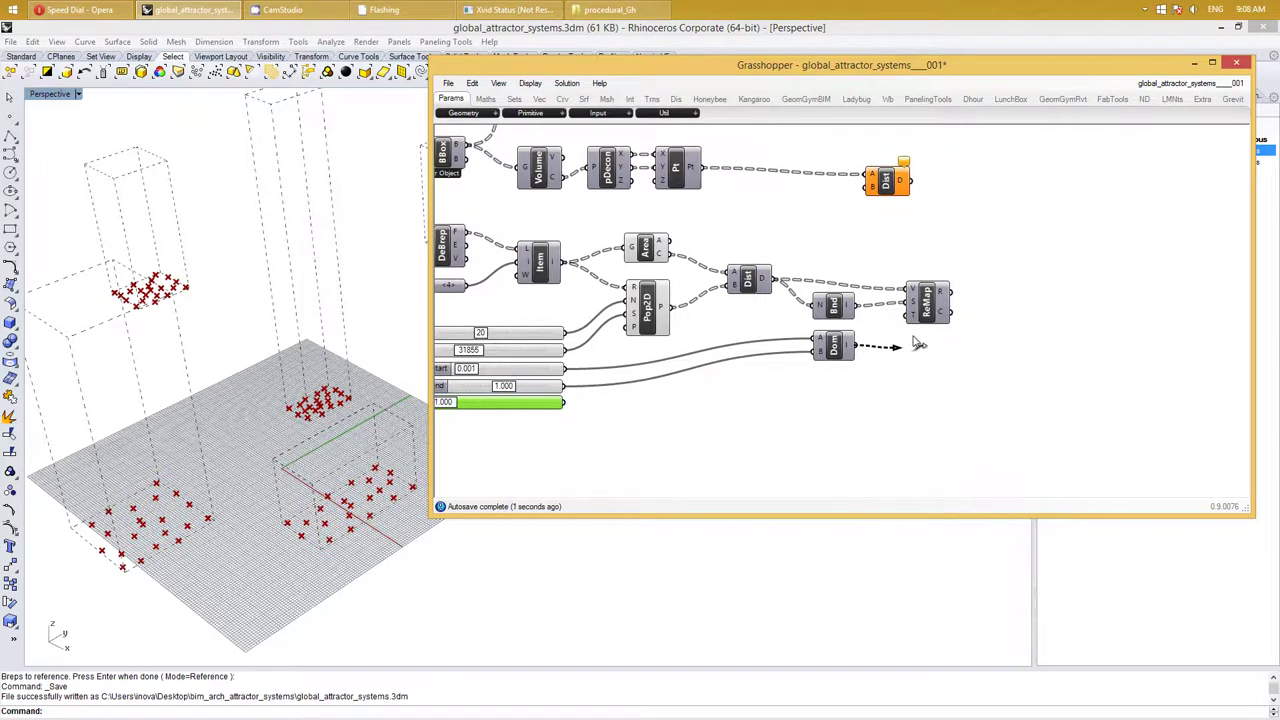
{"action": "right_click_drag", "start_coordinate": [1039, 321], "coordinate": [967, 337]}
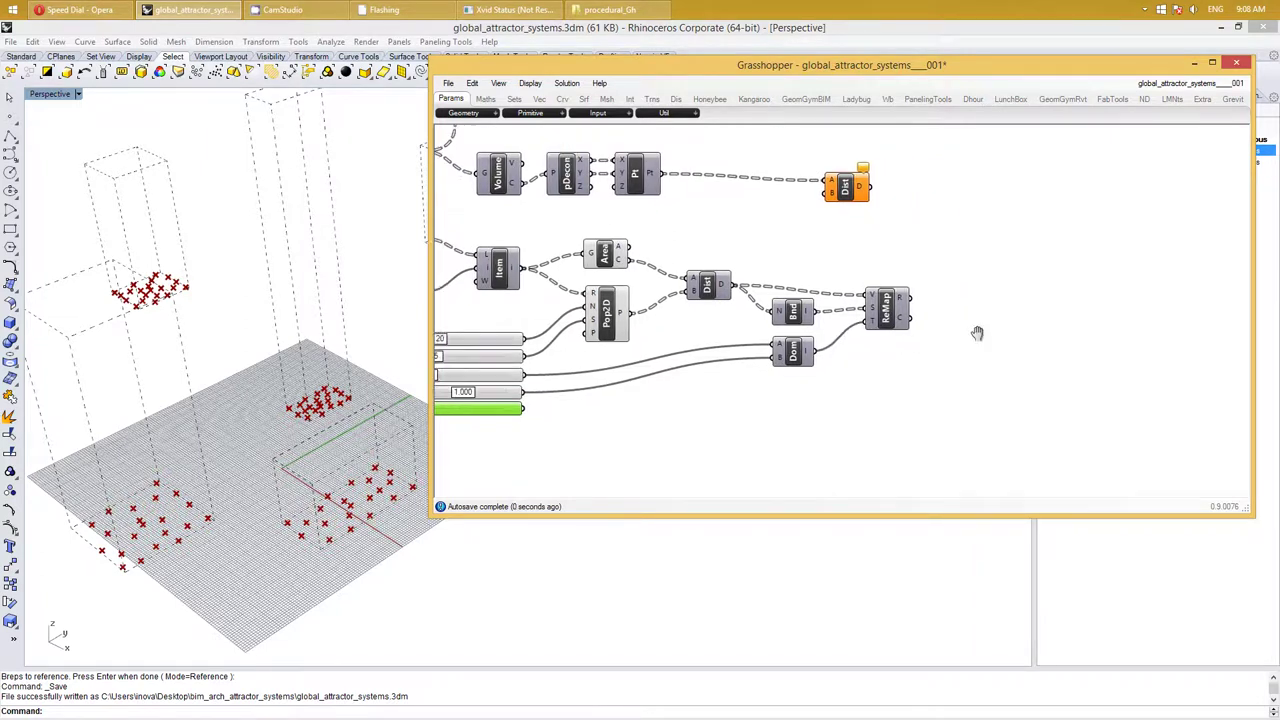
{"action": "double_click", "coordinate": [981, 302]}
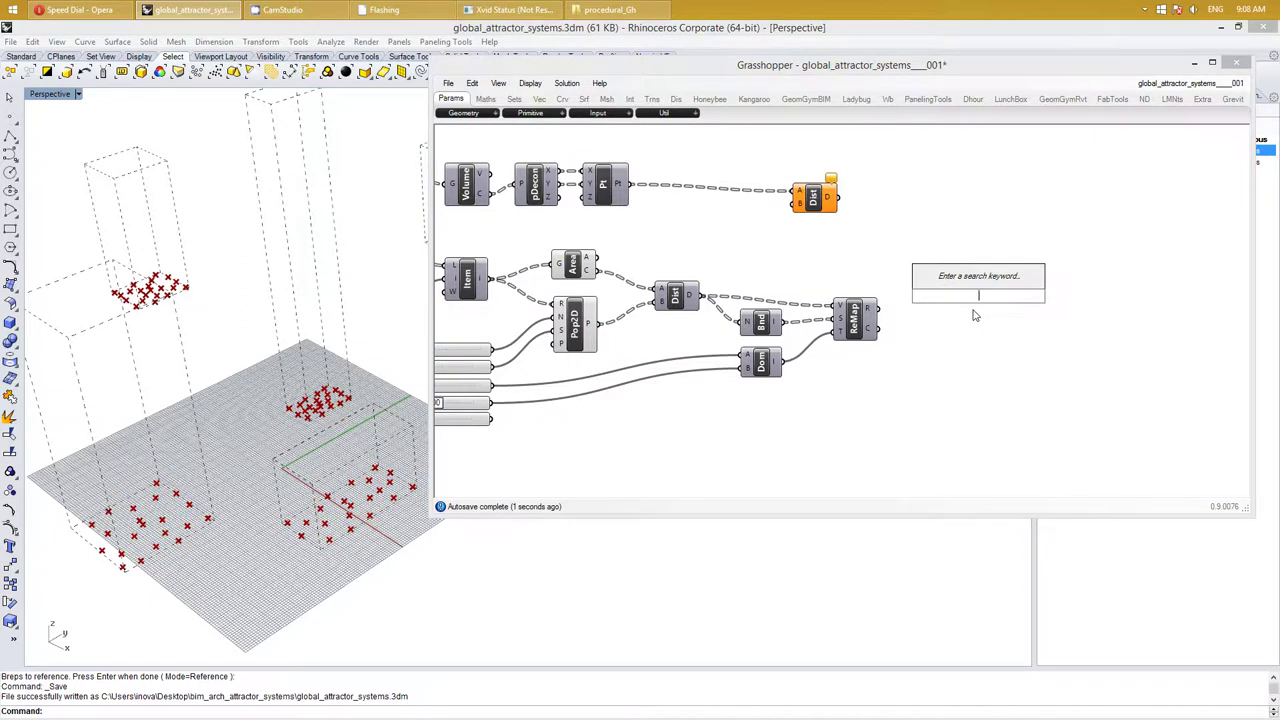
Add a Panel showing ReMap's remapped values, moving the Dist component aside
{"action": "type", "text": "panel"}
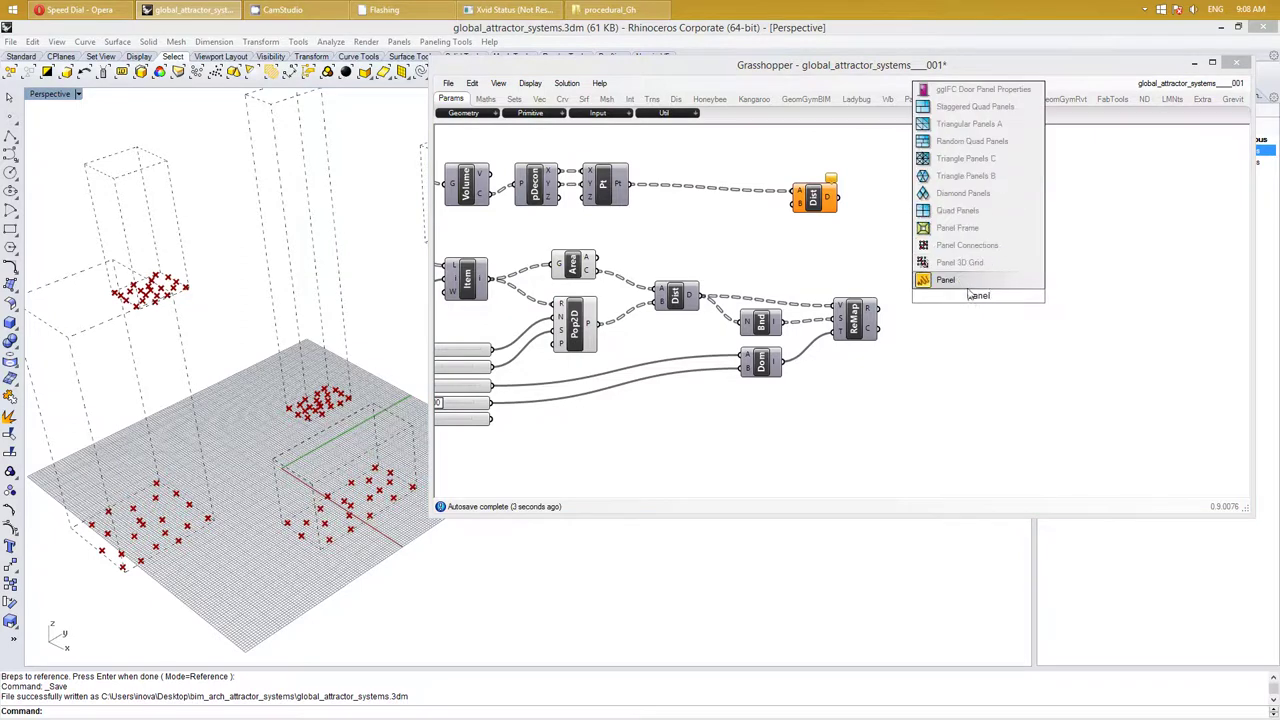
{"action": "key", "text": "Return"}
{"action": "left_click_drag", "start_coordinate": [980, 310], "coordinate": [1037, 313]}
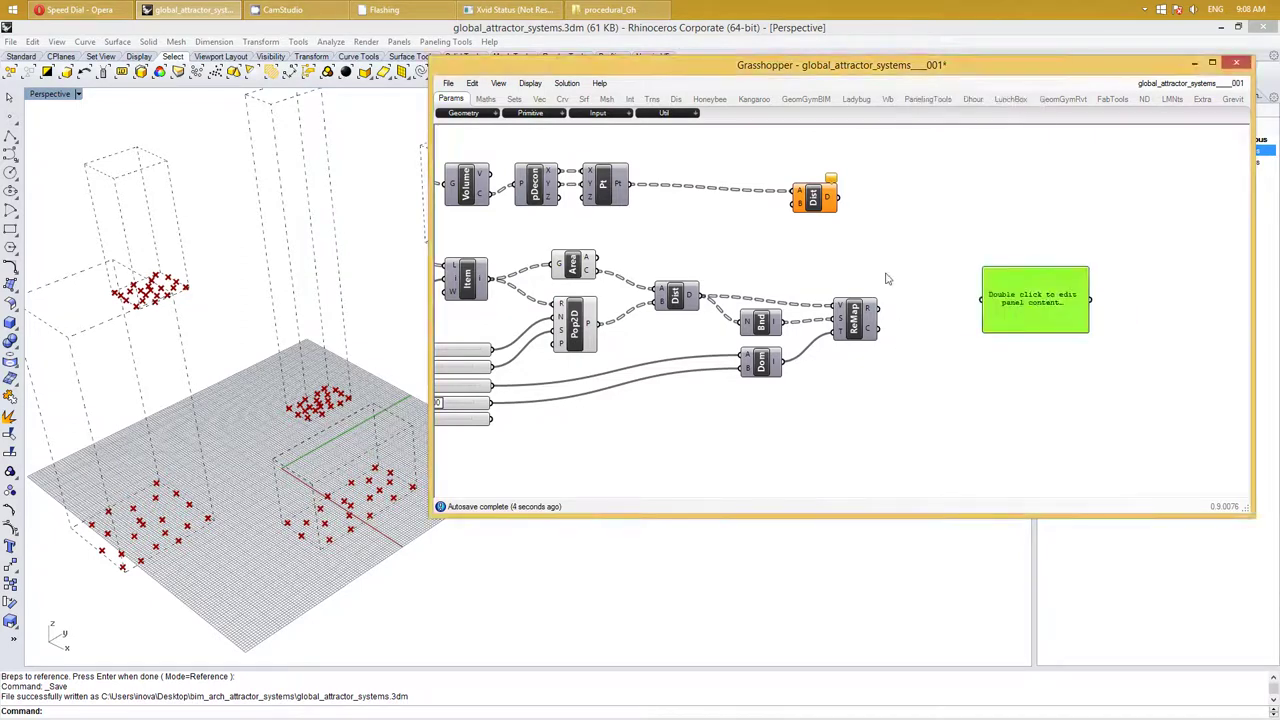
{"action": "left_click_drag", "start_coordinate": [815, 198], "coordinate": [1090, 160]}
{"action": "right_click_drag", "start_coordinate": [924, 369], "coordinate": [911, 369]}
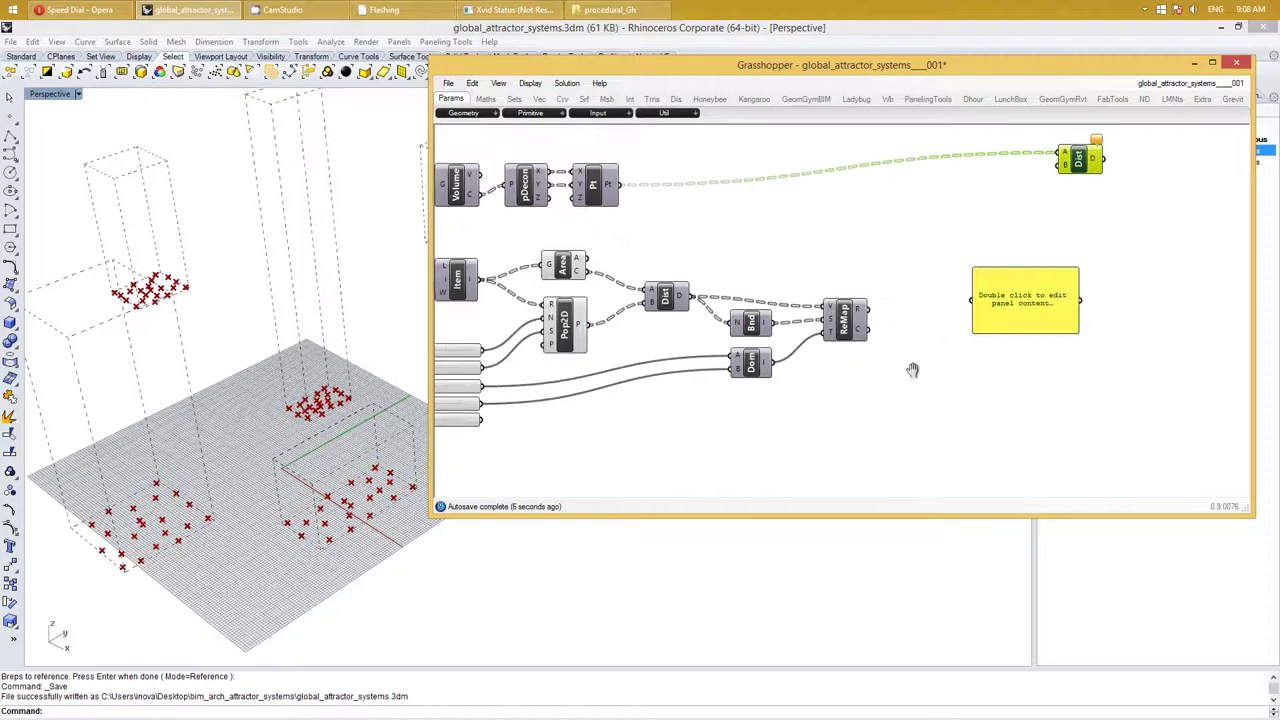
{"action": "left_click_drag", "start_coordinate": [866, 311], "coordinate": [969, 299]}
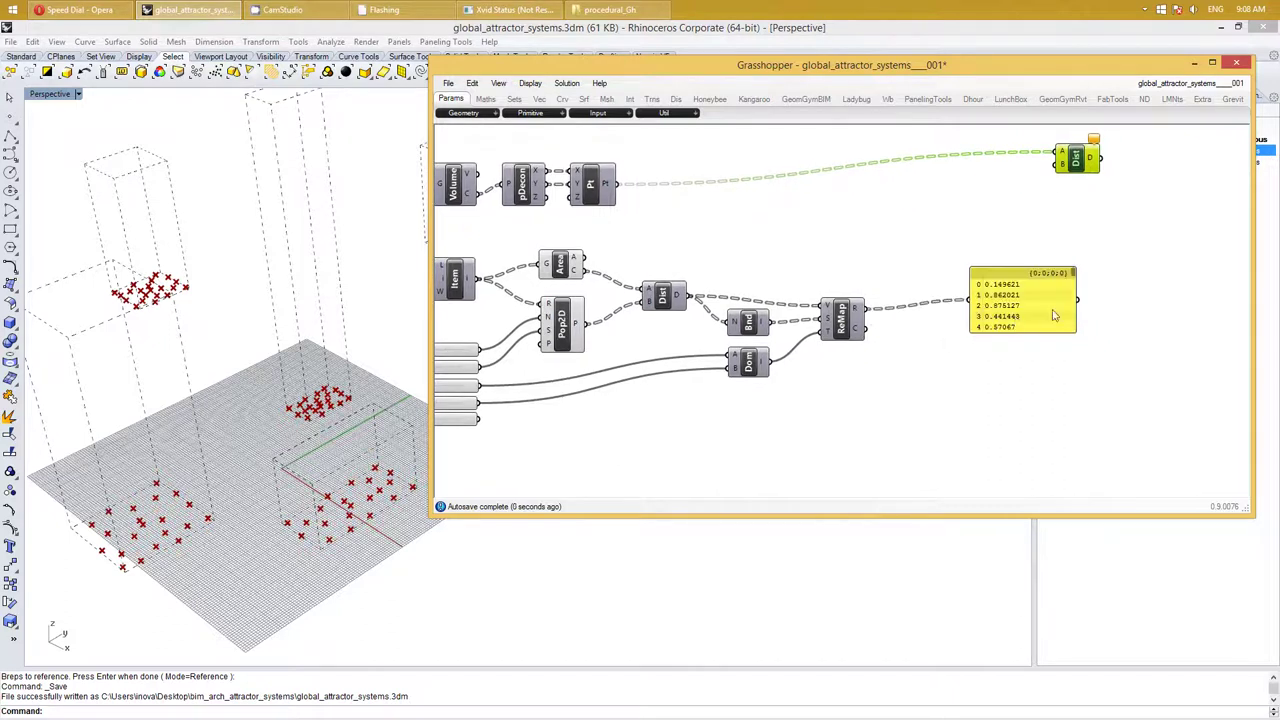
{"action": "right_click_drag", "start_coordinate": [1076, 338], "coordinate": [1036, 328]}
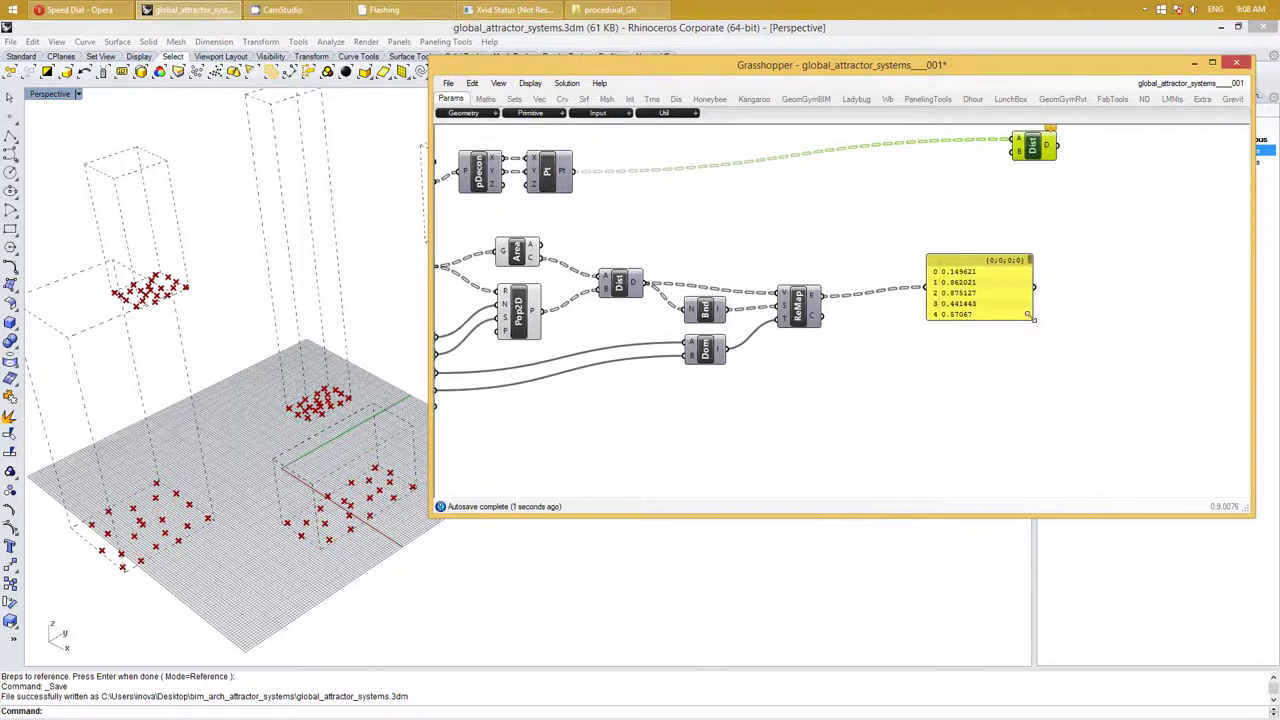
Enlarge the panel to inspect the values from 0.001 to 1.0, then select it
{"action": "left_click_drag", "start_coordinate": [1030, 316], "coordinate": [1134, 486]}
{"action": "right_click_drag", "start_coordinate": [1163, 344], "coordinate": [1025, 323]}
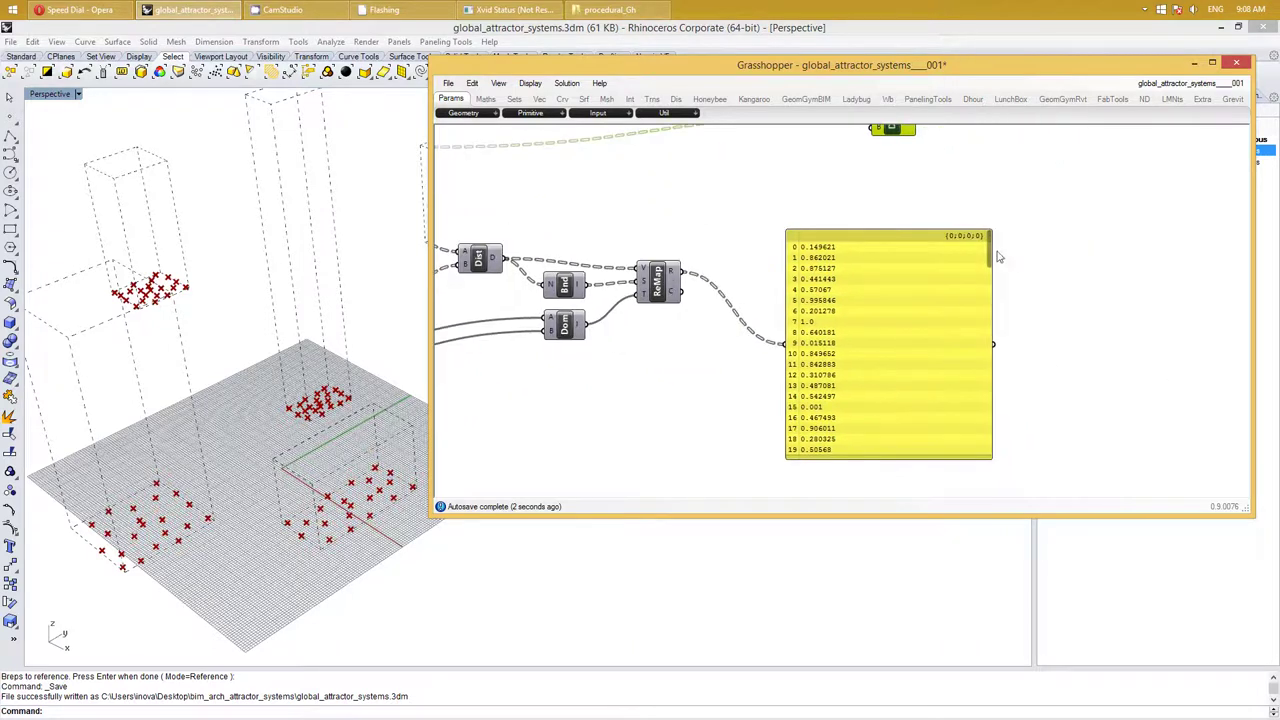
{"action": "left_click_drag", "start_coordinate": [989, 253], "coordinate": [989, 245]}
{"action": "left_click", "coordinate": [955, 362]}
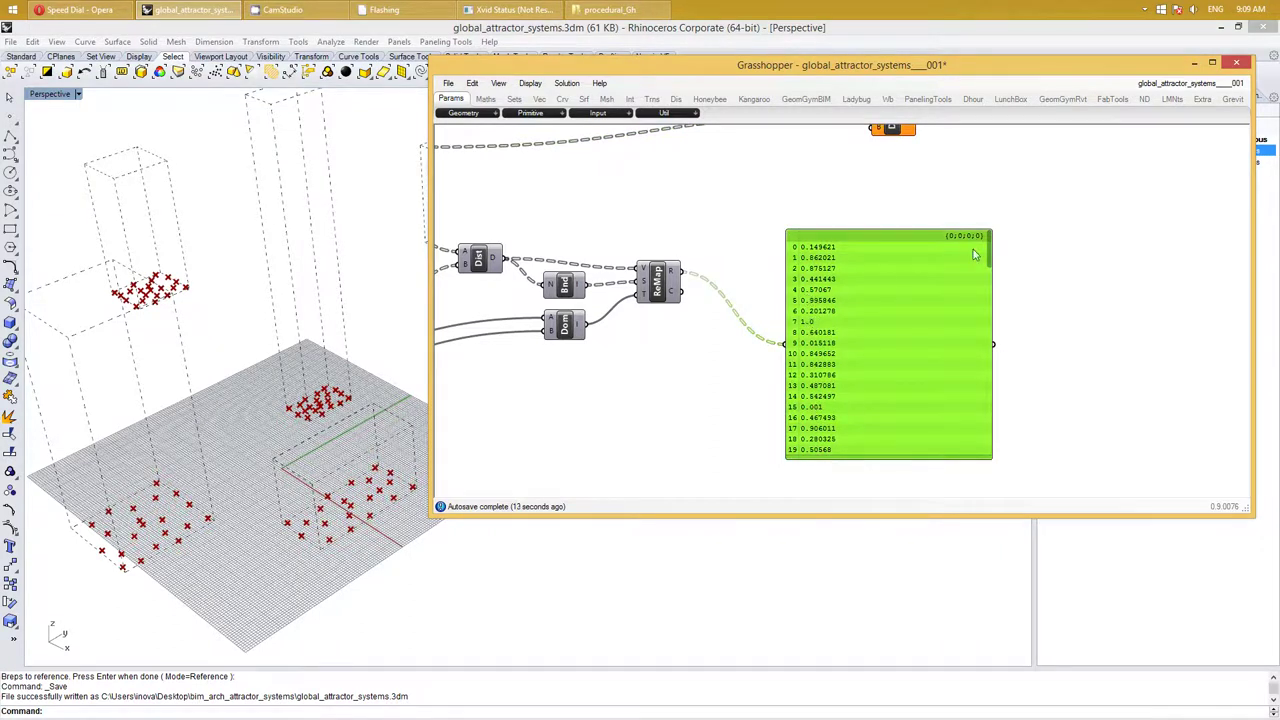
Delete the remapped-values panel and feed the ReMap result into a new Multiplication (A×B) input A
{"action": "key", "text": "Delete"}
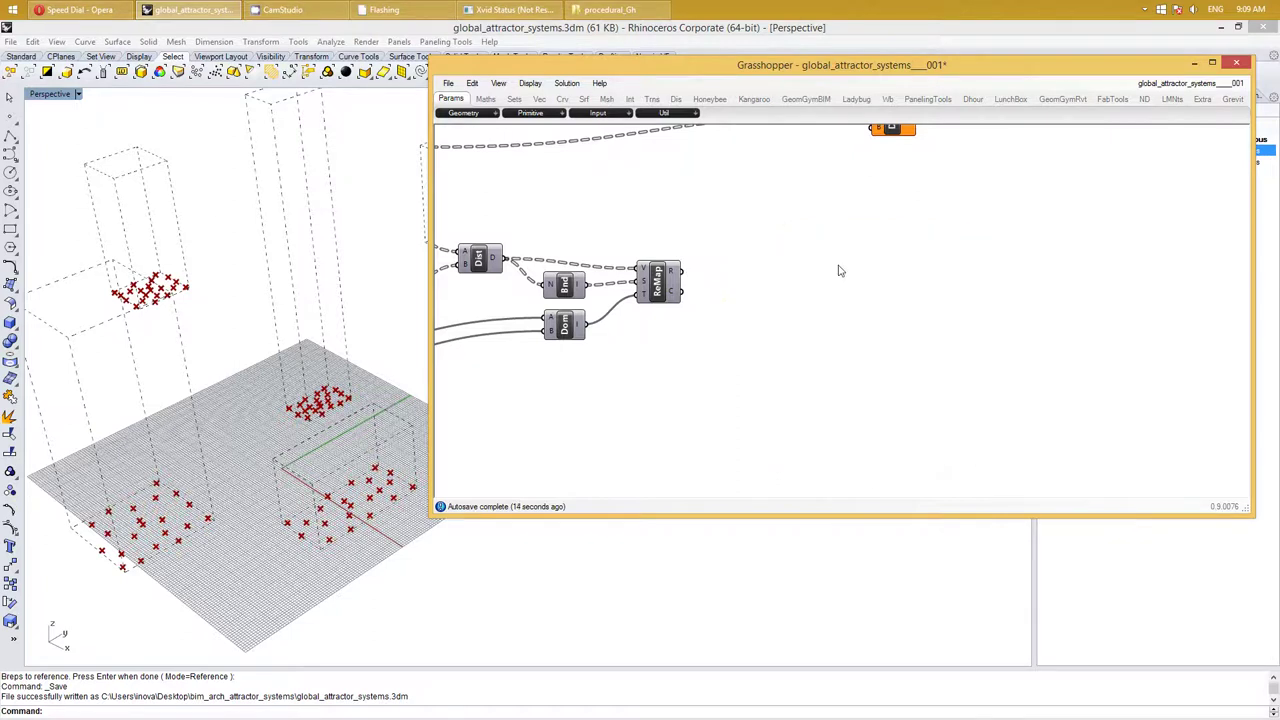
{"action": "right_click_drag", "start_coordinate": [674, 306], "coordinate": [741, 313]}
{"action": "double_click", "coordinate": [902, 319]}
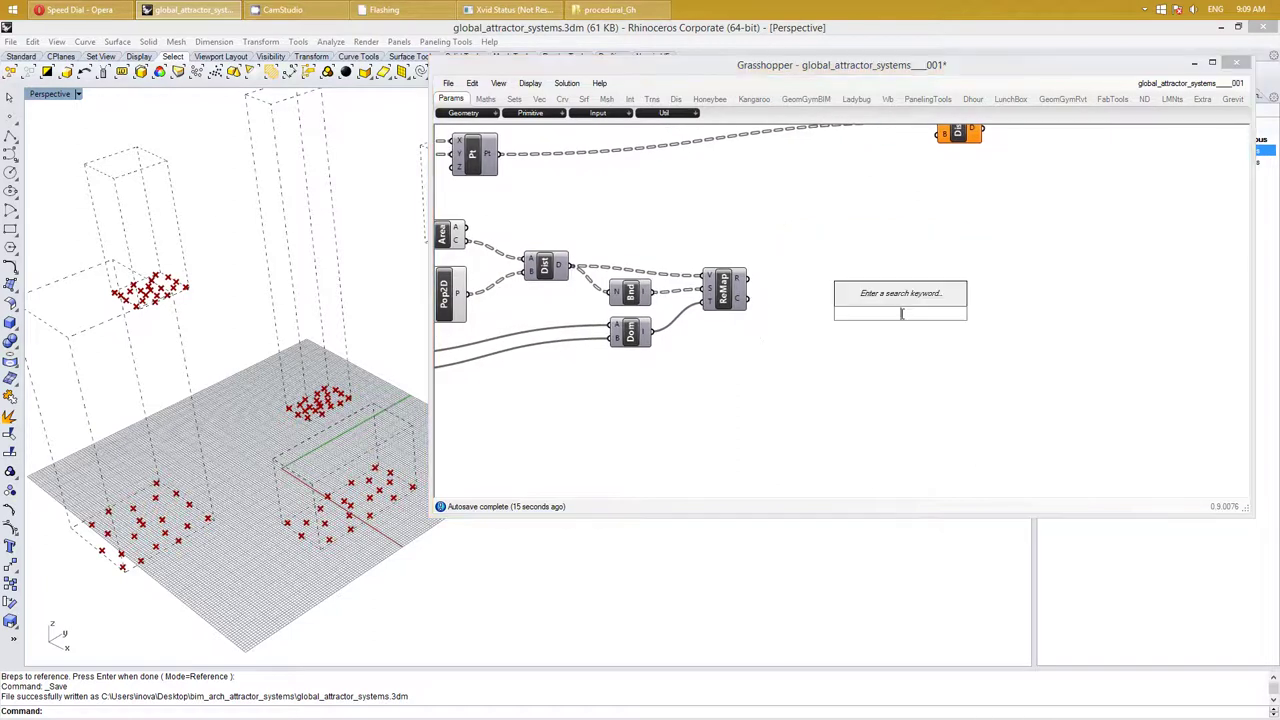
{"action": "type", "text": "x"}
{"action": "key", "text": "Return"}
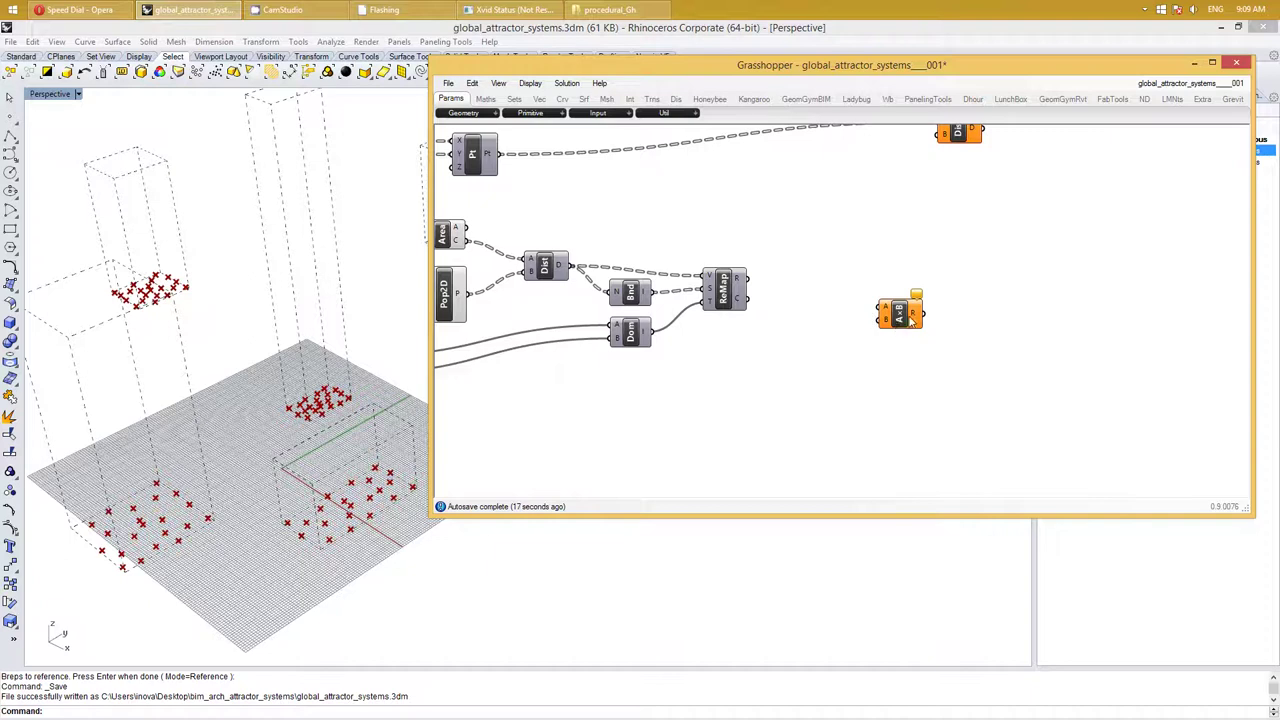
{"action": "left_click_drag", "start_coordinate": [910, 318], "coordinate": [833, 314]}
{"action": "right_click_drag", "start_coordinate": [749, 368], "coordinate": [917, 340]}
{"action": "right_click", "coordinate": [918, 357]}
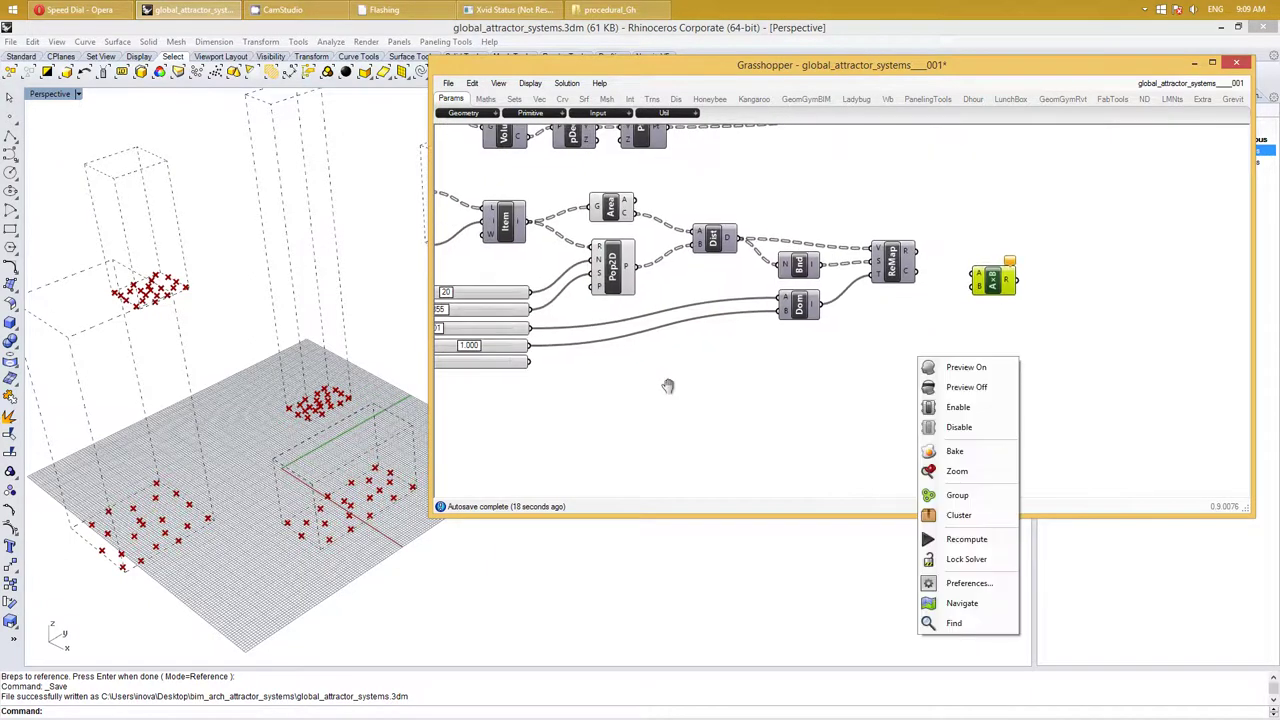
{"action": "right_click_drag", "start_coordinate": [668, 386], "coordinate": [751, 400]}
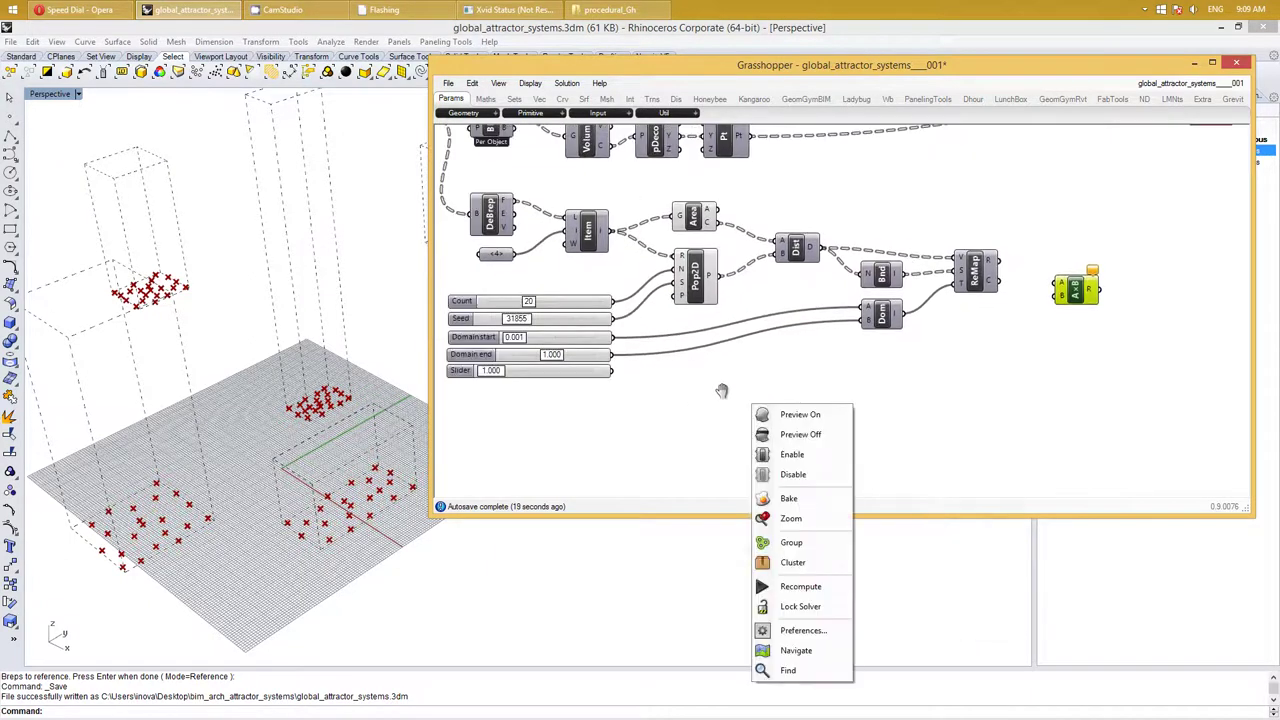
{"action": "left_click", "coordinate": [1003, 267]}
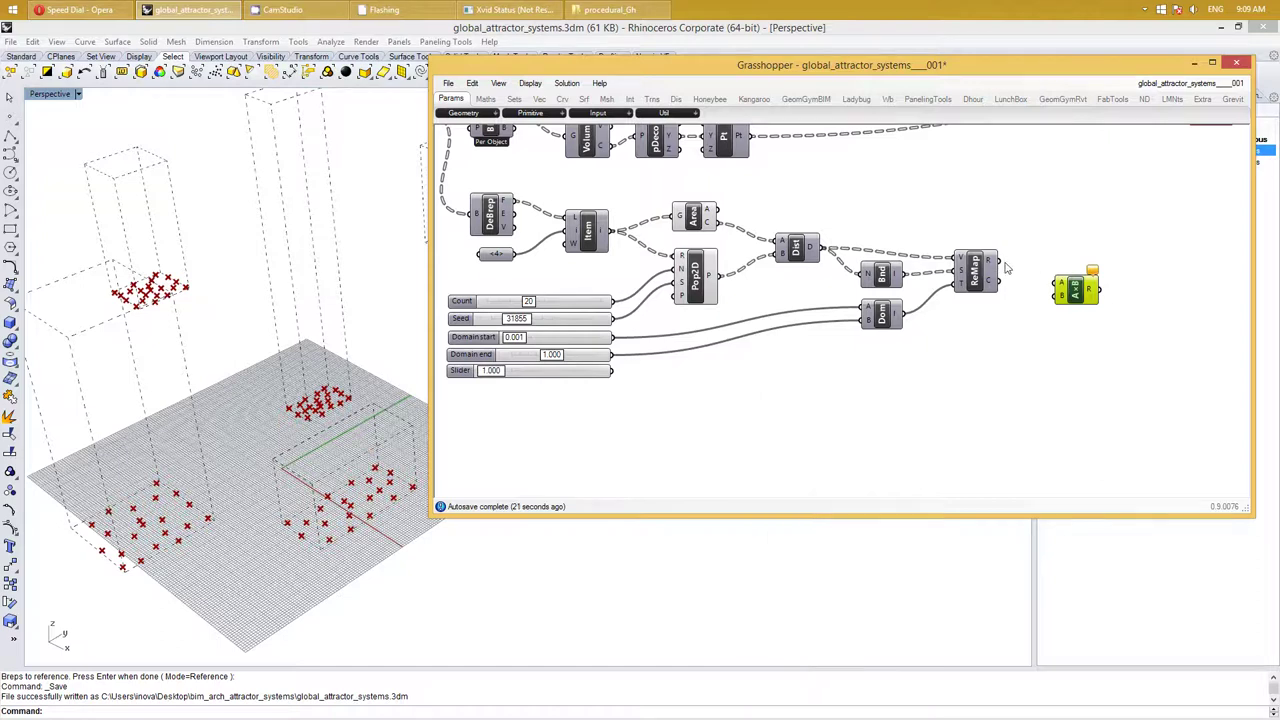
{"action": "left_click_drag", "start_coordinate": [1001, 262], "coordinate": [1059, 286]}
{"action": "right_click_drag", "start_coordinate": [1157, 277], "coordinate": [1033, 263]}
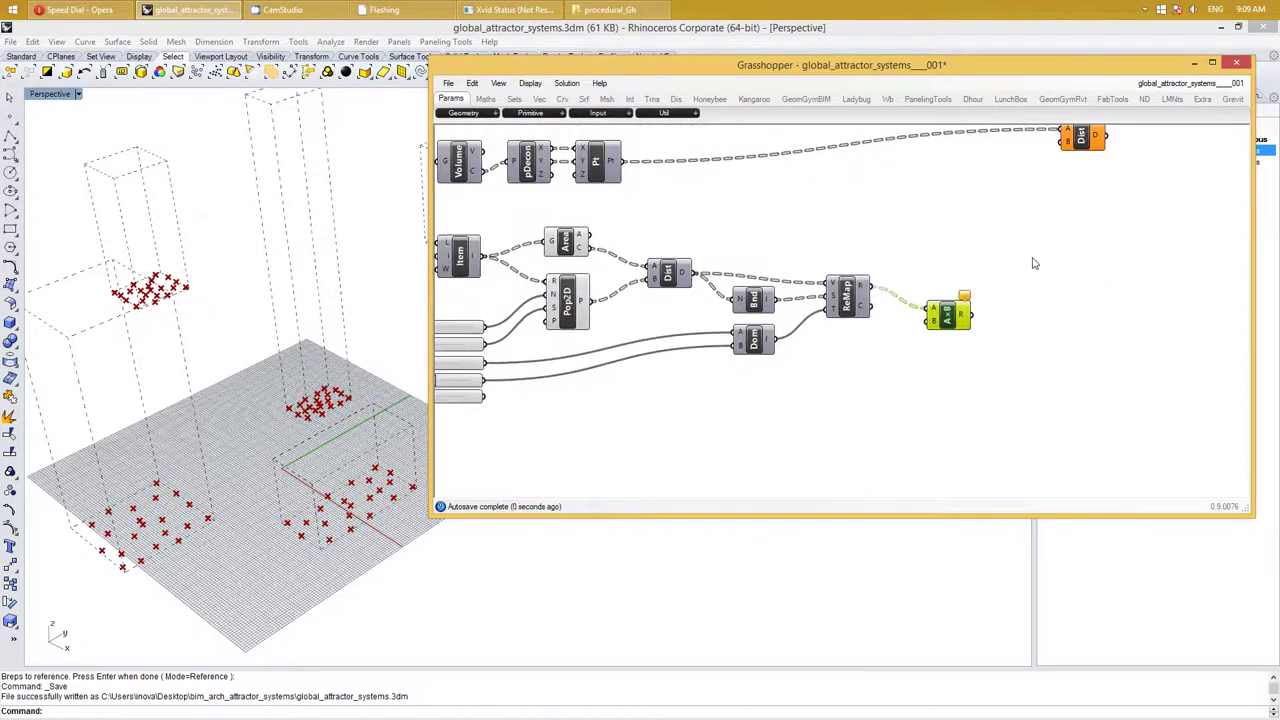
Add a Panel wired to the A×B result
{"action": "double_click", "coordinate": [1034, 260]}
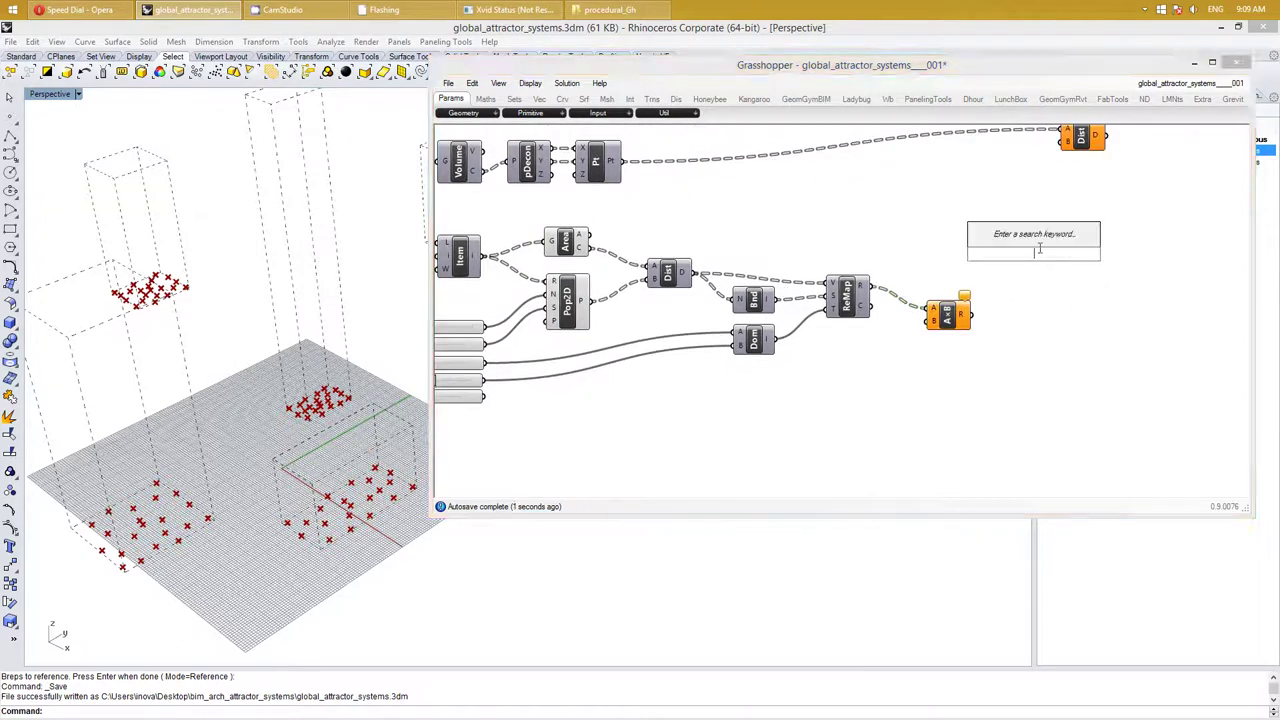
{"action": "type", "text": "pt"}
{"action": "key", "text": "BackSpace"}
{"action": "key", "text": "BackSpace"}
{"action": "type", "text": "panel"}
{"action": "key", "text": "Return"}
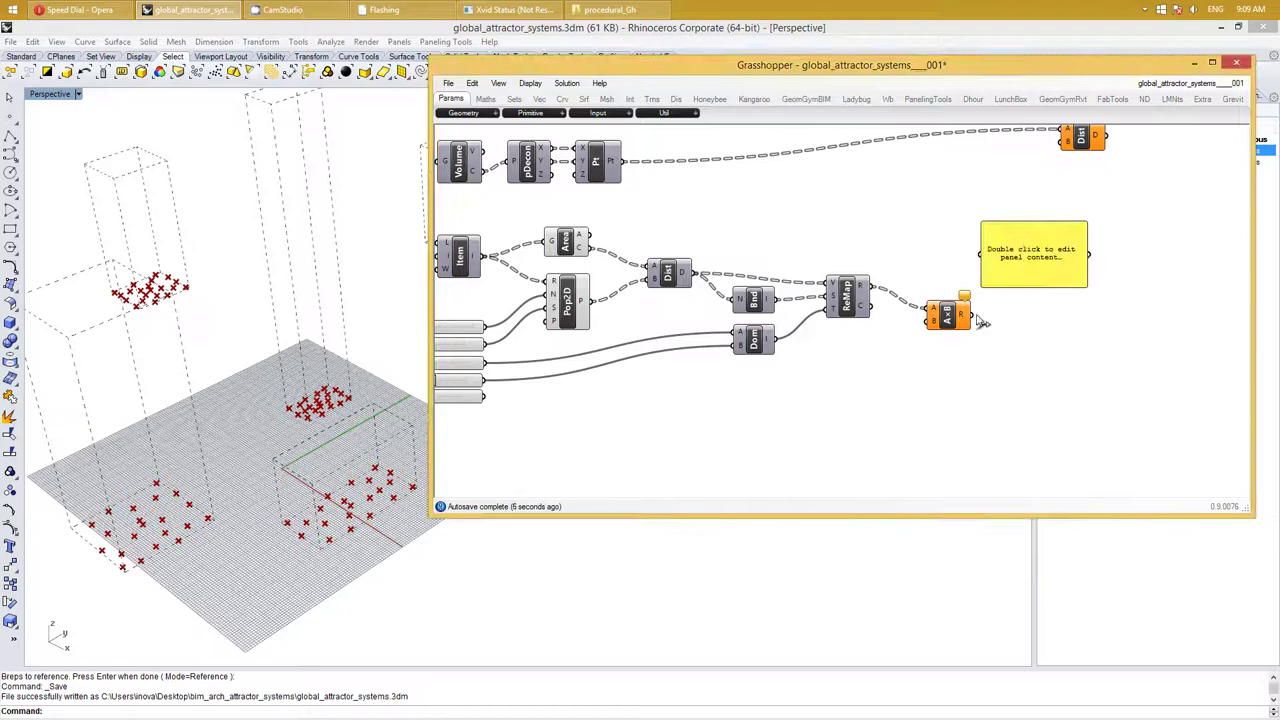
{"action": "mouse_move", "coordinate": [970, 314]}
{"action": "left_mouse_down"}
{"action": "mouse_move", "coordinate": [981, 254]}
{"action": "mouse_move", "coordinate": [1078, 241]}
{"action": "left_mouse_up"}
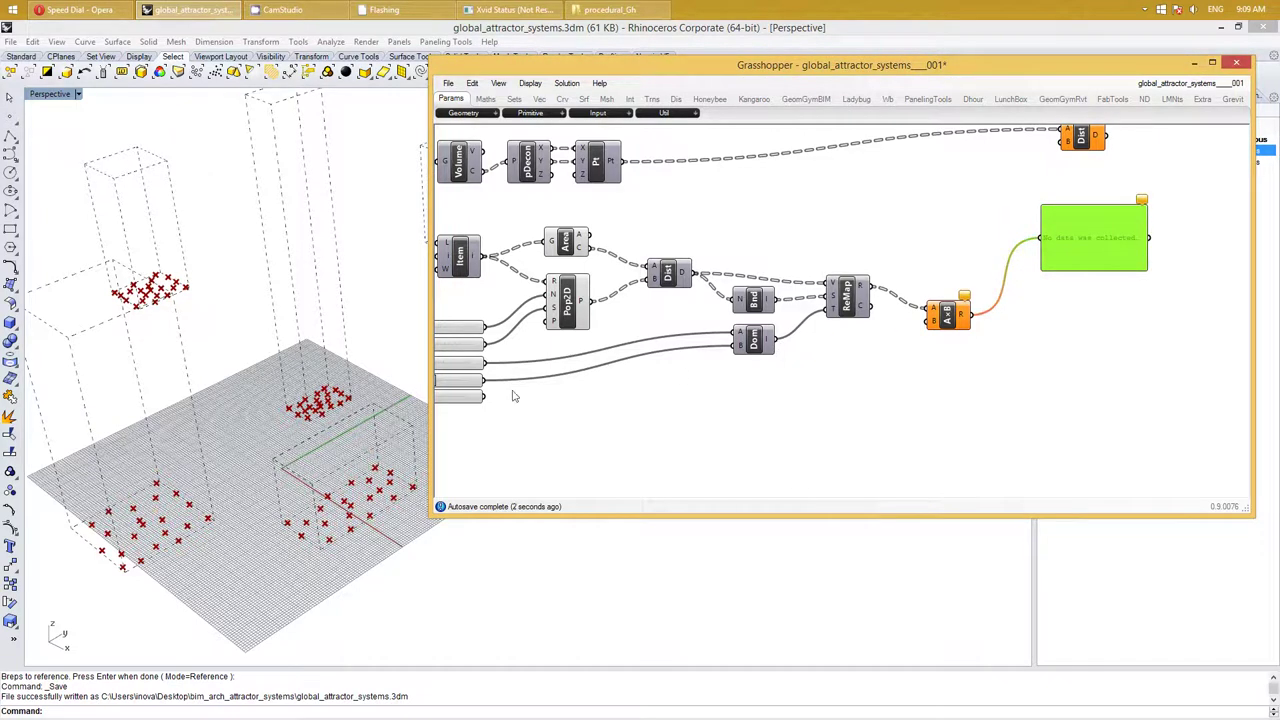
Connect the bottom slider to input B, then enlarge the panel and place it below A×B
{"action": "left_click_drag", "start_coordinate": [485, 396], "coordinate": [928, 320]}
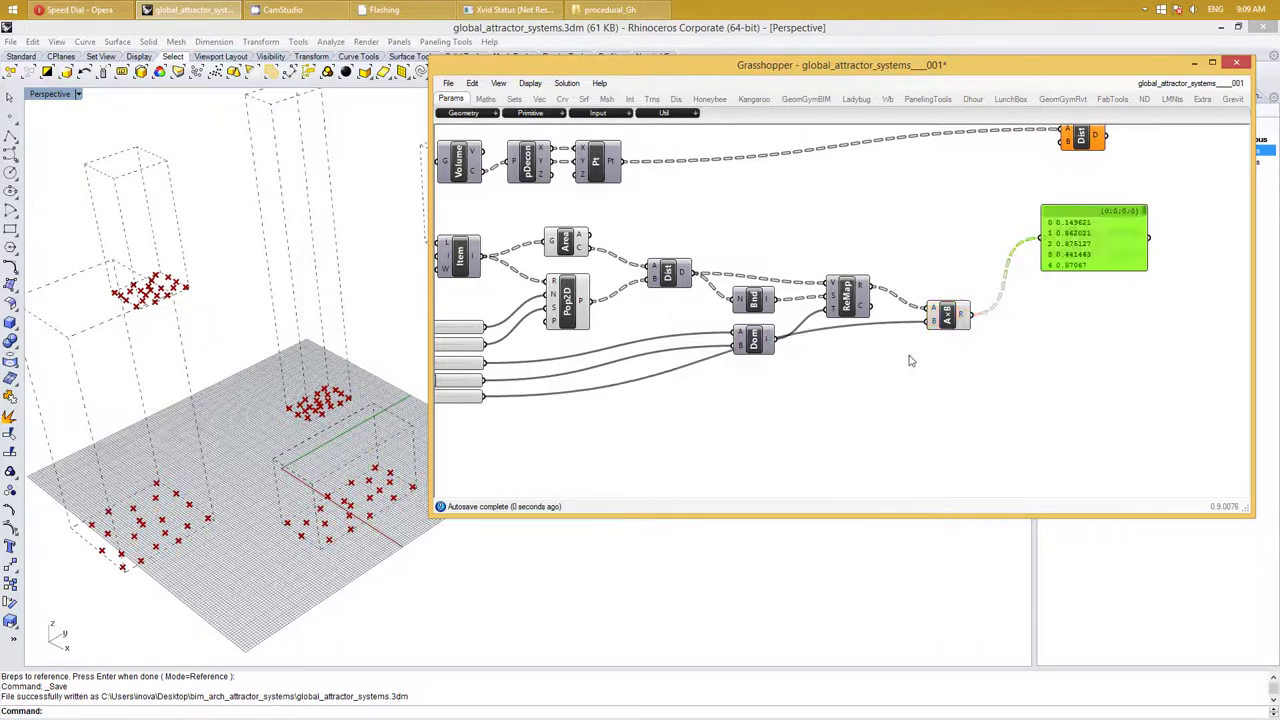
{"action": "right_click_drag", "start_coordinate": [1155, 252], "coordinate": [990, 291]}
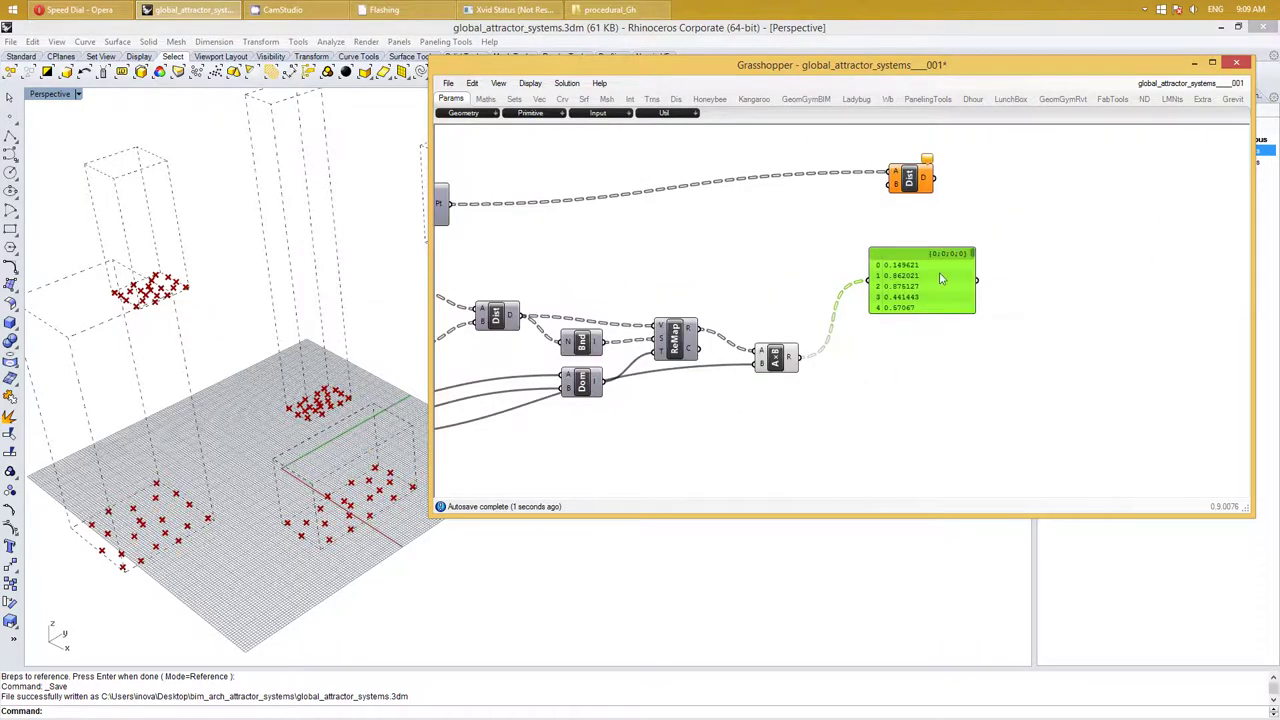
{"action": "mouse_move", "coordinate": [940, 279]}
{"action": "left_mouse_down"}
{"action": "mouse_move", "coordinate": [986, 267]}
{"action": "mouse_move", "coordinate": [1112, 400]}
{"action": "left_mouse_up"}
{"action": "right_click_drag", "start_coordinate": [1082, 425], "coordinate": [1017, 435]}
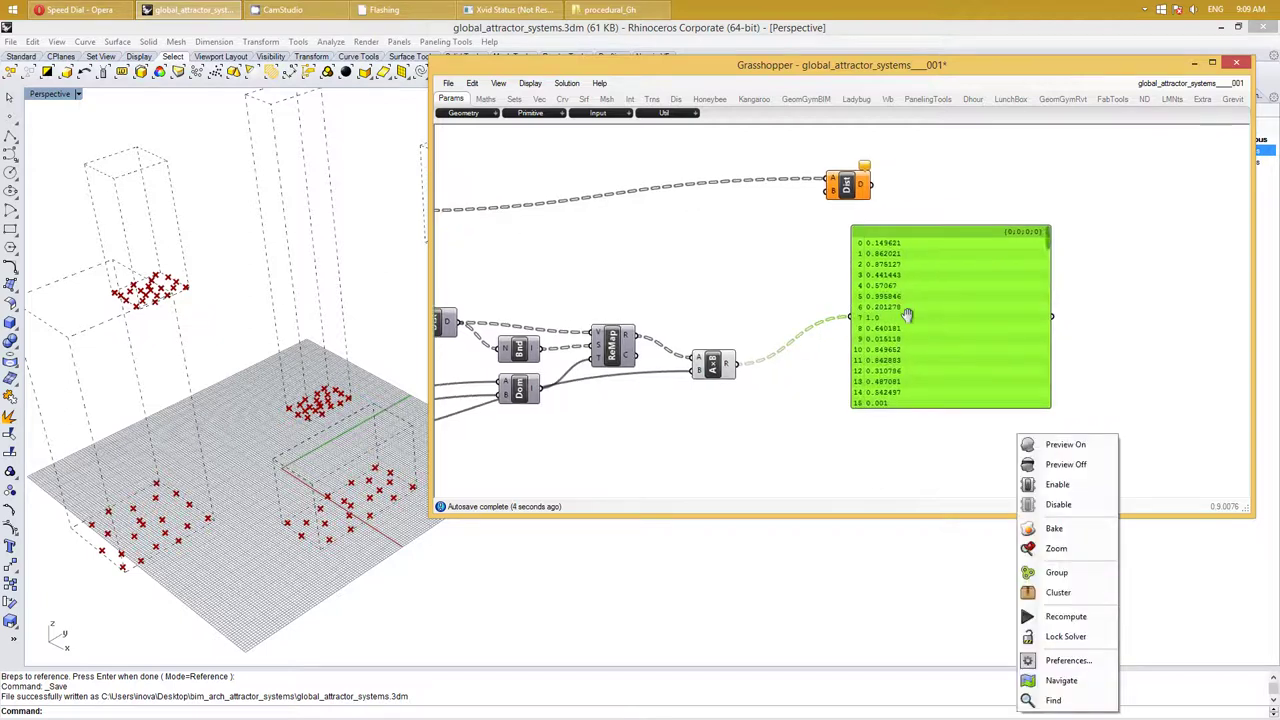
{"action": "right_click_drag", "start_coordinate": [626, 454], "coordinate": [813, 431]}
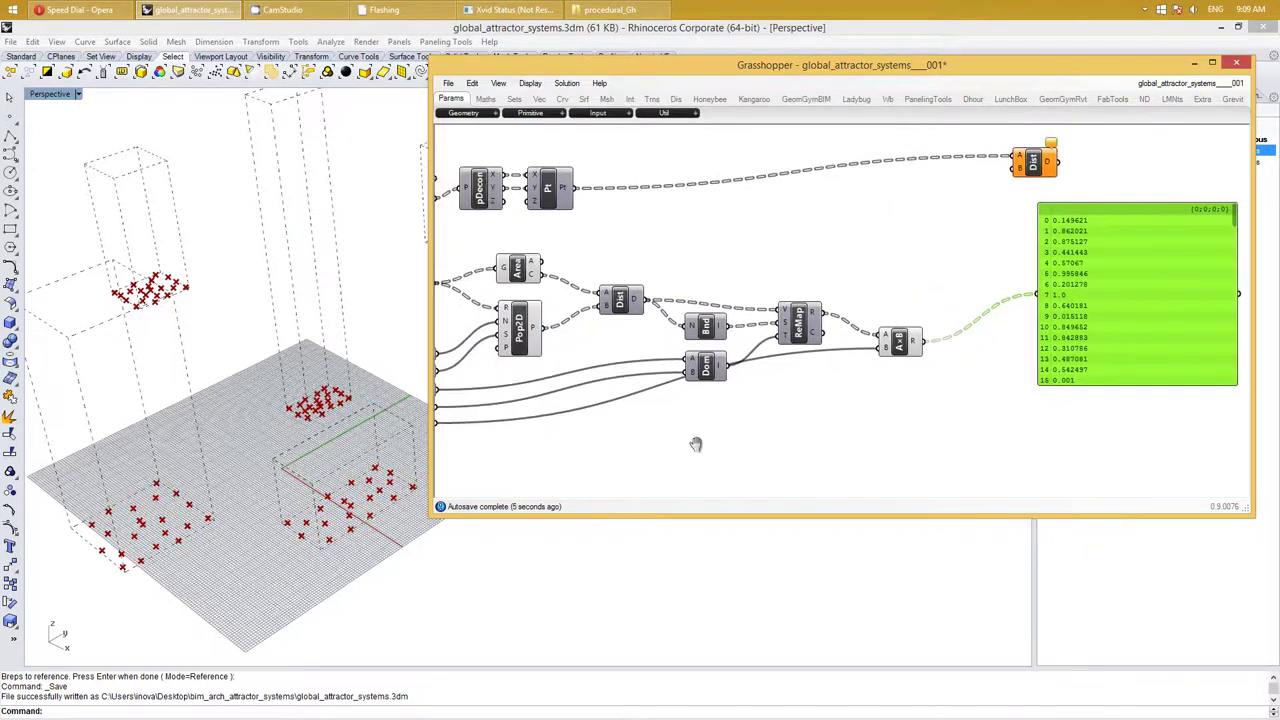
{"action": "scroll", "coordinate": [696, 444], "scroll_direction": "down", "scroll_amount": 2}
{"action": "mouse_move", "coordinate": [677, 423]}
{"action": "right_mouse_down"}
{"action": "mouse_move", "coordinate": [789, 446]}
{"action": "mouse_move", "coordinate": [745, 441]}
{"action": "right_mouse_up"}
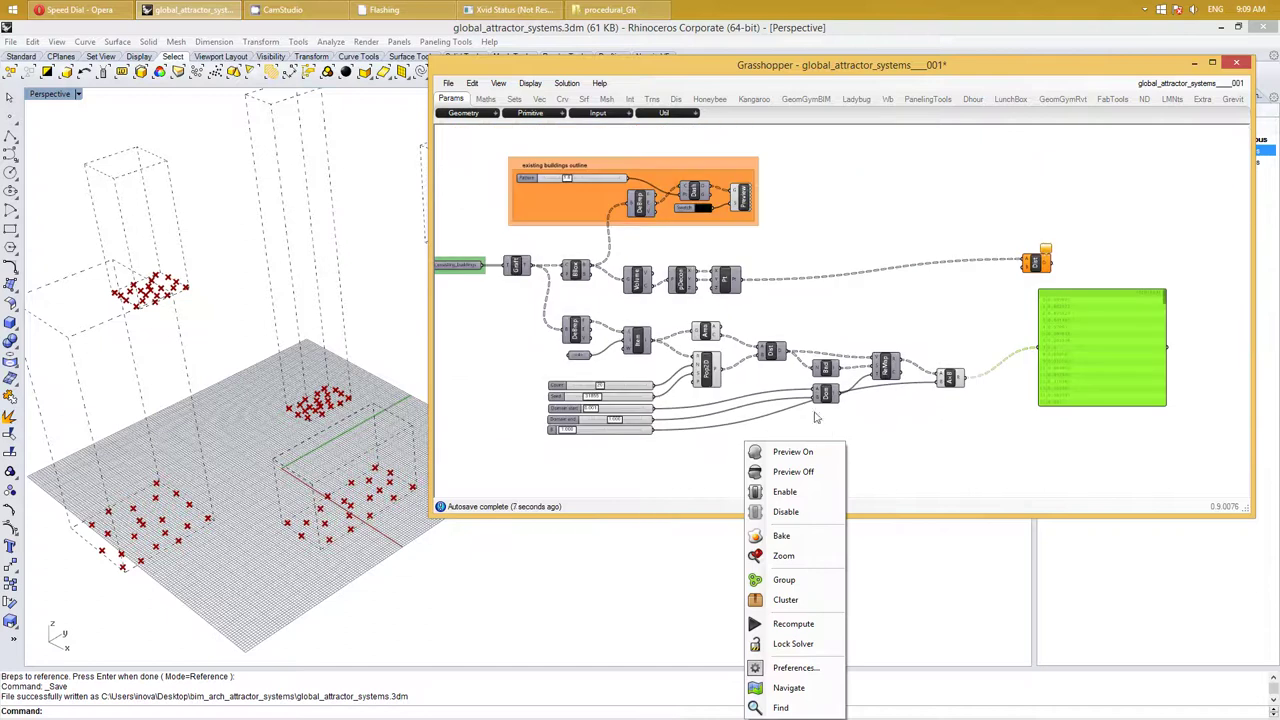
{"action": "right_click_drag", "start_coordinate": [1131, 429], "coordinate": [1046, 400]}
{"action": "scroll", "coordinate": [1020, 374], "scroll_direction": "up", "scroll_amount": 2}
{"action": "mouse_move", "coordinate": [774, 441]}
{"action": "right_mouse_down"}
{"action": "mouse_move", "coordinate": [870, 430]}
{"action": "mouse_move", "coordinate": [855, 432]}
{"action": "right_mouse_up"}
{"action": "mouse_move", "coordinate": [1117, 320]}
{"action": "left_mouse_down"}
{"action": "mouse_move", "coordinate": [786, 504]}
{"action": "mouse_move", "coordinate": [729, 509]}
{"action": "left_mouse_up"}
{"action": "right_click_drag", "start_coordinate": [548, 432], "coordinate": [683, 384]}
Raise the bottom slider's value to 34.725
{"action": "right_click", "coordinate": [683, 384]}
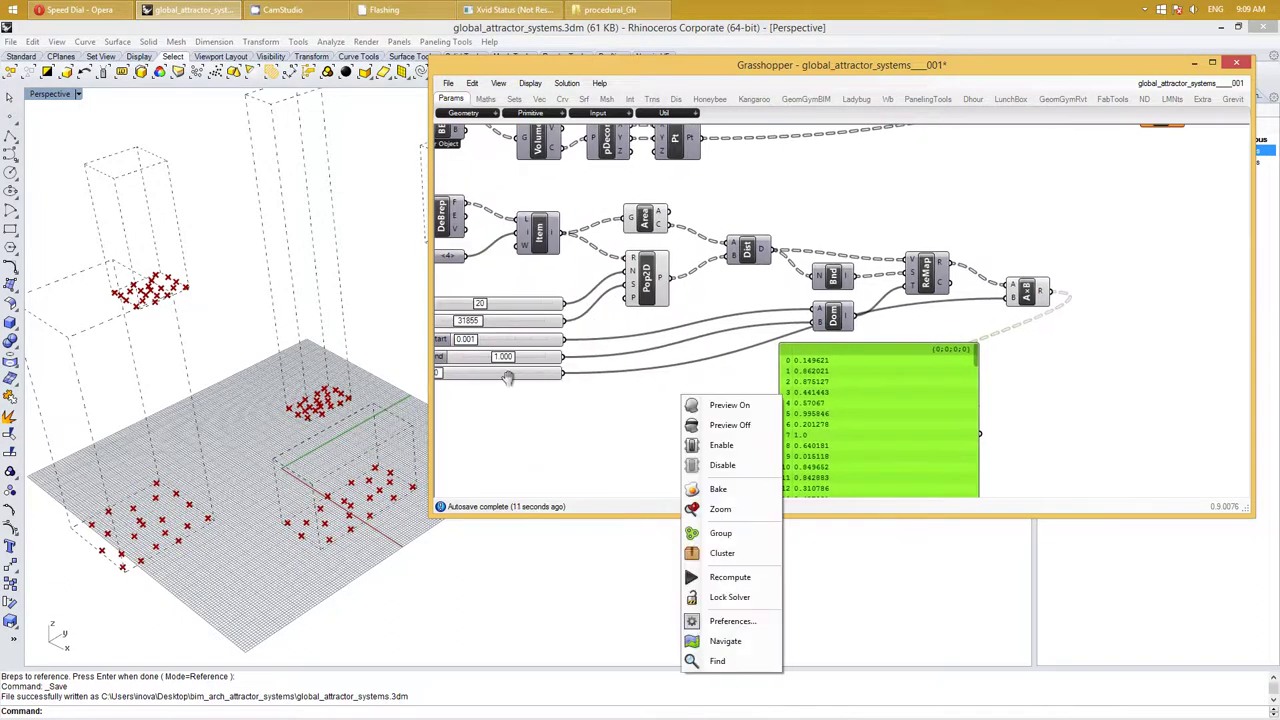
{"action": "left_click", "coordinate": [459, 376]}
{"action": "right_click_drag", "start_coordinate": [509, 433], "coordinate": [593, 429]}
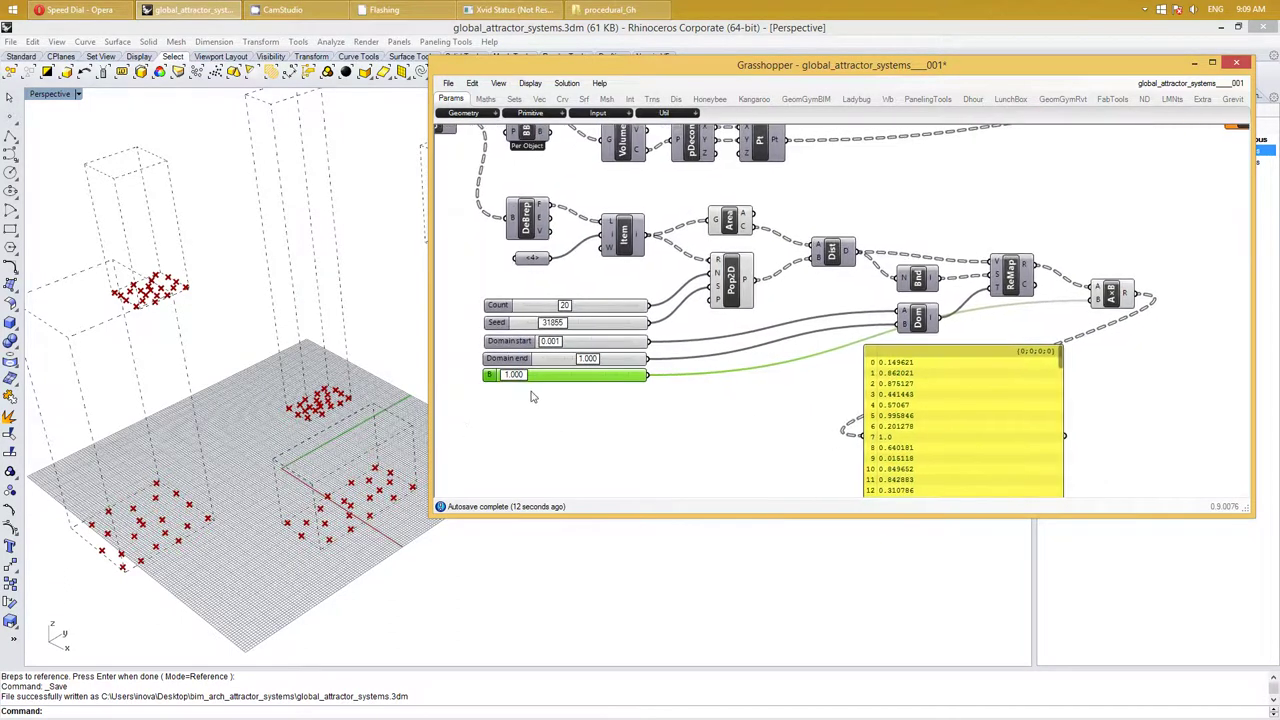
{"action": "left_click_drag", "start_coordinate": [513, 376], "coordinate": [562, 388]}
{"action": "left_click_drag", "start_coordinate": [600, 446], "coordinate": [538, 300]}
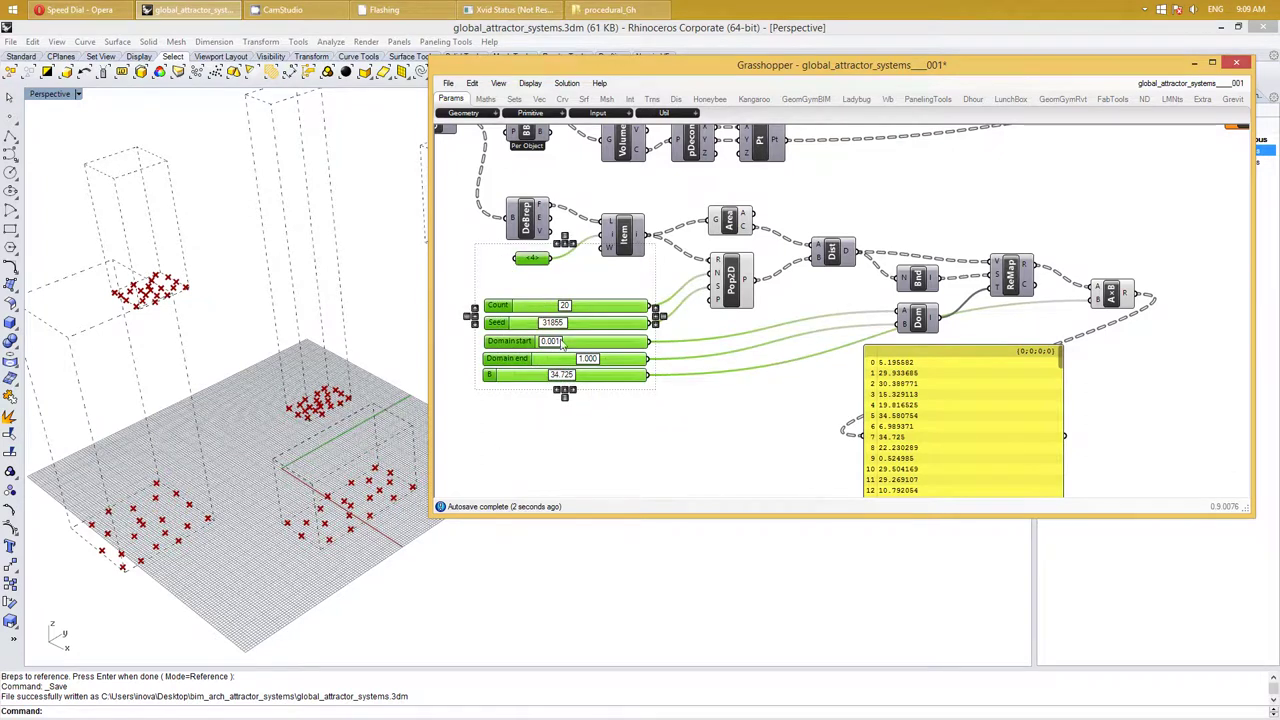
Group the five sliders with Ctrl+G and colour the group red
{"action": "left_click_drag", "start_coordinate": [591, 409], "coordinate": [517, 286]}
{"action": "left_click", "coordinate": [565, 290]}
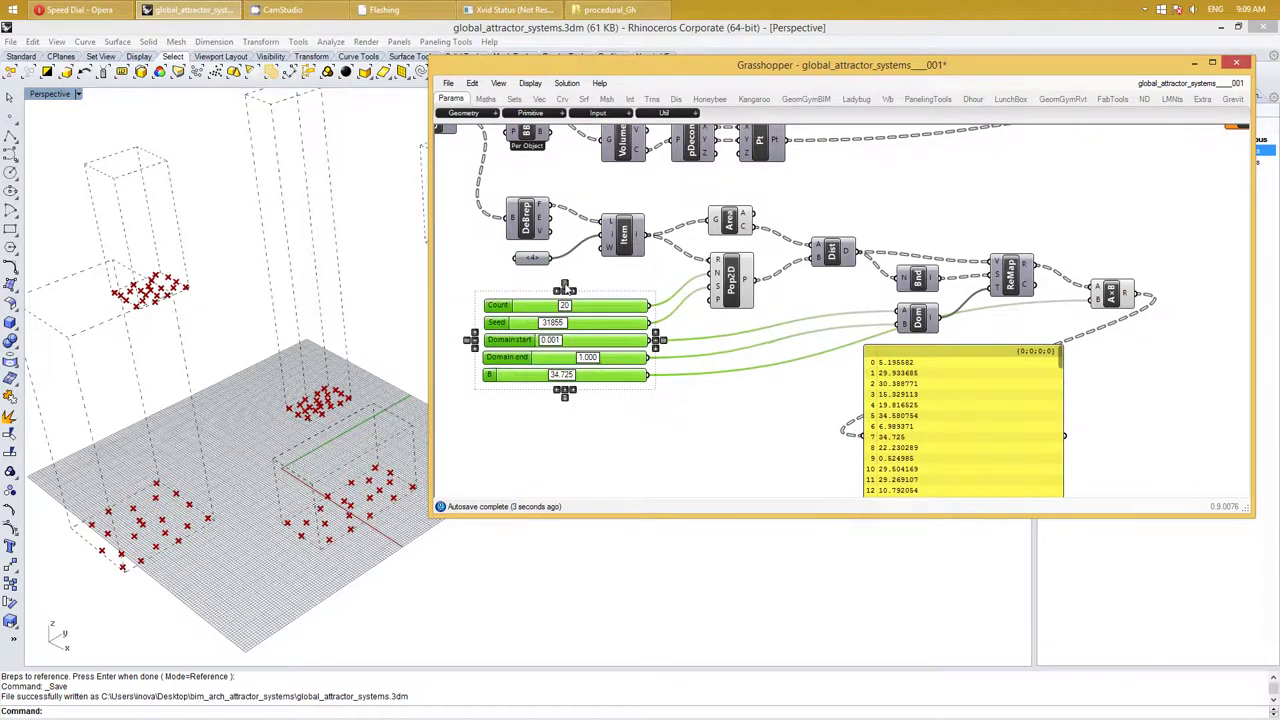
{"action": "key", "text": "ctrl+g"}
{"action": "left_click", "coordinate": [653, 415]}
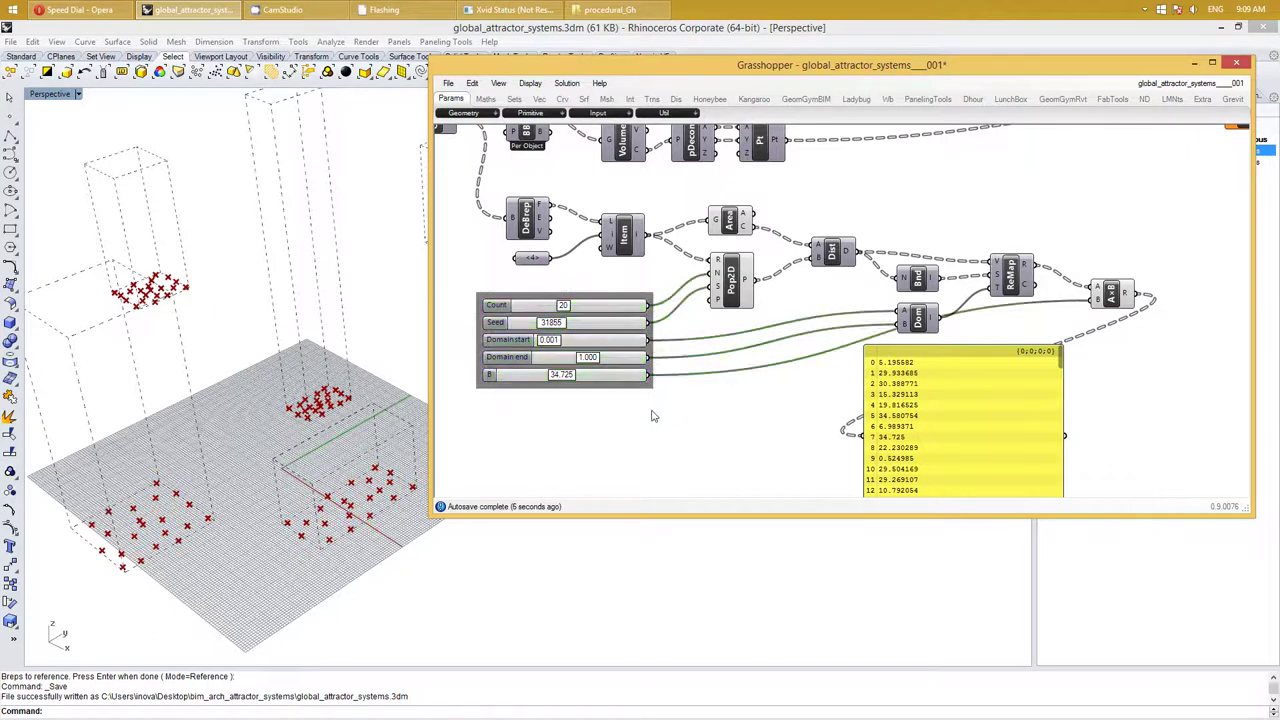
{"action": "right_click", "coordinate": [597, 391]}
{"action": "mouse_move", "coordinate": [632, 528]}
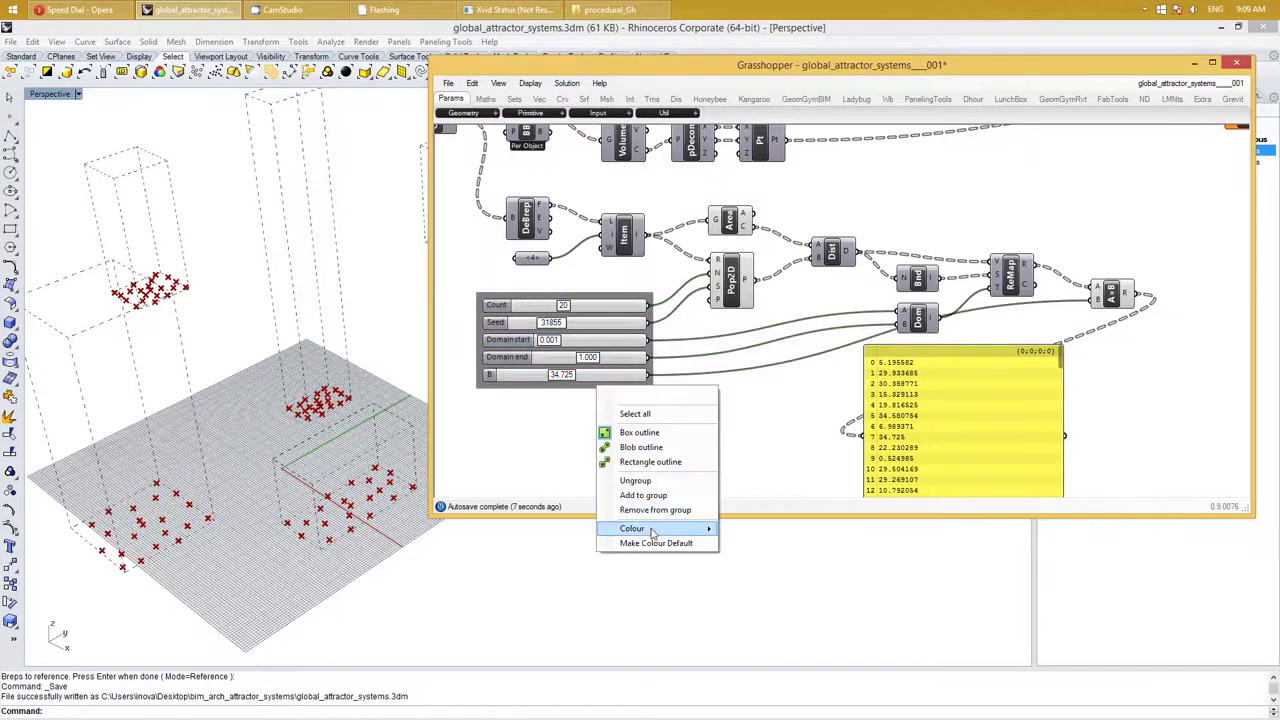
{"action": "left_click_drag", "start_coordinate": [770, 548], "coordinate": [745, 505]}
{"action": "key", "text": "Escape"}
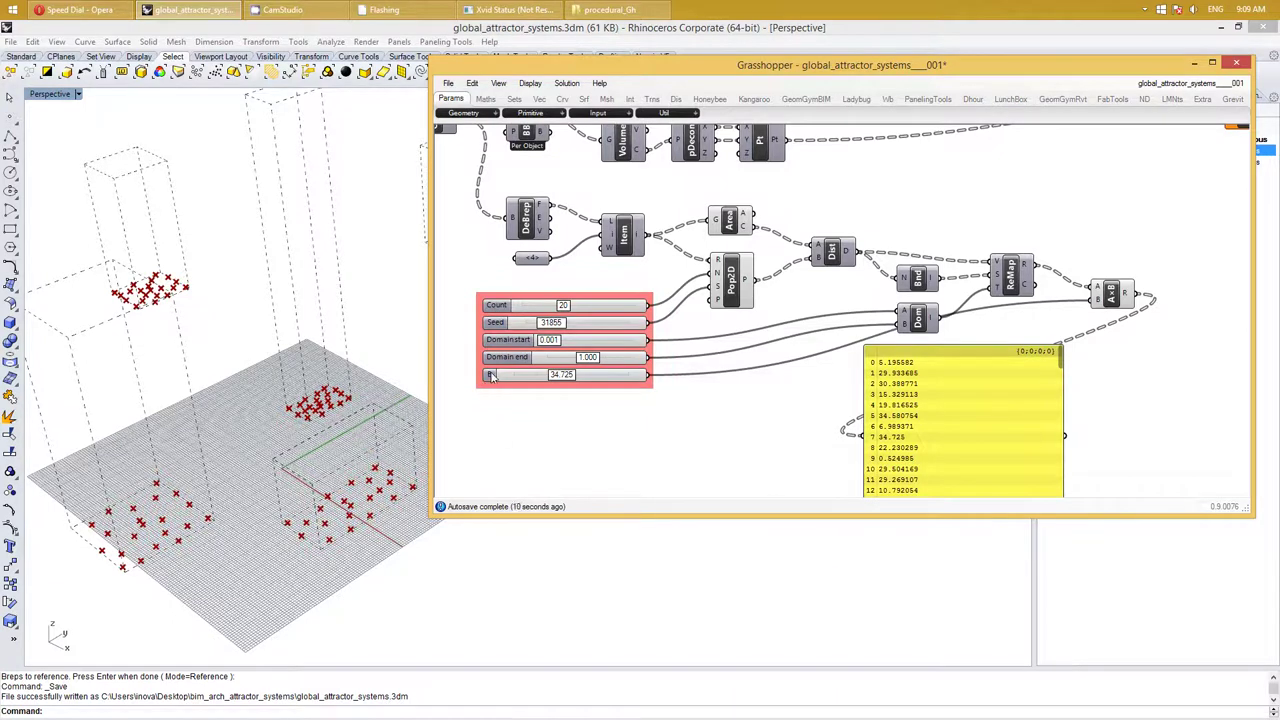
Name the last slider 'mult' and set its value to 1
{"action": "double_click", "coordinate": [491, 376]}
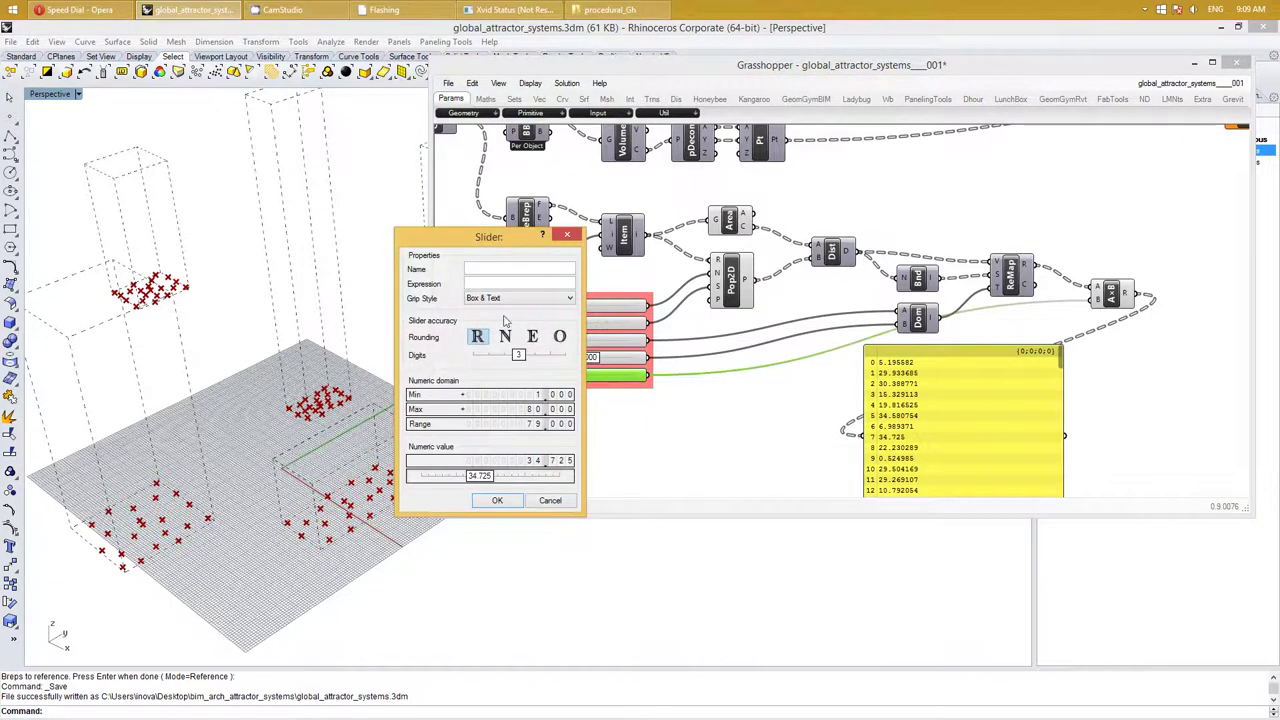
{"action": "left_click", "coordinate": [497, 500]}
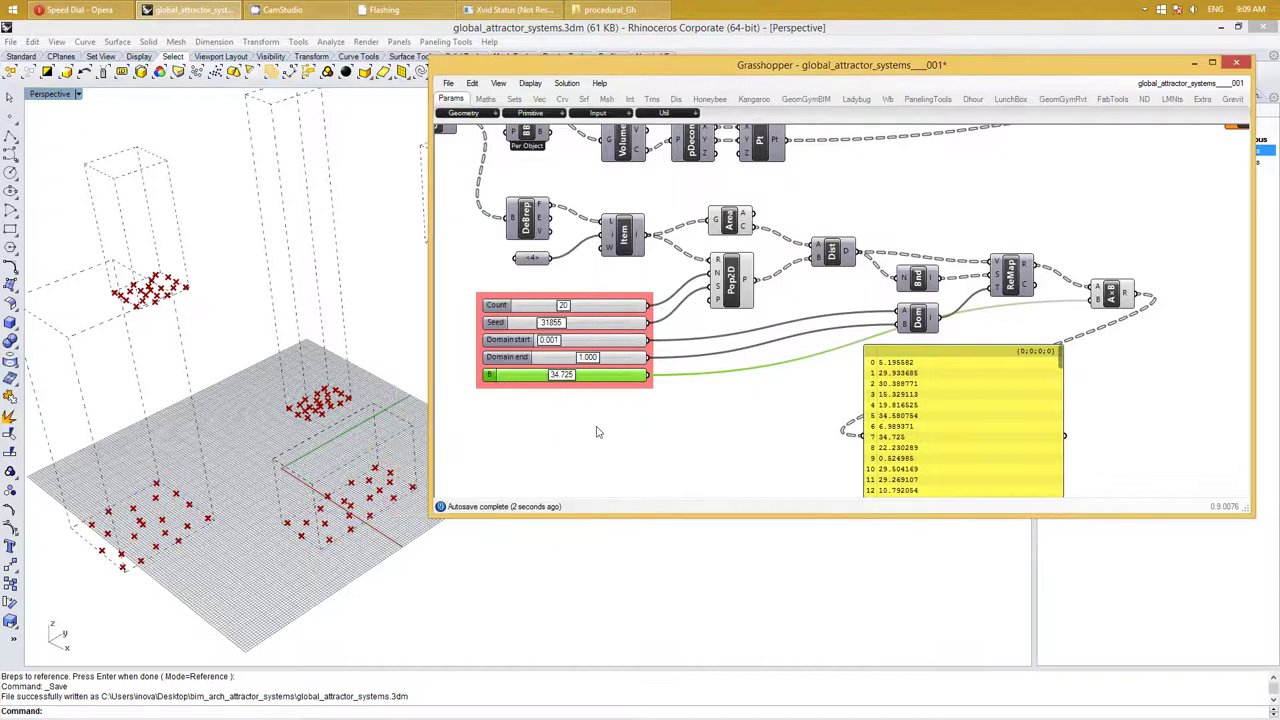
{"action": "double_click", "coordinate": [490, 380]}
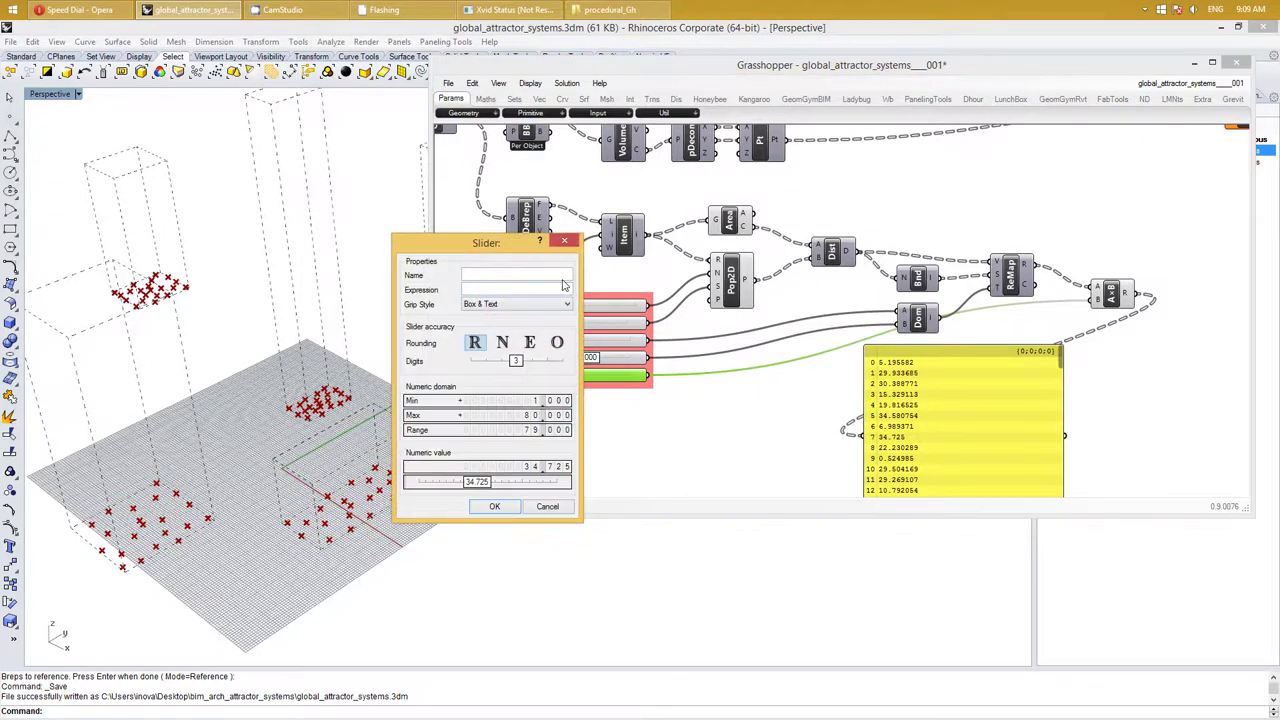
{"action": "type", "text": "mul"}
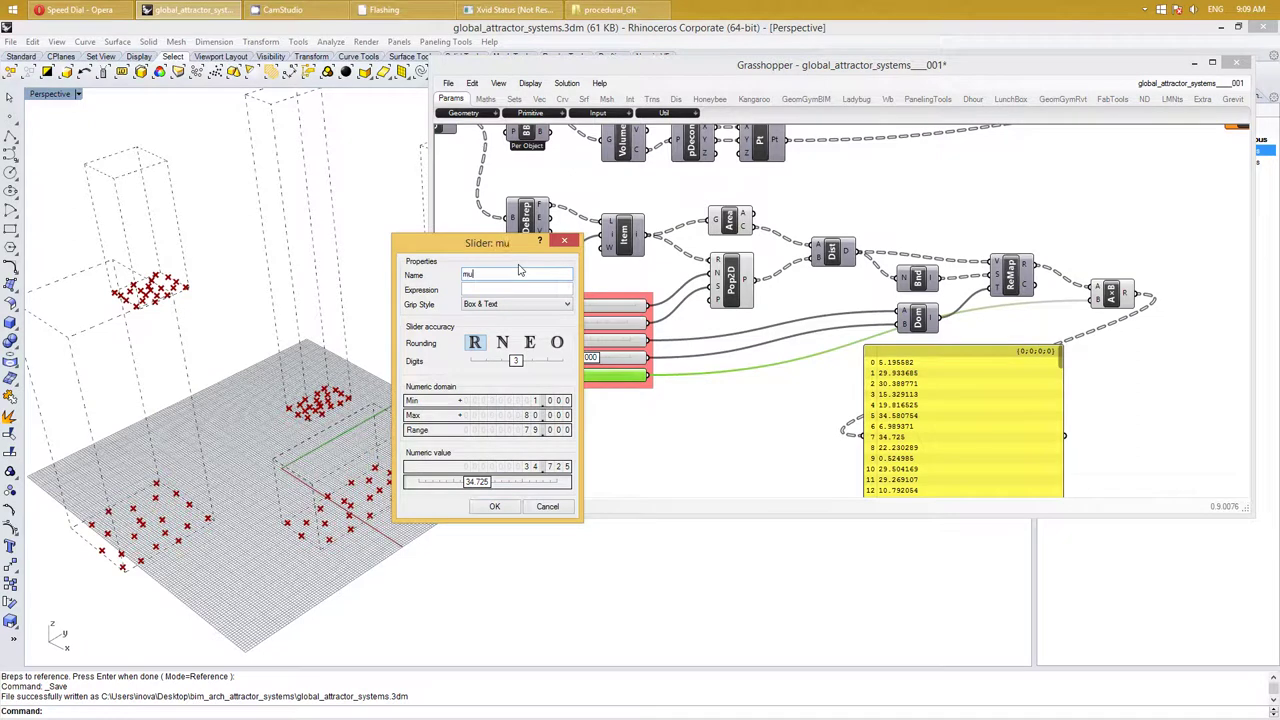
{"action": "type", "text": "t"}
{"action": "left_click", "coordinate": [494, 506]}
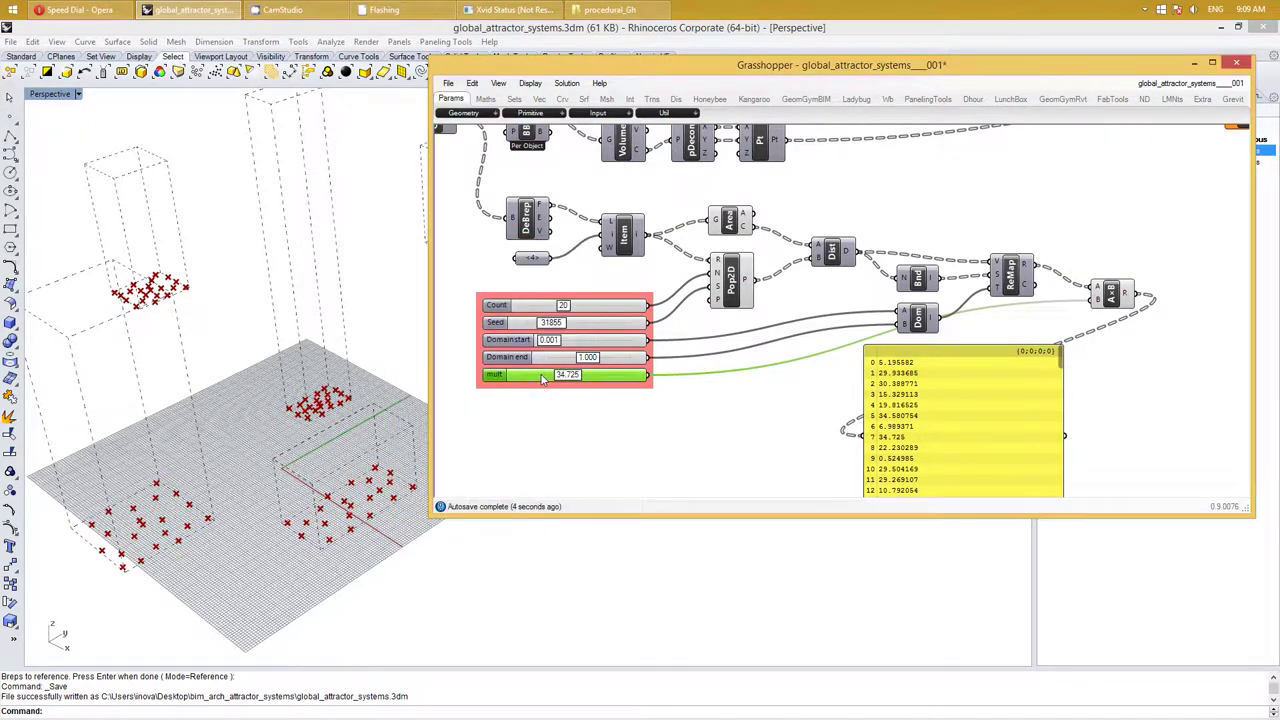
{"action": "double_click", "coordinate": [541, 377]}
{"action": "type", "text": "1"}
{"action": "key", "text": "Return"}
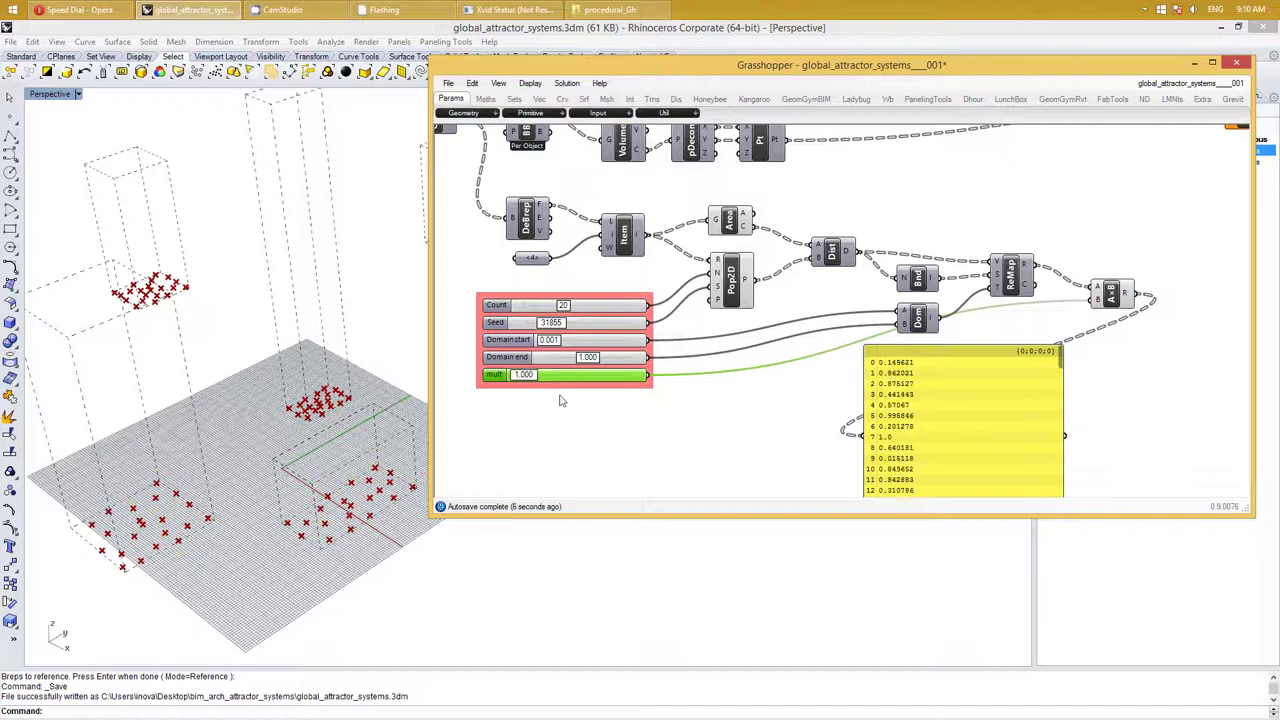
Delete the yellow values panel
{"action": "left_click_drag", "start_coordinate": [1085, 458], "coordinate": [823, 430]}
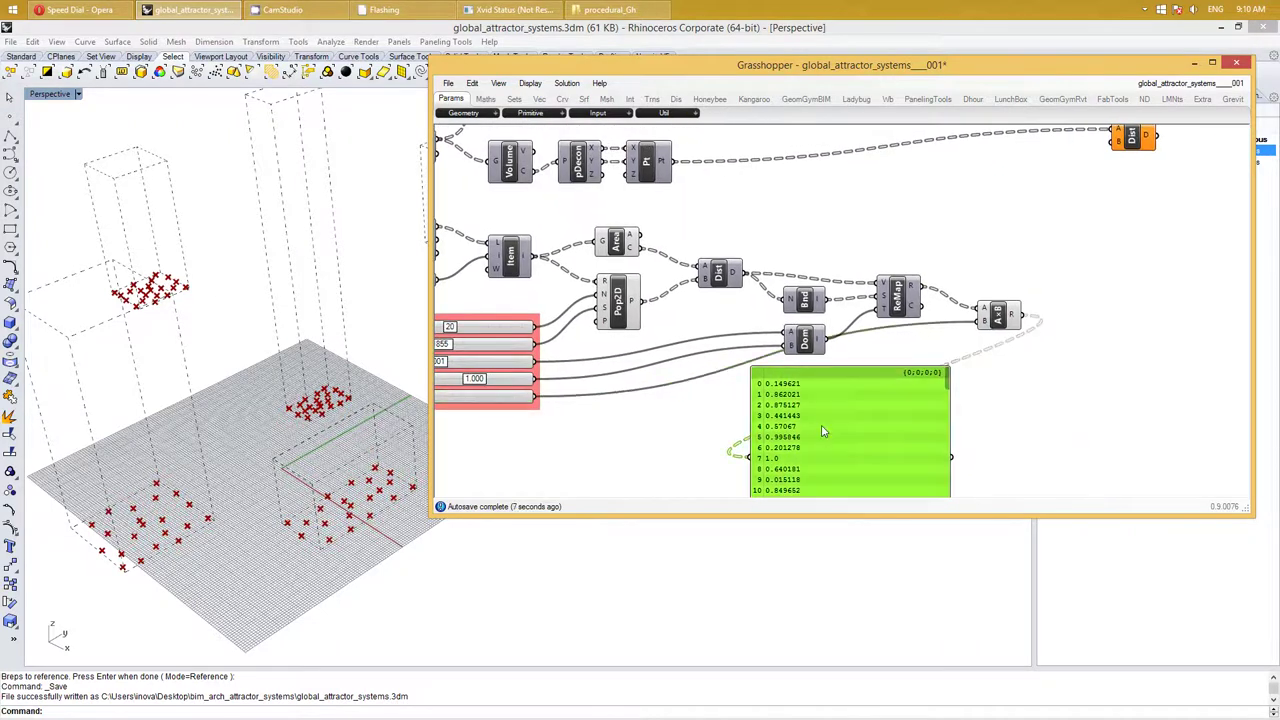
{"action": "key", "text": "Delete"}
{"action": "right_click_drag", "start_coordinate": [749, 383], "coordinate": [851, 397]}
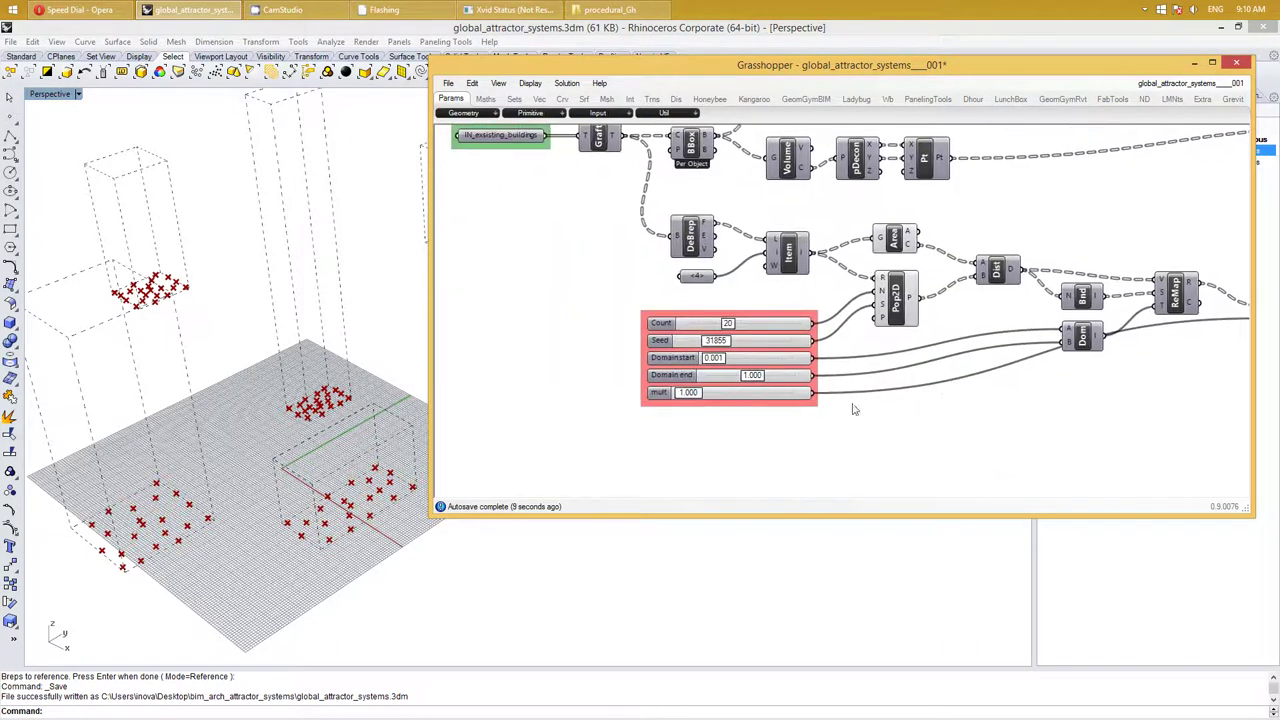
{"action": "right_click_drag", "start_coordinate": [806, 437], "coordinate": [718, 443]}
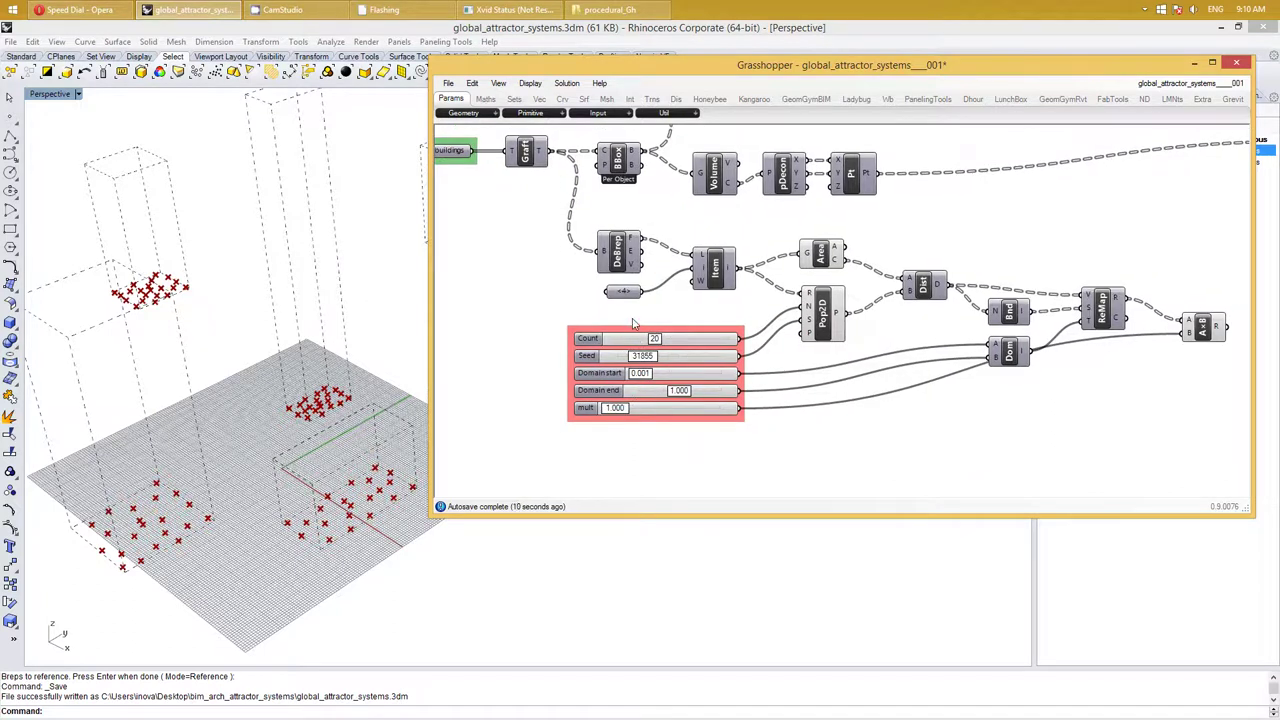
Add a size-13 Scribble label reading 'new building elements parameters'
{"action": "double_click", "coordinate": [632, 320]}
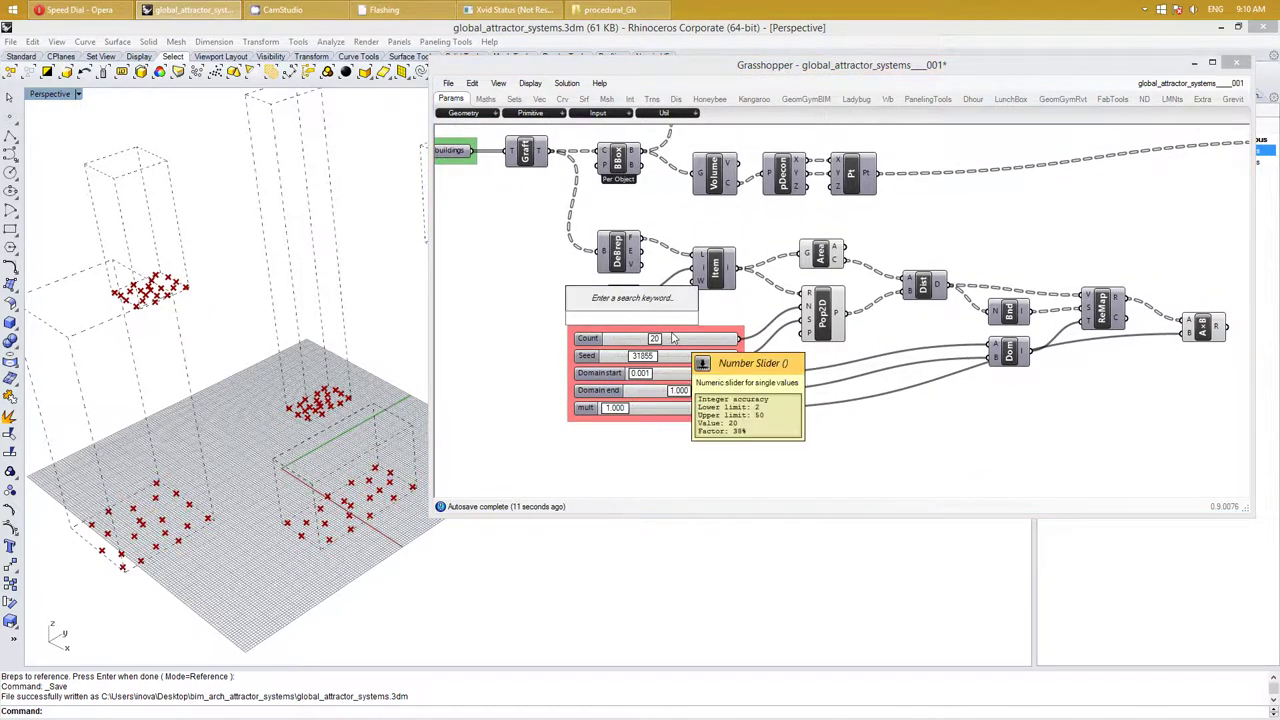
{"action": "type", "text": "scrib"}
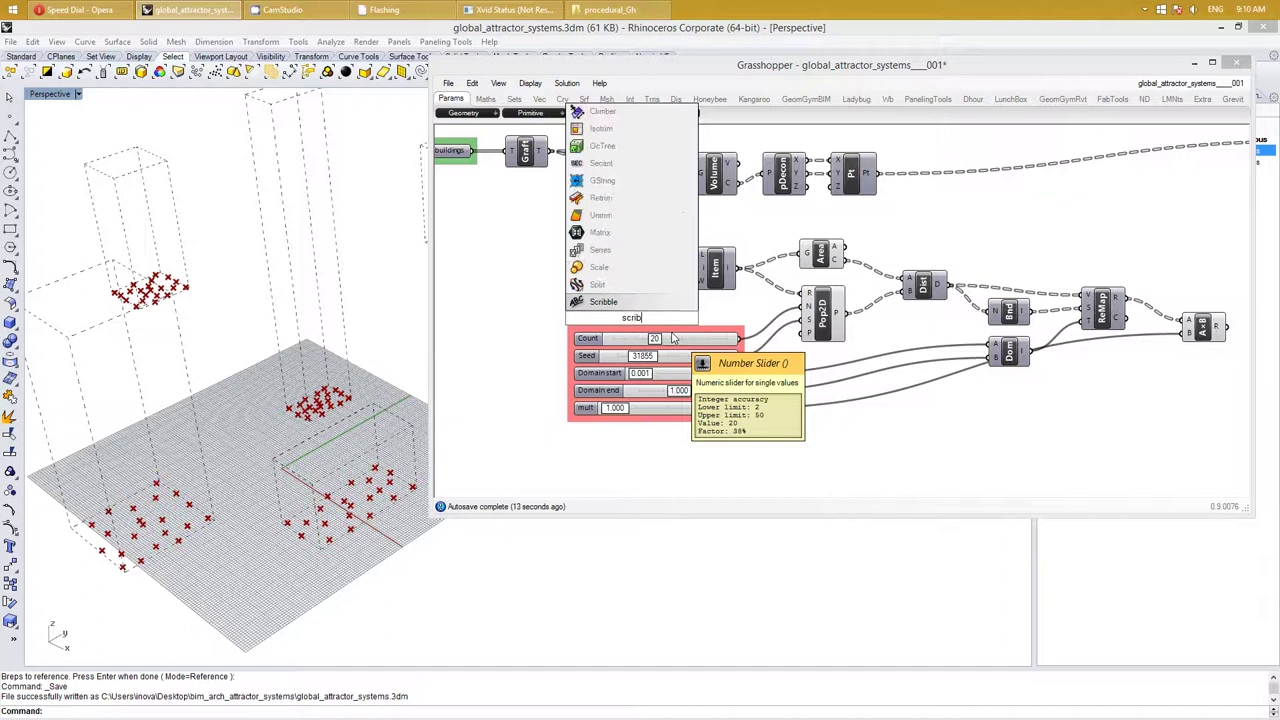
{"action": "key", "text": "Return"}
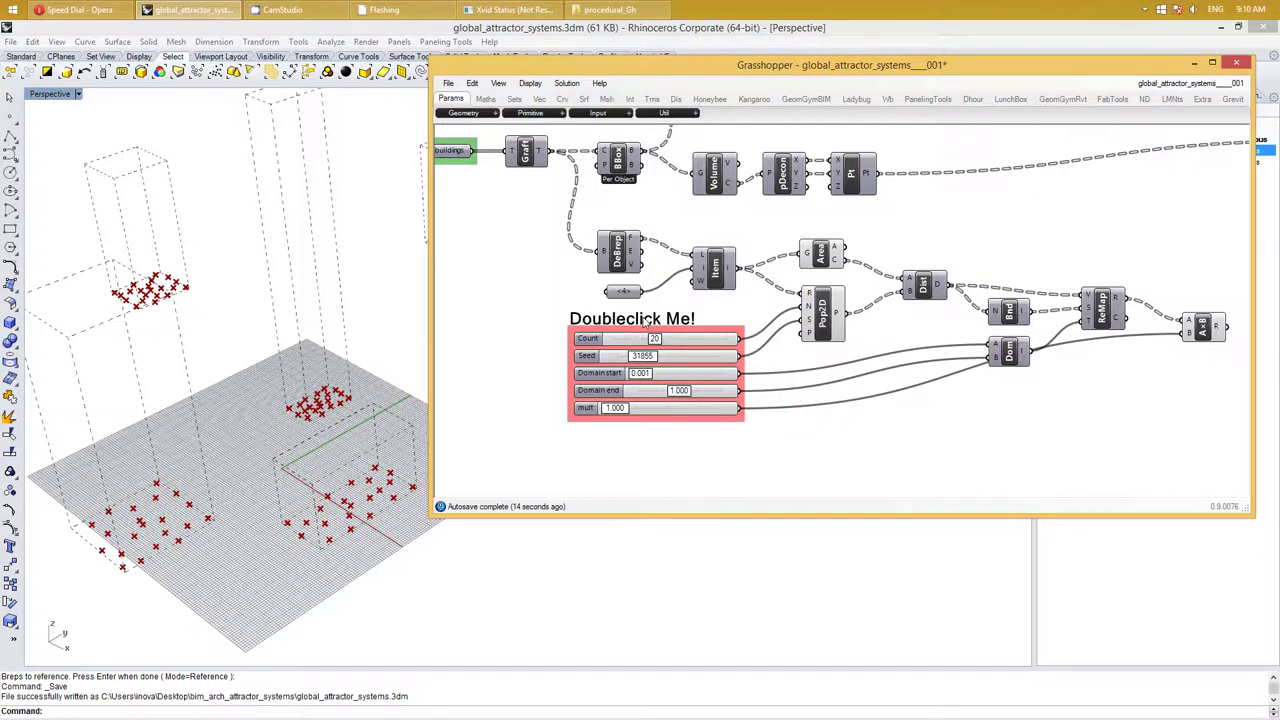
{"action": "double_click", "coordinate": [645, 320]}
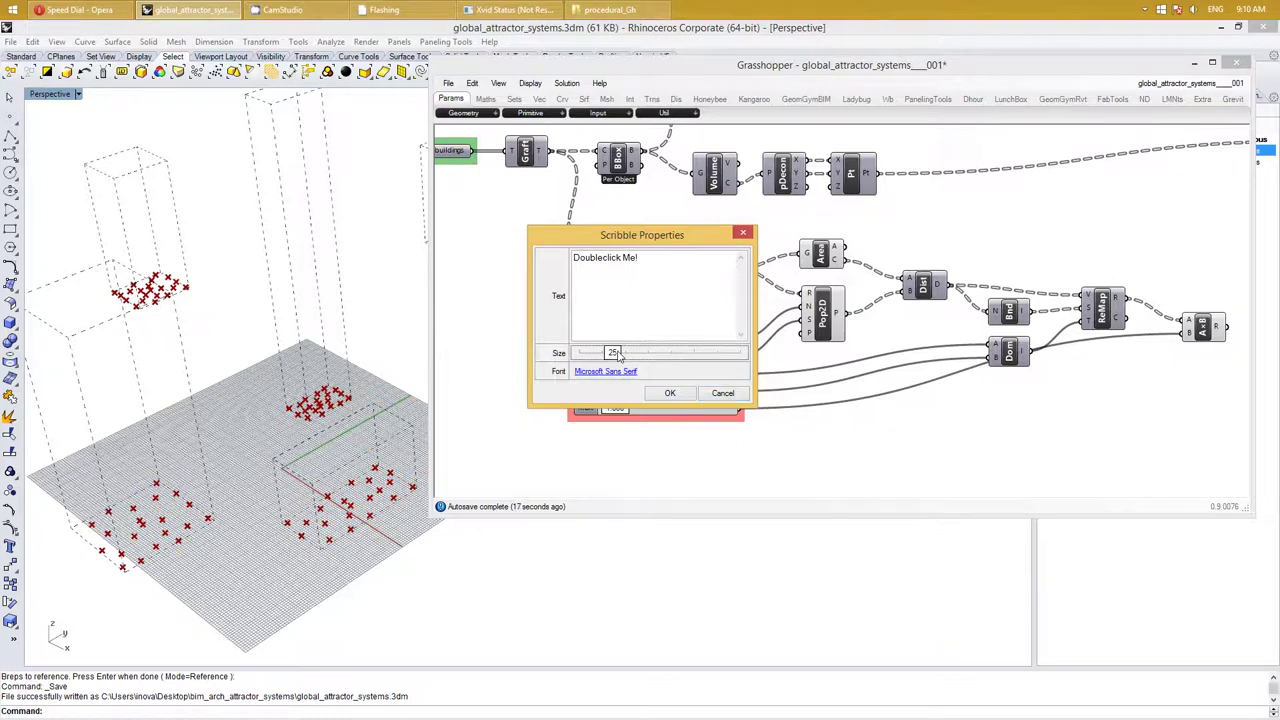
{"action": "double_click", "coordinate": [617, 354]}
{"action": "type", "text": "13"}
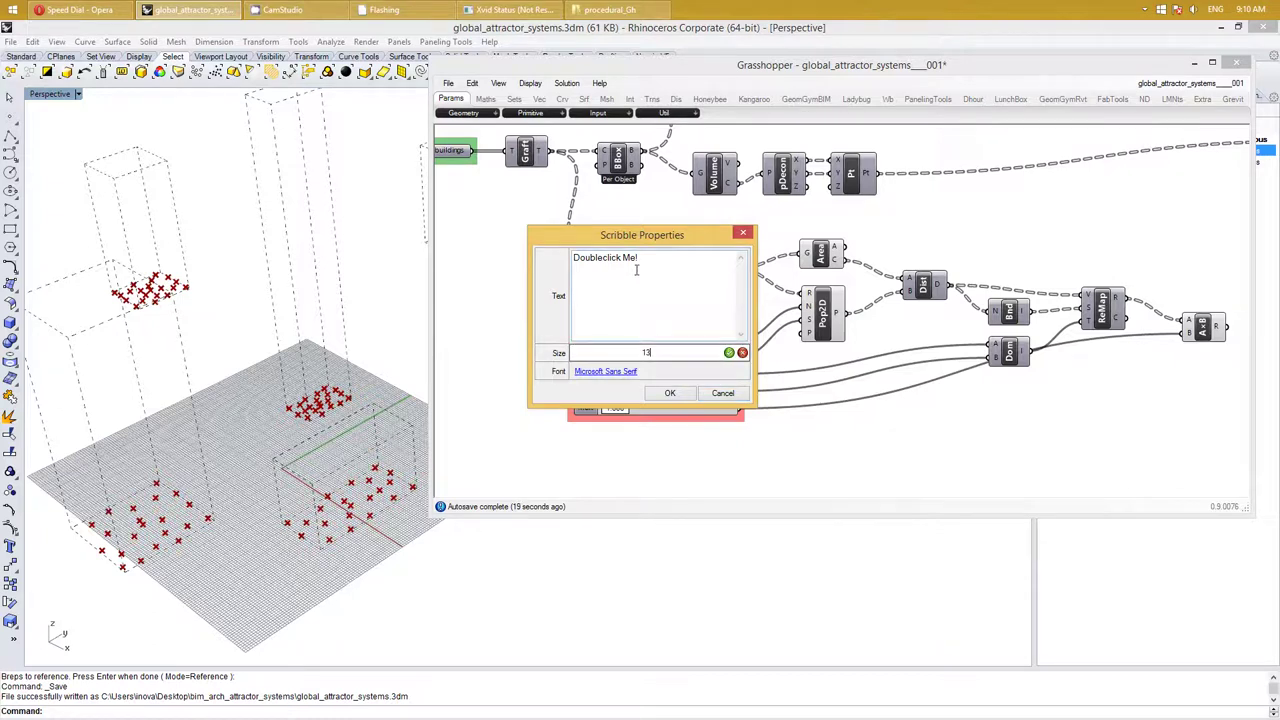
{"action": "key", "text": "Return"}
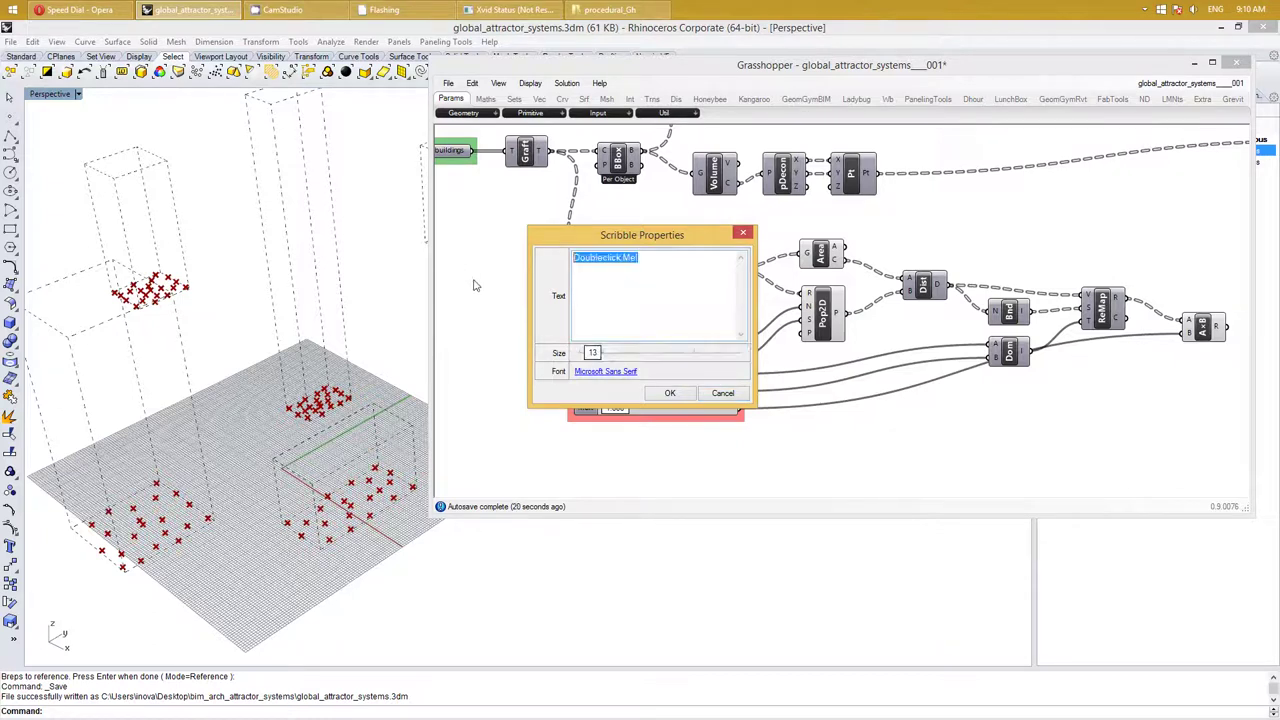
{"action": "type", "text": "new building"}
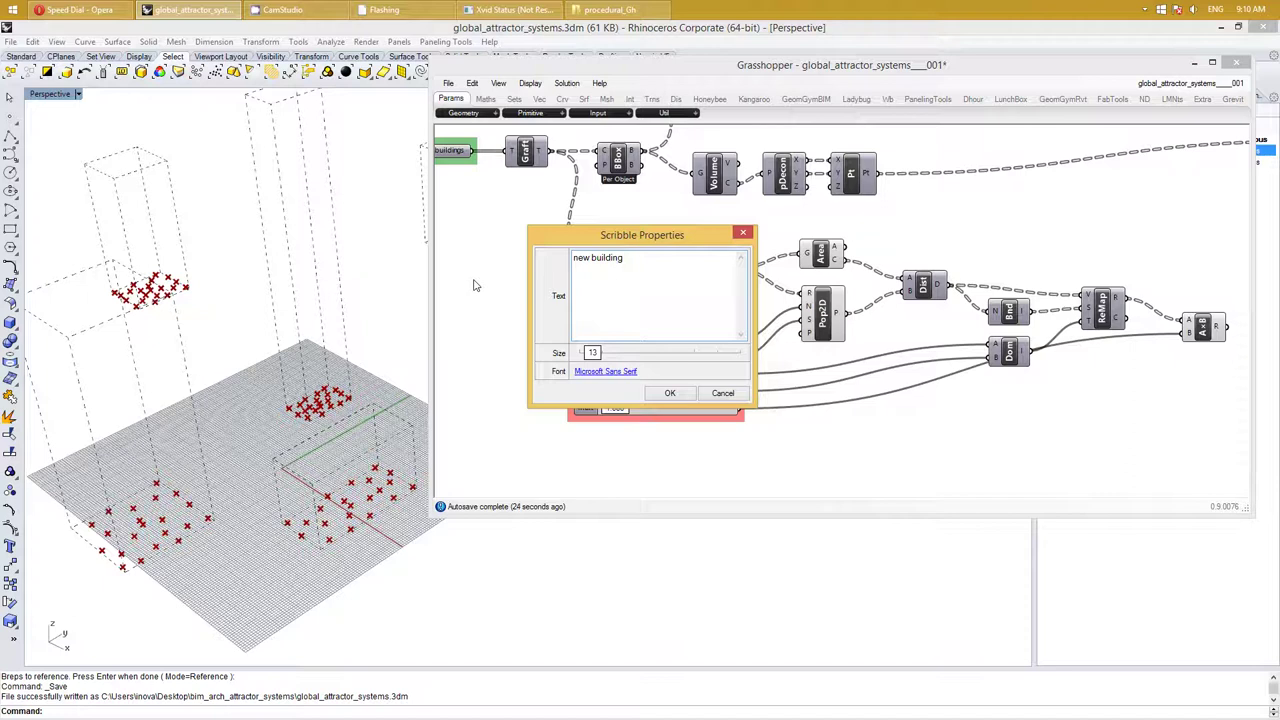
{"action": "type", "text": "element"}
{"action": "key", "text": "BackSpace"}
{"action": "key", "text": "BackSpace"}
Move the label above the sliders and add it to the red slider group
{"action": "left_click", "coordinate": [668, 393]}
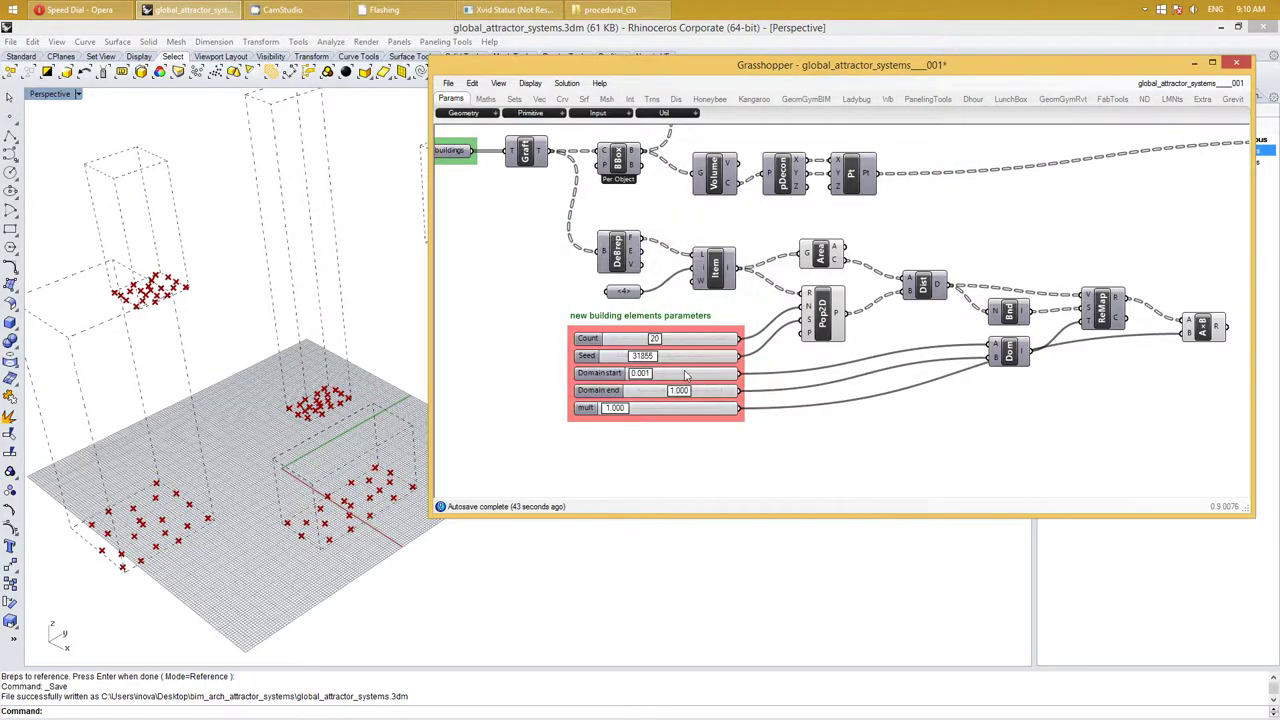
{"action": "left_click_drag", "start_coordinate": [645, 316], "coordinate": [649, 322]}
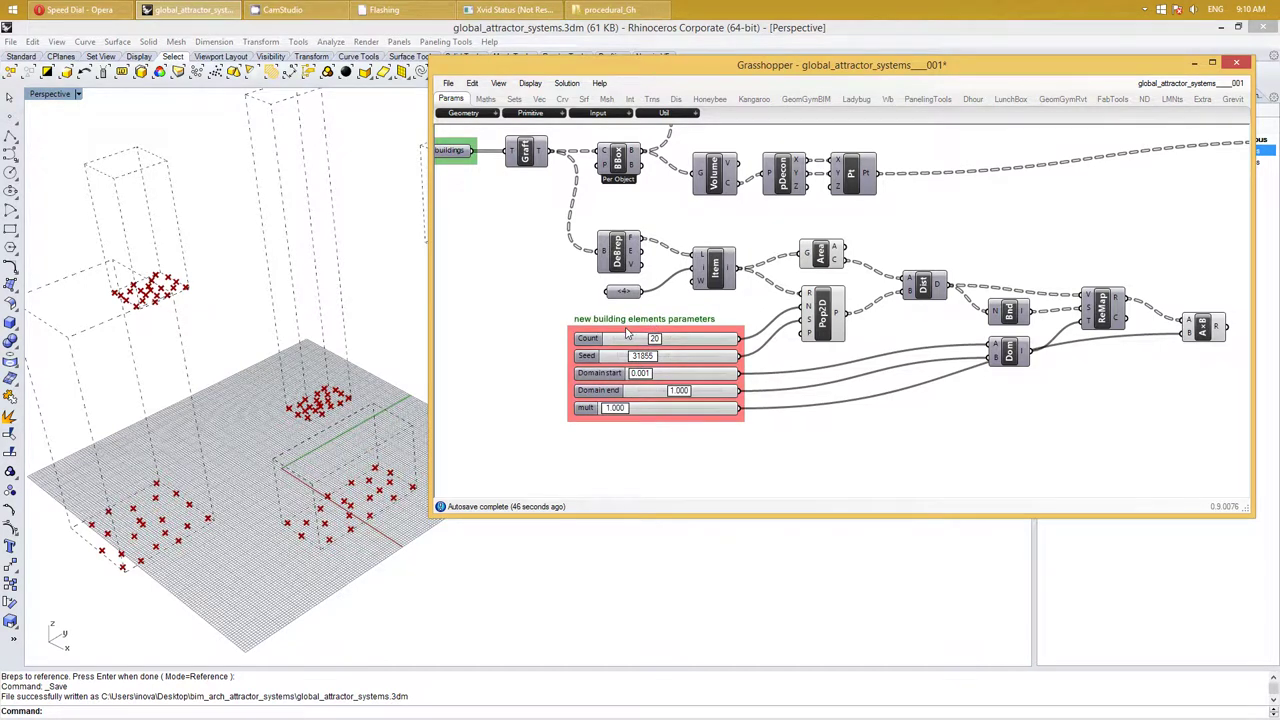
{"action": "left_click", "coordinate": [630, 340]}
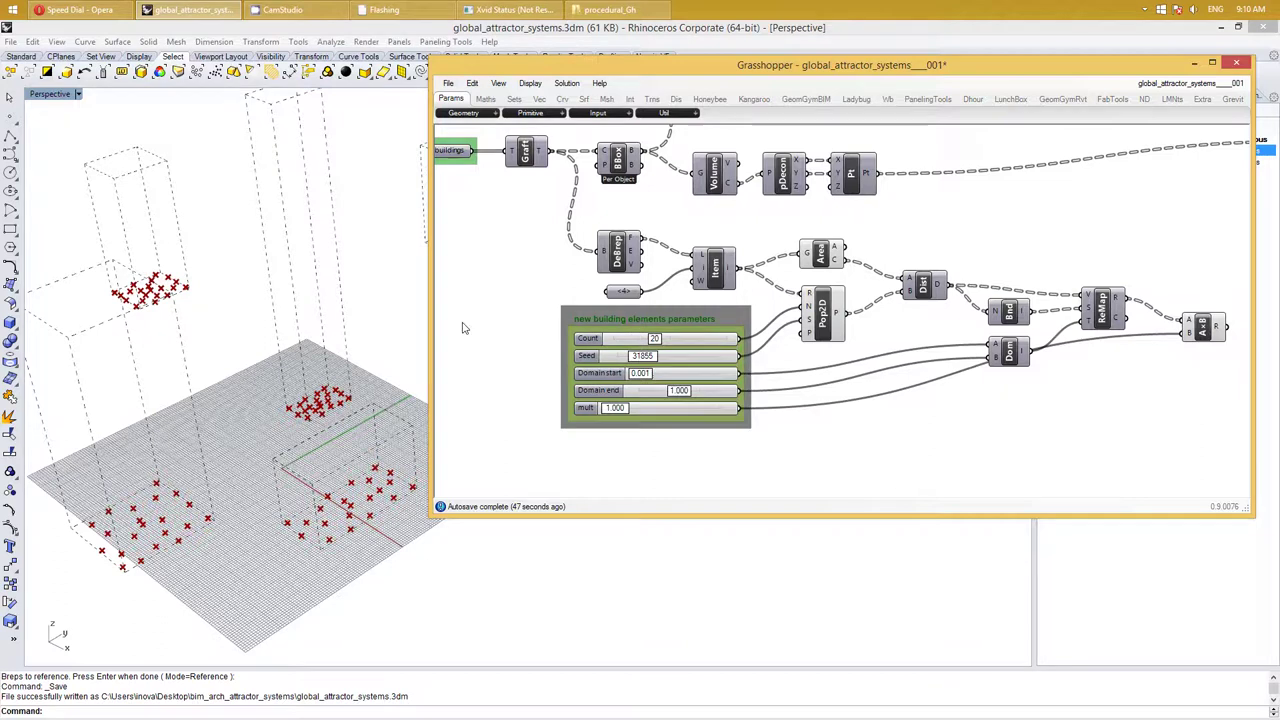
{"action": "left_click", "coordinate": [586, 331]}
{"action": "right_click", "coordinate": [606, 316]}
{"action": "mouse_move", "coordinate": [642, 452]}
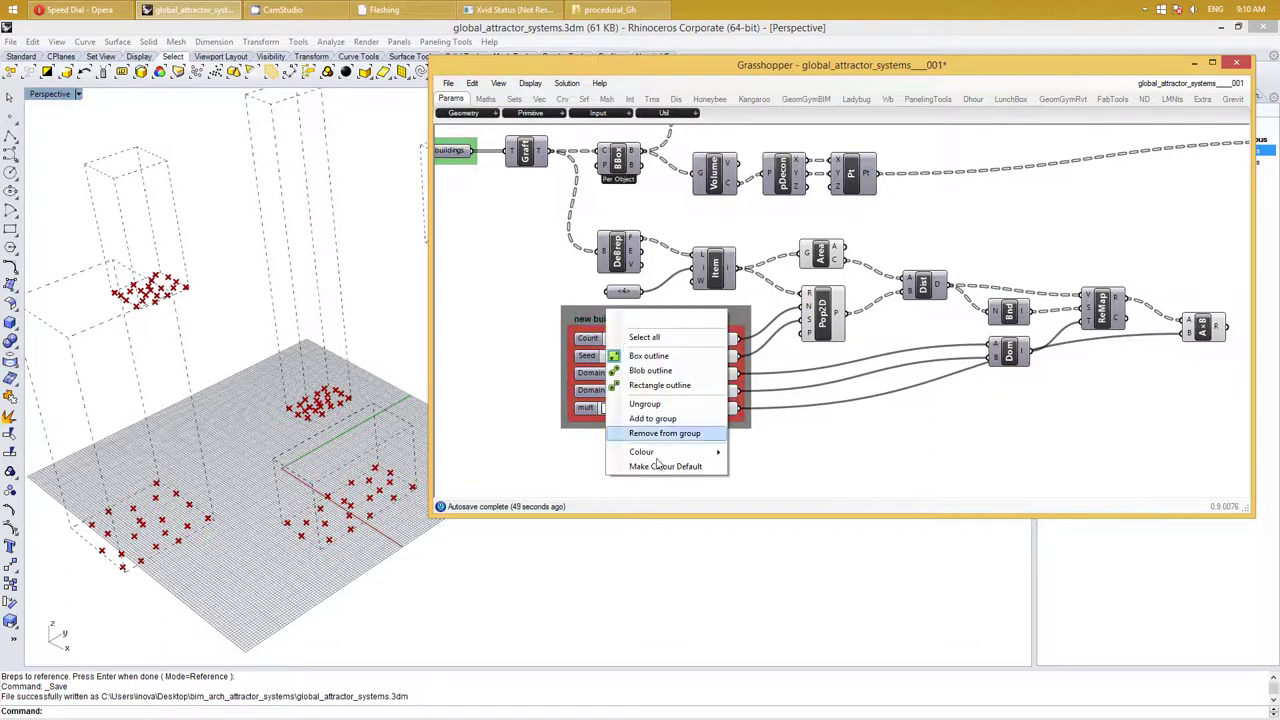
{"action": "left_click", "coordinate": [777, 507]}
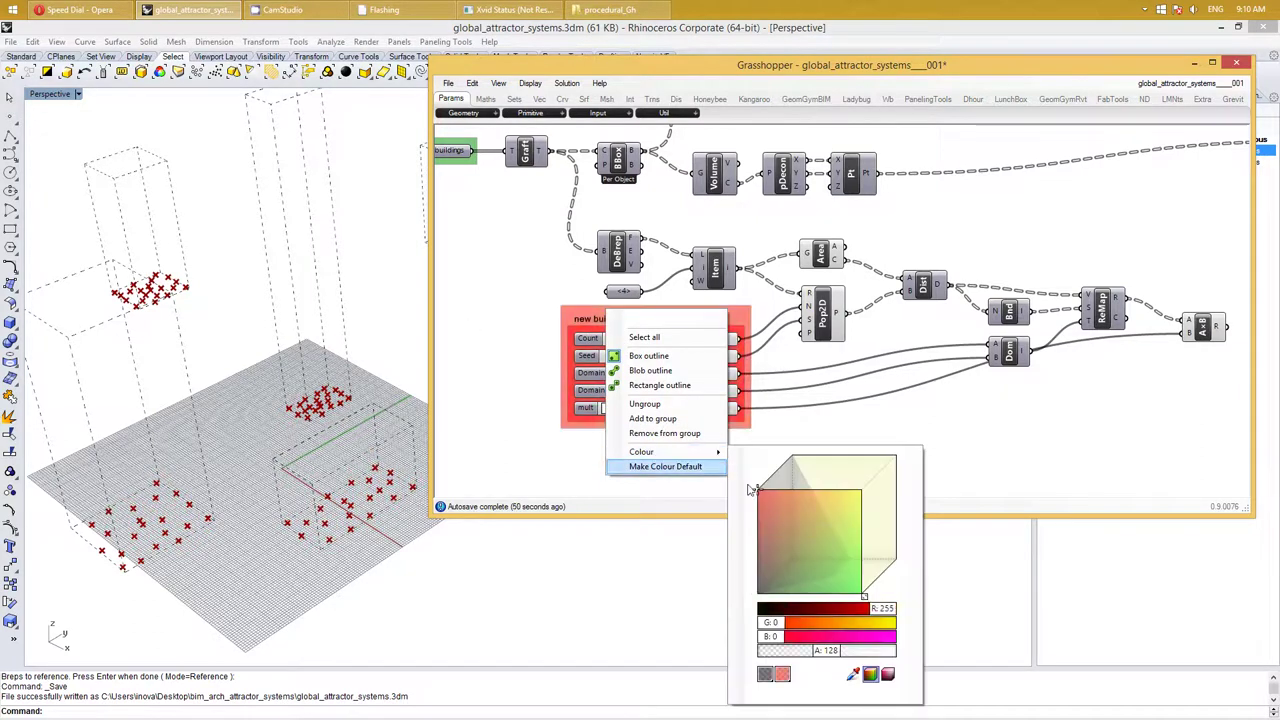
{"action": "left_click", "coordinate": [850, 428]}
Pan and zoom the canvas to review the whole definition up to the Dist attractor component
{"action": "right_click_drag", "start_coordinate": [866, 426], "coordinate": [870, 428]}
{"action": "scroll", "coordinate": [990, 480], "scroll_direction": "down", "scroll_amount": 2}
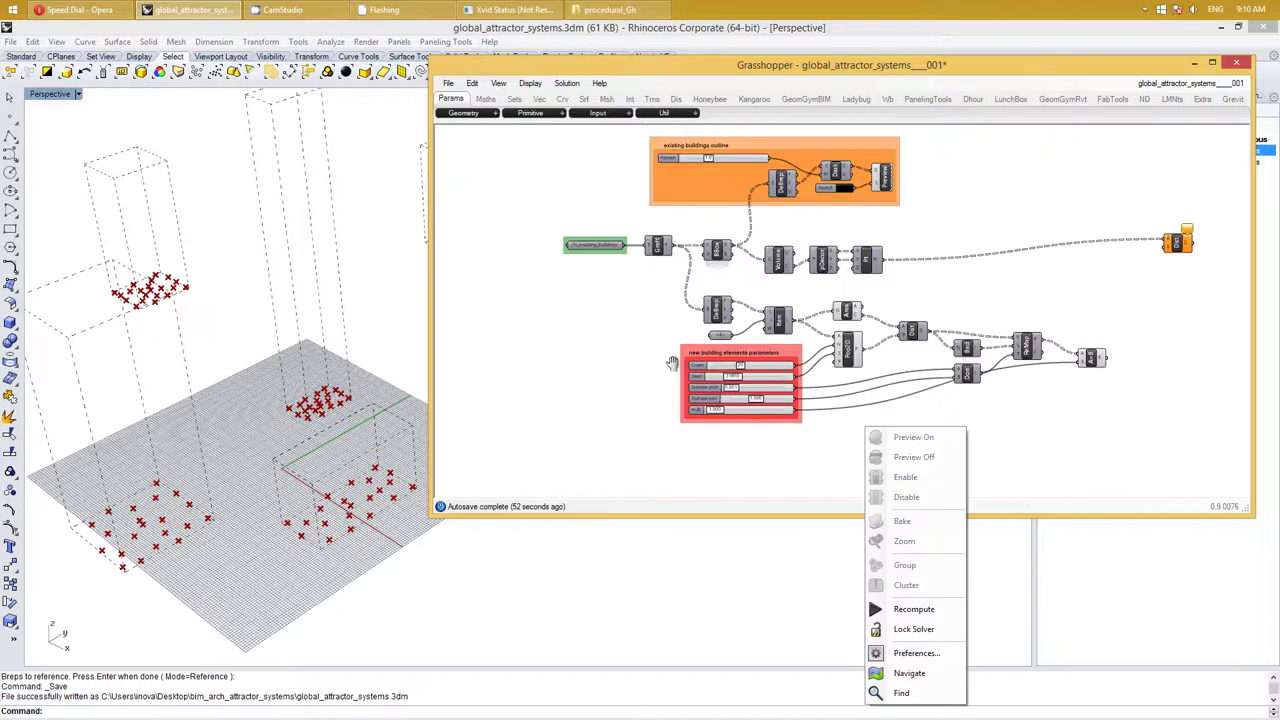
{"action": "scroll", "coordinate": [990, 480], "scroll_direction": "down", "scroll_amount": 2}
{"action": "mouse_move", "coordinate": [990, 480]}
{"action": "right_mouse_down"}
{"action": "mouse_move", "coordinate": [850, 440]}
{"action": "mouse_move", "coordinate": [883, 423]}
{"action": "right_mouse_up"}
{"action": "left_click", "coordinate": [1000, 434]}
{"action": "scroll", "coordinate": [963, 295], "scroll_direction": "up", "scroll_amount": 2}
{"action": "right_click_drag", "start_coordinate": [915, 282], "coordinate": [943, 294]}
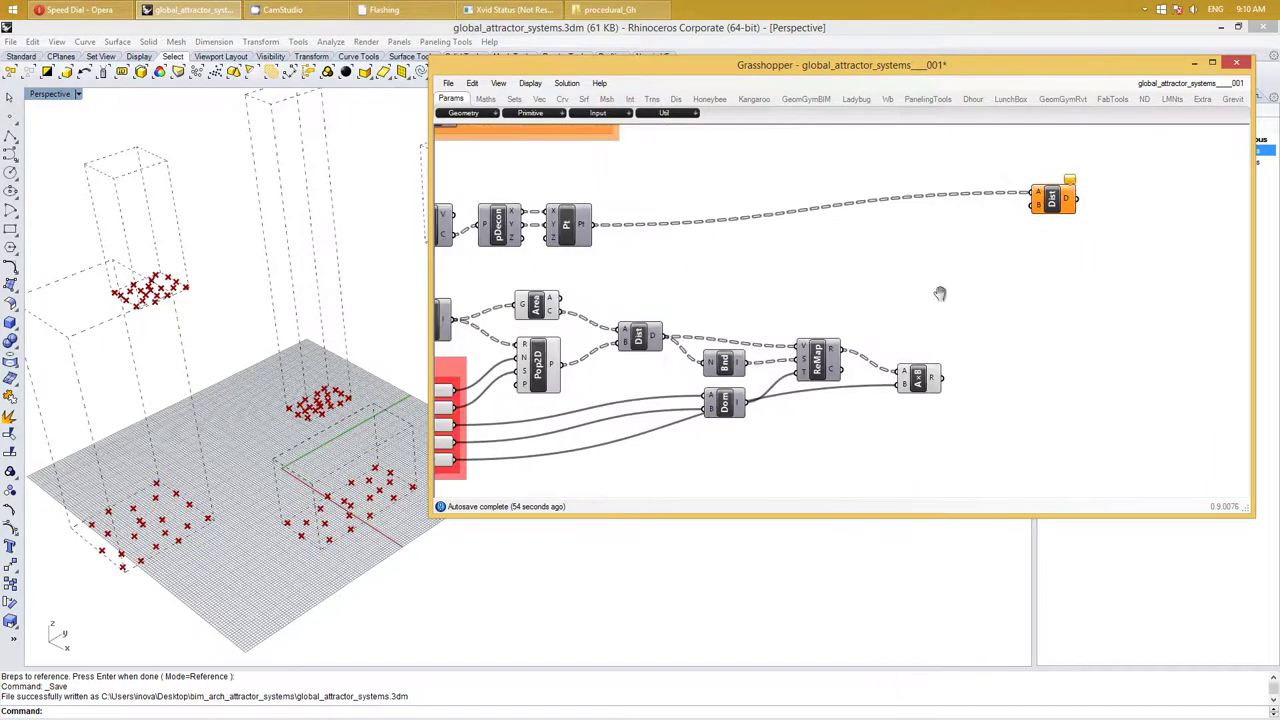
{"action": "left_click", "coordinate": [946, 307]}
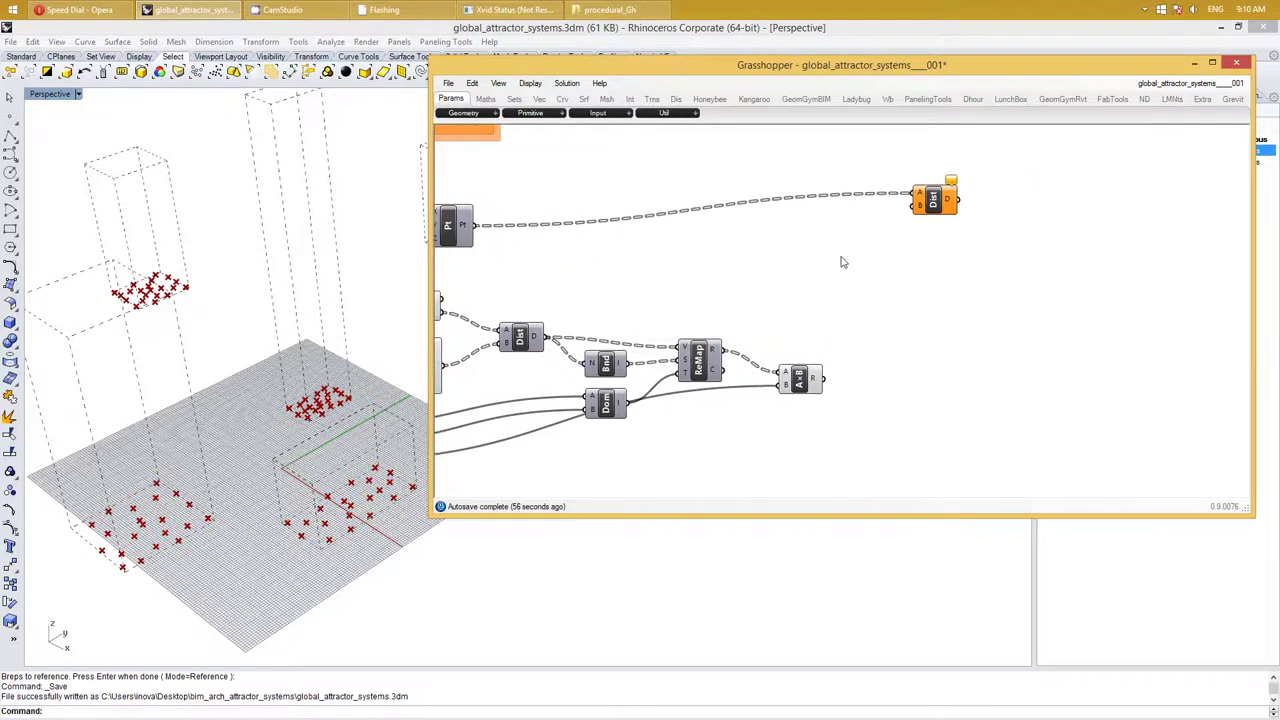
{"action": "right_click_drag", "start_coordinate": [890, 290], "coordinate": [952, 298]}
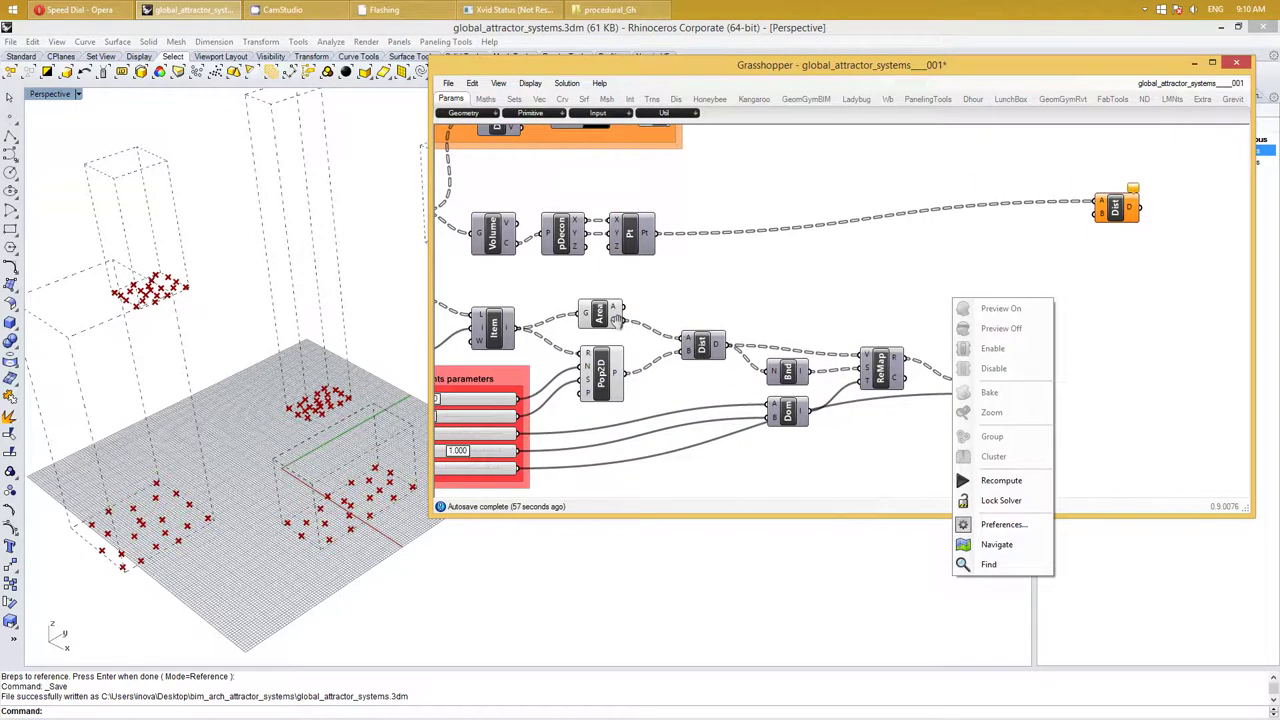
{"action": "right_click", "coordinate": [601, 317]}
Turn off the Pop2D preview and turn on the Area centroid preview
{"action": "left_click", "coordinate": [600, 321]}
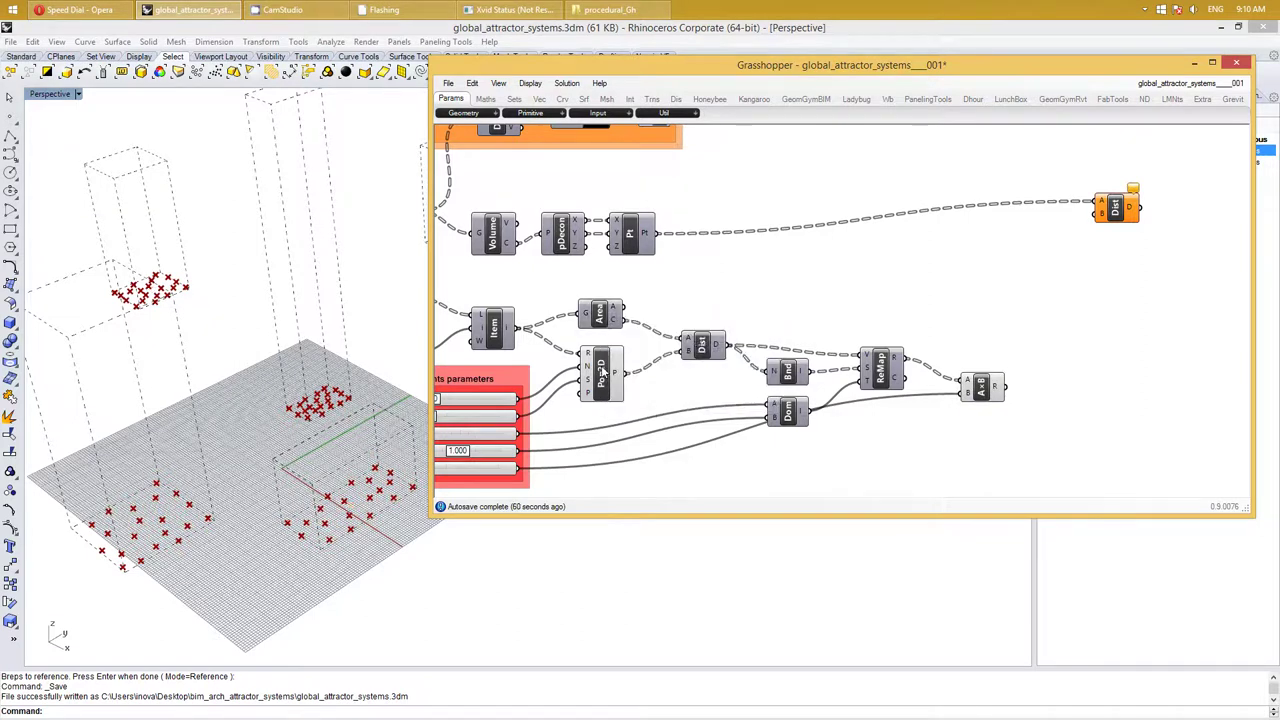
{"action": "right_click", "coordinate": [602, 372]}
{"action": "left_click", "coordinate": [626, 398]}
{"action": "right_click_drag", "start_coordinate": [728, 310], "coordinate": [772, 320]}
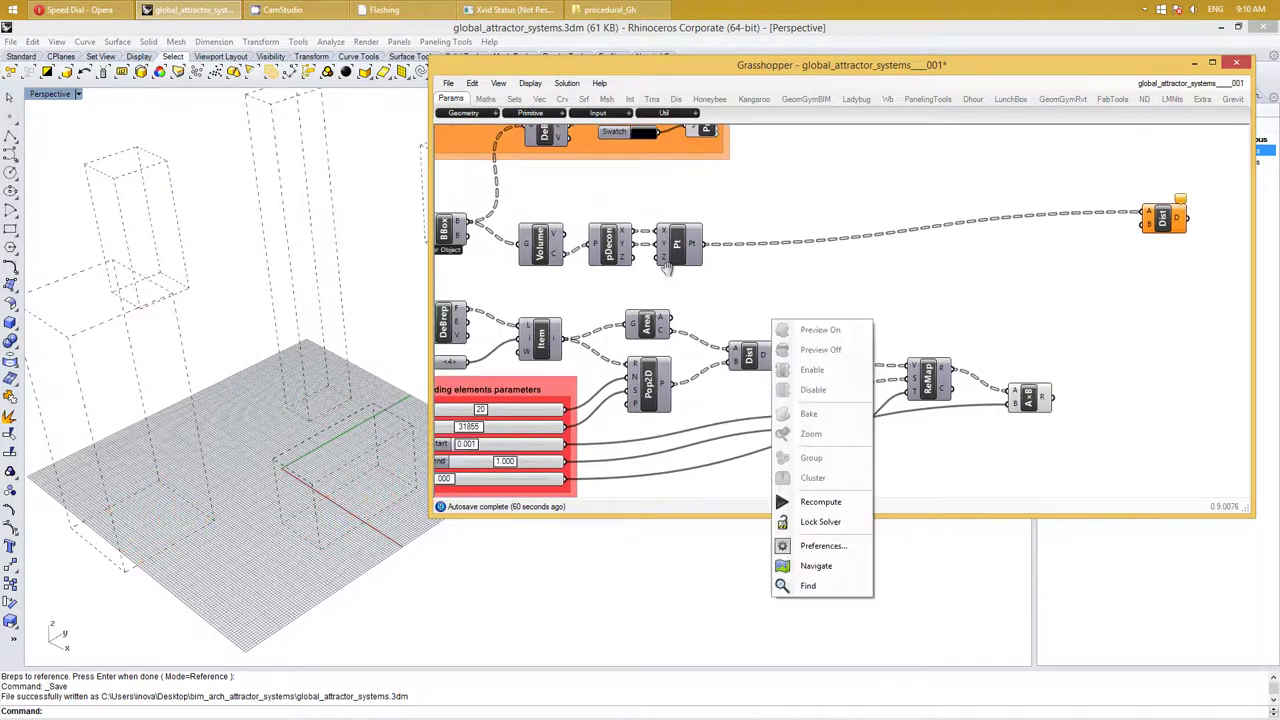
{"action": "right_click", "coordinate": [654, 322]}
{"action": "left_click", "coordinate": [690, 353]}
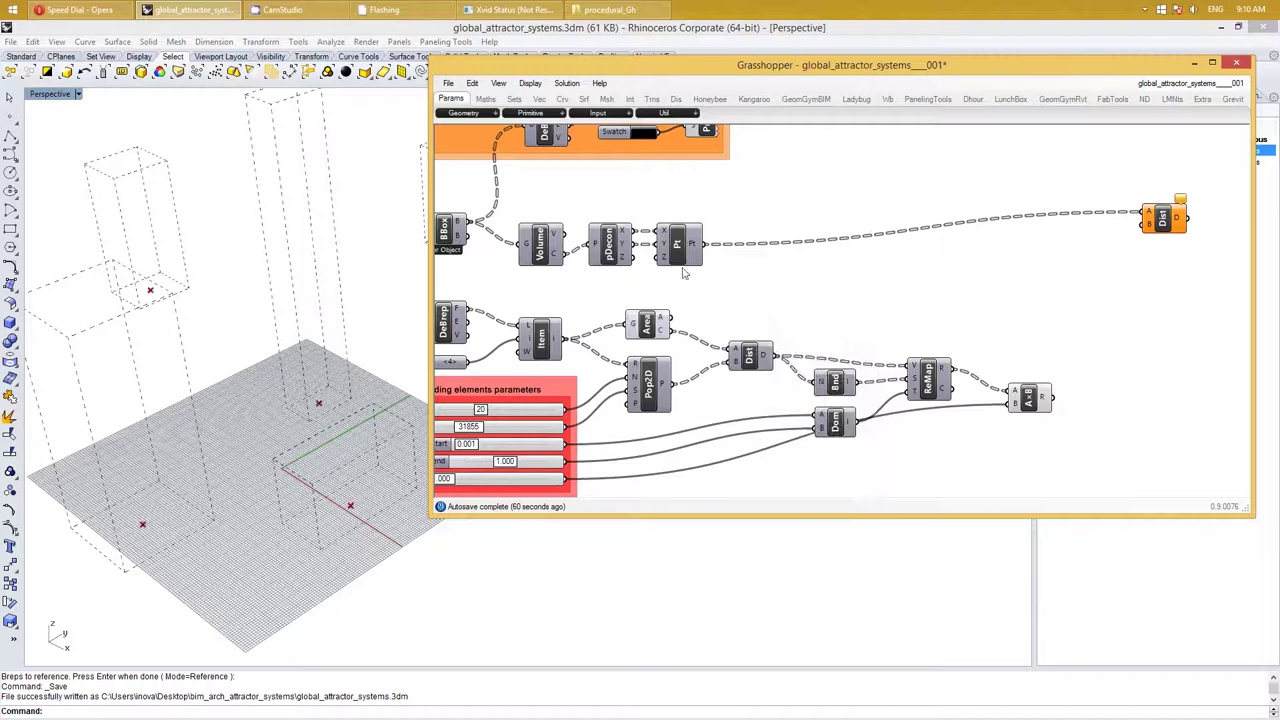
Turn on the Pt component's preview in the viewport
{"action": "mouse_move", "coordinate": [790, 273]}
{"action": "right_mouse_down"}
{"action": "mouse_move", "coordinate": [820, 336]}
{"action": "mouse_move", "coordinate": [889, 331]}
{"action": "right_mouse_up"}
{"action": "left_click", "coordinate": [1027, 352]}
{"action": "right_click", "coordinate": [891, 333]}
{"action": "double_click", "coordinate": [769, 388]}
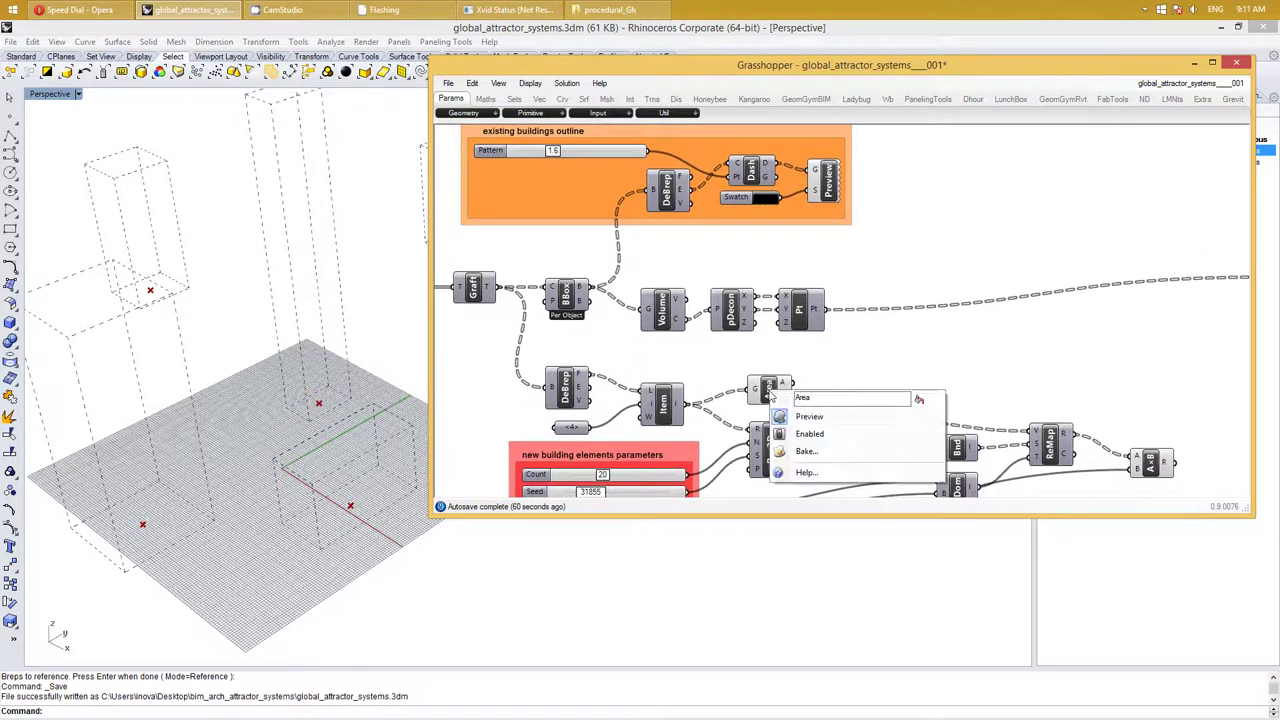
{"action": "right_click_drag", "start_coordinate": [938, 376], "coordinate": [912, 370]}
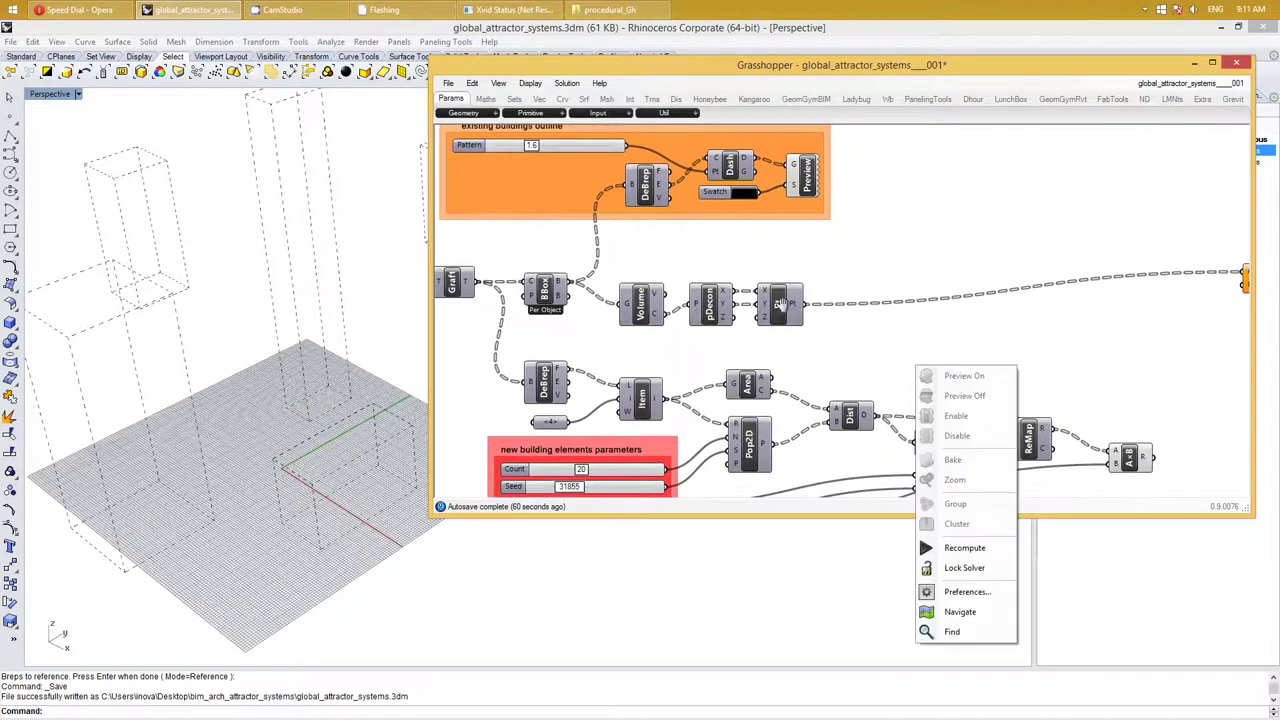
{"action": "right_click", "coordinate": [778, 306]}
{"action": "left_click", "coordinate": [829, 337]}
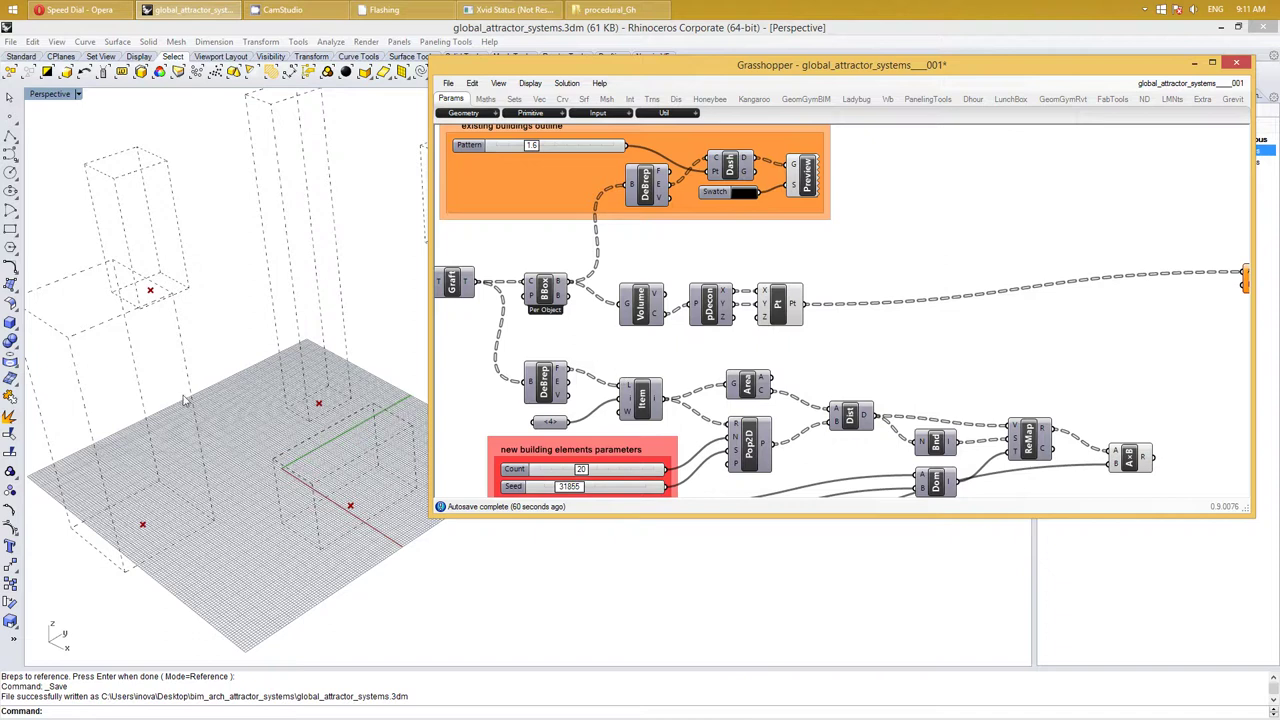
Orbit the Rhino viewport to check the single red marker on each building
{"action": "mouse_move", "coordinate": [185, 400]}
{"action": "right_mouse_down"}
{"action": "mouse_move", "coordinate": [214, 394]}
{"action": "mouse_move", "coordinate": [214, 374]}
{"action": "right_mouse_up"}
{"action": "scroll", "coordinate": [214, 374], "scroll_direction": "down", "scroll_amount": 5}
{"action": "scroll", "coordinate": [298, 365], "scroll_direction": "up", "scroll_amount": 2}
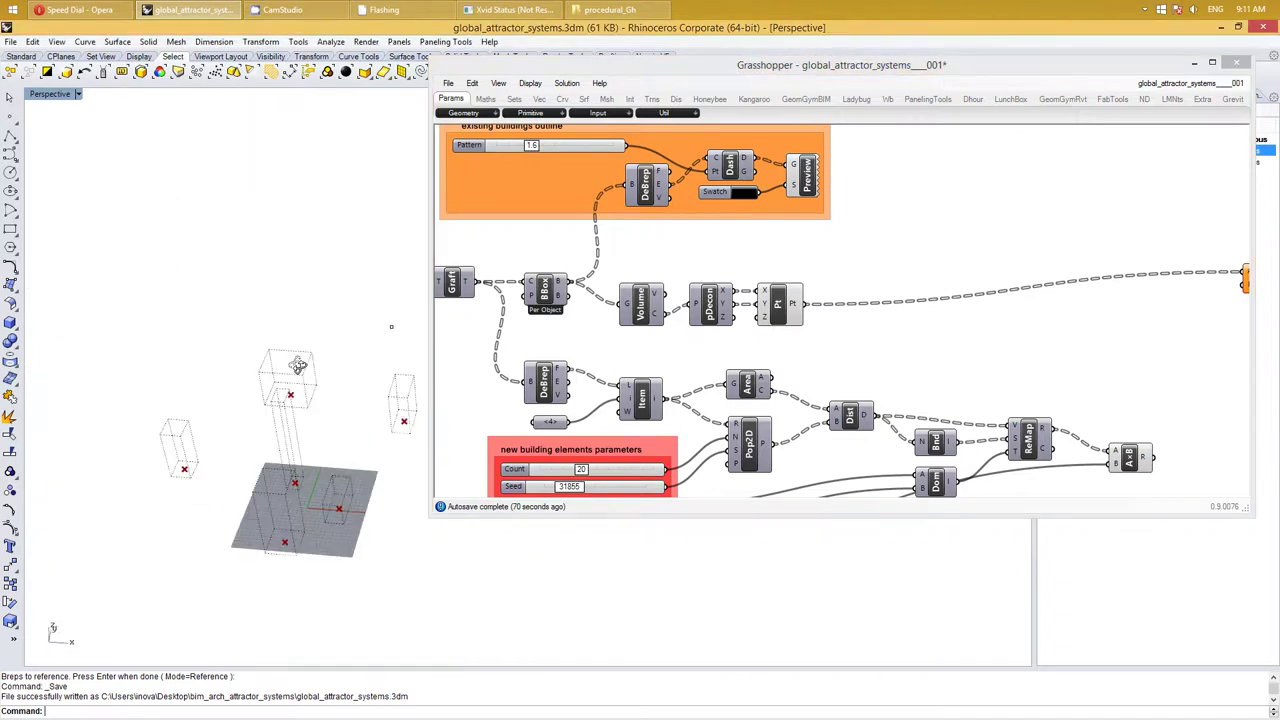
{"action": "right_click_drag", "start_coordinate": [298, 365], "coordinate": [289, 381]}
{"action": "right_click_drag", "start_coordinate": [386, 381], "coordinate": [345, 348]}
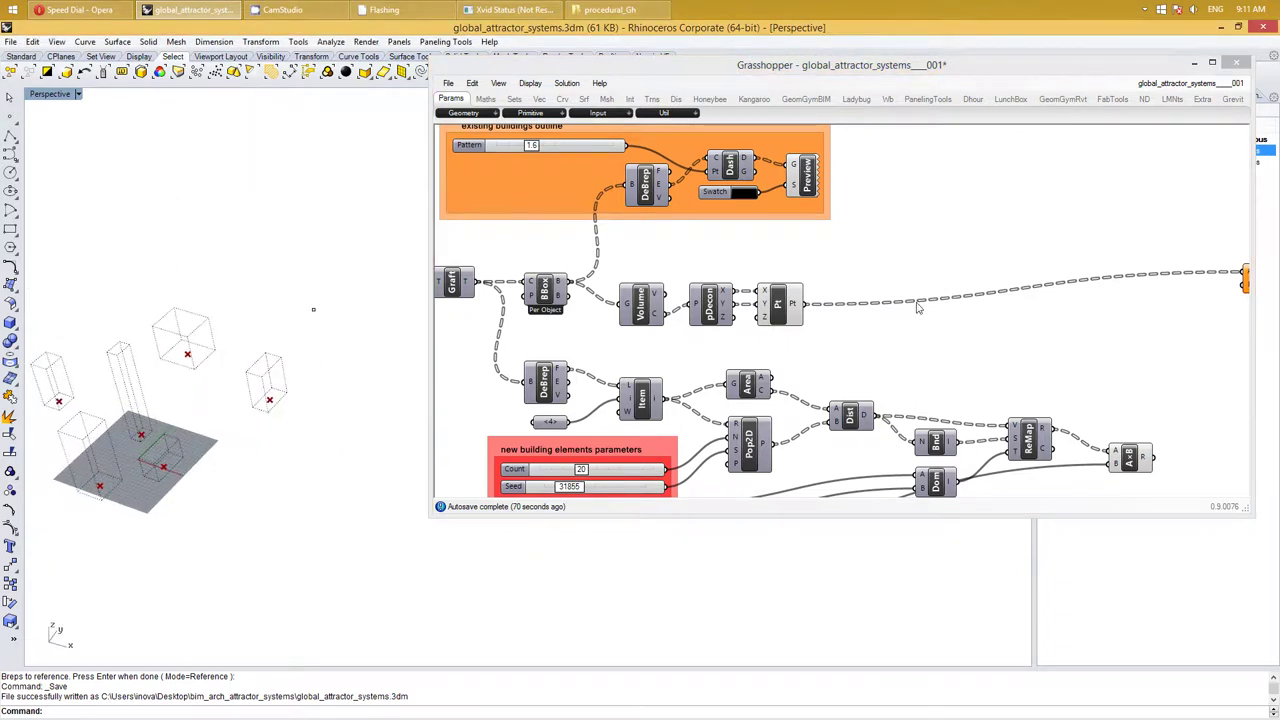
{"action": "right_click_drag", "start_coordinate": [918, 308], "coordinate": [870, 340]}
{"action": "key", "text": "Escape"}
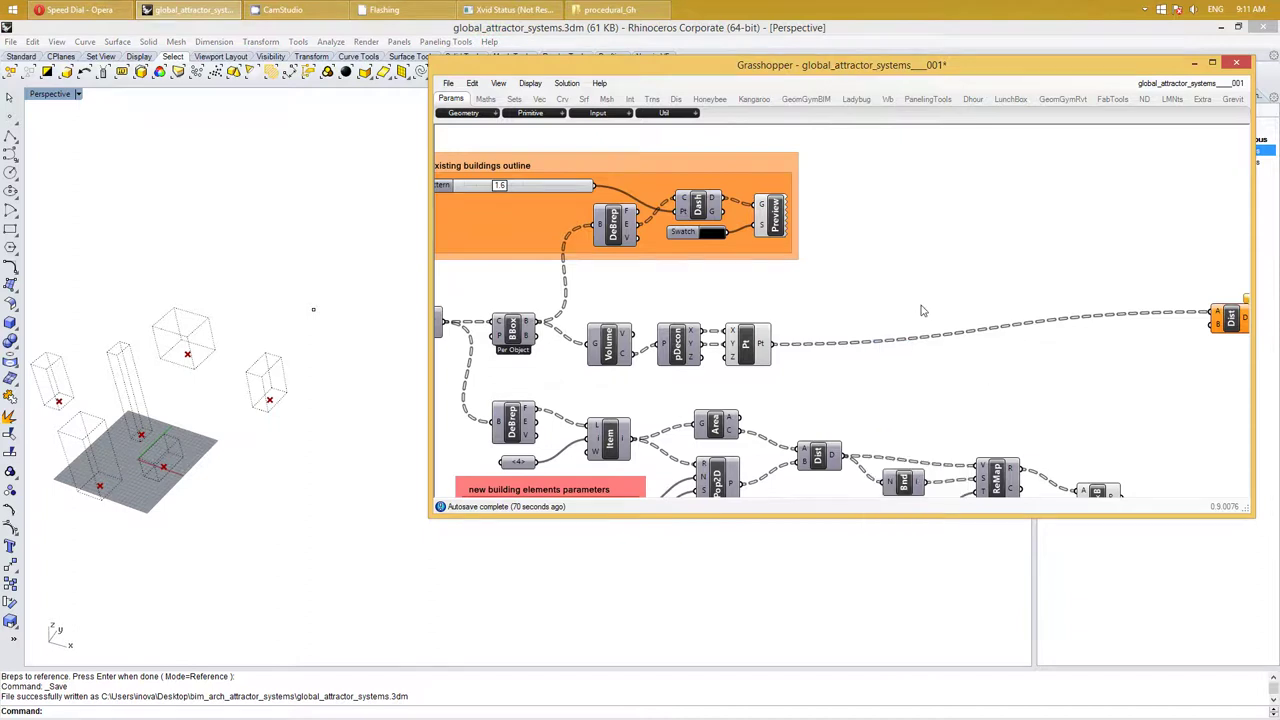
Place a Point parameter, reference the Rhino attractor point into it, and raise that point
{"action": "double_click", "coordinate": [922, 304]}
{"action": "type", "text": "point"}
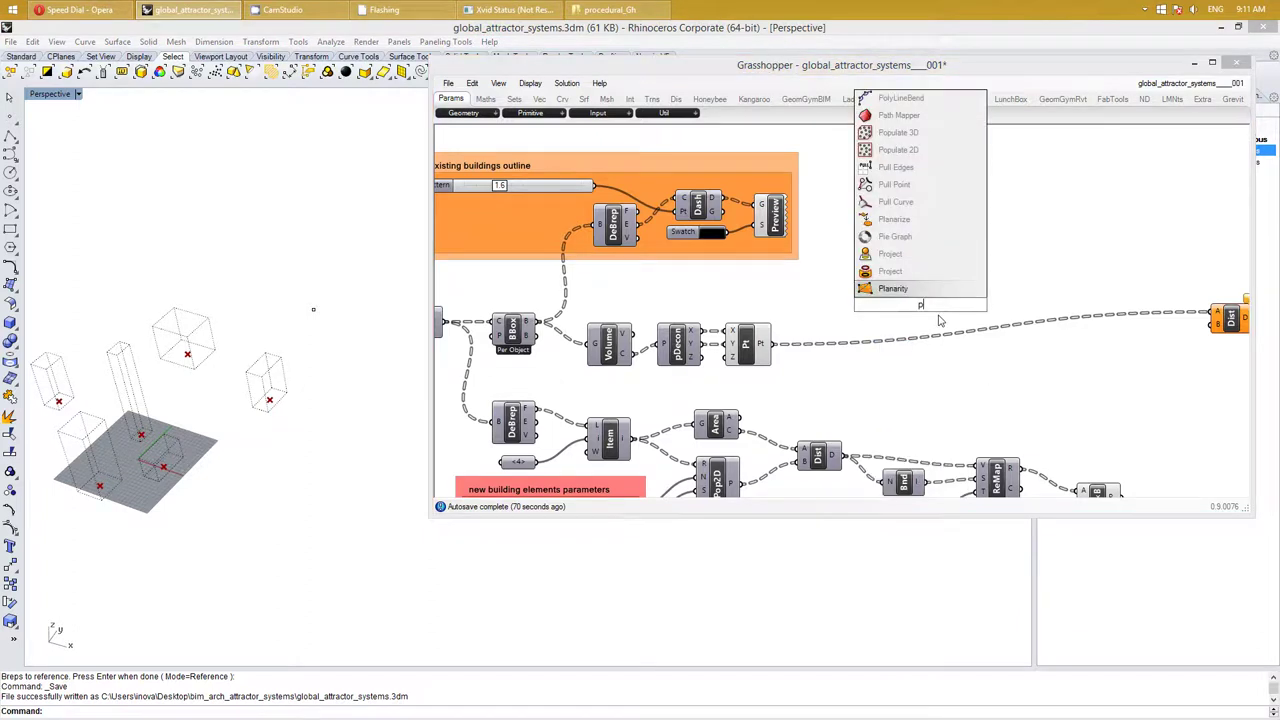
{"action": "key", "text": "Return"}
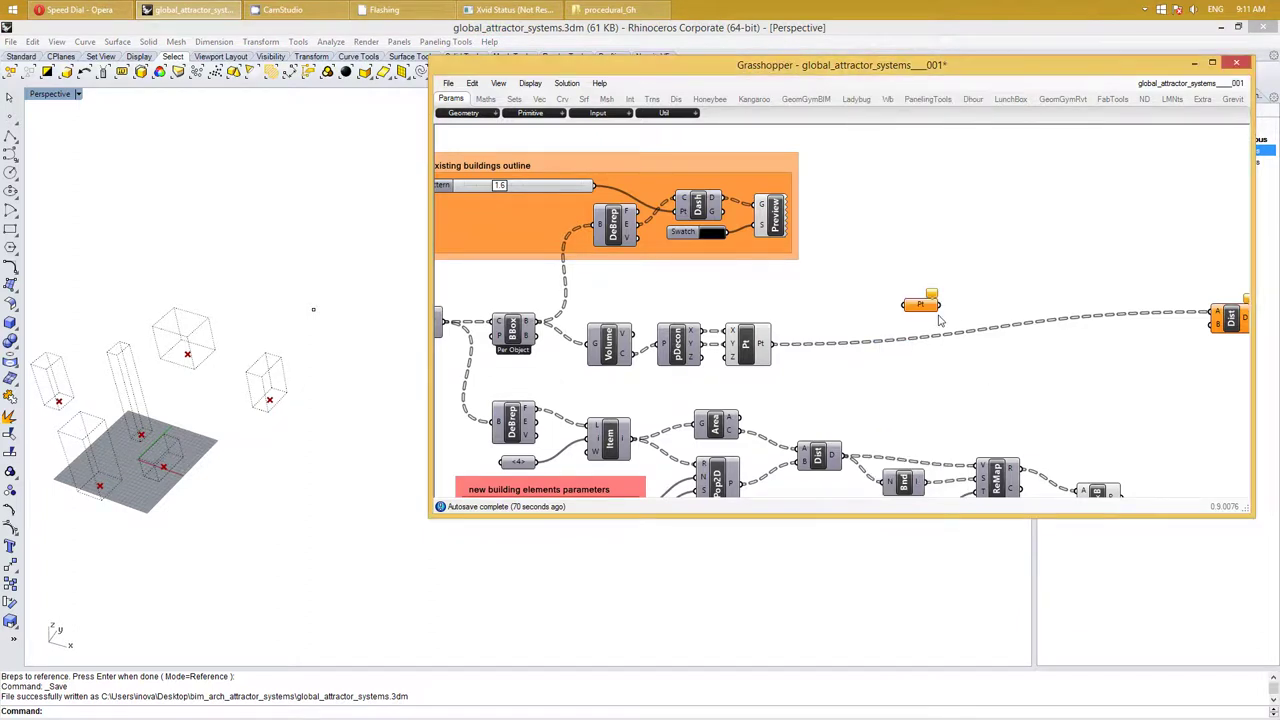
{"action": "left_click", "coordinate": [313, 309]}
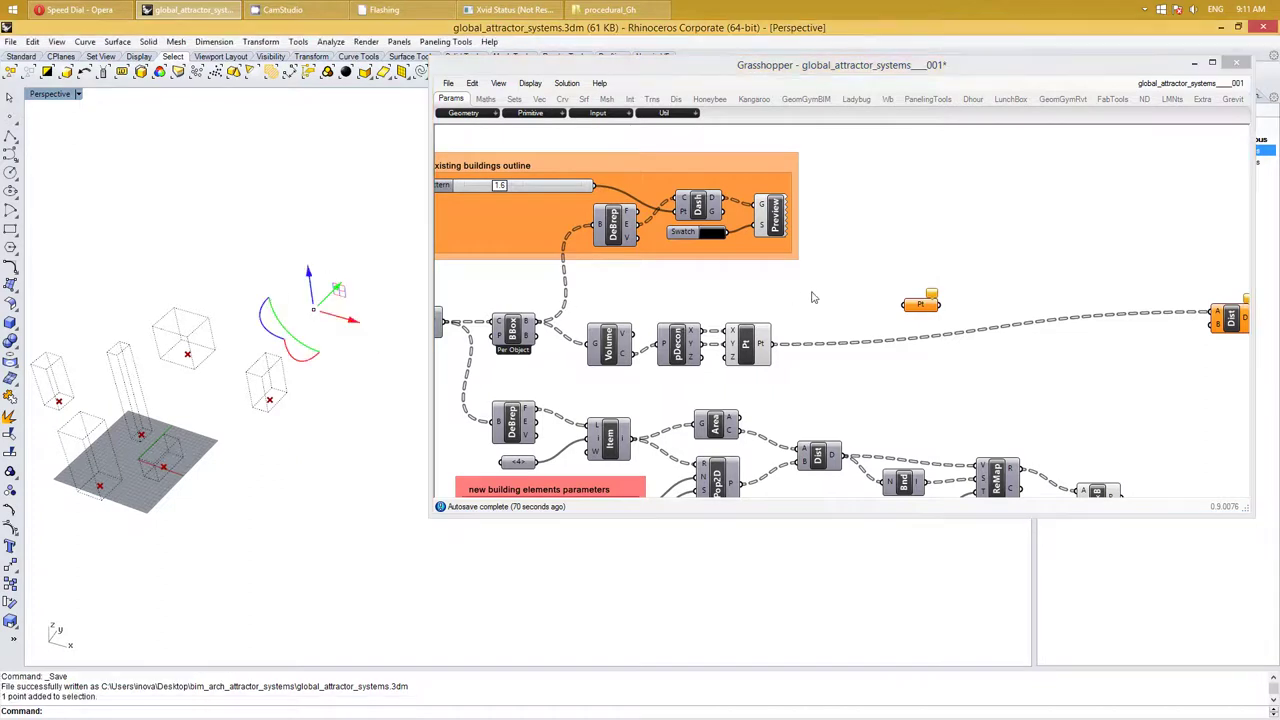
{"action": "right_click", "coordinate": [916, 305]}
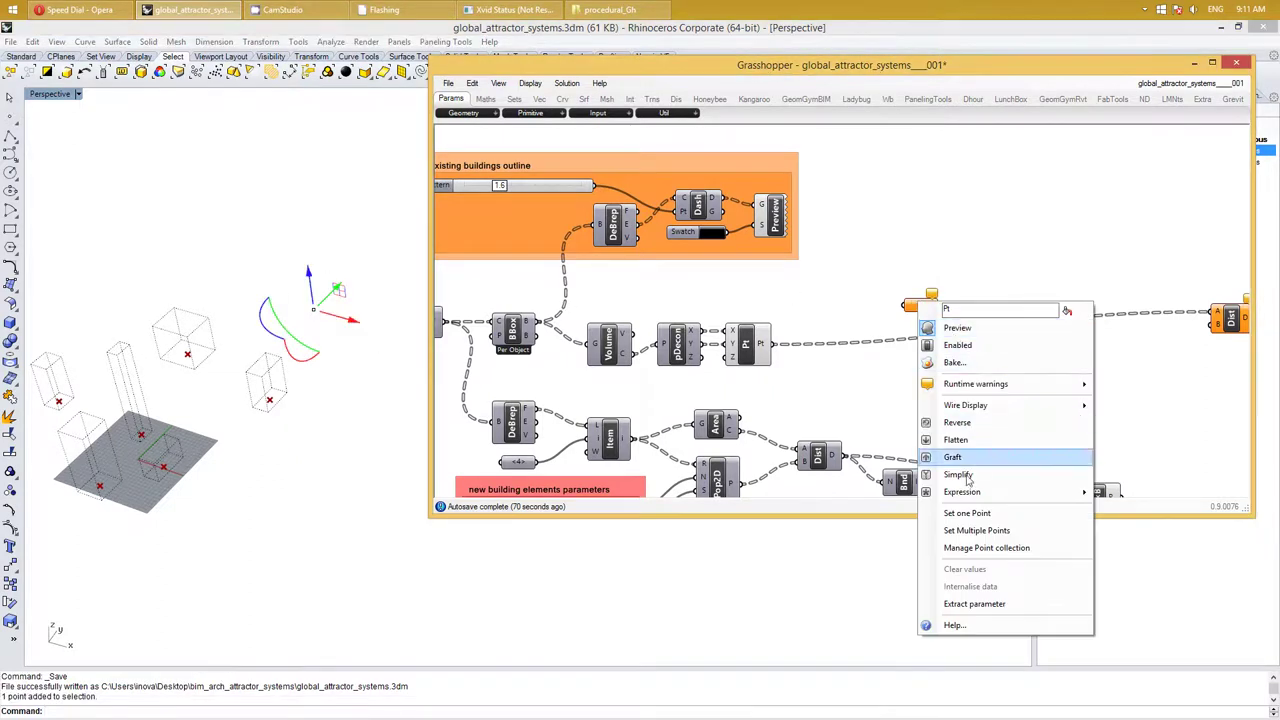
{"action": "left_click", "coordinate": [968, 513]}
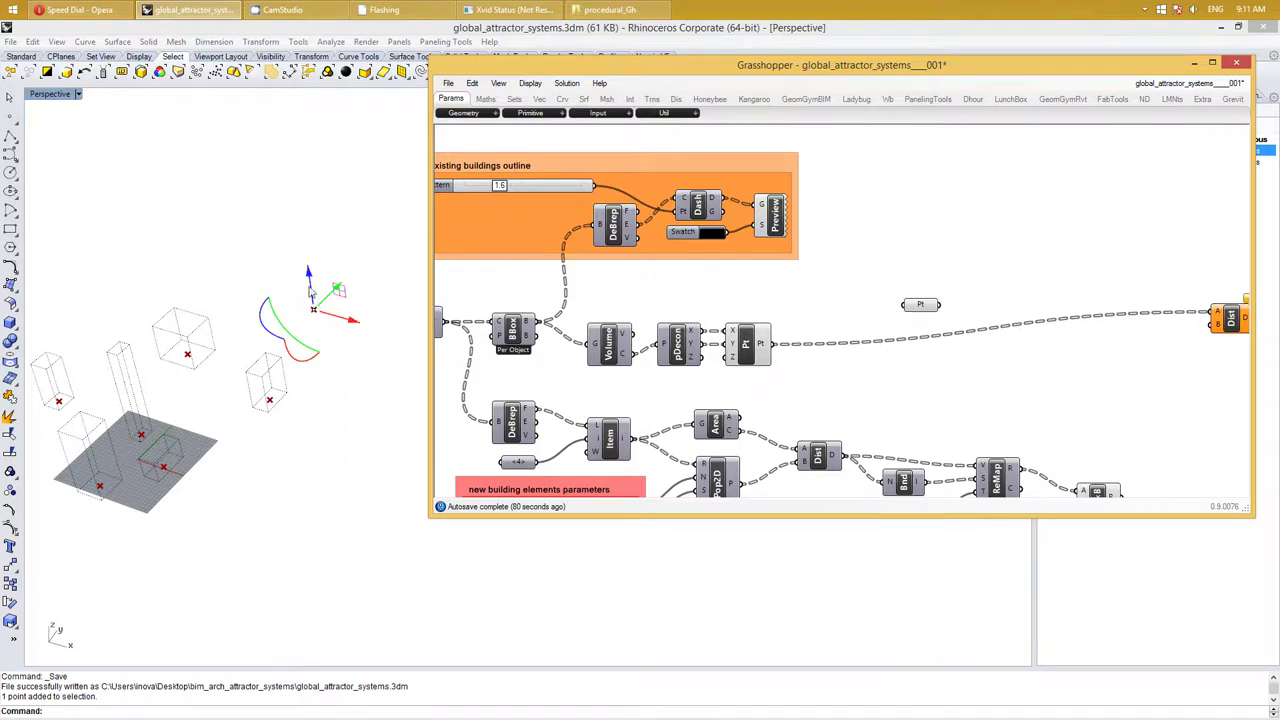
{"action": "left_click_drag", "start_coordinate": [310, 284], "coordinate": [297, 164]}
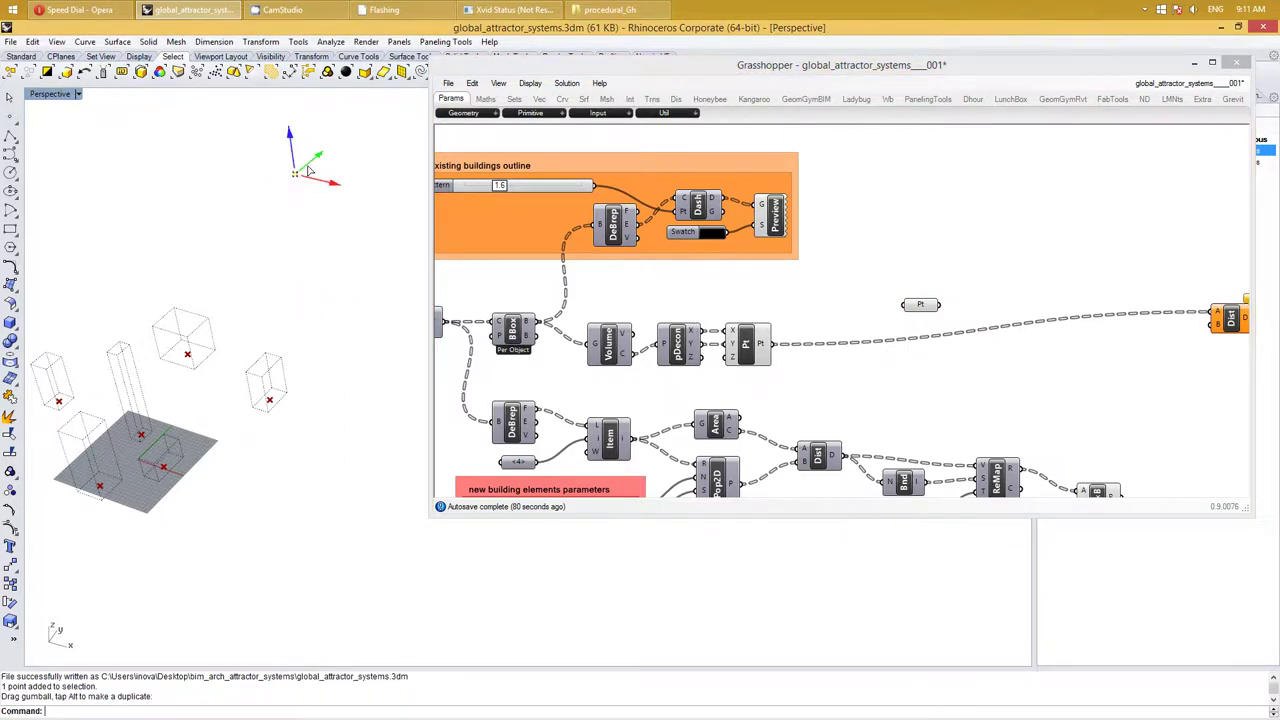
{"action": "right_click_drag", "start_coordinate": [990, 309], "coordinate": [806, 289]}
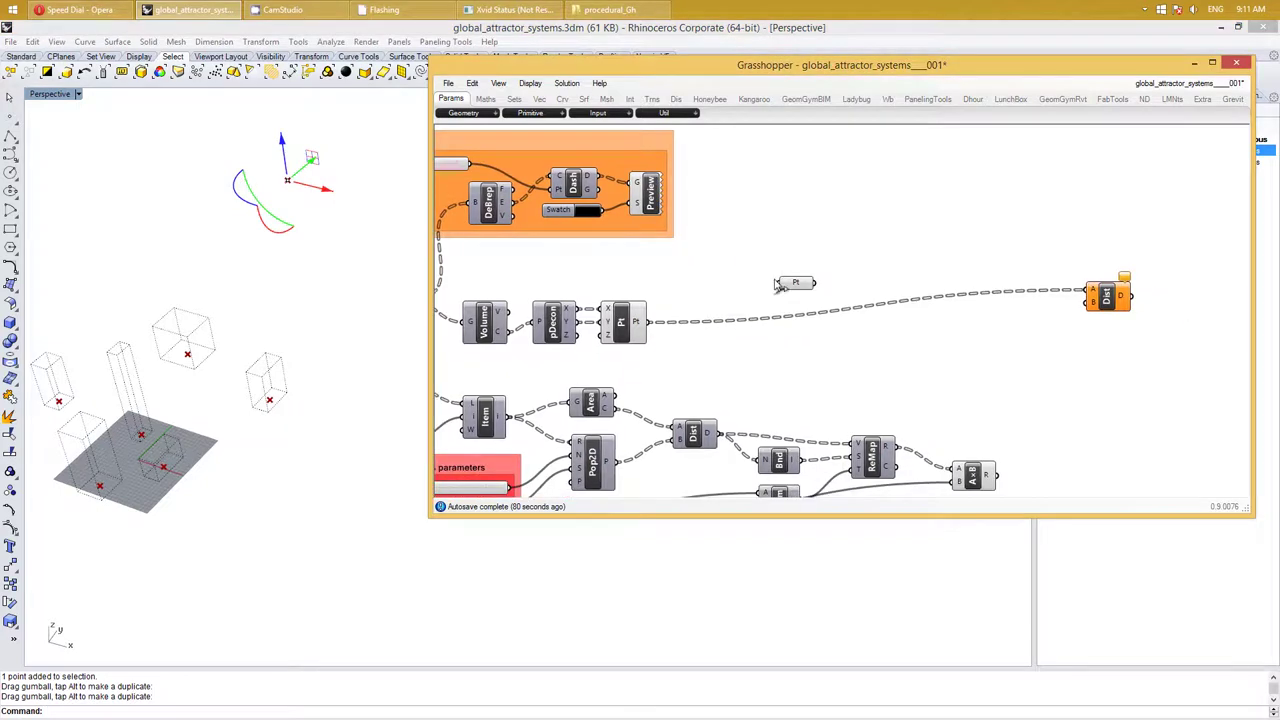
Move the Pt parameter into open space and add Deconstruct Point and Construct Point components
{"action": "left_click_drag", "start_coordinate": [798, 286], "coordinate": [702, 274]}
{"action": "mouse_move", "coordinate": [680, 280]}
{"action": "right_mouse_down"}
{"action": "mouse_move", "coordinate": [802, 288]}
{"action": "mouse_move", "coordinate": [751, 291]}
{"action": "right_mouse_up"}
{"action": "left_click_drag", "start_coordinate": [766, 281], "coordinate": [806, 281]}
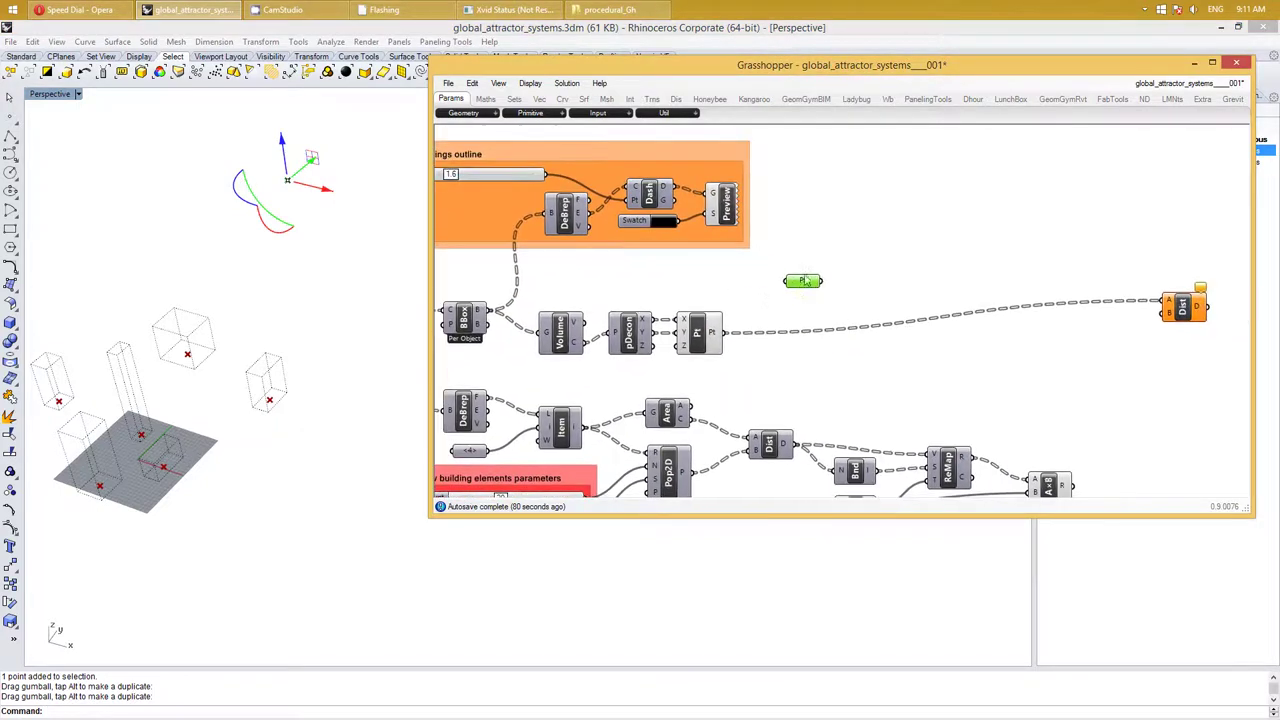
{"action": "double_click", "coordinate": [894, 274]}
{"action": "type", "text": "de"}
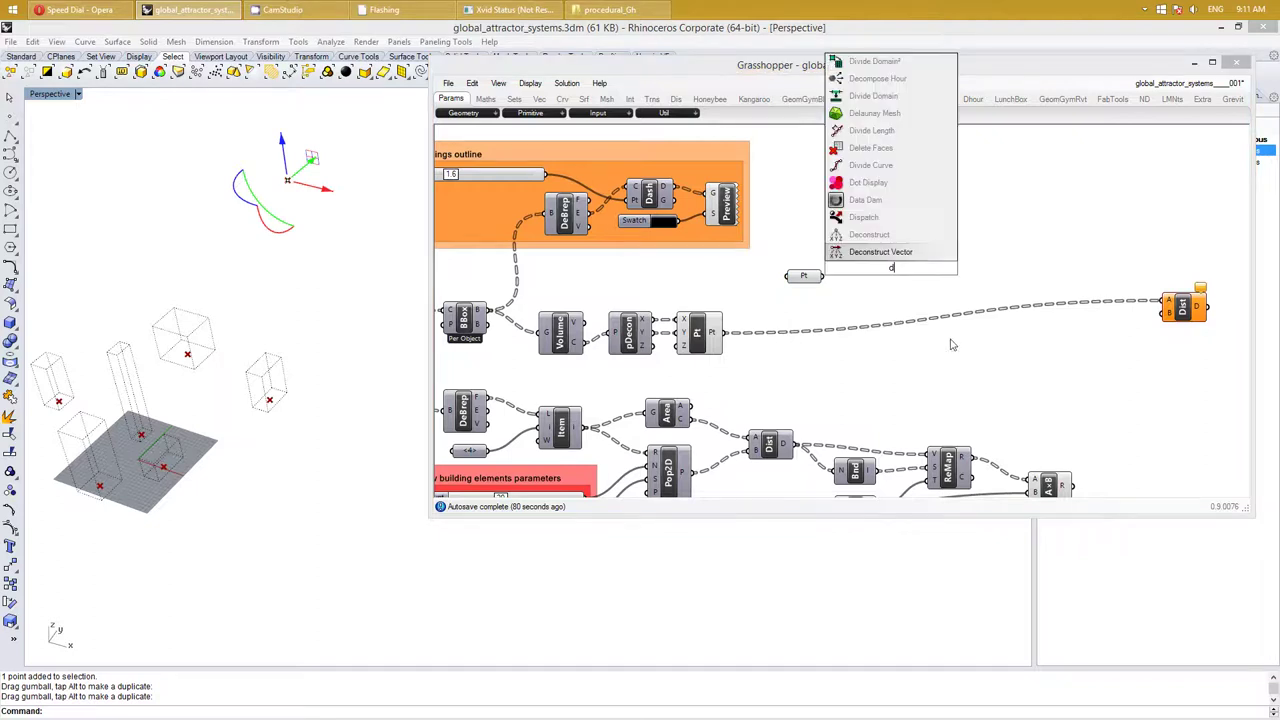
{"action": "type", "text": "constr"}
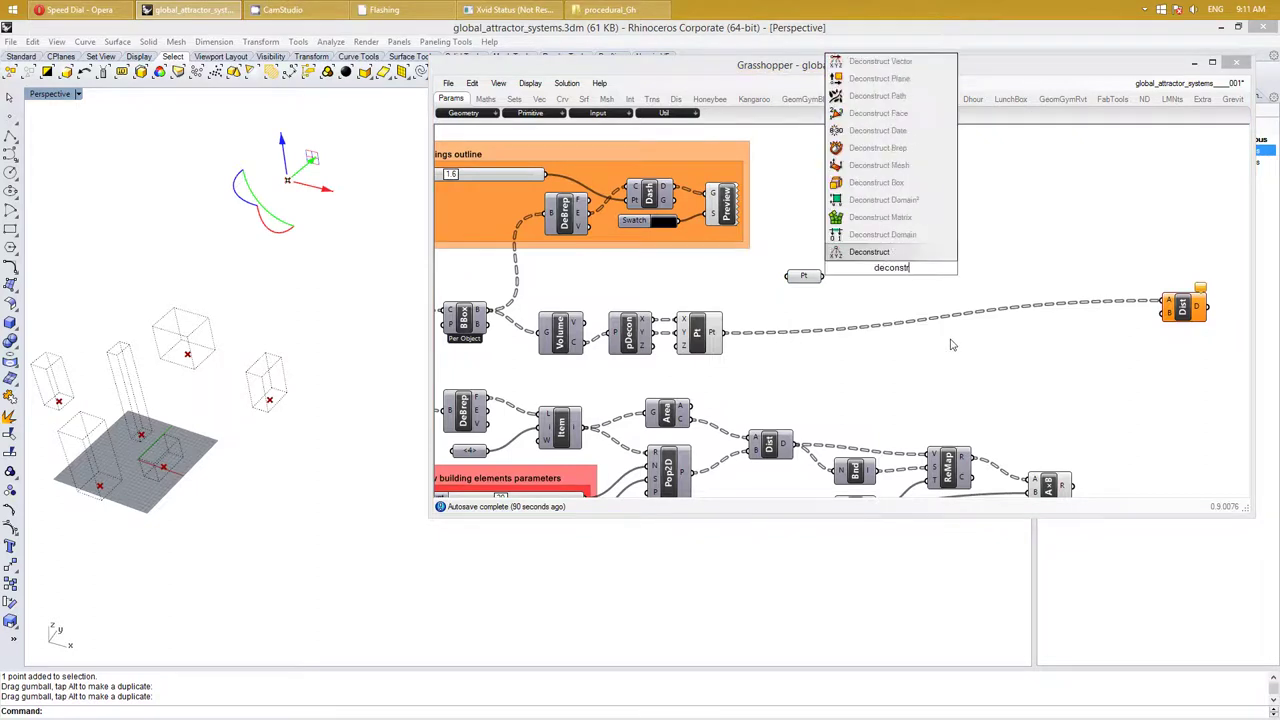
{"action": "left_click", "coordinate": [898, 255]}
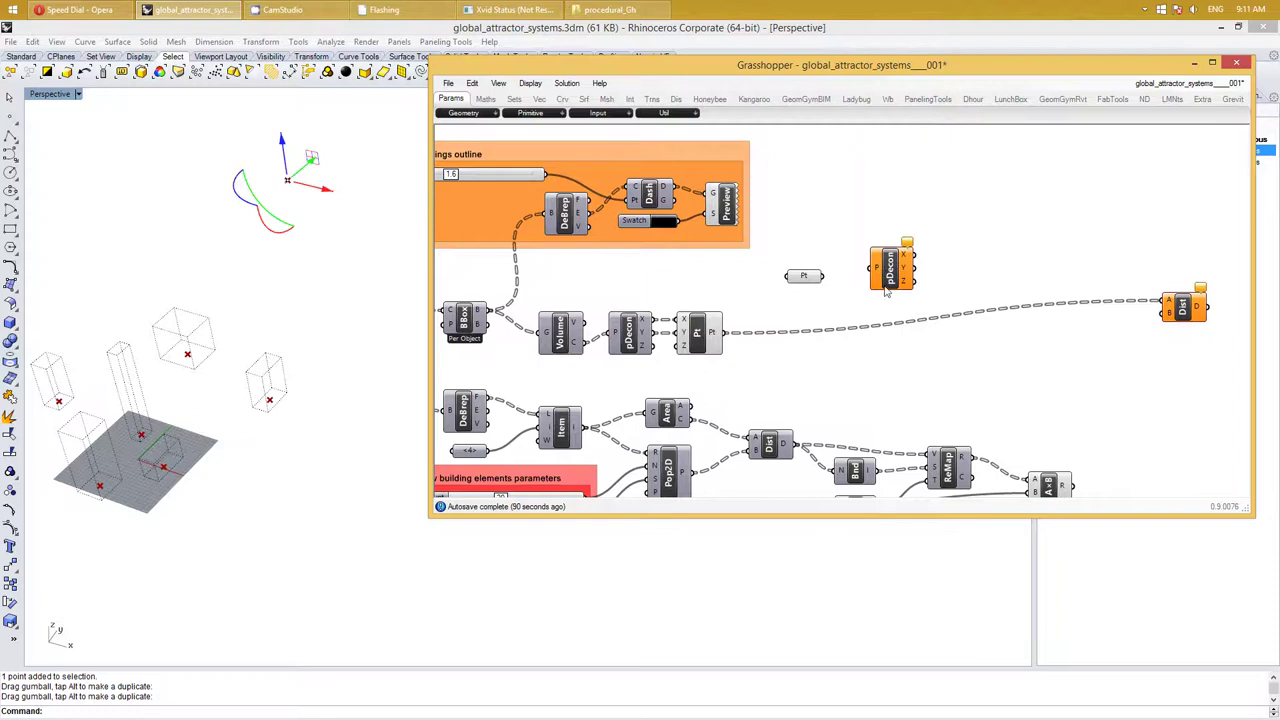
{"action": "double_click", "coordinate": [1017, 256]}
{"action": "type", "text": "constr"}
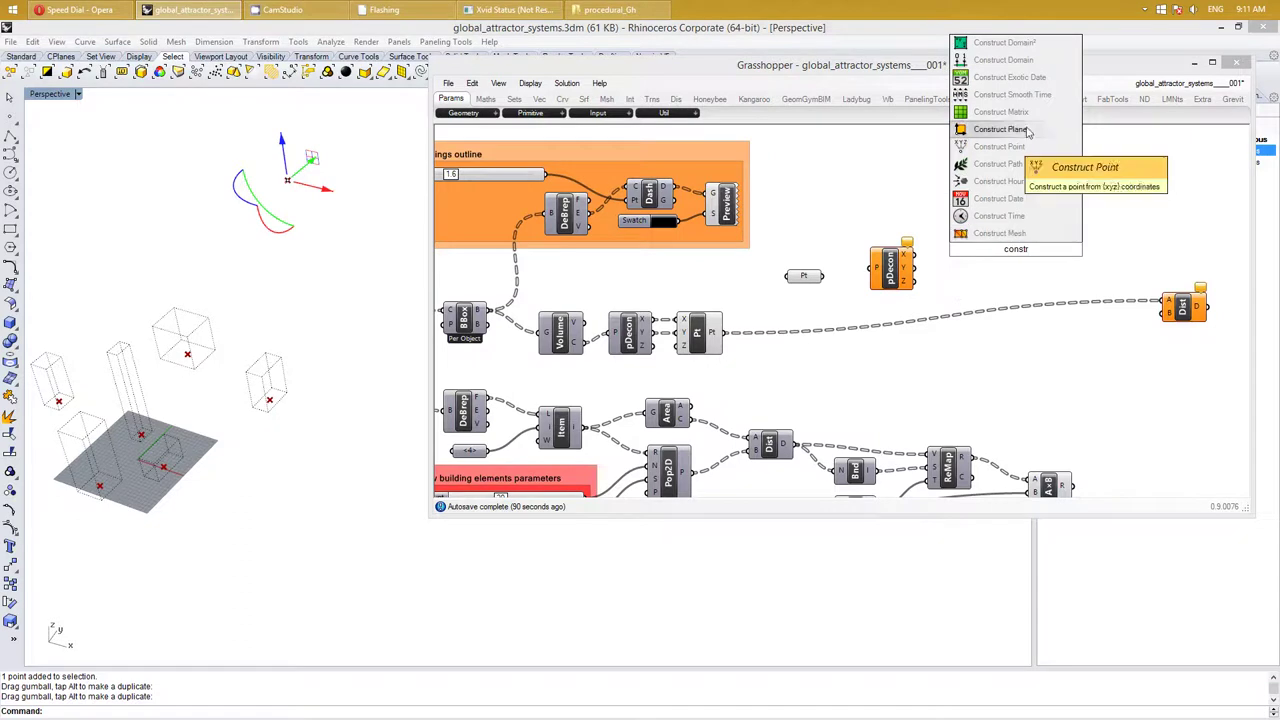
{"action": "left_click", "coordinate": [990, 146]}
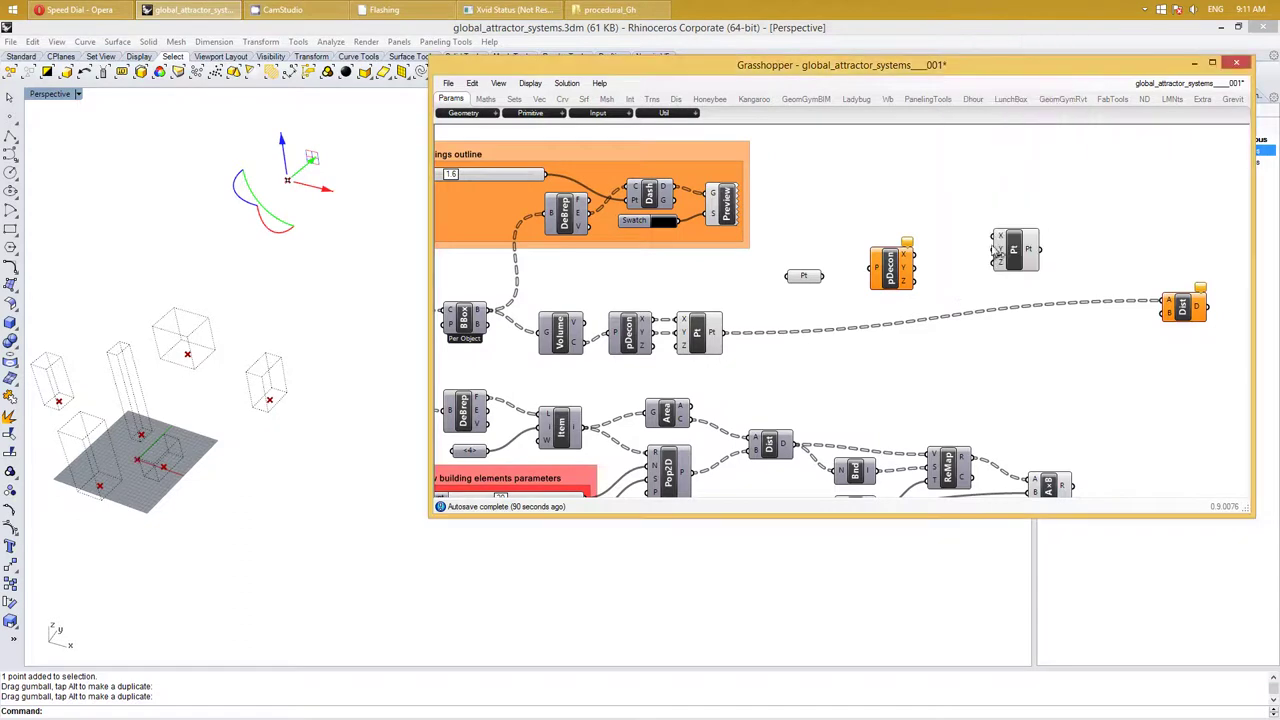
Rename the Pt parameter to 'global_attractor'
{"action": "left_click", "coordinate": [803, 276]}
{"action": "right_click", "coordinate": [803, 276]}
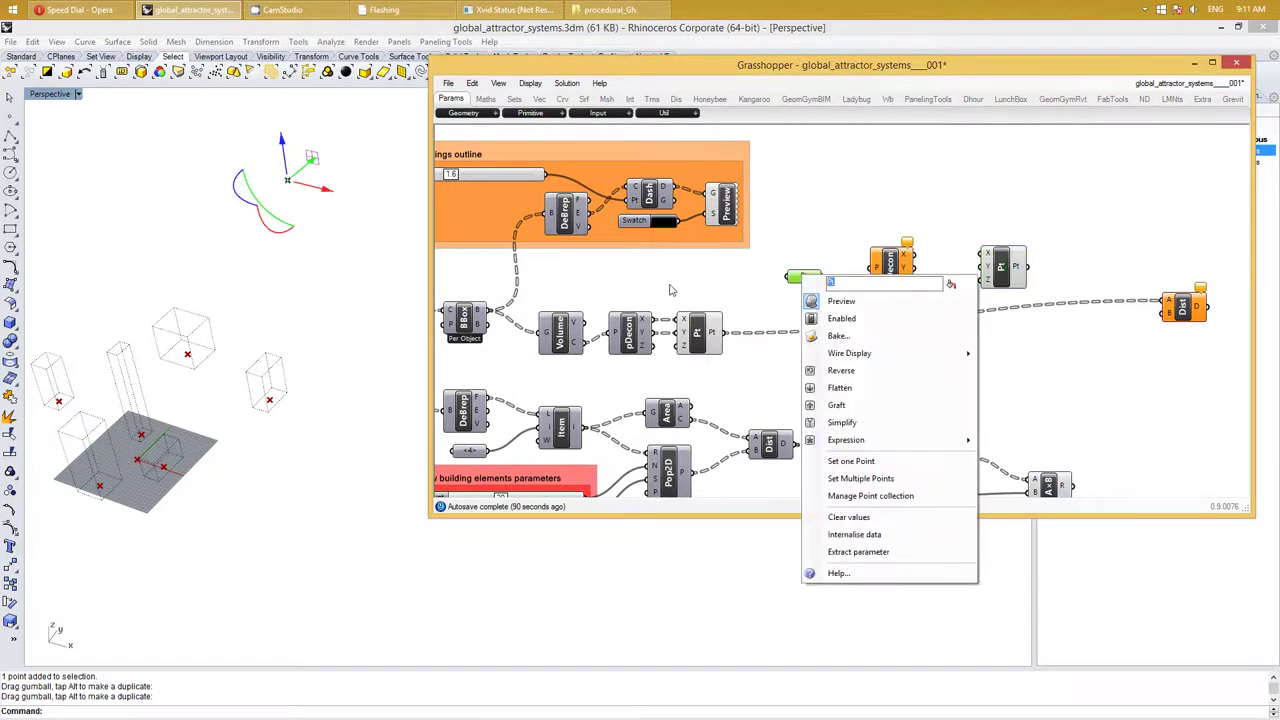
{"action": "type", "text": "bal"}
{"action": "type", "text": "_attr"}
{"action": "type", "text": "acto"}
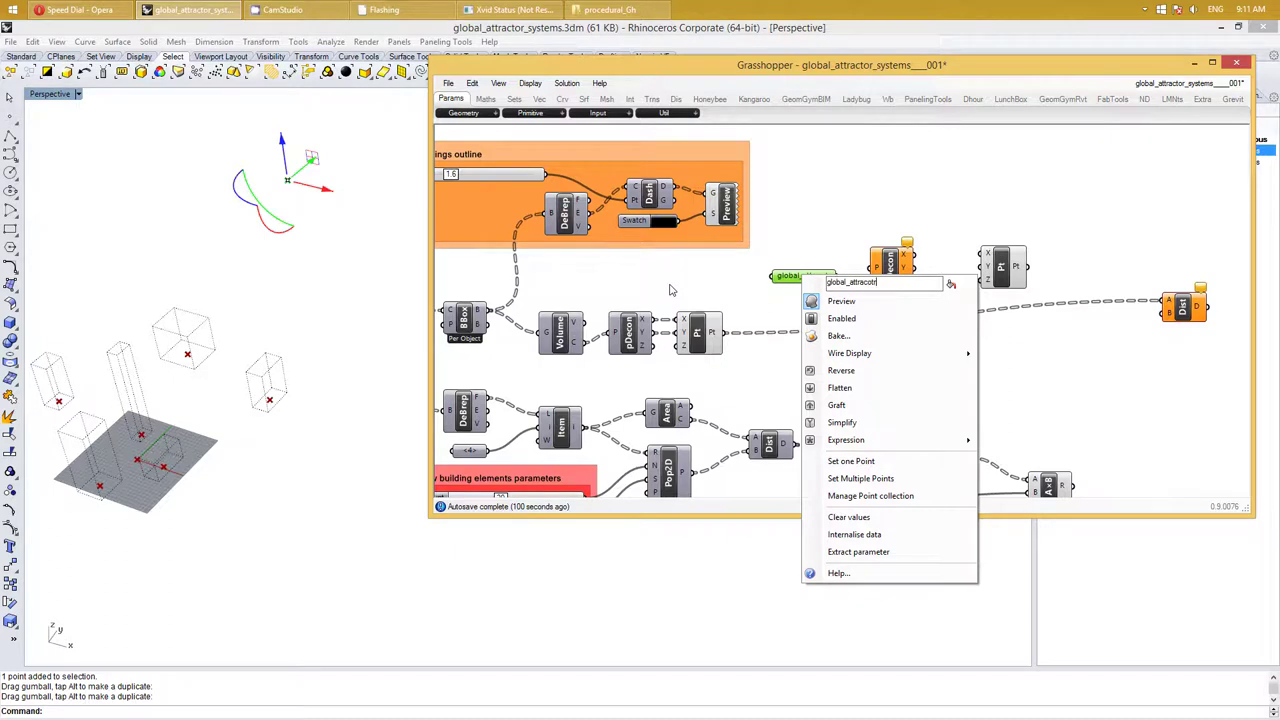
{"action": "key", "text": "BackSpace"}
{"action": "type", "text": "tor"}
{"action": "left_click", "coordinate": [1037, 367]}
Wire global_attractor into Deconstruct Point and put it in its own group
{"action": "left_click", "coordinate": [797, 279]}
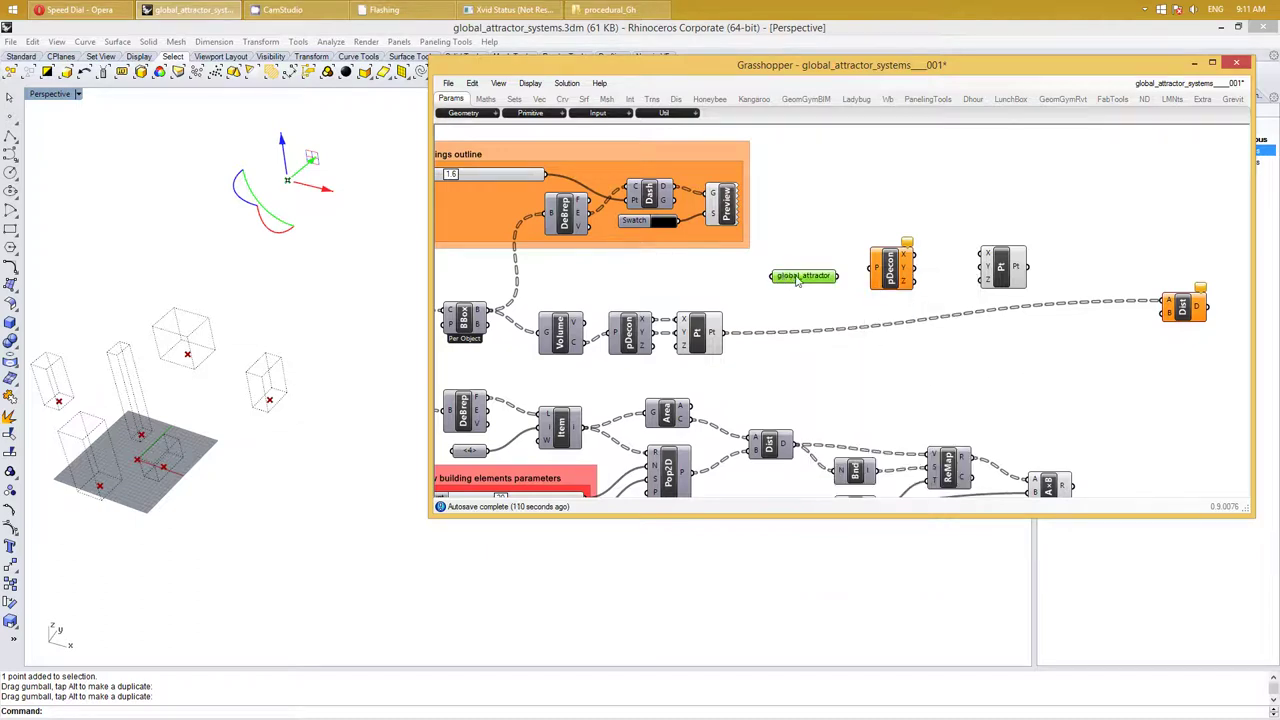
{"action": "right_click", "coordinate": [797, 279]}
{"action": "left_click", "coordinate": [930, 302]}
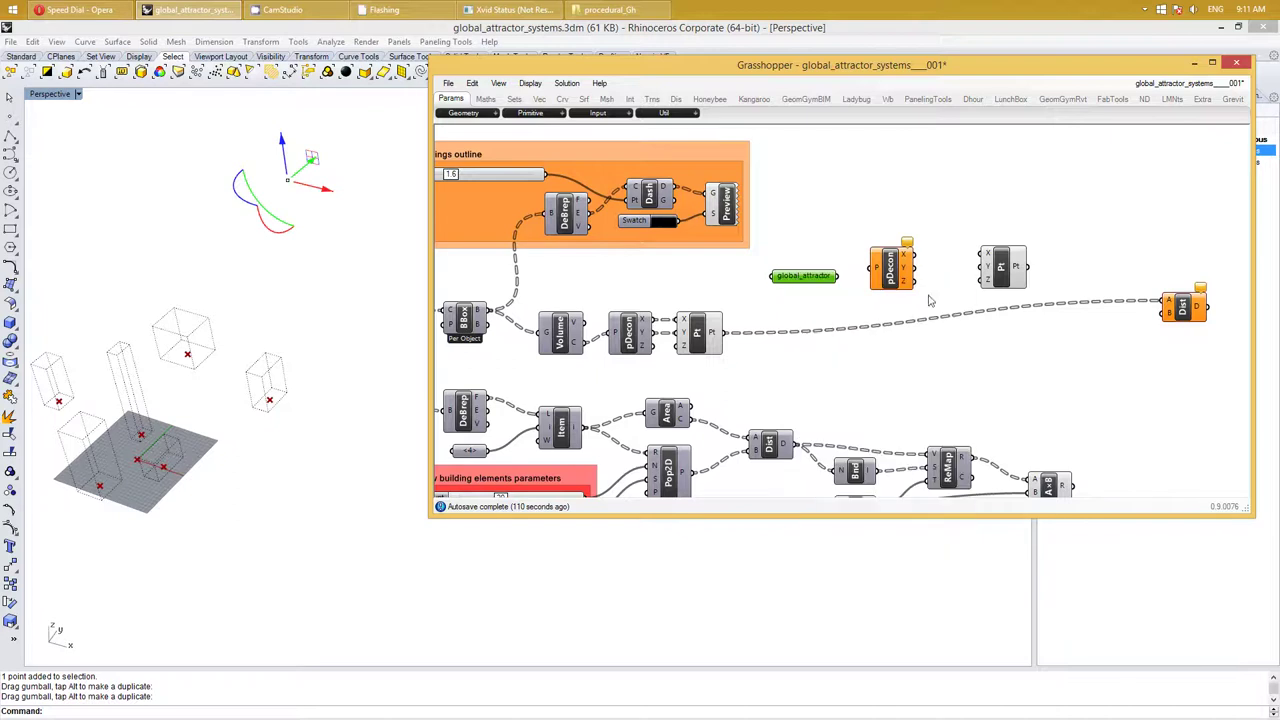
{"action": "left_click", "coordinate": [1003, 267]}
{"action": "mouse_move", "coordinate": [837, 276]}
{"action": "left_mouse_down"}
{"action": "mouse_move", "coordinate": [983, 255]}
{"action": "mouse_move", "coordinate": [985, 267]}
{"action": "left_mouse_up"}
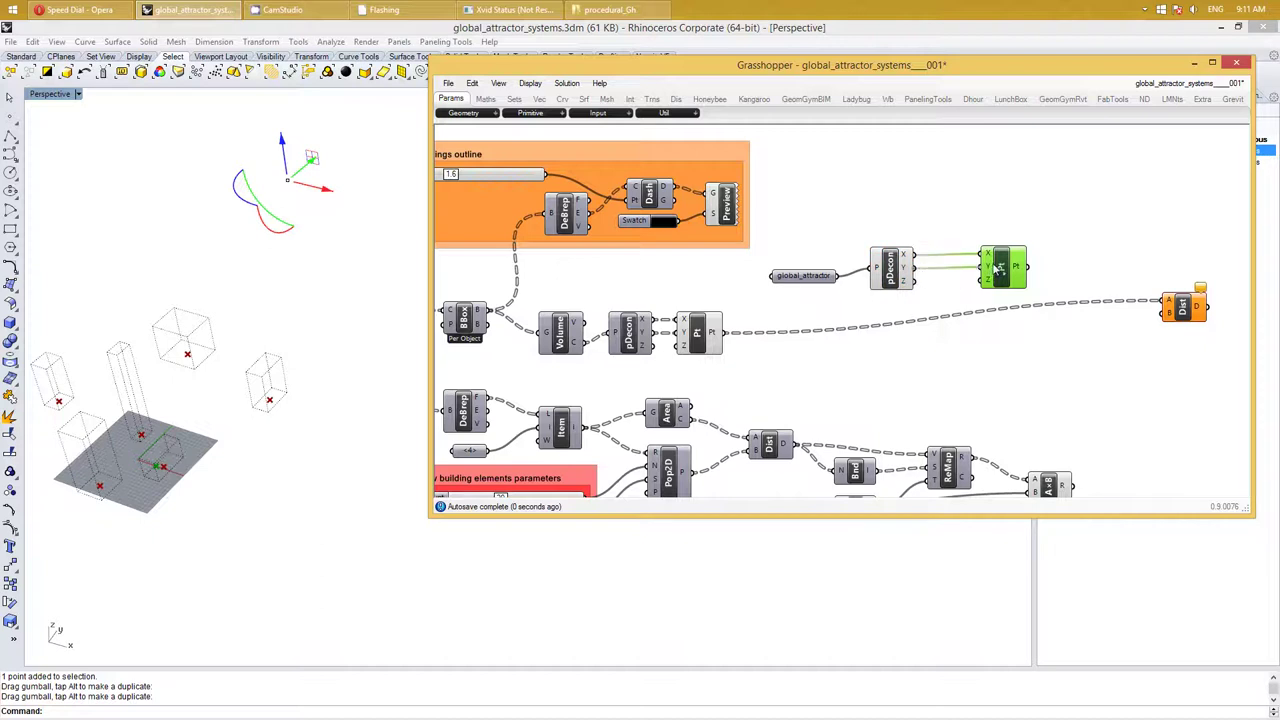
{"action": "left_click", "coordinate": [962, 300]}
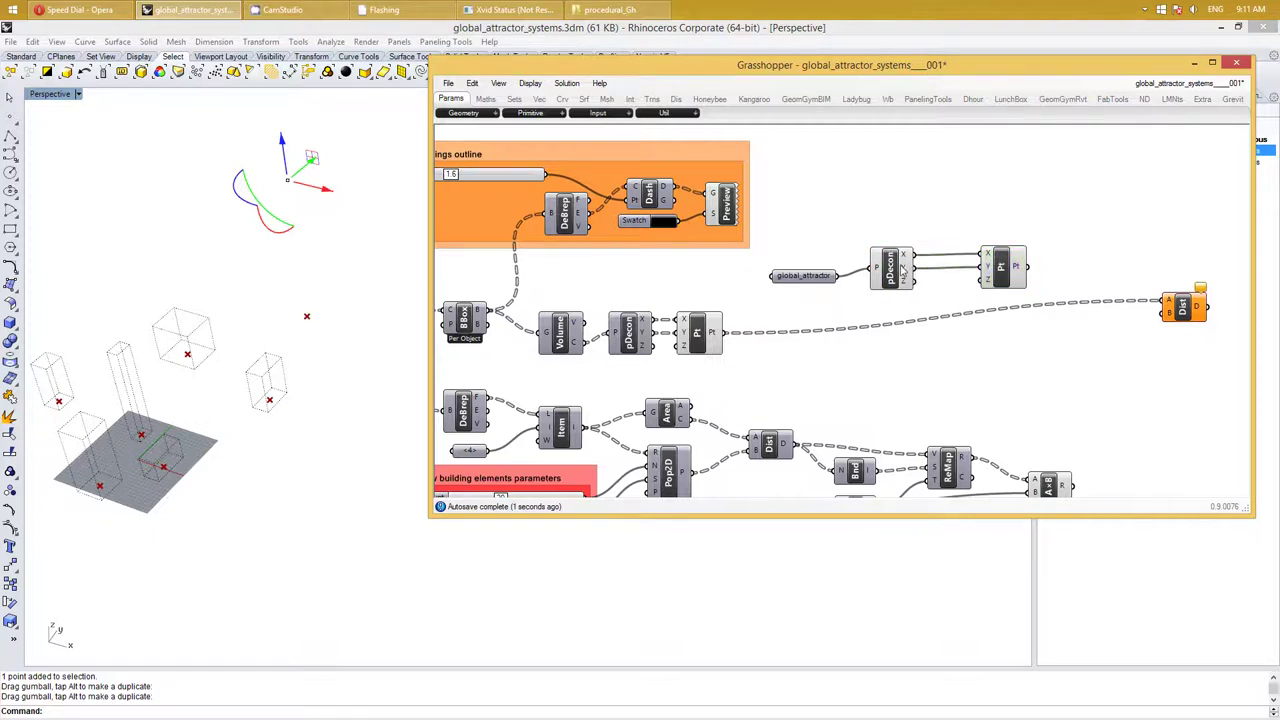
{"action": "right_click", "coordinate": [893, 262]}
{"action": "right_click_drag", "start_coordinate": [960, 329], "coordinate": [922, 331]}
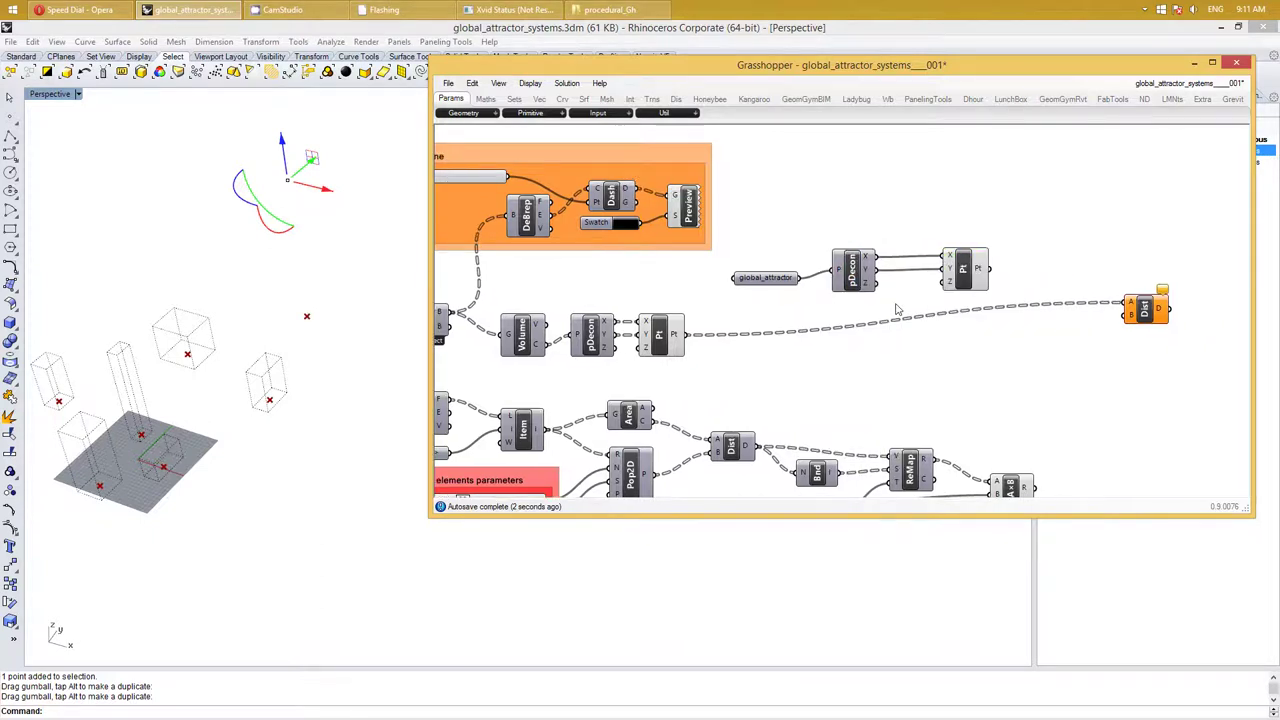
{"action": "left_click", "coordinate": [758, 281]}
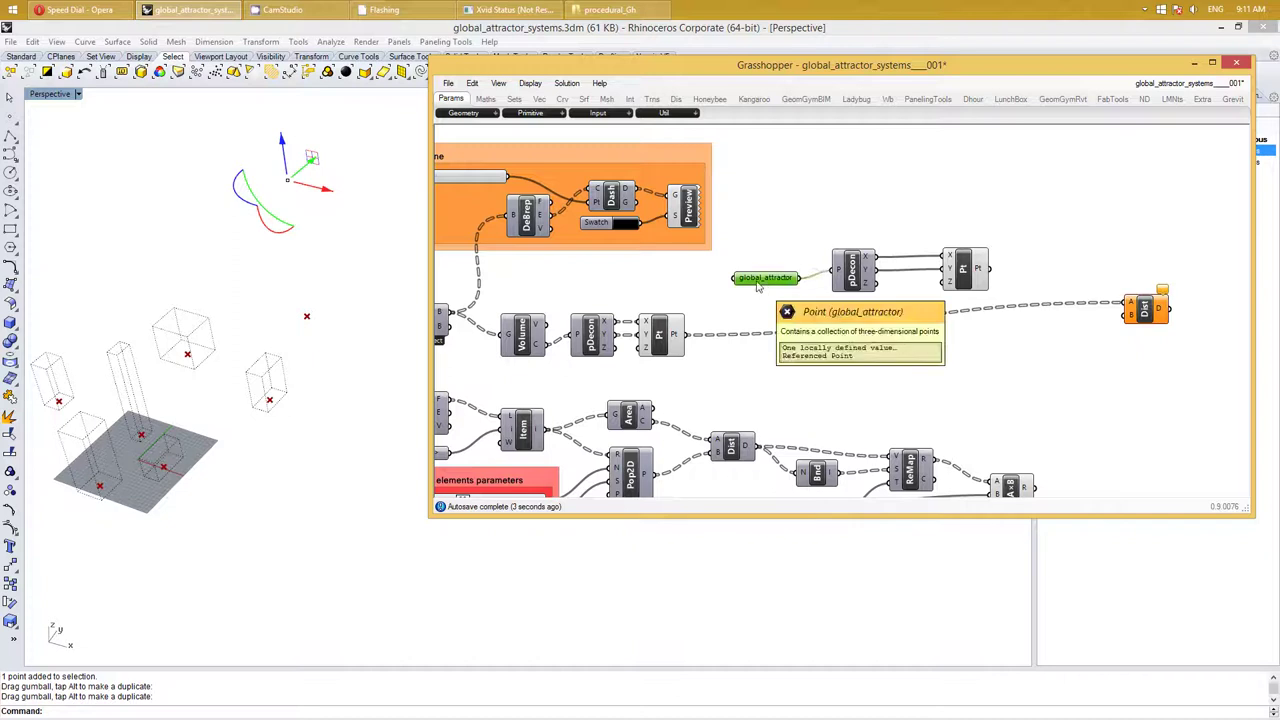
{"action": "left_click", "coordinate": [758, 283]}
Colour the global_attractor group yellow
{"action": "right_click", "coordinate": [758, 277]}
{"action": "mouse_move", "coordinate": [792, 411]}
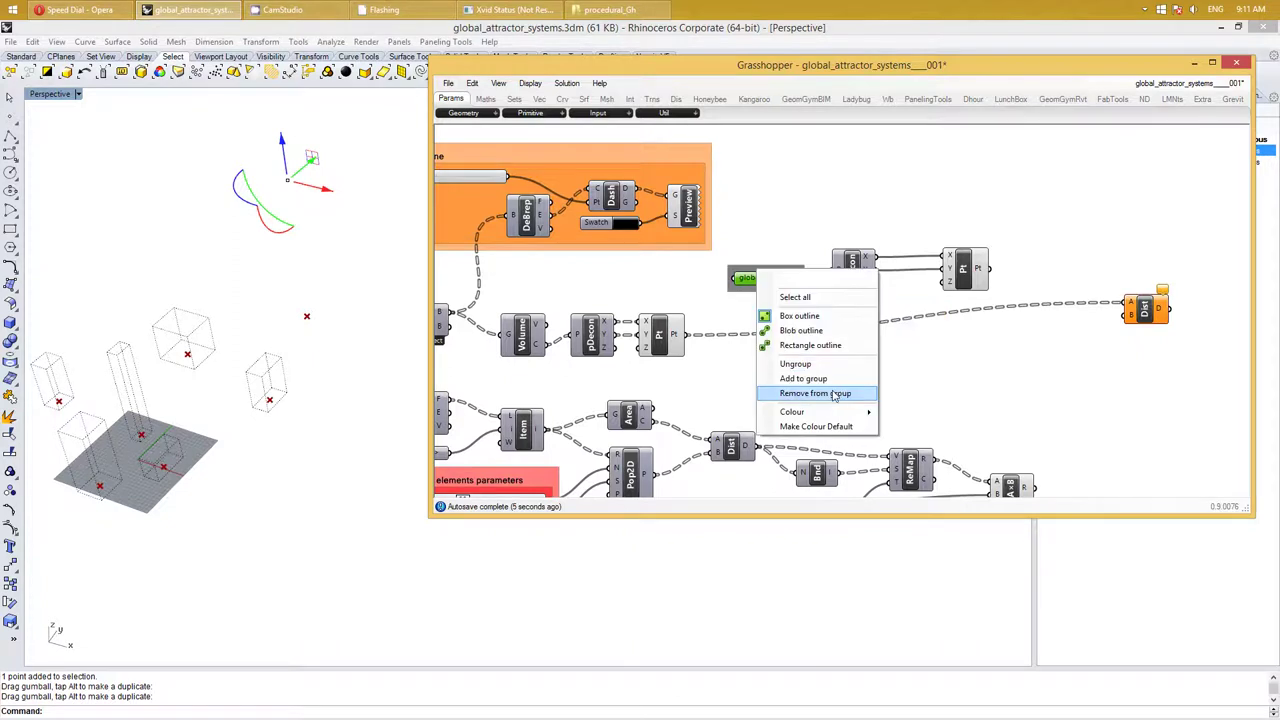
{"action": "left_click", "coordinate": [977, 482]}
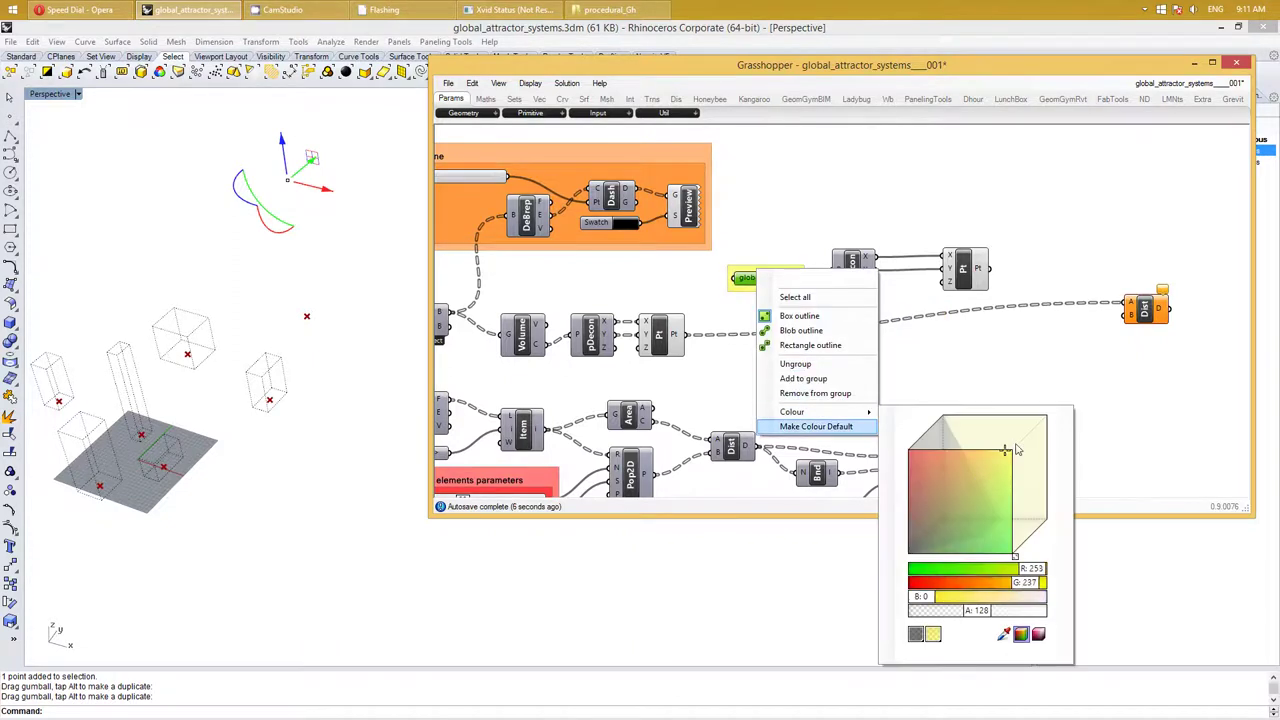
{"action": "left_click", "coordinate": [769, 259]}
Add a Scribble label above the group with size 13 and start its text with 'global'
{"action": "double_click", "coordinate": [765, 250]}
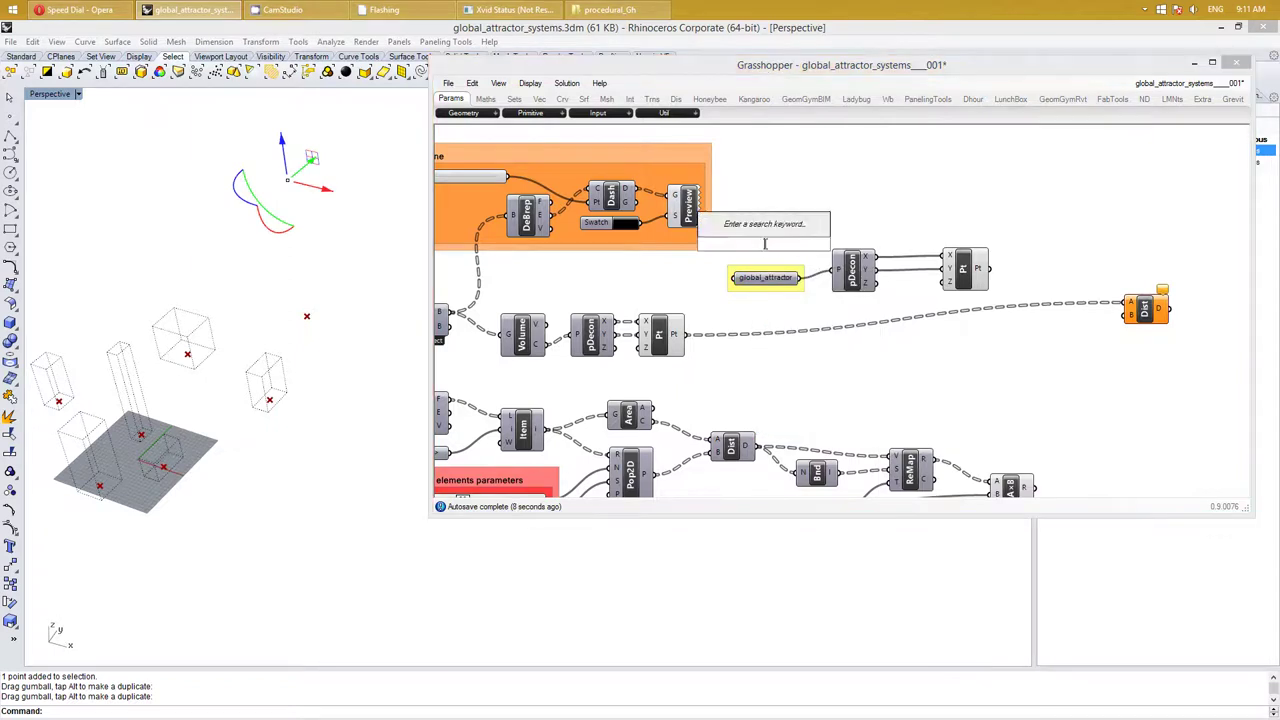
{"action": "type", "text": "scr"}
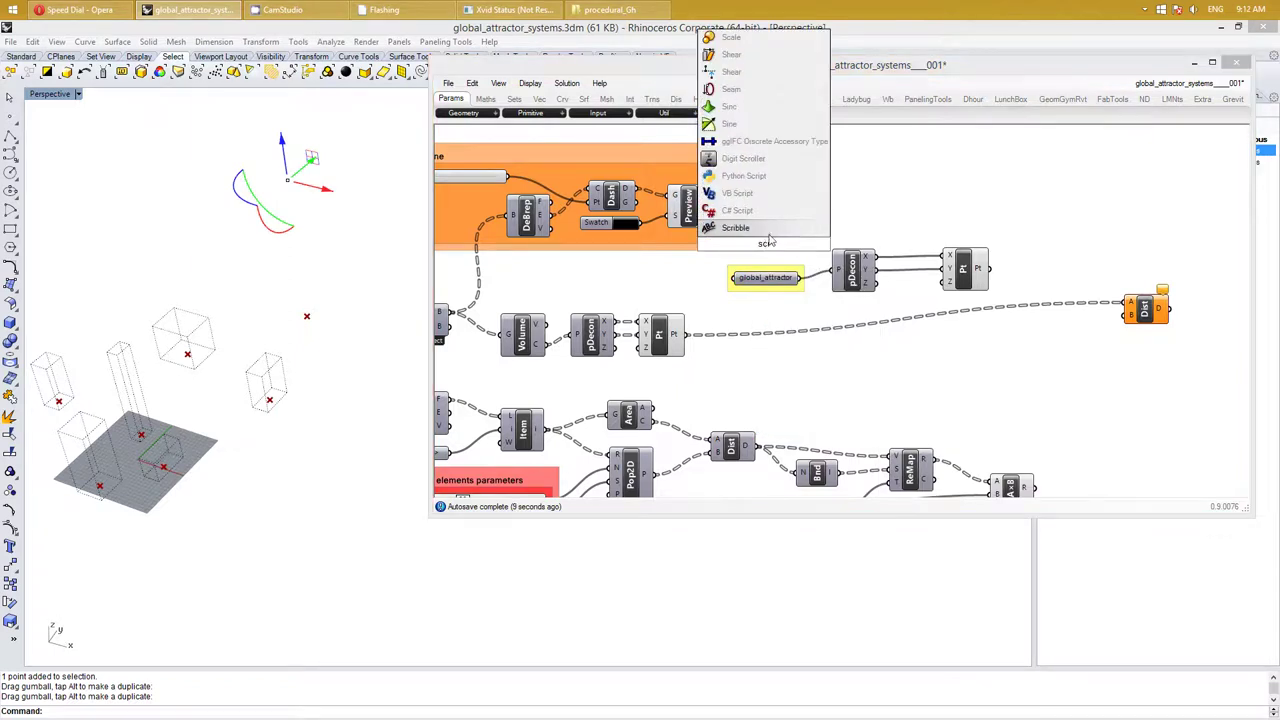
{"action": "key", "text": "Return"}
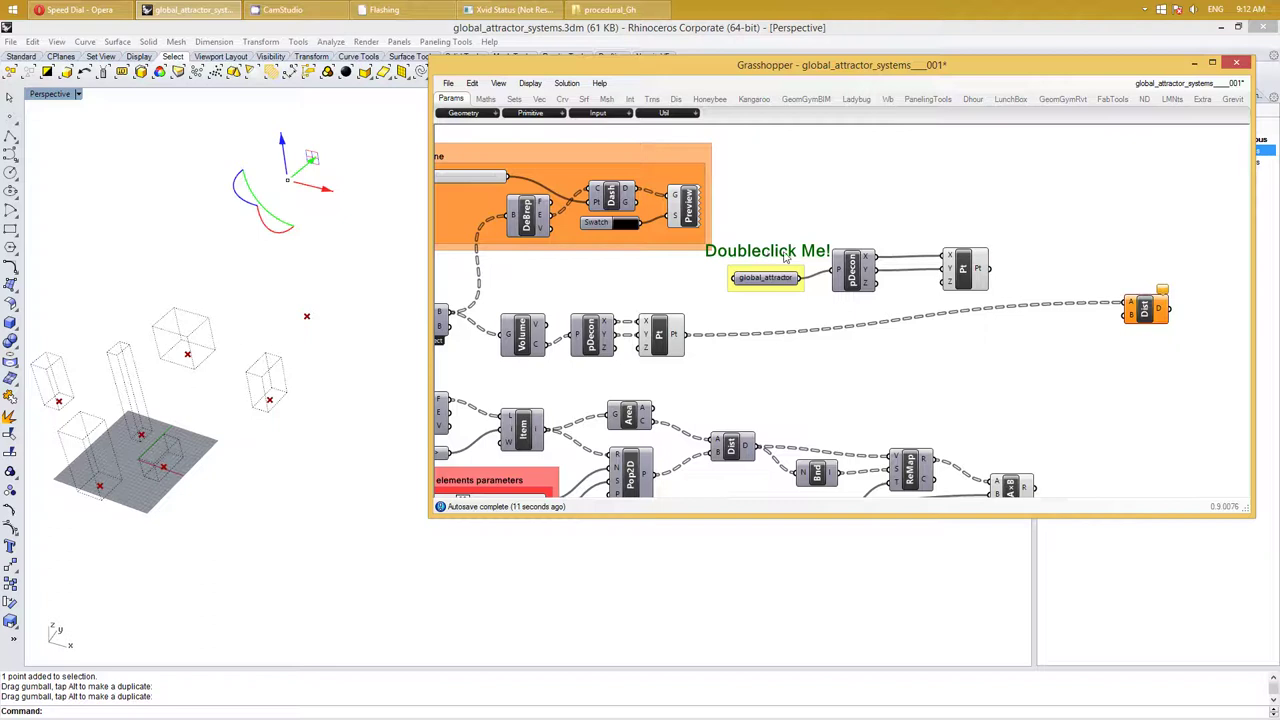
{"action": "double_click", "coordinate": [777, 257]}
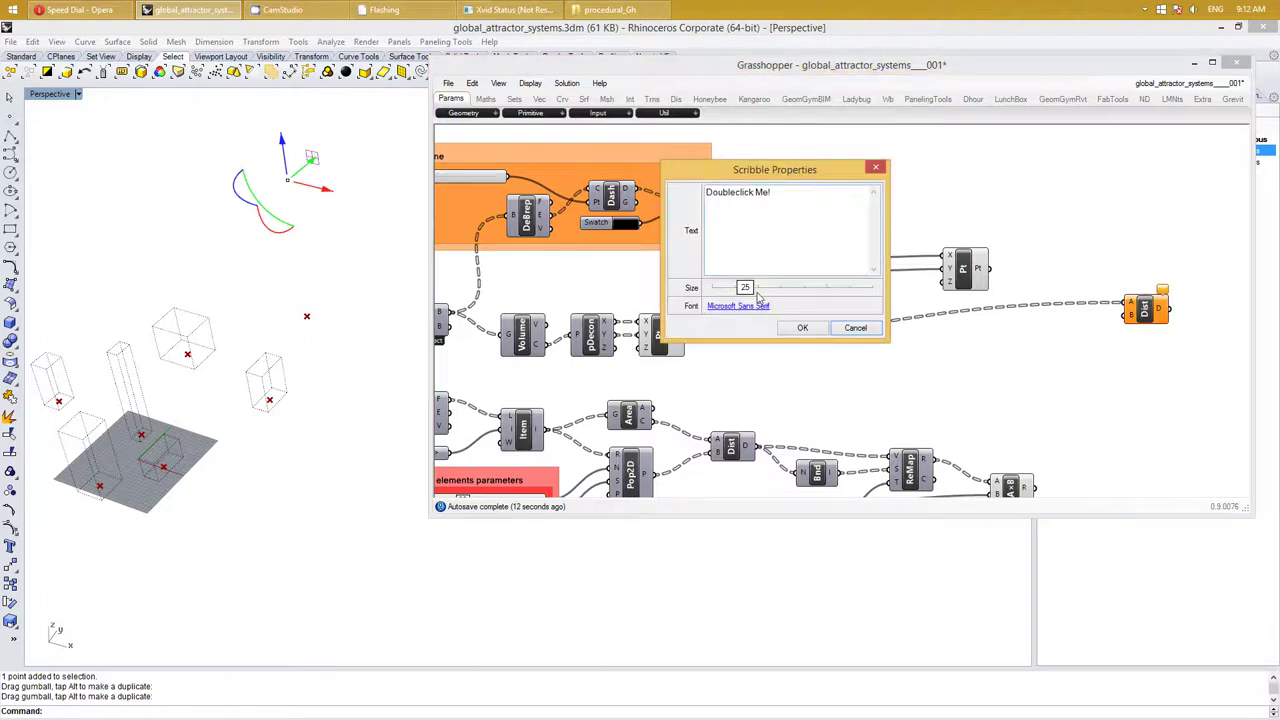
{"action": "double_click", "coordinate": [757, 291]}
{"action": "type", "text": "13"}
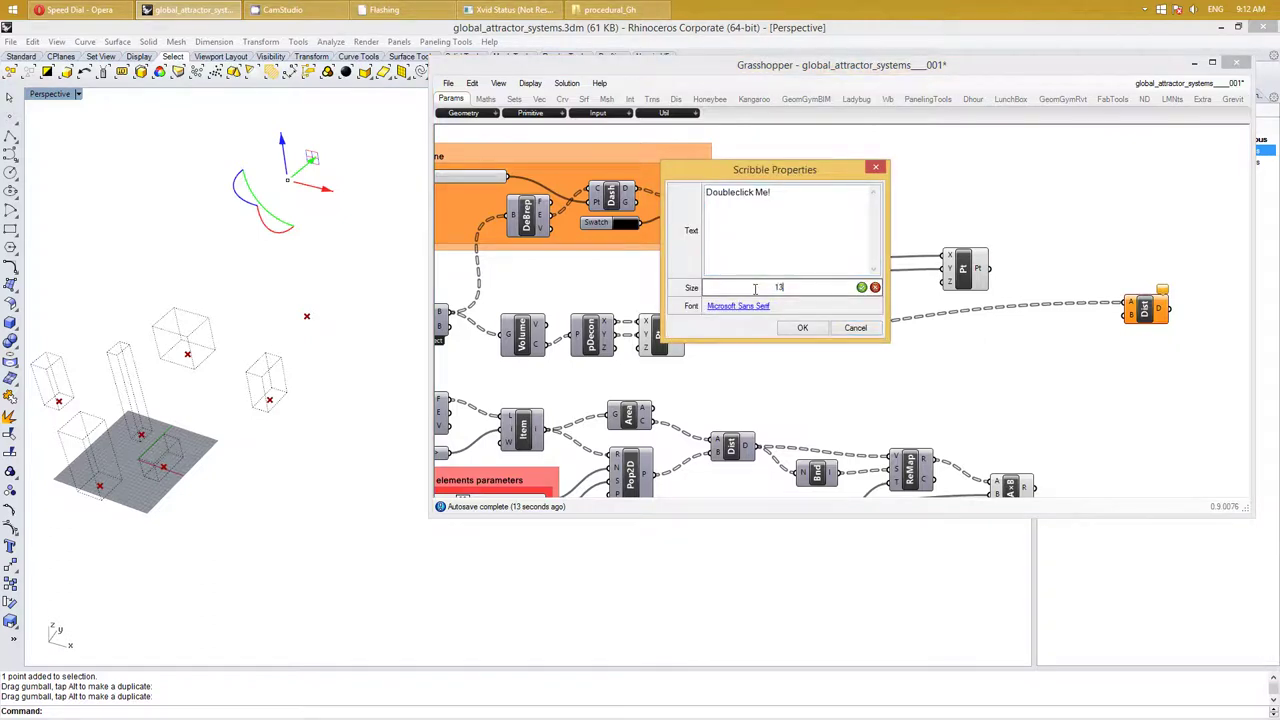
{"action": "key", "text": "Return"}
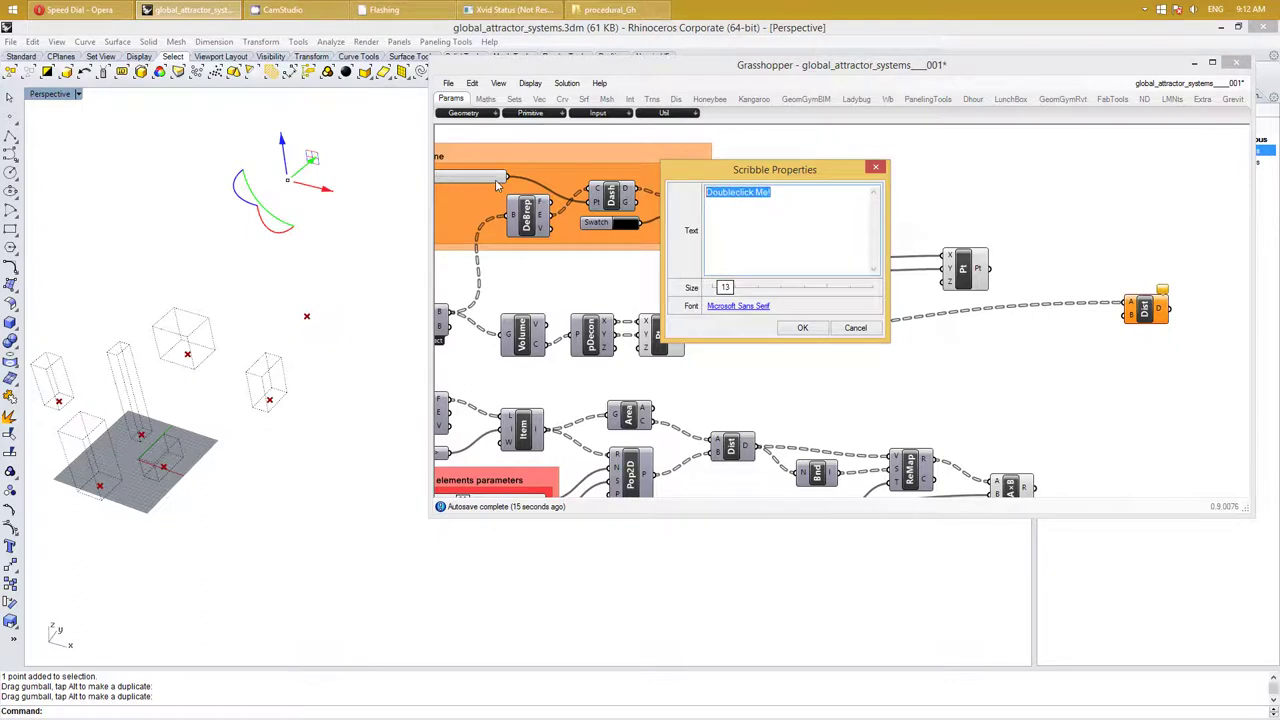
{"action": "type", "text": "global"}
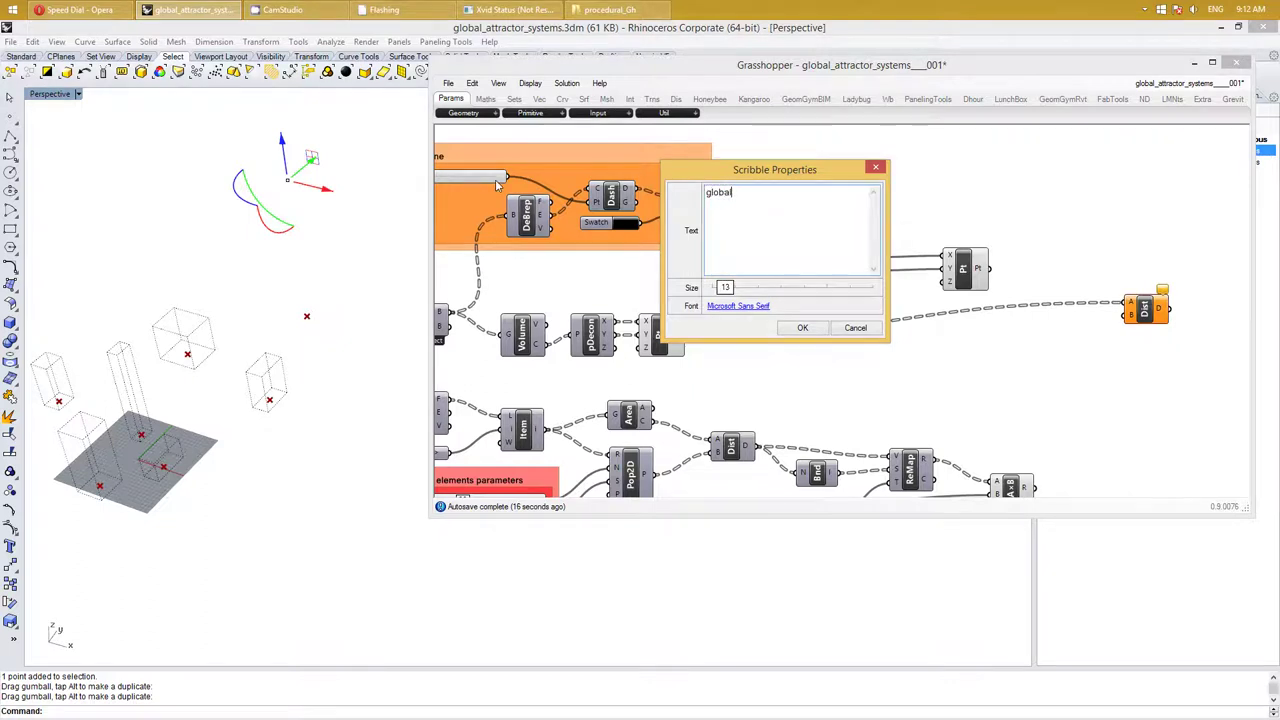
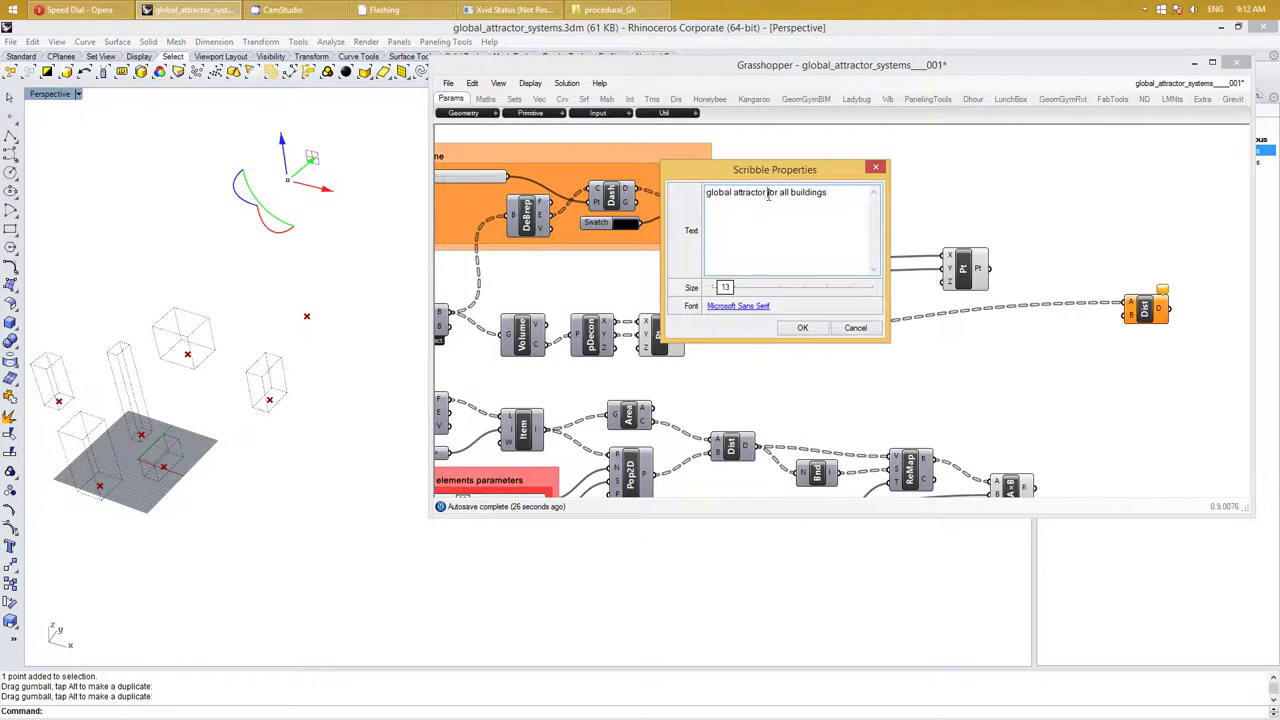
Break the 'global attractor for all buildings' note onto two lines and nudge it into place
{"action": "key", "text": "Return"}
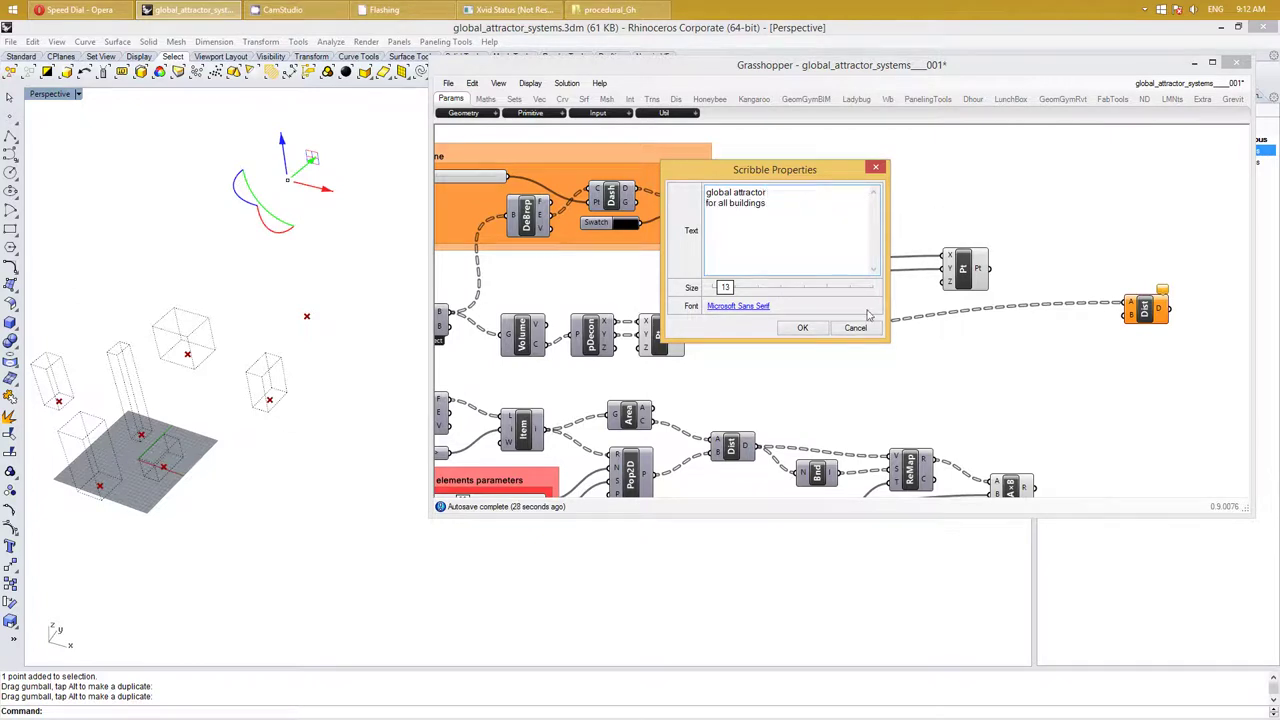
{"action": "left_click", "coordinate": [812, 328]}
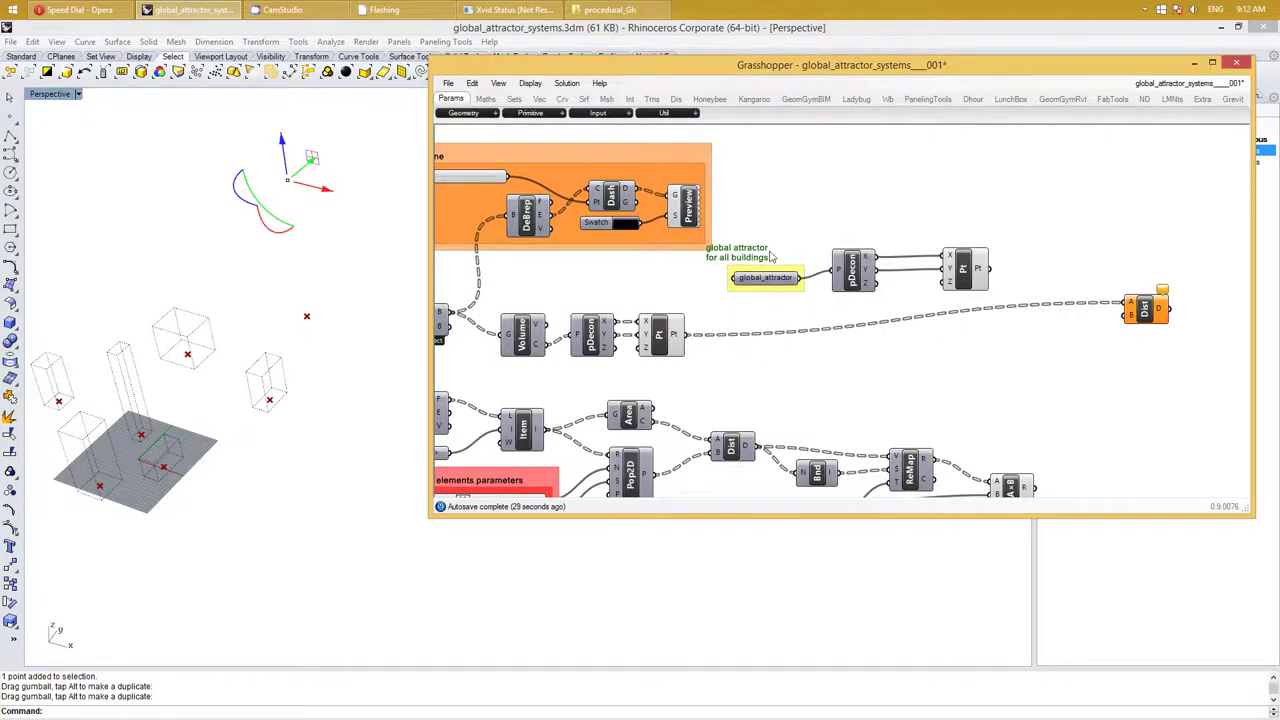
{"action": "key", "text": "Left"}
{"action": "key", "text": "Left"}
{"action": "key", "text": "Left"}
{"action": "key", "text": "Left"}
{"action": "key", "text": "Left"}
{"action": "key", "text": "Left"}
{"action": "key", "text": "Left"}
{"action": "key", "text": "Left"}
{"action": "key", "text": "Left"}
{"action": "key", "text": "Down"}
{"action": "key", "text": "Down"}
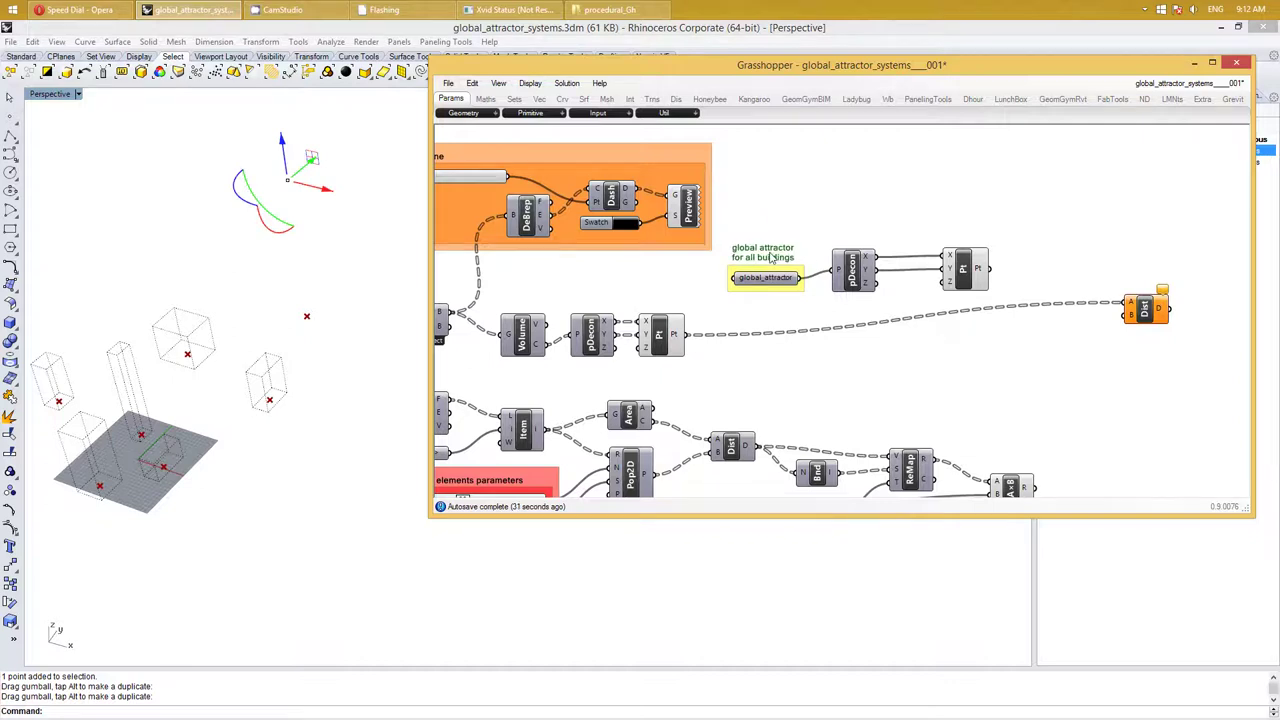
Group the note with the global_attractor parameter and colour the group yellow
{"action": "left_click", "coordinate": [767, 277]}
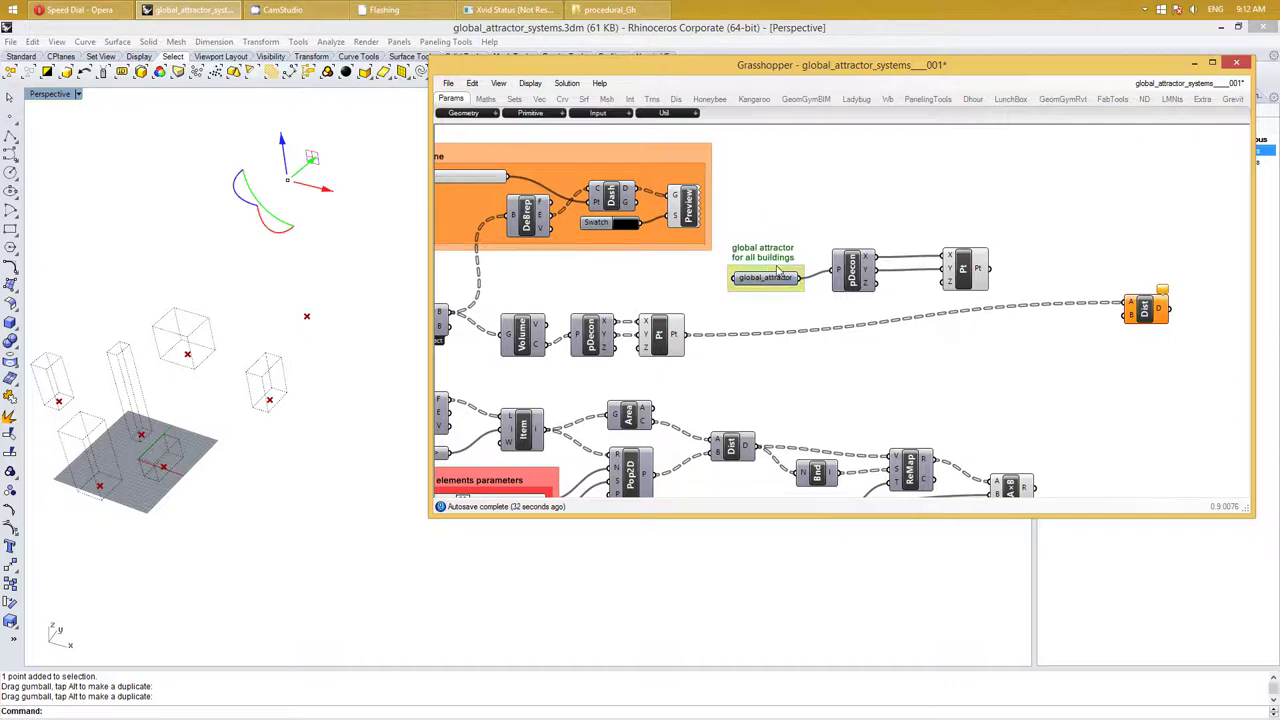
{"action": "key", "text": "ctrl+g"}
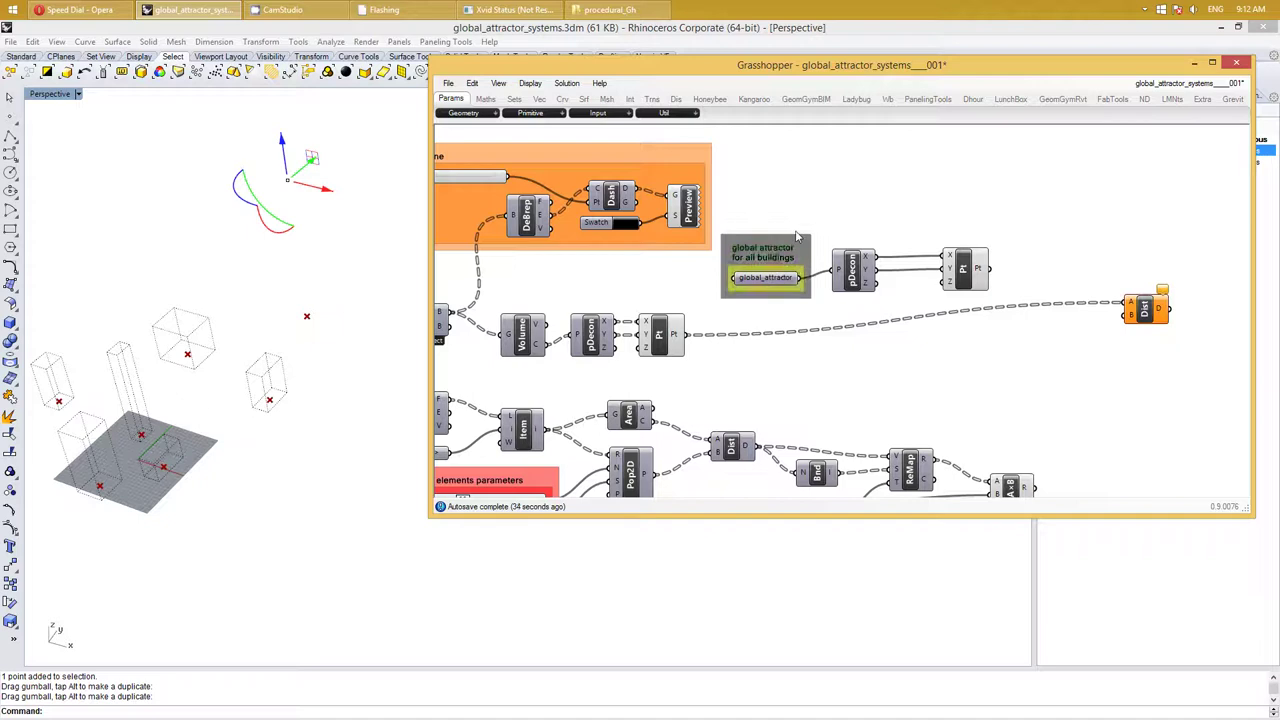
{"action": "right_click", "coordinate": [798, 243]}
{"action": "mouse_move", "coordinate": [832, 382]}
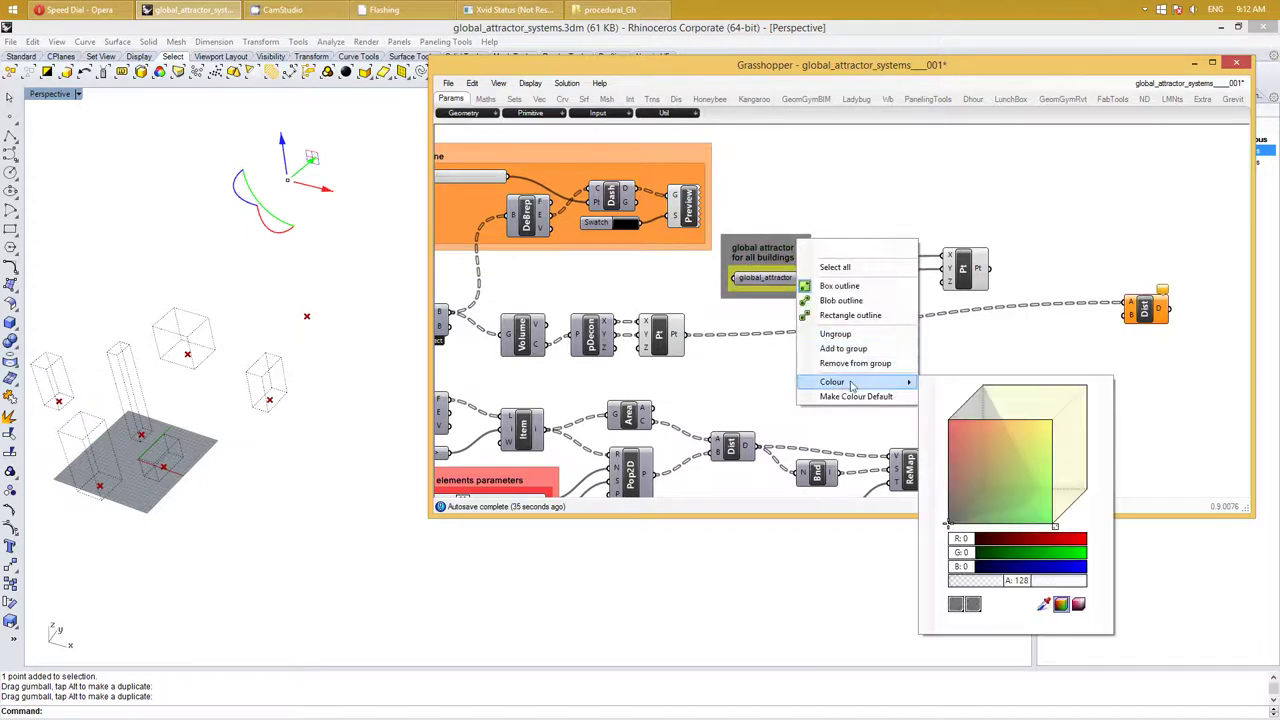
{"action": "left_click_drag", "start_coordinate": [946, 420], "coordinate": [1057, 420]}
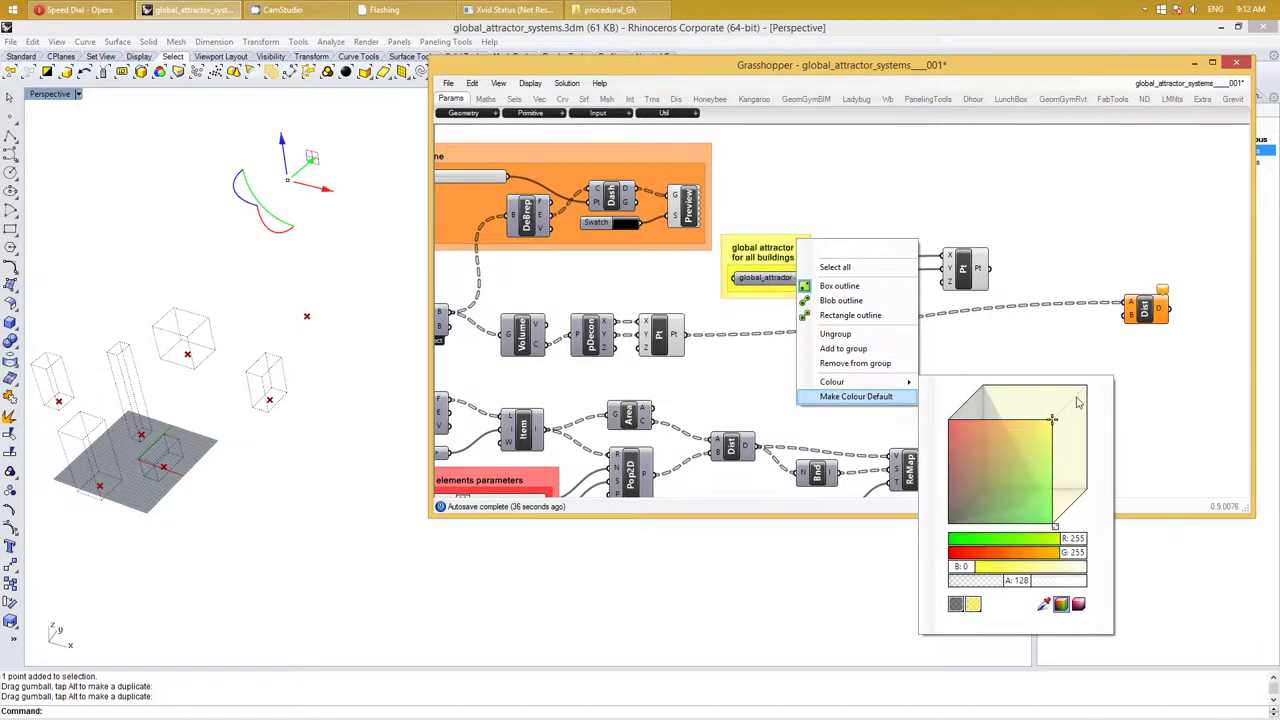
{"action": "right_click", "coordinate": [883, 371]}
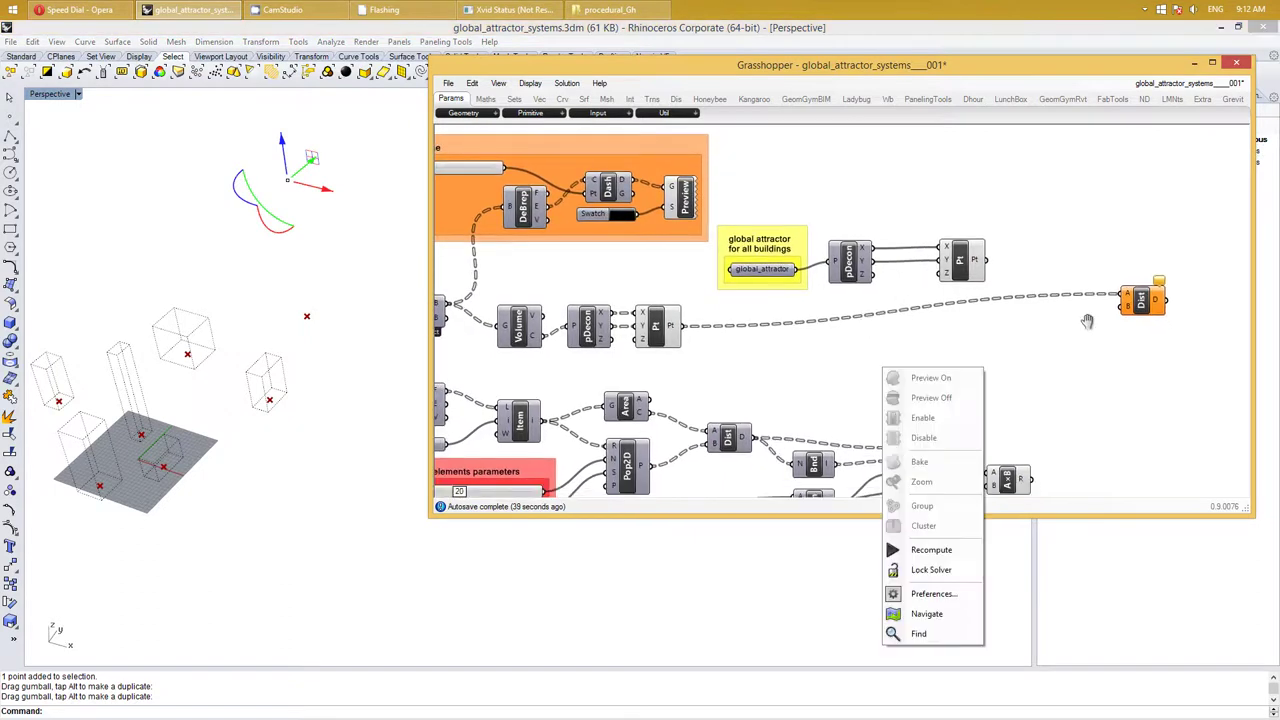
{"action": "right_click_drag", "start_coordinate": [1034, 378], "coordinate": [951, 371]}
Add a Flatten Tree component to the canvas
{"action": "left_click", "coordinate": [1030, 302]}
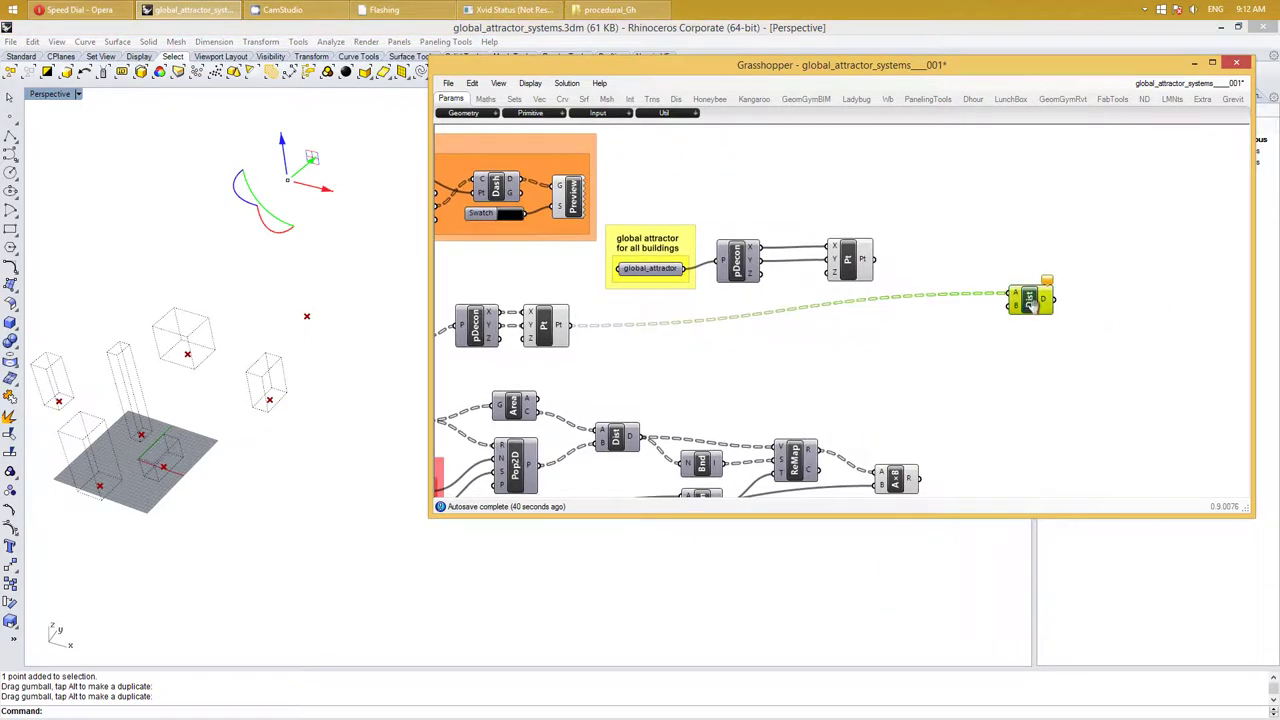
{"action": "left_click", "coordinate": [914, 346]}
{"action": "right_click_drag", "start_coordinate": [937, 246], "coordinate": [977, 287]}
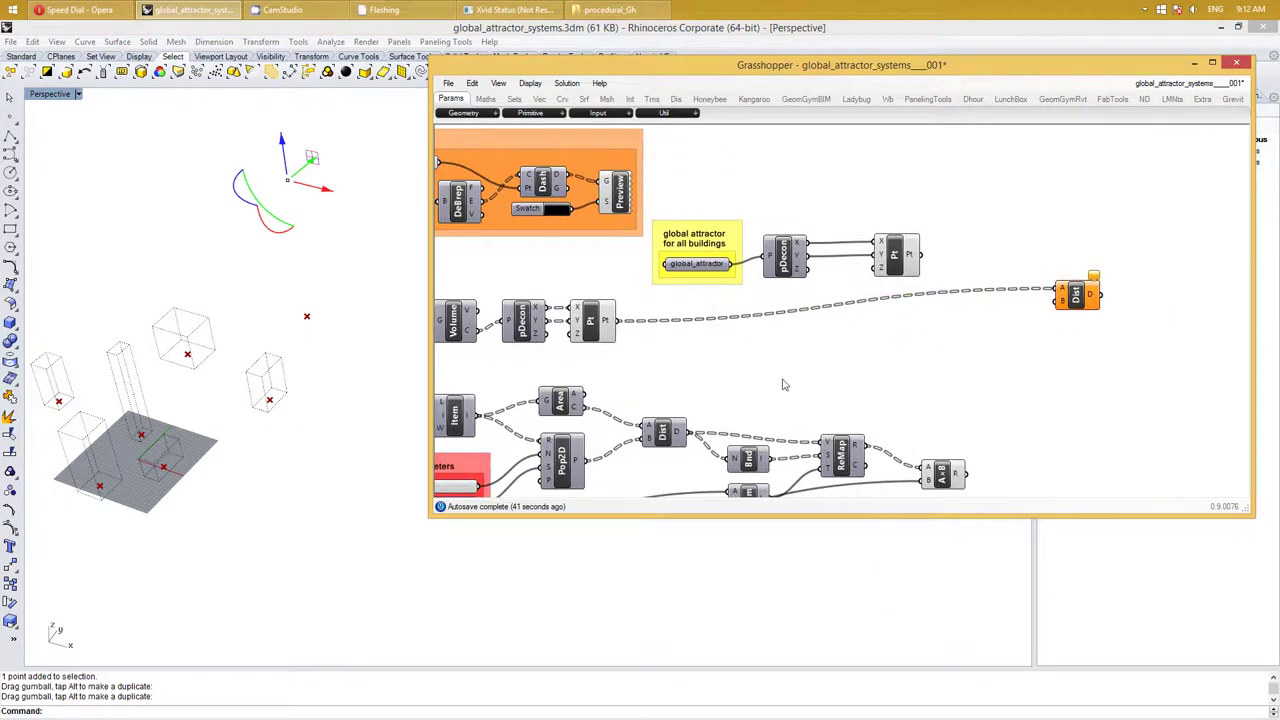
{"action": "double_click", "coordinate": [827, 362]}
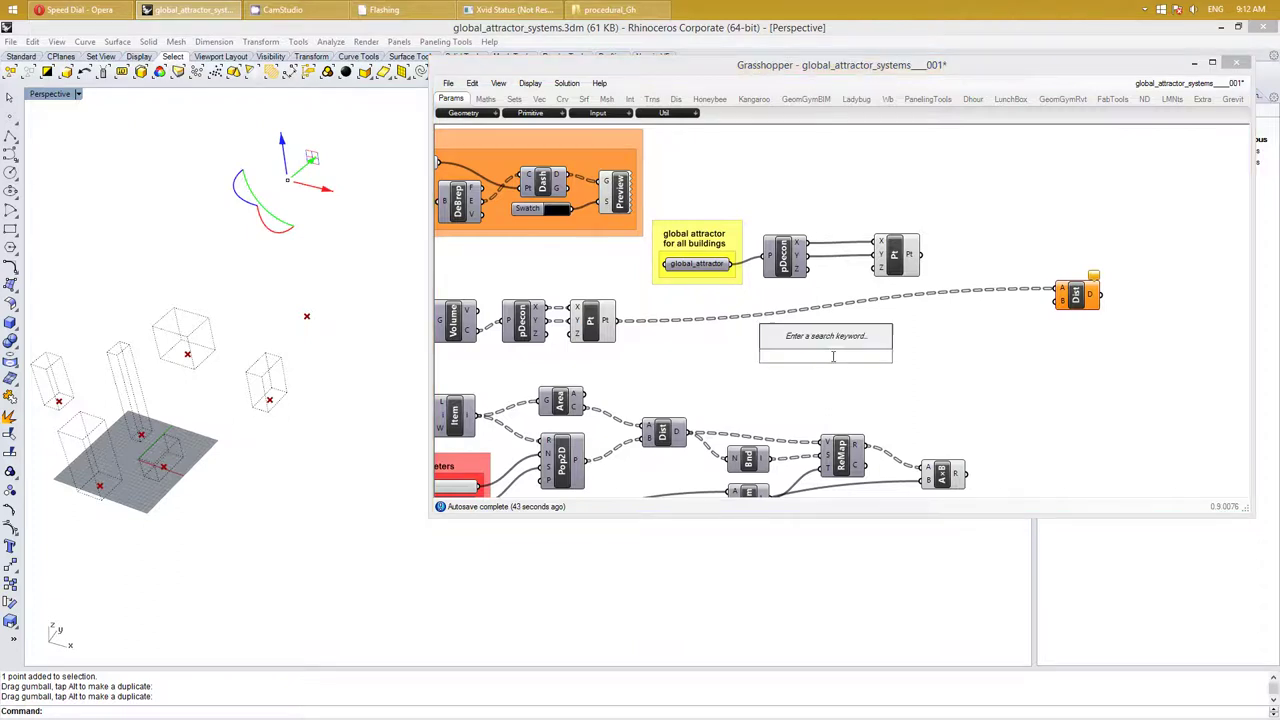
{"action": "type", "text": "fli"}
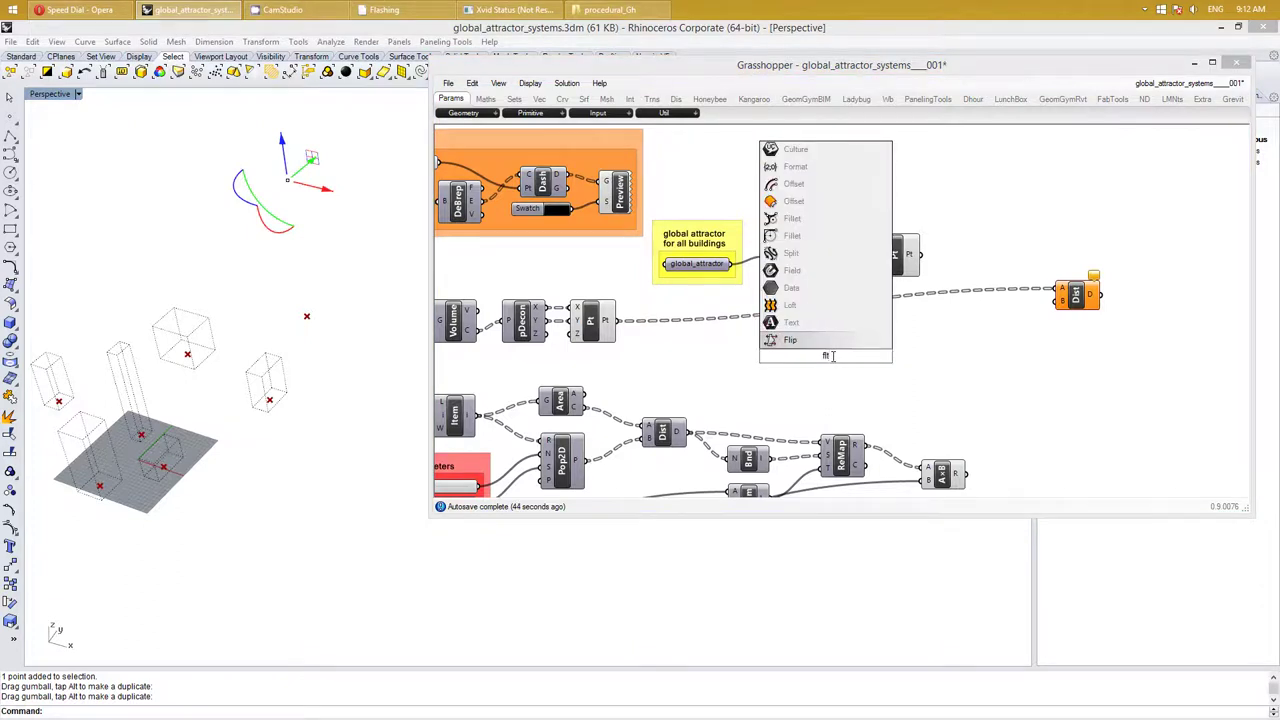
{"action": "key", "text": "BackSpace"}
{"action": "key", "text": "Up"}
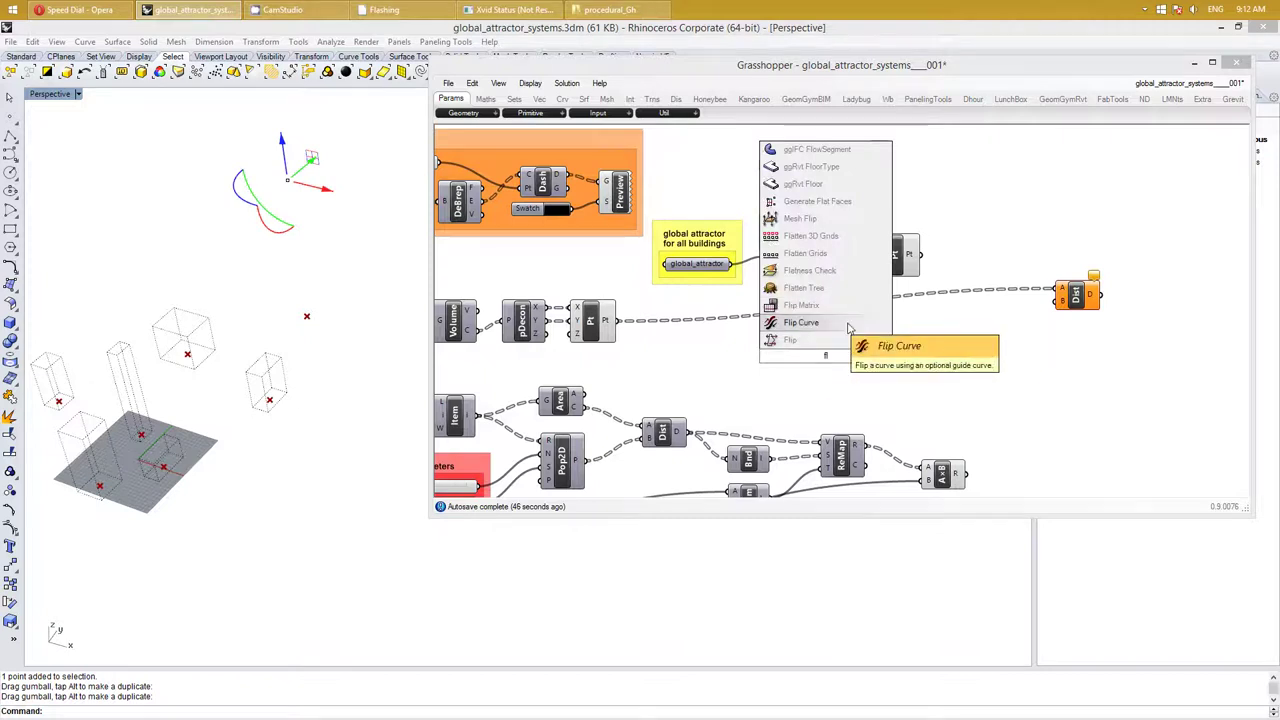
{"action": "key", "text": "Up"}
{"action": "key", "text": "Up"}
{"action": "key", "text": "Return"}
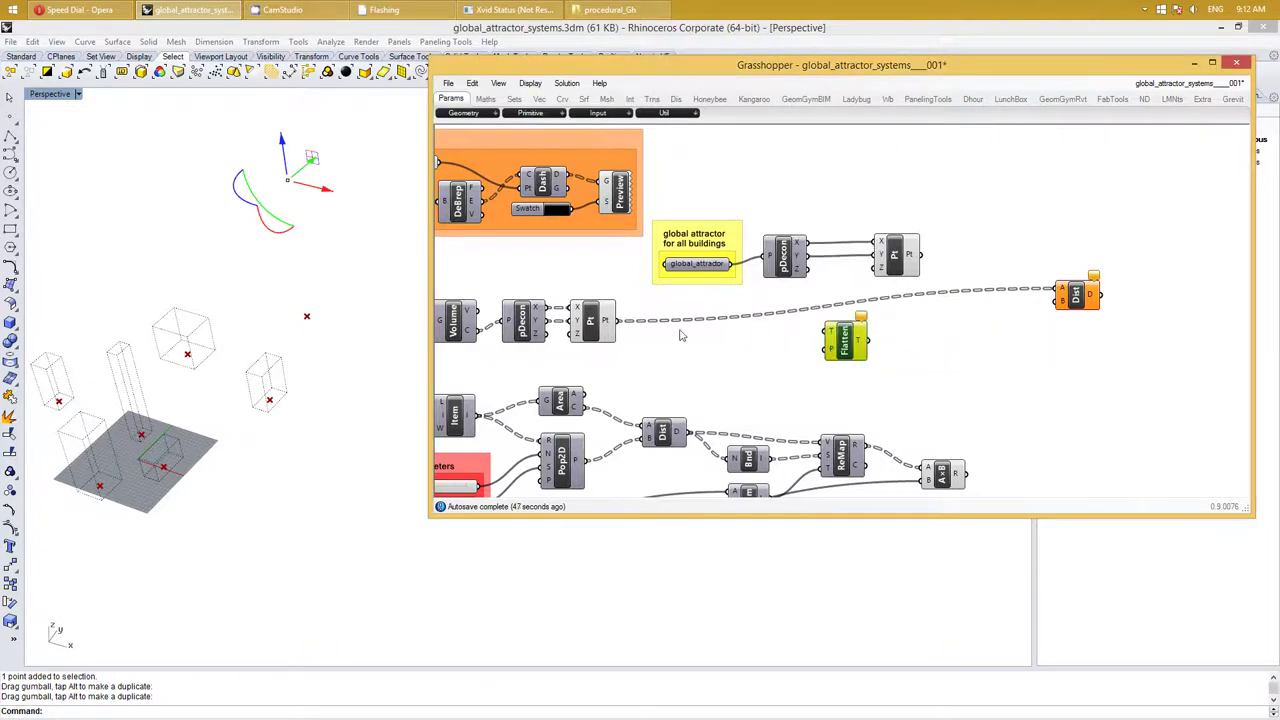
Feed the lower Pt output into Flatten and place Flatten below the upper Pt component
{"action": "left_click_drag", "start_coordinate": [617, 320], "coordinate": [818, 333]}
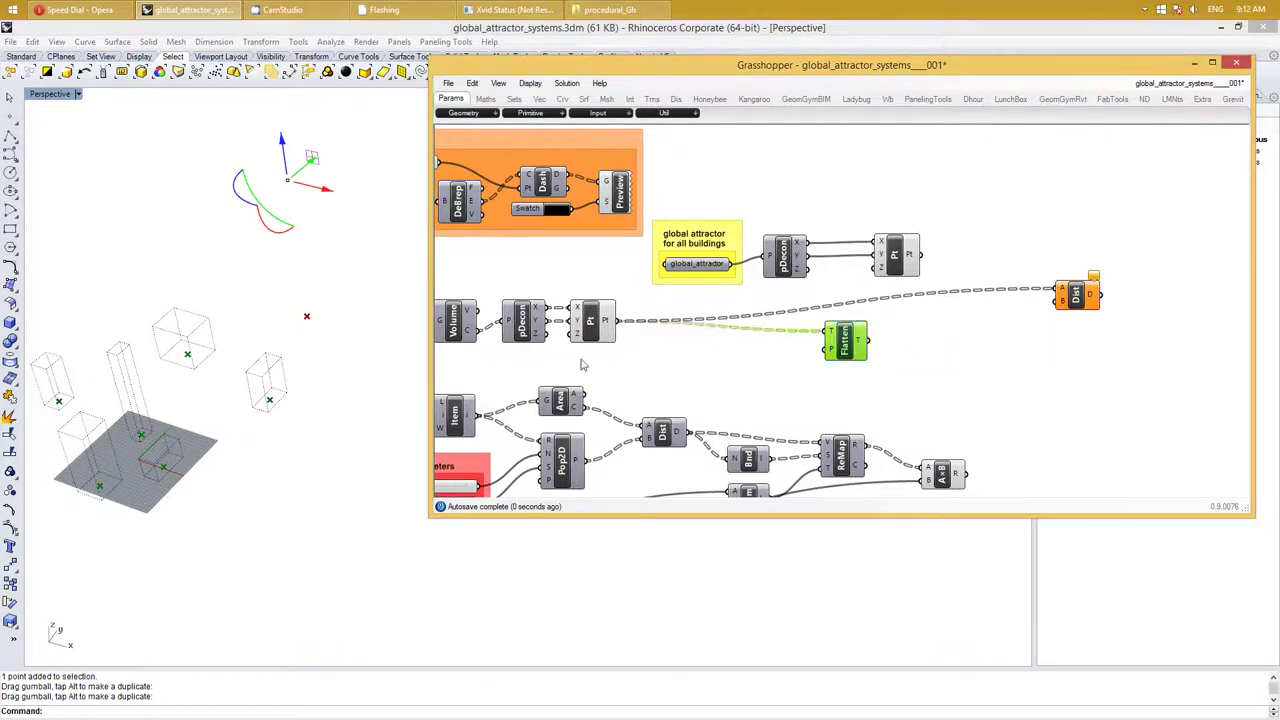
{"action": "right_click", "coordinate": [597, 328]}
{"action": "left_click", "coordinate": [651, 360]}
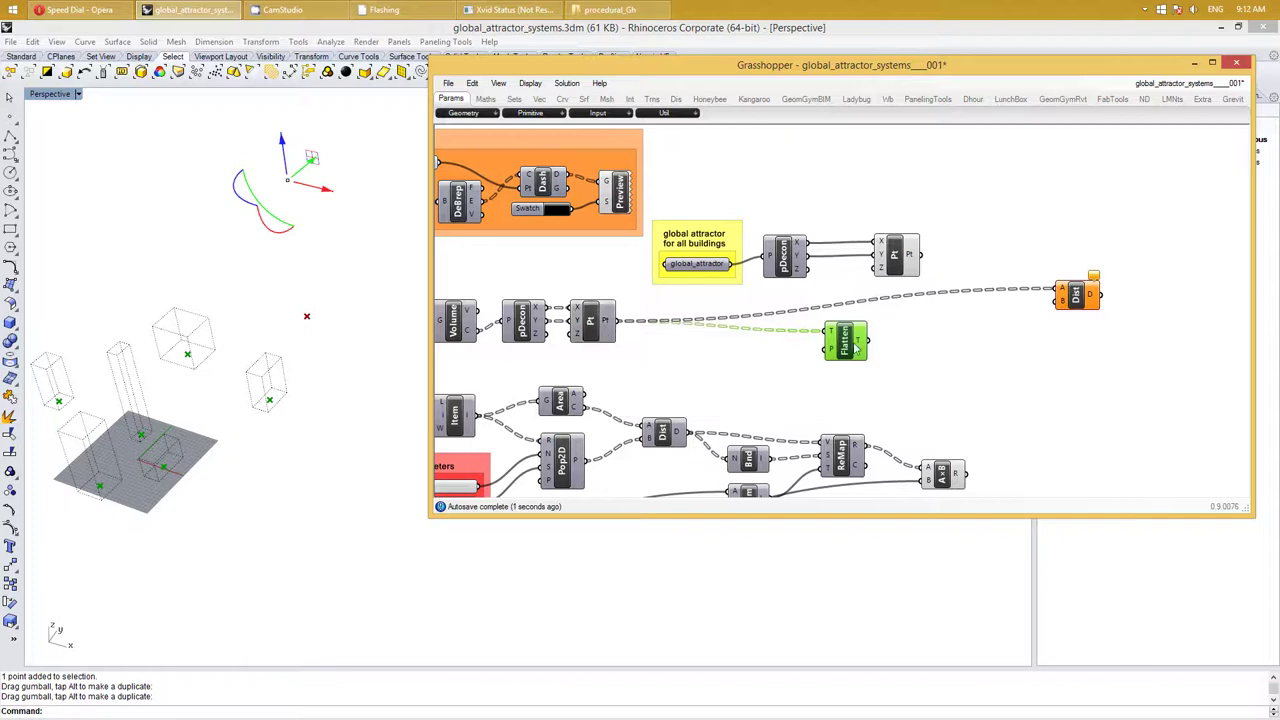
{"action": "left_click_drag", "start_coordinate": [855, 347], "coordinate": [833, 336]}
{"action": "right_click", "coordinate": [925, 341]}
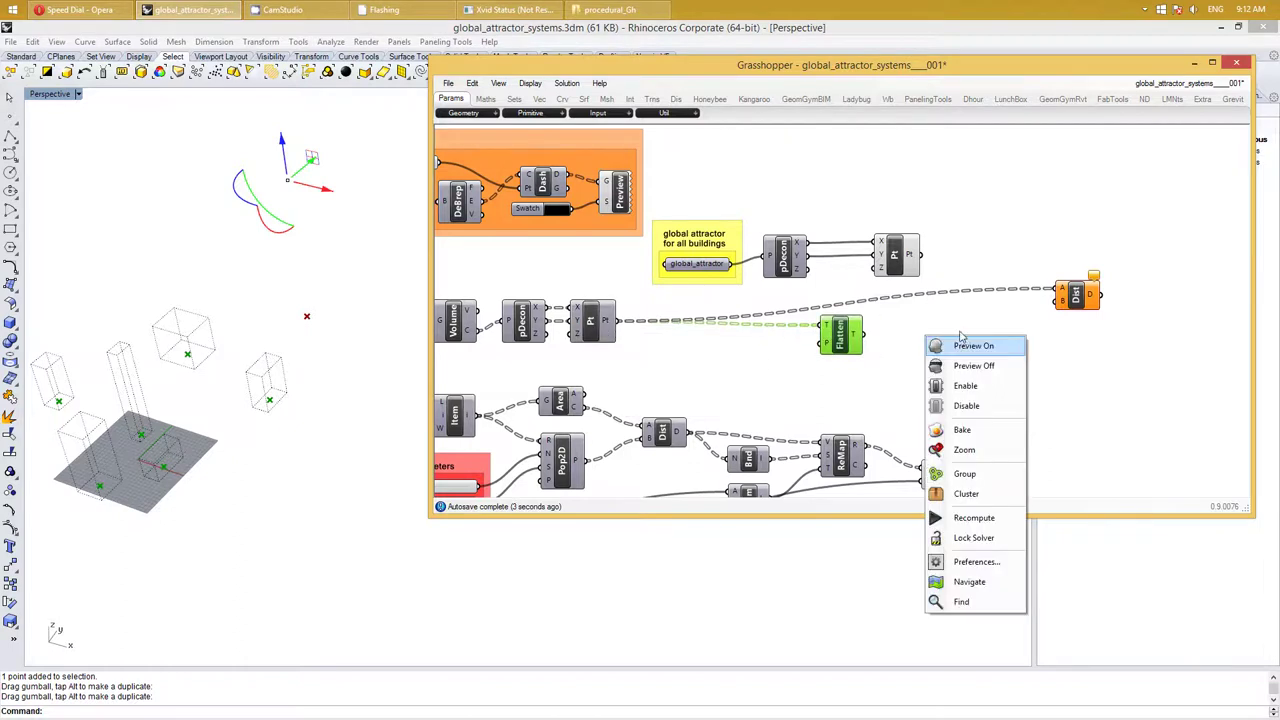
{"action": "left_click", "coordinate": [918, 302]}
{"action": "right_click_drag", "start_coordinate": [912, 341], "coordinate": [864, 355]}
{"action": "left_click_drag", "start_coordinate": [792, 347], "coordinate": [851, 340]}
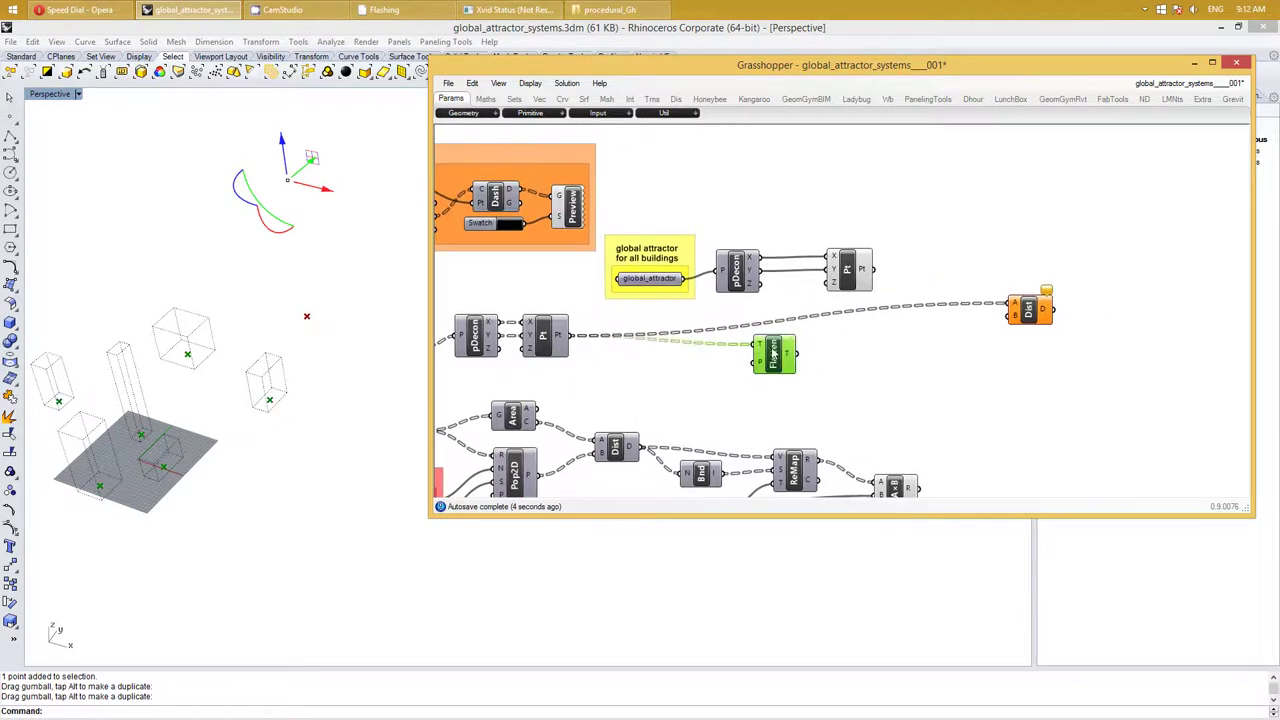
Reposition the Pt and Flatten components together
{"action": "left_click_drag", "start_coordinate": [885, 402], "coordinate": [795, 222]}
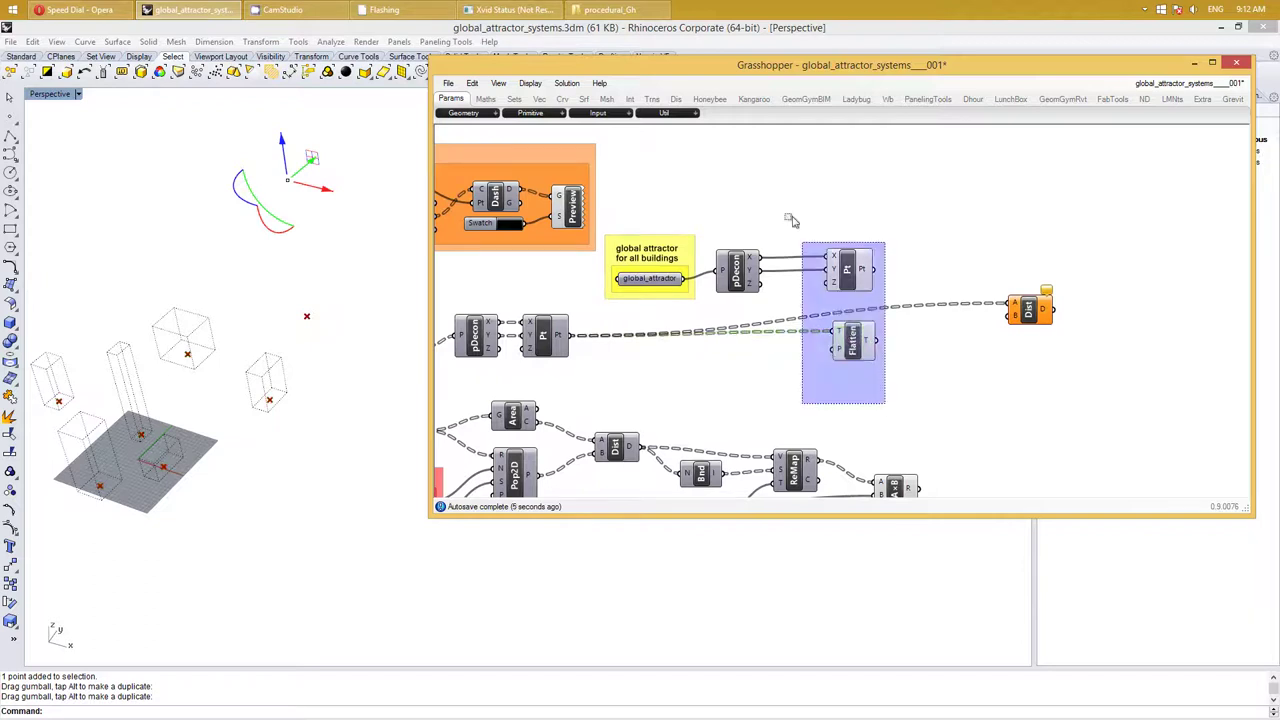
{"action": "left_click", "coordinate": [867, 245]}
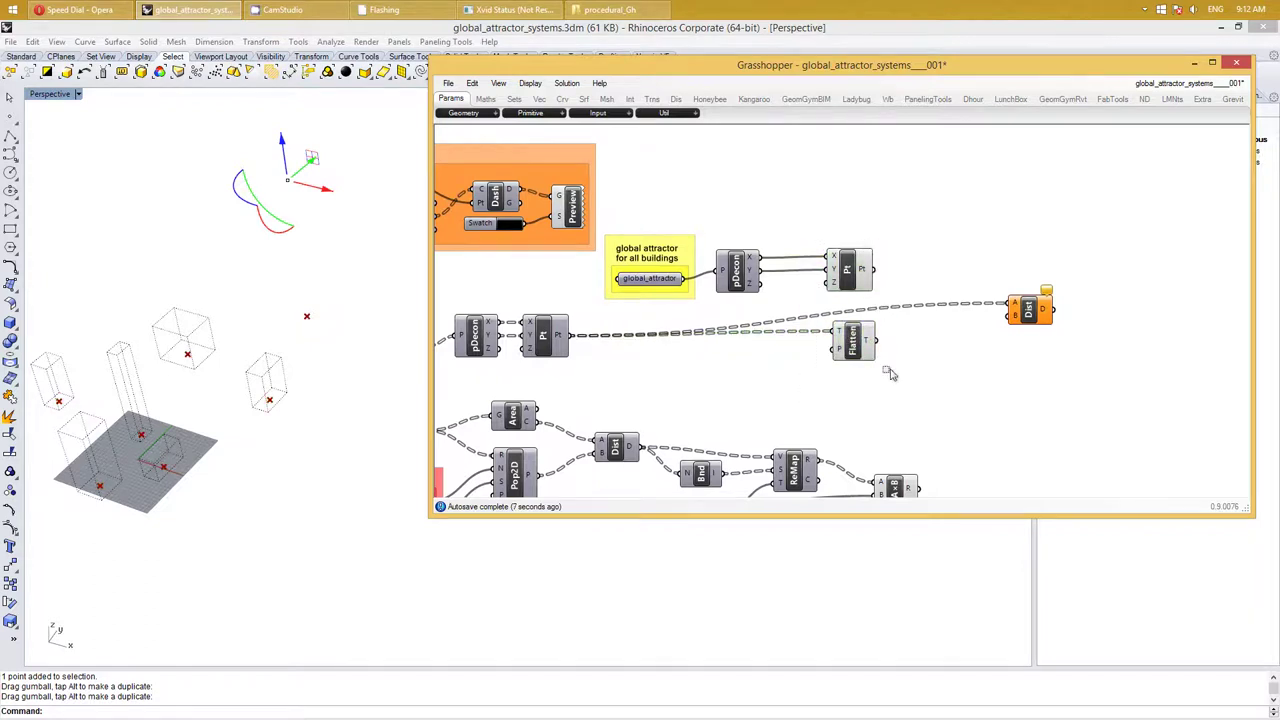
{"action": "left_click_drag", "start_coordinate": [889, 368], "coordinate": [815, 232]}
{"action": "left_click", "coordinate": [962, 287]}
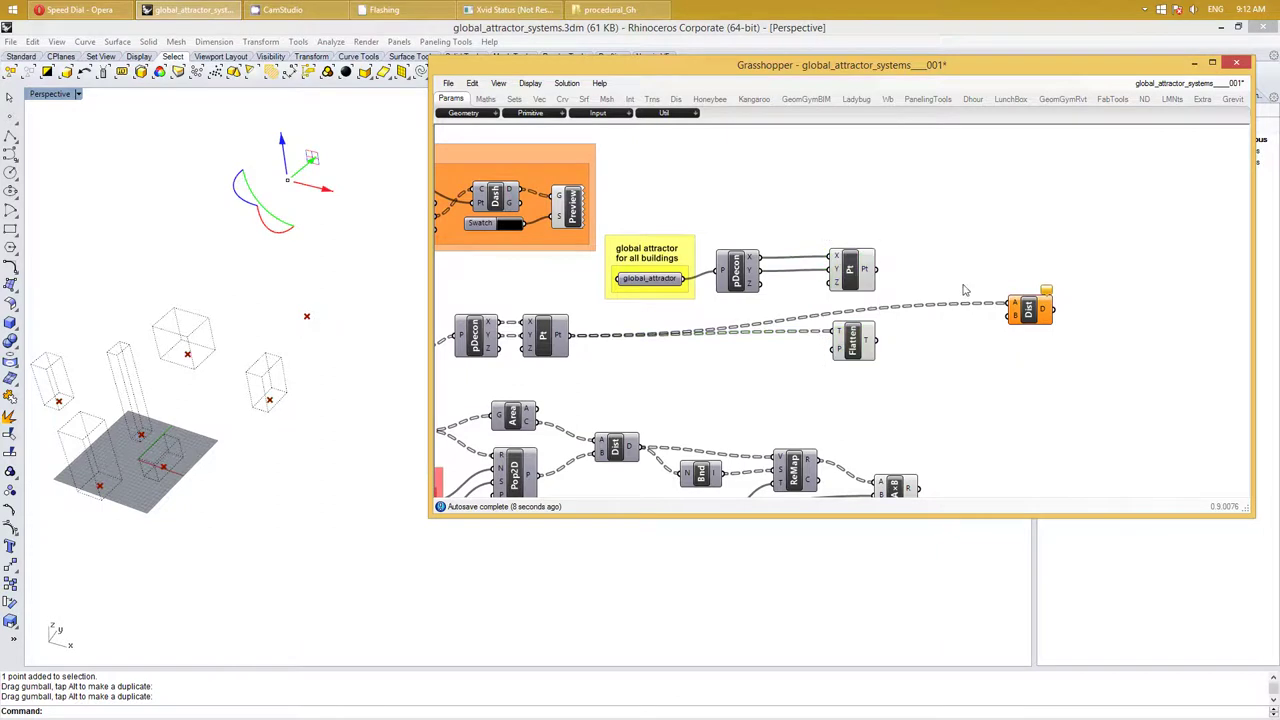
{"action": "right_click_drag", "start_coordinate": [962, 285], "coordinate": [905, 258]}
{"action": "right_click", "coordinate": [905, 258]}
{"action": "left_click", "coordinate": [830, 248]}
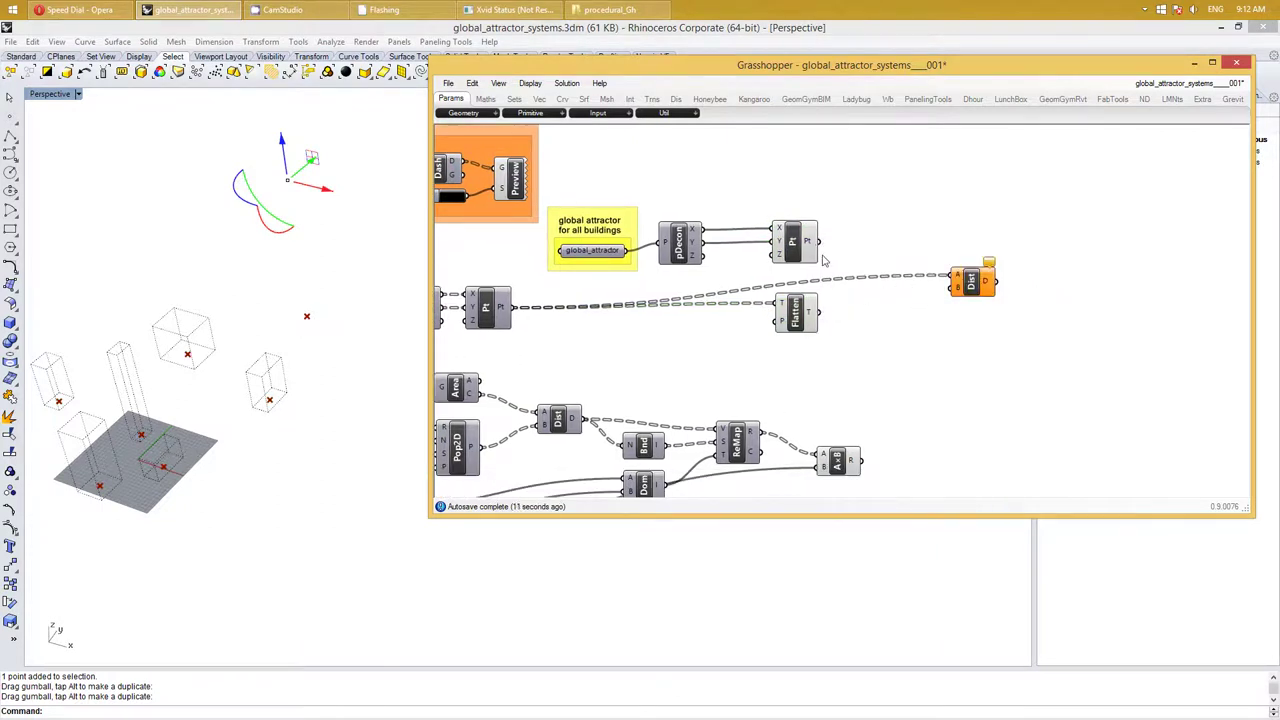
Connect the attractor point to Dist input A and the Flatten output to Dist input B
{"action": "left_click_drag", "start_coordinate": [821, 242], "coordinate": [952, 276]}
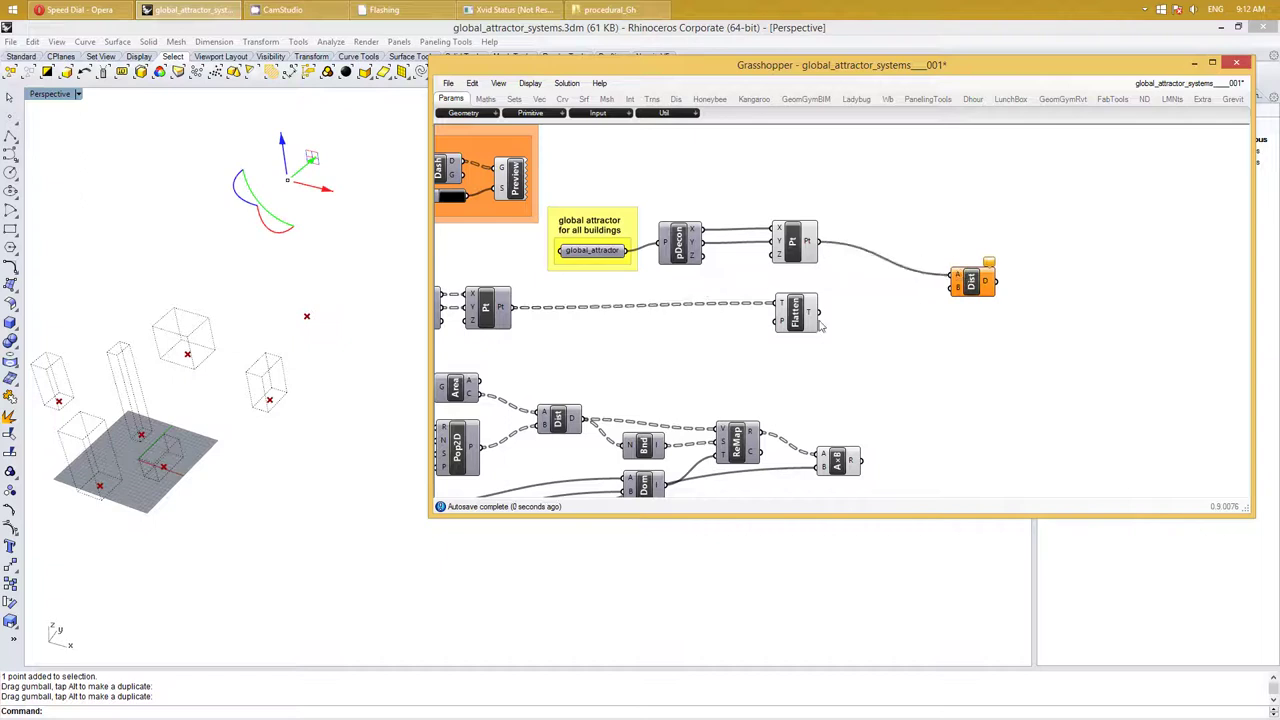
{"action": "left_click_drag", "start_coordinate": [835, 322], "coordinate": [952, 287]}
{"action": "right_click_drag", "start_coordinate": [1008, 337], "coordinate": [952, 337]}
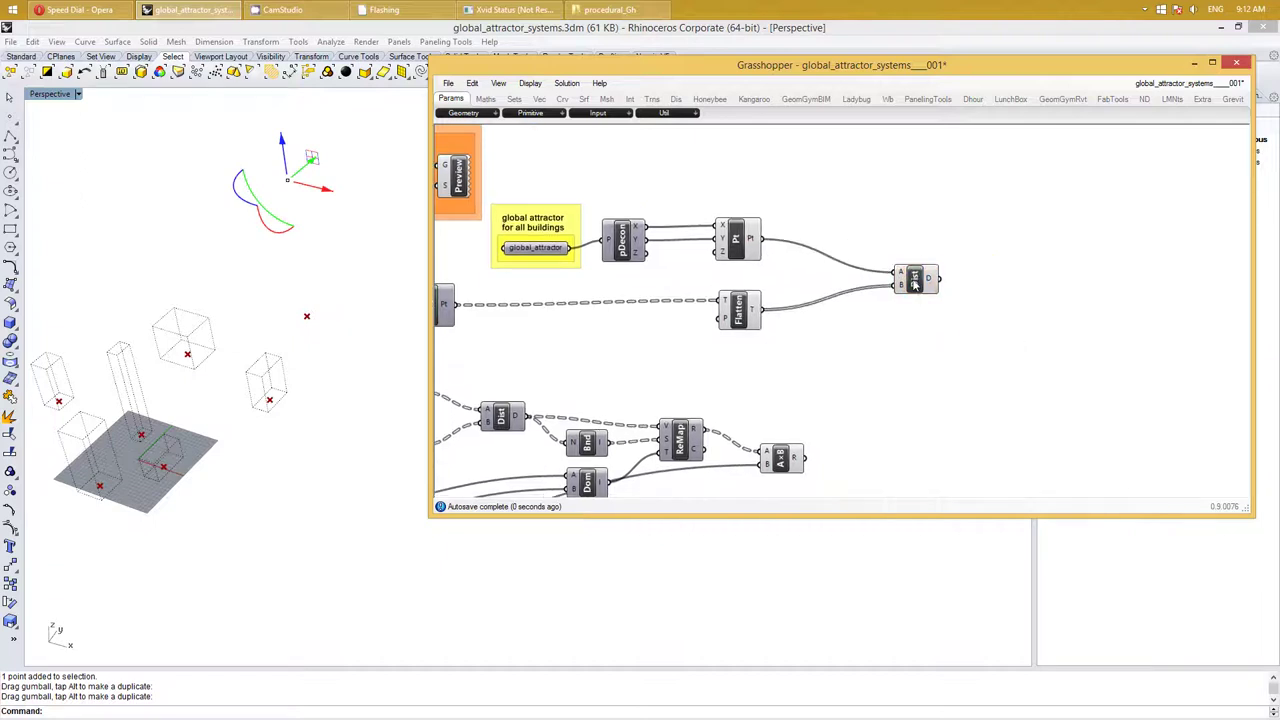
{"action": "left_click_drag", "start_coordinate": [904, 284], "coordinate": [818, 276]}
Add ReMap Numbers and Bounds components beside Dist
{"action": "double_click", "coordinate": [948, 276]}
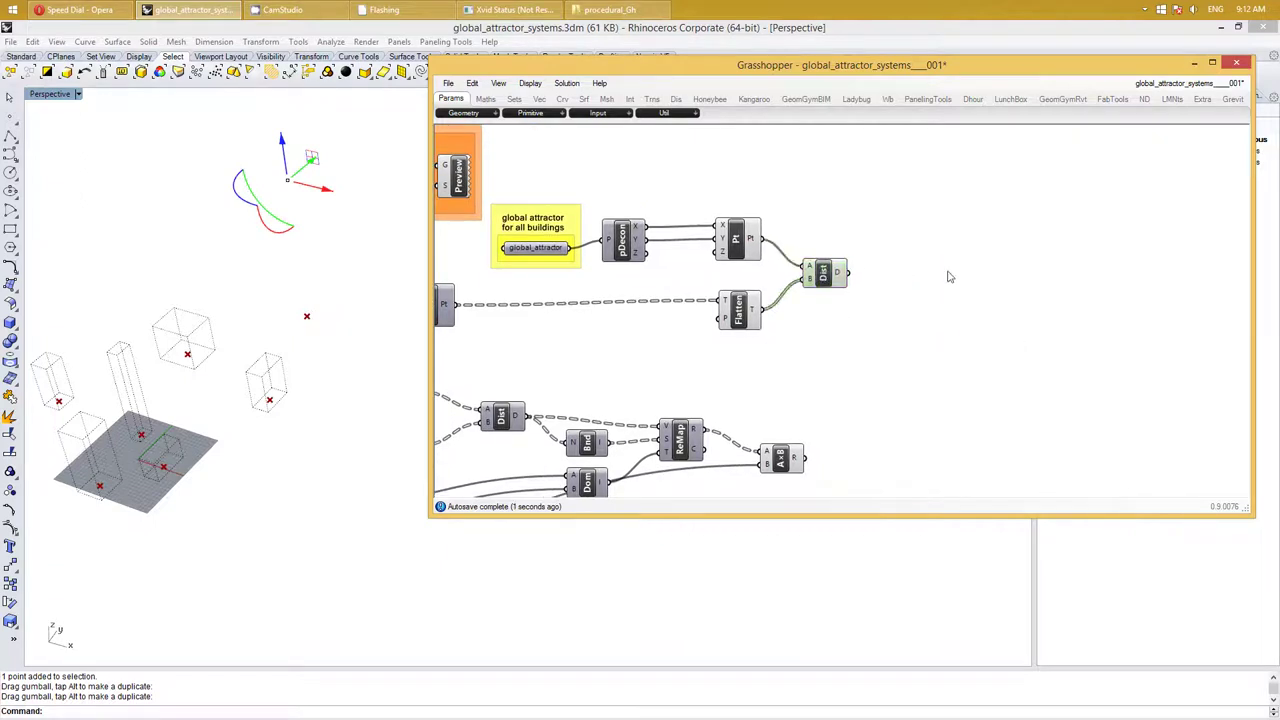
{"action": "type", "text": "remap"}
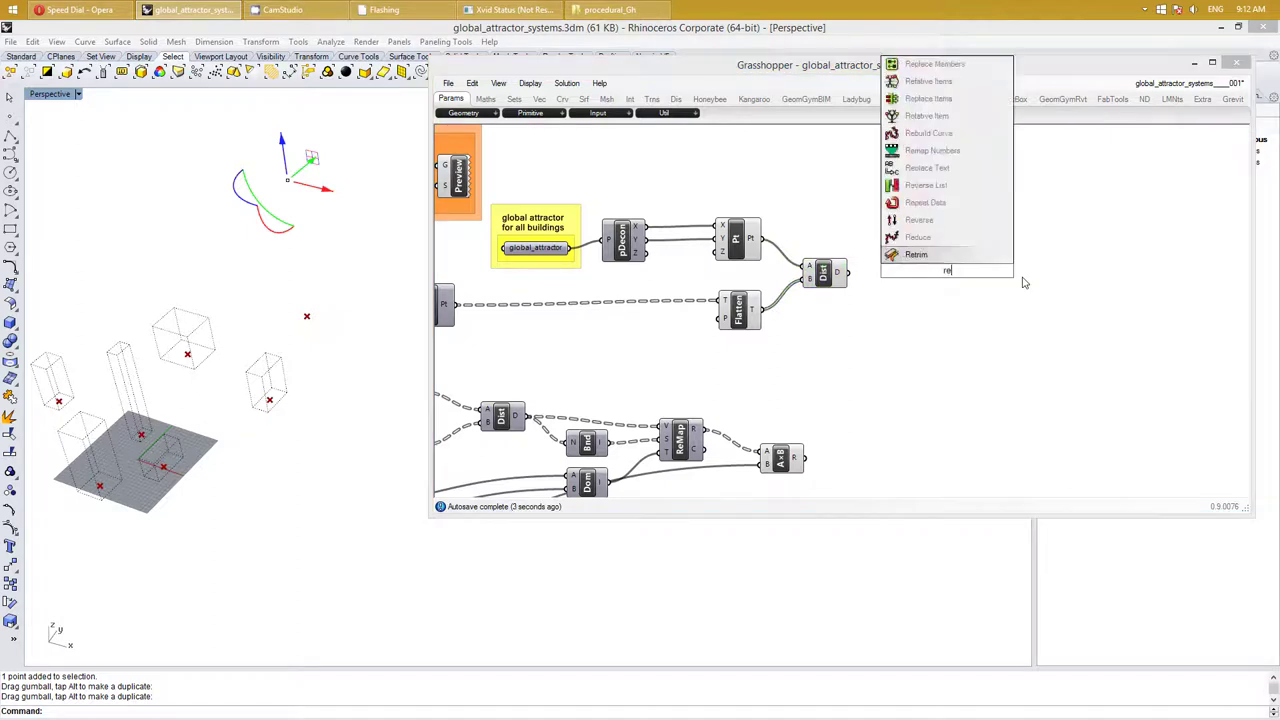
{"action": "key", "text": "Return"}
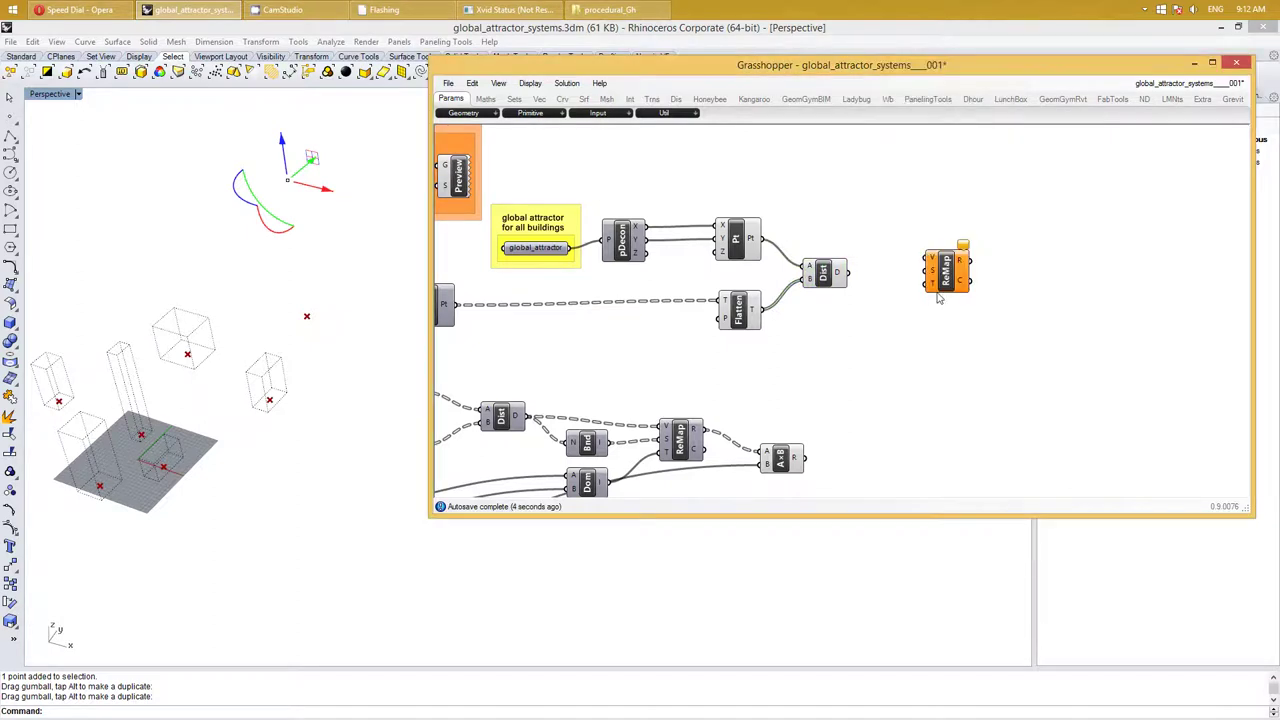
{"action": "left_click_drag", "start_coordinate": [940, 282], "coordinate": [1008, 260]}
{"action": "double_click", "coordinate": [935, 296]}
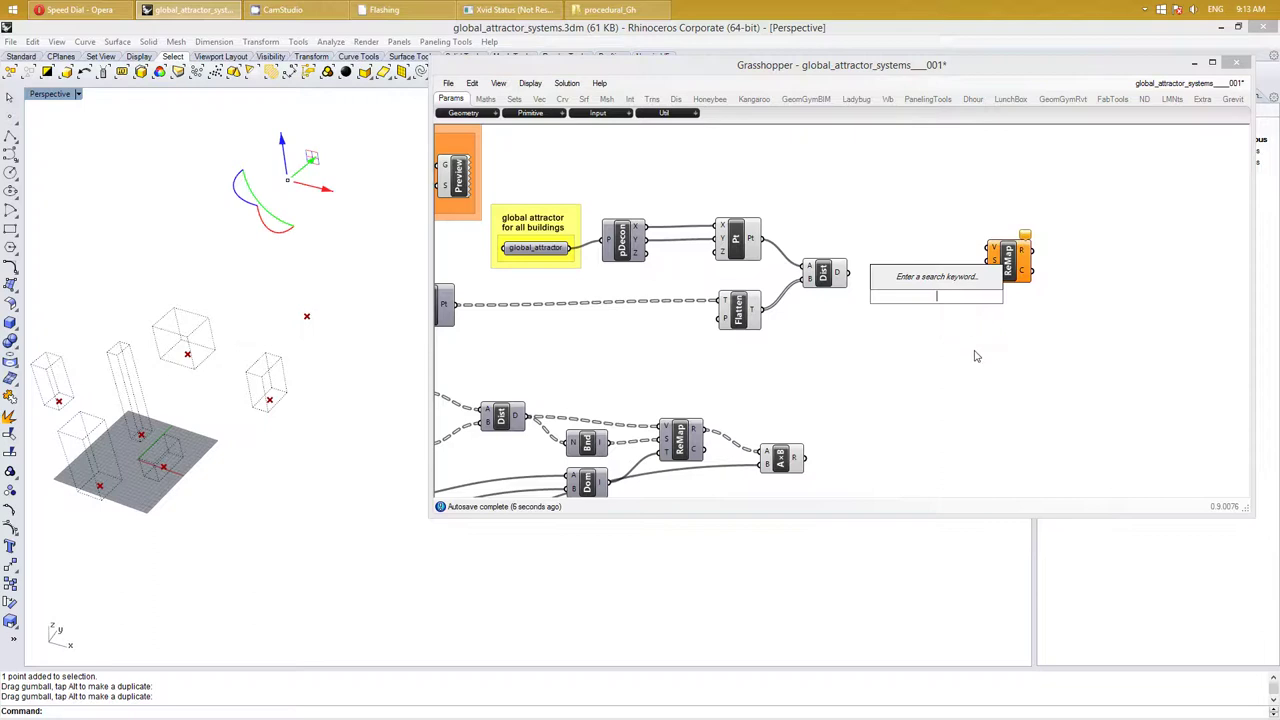
{"action": "type", "text": "bo"}
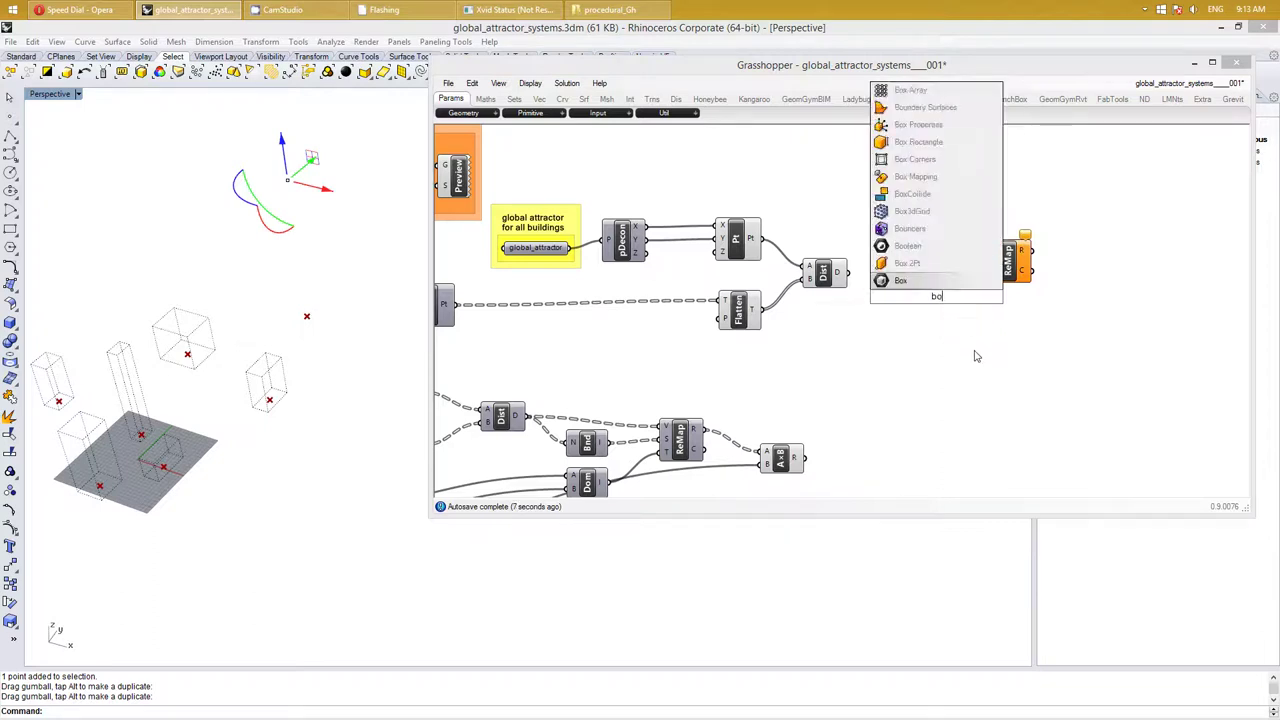
{"action": "type", "text": "unds"}
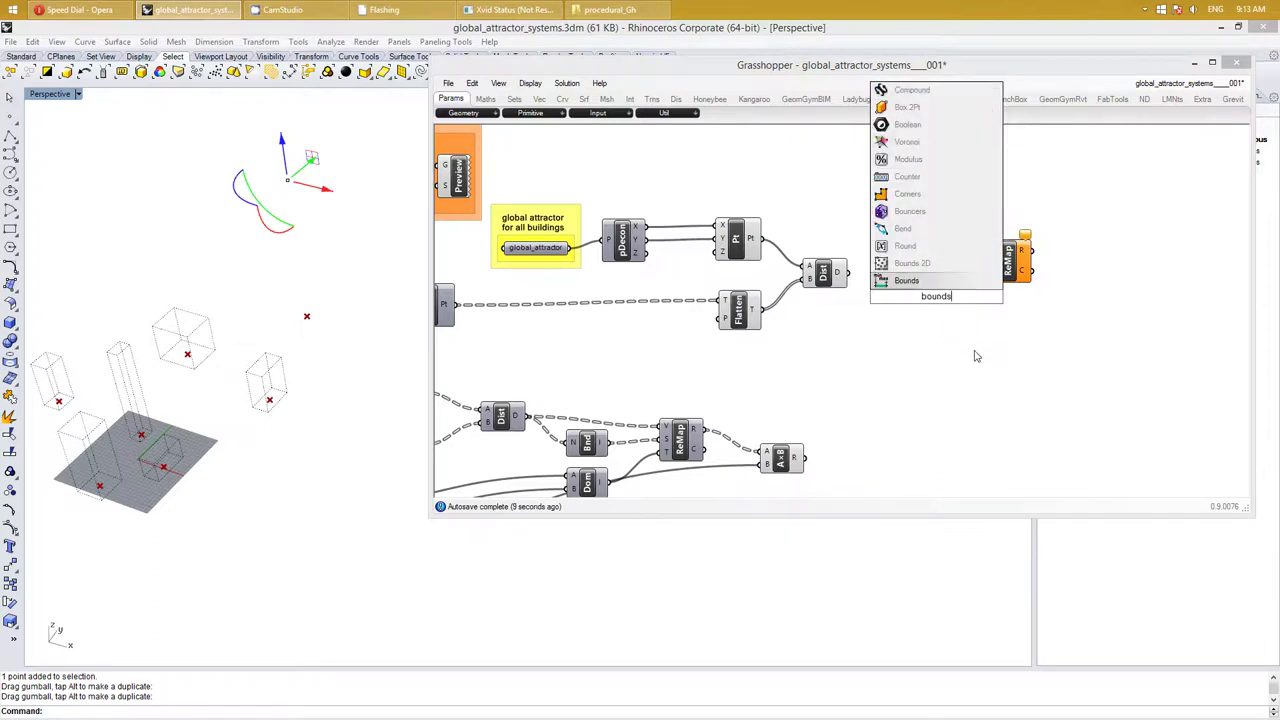
{"action": "key", "text": "Return"}
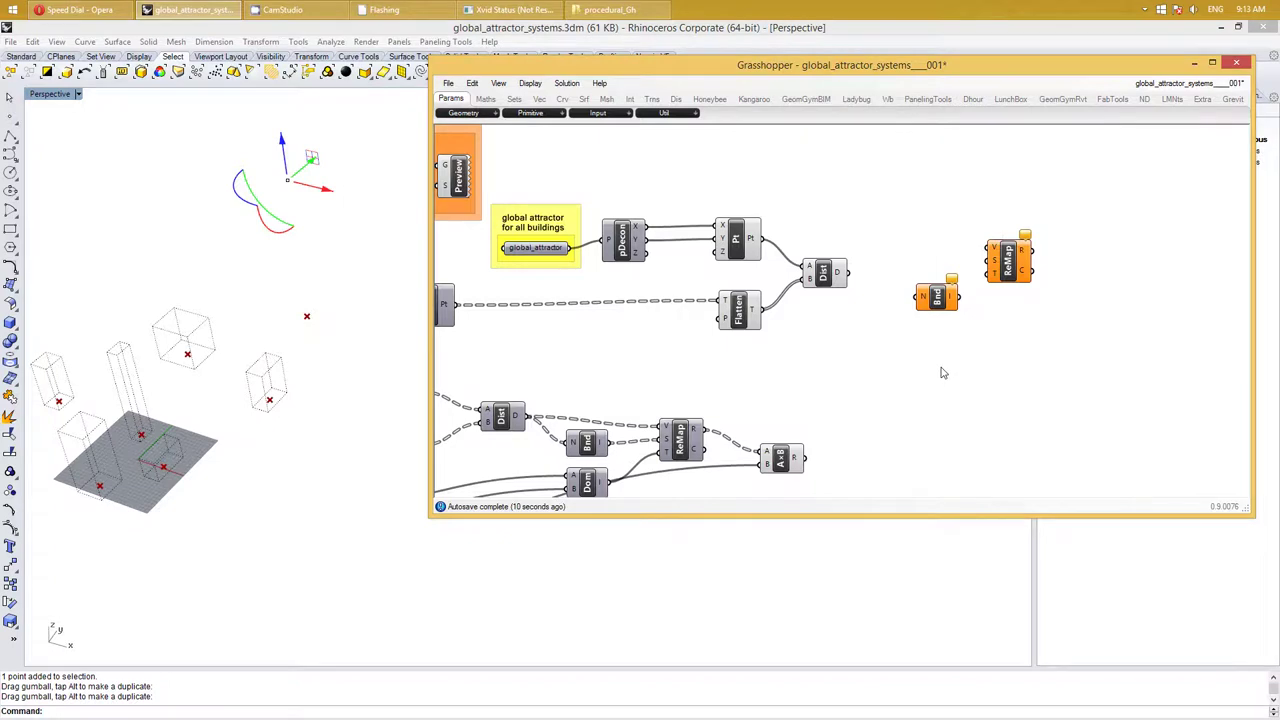
Select the Domain start and end sliders and the Dom component in the building parameters group
{"action": "double_click", "coordinate": [941, 373]}
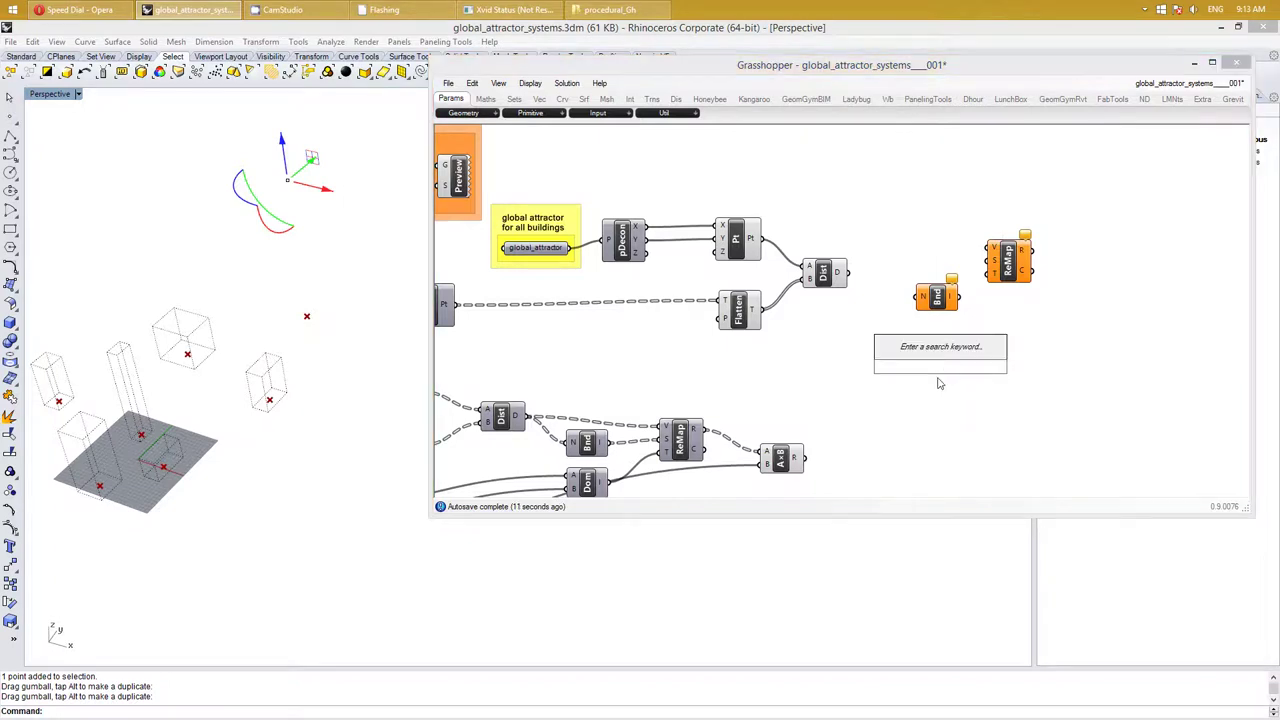
{"action": "scroll", "coordinate": [923, 400], "scroll_direction": "down", "scroll_amount": 1}
{"action": "scroll", "coordinate": [966, 349], "scroll_direction": "down", "scroll_amount": 1}
{"action": "scroll", "coordinate": [943, 357], "scroll_direction": "down", "scroll_amount": 1}
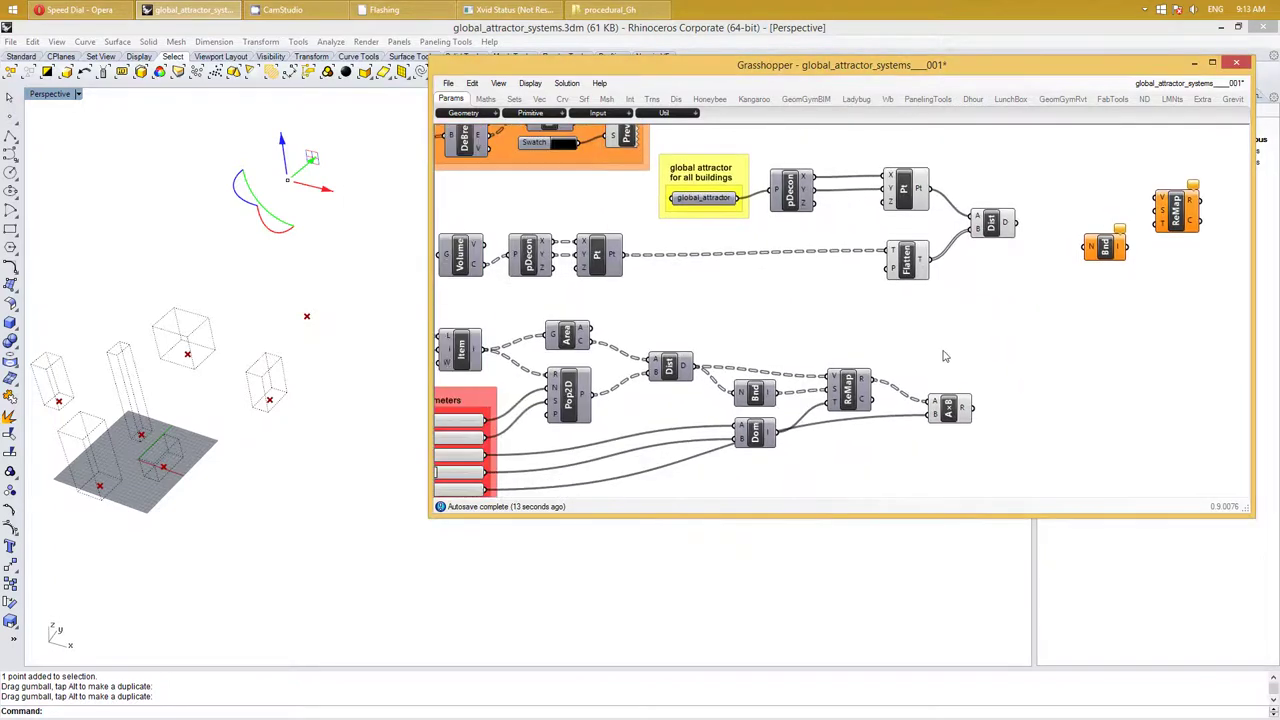
{"action": "scroll", "coordinate": [745, 433], "scroll_direction": "down", "scroll_amount": 1}
{"action": "right_click_drag", "start_coordinate": [745, 433], "coordinate": [820, 410]}
{"action": "scroll", "coordinate": [702, 358], "scroll_direction": "up", "scroll_amount": 2}
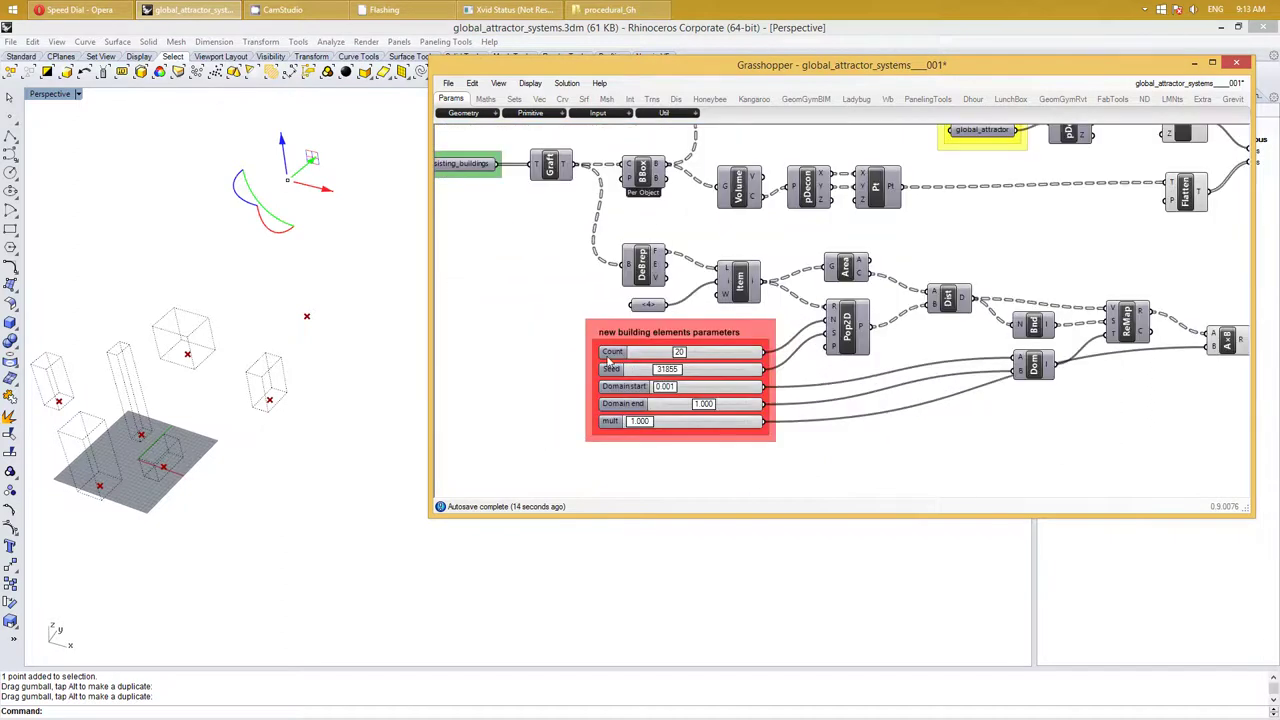
{"action": "left_click", "coordinate": [636, 486]}
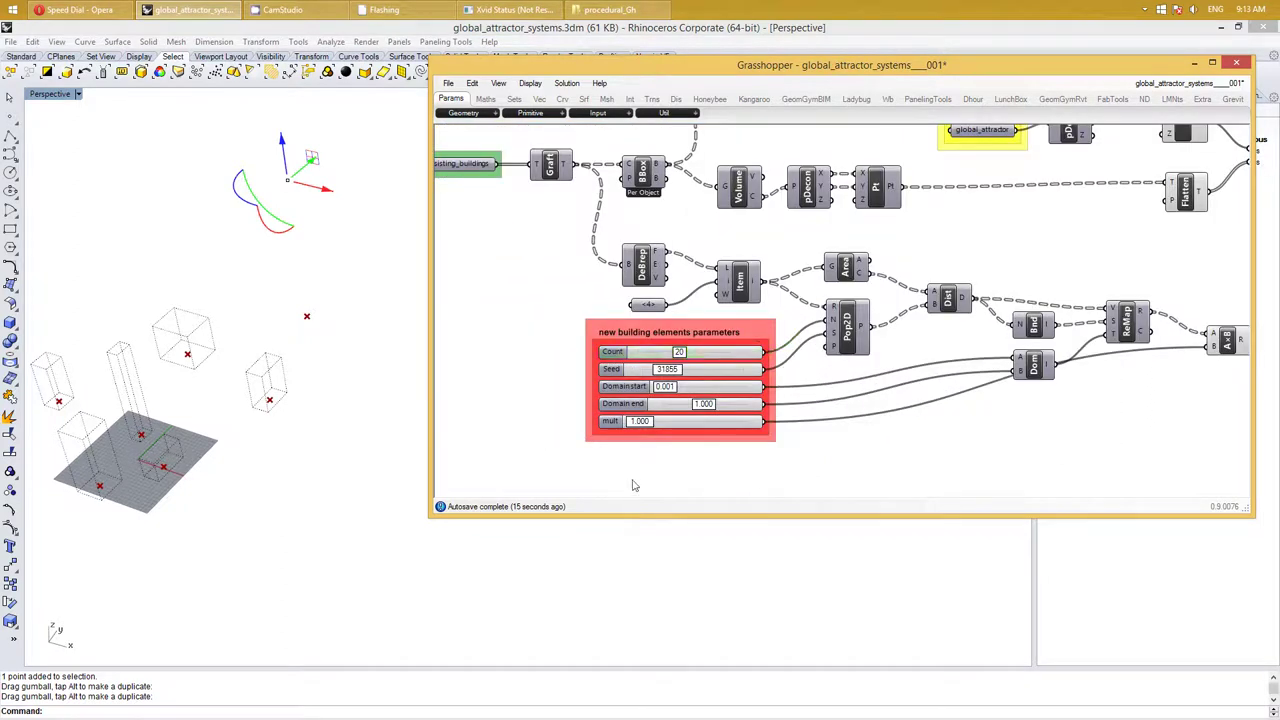
{"action": "left_click", "coordinate": [627, 390]}
{"action": "left_click", "coordinate": [628, 406], "text": "shift"}
{"action": "left_click", "coordinate": [1034, 370], "text": "shift"}
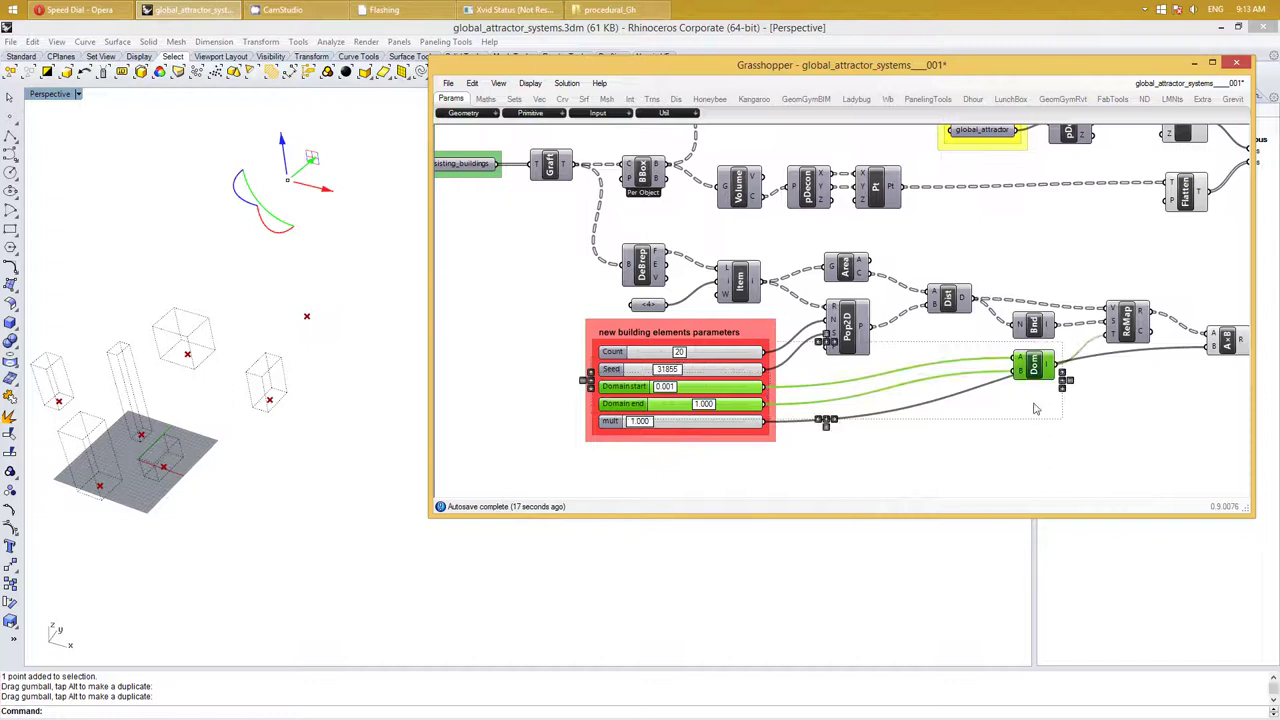
Paste copies of the Domain sliders and Dom beside the attractor chain
{"action": "key", "text": "ctrl+v"}
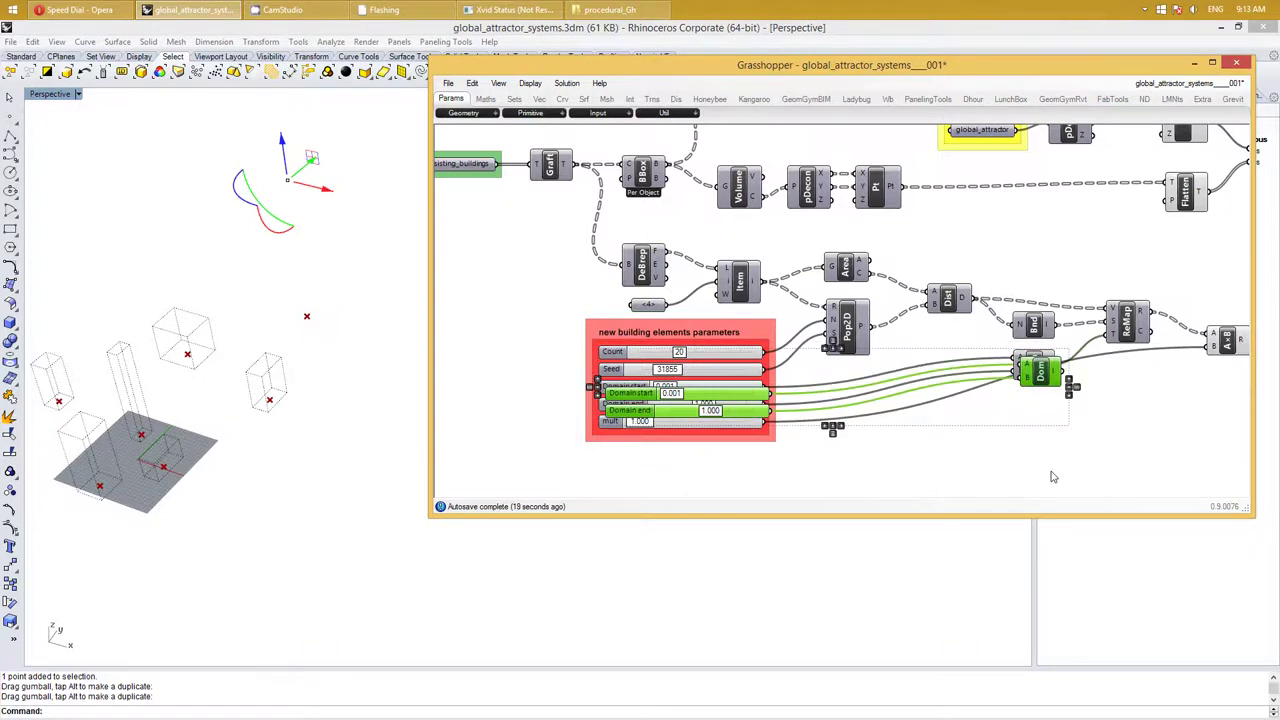
{"action": "right_click_drag", "start_coordinate": [1208, 421], "coordinate": [961, 462]}
{"action": "key", "text": "Escape"}
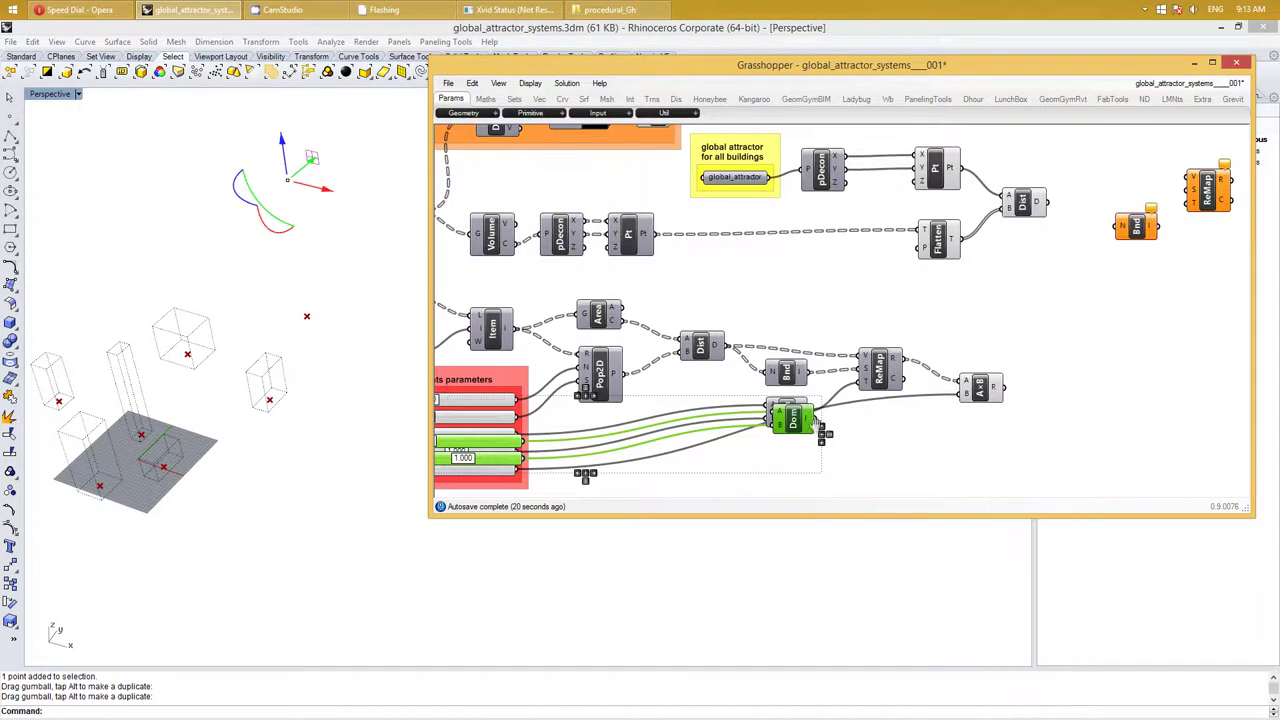
{"action": "mouse_move", "coordinate": [793, 417]}
{"action": "left_mouse_down"}
{"action": "mouse_move", "coordinate": [1018, 395]}
{"action": "mouse_move", "coordinate": [1209, 262]}
{"action": "left_mouse_up"}
{"action": "right_click_drag", "start_coordinate": [1120, 366], "coordinate": [1049, 371]}
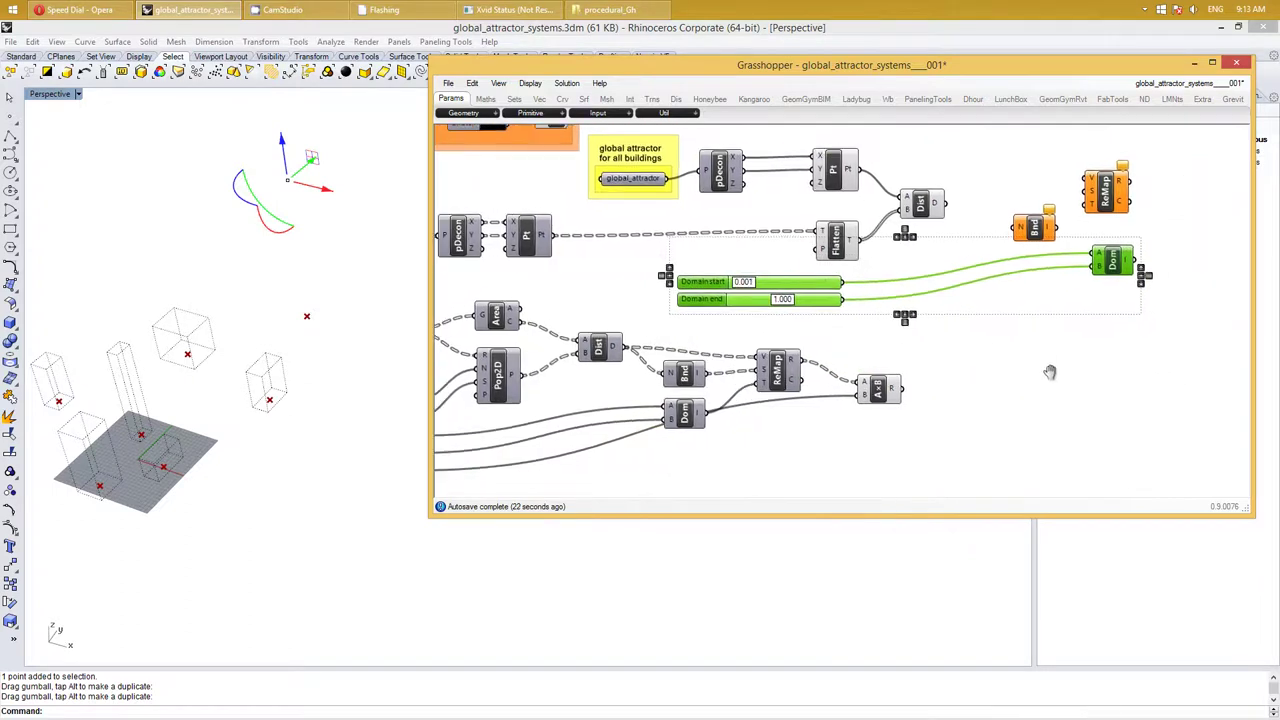
{"action": "scroll", "coordinate": [1097, 277], "scroll_direction": "up", "scroll_amount": 1}
{"action": "scroll", "coordinate": [1097, 277], "scroll_direction": "up", "scroll_amount": 1}
Arrange the copied Dom component next to its copied sliders
{"action": "left_click", "coordinate": [1137, 326]}
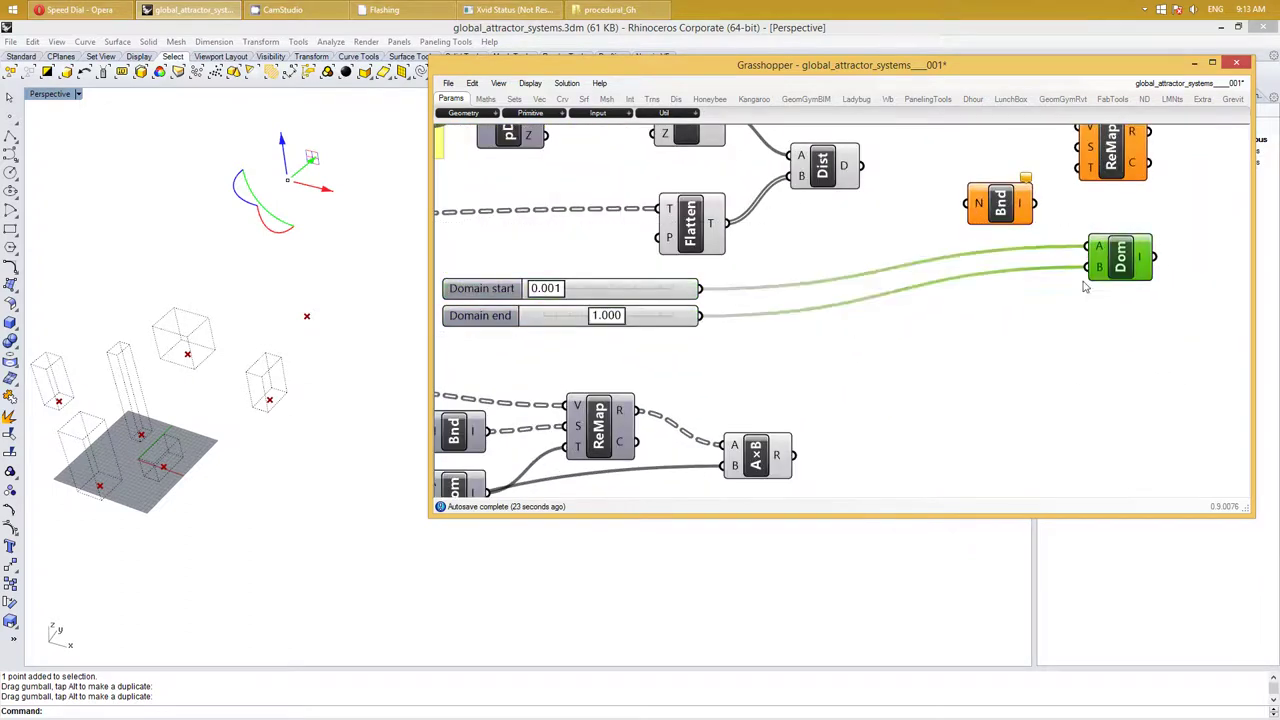
{"action": "mouse_move", "coordinate": [1117, 258]}
{"action": "left_mouse_down"}
{"action": "mouse_move", "coordinate": [970, 313]}
{"action": "mouse_move", "coordinate": [905, 297]}
{"action": "left_mouse_up"}
{"action": "mouse_move", "coordinate": [725, 355]}
{"action": "right_mouse_down"}
{"action": "mouse_move", "coordinate": [903, 377]}
{"action": "mouse_move", "coordinate": [879, 404]}
{"action": "right_mouse_up"}
{"action": "left_click", "coordinate": [1091, 401]}
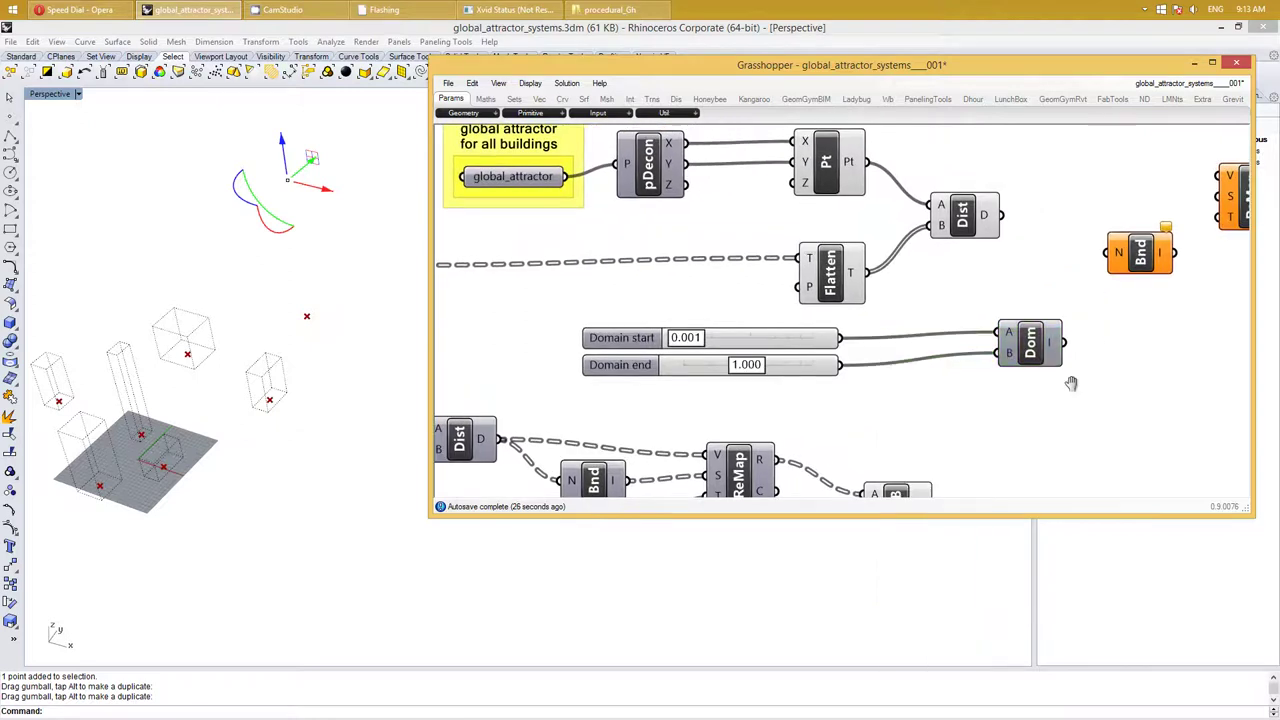
{"action": "right_click_drag", "start_coordinate": [1069, 380], "coordinate": [1055, 417]}
{"action": "left_click_drag", "start_coordinate": [1105, 420], "coordinate": [548, 332]}
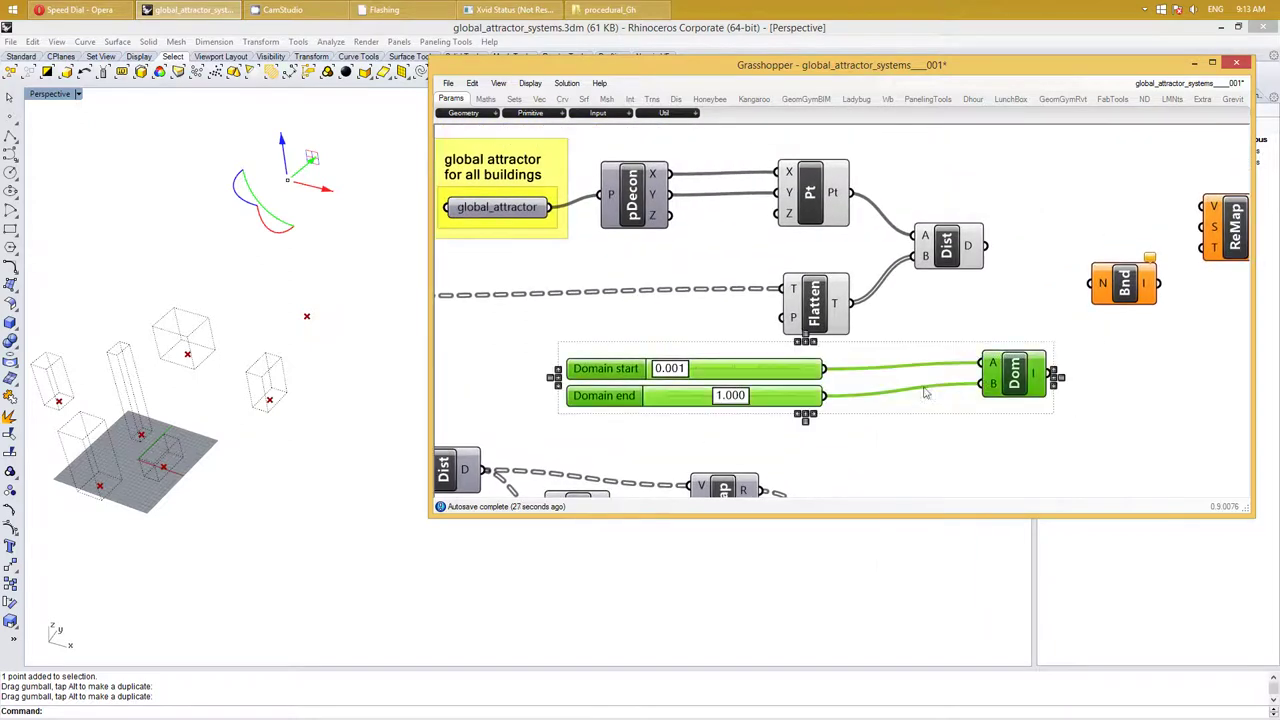
{"action": "mouse_move", "coordinate": [1023, 385]}
{"action": "left_mouse_down"}
{"action": "mouse_move", "coordinate": [1085, 390]}
{"action": "mouse_move", "coordinate": [1050, 377]}
{"action": "left_mouse_up"}
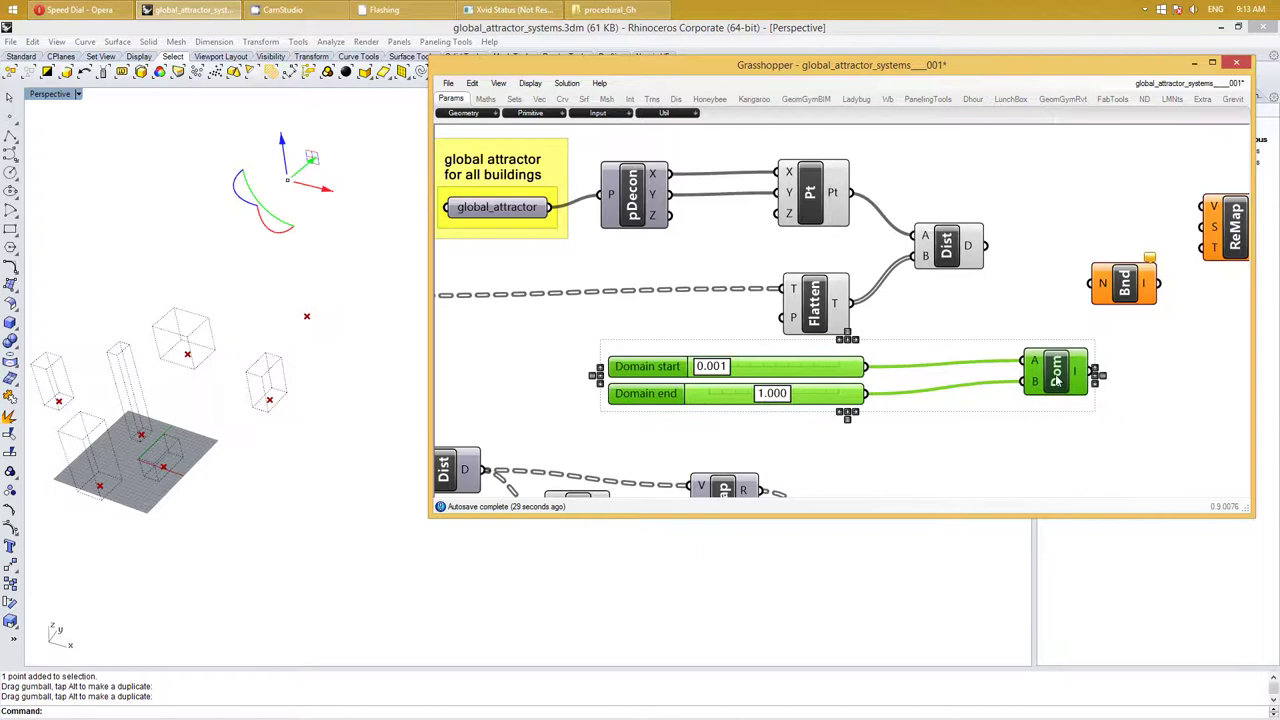
Wire Dist D into Bnd N and ReMap V, Bnd I into ReMap S, Dom I into ReMap T
{"action": "right_click", "coordinate": [1121, 428]}
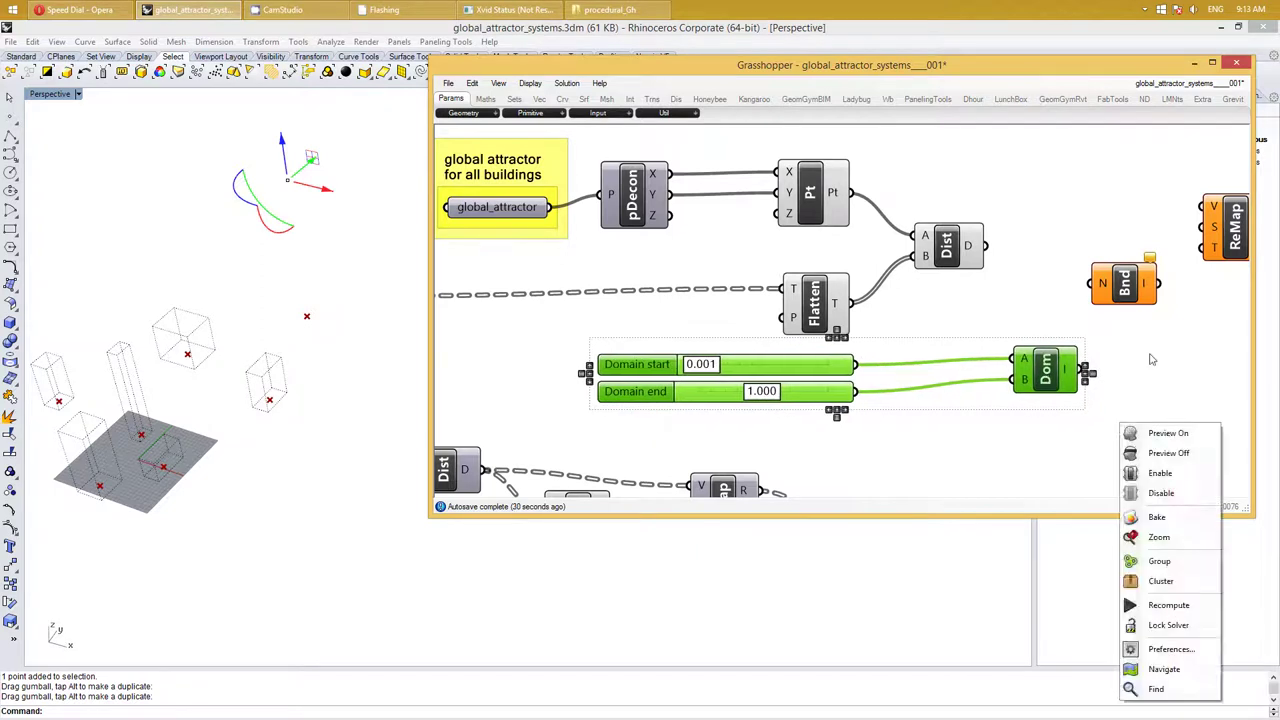
{"action": "left_click", "coordinate": [1163, 354]}
{"action": "right_click_drag", "start_coordinate": [1163, 354], "coordinate": [1066, 369]}
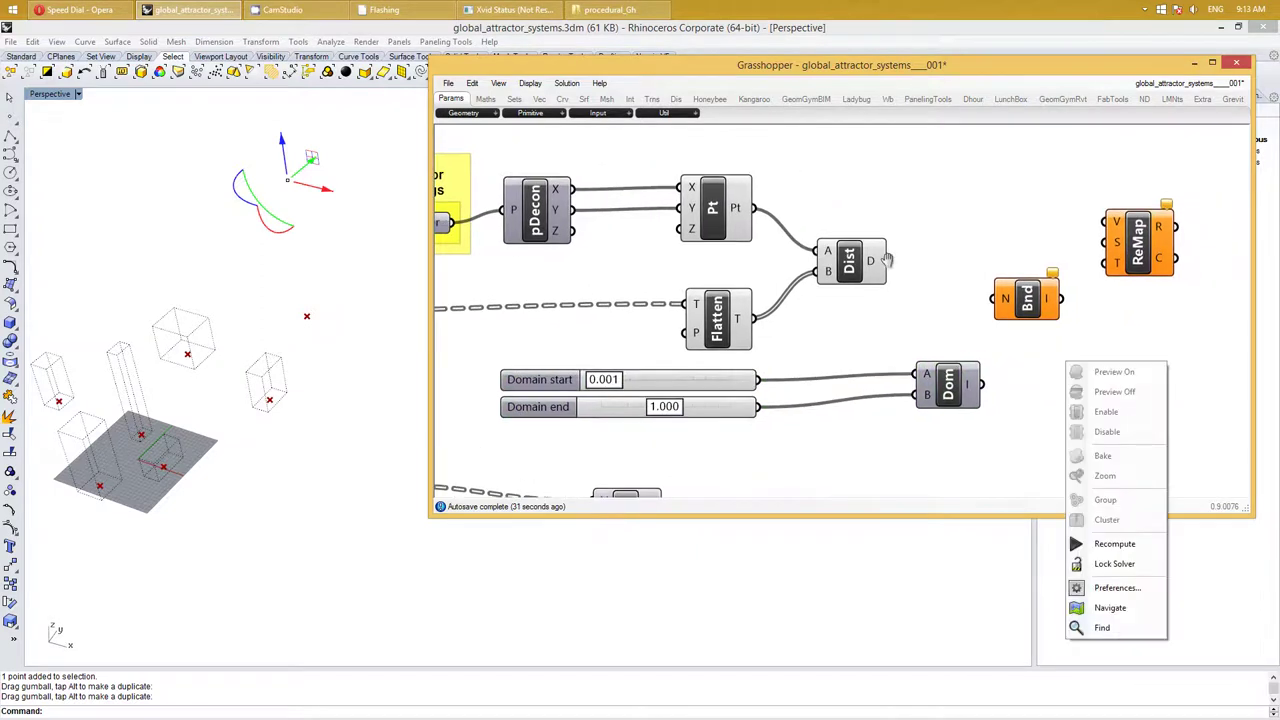
{"action": "left_click_drag", "start_coordinate": [890, 262], "coordinate": [1005, 298]}
{"action": "right_click_drag", "start_coordinate": [1117, 326], "coordinate": [1034, 337]}
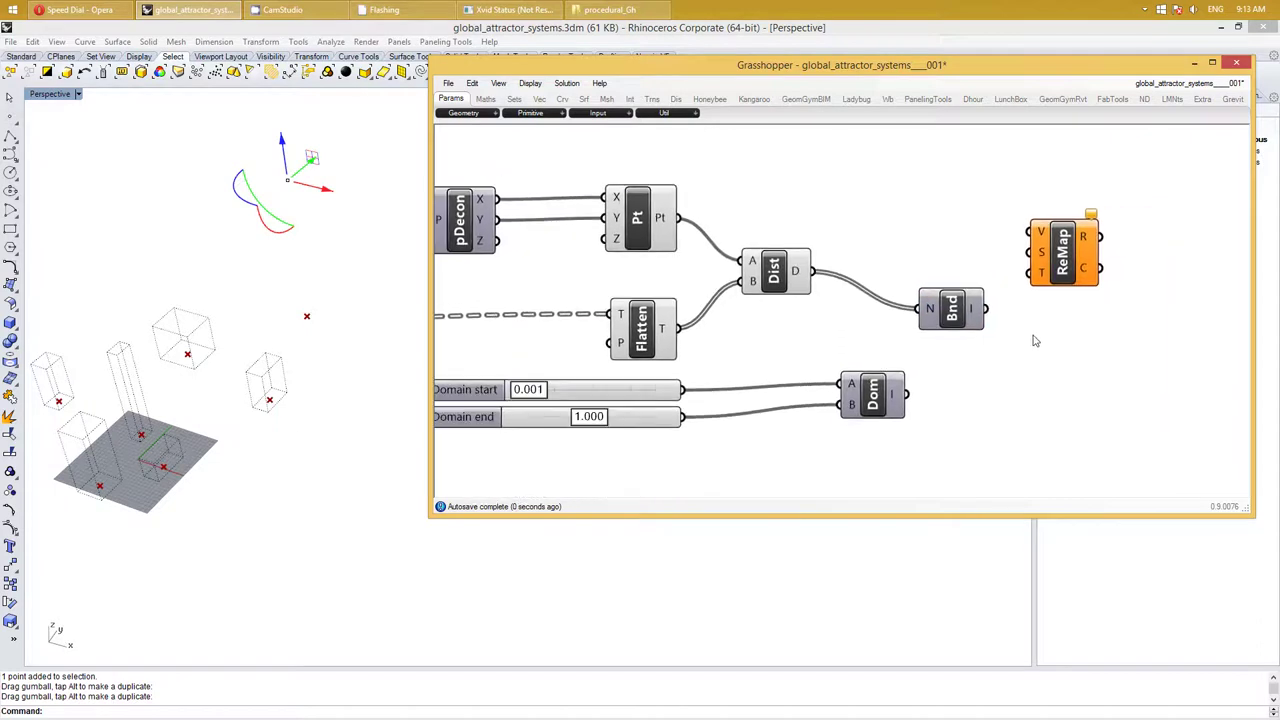
{"action": "scroll", "coordinate": [937, 283], "scroll_direction": "down", "scroll_amount": 1}
{"action": "left_click_drag", "start_coordinate": [858, 285], "coordinate": [1030, 253]}
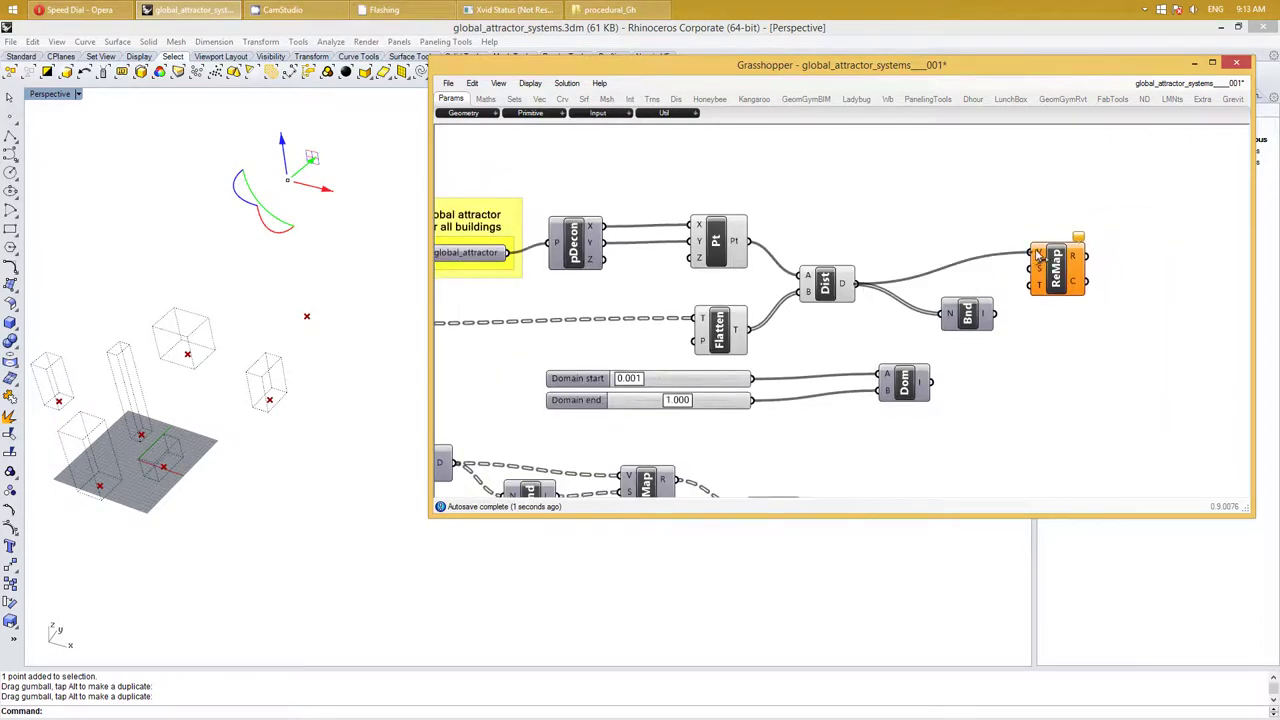
{"action": "mouse_move", "coordinate": [996, 314]}
{"action": "left_mouse_down"}
{"action": "mouse_move", "coordinate": [1012, 286]}
{"action": "mouse_move", "coordinate": [954, 300]}
{"action": "left_mouse_up"}
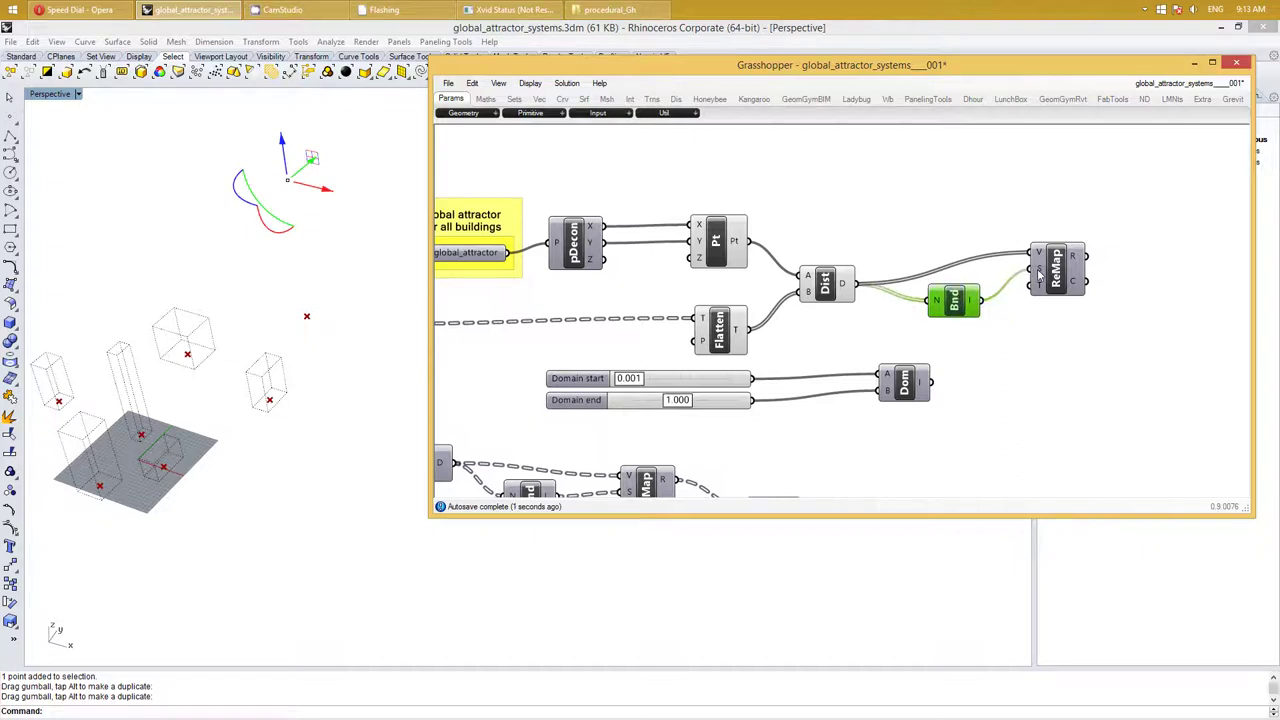
{"action": "left_click_drag", "start_coordinate": [1050, 274], "coordinate": [1028, 294]}
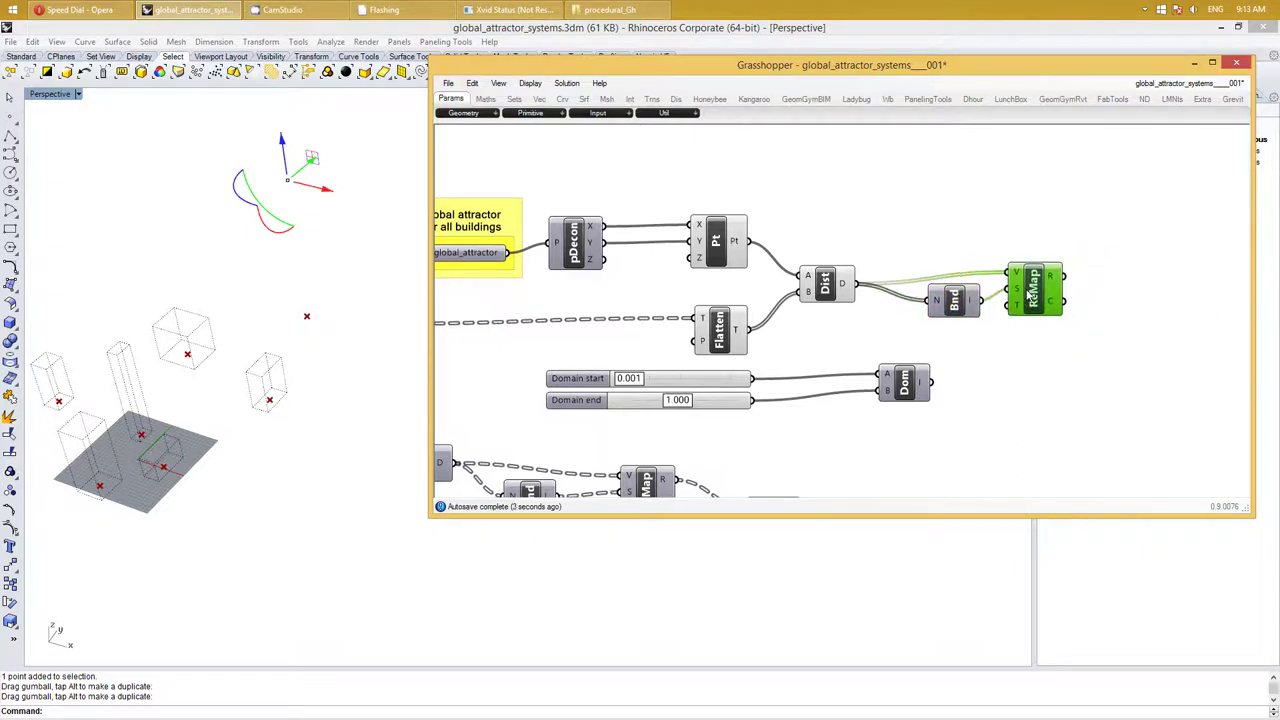
{"action": "left_click_drag", "start_coordinate": [933, 381], "coordinate": [1010, 316]}
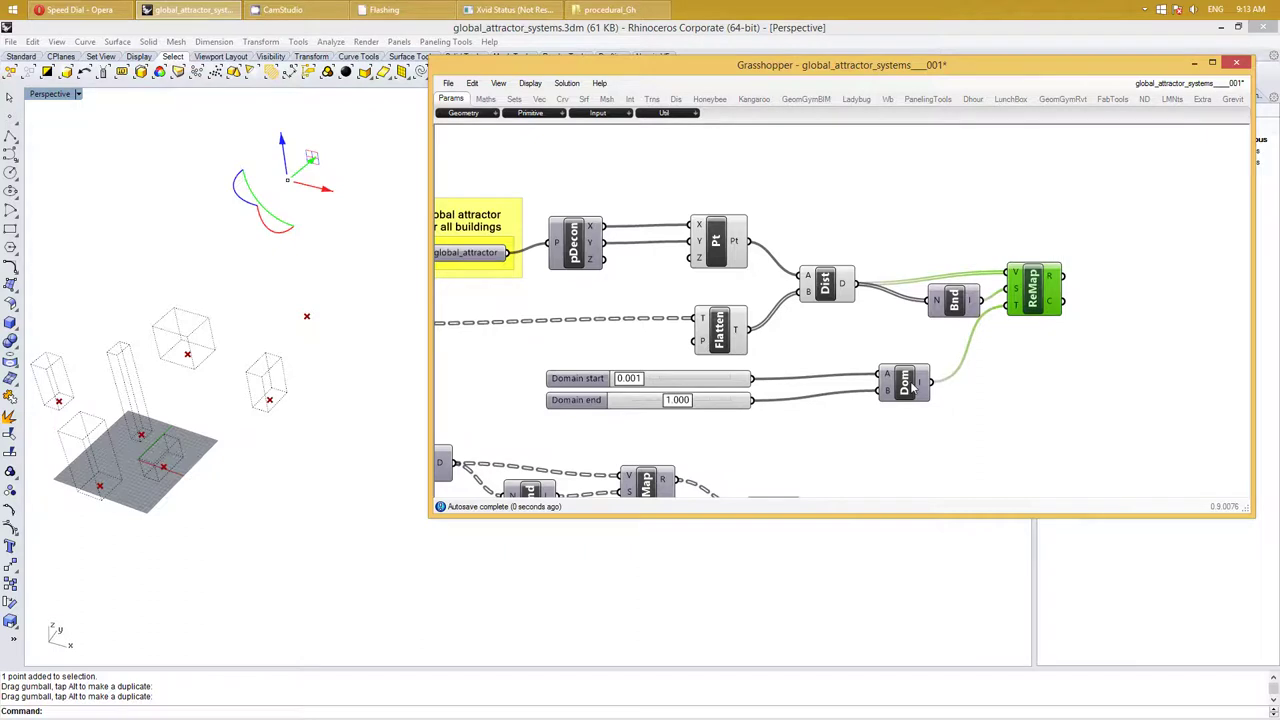
Move Dom and the copied Domain sliders into place beside Bnd
{"action": "left_click_drag", "start_coordinate": [912, 387], "coordinate": [964, 355]}
{"action": "left_click", "coordinate": [945, 310], "text": "shift"}
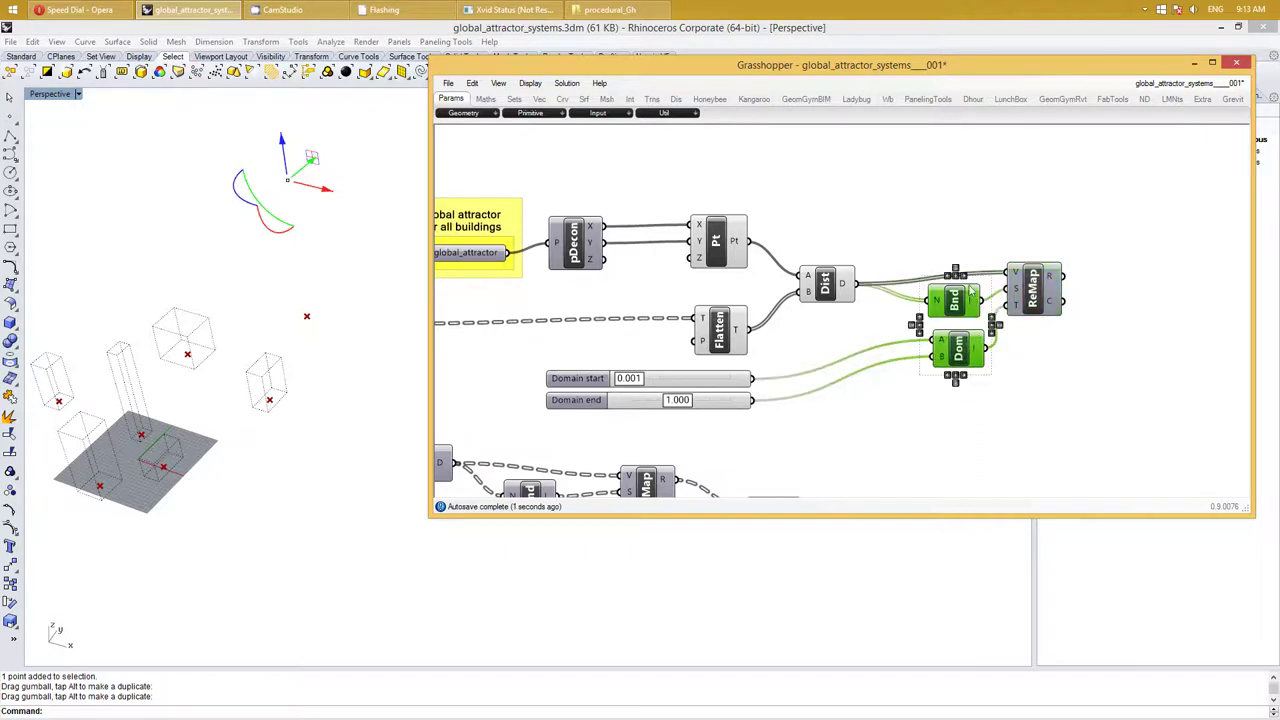
{"action": "left_click", "coordinate": [1045, 371]}
{"action": "left_click_drag", "start_coordinate": [1041, 290], "coordinate": [1055, 287]}
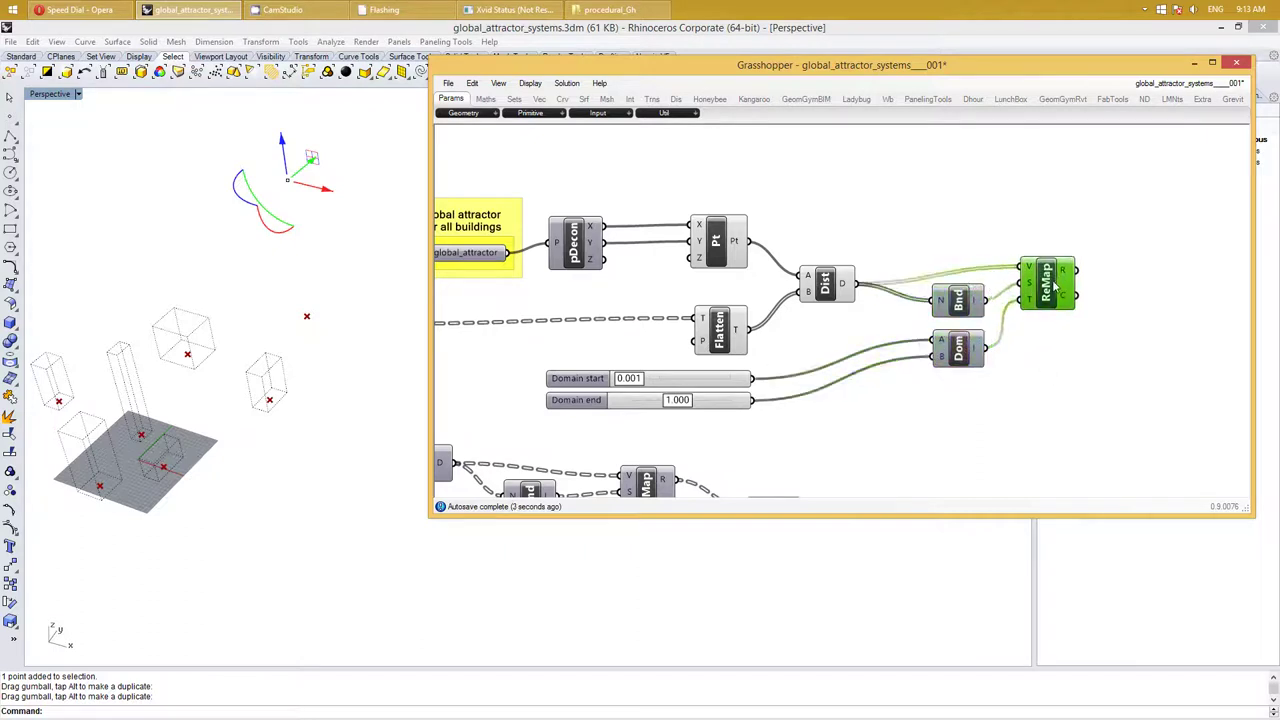
{"action": "left_click", "coordinate": [1035, 320]}
{"action": "left_click_drag", "start_coordinate": [692, 428], "coordinate": [628, 364]}
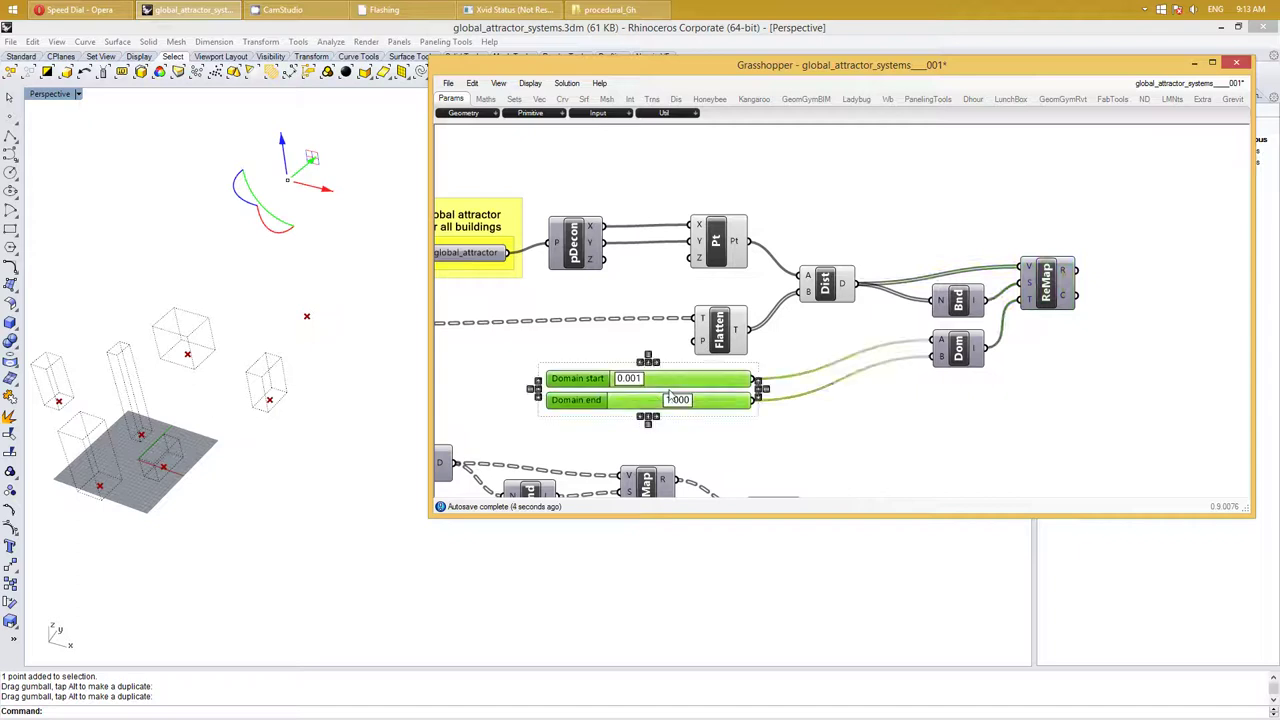
{"action": "left_click_drag", "start_coordinate": [745, 388], "coordinate": [841, 410]}
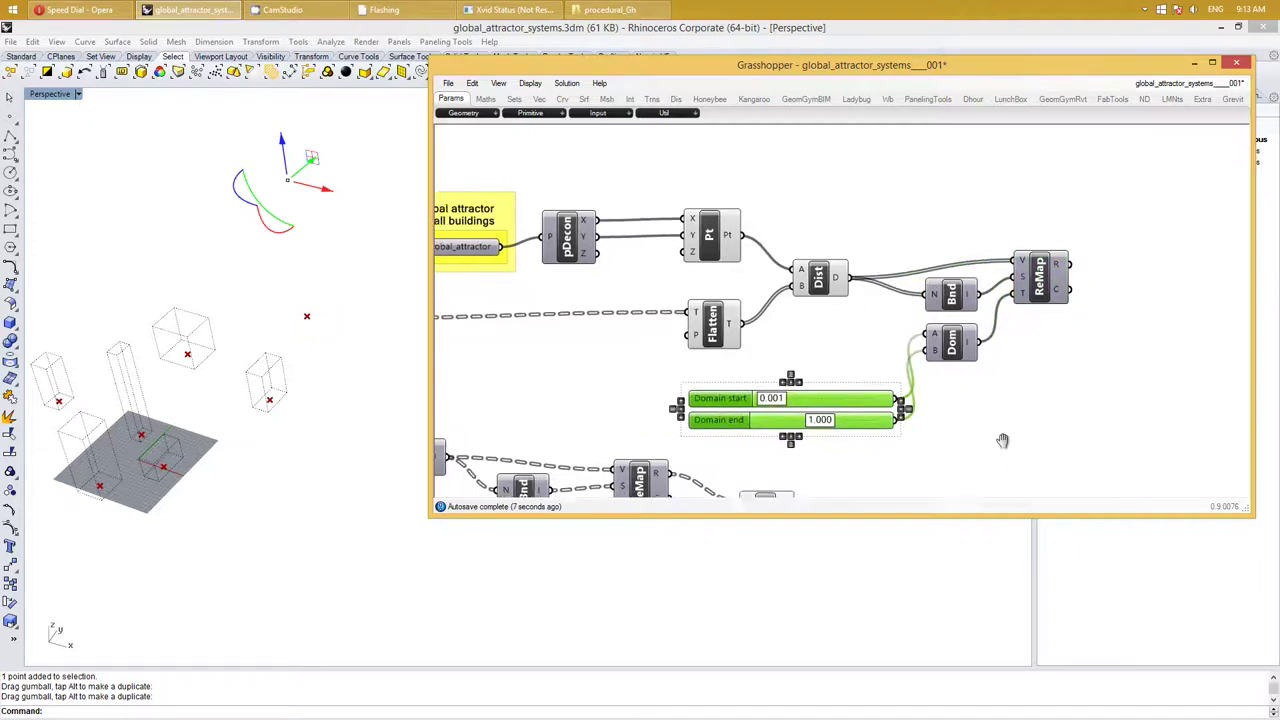
{"action": "right_click_drag", "start_coordinate": [1003, 440], "coordinate": [994, 417]}
{"action": "left_click", "coordinate": [925, 330]}
Line up Dom, Bnd and ReMap neatly and save the definition
{"action": "left_click_drag", "start_coordinate": [945, 311], "coordinate": [945, 345]}
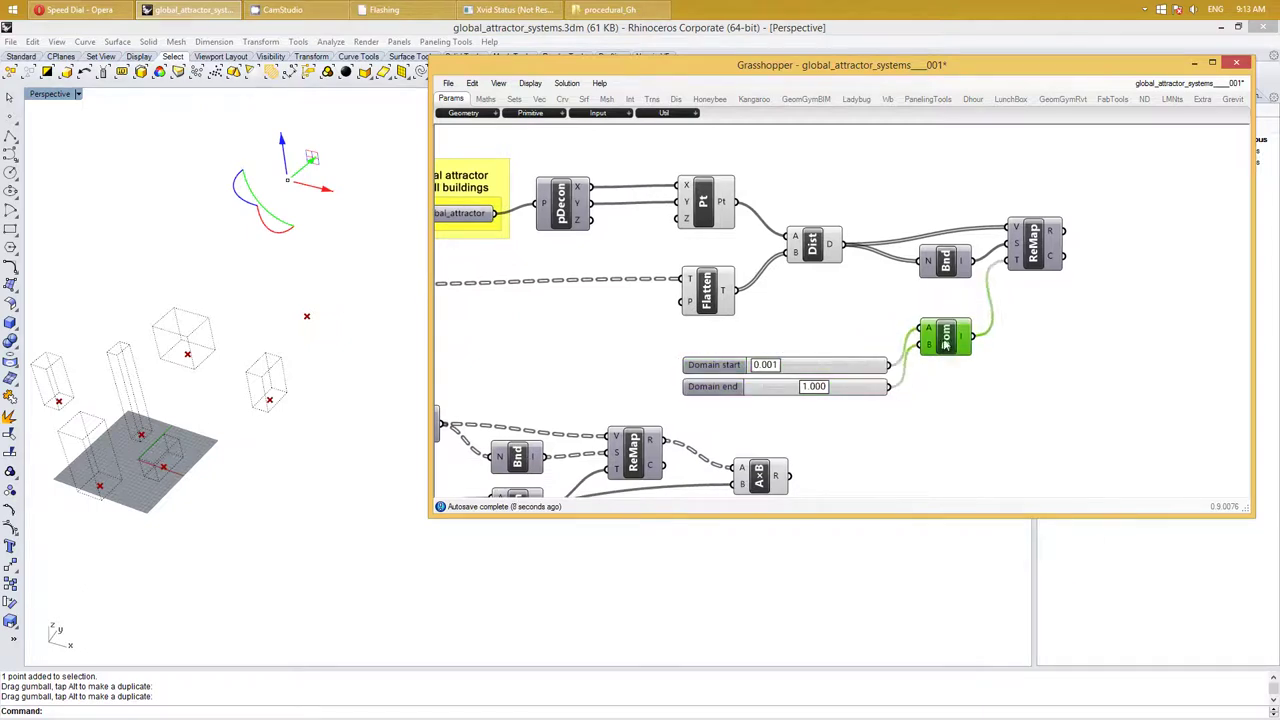
{"action": "left_click", "coordinate": [948, 258]}
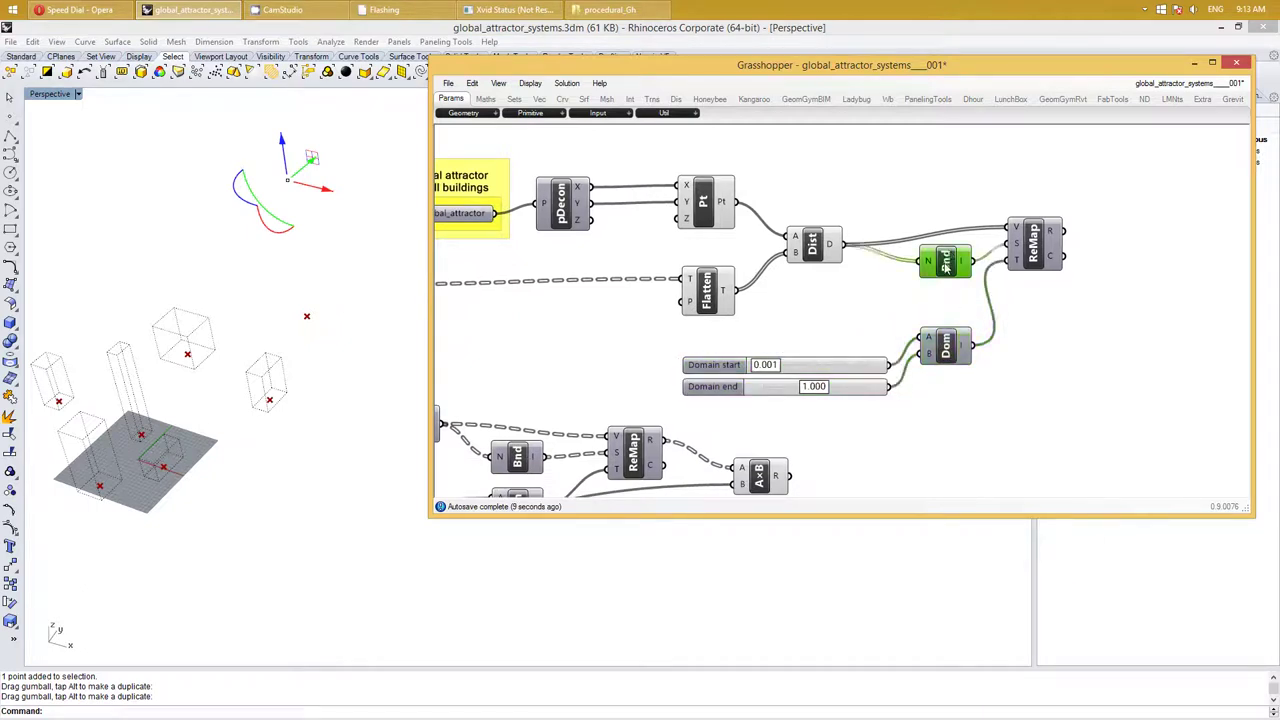
{"action": "left_click_drag", "start_coordinate": [946, 267], "coordinate": [953, 307]}
{"action": "left_click_drag", "start_coordinate": [1034, 258], "coordinate": [1037, 290]}
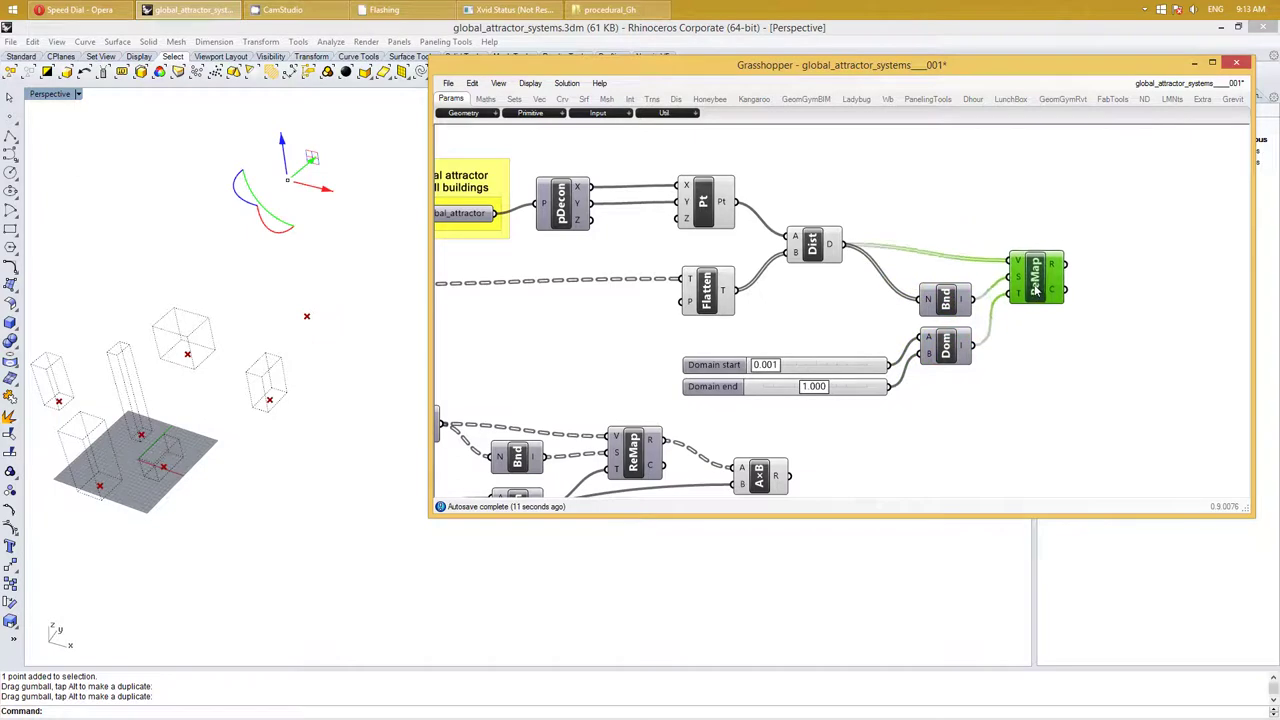
{"action": "right_click", "coordinate": [1050, 366]}
{"action": "left_click", "coordinate": [893, 431]}
{"action": "left_click_drag", "start_coordinate": [775, 415], "coordinate": [670, 160]}
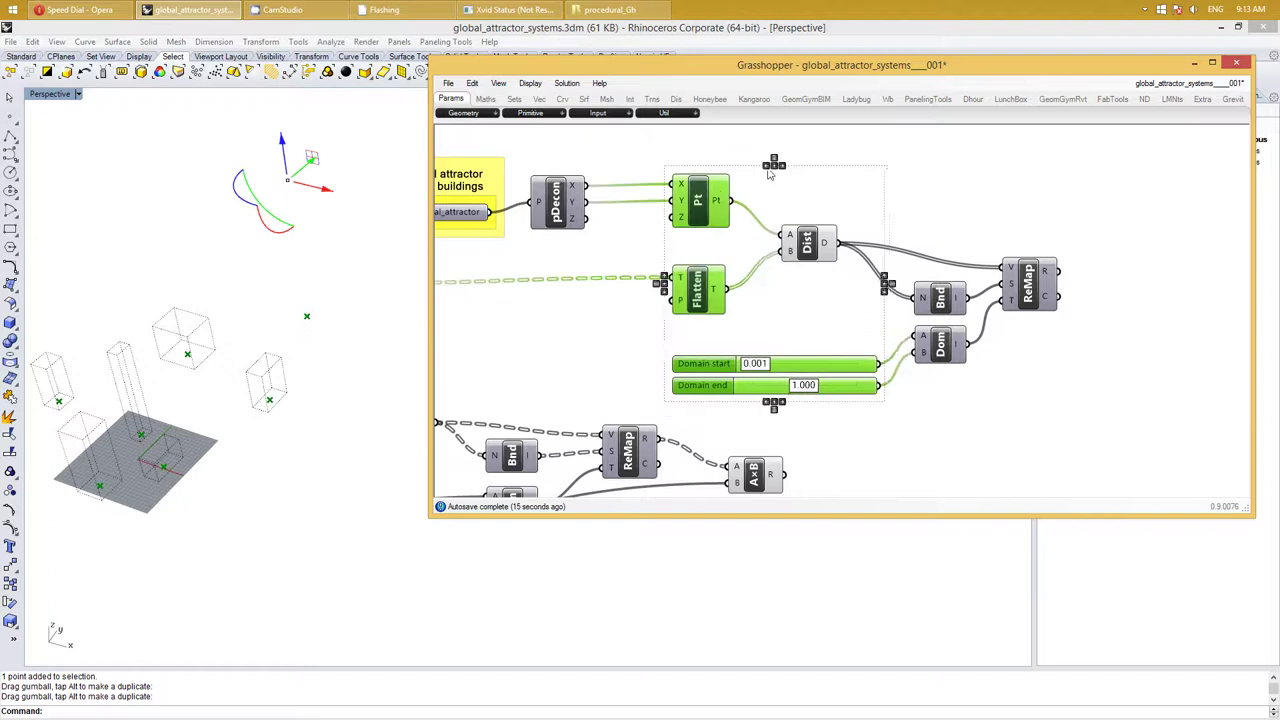
{"action": "left_click", "coordinate": [881, 178]}
{"action": "right_click_drag", "start_coordinate": [802, 331], "coordinate": [821, 306]}
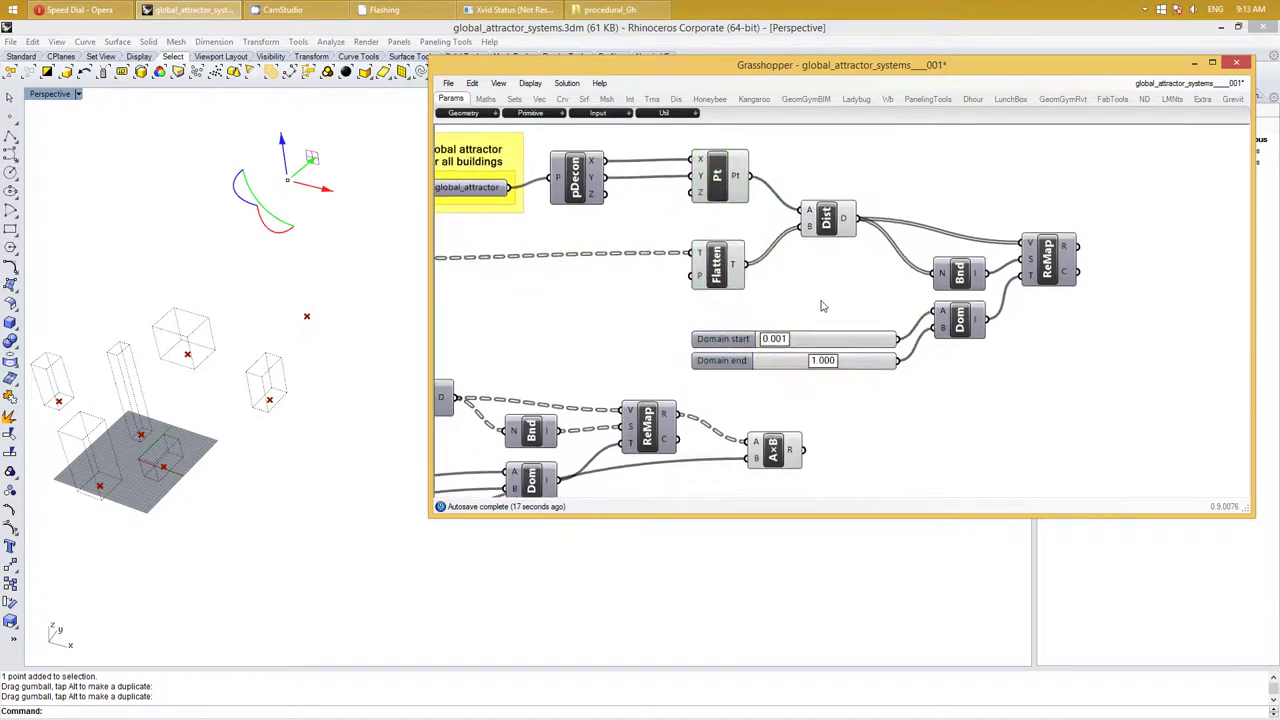
{"action": "key", "text": "ctrl+s"}
Select the two copied Domain start and end sliders
{"action": "right_click_drag", "start_coordinate": [1014, 369], "coordinate": [951, 317]}
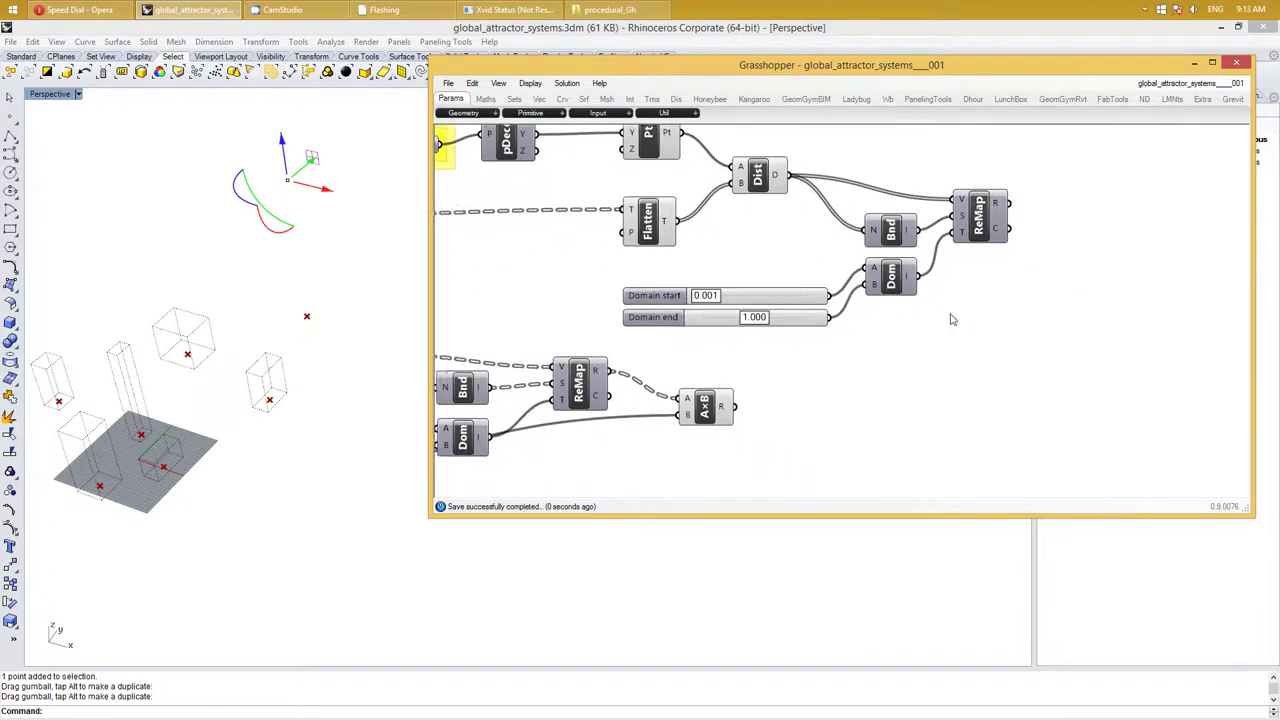
{"action": "scroll", "coordinate": [923, 320], "scroll_direction": "down", "scroll_amount": 2}
{"action": "right_click", "coordinate": [923, 320]}
{"action": "left_click", "coordinate": [841, 363]}
{"action": "left_click_drag", "start_coordinate": [827, 360], "coordinate": [730, 308]}
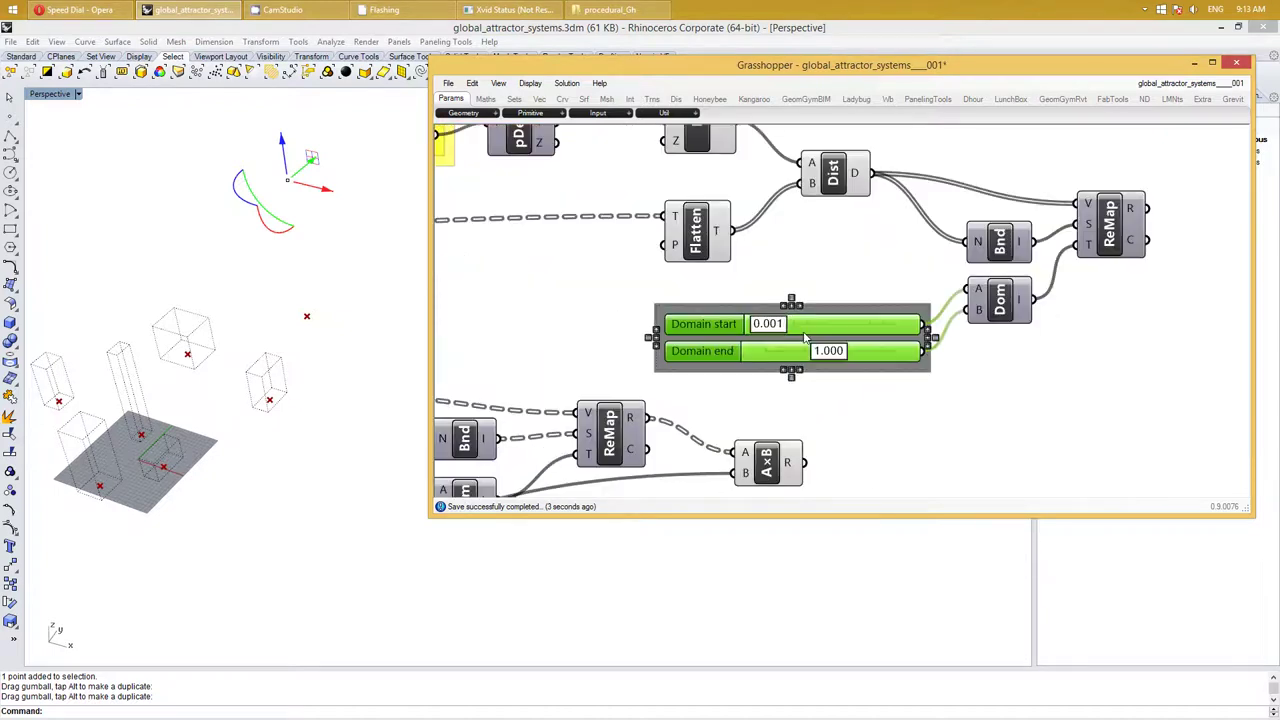
{"action": "scroll", "coordinate": [820, 342], "scroll_direction": "up", "scroll_amount": 3}
Colour the Domain slider group red
{"action": "right_click", "coordinate": [731, 320]}
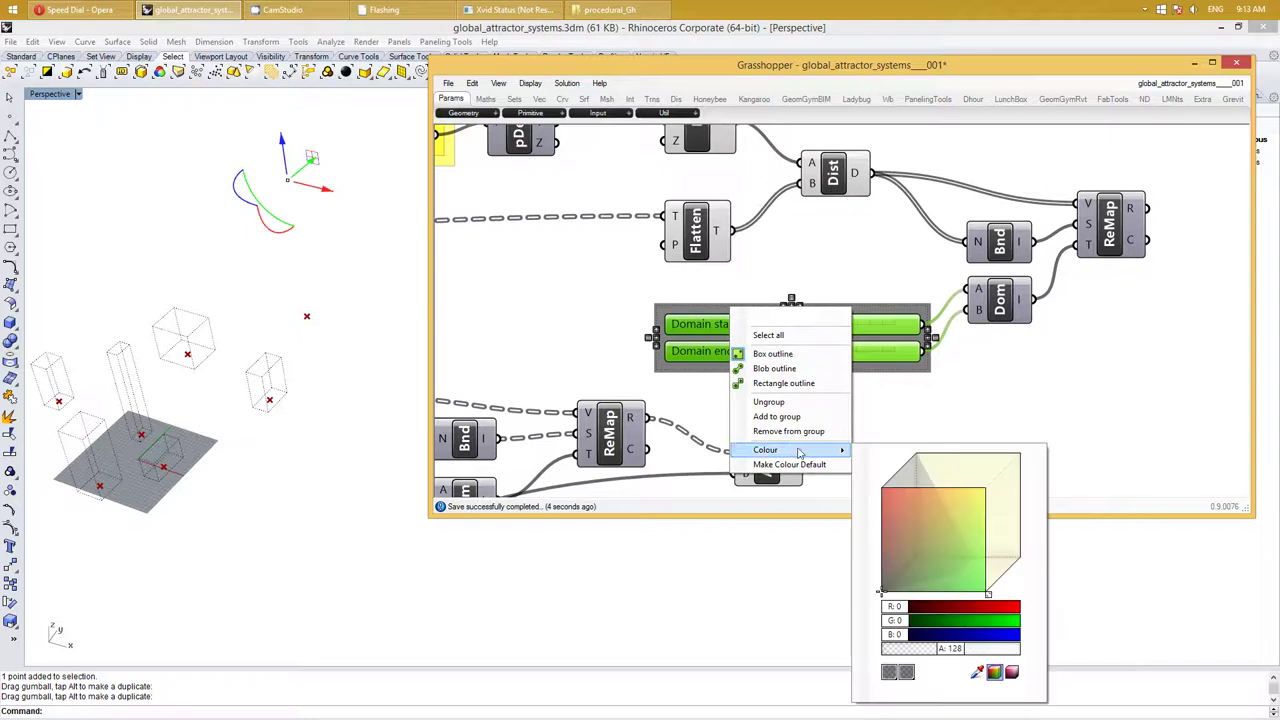
{"action": "left_click", "coordinate": [905, 495]}
{"action": "left_click", "coordinate": [1000, 377]}
{"action": "right_click_drag", "start_coordinate": [1000, 377], "coordinate": [934, 397]}
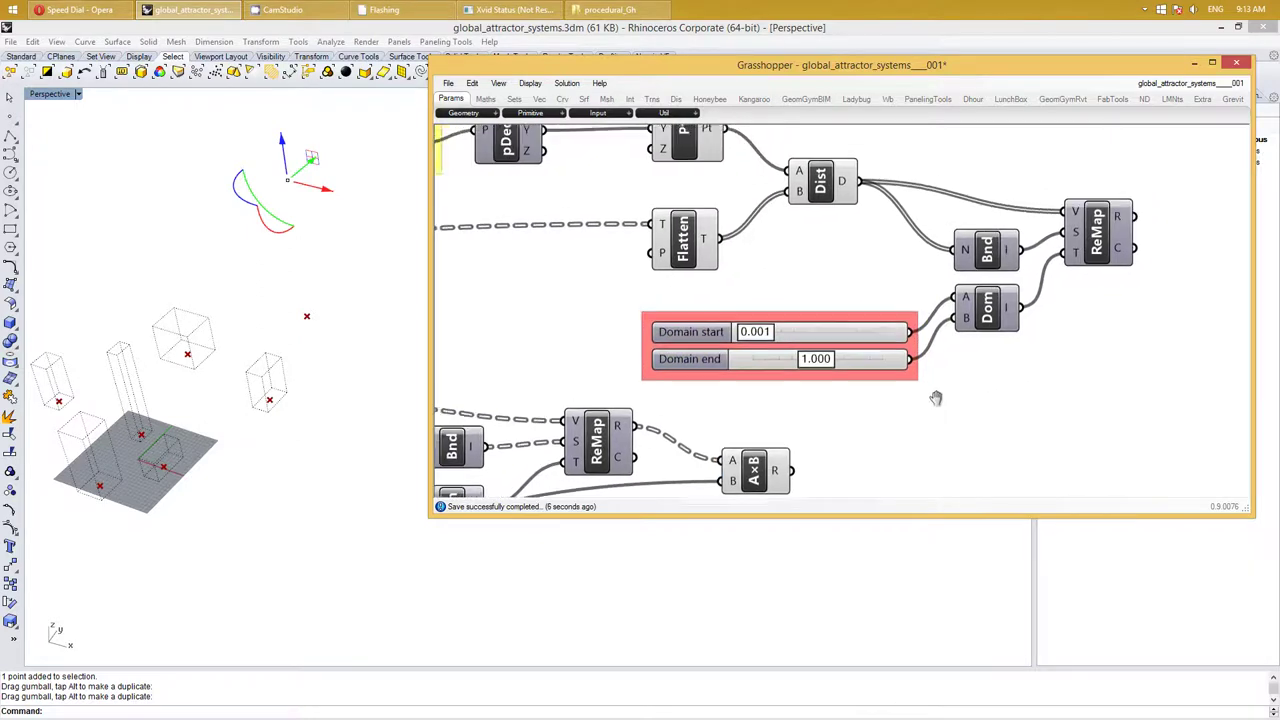
{"action": "right_click", "coordinate": [937, 390]}
{"action": "left_click", "coordinate": [1106, 406]}
{"action": "right_click_drag", "start_coordinate": [1106, 406], "coordinate": [1010, 351]}
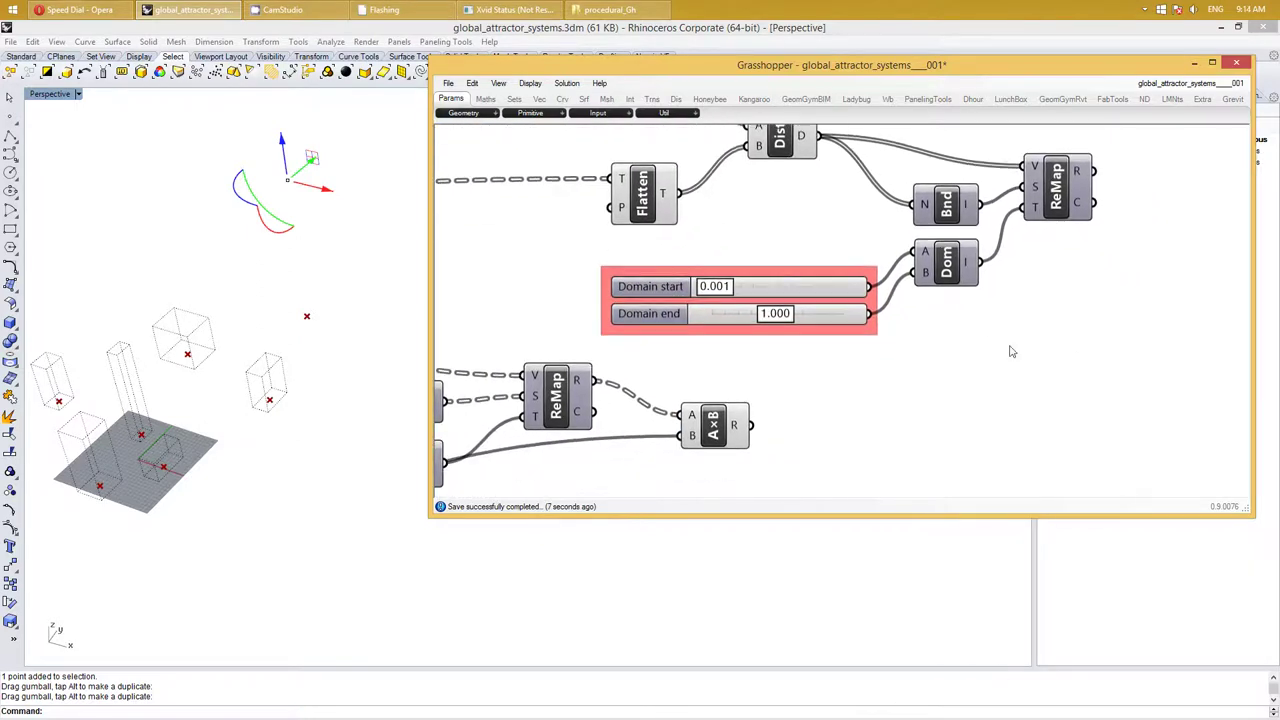
{"action": "double_click", "coordinate": [664, 262]}
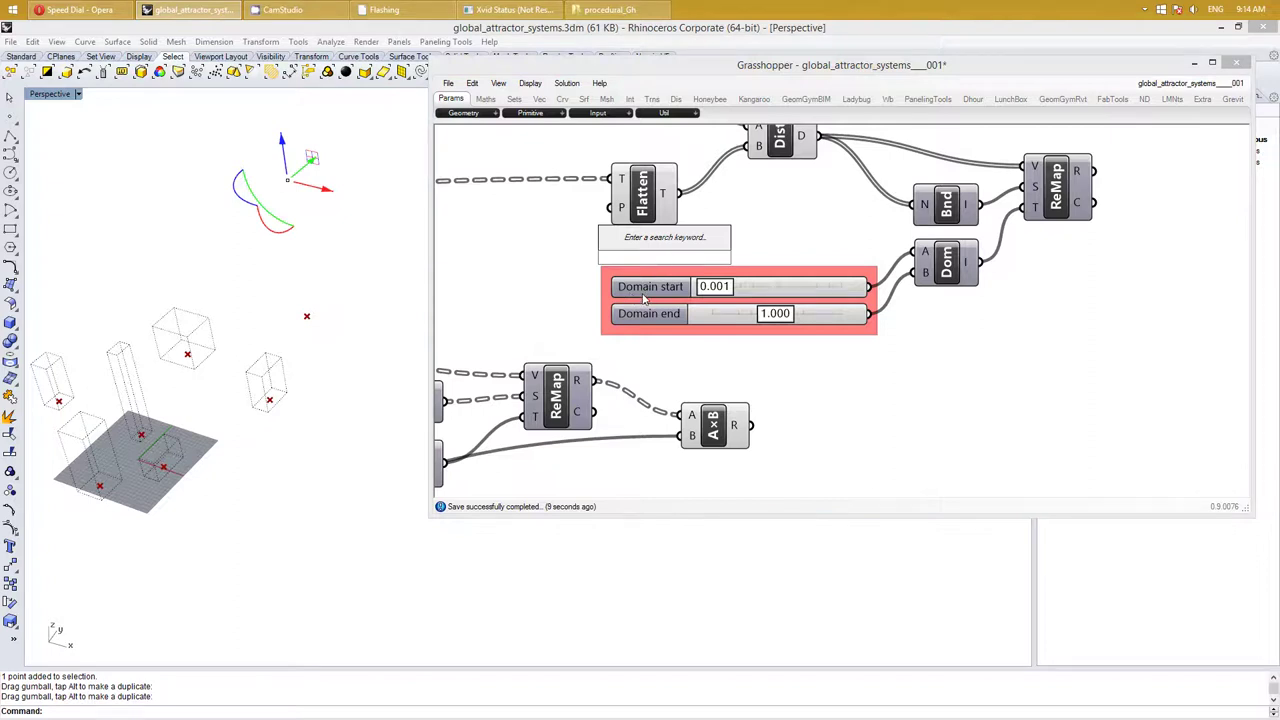
Add a size-13 Scribble reading 'global attractor controls' above the red slider group
{"action": "type", "text": "scr"}
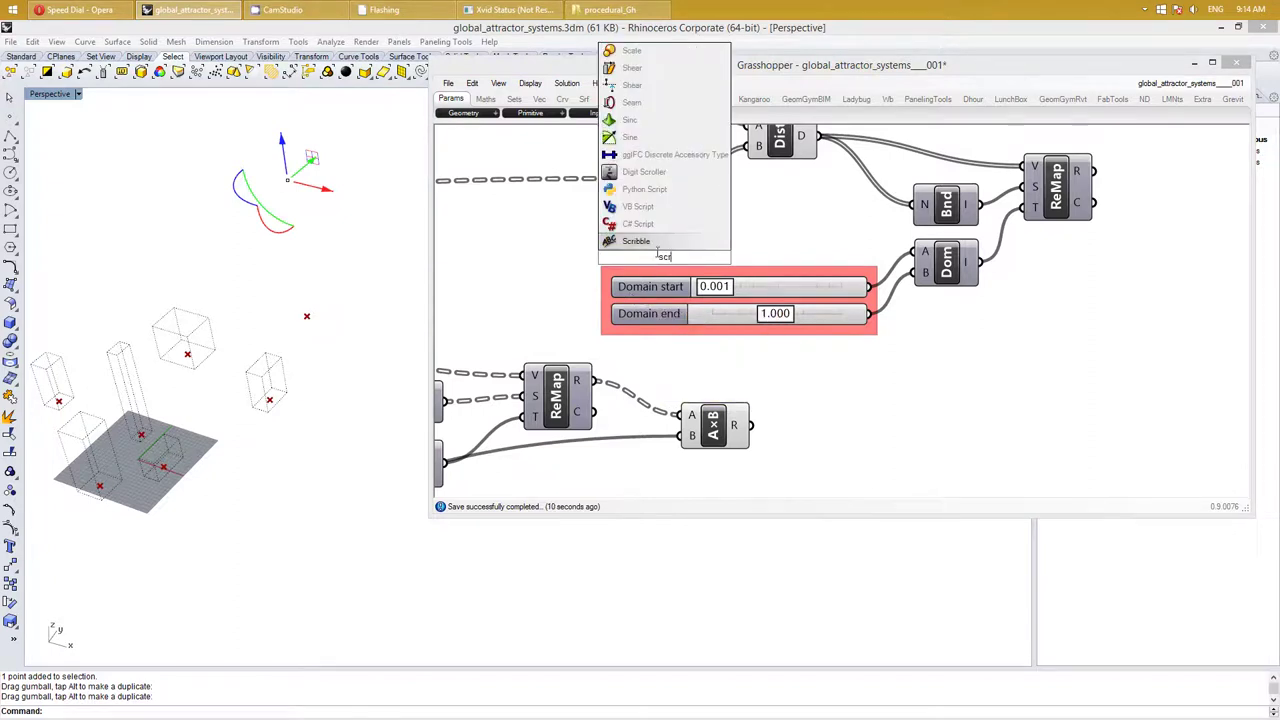
{"action": "key", "text": "Return"}
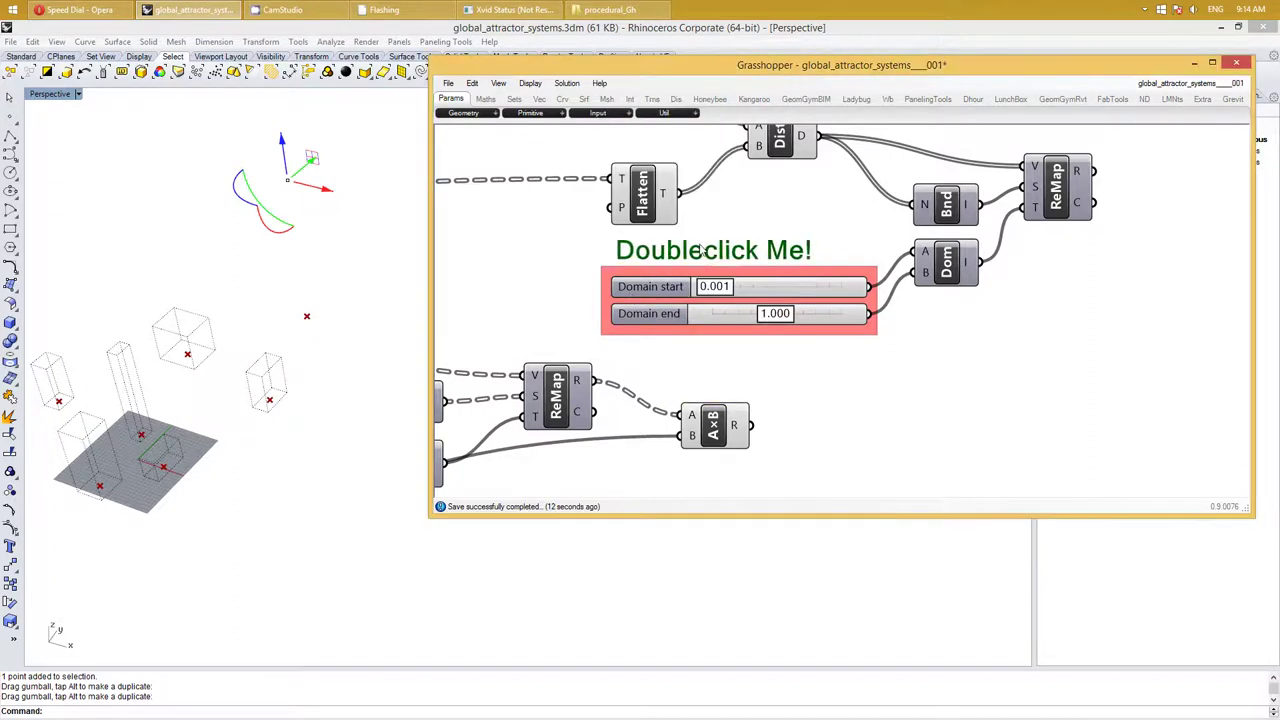
{"action": "double_click", "coordinate": [707, 257]}
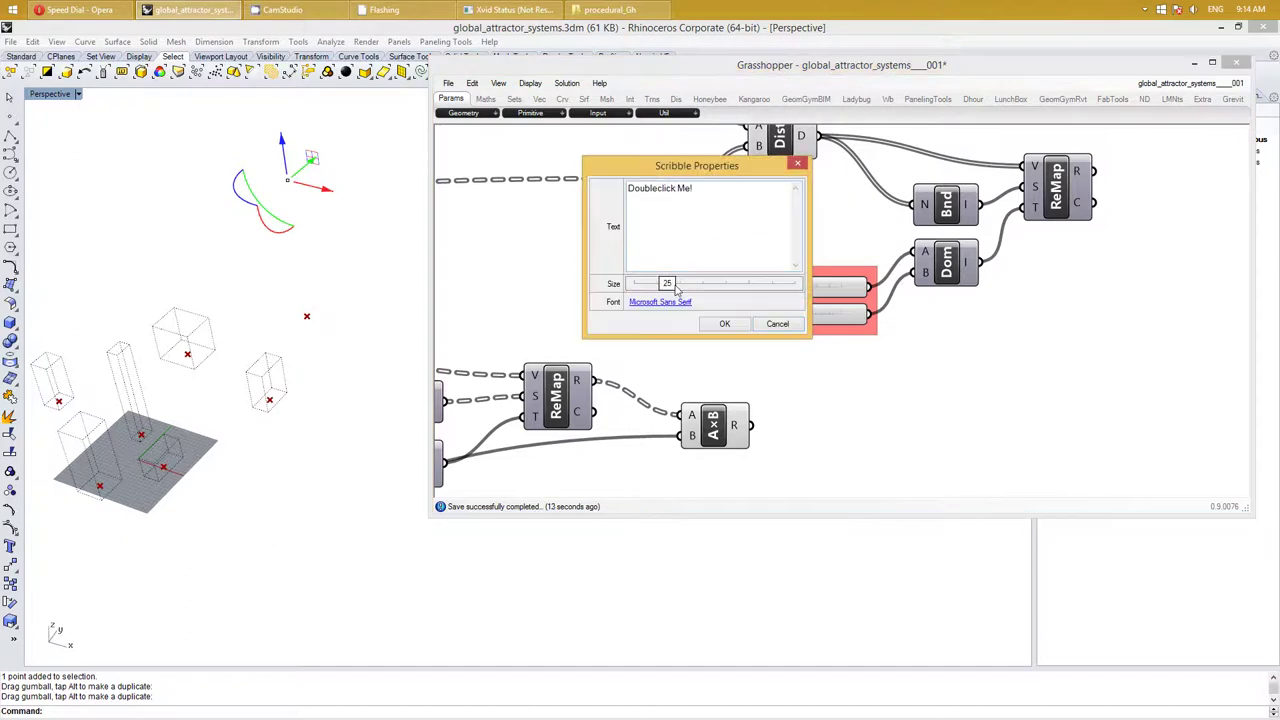
{"action": "double_click", "coordinate": [676, 284]}
{"action": "type", "text": "13"}
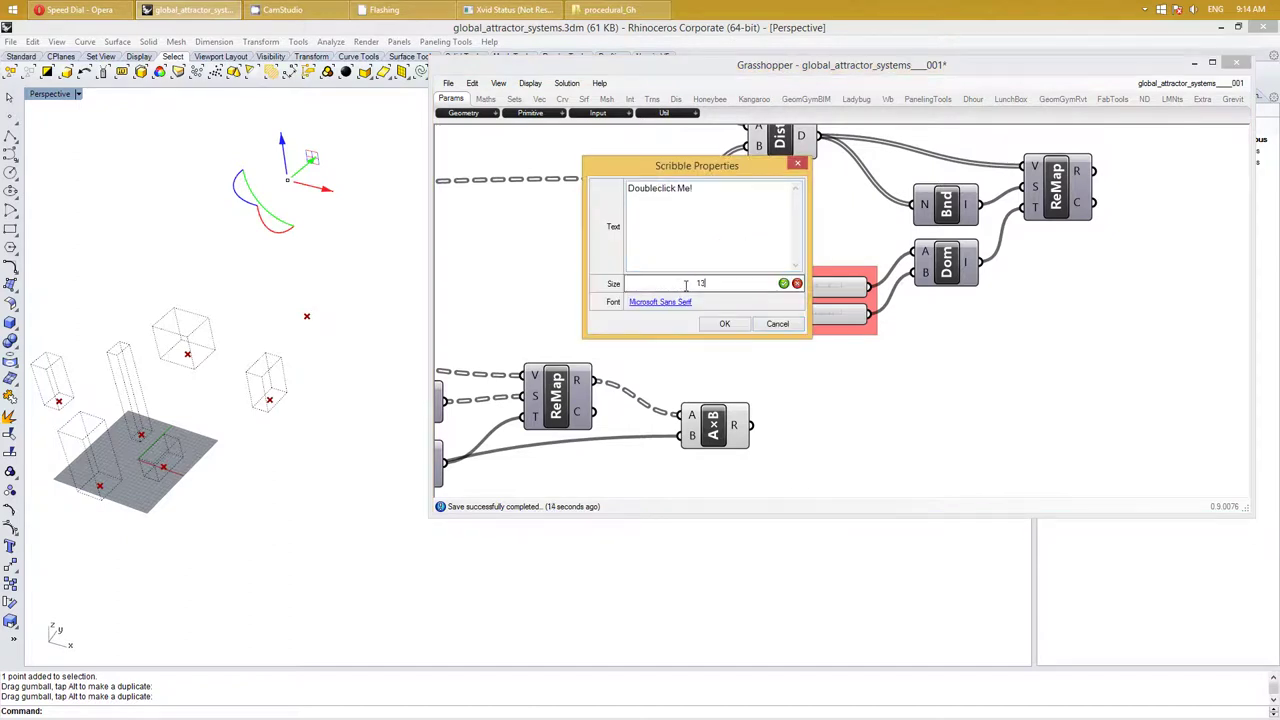
{"action": "key", "text": "Return"}
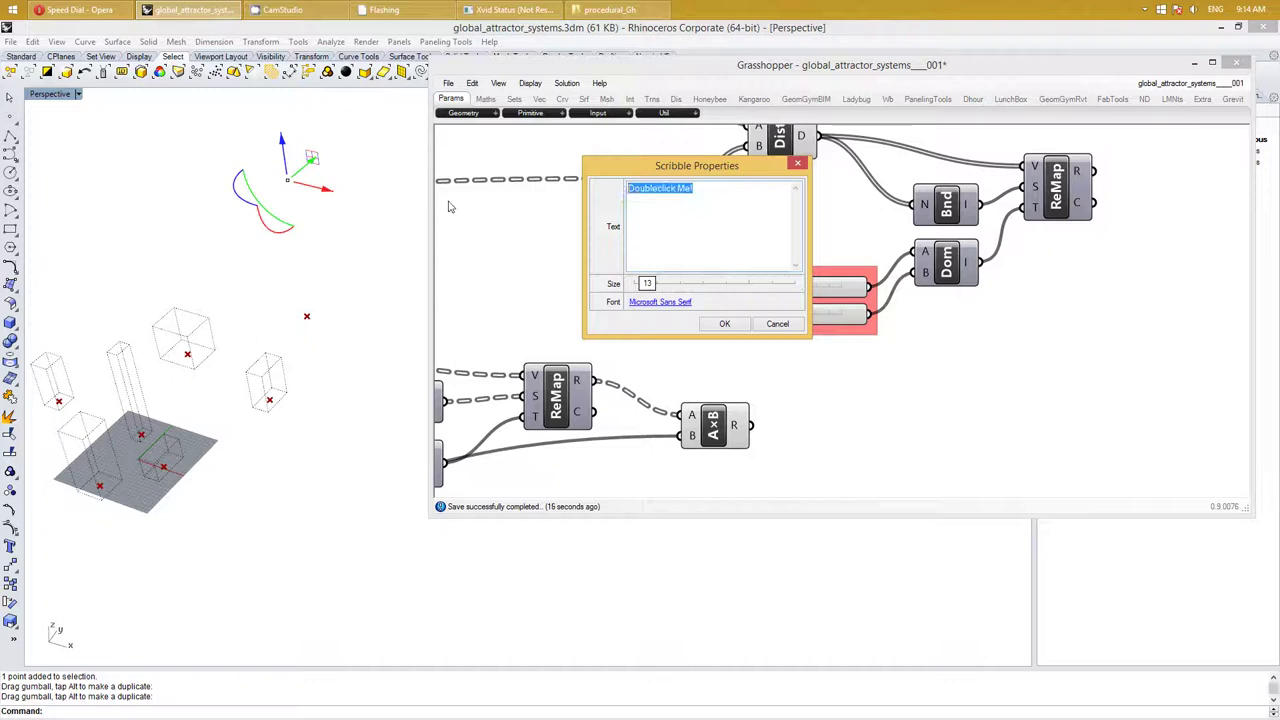
{"action": "type", "text": "global attractor controls"}
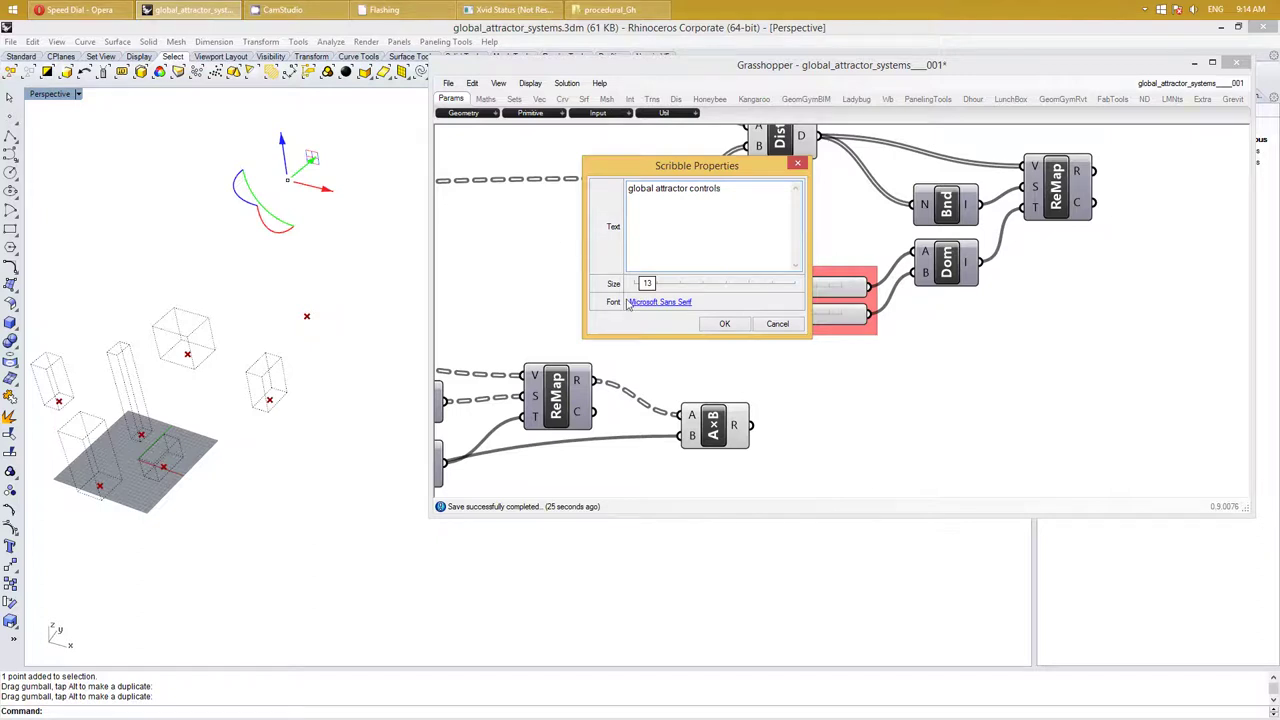
{"action": "left_click", "coordinate": [724, 324]}
{"action": "right_click_drag", "start_coordinate": [1014, 363], "coordinate": [1000, 334]}
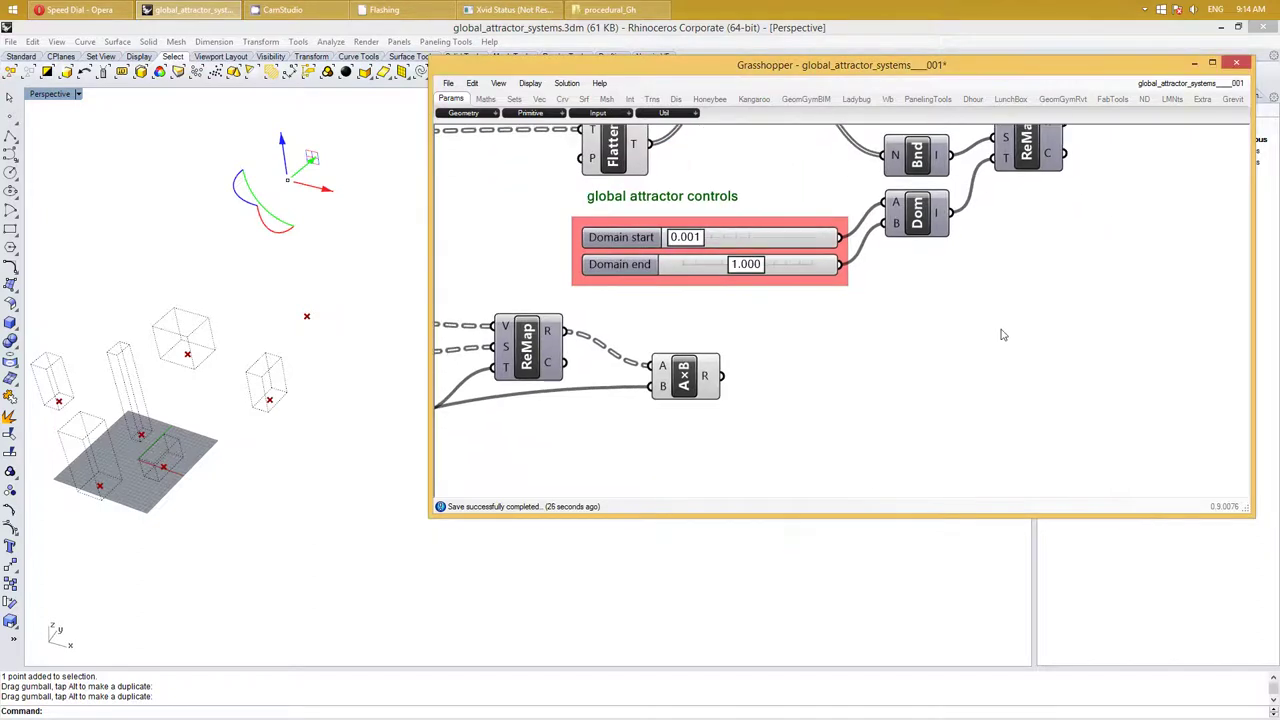
Place an Addition component to the right of ReMap
{"action": "scroll", "coordinate": [968, 337], "scroll_direction": "down", "scroll_amount": 2}
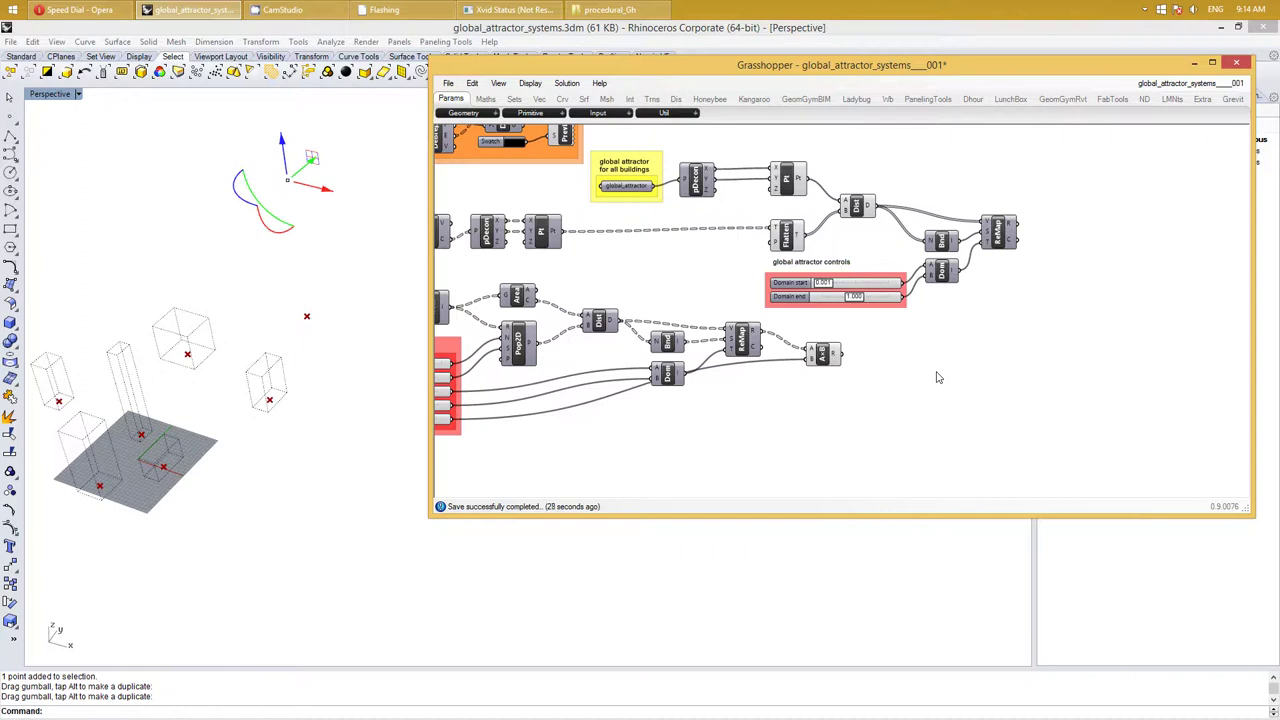
{"action": "double_click", "coordinate": [938, 378]}
{"action": "type", "text": "addition"}
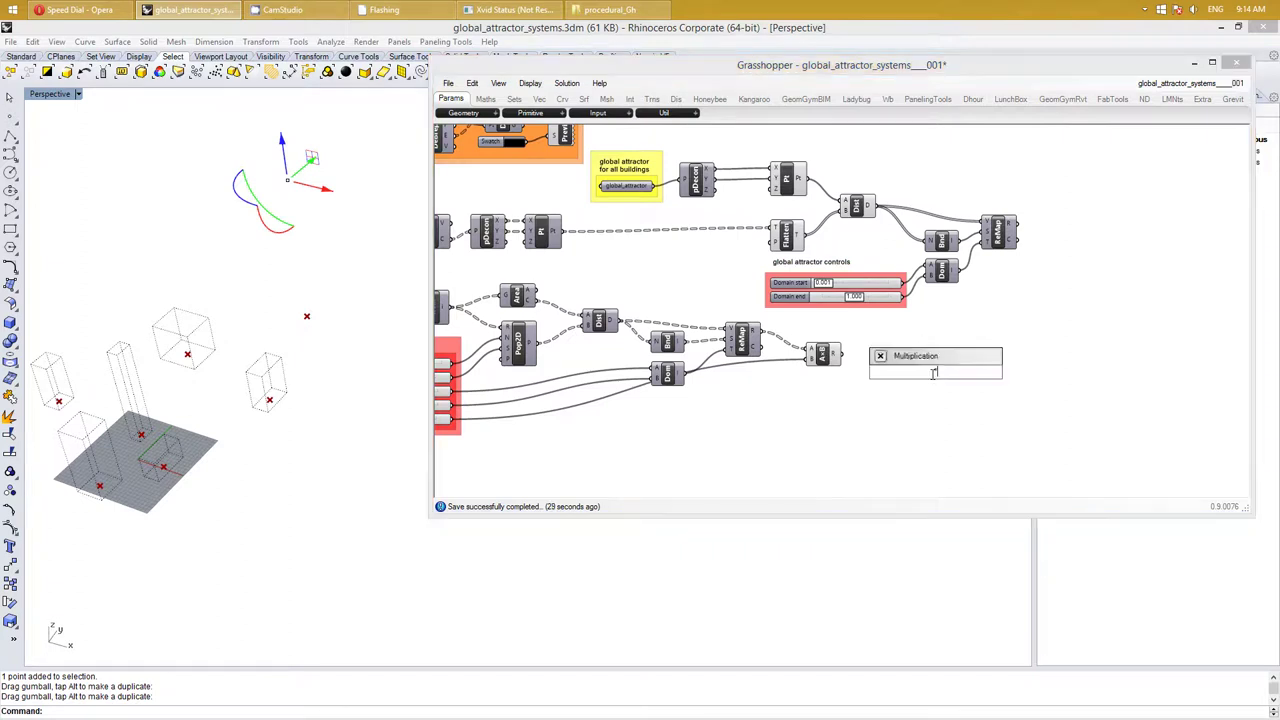
{"action": "key", "text": "Return"}
{"action": "left_click_drag", "start_coordinate": [943, 386], "coordinate": [1043, 390]}
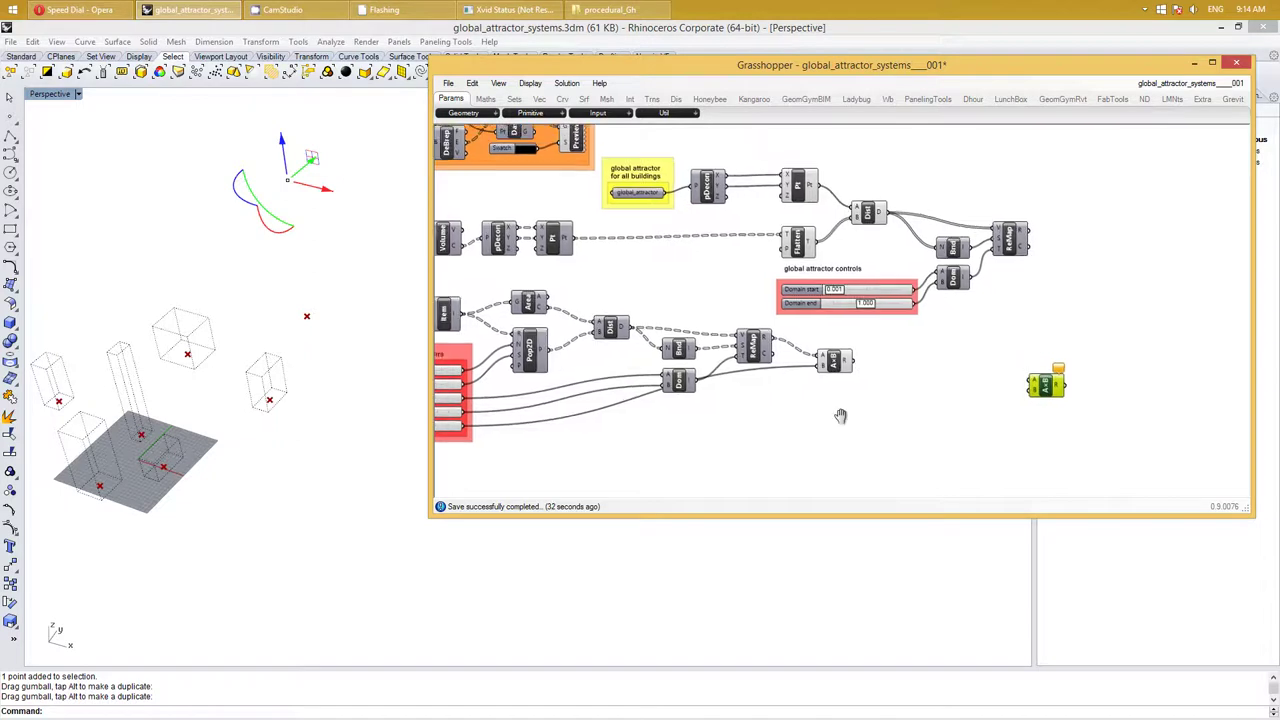
{"action": "right_click_drag", "start_coordinate": [760, 365], "coordinate": [840, 381]}
{"action": "left_click", "coordinate": [969, 423]}
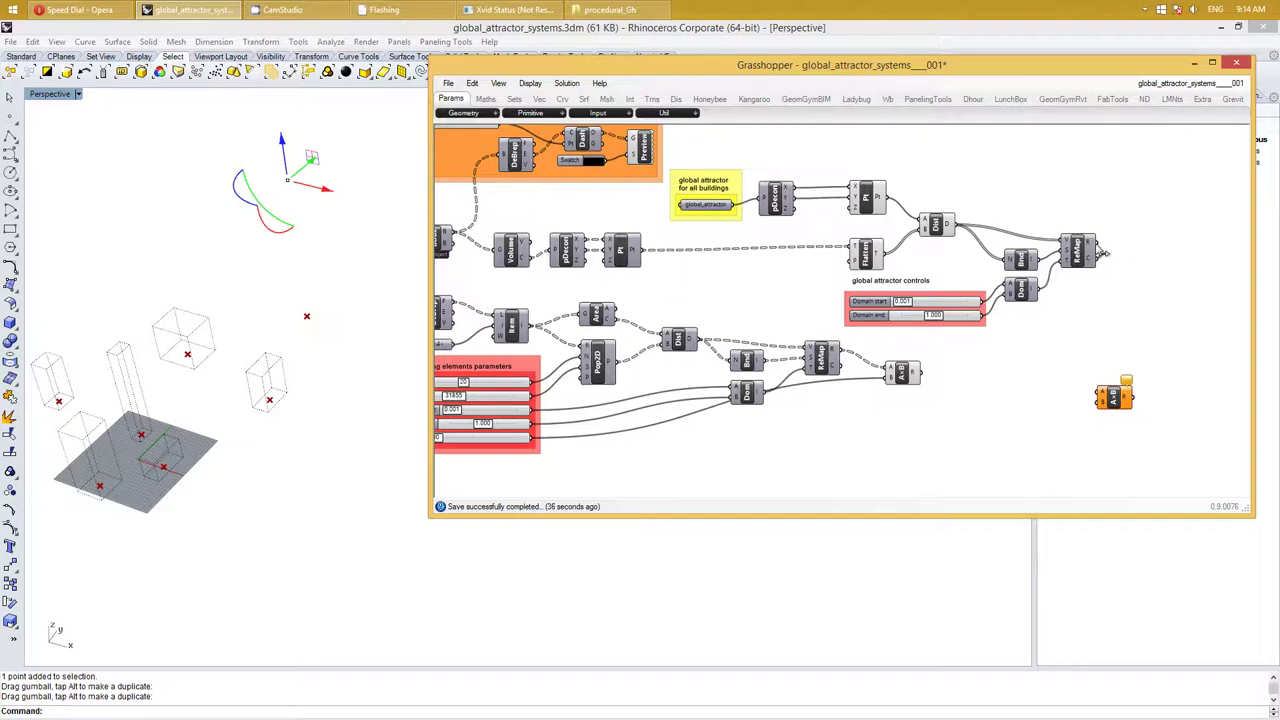
Feed ReMap's result and the existing A+B output into the new Addition component
{"action": "left_click_drag", "start_coordinate": [1104, 253], "coordinate": [1073, 393]}
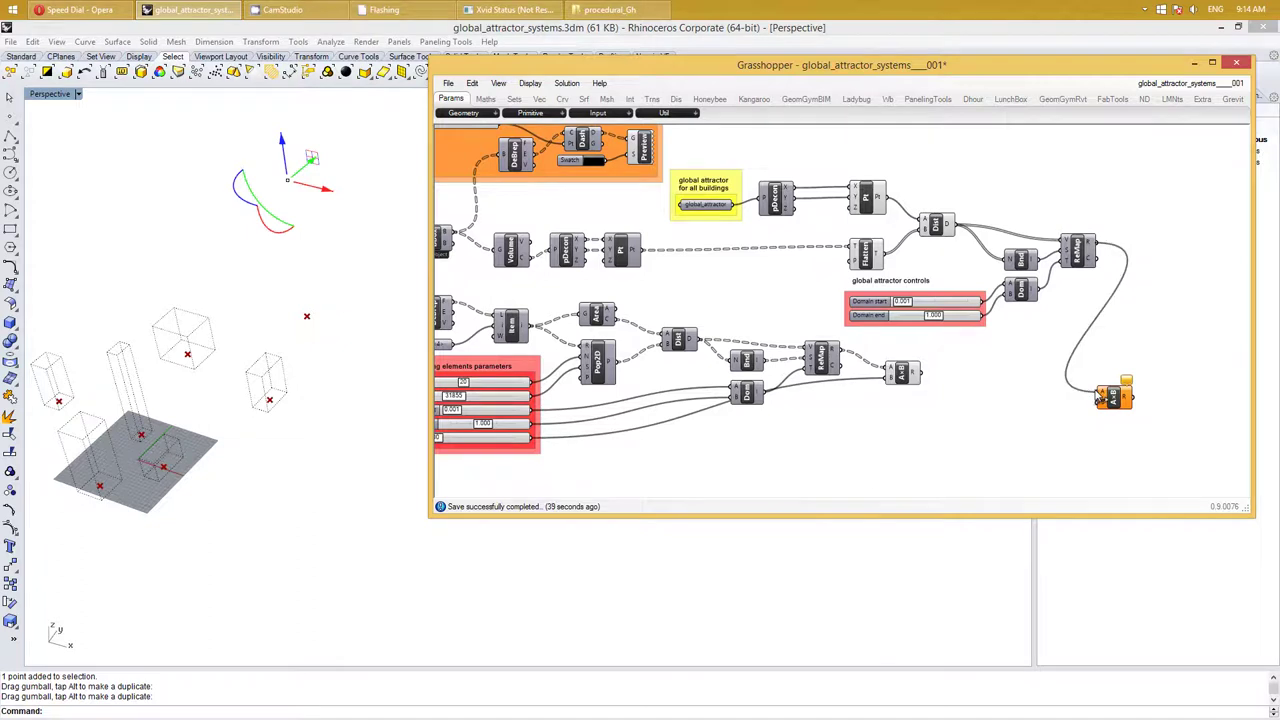
{"action": "left_click_drag", "start_coordinate": [1073, 393], "coordinate": [1071, 400]}
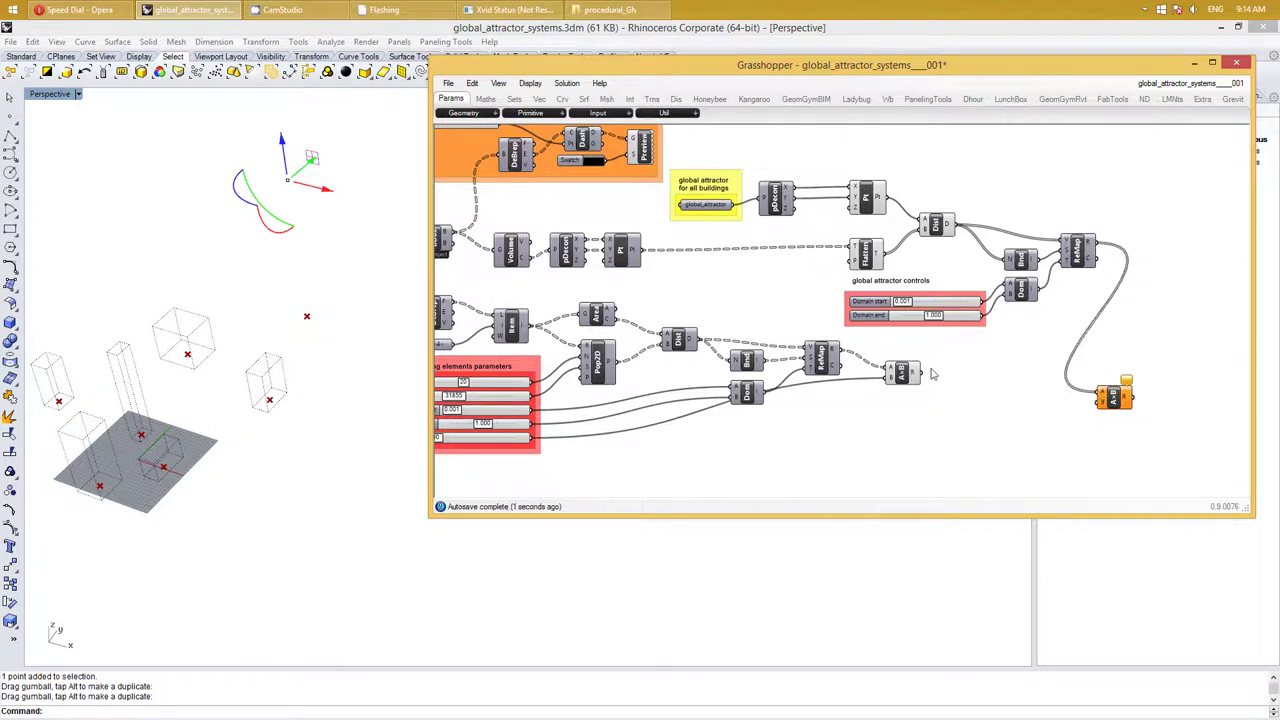
{"action": "left_click_drag", "start_coordinate": [920, 374], "coordinate": [1100, 410]}
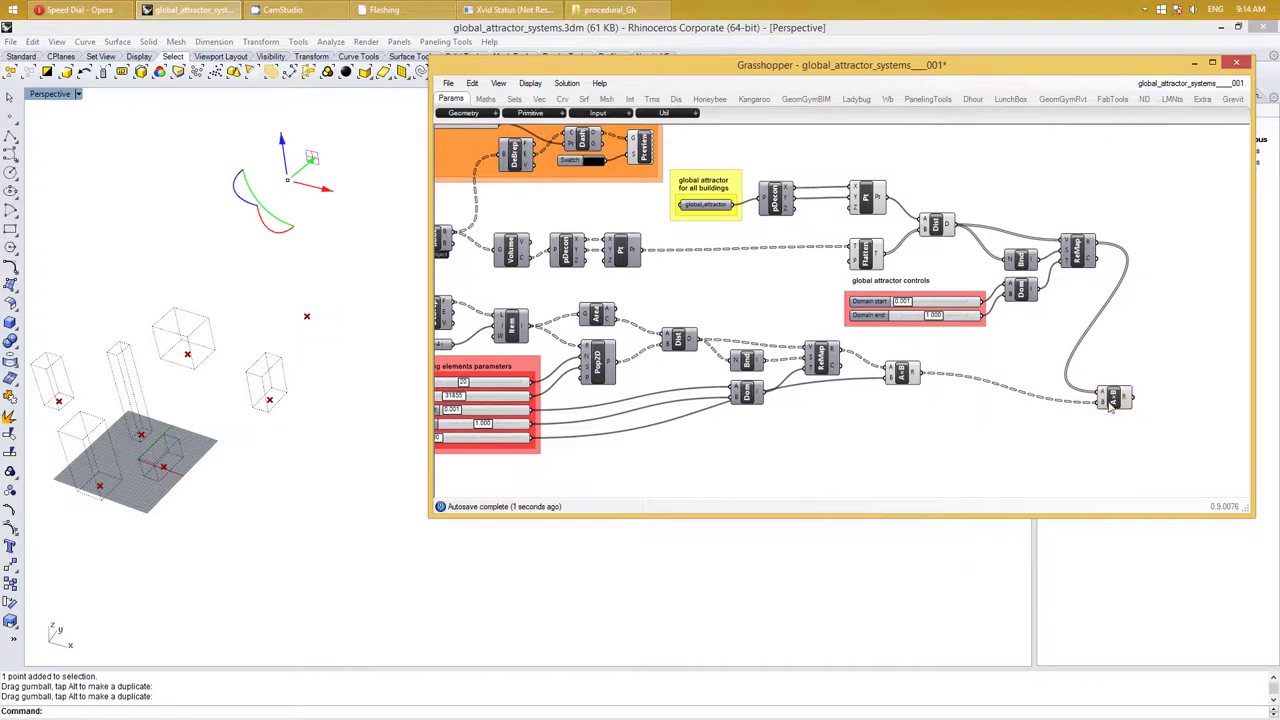
{"action": "left_click_drag", "start_coordinate": [1110, 400], "coordinate": [1118, 383]}
{"action": "right_click_drag", "start_coordinate": [1126, 426], "coordinate": [1056, 440]}
Put the global attractor Pt component in its own group
{"action": "key", "text": "Escape"}
{"action": "right_click", "coordinate": [838, 392]}
{"action": "key", "text": "Escape"}
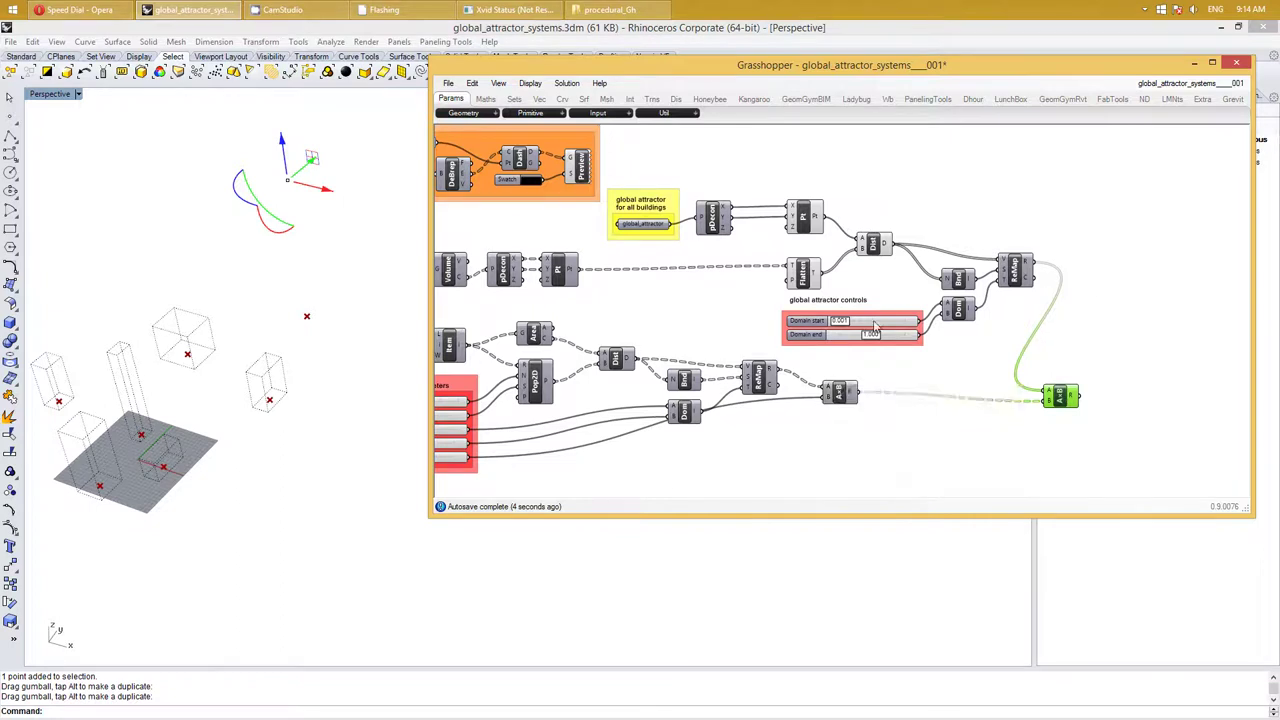
{"action": "right_click", "coordinate": [873, 245]}
{"action": "key", "text": "Escape"}
{"action": "right_click", "coordinate": [803, 272]}
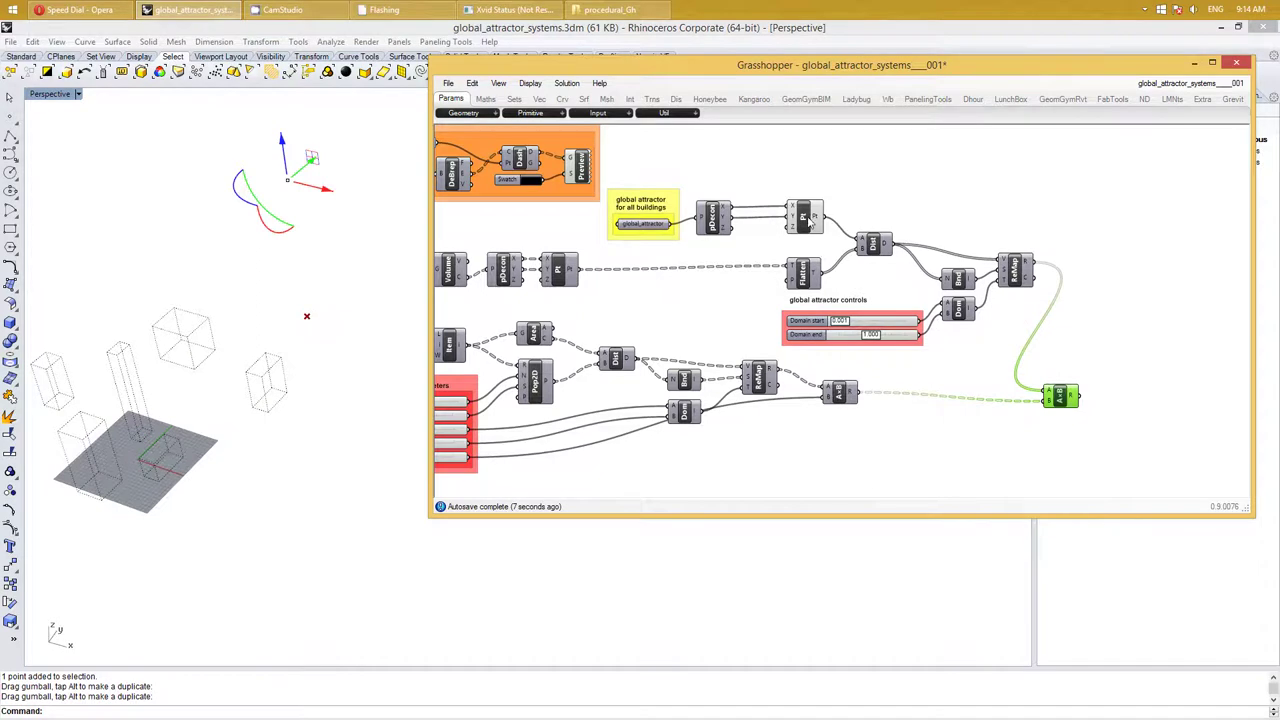
{"action": "right_click", "coordinate": [812, 224]}
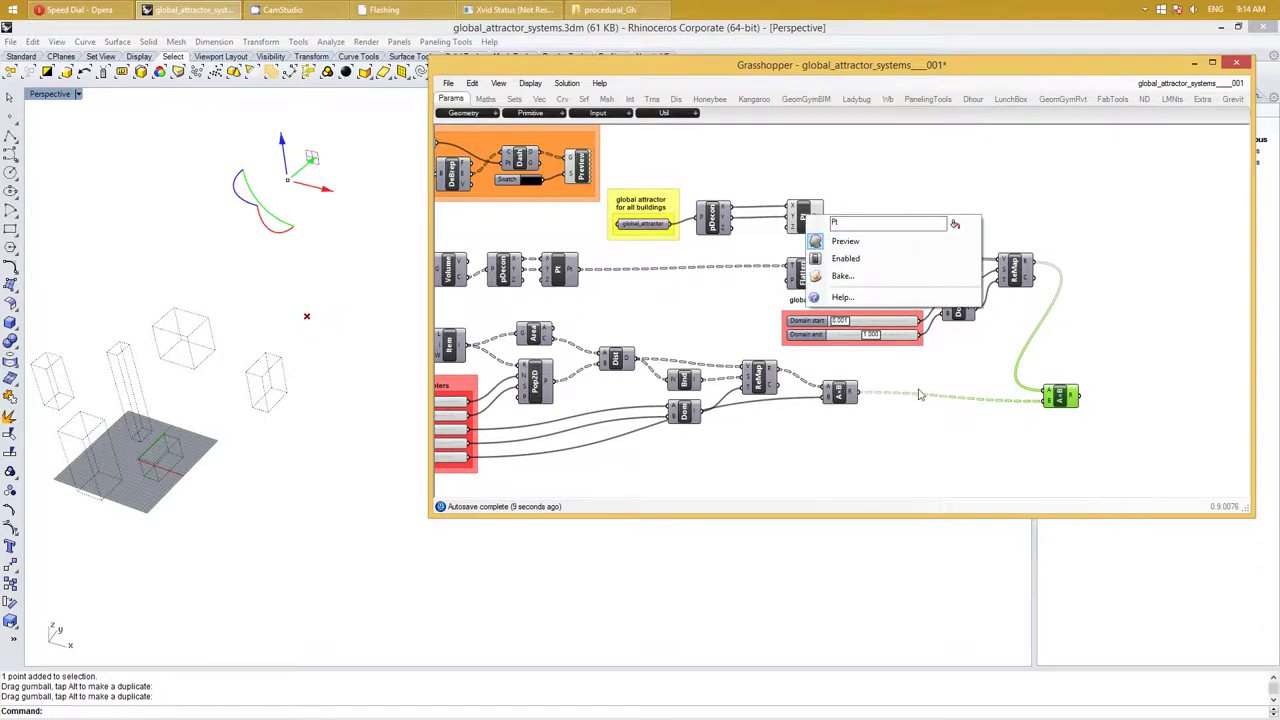
{"action": "left_click", "coordinate": [925, 426]}
{"action": "right_click_drag", "start_coordinate": [949, 463], "coordinate": [919, 391]}
{"action": "right_click", "coordinate": [919, 391]}
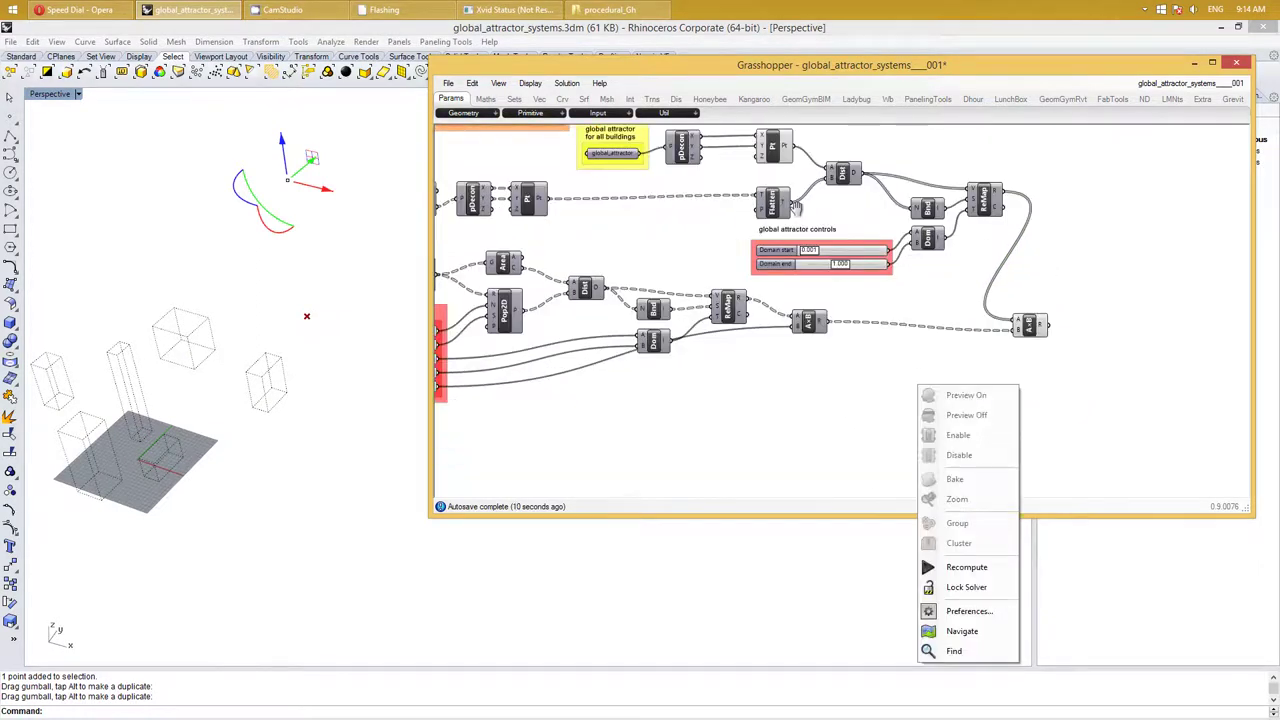
{"action": "left_click", "coordinate": [775, 155]}
{"action": "key", "text": "ctrl+g"}
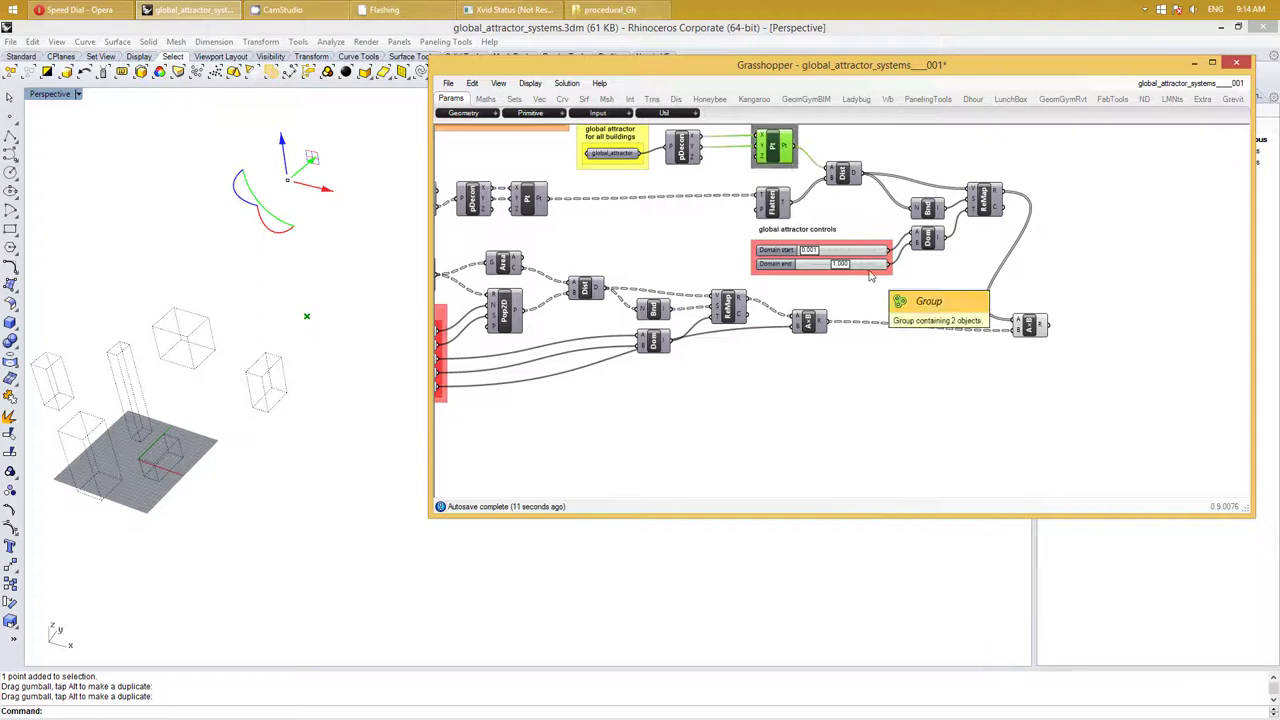
Move the new multiplication component up beside ReMap
{"action": "scroll", "coordinate": [966, 289], "scroll_direction": "down", "scroll_amount": 3}
{"action": "right_click", "coordinate": [974, 291]}
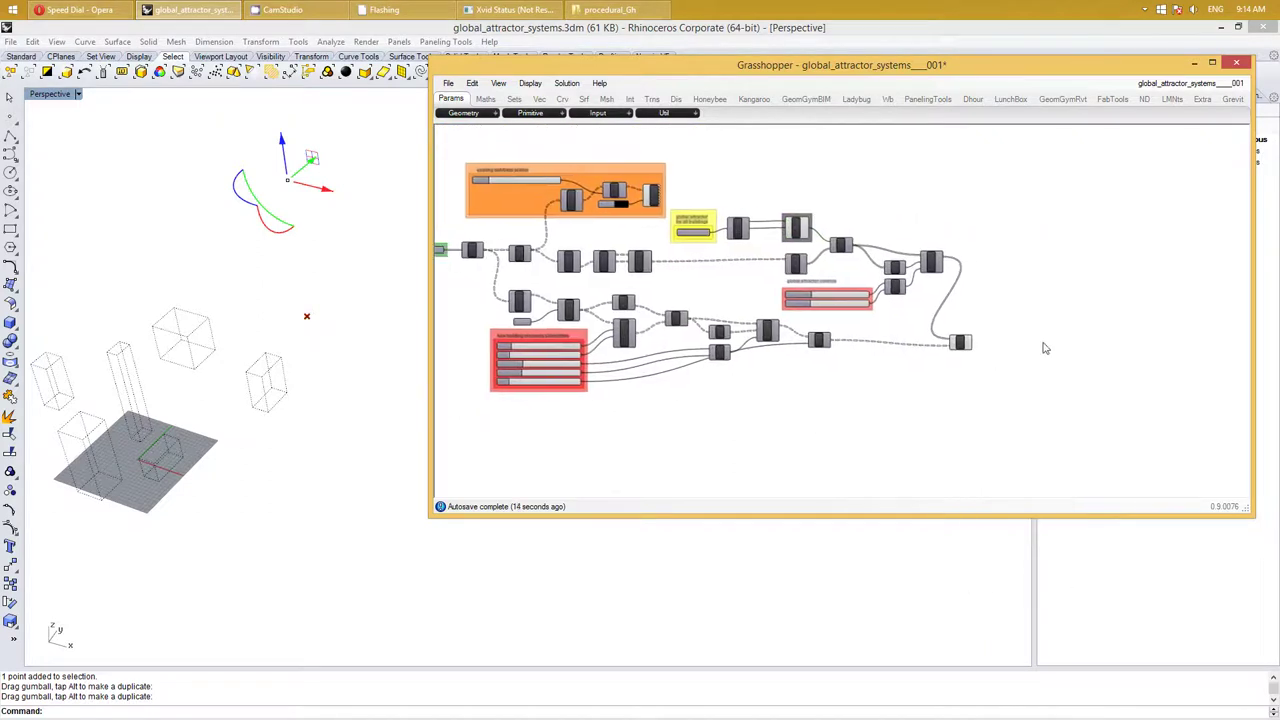
{"action": "scroll", "coordinate": [963, 346], "scroll_direction": "up", "scroll_amount": 2}
{"action": "scroll", "coordinate": [991, 360], "scroll_direction": "up", "scroll_amount": 2}
{"action": "left_click_drag", "start_coordinate": [893, 348], "coordinate": [911, 260]}
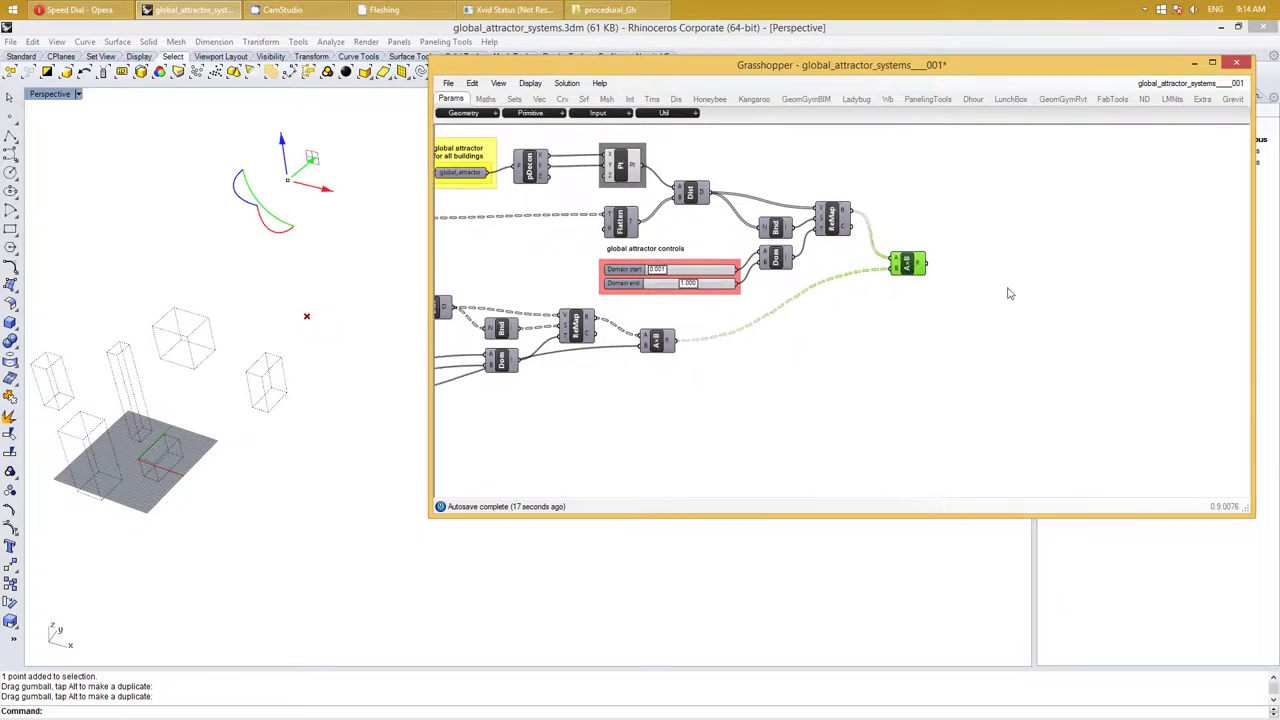
{"action": "right_click_drag", "start_coordinate": [1008, 292], "coordinate": [962, 326]}
Place a Polygon component on the canvas via the 'poly' search
{"action": "left_click", "coordinate": [986, 282]}
{"action": "double_click", "coordinate": [986, 282]}
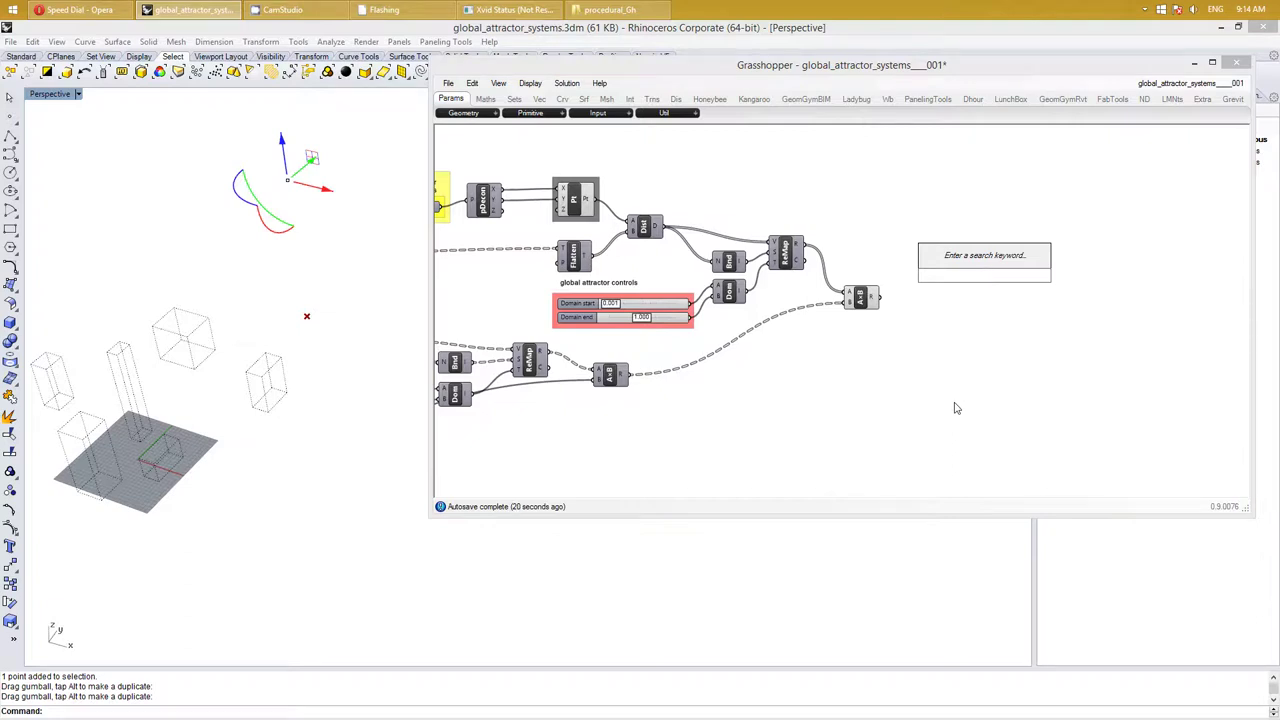
{"action": "type", "text": "poly"}
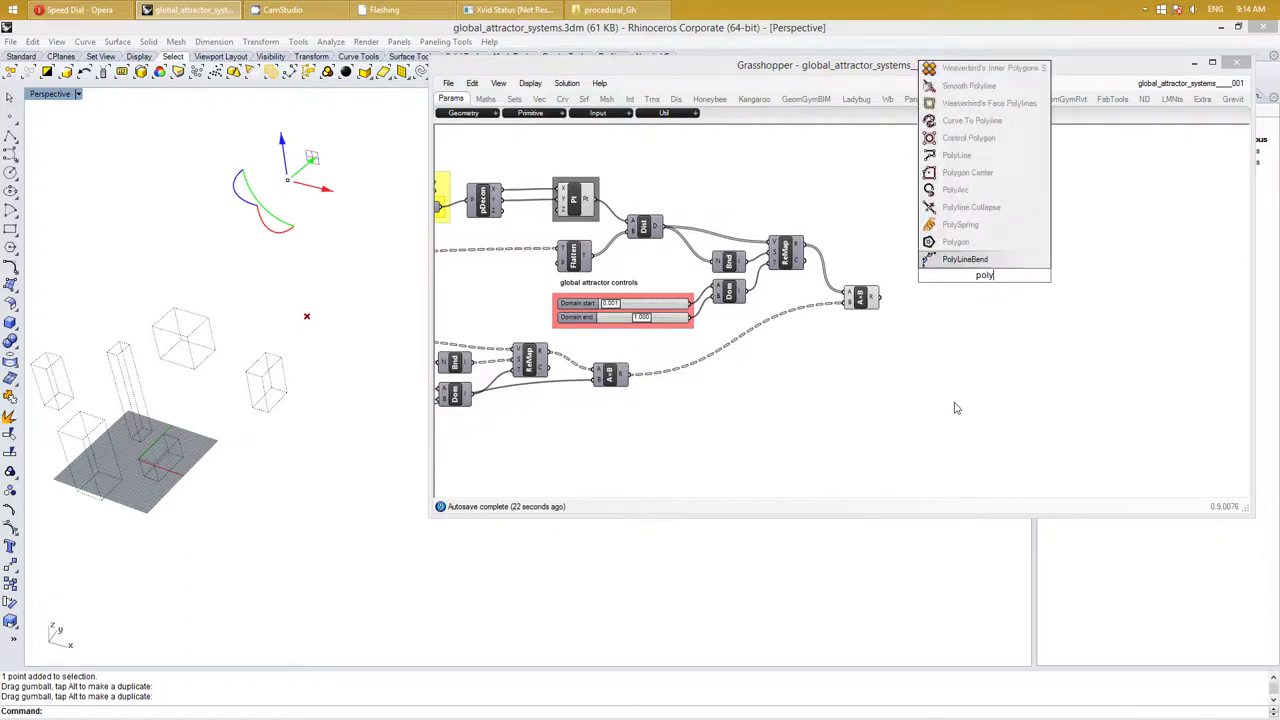
{"action": "left_click", "coordinate": [956, 242]}
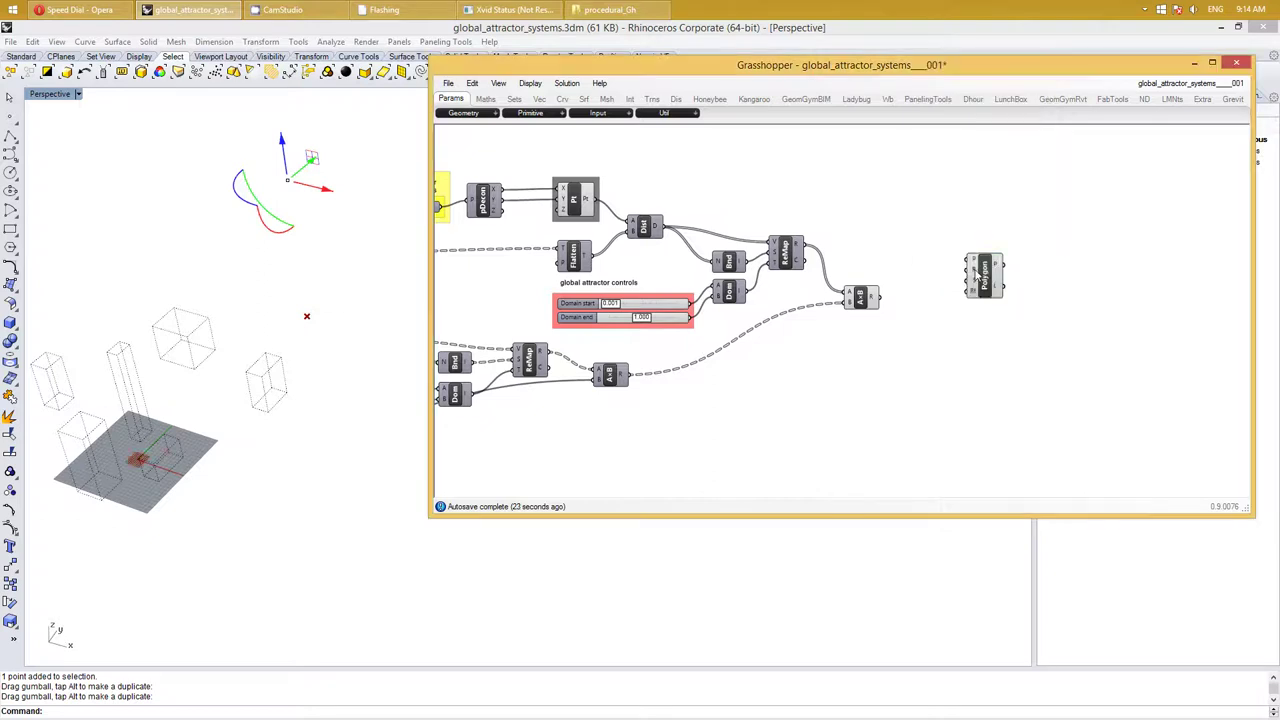
{"action": "right_click_drag", "start_coordinate": [814, 395], "coordinate": [1034, 380]}
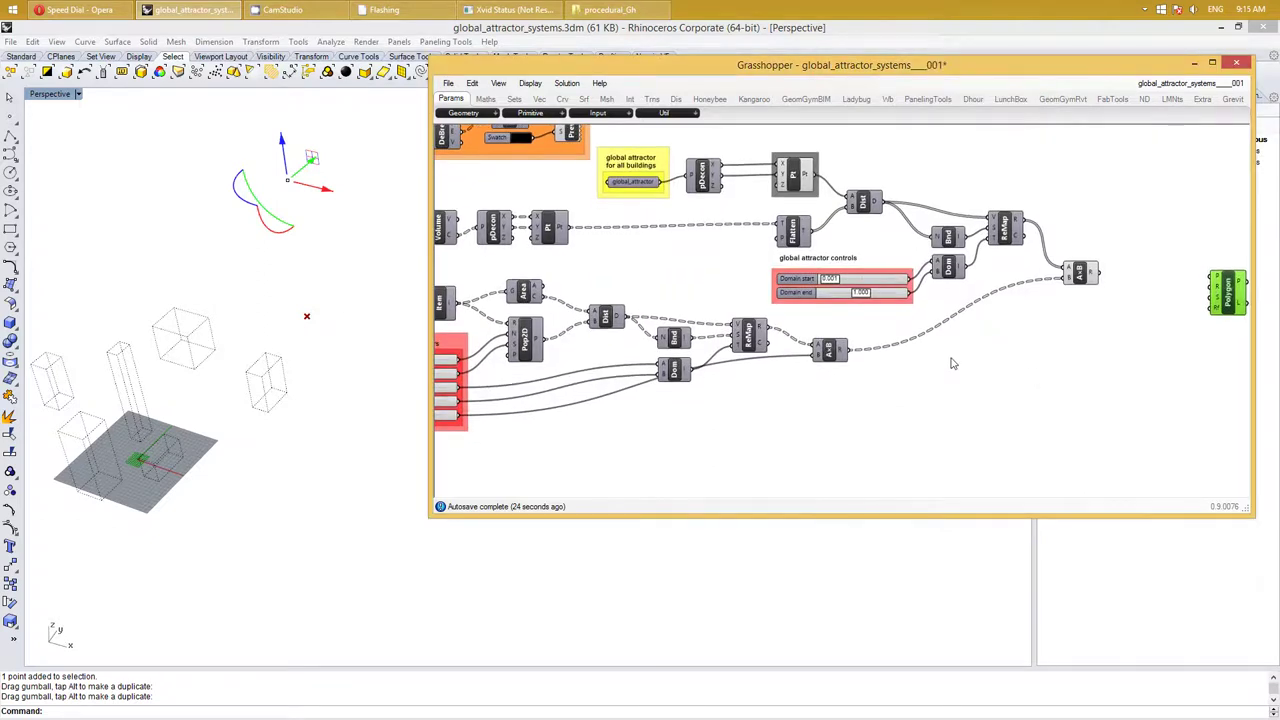
{"action": "scroll", "coordinate": [1108, 340], "scroll_direction": "up", "scroll_amount": 2}
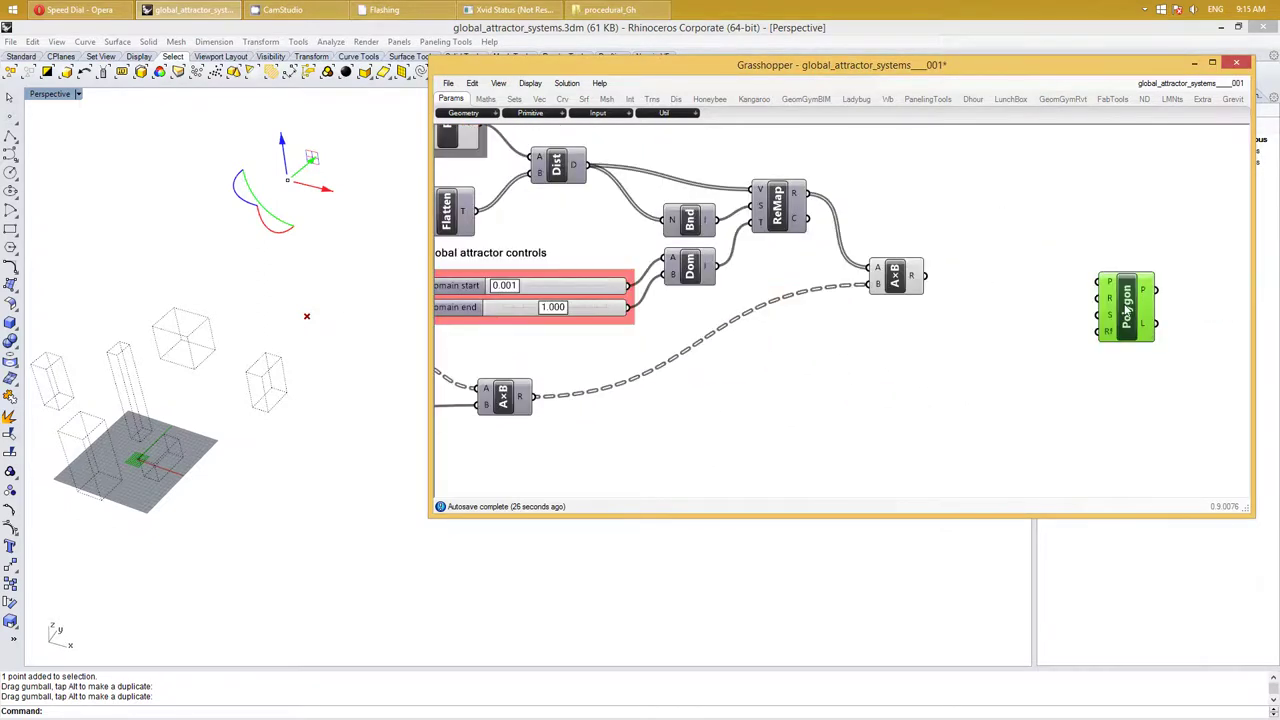
Add a 0.1 to 30 number slider with the Box & Text grip style
{"action": "double_click", "coordinate": [925, 369]}
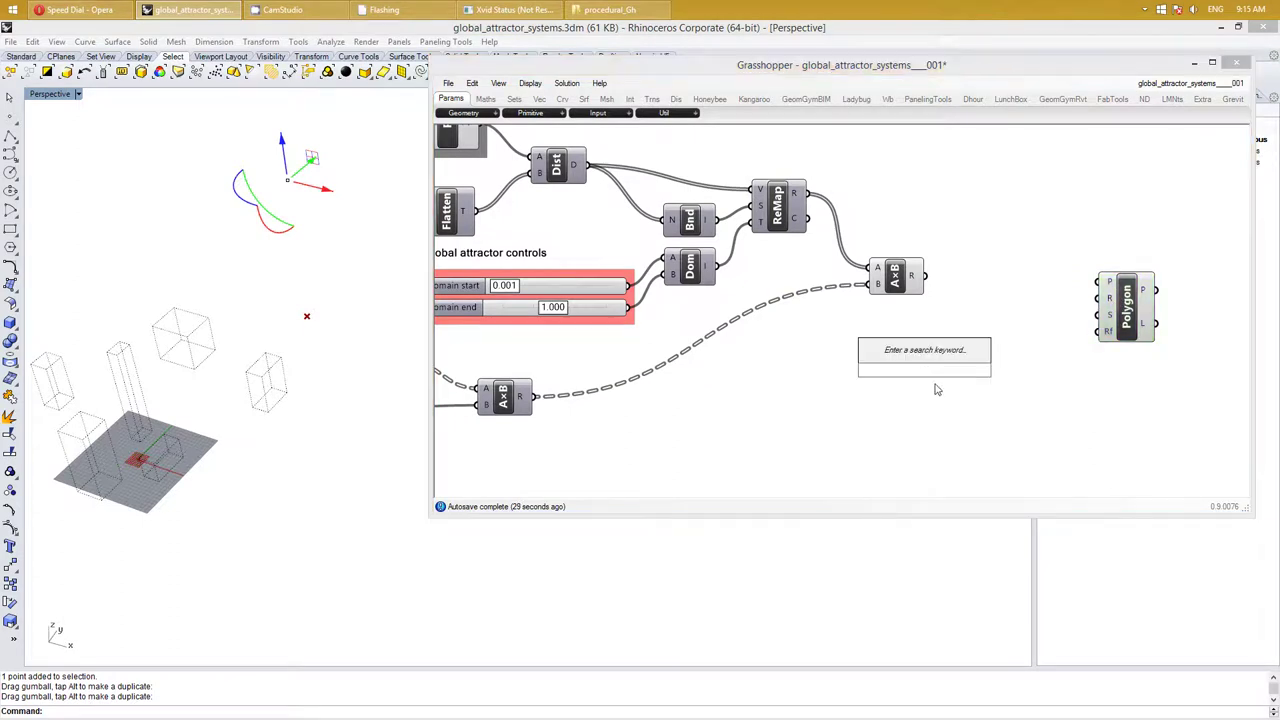
{"action": "type", "text": "0.1<"}
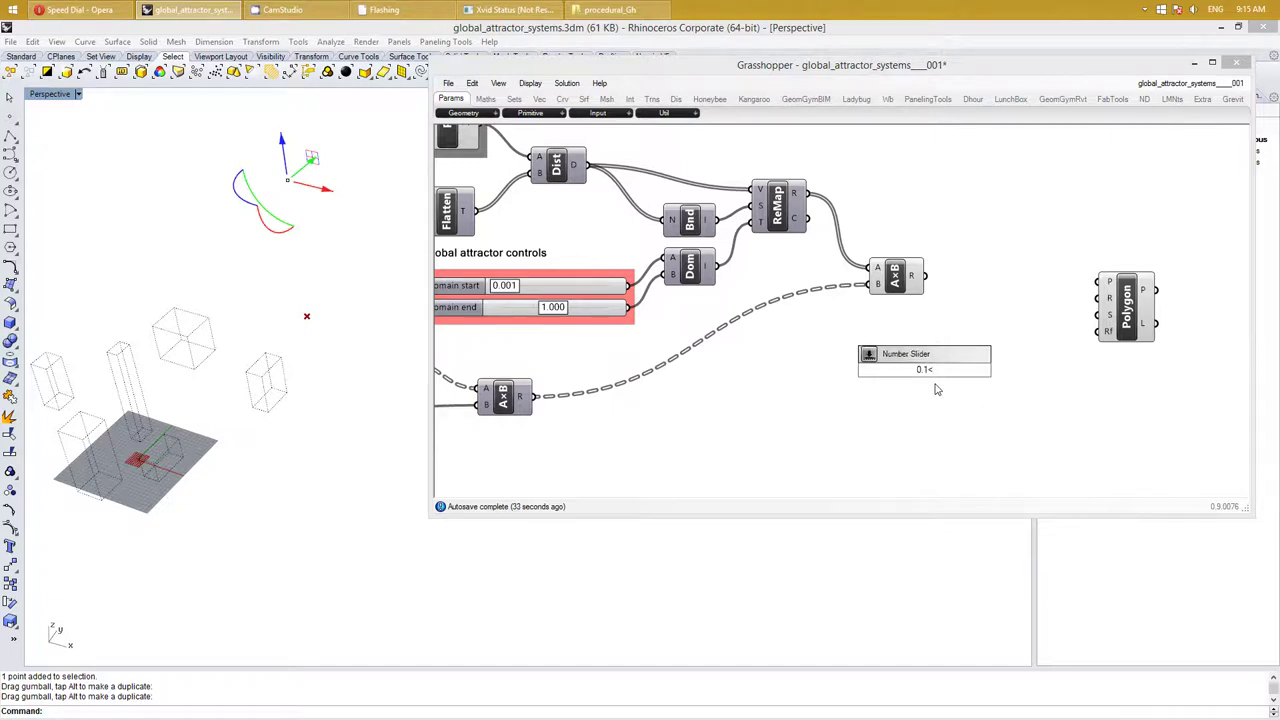
{"action": "type", "text": "30"}
{"action": "key", "text": "Return"}
{"action": "left_click", "coordinate": [877, 370]}
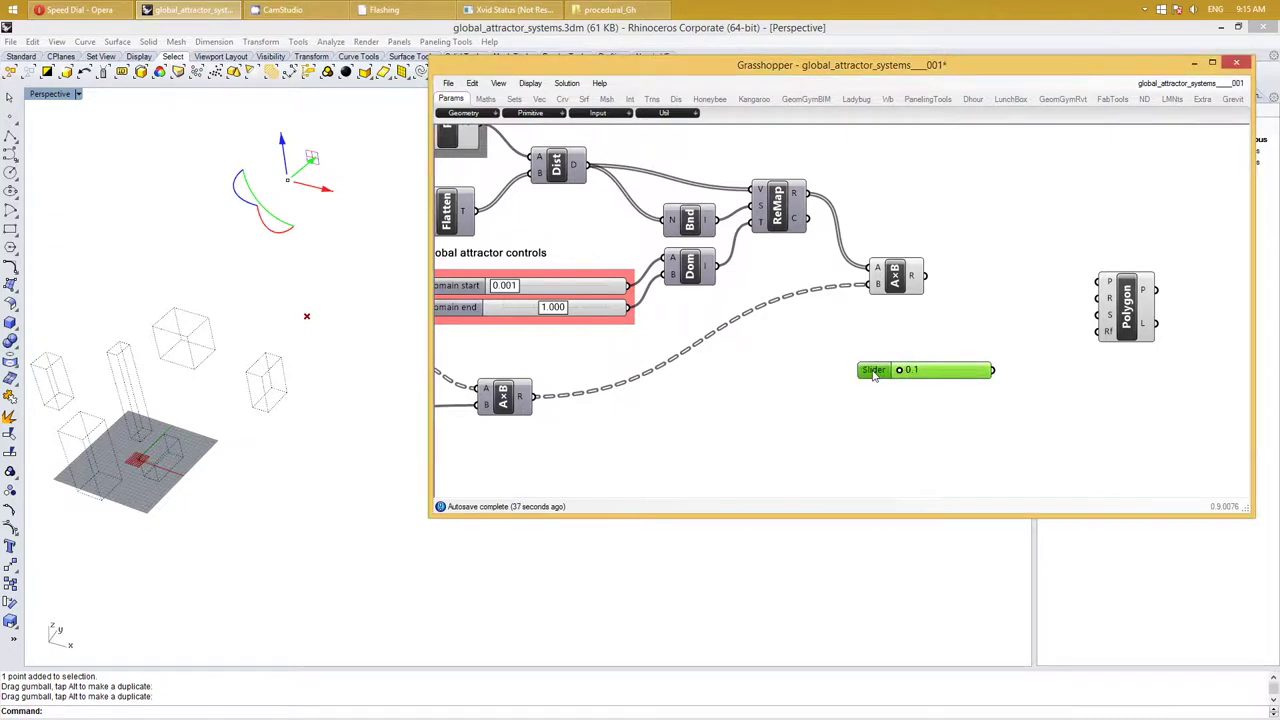
{"action": "double_click", "coordinate": [873, 372]}
{"action": "left_click", "coordinate": [893, 297]}
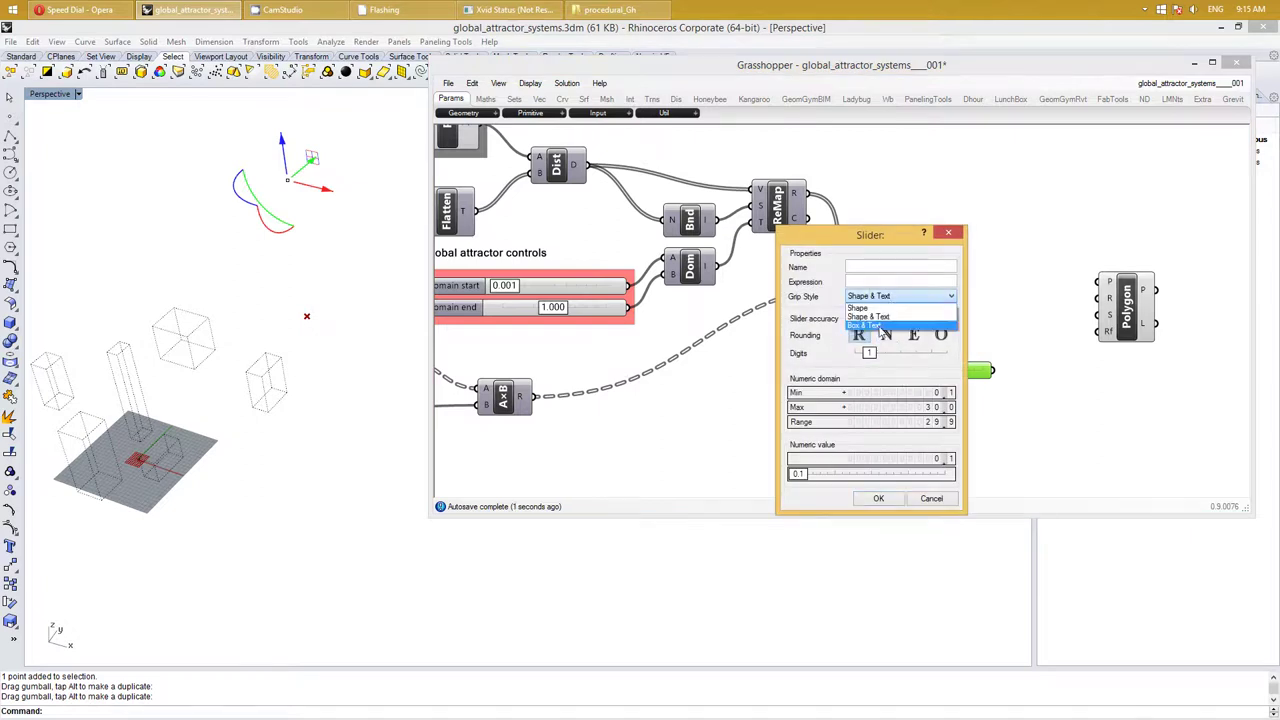
{"action": "left_click", "coordinate": [875, 326]}
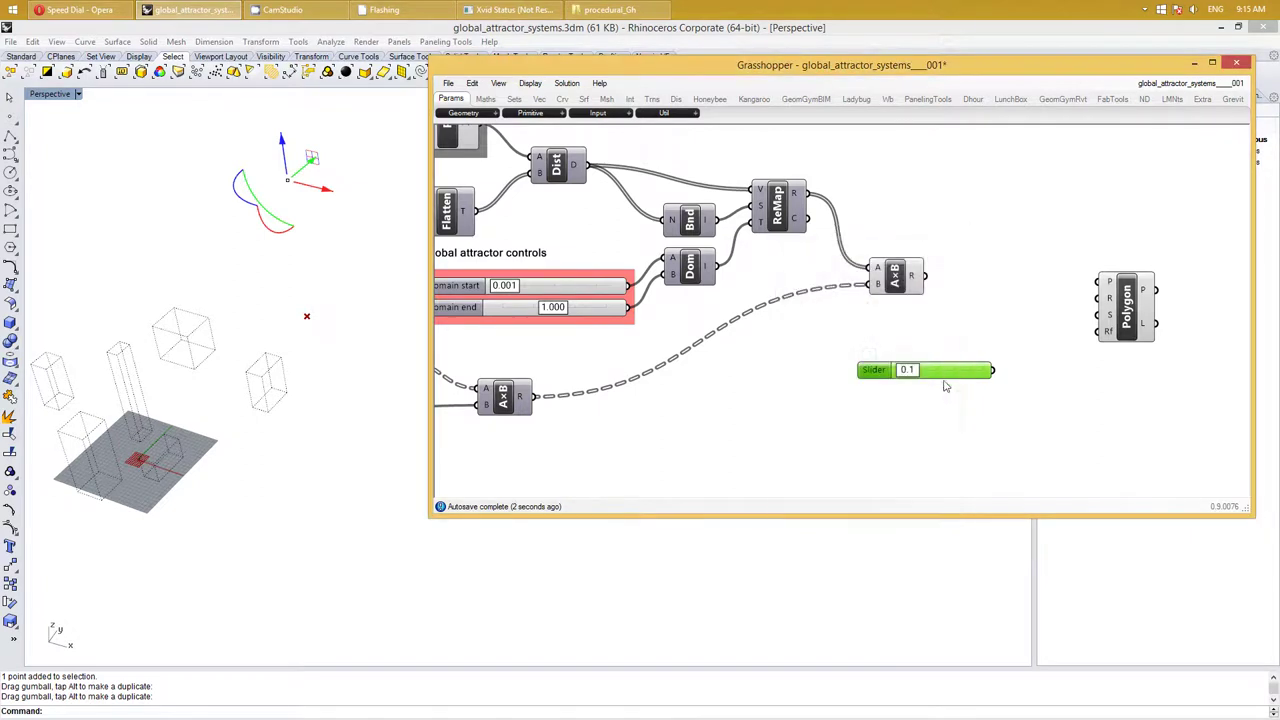
{"action": "left_click", "coordinate": [878, 498]}
Widen the slider, wire it to Polygon's radius input, and set it to 11.0
{"action": "left_click_drag", "start_coordinate": [859, 374], "coordinate": [835, 374]}
{"action": "mouse_move", "coordinate": [975, 374]}
{"action": "left_mouse_down"}
{"action": "mouse_move", "coordinate": [1090, 312]}
{"action": "mouse_move", "coordinate": [1108, 350]}
{"action": "left_mouse_up"}
{"action": "left_click_drag", "start_coordinate": [840, 377], "coordinate": [893, 377]}
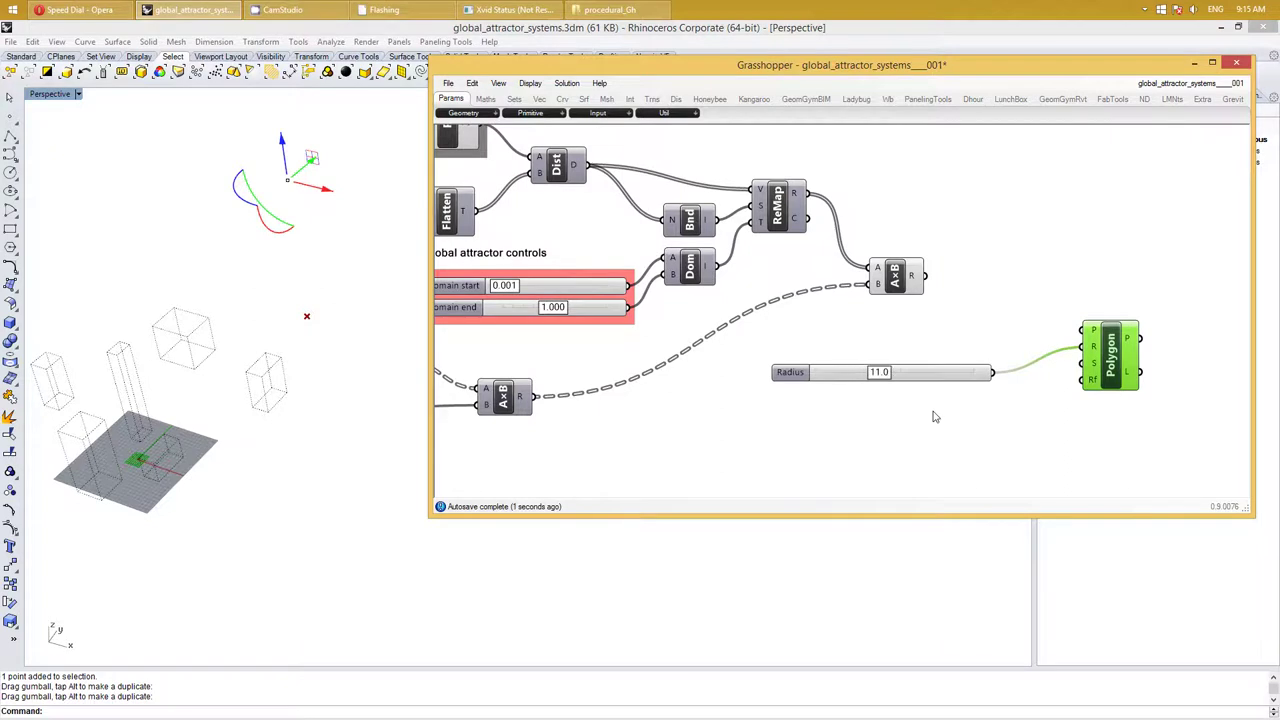
{"action": "right_click_drag", "start_coordinate": [931, 414], "coordinate": [920, 406]}
{"action": "right_click", "coordinate": [920, 406]}
{"action": "left_click_drag", "start_coordinate": [1100, 351], "coordinate": [1070, 368]}
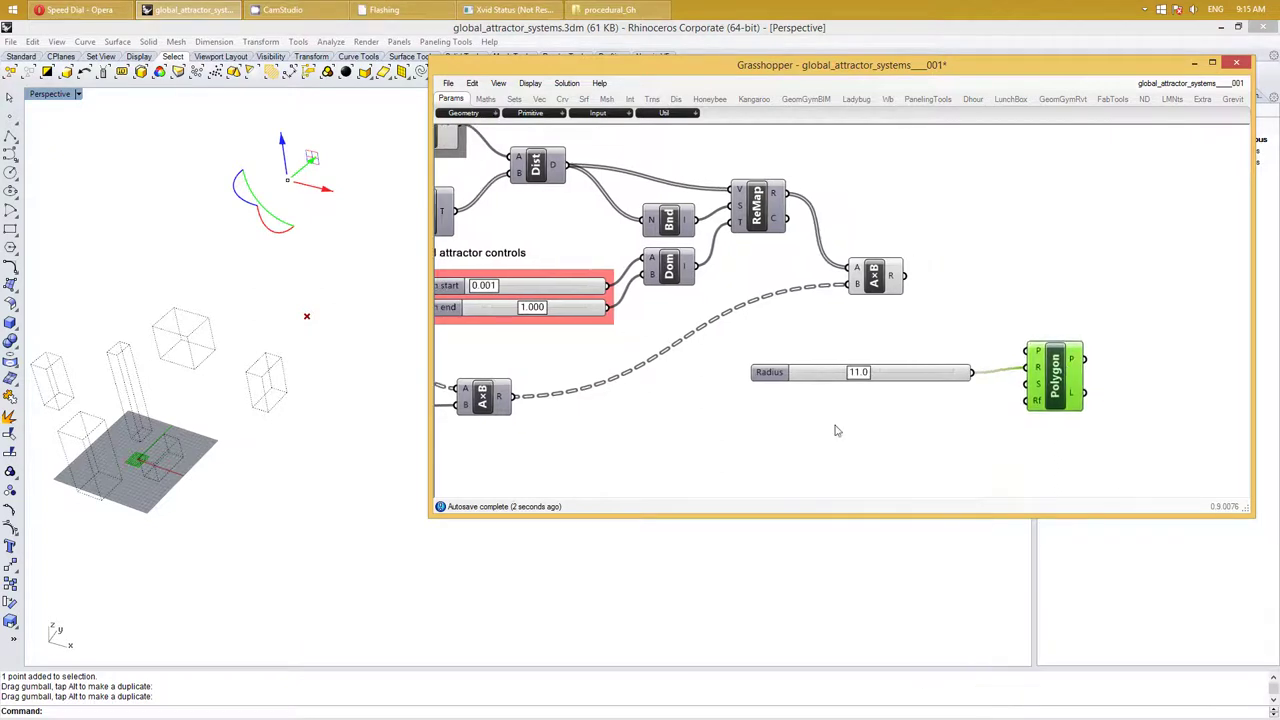
Duplicate the Radius slider and place the copy just below it
{"action": "left_click", "coordinate": [749, 435]}
{"action": "double_click", "coordinate": [798, 412]}
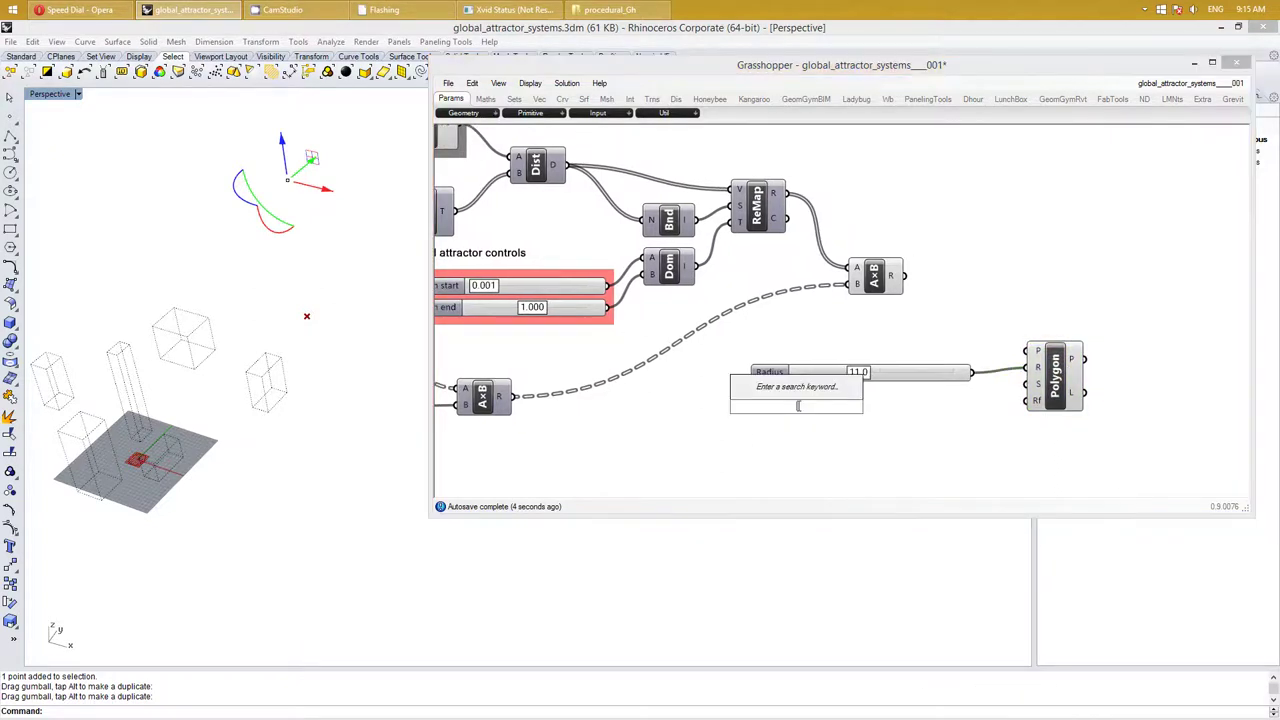
{"action": "key", "text": "Escape"}
{"action": "left_click_drag", "start_coordinate": [843, 414], "coordinate": [720, 355]}
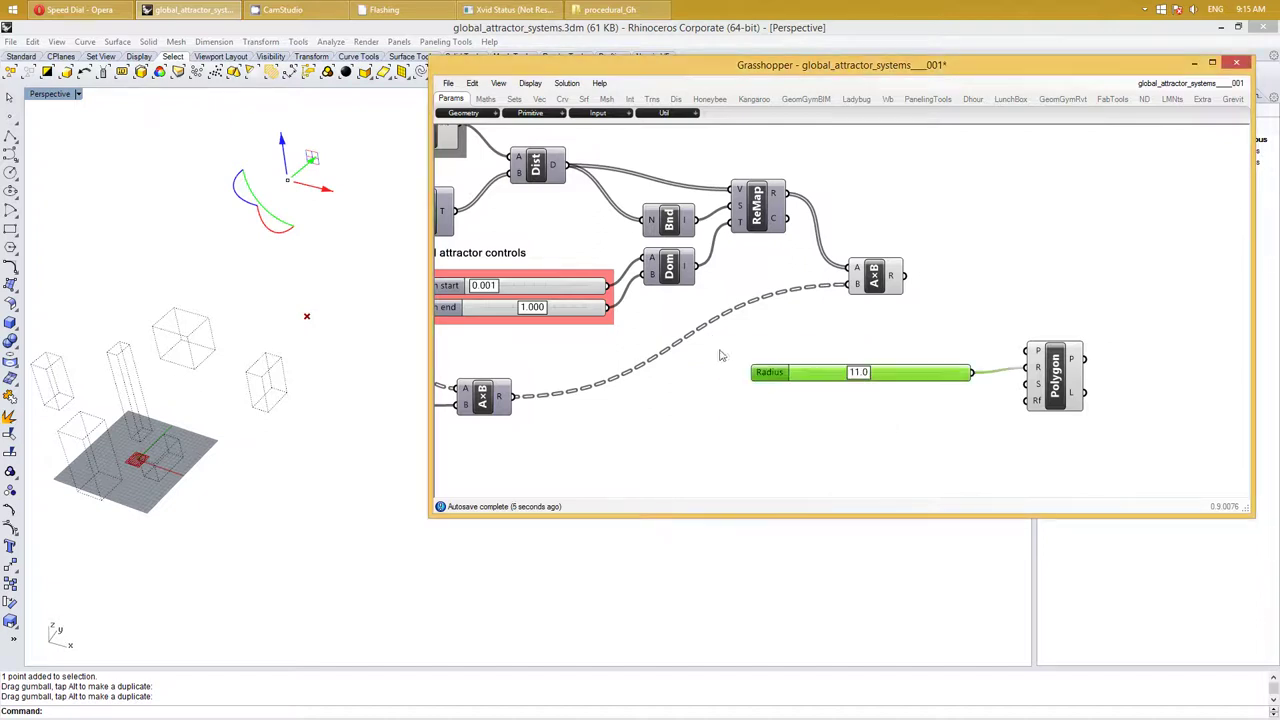
{"action": "key", "text": "ctrl+c"}
{"action": "key", "text": "ctrl+v"}
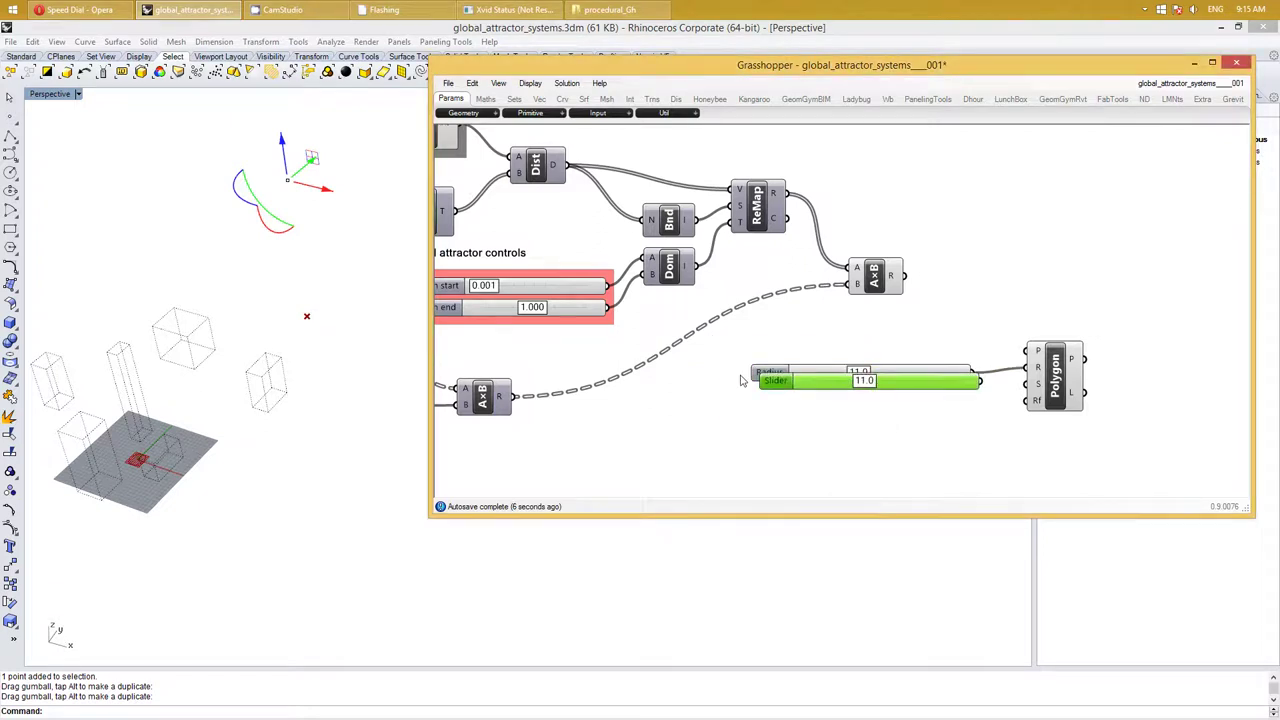
{"action": "left_click_drag", "start_coordinate": [781, 388], "coordinate": [772, 400]}
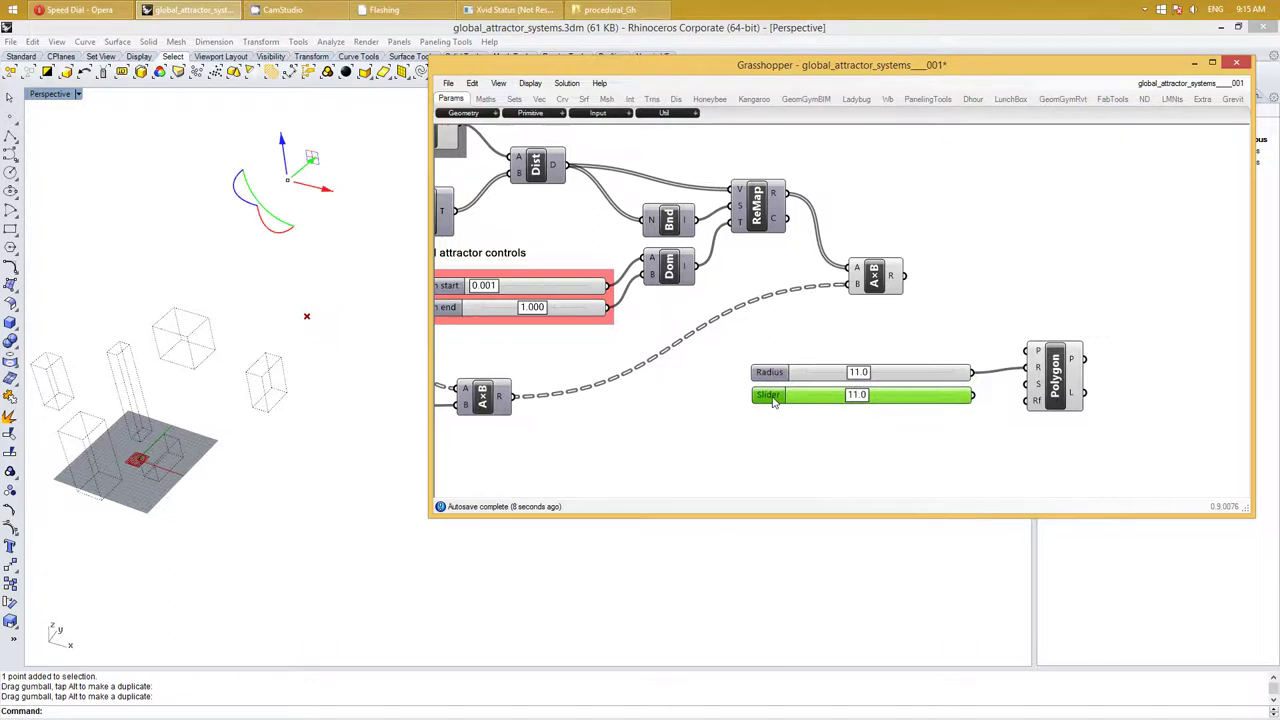
Make the copy a whole-number slider from 2 to 18 at 6, feeding Polygon's segments
{"action": "double_click", "coordinate": [768, 396]}
{"action": "left_click", "coordinate": [785, 361]}
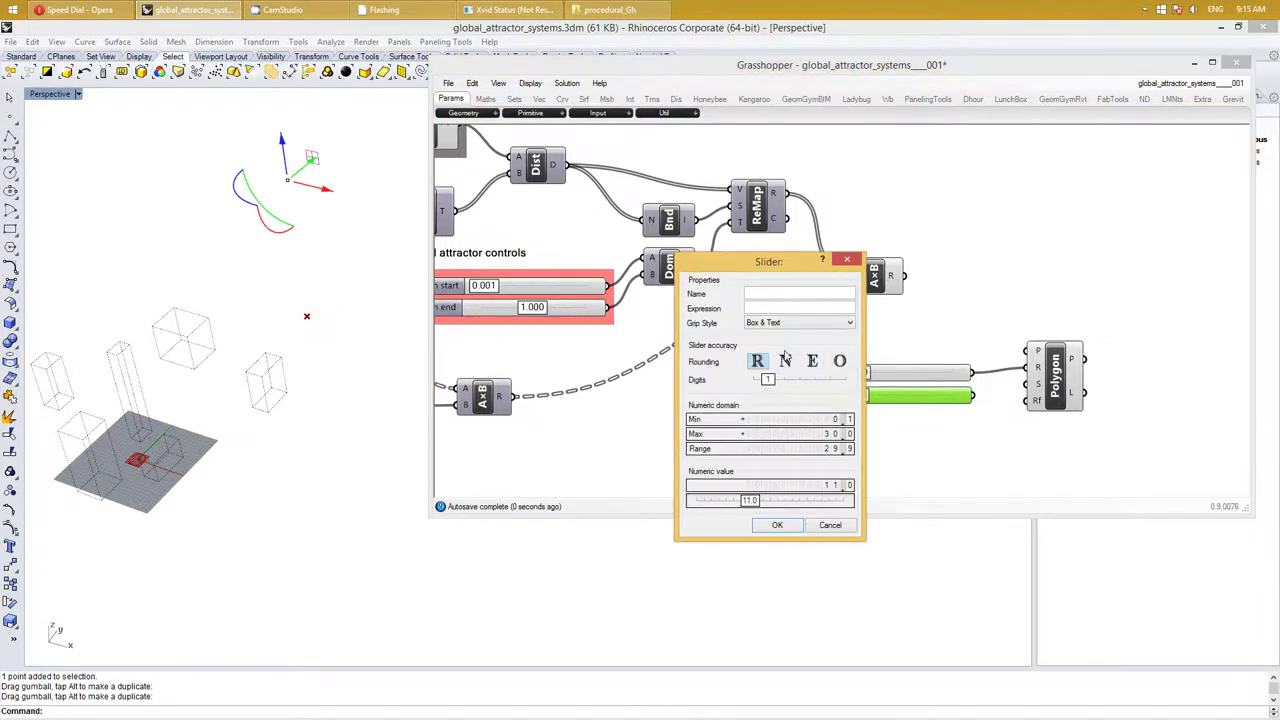
{"action": "double_click", "coordinate": [800, 421]}
{"action": "type", "text": "2"}
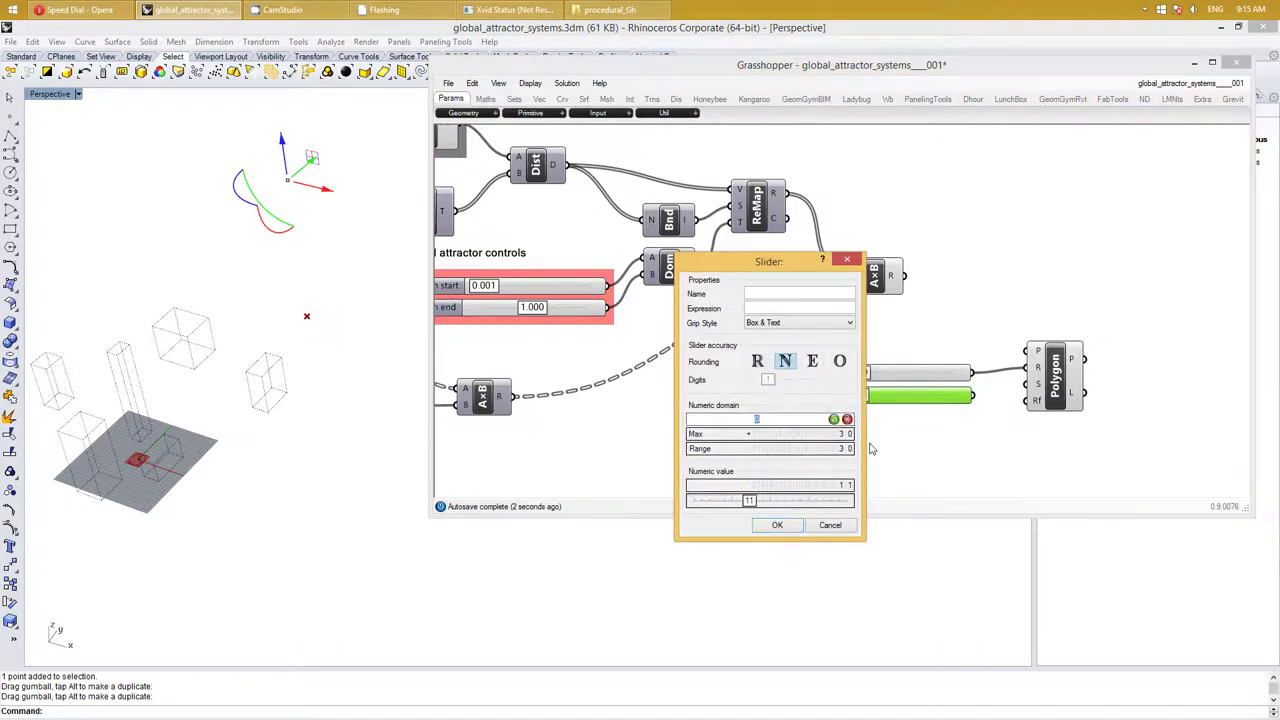
{"action": "key", "text": "Return"}
{"action": "double_click", "coordinate": [816, 436]}
{"action": "type", "text": "18"}
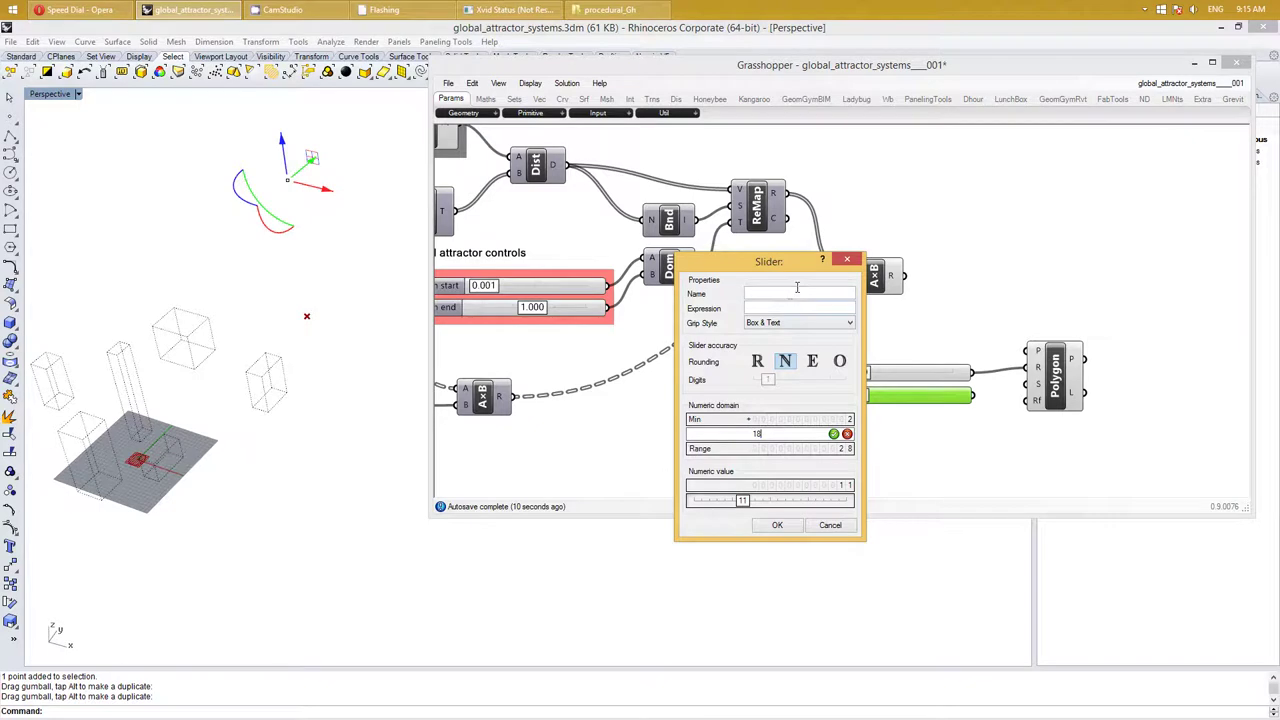
{"action": "key", "text": "Return"}
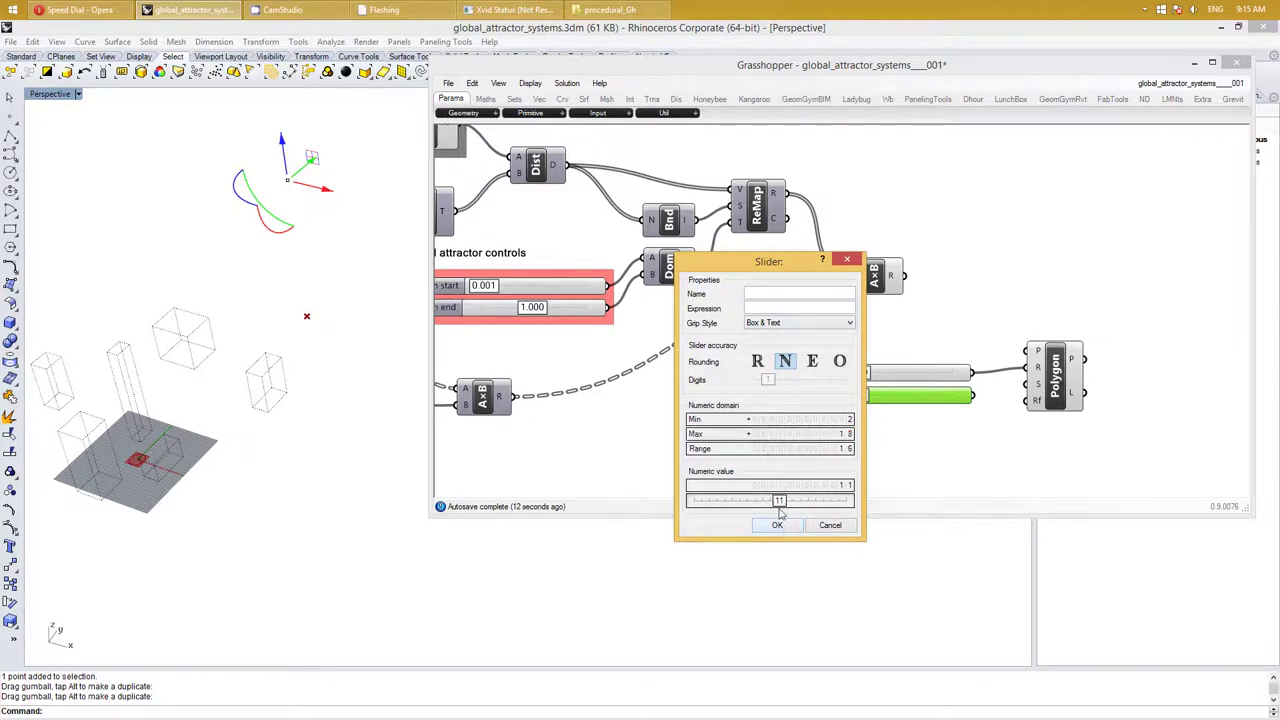
{"action": "left_click_drag", "start_coordinate": [779, 509], "coordinate": [743, 517]}
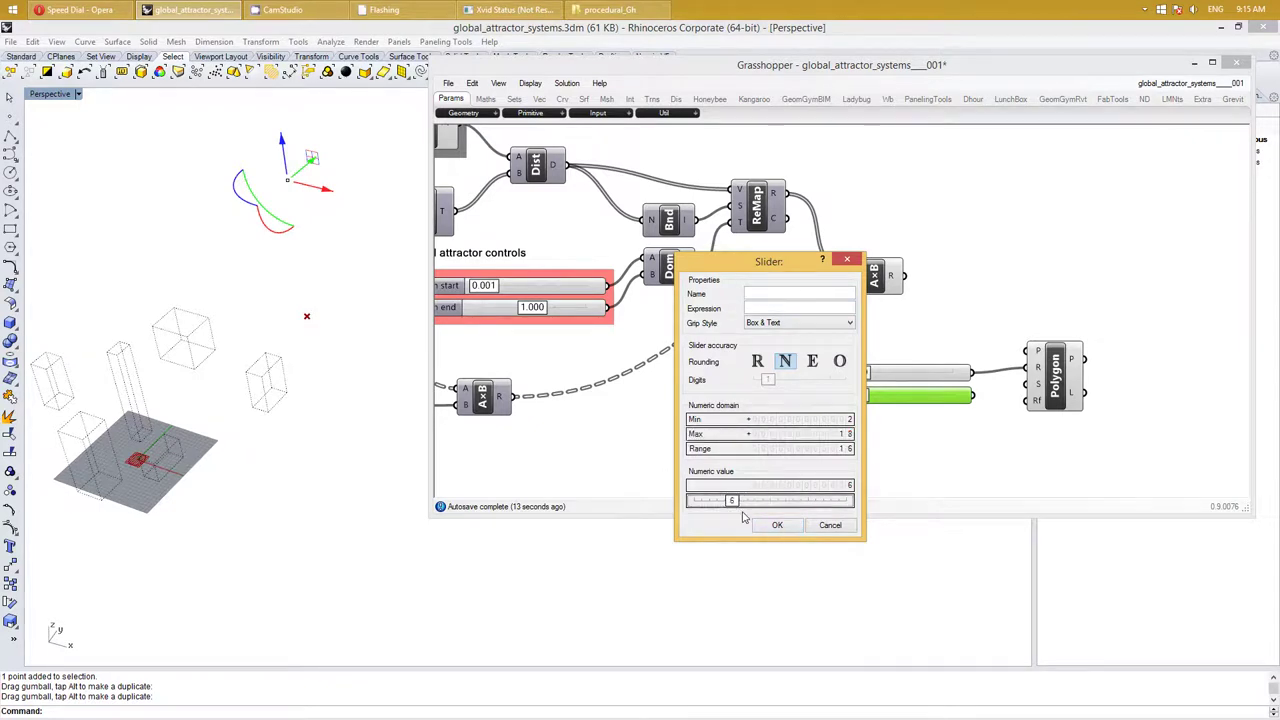
{"action": "left_click", "coordinate": [776, 525]}
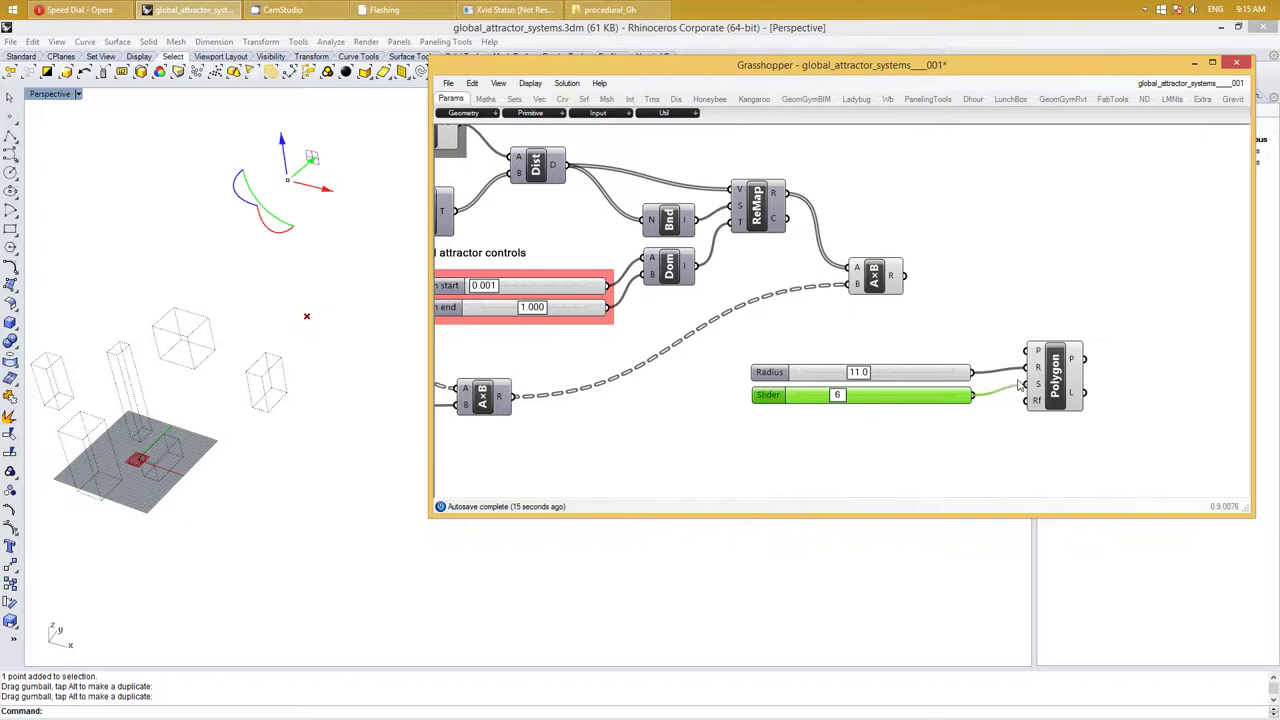
{"action": "right_click_drag", "start_coordinate": [929, 457], "coordinate": [846, 453]}
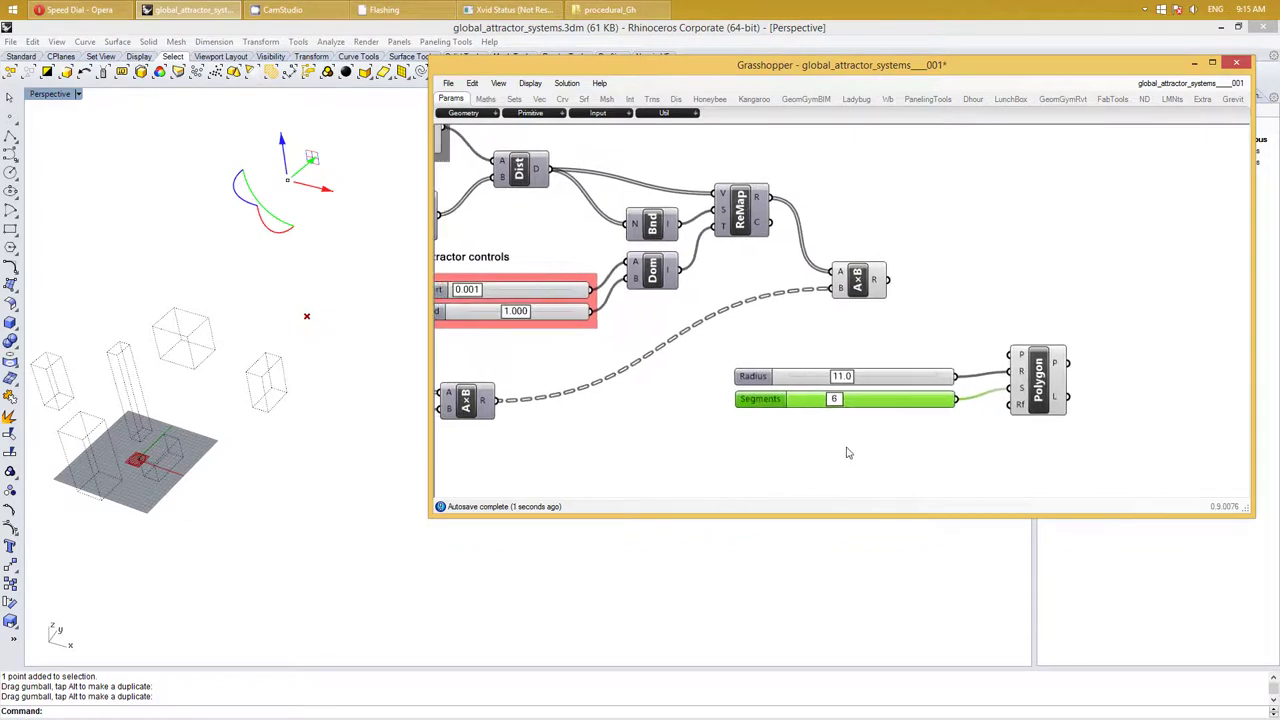
Review the global attractor controls group and its options for reference
{"action": "left_click_drag", "start_coordinate": [965, 456], "coordinate": [738, 364]}
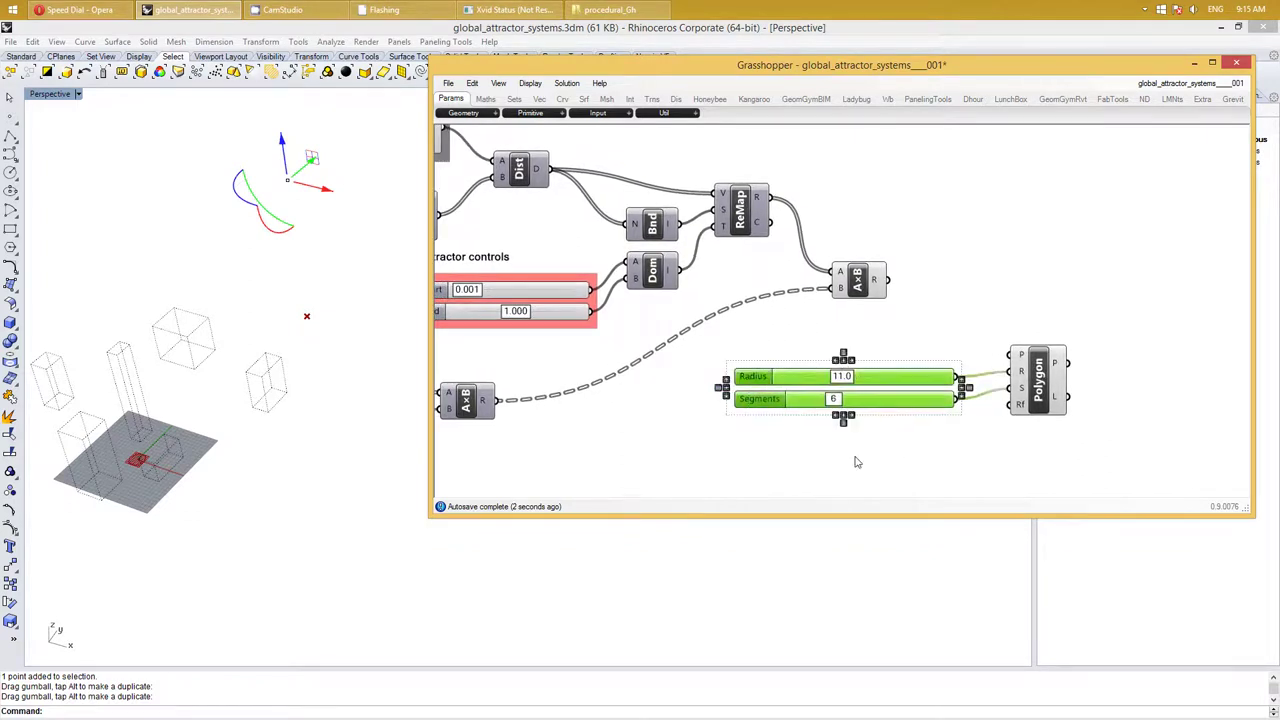
{"action": "left_click_drag", "start_coordinate": [851, 459], "coordinate": [728, 368]}
{"action": "right_click_drag", "start_coordinate": [605, 439], "coordinate": [800, 485]}
{"action": "left_click", "coordinate": [740, 400]}
{"action": "left_click_drag", "start_coordinate": [667, 307], "coordinate": [666, 314]}
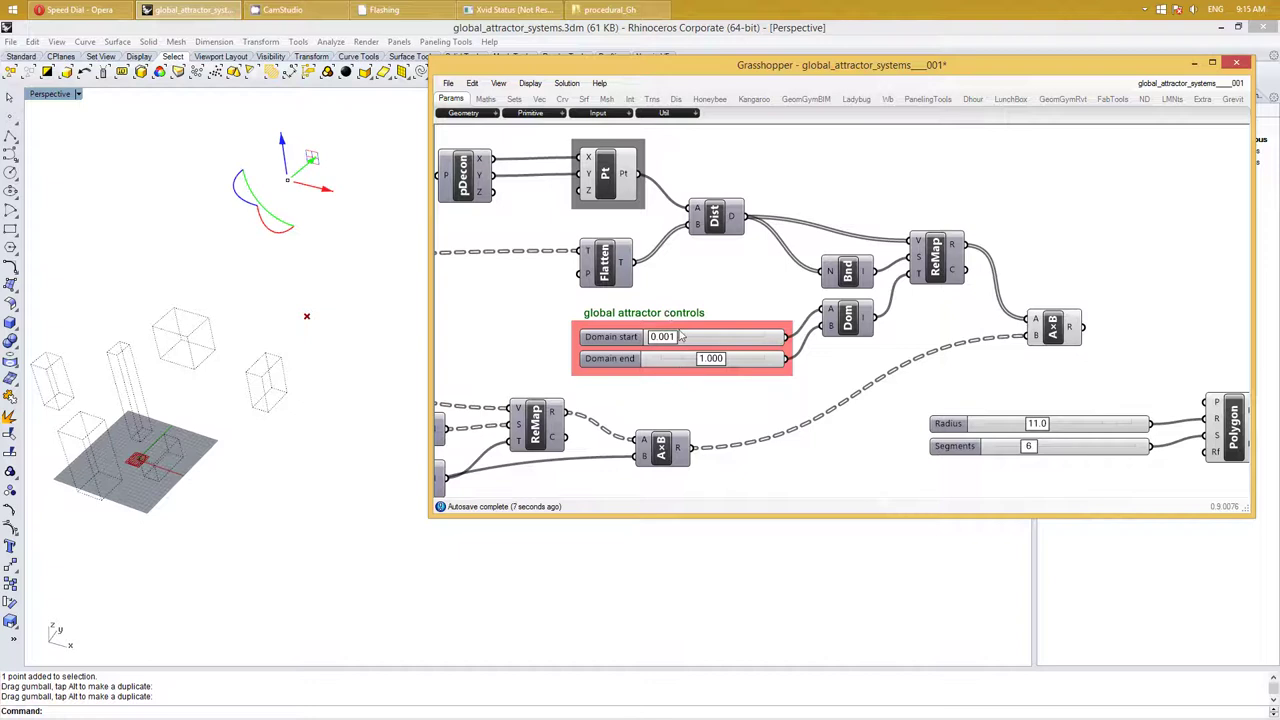
{"action": "left_click", "coordinate": [720, 370]}
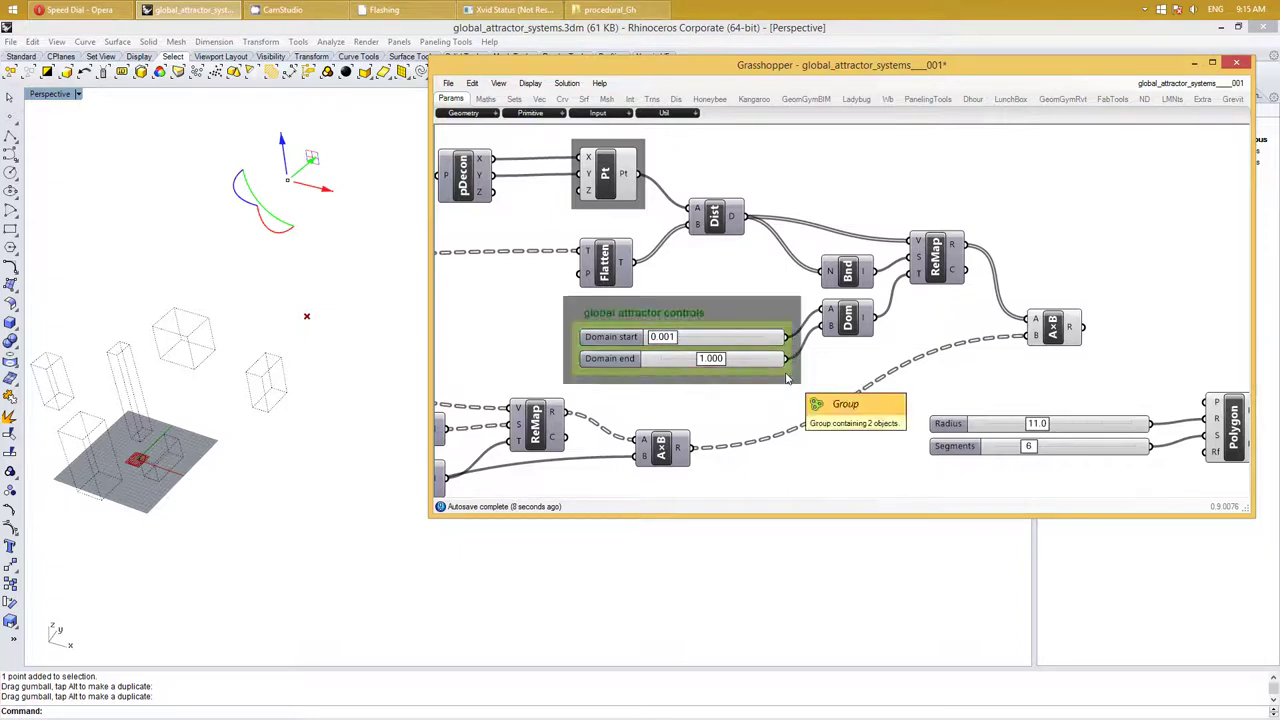
{"action": "right_click", "coordinate": [755, 302]}
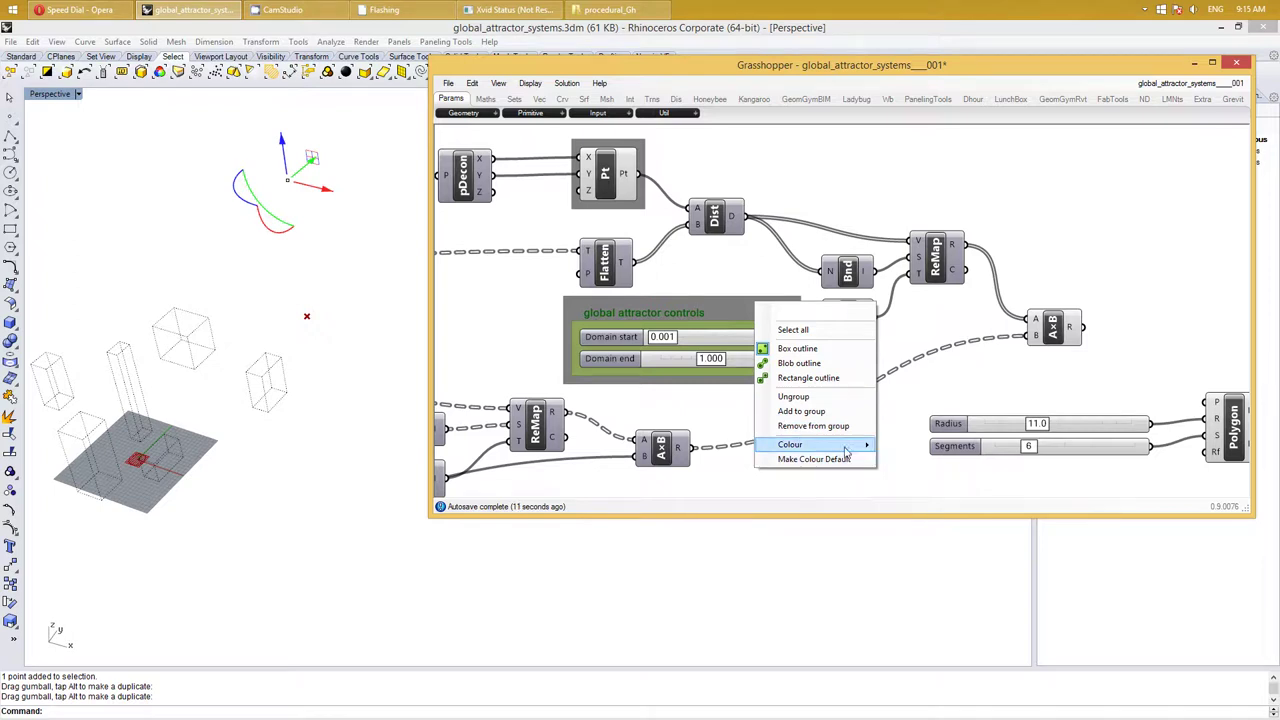
{"action": "left_click", "coordinate": [957, 305]}
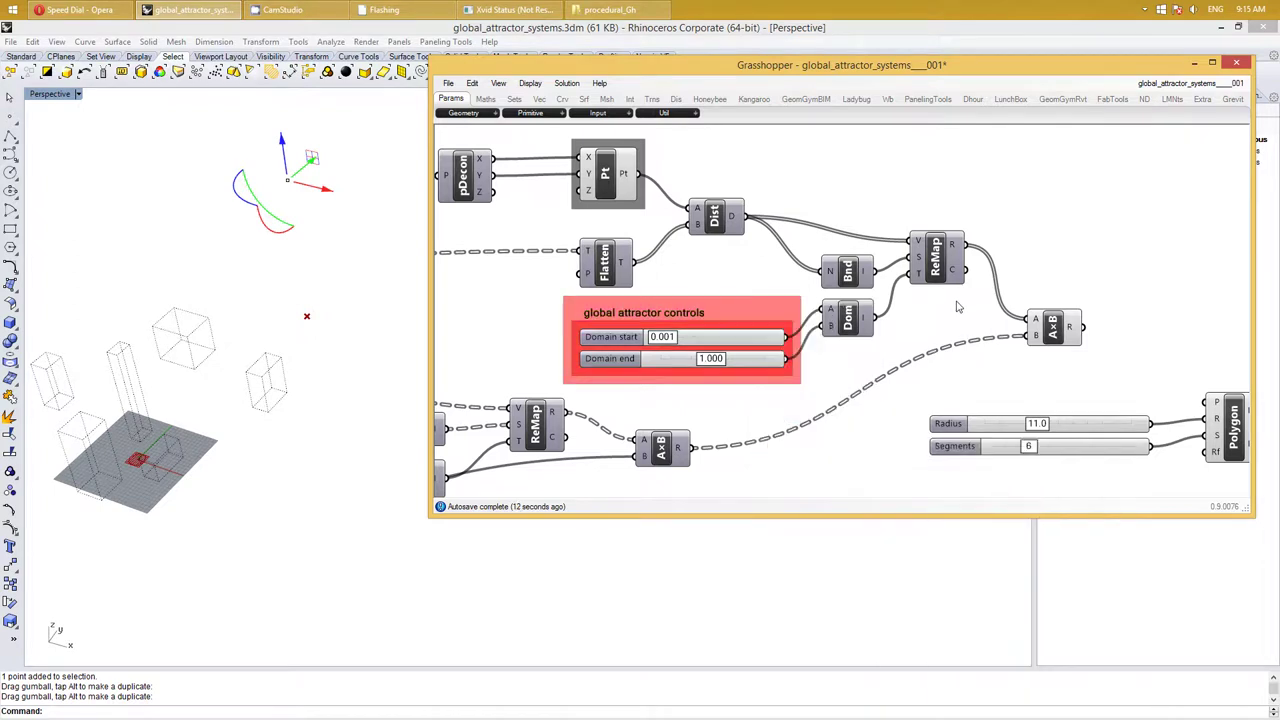
{"action": "scroll", "coordinate": [925, 367], "scroll_direction": "down", "scroll_amount": 2}
{"action": "right_click", "coordinate": [880, 342]}
{"action": "left_click", "coordinate": [1047, 436]}
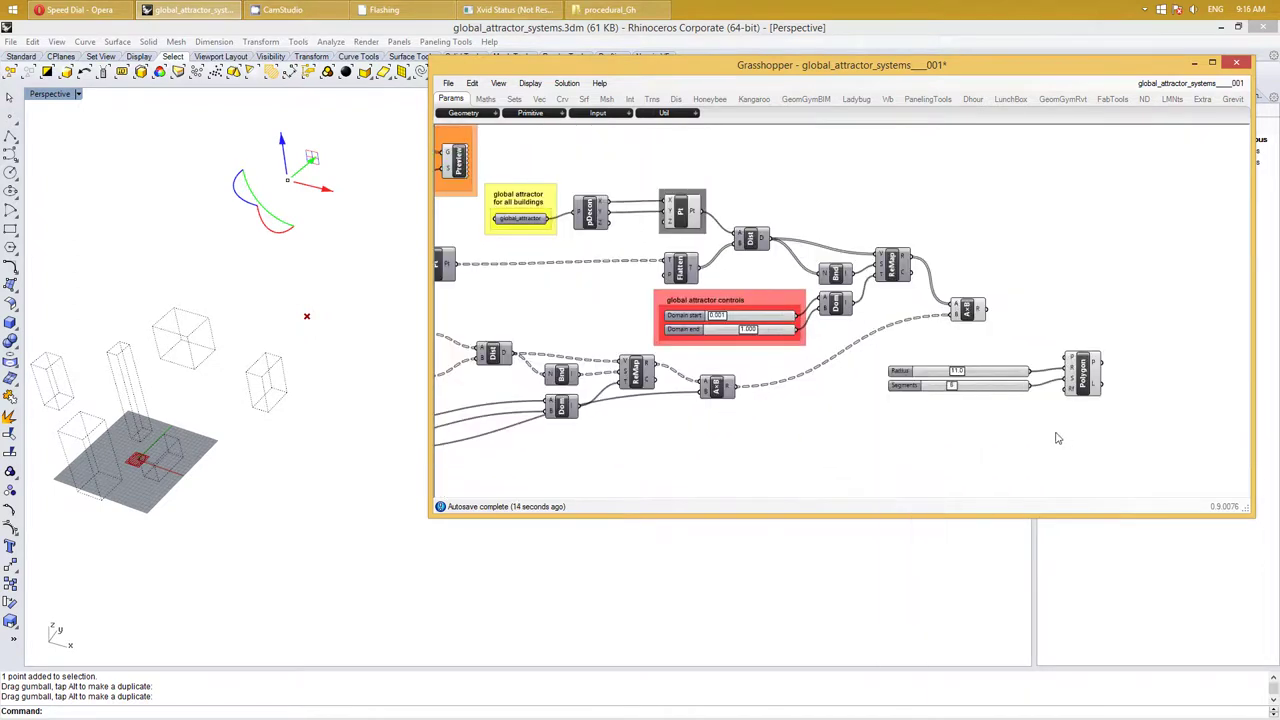
Group the Radius and Segments sliders and colour the group red
{"action": "left_click_drag", "start_coordinate": [1052, 420], "coordinate": [900, 366]}
{"action": "right_click", "coordinate": [900, 366]}
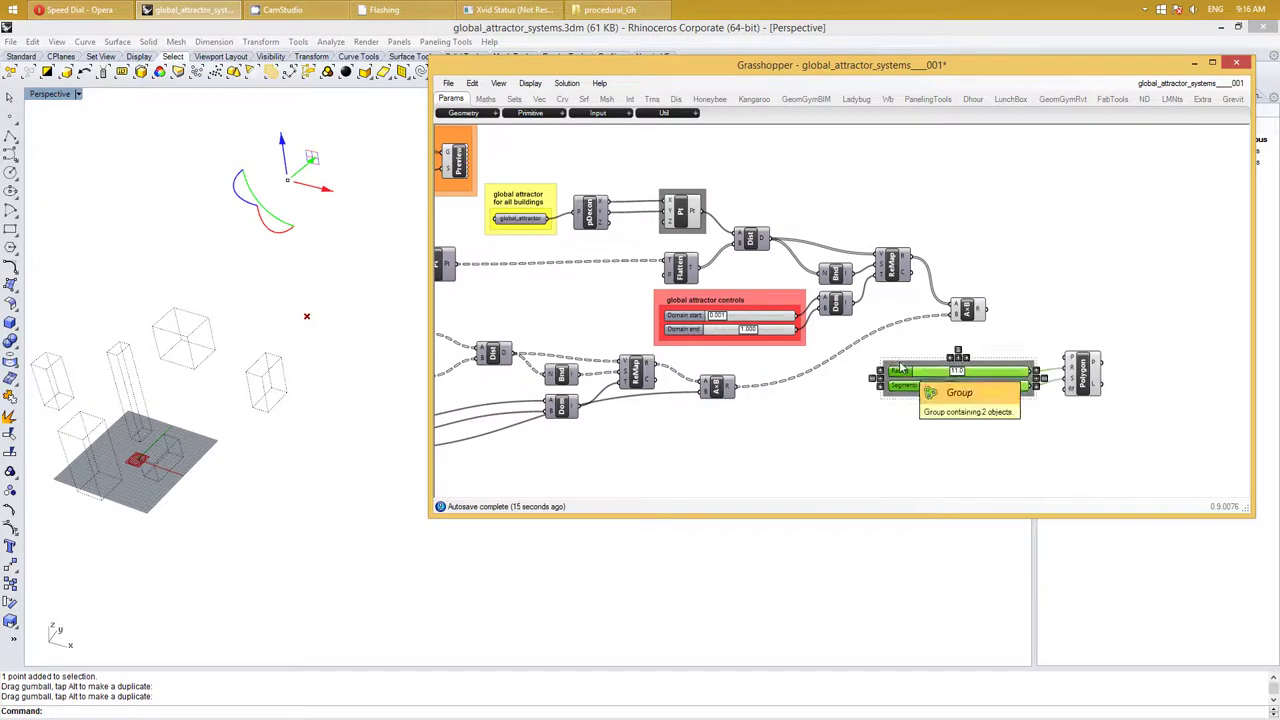
{"action": "left_click", "coordinate": [905, 398]}
{"action": "scroll", "coordinate": [857, 443], "scroll_direction": "up", "scroll_amount": 2}
{"action": "right_click", "coordinate": [858, 442]}
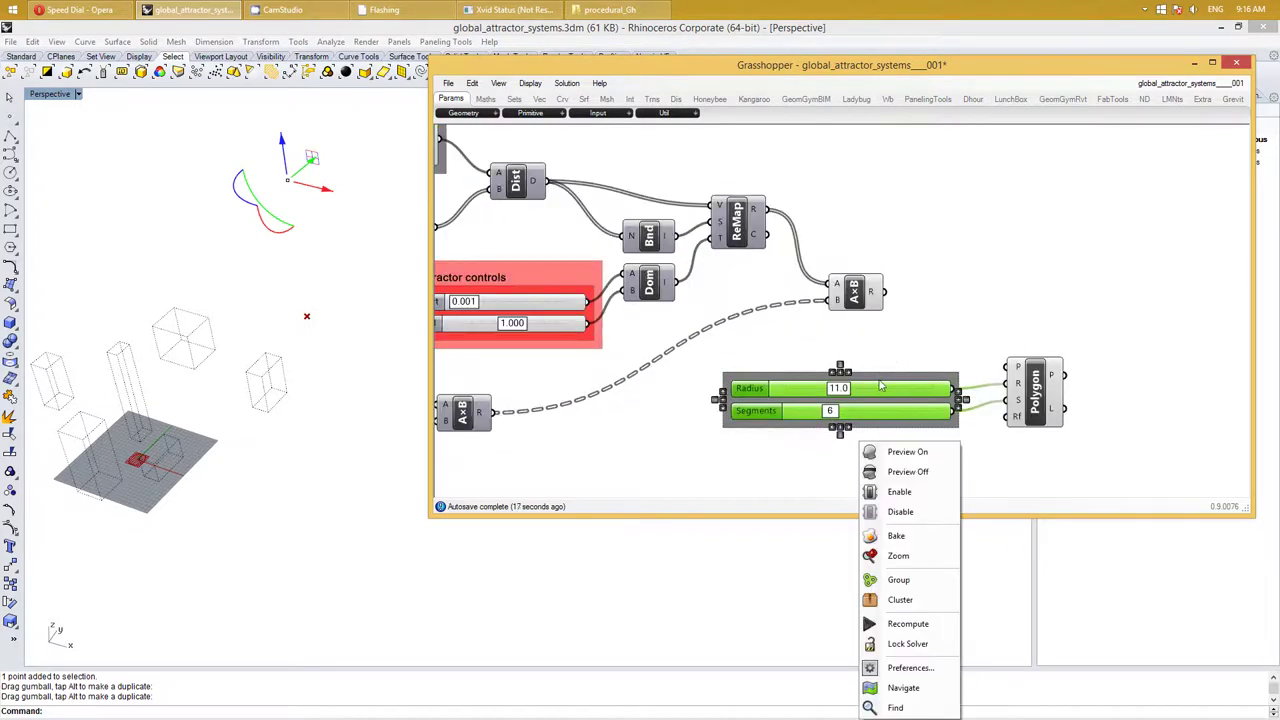
{"action": "right_click", "coordinate": [880, 385]}
{"action": "mouse_move", "coordinate": [938, 523]}
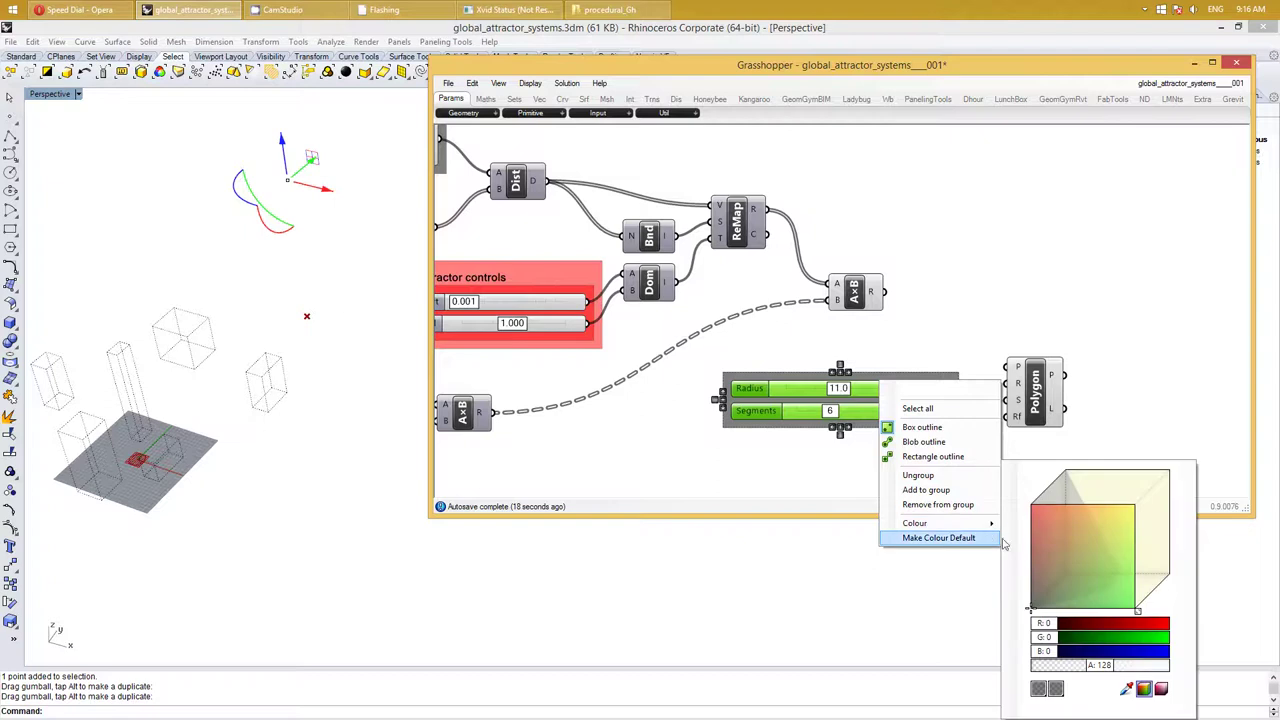
{"action": "left_click", "coordinate": [1040, 515]}
{"action": "left_click", "coordinate": [915, 445]}
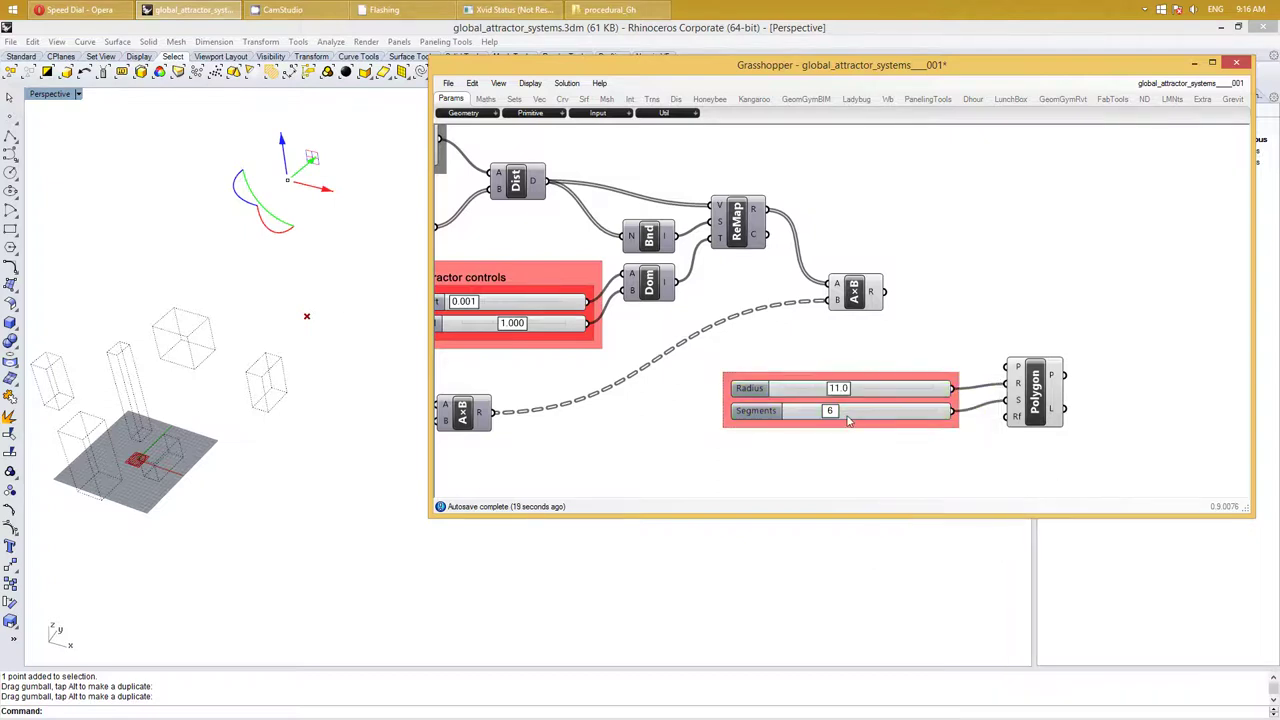
Add a Scribble note near the sliders and the Polygon component
{"action": "double_click", "coordinate": [785, 356]}
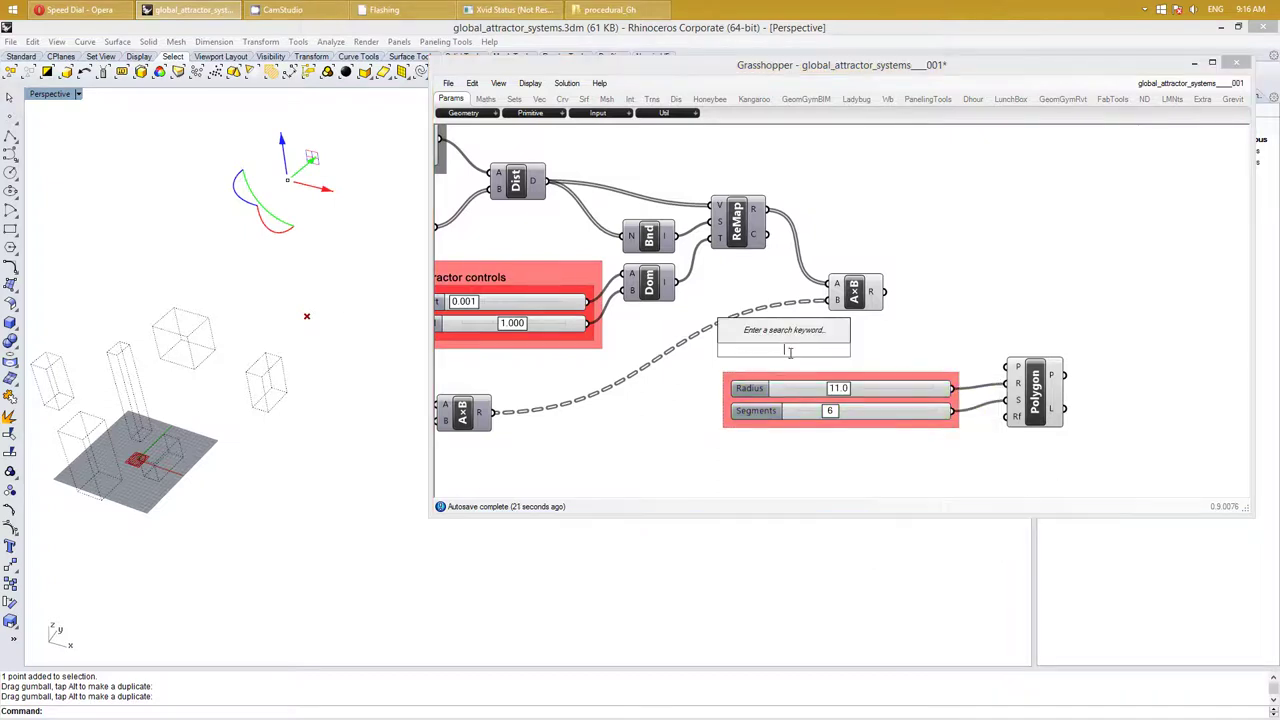
{"action": "type", "text": "scribble"}
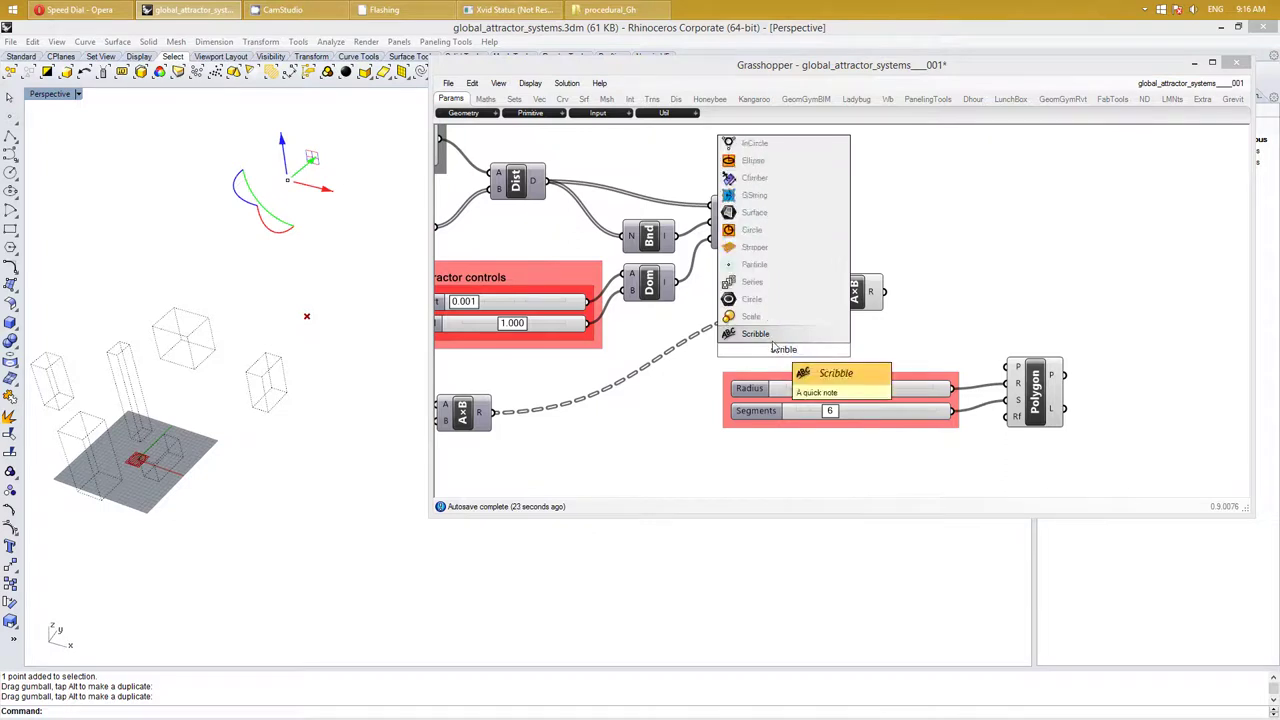
{"action": "key", "text": "Return"}
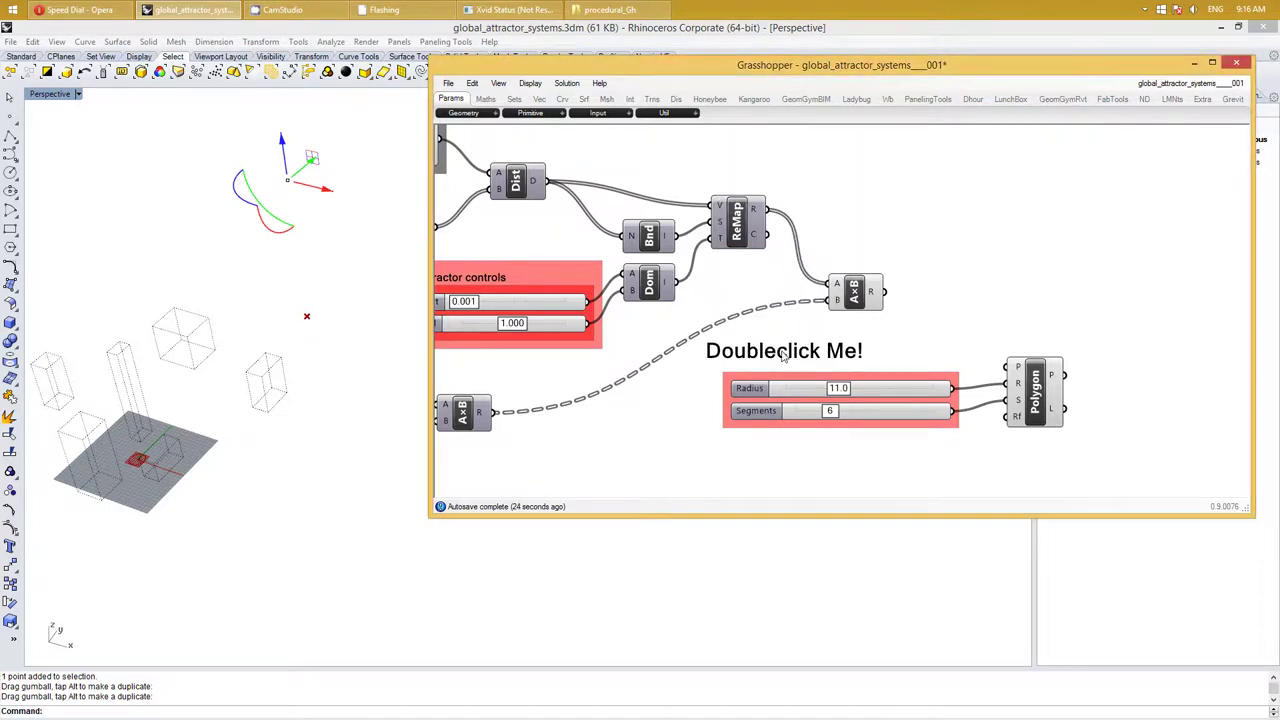
{"action": "left_click", "coordinate": [785, 357]}
{"action": "scroll", "coordinate": [820, 390], "scroll_direction": "down", "scroll_amount": 1}
{"action": "scroll", "coordinate": [830, 385], "scroll_direction": "down", "scroll_amount": 2}
{"action": "scroll", "coordinate": [790, 410], "scroll_direction": "down", "scroll_amount": 2}
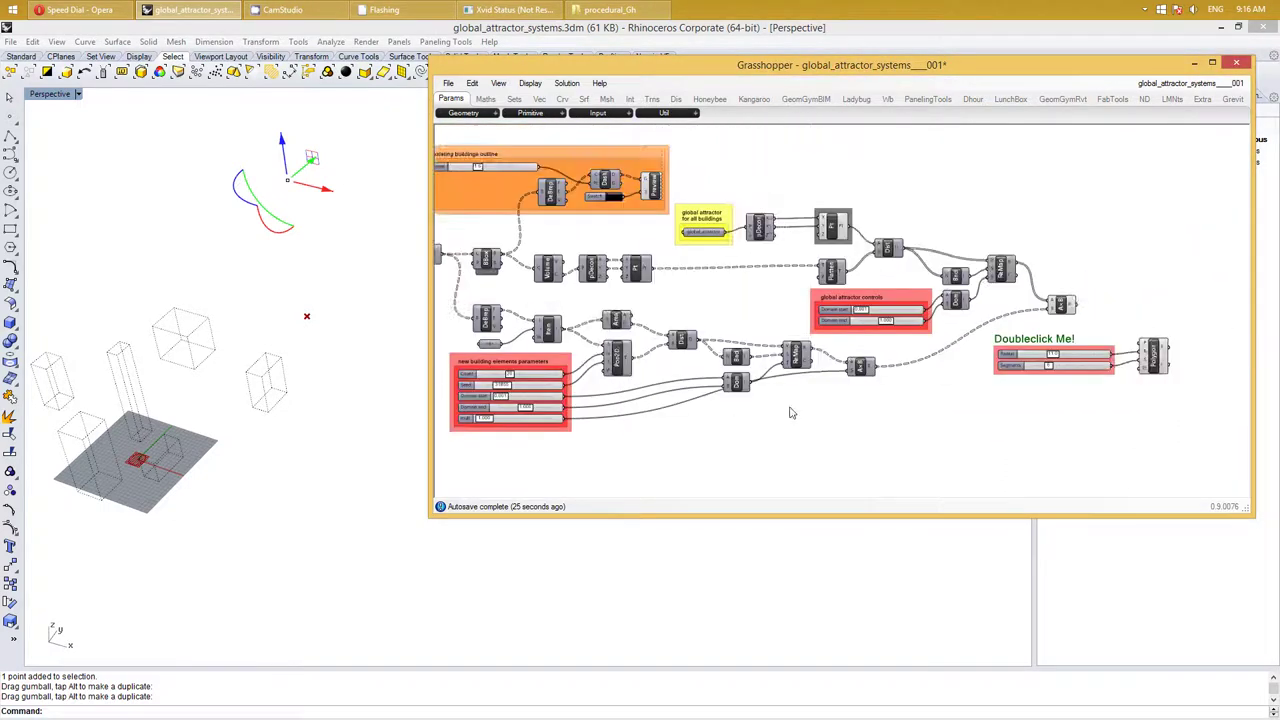
{"action": "right_click_drag", "start_coordinate": [790, 413], "coordinate": [900, 380]}
{"action": "scroll", "coordinate": [900, 380], "scroll_direction": "up", "scroll_amount": 2}
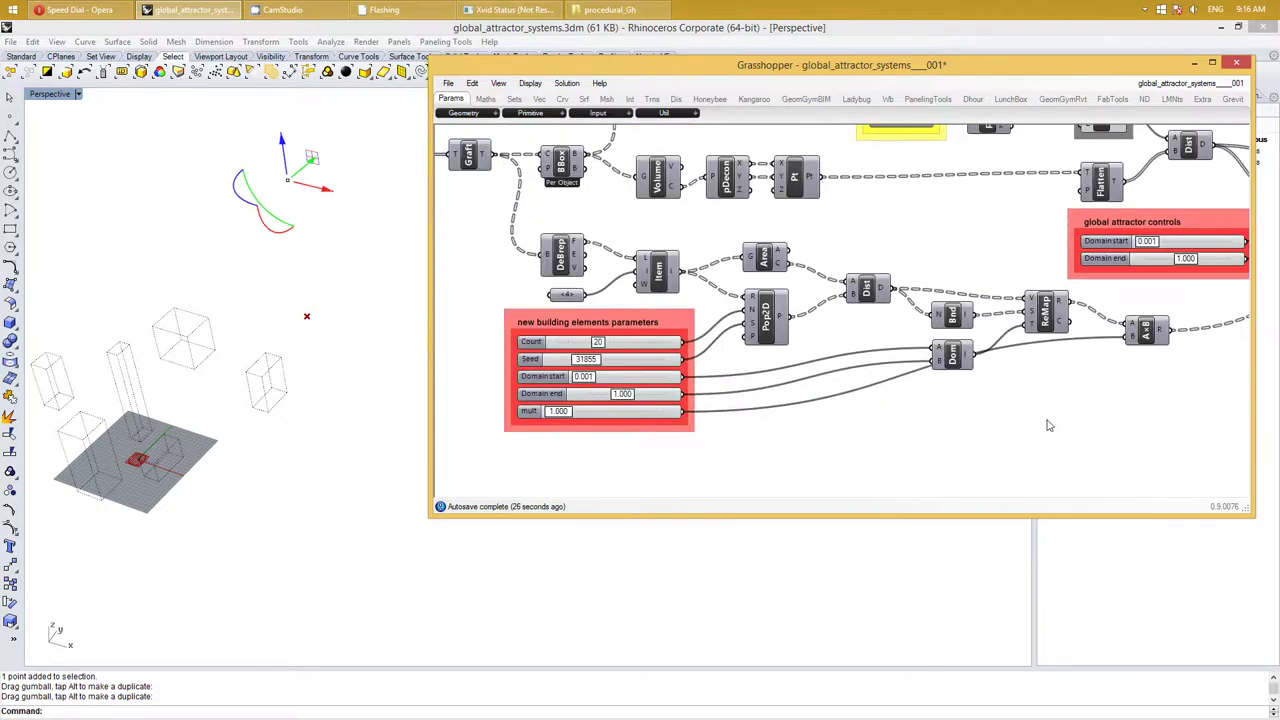
{"action": "right_click_drag", "start_coordinate": [1048, 425], "coordinate": [841, 431]}
{"action": "right_click_drag", "start_coordinate": [1054, 397], "coordinate": [870, 343]}
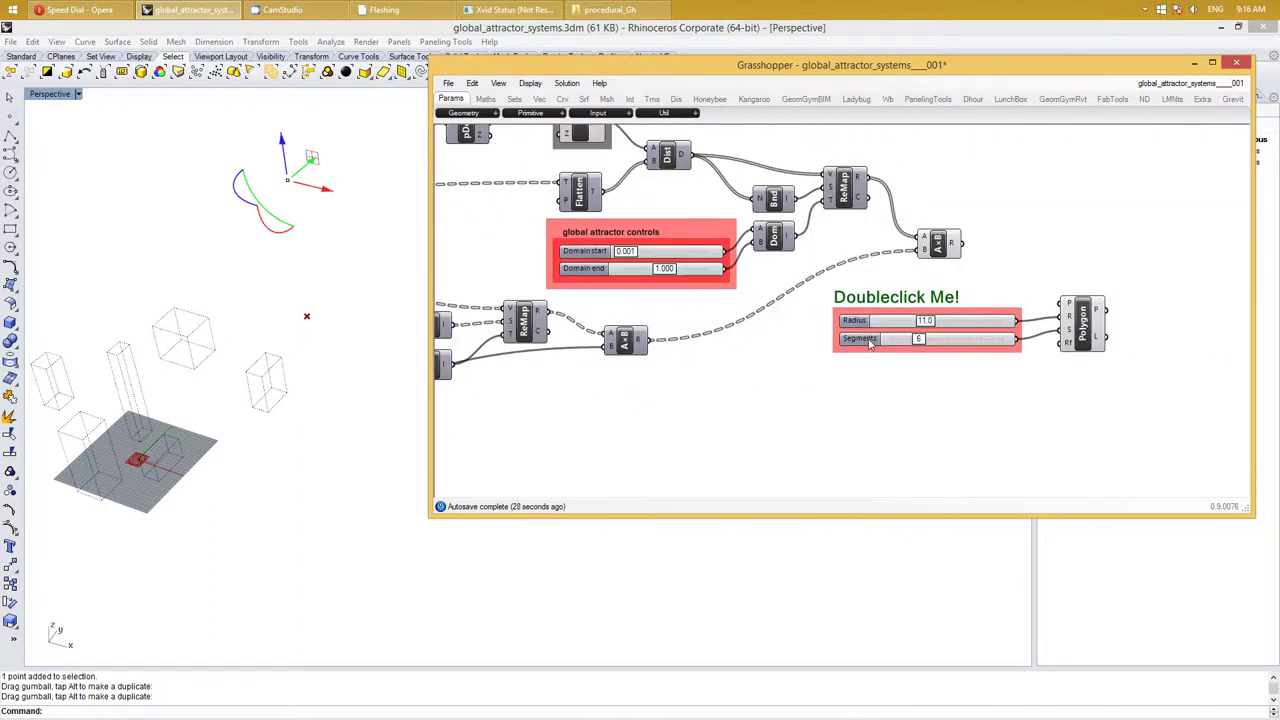
Set the scribble to size 13 with the text 'new building elements shape parameters'
{"action": "double_click", "coordinate": [894, 299]}
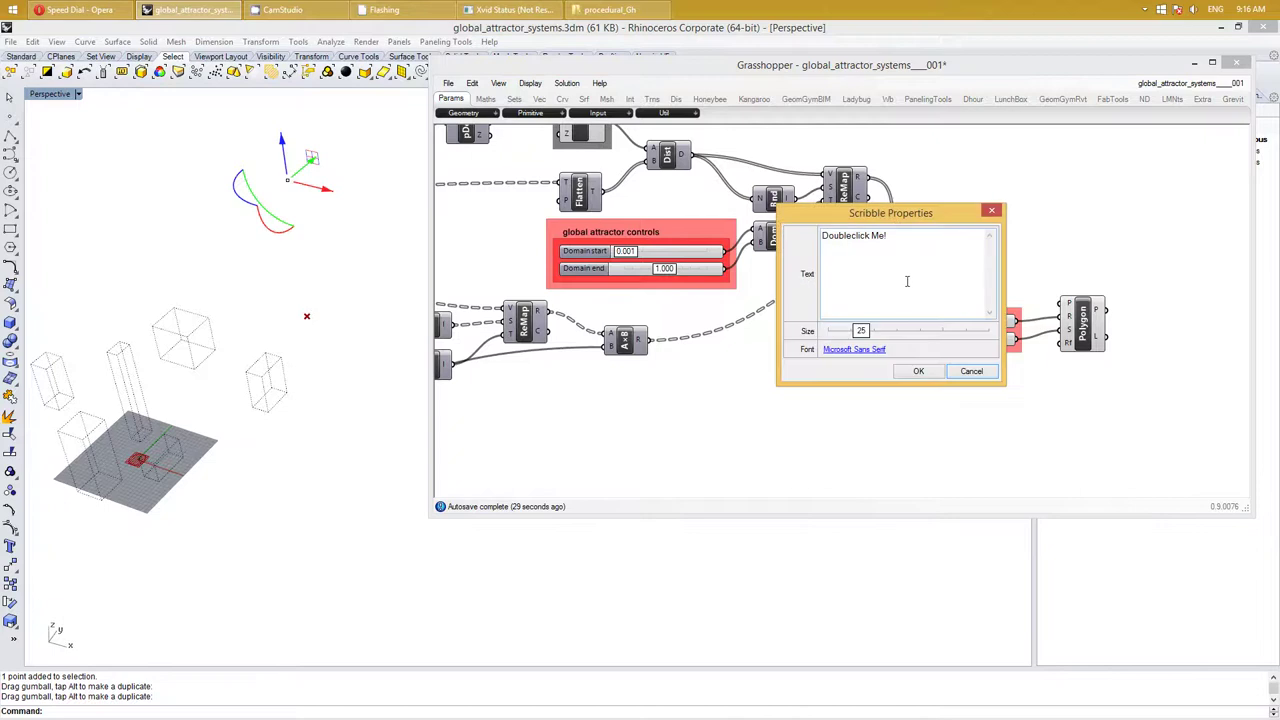
{"action": "left_click", "coordinate": [863, 334]}
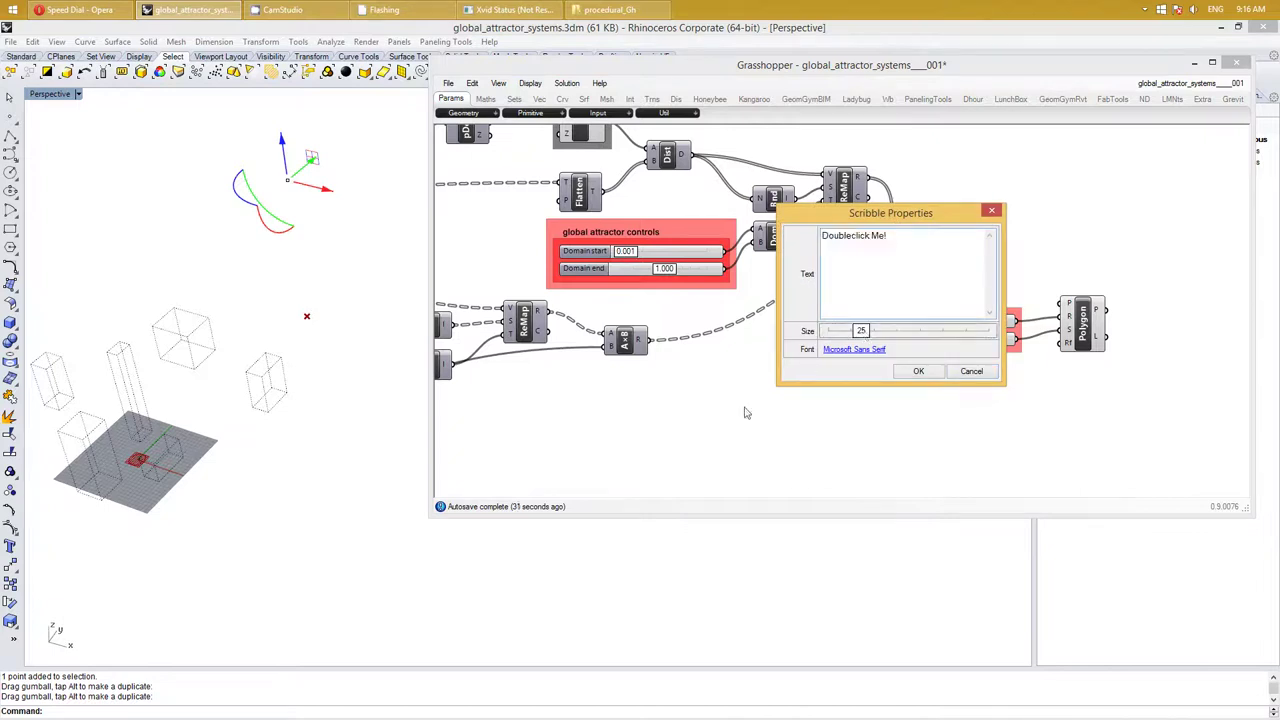
{"action": "double_click", "coordinate": [894, 332]}
{"action": "type", "text": "13"}
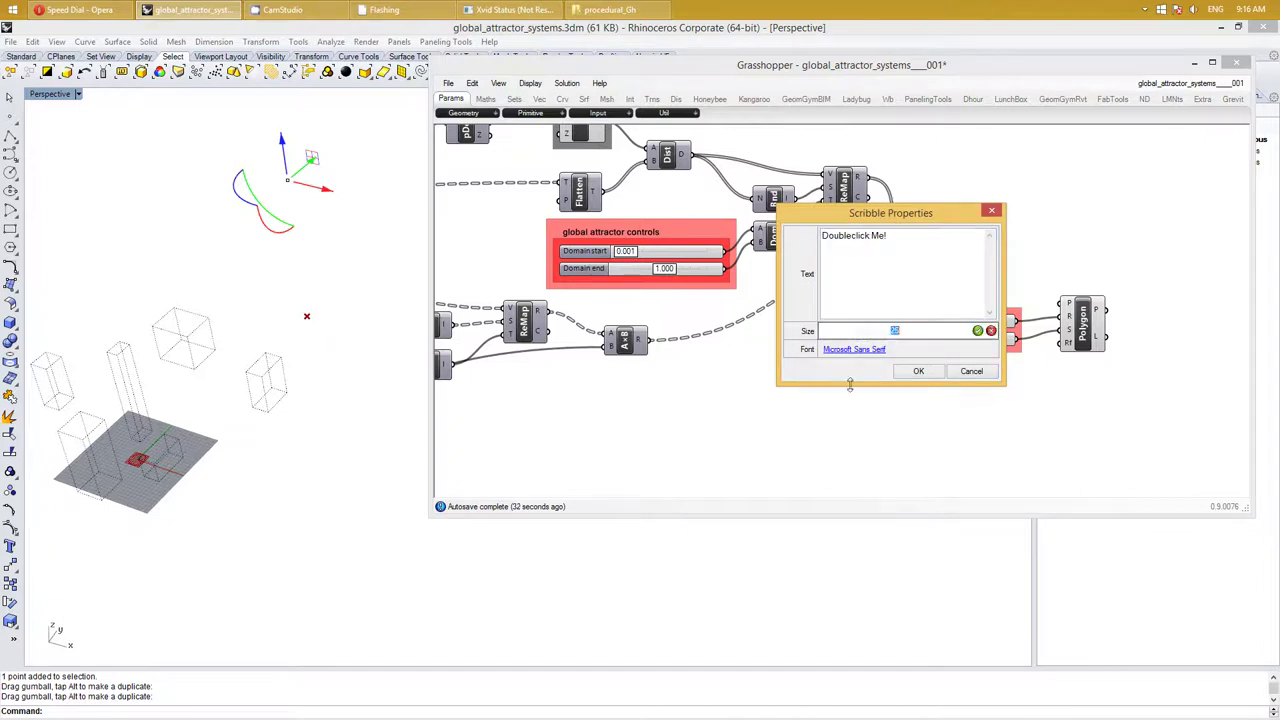
{"action": "left_click", "coordinate": [892, 247]}
{"action": "key", "text": "ctrl+a"}
{"action": "key", "text": "BackSpace"}
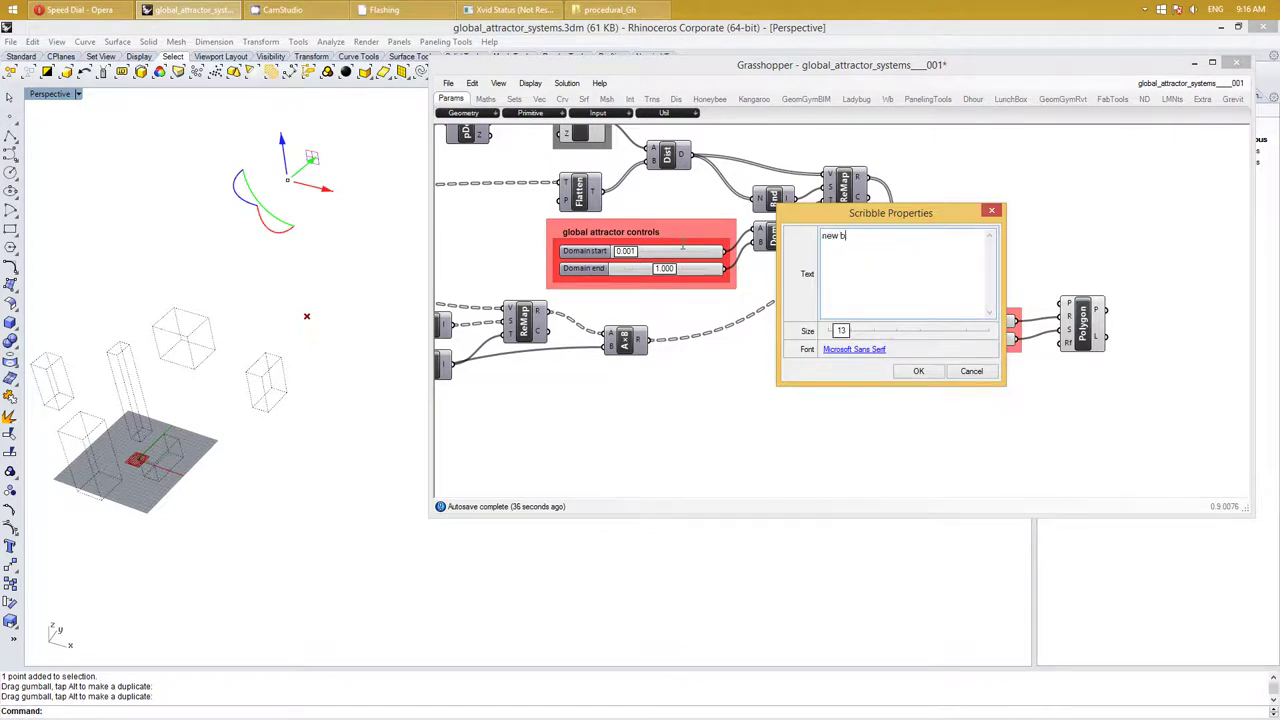
{"action": "type", "text": "uilding elements shape paramete"}
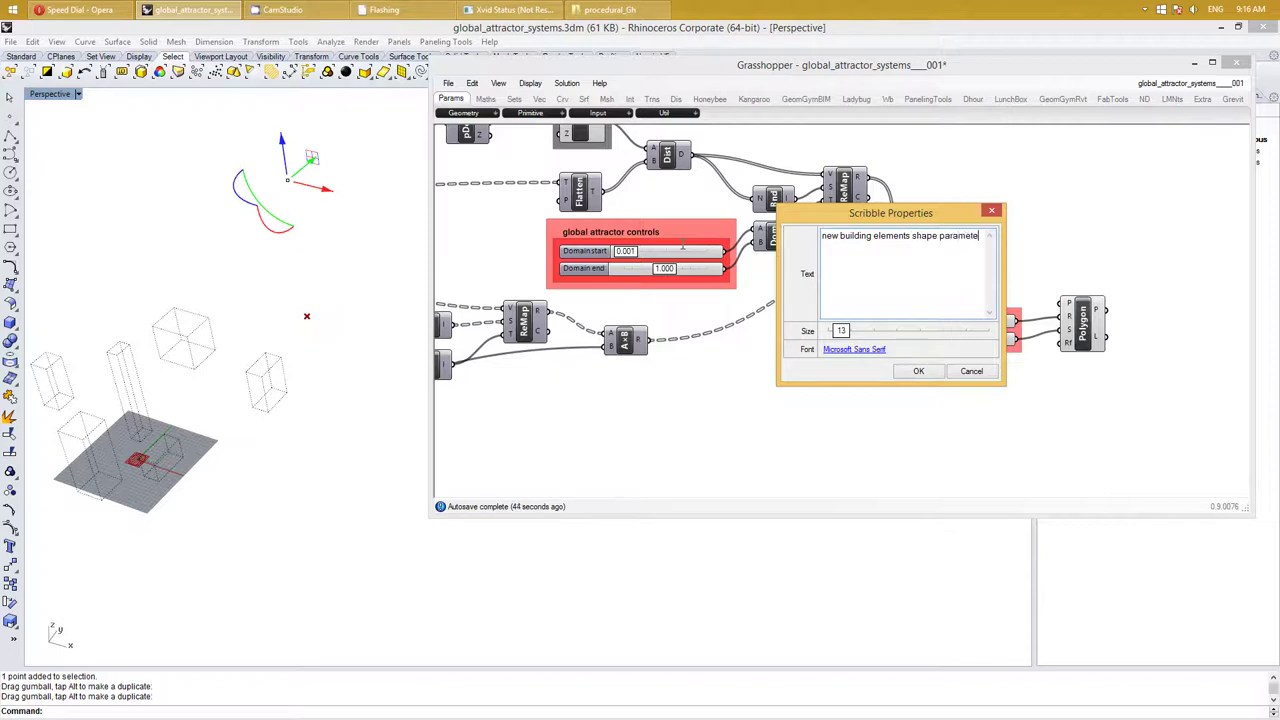
{"action": "type", "text": "rs"}
Confirm the 'new building elements shape parameters' label and colour its slider group red
{"action": "left_click", "coordinate": [919, 372]}
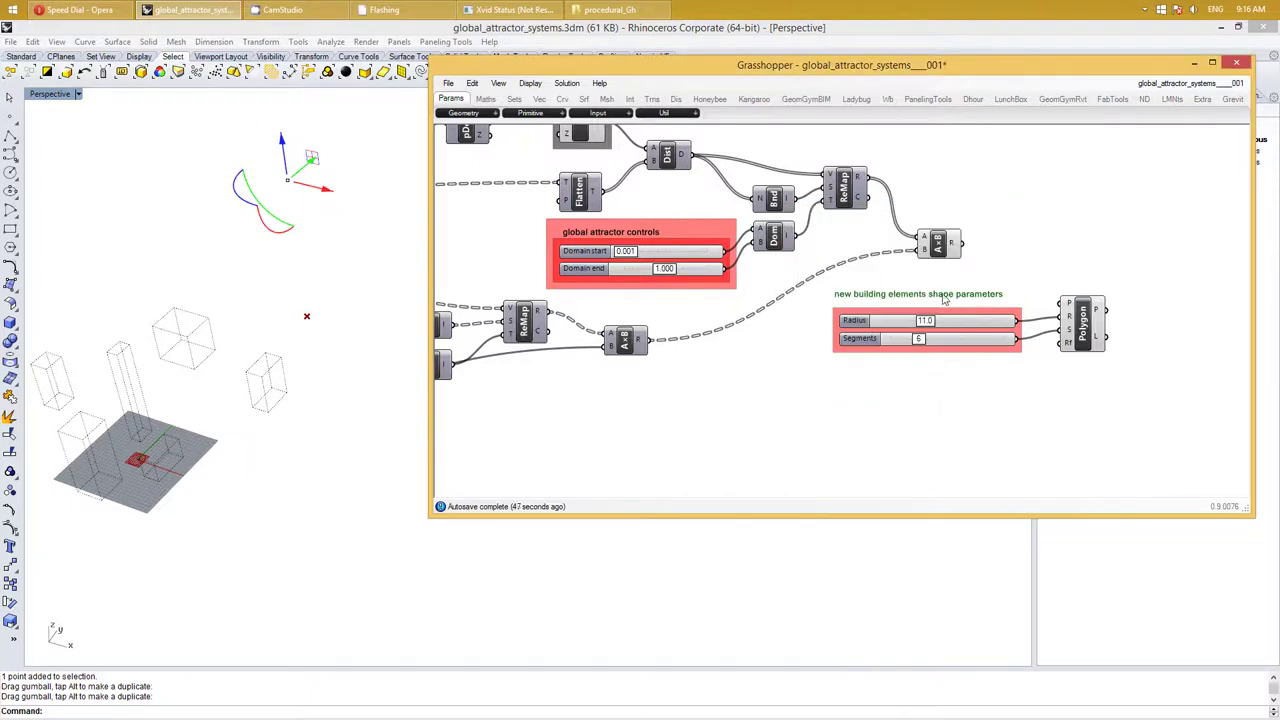
{"action": "left_click_drag", "start_coordinate": [944, 299], "coordinate": [946, 304]}
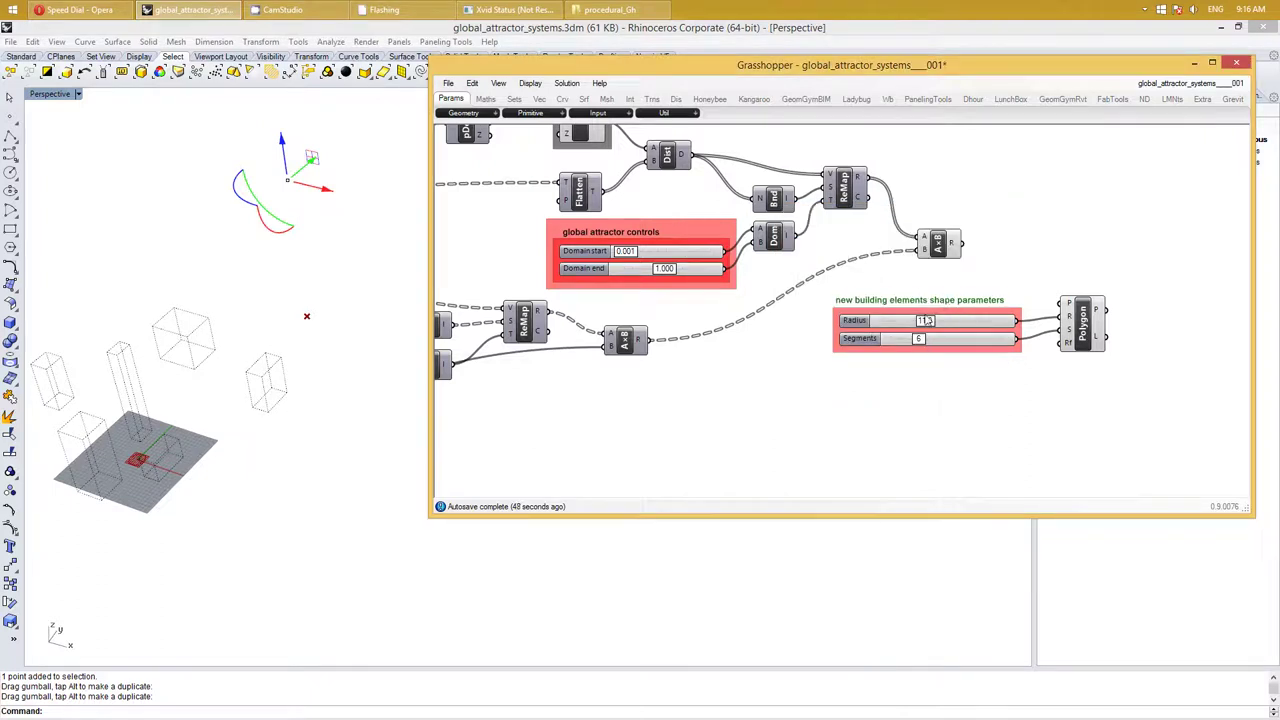
{"action": "left_click", "coordinate": [928, 318]}
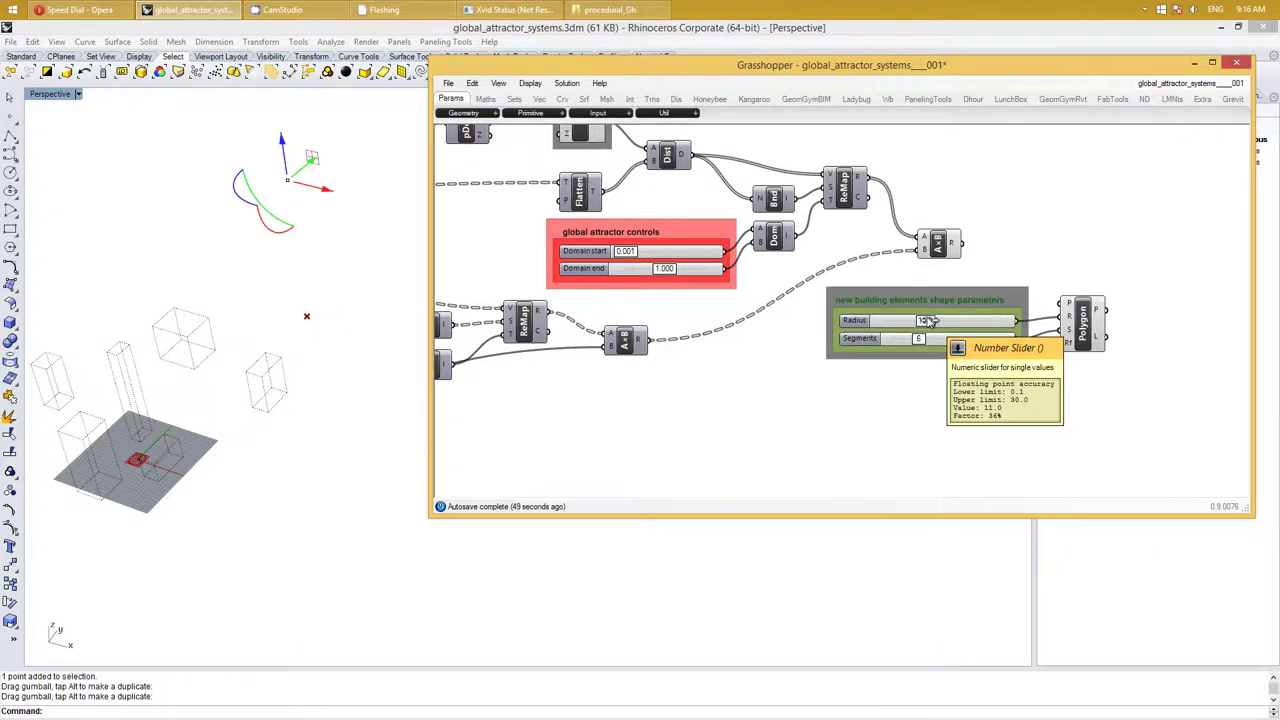
{"action": "right_click", "coordinate": [938, 294]}
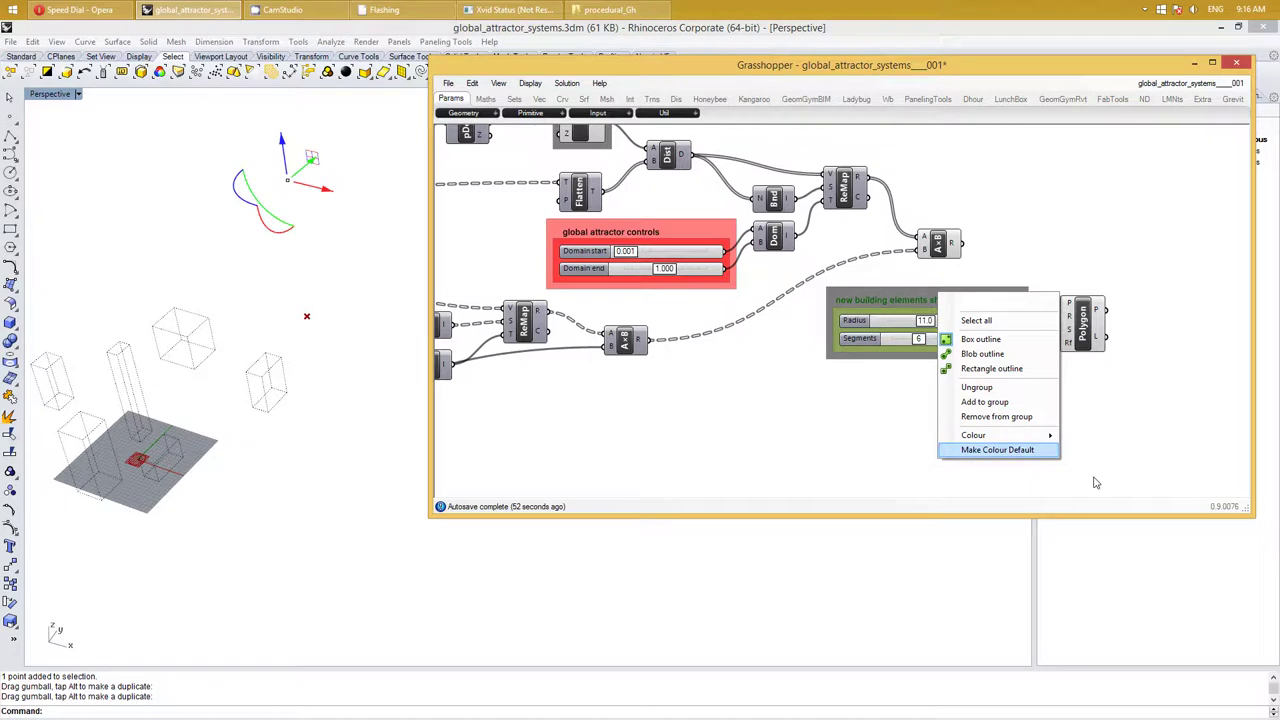
{"action": "right_click_drag", "start_coordinate": [1102, 430], "coordinate": [949, 370]}
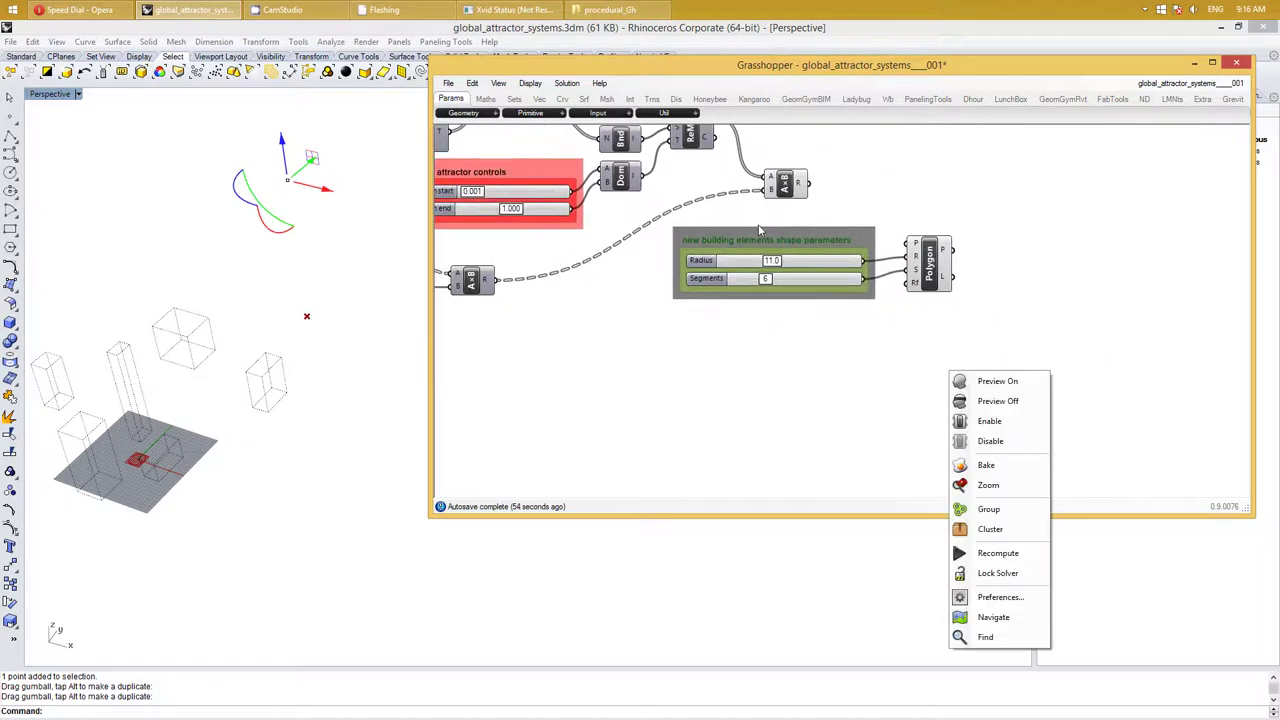
{"action": "left_click", "coordinate": [758, 230]}
{"action": "right_click", "coordinate": [755, 228]}
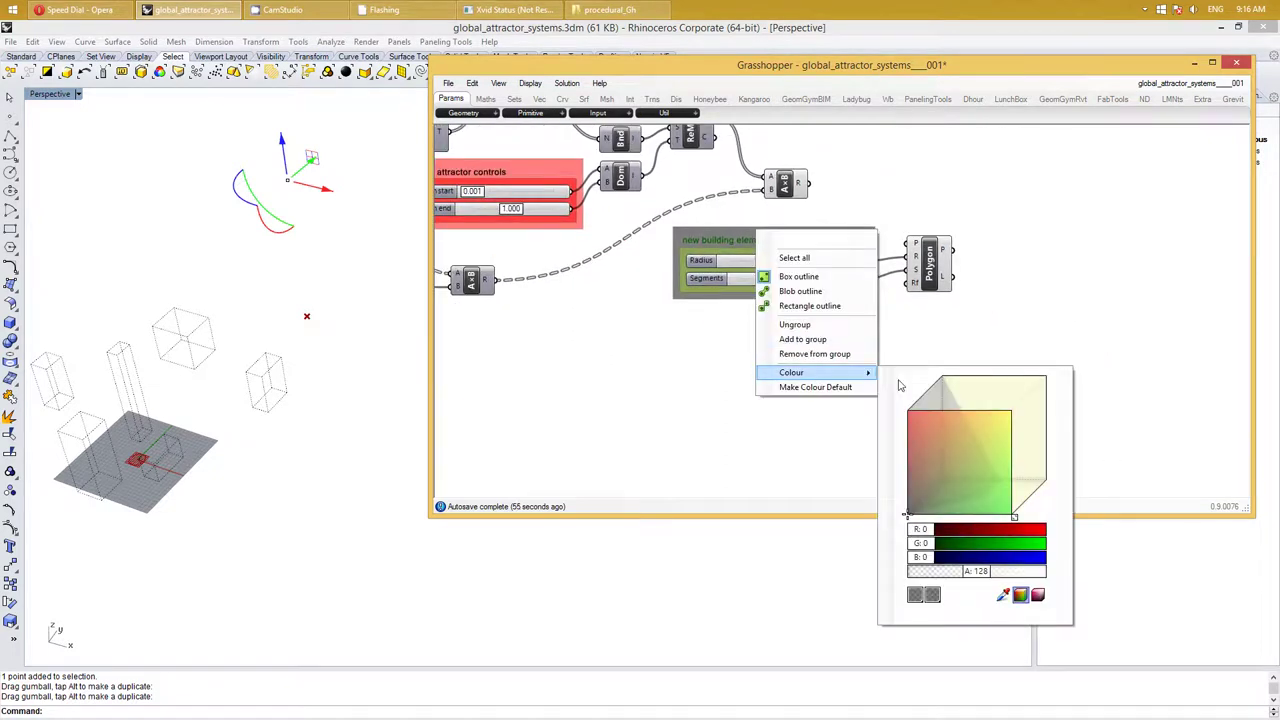
{"action": "left_click", "coordinate": [912, 413]}
{"action": "left_click", "coordinate": [819, 471]}
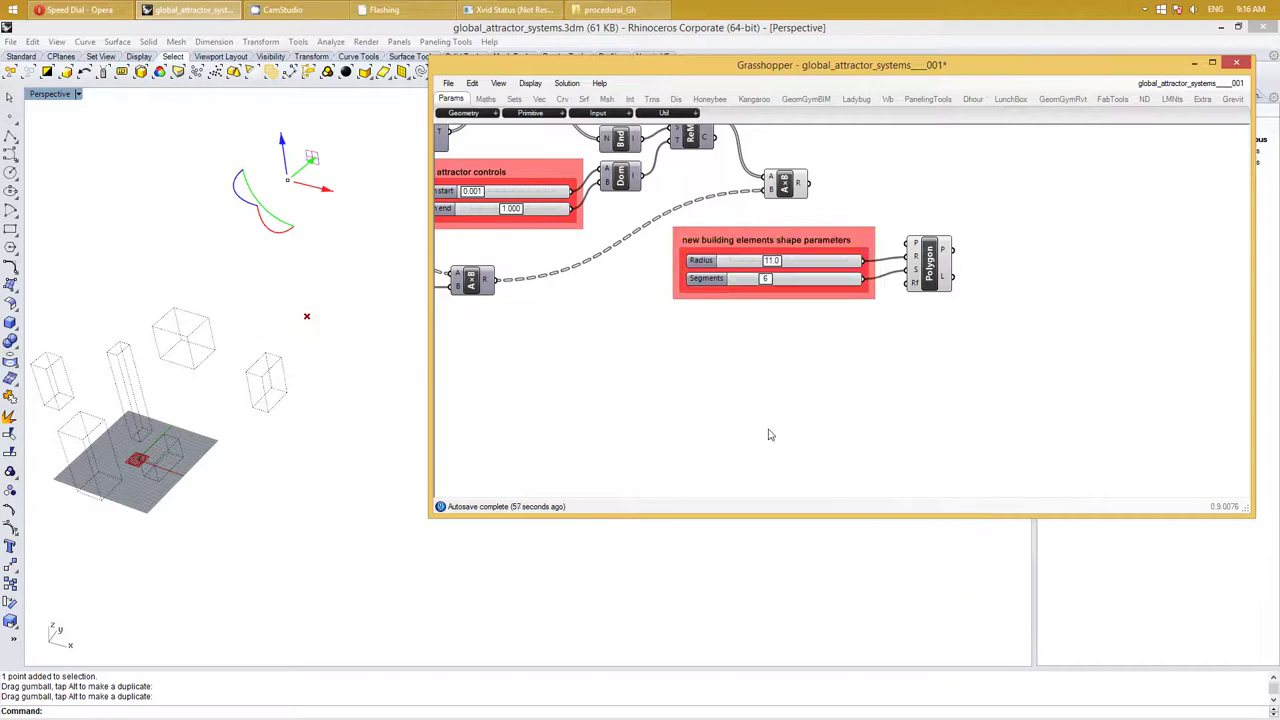
{"action": "right_click_drag", "start_coordinate": [719, 371], "coordinate": [812, 383]}
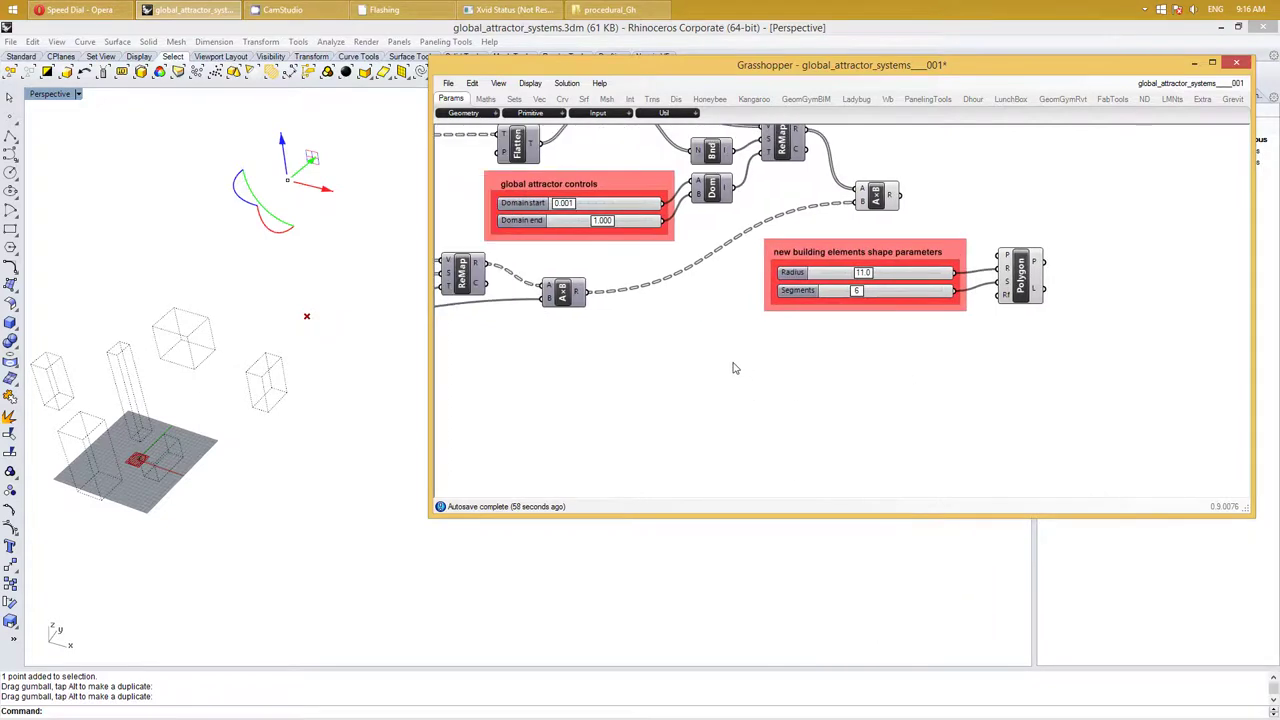
Save the definition and zoom out to review the whole graph
{"action": "key", "text": "ctrl+s"}
{"action": "scroll", "coordinate": [757, 383], "scroll_direction": "down", "scroll_amount": 1}
{"action": "scroll", "coordinate": [774, 391], "scroll_direction": "down", "scroll_amount": 2}
{"action": "right_click_drag", "start_coordinate": [774, 391], "coordinate": [909, 351]}
{"action": "scroll", "coordinate": [728, 250], "scroll_direction": "down", "scroll_amount": 1}
{"action": "right_click_drag", "start_coordinate": [528, 286], "coordinate": [586, 306]}
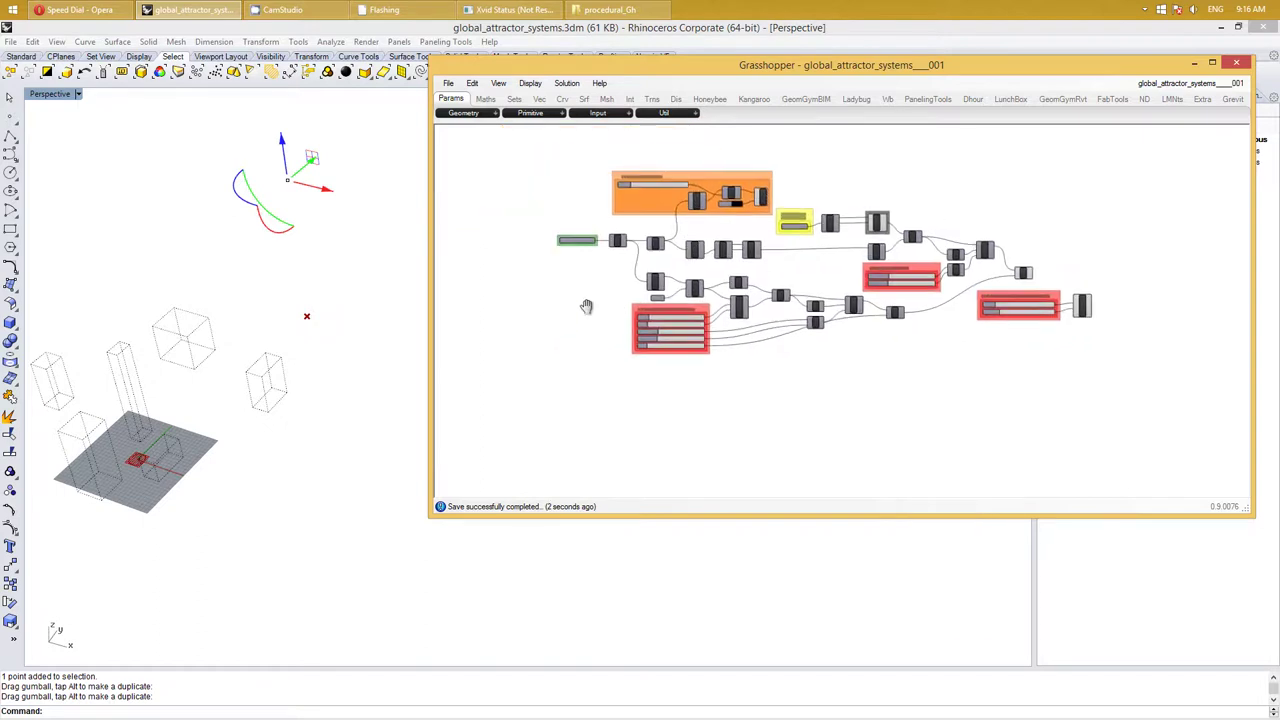
{"action": "scroll", "coordinate": [586, 306], "scroll_direction": "up", "scroll_amount": 1}
{"action": "scroll", "coordinate": [586, 306], "scroll_direction": "up", "scroll_amount": 1}
Switch off the Pop2D component's preview with Ctrl+Q
{"action": "right_click_drag", "start_coordinate": [913, 319], "coordinate": [692, 285]}
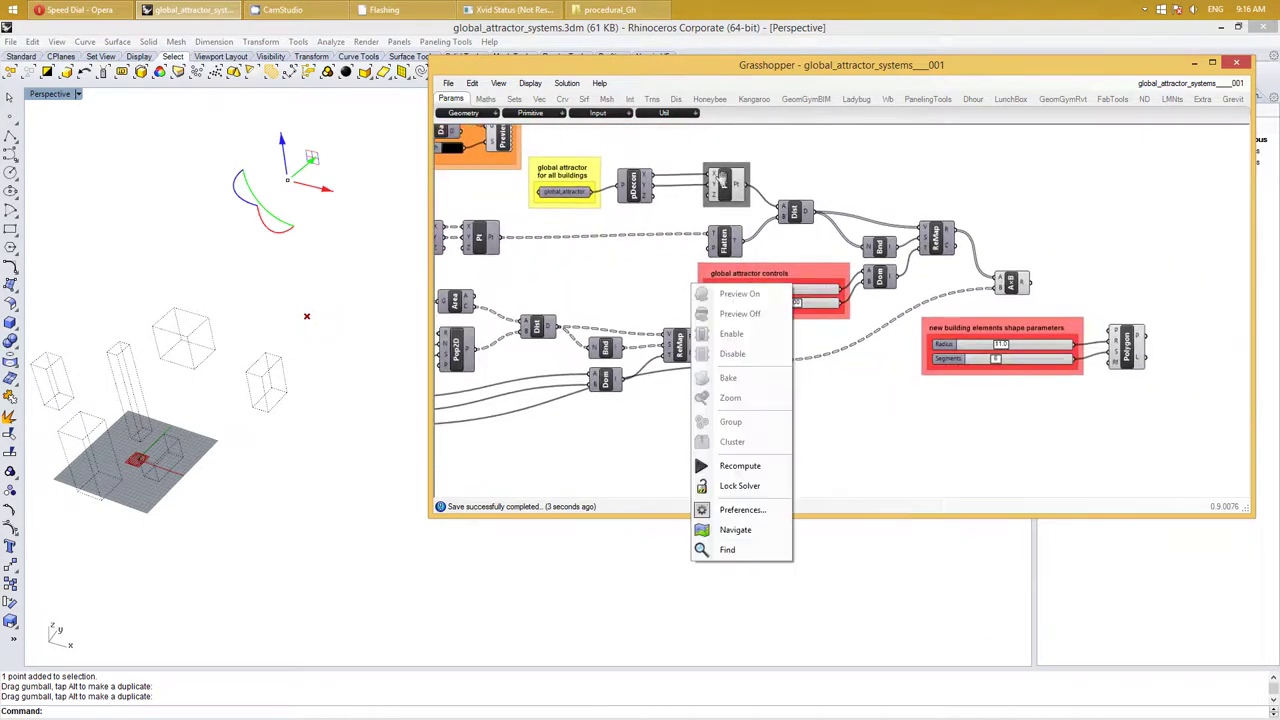
{"action": "right_click", "coordinate": [724, 182]}
{"action": "left_click", "coordinate": [713, 454]}
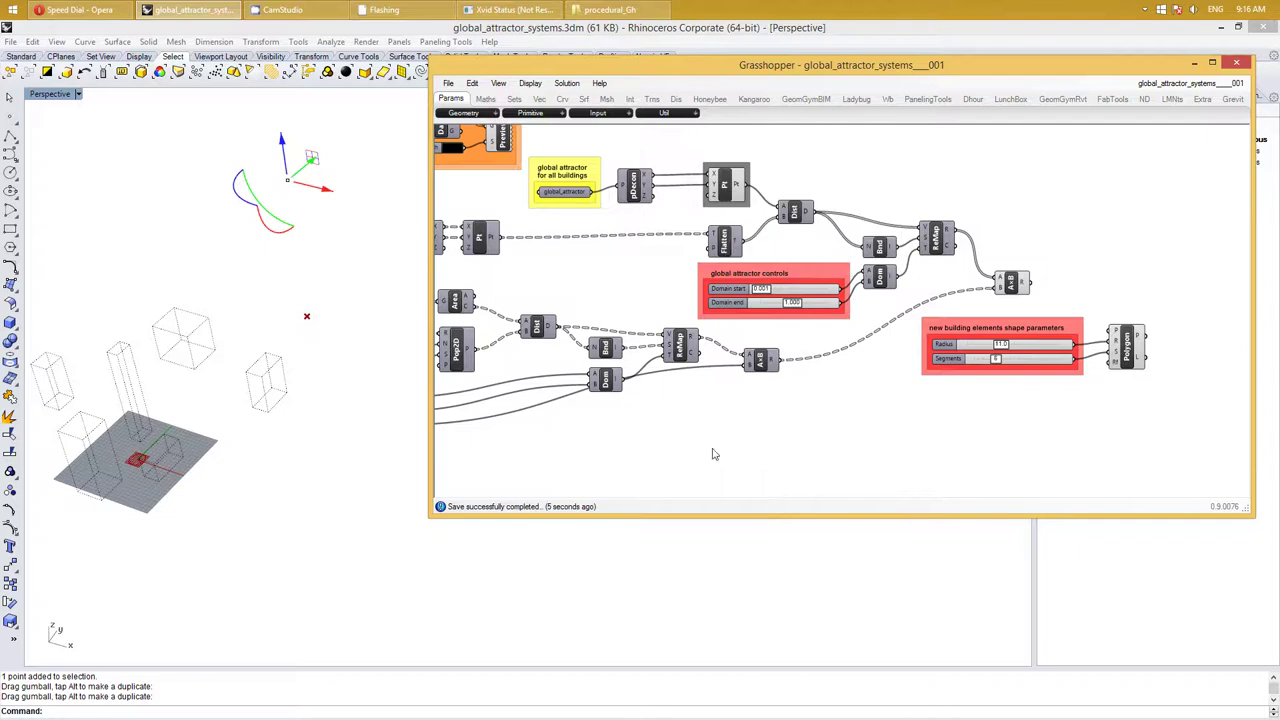
{"action": "right_click_drag", "start_coordinate": [713, 454], "coordinate": [900, 414]}
{"action": "right_click", "coordinate": [897, 411]}
{"action": "right_click_drag", "start_coordinate": [727, 407], "coordinate": [727, 407]}
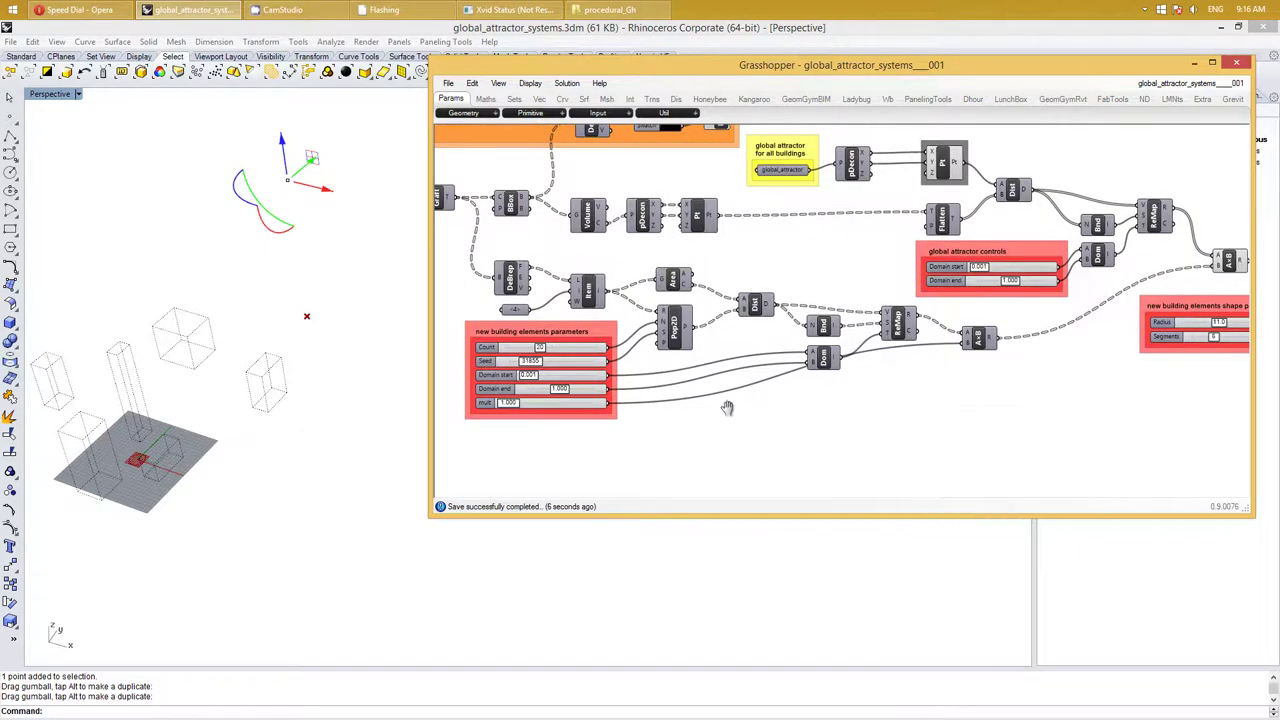
{"action": "left_click", "coordinate": [672, 330]}
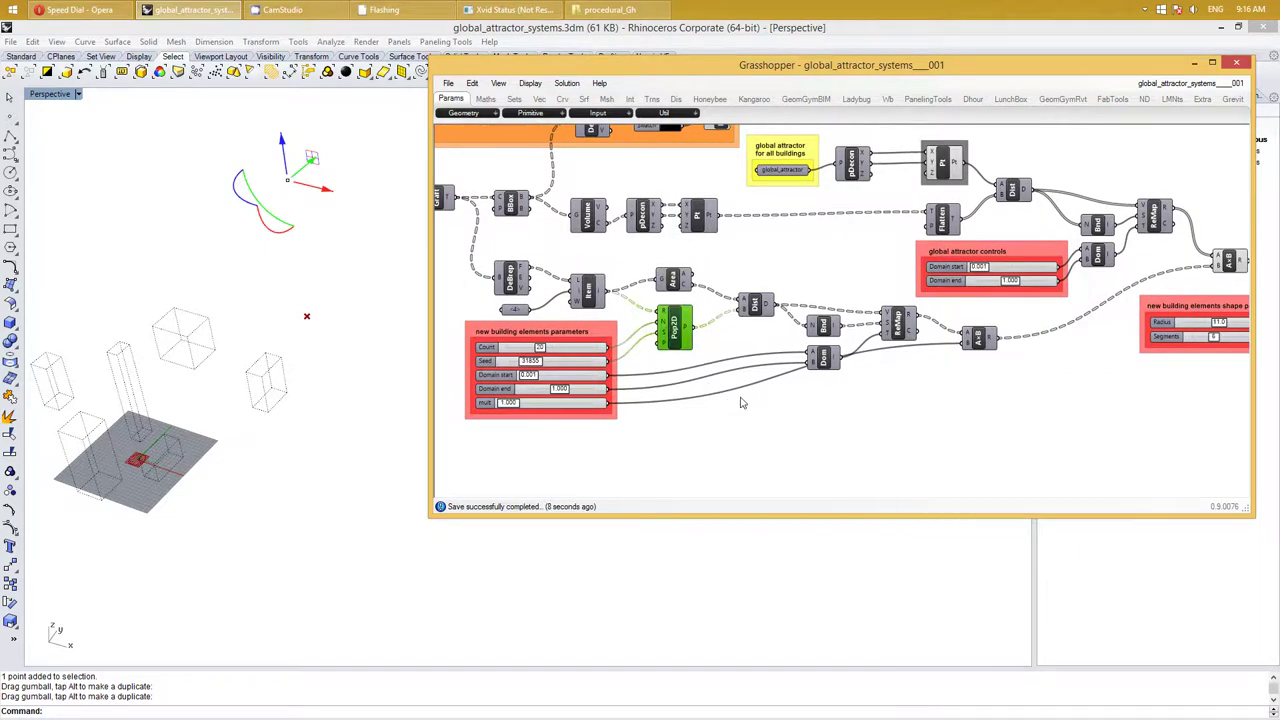
{"action": "key", "text": "ctrl+q"}
Wire the Pop2D points into the Polygon component as its planes
{"action": "right_click_drag", "start_coordinate": [763, 468], "coordinate": [711, 468]}
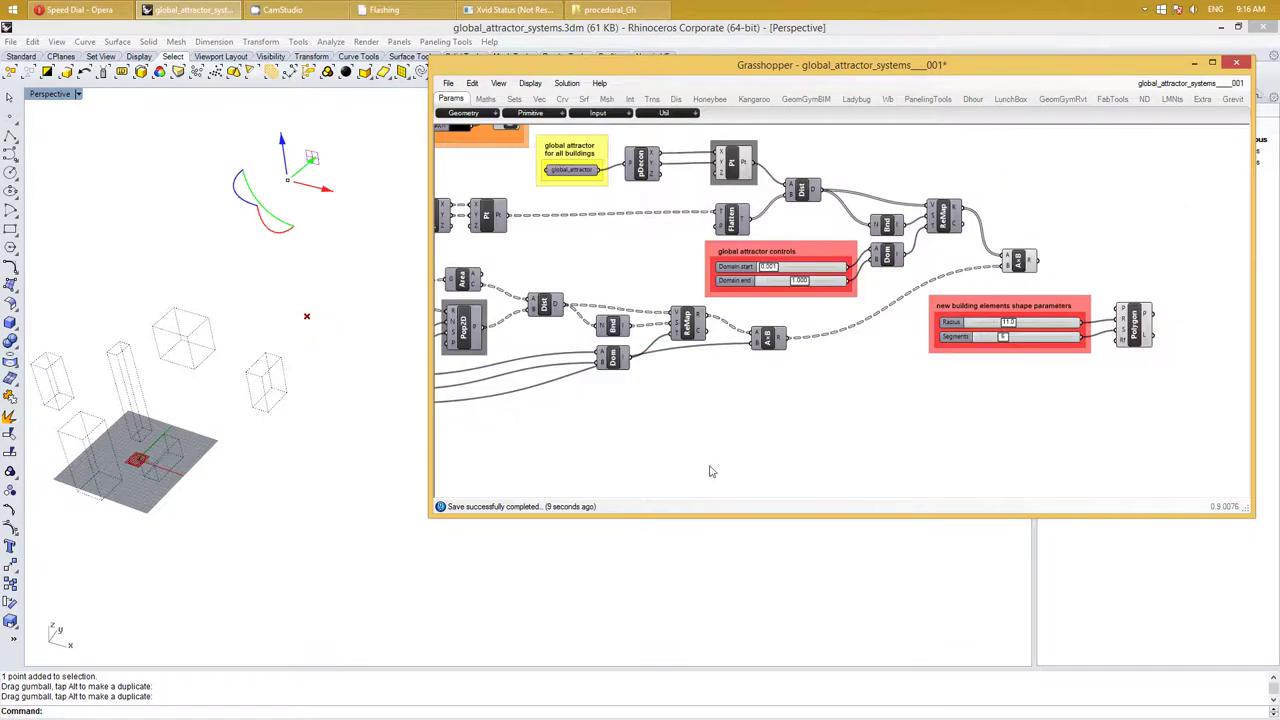
{"action": "right_click_drag", "start_coordinate": [927, 428], "coordinate": [939, 416]}
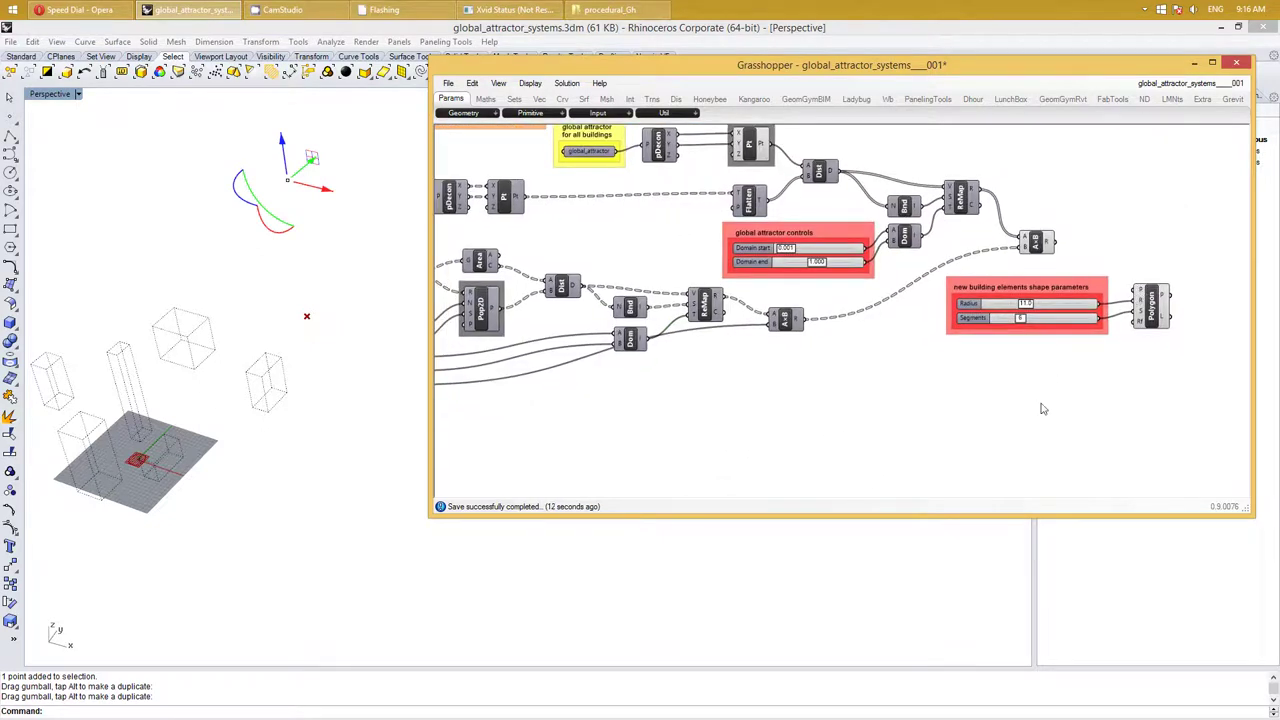
{"action": "right_click_drag", "start_coordinate": [680, 478], "coordinate": [815, 441]}
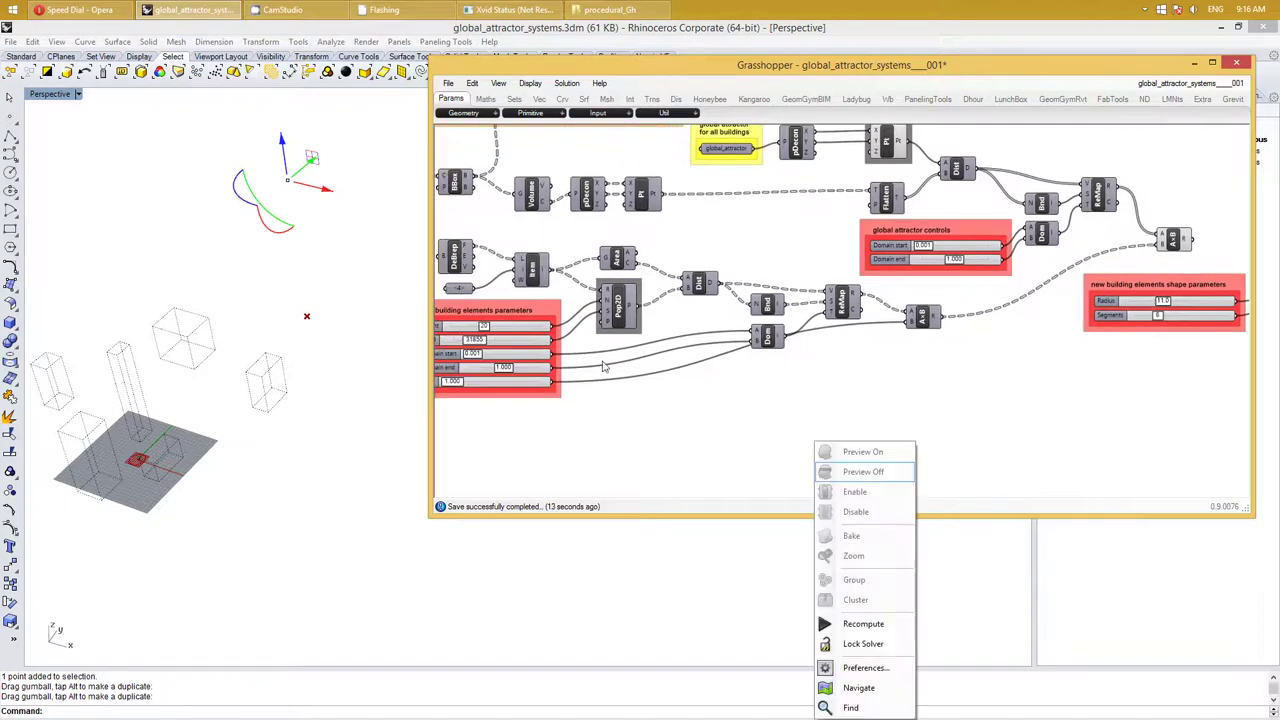
{"action": "left_click", "coordinate": [632, 376]}
{"action": "mouse_move", "coordinate": [640, 305]}
{"action": "left_mouse_down"}
{"action": "mouse_move", "coordinate": [1076, 400]}
{"action": "mouse_move", "coordinate": [1278, 272]}
{"action": "mouse_move", "coordinate": [1150, 274]}
{"action": "left_mouse_up"}
{"action": "right_click_drag", "start_coordinate": [1068, 385], "coordinate": [991, 390]}
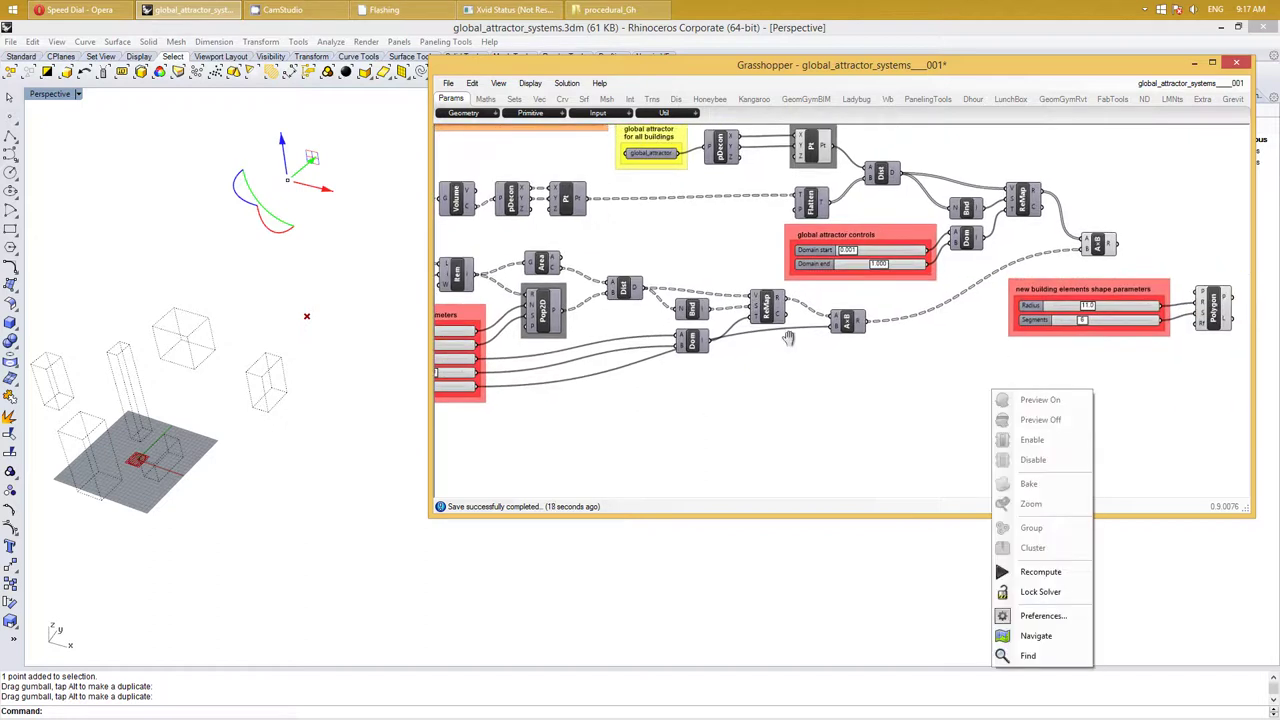
{"action": "left_click", "coordinate": [550, 389]}
{"action": "left_click_drag", "start_coordinate": [563, 318], "coordinate": [1202, 292]}
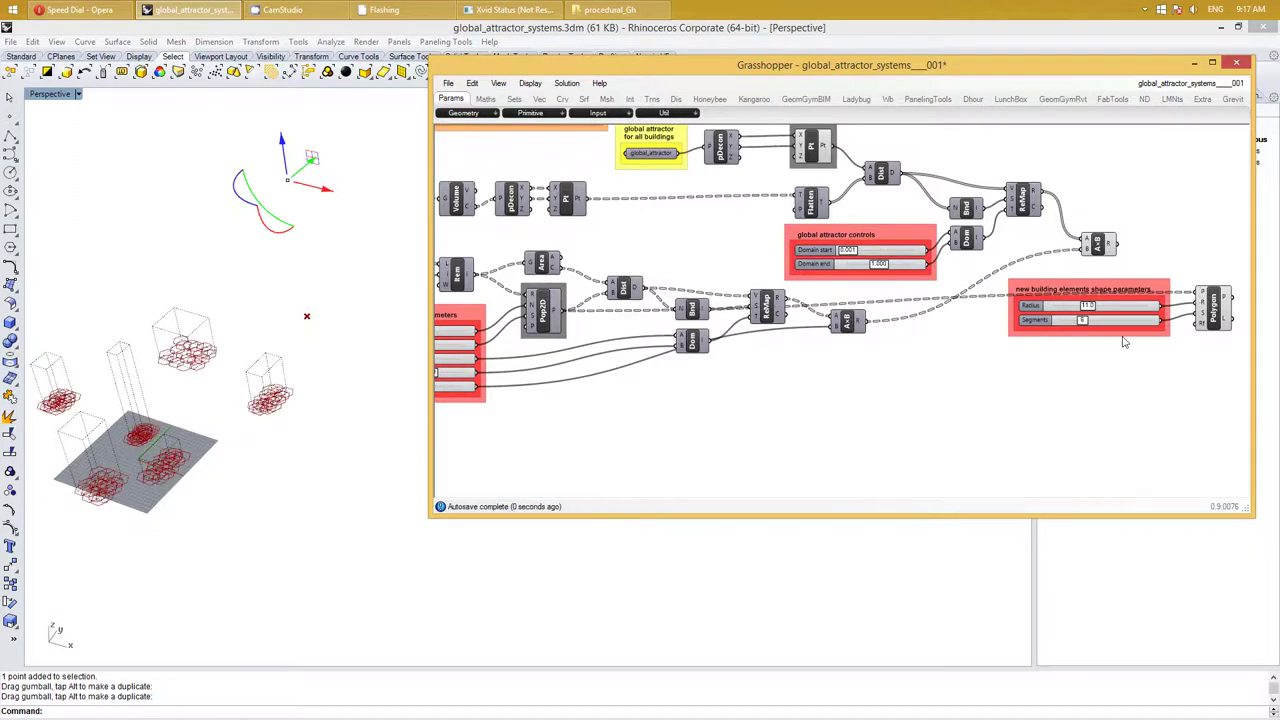
{"action": "right_click_drag", "start_coordinate": [222, 480], "coordinate": [183, 261]}
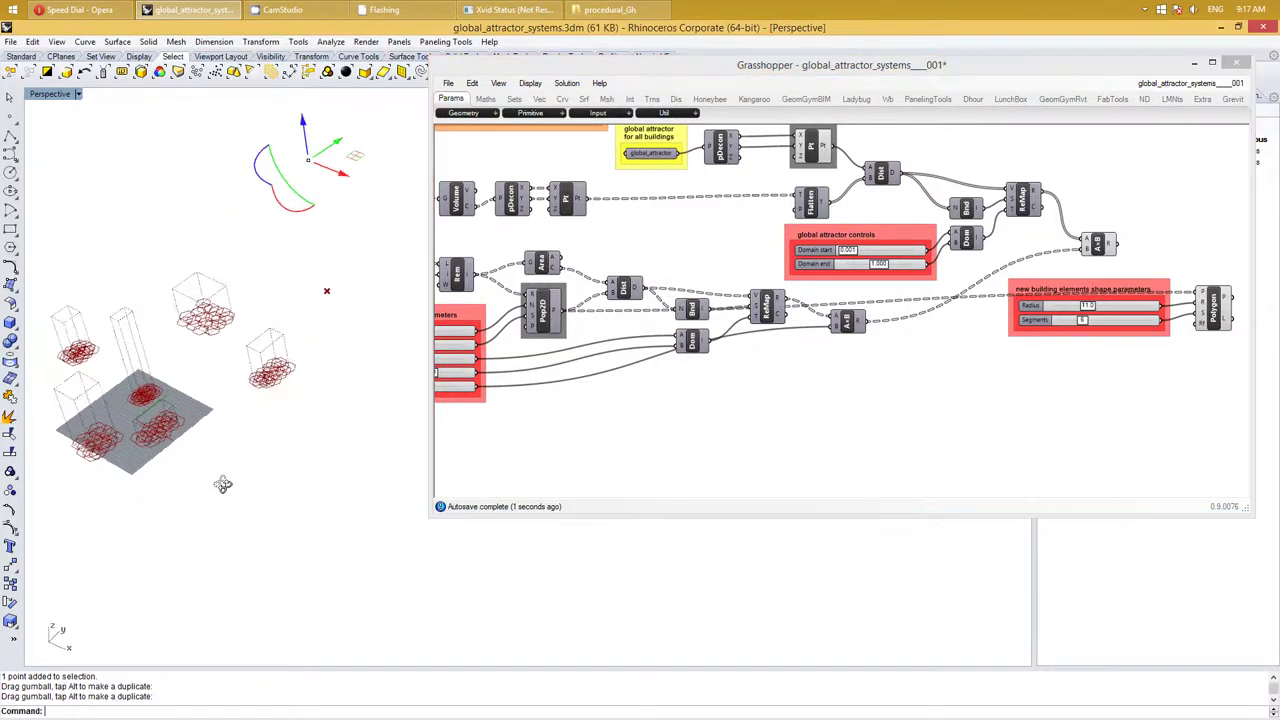
{"action": "key", "text": "Escape"}
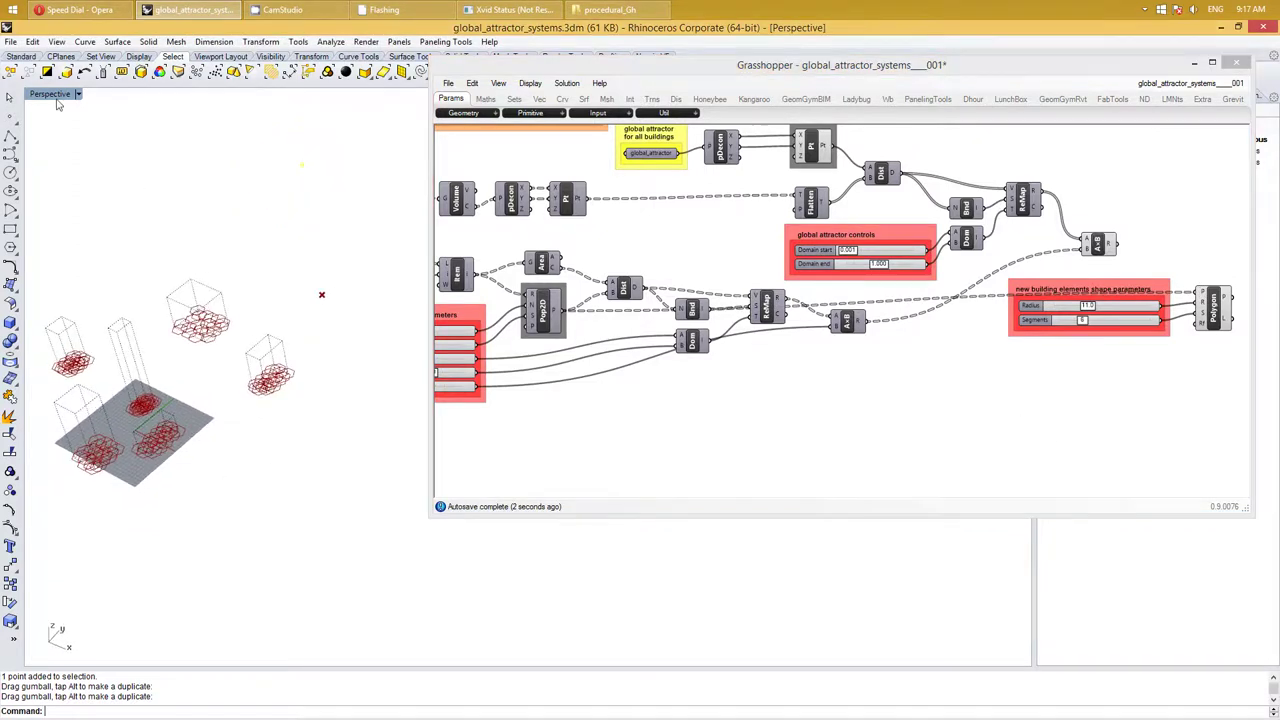
{"action": "double_click", "coordinate": [57, 95]}
{"action": "double_click", "coordinate": [47, 95]}
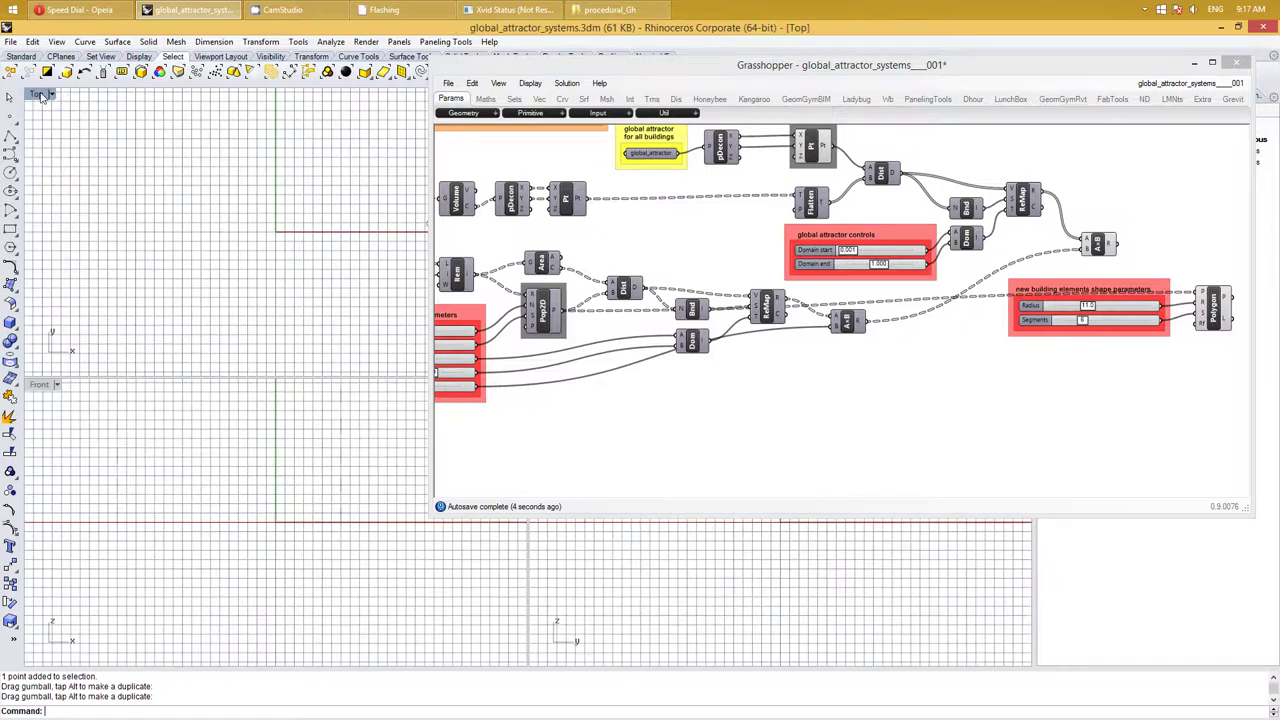
{"action": "scroll", "coordinate": [279, 313], "scroll_direction": "down", "scroll_amount": 6}
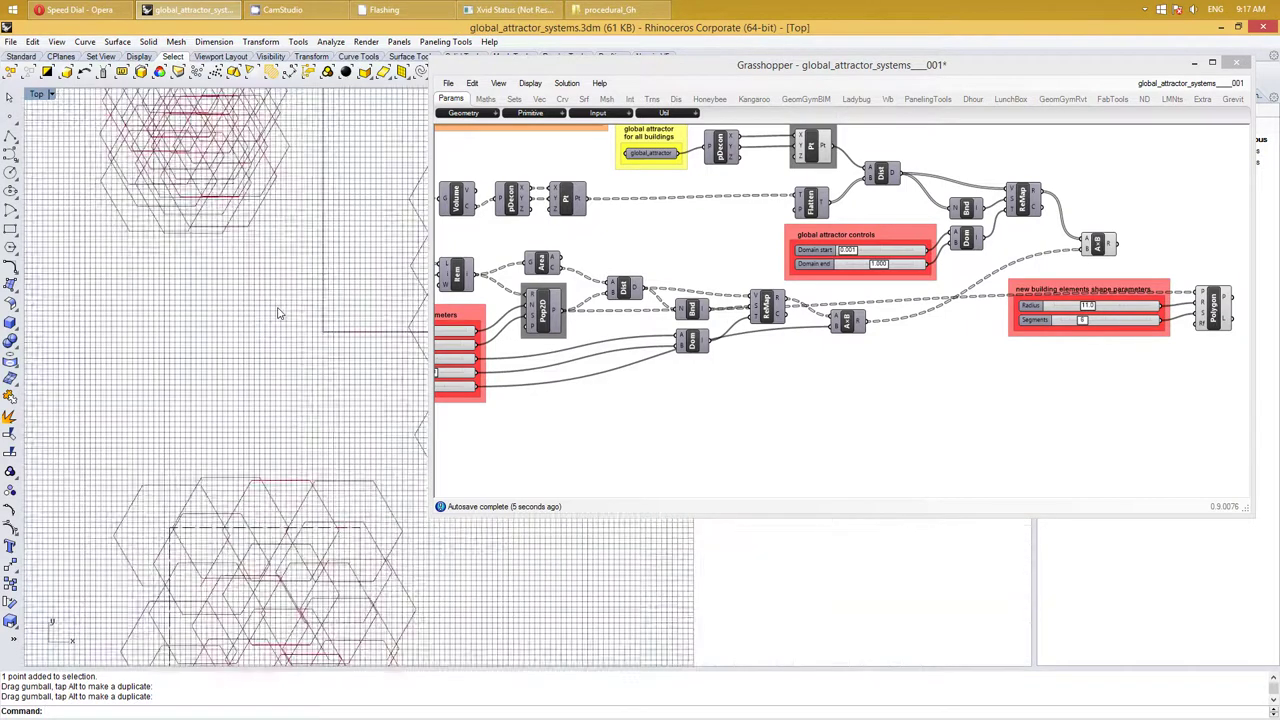
{"action": "scroll", "coordinate": [279, 313], "scroll_direction": "down", "scroll_amount": 2}
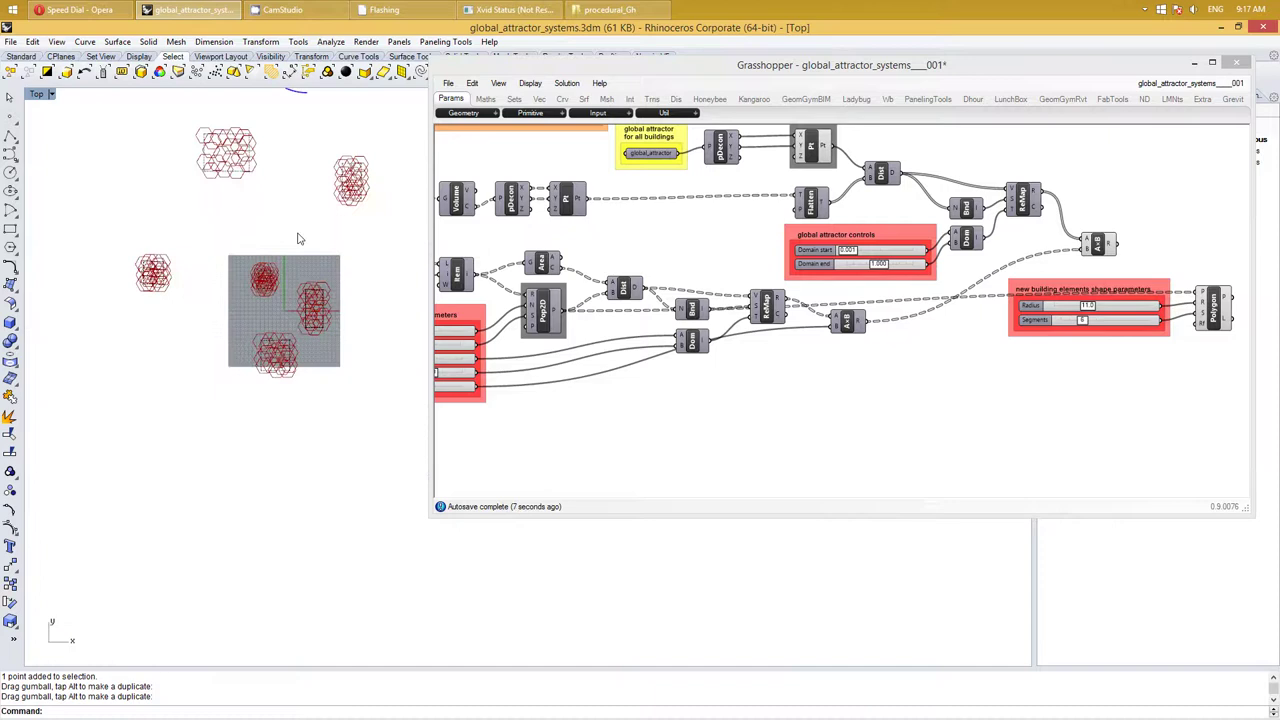
{"action": "right_click_drag", "start_coordinate": [297, 238], "coordinate": [327, 320]}
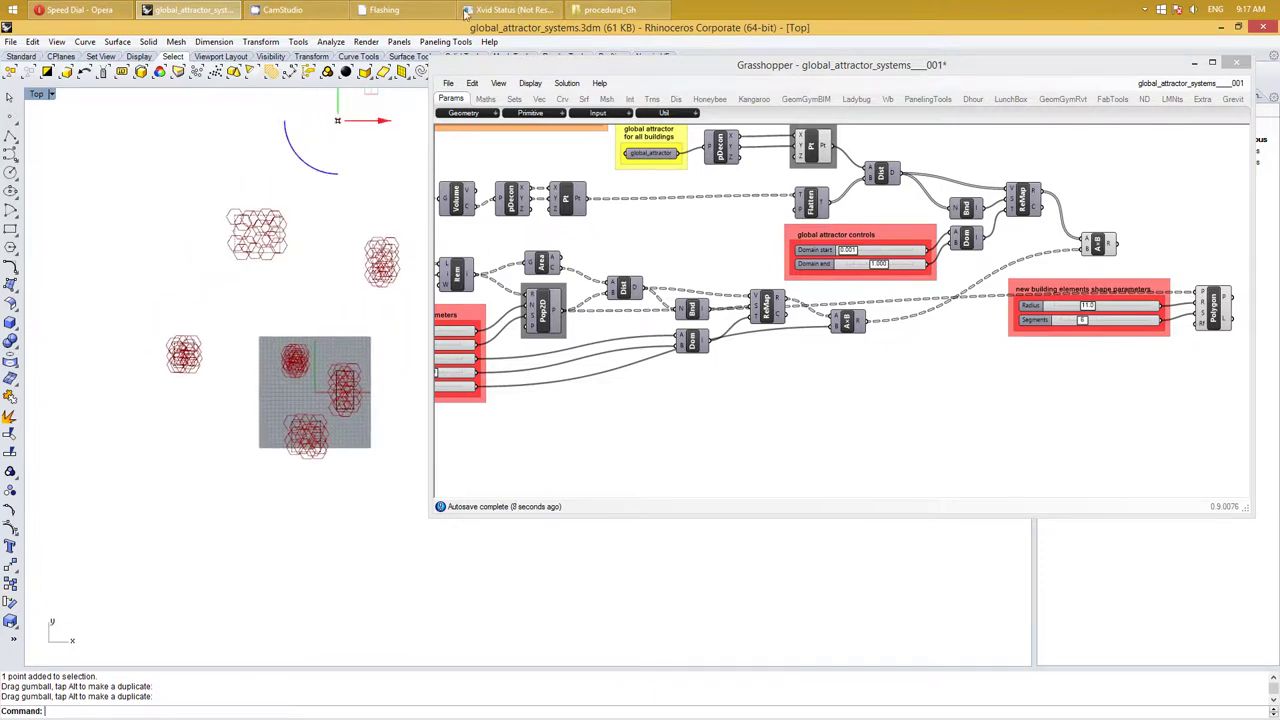
{"action": "mouse_move", "coordinate": [283, 9]}
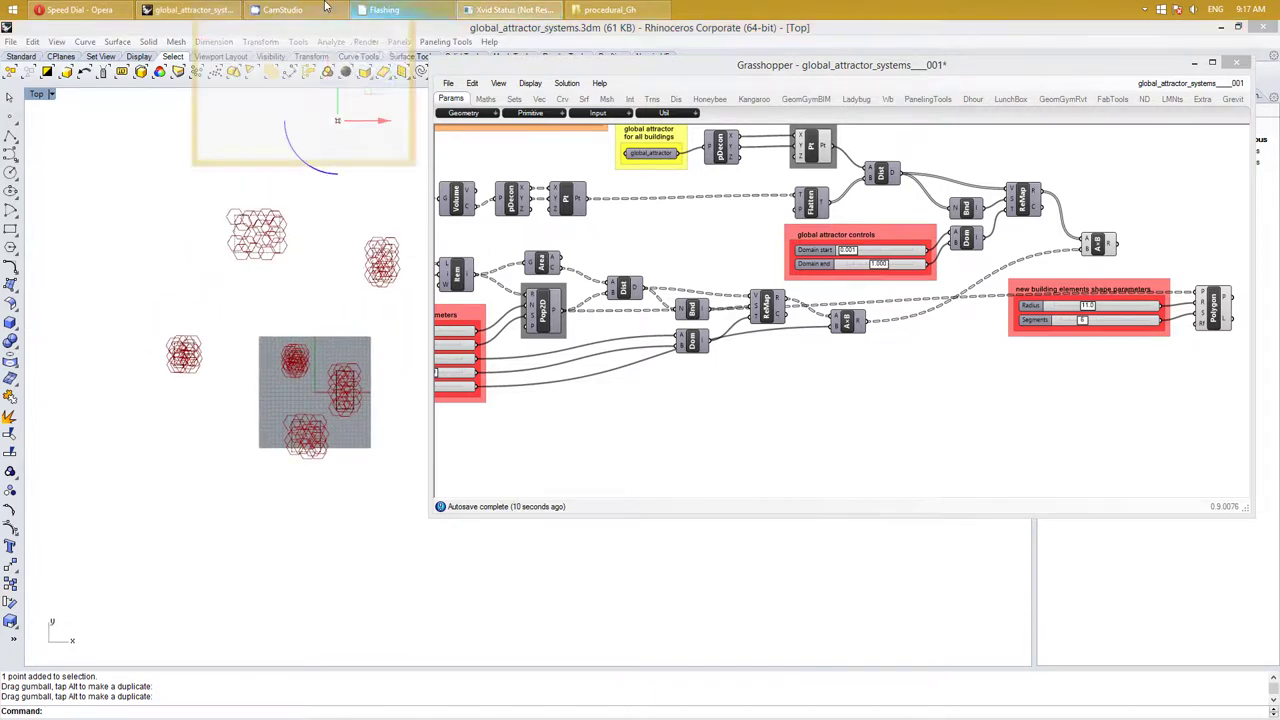
{"action": "left_click", "coordinate": [318, 9]}
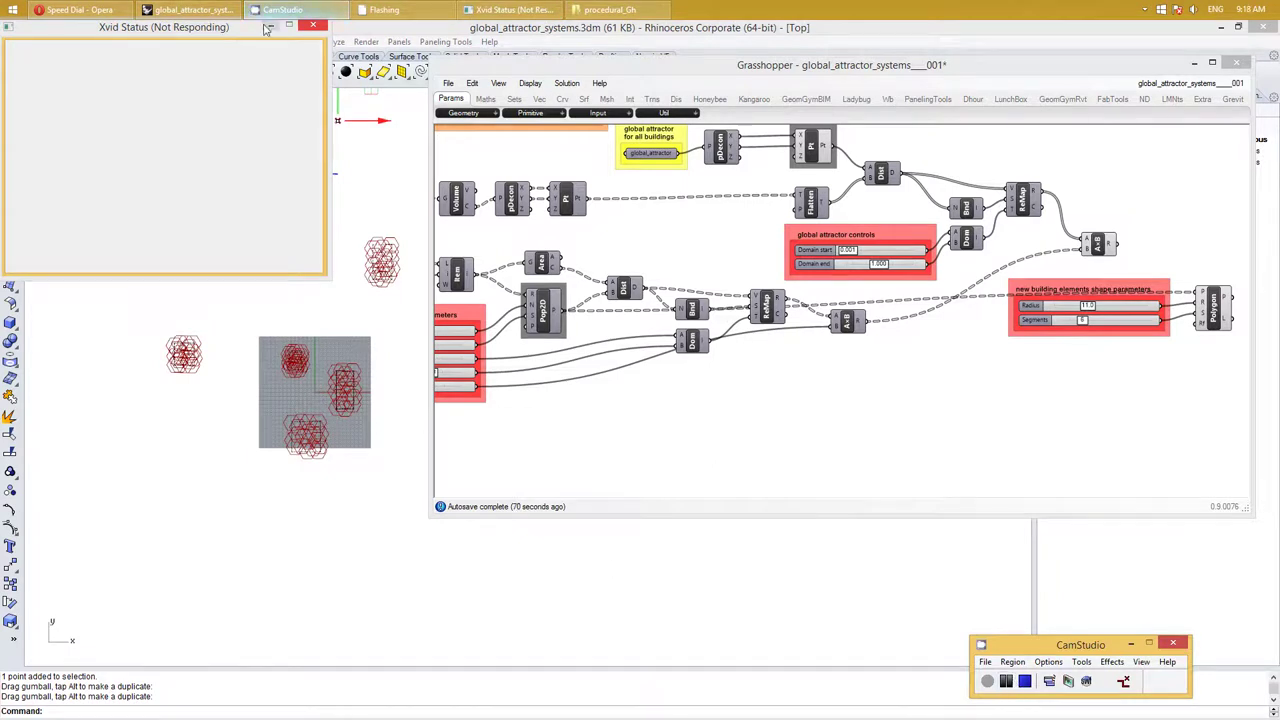
{"action": "left_click", "coordinate": [271, 26]}
{"action": "right_click_drag", "start_coordinate": [308, 287], "coordinate": [306, 309]}
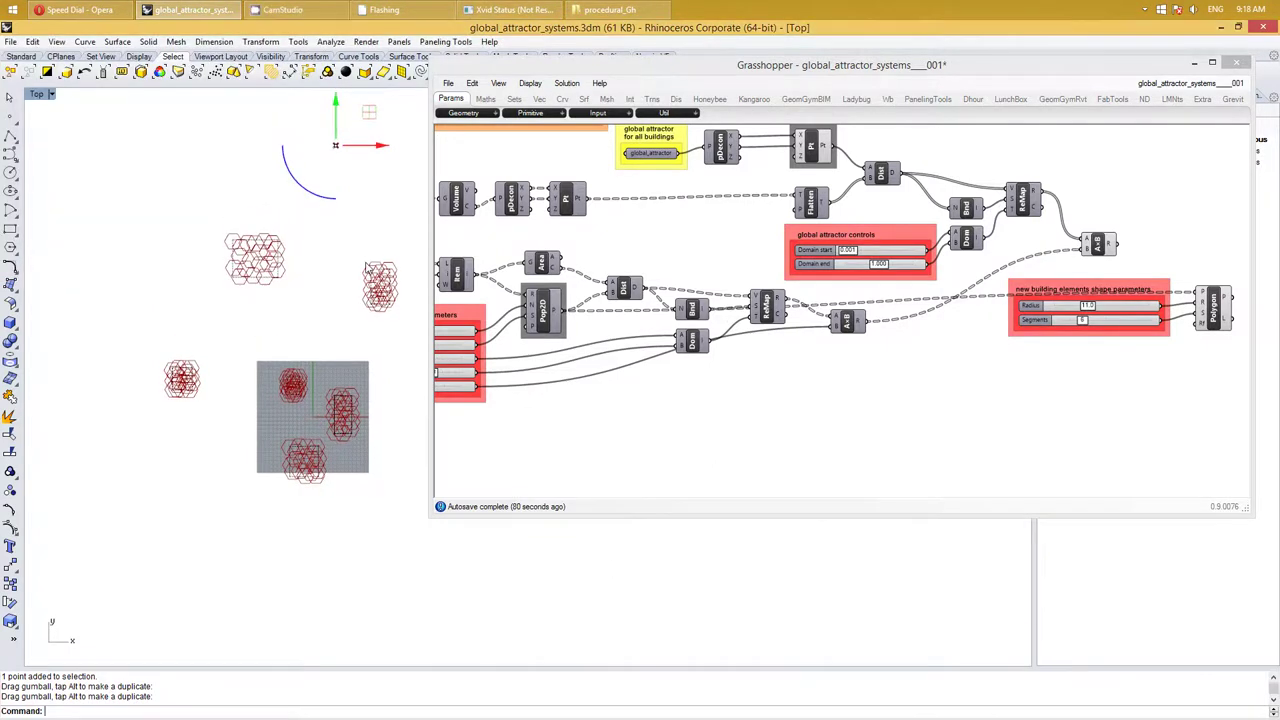
{"action": "scroll", "coordinate": [250, 252], "scroll_direction": "up", "scroll_amount": 3}
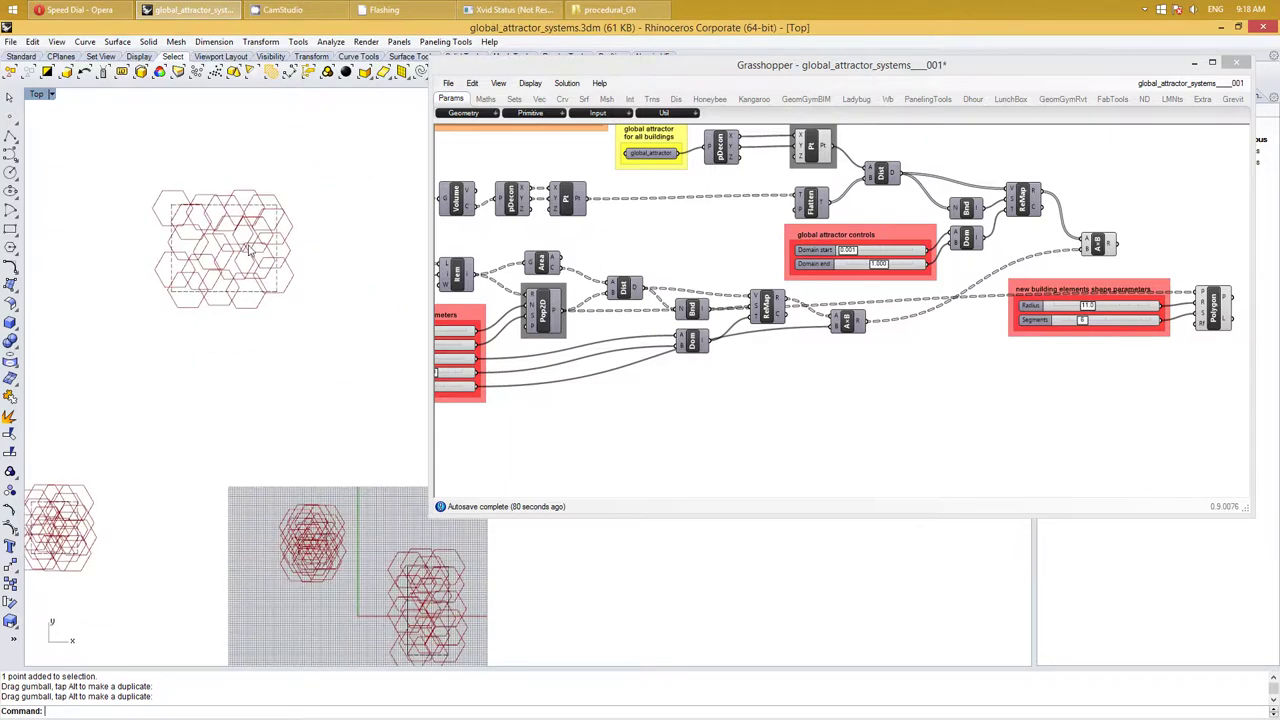
{"action": "mouse_move", "coordinate": [700, 432]}
{"action": "right_mouse_down"}
{"action": "mouse_move", "coordinate": [886, 429]}
{"action": "mouse_move", "coordinate": [811, 437]}
{"action": "right_mouse_up"}
{"action": "right_click", "coordinate": [805, 435]}
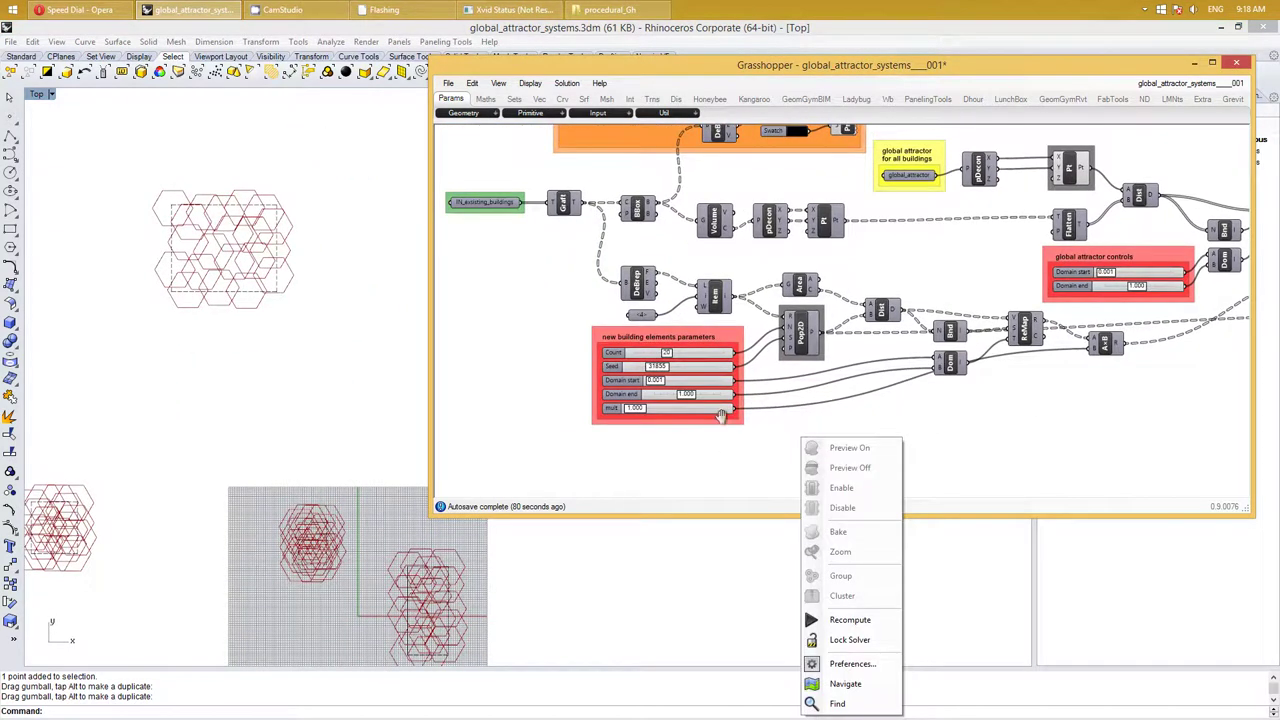
{"action": "mouse_move", "coordinate": [694, 457]}
{"action": "right_mouse_down"}
{"action": "mouse_move", "coordinate": [704, 400]}
{"action": "mouse_move", "coordinate": [1046, 457]}
{"action": "mouse_move", "coordinate": [595, 460]}
{"action": "right_mouse_up"}
{"action": "left_click", "coordinate": [646, 391]}
{"action": "right_click_drag", "start_coordinate": [1025, 405], "coordinate": [834, 409]}
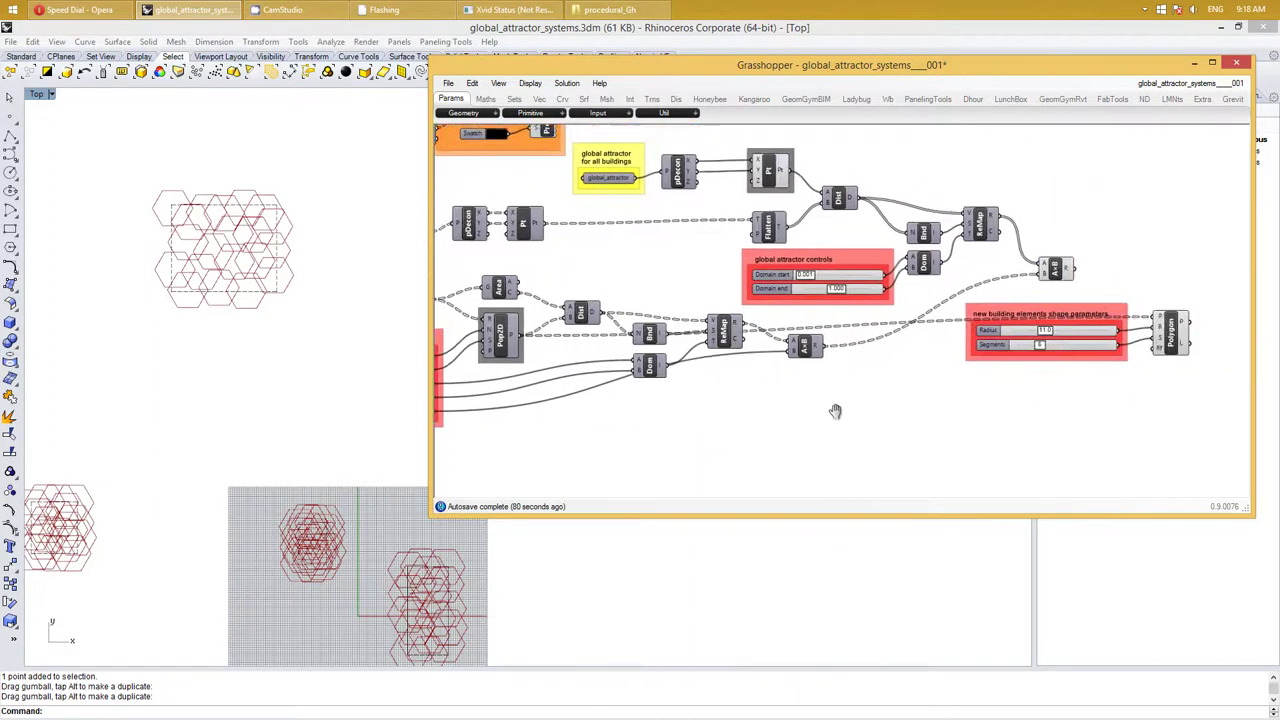
{"action": "right_click", "coordinate": [834, 410]}
Lower the Radius slider from 11.0 to 5.6 to shrink the hexagon footprints
{"action": "scroll", "coordinate": [1050, 362], "scroll_direction": "up", "scroll_amount": 3}
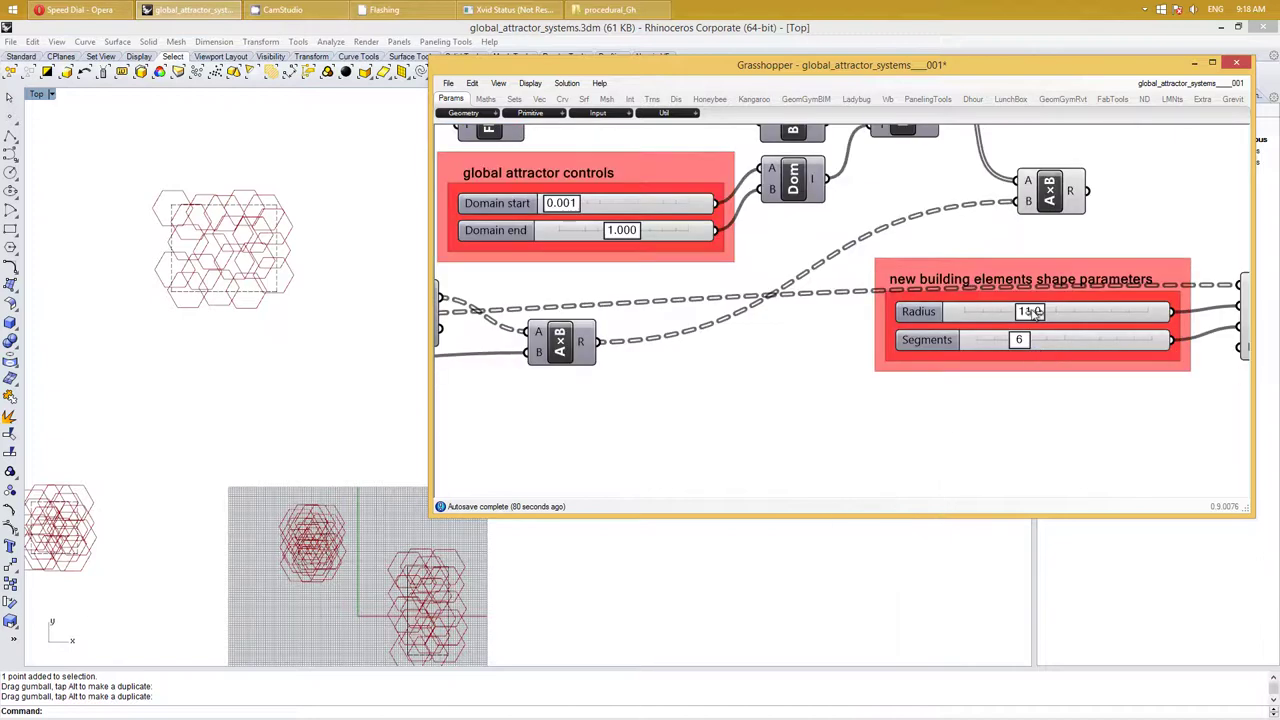
{"action": "left_click_drag", "start_coordinate": [1030, 311], "coordinate": [999, 316]}
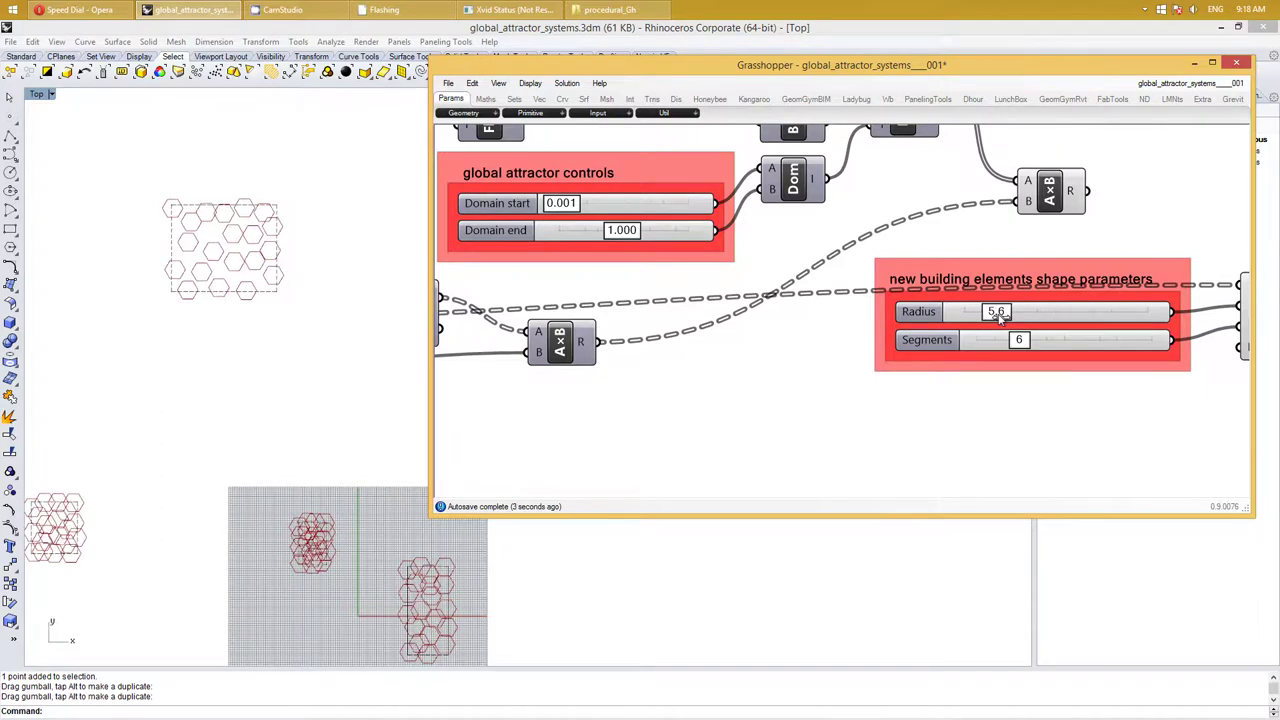
{"action": "right_click_drag", "start_coordinate": [886, 416], "coordinate": [754, 376]}
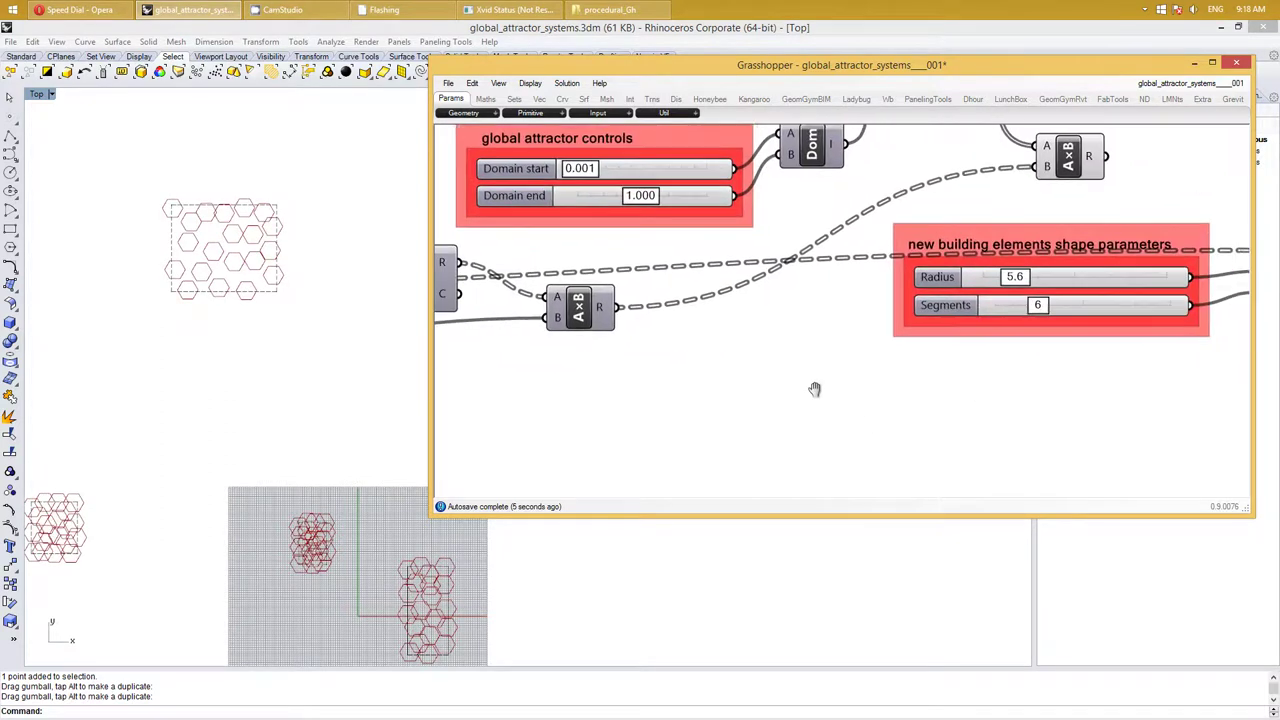
{"action": "scroll", "coordinate": [715, 369], "scroll_direction": "down", "scroll_amount": 5}
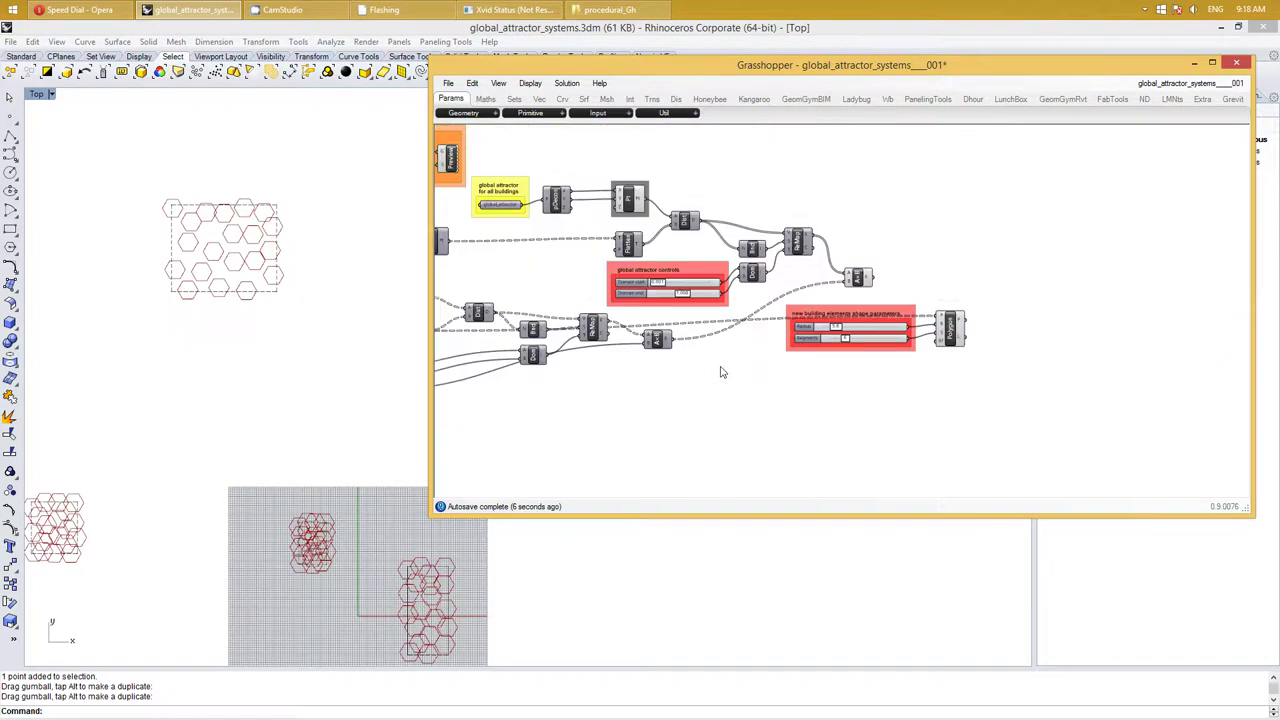
Add an Extrude component found by searching 'extrude'
{"action": "double_click", "coordinate": [906, 294]}
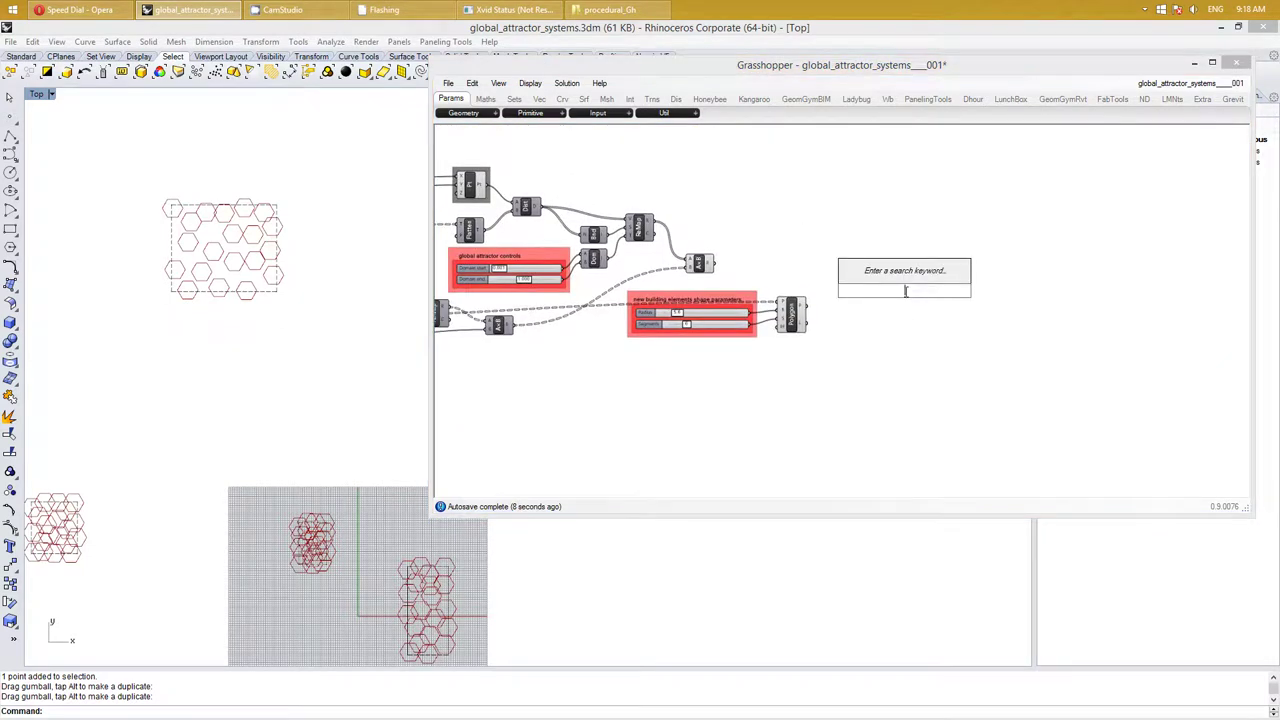
{"action": "type", "text": "extru"}
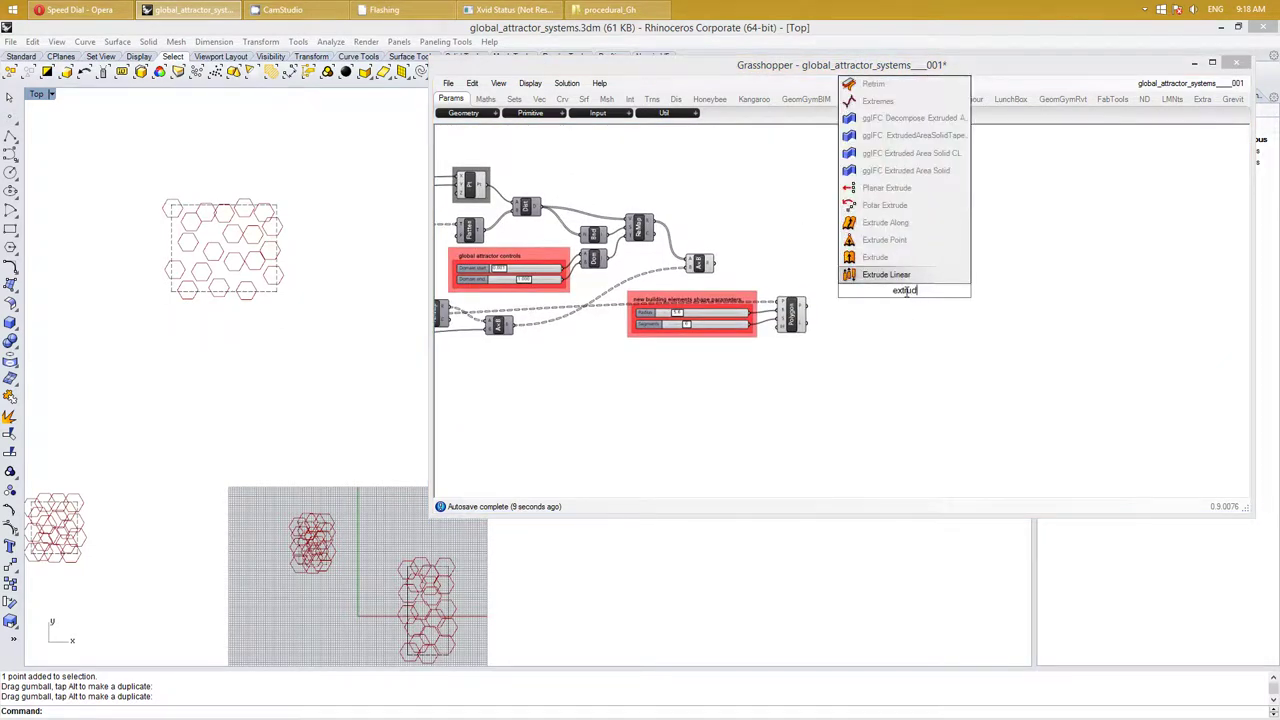
{"action": "type", "text": "de"}
{"action": "key", "text": "Return"}
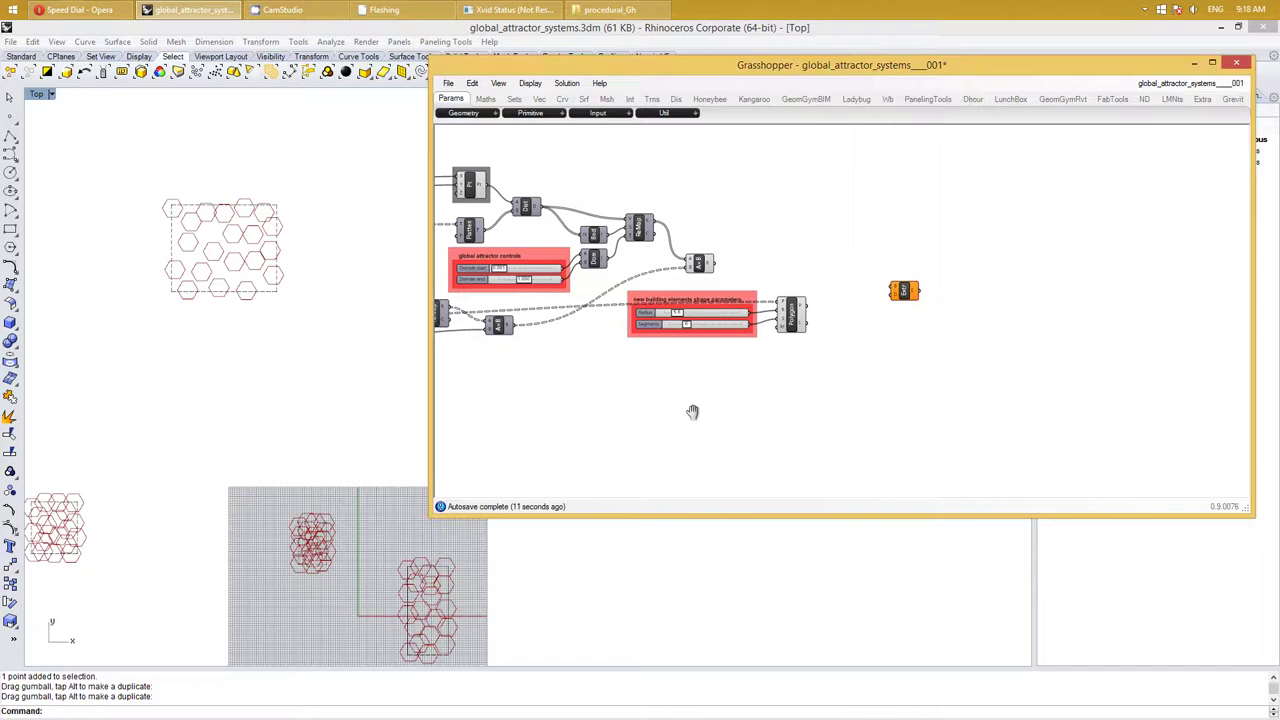
Add a Unit Z vector component and move it beside the Polygon chain
{"action": "right_click_drag", "start_coordinate": [691, 414], "coordinate": [795, 392]}
{"action": "double_click", "coordinate": [795, 360]}
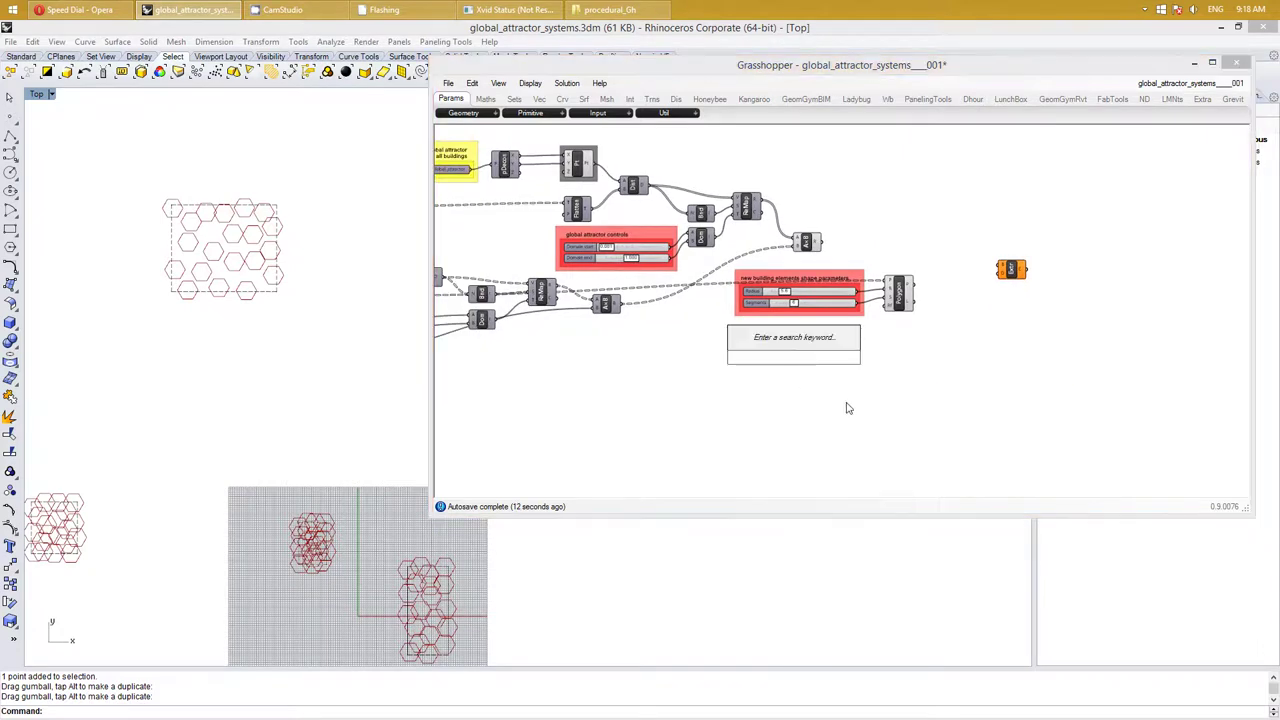
{"action": "type", "text": "z"}
{"action": "key", "text": "Return"}
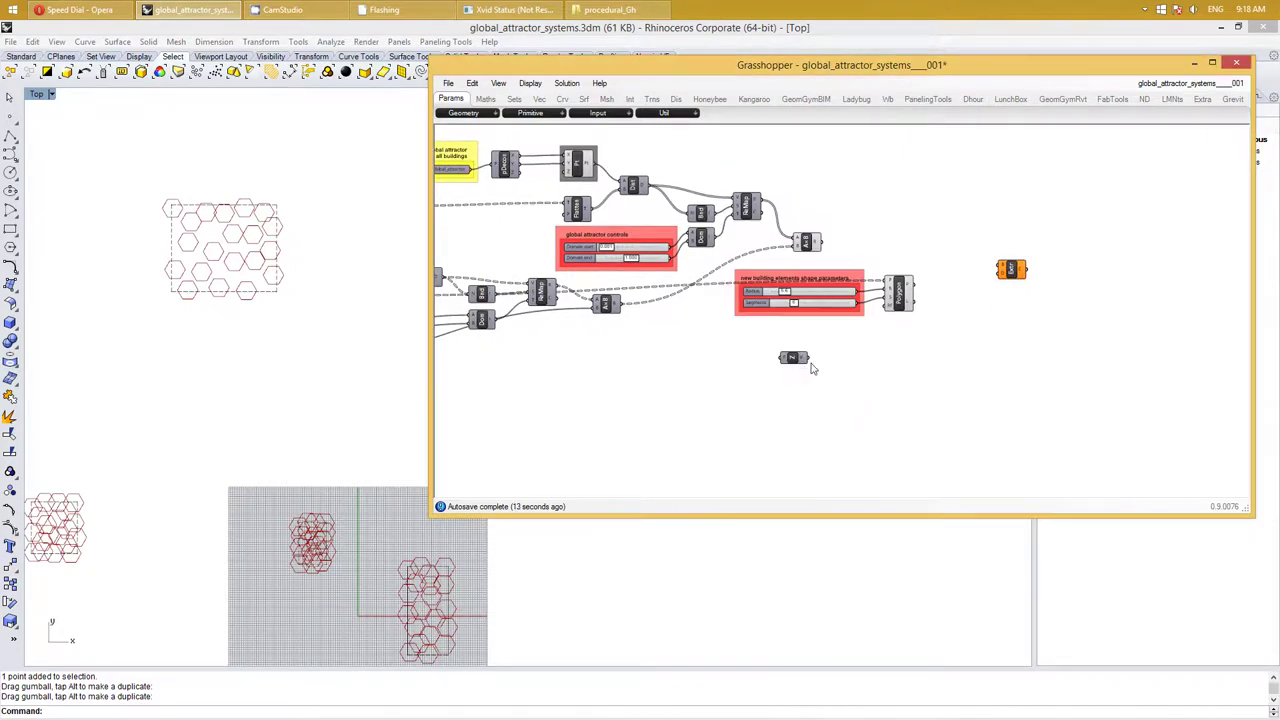
{"action": "mouse_move", "coordinate": [800, 360]}
{"action": "left_mouse_down"}
{"action": "mouse_move", "coordinate": [935, 362]}
{"action": "mouse_move", "coordinate": [884, 265]}
{"action": "left_mouse_up"}
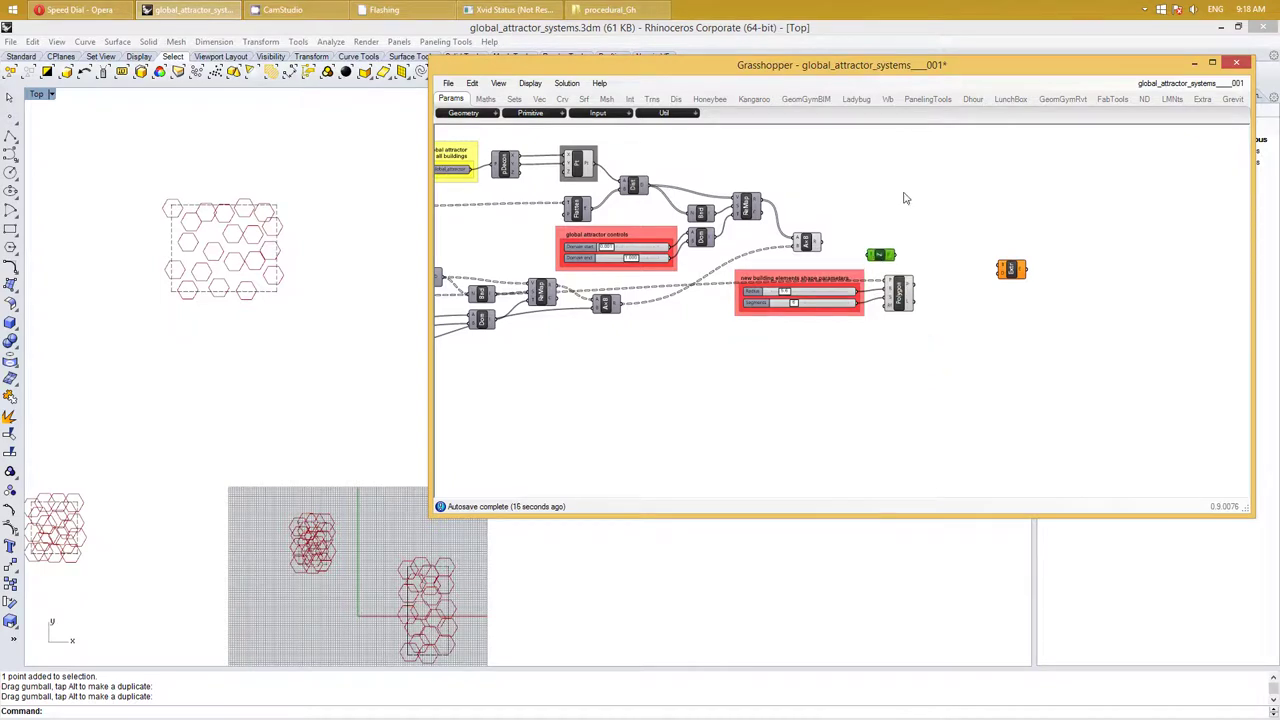
Align the Unit Z component with Polygon and wire the A×B result into Z
{"action": "scroll", "coordinate": [905, 198], "scroll_direction": "up", "scroll_amount": 2}
{"action": "left_click_drag", "start_coordinate": [938, 396], "coordinate": [851, 287]}
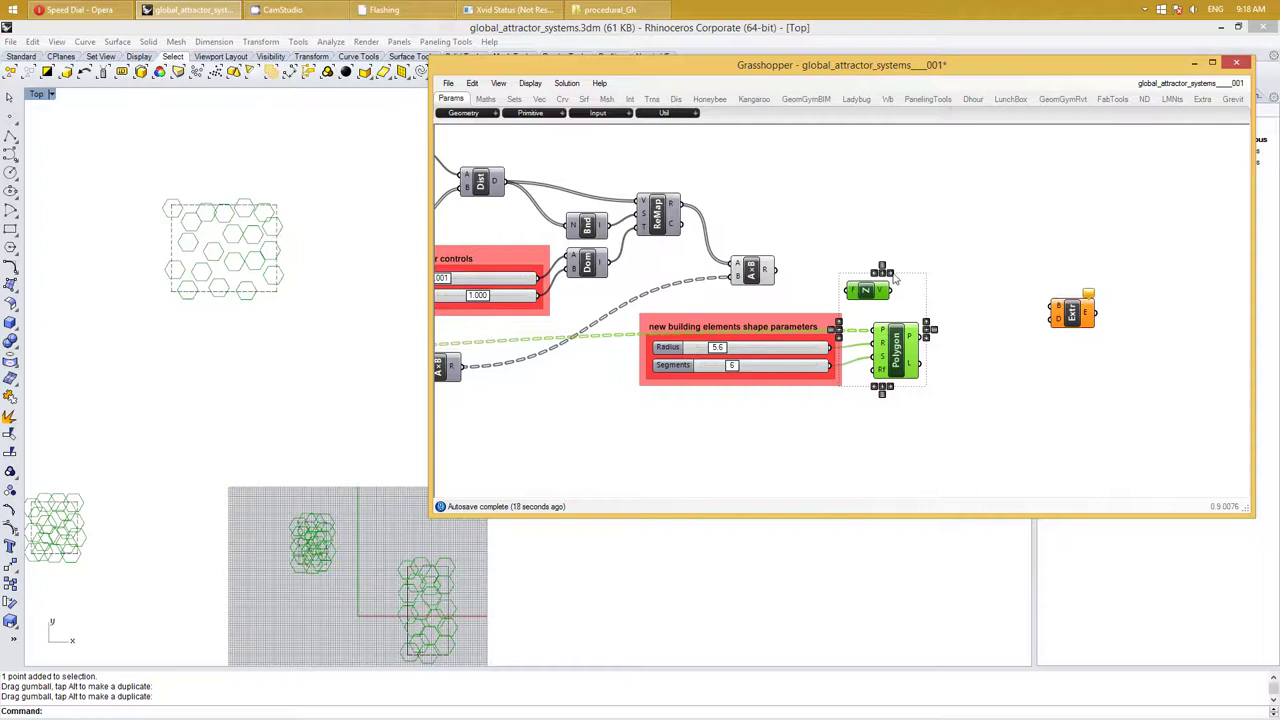
{"action": "left_click", "coordinate": [882, 269]}
{"action": "left_click", "coordinate": [912, 247]}
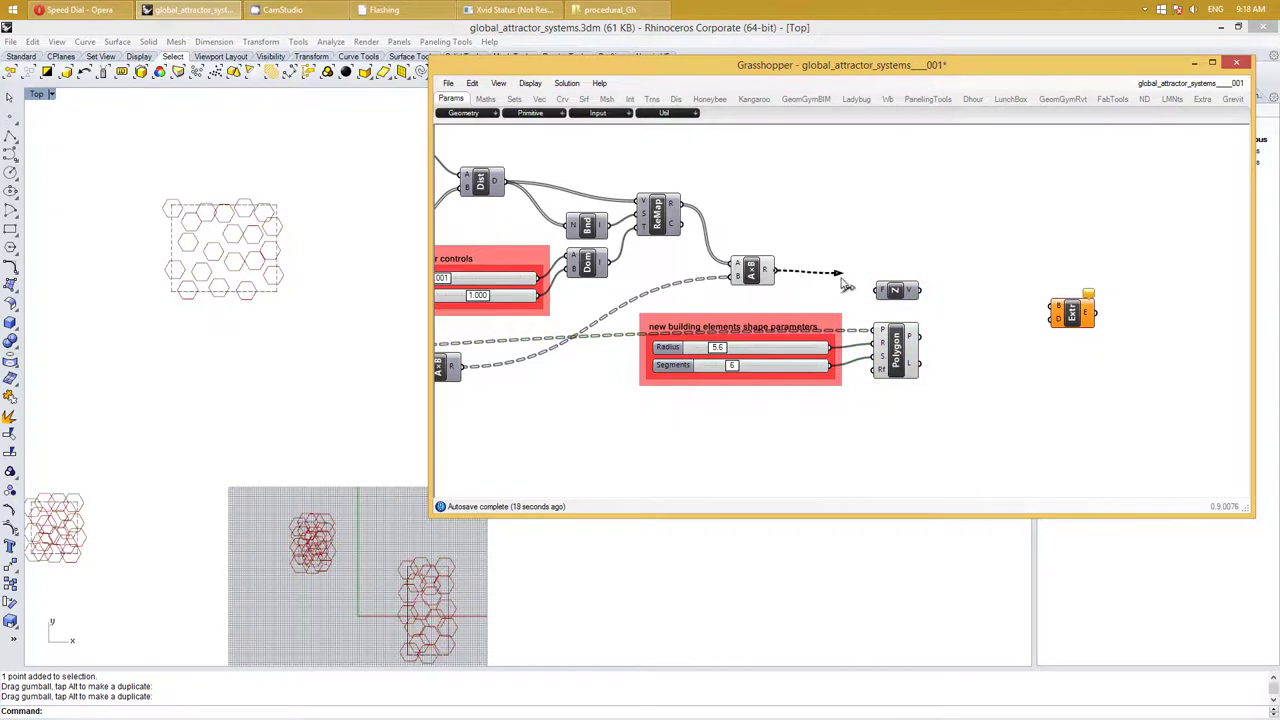
{"action": "left_click_drag", "start_coordinate": [776, 271], "coordinate": [880, 290]}
Maximize Rhino's Perspective view beside the Grasshopper window for previewing
{"action": "right_click", "coordinate": [762, 272]}
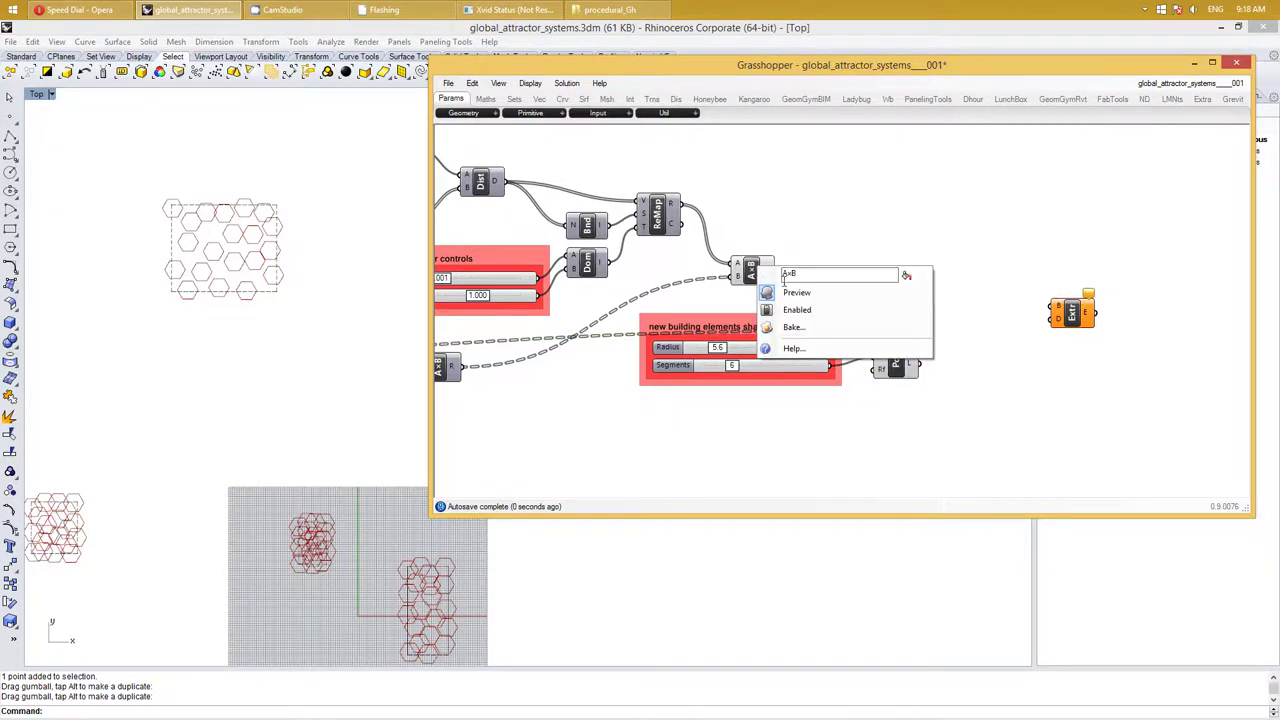
{"action": "right_click_drag", "start_coordinate": [1019, 290], "coordinate": [965, 294]}
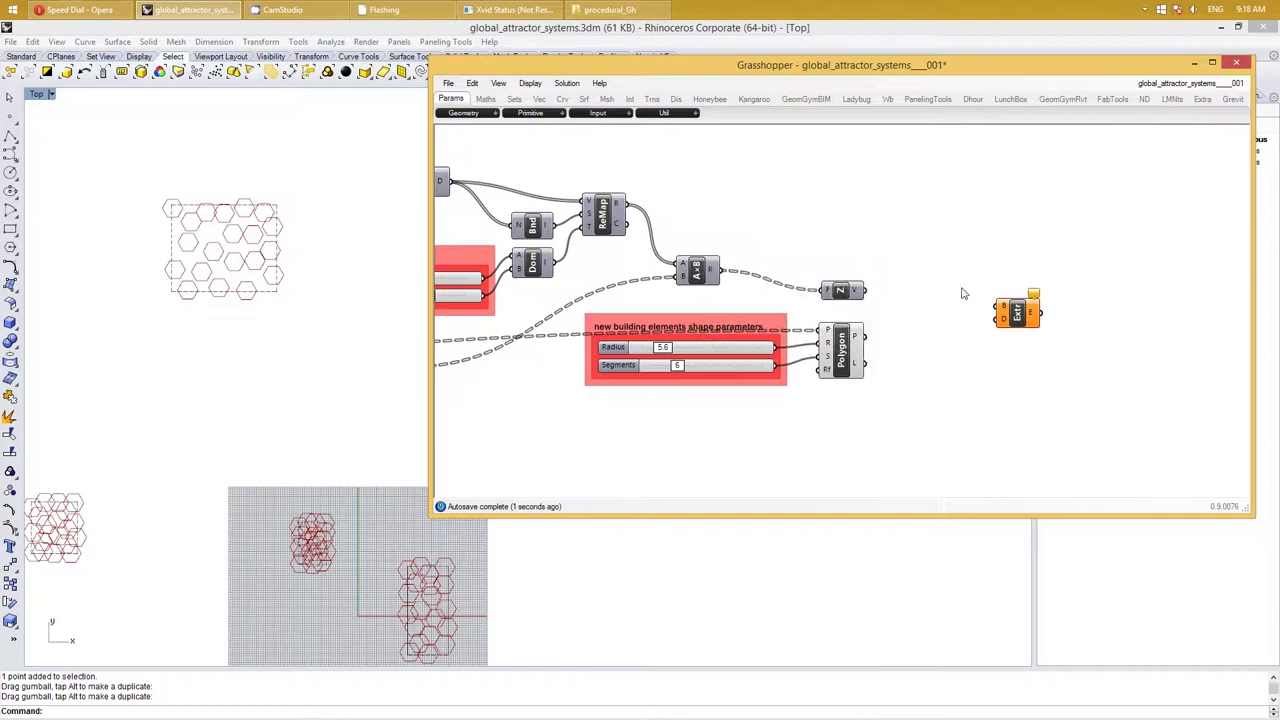
{"action": "double_click", "coordinate": [37, 94]}
{"action": "double_click", "coordinate": [530, 66]}
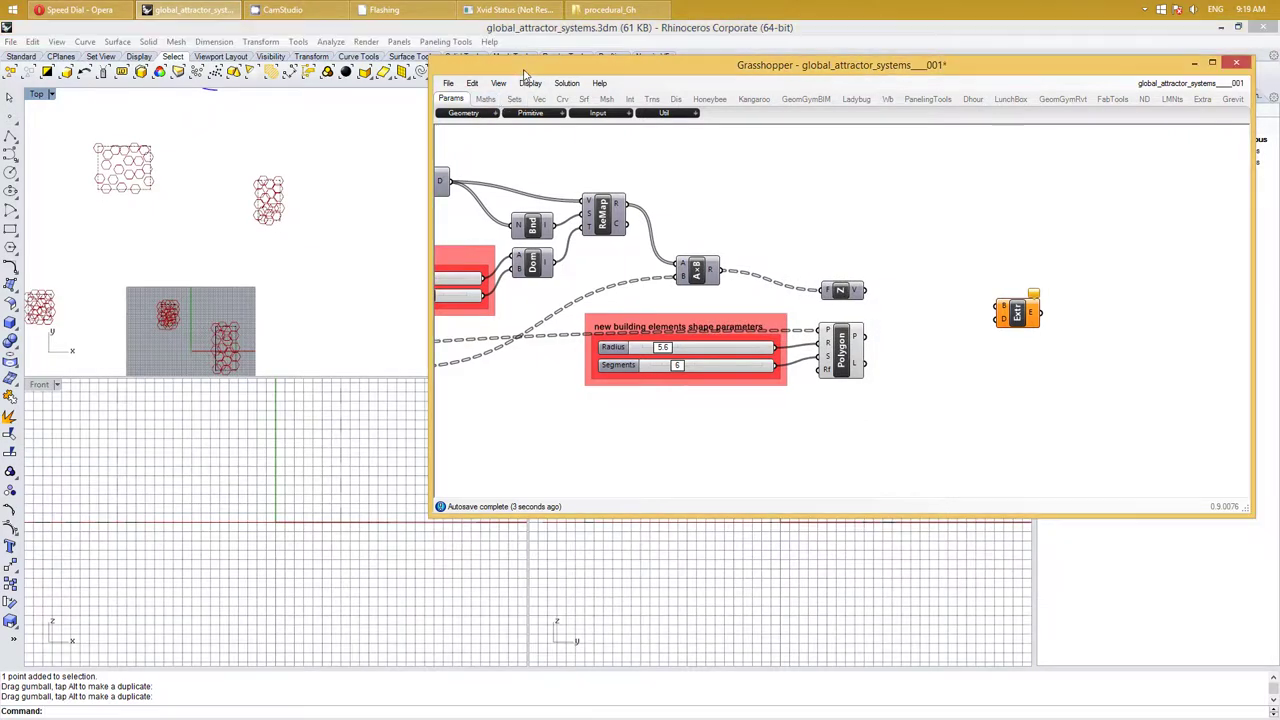
{"action": "left_click", "coordinate": [556, 100]}
{"action": "double_click", "coordinate": [555, 96]}
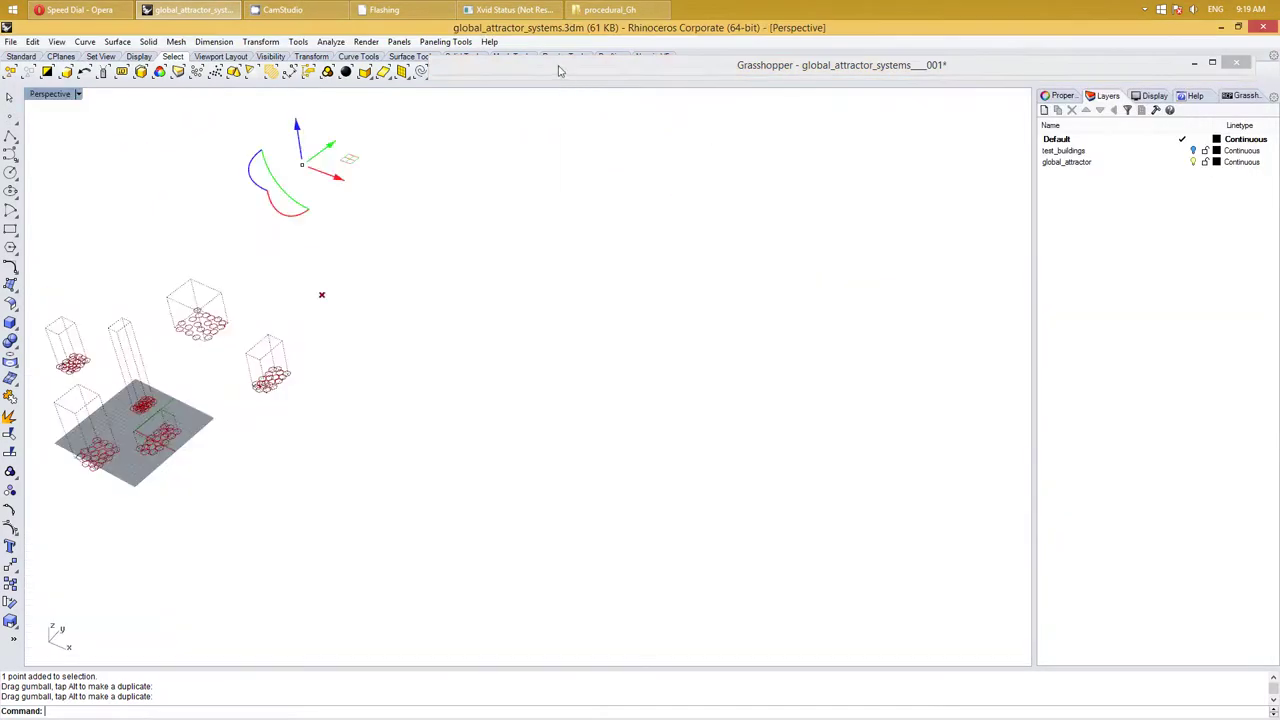
{"action": "double_click", "coordinate": [558, 66]}
{"action": "right_click_drag", "start_coordinate": [270, 322], "coordinate": [261, 320]}
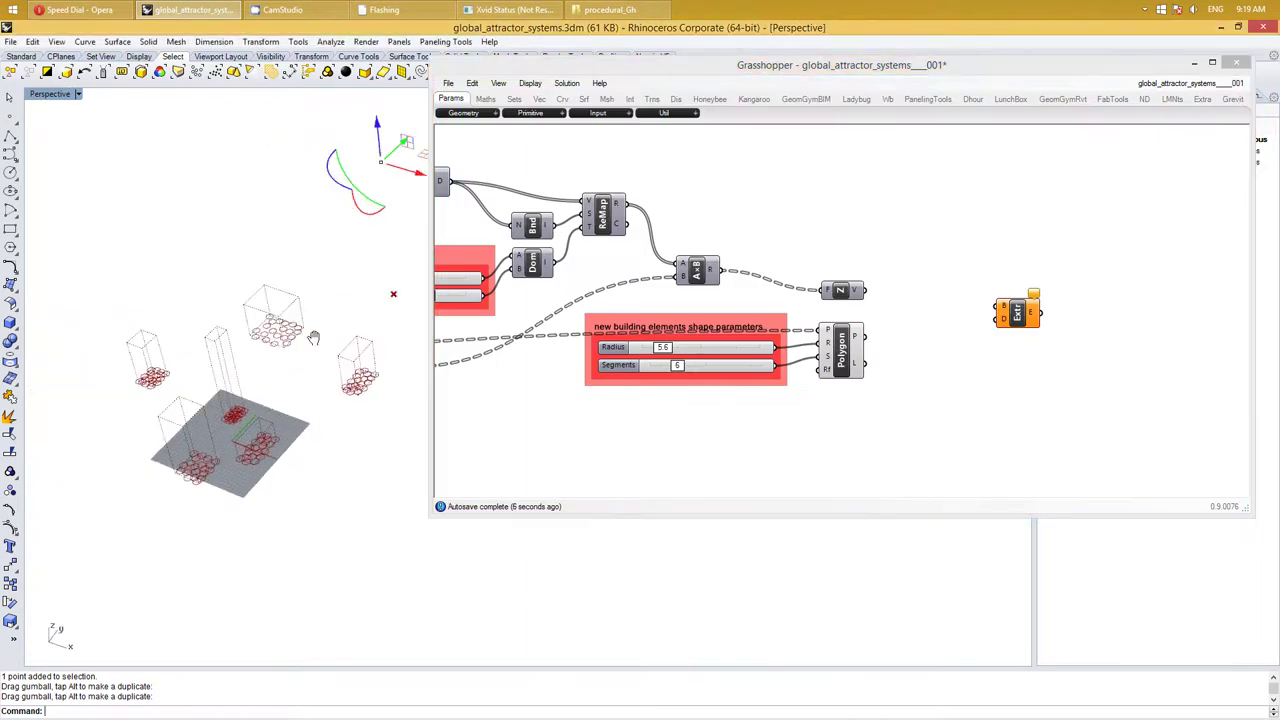
{"action": "left_click", "coordinate": [938, 426]}
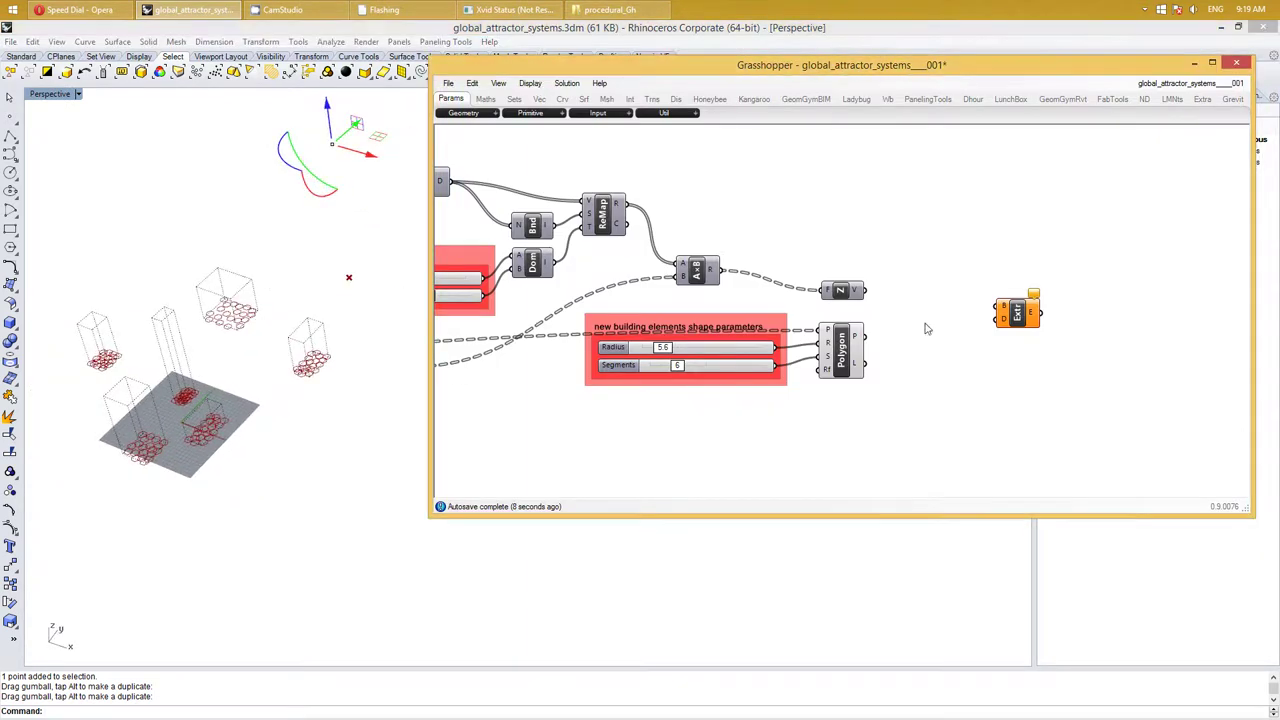
Feed the Z vector as Extrude direction and the hexagons as base, then orbit to inspect
{"action": "left_click_drag", "start_coordinate": [1015, 316], "coordinate": [966, 341]}
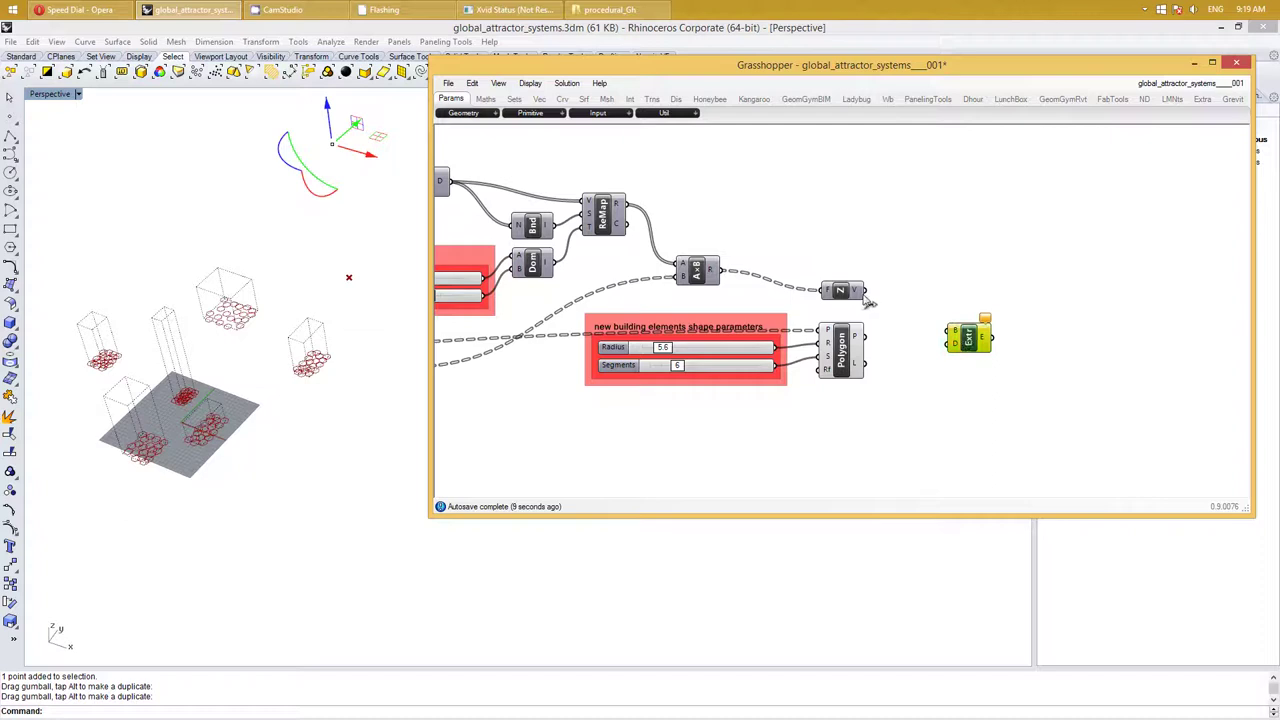
{"action": "left_click_drag", "start_coordinate": [868, 296], "coordinate": [949, 342]}
{"action": "left_click_drag", "start_coordinate": [866, 337], "coordinate": [950, 333]}
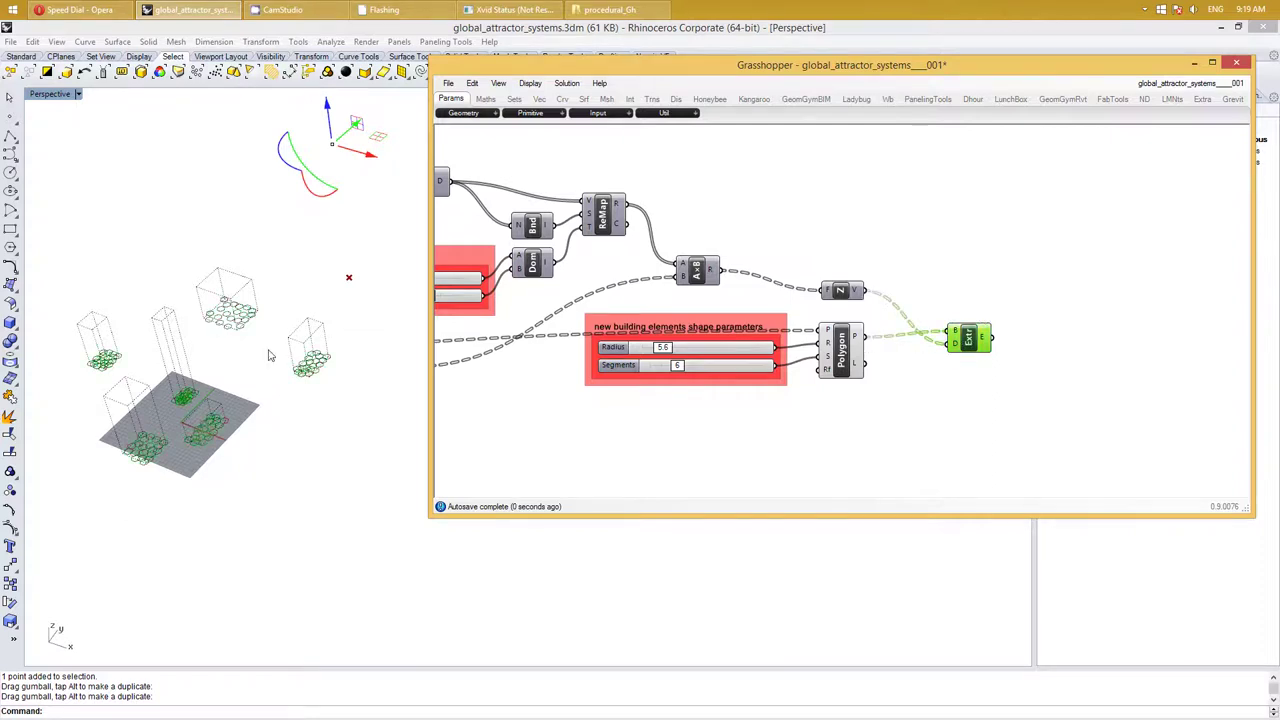
{"action": "mouse_move", "coordinate": [268, 355]}
{"action": "right_mouse_down"}
{"action": "mouse_move", "coordinate": [258, 360]}
{"action": "mouse_move", "coordinate": [300, 390]}
{"action": "right_mouse_up"}
{"action": "scroll", "coordinate": [325, 402], "scroll_direction": "up", "scroll_amount": 3}
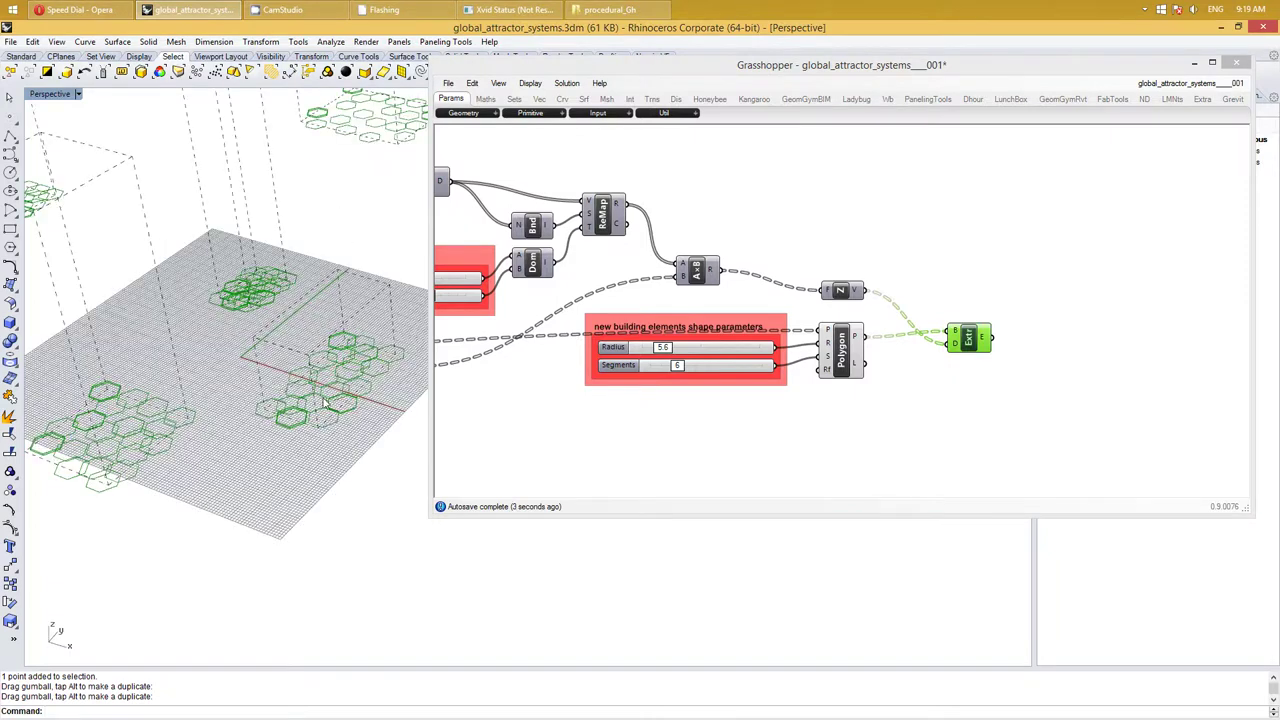
{"action": "scroll", "coordinate": [325, 402], "scroll_direction": "up", "scroll_amount": 2}
{"action": "mouse_move", "coordinate": [310, 470]}
{"action": "right_mouse_down"}
{"action": "mouse_move", "coordinate": [306, 446]}
{"action": "mouse_move", "coordinate": [318, 454]}
{"action": "right_mouse_up"}
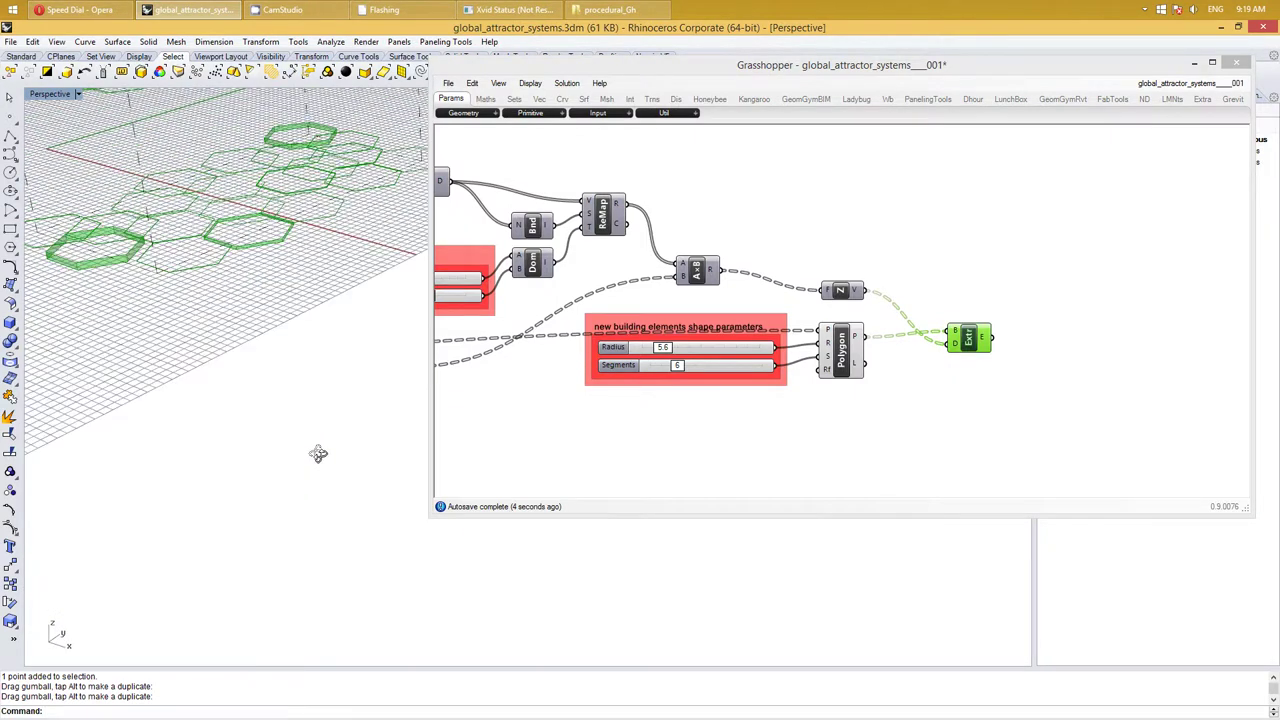
{"action": "key", "text": "Home"}
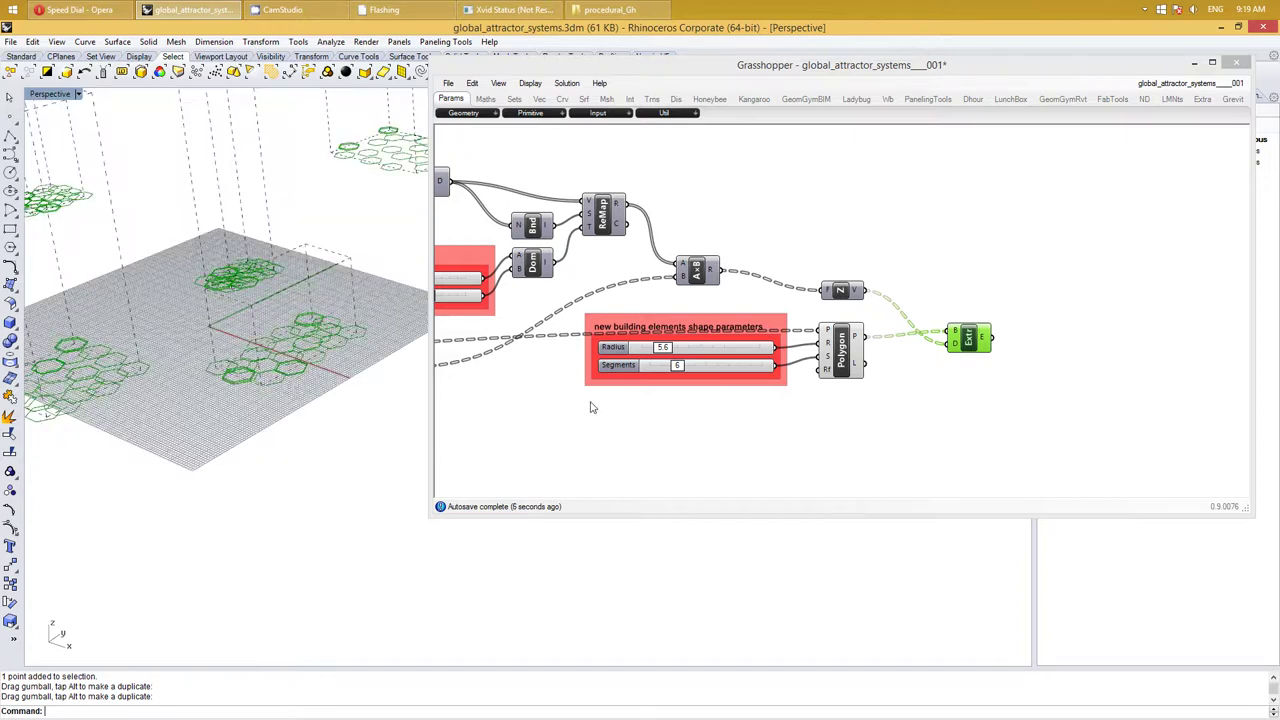
{"action": "scroll", "coordinate": [590, 407], "scroll_direction": "down", "scroll_amount": 2}
{"action": "mouse_move", "coordinate": [876, 356]}
{"action": "right_mouse_down"}
{"action": "mouse_move", "coordinate": [871, 340]}
{"action": "mouse_move", "coordinate": [986, 380]}
{"action": "right_mouse_up"}
{"action": "scroll", "coordinate": [836, 396], "scroll_direction": "up", "scroll_amount": 2}
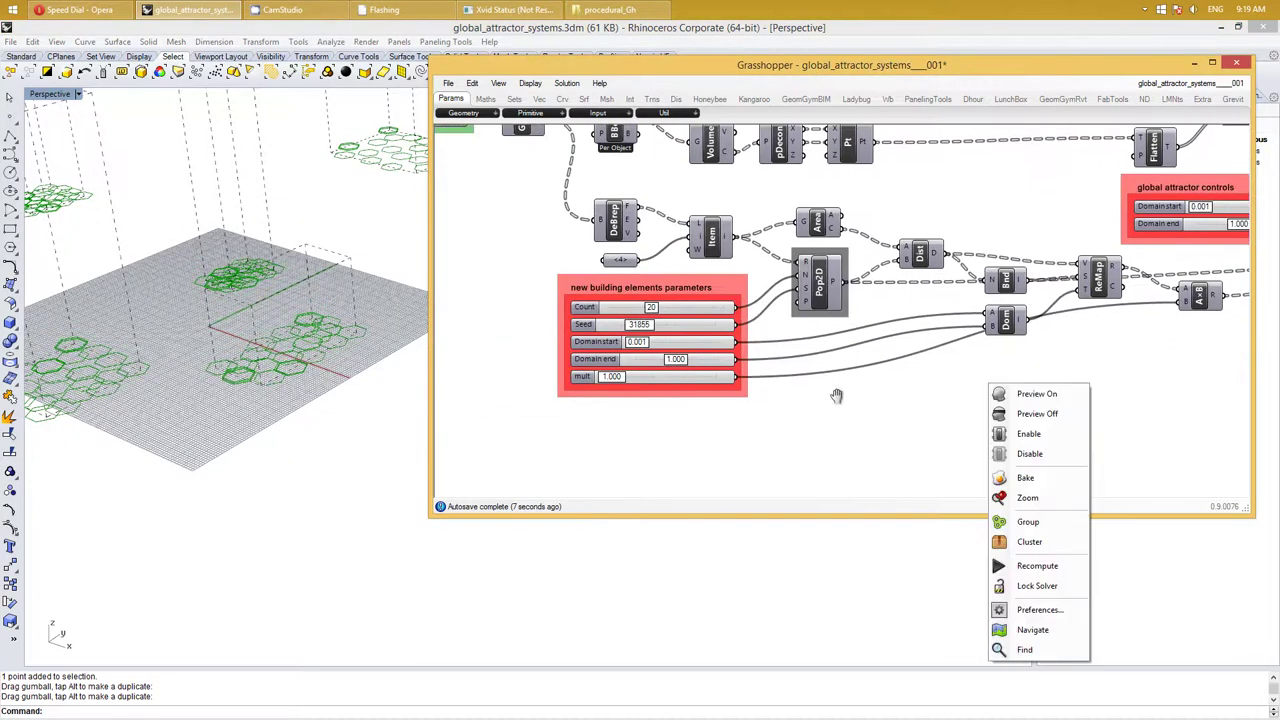
Set the new building elements Domain start to 1 and Domain end to 0.1
{"action": "left_click", "coordinate": [699, 429]}
{"action": "right_click_drag", "start_coordinate": [291, 319], "coordinate": [282, 333]}
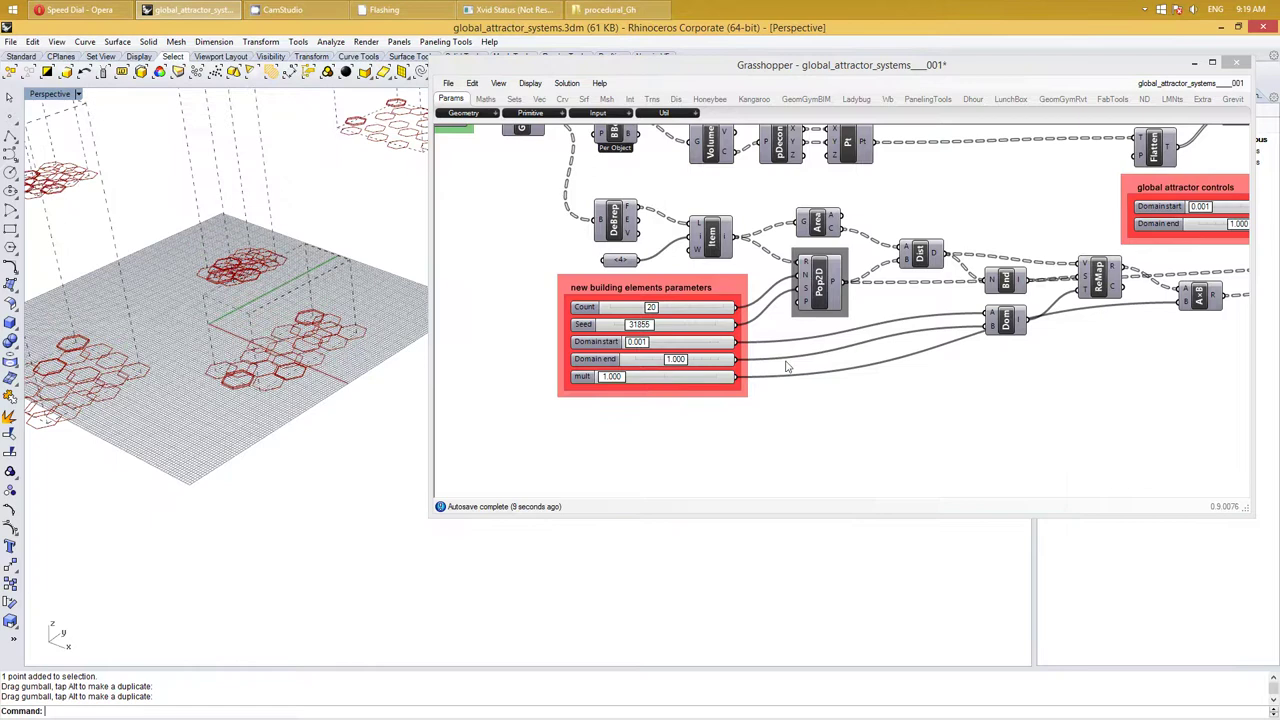
{"action": "left_click", "coordinate": [668, 346]}
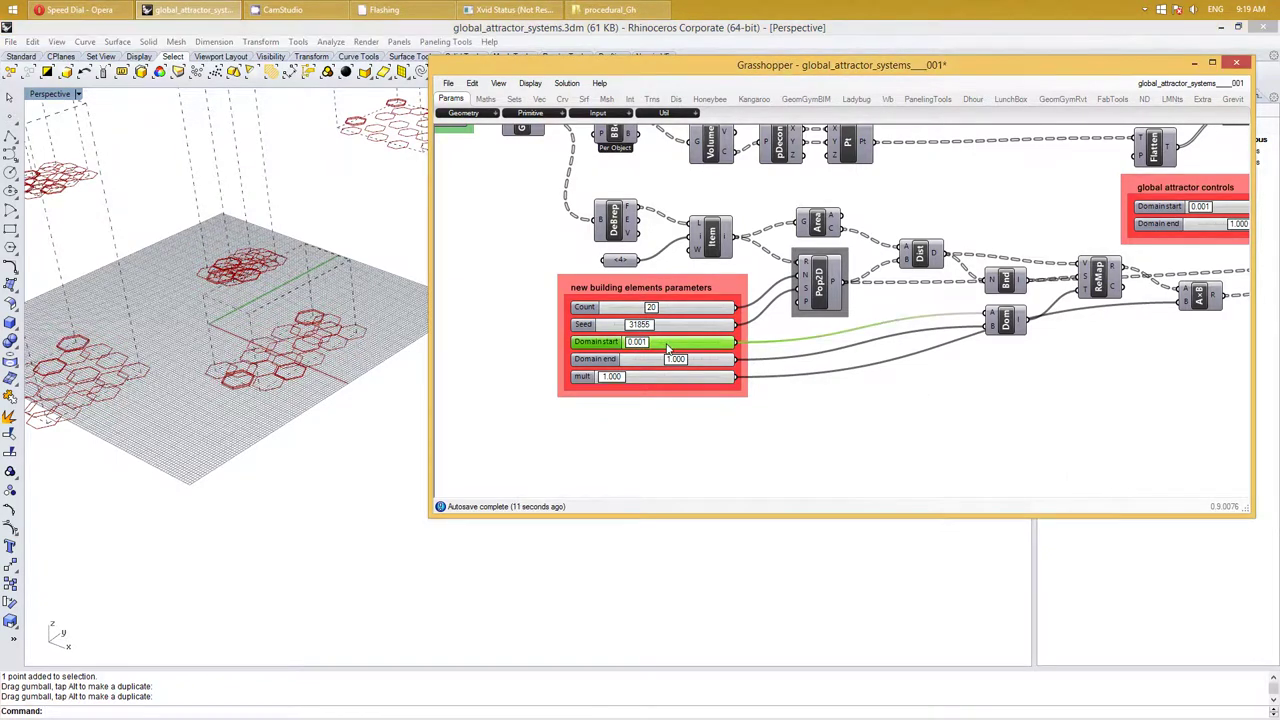
{"action": "double_click", "coordinate": [685, 343]}
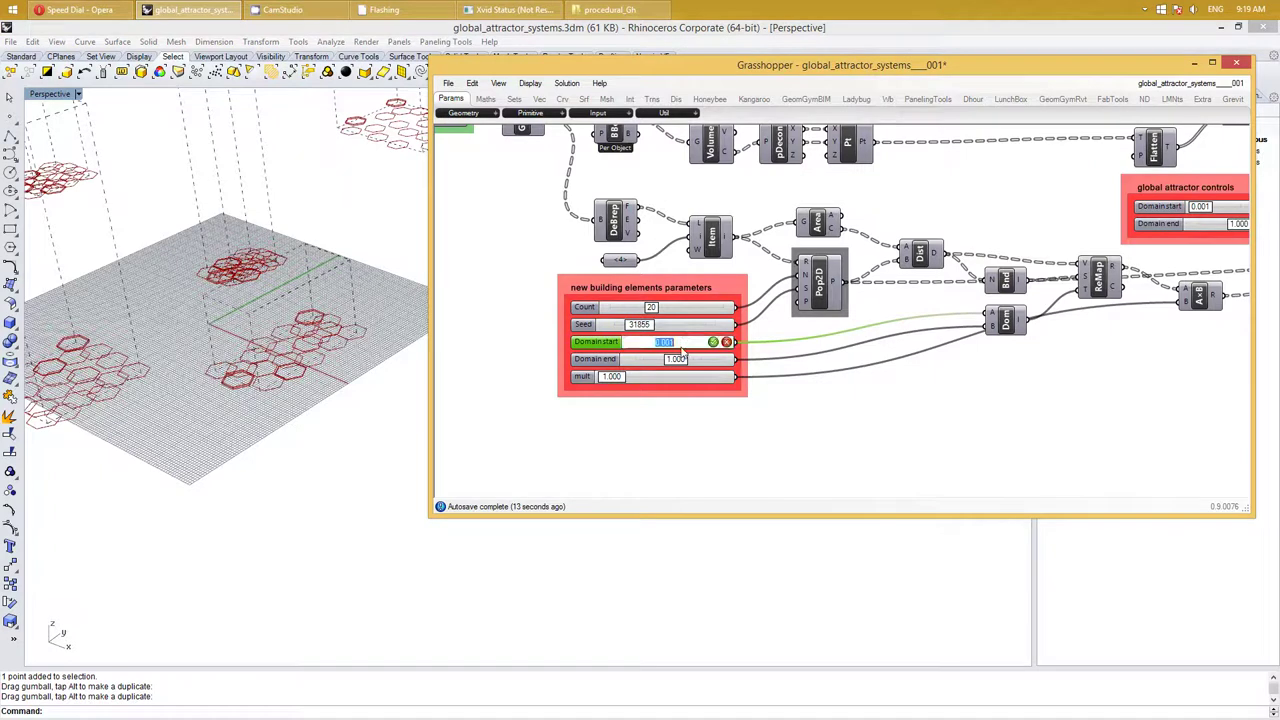
{"action": "type", "text": "1"}
{"action": "key", "text": "Return"}
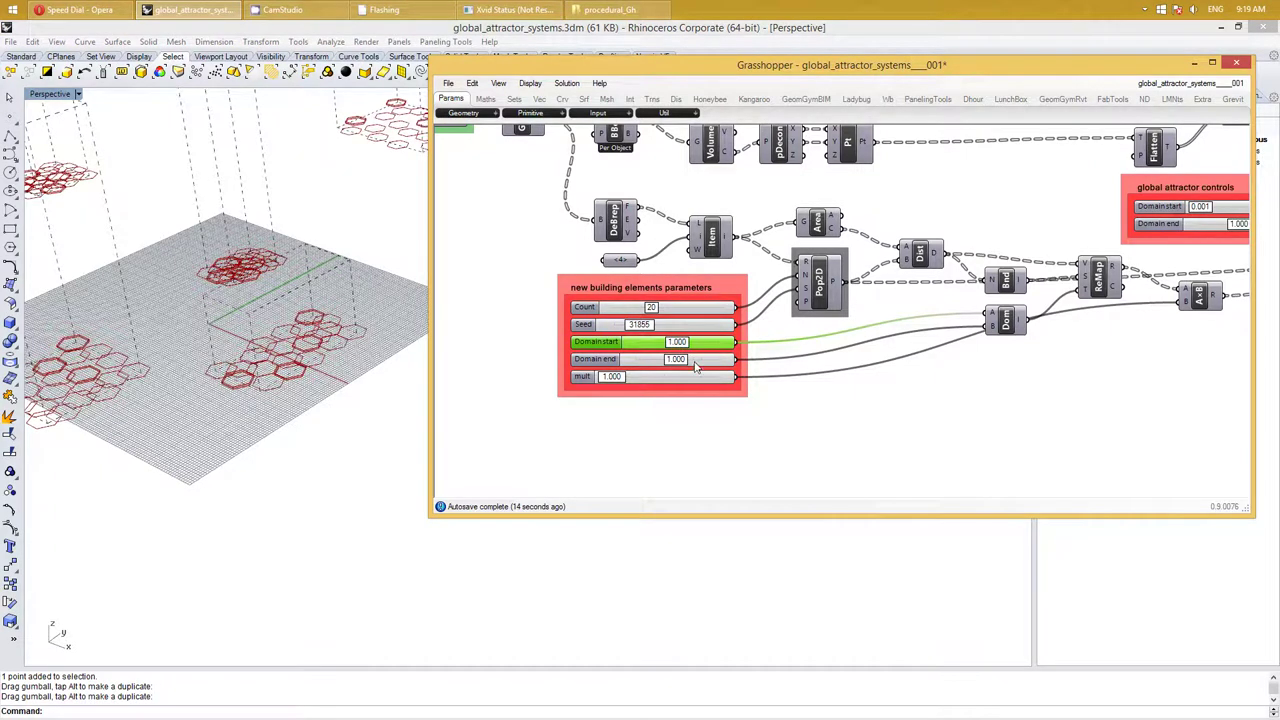
{"action": "double_click", "coordinate": [697, 366]}
{"action": "type", "text": "0.1"}
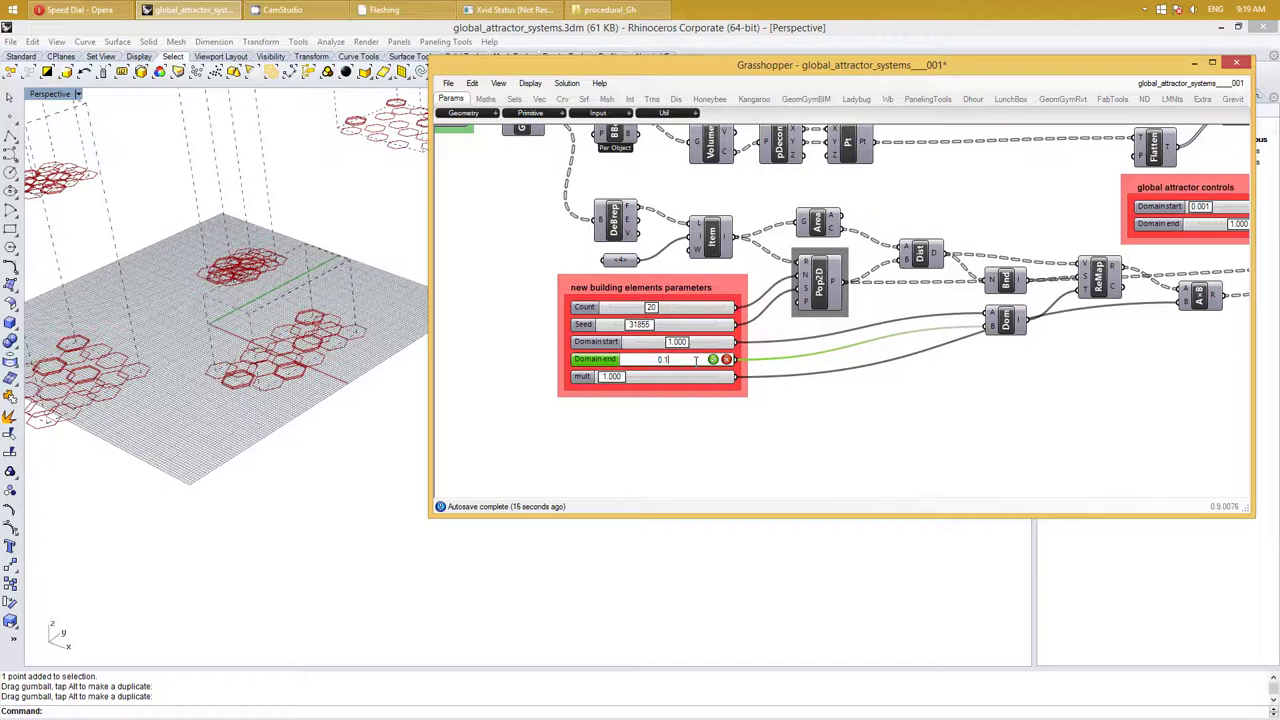
{"action": "key", "text": "Return"}
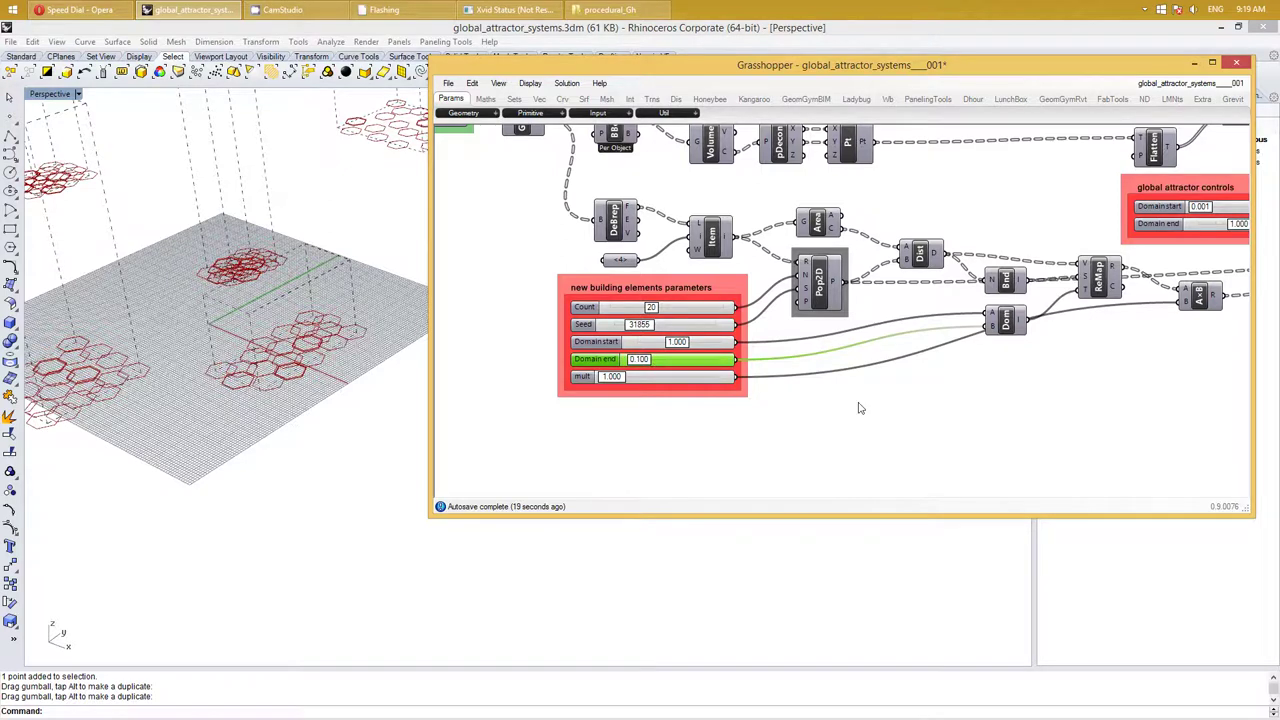
{"action": "right_click_drag", "start_coordinate": [858, 408], "coordinate": [771, 405]}
{"action": "scroll", "coordinate": [922, 413], "scroll_direction": "down", "scroll_amount": 1}
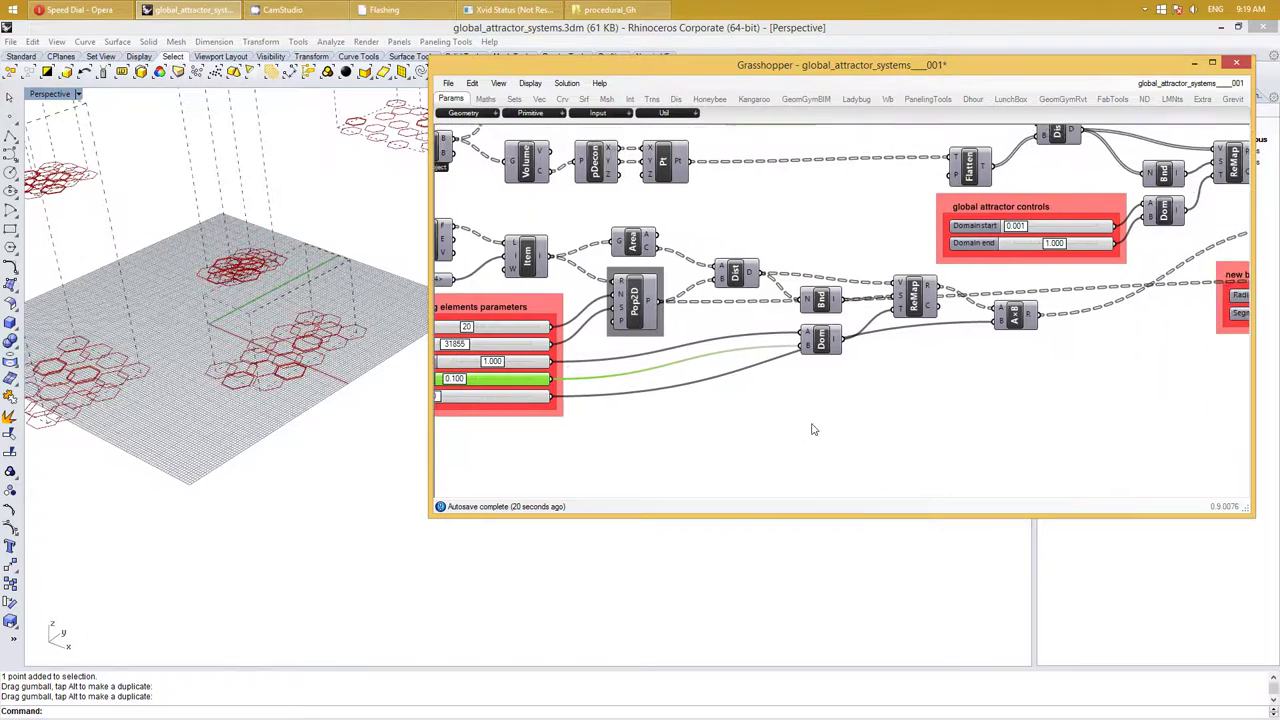
{"action": "scroll", "coordinate": [814, 429], "scroll_direction": "down", "scroll_amount": 2}
{"action": "scroll", "coordinate": [830, 400], "scroll_direction": "down", "scroll_amount": 1}
{"action": "scroll", "coordinate": [884, 327], "scroll_direction": "up", "scroll_amount": 2}
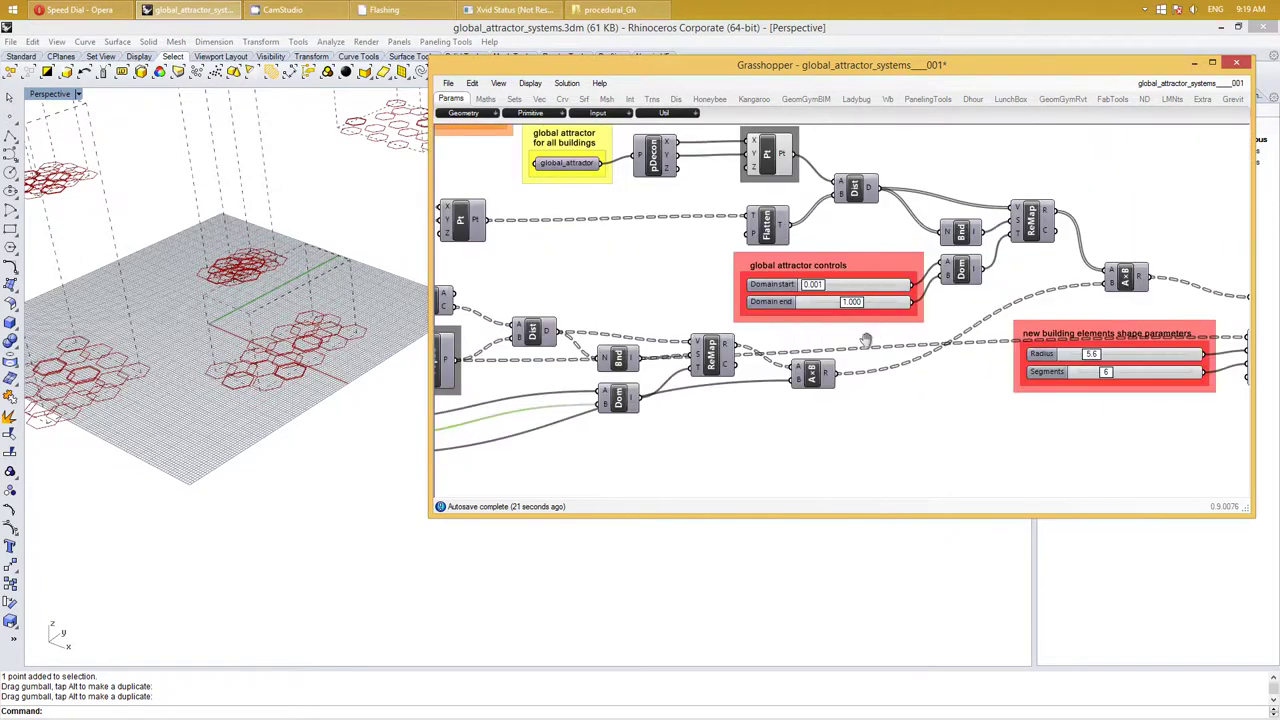
{"action": "right_click_drag", "start_coordinate": [866, 337], "coordinate": [838, 362]}
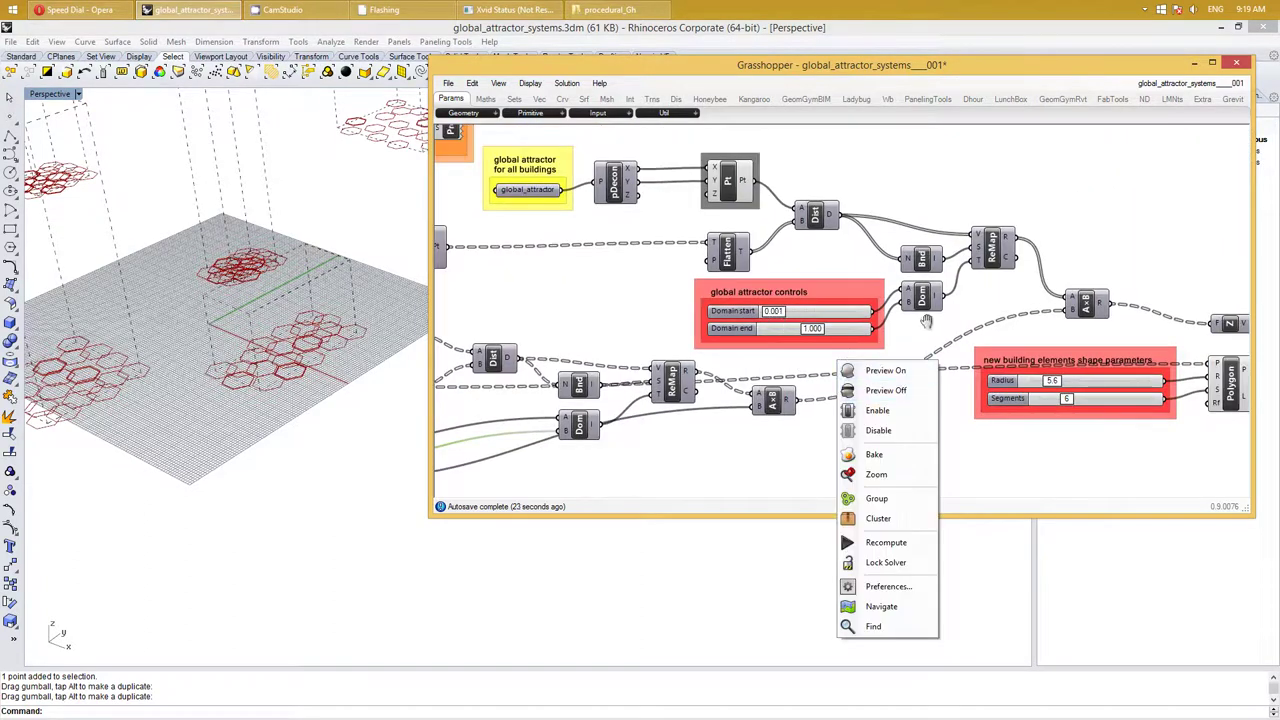
{"action": "left_click", "coordinate": [900, 350]}
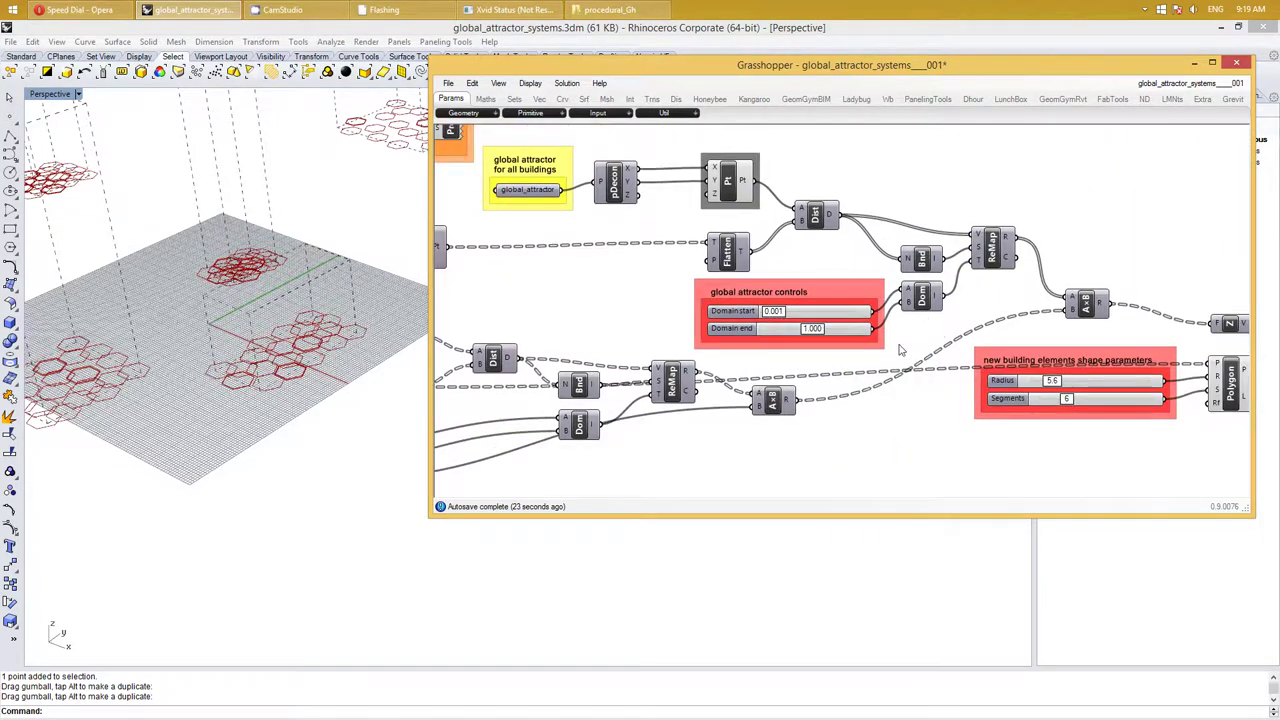
{"action": "double_click", "coordinate": [745, 315]}
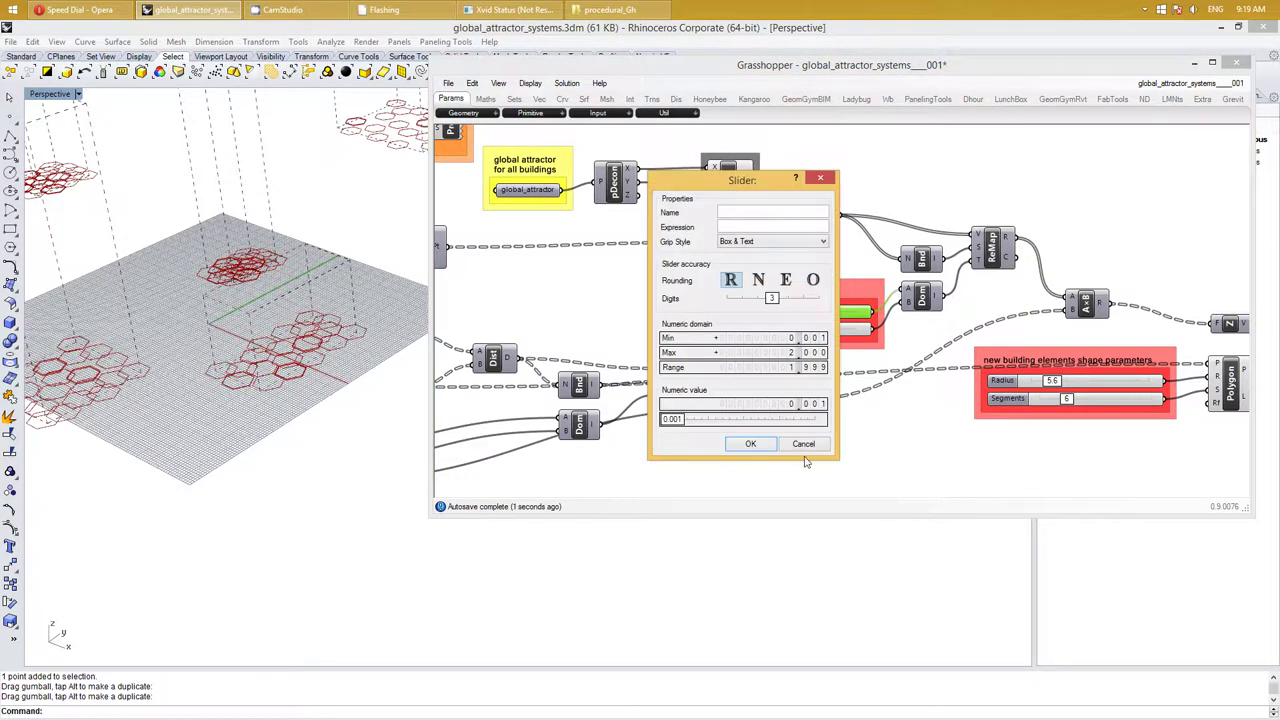
{"action": "left_click", "coordinate": [804, 445]}
{"action": "double_click", "coordinate": [803, 315]}
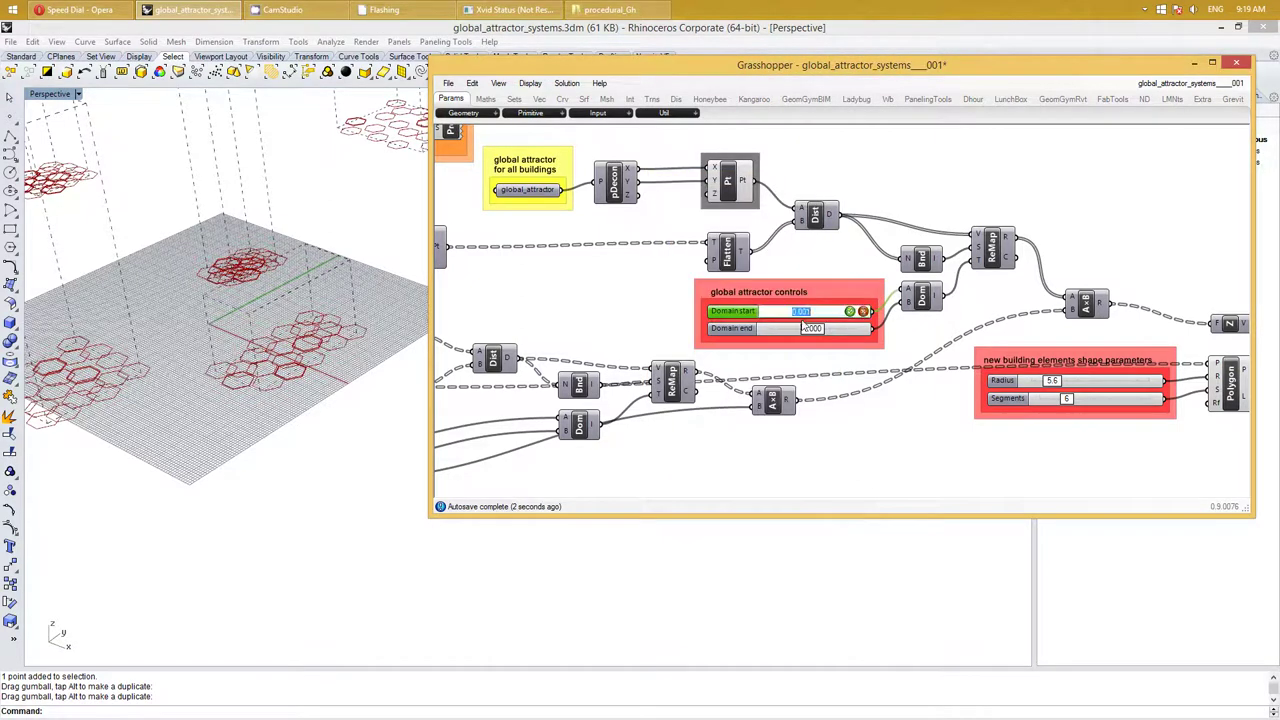
{"action": "left_click", "coordinate": [724, 318]}
{"action": "double_click", "coordinate": [724, 316]}
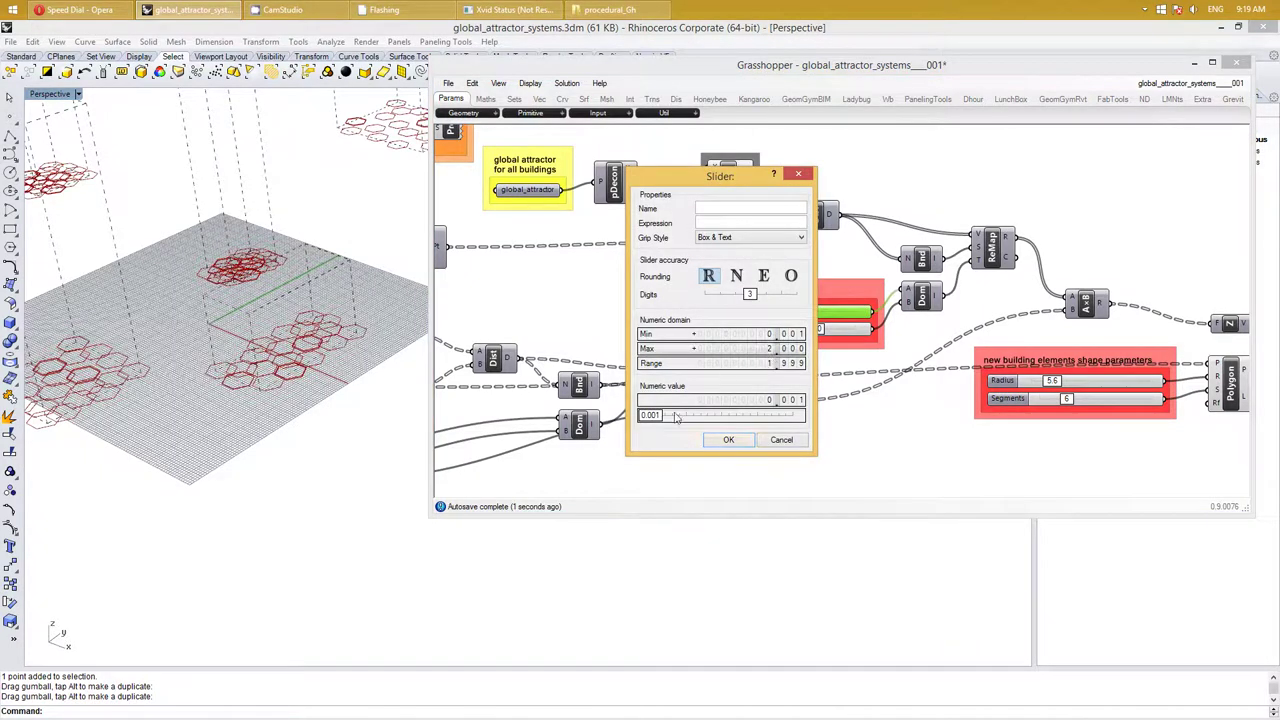
{"action": "double_click", "coordinate": [735, 352]}
{"action": "type", "text": "80"}
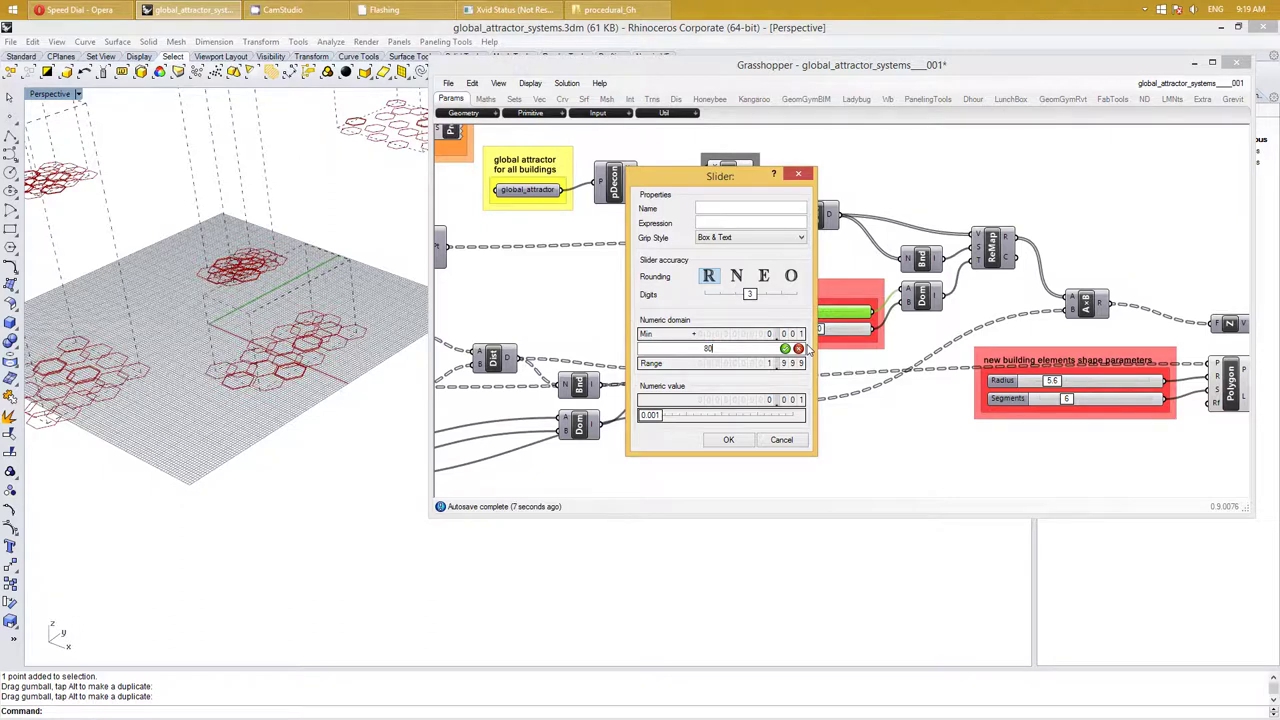
{"action": "key", "text": "Return"}
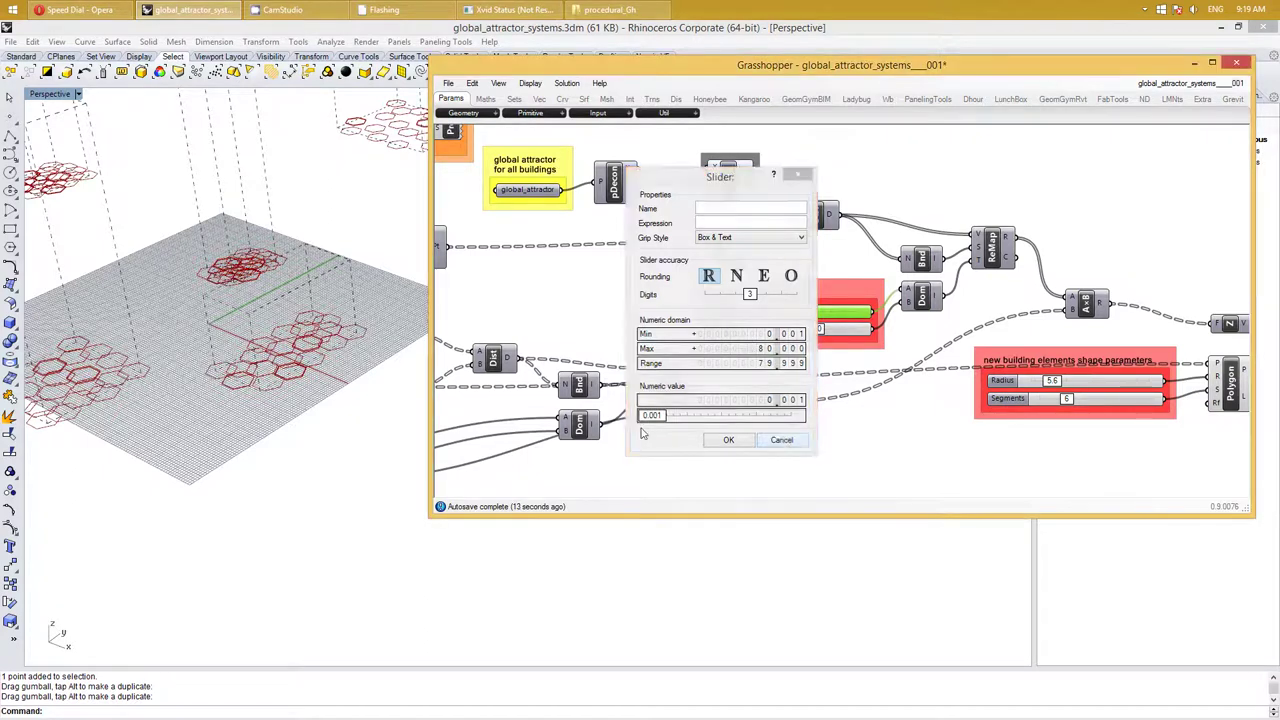
{"action": "left_click", "coordinate": [783, 441]}
{"action": "right_click_drag", "start_coordinate": [874, 431], "coordinate": [893, 411]}
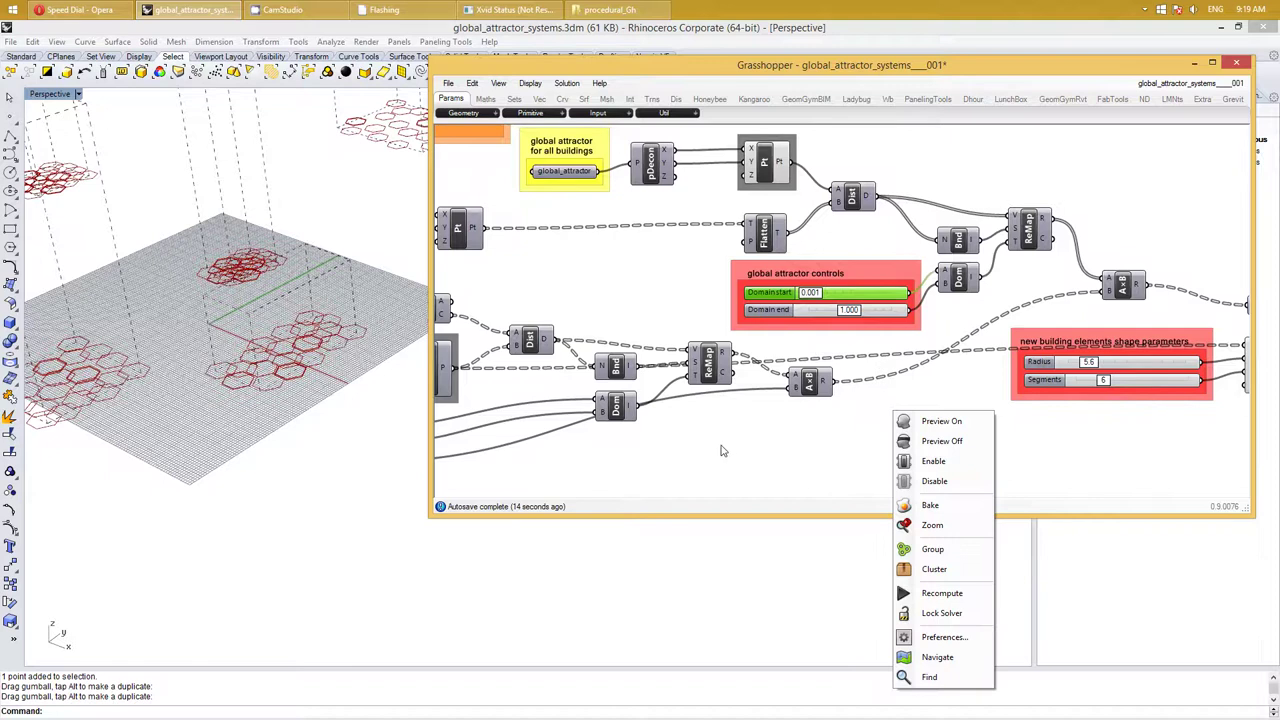
Raise the building elements mult slider to 69.062 to extrude the hexagons into towers
{"action": "key", "text": "ctrl+alt+z"}
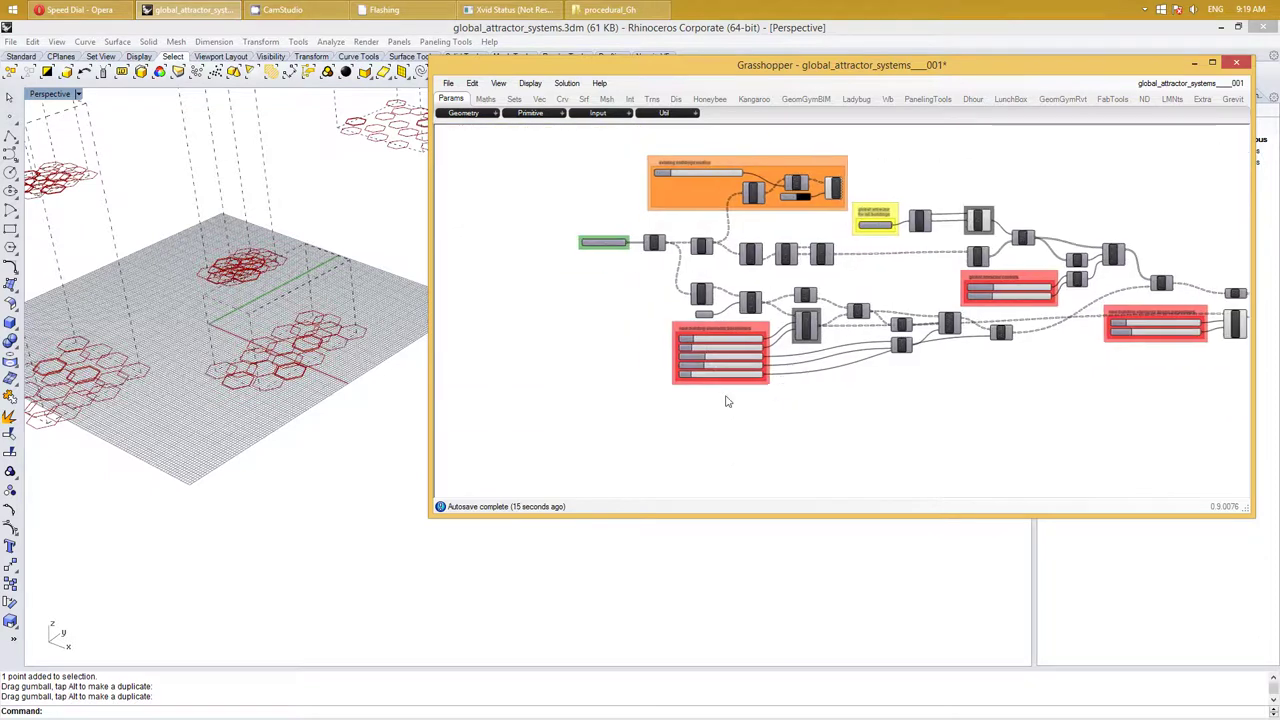
{"action": "scroll", "coordinate": [727, 401], "scroll_direction": "up", "scroll_amount": 3}
{"action": "right_click_drag", "start_coordinate": [729, 400], "coordinate": [686, 418]}
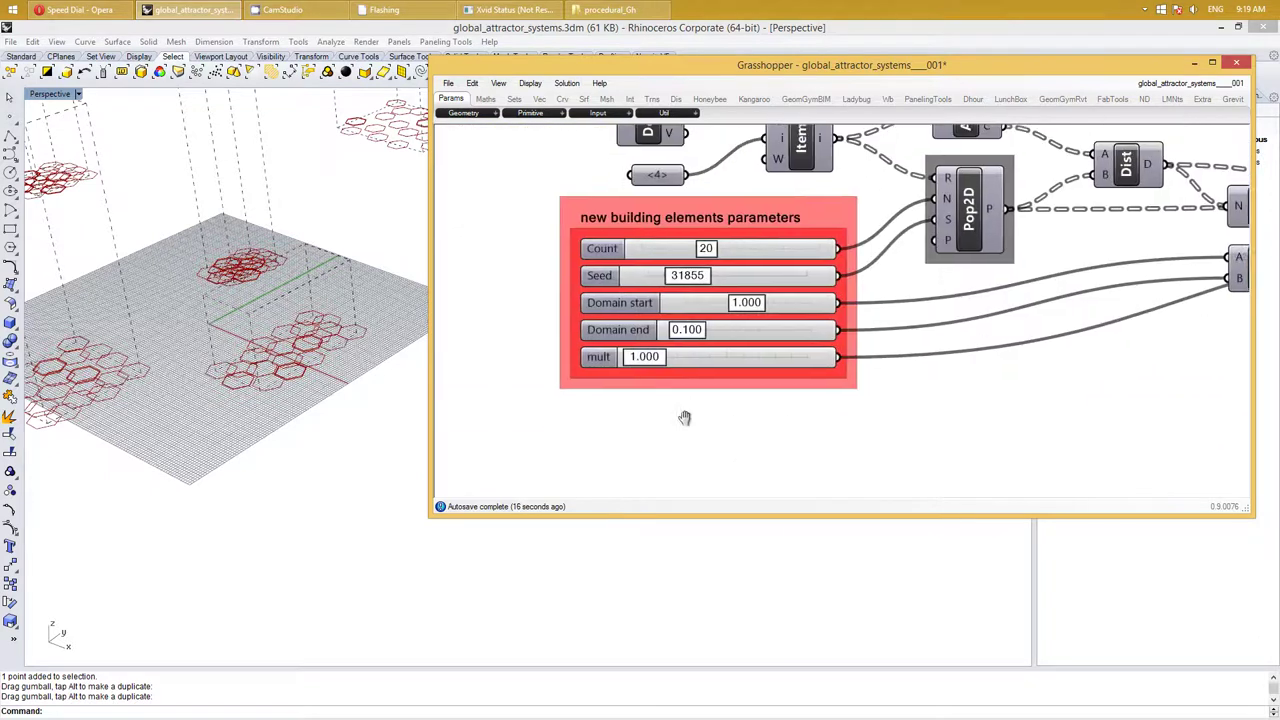
{"action": "left_click", "coordinate": [633, 407]}
{"action": "left_click_drag", "start_coordinate": [644, 361], "coordinate": [805, 365]}
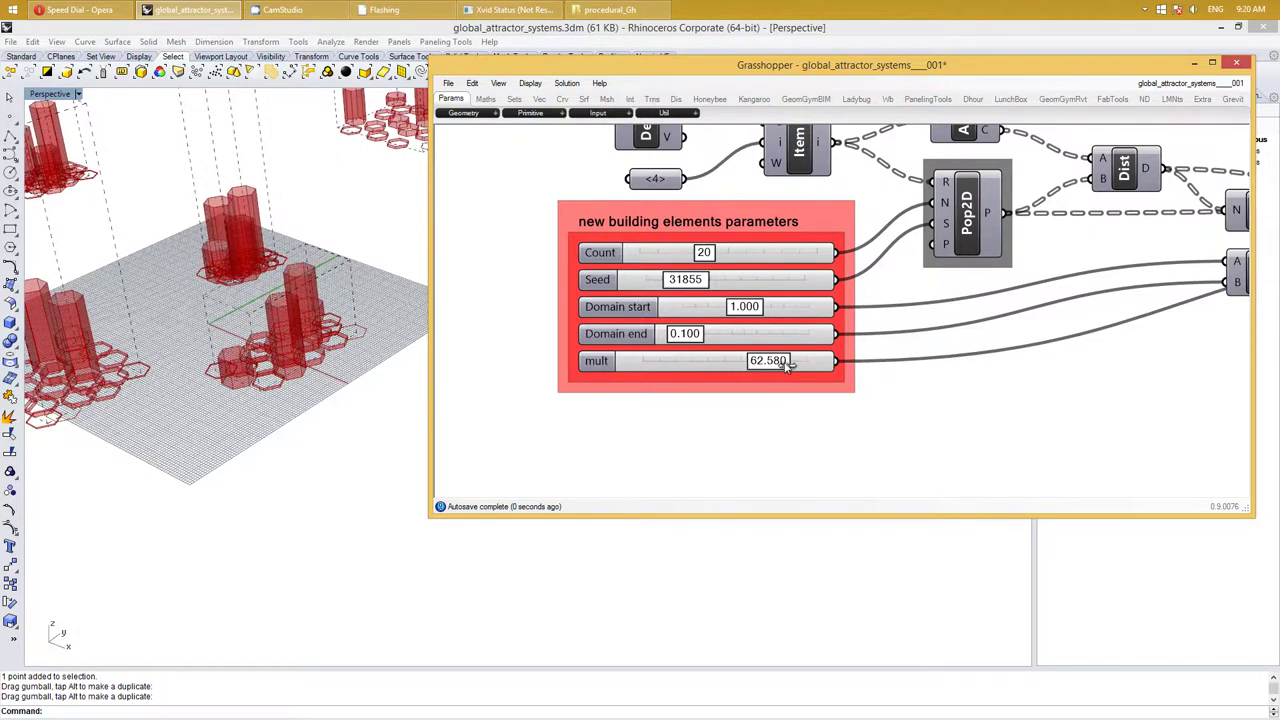
Orbit the Rhino view to inspect the tall red towers
{"action": "right_click_drag", "start_coordinate": [265, 230], "coordinate": [277, 246]}
{"action": "scroll", "coordinate": [277, 246], "scroll_direction": "down", "scroll_amount": 3}
{"action": "right_click_drag", "start_coordinate": [288, 290], "coordinate": [323, 257]}
{"action": "right_click_drag", "start_coordinate": [971, 348], "coordinate": [866, 391]}
{"action": "right_click", "coordinate": [838, 388]}
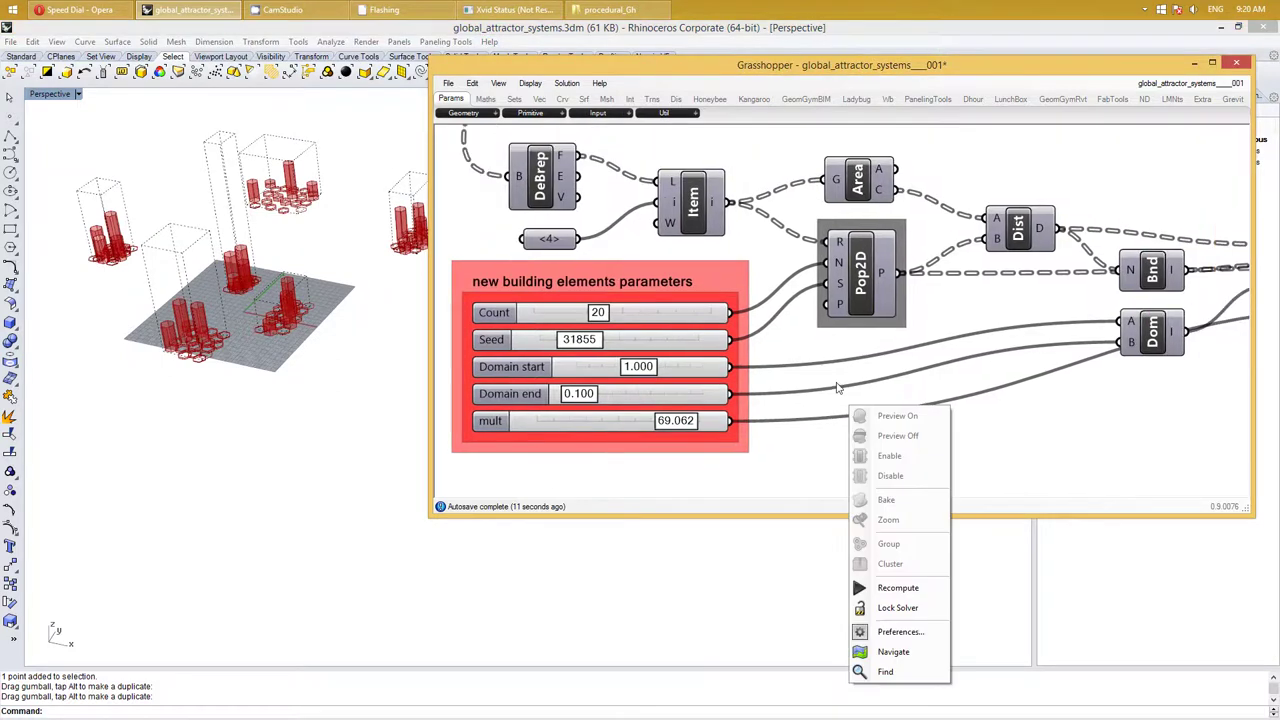
{"action": "scroll", "coordinate": [838, 388], "scroll_direction": "down", "scroll_amount": 4}
{"action": "mouse_move", "coordinate": [994, 264]}
{"action": "right_mouse_down"}
{"action": "mouse_move", "coordinate": [946, 264]}
{"action": "mouse_move", "coordinate": [888, 305]}
{"action": "right_mouse_up"}
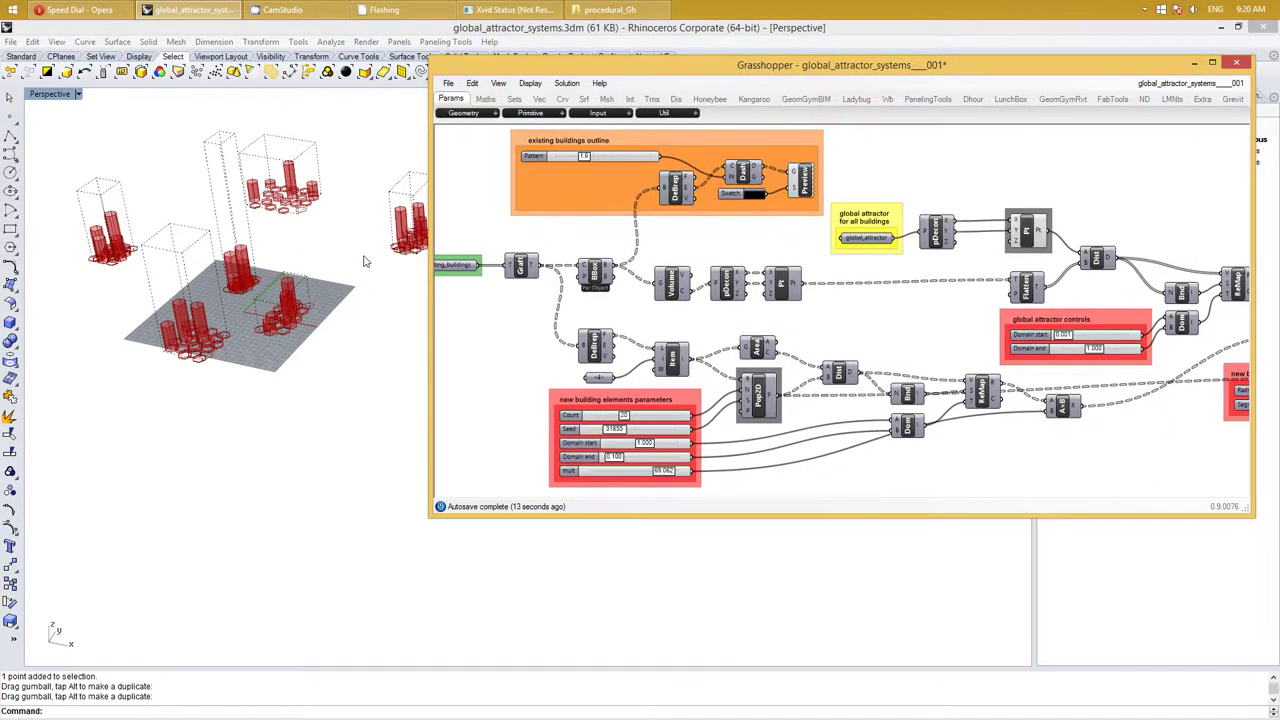
Adjust the global attractor controls to Domain start 1.261 and Domain end 0.142, then view the towers low
{"action": "mouse_move", "coordinate": [365, 261]}
{"action": "right_mouse_down"}
{"action": "mouse_move", "coordinate": [323, 260]}
{"action": "mouse_move", "coordinate": [271, 197]}
{"action": "mouse_move", "coordinate": [300, 230]}
{"action": "mouse_move", "coordinate": [480, 200]}
{"action": "mouse_move", "coordinate": [217, 217]}
{"action": "mouse_move", "coordinate": [390, 263]}
{"action": "right_mouse_up"}
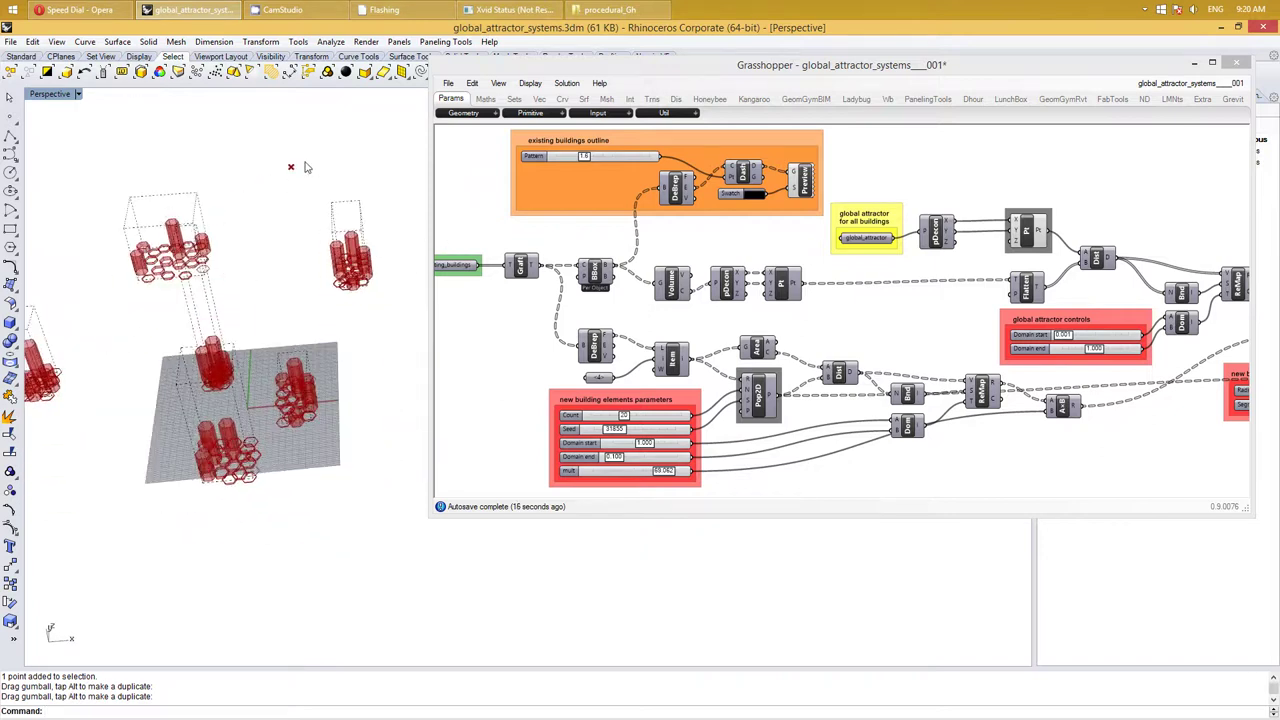
{"action": "mouse_move", "coordinate": [321, 169]}
{"action": "right_mouse_down"}
{"action": "mouse_move", "coordinate": [309, 181]}
{"action": "mouse_move", "coordinate": [334, 171]}
{"action": "right_mouse_up"}
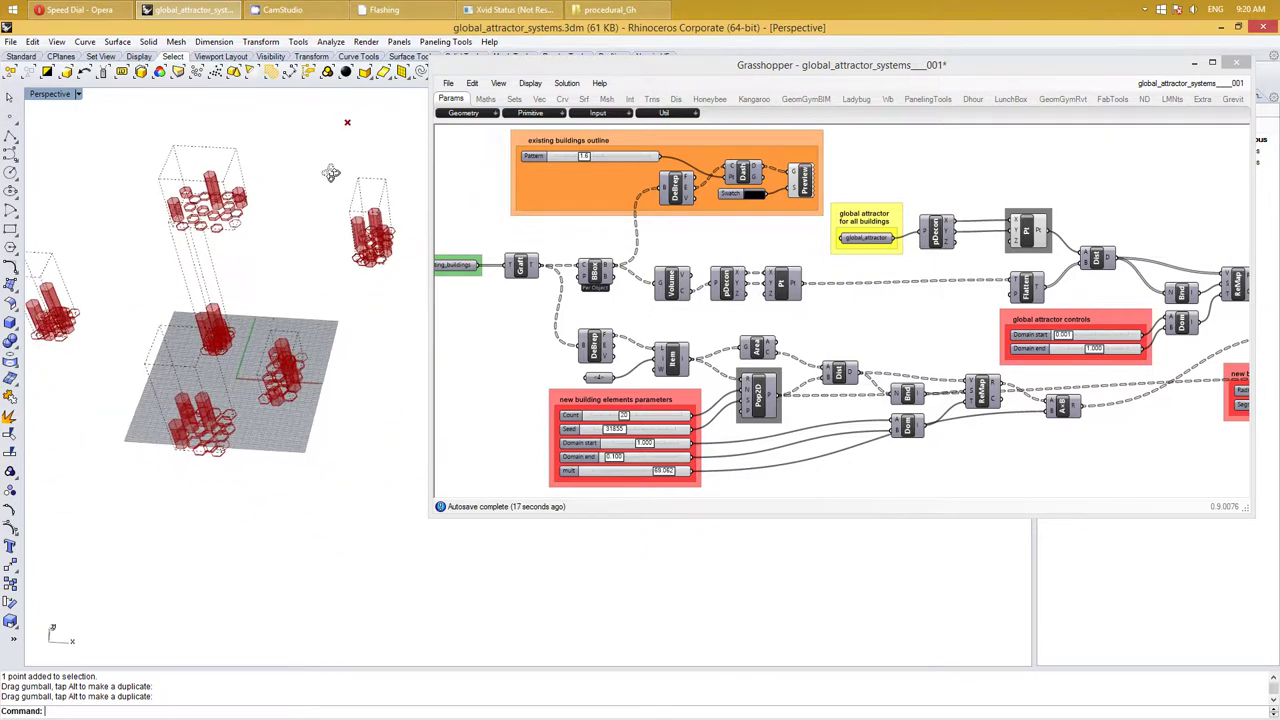
{"action": "mouse_move", "coordinate": [814, 323]}
{"action": "right_mouse_down"}
{"action": "mouse_move", "coordinate": [800, 351]}
{"action": "mouse_move", "coordinate": [866, 343]}
{"action": "mouse_move", "coordinate": [748, 313]}
{"action": "right_mouse_up"}
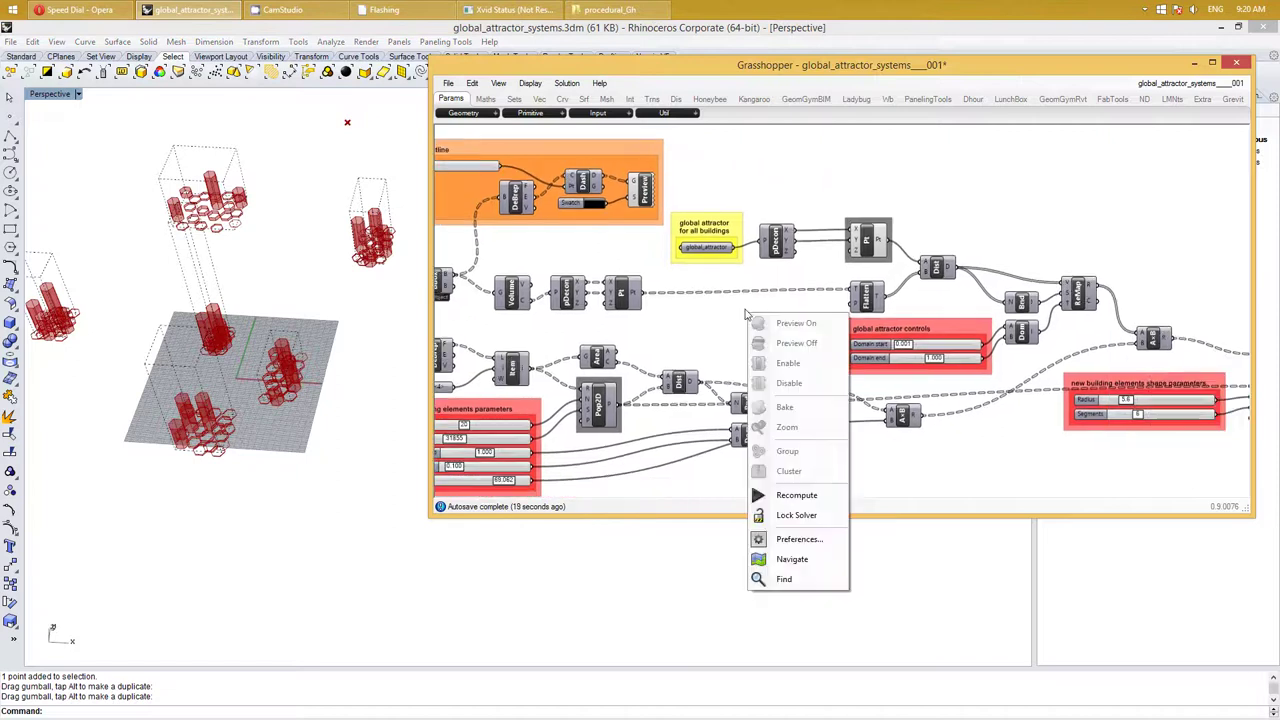
{"action": "key", "text": "Escape"}
{"action": "right_click_drag", "start_coordinate": [927, 437], "coordinate": [887, 417]}
{"action": "right_click", "coordinate": [887, 417]}
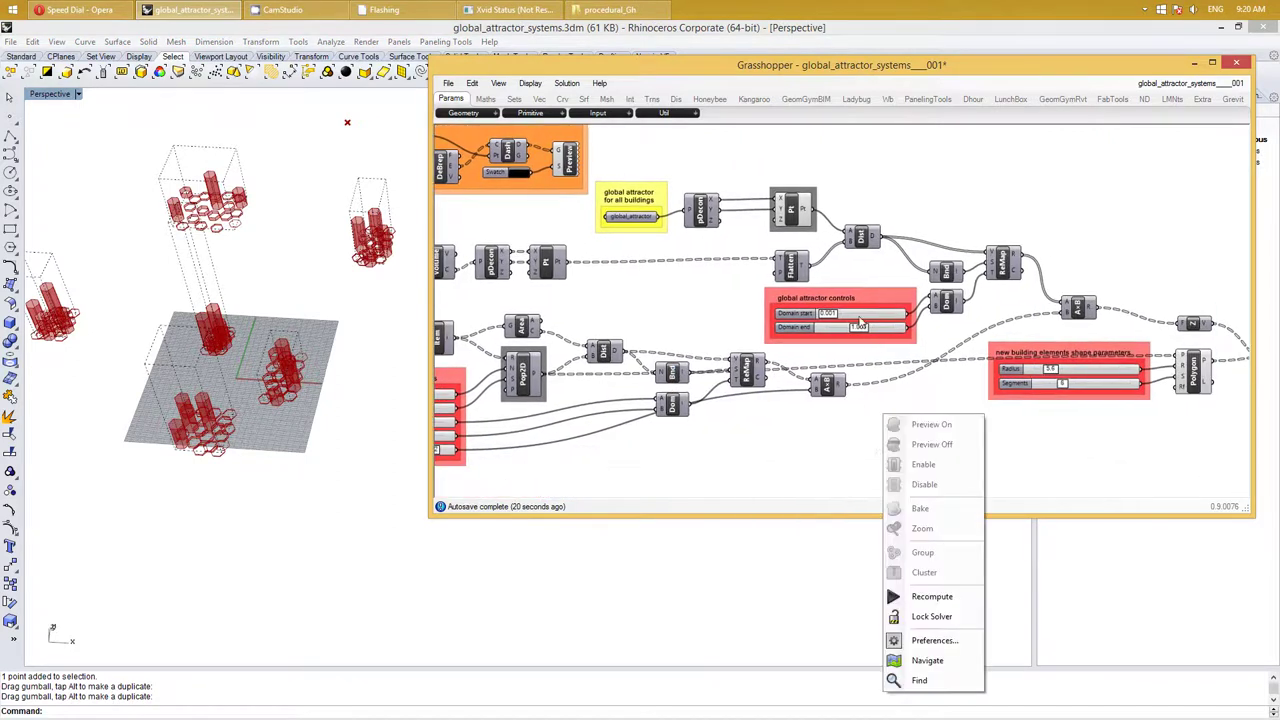
{"action": "scroll", "coordinate": [900, 335], "scroll_direction": "up", "scroll_amount": 3}
{"action": "key", "text": "Escape"}
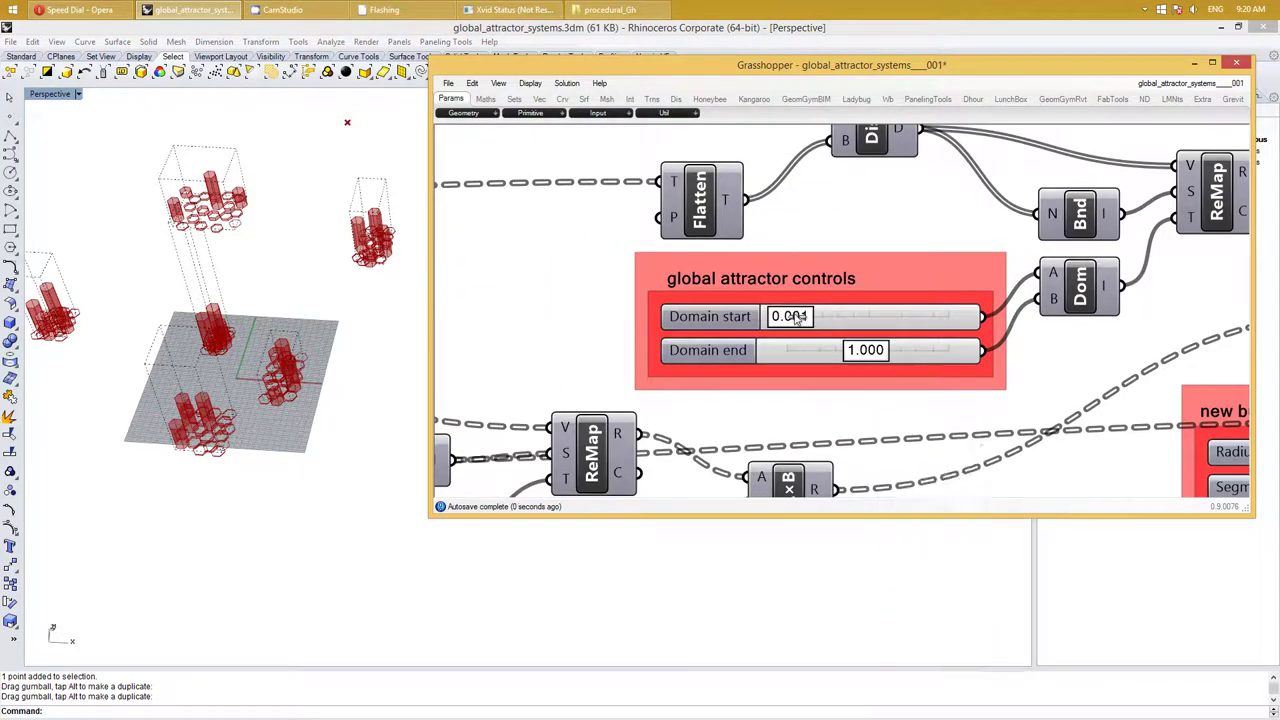
{"action": "mouse_move", "coordinate": [800, 316]}
{"action": "left_mouse_down"}
{"action": "mouse_move", "coordinate": [893, 318]}
{"action": "mouse_move", "coordinate": [865, 349]}
{"action": "mouse_move", "coordinate": [792, 352]}
{"action": "mouse_move", "coordinate": [810, 364]}
{"action": "left_mouse_up"}
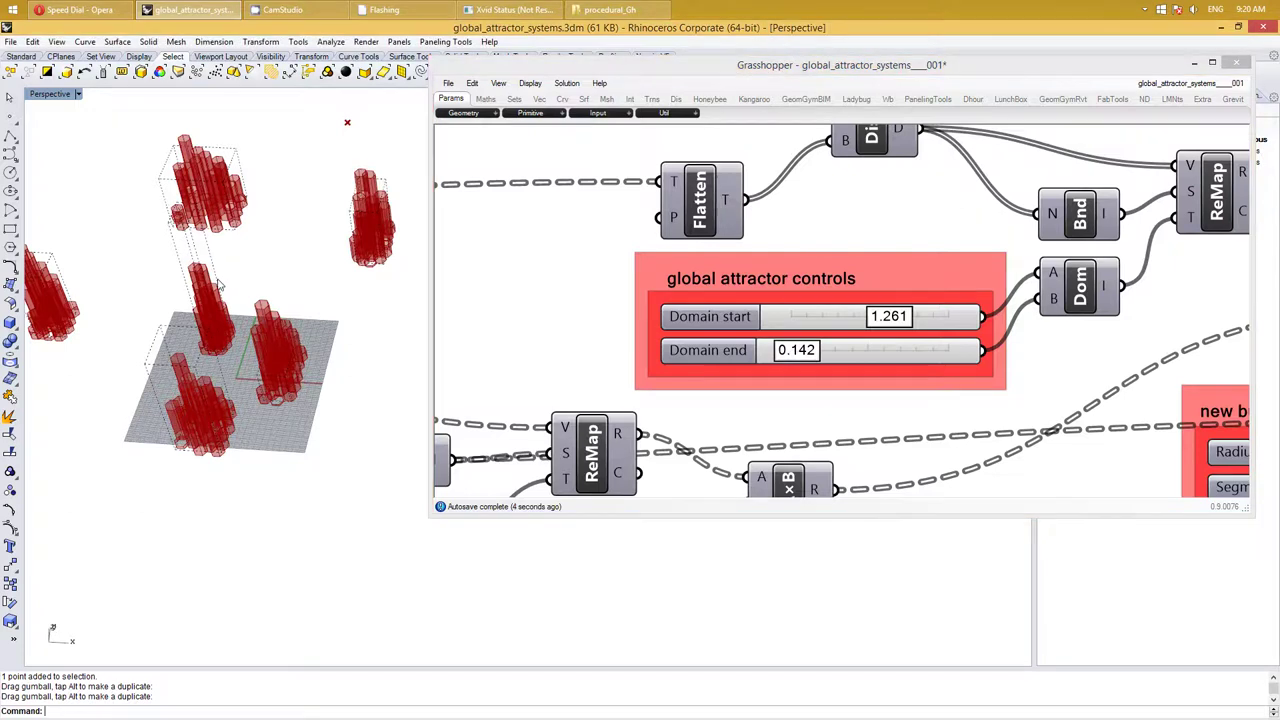
{"action": "mouse_move", "coordinate": [134, 214]}
{"action": "right_mouse_down"}
{"action": "mouse_move", "coordinate": [280, 190]}
{"action": "mouse_move", "coordinate": [245, 220]}
{"action": "right_mouse_up"}
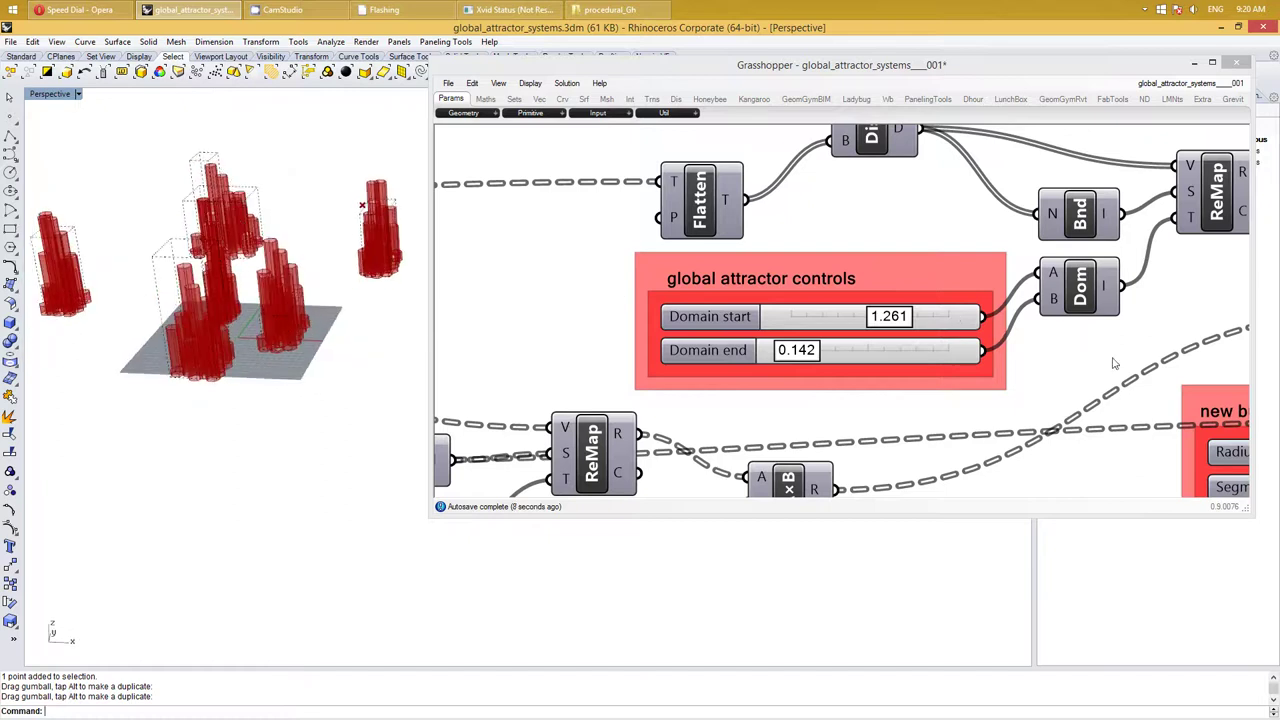
Place a Graft Tree component in free space beside ReMap
{"action": "right_click_drag", "start_coordinate": [1115, 363], "coordinate": [930, 362]}
{"action": "scroll", "coordinate": [930, 362], "scroll_direction": "down", "scroll_amount": 3}
{"action": "scroll", "coordinate": [925, 360], "scroll_direction": "down", "scroll_amount": 3}
{"action": "left_click", "coordinate": [1010, 318]}
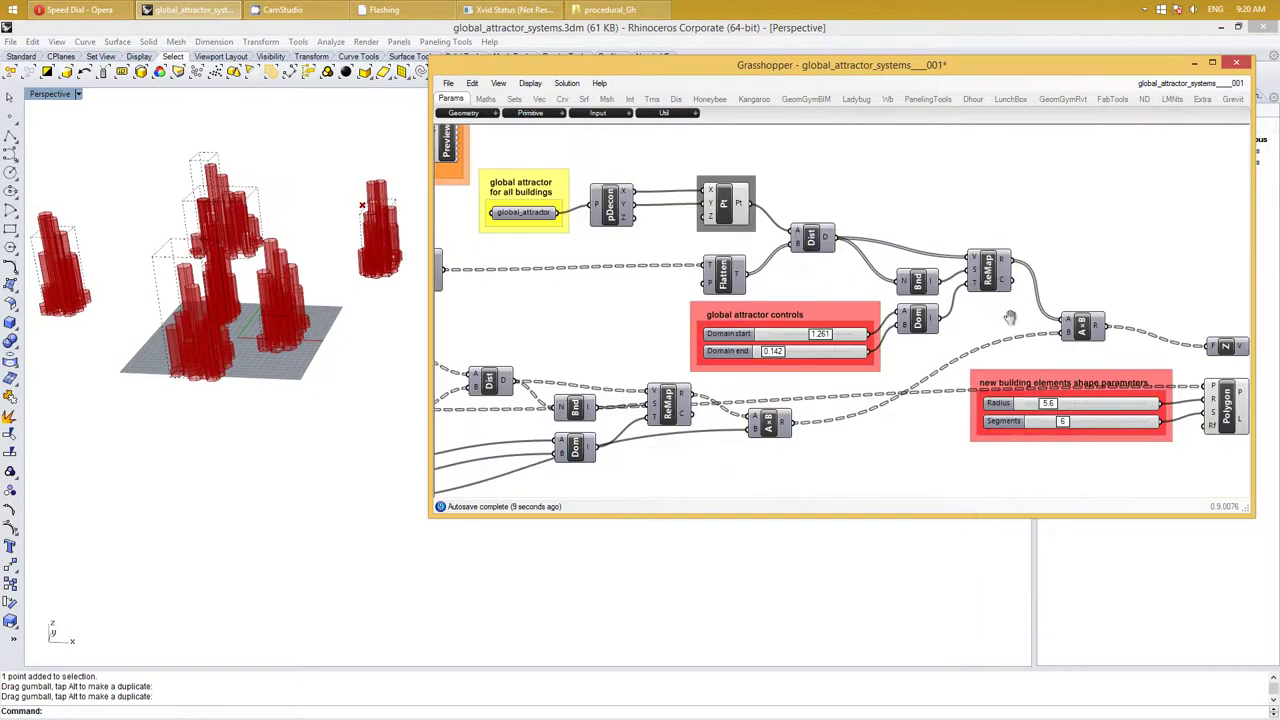
{"action": "mouse_move", "coordinate": [1010, 318]}
{"action": "right_mouse_down"}
{"action": "mouse_move", "coordinate": [927, 328]}
{"action": "mouse_move", "coordinate": [818, 312]}
{"action": "mouse_move", "coordinate": [835, 313]}
{"action": "right_mouse_up"}
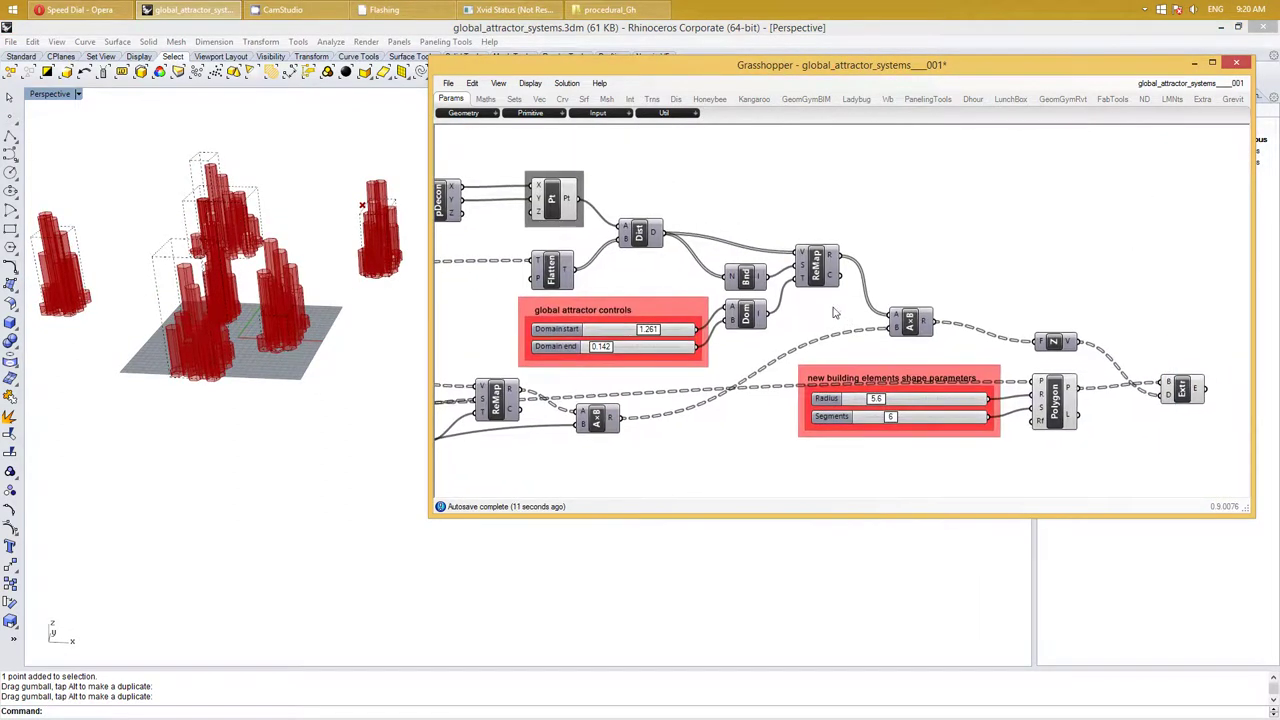
{"action": "double_click", "coordinate": [910, 257]}
{"action": "type", "text": "gra"}
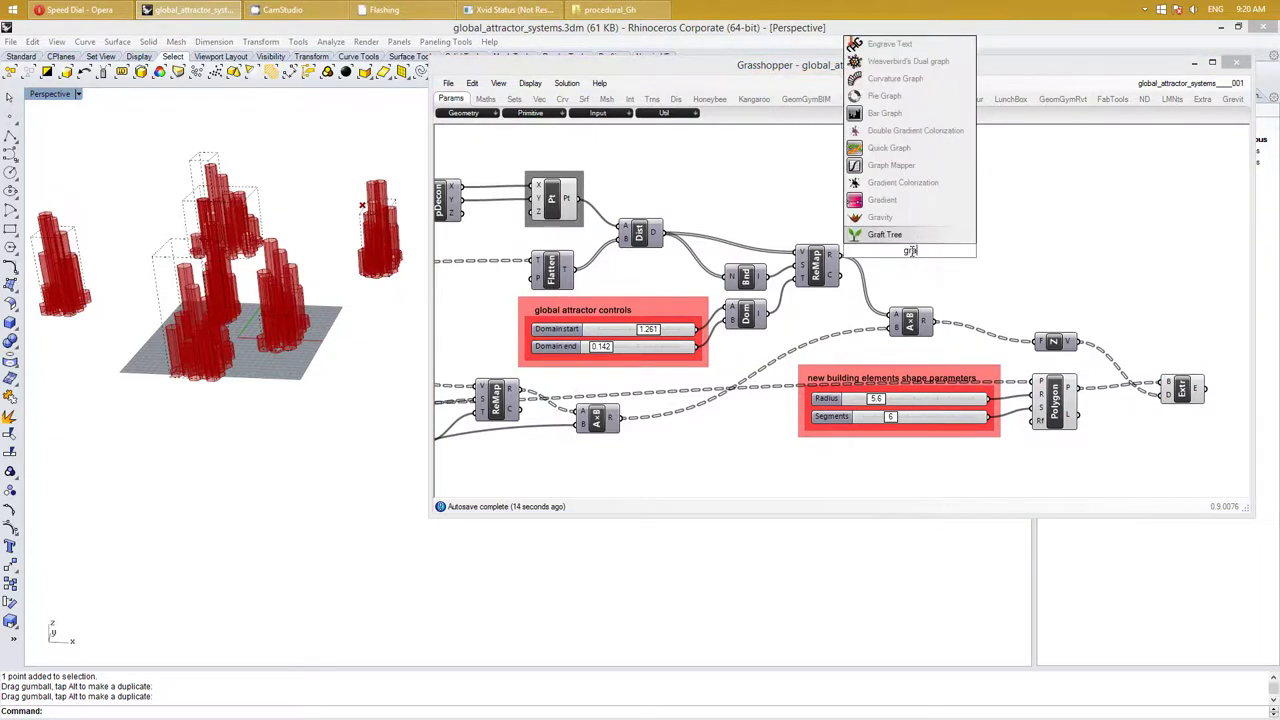
{"action": "type", "text": "ft"}
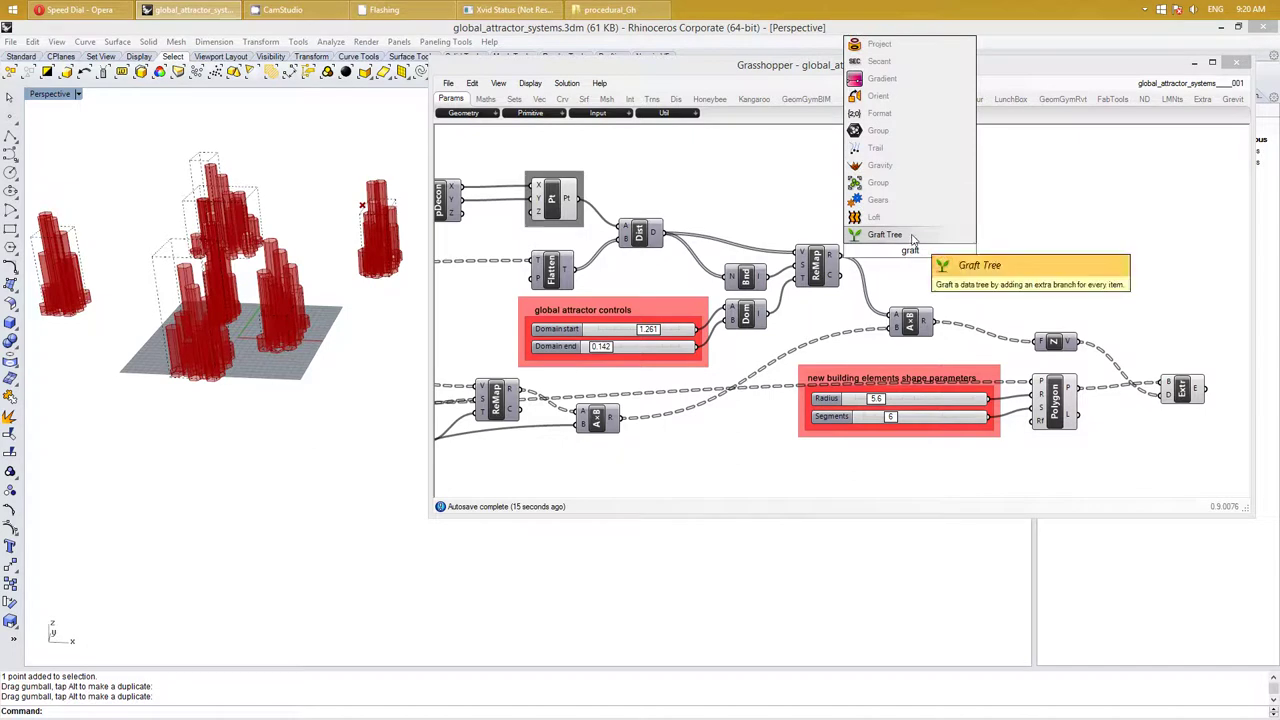
{"action": "left_click", "coordinate": [910, 236]}
Wire the ReMap output into Graft Tree and shift the A×B component right
{"action": "mouse_move", "coordinate": [841, 254]}
{"action": "left_mouse_down"}
{"action": "mouse_move", "coordinate": [893, 251]}
{"action": "mouse_move", "coordinate": [876, 266]}
{"action": "mouse_move", "coordinate": [896, 265]}
{"action": "left_mouse_up"}
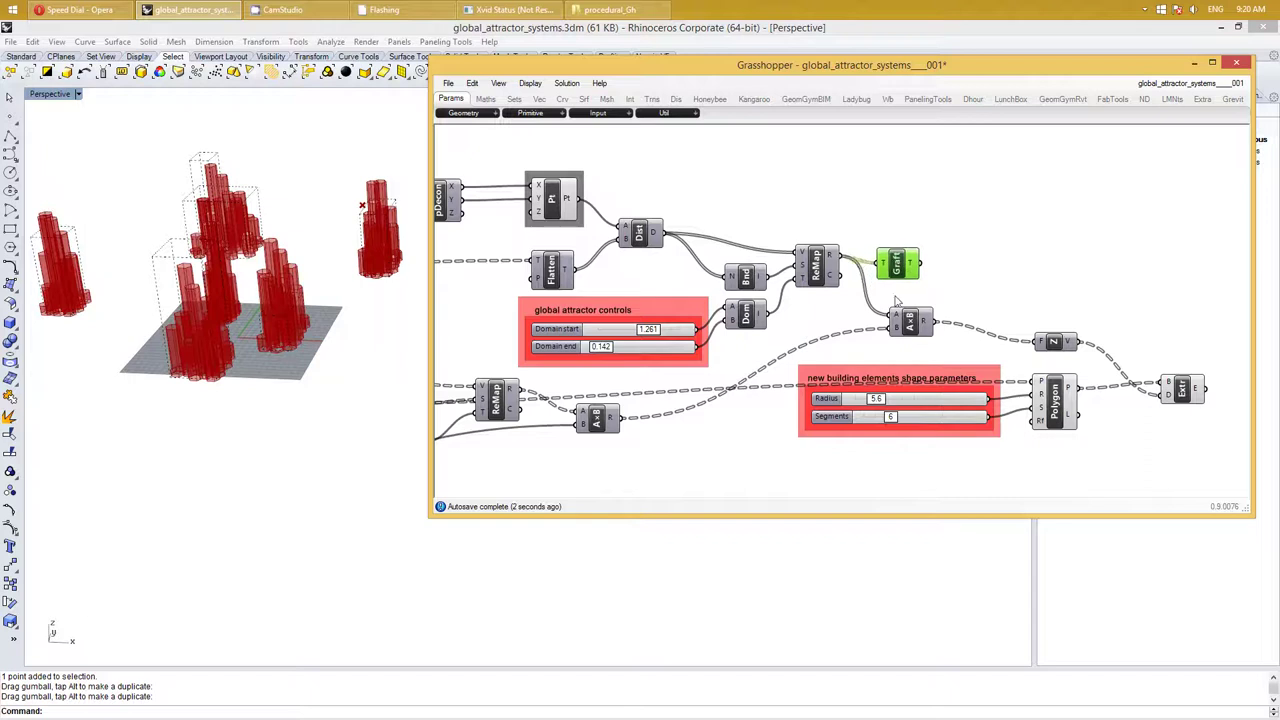
{"action": "left_click_drag", "start_coordinate": [905, 318], "coordinate": [948, 314]}
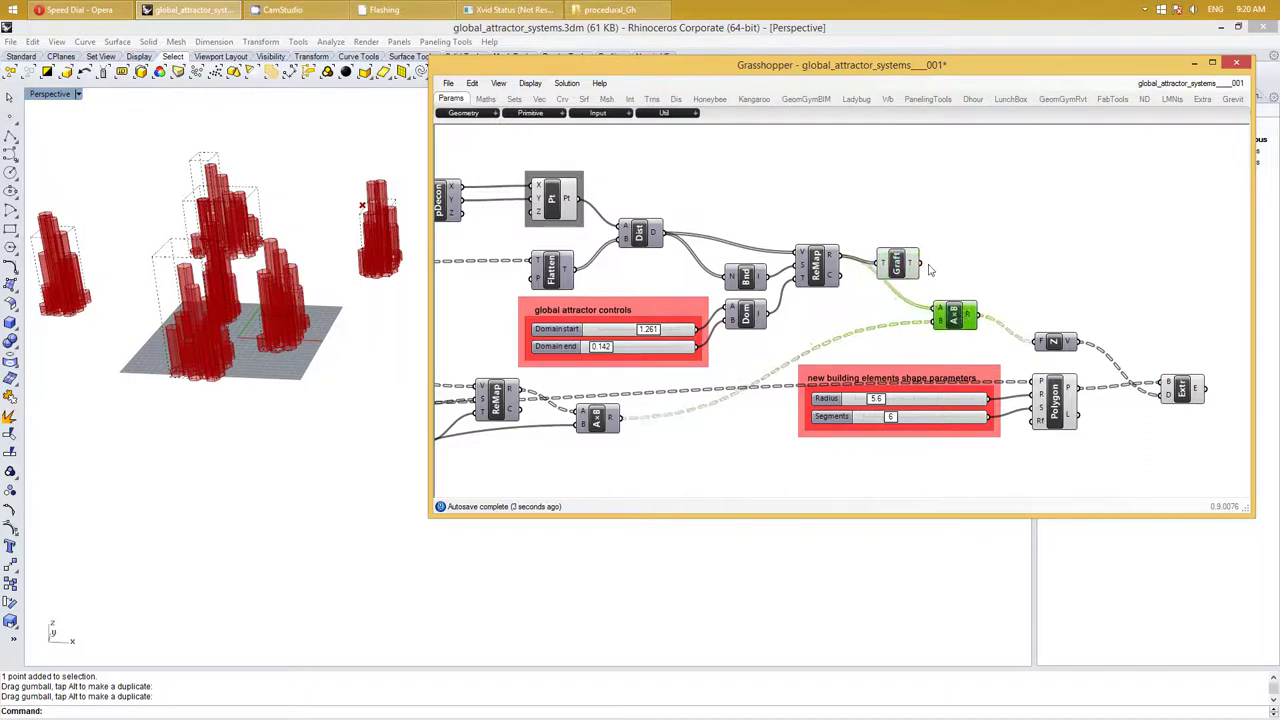
{"action": "left_click", "coordinate": [930, 270]}
{"action": "right_click", "coordinate": [896, 266]}
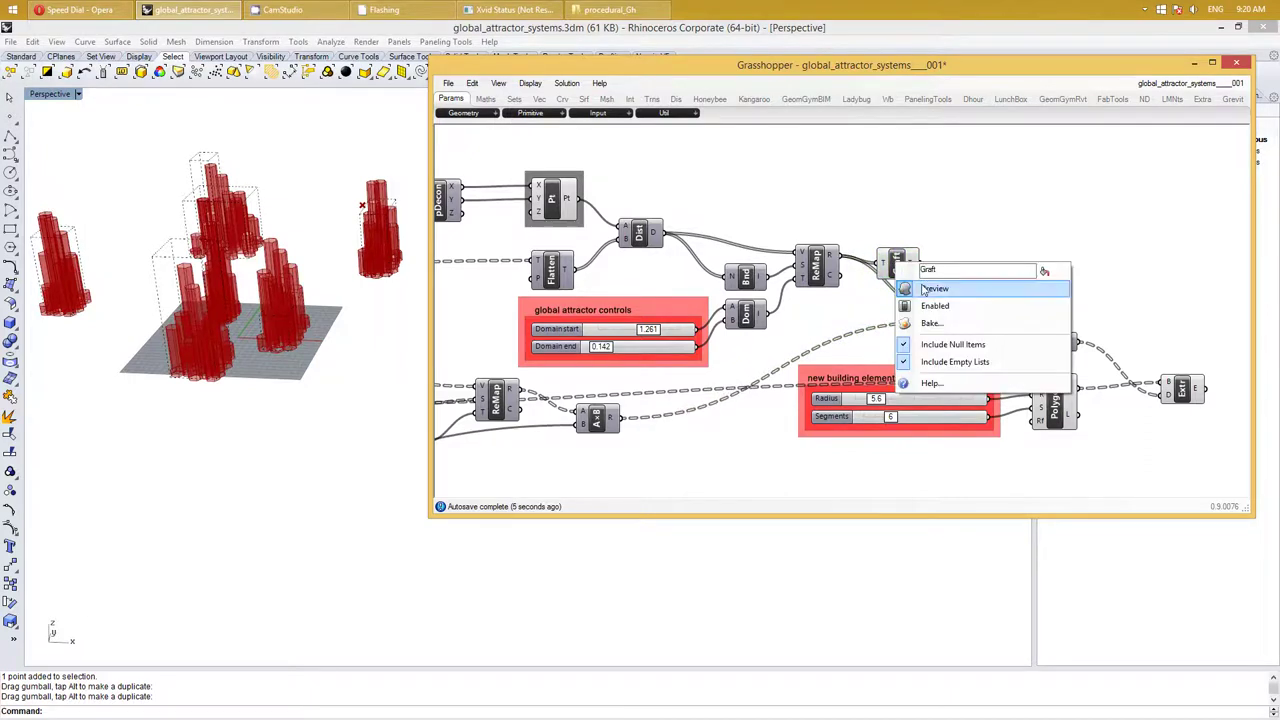
{"action": "left_click", "coordinate": [924, 290]}
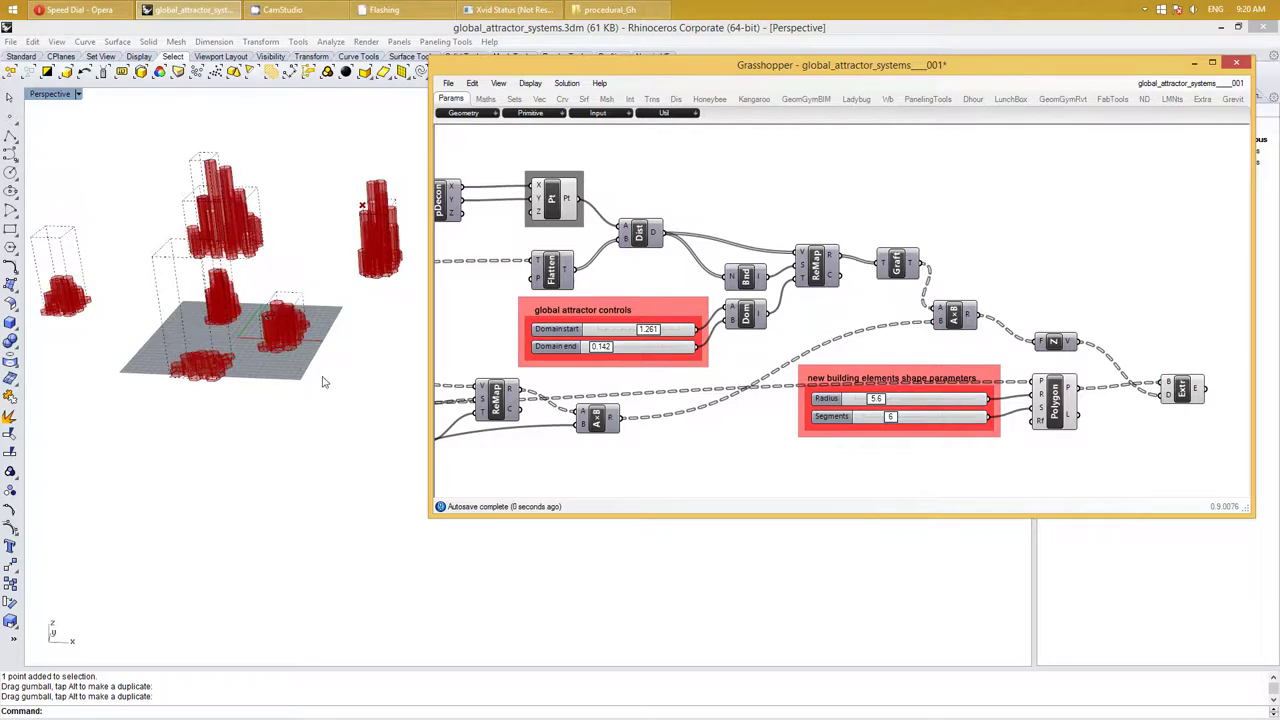
Drag the attractor curve's gumball up and right near the towers, regenerating their heights
{"action": "right_click_drag", "start_coordinate": [257, 277], "coordinate": [291, 267]}
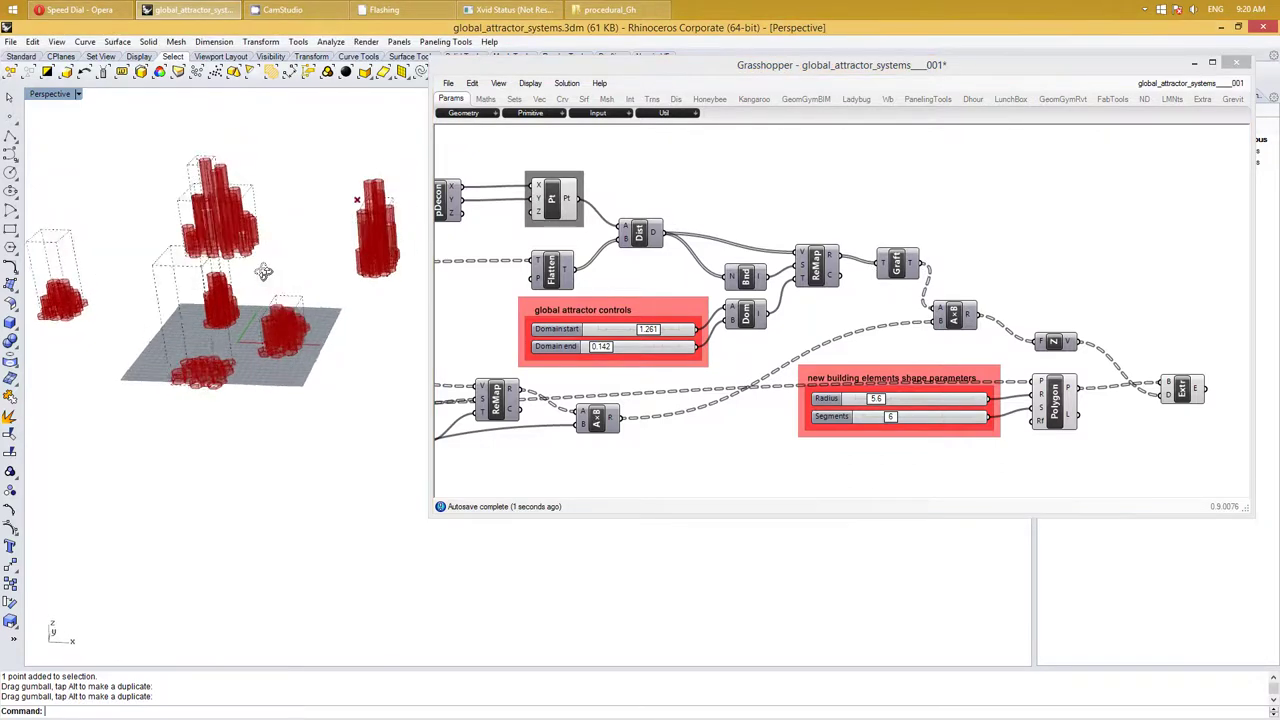
{"action": "scroll", "coordinate": [330, 248], "scroll_direction": "down", "scroll_amount": 5}
{"action": "scroll", "coordinate": [305, 240], "scroll_direction": "down", "scroll_amount": 3}
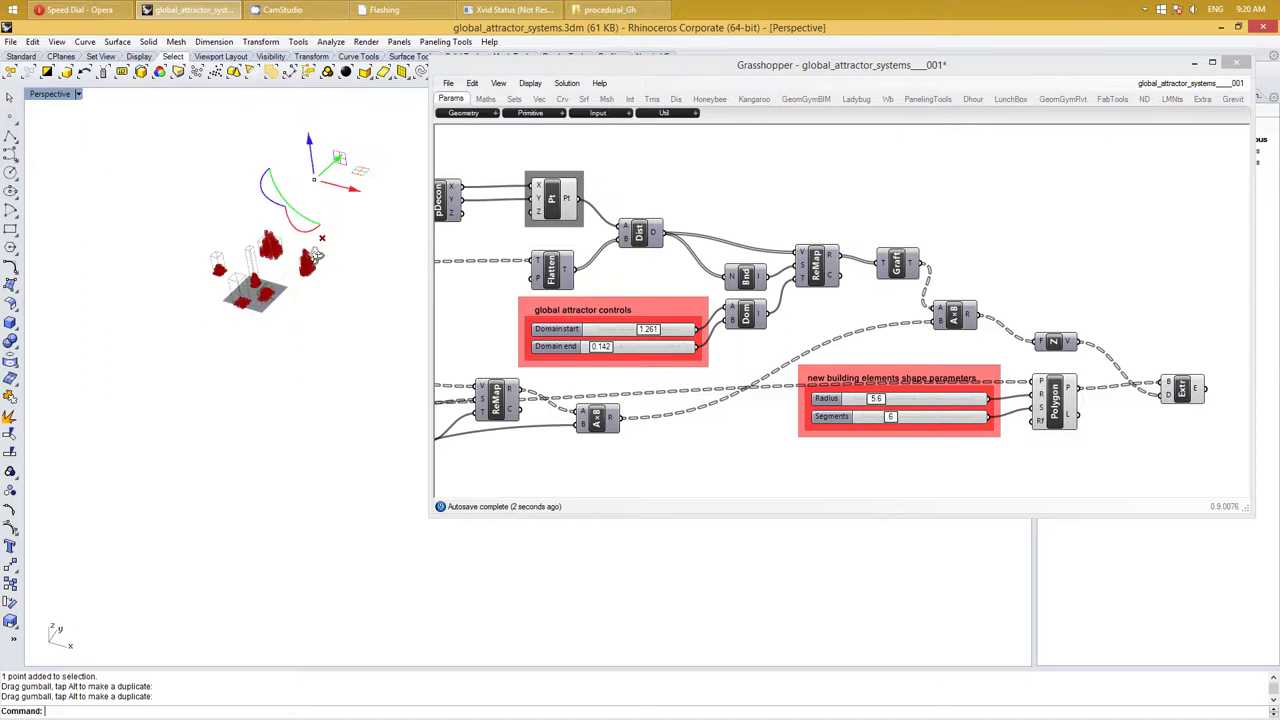
{"action": "right_click_drag", "start_coordinate": [302, 238], "coordinate": [279, 292], "text": "shift"}
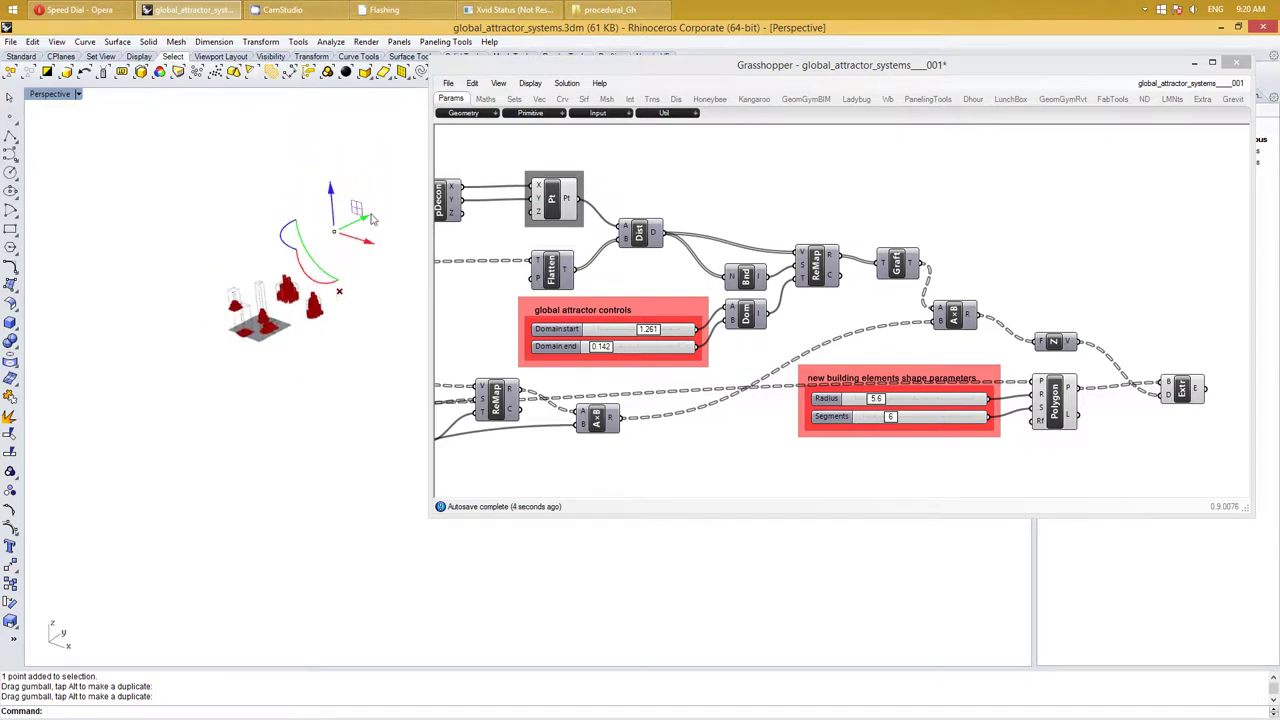
{"action": "left_click_drag", "start_coordinate": [364, 225], "coordinate": [224, 339]}
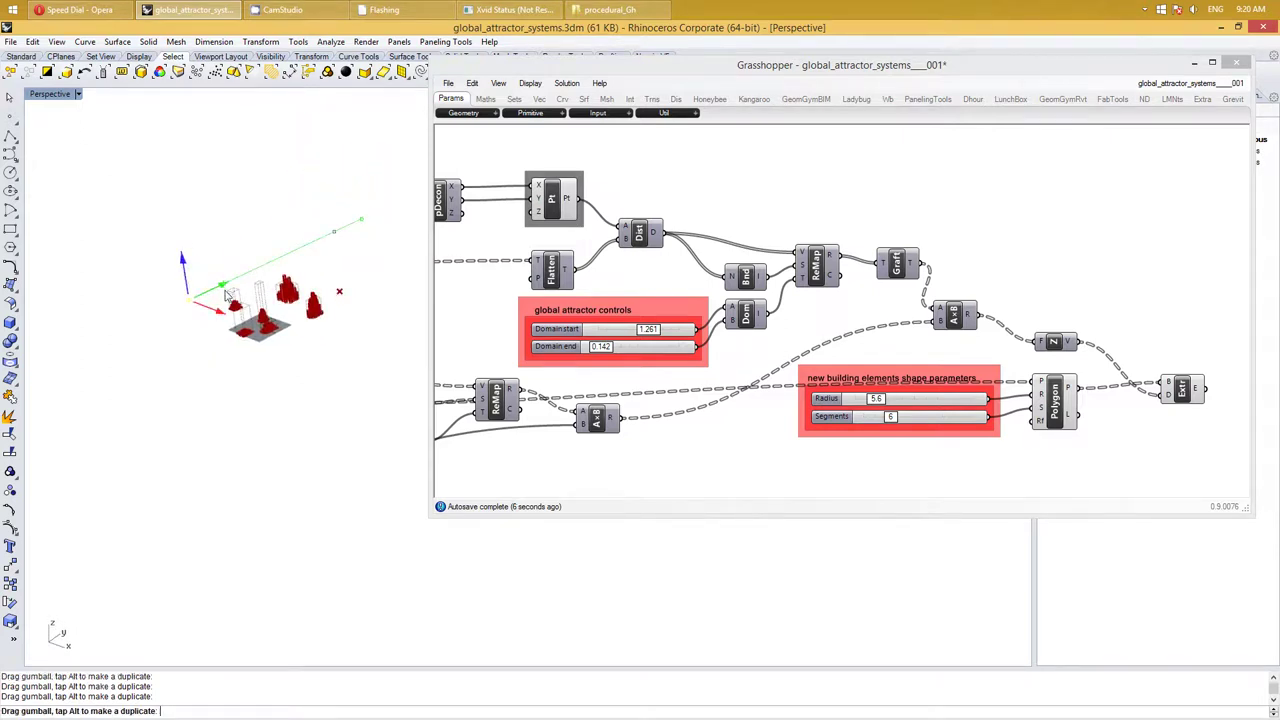
{"action": "scroll", "coordinate": [185, 288], "scroll_direction": "up", "scroll_amount": 5}
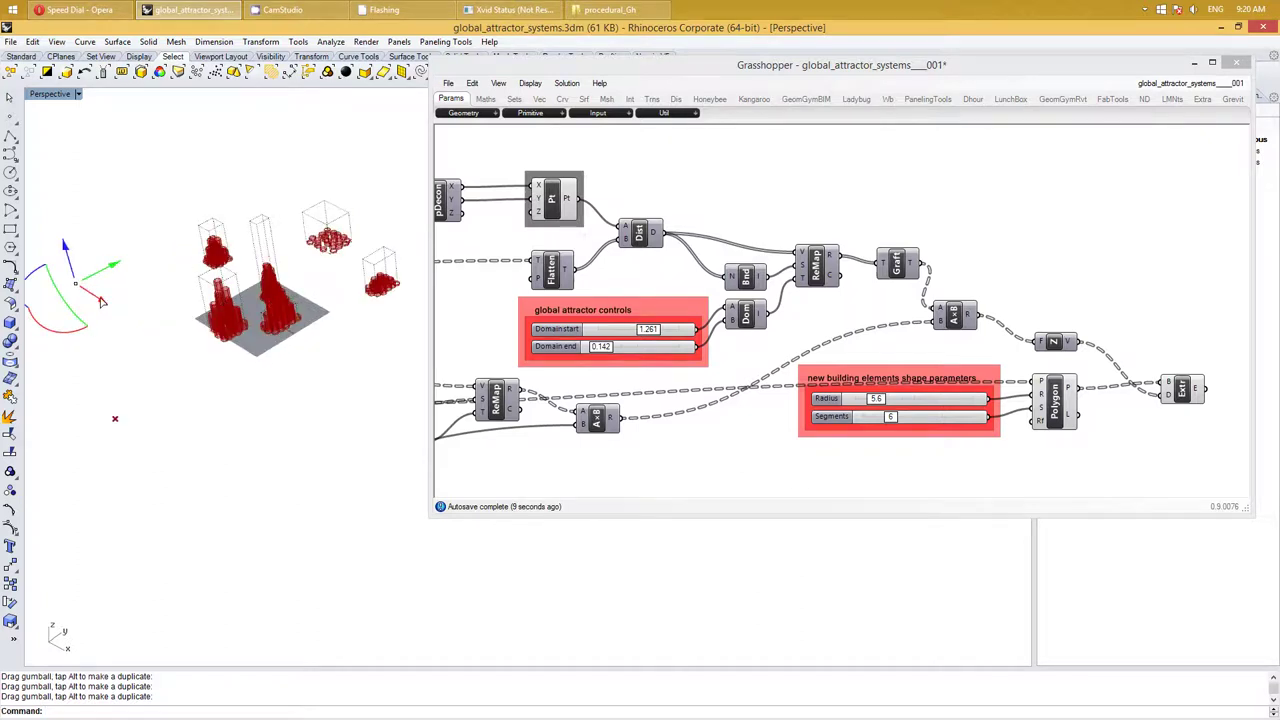
{"action": "left_click_drag", "start_coordinate": [101, 302], "coordinate": [118, 270]}
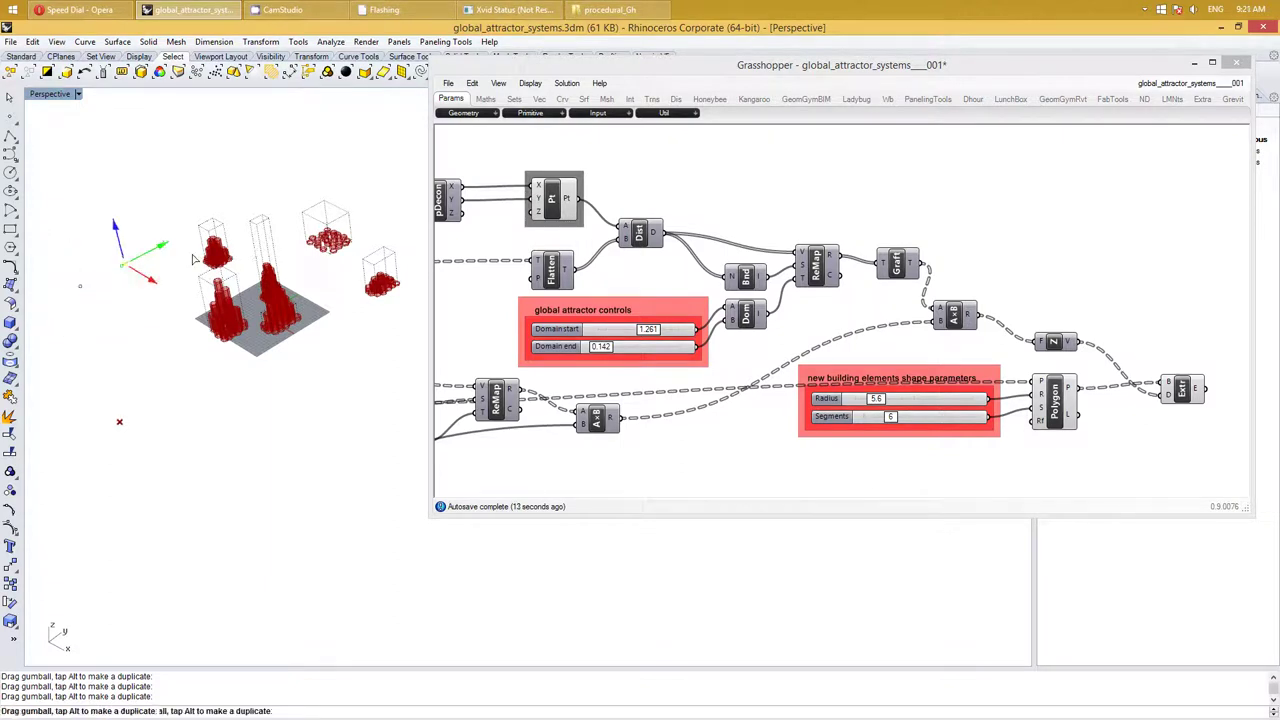
{"action": "left_click_drag", "start_coordinate": [124, 271], "coordinate": [288, 186]}
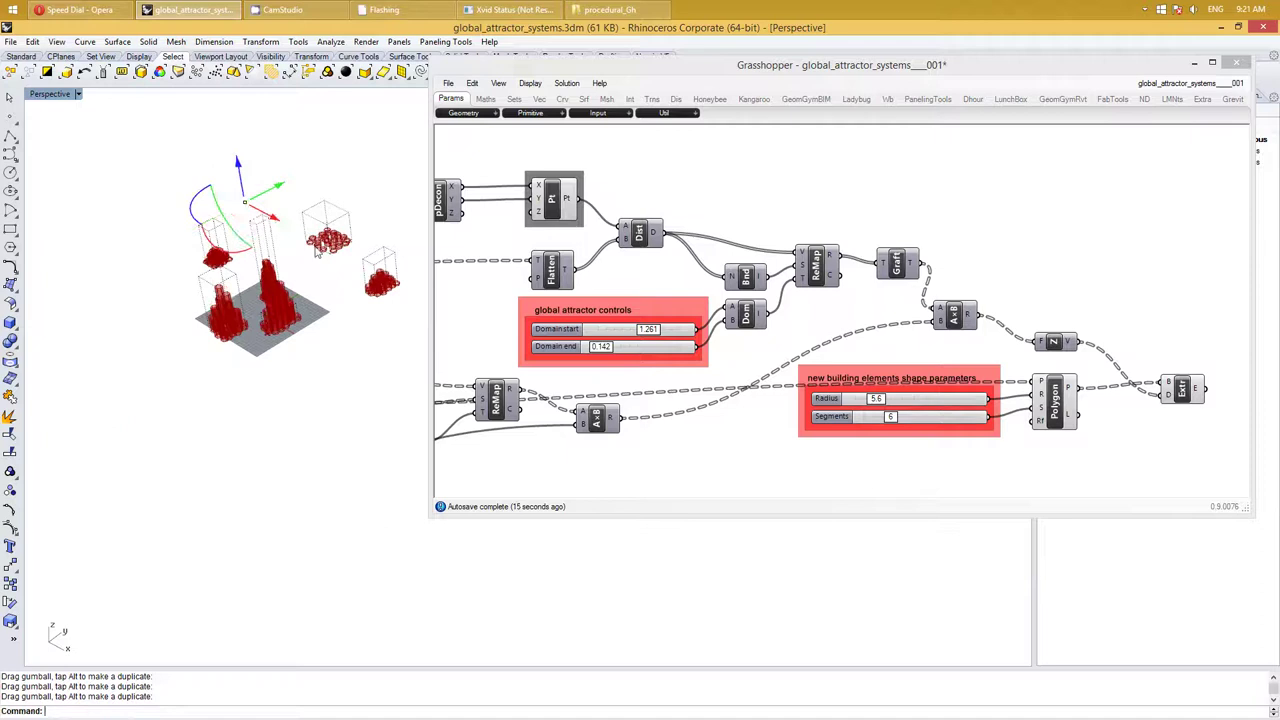
{"action": "mouse_move", "coordinate": [228, 250]}
{"action": "right_mouse_down"}
{"action": "mouse_move", "coordinate": [295, 258]}
{"action": "mouse_move", "coordinate": [299, 350]}
{"action": "mouse_move", "coordinate": [323, 258]}
{"action": "mouse_move", "coordinate": [342, 284]}
{"action": "right_mouse_up"}
{"action": "scroll", "coordinate": [323, 258], "scroll_direction": "up", "scroll_amount": 3}
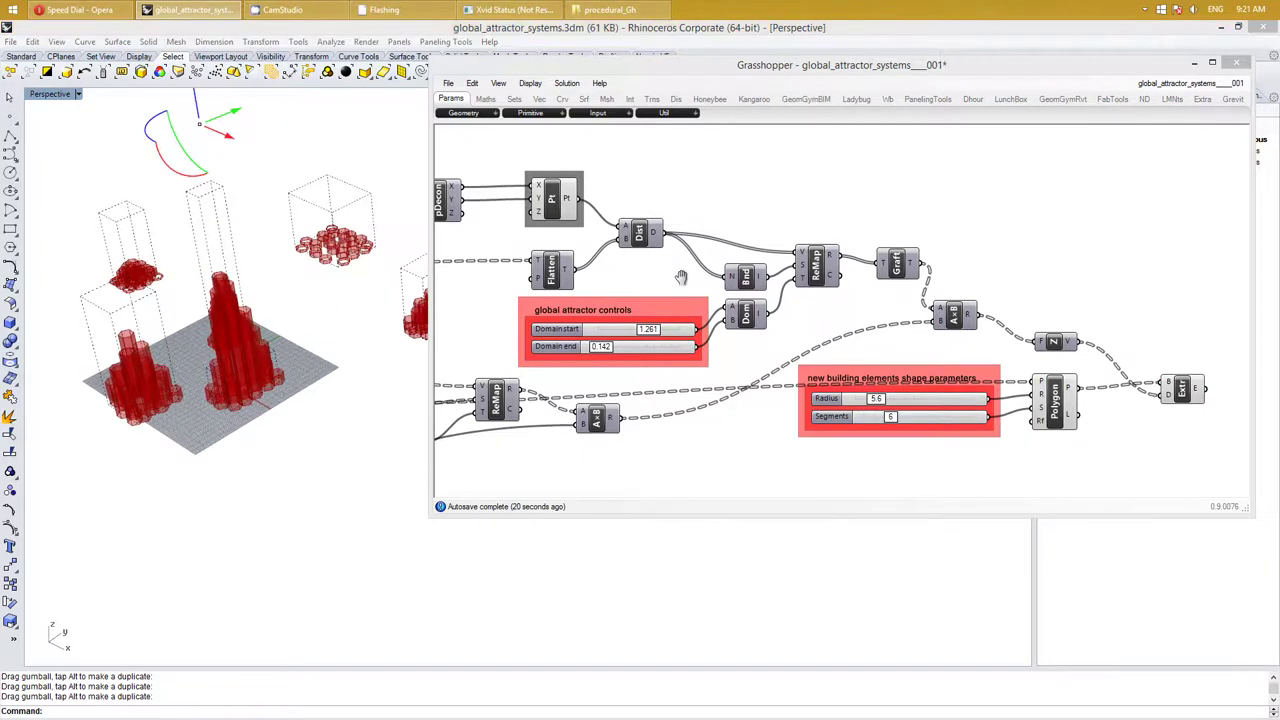
{"action": "right_click_drag", "start_coordinate": [491, 280], "coordinate": [596, 271]}
{"action": "right_click", "coordinate": [740, 272]}
{"action": "left_click", "coordinate": [871, 171]}
{"action": "right_click_drag", "start_coordinate": [796, 254], "coordinate": [830, 240]}
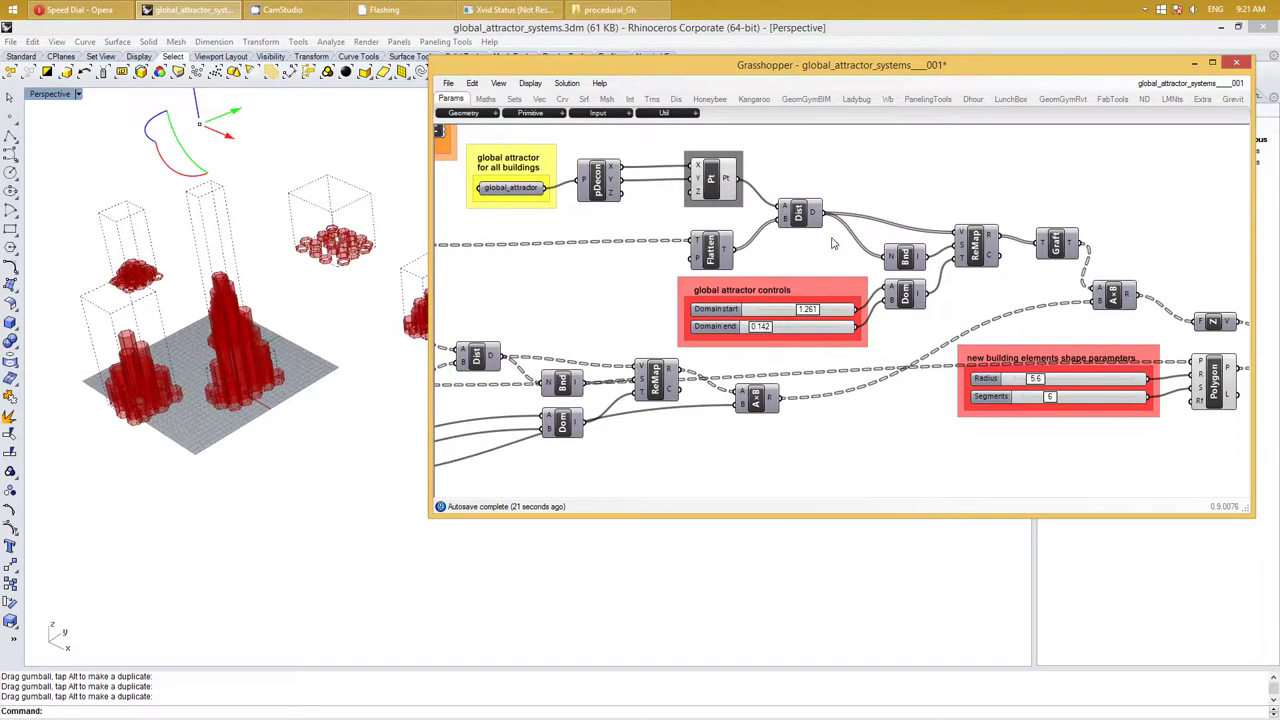
{"action": "right_click", "coordinate": [830, 238]}
{"action": "left_click", "coordinate": [815, 240]}
{"action": "right_click_drag", "start_coordinate": [623, 289], "coordinate": [781, 270]}
{"action": "mouse_move", "coordinate": [556, 398]}
{"action": "right_mouse_down"}
{"action": "mouse_move", "coordinate": [713, 393]}
{"action": "mouse_move", "coordinate": [806, 358]}
{"action": "right_mouse_up"}
{"action": "scroll", "coordinate": [551, 374], "scroll_direction": "down", "scroll_amount": 2}
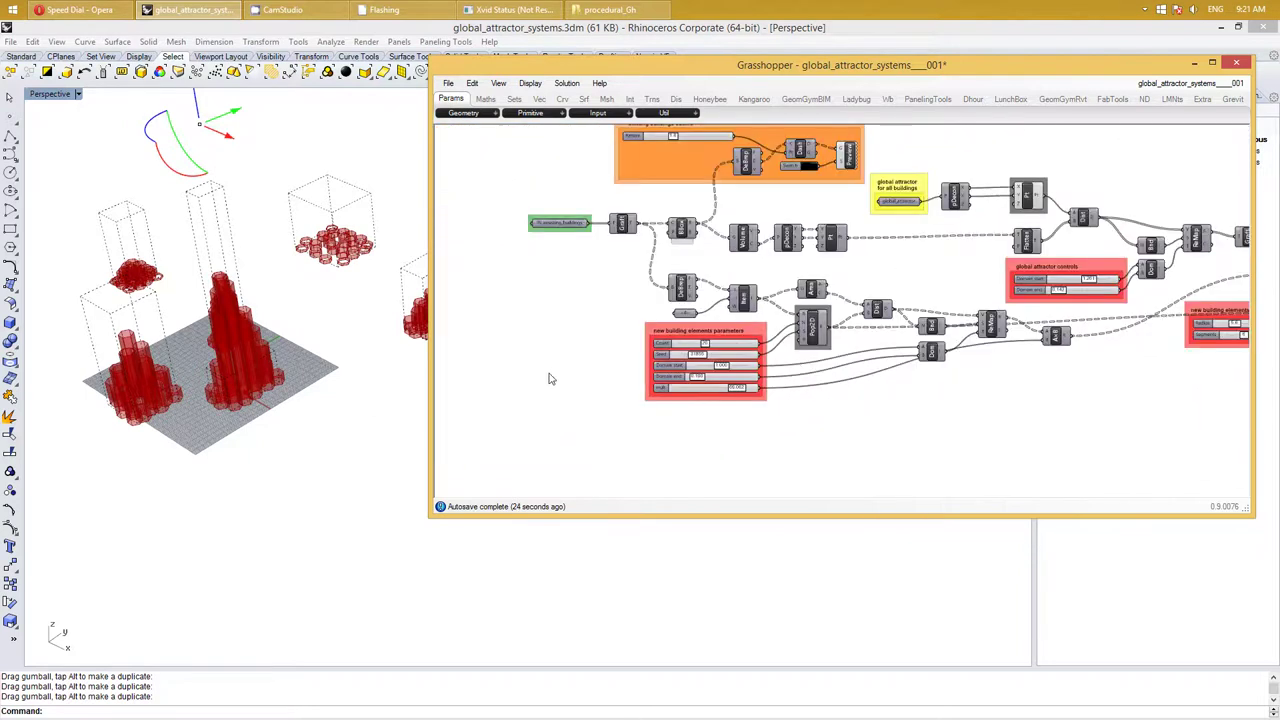
{"action": "right_click", "coordinate": [625, 366]}
{"action": "left_click", "coordinate": [631, 342]}
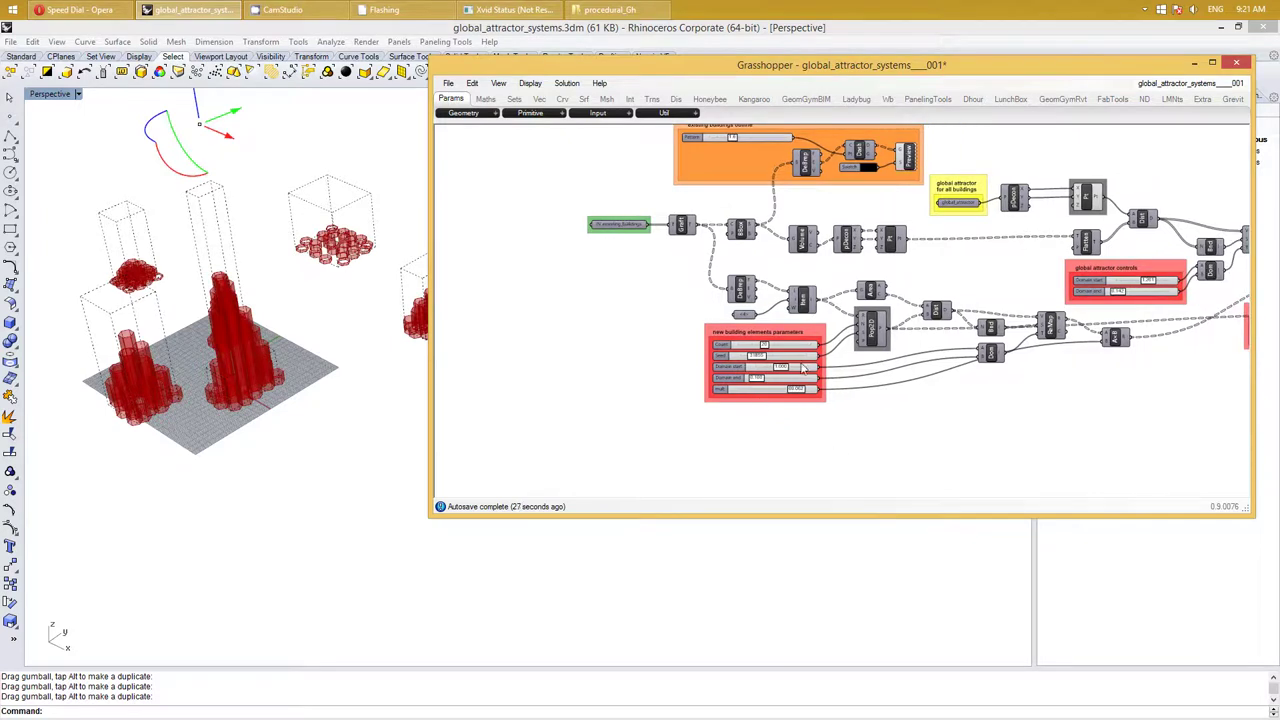
{"action": "mouse_move", "coordinate": [813, 331]}
{"action": "left_mouse_down"}
{"action": "mouse_move", "coordinate": [831, 345]}
{"action": "mouse_move", "coordinate": [821, 333]}
{"action": "left_mouse_up"}
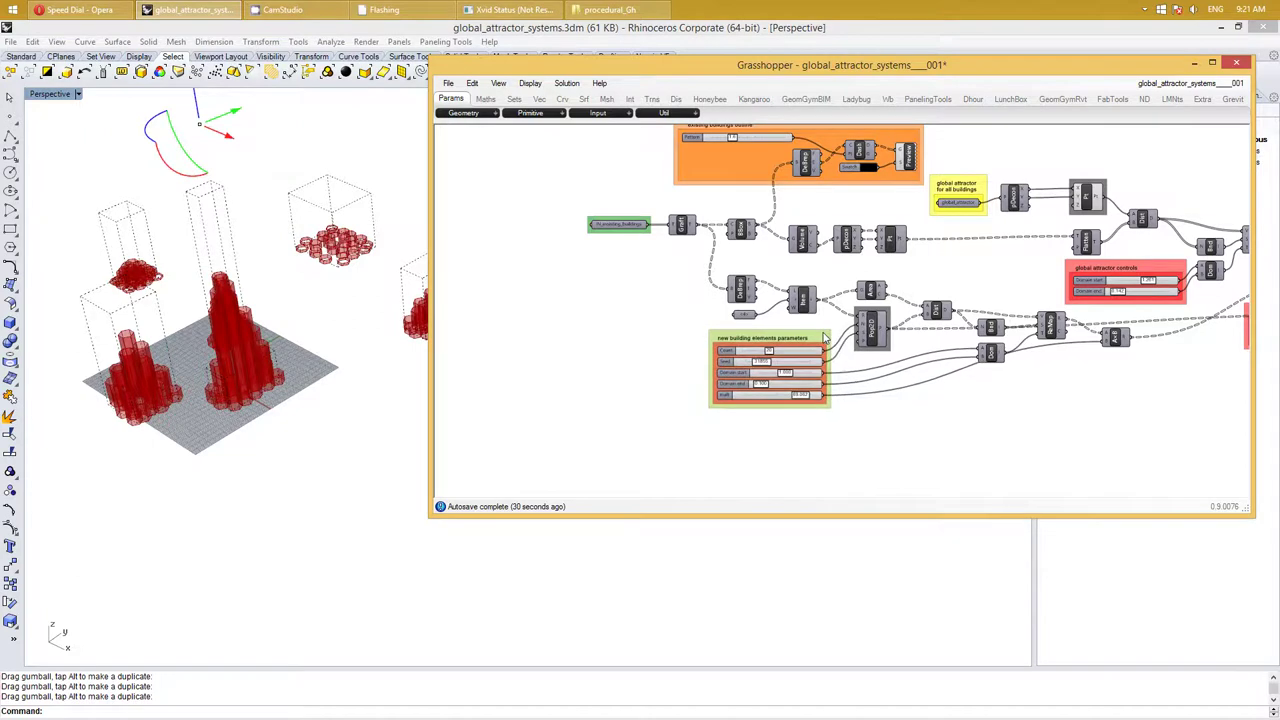
{"action": "scroll", "coordinate": [1003, 404], "scroll_direction": "down", "scroll_amount": 2}
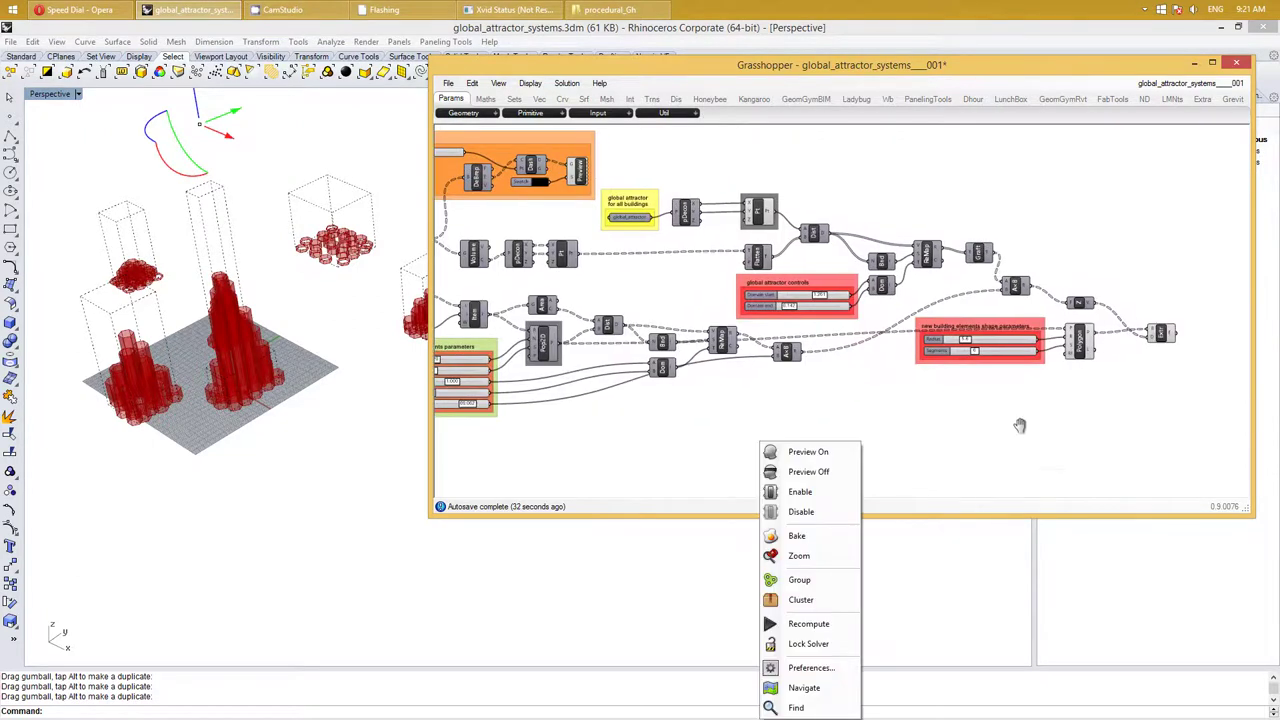
{"action": "scroll", "coordinate": [1014, 423], "scroll_direction": "down", "scroll_amount": 3}
{"action": "scroll", "coordinate": [1029, 354], "scroll_direction": "up", "scroll_amount": 4}
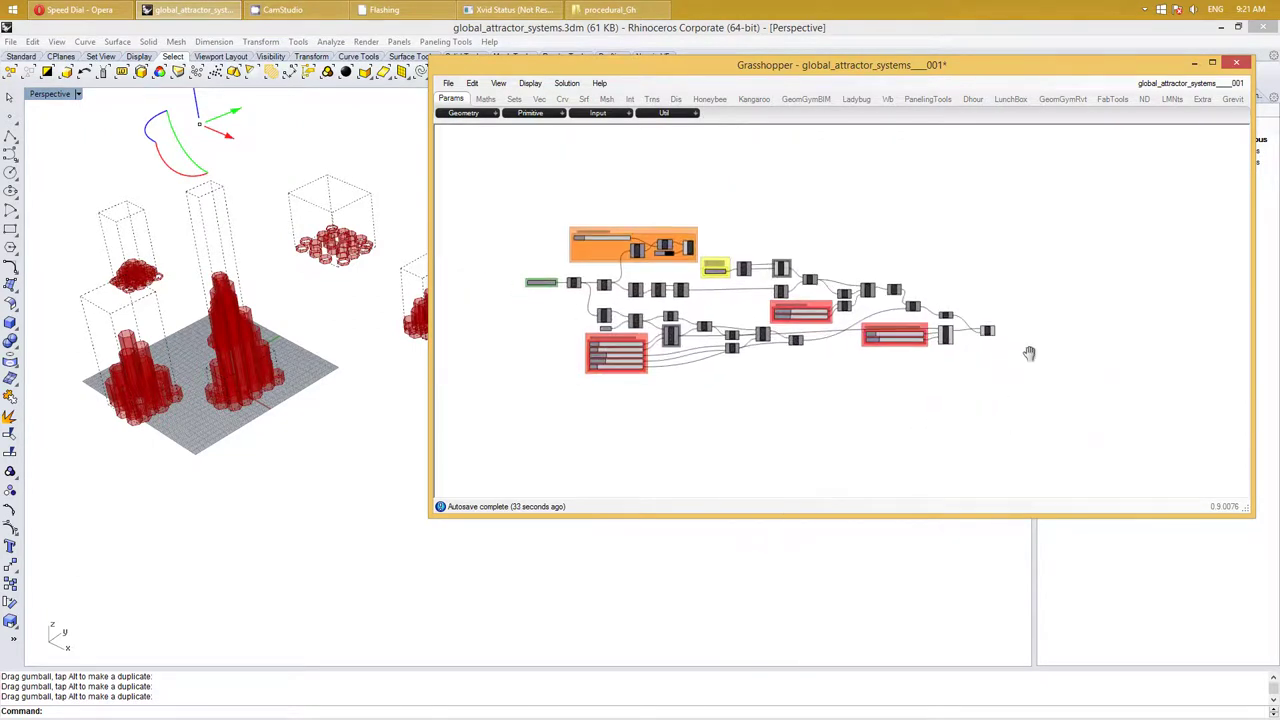
{"action": "scroll", "coordinate": [1020, 318], "scroll_direction": "up", "scroll_amount": 1}
{"action": "scroll", "coordinate": [1000, 322], "scroll_direction": "up", "scroll_amount": 1}
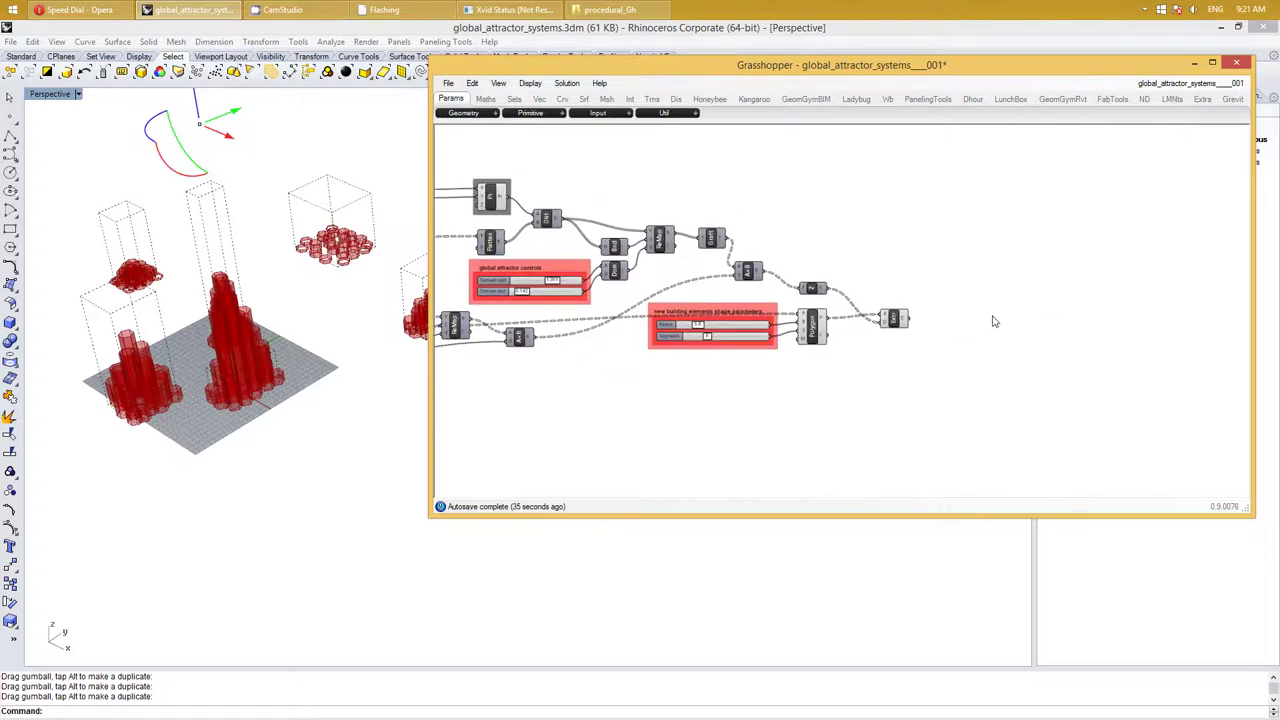
{"action": "scroll", "coordinate": [988, 330], "scroll_direction": "up", "scroll_amount": 1}
Add a Cap Holes component to the right of Extrude
{"action": "double_click", "coordinate": [995, 328]}
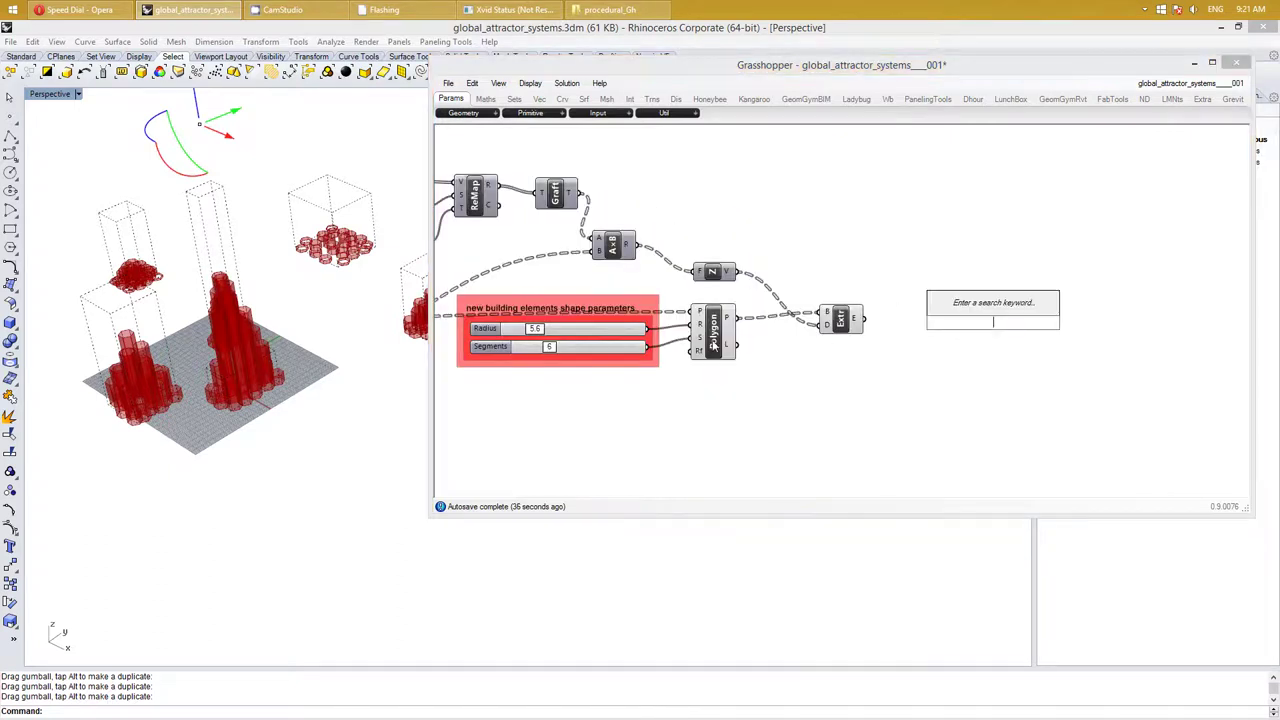
{"action": "right_click", "coordinate": [713, 343]}
{"action": "right_click_drag", "start_coordinate": [640, 408], "coordinate": [790, 400]}
{"action": "right_click_drag", "start_coordinate": [1019, 375], "coordinate": [940, 389]}
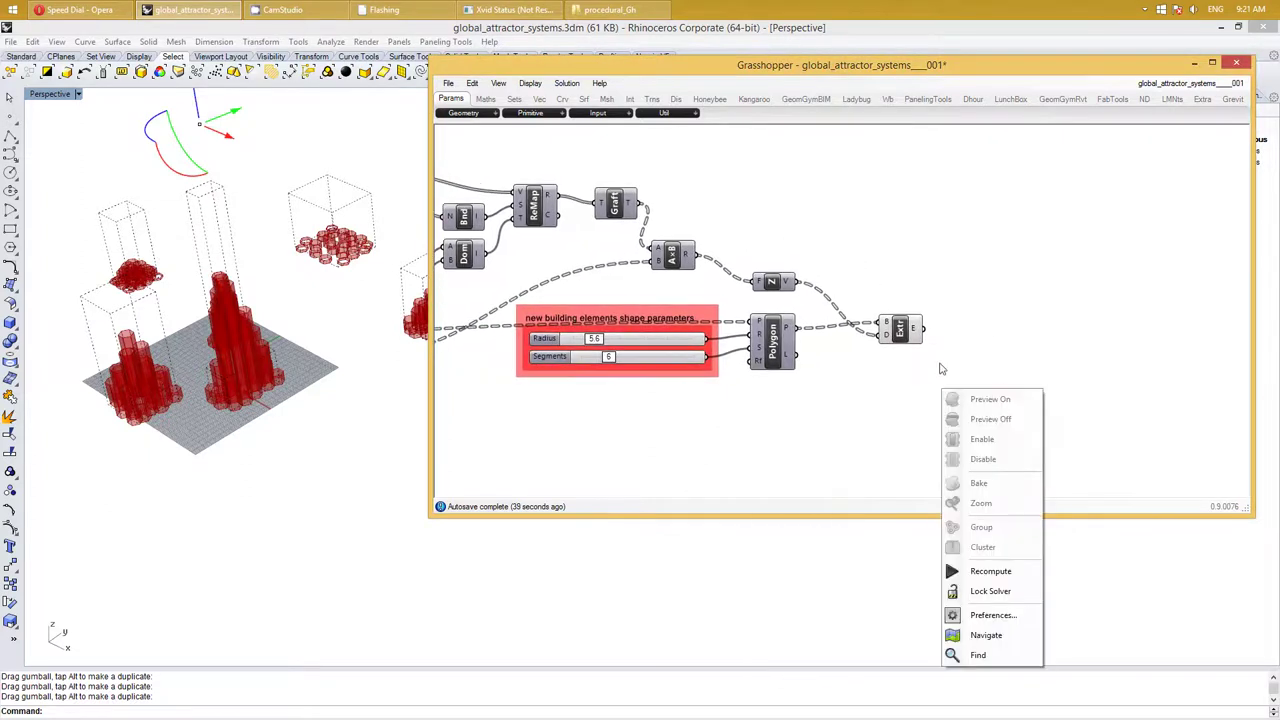
{"action": "left_click", "coordinate": [1000, 320]}
{"action": "double_click", "coordinate": [1003, 316]}
{"action": "type", "text": "ca"}
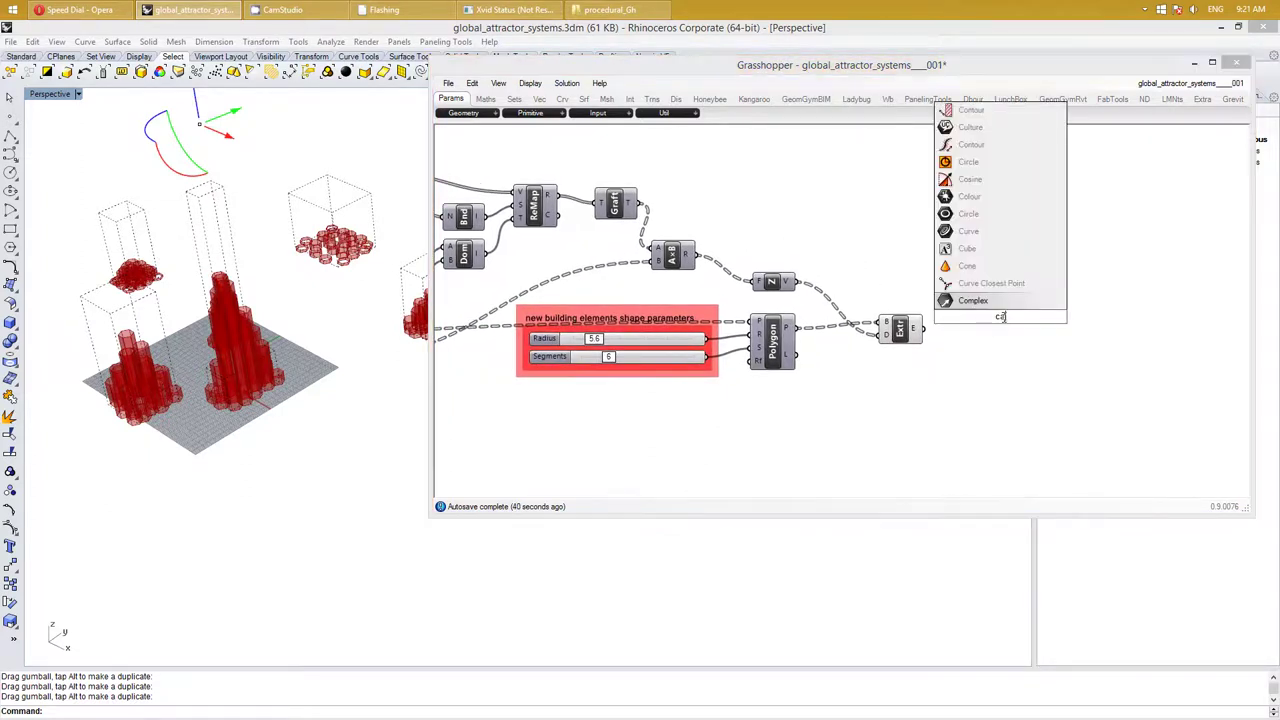
{"action": "type", "text": "p"}
{"action": "left_click", "coordinate": [1030, 302]}
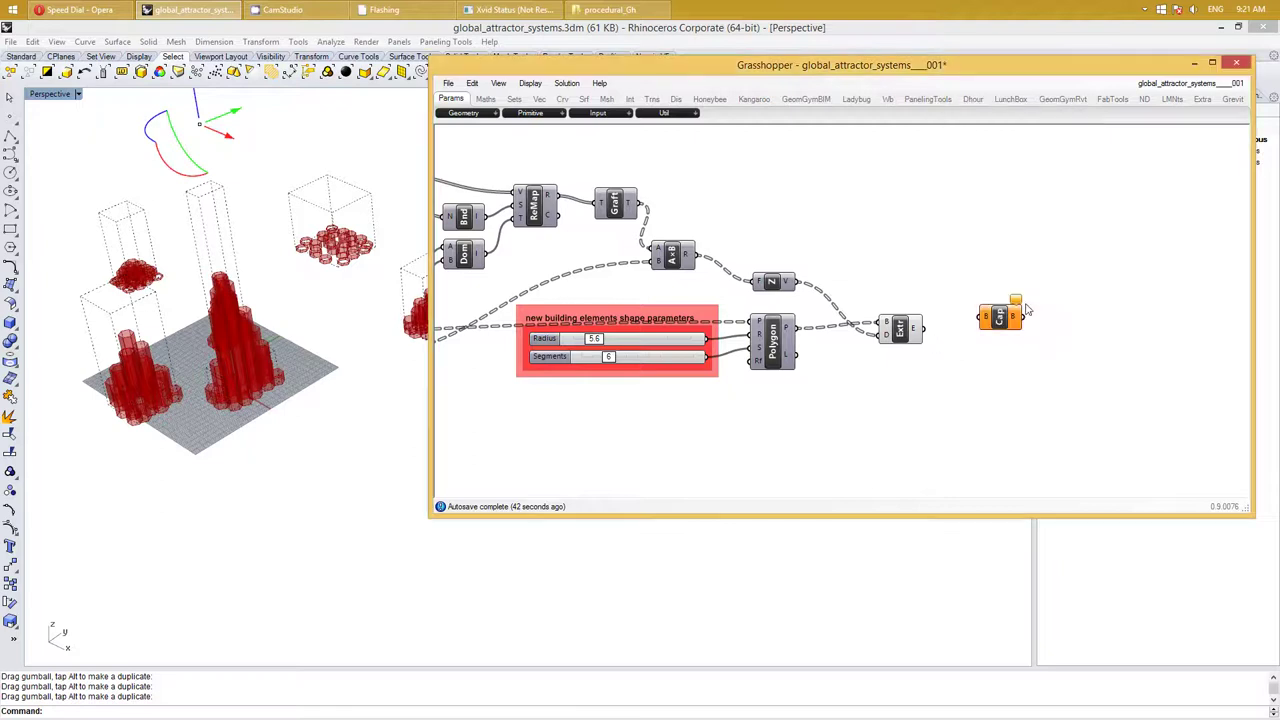
Connect the extrusions into Cap Holes and turn off preview on both Extrude and Cap
{"action": "right_click", "coordinate": [910, 335]}
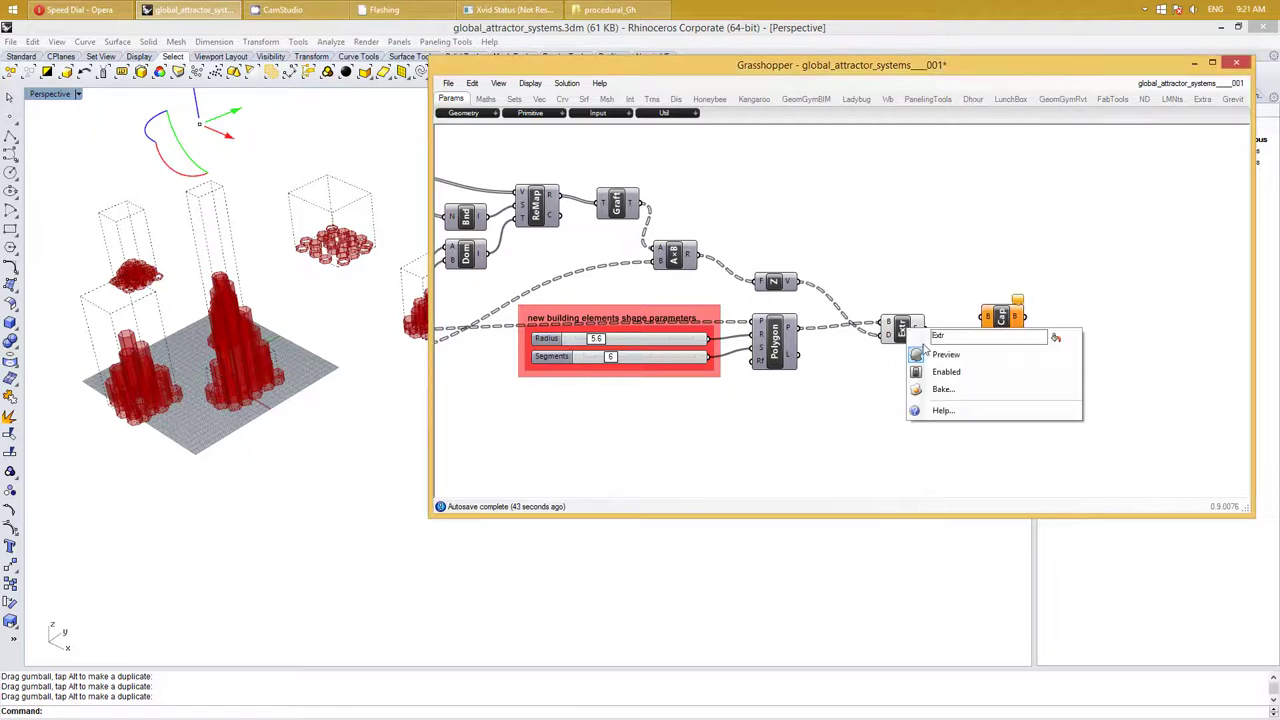
{"action": "left_click", "coordinate": [940, 352]}
{"action": "mouse_move", "coordinate": [922, 328]}
{"action": "left_mouse_down"}
{"action": "mouse_move", "coordinate": [999, 318]}
{"action": "mouse_move", "coordinate": [980, 336]}
{"action": "left_mouse_up"}
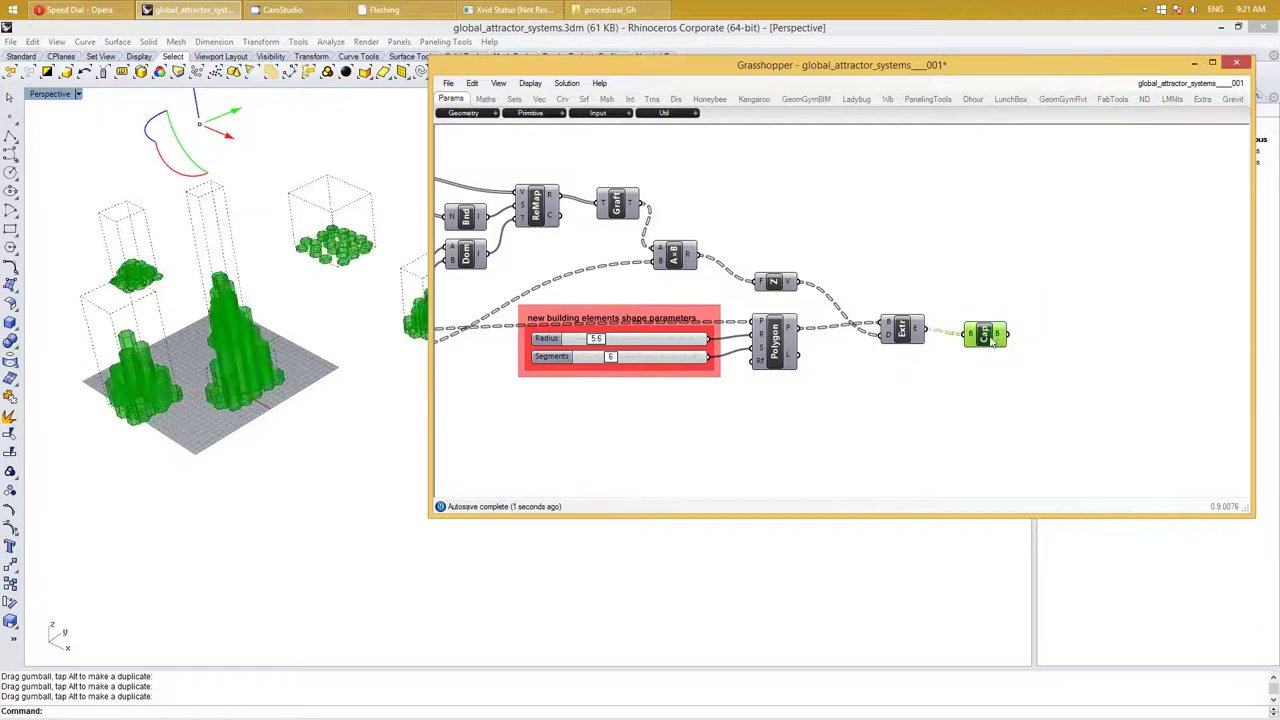
{"action": "left_click", "coordinate": [1062, 334]}
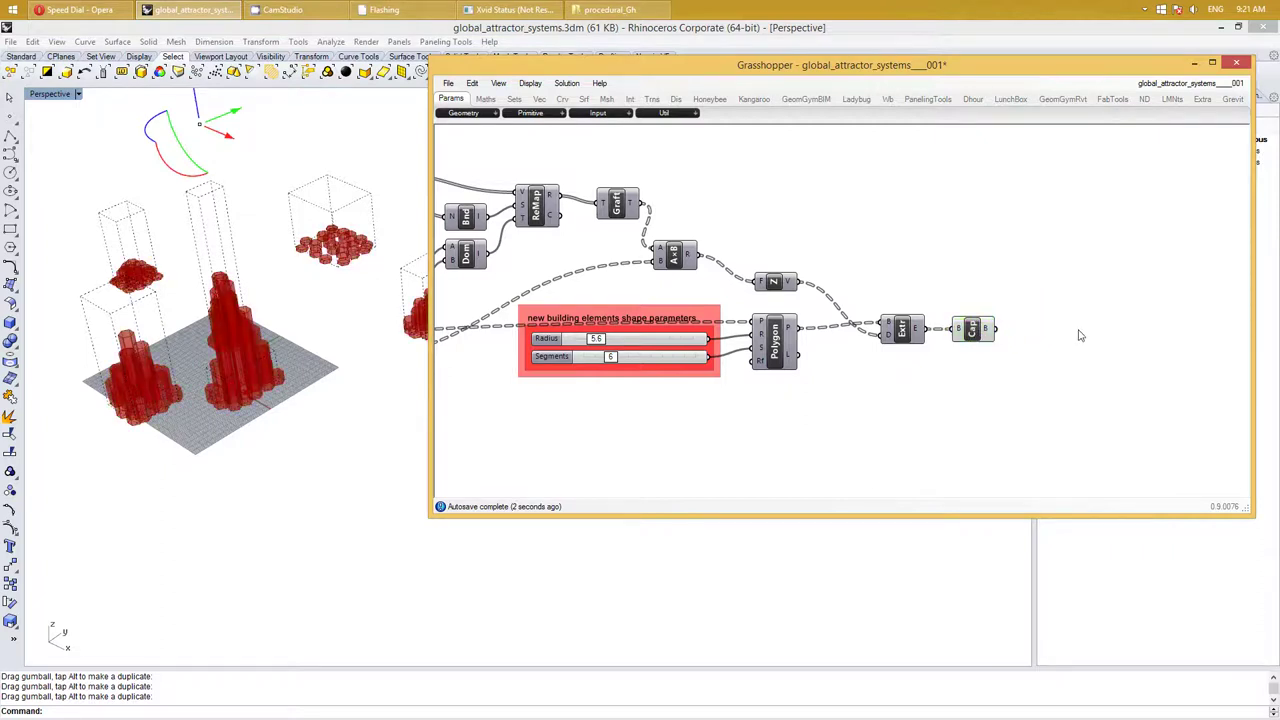
{"action": "right_click", "coordinate": [974, 335]}
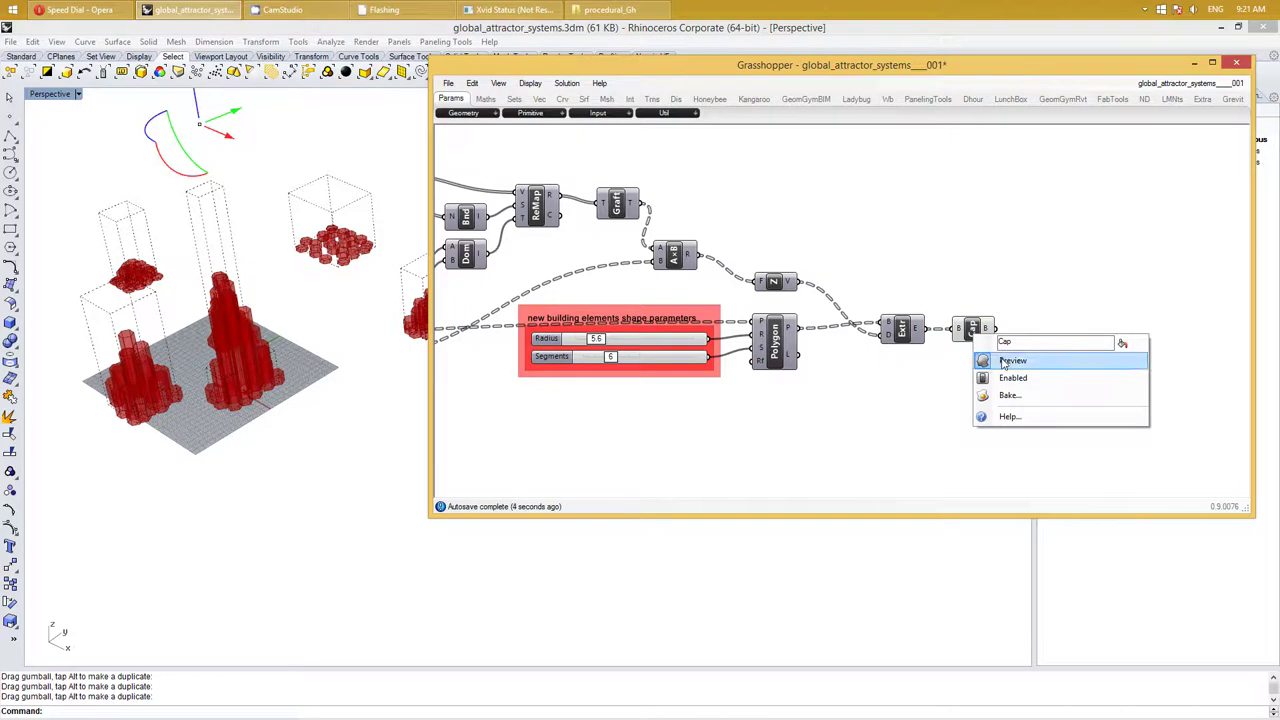
{"action": "left_click", "coordinate": [1010, 360]}
Add a Data parameter after Cap and rename it OUT_new
{"action": "double_click", "coordinate": [1049, 343]}
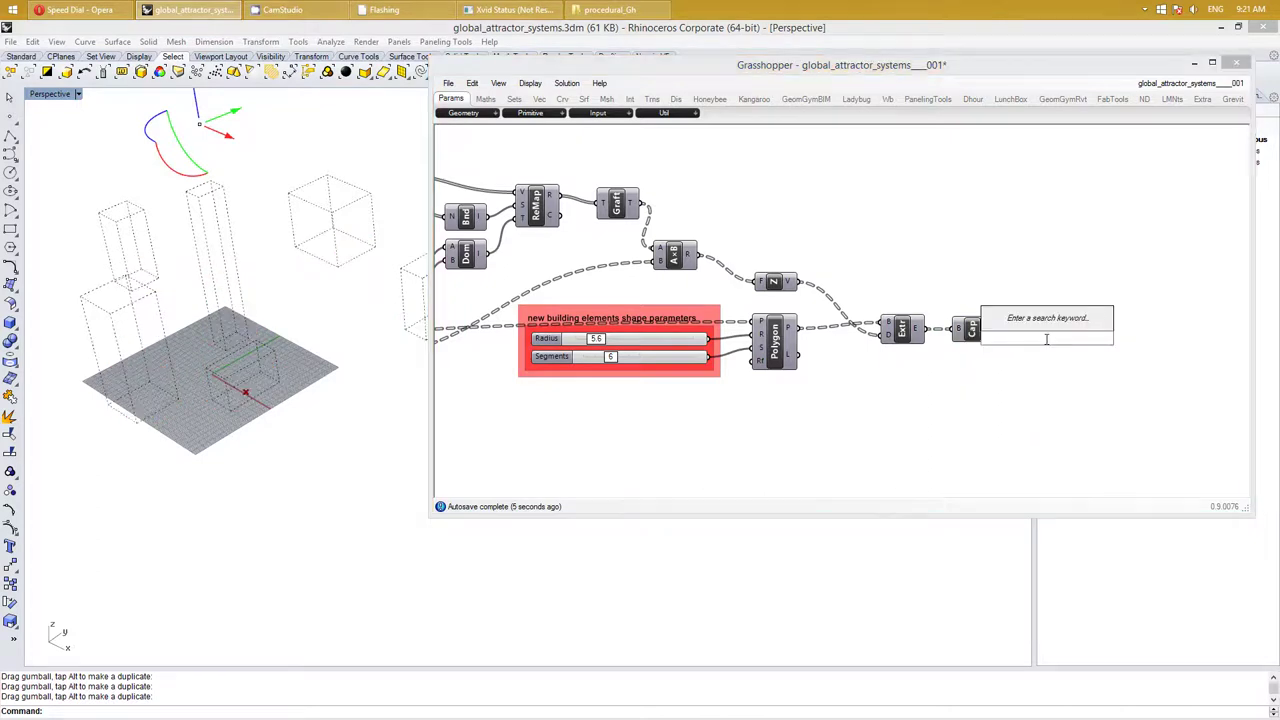
{"action": "type", "text": "data"}
{"action": "key", "text": "Return"}
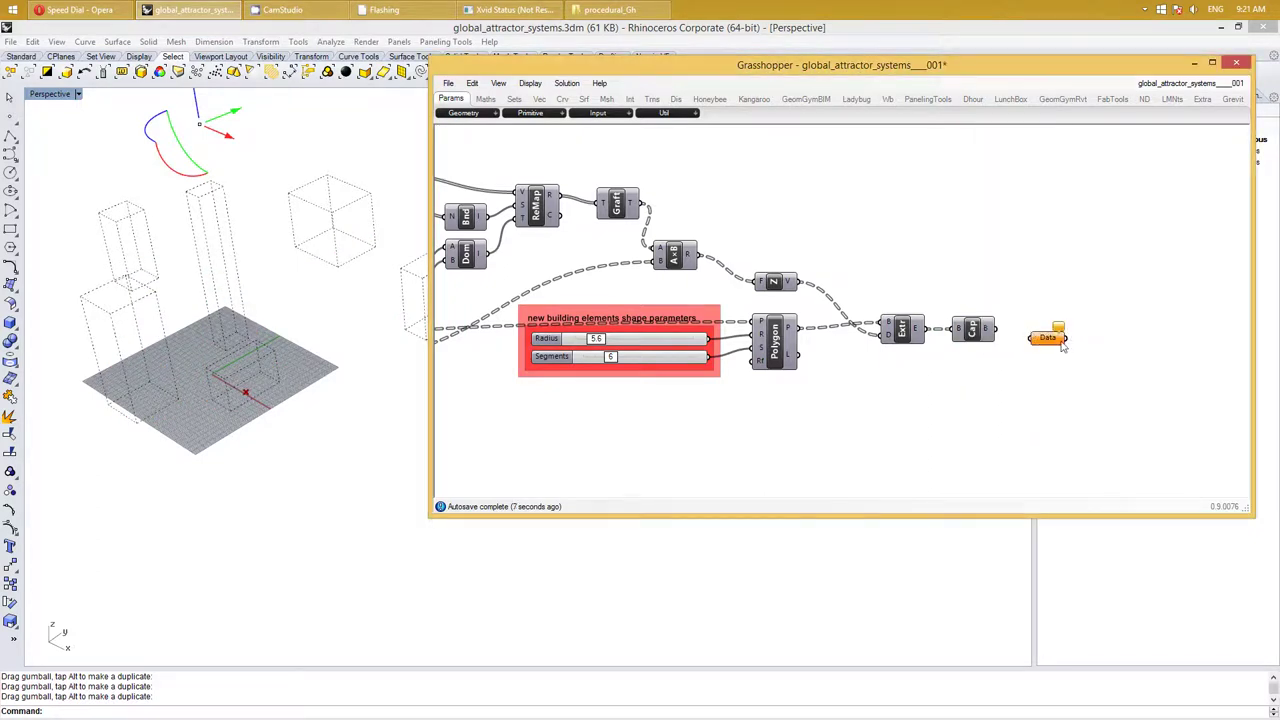
{"action": "left_click_drag", "start_coordinate": [1057, 342], "coordinate": [1062, 336]}
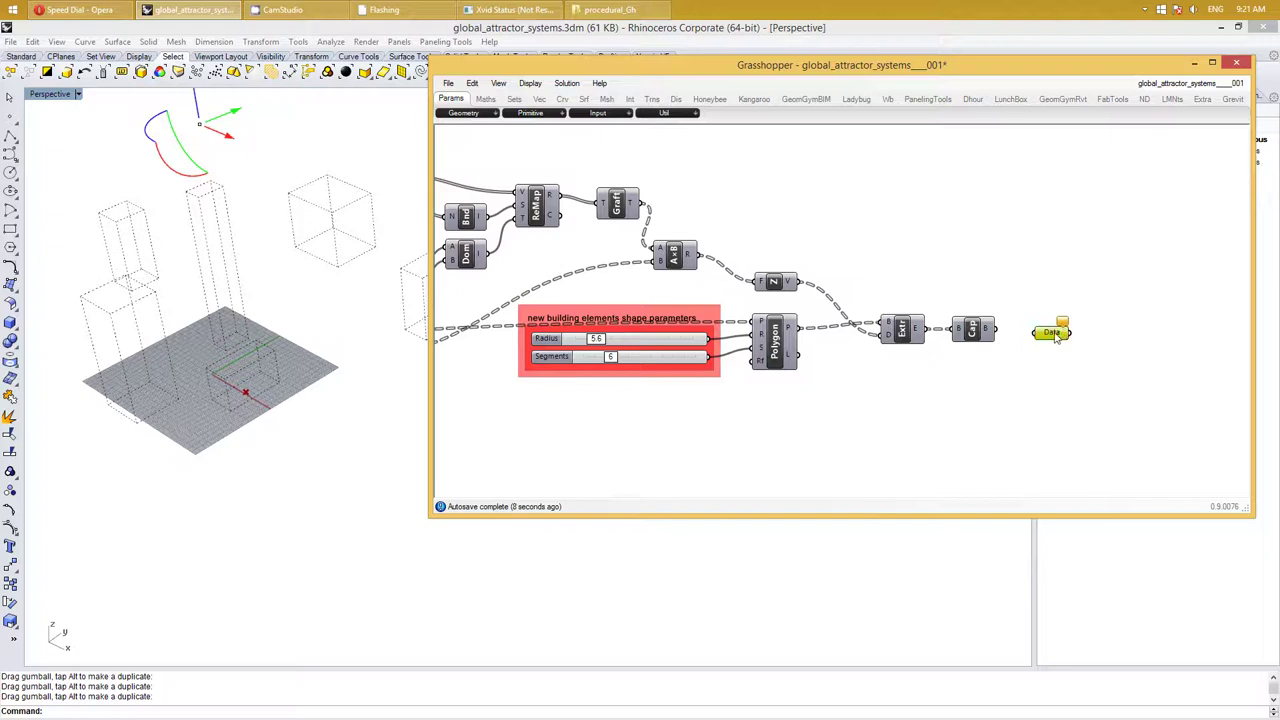
{"action": "right_click", "coordinate": [1055, 332]}
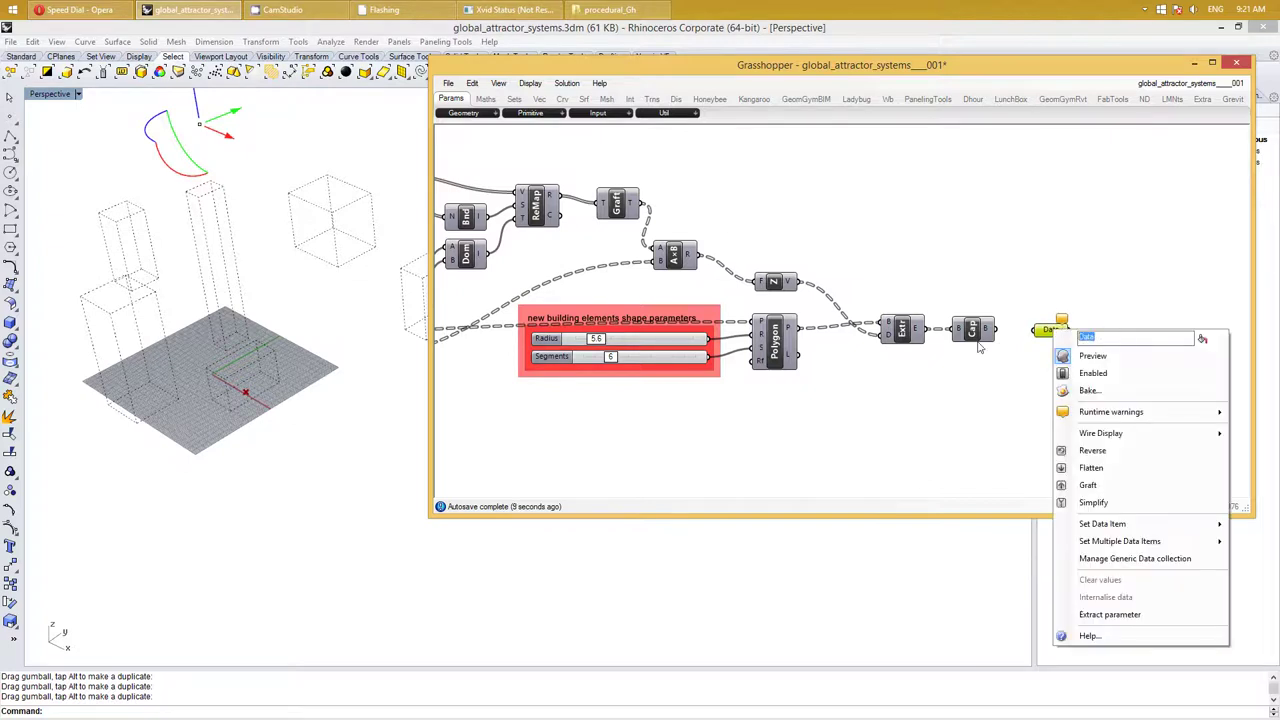
{"action": "type", "text": "OUT_n"}
{"action": "type", "text": "ew_building_elements"}
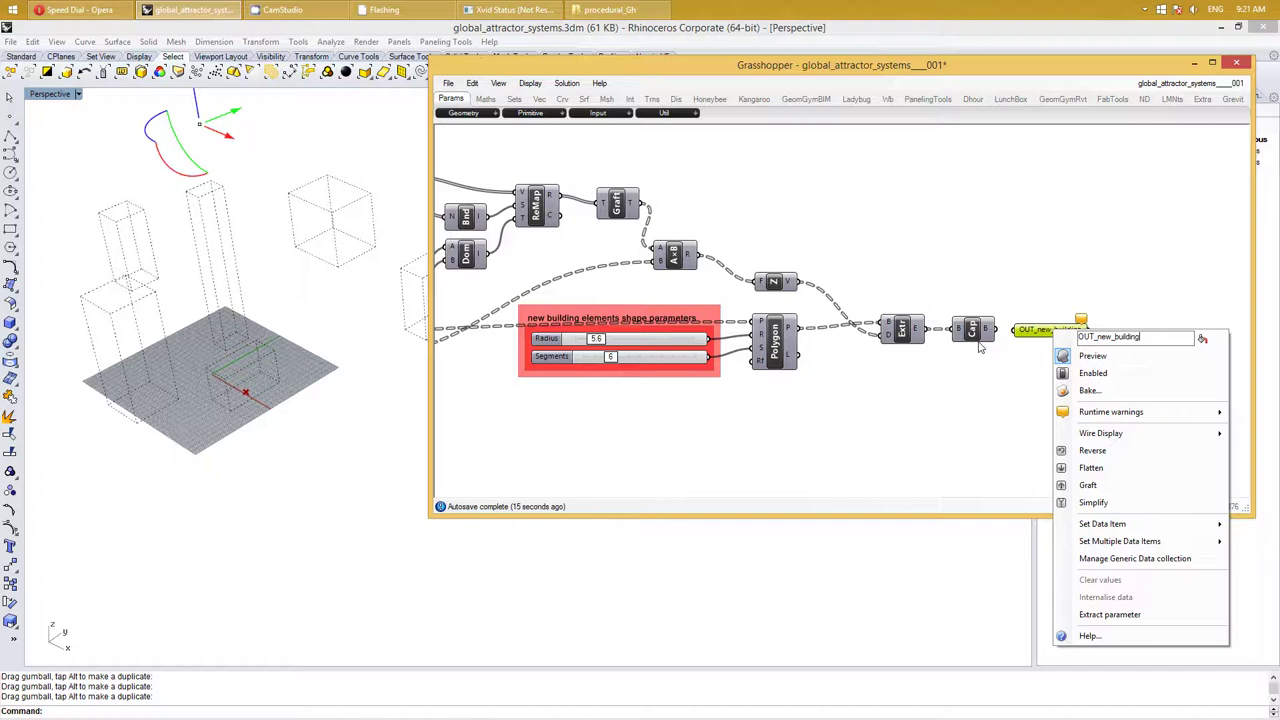
Finish renaming the Cap output parameter to OUT_new_building_elements
{"action": "type", "text": "_el"}
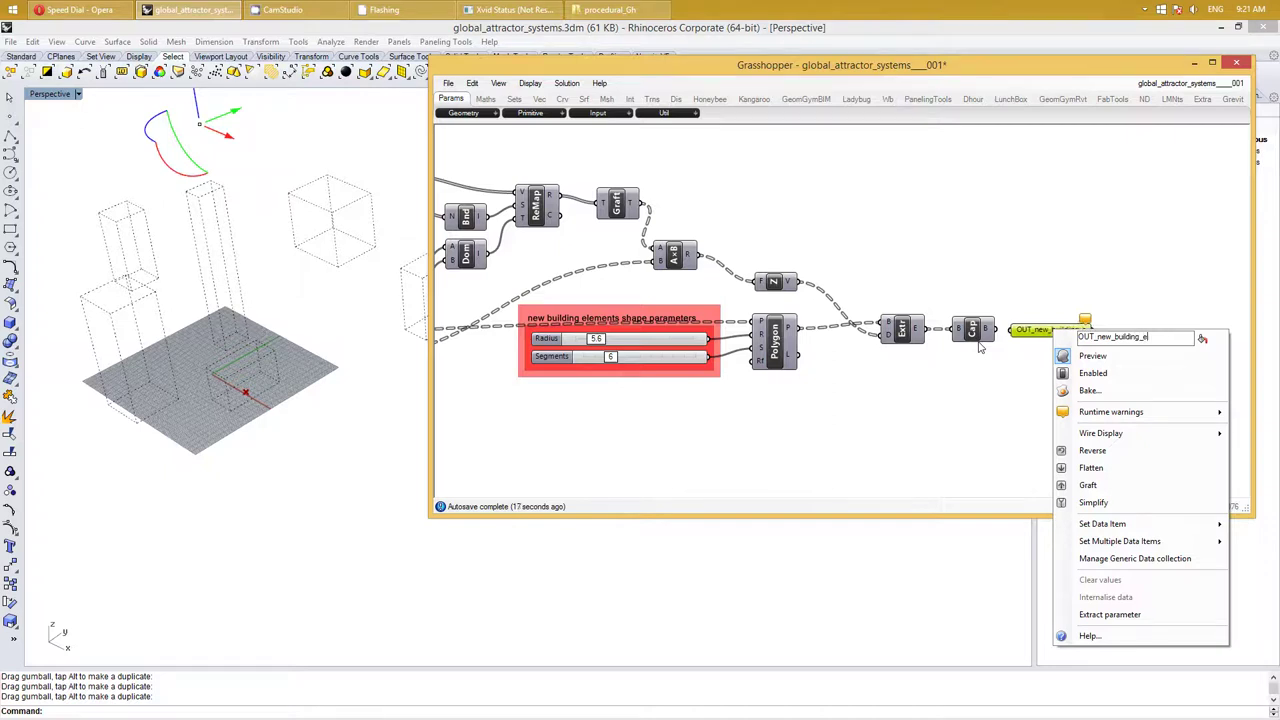
{"action": "type", "text": "ements"}
{"action": "key", "text": "Return"}
{"action": "mouse_move", "coordinate": [1035, 330]}
{"action": "left_mouse_down"}
{"action": "mouse_move", "coordinate": [1076, 335]}
{"action": "mouse_move", "coordinate": [858, 302]}
{"action": "left_mouse_up"}
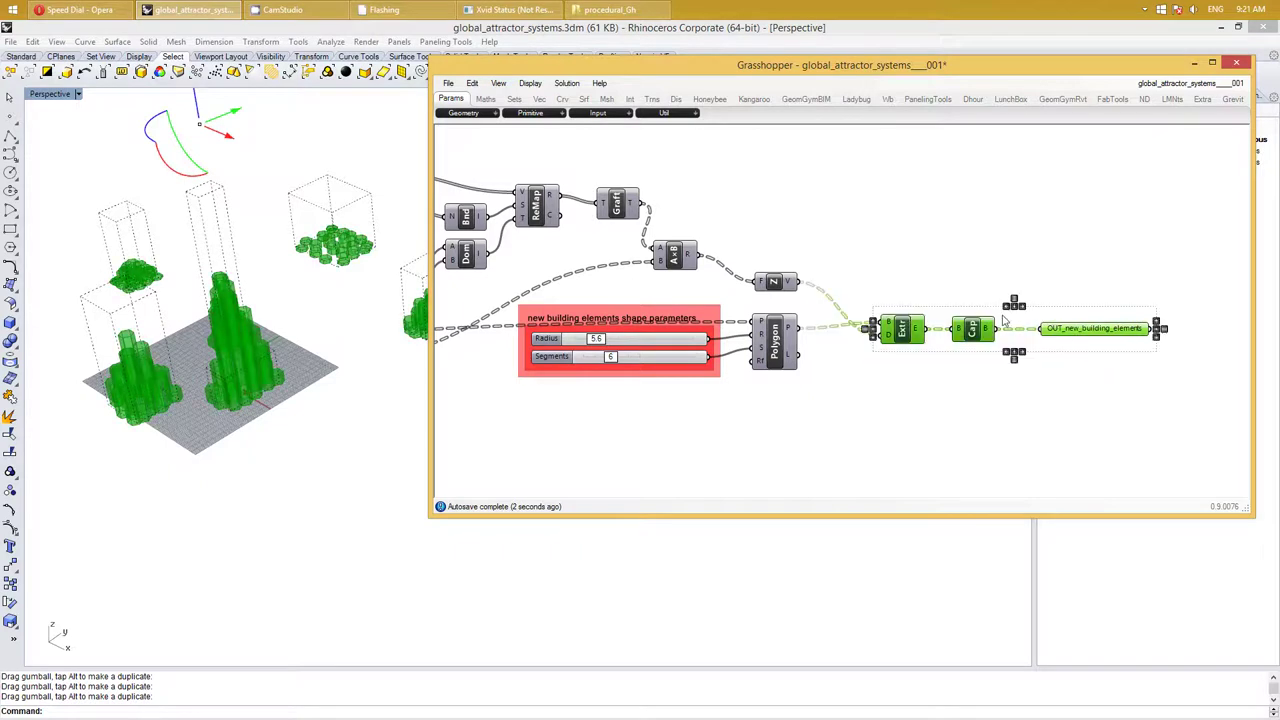
Select only OUT_new_building_elements to preview the new building elements in Rhino
{"action": "left_click", "coordinate": [1100, 410]}
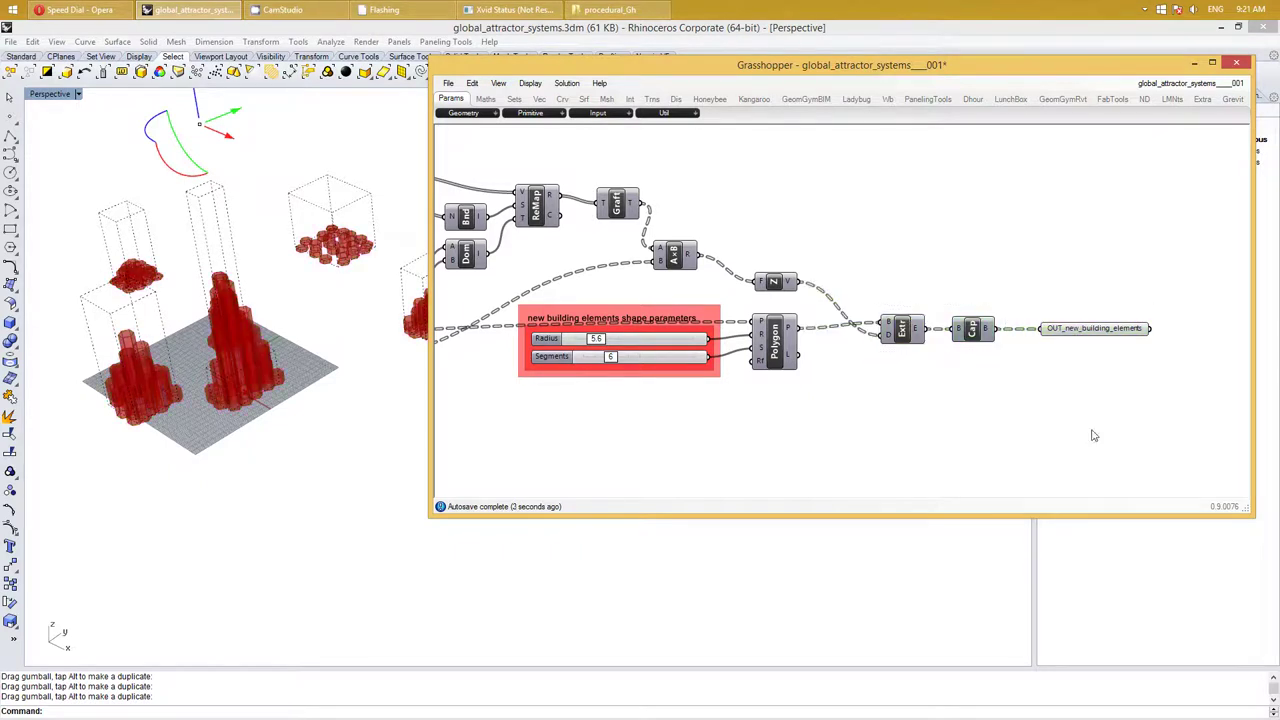
{"action": "left_click_drag", "start_coordinate": [1152, 402], "coordinate": [1078, 337]}
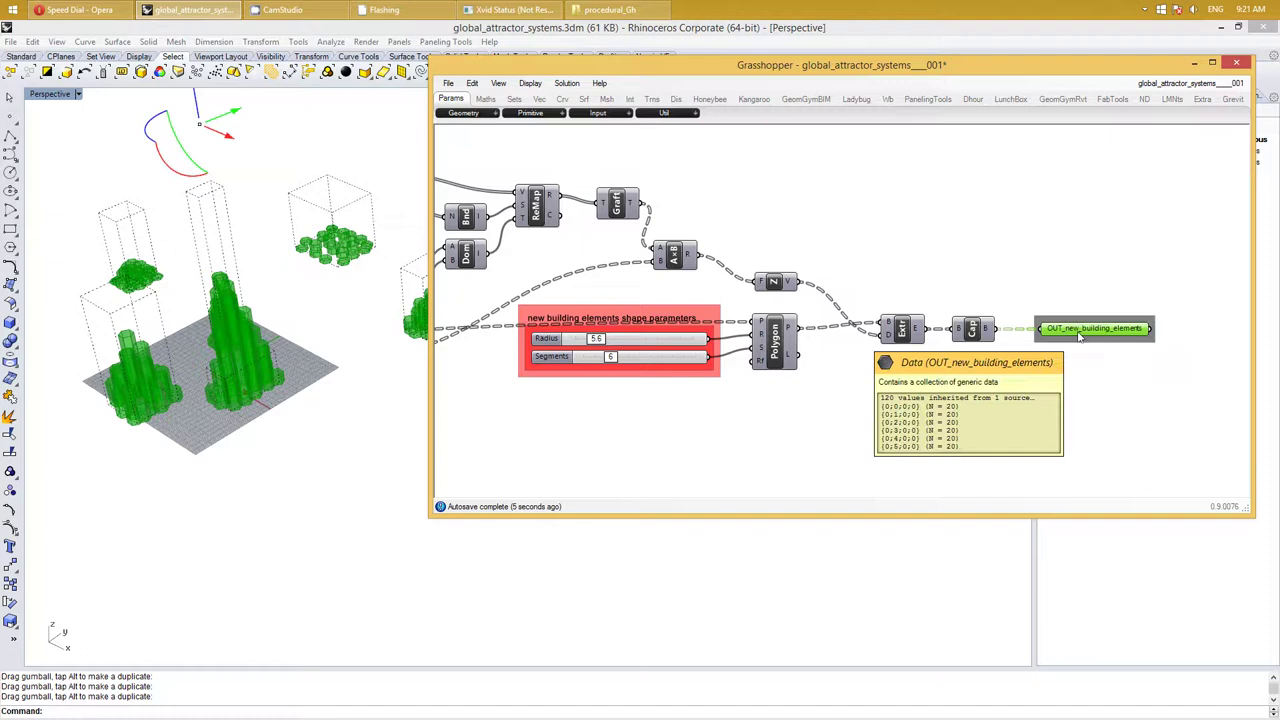
{"action": "double_click", "coordinate": [1094, 318]}
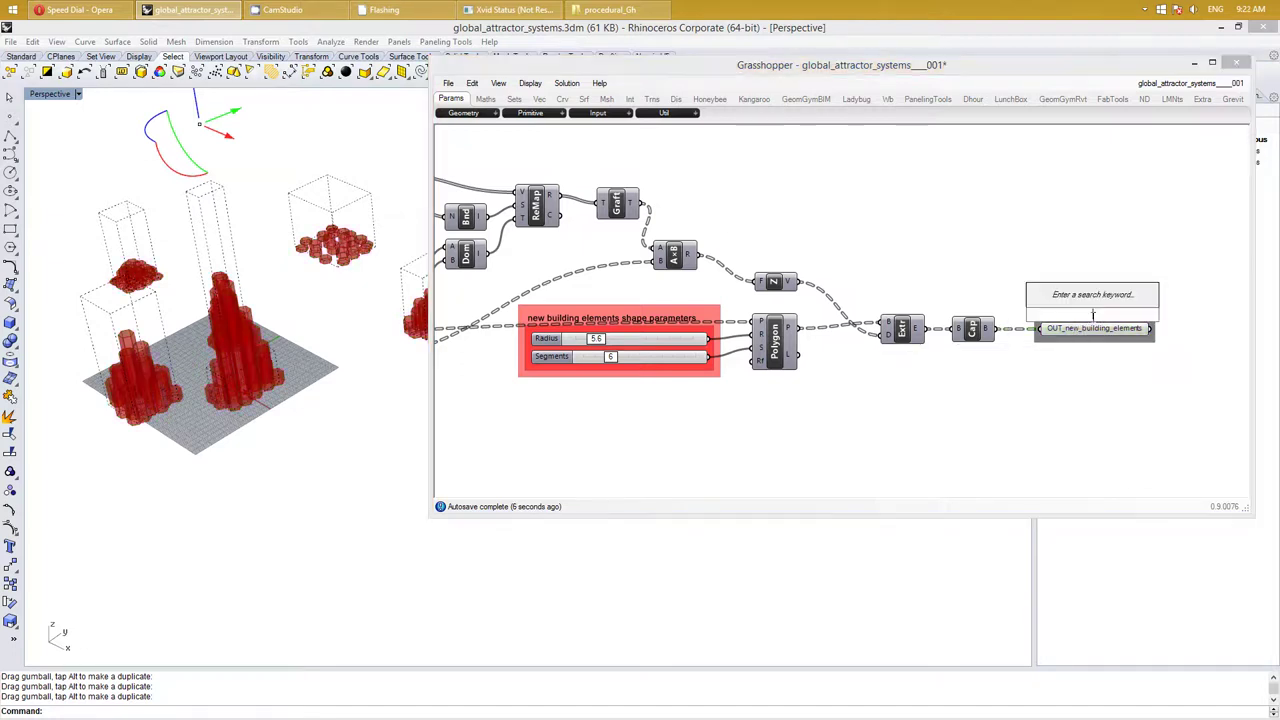
{"action": "left_click", "coordinate": [1126, 357]}
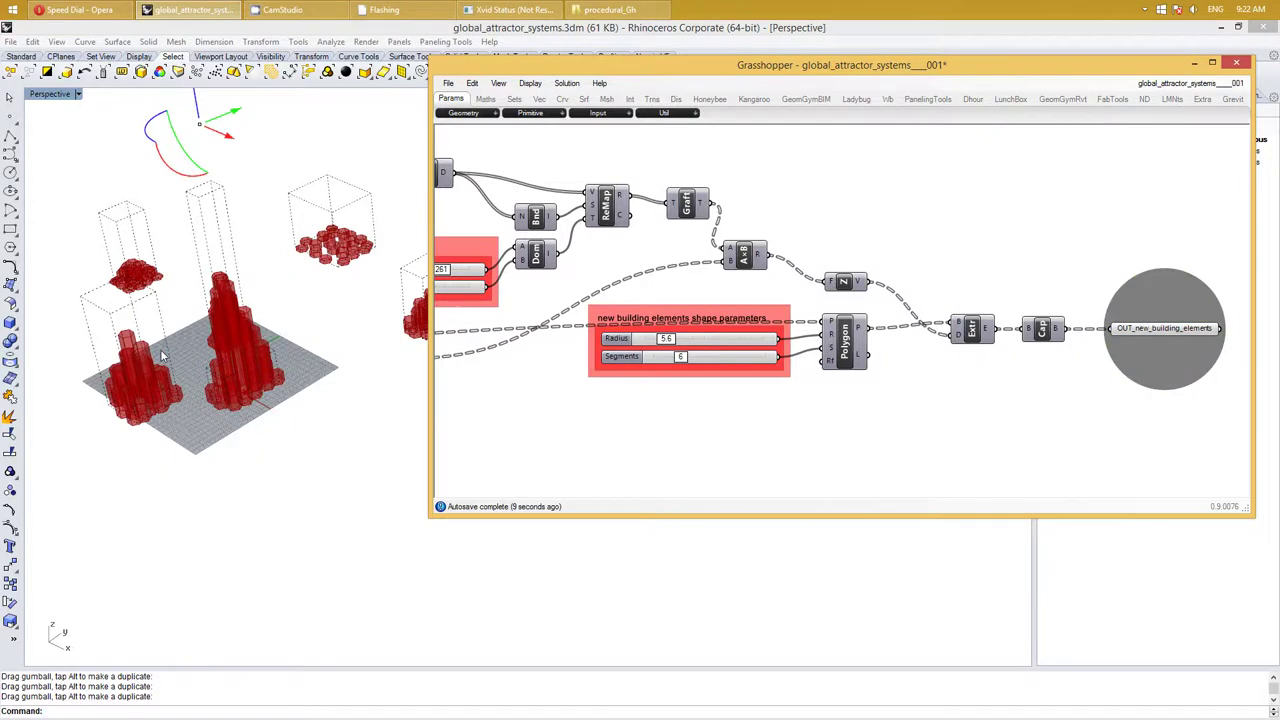
{"action": "right_click_drag", "start_coordinate": [163, 355], "coordinate": [181, 325]}
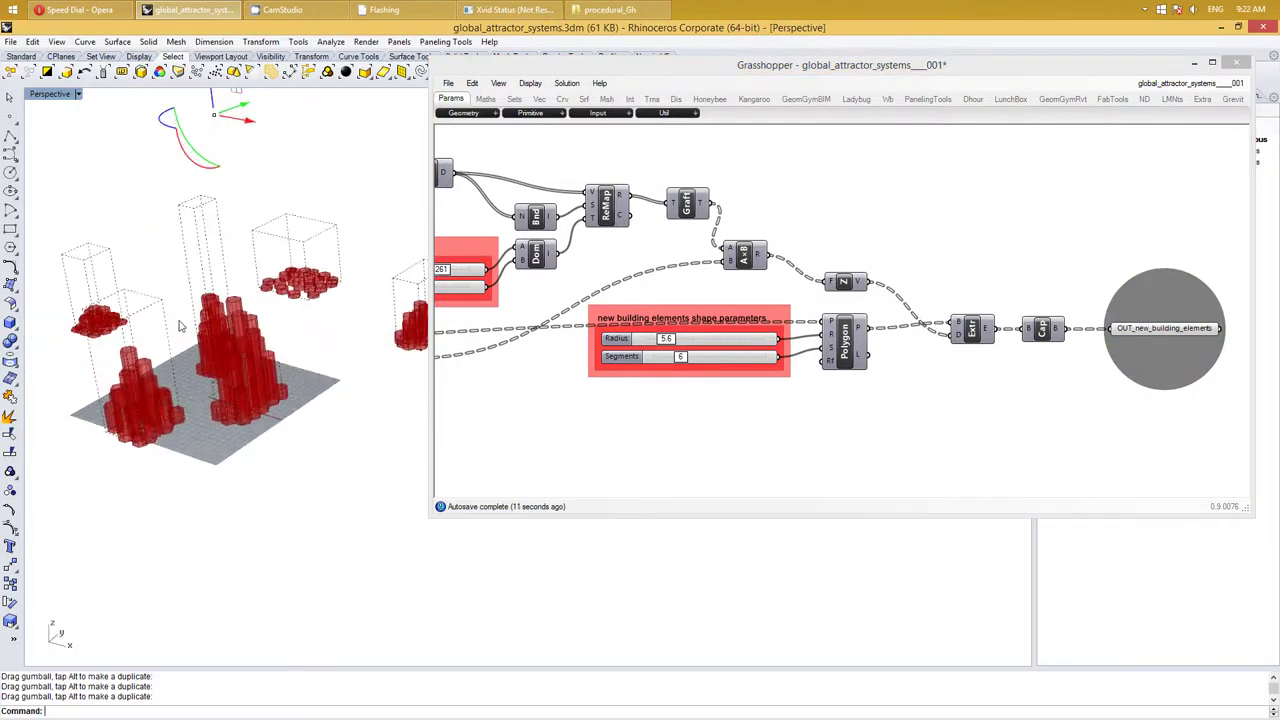
{"action": "right_click_drag", "start_coordinate": [605, 423], "coordinate": [823, 384]}
{"action": "right_click_drag", "start_coordinate": [618, 385], "coordinate": [829, 374]}
{"action": "mouse_move", "coordinate": [681, 396]}
{"action": "right_mouse_down"}
{"action": "mouse_move", "coordinate": [910, 376]}
{"action": "mouse_move", "coordinate": [846, 374]}
{"action": "mouse_move", "coordinate": [741, 414]}
{"action": "right_mouse_up"}
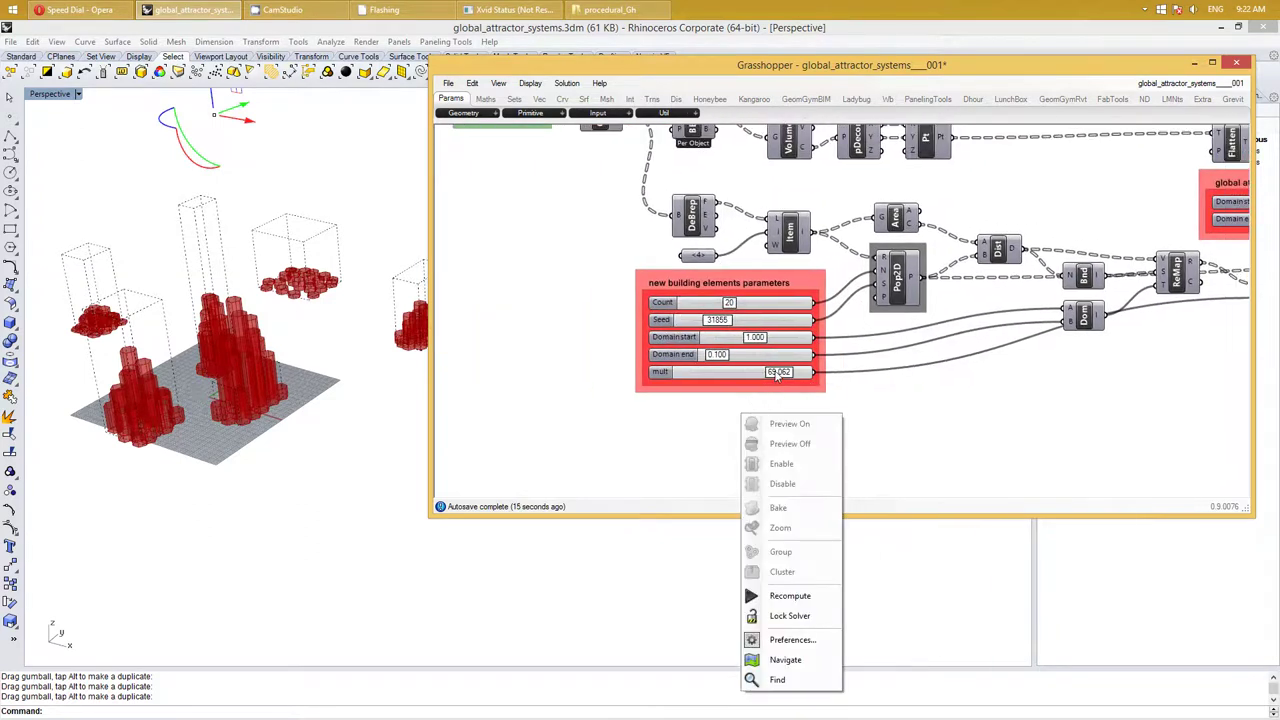
Raise the mult slider's maximum to 160 in its slider settings
{"action": "left_click", "coordinate": [660, 373]}
{"action": "double_click", "coordinate": [660, 373]}
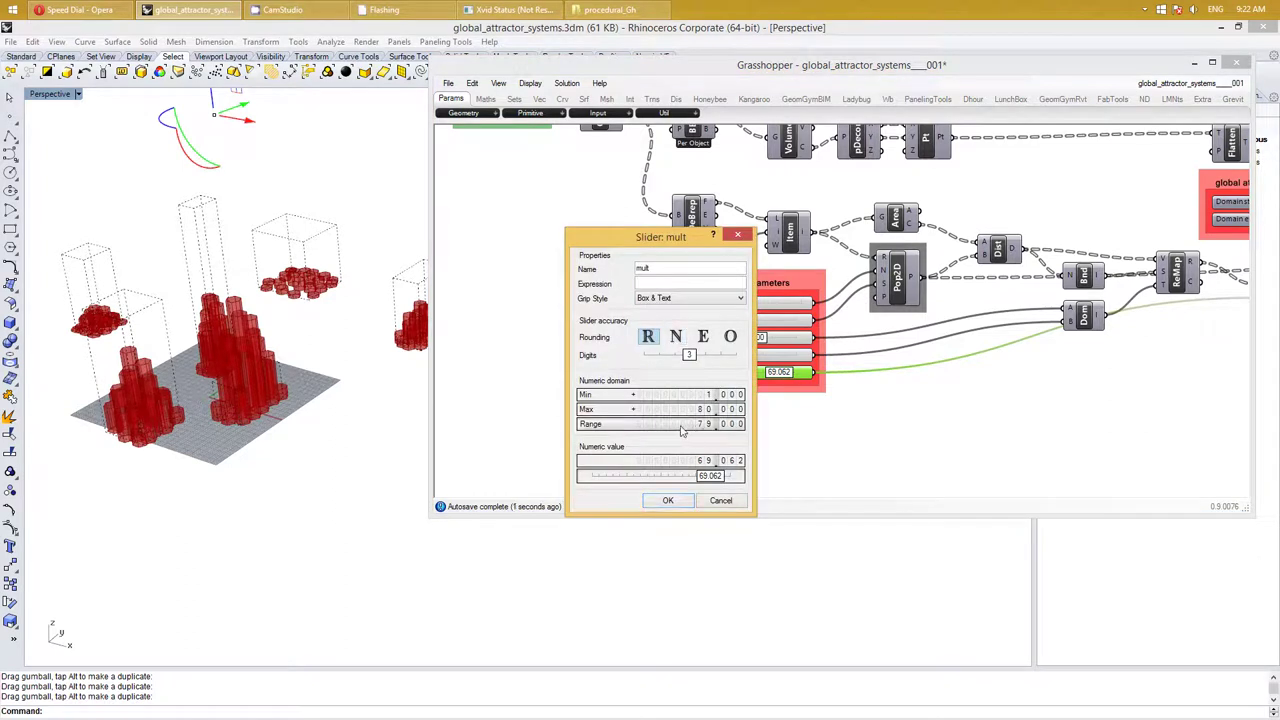
{"action": "double_click", "coordinate": [640, 410]}
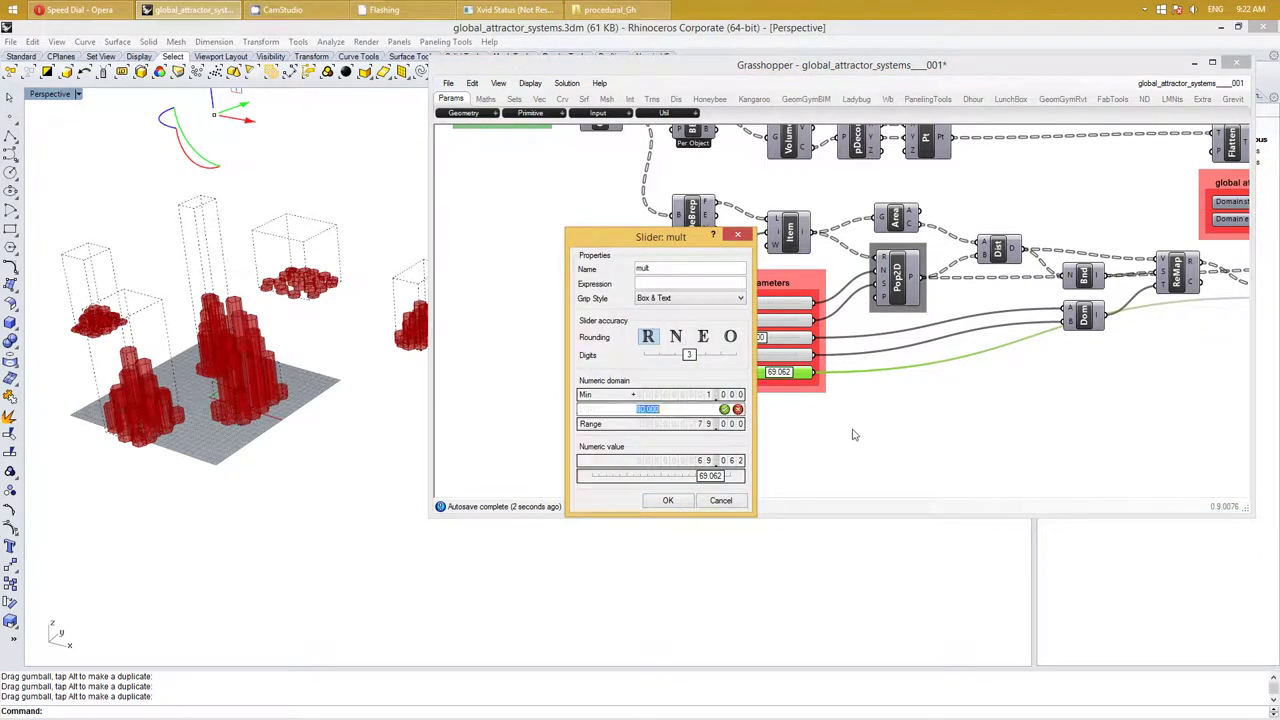
{"action": "type", "text": "12"}
{"action": "key", "text": "Return"}
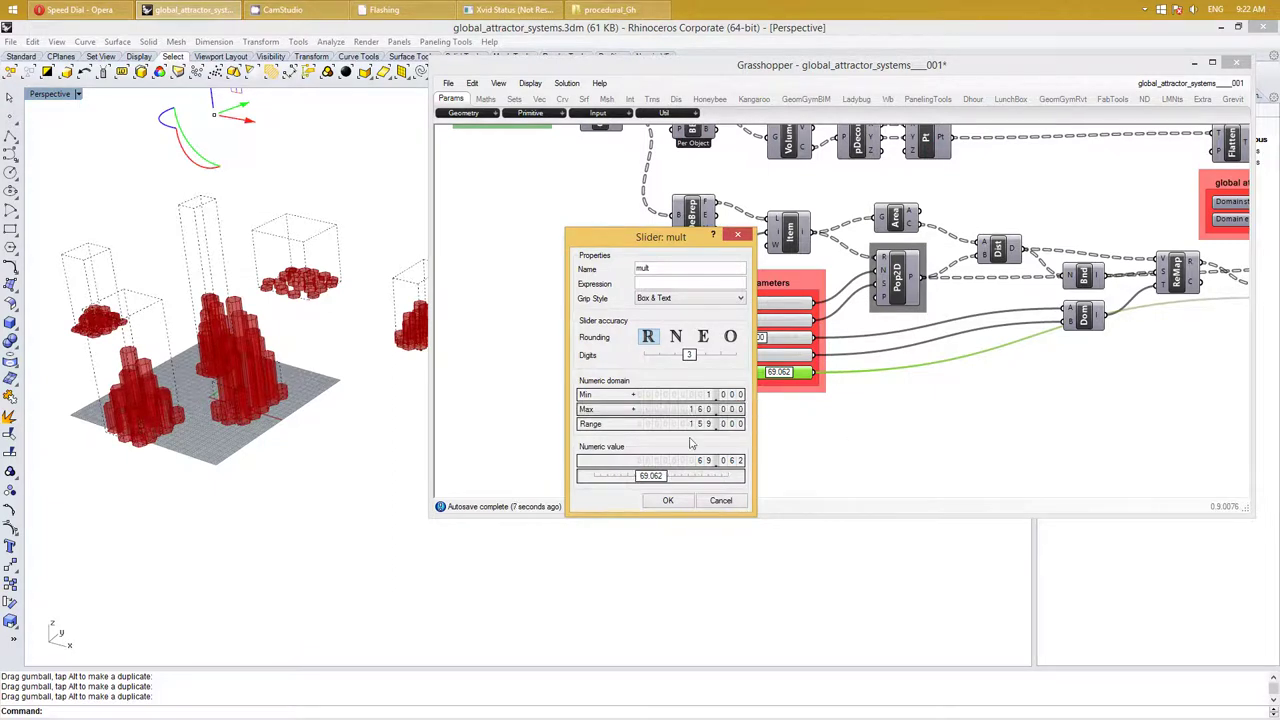
{"action": "mouse_move", "coordinate": [663, 479]}
{"action": "left_mouse_down"}
{"action": "mouse_move", "coordinate": [701, 481]}
{"action": "mouse_move", "coordinate": [666, 479]}
{"action": "left_mouse_up"}
{"action": "left_click", "coordinate": [668, 501]}
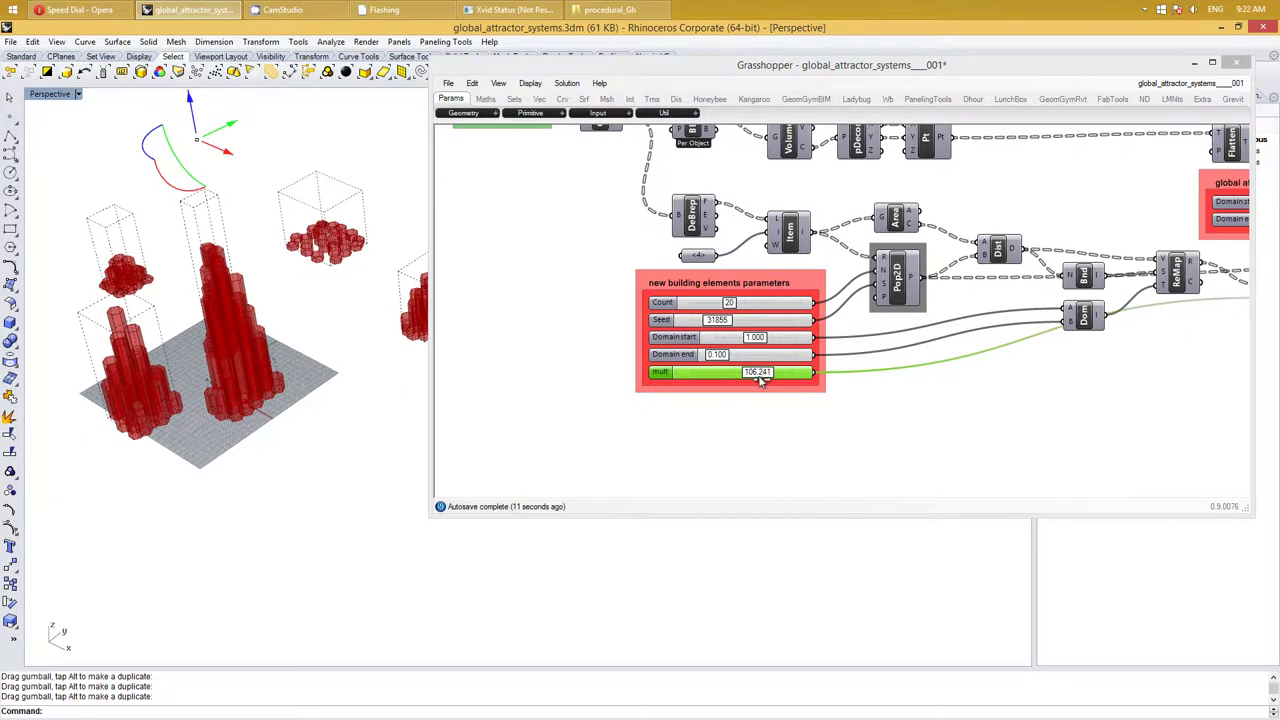
Set mult to 127.441 so the red buildings grow much taller
{"action": "left_click_drag", "start_coordinate": [760, 378], "coordinate": [770, 378]}
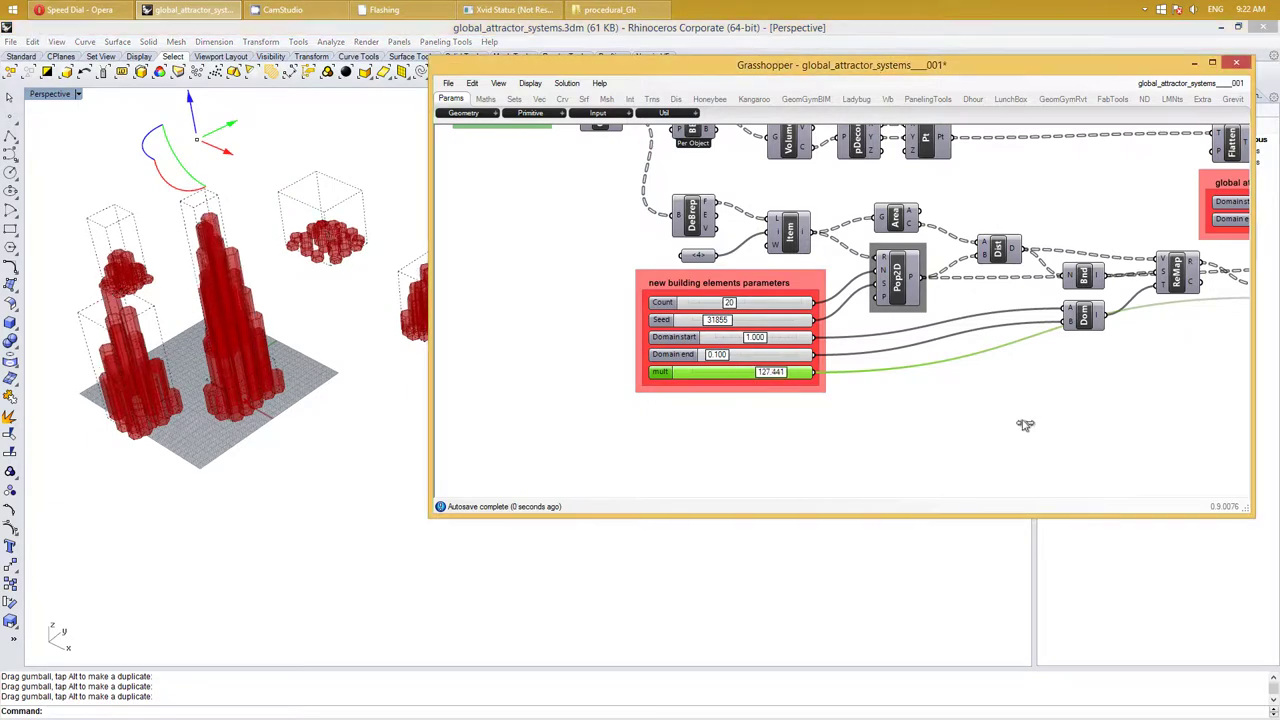
{"action": "mouse_move", "coordinate": [1025, 424]}
{"action": "right_mouse_down"}
{"action": "mouse_move", "coordinate": [967, 421]}
{"action": "mouse_move", "coordinate": [914, 317]}
{"action": "mouse_move", "coordinate": [714, 341]}
{"action": "right_mouse_up"}
{"action": "scroll", "coordinate": [954, 431], "scroll_direction": "down", "scroll_amount": 1}
{"action": "scroll", "coordinate": [1011, 417], "scroll_direction": "down", "scroll_amount": 1}
{"action": "scroll", "coordinate": [915, 306], "scroll_direction": "up", "scroll_amount": 2}
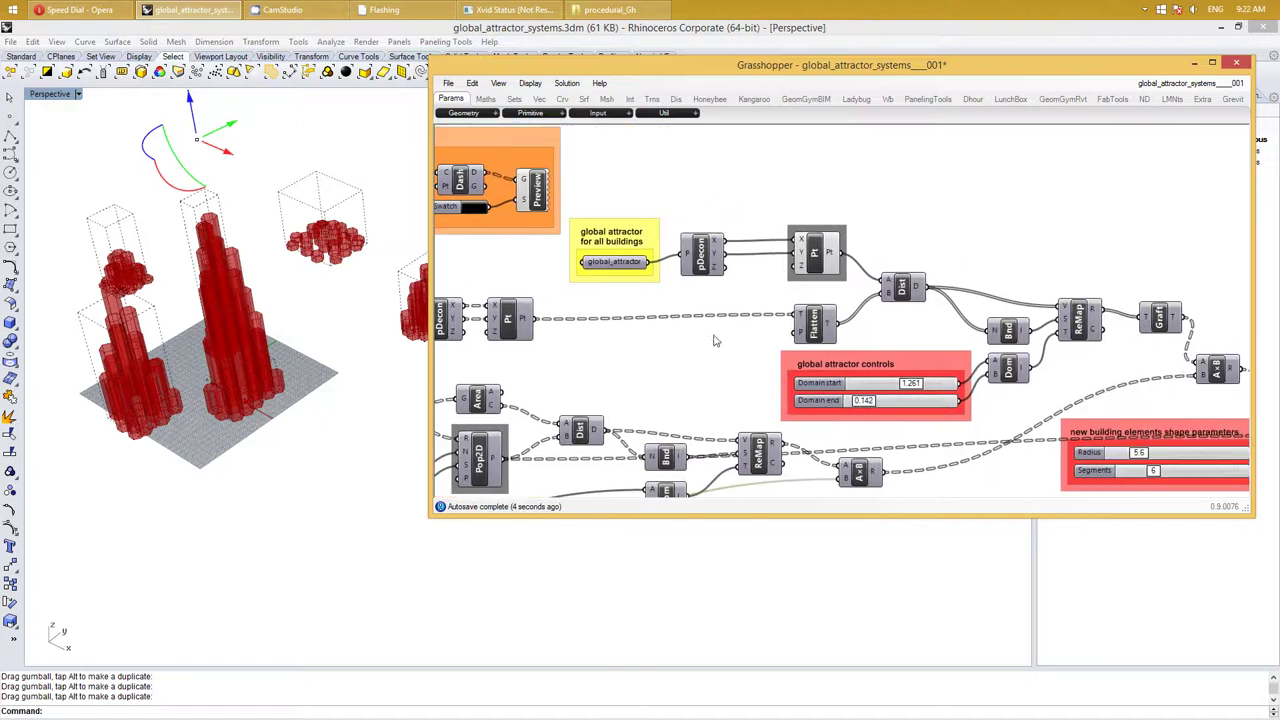
Add a Dots component and connect the Pt output to its point input
{"action": "right_click_drag", "start_coordinate": [975, 438], "coordinate": [942, 412]}
{"action": "left_click", "coordinate": [878, 198]}
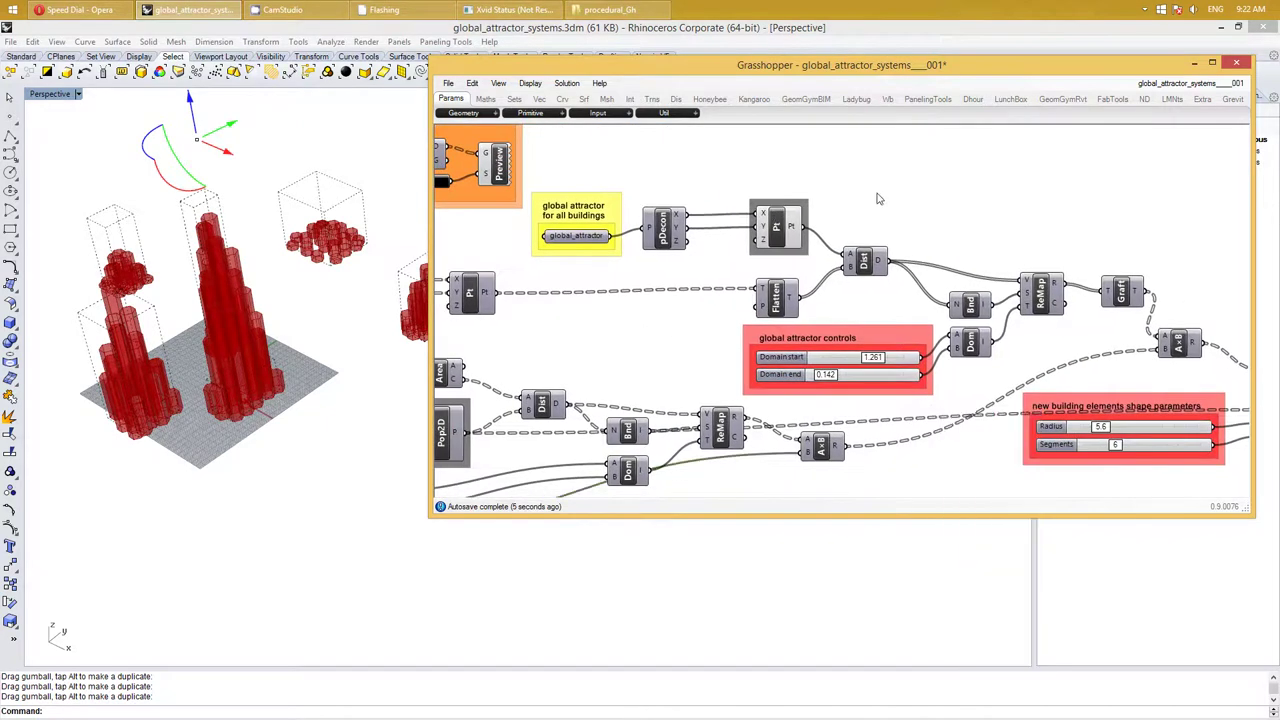
{"action": "right_click_drag", "start_coordinate": [785, 228], "coordinate": [957, 214]}
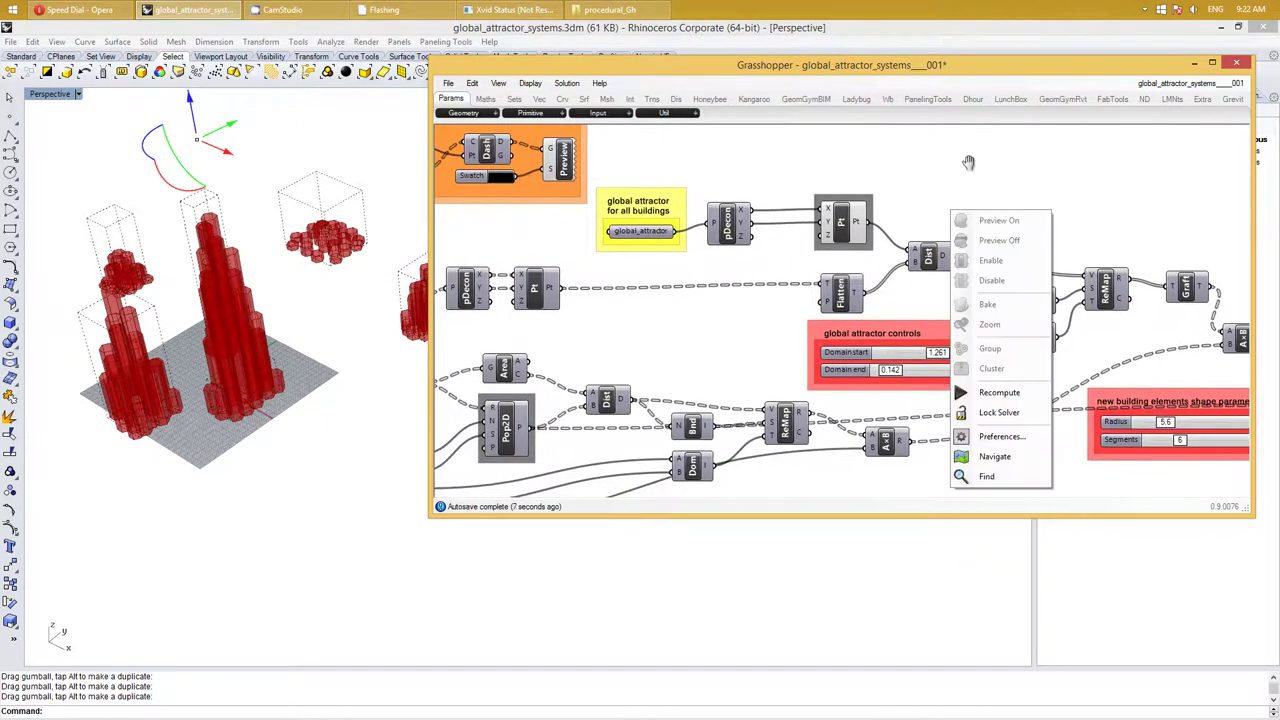
{"action": "right_click_drag", "start_coordinate": [971, 163], "coordinate": [936, 177]}
{"action": "double_click", "coordinate": [936, 178]}
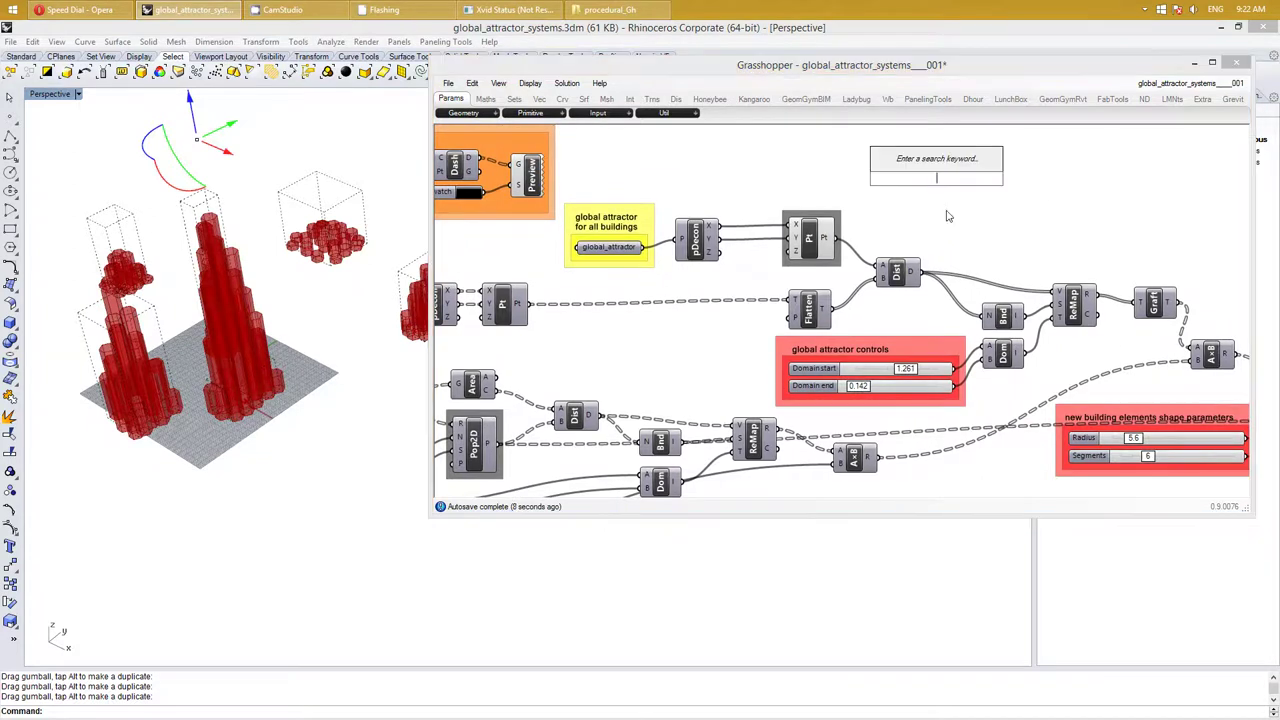
{"action": "type", "text": "do"}
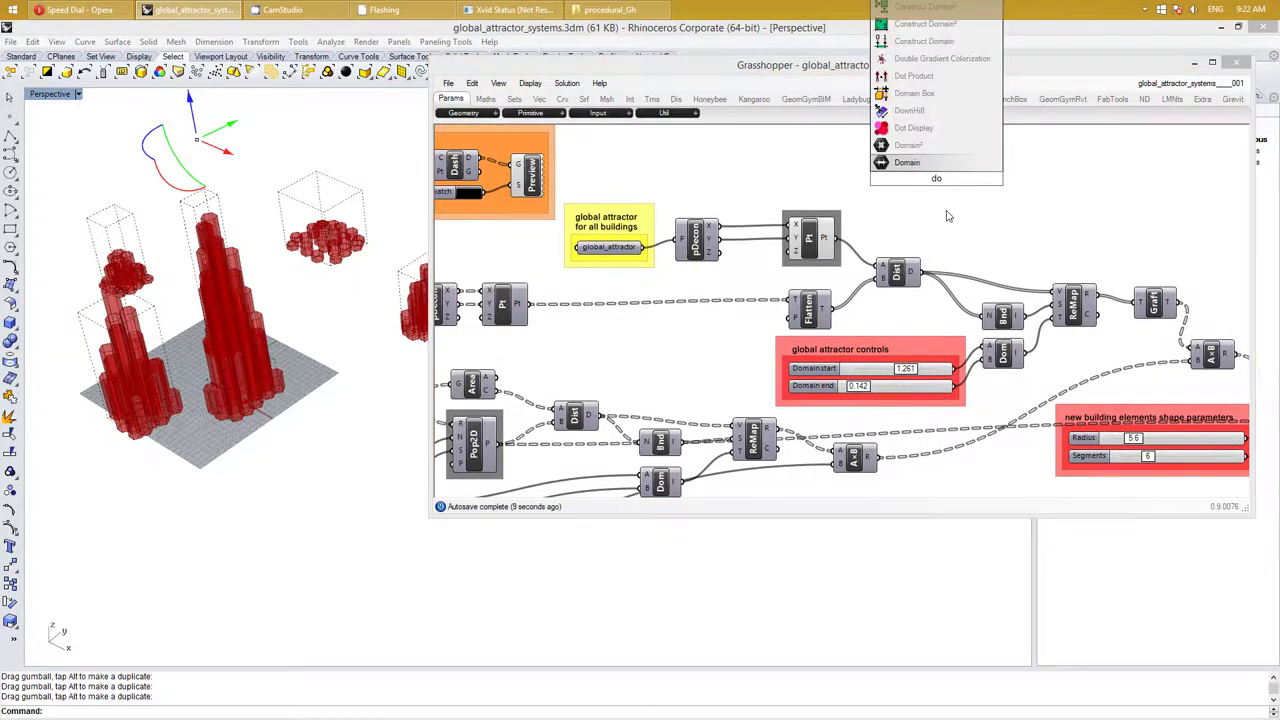
{"action": "left_click", "coordinate": [944, 128]}
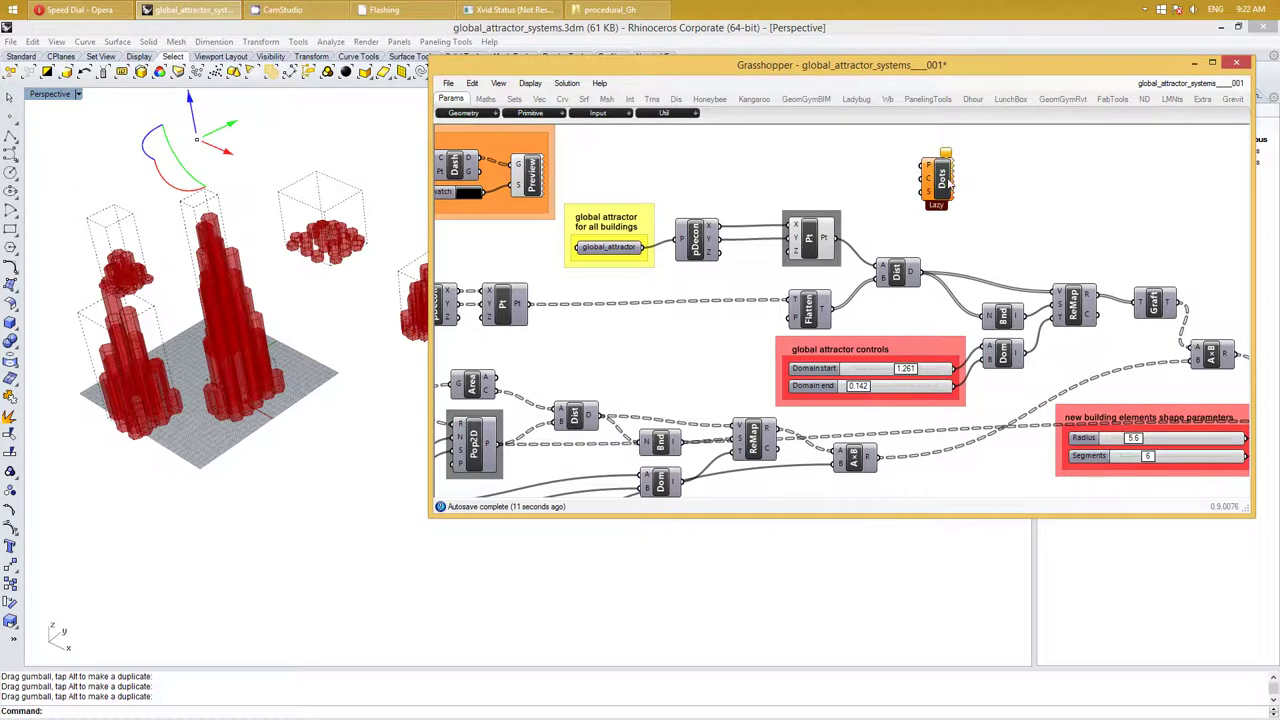
{"action": "left_click_drag", "start_coordinate": [948, 178], "coordinate": [966, 181]}
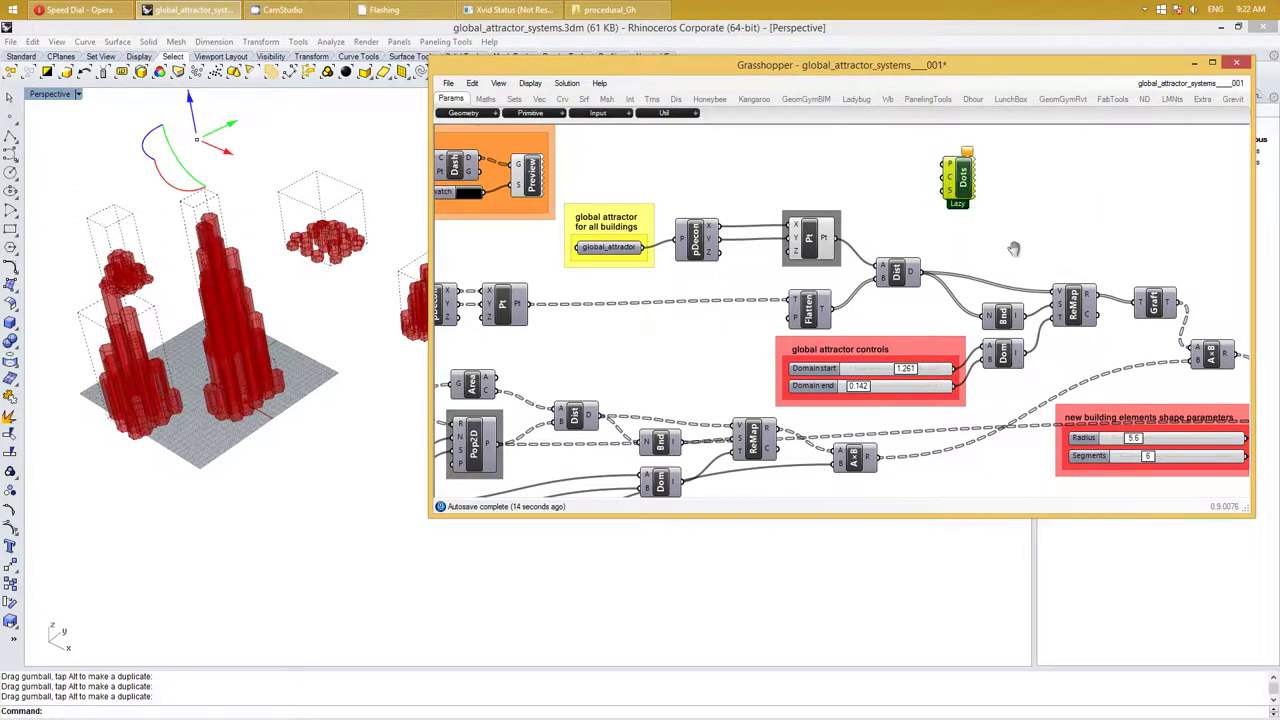
{"action": "right_click_drag", "start_coordinate": [1009, 249], "coordinate": [1045, 247]}
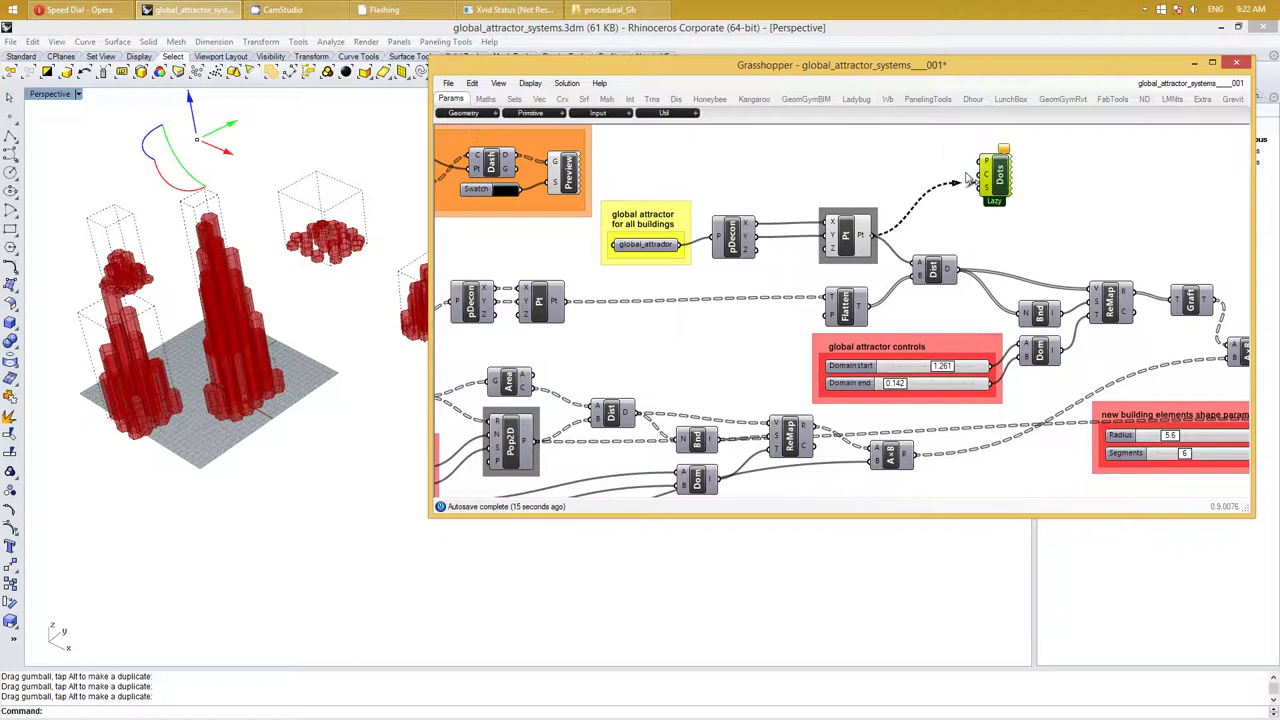
{"action": "left_click_drag", "start_coordinate": [877, 236], "coordinate": [982, 162]}
{"action": "right_click", "coordinate": [848, 237]}
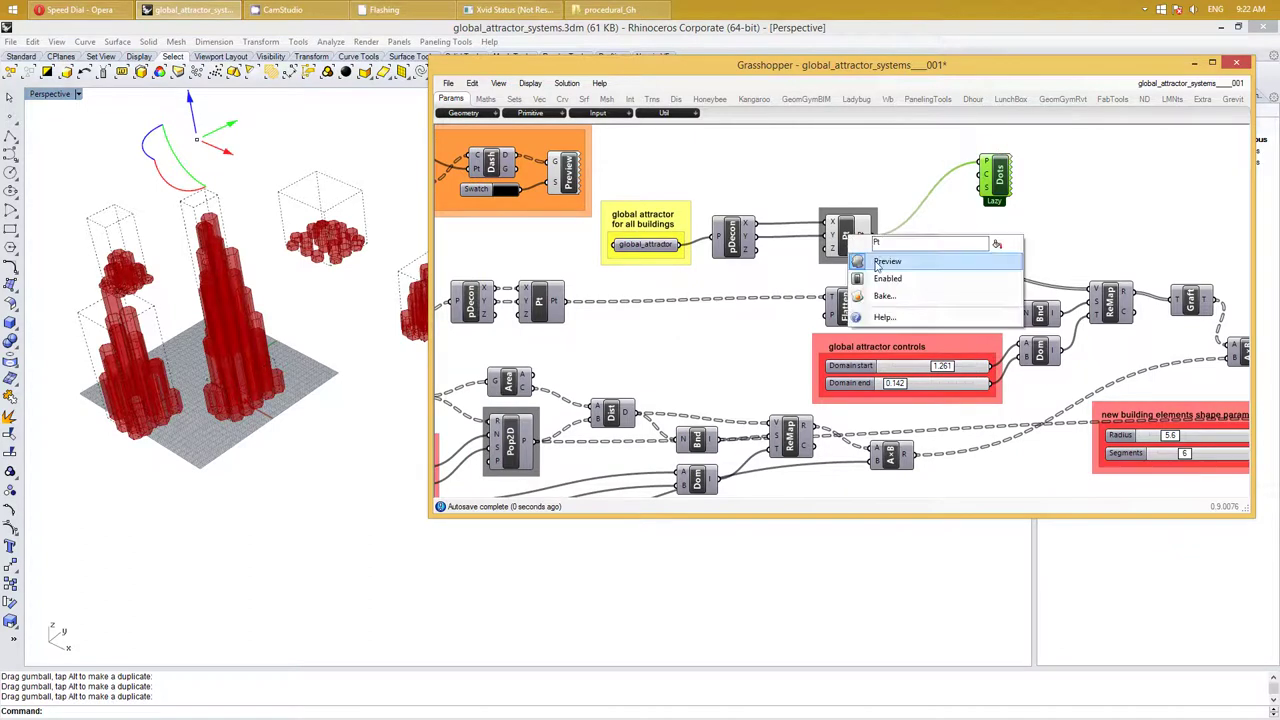
Add a 1–30 Box & Text number slider wired to the Dots size input
{"action": "double_click", "coordinate": [1008, 250]}
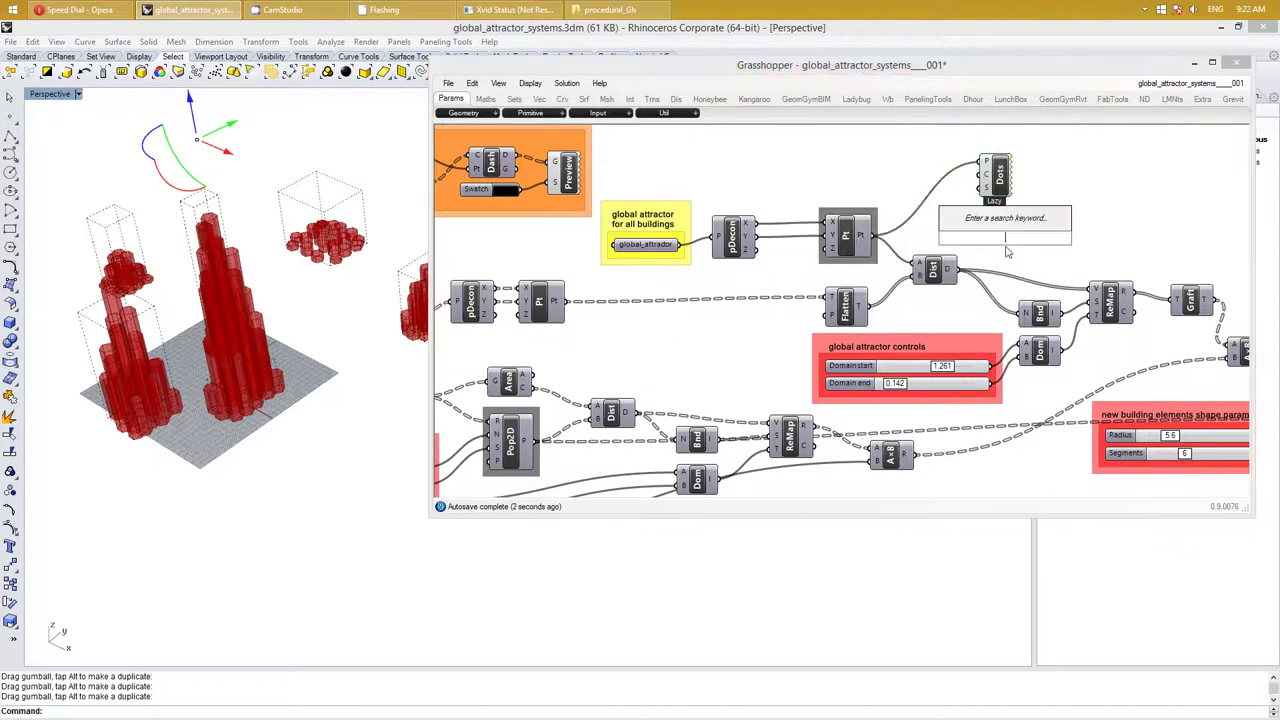
{"action": "type", "text": "1<30"}
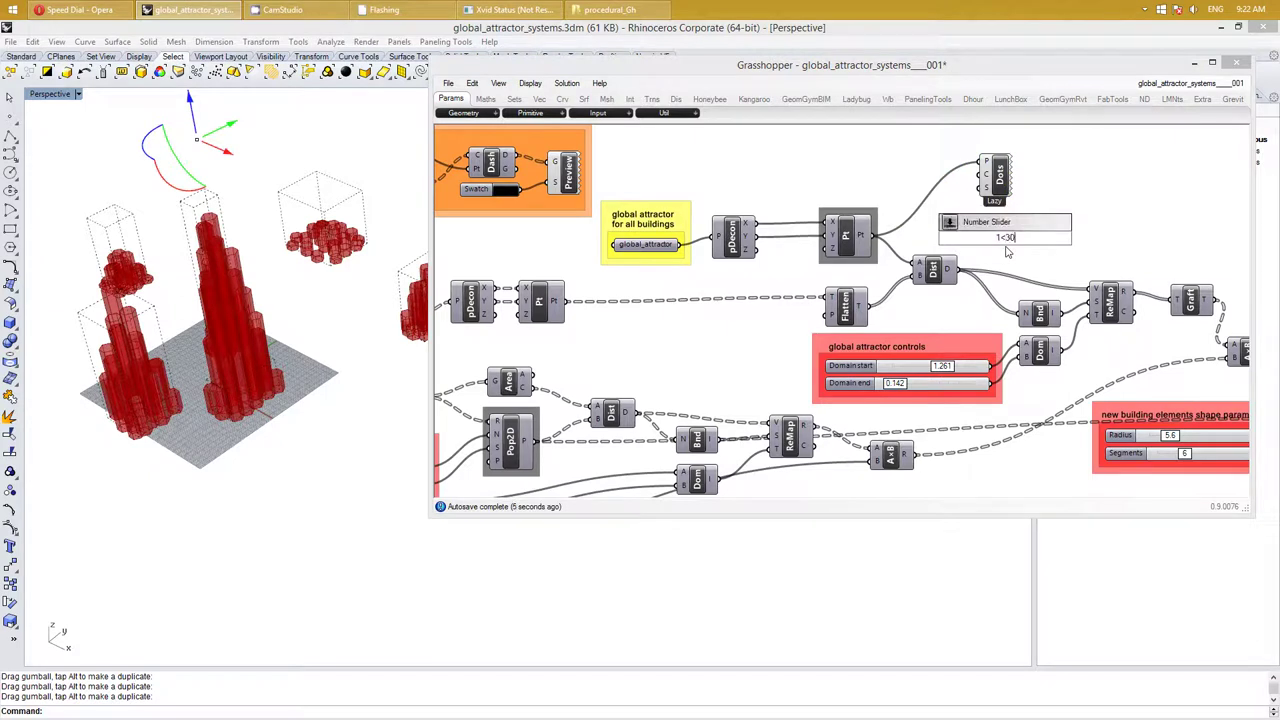
{"action": "key", "text": "Return"}
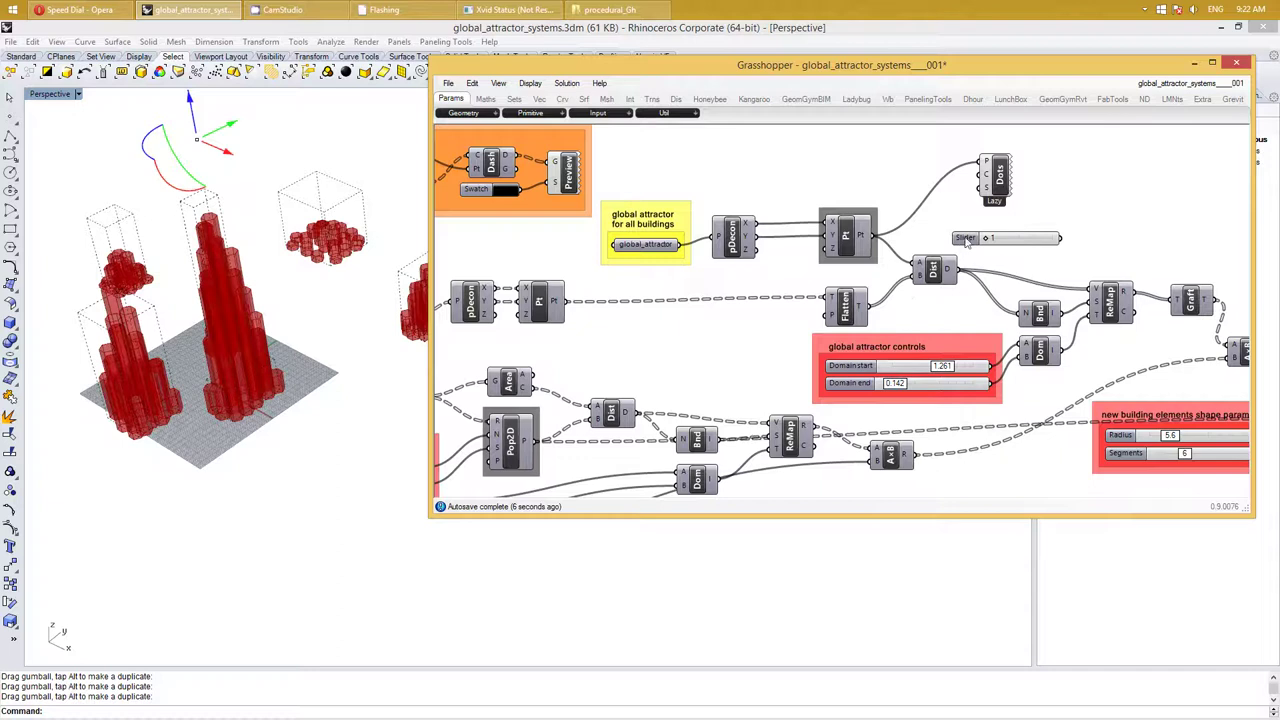
{"action": "left_click", "coordinate": [964, 238]}
{"action": "double_click", "coordinate": [964, 238]}
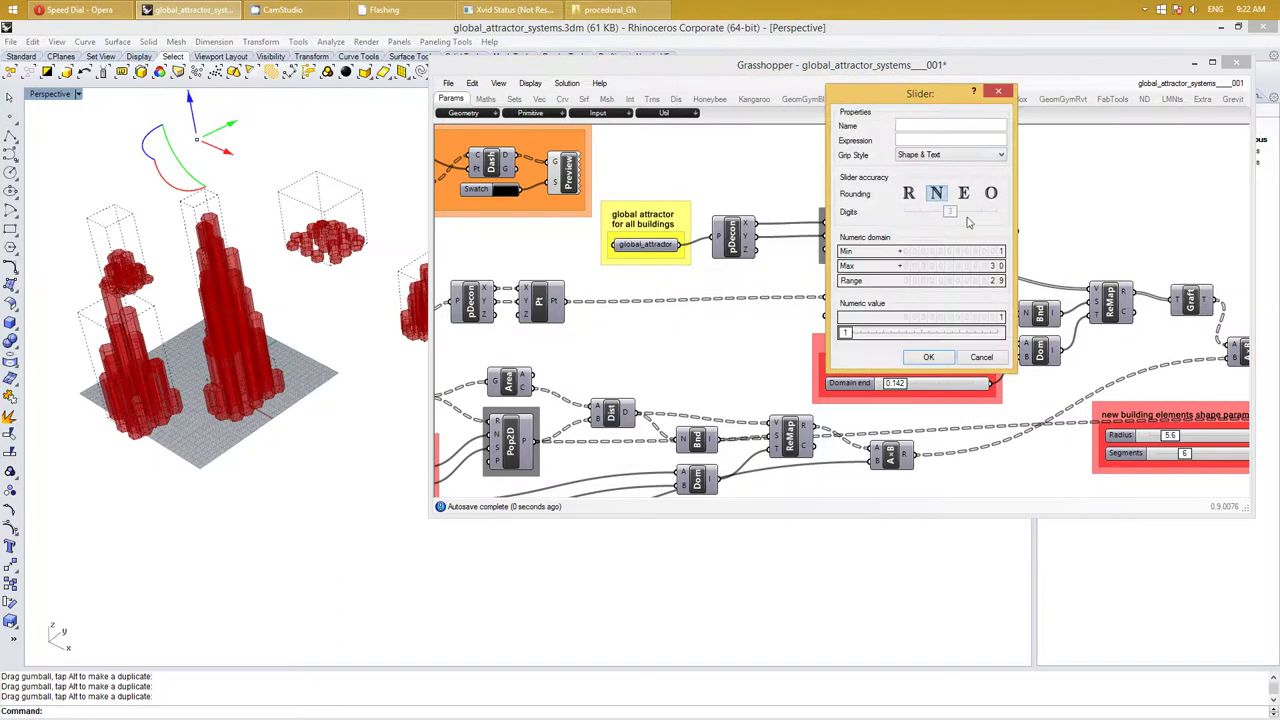
{"action": "left_click", "coordinate": [958, 156]}
{"action": "left_click", "coordinate": [948, 184]}
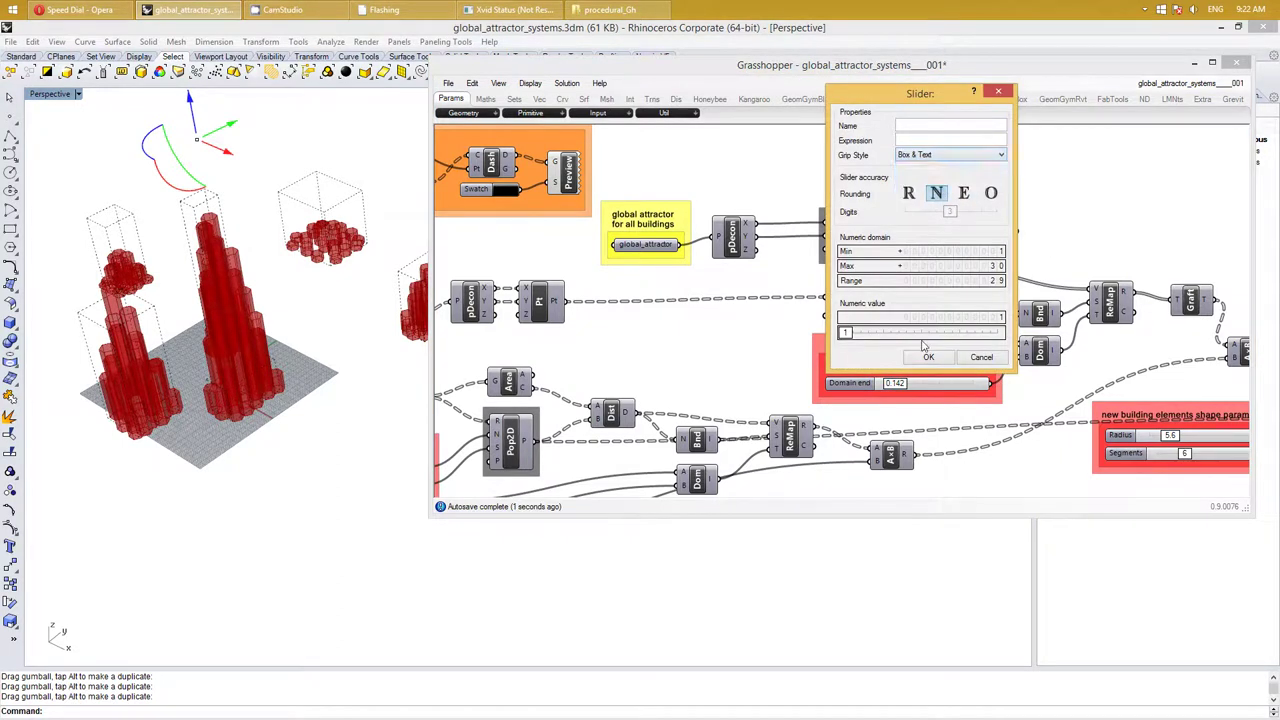
{"action": "left_click", "coordinate": [928, 357]}
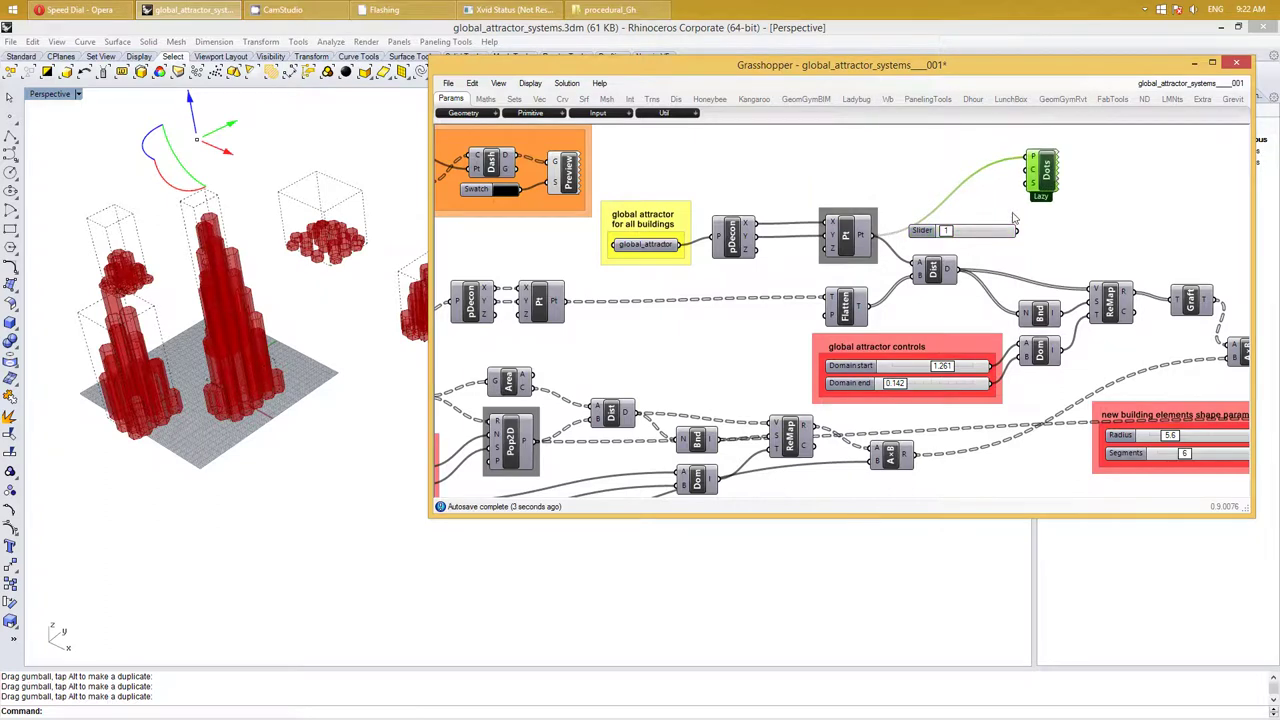
{"action": "mouse_move", "coordinate": [995, 232]}
{"action": "left_mouse_down"}
{"action": "mouse_move", "coordinate": [990, 208]}
{"action": "mouse_move", "coordinate": [1028, 179]}
{"action": "left_mouse_up"}
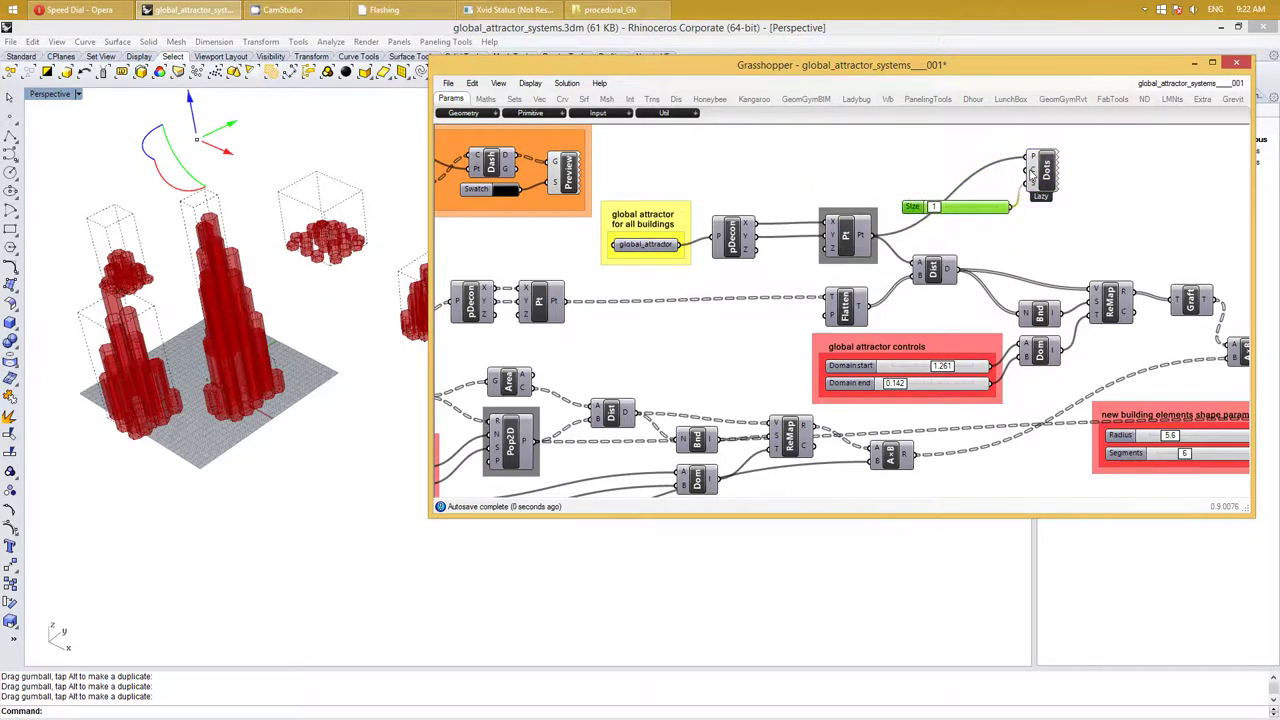
Place a Colour Swatch feeding the Dots colour and set it to magenta
{"action": "double_click", "coordinate": [953, 175]}
{"action": "type", "text": "swatc"}
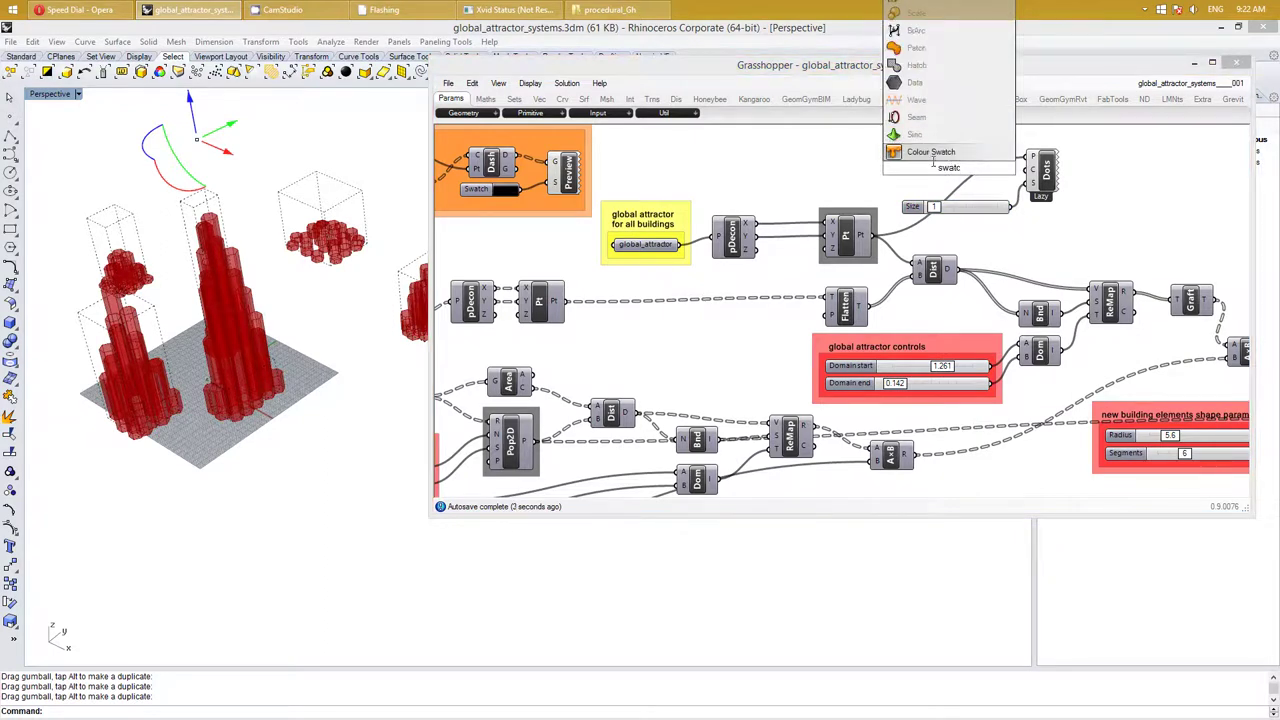
{"action": "left_click", "coordinate": [940, 152]}
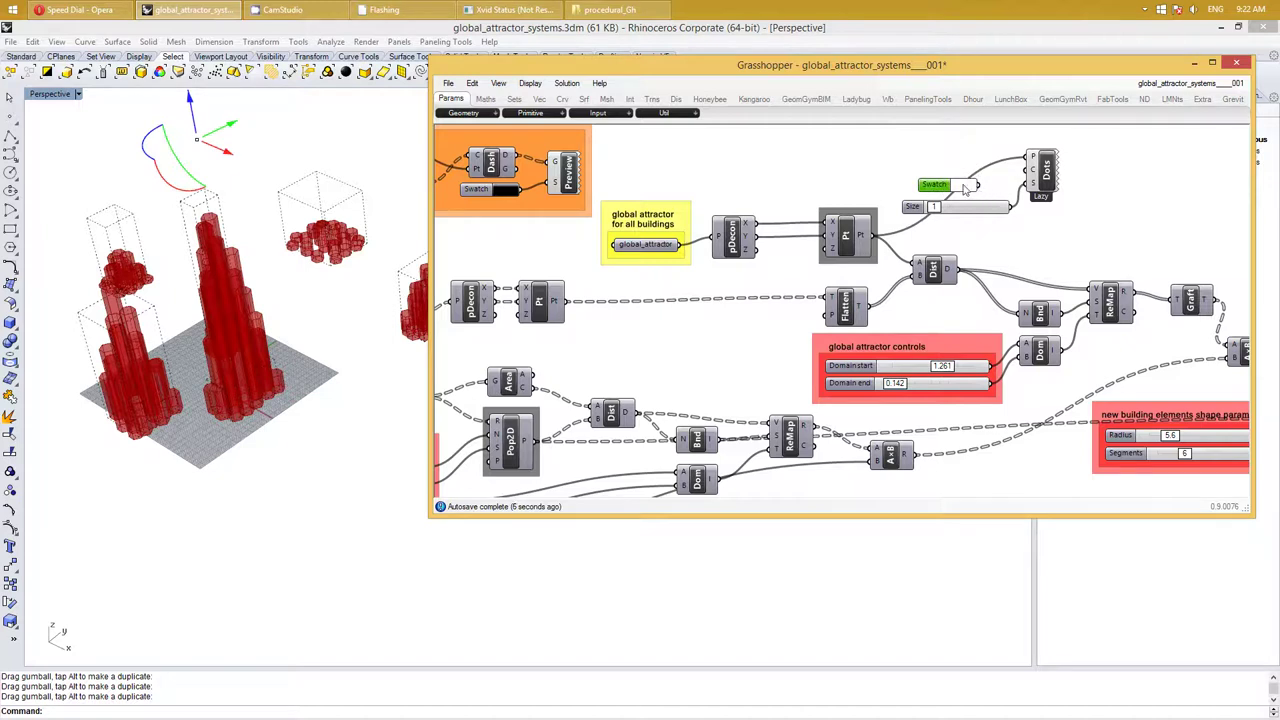
{"action": "left_click", "coordinate": [968, 188]}
{"action": "left_click", "coordinate": [1042, 228]}
Set the Size slider to 6 and change the swatch colour to blue
{"action": "left_click_drag", "start_coordinate": [934, 207], "coordinate": [953, 207]}
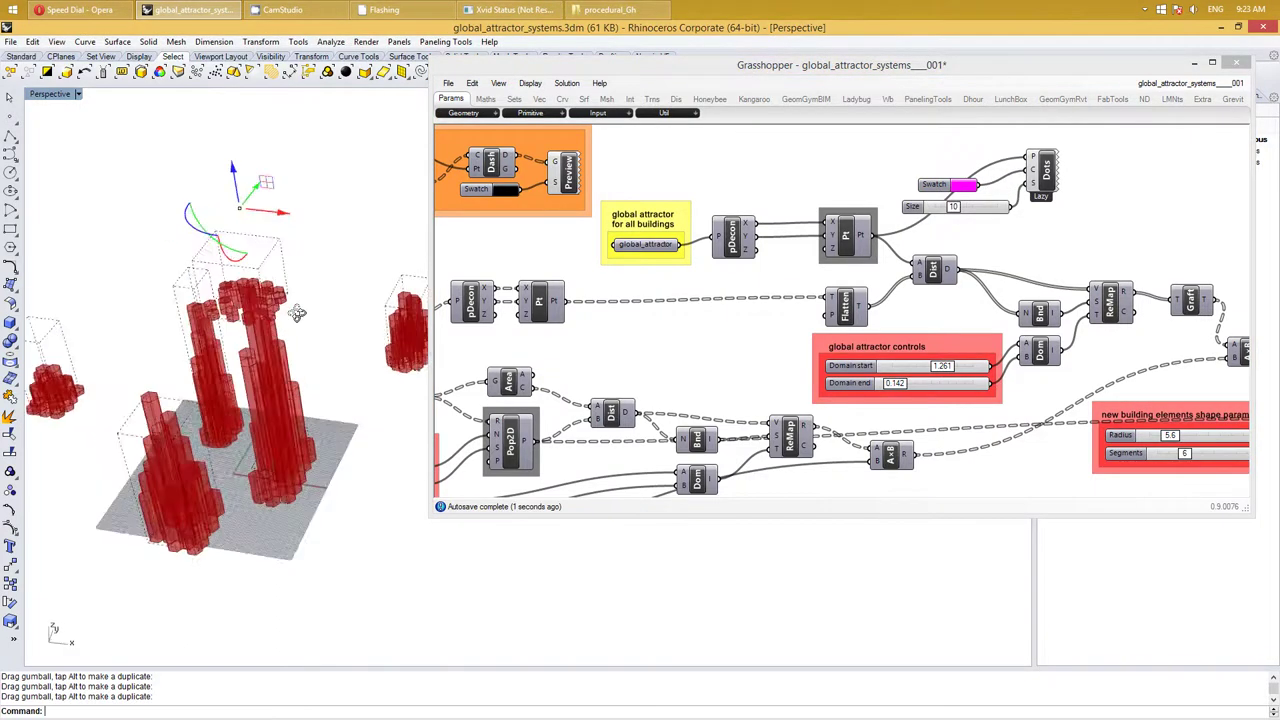
{"action": "right_click_drag", "start_coordinate": [241, 318], "coordinate": [260, 315]}
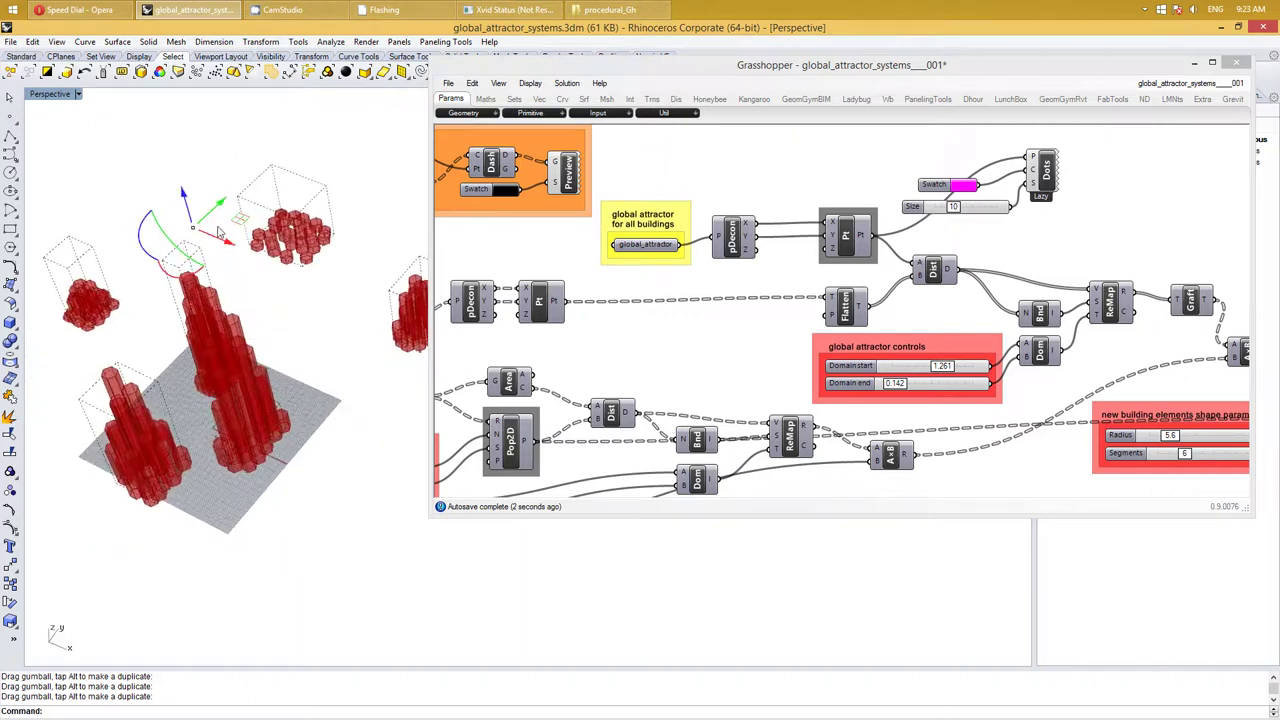
{"action": "left_click_drag", "start_coordinate": [224, 208], "coordinate": [276, 230]}
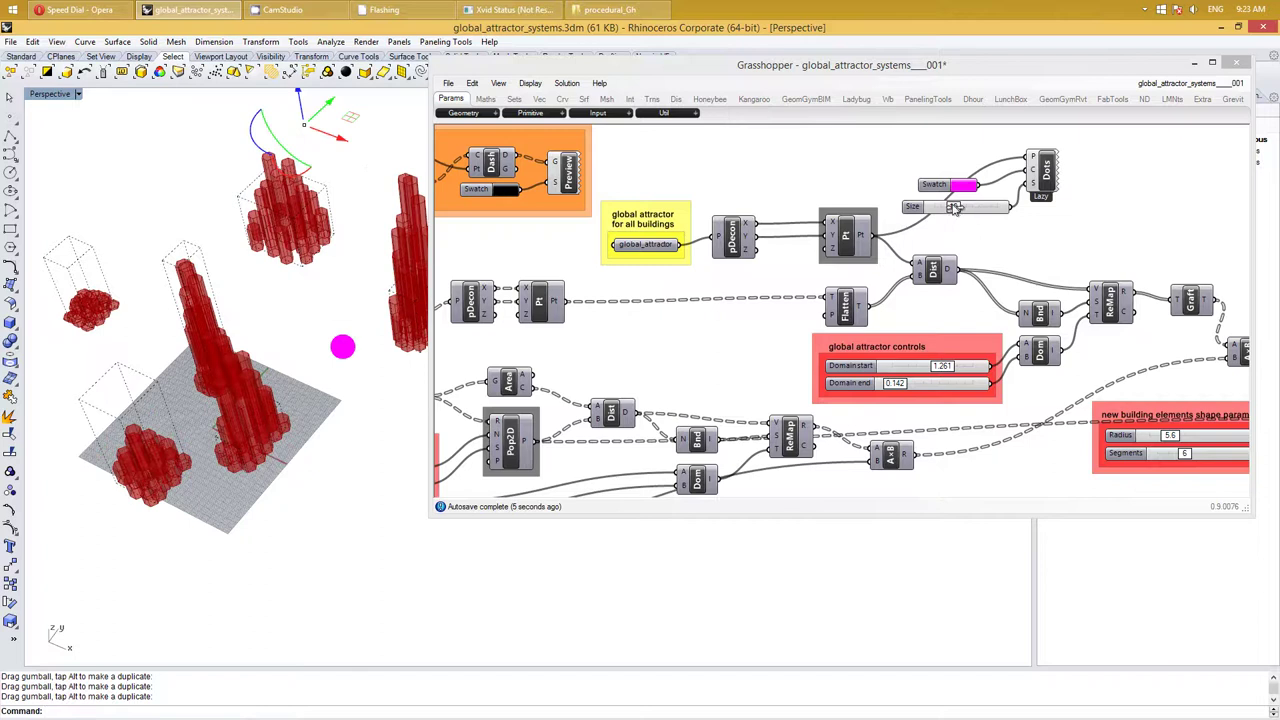
{"action": "mouse_move", "coordinate": [954, 206]}
{"action": "left_mouse_down"}
{"action": "mouse_move", "coordinate": [968, 208]}
{"action": "mouse_move", "coordinate": [944, 208]}
{"action": "left_mouse_up"}
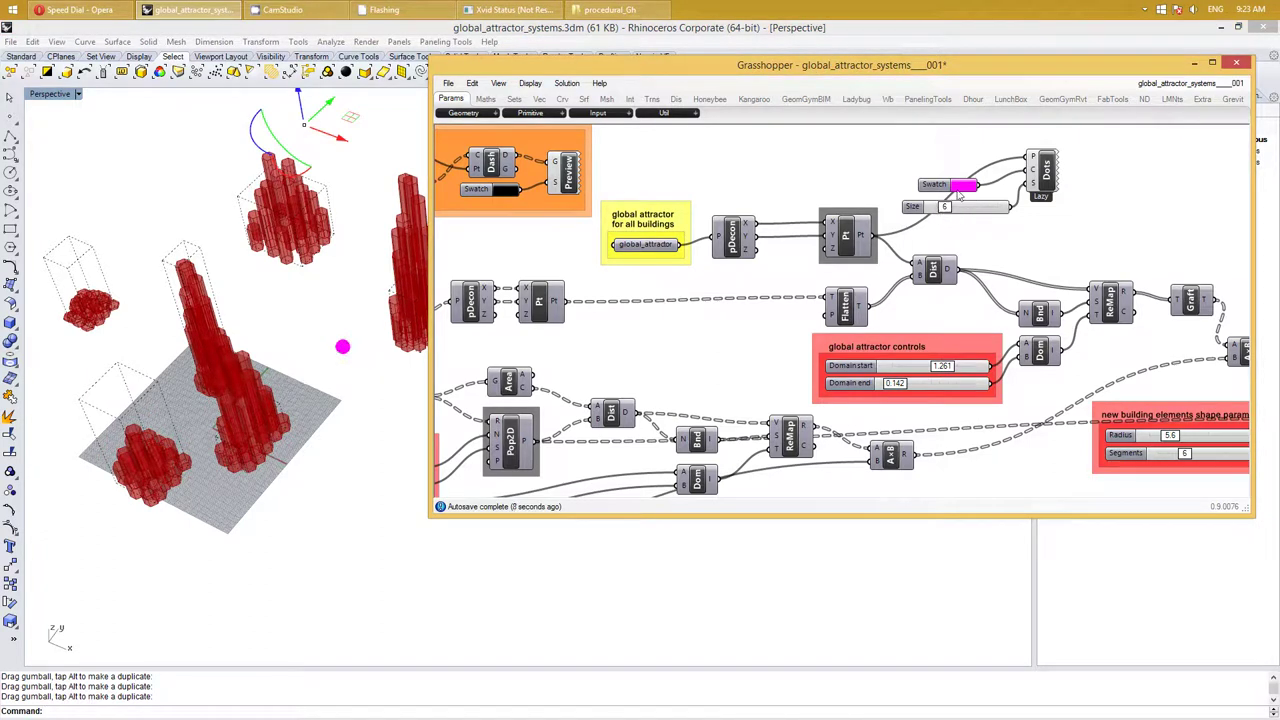
{"action": "left_click", "coordinate": [960, 189]}
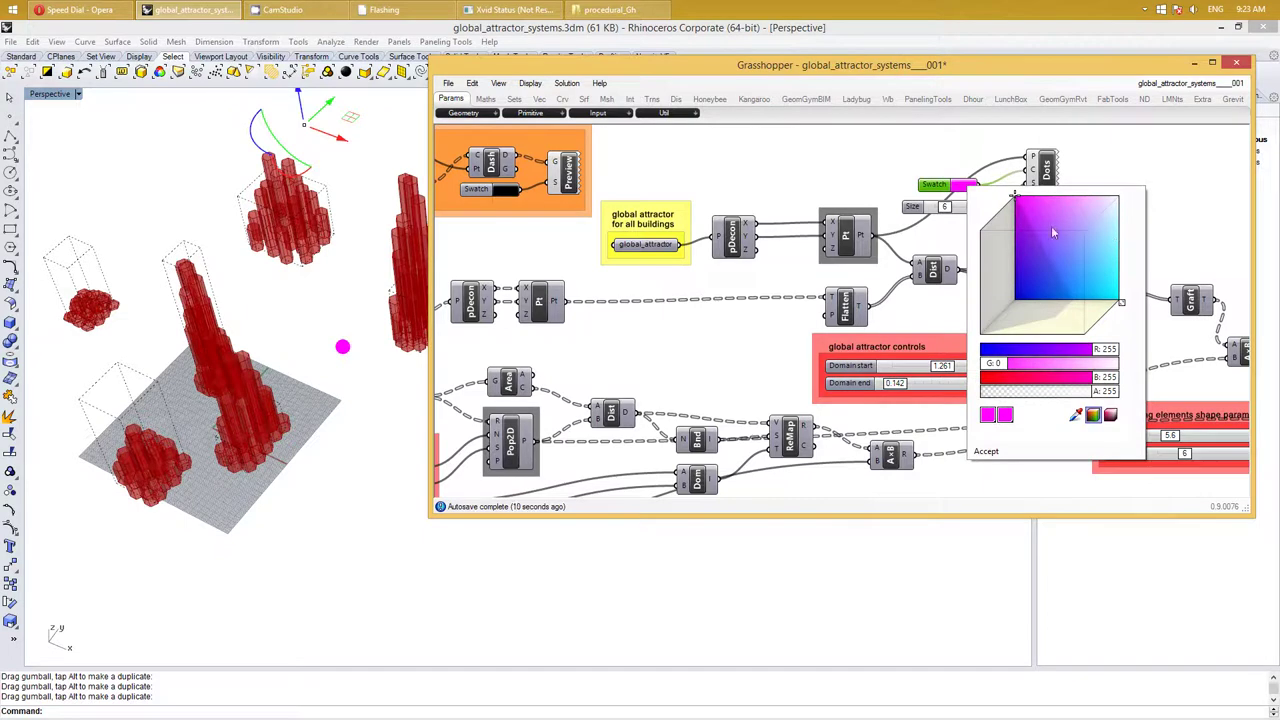
{"action": "mouse_move", "coordinate": [1090, 237]}
{"action": "left_mouse_down"}
{"action": "mouse_move", "coordinate": [1103, 260]}
{"action": "mouse_move", "coordinate": [1065, 311]}
{"action": "left_mouse_up"}
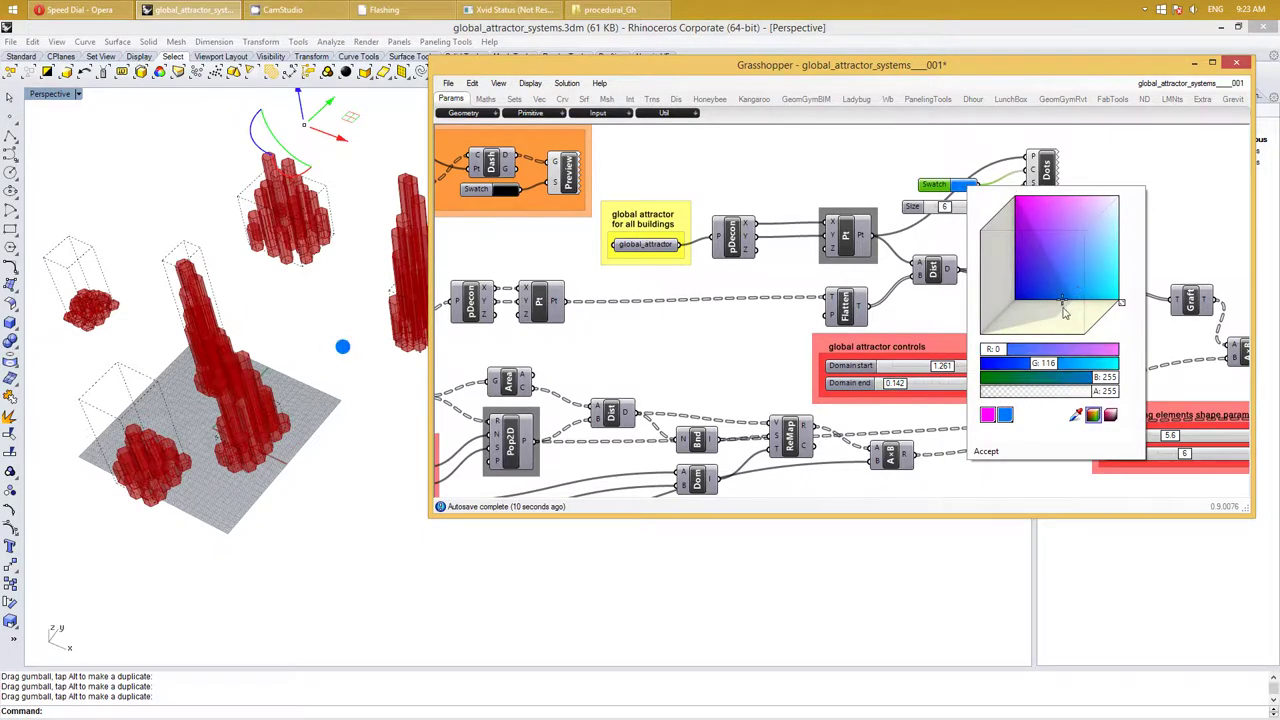
{"action": "left_click", "coordinate": [1105, 159]}
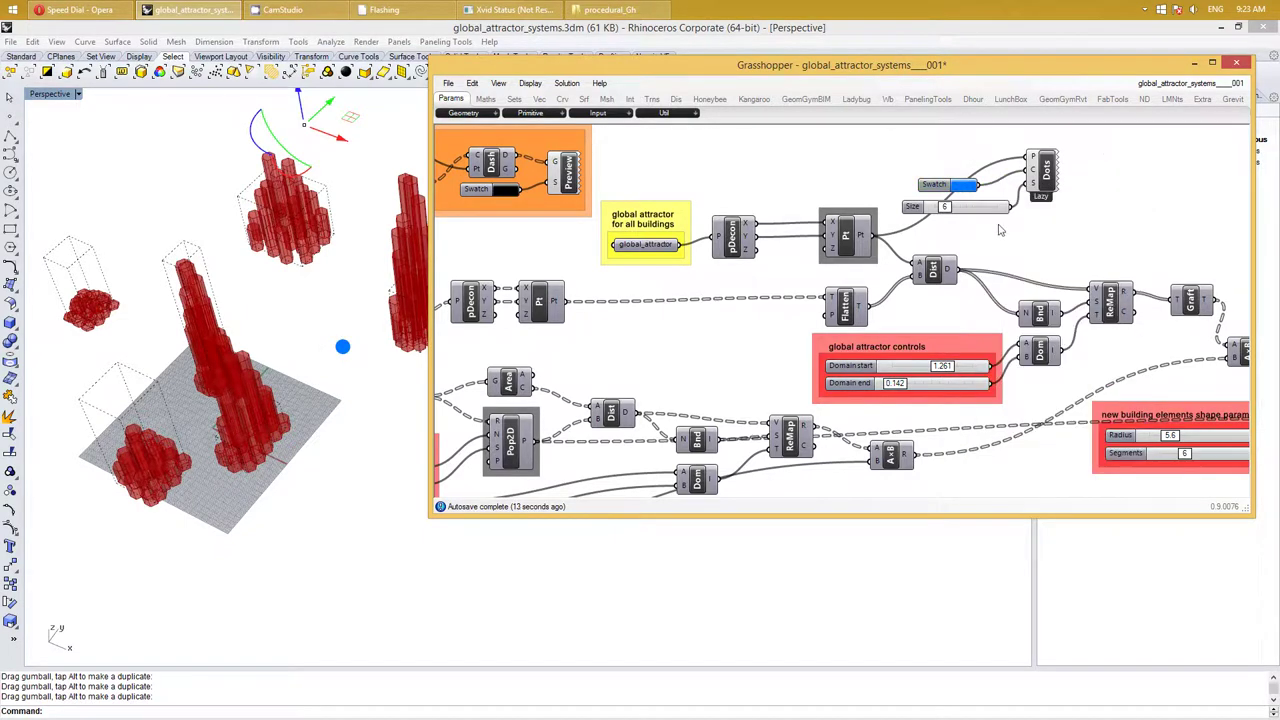
Align the Swatch, Size slider and Dots components, then select all three
{"action": "mouse_move", "coordinate": [966, 228]}
{"action": "left_mouse_down"}
{"action": "mouse_move", "coordinate": [938, 190]}
{"action": "mouse_move", "coordinate": [994, 183]}
{"action": "left_mouse_up"}
{"action": "left_click", "coordinate": [1056, 231]}
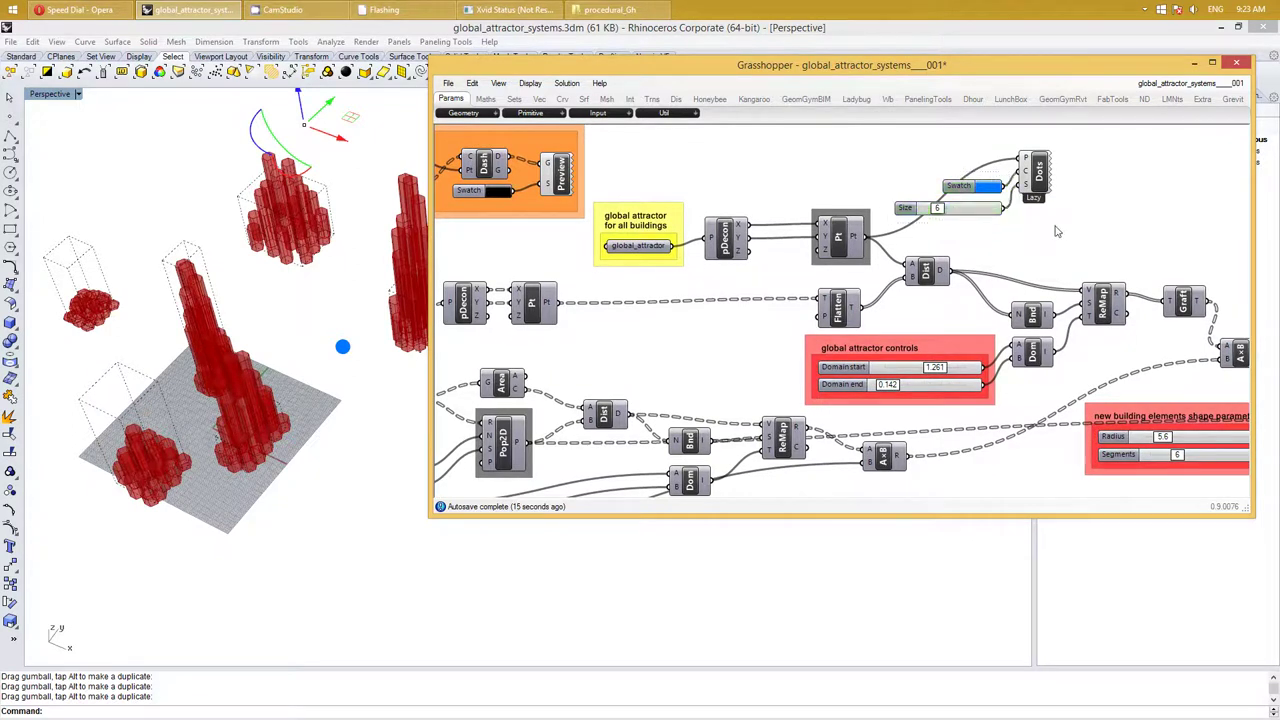
{"action": "left_click_drag", "start_coordinate": [1036, 192], "coordinate": [988, 220]}
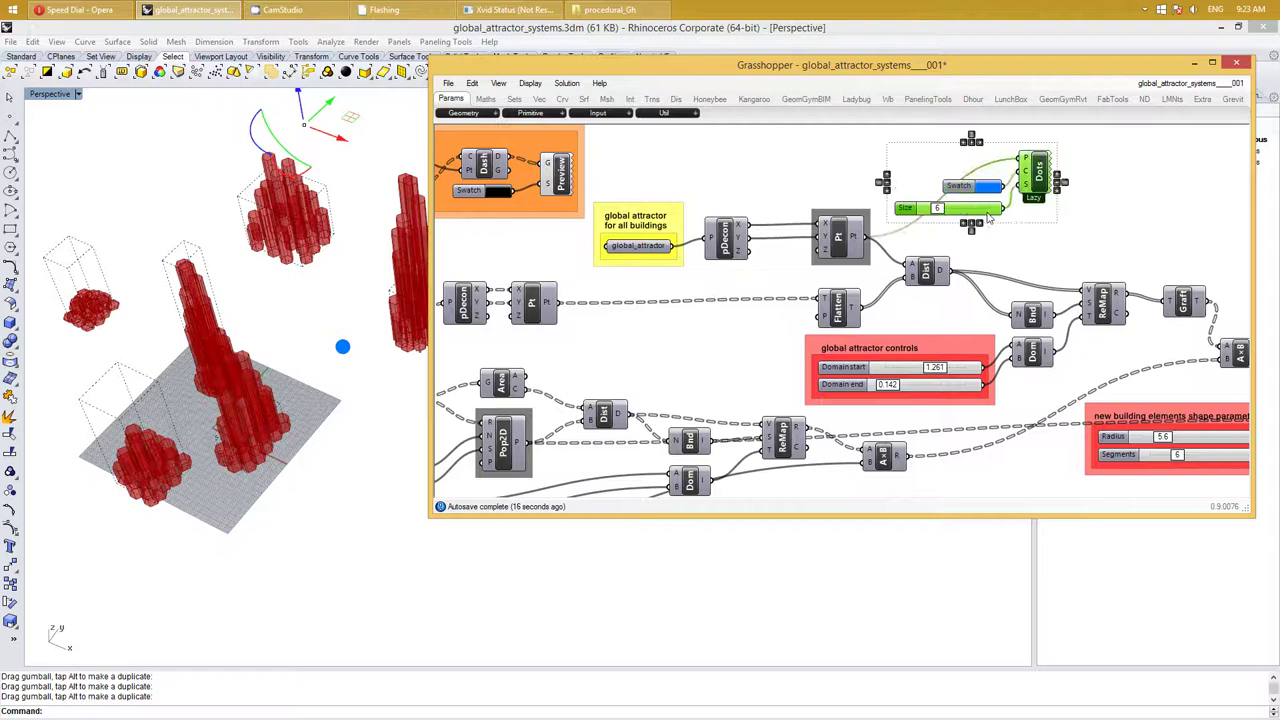
{"action": "left_click", "coordinate": [1063, 197]}
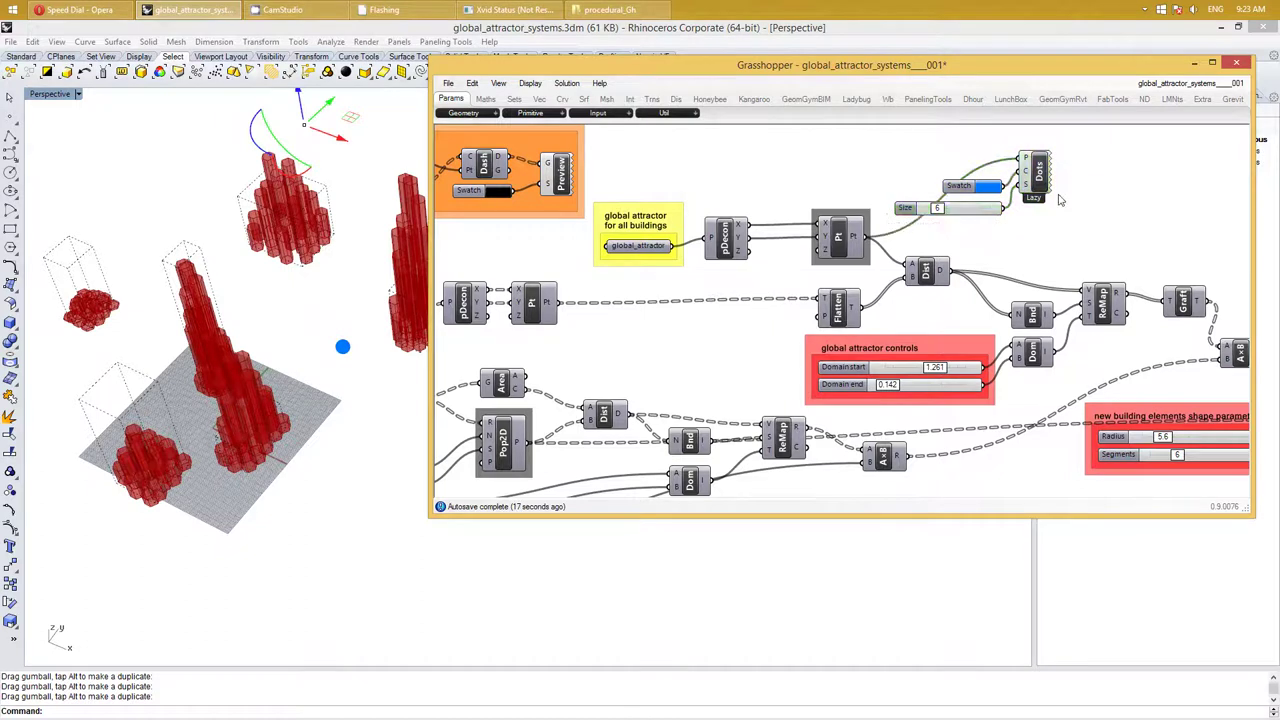
{"action": "left_click", "coordinate": [993, 211]}
{"action": "left_click", "coordinate": [1040, 196], "text": "shift"}
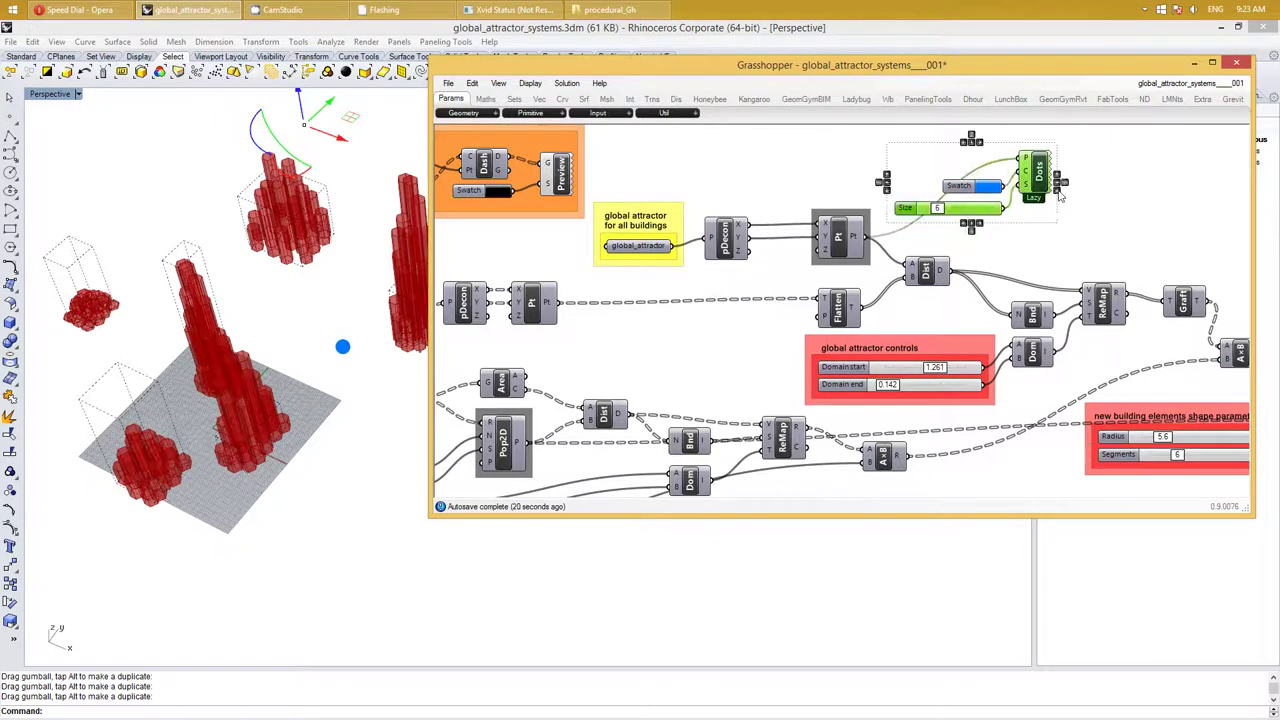
{"action": "right_click_drag", "start_coordinate": [1103, 216], "coordinate": [1093, 219]}
{"action": "left_click", "coordinate": [1110, 210]}
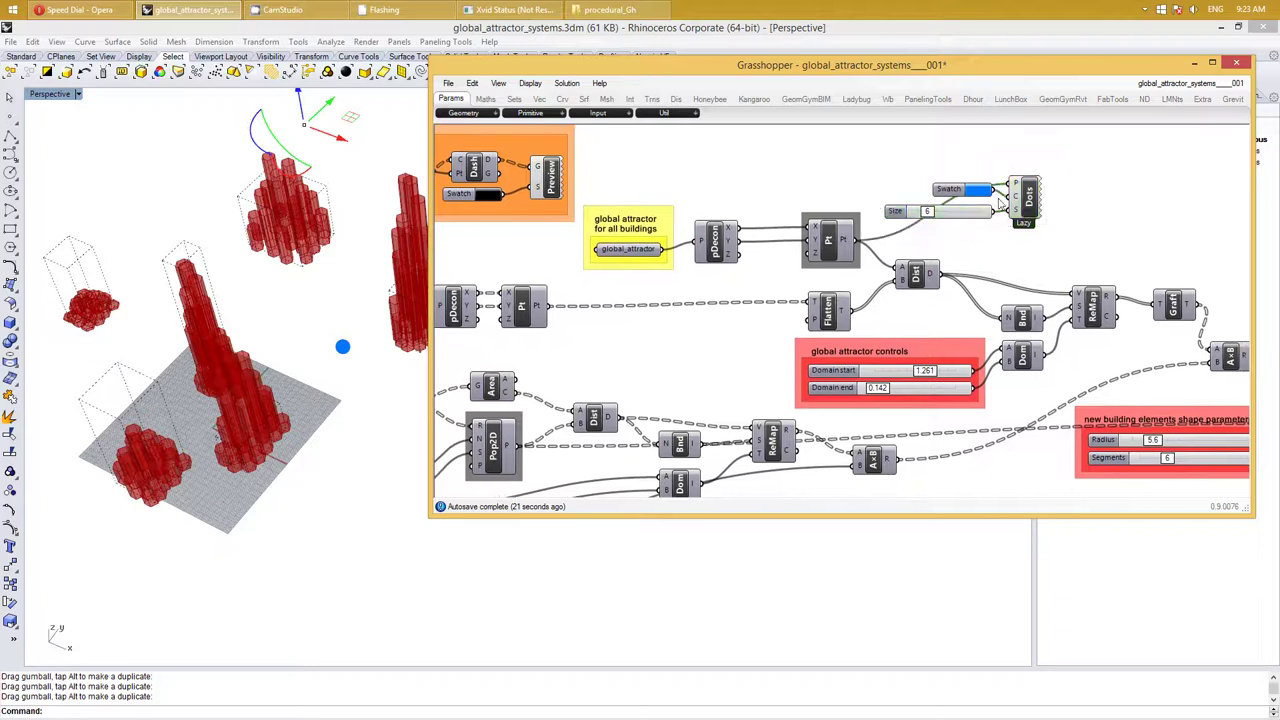
{"action": "left_click_drag", "start_coordinate": [950, 190], "coordinate": [947, 200]}
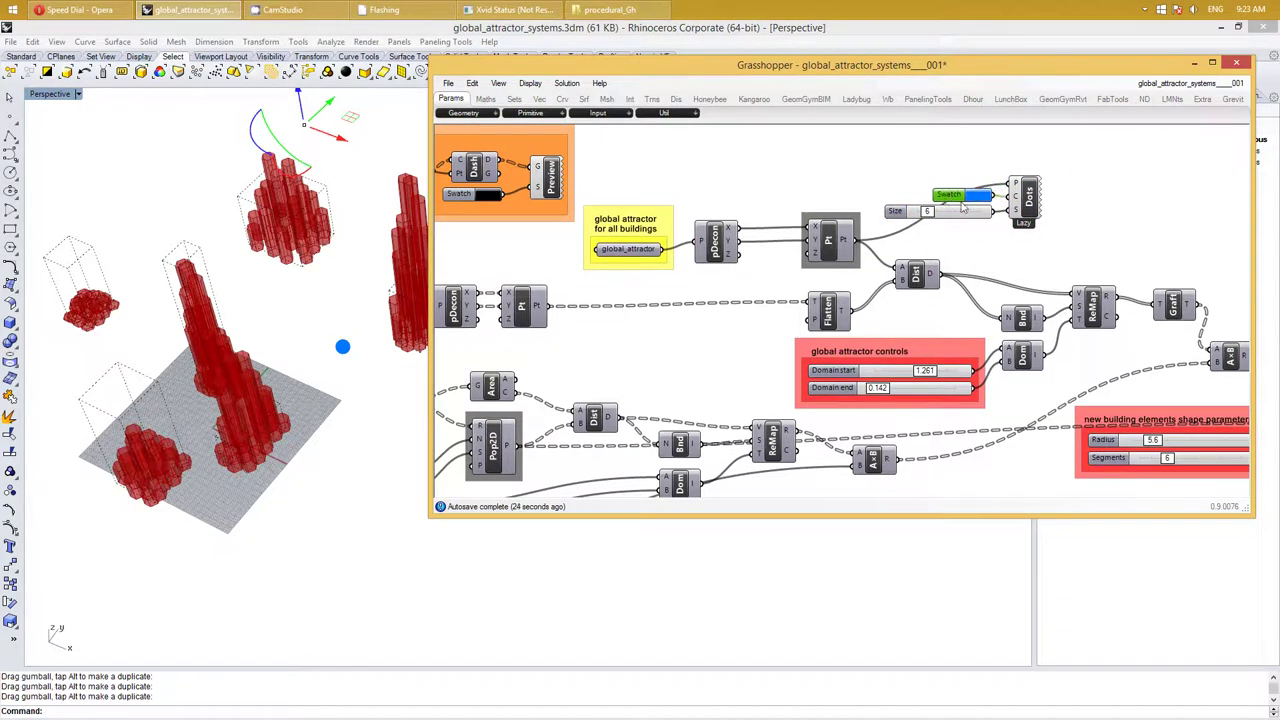
{"action": "left_click_drag", "start_coordinate": [1038, 243], "coordinate": [882, 155]}
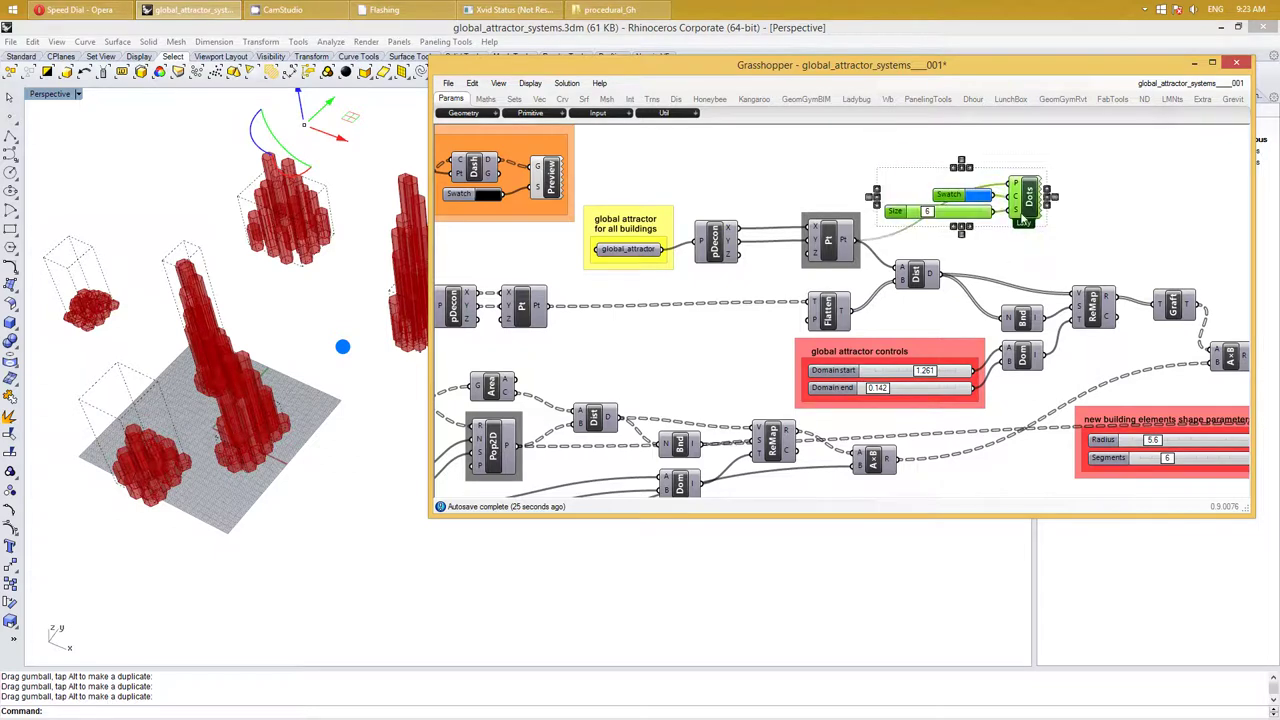
{"action": "left_click_drag", "start_coordinate": [960, 200], "coordinate": [931, 140]}
{"action": "right_click_drag", "start_coordinate": [1031, 209], "coordinate": [1027, 250]}
{"action": "key", "text": "Escape"}
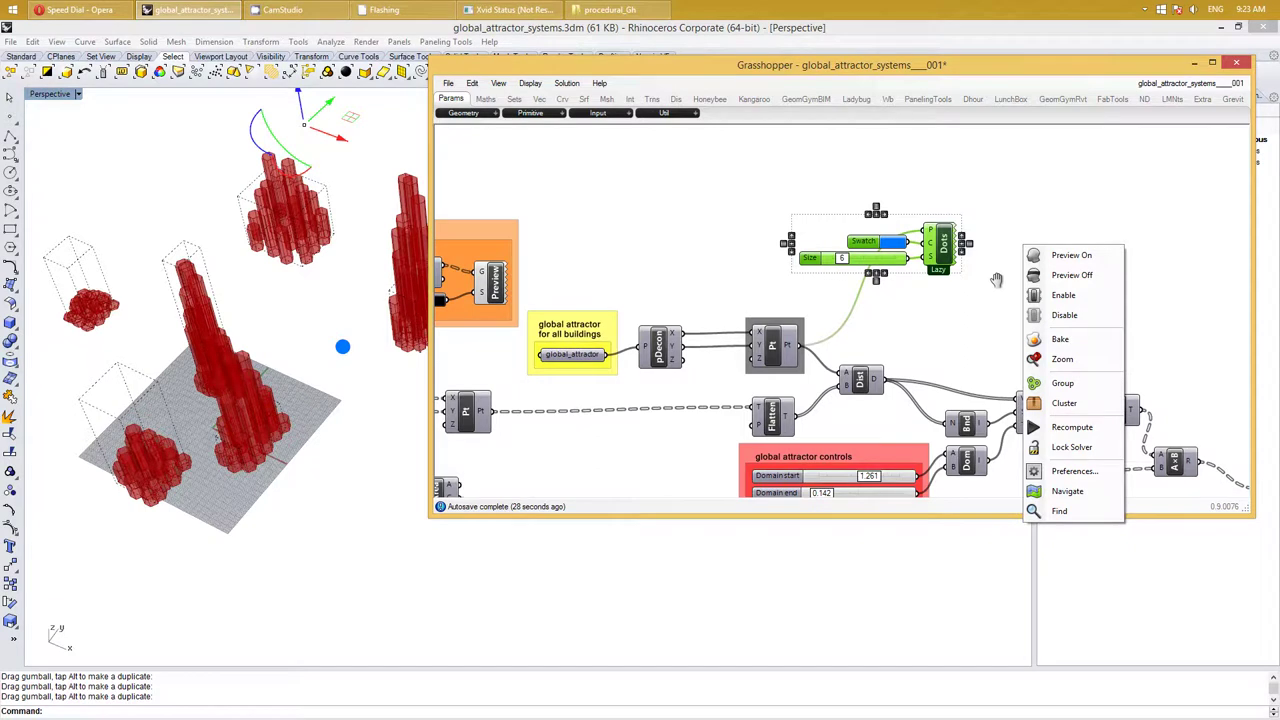
{"action": "left_click", "coordinate": [1011, 206]}
{"action": "left_click_drag", "start_coordinate": [1015, 292], "coordinate": [848, 236]}
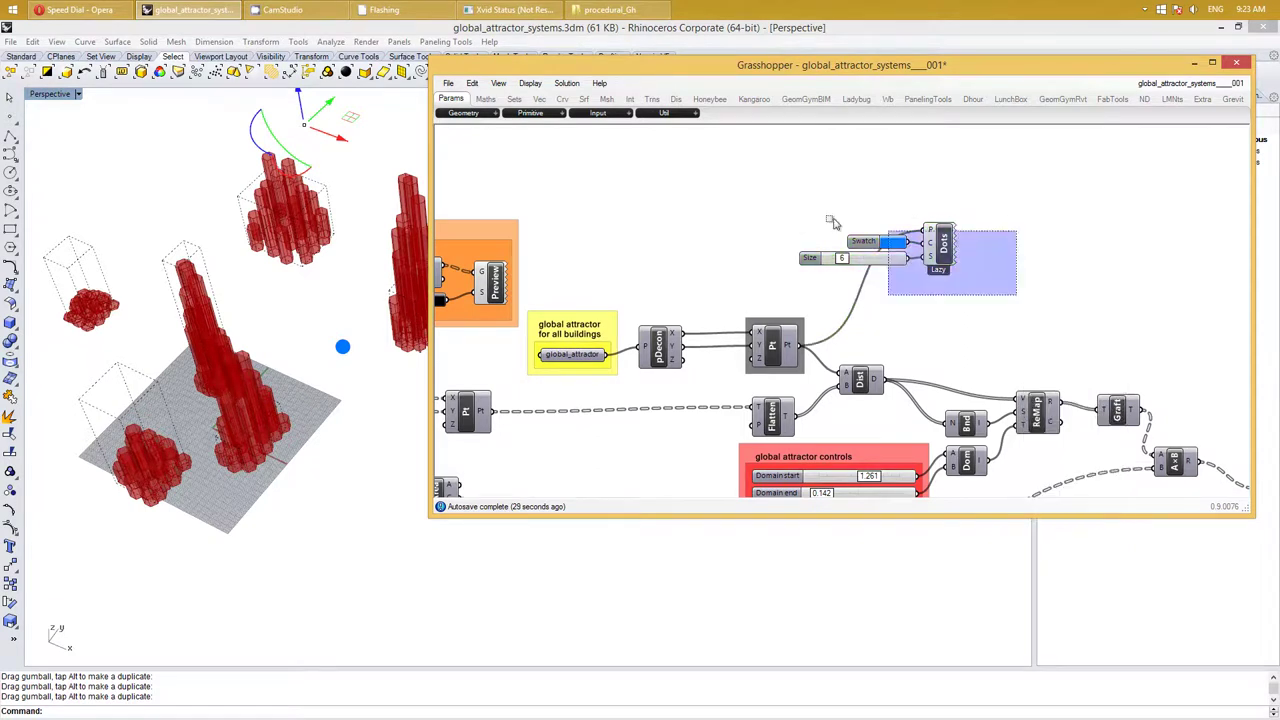
Group the three components and colour the group orange
{"action": "key", "text": "ctrl+g"}
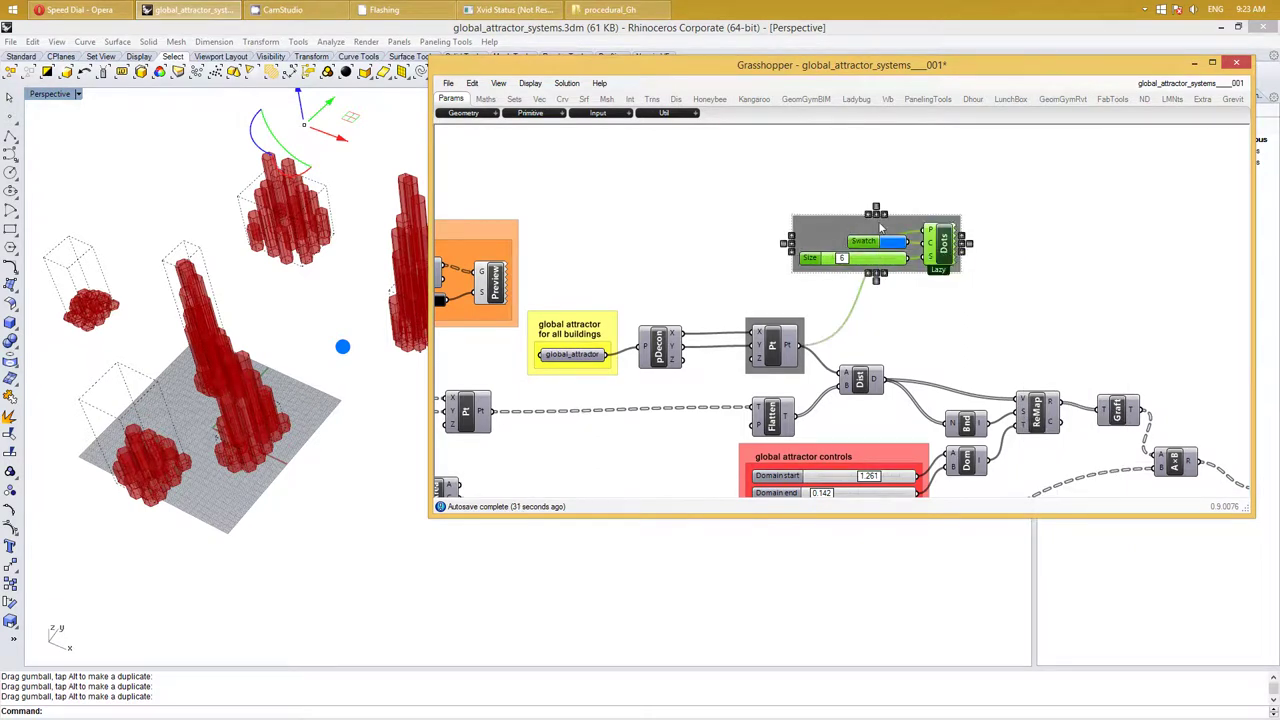
{"action": "right_click", "coordinate": [840, 235]}
{"action": "mouse_move", "coordinate": [875, 372]}
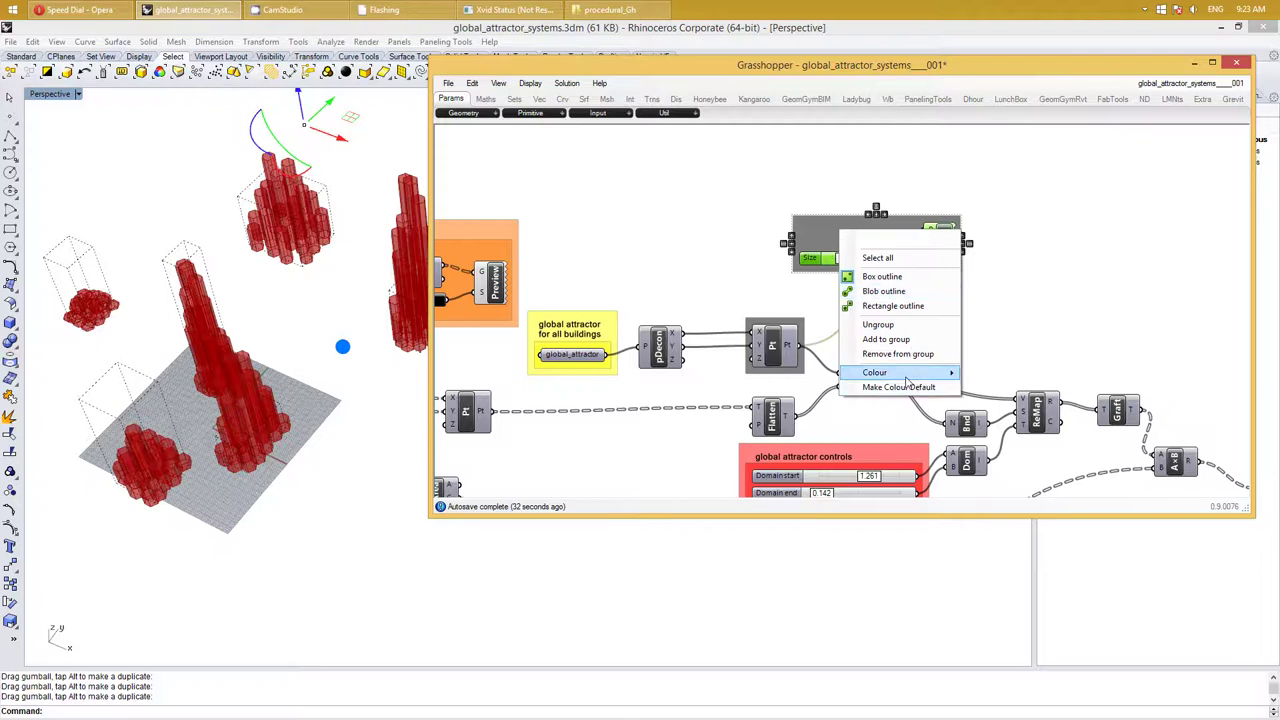
{"action": "left_click", "coordinate": [1023, 438]}
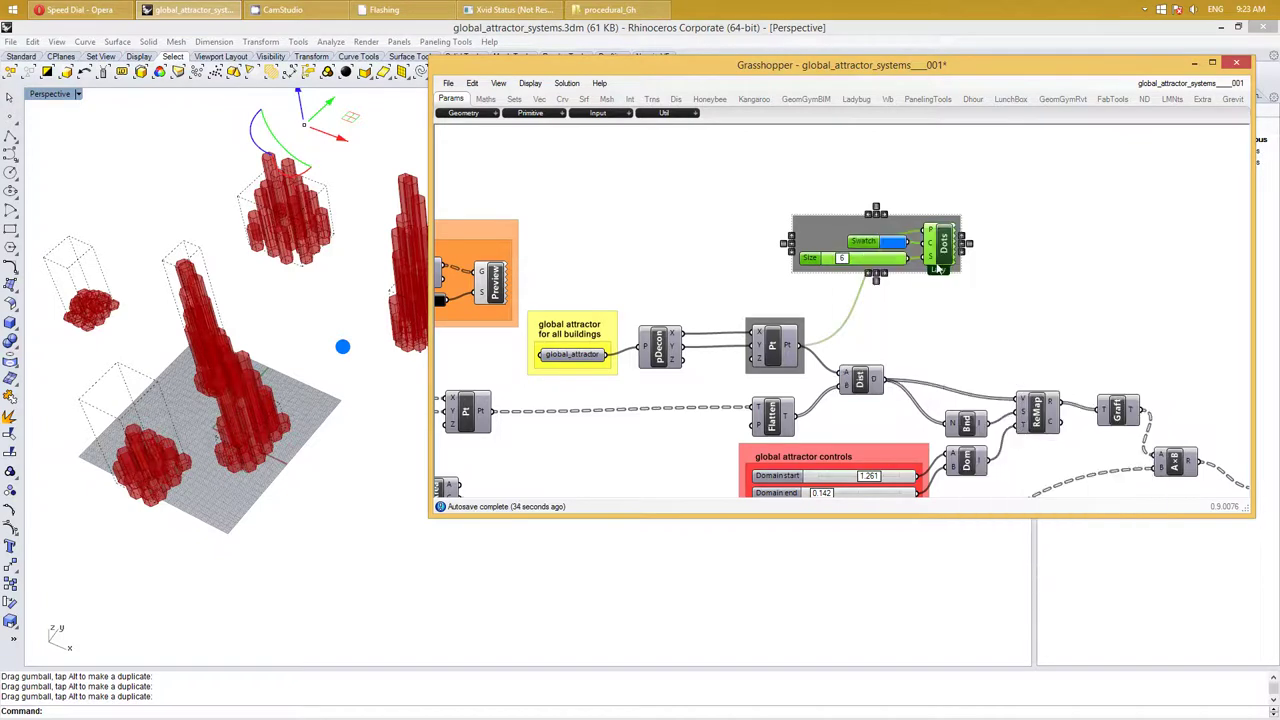
{"action": "right_click", "coordinate": [872, 229]}
{"action": "mouse_move", "coordinate": [905, 366]}
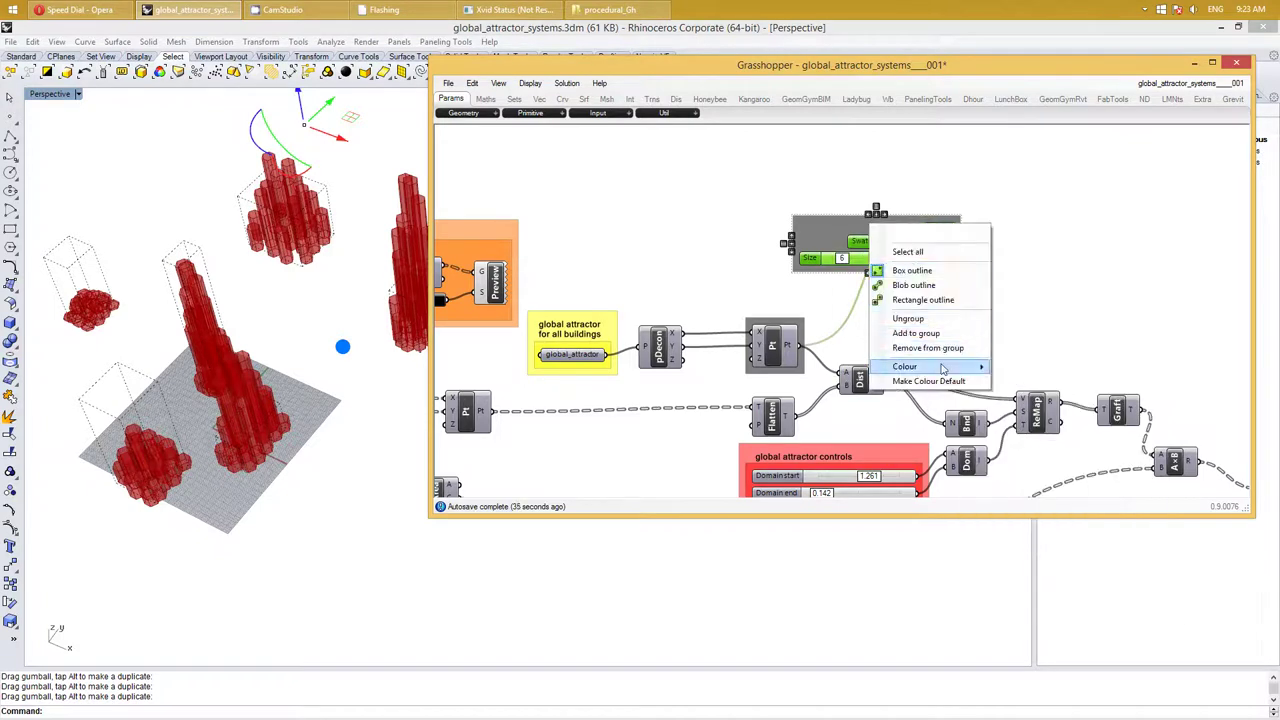
{"action": "left_click_drag", "start_coordinate": [1050, 401], "coordinate": [1070, 404]}
{"action": "left_click", "coordinate": [1059, 320]}
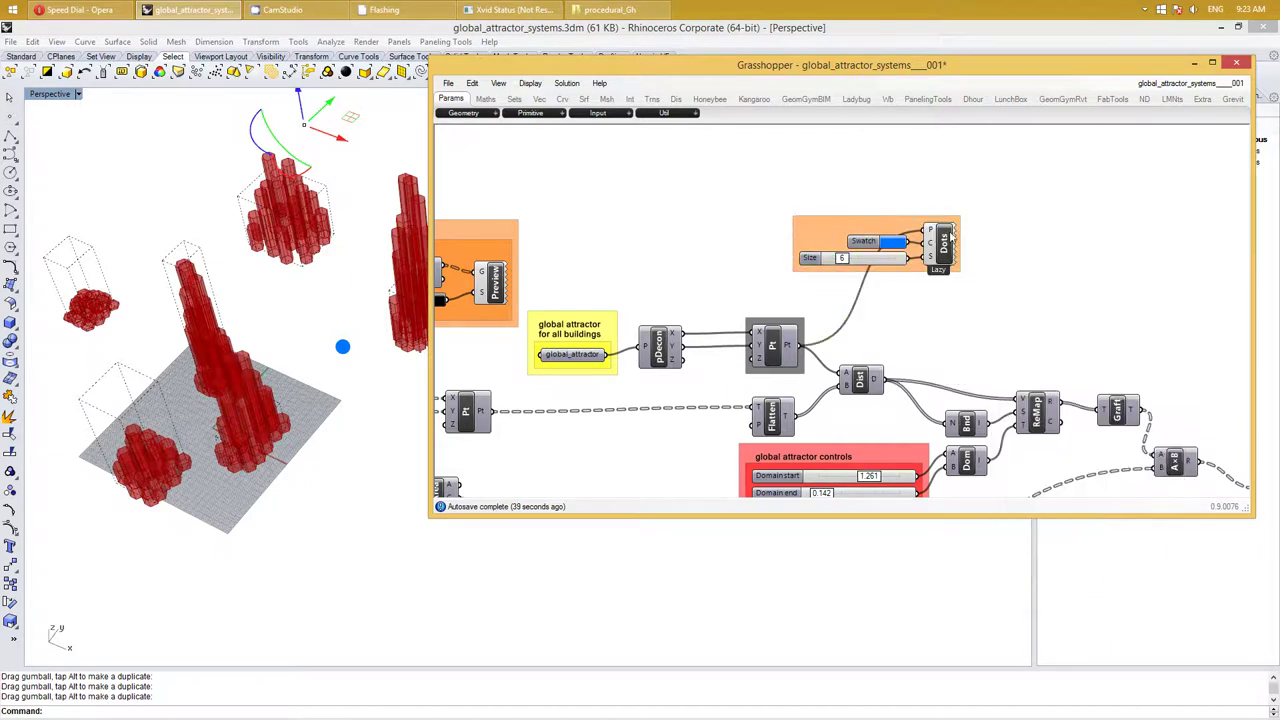
{"action": "right_click_drag", "start_coordinate": [880, 209], "coordinate": [923, 200]}
Add a Scribble reading 'attractor VIZ' just above the orange group
{"action": "double_click", "coordinate": [866, 205]}
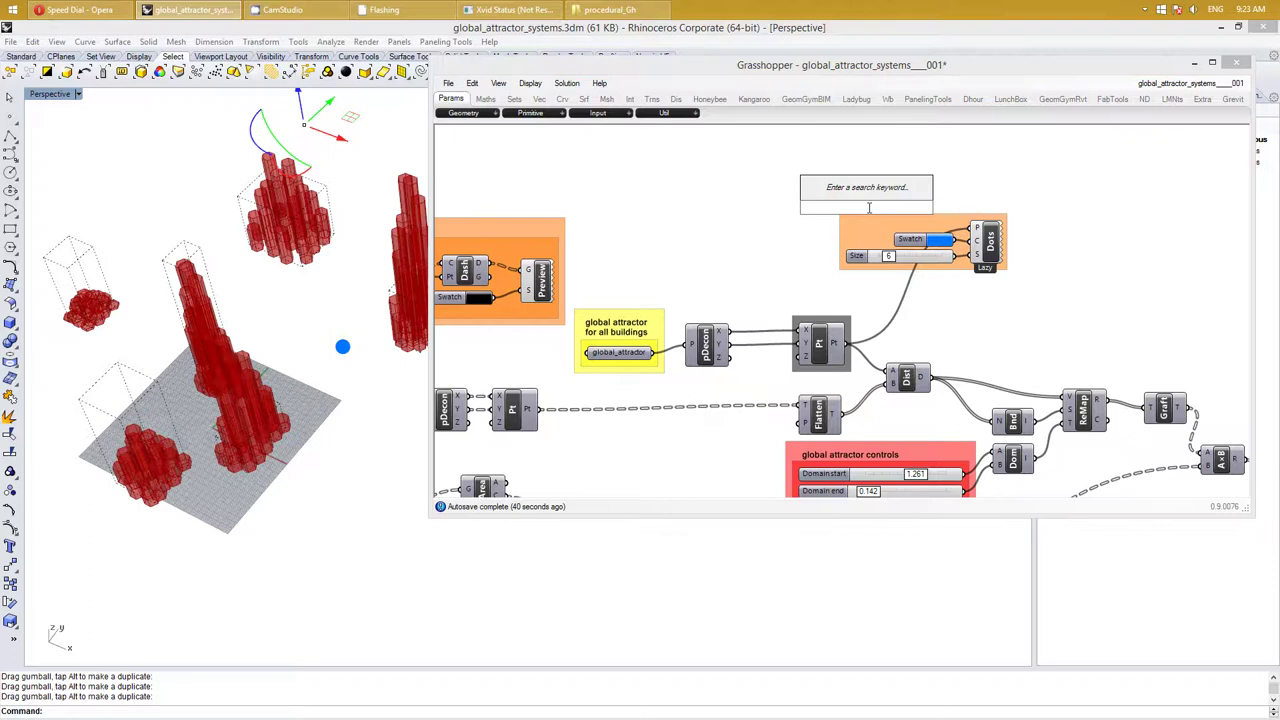
{"action": "type", "text": "scrib"}
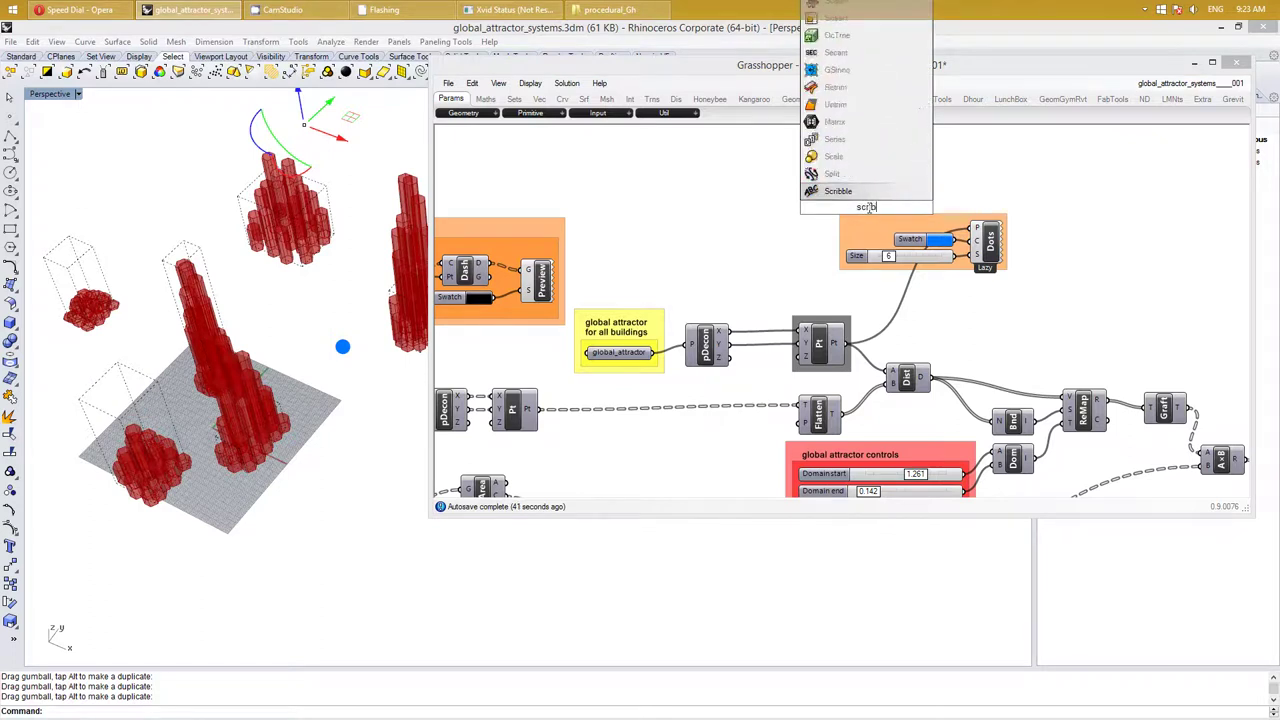
{"action": "type", "text": "le"}
{"action": "key", "text": "Return"}
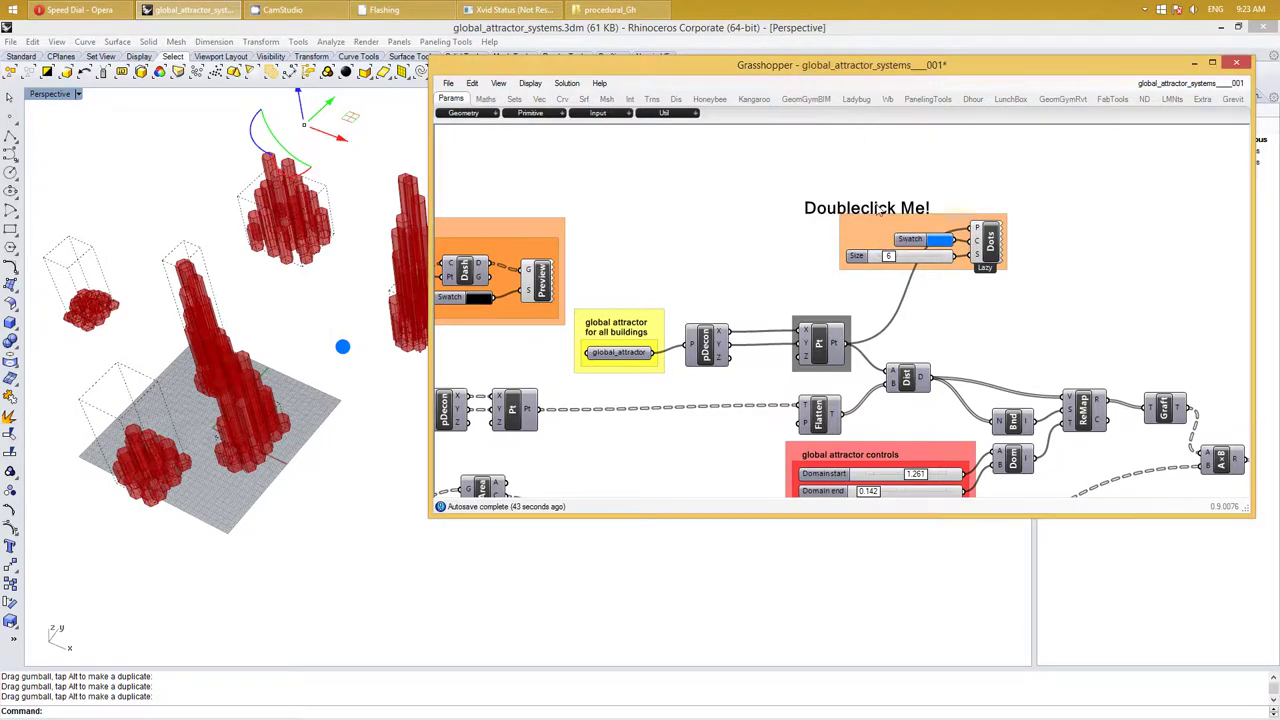
{"action": "left_click_drag", "start_coordinate": [927, 200], "coordinate": [920, 203]}
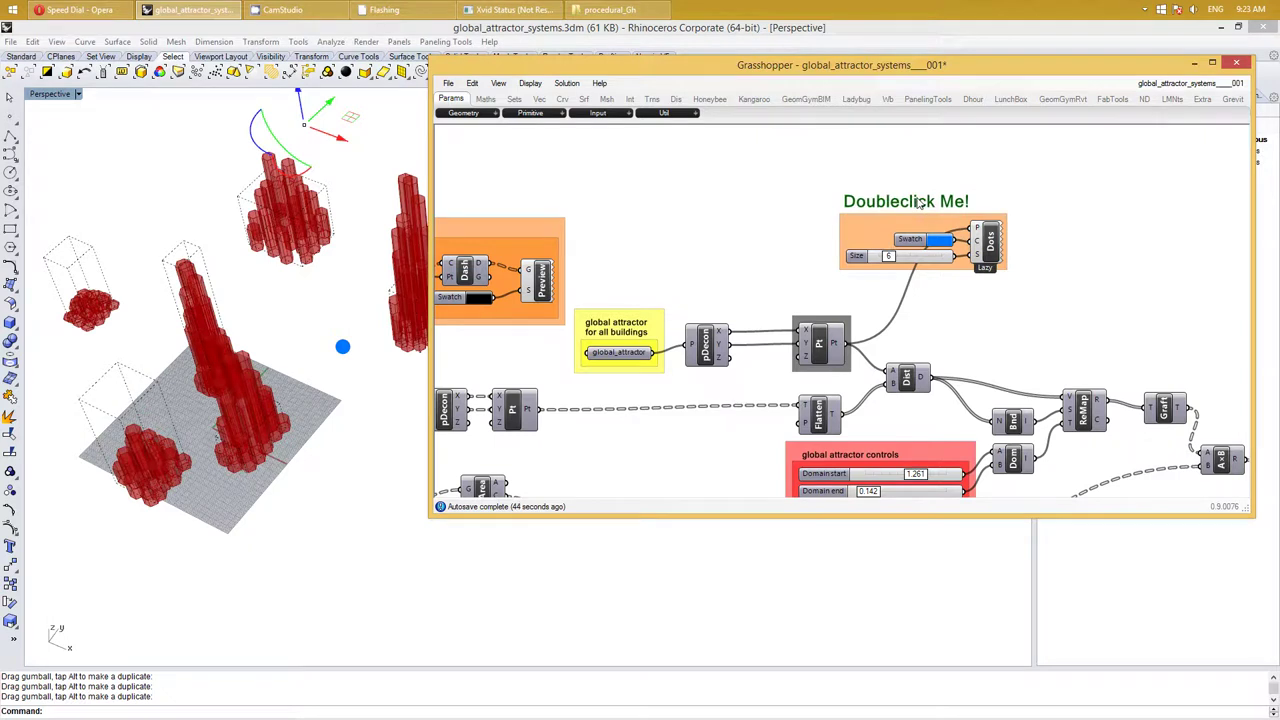
{"action": "double_click", "coordinate": [920, 203]}
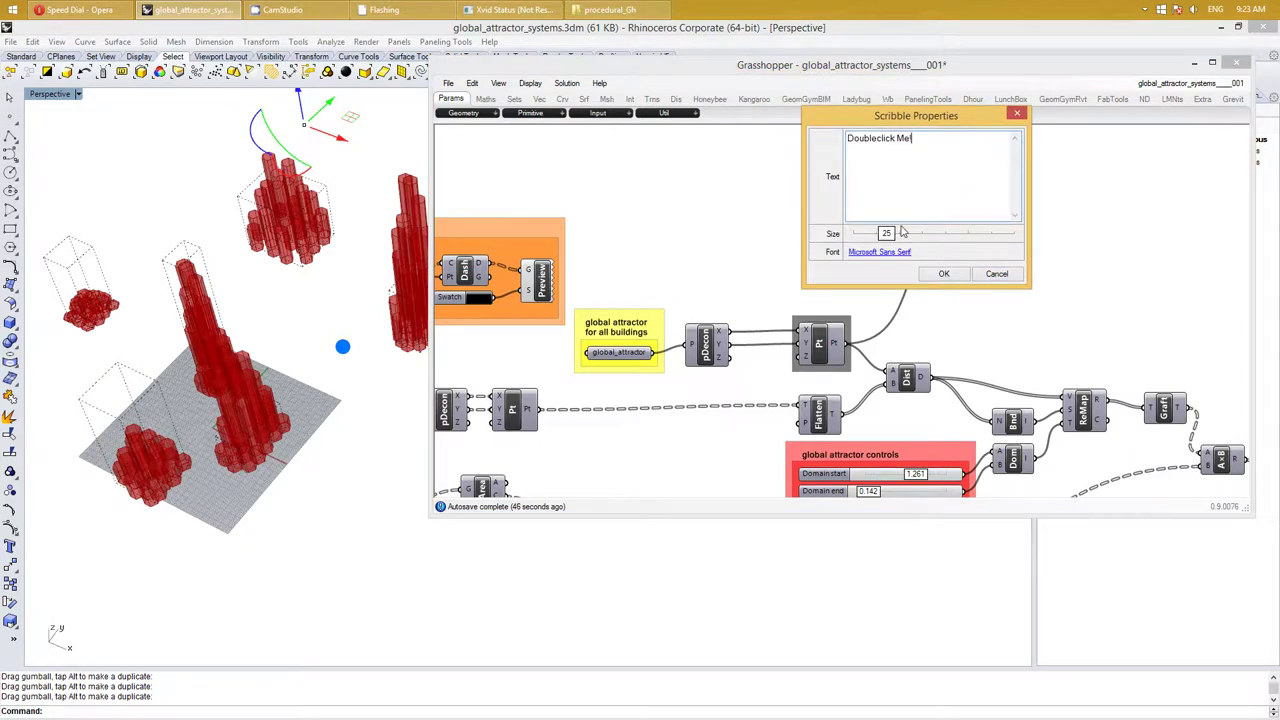
{"action": "double_click", "coordinate": [886, 233]}
{"action": "type", "text": "13"}
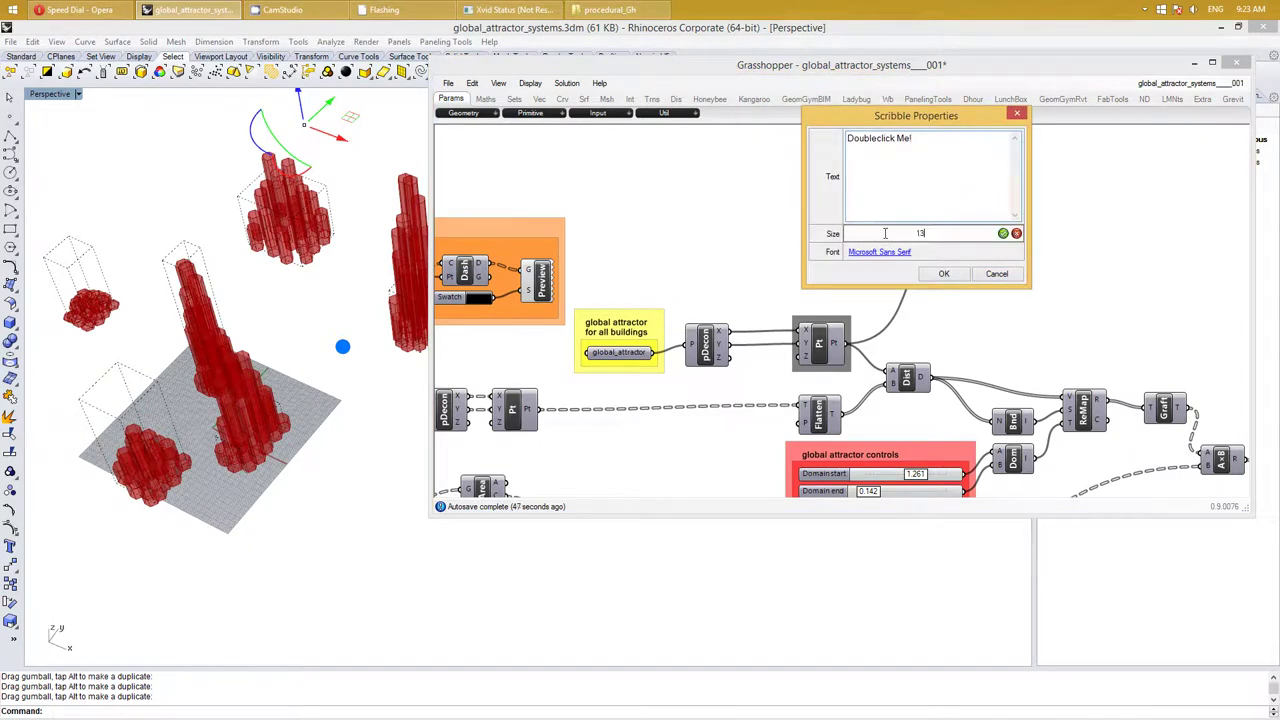
{"action": "left_click_drag", "start_coordinate": [912, 139], "coordinate": [730, 140]}
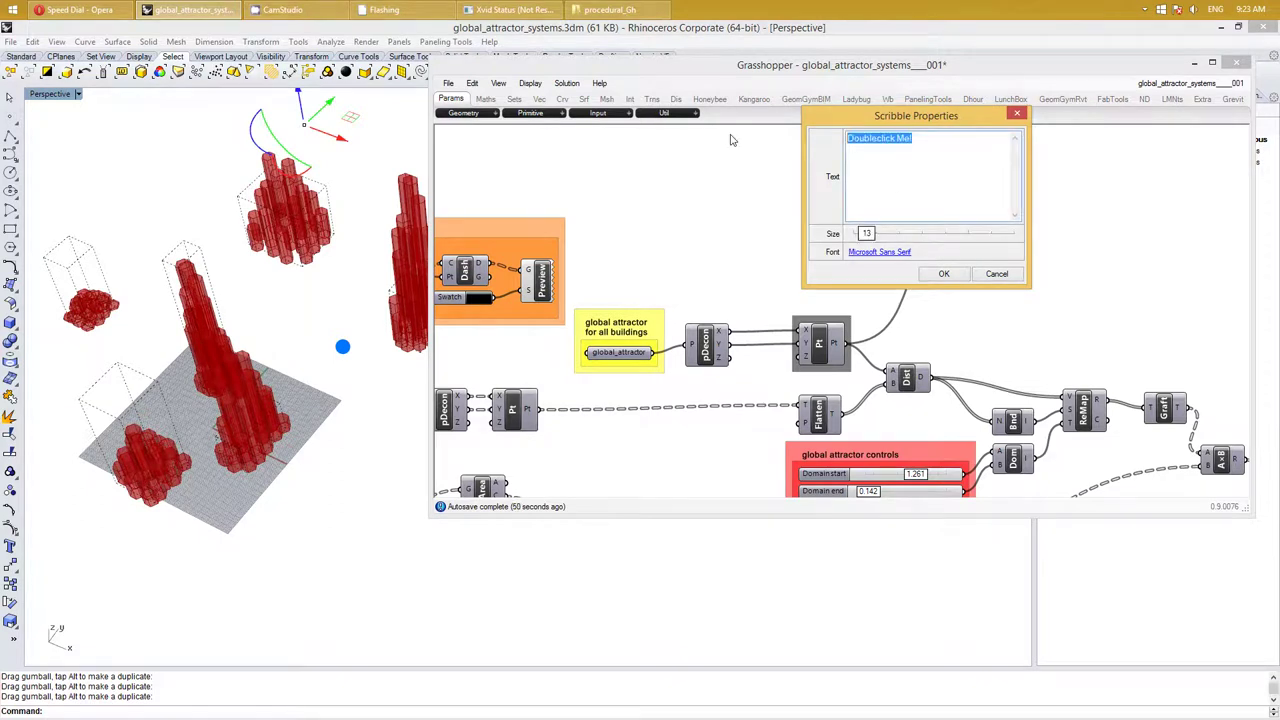
{"action": "type", "text": "attractor VIZ"}
{"action": "left_click", "coordinate": [943, 274]}
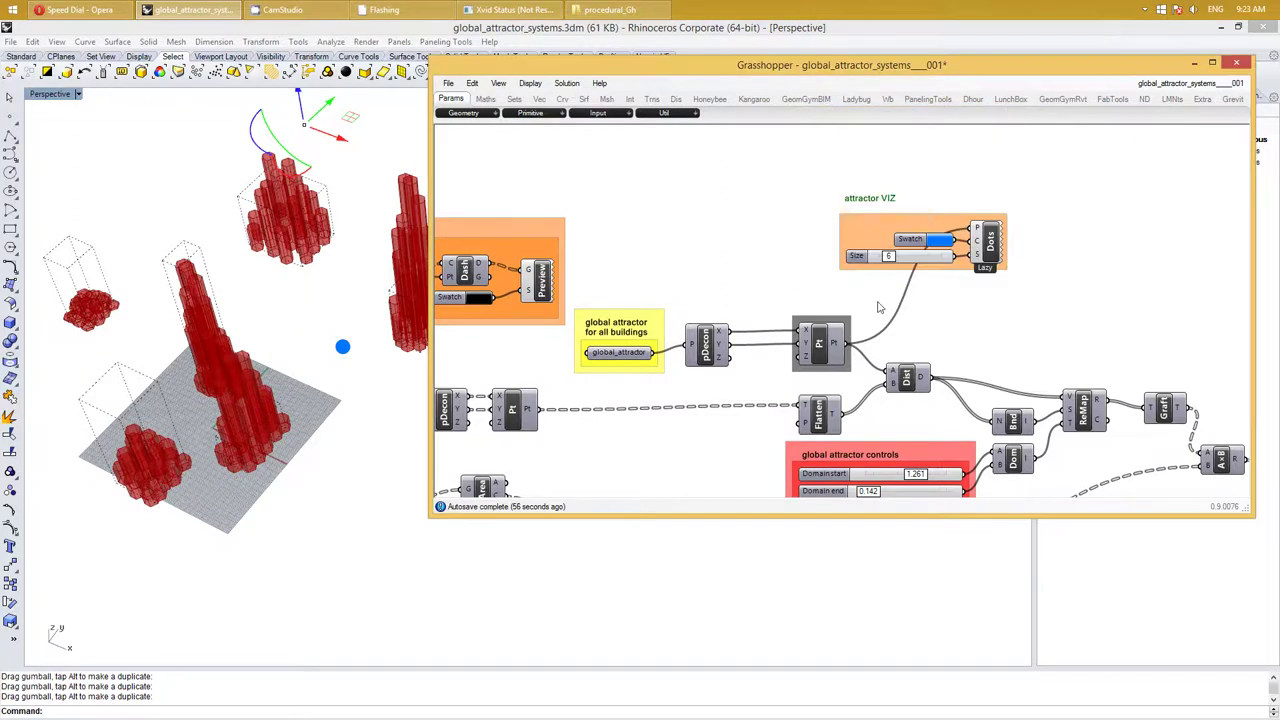
{"action": "left_click_drag", "start_coordinate": [889, 205], "coordinate": [888, 208]}
Recolour the attractor VIZ group to a brighter orange
{"action": "left_click", "coordinate": [871, 227]}
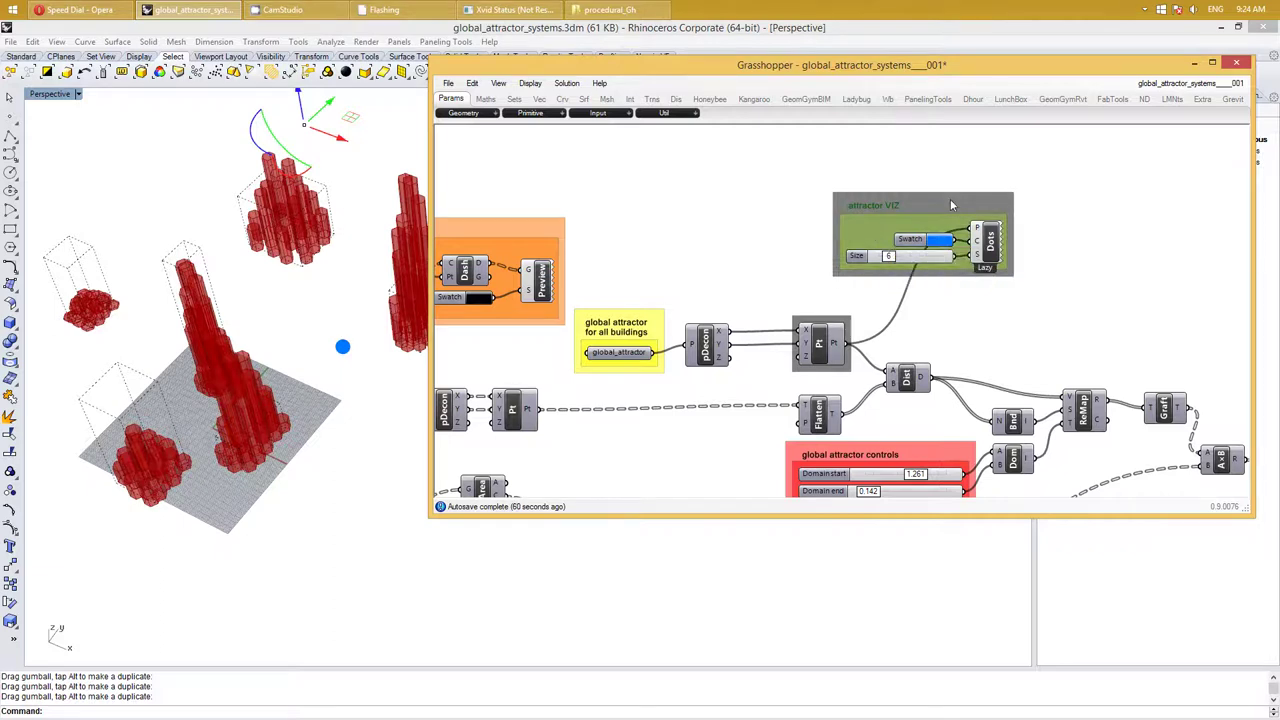
{"action": "right_click", "coordinate": [950, 198]}
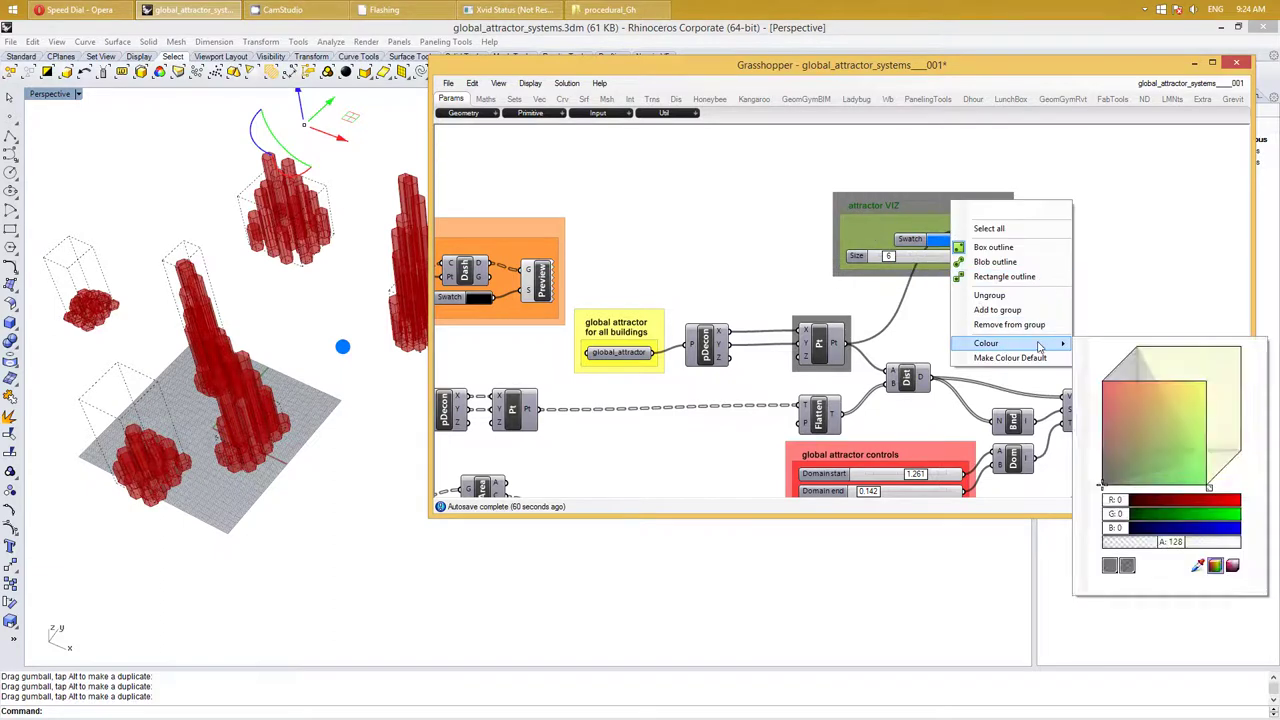
{"action": "left_click", "coordinate": [1150, 420]}
{"action": "right_click_drag", "start_coordinate": [1028, 217], "coordinate": [900, 214]}
{"action": "right_click", "coordinate": [812, 199]}
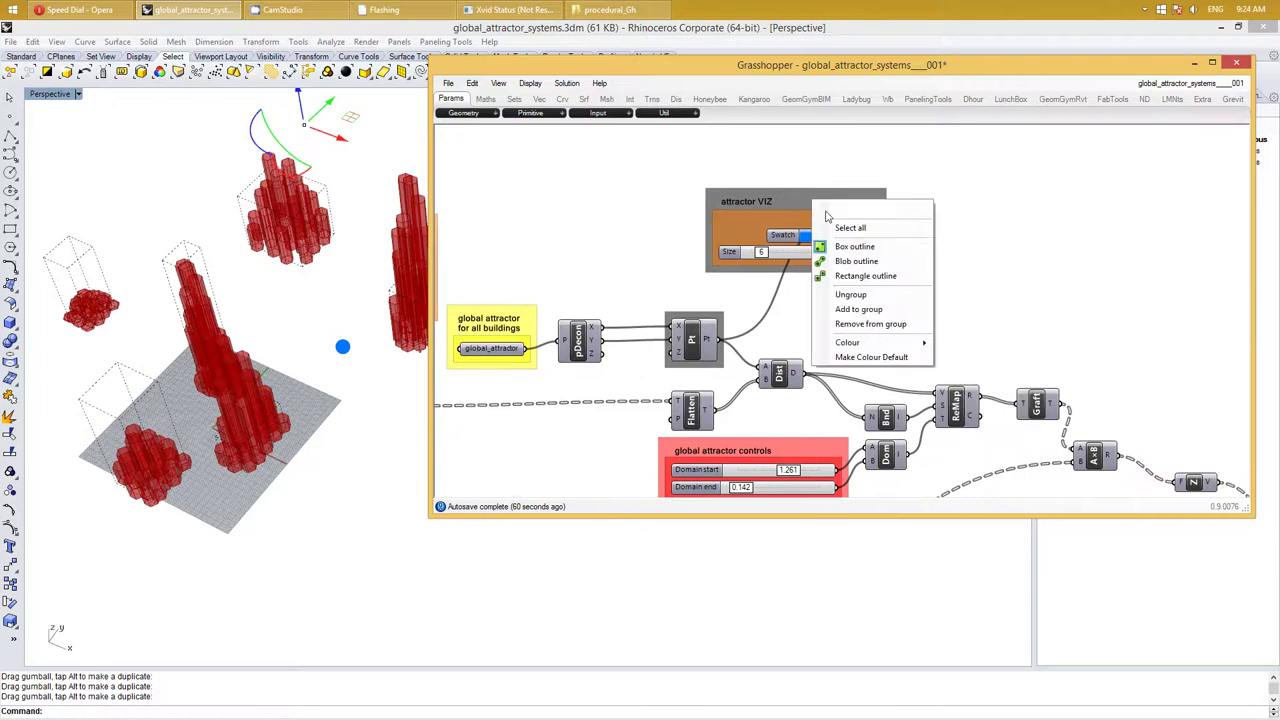
{"action": "mouse_move", "coordinate": [847, 342]}
{"action": "left_click", "coordinate": [1010, 384]}
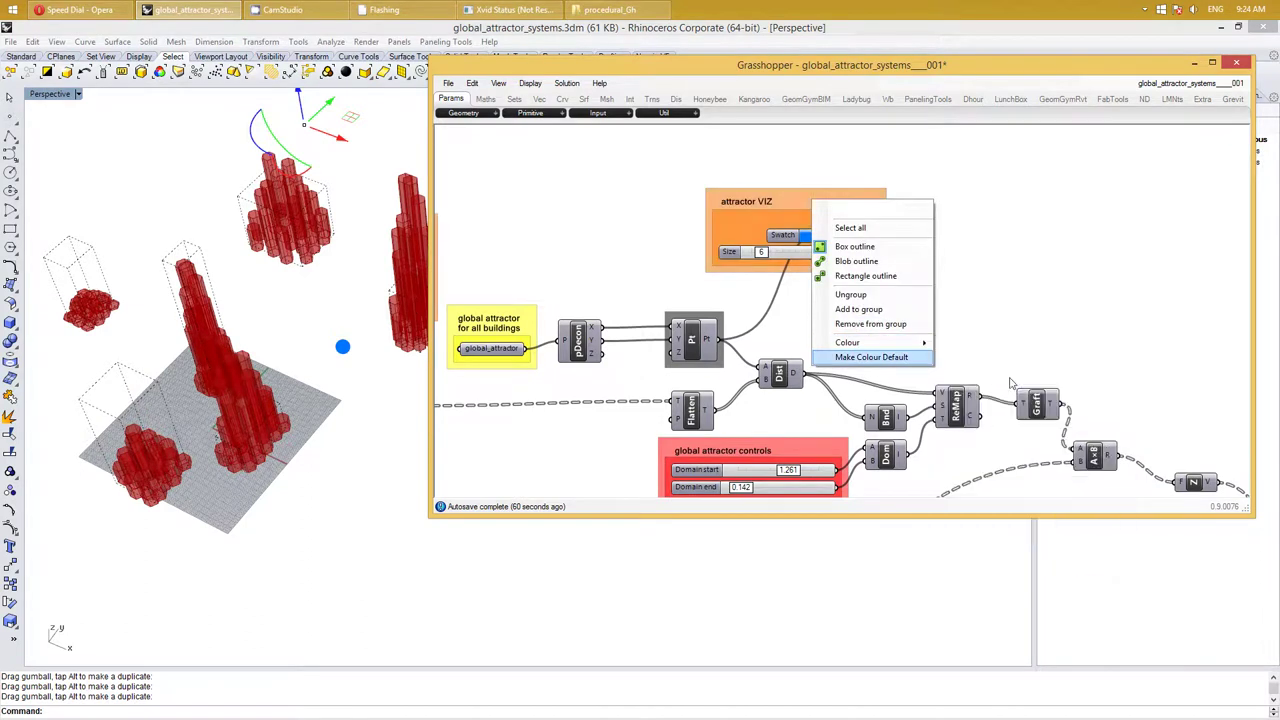
{"action": "left_click", "coordinate": [1006, 206]}
Add a Scribble note above the IN_existing_buildings parameter
{"action": "scroll", "coordinate": [1040, 220], "scroll_direction": "down", "scroll_amount": 2}
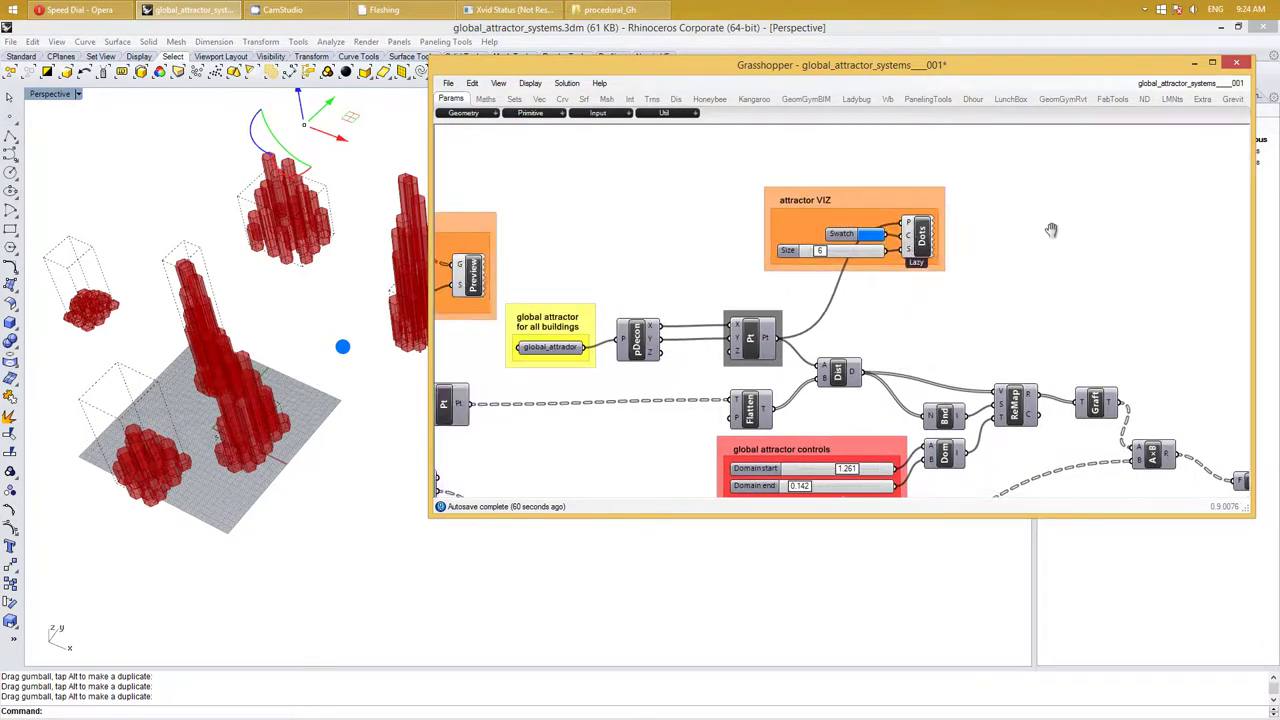
{"action": "scroll", "coordinate": [1050, 228], "scroll_direction": "down", "scroll_amount": 2}
{"action": "right_click", "coordinate": [1051, 230]}
{"action": "scroll", "coordinate": [1040, 214], "scroll_direction": "down", "scroll_amount": 2}
{"action": "right_click_drag", "start_coordinate": [943, 443], "coordinate": [857, 423]}
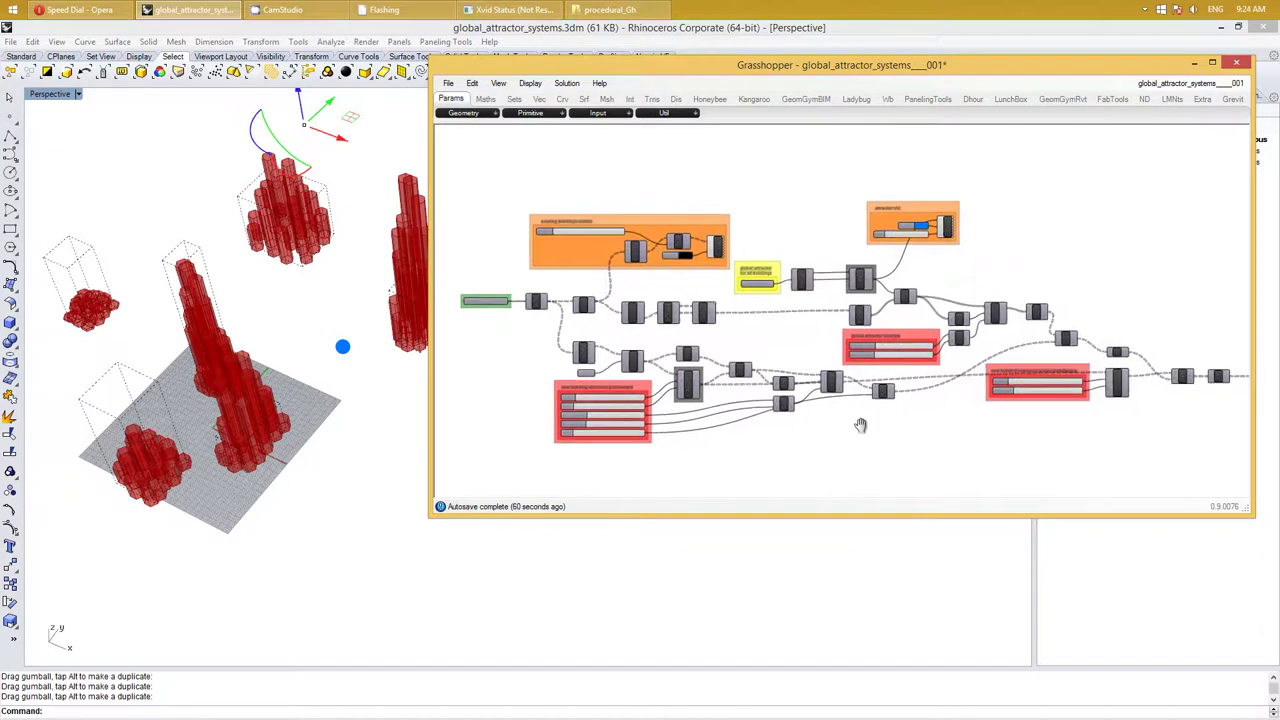
{"action": "right_click", "coordinate": [852, 411]}
{"action": "left_click", "coordinate": [980, 417]}
{"action": "right_click_drag", "start_coordinate": [654, 440], "coordinate": [858, 436]}
{"action": "right_click", "coordinate": [858, 436]}
{"action": "right_click_drag", "start_coordinate": [471, 277], "coordinate": [611, 340]}
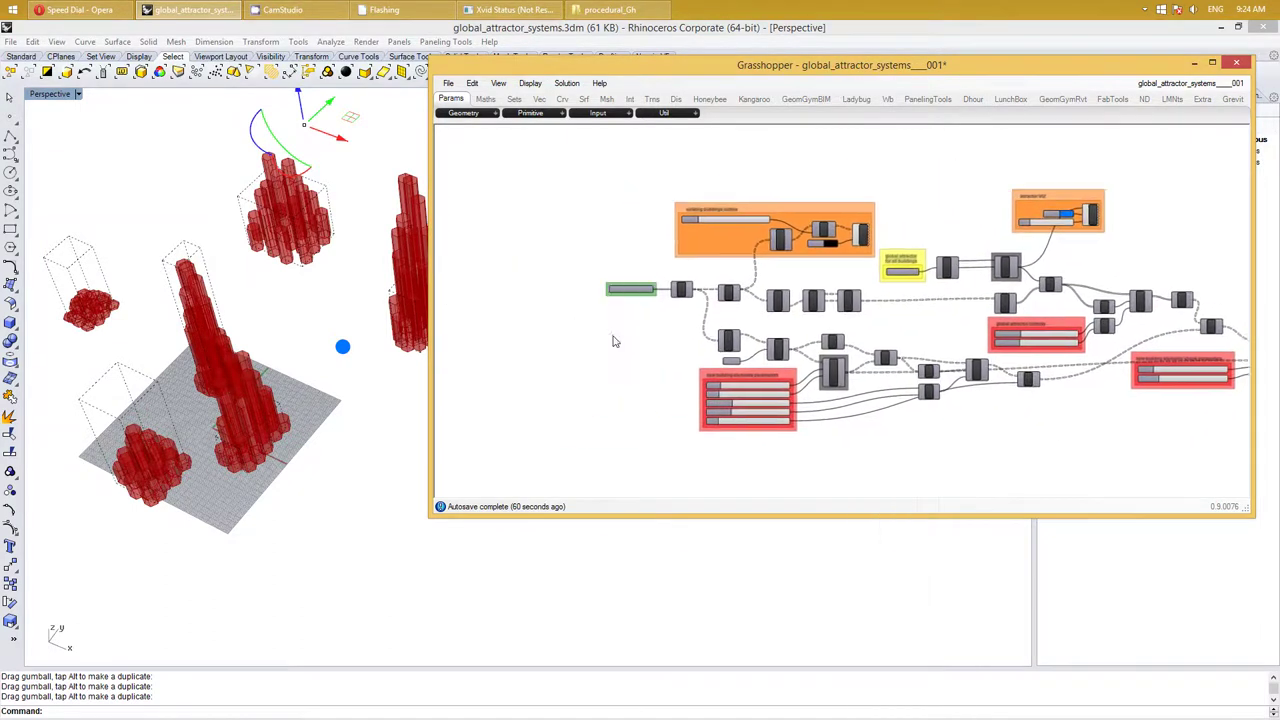
{"action": "scroll", "coordinate": [611, 340], "scroll_direction": "up", "scroll_amount": 2}
{"action": "right_click", "coordinate": [607, 341]}
{"action": "scroll", "coordinate": [620, 268], "scroll_direction": "up", "scroll_amount": 1}
{"action": "double_click", "coordinate": [644, 297]}
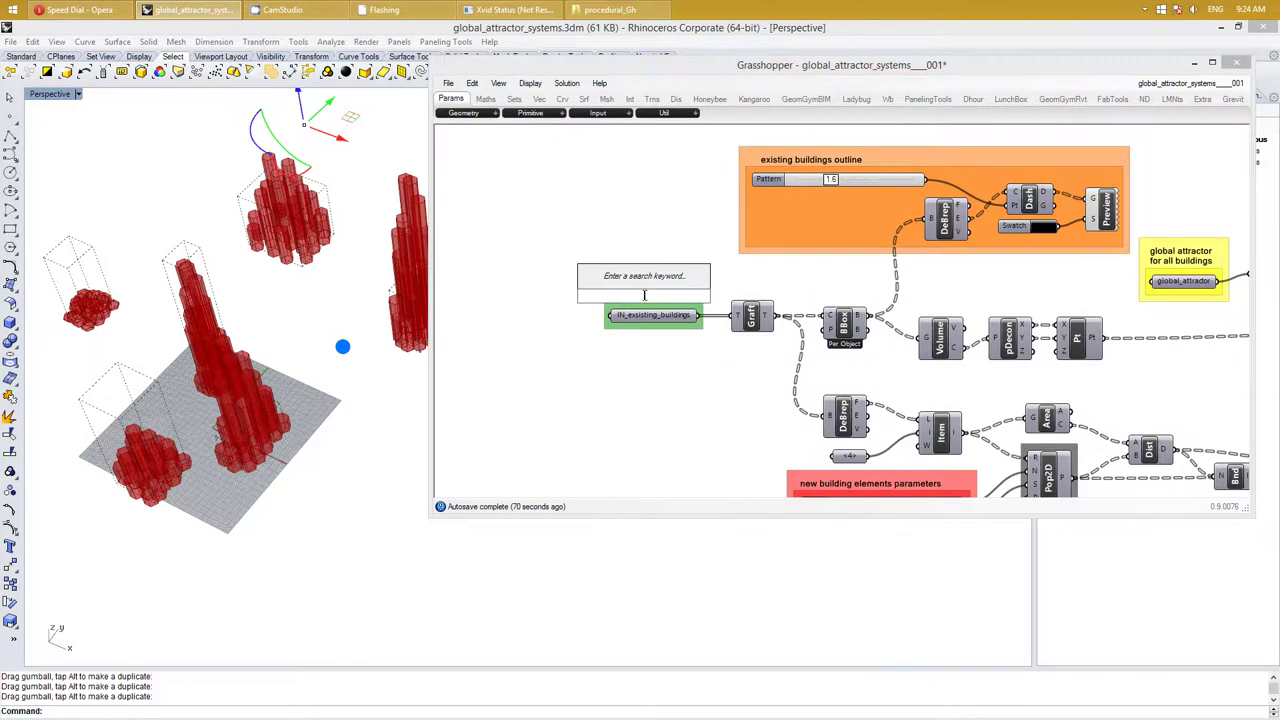
{"action": "type", "text": "scri"}
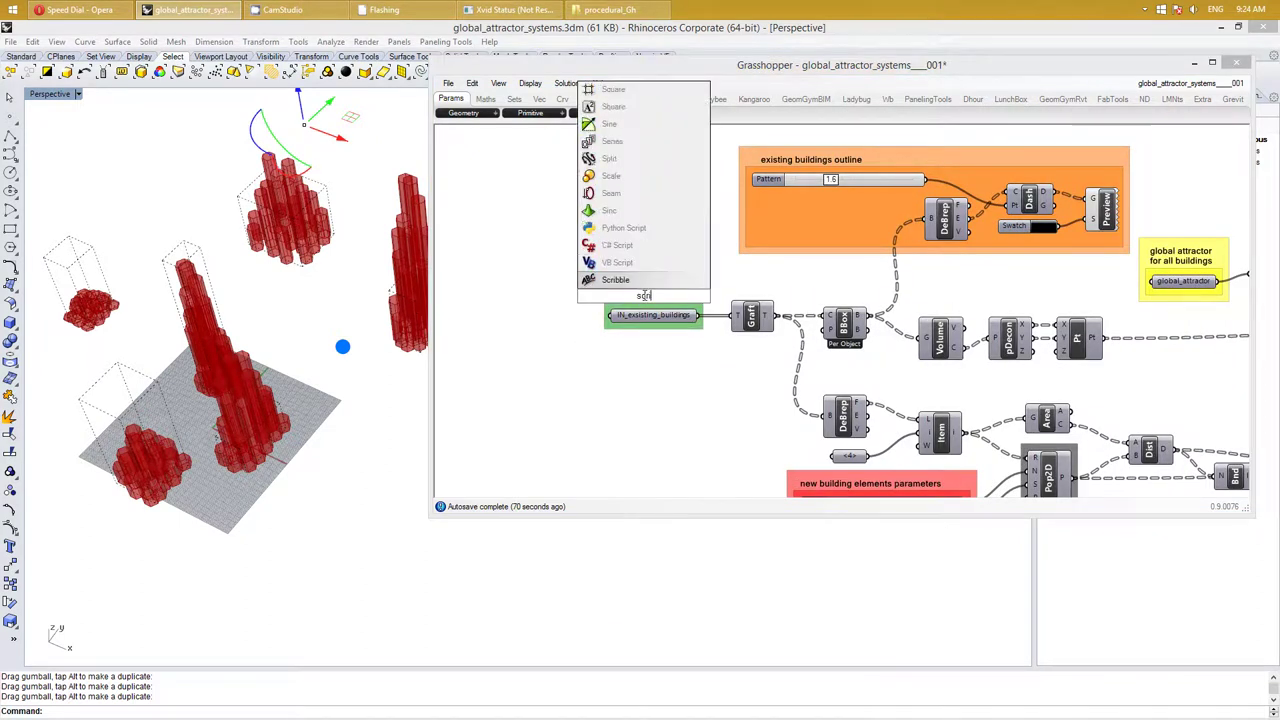
{"action": "type", "text": "ble"}
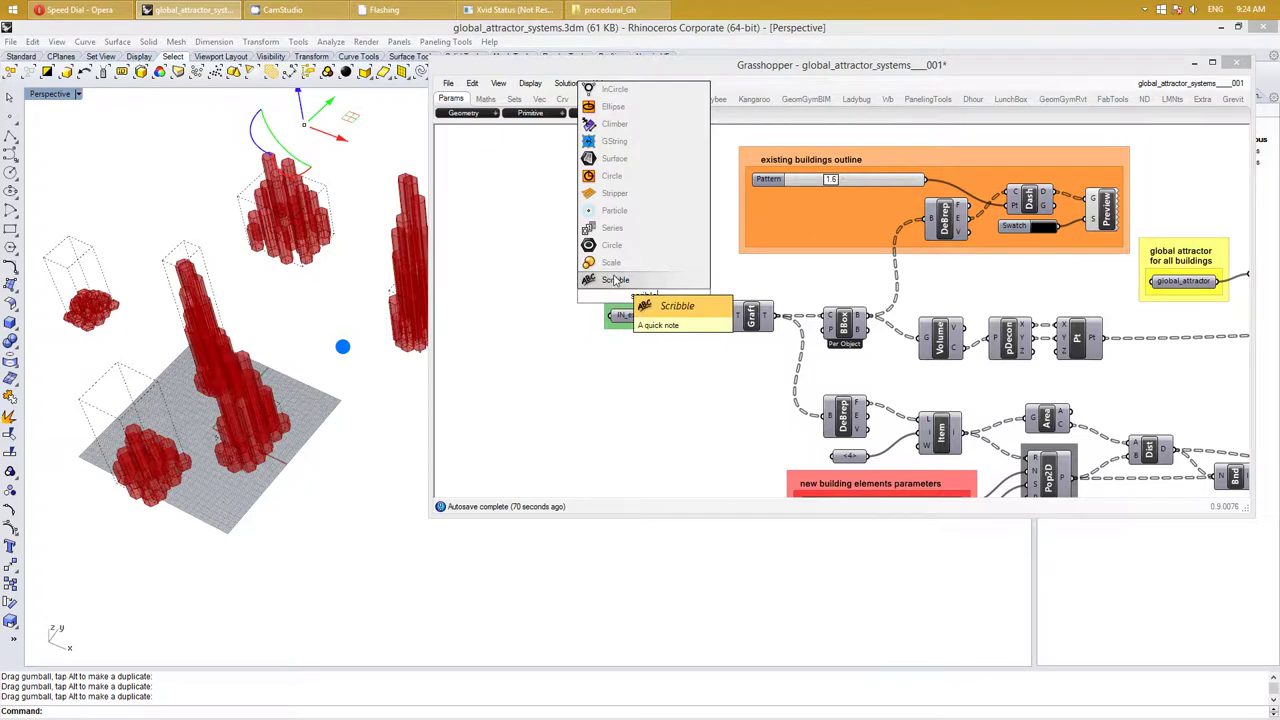
{"action": "left_click", "coordinate": [612, 280]}
Set the note's text size to 13 and enter the IN buildings label
{"action": "double_click", "coordinate": [651, 289]}
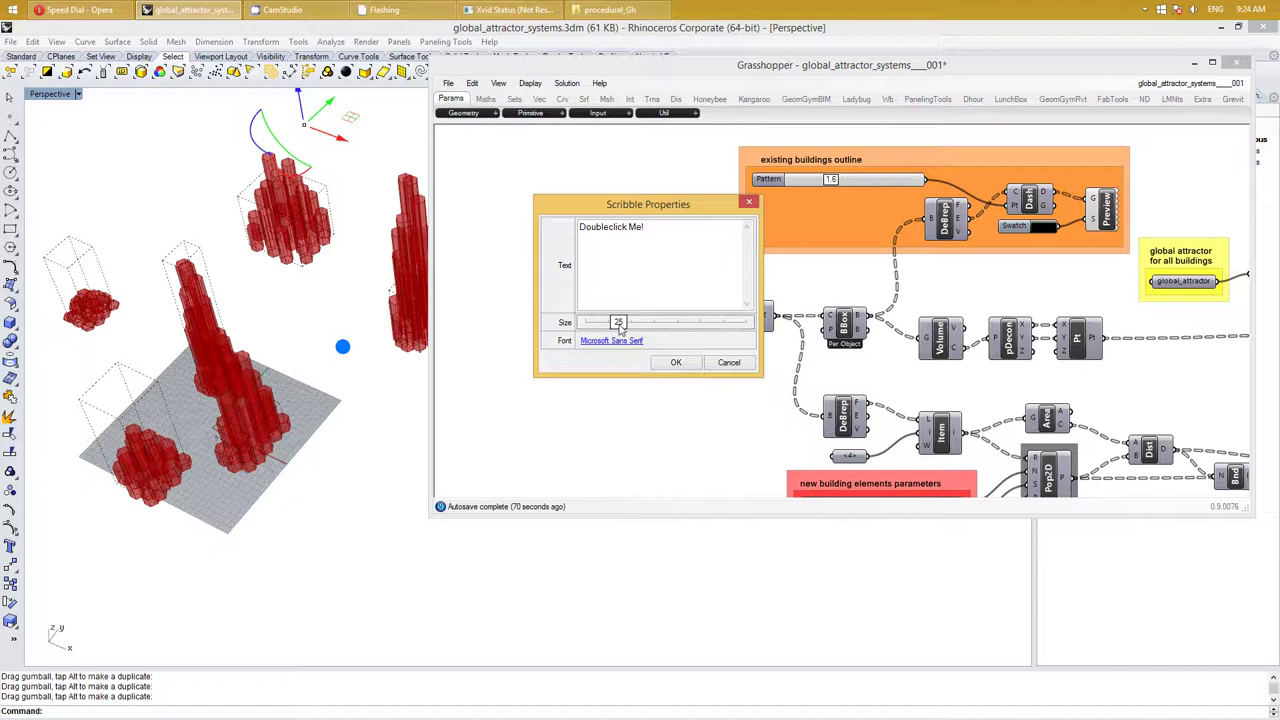
{"action": "double_click", "coordinate": [620, 325]}
{"action": "type", "text": "13"}
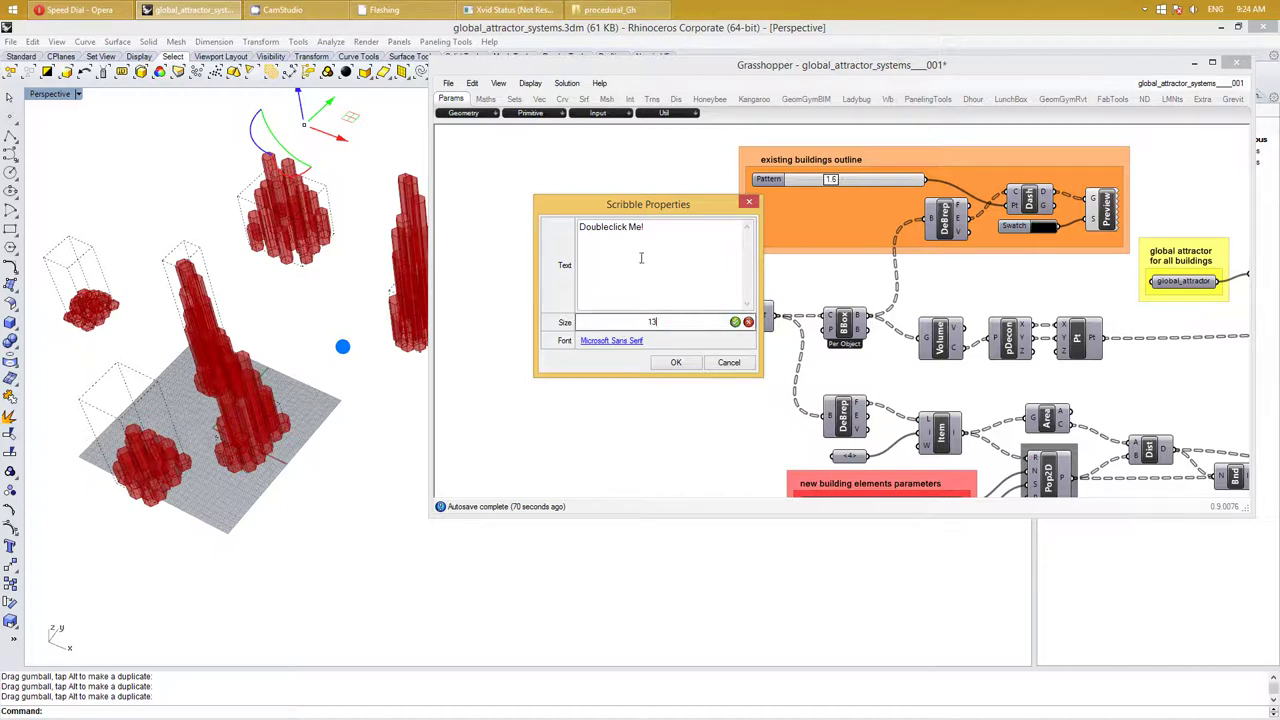
{"action": "left_click", "coordinate": [645, 256]}
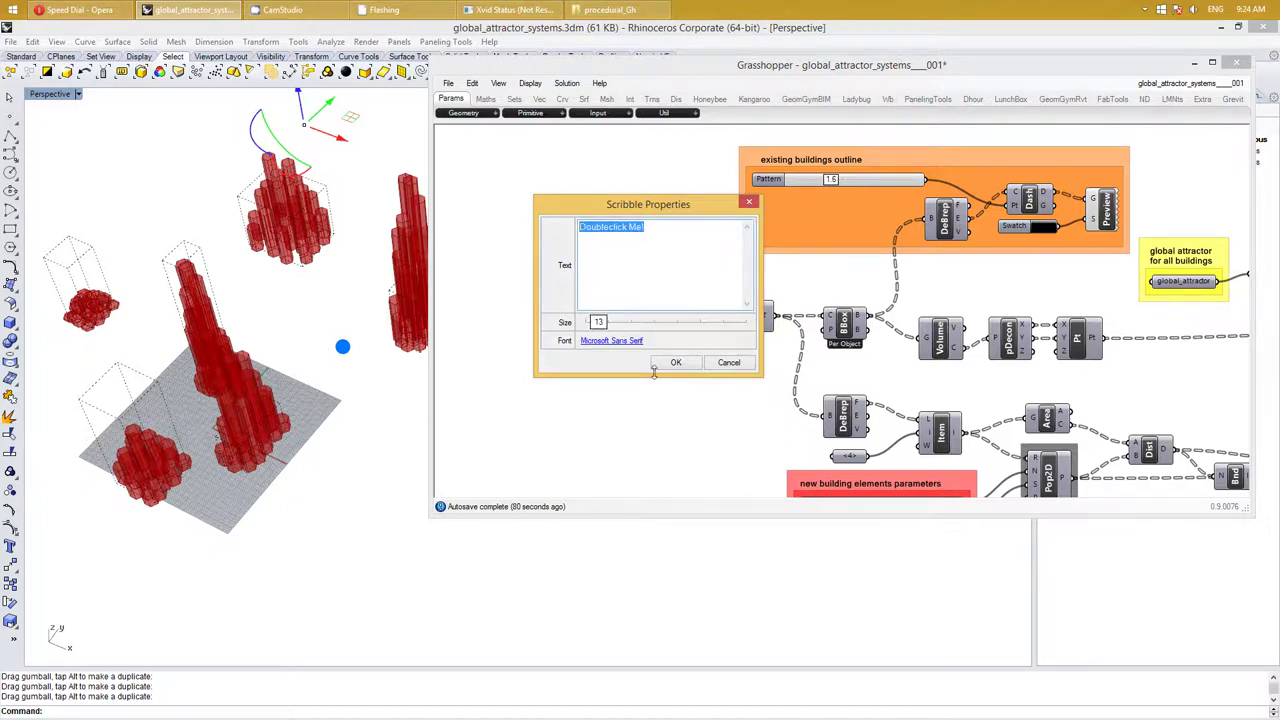
{"action": "key", "text": "BackSpace"}
{"action": "type", "text": "IN buildings"}
{"action": "left_click", "coordinate": [677, 364]}
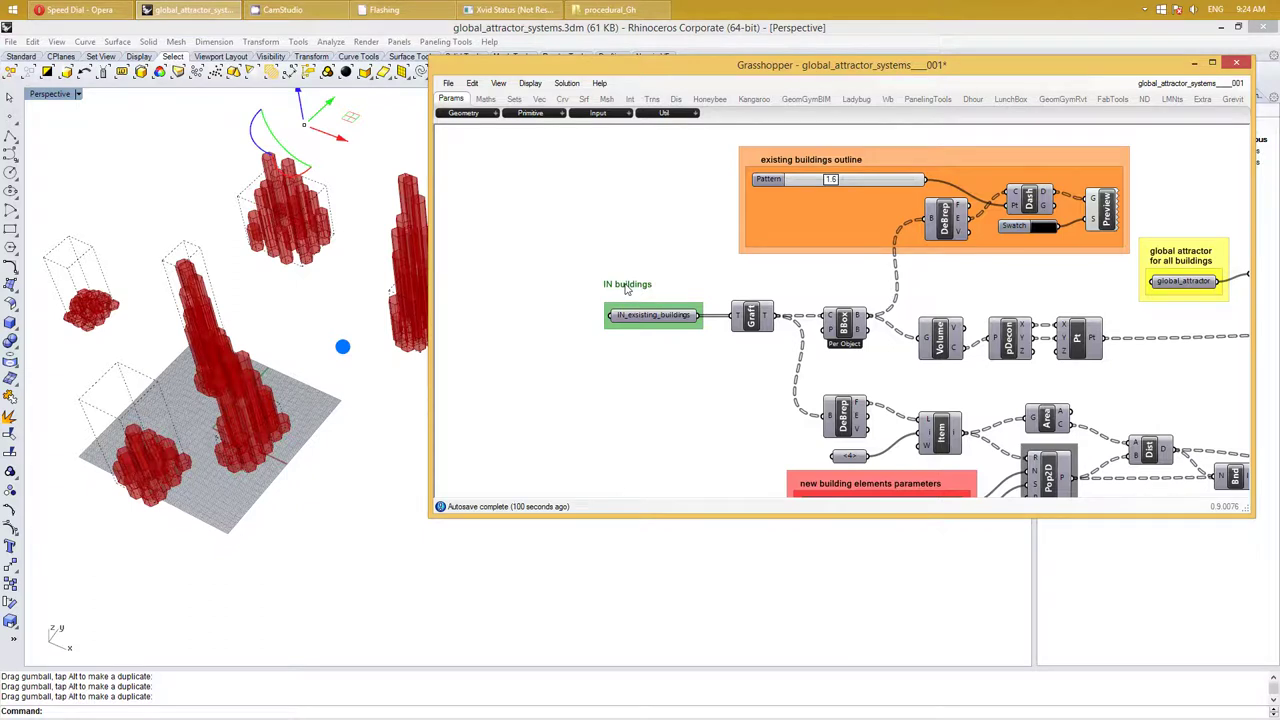
Correct the label to 'IN exsisting buildings' and group it with the parameter
{"action": "double_click", "coordinate": [630, 290]}
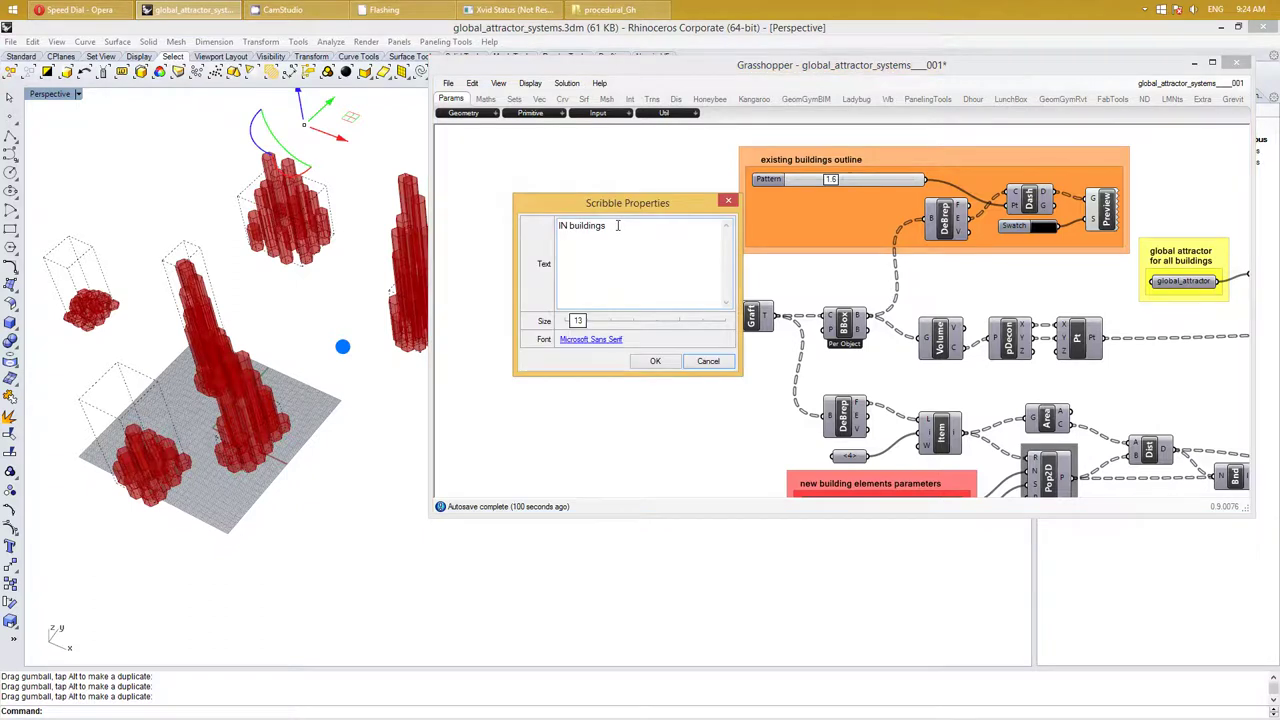
{"action": "left_click_drag", "start_coordinate": [607, 226], "coordinate": [566, 229]}
{"action": "left_click", "coordinate": [570, 228]}
{"action": "type", "text": "ex"}
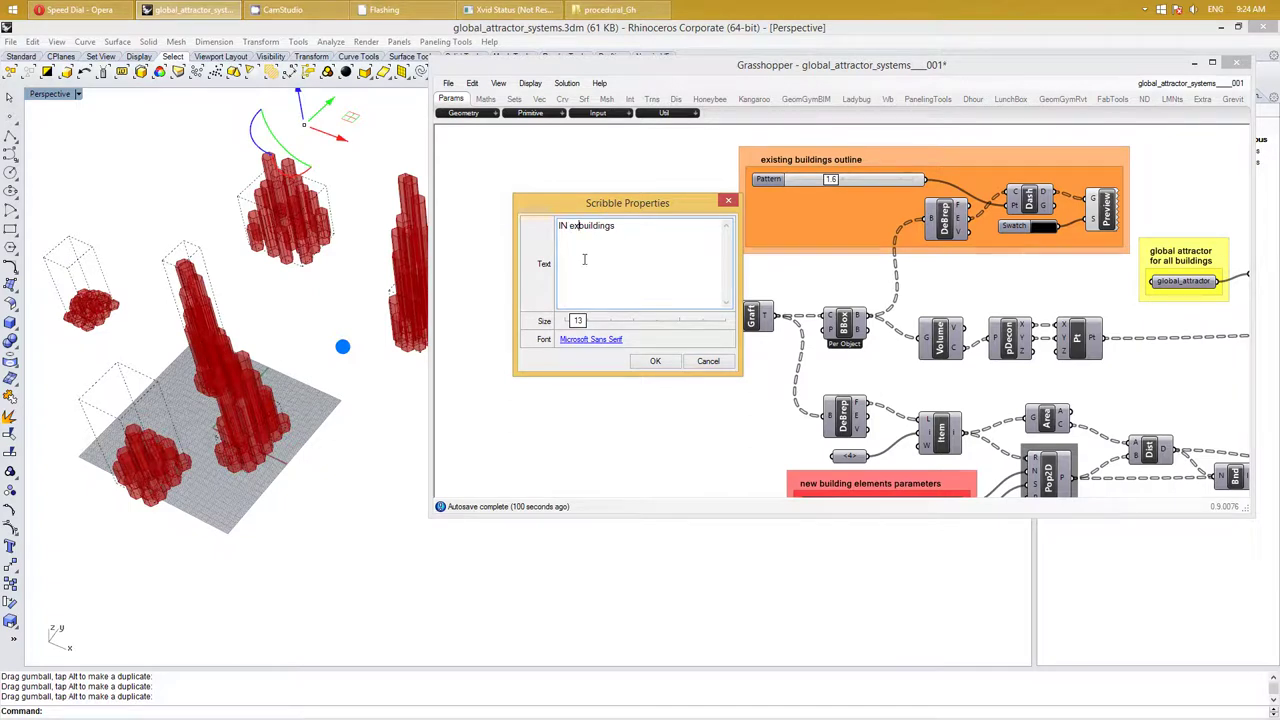
{"action": "type", "text": "sist"}
{"action": "type", "text": "ing"}
{"action": "left_click", "coordinate": [655, 362]}
{"action": "left_click_drag", "start_coordinate": [658, 297], "coordinate": [658, 300]}
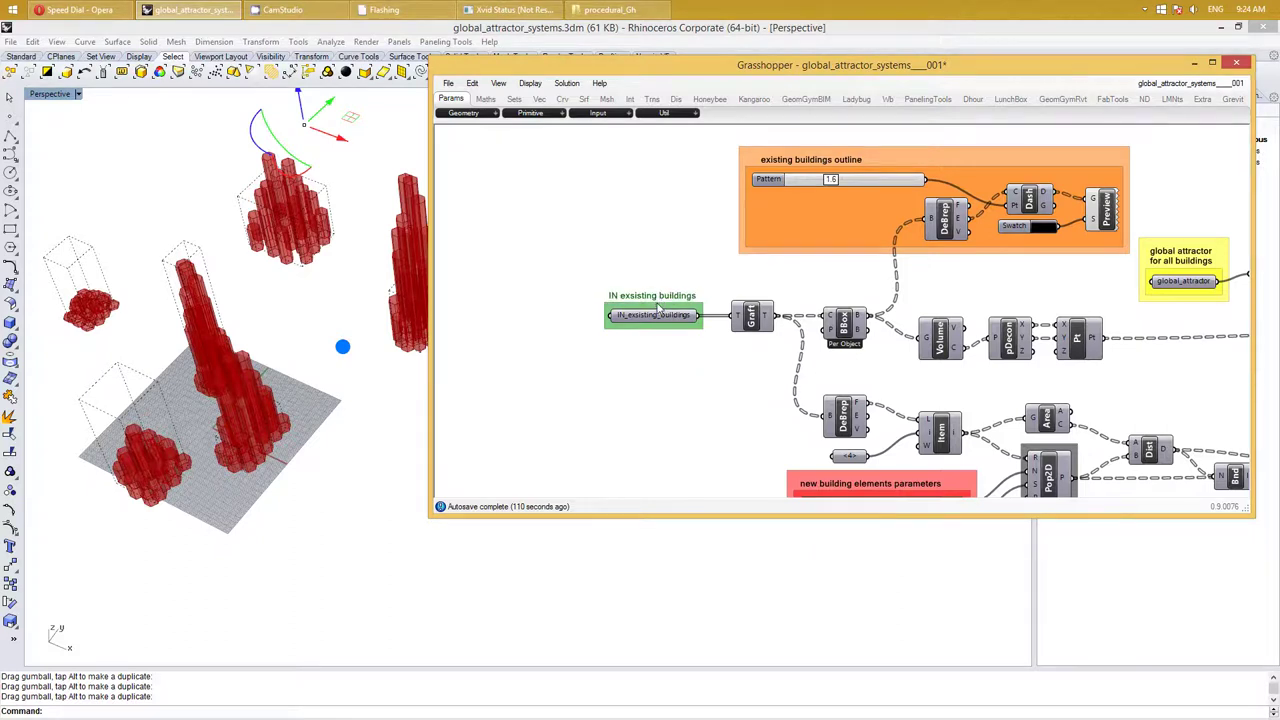
{"action": "left_click", "coordinate": [658, 308]}
{"action": "key", "text": "ctrl+g"}
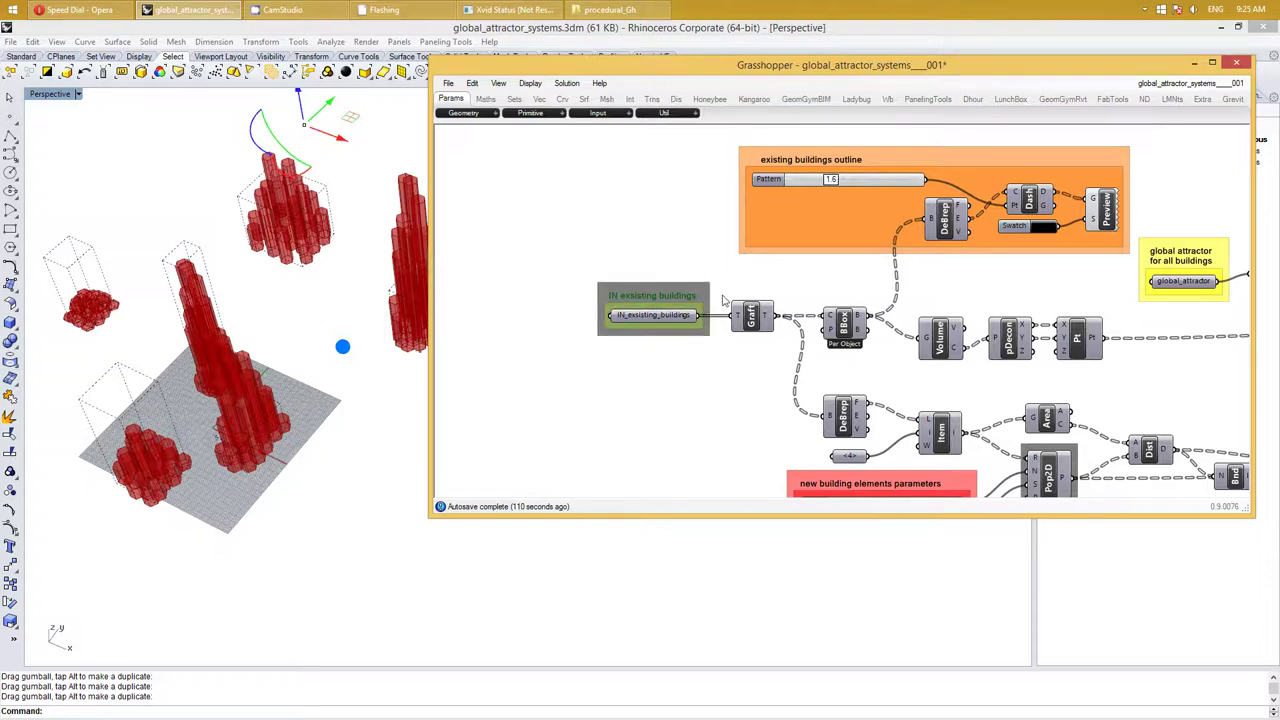
Recolour the IN exsisting buildings group green
{"action": "right_click_drag", "start_coordinate": [694, 274], "coordinate": [686, 264]}
{"action": "scroll", "coordinate": [686, 264], "scroll_direction": "up", "scroll_amount": 3}
{"action": "right_click", "coordinate": [628, 303]}
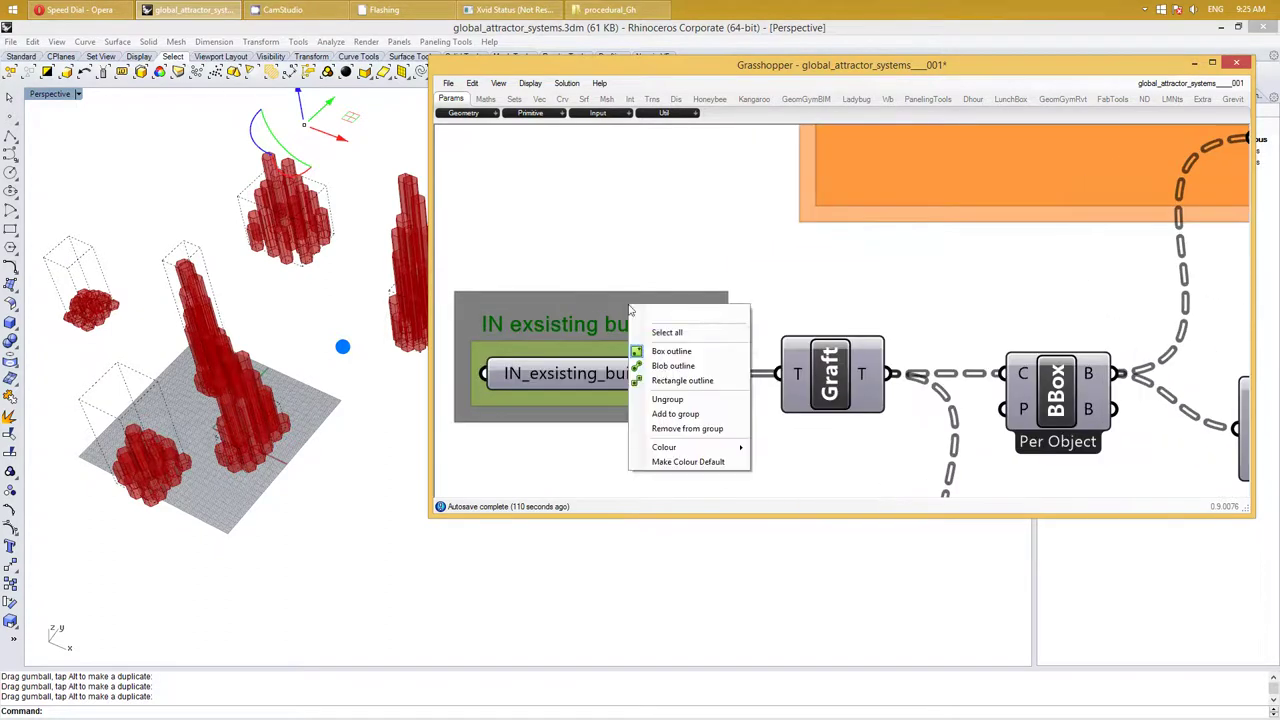
{"action": "left_click", "coordinate": [826, 525]}
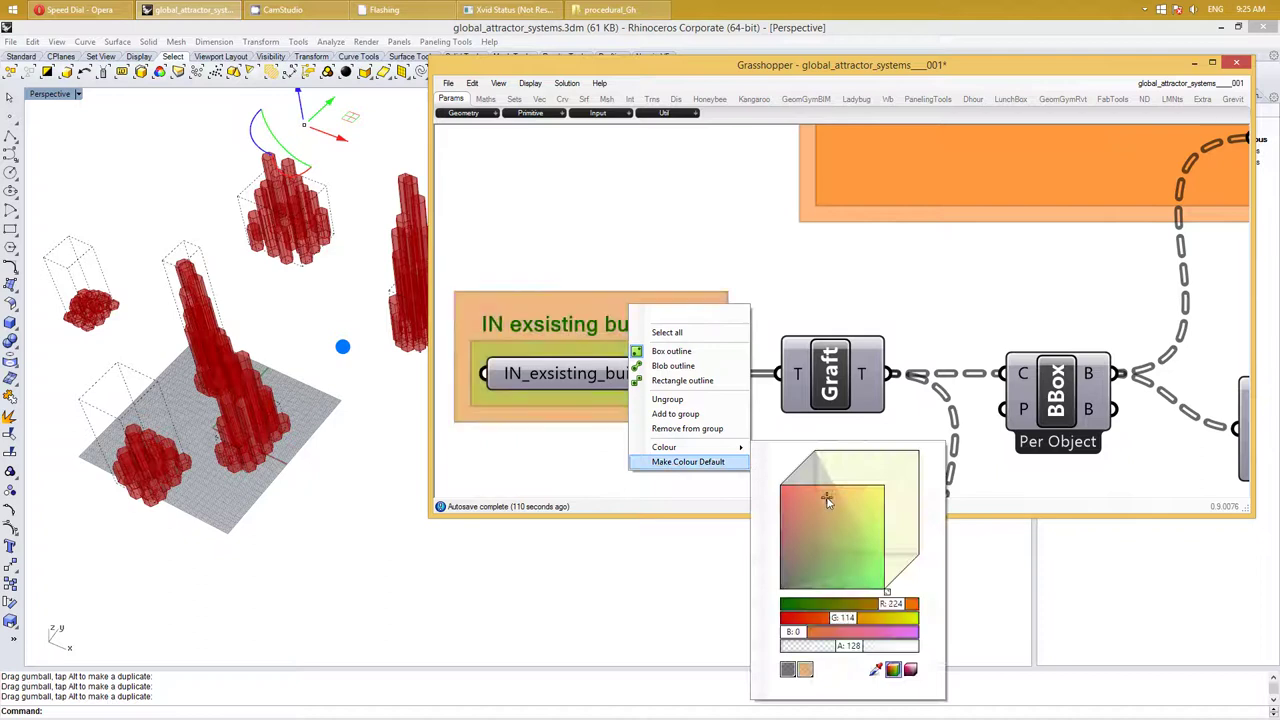
{"action": "left_click", "coordinate": [826, 562]}
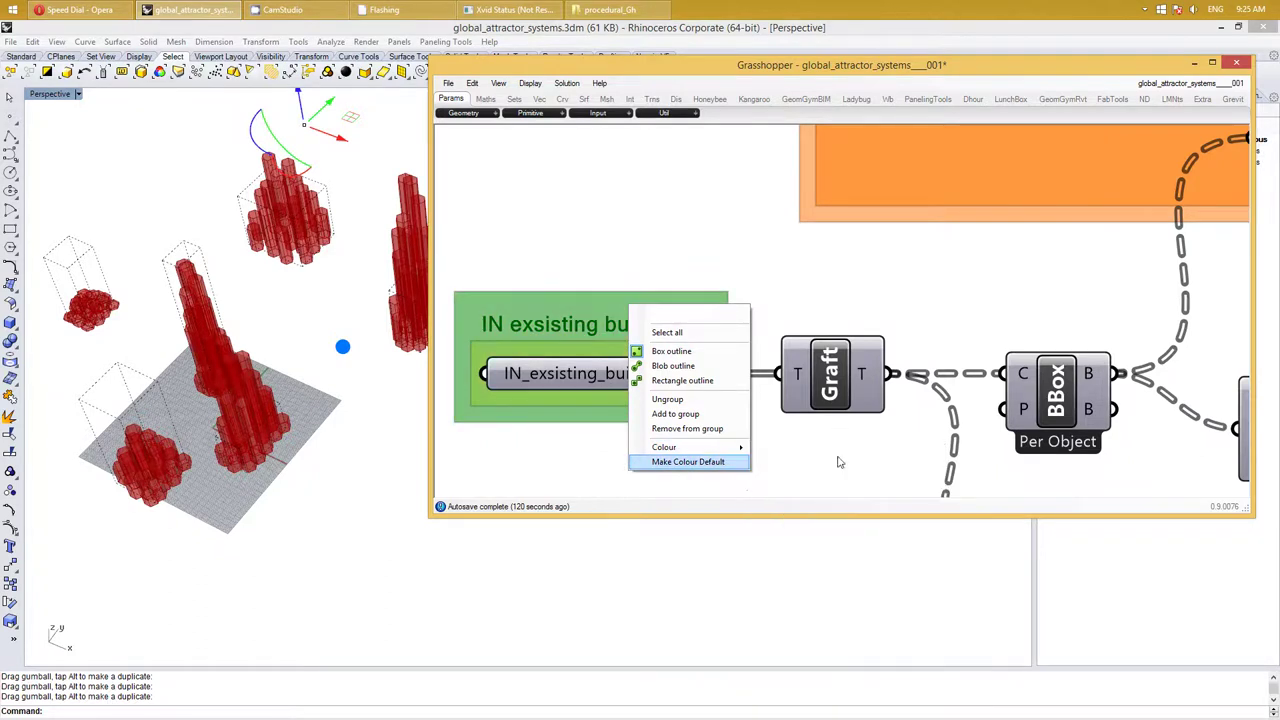
{"action": "left_click", "coordinate": [820, 452]}
Pan across the definition to review it up to the final output parameter
{"action": "right_click_drag", "start_coordinate": [790, 291], "coordinate": [760, 261]}
{"action": "scroll", "coordinate": [760, 261], "scroll_direction": "down", "scroll_amount": 4}
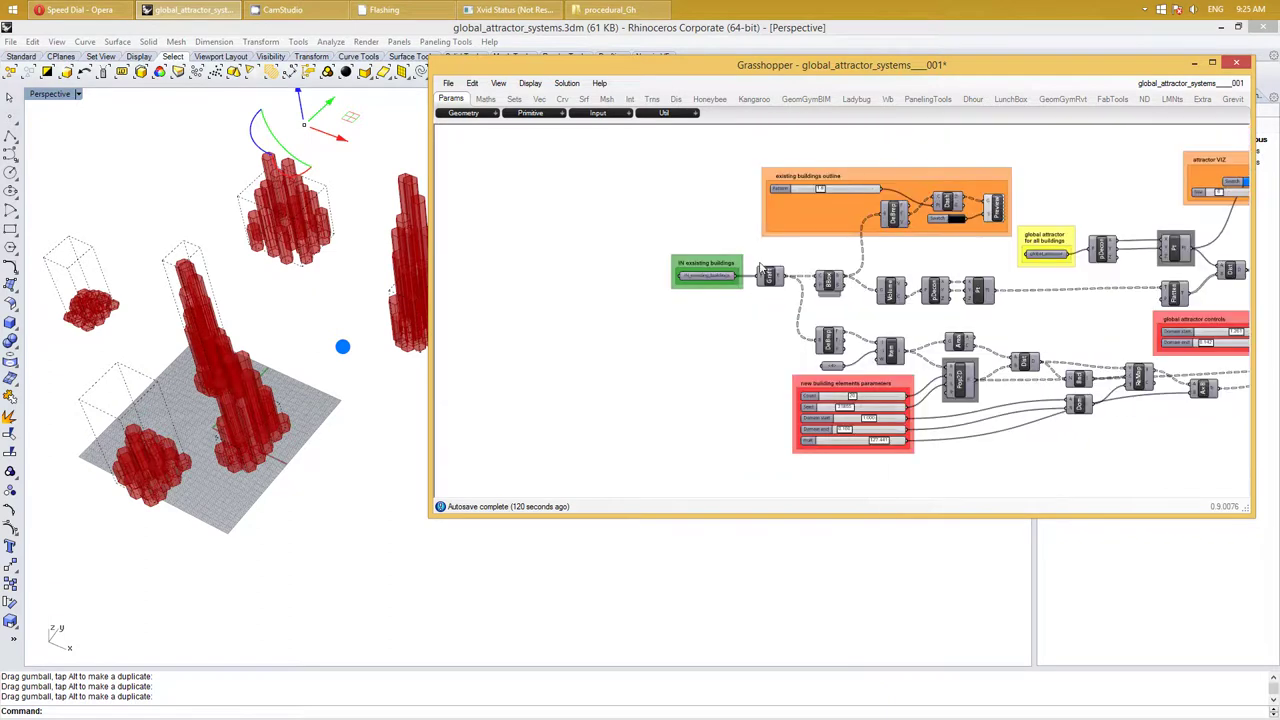
{"action": "right_click_drag", "start_coordinate": [800, 330], "coordinate": [729, 337]}
{"action": "left_click", "coordinate": [666, 333]}
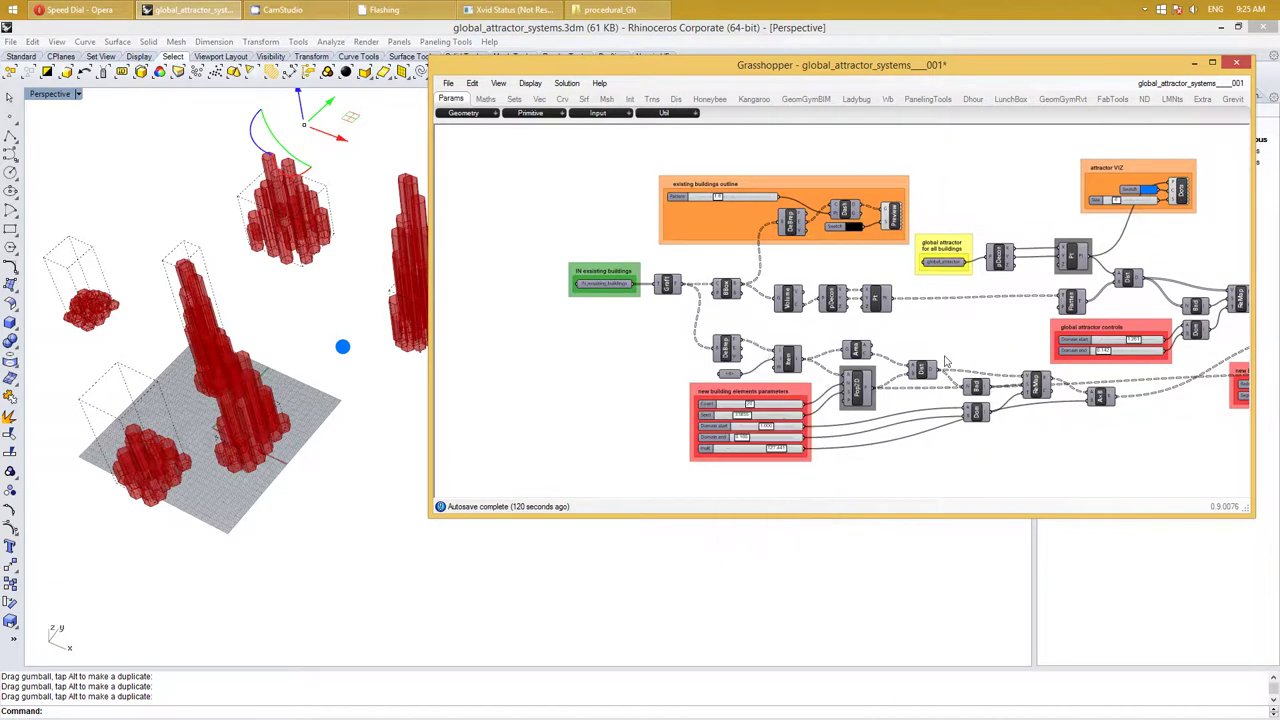
{"action": "right_click_drag", "start_coordinate": [948, 361], "coordinate": [771, 348]}
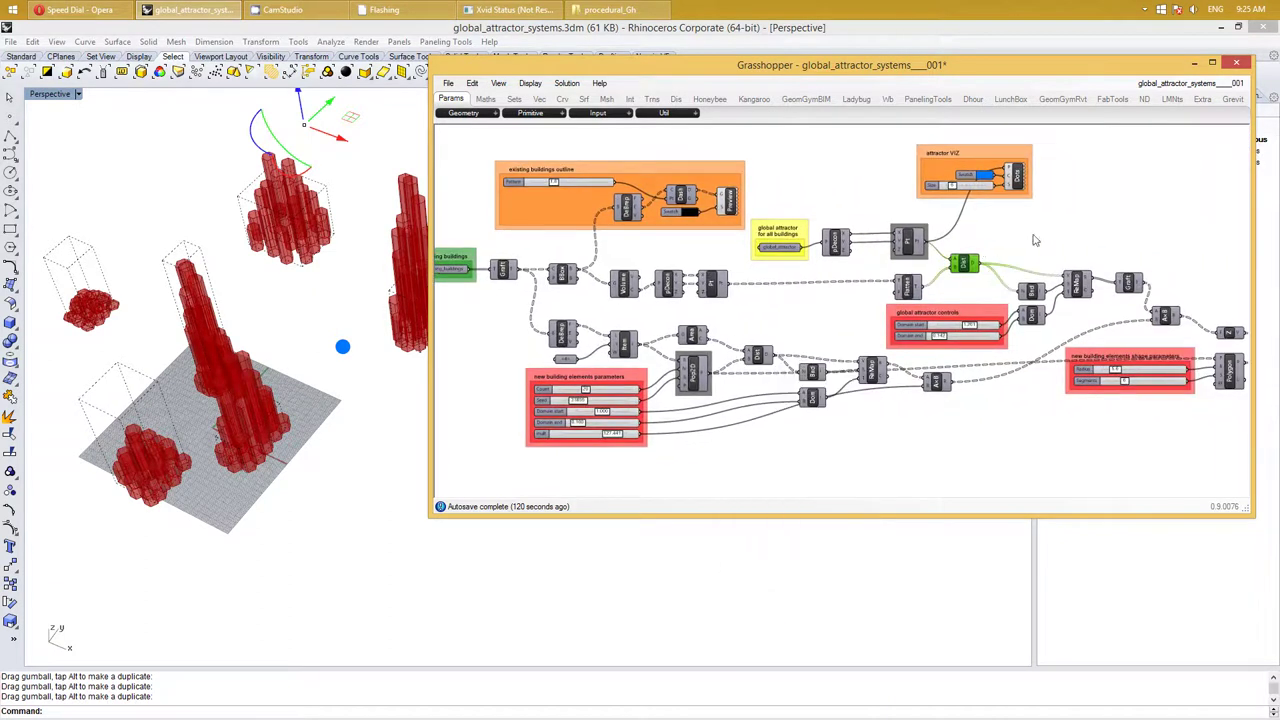
{"action": "right_click_drag", "start_coordinate": [1086, 240], "coordinate": [997, 246]}
{"action": "scroll", "coordinate": [797, 331], "scroll_direction": "down", "scroll_amount": 3}
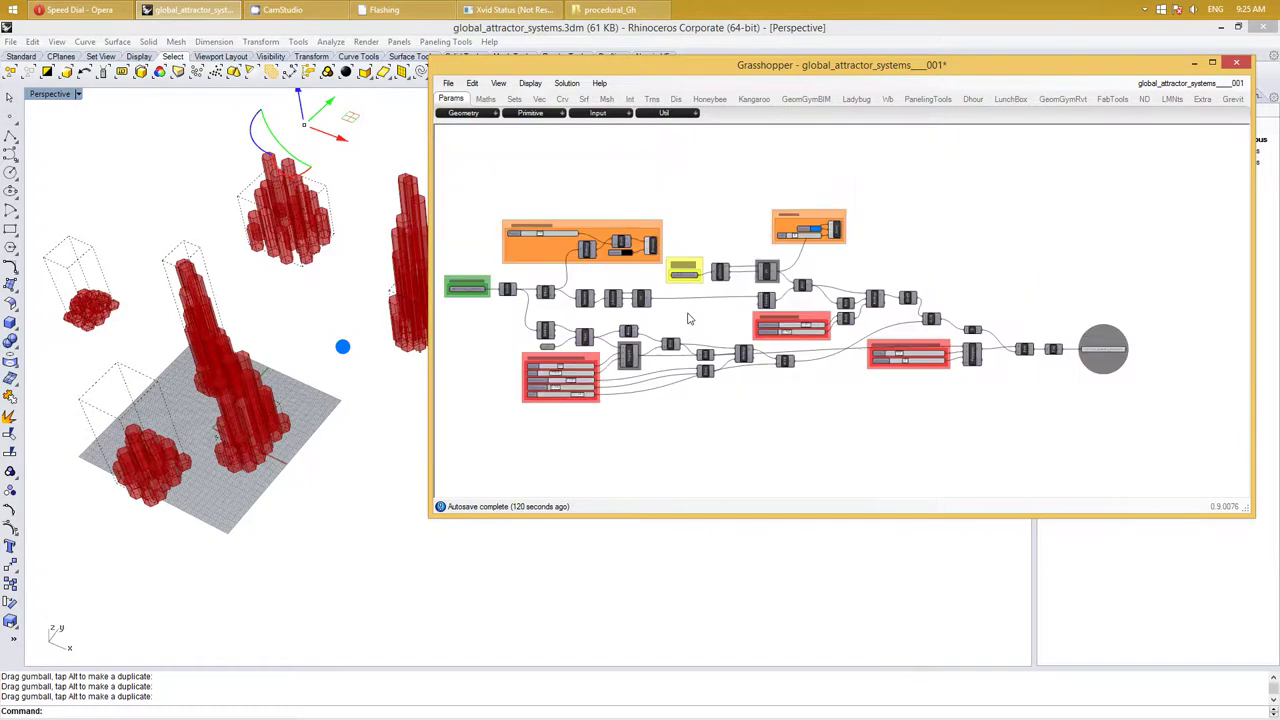
{"action": "right_click_drag", "start_coordinate": [834, 426], "coordinate": [703, 423]}
{"action": "scroll", "coordinate": [983, 398], "scroll_direction": "up", "scroll_amount": 2}
Save the global_attractor_systems definition with Ctrl+S
{"action": "left_click", "coordinate": [983, 398]}
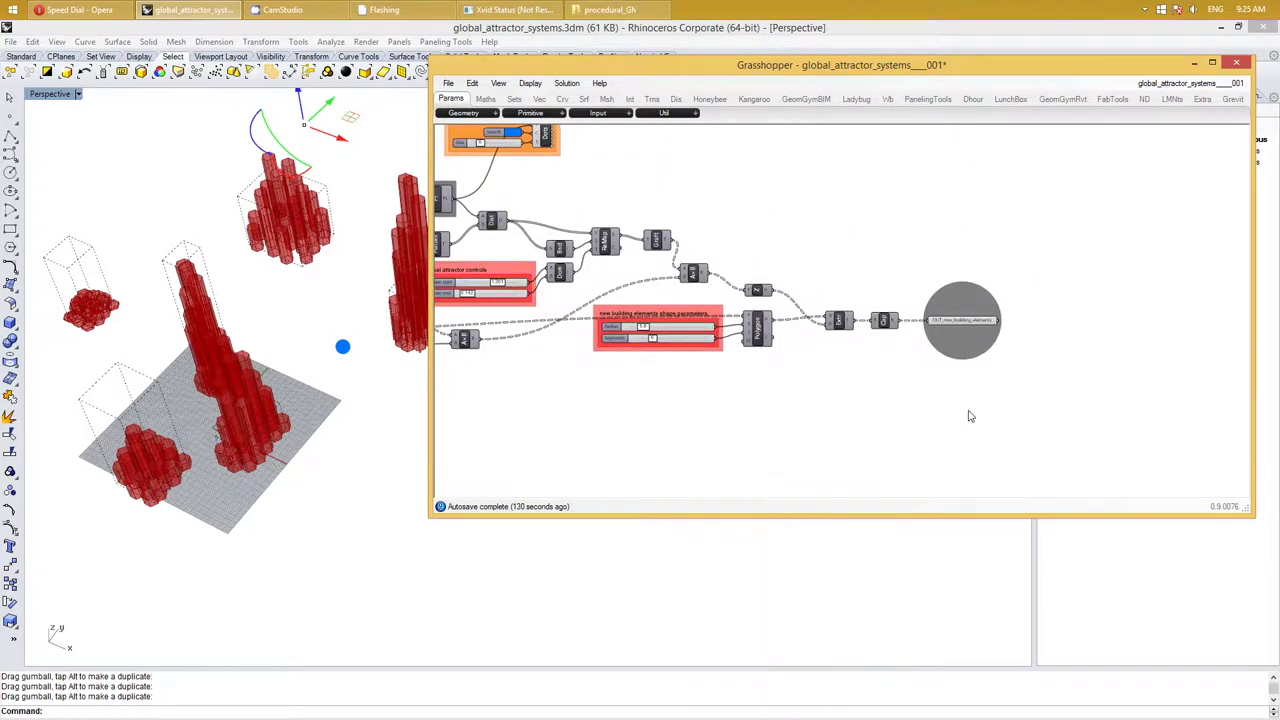
{"action": "key", "text": "ctrl+s"}
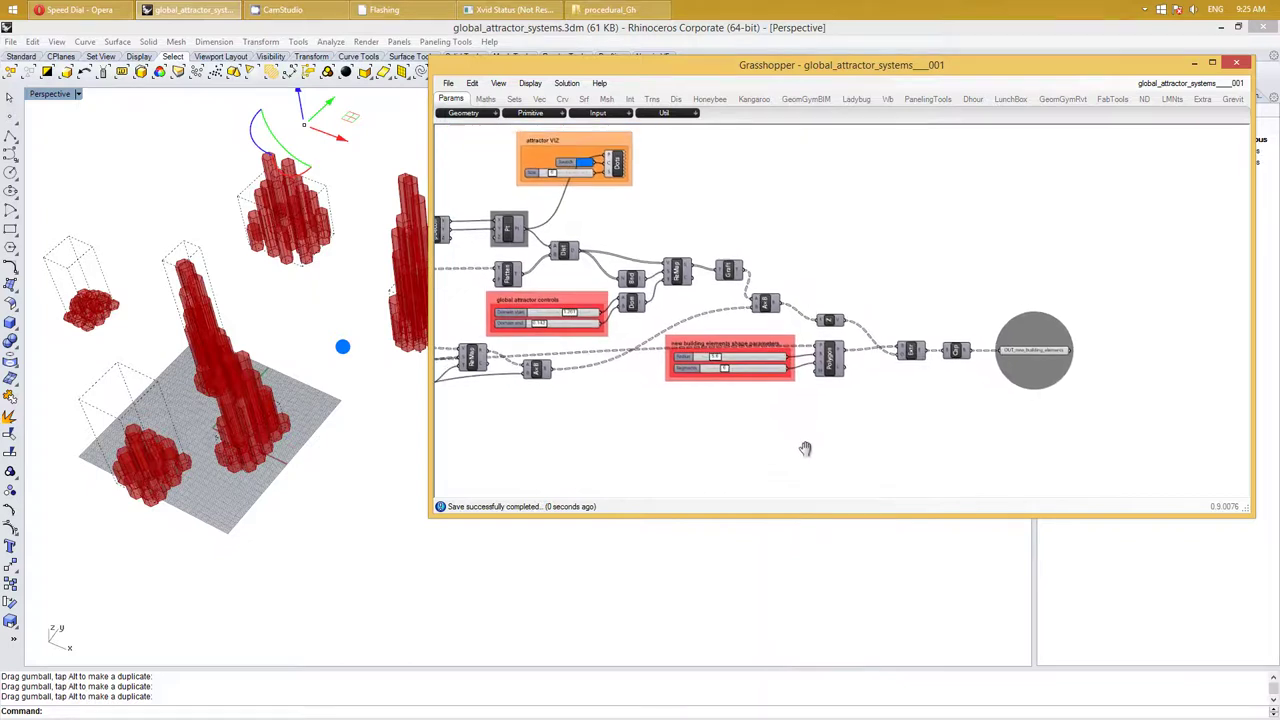
{"action": "right_click_drag", "start_coordinate": [771, 420], "coordinate": [808, 449]}
{"action": "scroll", "coordinate": [810, 438], "scroll_direction": "down", "scroll_amount": 2}
{"action": "left_click", "coordinate": [996, 449]}
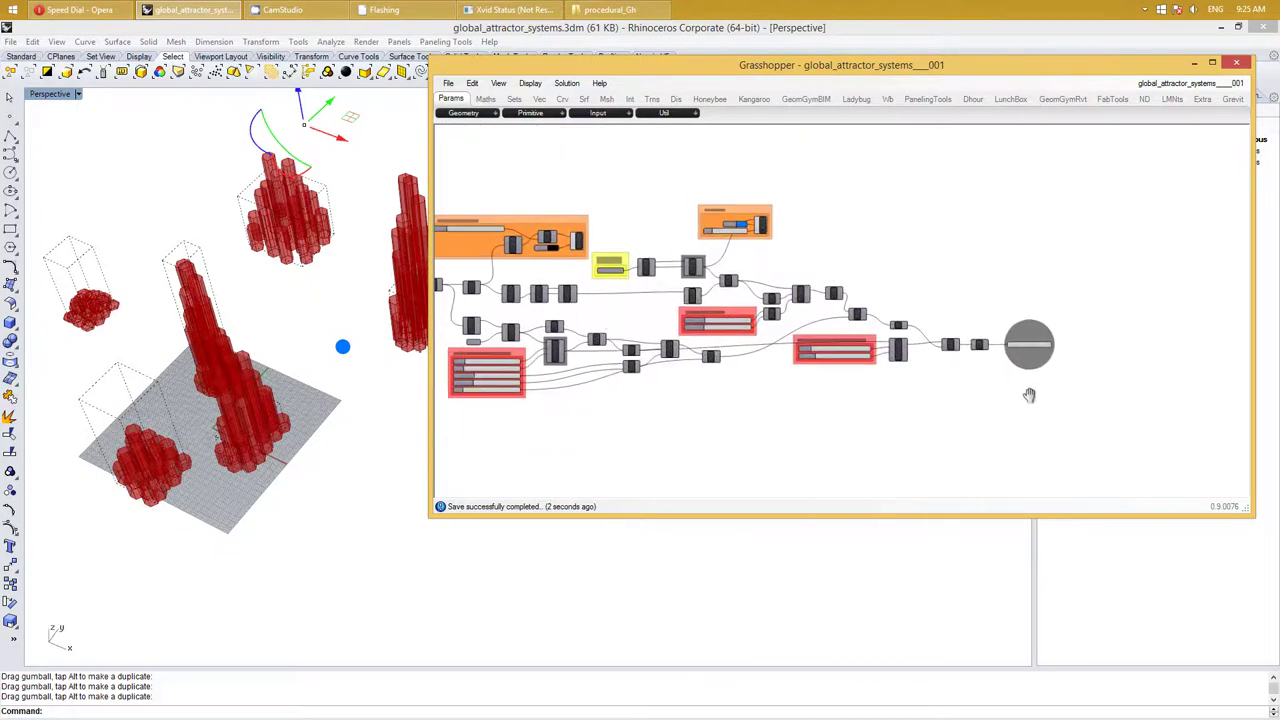
Orbit the Perspective view around the buildings and restore Rhino's four-viewport layout
{"action": "right_click_drag", "start_coordinate": [996, 449], "coordinate": [1026, 386]}
{"action": "mouse_move", "coordinate": [369, 397]}
{"action": "right_mouse_down"}
{"action": "mouse_move", "coordinate": [279, 374]}
{"action": "mouse_move", "coordinate": [293, 318]}
{"action": "mouse_move", "coordinate": [234, 346]}
{"action": "mouse_move", "coordinate": [170, 228]}
{"action": "right_mouse_up"}
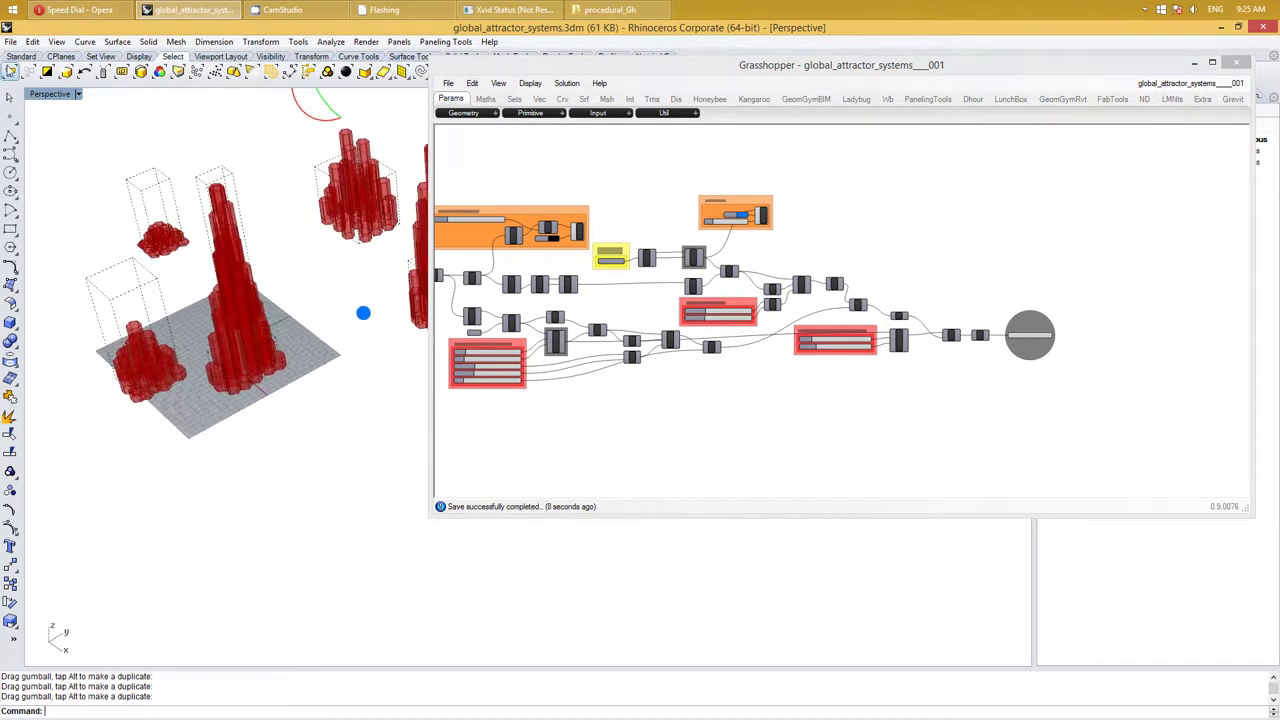
{"action": "double_click", "coordinate": [46, 96]}
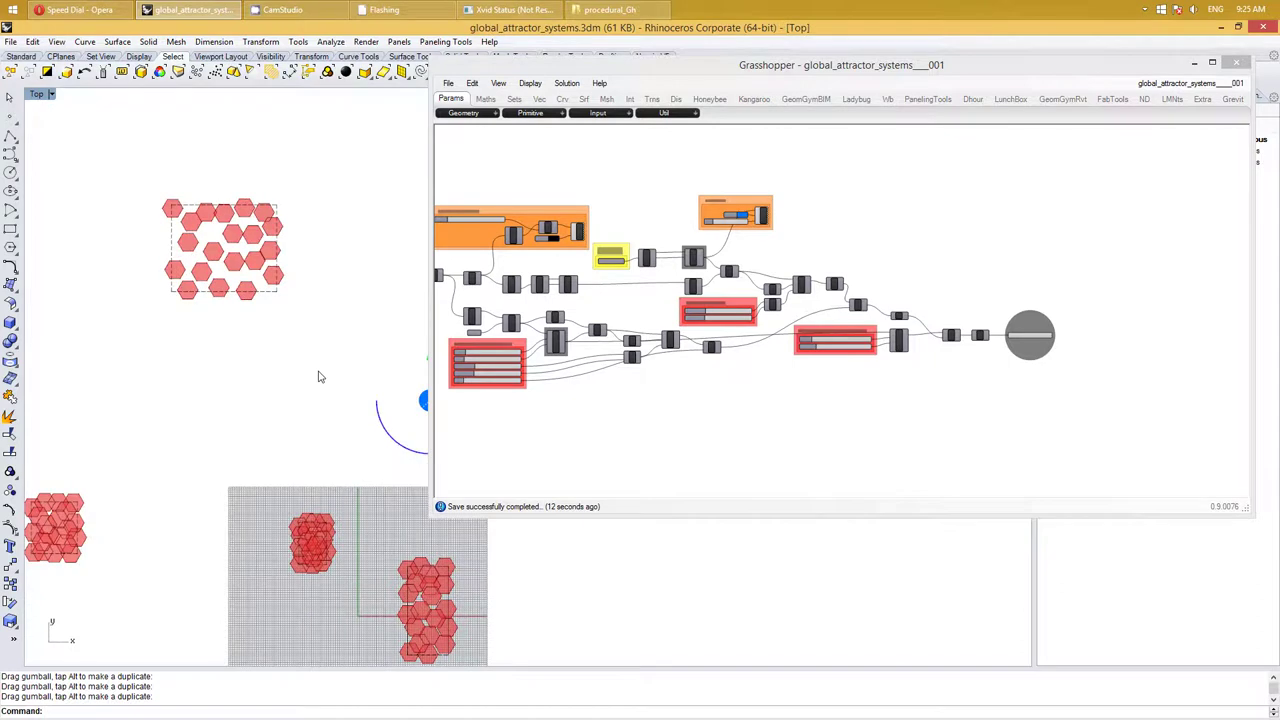
{"action": "scroll", "coordinate": [263, 294], "scroll_direction": "down", "scroll_amount": 5}
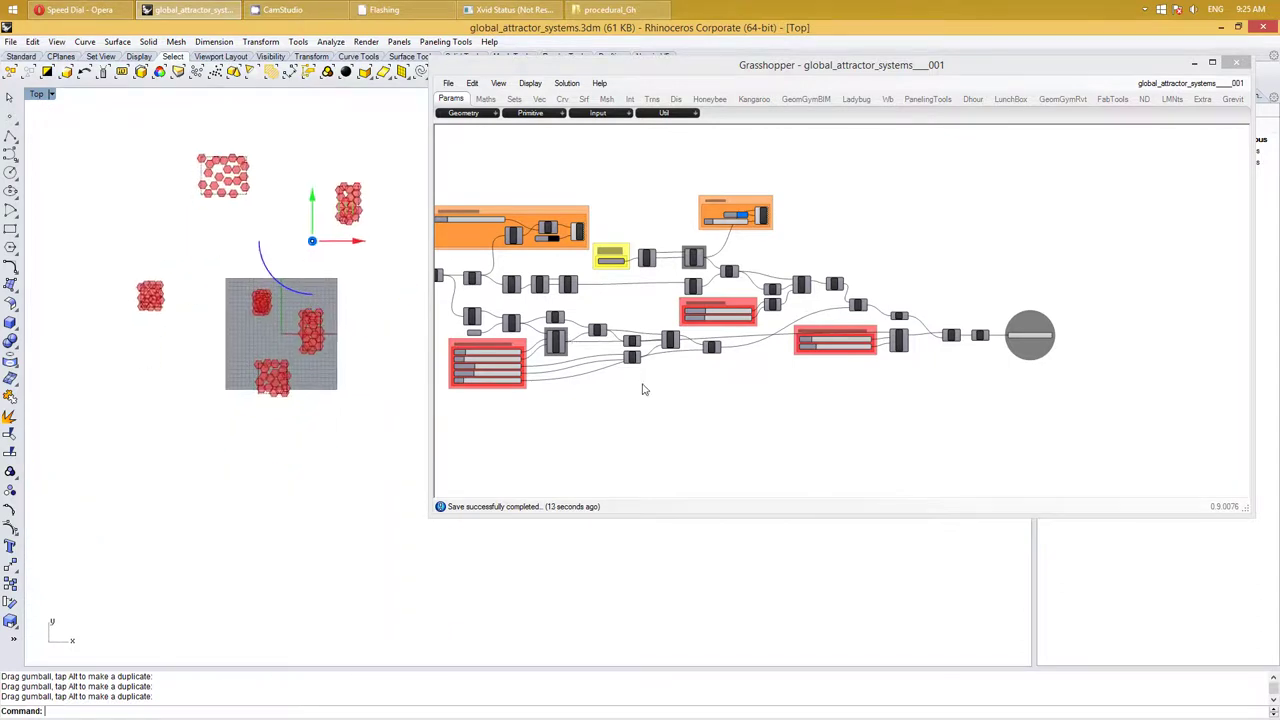
{"action": "scroll", "coordinate": [720, 380], "scroll_direction": "up", "scroll_amount": 3}
{"action": "right_click", "coordinate": [800, 375]}
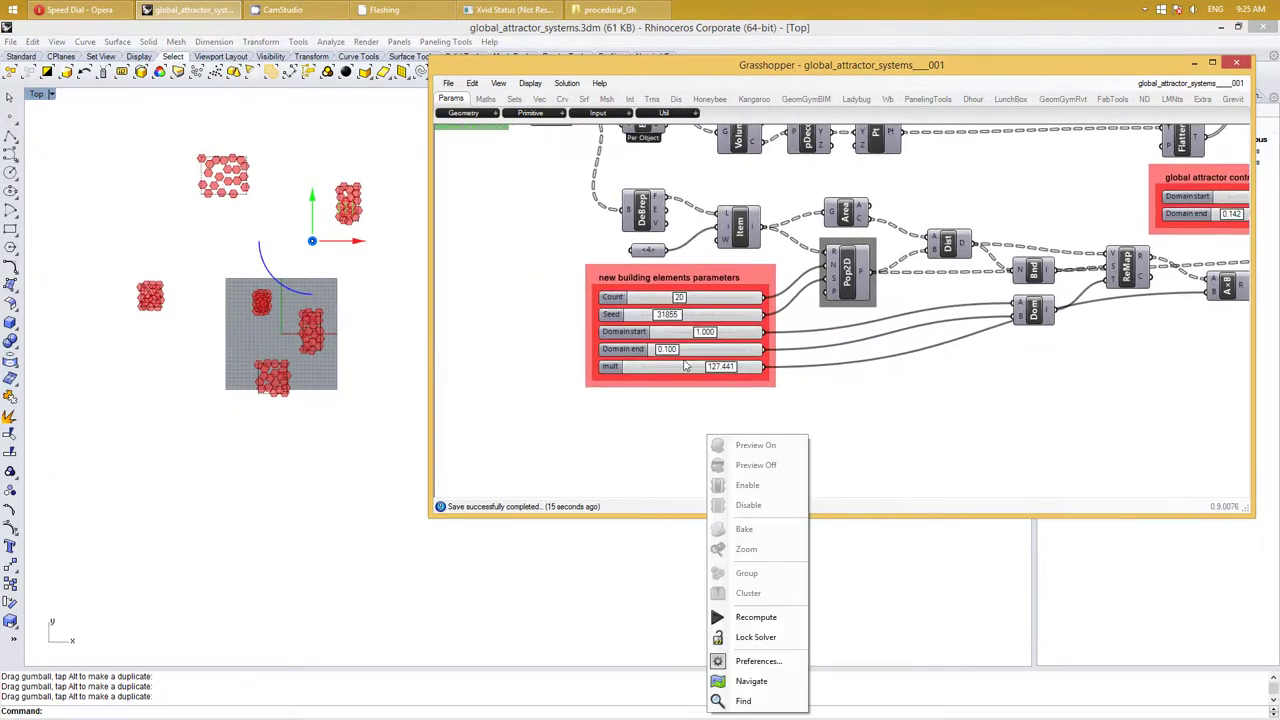
{"action": "scroll", "coordinate": [700, 320], "scroll_direction": "up", "scroll_amount": 3}
Change the Count slider from 20 to 10
{"action": "double_click", "coordinate": [690, 280]}
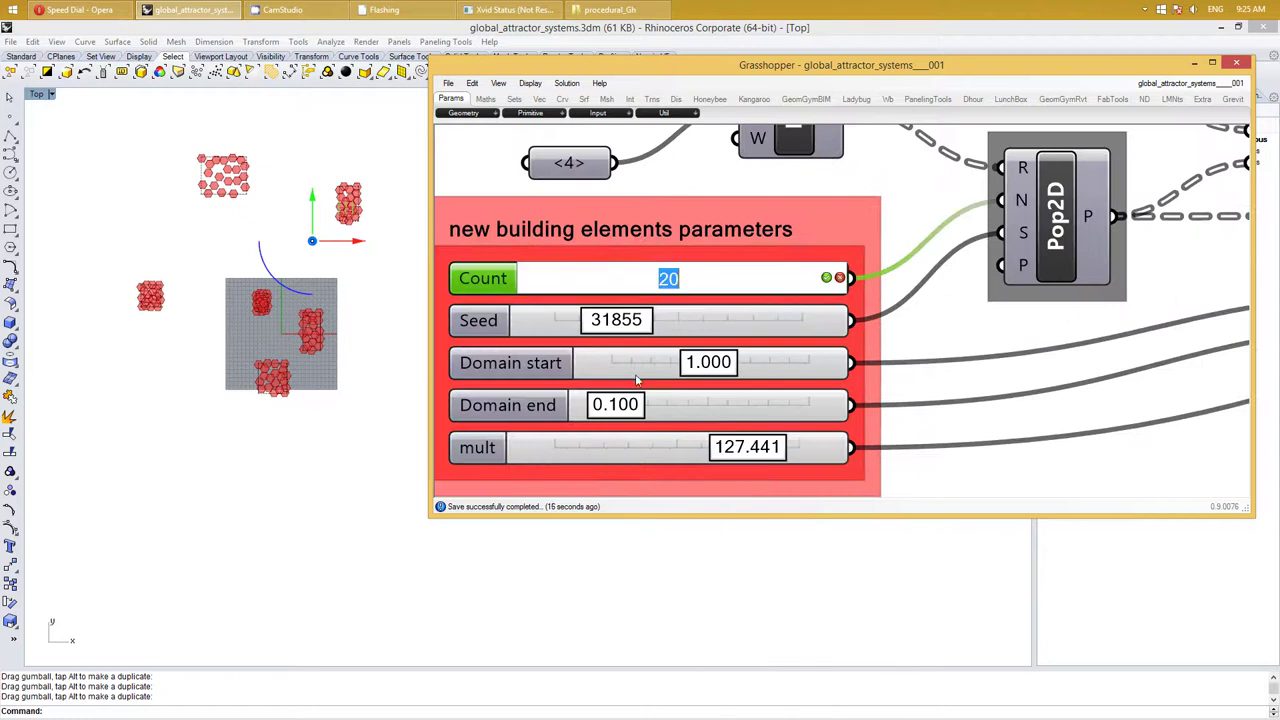
{"action": "type", "text": "10"}
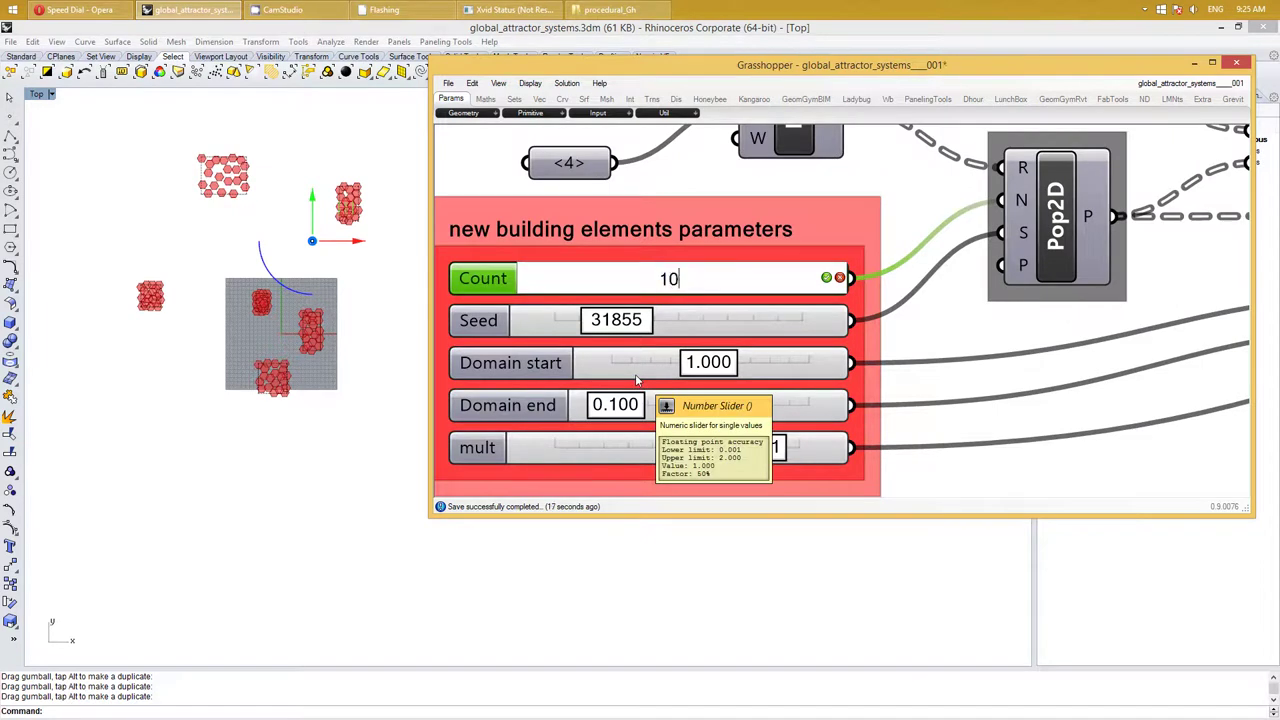
{"action": "key", "text": "Return"}
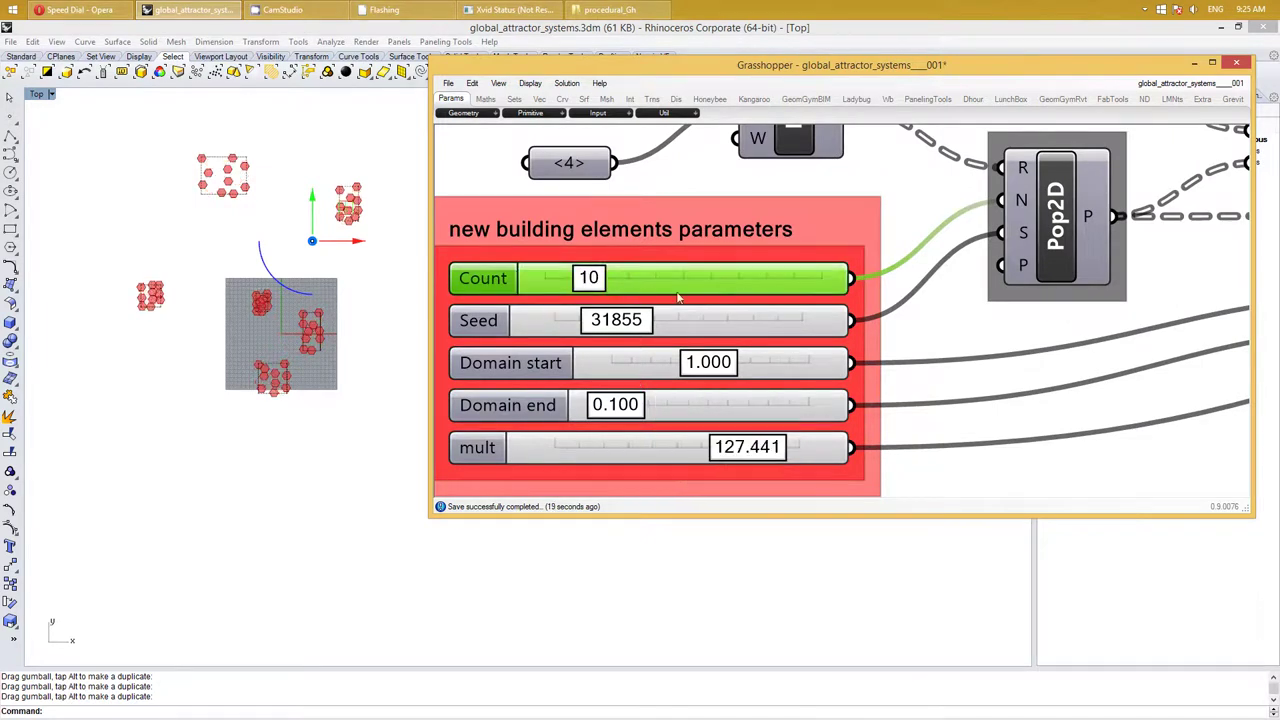
{"action": "left_click", "coordinate": [989, 349]}
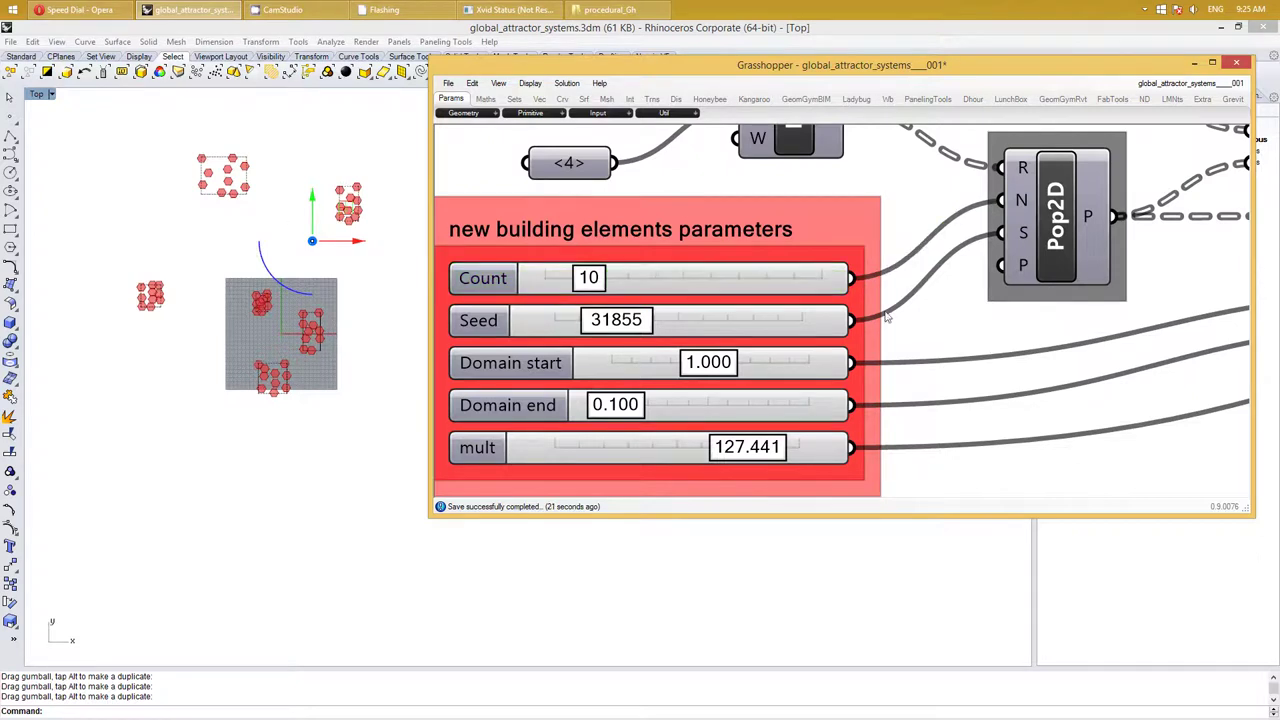
Reframe the whole definition on the canvas and save it
{"action": "right_click", "coordinate": [850, 322]}
{"action": "scroll", "coordinate": [850, 322], "scroll_direction": "down", "scroll_amount": 3}
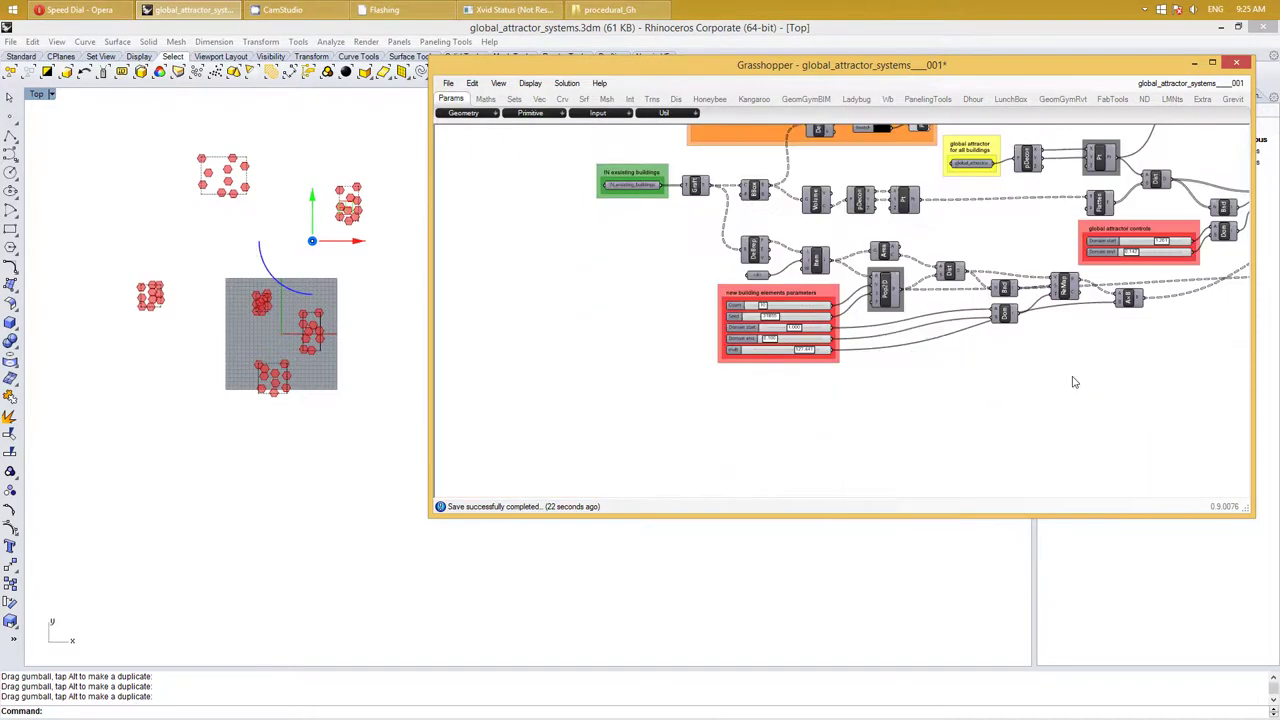
{"action": "right_click_drag", "start_coordinate": [1074, 380], "coordinate": [964, 410]}
{"action": "scroll", "coordinate": [964, 410], "scroll_direction": "down", "scroll_amount": 3}
{"action": "right_click", "coordinate": [917, 414]}
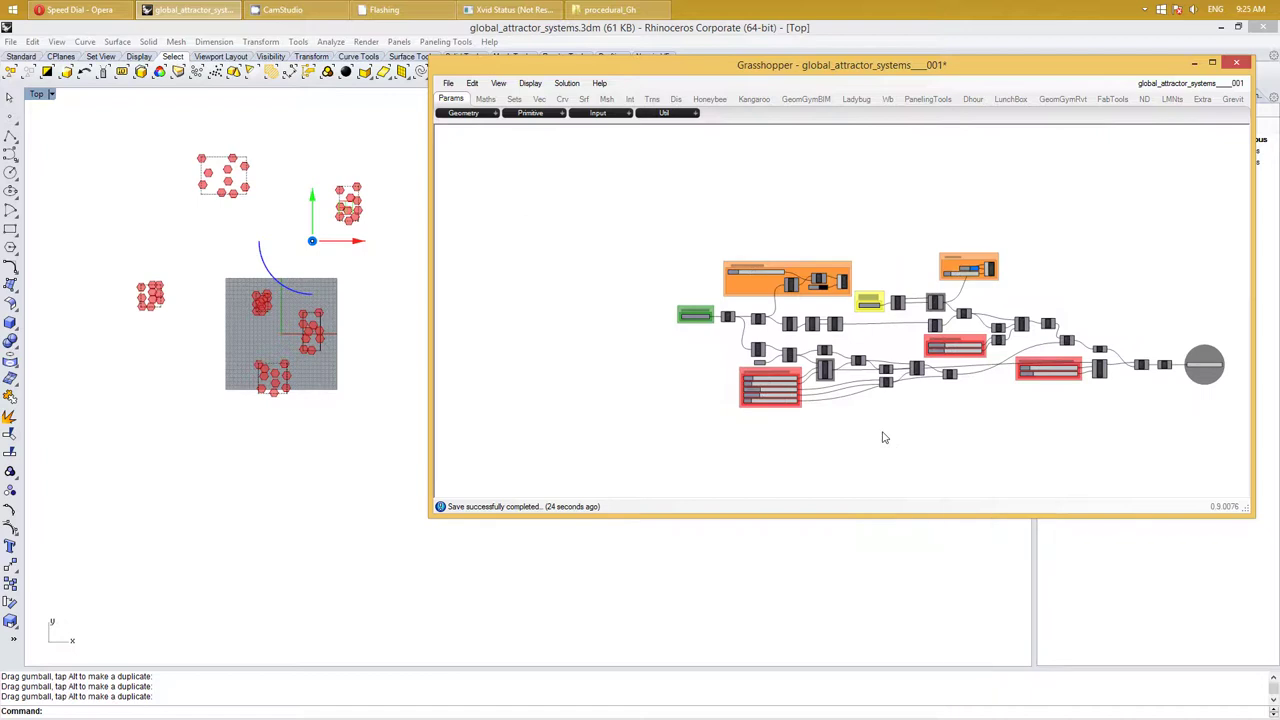
{"action": "right_click_drag", "start_coordinate": [883, 434], "coordinate": [829, 408]}
{"action": "scroll", "coordinate": [826, 410], "scroll_direction": "up", "scroll_amount": 2}
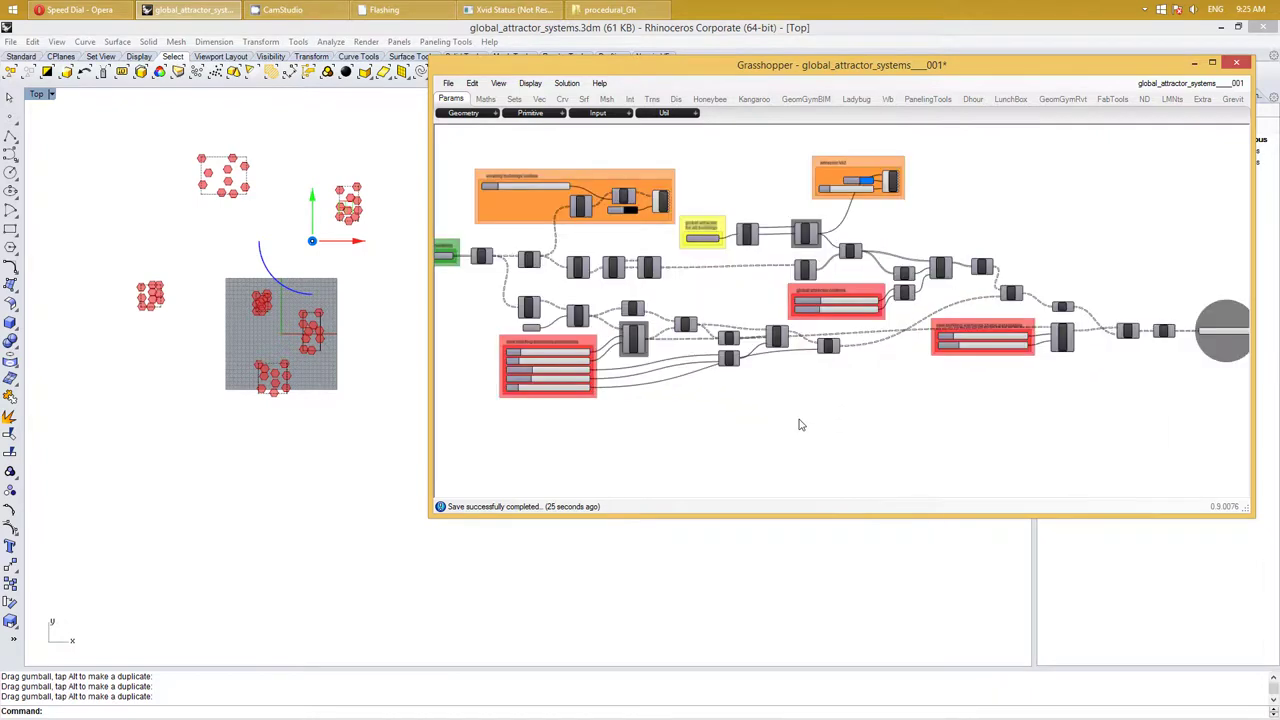
{"action": "key", "text": "ctrl+s"}
Window-select every component in the definition and disable them all
{"action": "right_click_drag", "start_coordinate": [765, 420], "coordinate": [803, 423]}
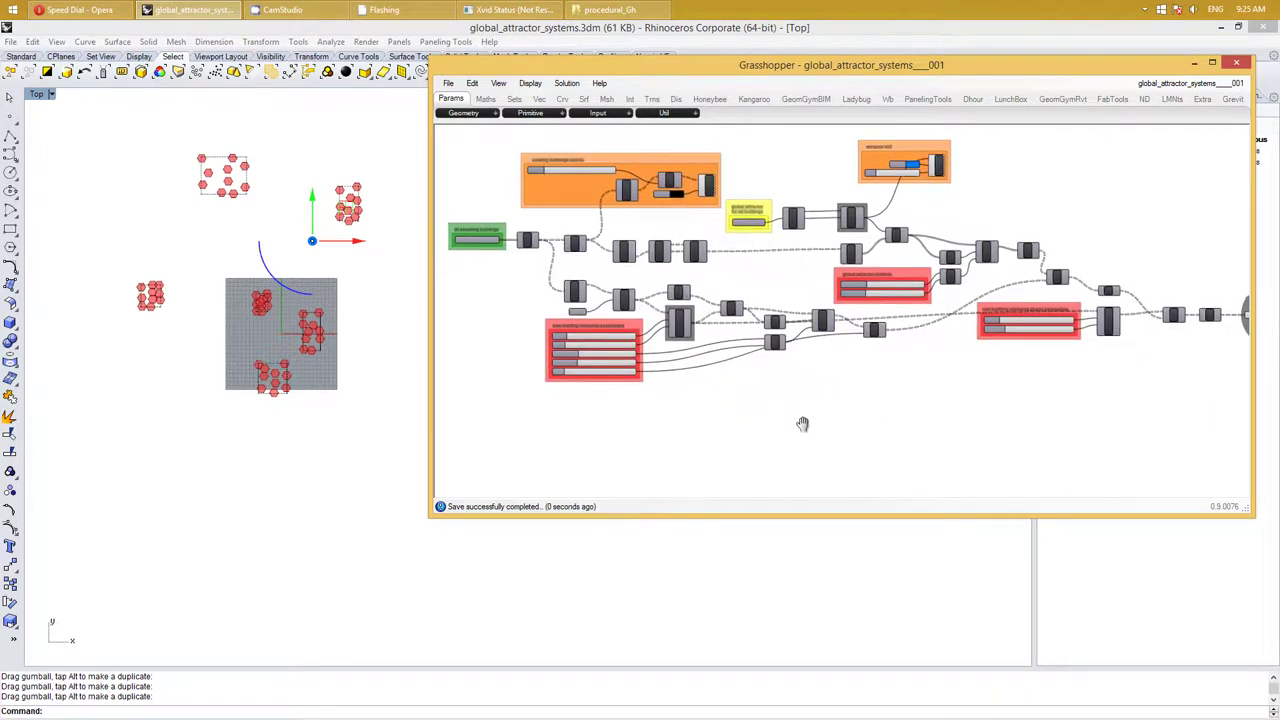
{"action": "right_click", "coordinate": [792, 422]}
{"action": "left_click", "coordinate": [966, 400]}
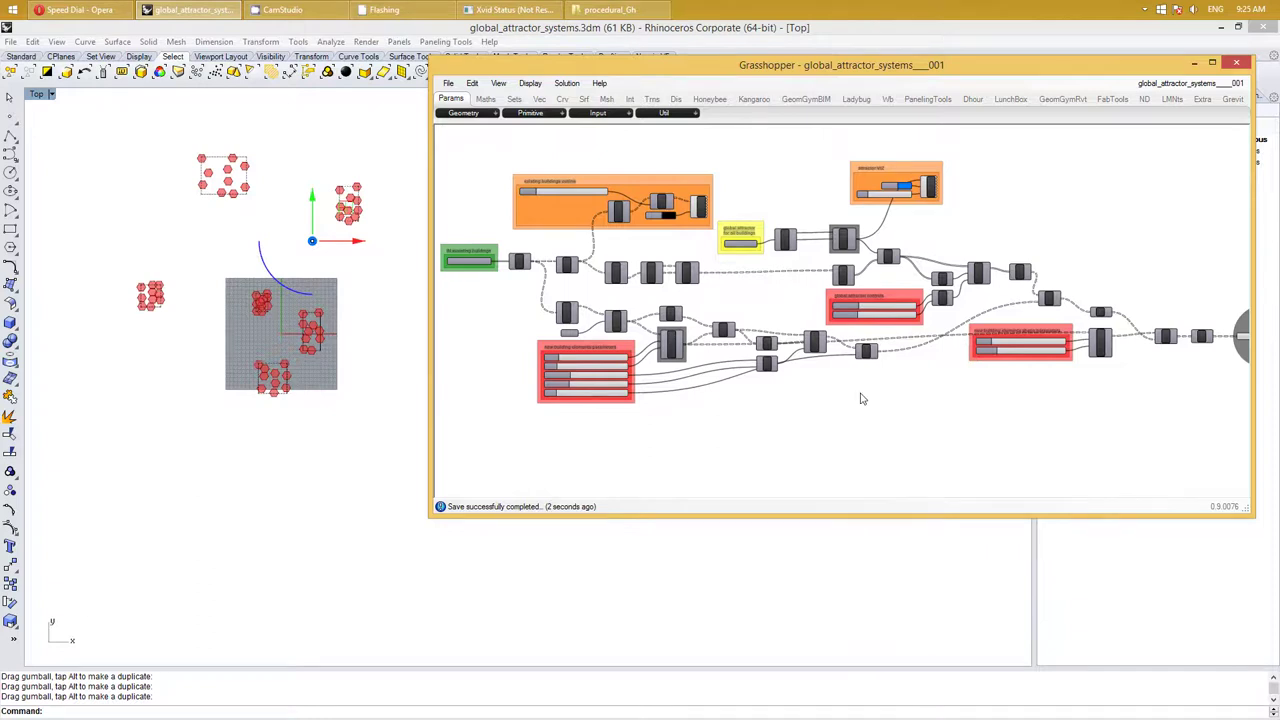
{"action": "scroll", "coordinate": [862, 399], "scroll_direction": "down", "scroll_amount": 1}
{"action": "left_click_drag", "start_coordinate": [1195, 458], "coordinate": [459, 149]}
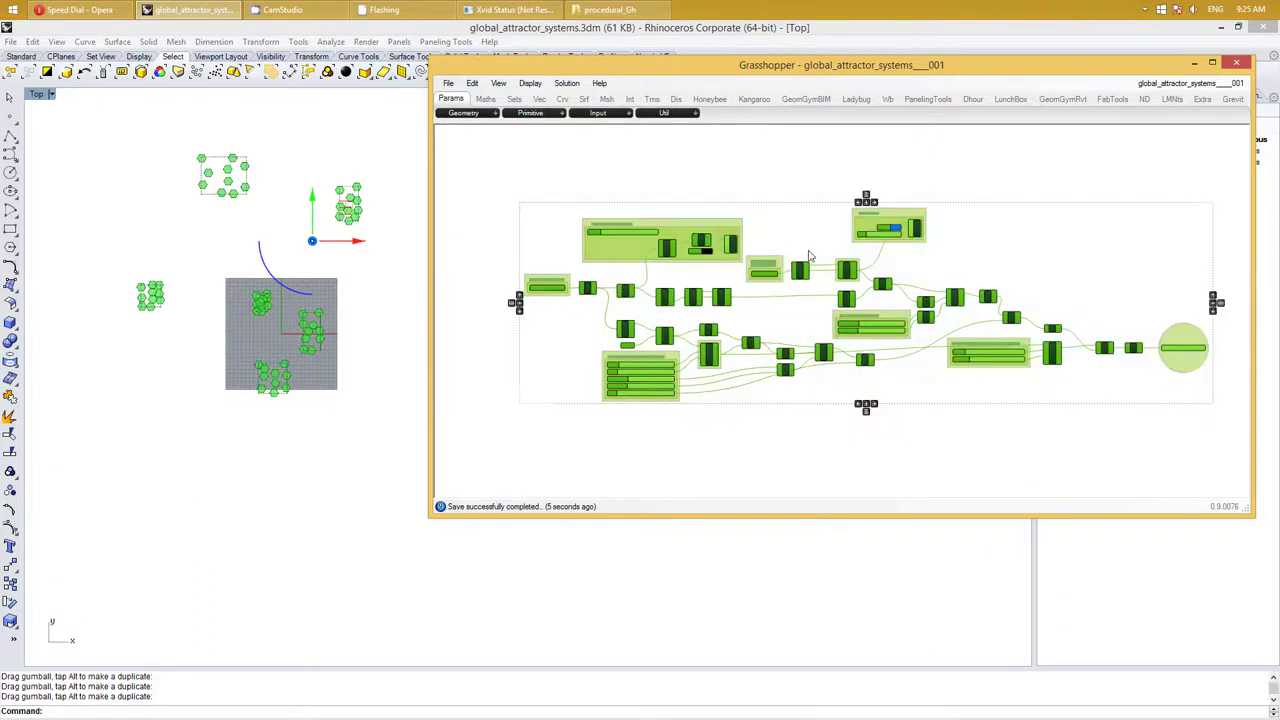
{"action": "right_click", "coordinate": [778, 232]}
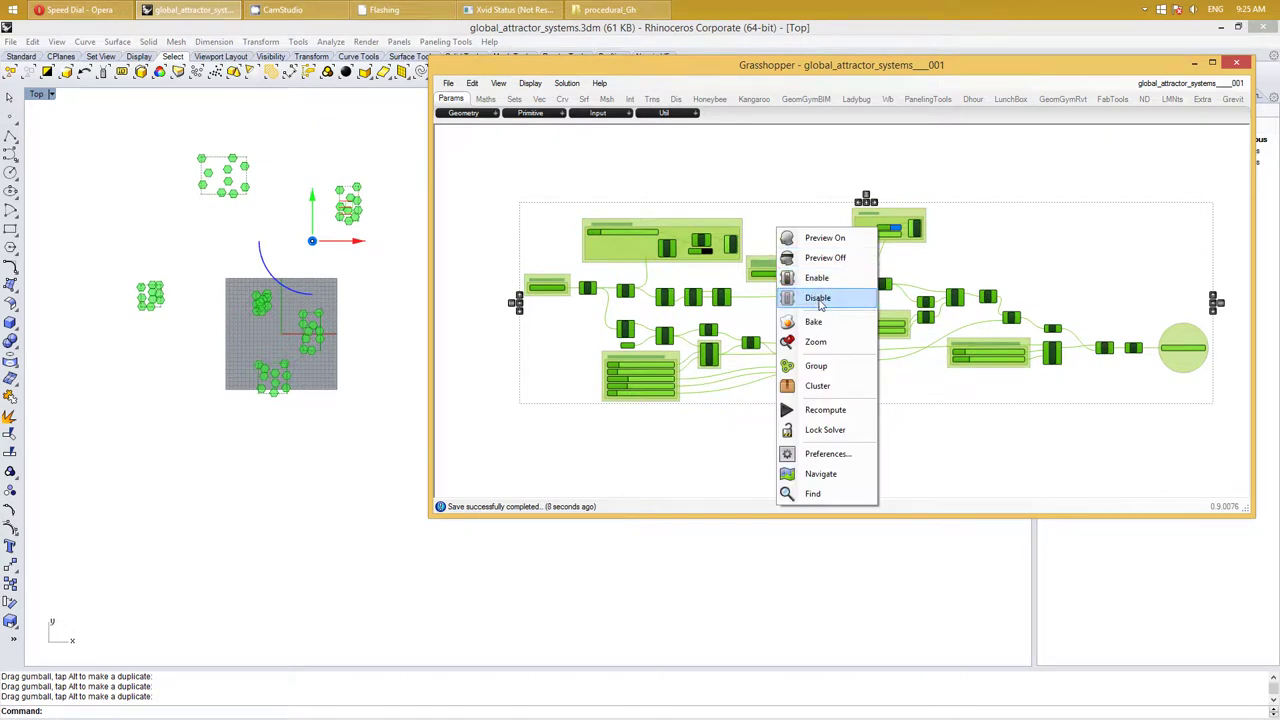
{"action": "left_click", "coordinate": [820, 298]}
Clear the selection and collapse the Grasshopper editor window
{"action": "right_click_drag", "start_coordinate": [794, 159], "coordinate": [771, 197]}
{"action": "left_click", "coordinate": [777, 188]}
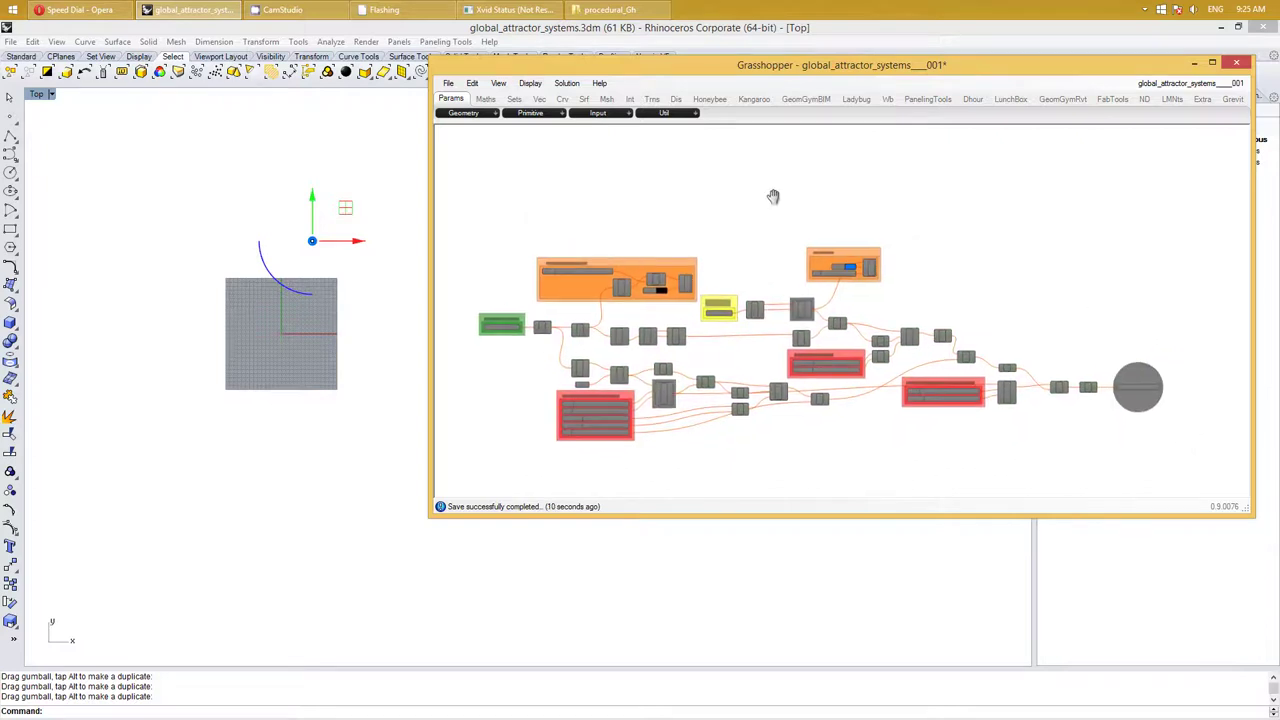
{"action": "double_click", "coordinate": [806, 66]}
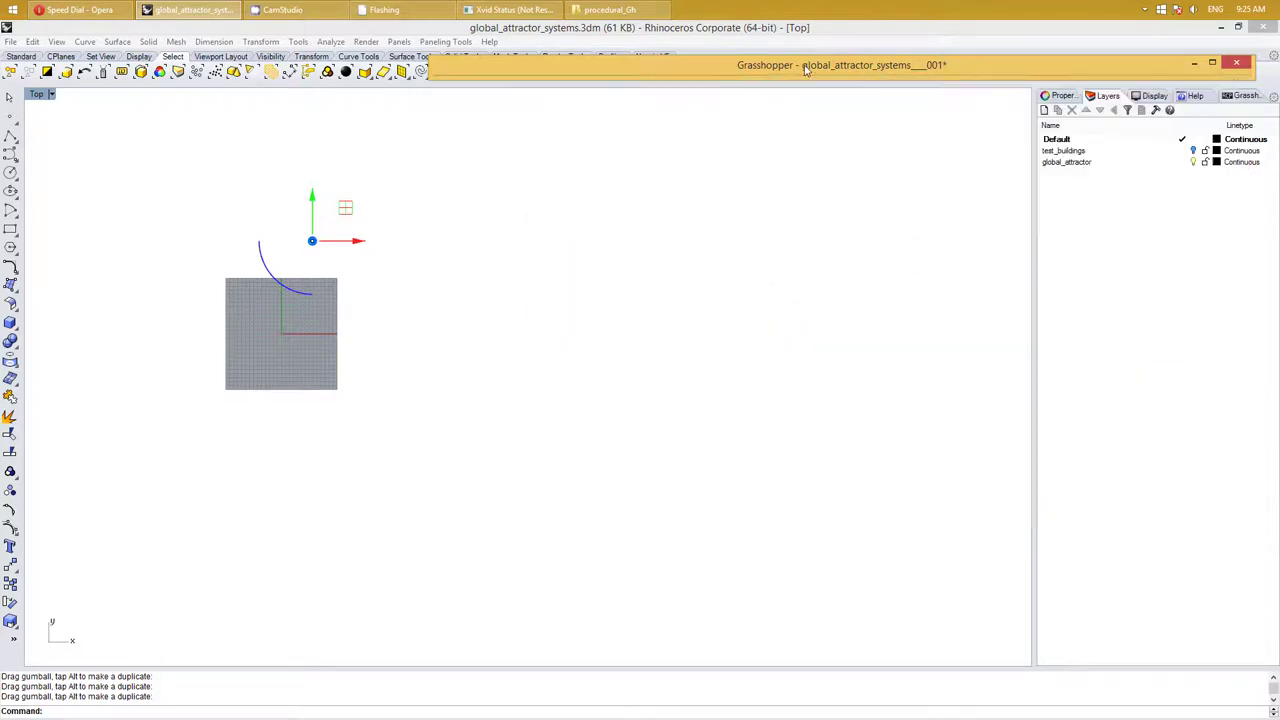
Search Google in Opera for 'open street maps'
{"action": "left_click", "coordinate": [115, 10]}
{"action": "left_click", "coordinate": [364, 149]}
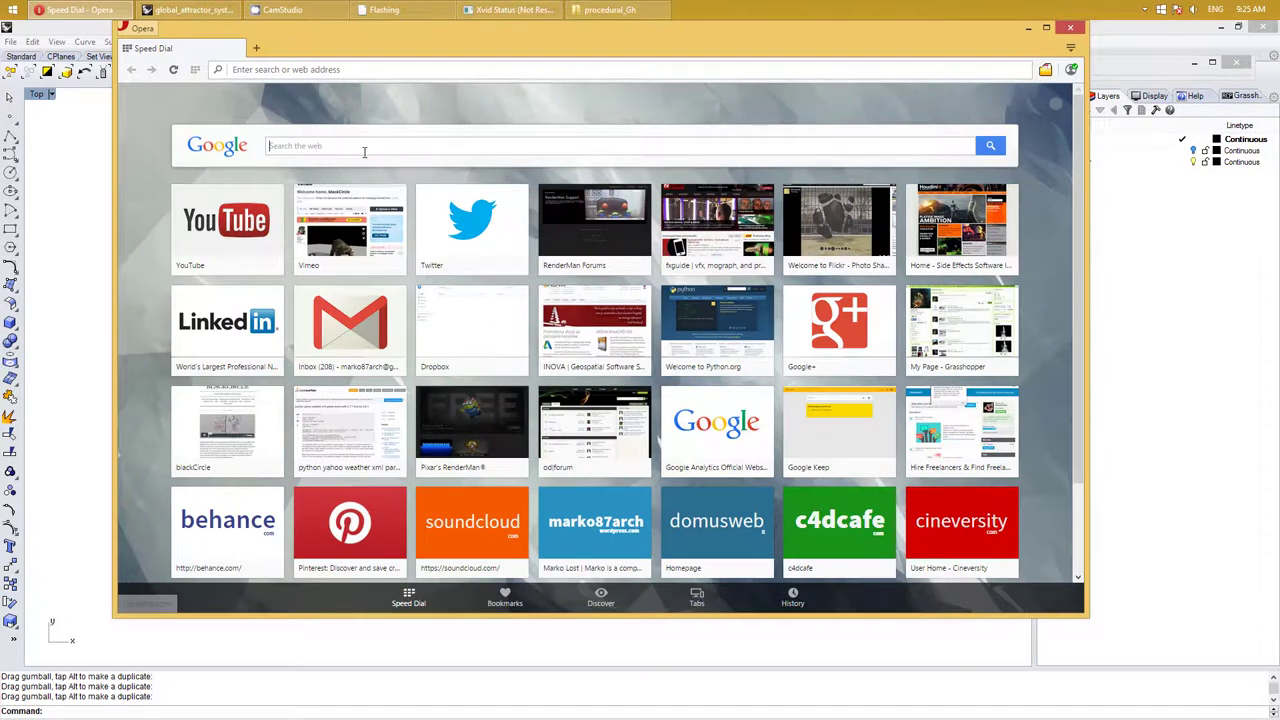
{"action": "type", "text": "cpen"}
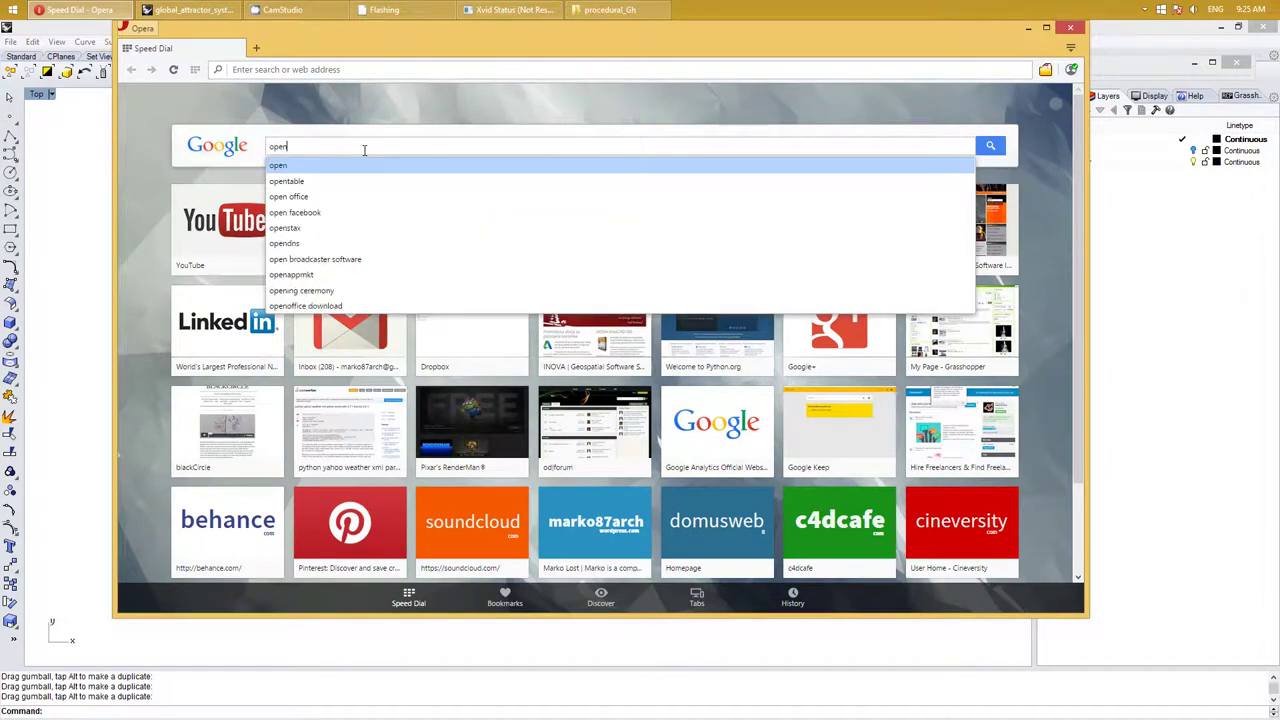
{"action": "type", "text": "stree"}
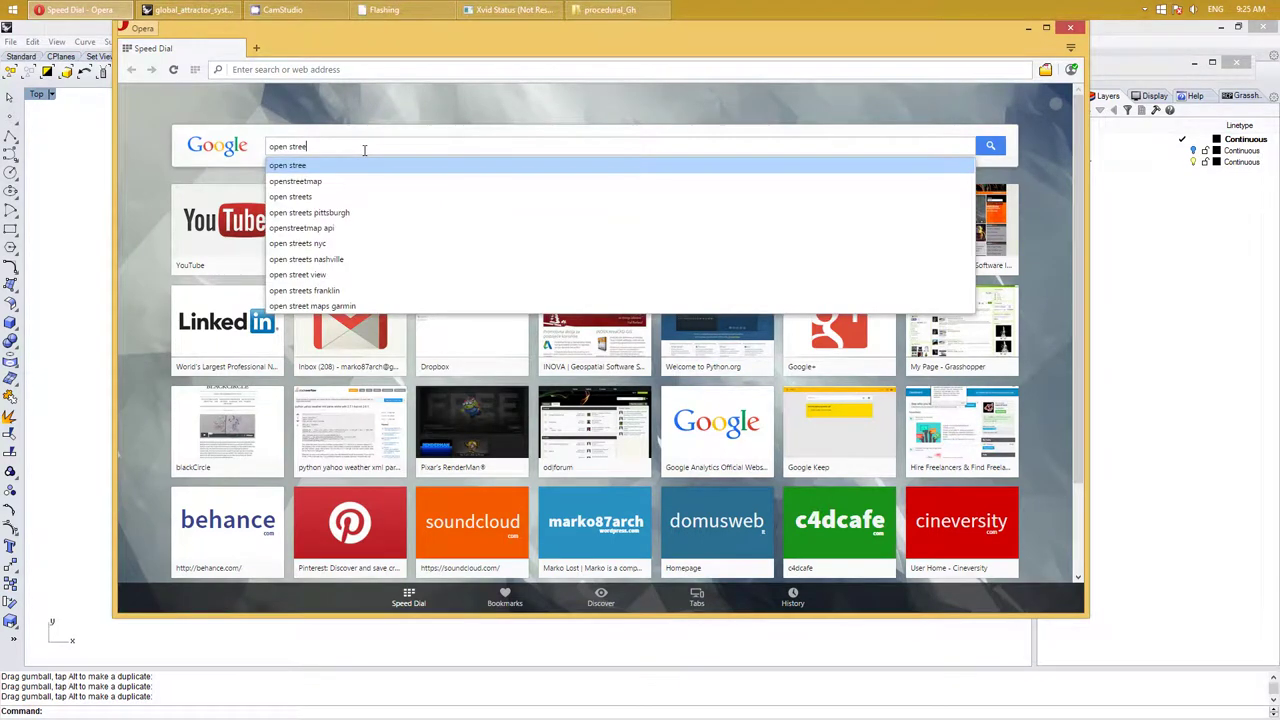
{"action": "type", "text": "t map"}
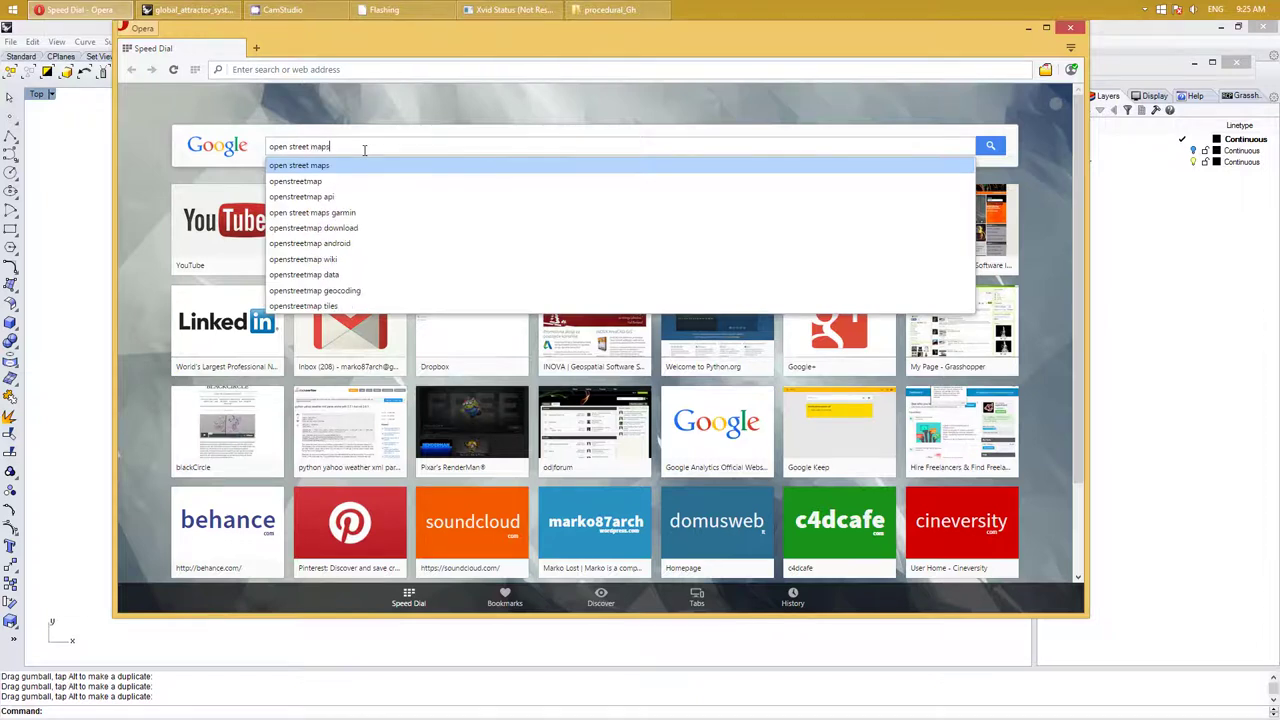
{"action": "type", "text": "s"}
{"action": "key", "text": "Return"}
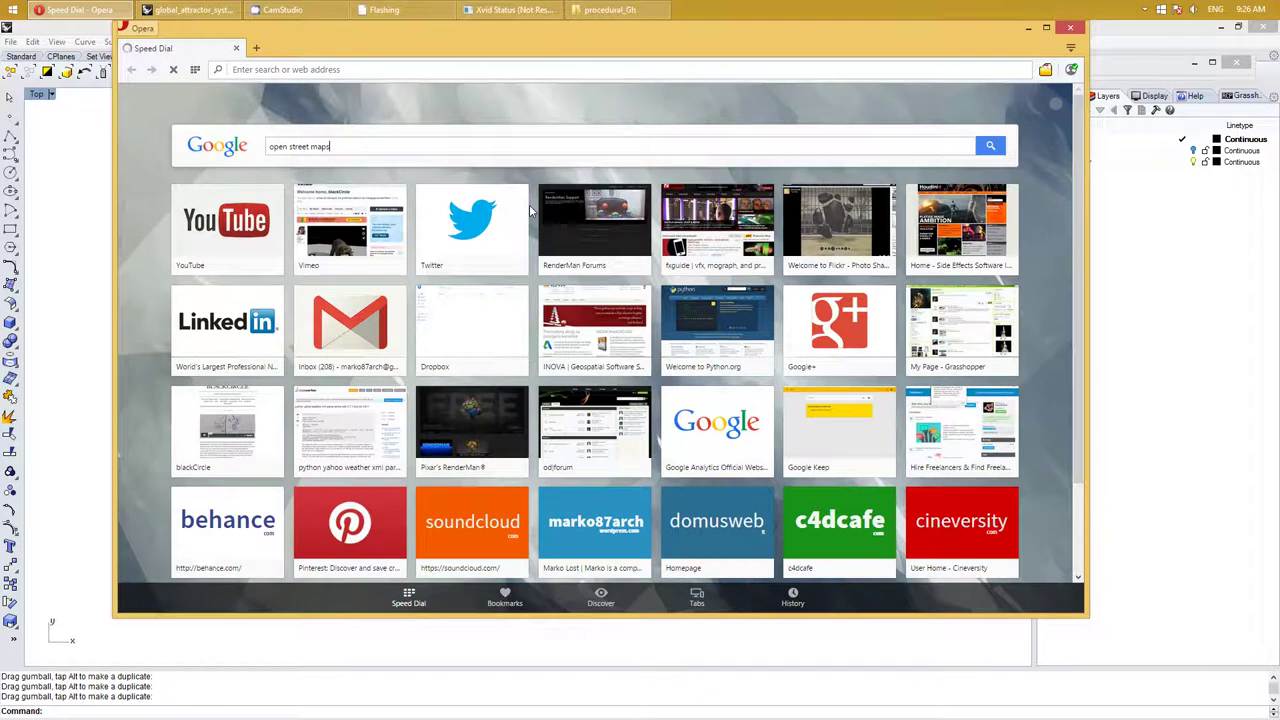
{"action": "key", "text": "Return"}
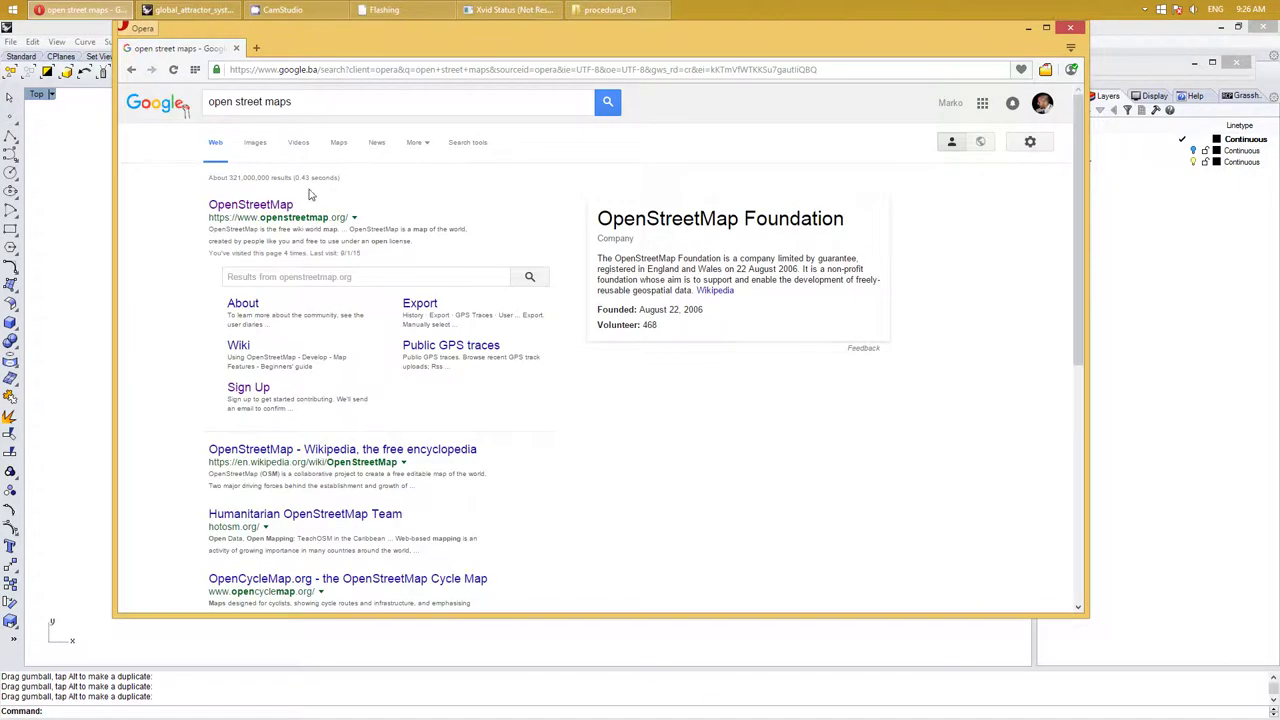
Open the OpenStreetMap site and search for Banja Luka
{"action": "left_click", "coordinate": [258, 206]}
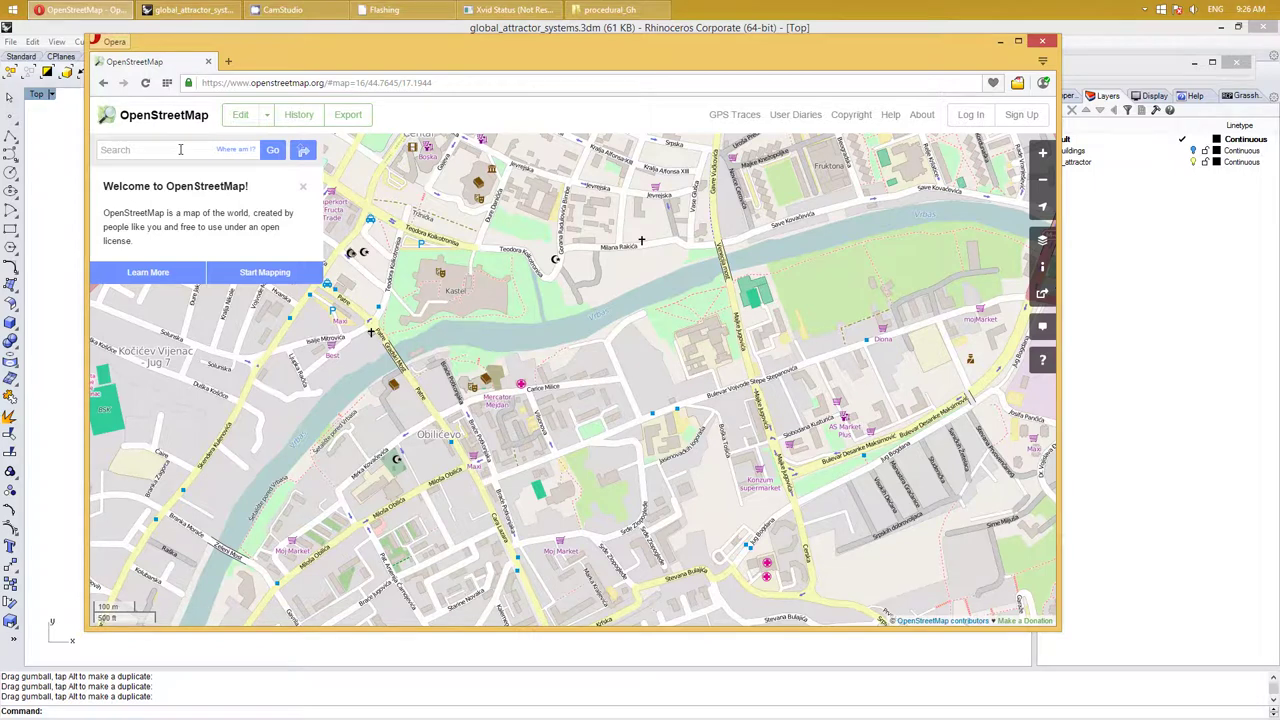
{"action": "type", "text": "banja luka"}
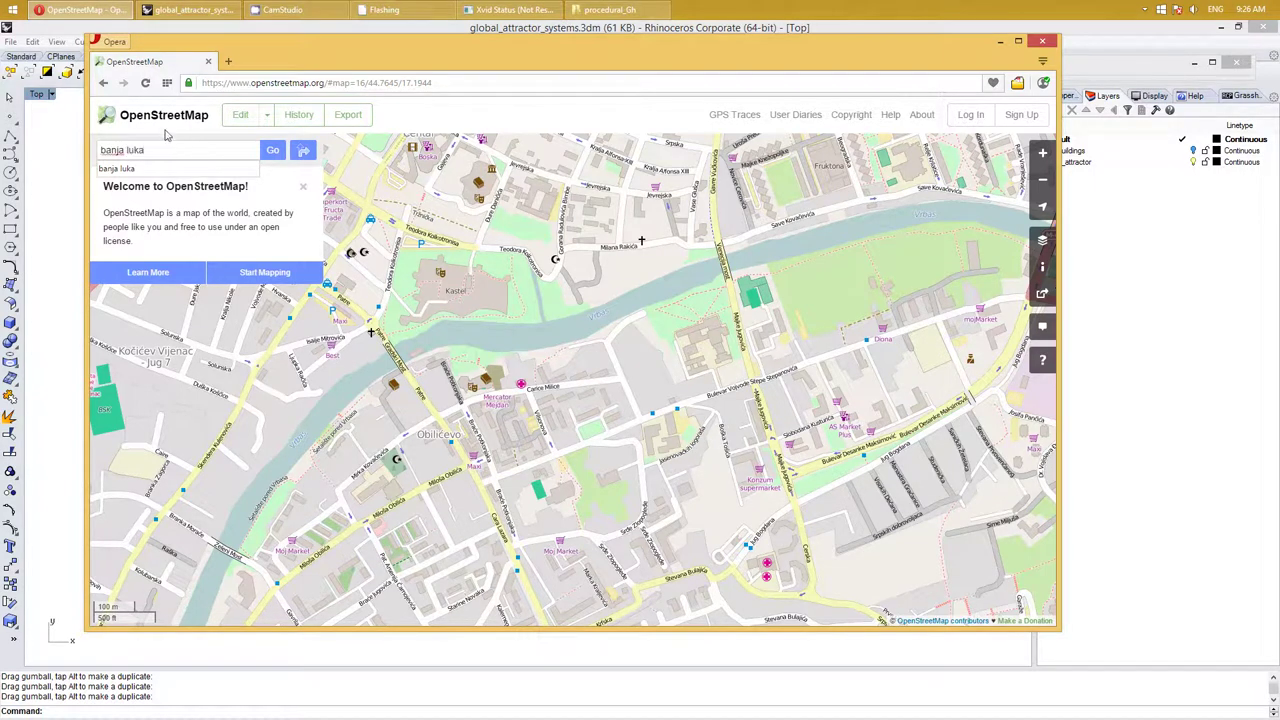
{"action": "left_click", "coordinate": [264, 155]}
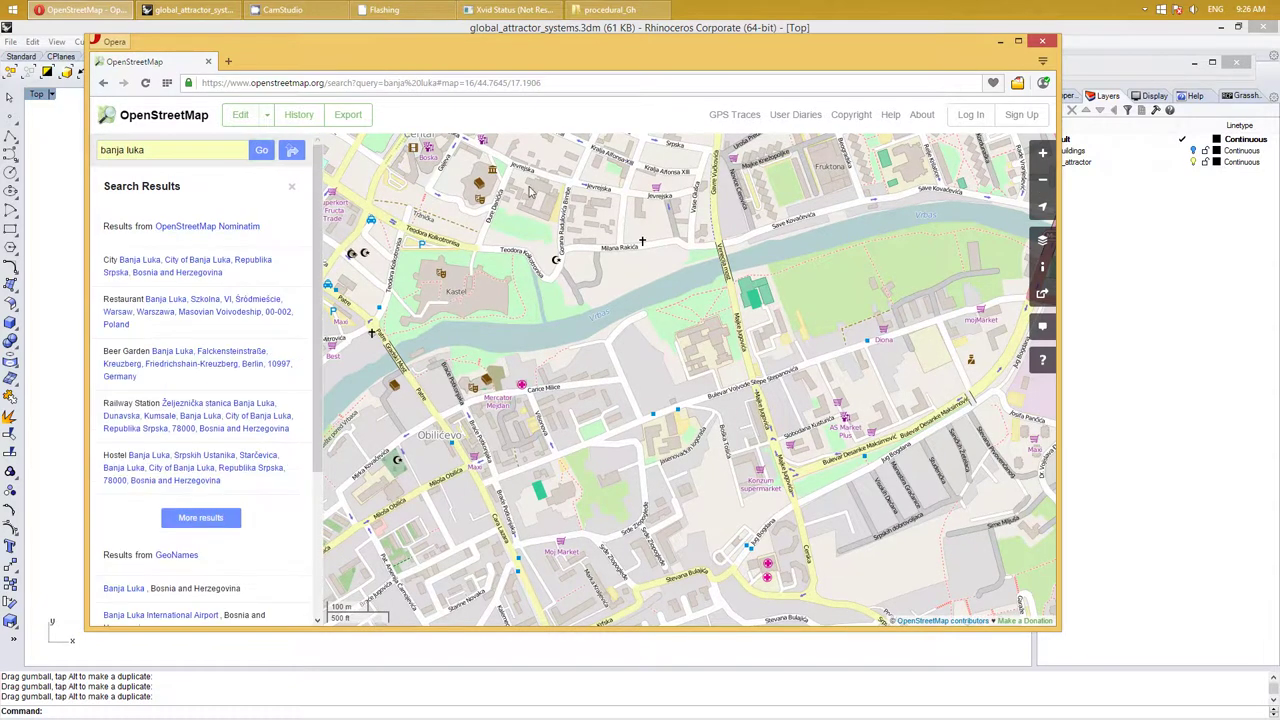
{"action": "left_click_drag", "start_coordinate": [738, 364], "coordinate": [583, 284]}
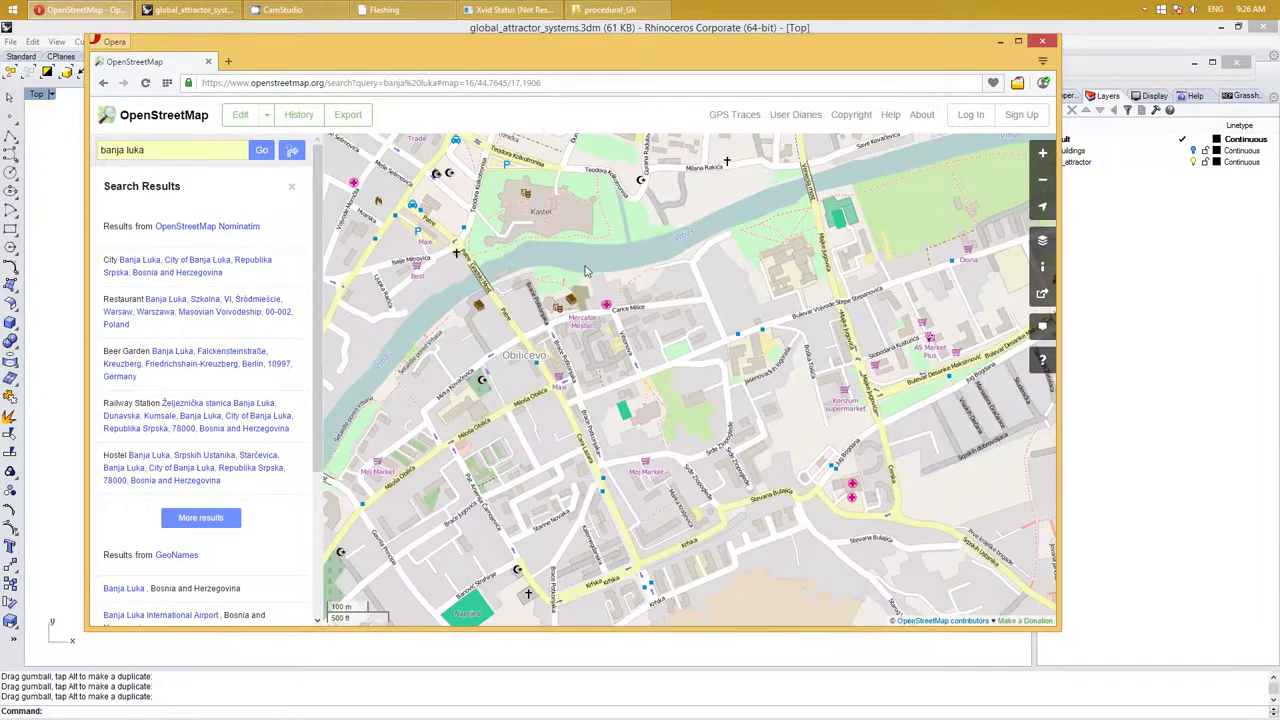
Pan the map north-east around the Borik area with the arrow keys
{"action": "key", "text": "Up"}
{"action": "key", "text": "Up"}
{"action": "key", "text": "Up"}
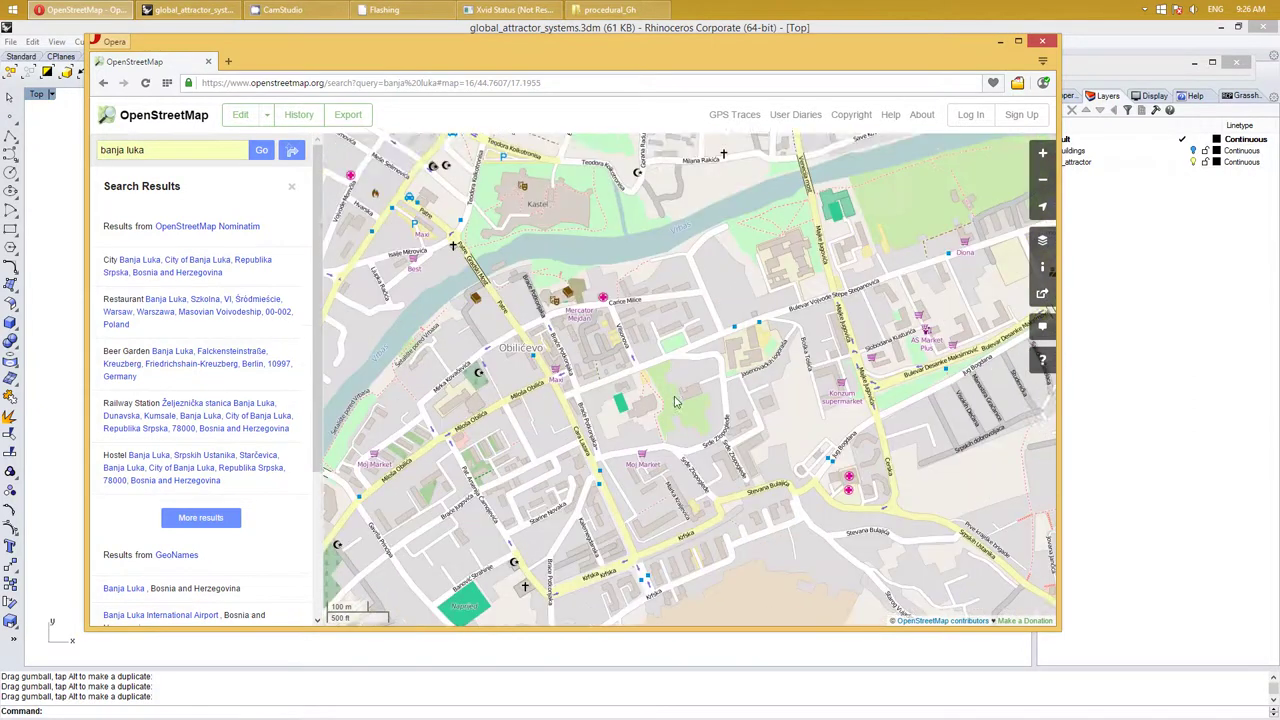
{"action": "key", "text": "Up"}
{"action": "key", "text": "Right"}
{"action": "key", "text": "Up"}
{"action": "key", "text": "Right"}
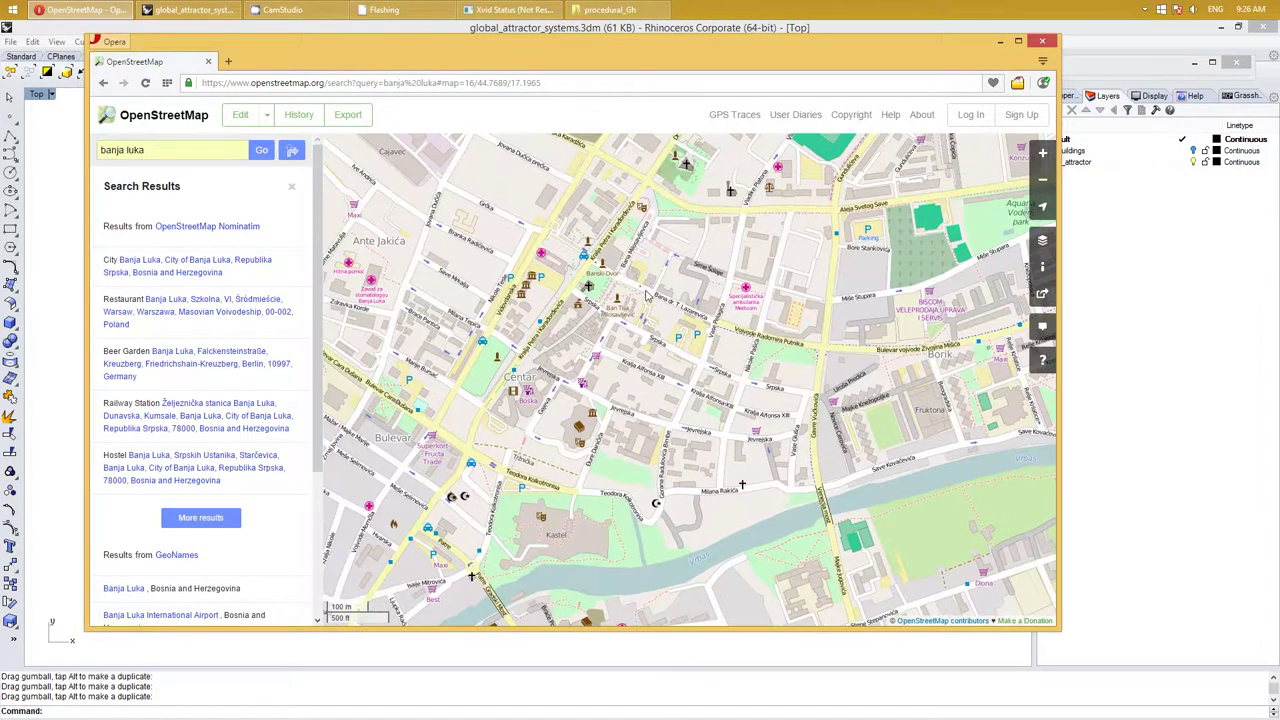
{"action": "key", "text": "Right"}
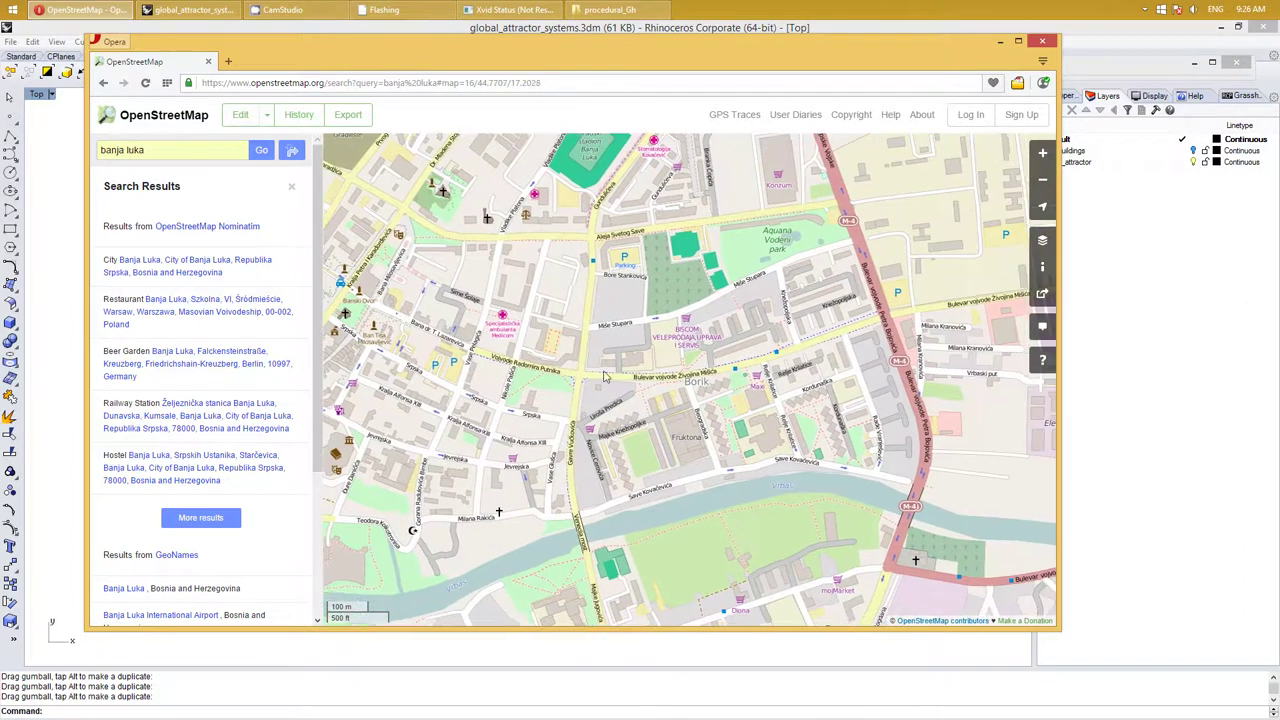
{"action": "key", "text": "Right"}
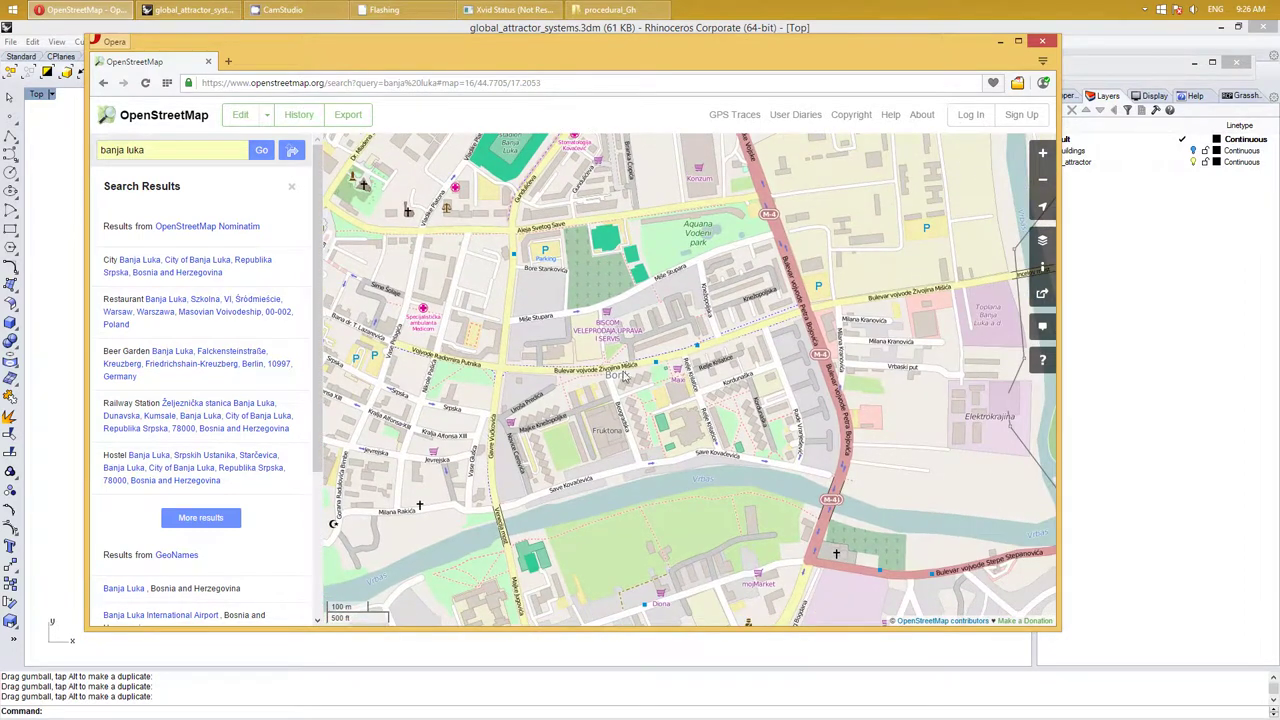
{"action": "key", "text": "Up"}
{"action": "key", "text": "Right"}
{"action": "key", "text": "Up"}
{"action": "key", "text": "Right"}
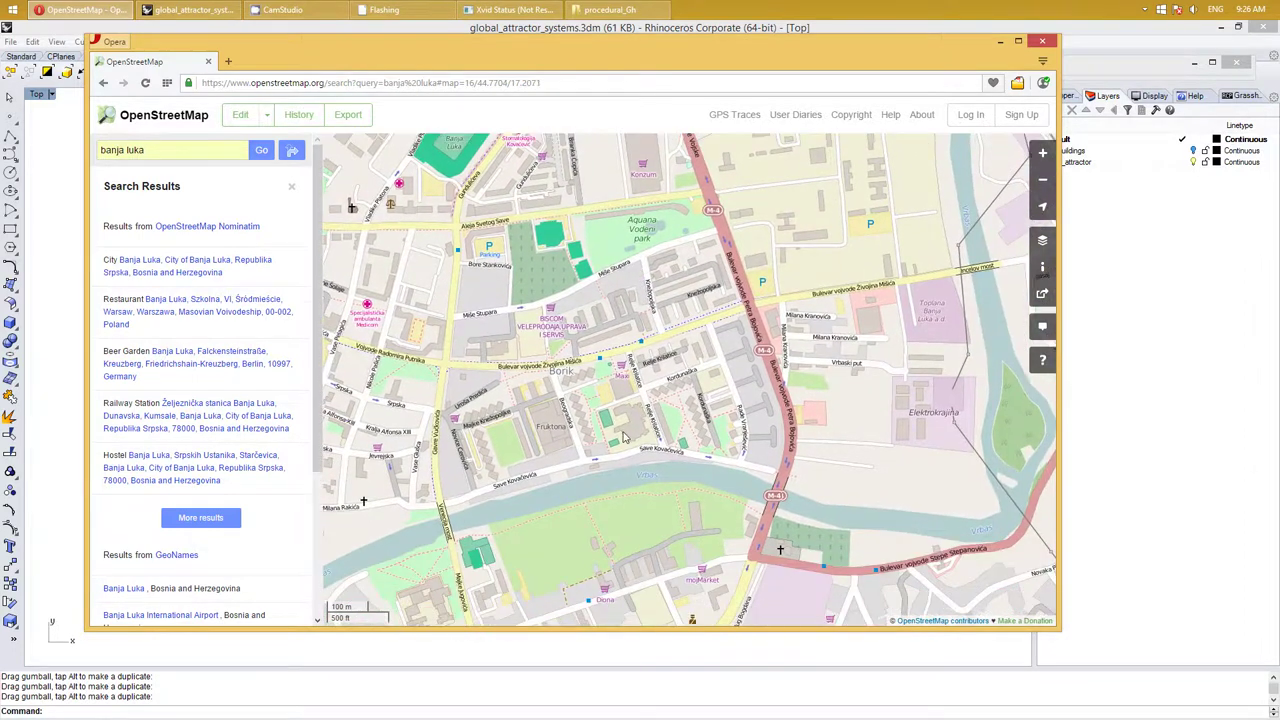
{"action": "key", "text": "plus"}
Zoom out to the city, move to the railway station, then zoom into Trive Amelice
{"action": "scroll", "coordinate": [647, 434], "scroll_direction": "down", "scroll_amount": 1}
{"action": "scroll", "coordinate": [645, 430], "scroll_direction": "down", "scroll_amount": 1}
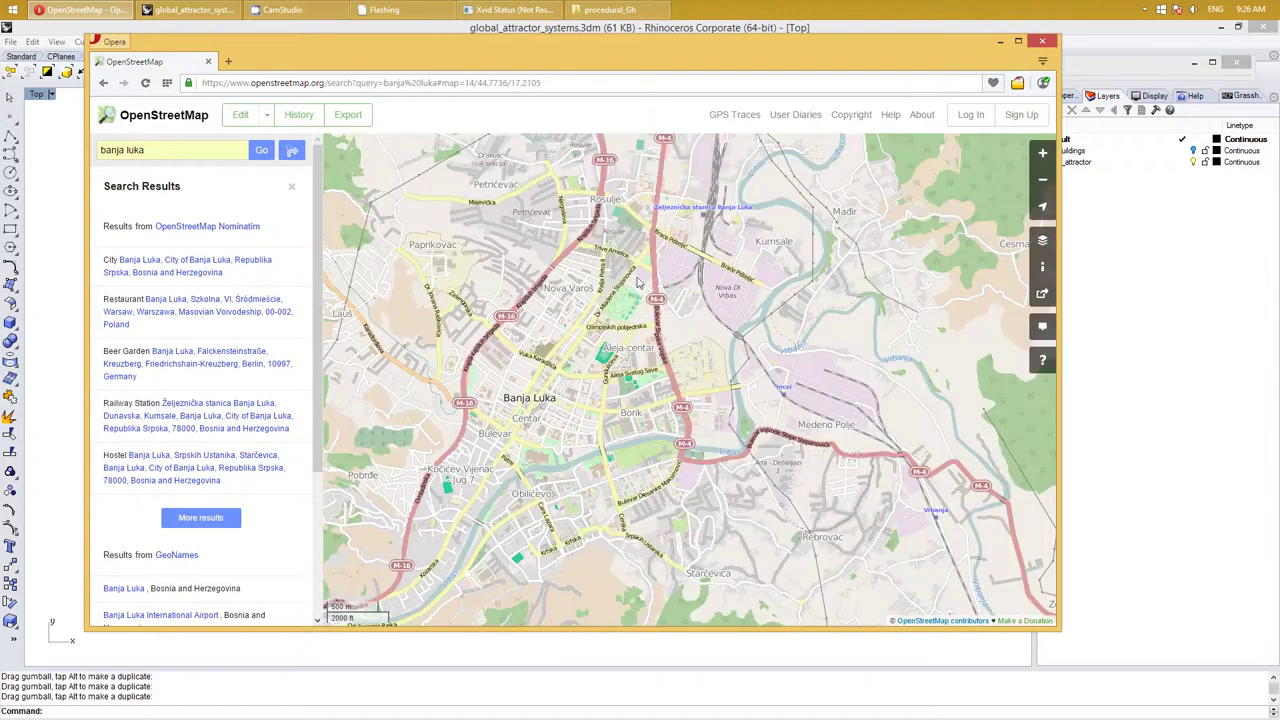
{"action": "left_click_drag", "start_coordinate": [617, 303], "coordinate": [605, 326]}
{"action": "scroll", "coordinate": [674, 252], "scroll_direction": "up", "scroll_amount": 2}
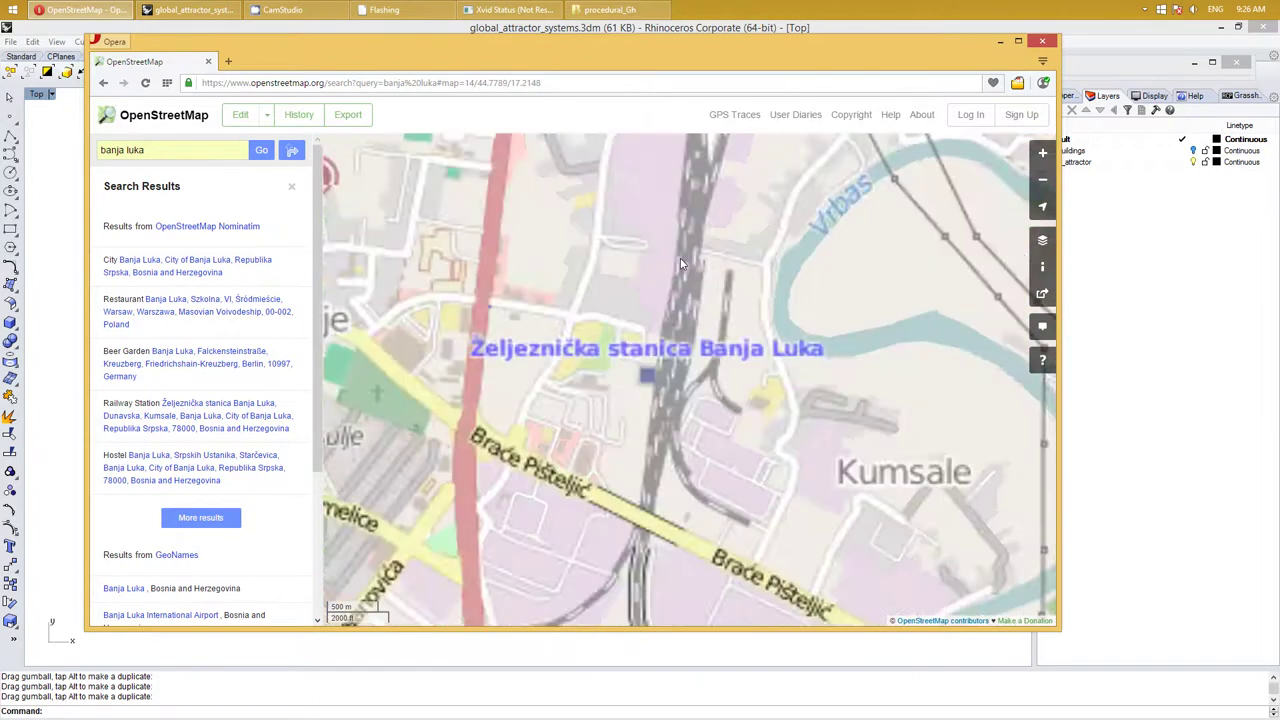
{"action": "left_click_drag", "start_coordinate": [420, 372], "coordinate": [588, 340]}
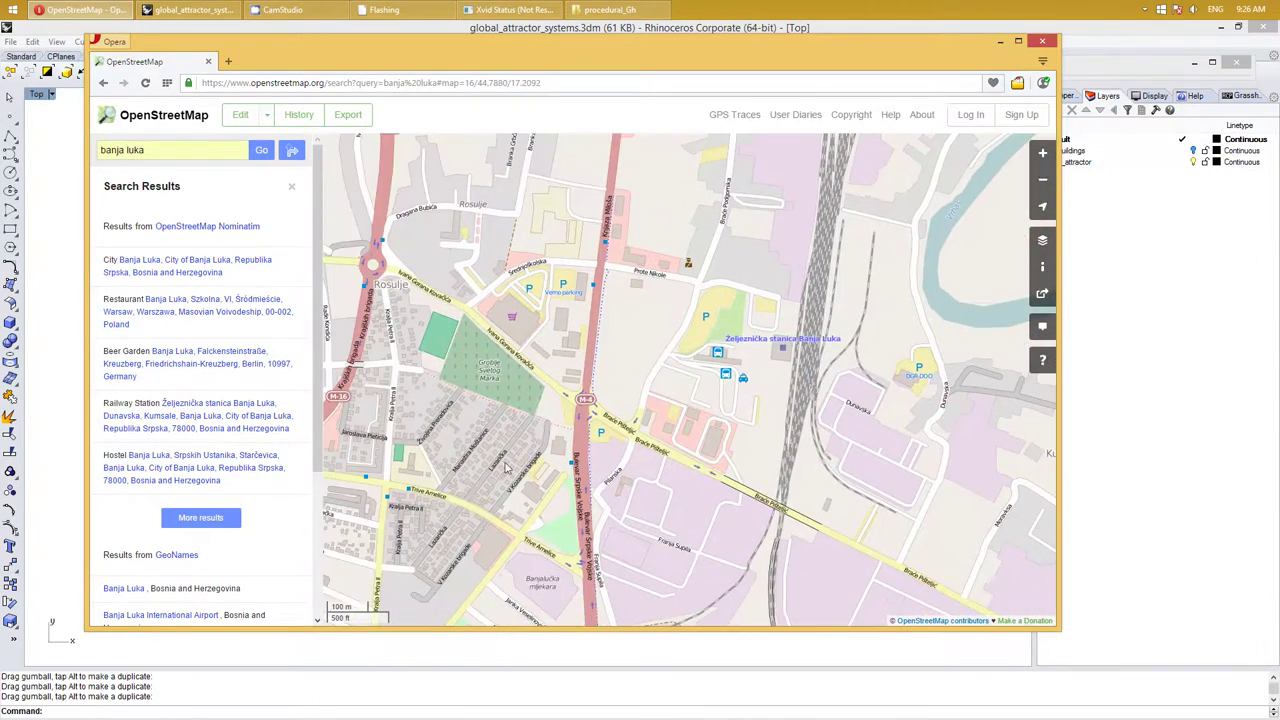
{"action": "scroll", "coordinate": [505, 469], "scroll_direction": "up", "scroll_amount": 1}
{"action": "left_click_drag", "start_coordinate": [505, 469], "coordinate": [601, 369]}
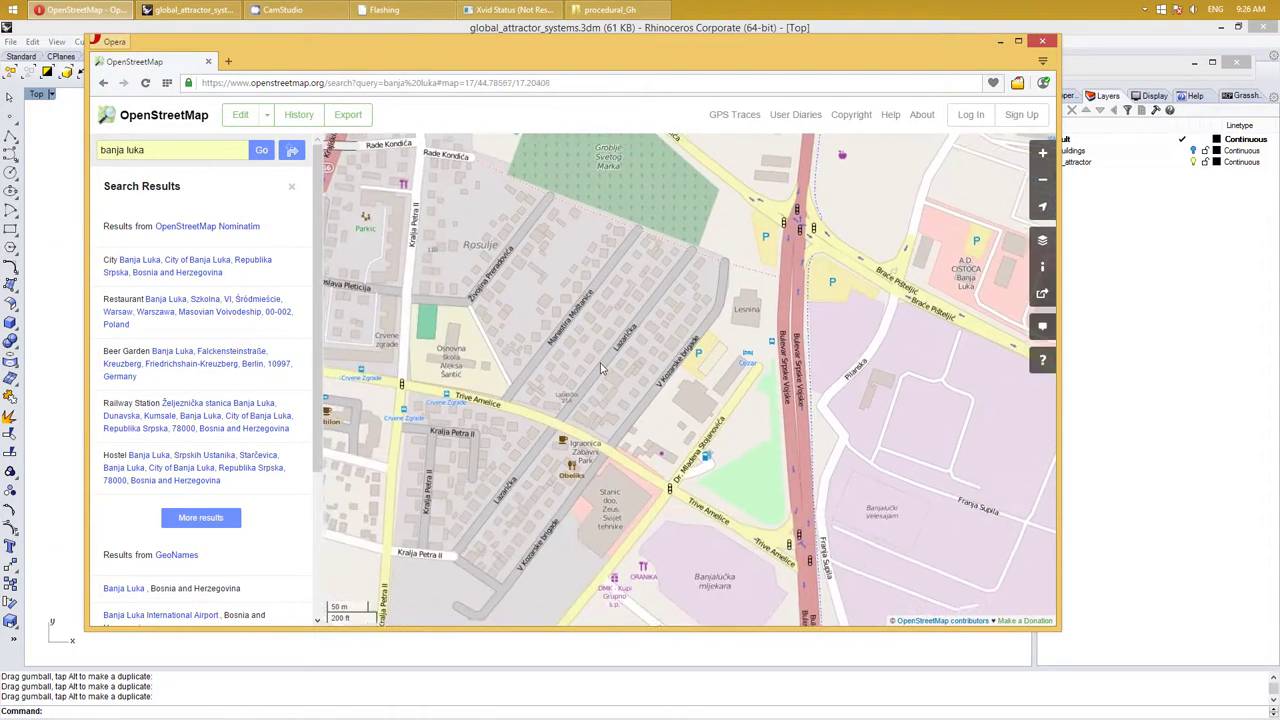
{"action": "scroll", "coordinate": [601, 369], "scroll_direction": "up", "scroll_amount": 1}
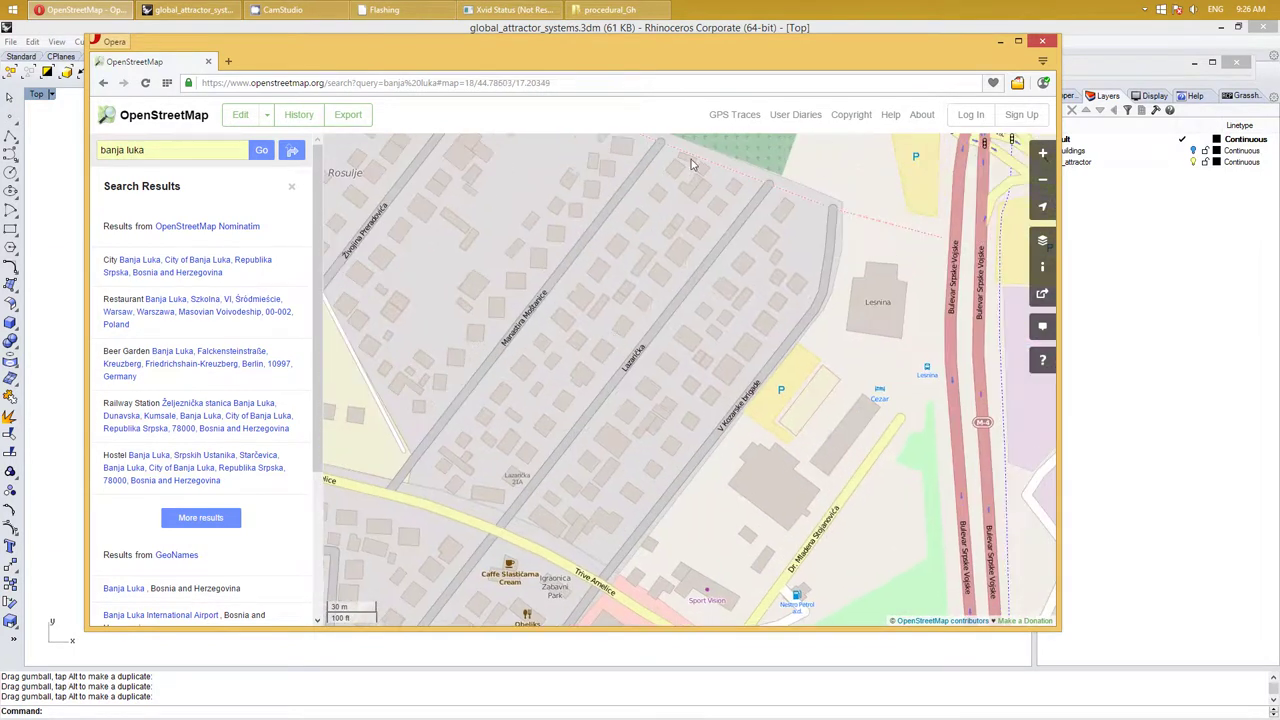
{"action": "left_click_drag", "start_coordinate": [621, 409], "coordinate": [846, 169]}
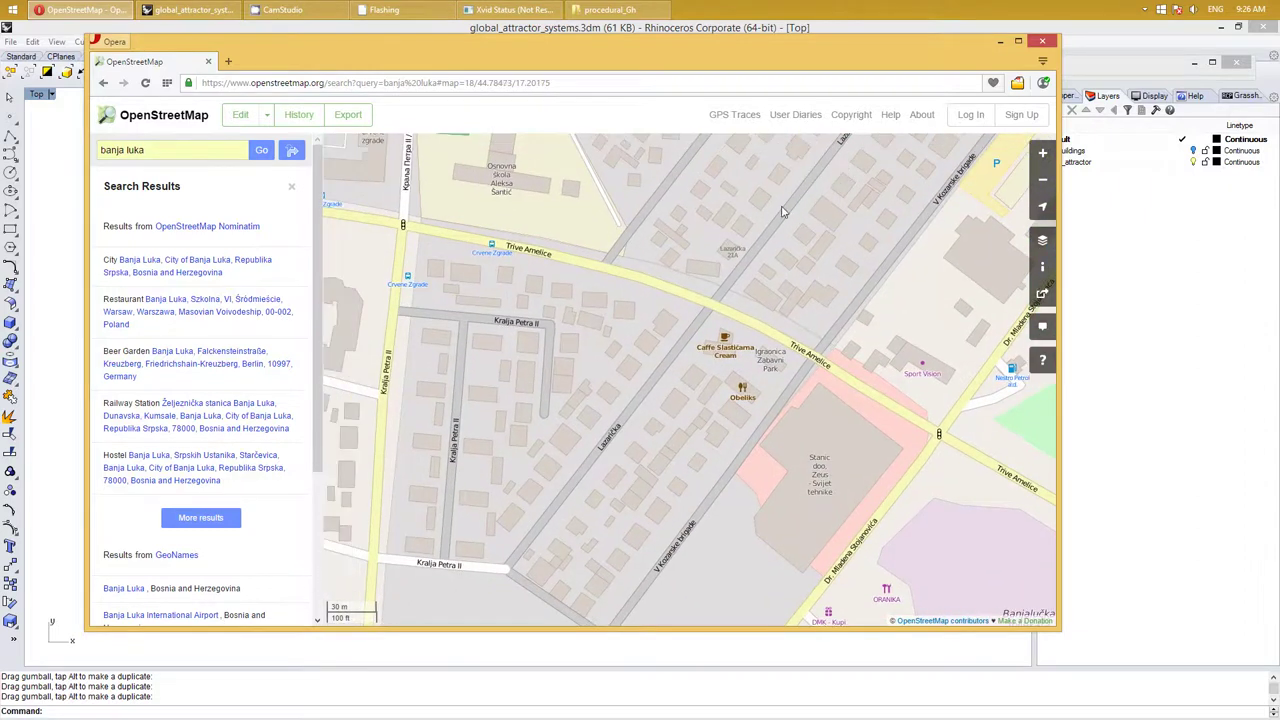
{"action": "scroll", "coordinate": [663, 311], "scroll_direction": "down", "scroll_amount": 1}
{"action": "scroll", "coordinate": [661, 311], "scroll_direction": "up", "scroll_amount": 1}
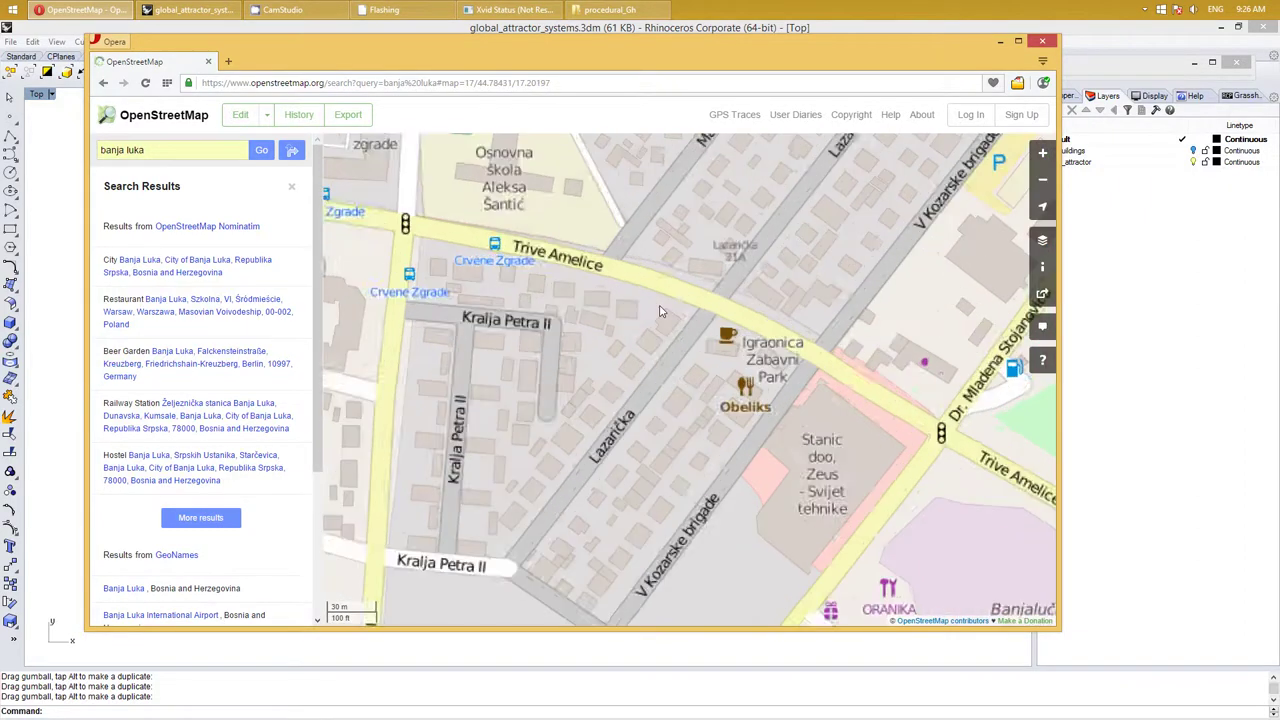
{"action": "scroll", "coordinate": [658, 311], "scroll_direction": "down", "scroll_amount": 1}
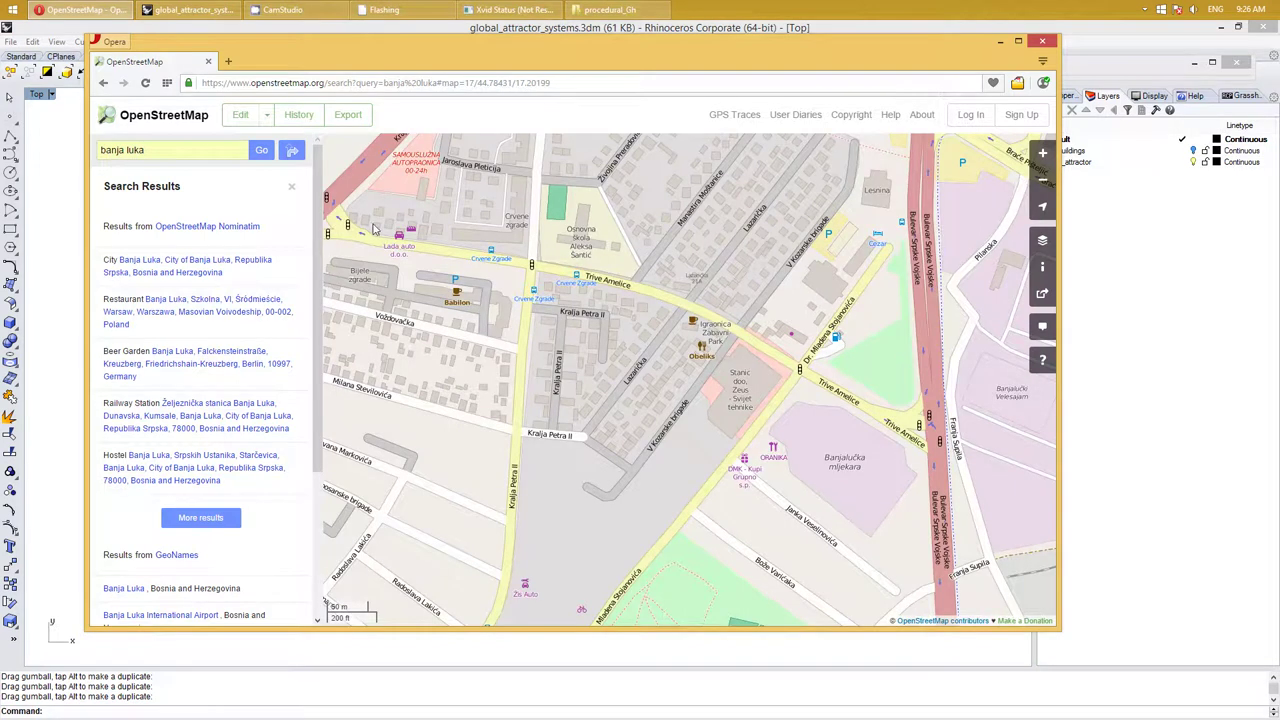
Start a manually selected export area and frame the map around it
{"action": "left_click", "coordinate": [347, 117]}
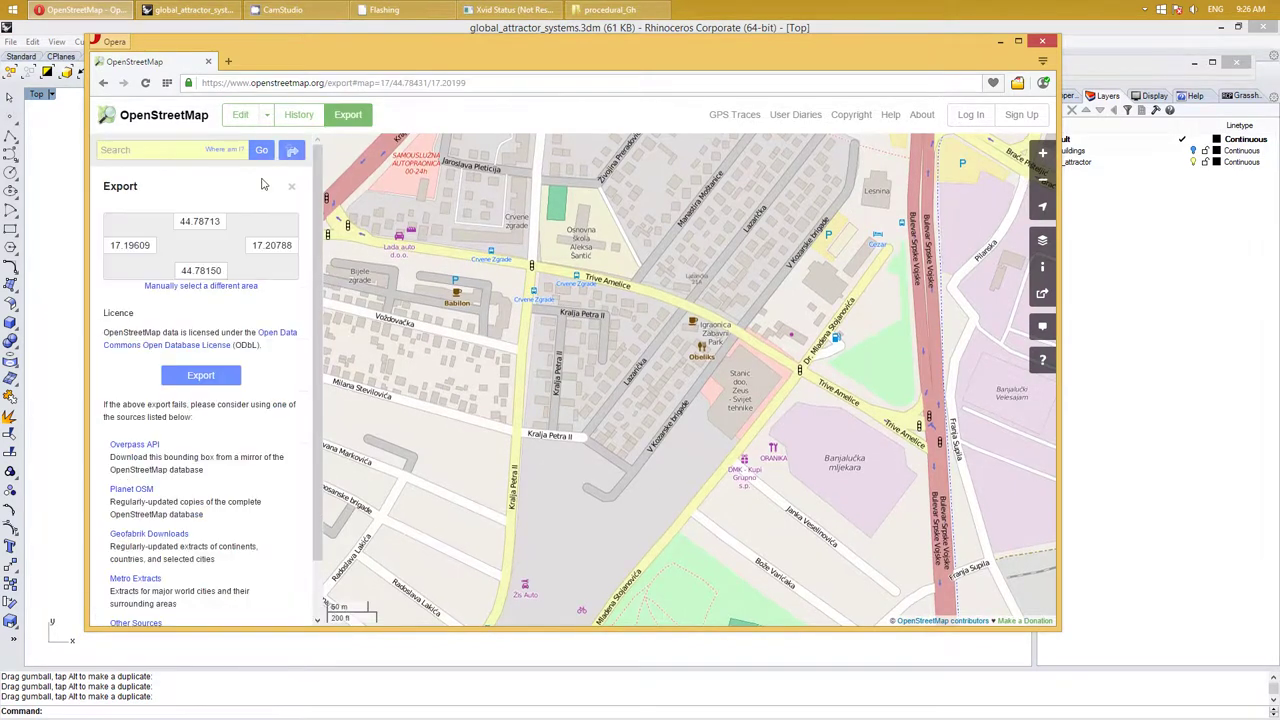
{"action": "left_click", "coordinate": [200, 286]}
{"action": "left_click_drag", "start_coordinate": [648, 349], "coordinate": [618, 345]}
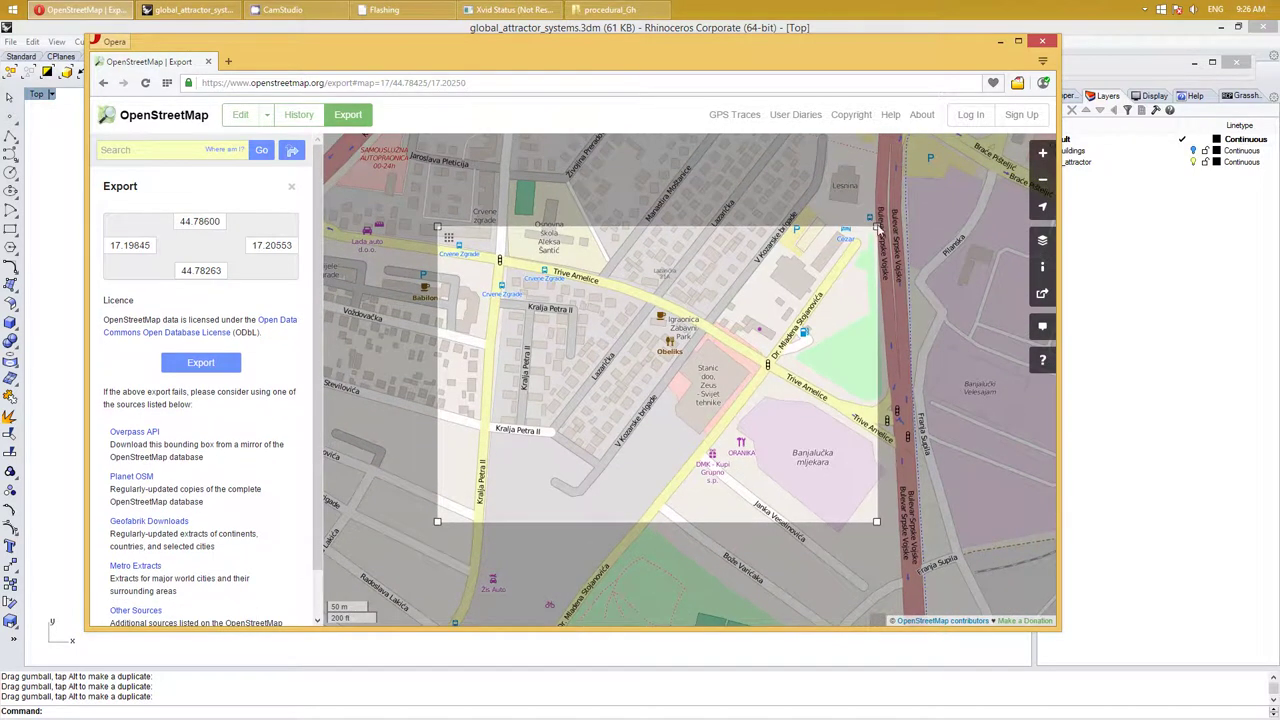
{"action": "mouse_move", "coordinate": [879, 228]}
{"action": "left_mouse_down"}
{"action": "mouse_move", "coordinate": [831, 228]}
{"action": "mouse_move", "coordinate": [864, 254]}
{"action": "left_mouse_up"}
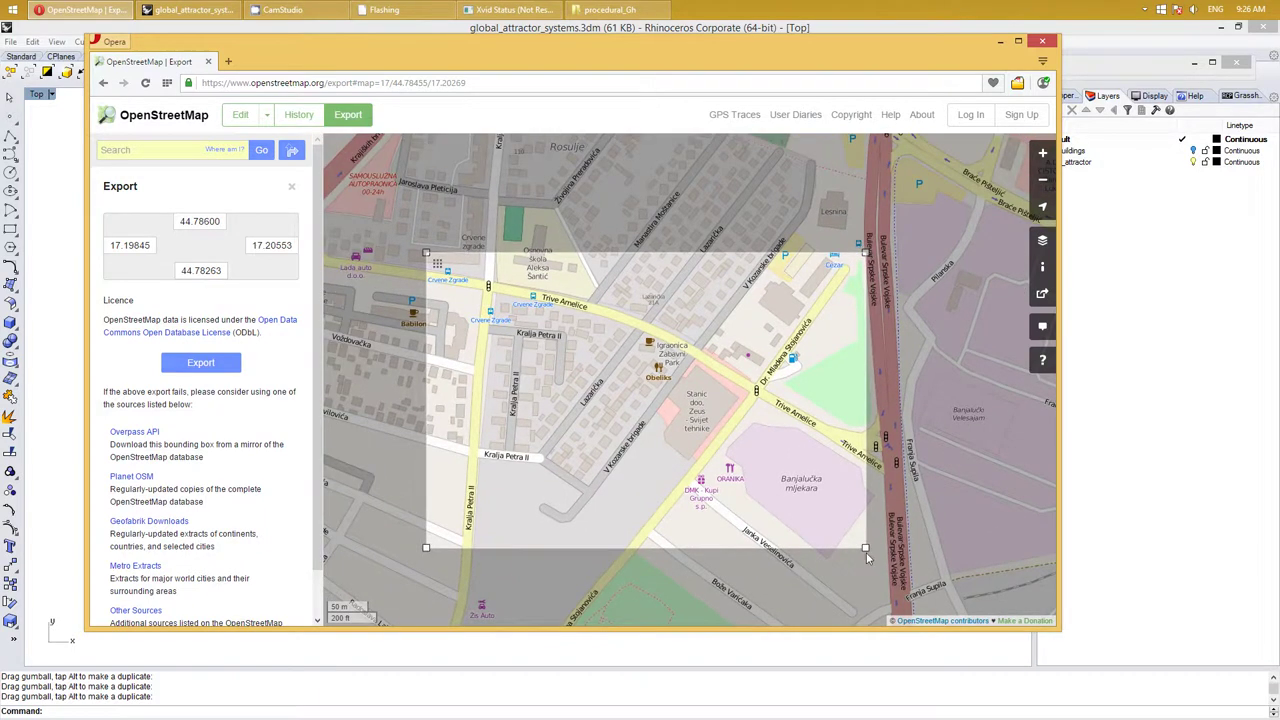
Adjust the export rectangle to longitude 17.19885–17.20419 and latitude 44.78325–44.78600
{"action": "left_click_drag", "start_coordinate": [865, 548], "coordinate": [818, 480]}
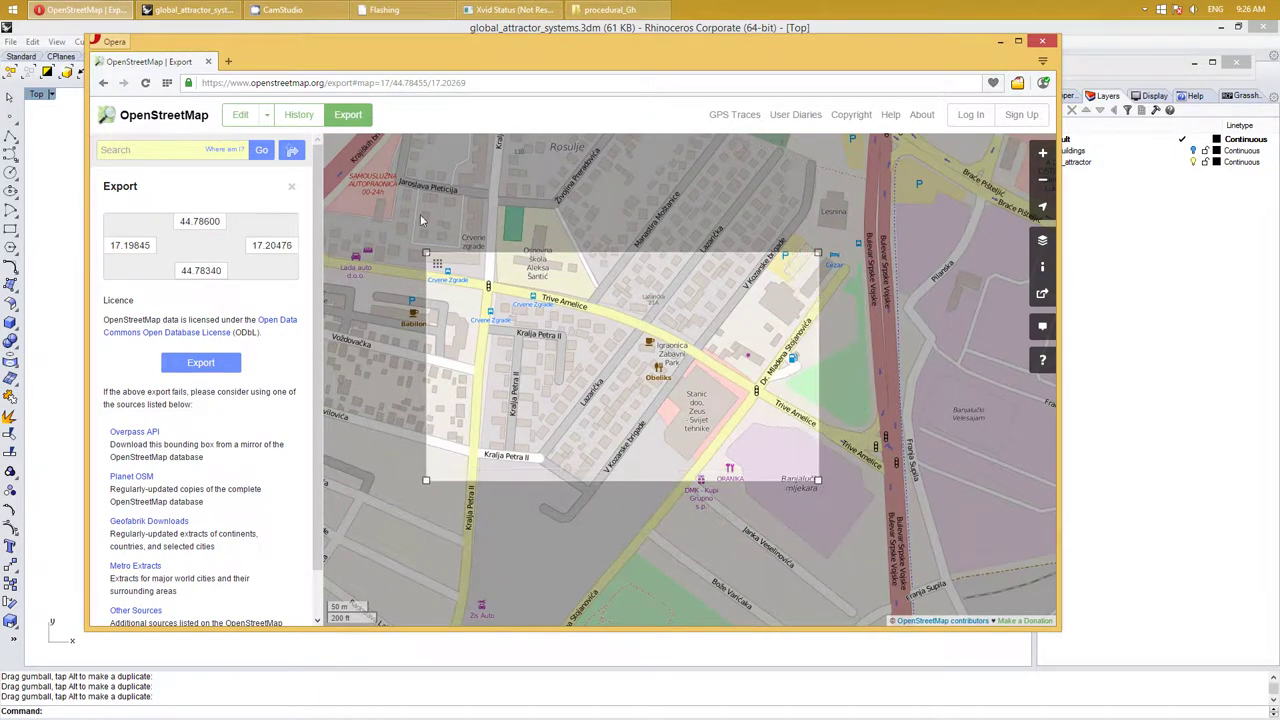
{"action": "left_click_drag", "start_coordinate": [427, 257], "coordinate": [432, 246]}
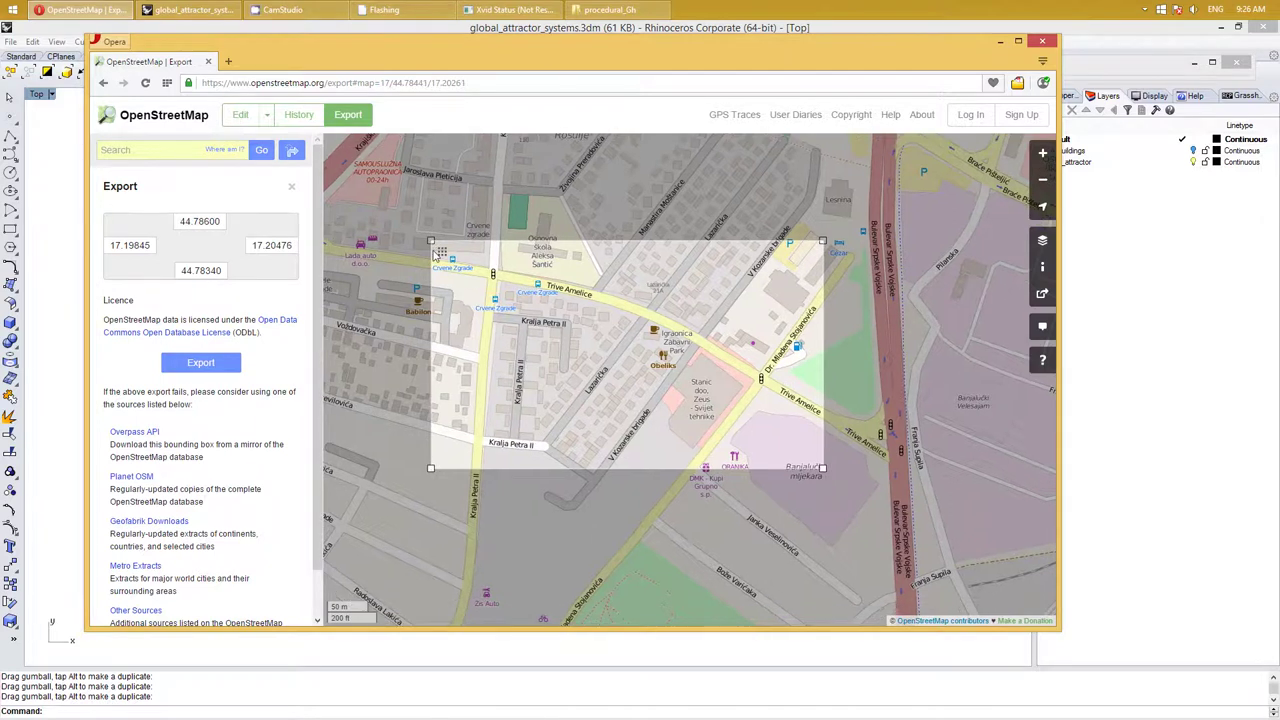
{"action": "left_click_drag", "start_coordinate": [433, 465], "coordinate": [473, 476]}
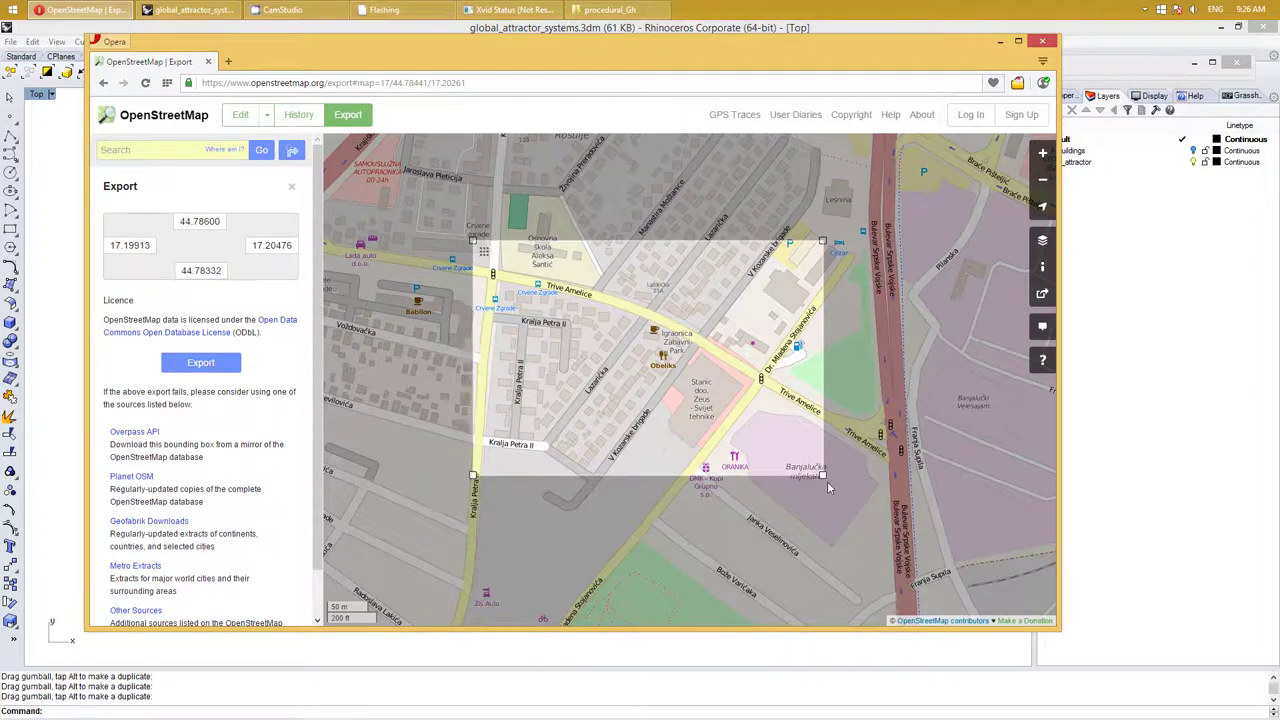
{"action": "left_click_drag", "start_coordinate": [827, 485], "coordinate": [793, 484]}
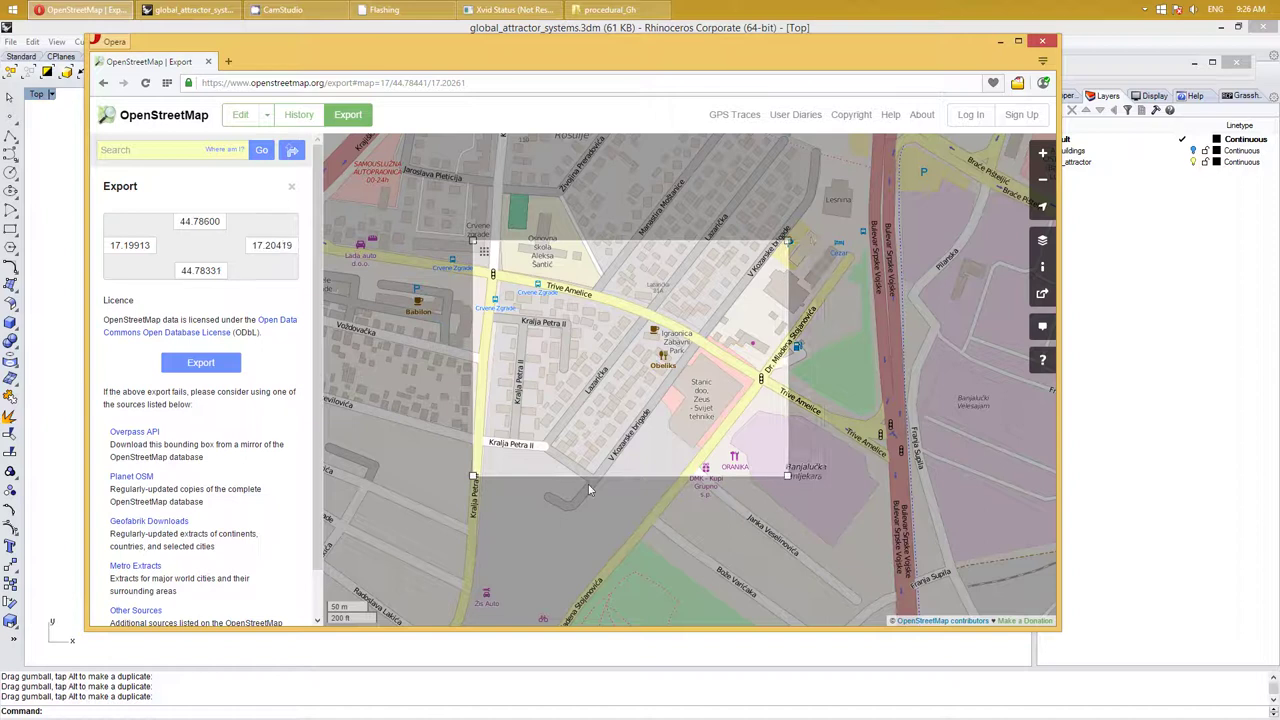
{"action": "left_click_drag", "start_coordinate": [471, 477], "coordinate": [465, 477]}
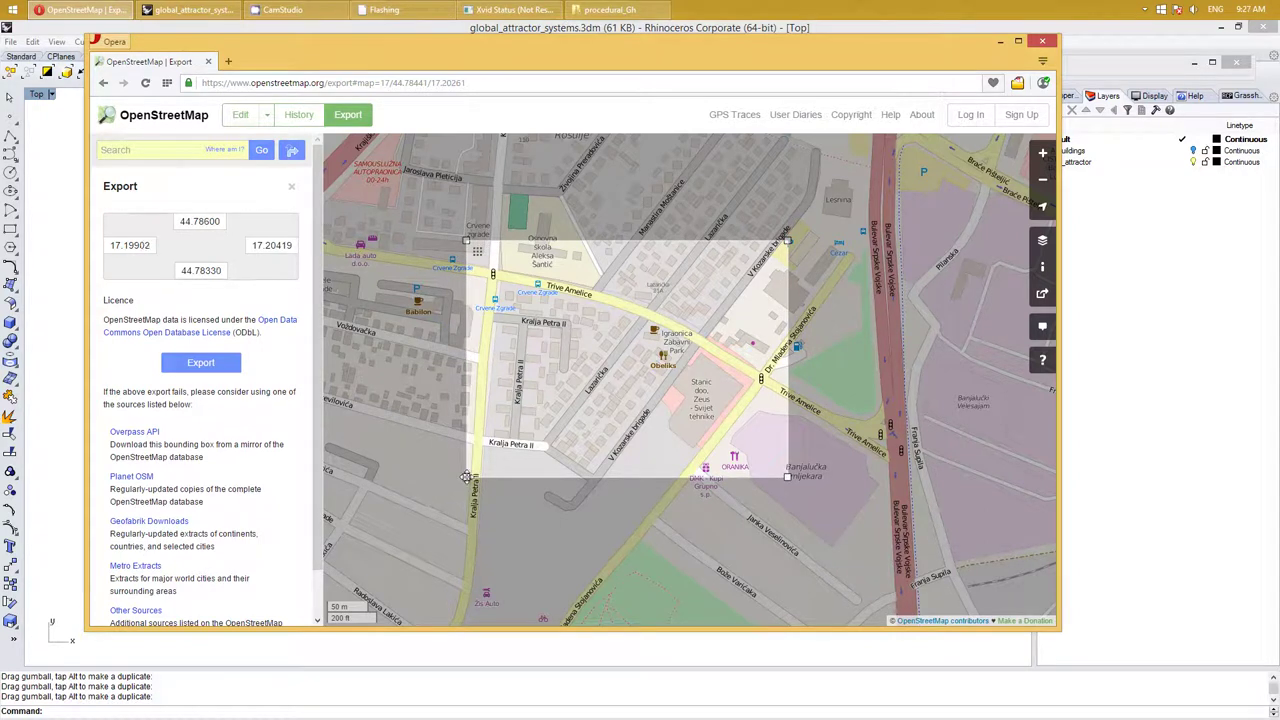
{"action": "left_click_drag", "start_coordinate": [466, 477], "coordinate": [455, 481]}
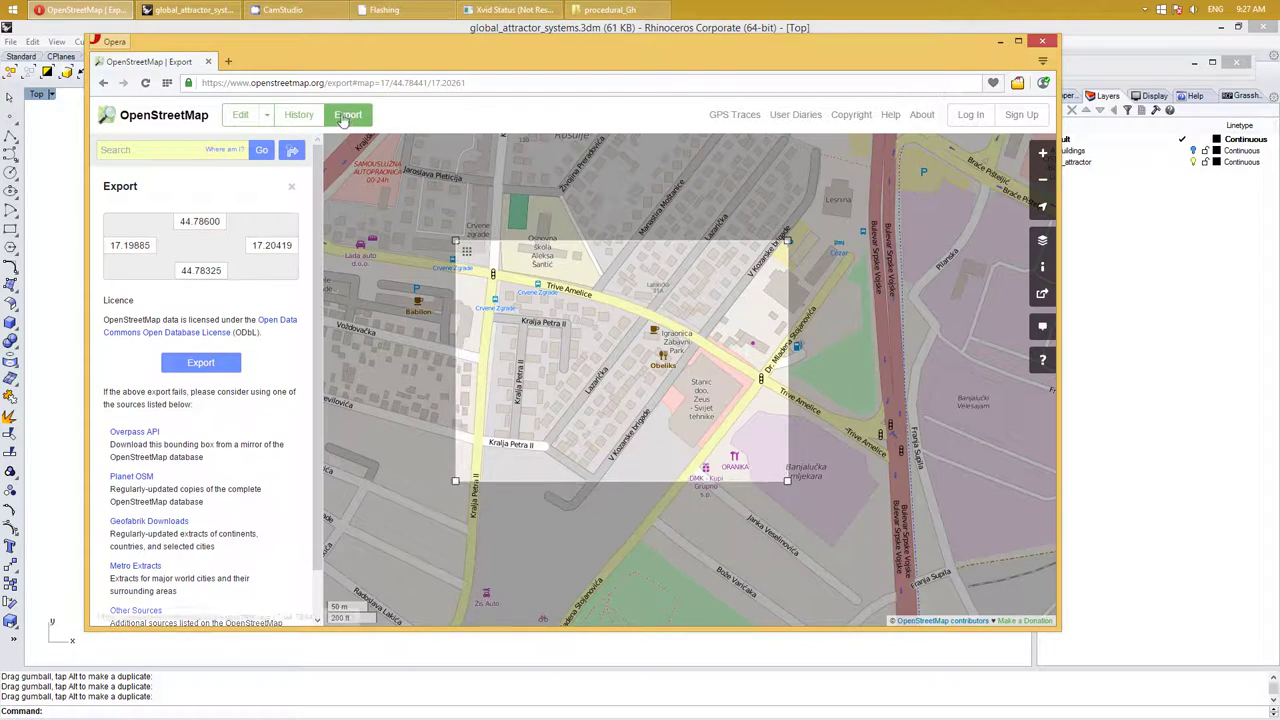
Export the selected area as map.osm and open the full downloads page
{"action": "left_click", "coordinate": [223, 365]}
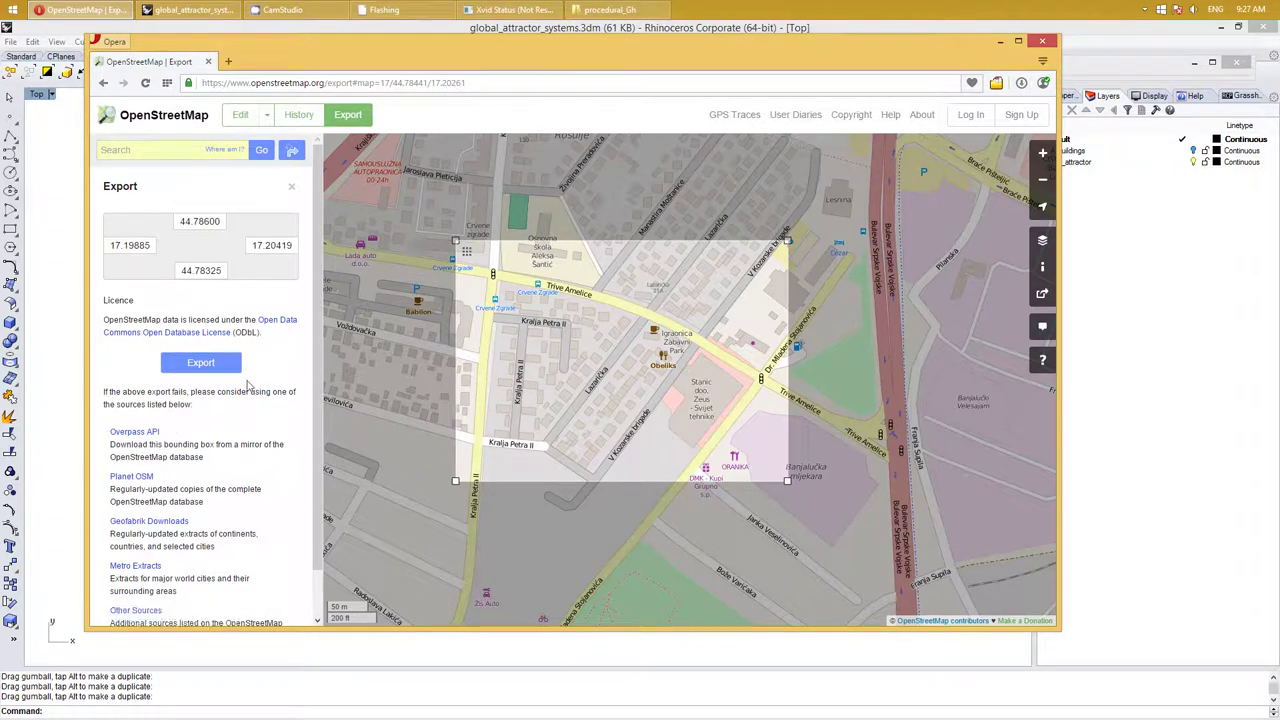
{"action": "left_click", "coordinate": [1022, 84]}
{"action": "left_click", "coordinate": [1021, 83]}
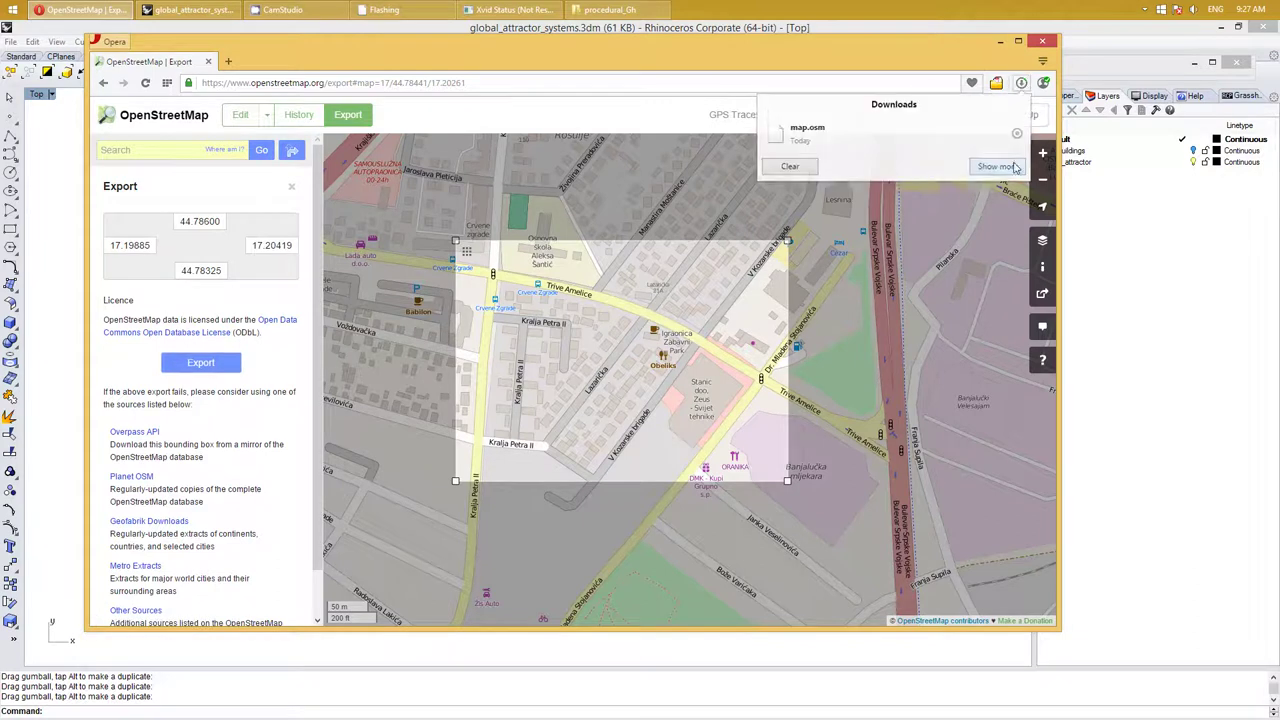
{"action": "left_click", "coordinate": [998, 168]}
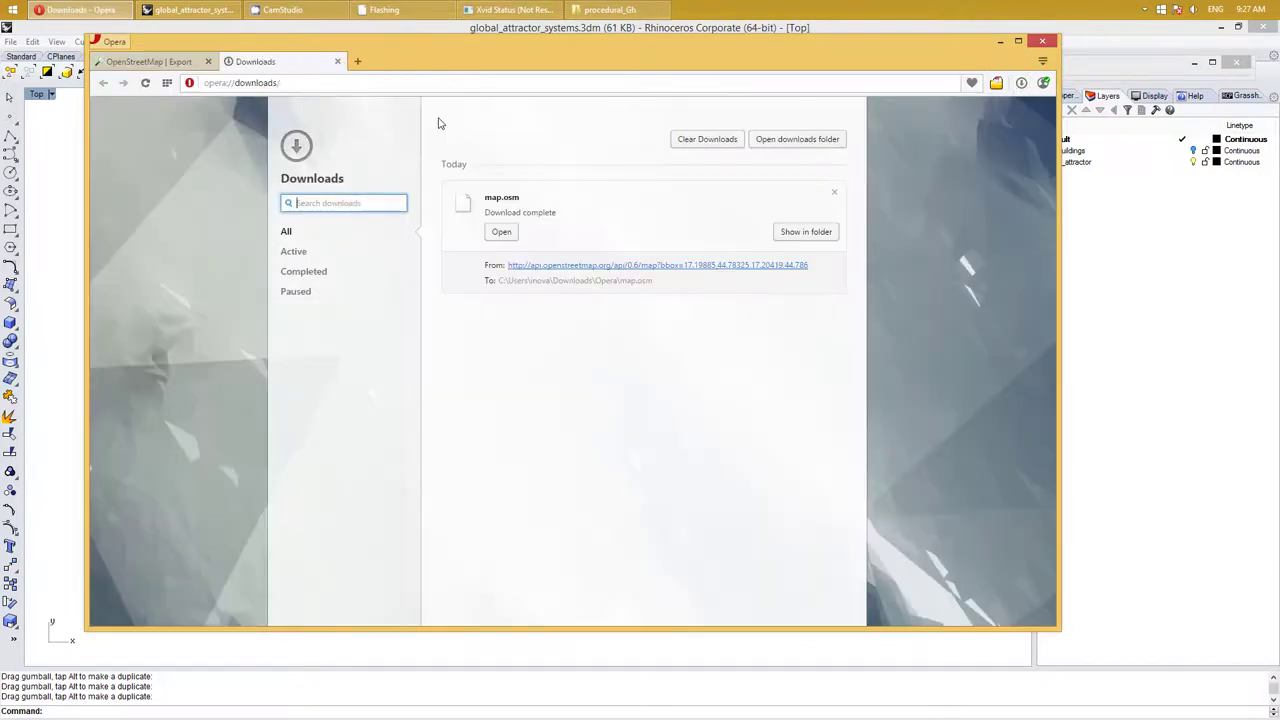
{"action": "left_click_drag", "start_coordinate": [838, 266], "coordinate": [450, 272]}
Rename the downloaded file to Banja_Luka__OSM_map.osm and close its folder window
{"action": "left_click", "coordinate": [806, 231]}
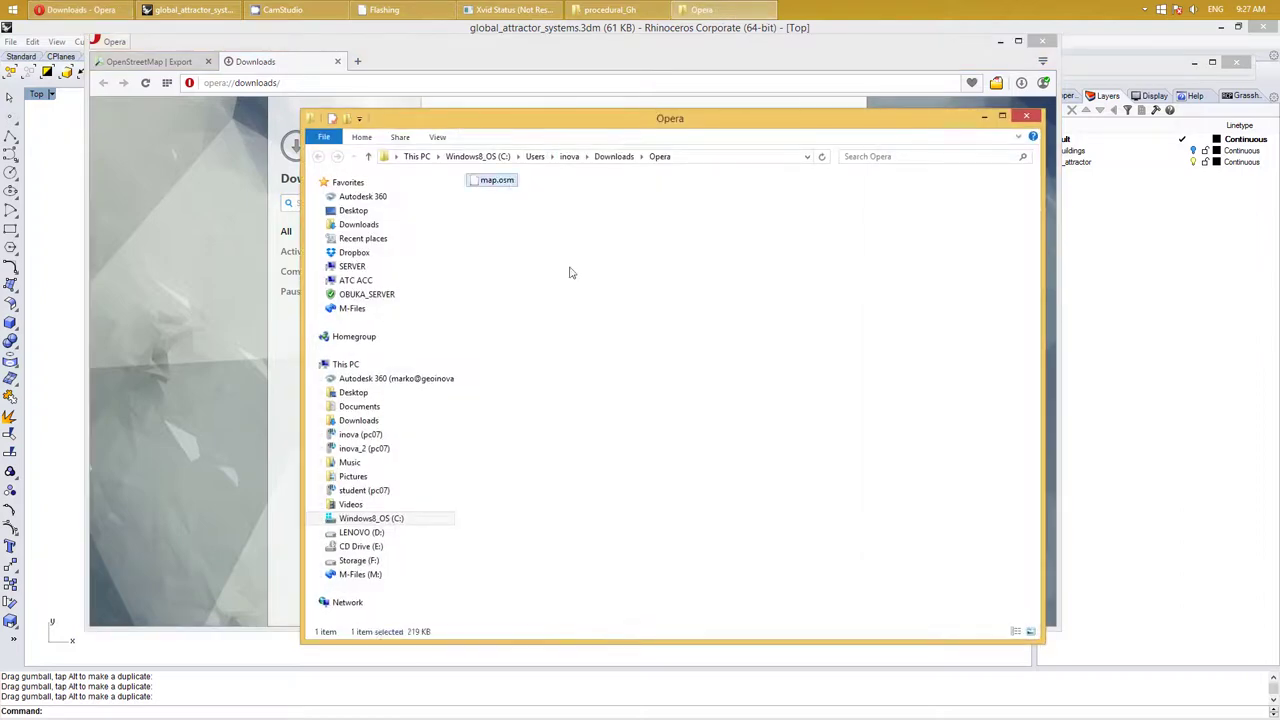
{"action": "key", "text": "F2"}
{"action": "type", "text": "B"}
{"action": "type", "text": "anja_"}
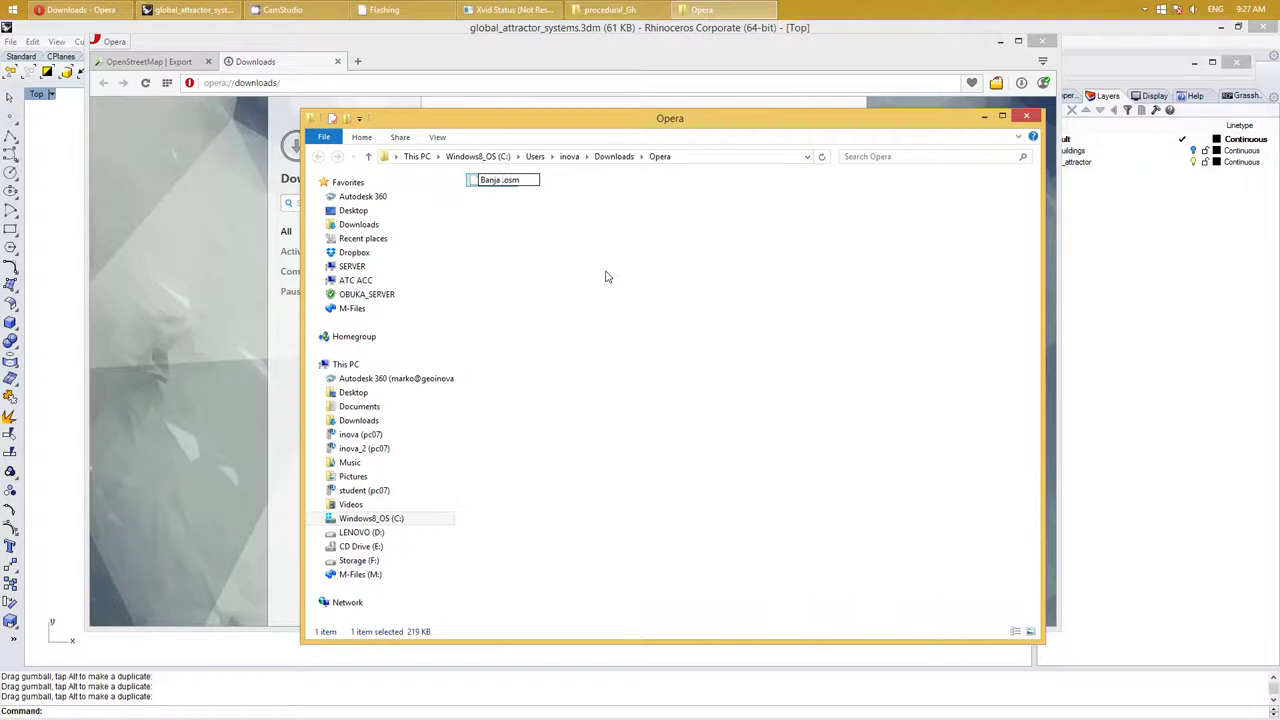
{"action": "type", "text": "Lu"}
{"action": "type", "text": "ka"}
{"action": "type", "text": "__"}
{"action": "type", "text": "OSM"}
{"action": "type", "text": "_mapa"}
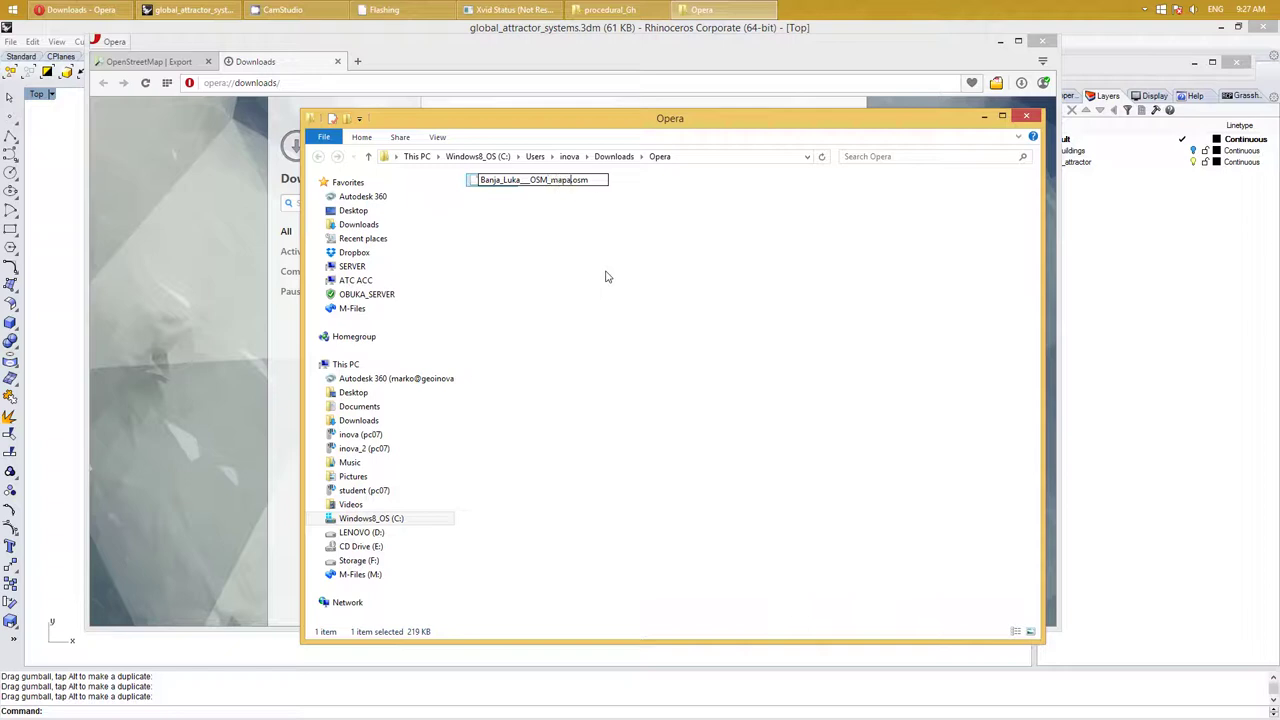
{"action": "key", "text": "BackSpace"}
{"action": "left_click", "coordinate": [594, 285]}
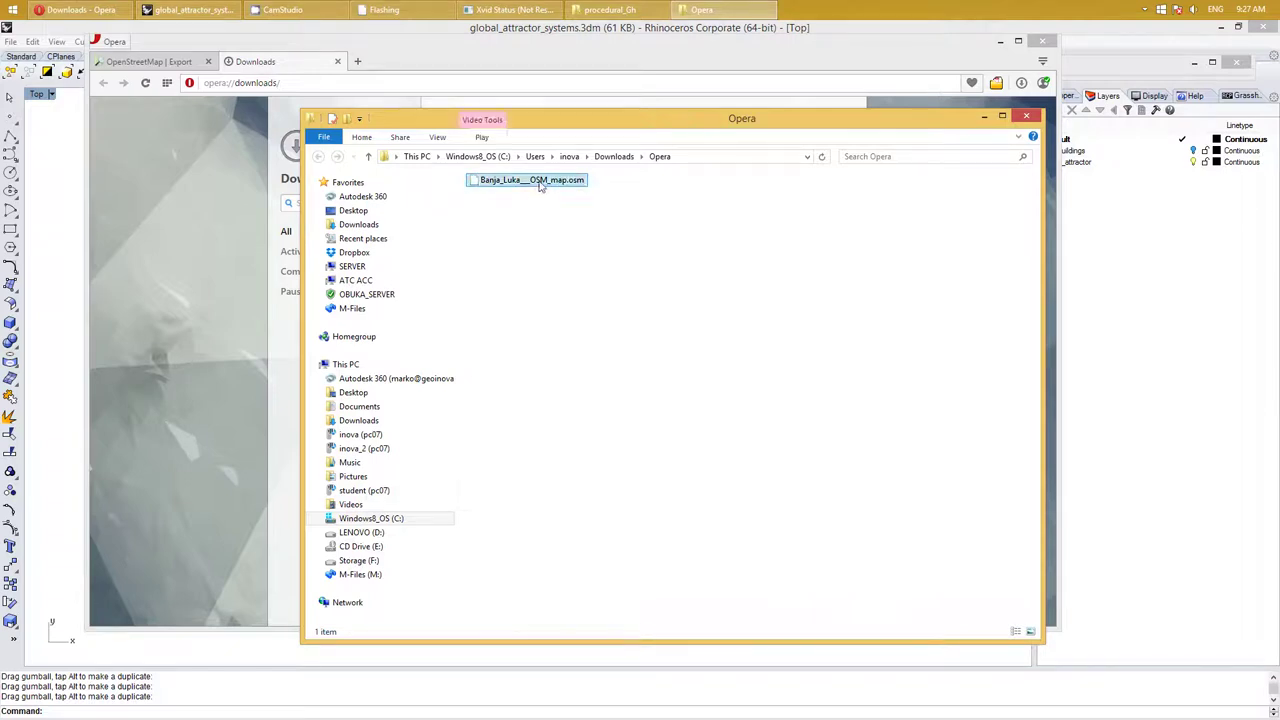
{"action": "left_click_drag", "start_coordinate": [636, 322], "coordinate": [483, 185]}
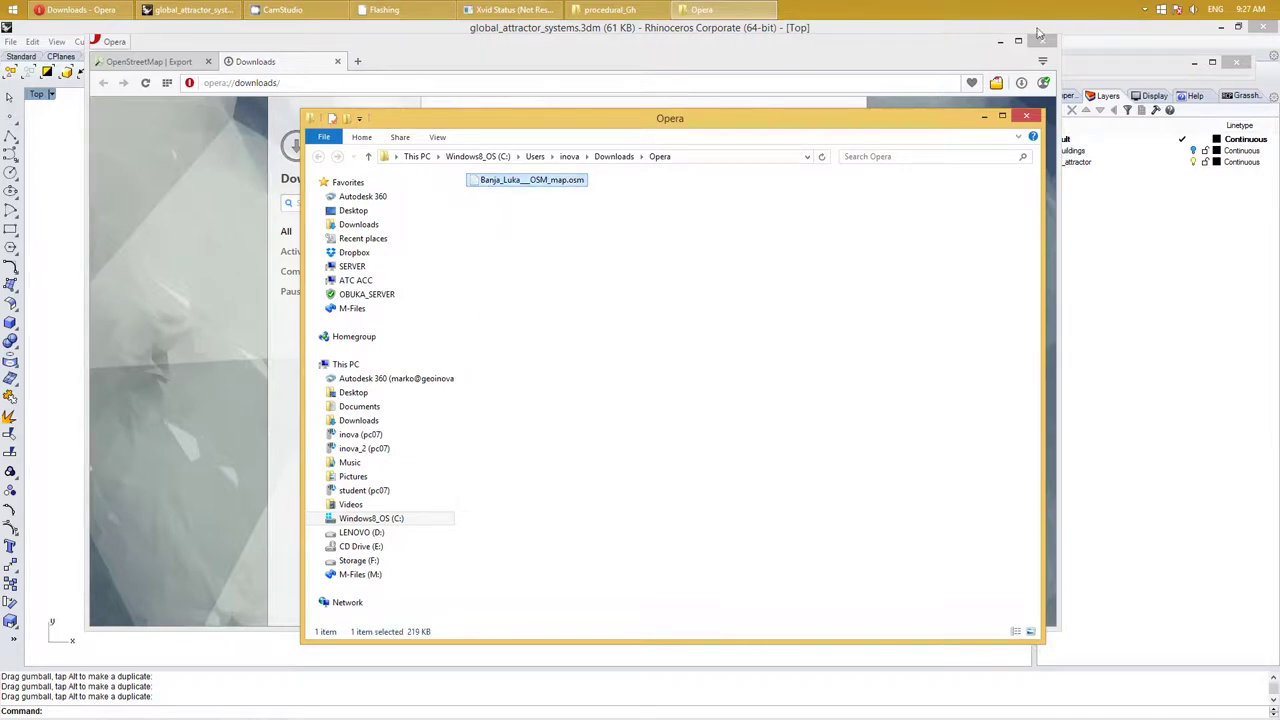
{"action": "left_click", "coordinate": [1027, 119]}
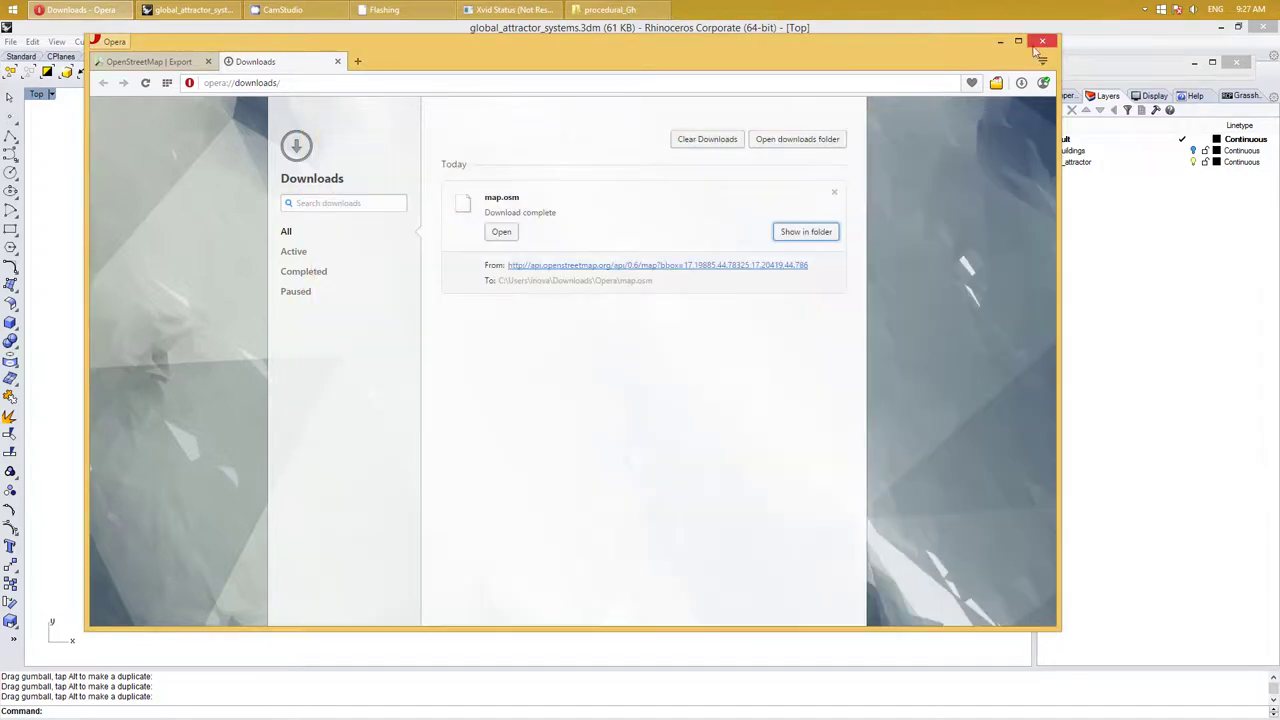
Close Opera, minimize Rhino and go up to the bim_arch_attractor_systems folder
{"action": "left_click", "coordinate": [1042, 41]}
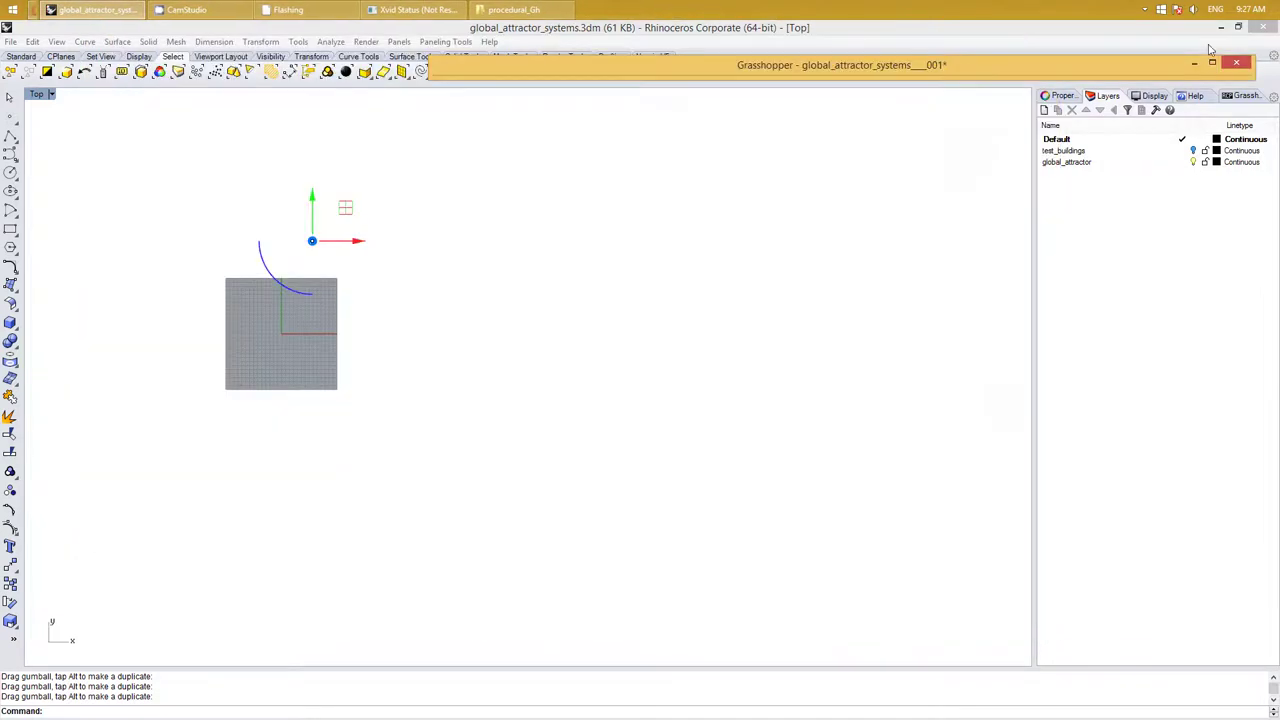
{"action": "left_click", "coordinate": [1221, 27]}
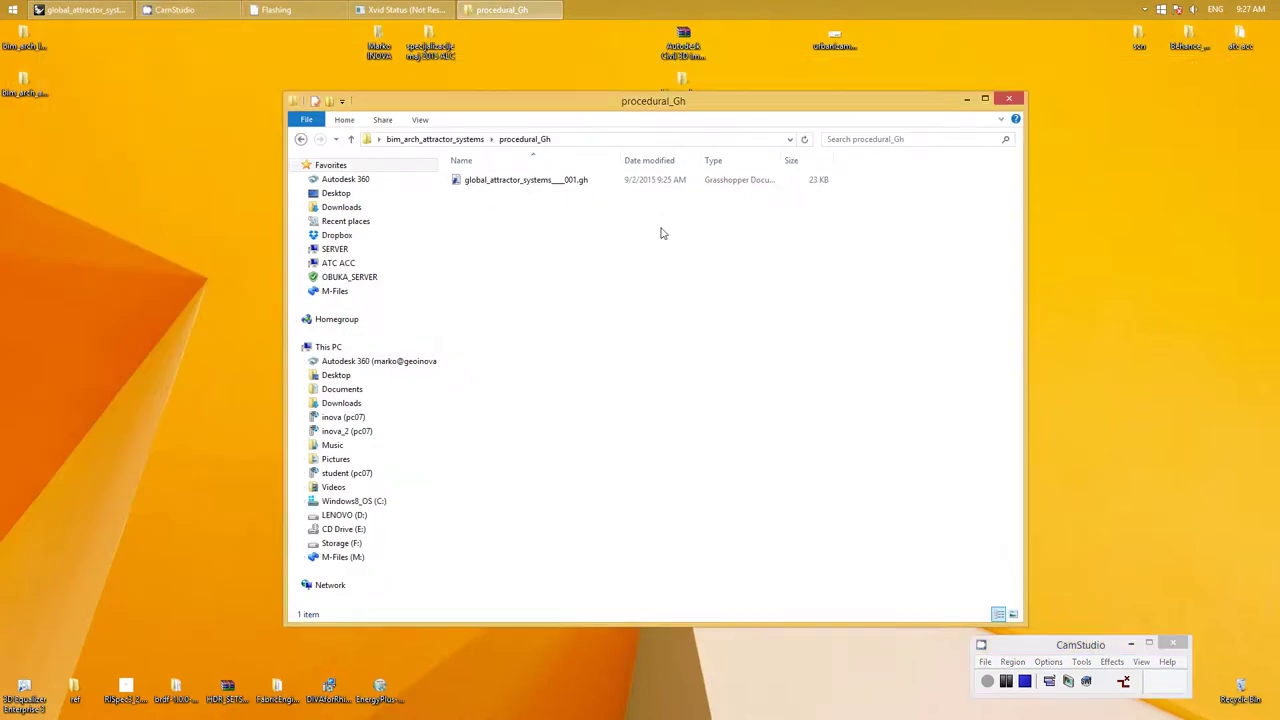
{"action": "left_click", "coordinate": [478, 139]}
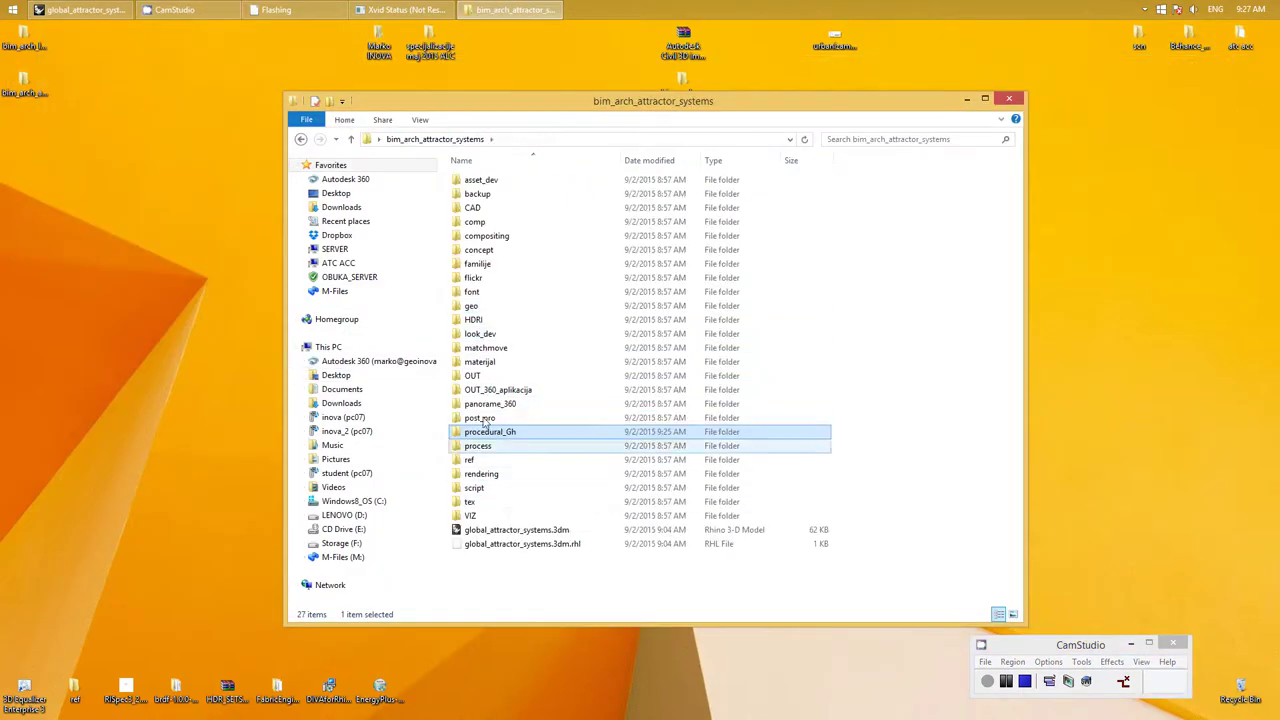
Copy the materijal folder path from the address bar and bring Rhino back
{"action": "double_click", "coordinate": [499, 364]}
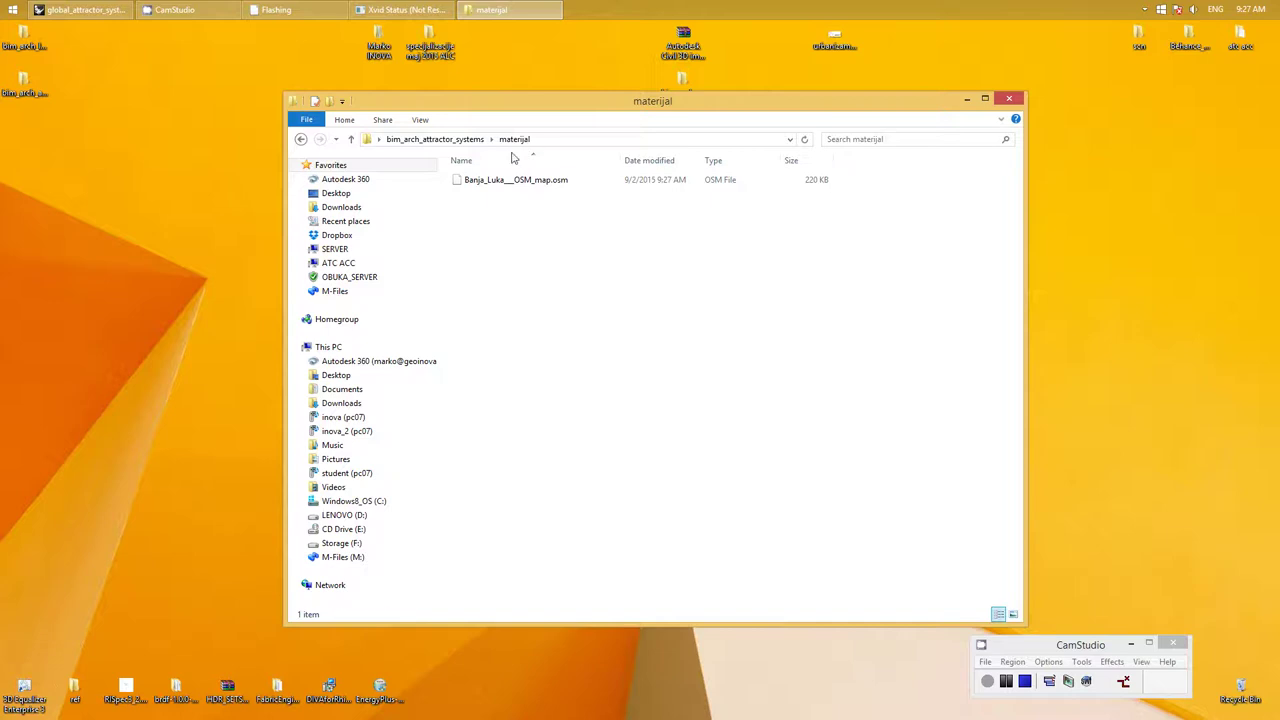
{"action": "left_click", "coordinate": [545, 140]}
{"action": "right_click", "coordinate": [545, 140]}
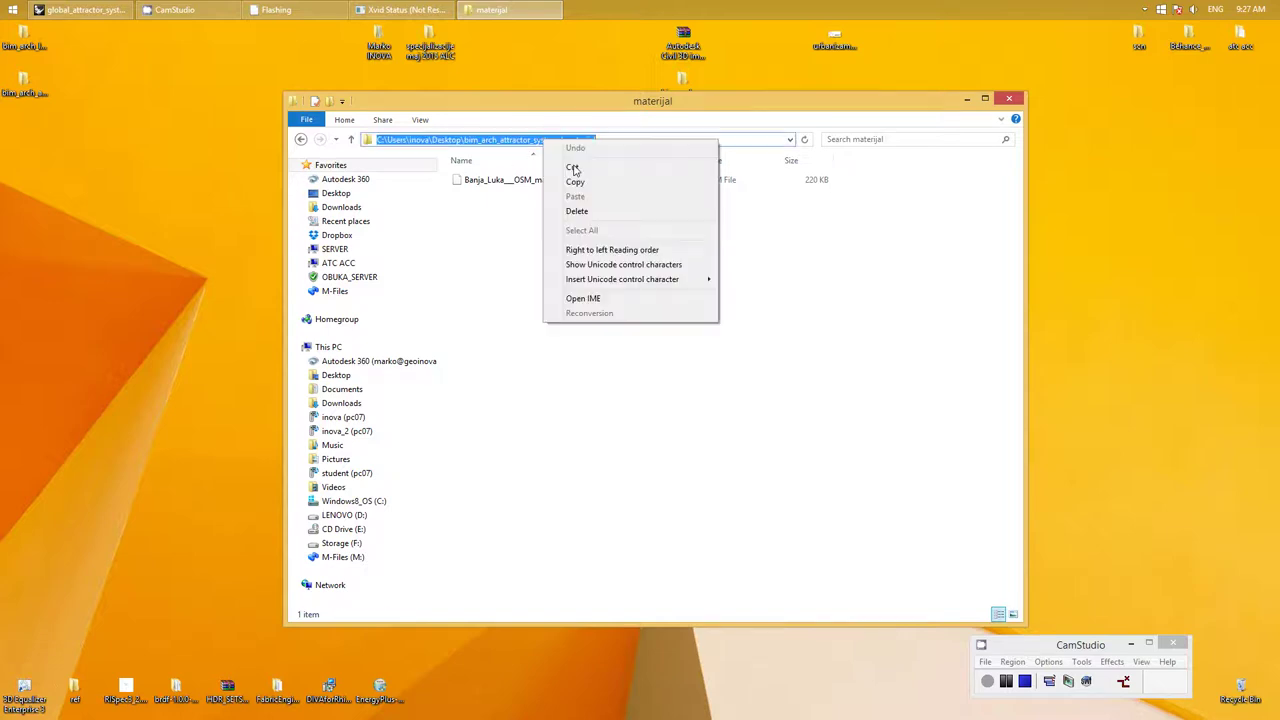
{"action": "left_click", "coordinate": [572, 183]}
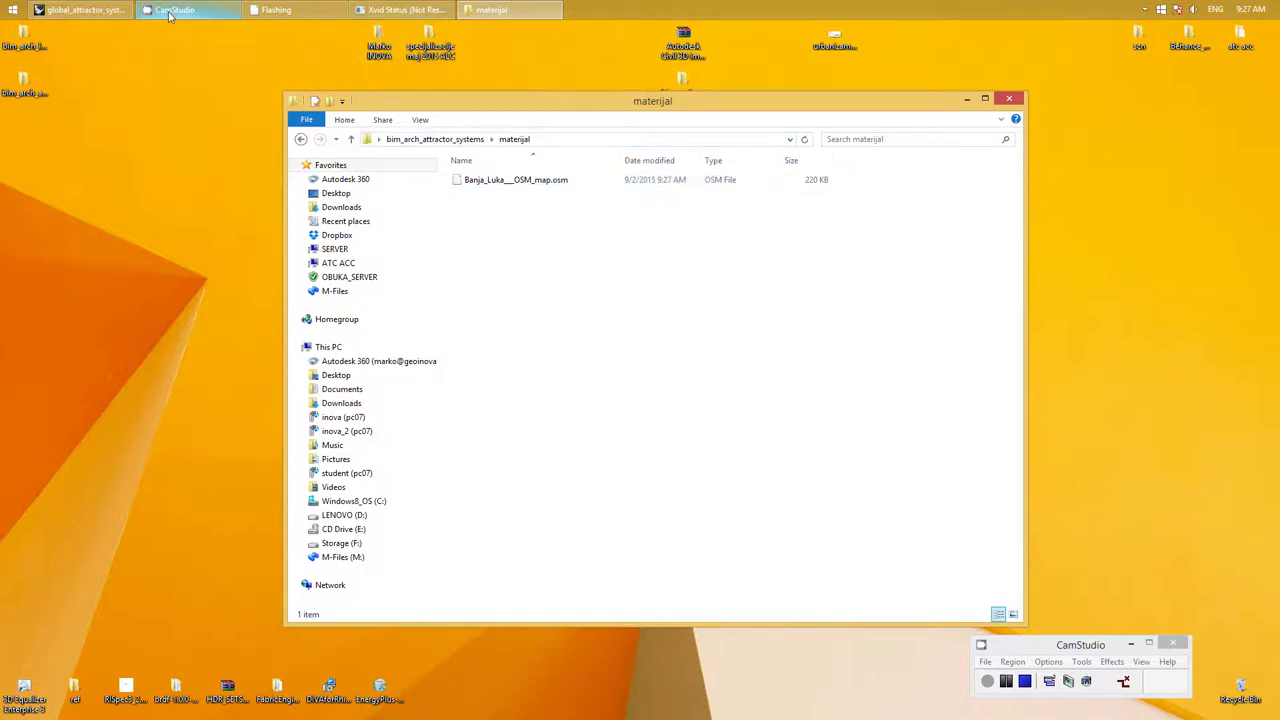
{"action": "left_click", "coordinate": [86, 11]}
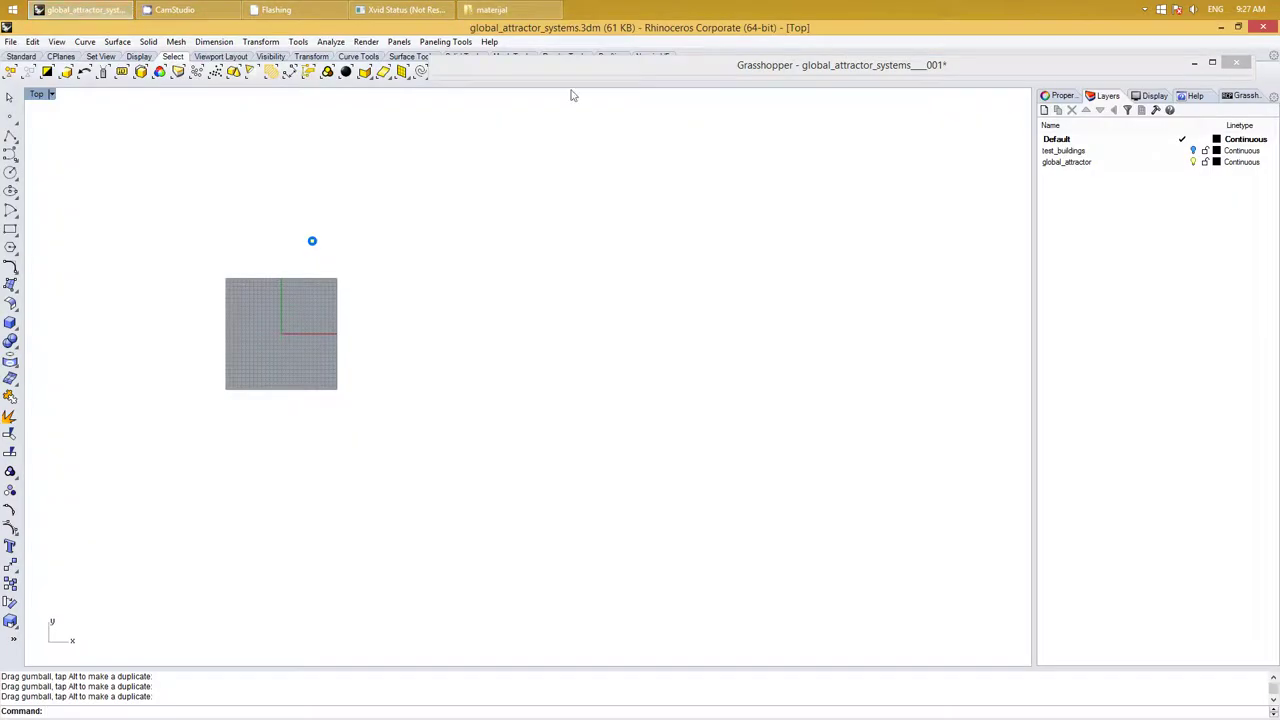
Activate the Grasshopper editor and pan to free empty canvas above the definition
{"action": "left_click", "coordinate": [576, 76]}
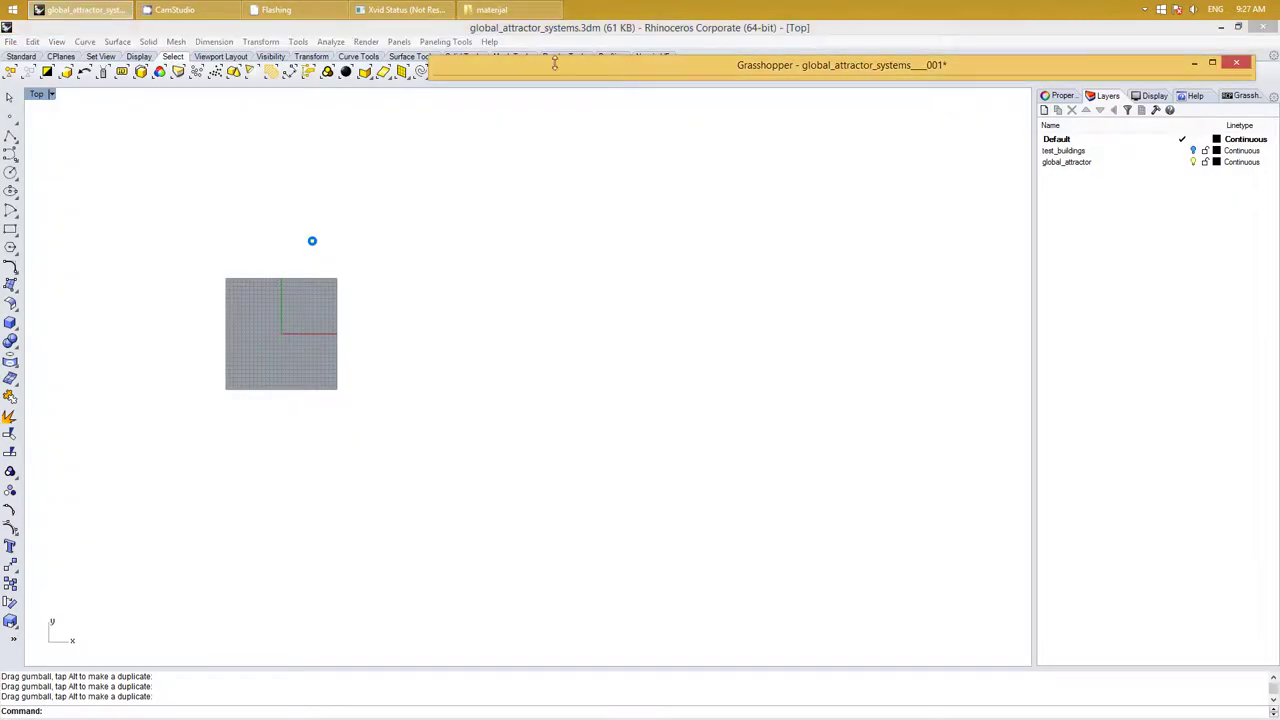
{"action": "right_click_drag", "start_coordinate": [886, 245], "coordinate": [757, 166]}
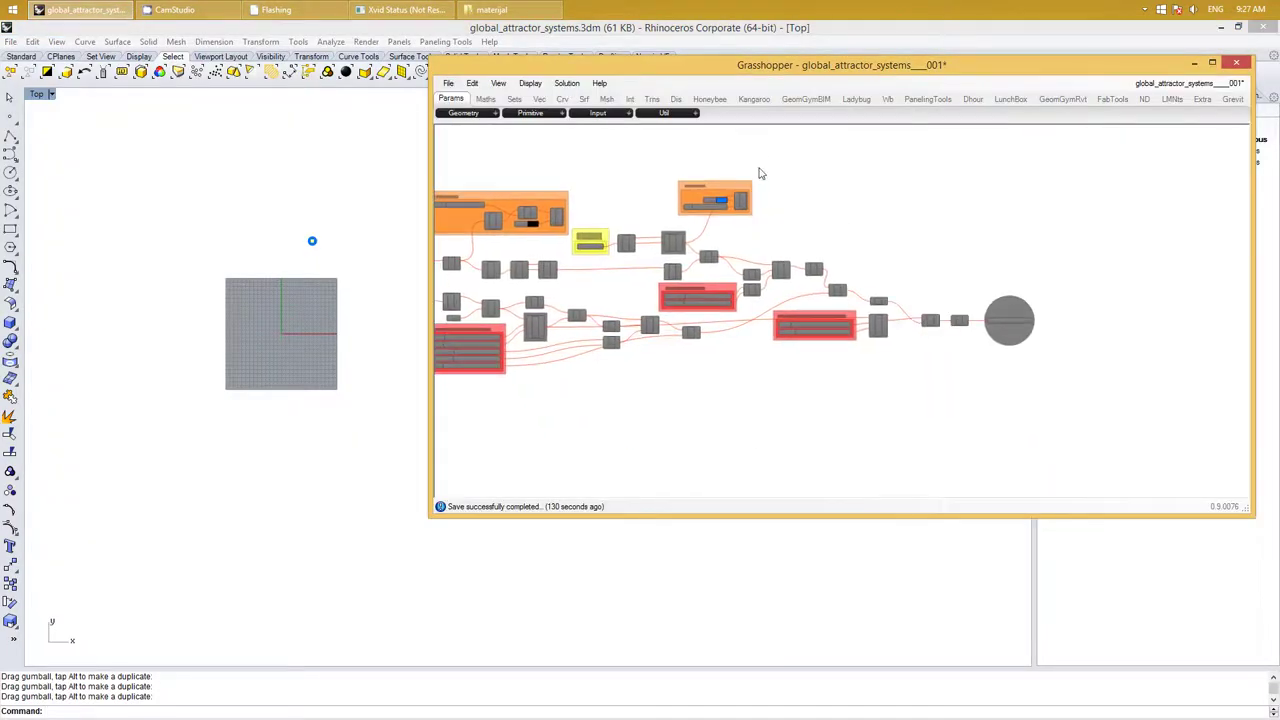
{"action": "right_click_drag", "start_coordinate": [583, 143], "coordinate": [940, 298]}
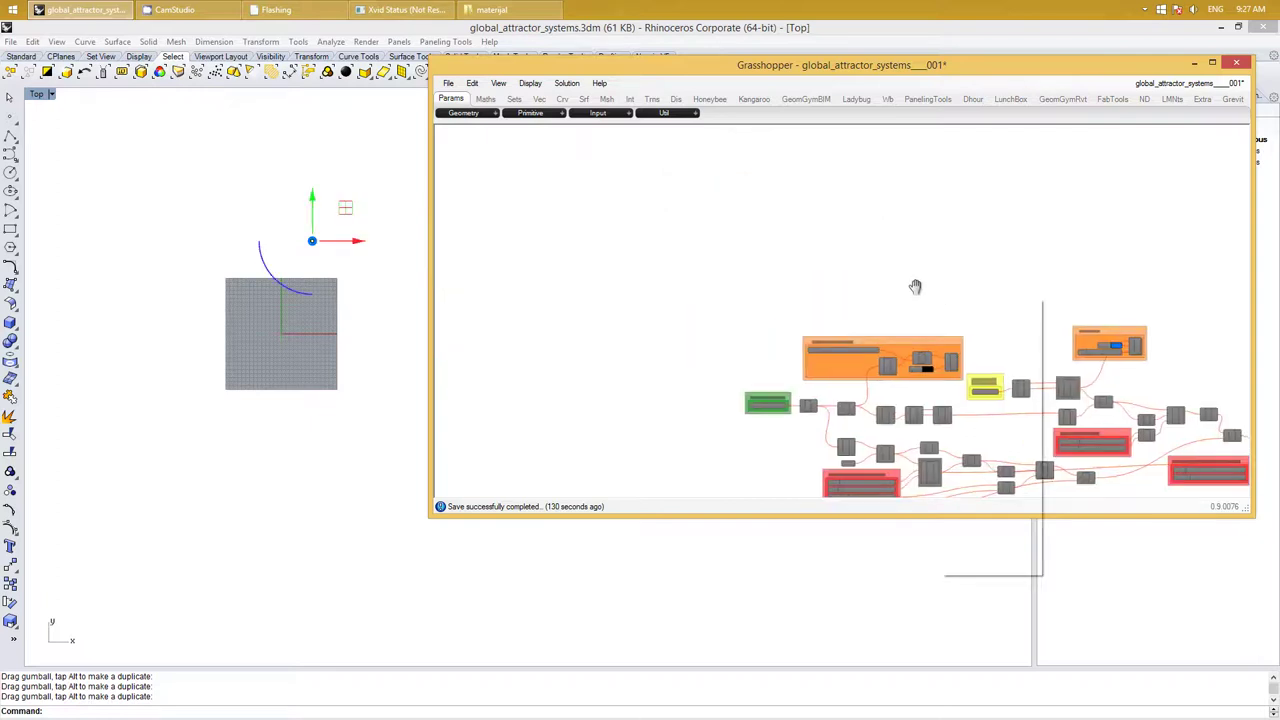
{"action": "right_click_drag", "start_coordinate": [925, 229], "coordinate": [748, 347]}
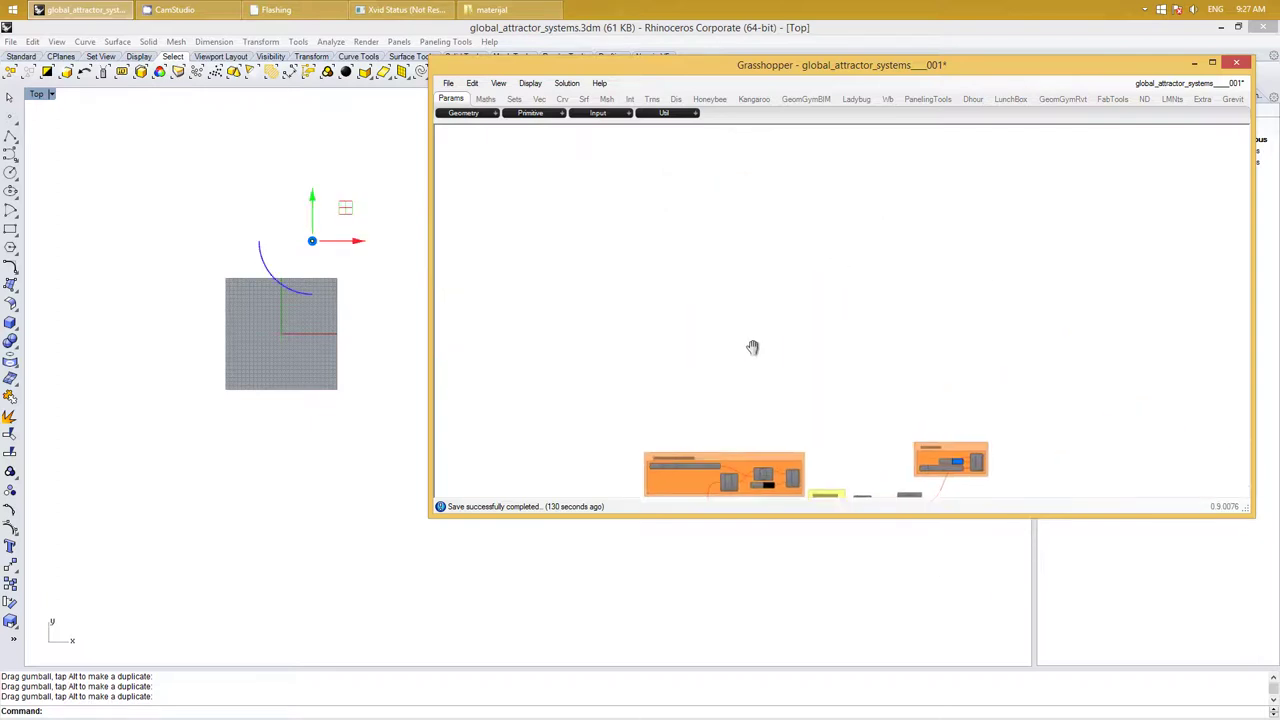
{"action": "double_click", "coordinate": [661, 231]}
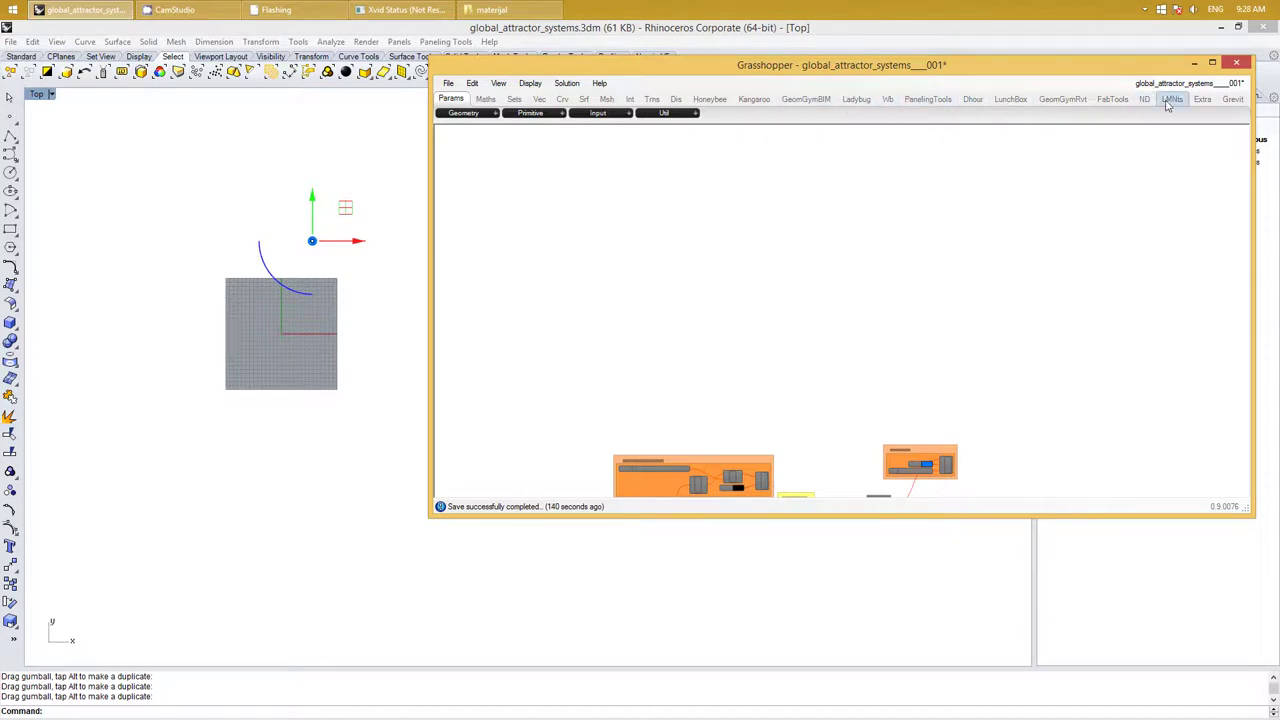
Drag the Elk Location component from the Extra tab's Elk group onto the empty canvas
{"action": "left_click", "coordinate": [1202, 100]}
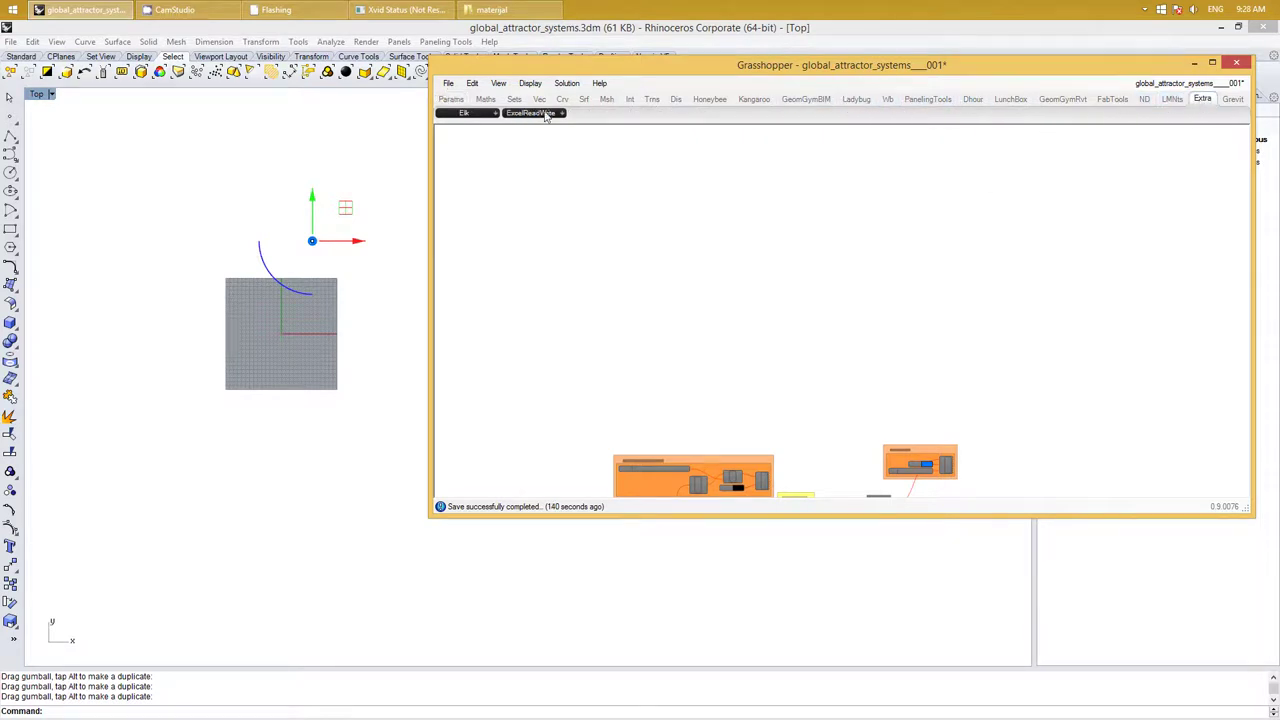
{"action": "left_click", "coordinate": [487, 115]}
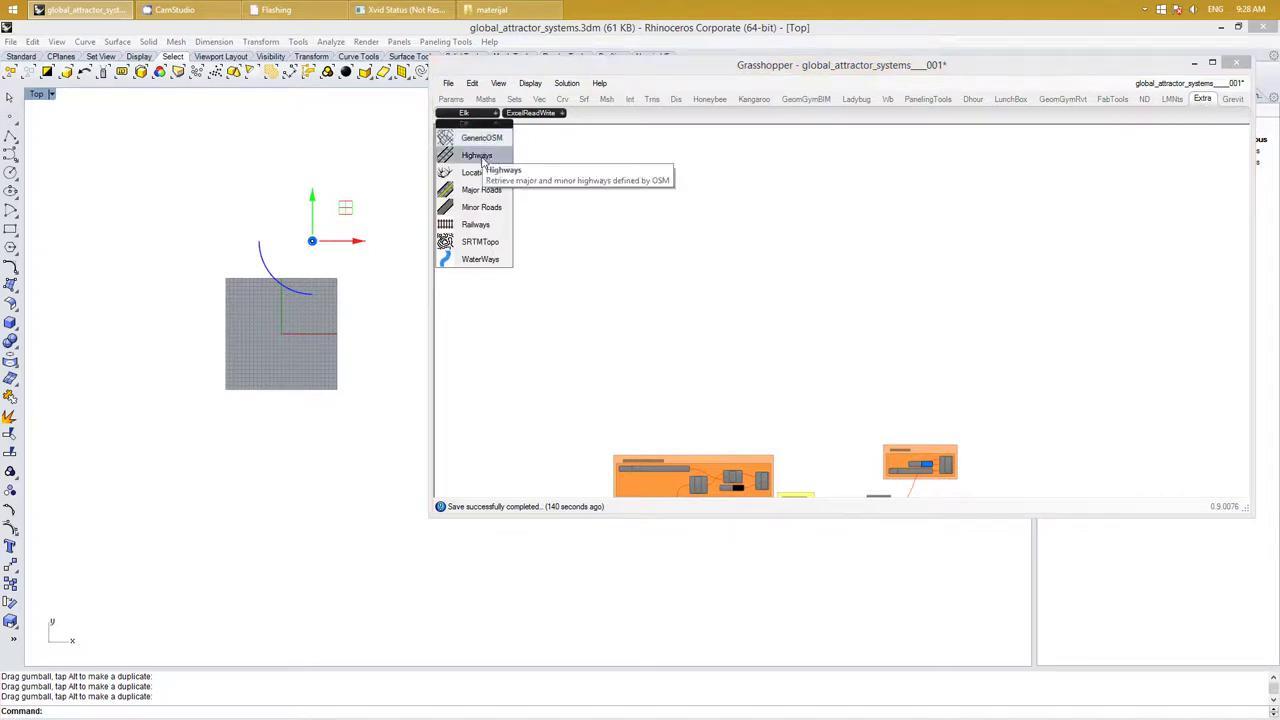
{"action": "mouse_move", "coordinate": [478, 181]}
{"action": "left_mouse_down"}
{"action": "mouse_move", "coordinate": [605, 236]}
{"action": "mouse_move", "coordinate": [656, 240]}
{"action": "mouse_move", "coordinate": [745, 308]}
{"action": "left_mouse_up"}
{"action": "scroll", "coordinate": [660, 257], "scroll_direction": "up", "scroll_amount": 3}
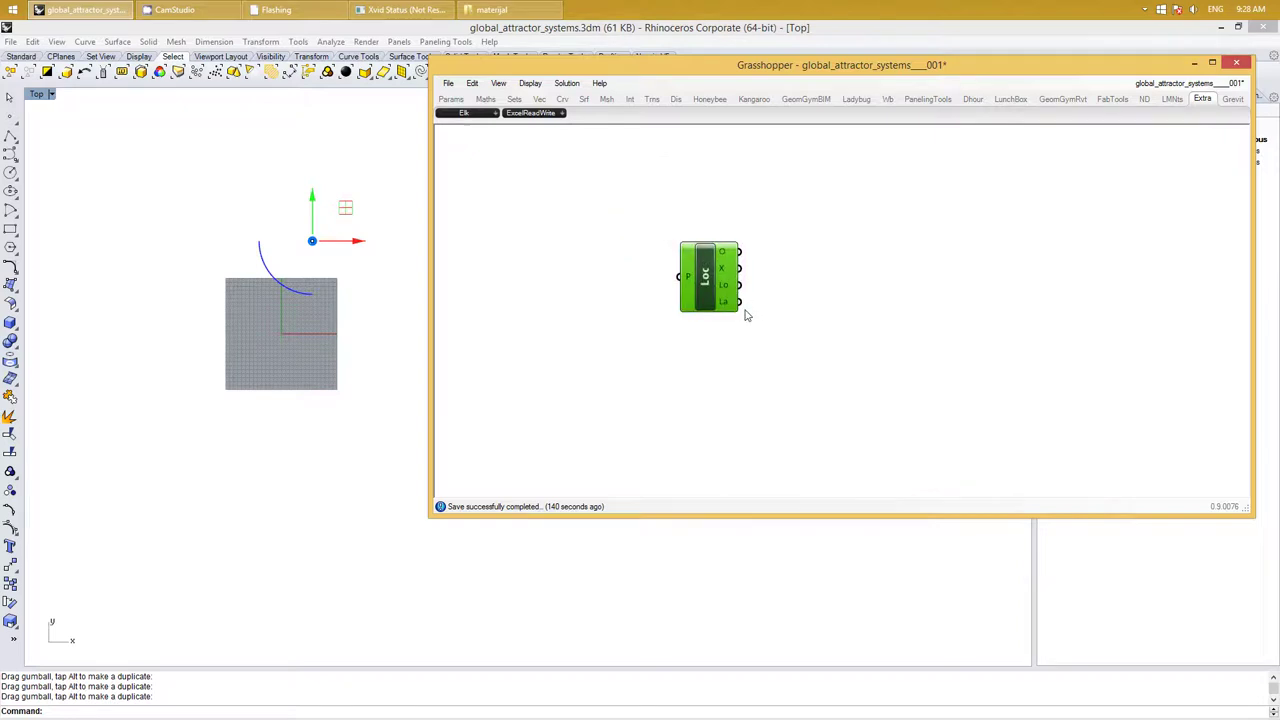
{"action": "scroll", "coordinate": [698, 266], "scroll_direction": "up", "scroll_amount": 2}
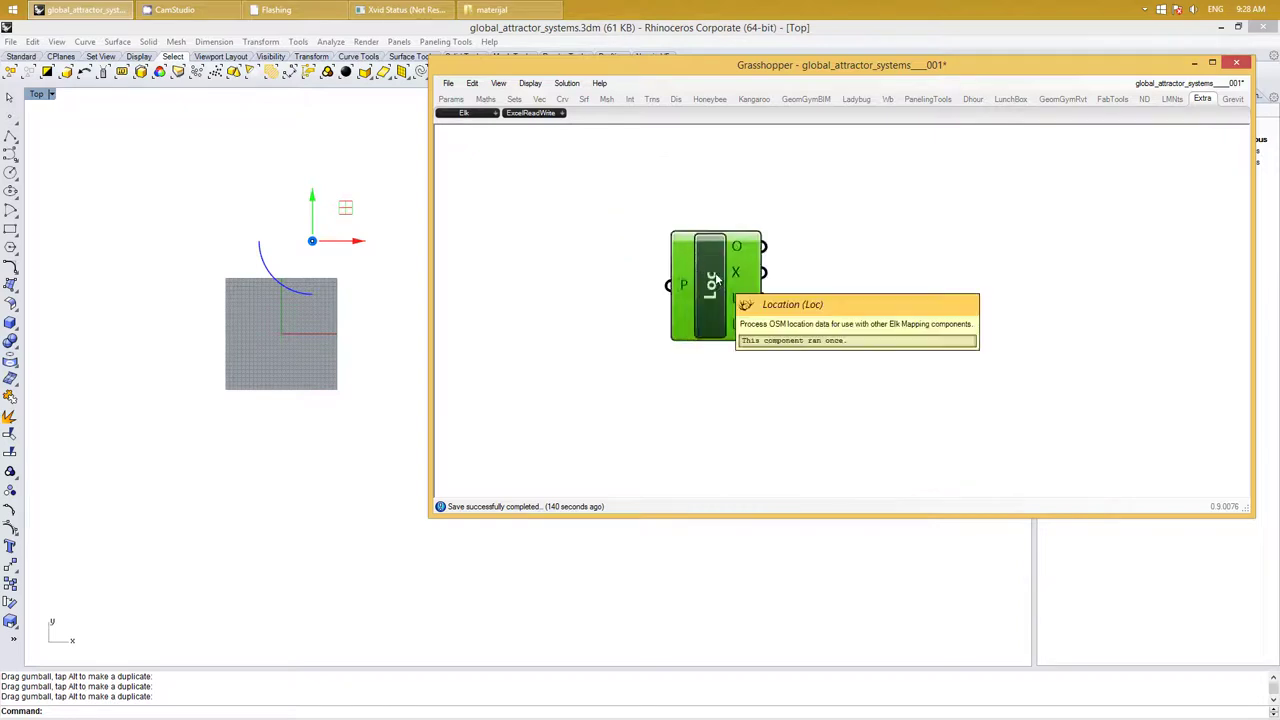
{"action": "double_click", "coordinate": [536, 270]}
{"action": "key", "text": "Escape"}
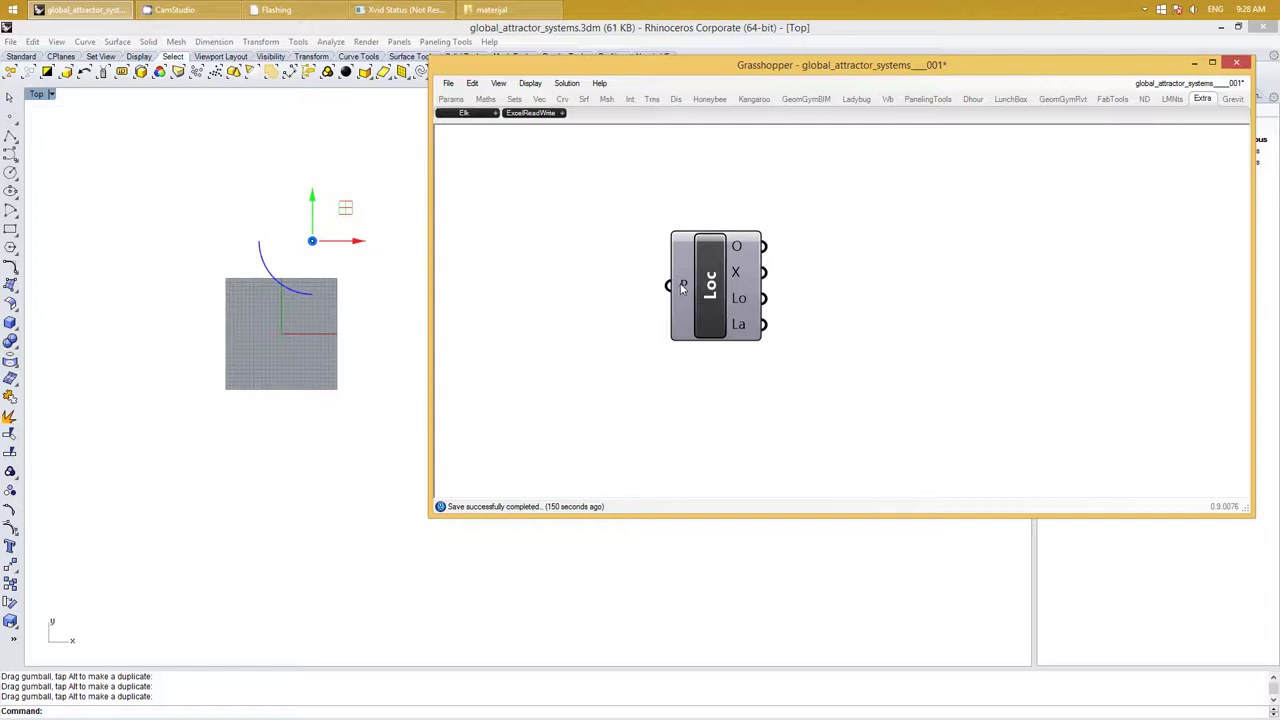
Add a File Path parameter to the left of the Loc component
{"action": "double_click", "coordinate": [568, 290]}
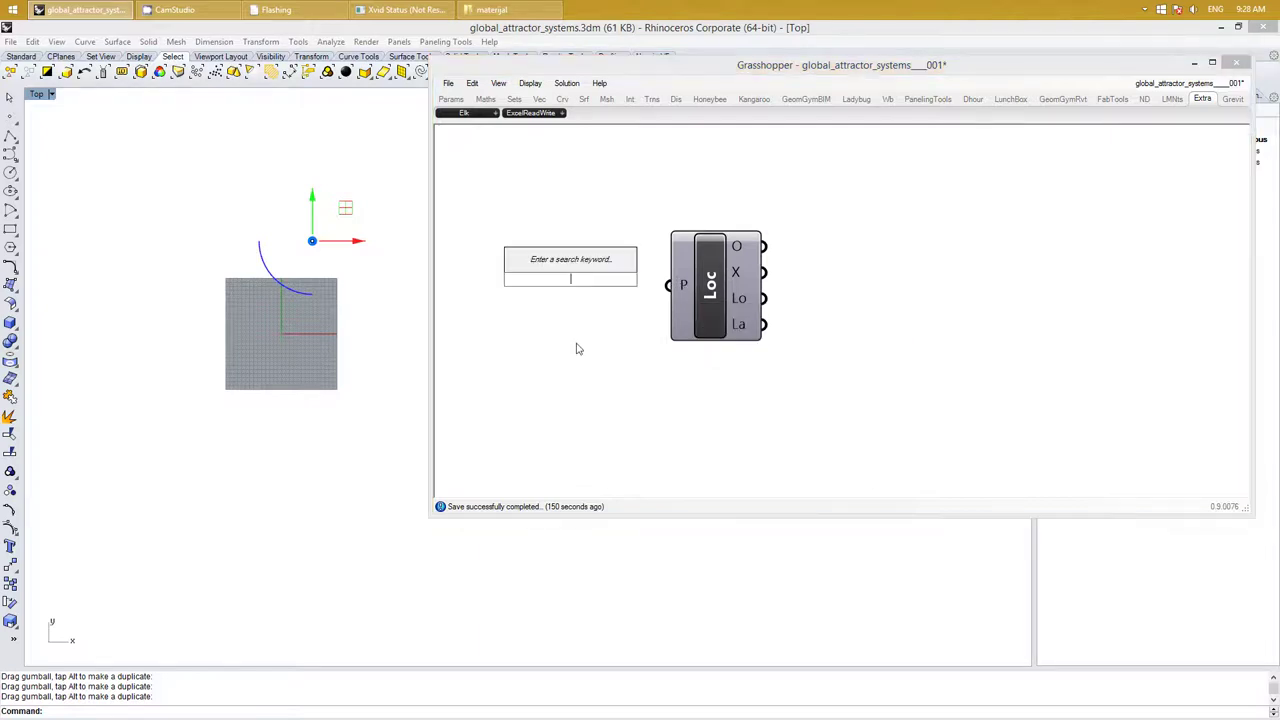
{"action": "type", "text": "file"}
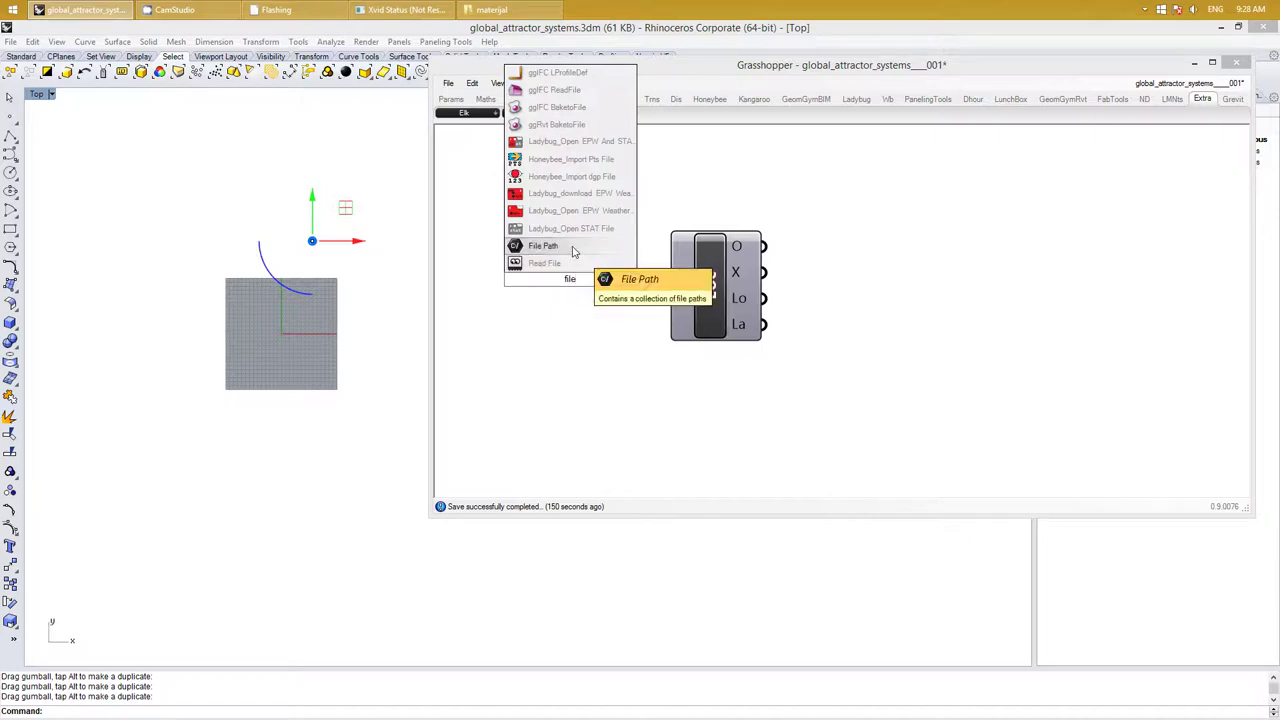
{"action": "left_click", "coordinate": [545, 245]}
Rename the file path parameter to Banja_Luka_OSM_map_file_pah and move it aside
{"action": "right_click", "coordinate": [557, 288]}
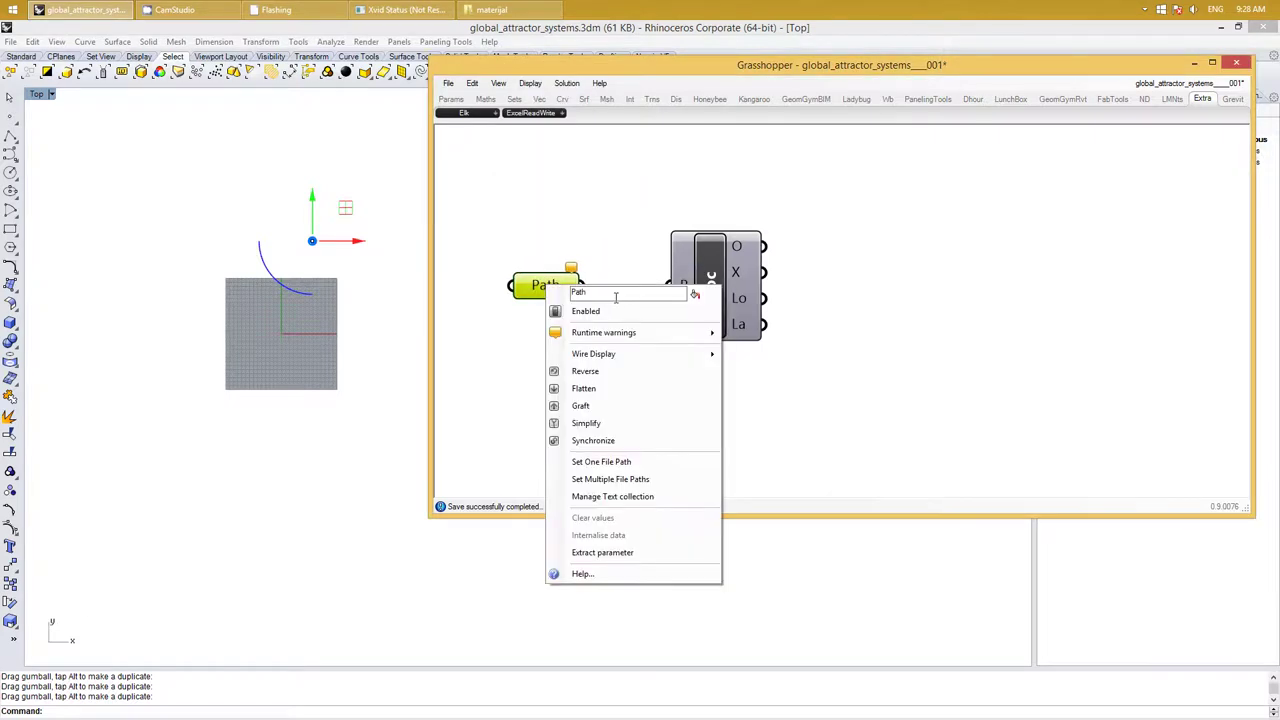
{"action": "type", "text": "Banja"}
{"action": "type", "text": "_LUka"}
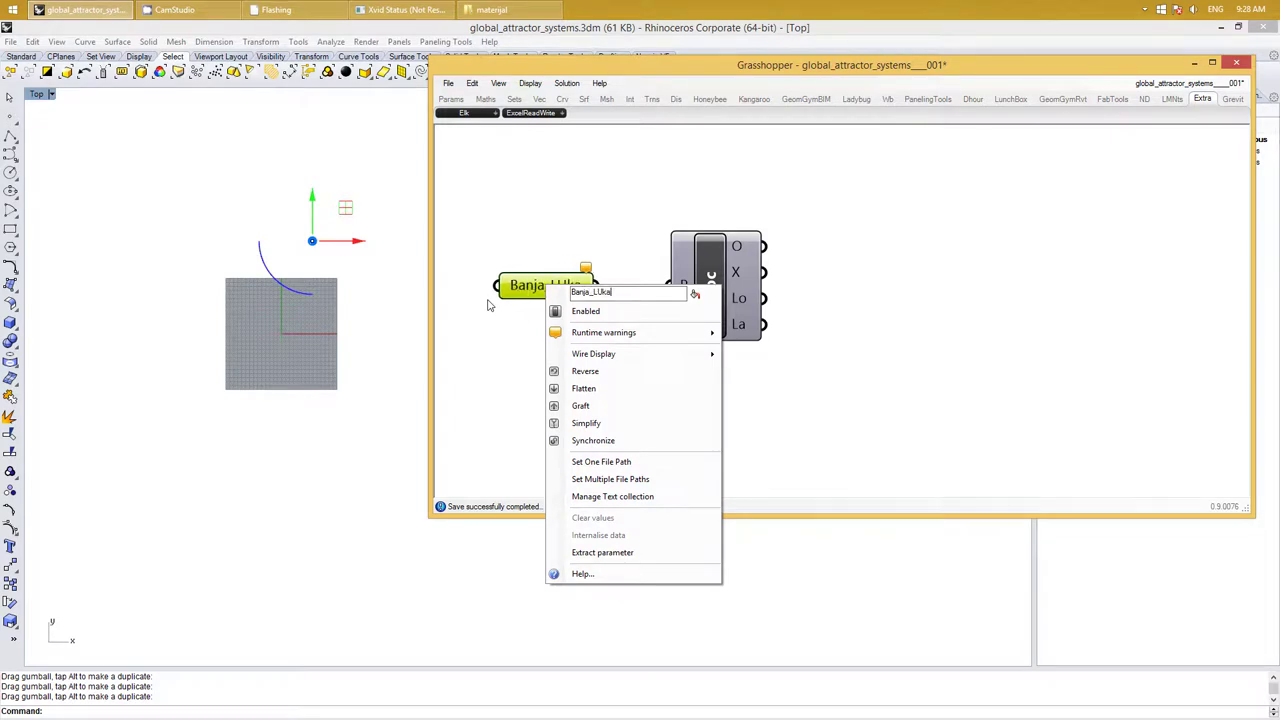
{"action": "key", "text": "BackSpace"}
{"action": "key", "text": "BackSpace"}
{"action": "key", "text": "BackSpace"}
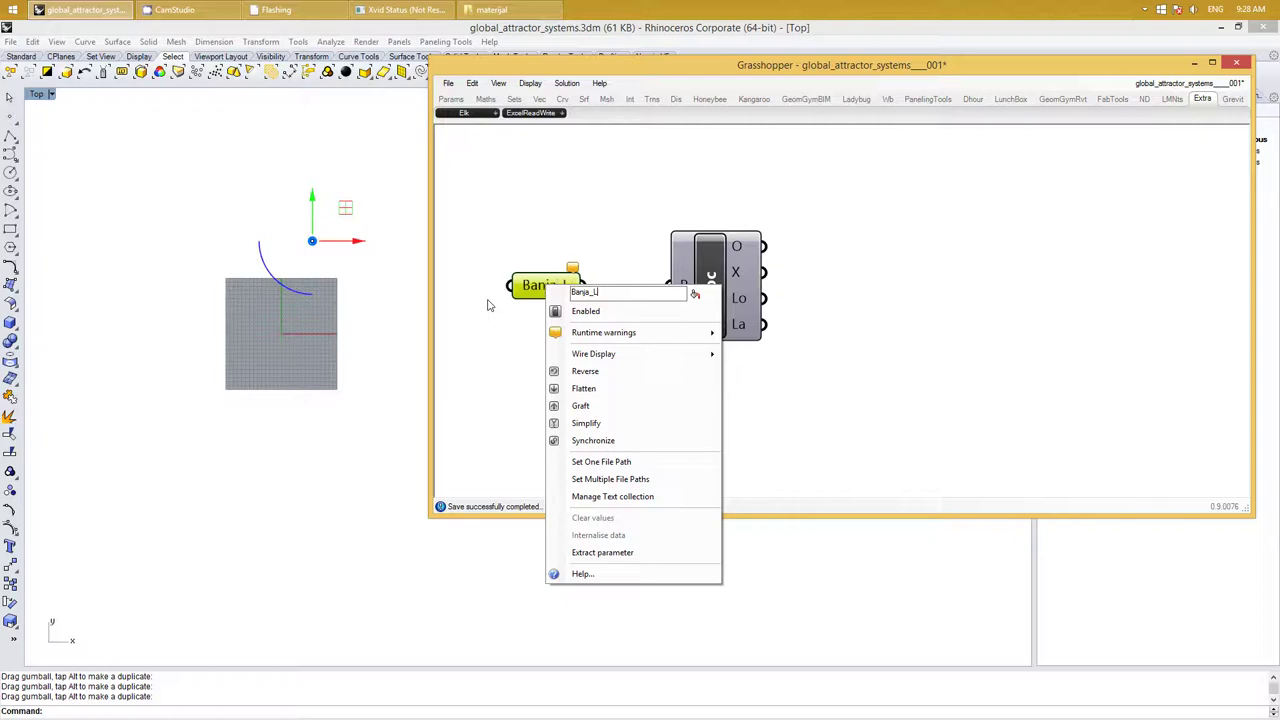
{"action": "type", "text": "uka"}
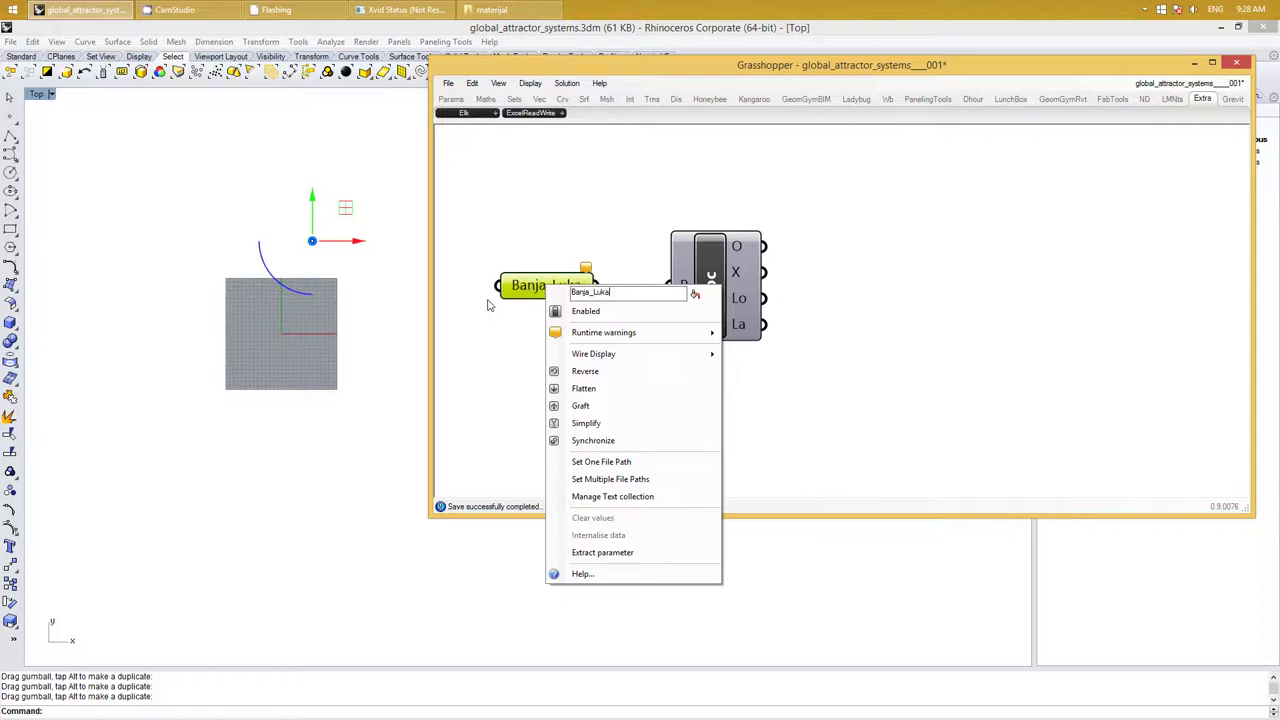
{"action": "type", "text": "_OS"}
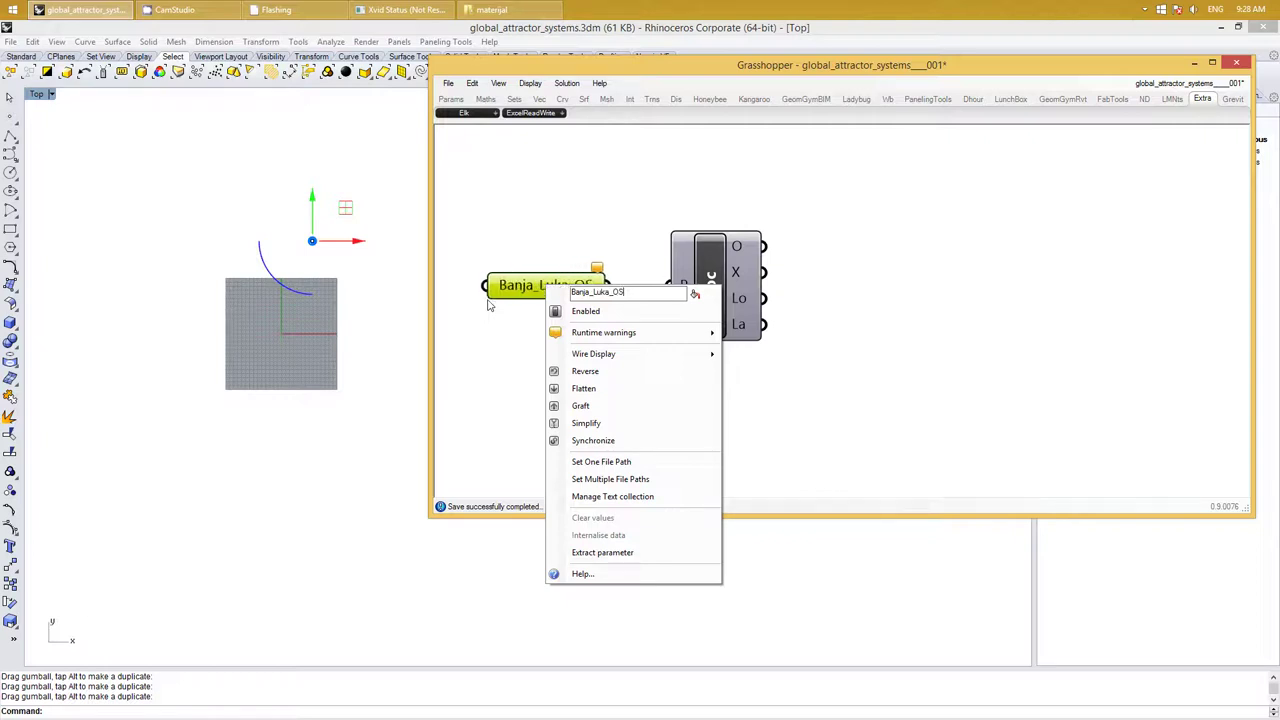
{"action": "type", "text": "M"}
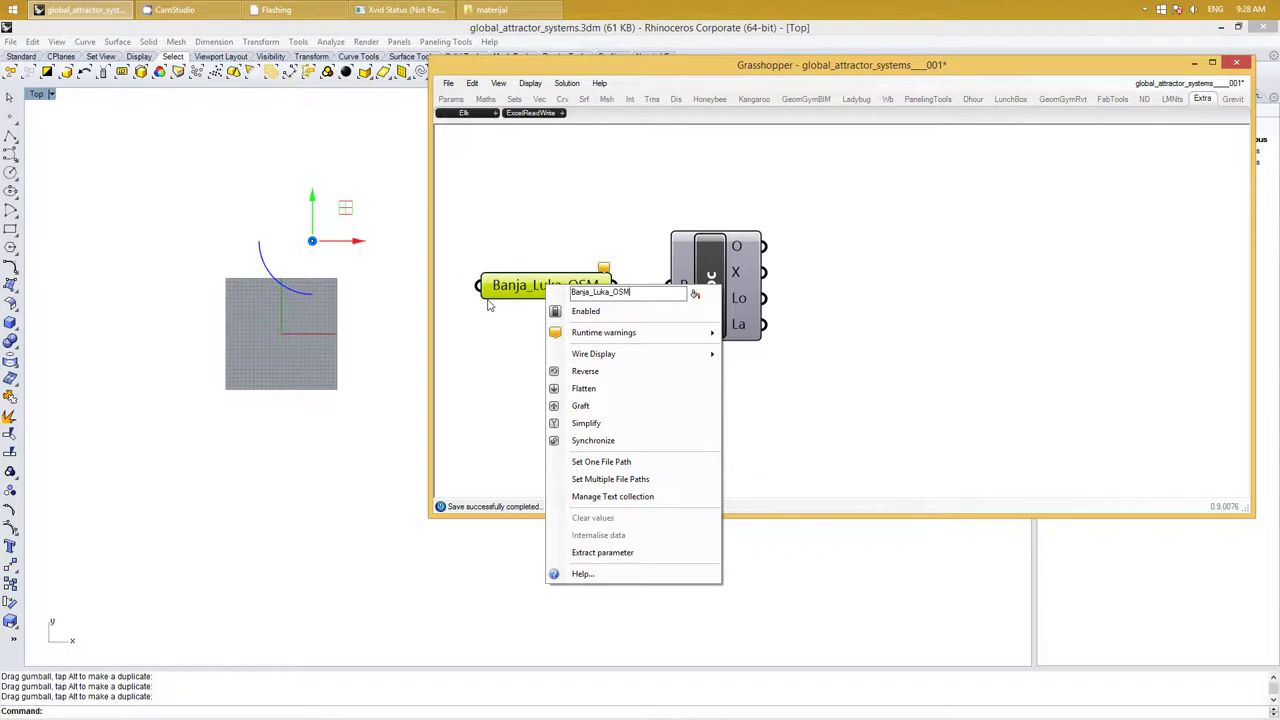
{"action": "type", "text": "_"}
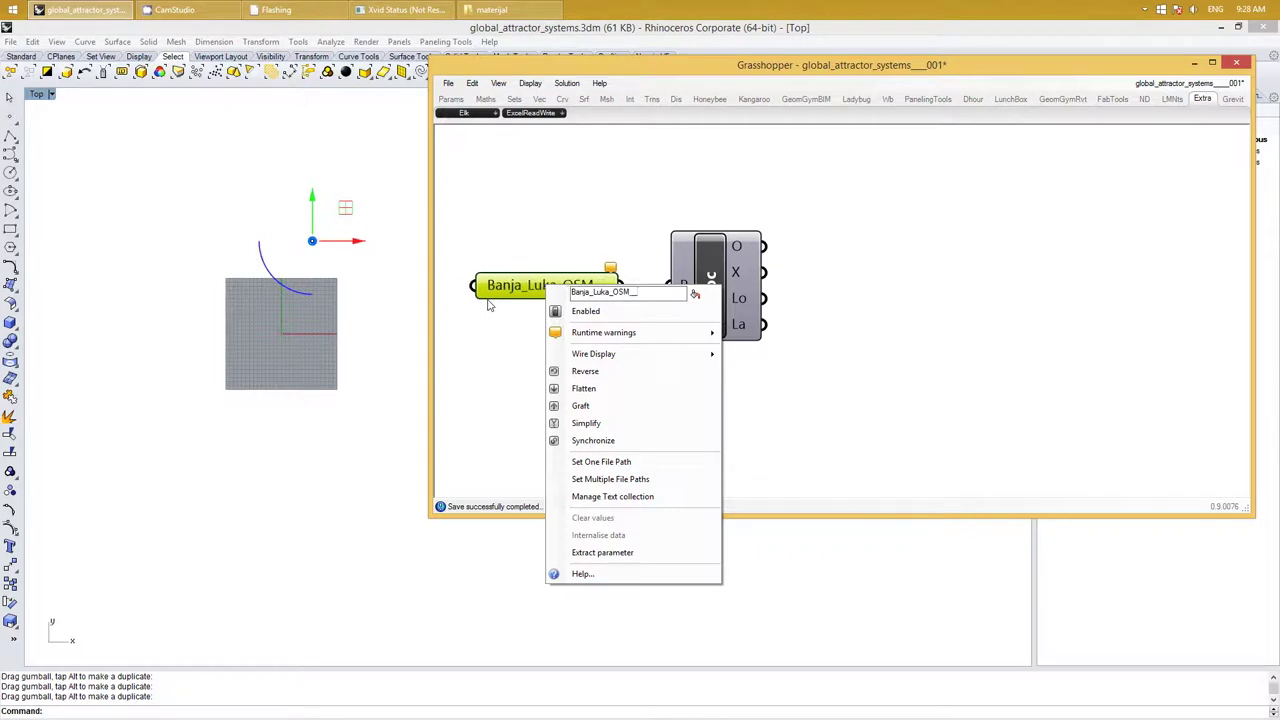
{"action": "type", "text": "map"}
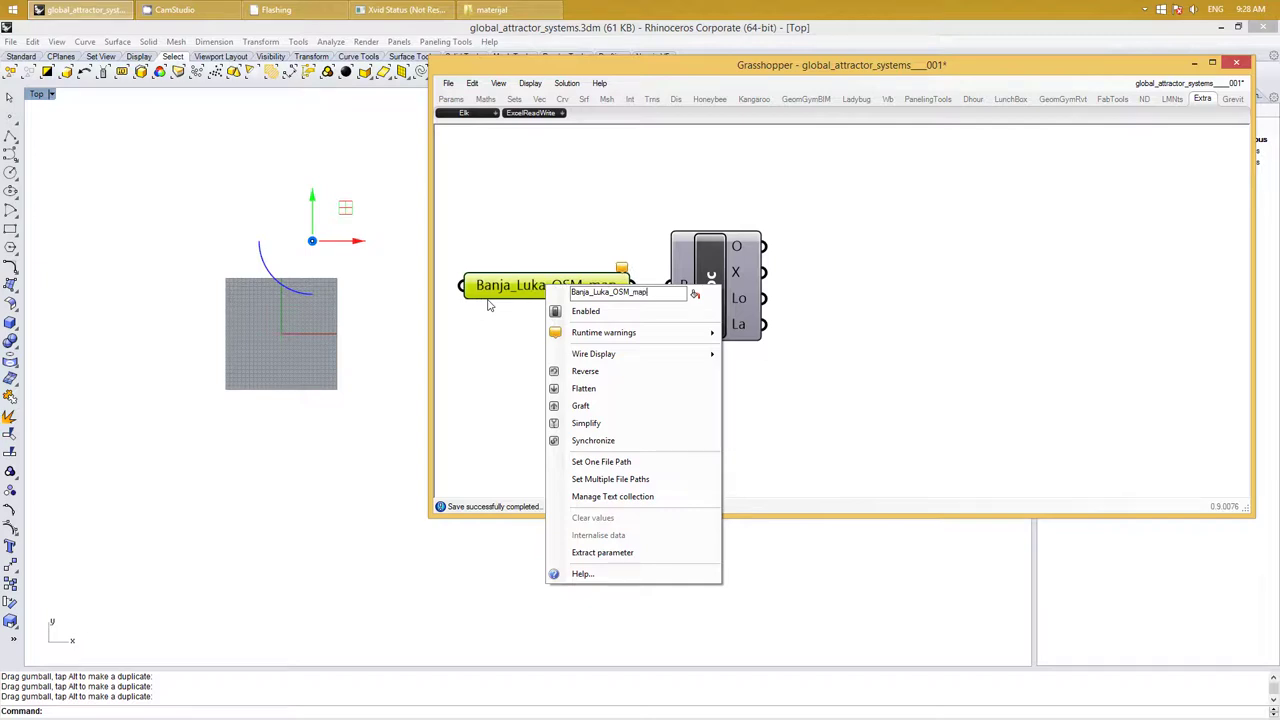
{"action": "type", "text": "_file_"}
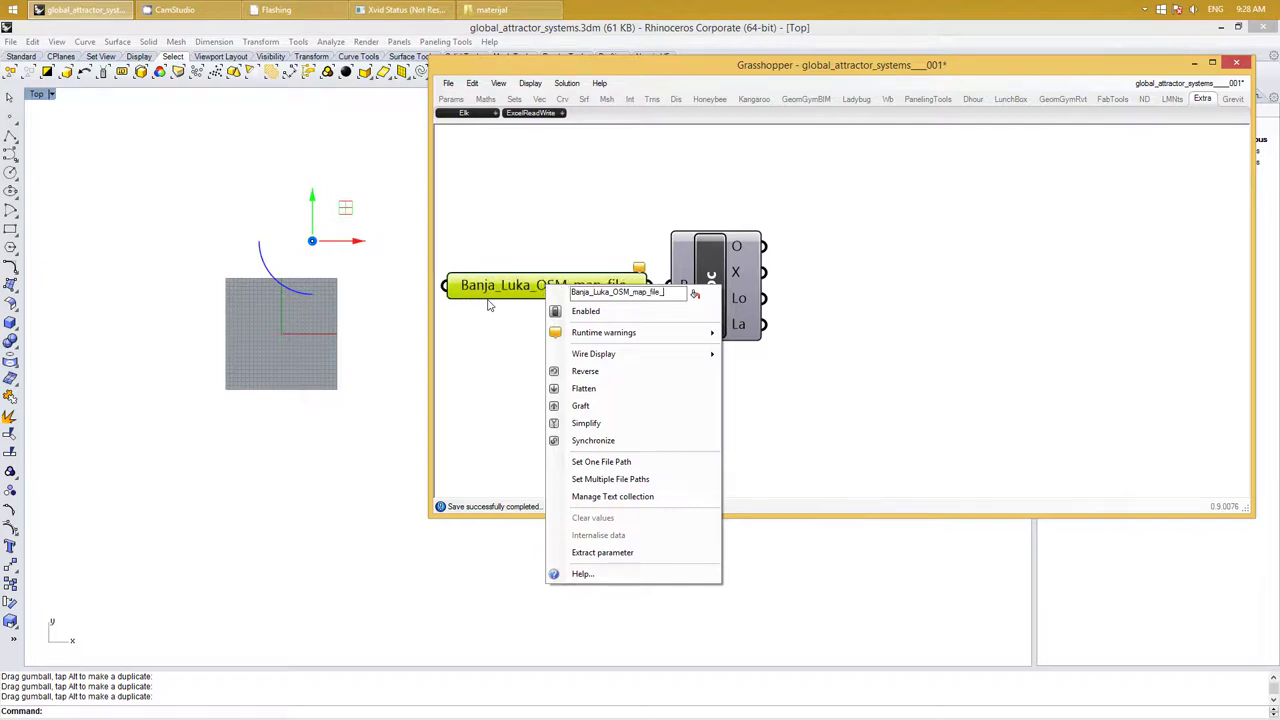
{"action": "type", "text": "pat"}
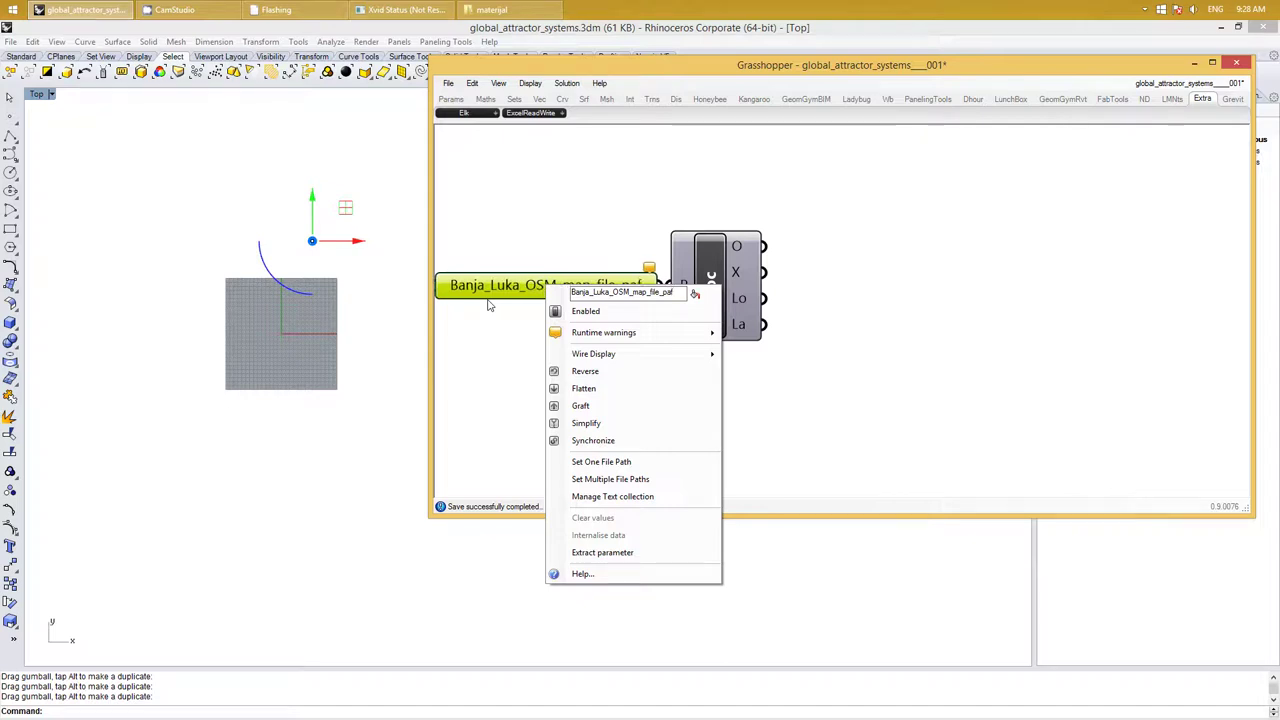
{"action": "type", "text": "ah"}
{"action": "key", "text": "Return"}
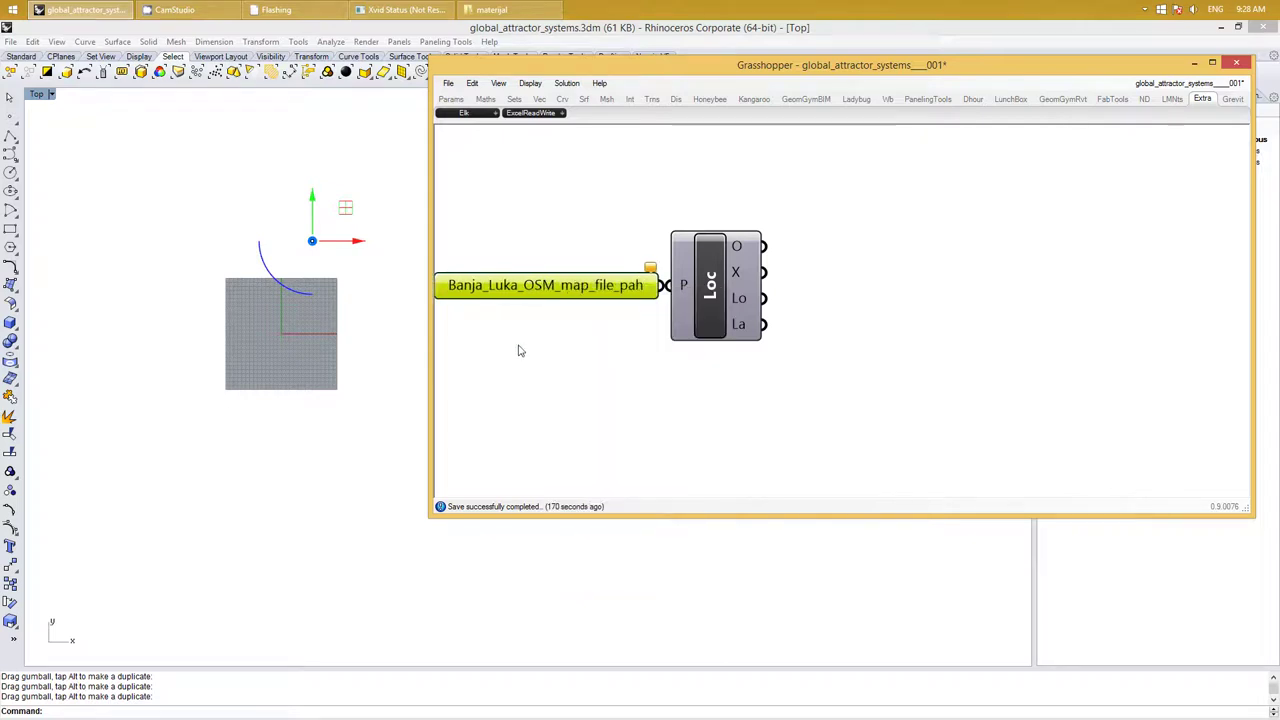
{"action": "left_click_drag", "start_coordinate": [622, 270], "coordinate": [563, 290]}
Set the parameter's file to the Banja Luka OSM map in the materijal folder
{"action": "right_click_drag", "start_coordinate": [563, 355], "coordinate": [763, 317]}
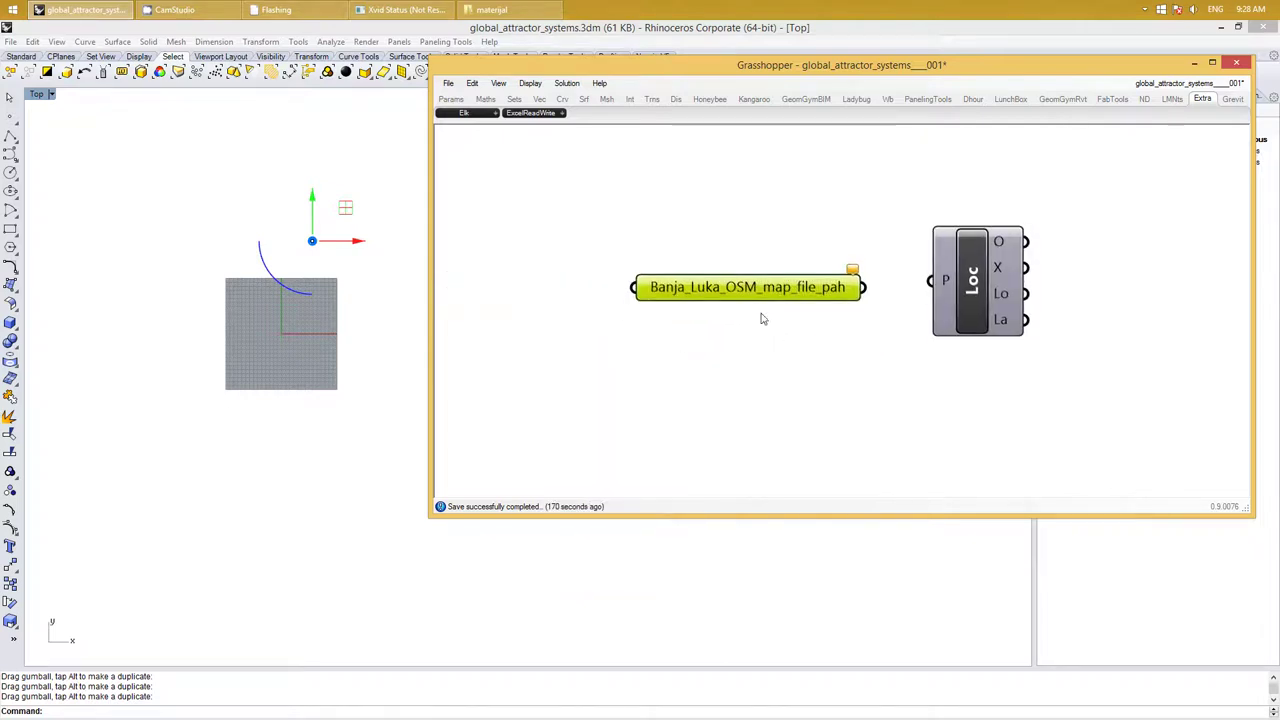
{"action": "right_click", "coordinate": [743, 290]}
{"action": "left_click", "coordinate": [801, 466]}
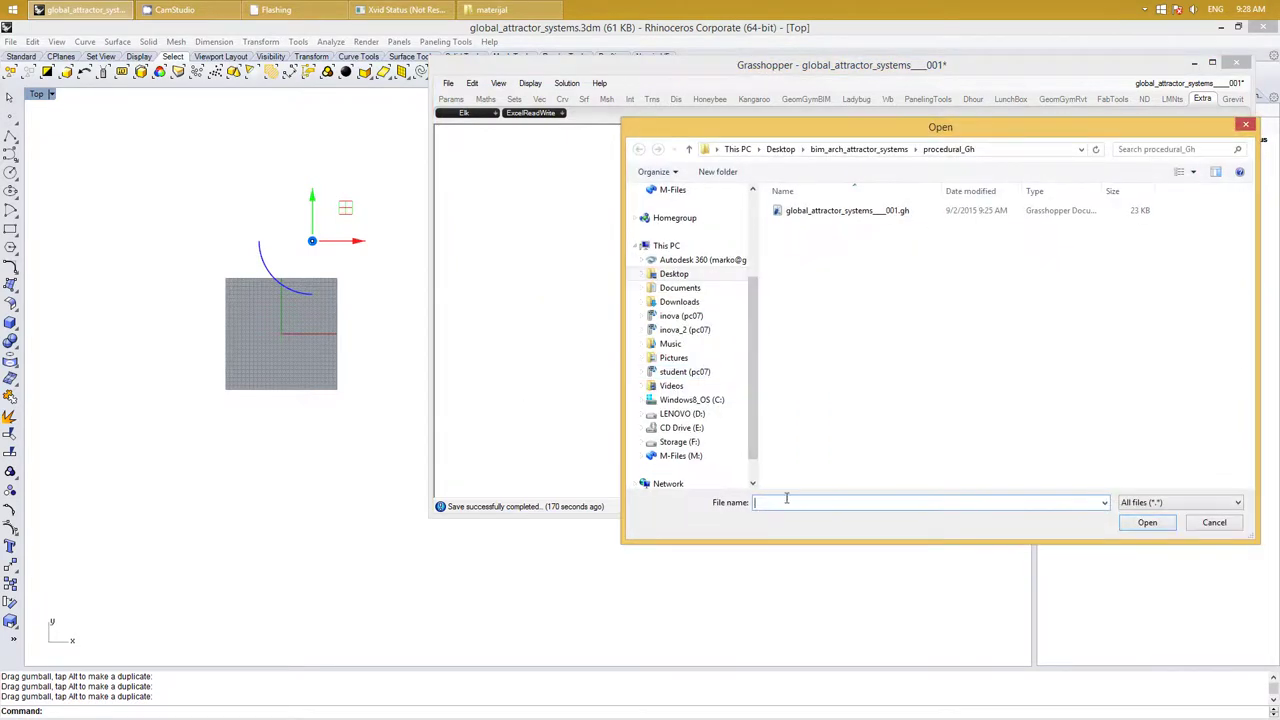
{"action": "type", "text": "C:\\Users\\inova\\Desktop\\bim_arch_attractor_systems\\materijal"}
{"action": "key", "text": "Return"}
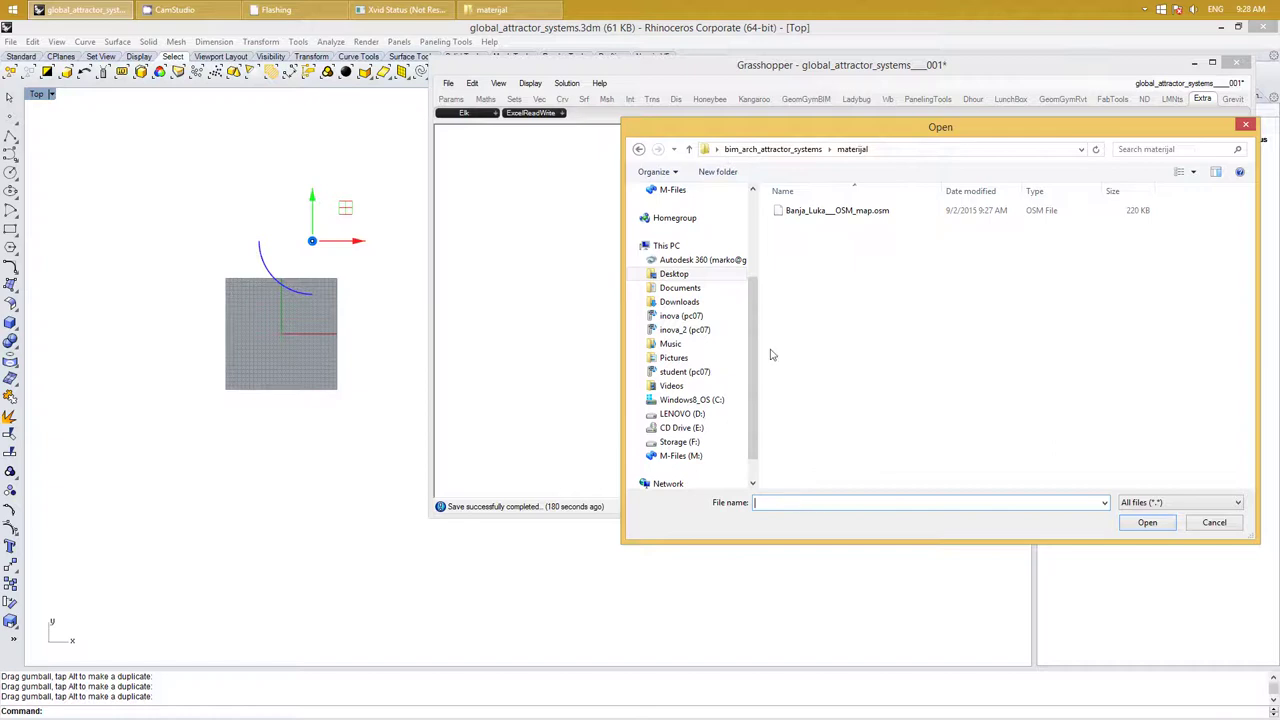
{"action": "left_click", "coordinate": [817, 213]}
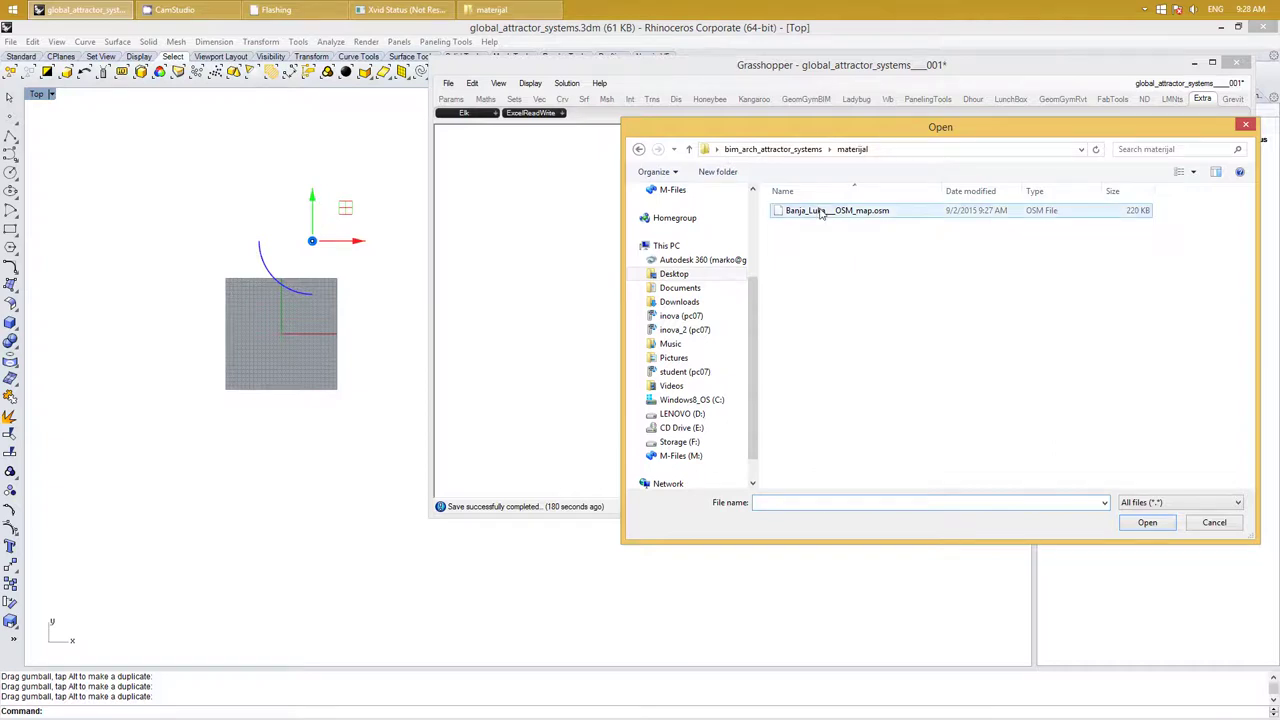
{"action": "left_click", "coordinate": [1140, 524]}
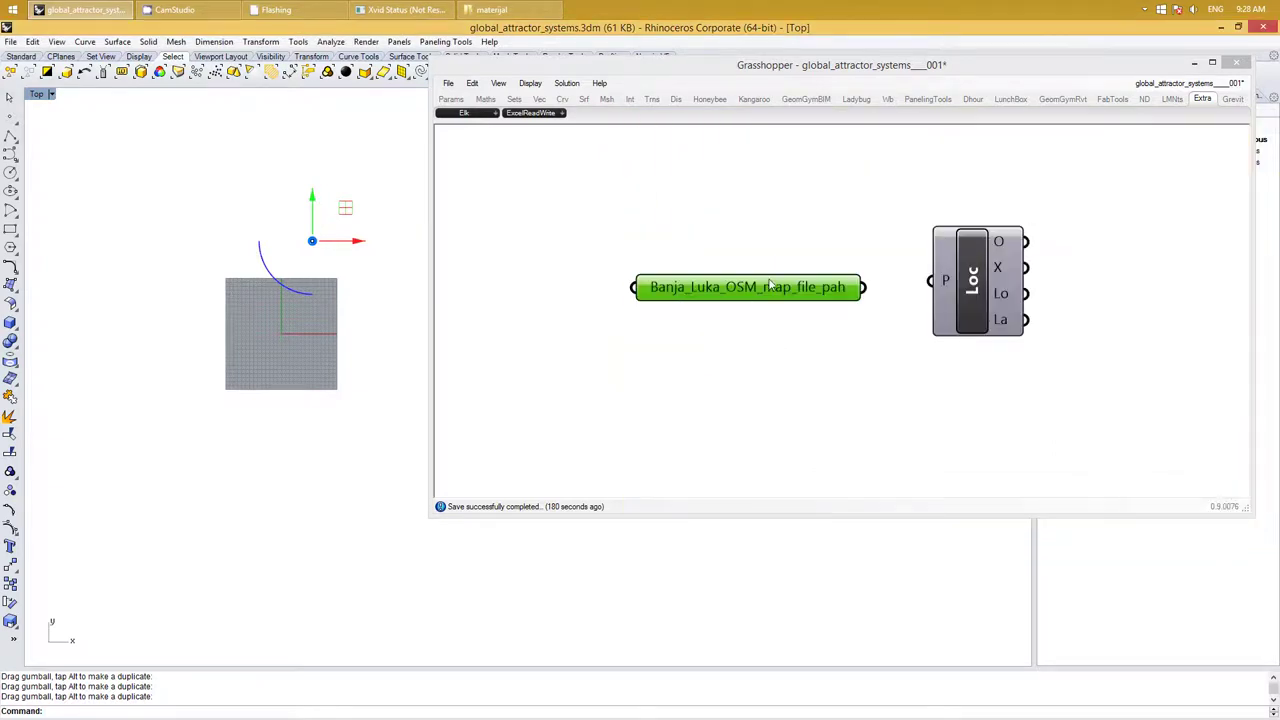
Wire the file path parameter into Loc's P input and move it closer
{"action": "left_click_drag", "start_coordinate": [770, 285], "coordinate": [736, 295]}
{"action": "left_click_drag", "start_coordinate": [829, 297], "coordinate": [930, 281]}
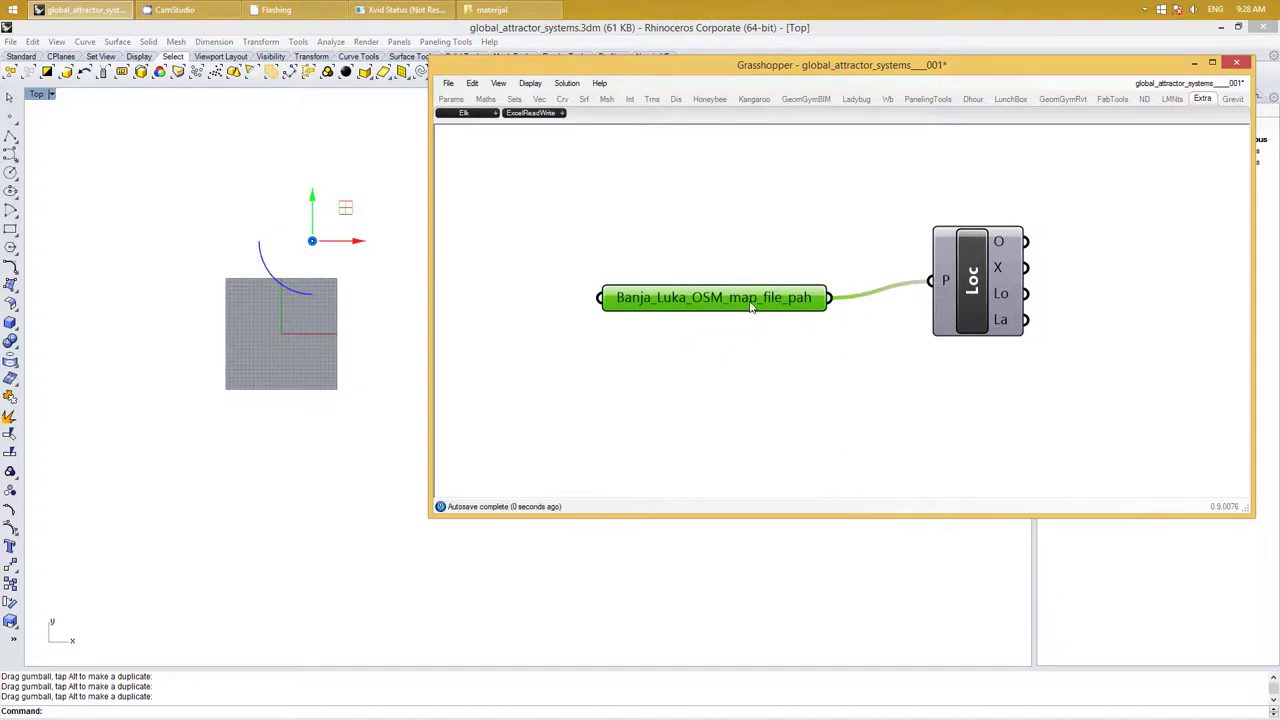
{"action": "left_click_drag", "start_coordinate": [752, 308], "coordinate": [748, 282]}
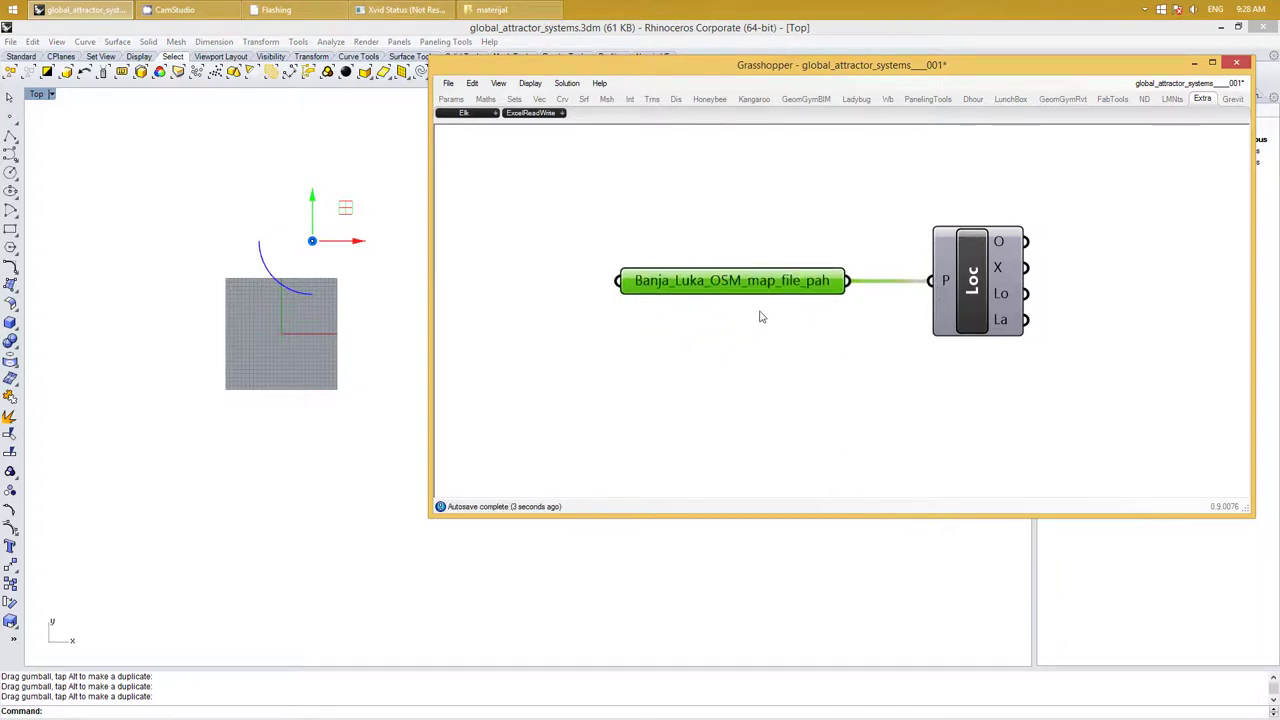
Put the Banja_Luka_OSM_map_file_pah parameter in its own group coloured green
{"action": "key", "text": "ctrl+g"}
{"action": "right_click", "coordinate": [702, 268]}
{"action": "mouse_move", "coordinate": [768, 406]}
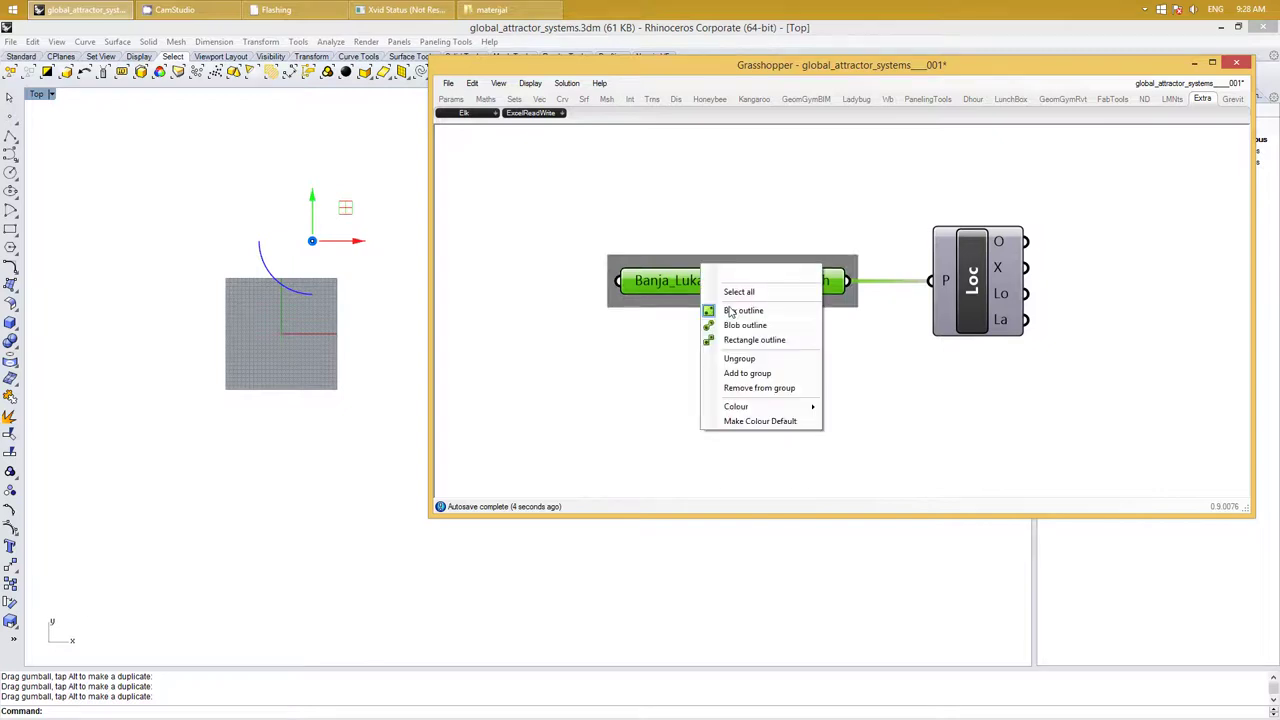
{"action": "left_click", "coordinate": [875, 452]}
{"action": "left_click", "coordinate": [885, 458]}
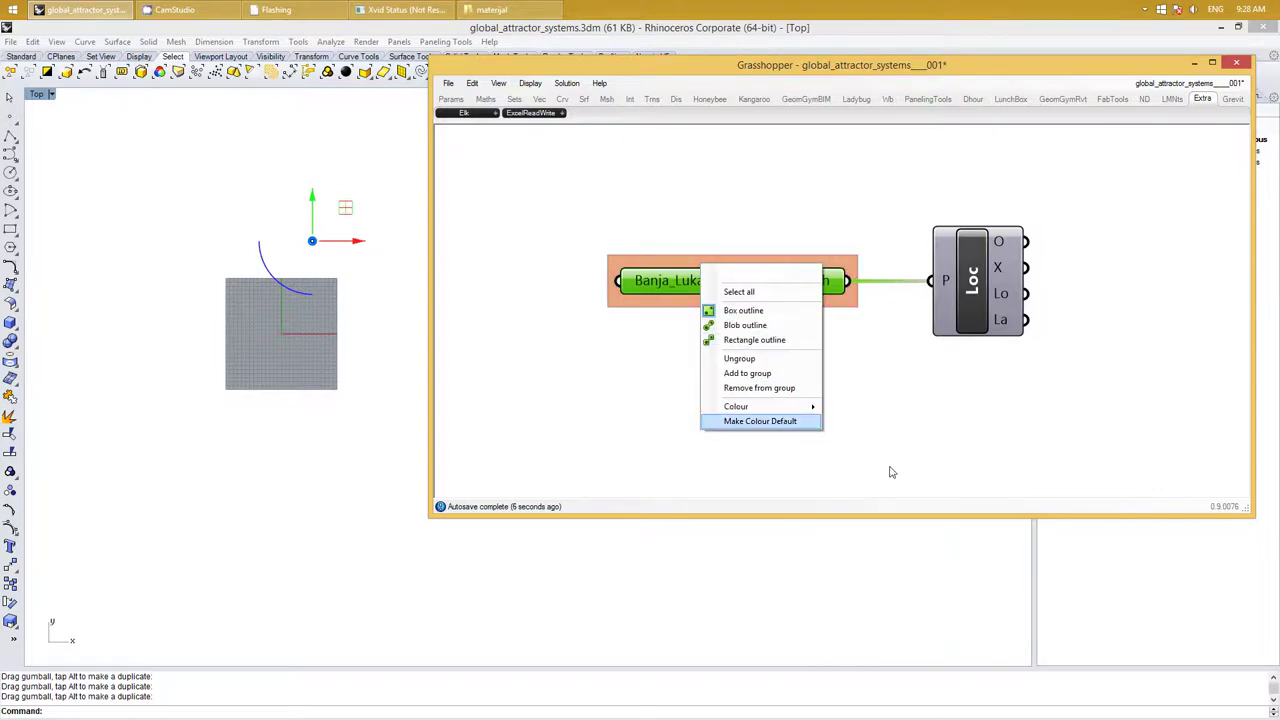
{"action": "left_click_drag", "start_coordinate": [870, 444], "coordinate": [908, 563]}
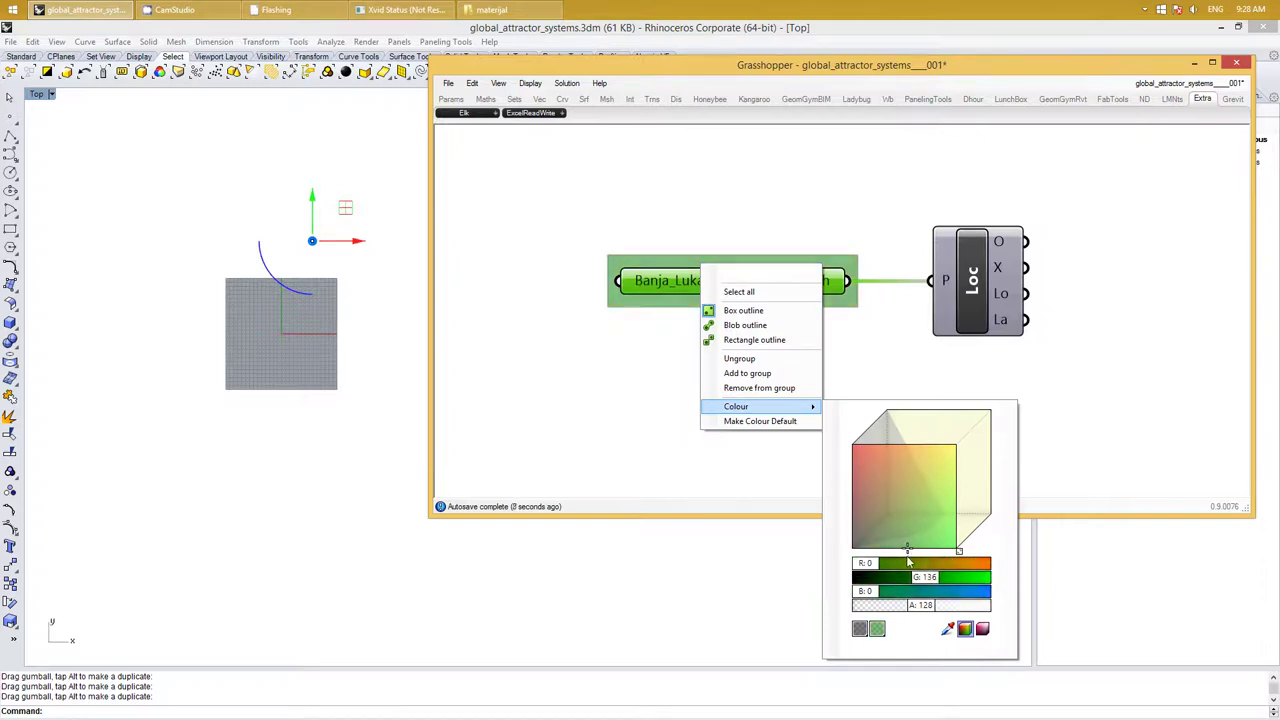
{"action": "left_click", "coordinate": [849, 363]}
{"action": "right_click_drag", "start_coordinate": [849, 363], "coordinate": [780, 371]}
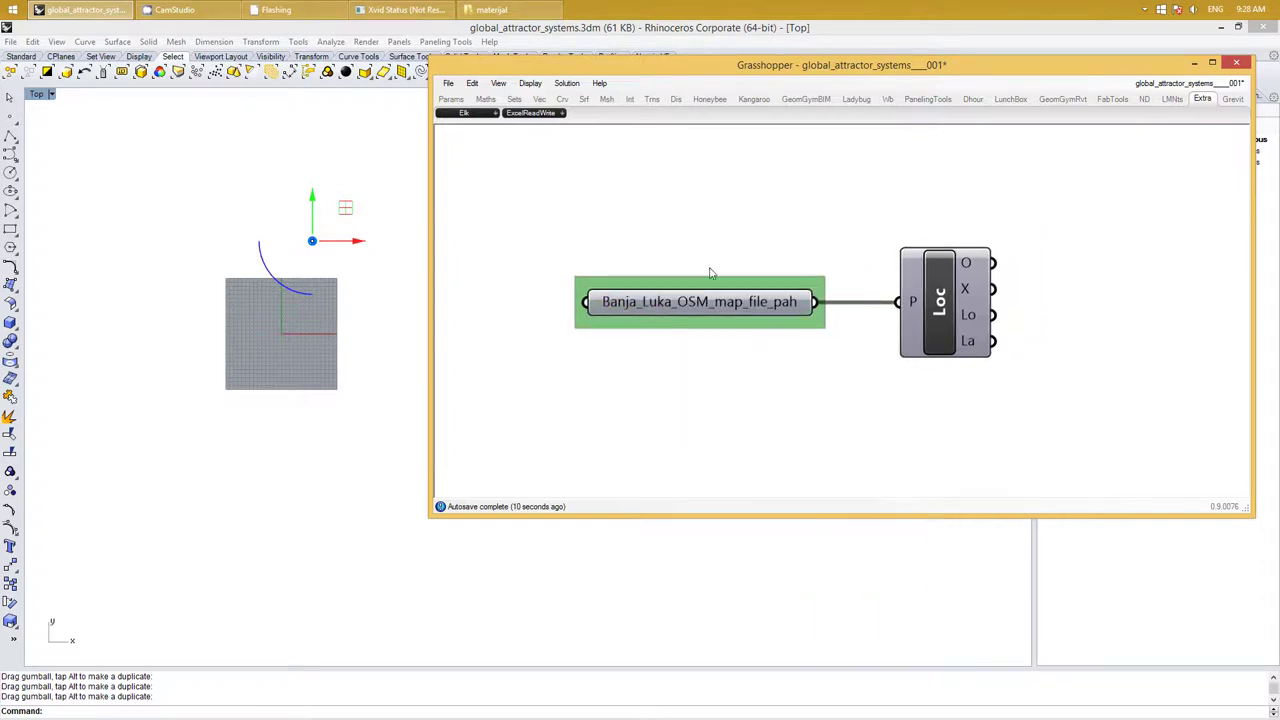
{"action": "right_click_drag", "start_coordinate": [731, 237], "coordinate": [708, 281]}
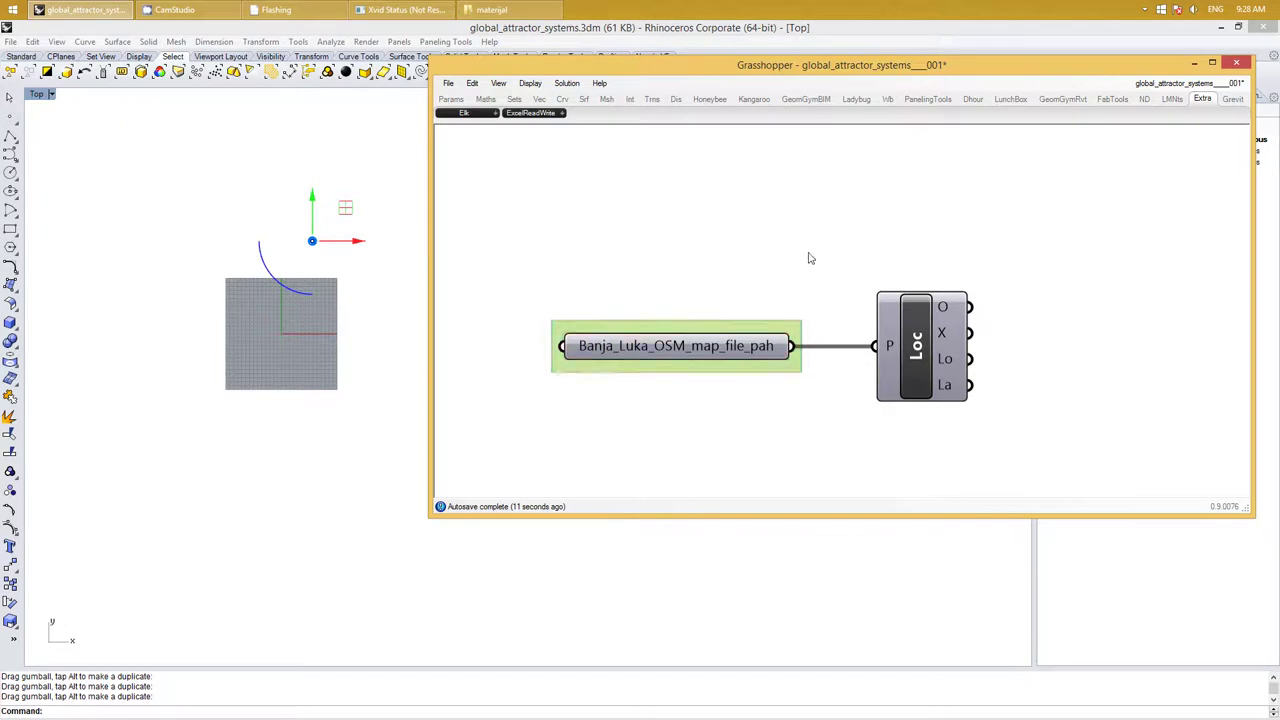
Add a Scribble label with text size 13 just above the file path parameter
{"action": "double_click", "coordinate": [666, 297]}
{"action": "type", "text": "sc"}
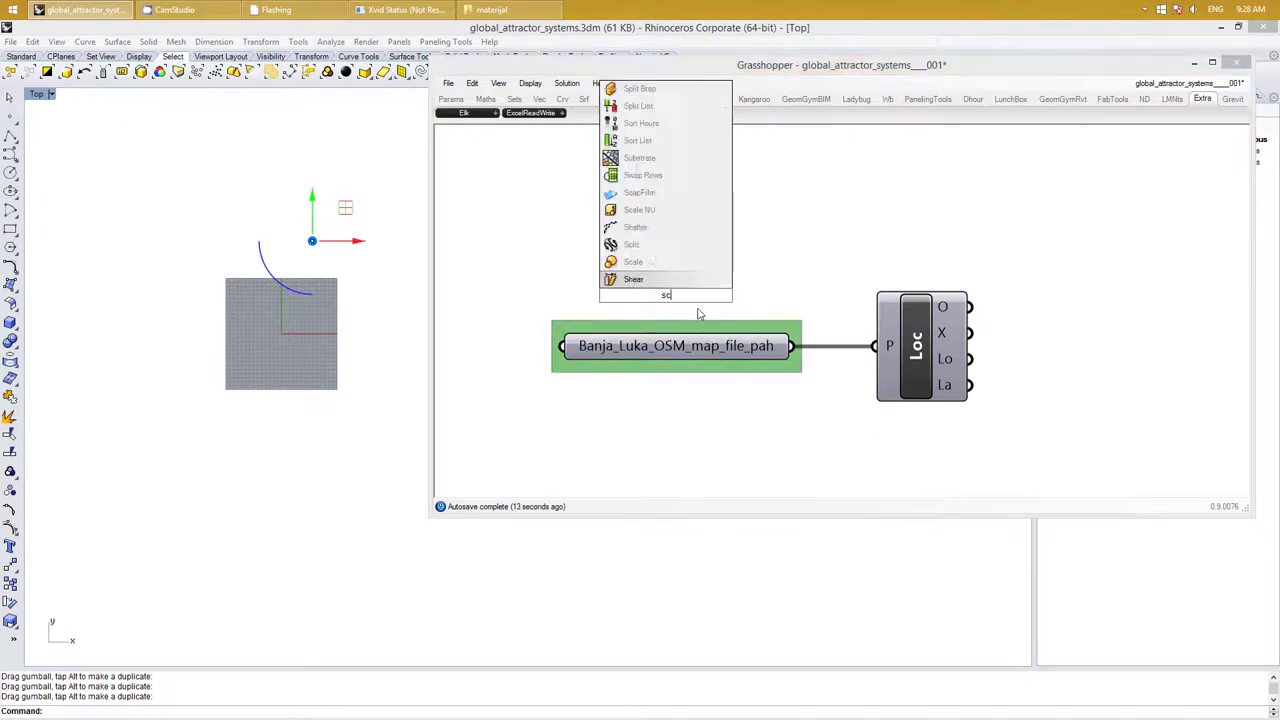
{"action": "type", "text": "rible"}
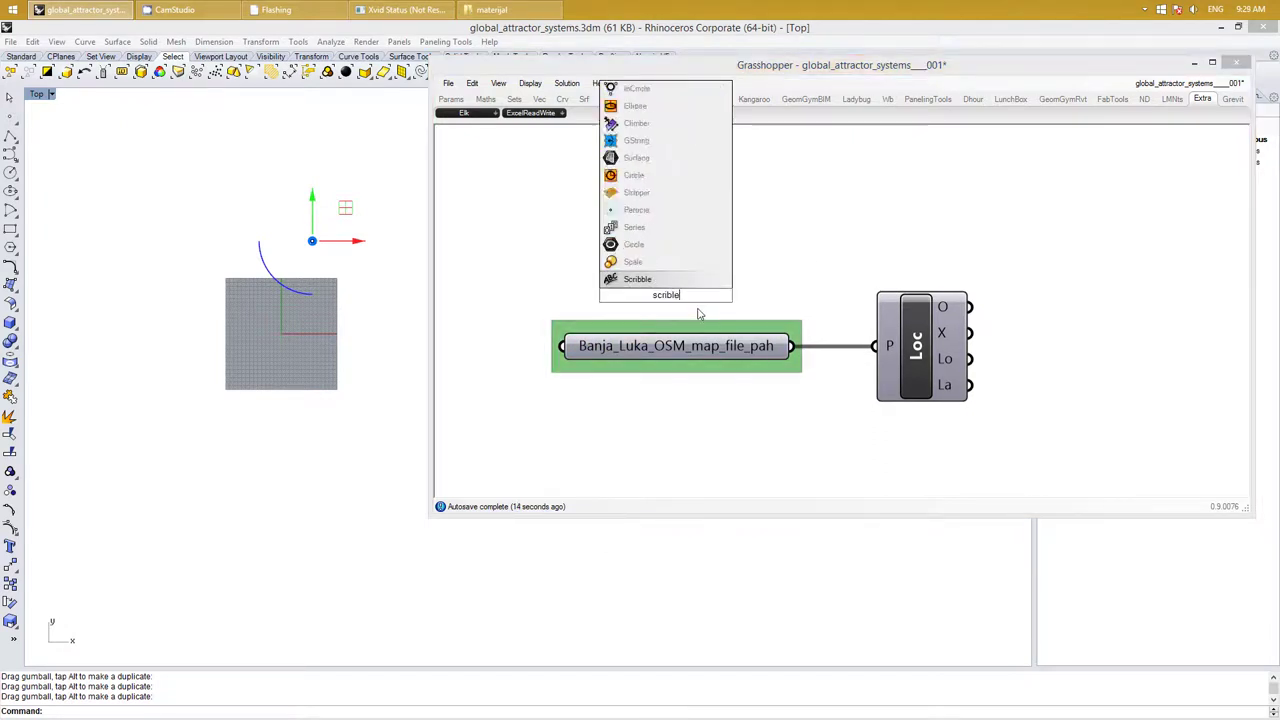
{"action": "left_click", "coordinate": [658, 312]}
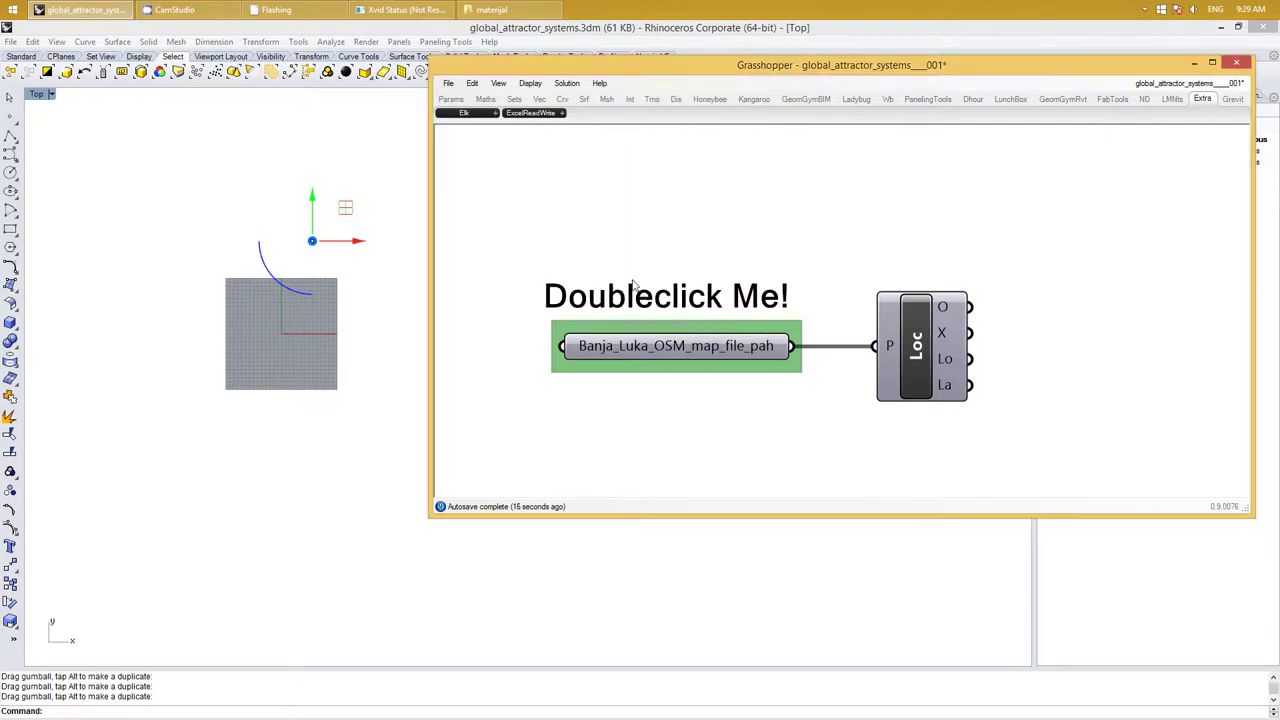
{"action": "left_click_drag", "start_coordinate": [658, 305], "coordinate": [662, 307]}
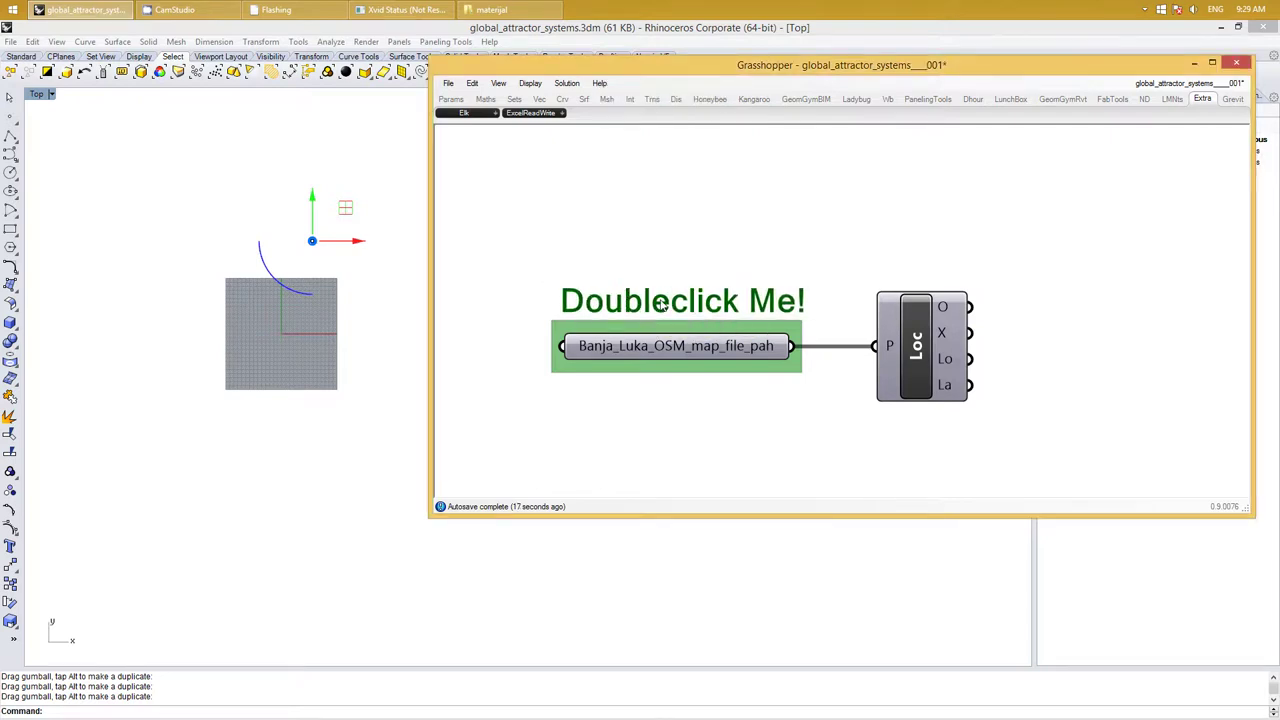
{"action": "double_click", "coordinate": [661, 305]}
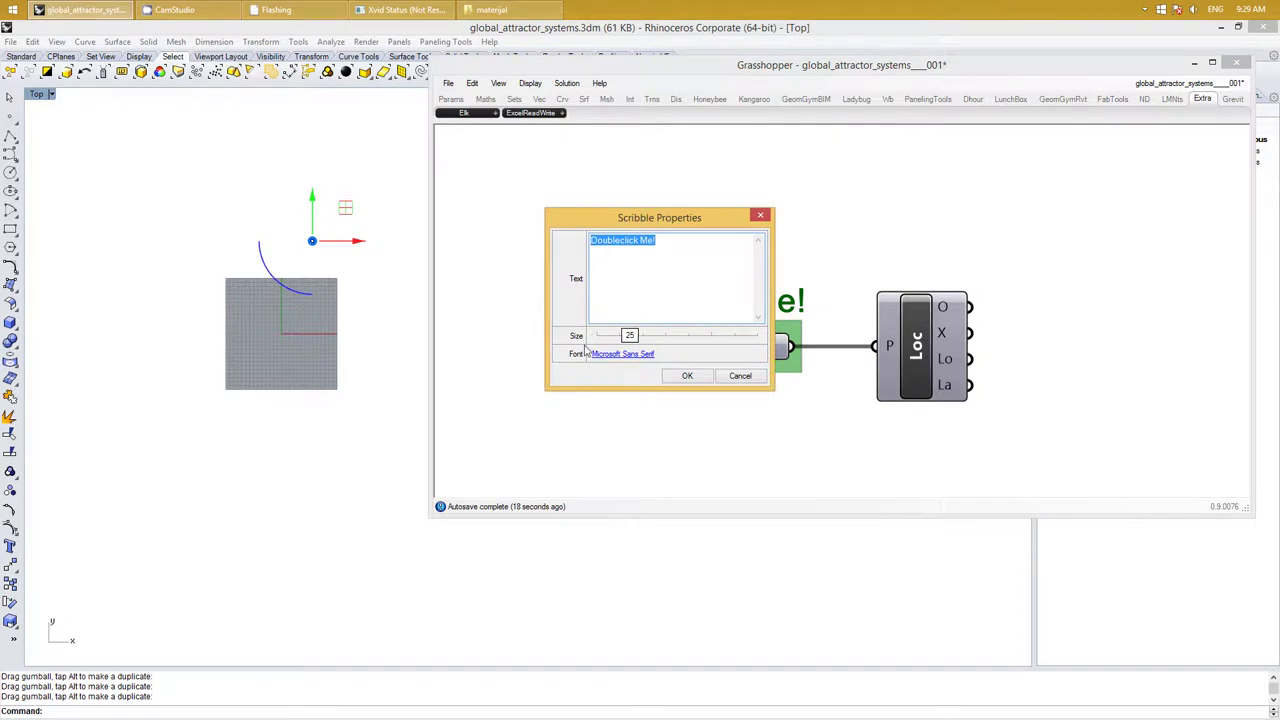
{"action": "type", "text": "B"}
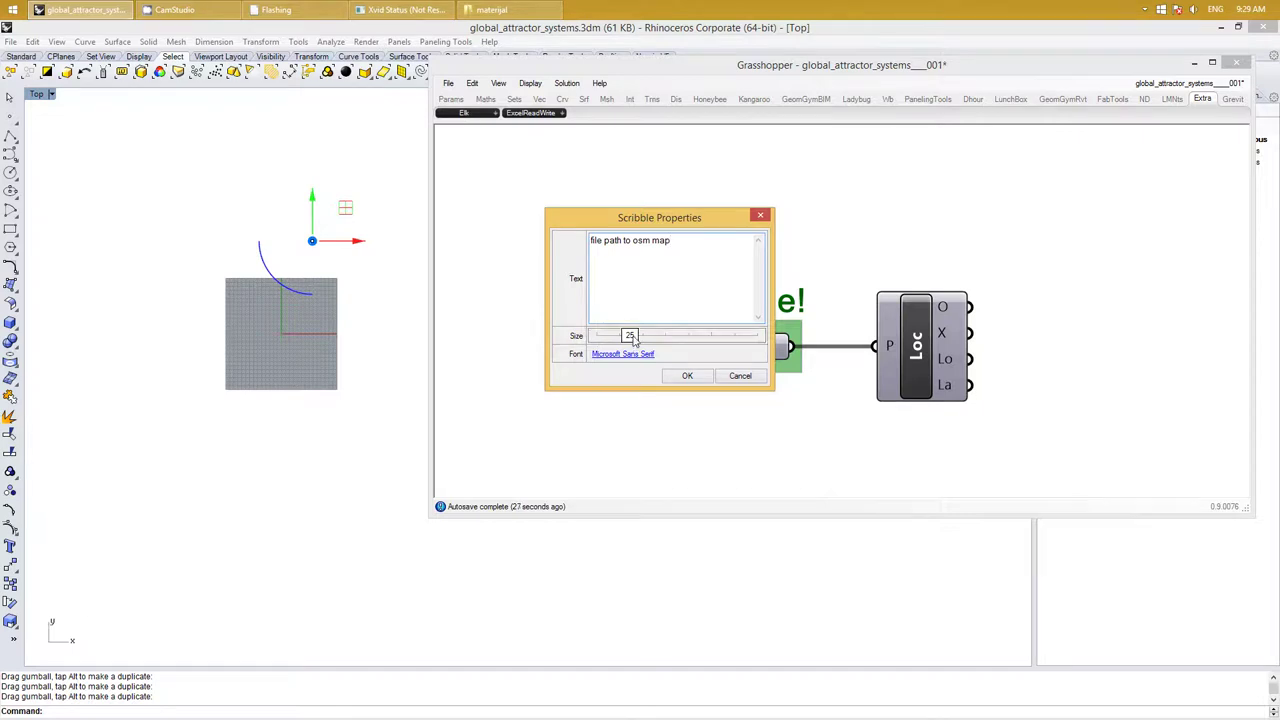
{"action": "double_click", "coordinate": [630, 337]}
{"action": "type", "text": "13"}
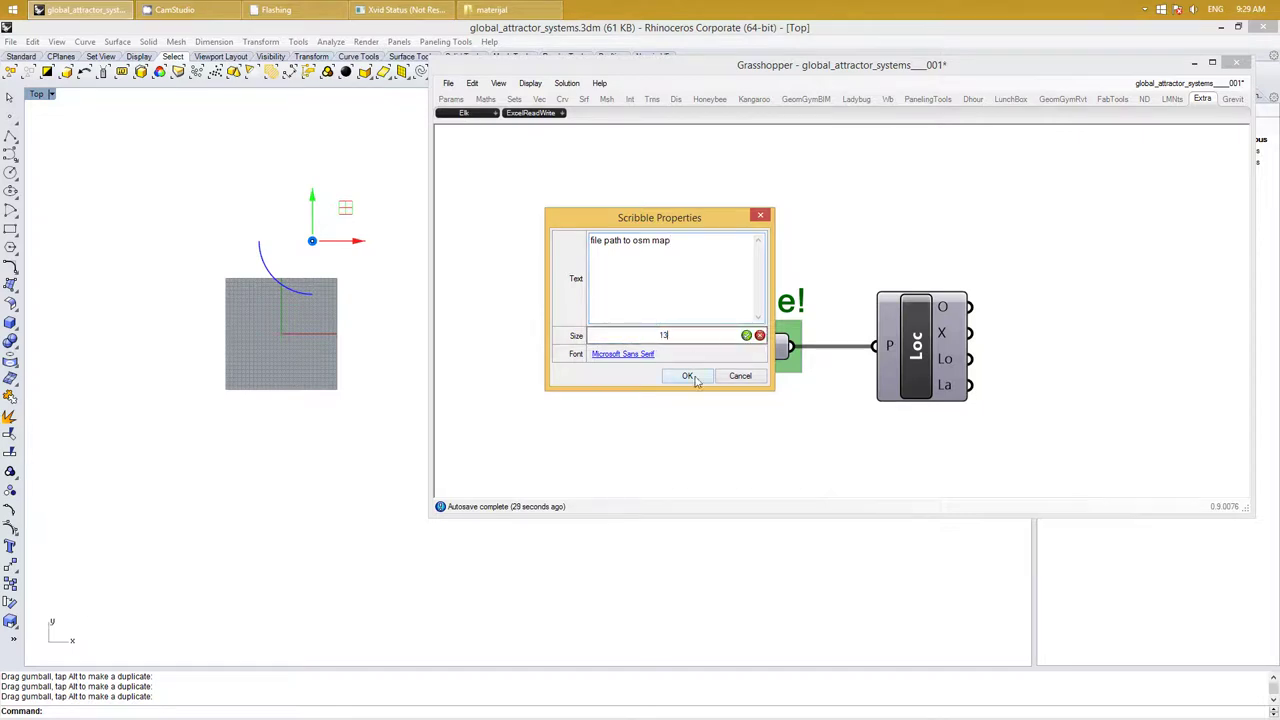
{"action": "left_click", "coordinate": [694, 377]}
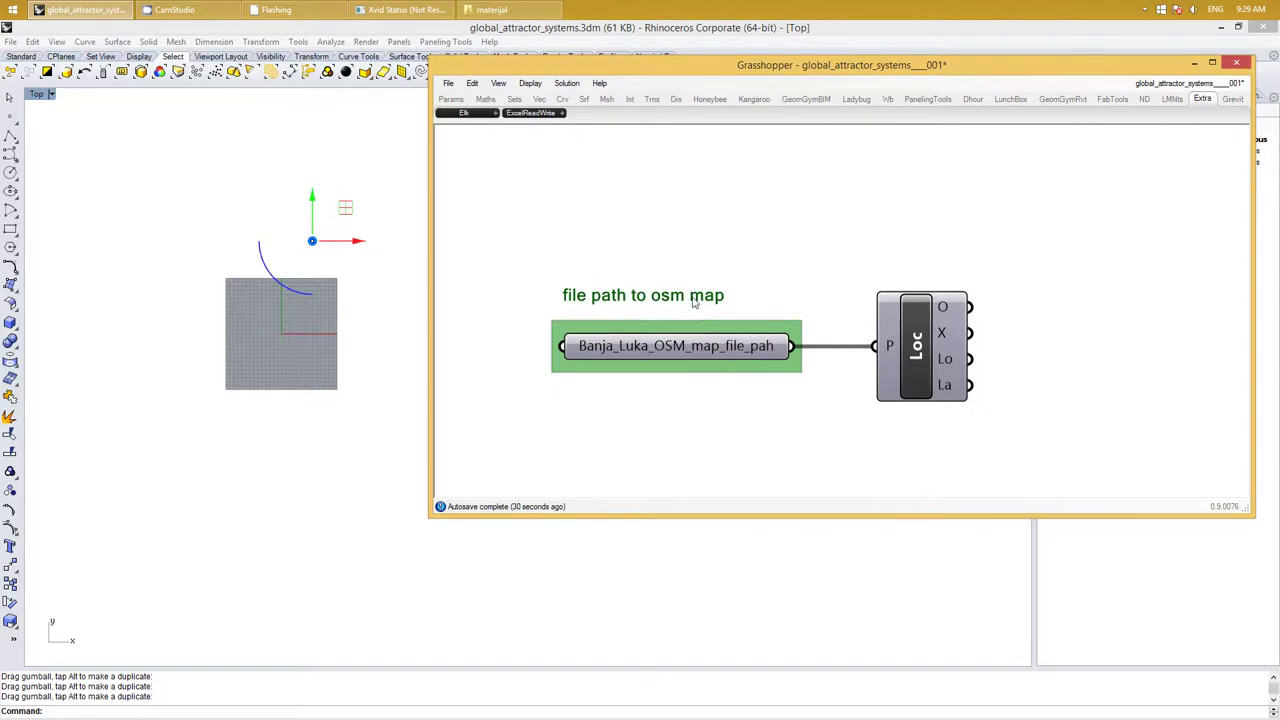
{"action": "left_click_drag", "start_coordinate": [701, 313], "coordinate": [691, 323]}
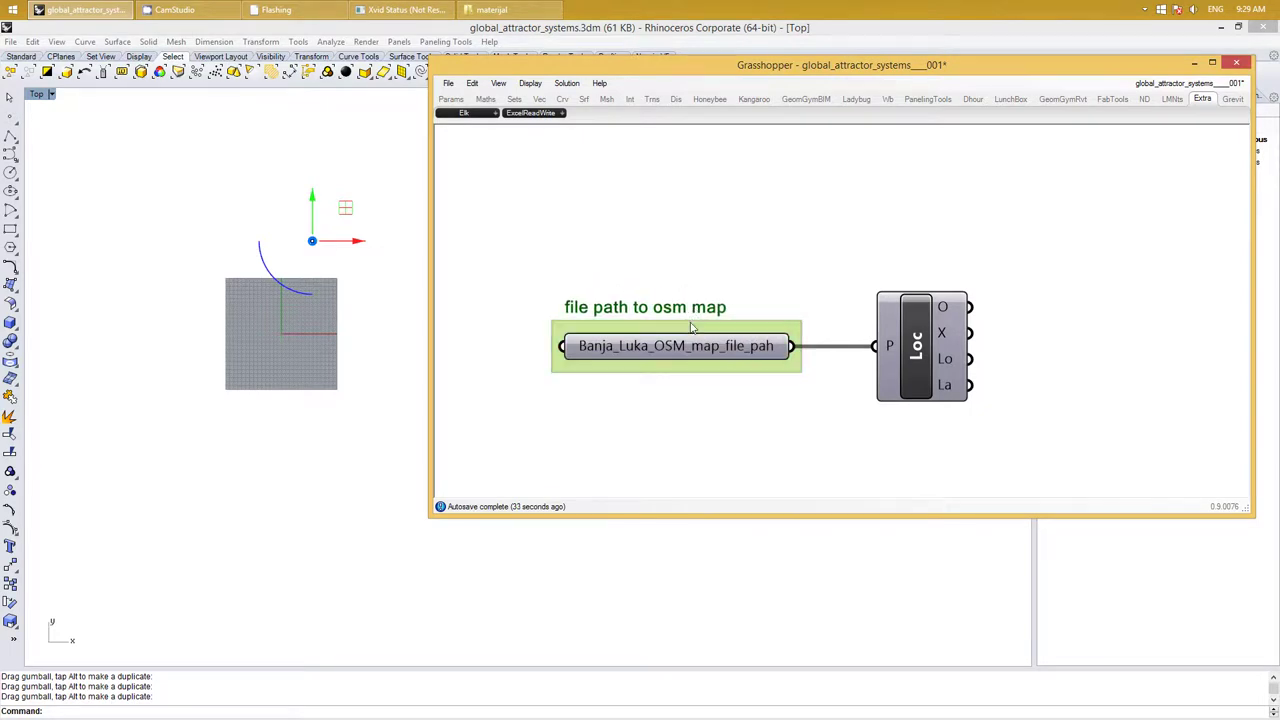
Group the label with the file path parameter and colour the group green
{"action": "key", "text": "ctrl+g"}
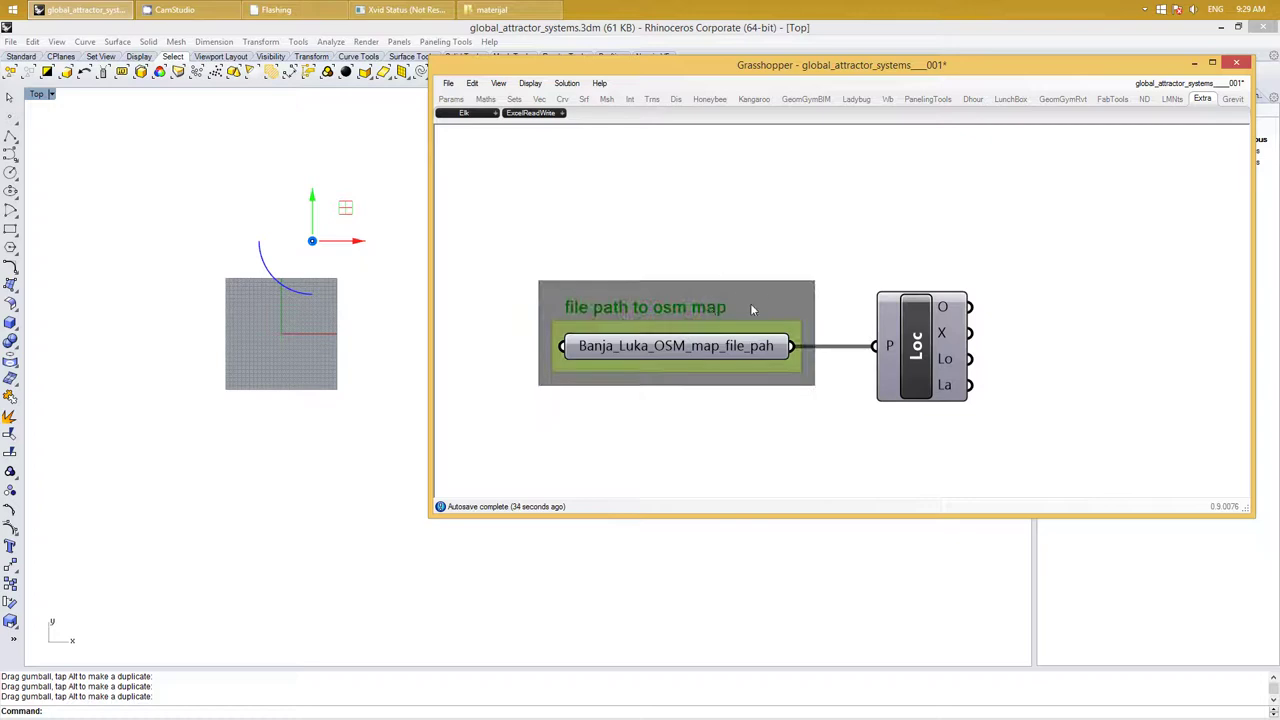
{"action": "right_click", "coordinate": [752, 305]}
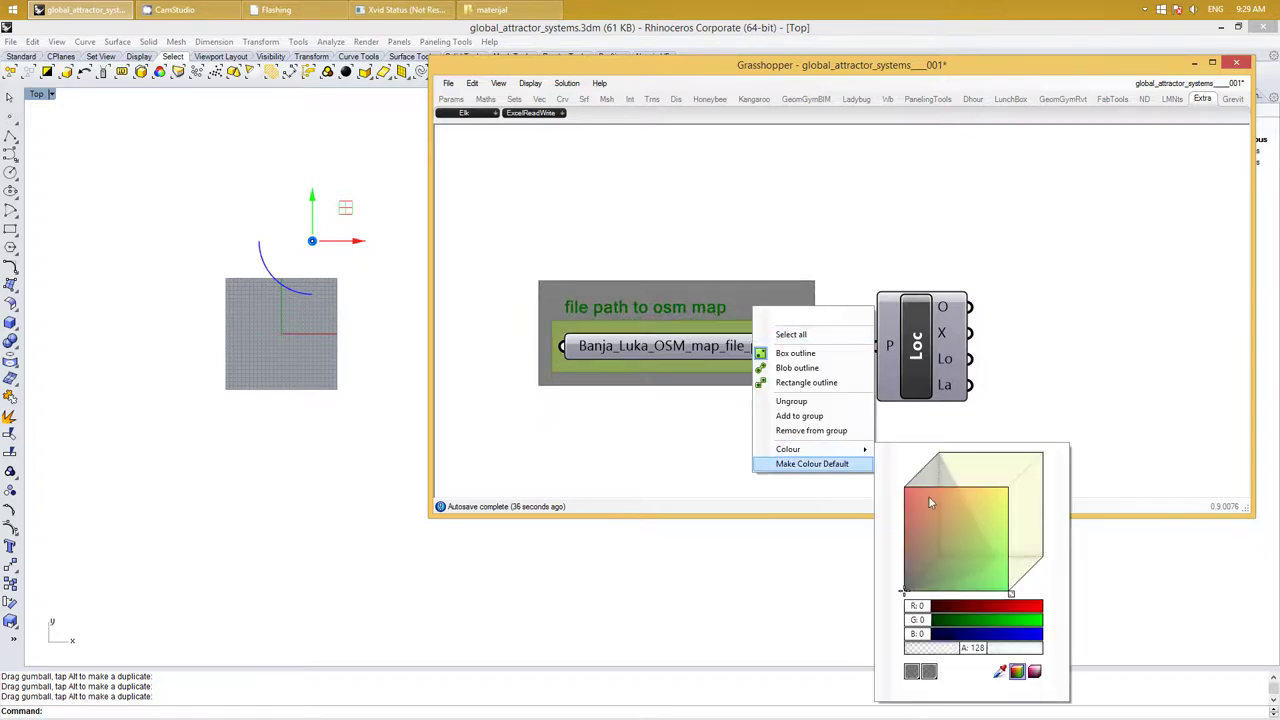
{"action": "left_click_drag", "start_coordinate": [957, 544], "coordinate": [963, 575]}
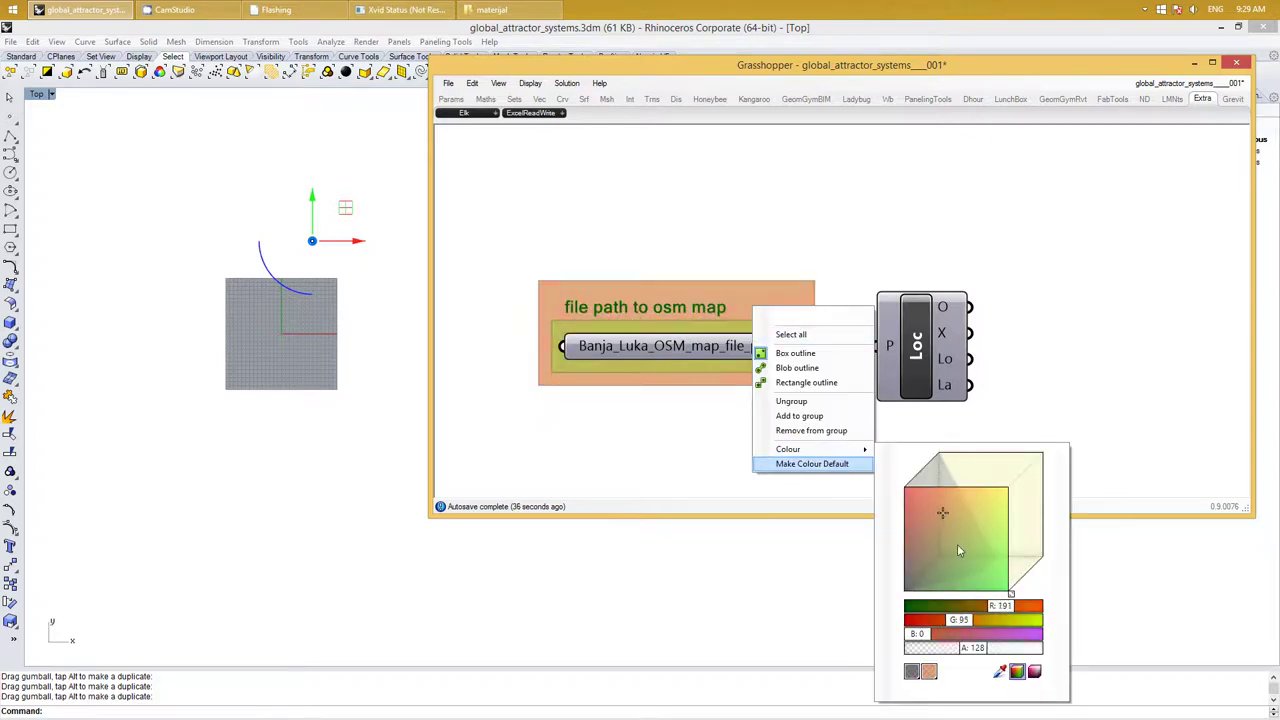
{"action": "left_click", "coordinate": [1099, 445]}
{"action": "right_click_drag", "start_coordinate": [914, 486], "coordinate": [838, 466]}
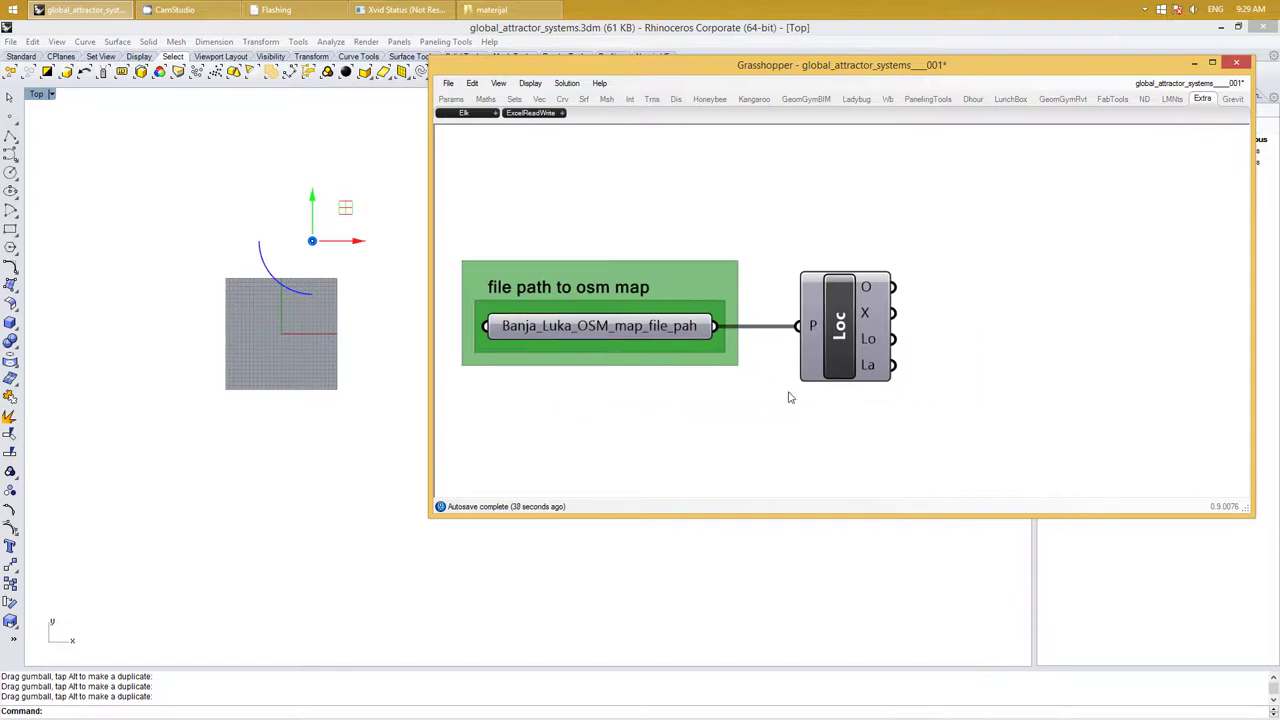
Edit the label text to read 'INPUT file path to osm map'
{"action": "double_click", "coordinate": [535, 291]}
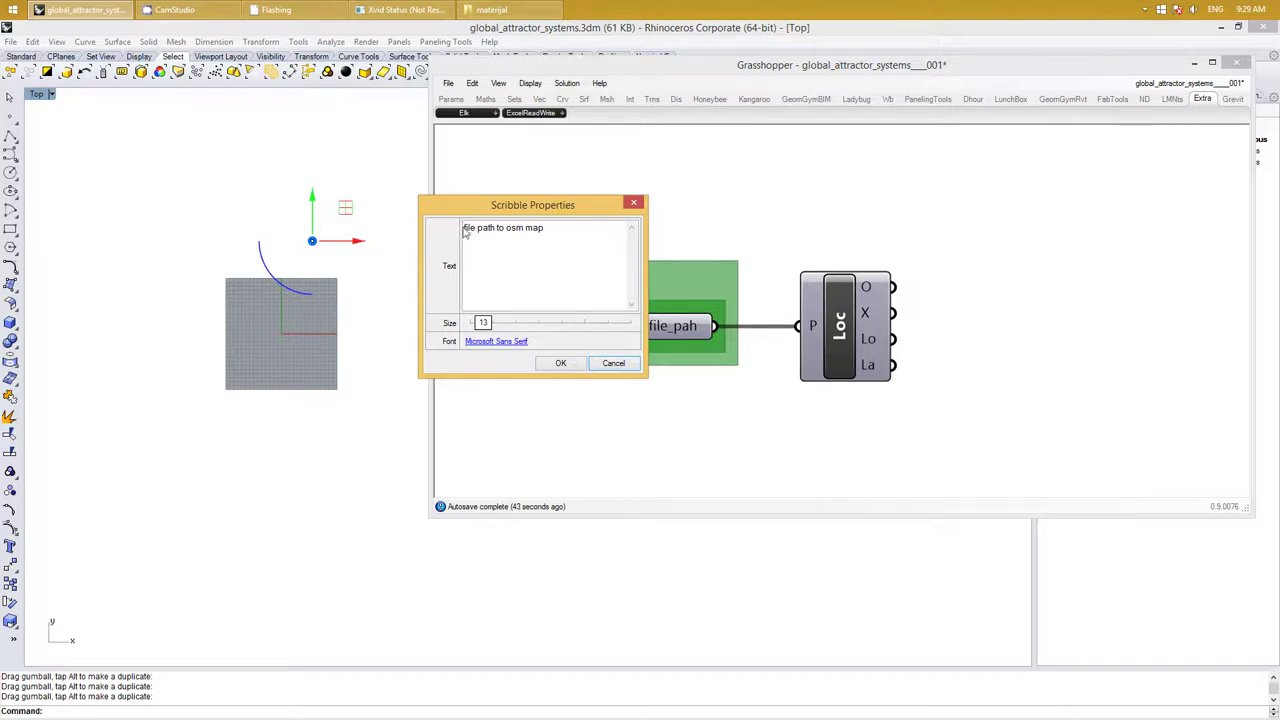
{"action": "type", "text": "IN"}
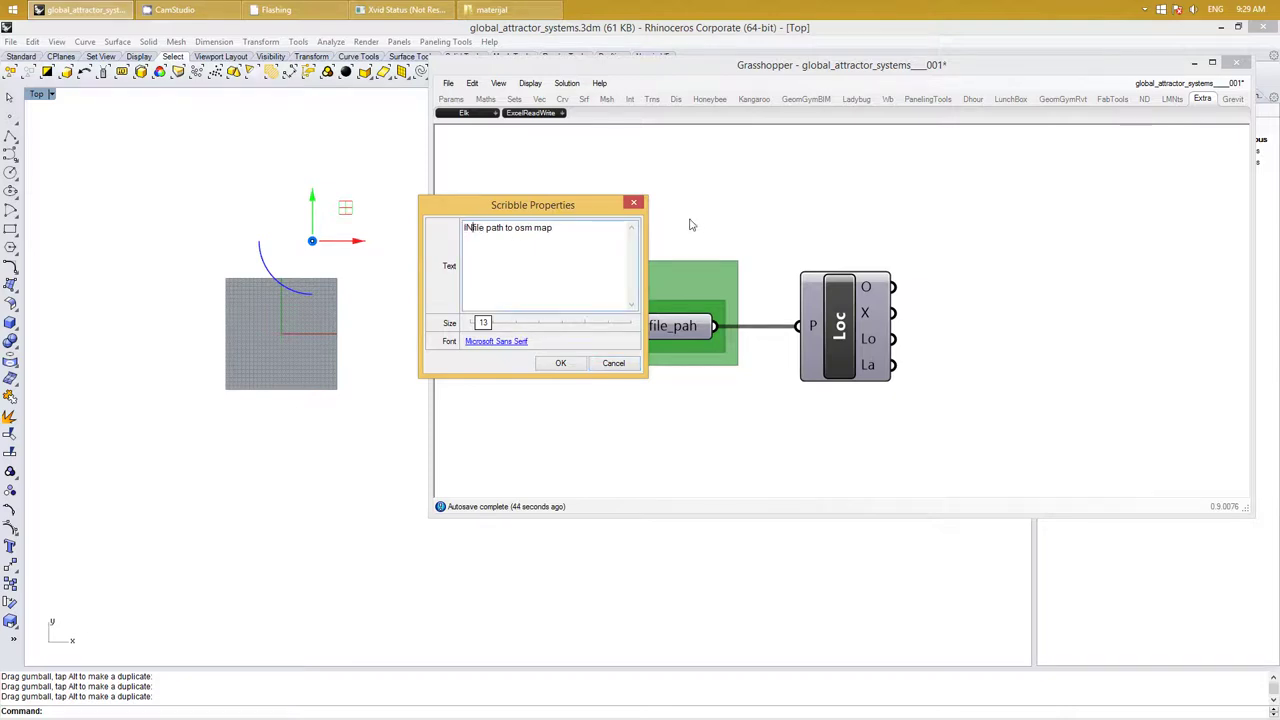
{"action": "type", "text": "PUT"}
{"action": "left_click", "coordinate": [560, 366]}
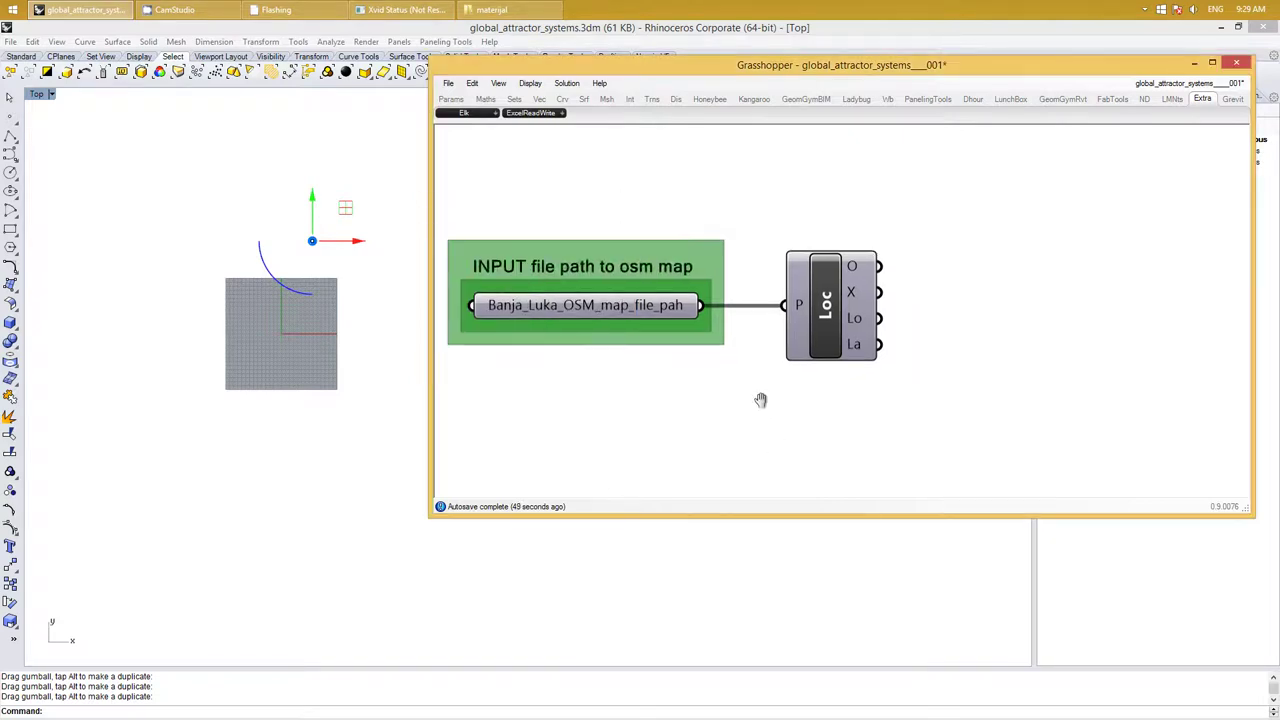
{"action": "right_click_drag", "start_coordinate": [780, 445], "coordinate": [760, 392]}
{"action": "scroll", "coordinate": [760, 392], "scroll_direction": "down", "scroll_amount": 3}
{"action": "right_click_drag", "start_coordinate": [969, 376], "coordinate": [900, 318]}
Place Elk GenericOSM and Major Roads components to the right of Loc
{"action": "left_click", "coordinate": [848, 265]}
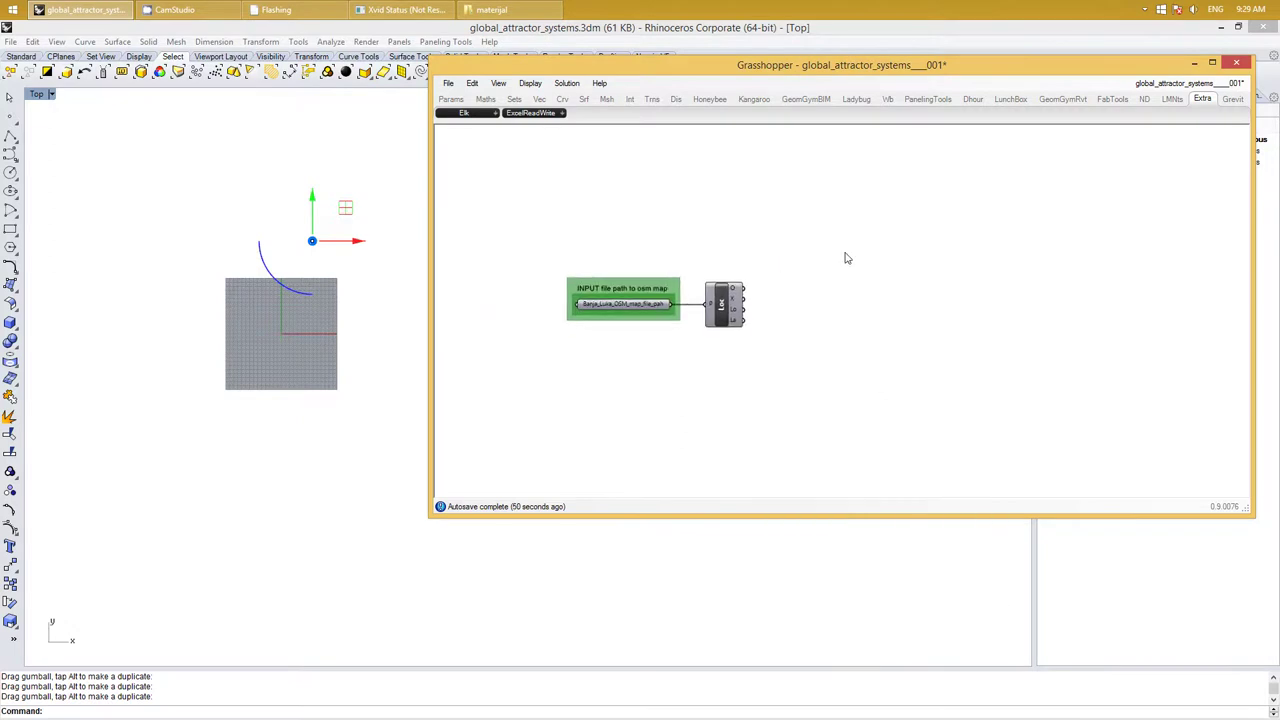
{"action": "left_click", "coordinate": [493, 114]}
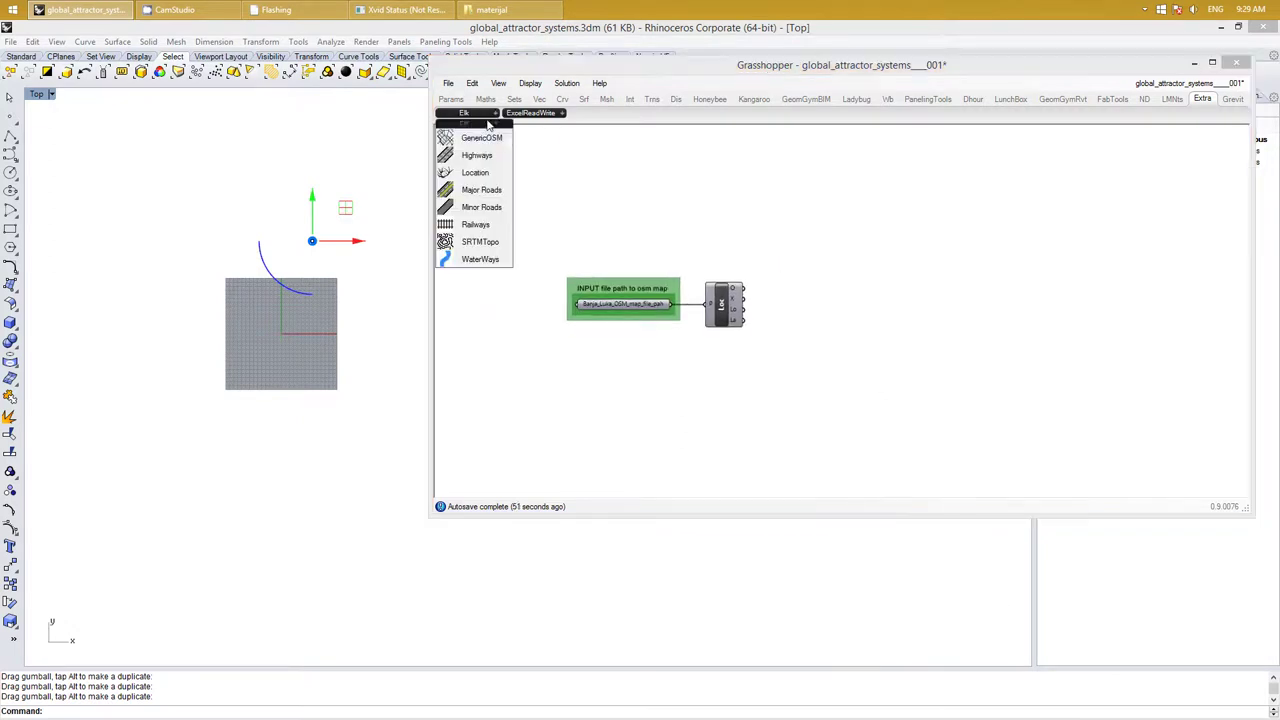
{"action": "left_click", "coordinate": [468, 138]}
{"action": "left_click", "coordinate": [907, 207]}
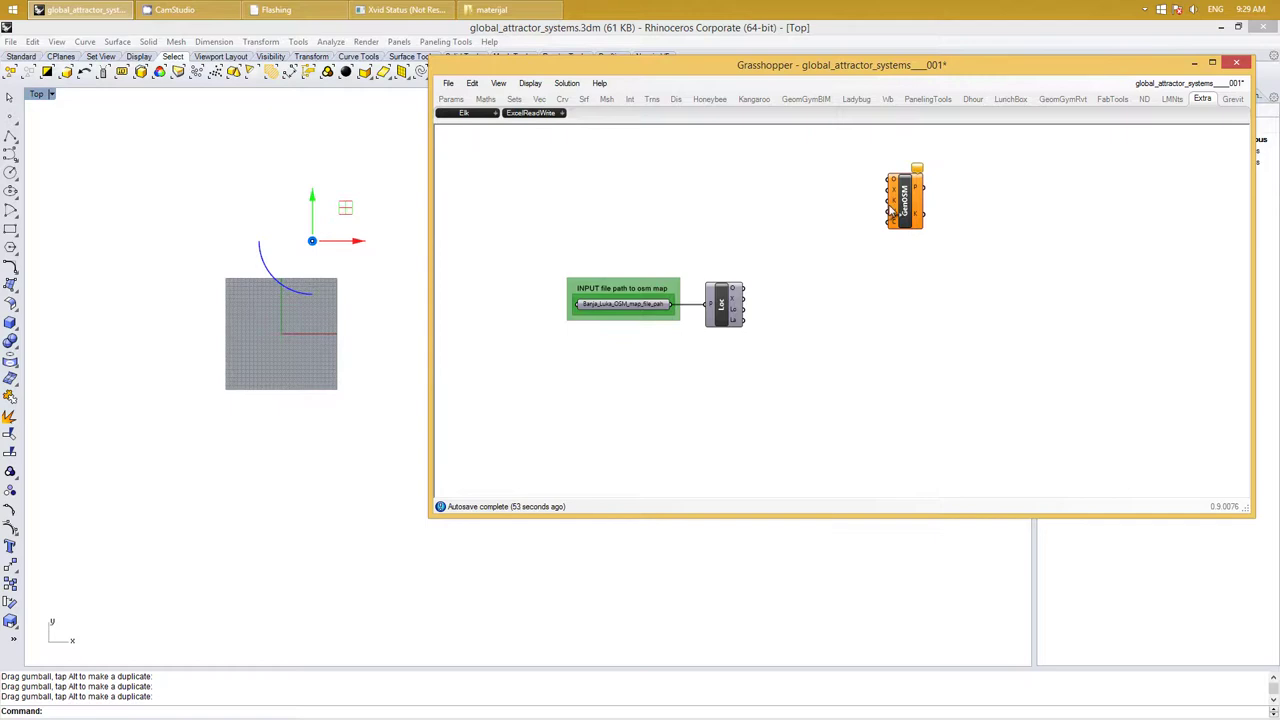
{"action": "left_click", "coordinate": [494, 118]}
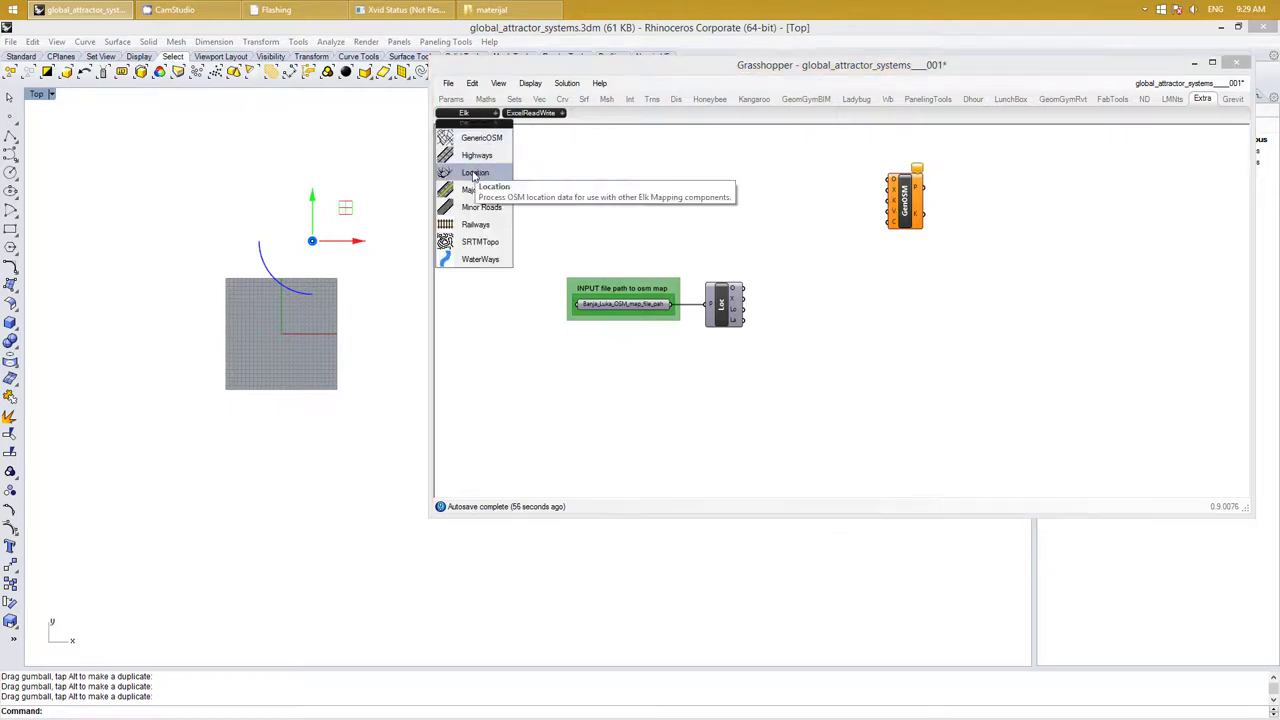
{"action": "left_click", "coordinate": [474, 195]}
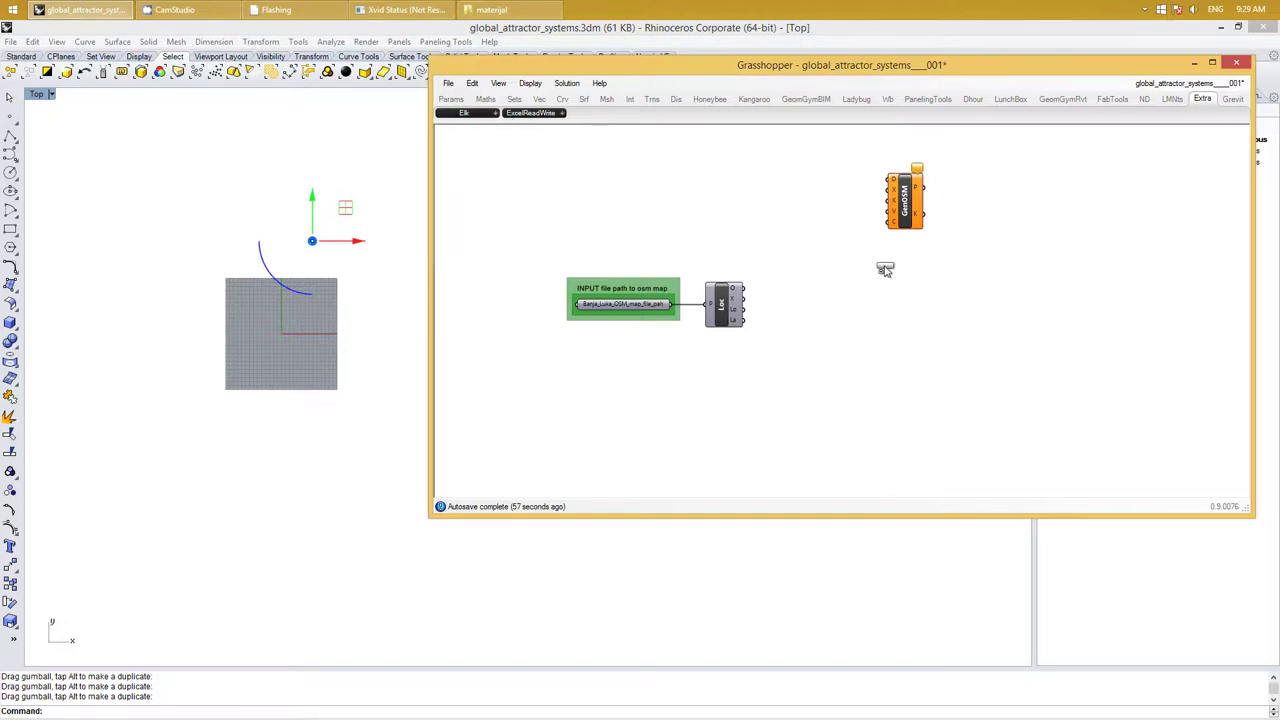
{"action": "left_click", "coordinate": [910, 280]}
Add Minor Roads, Railways and WaterWays components below them in a stack
{"action": "left_click", "coordinate": [452, 115]}
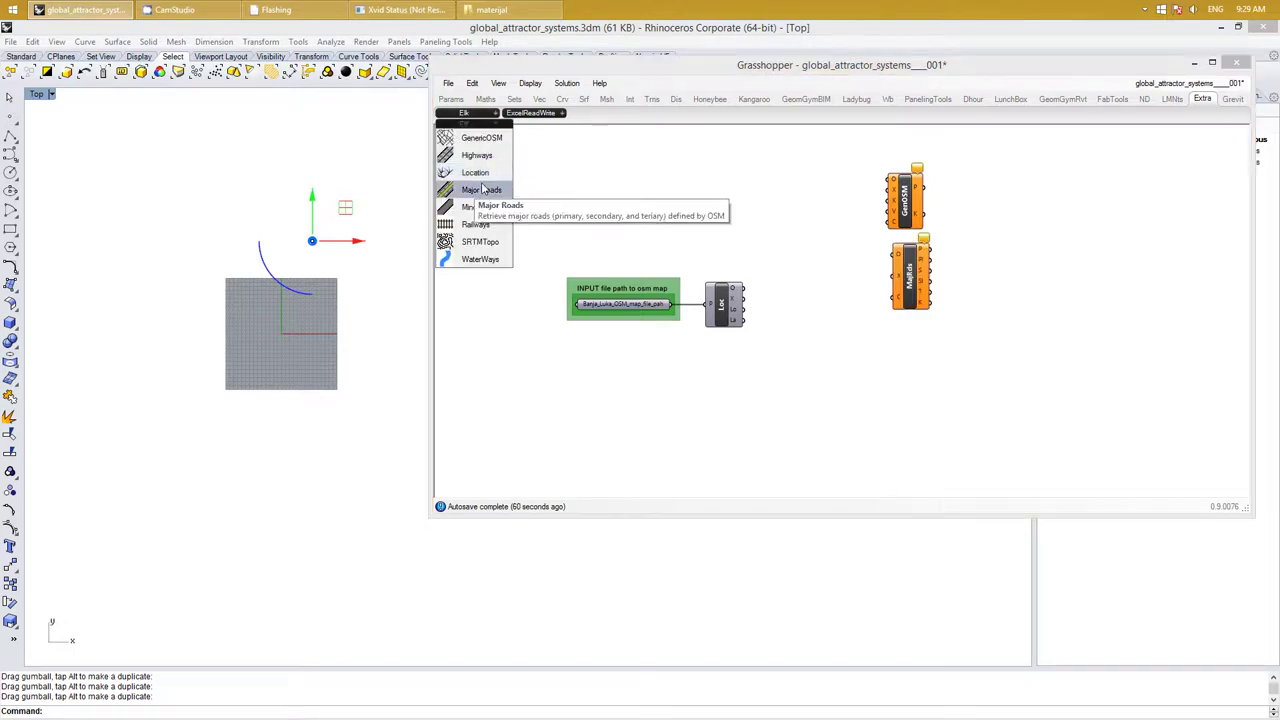
{"action": "left_click", "coordinate": [482, 207]}
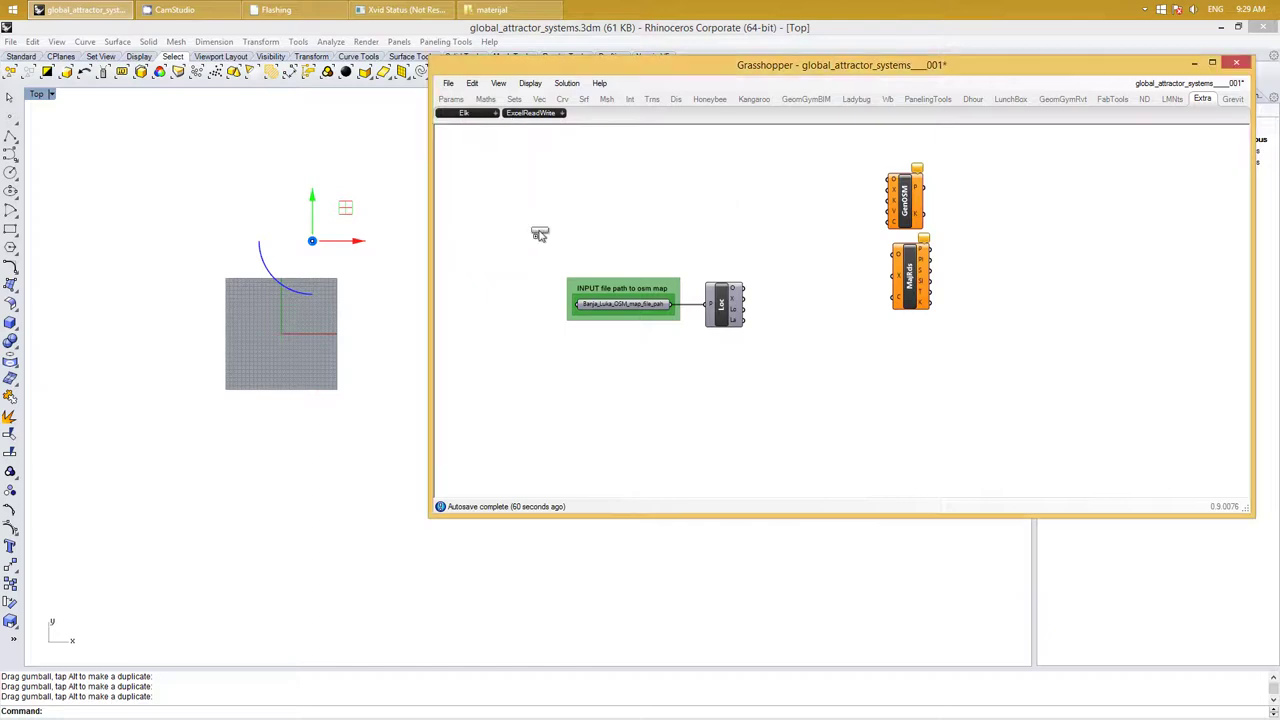
{"action": "left_click", "coordinate": [902, 358]}
{"action": "left_click", "coordinate": [486, 116]}
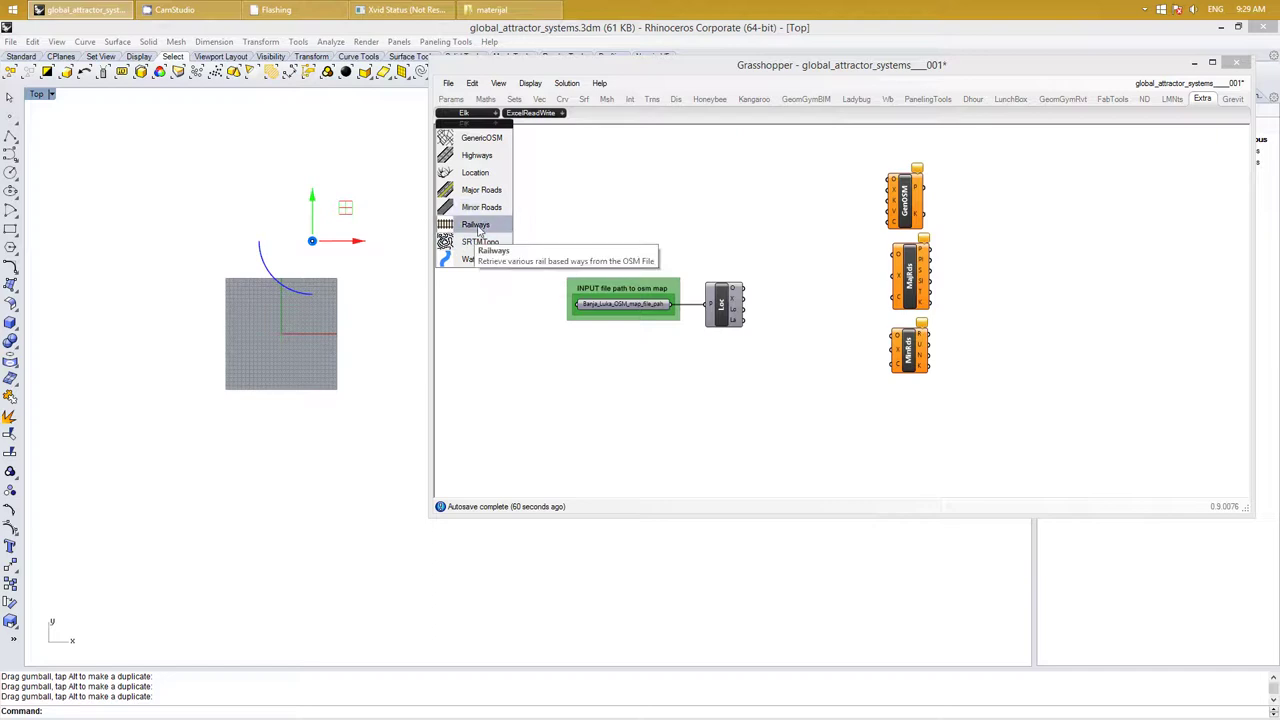
{"action": "left_click", "coordinate": [481, 225]}
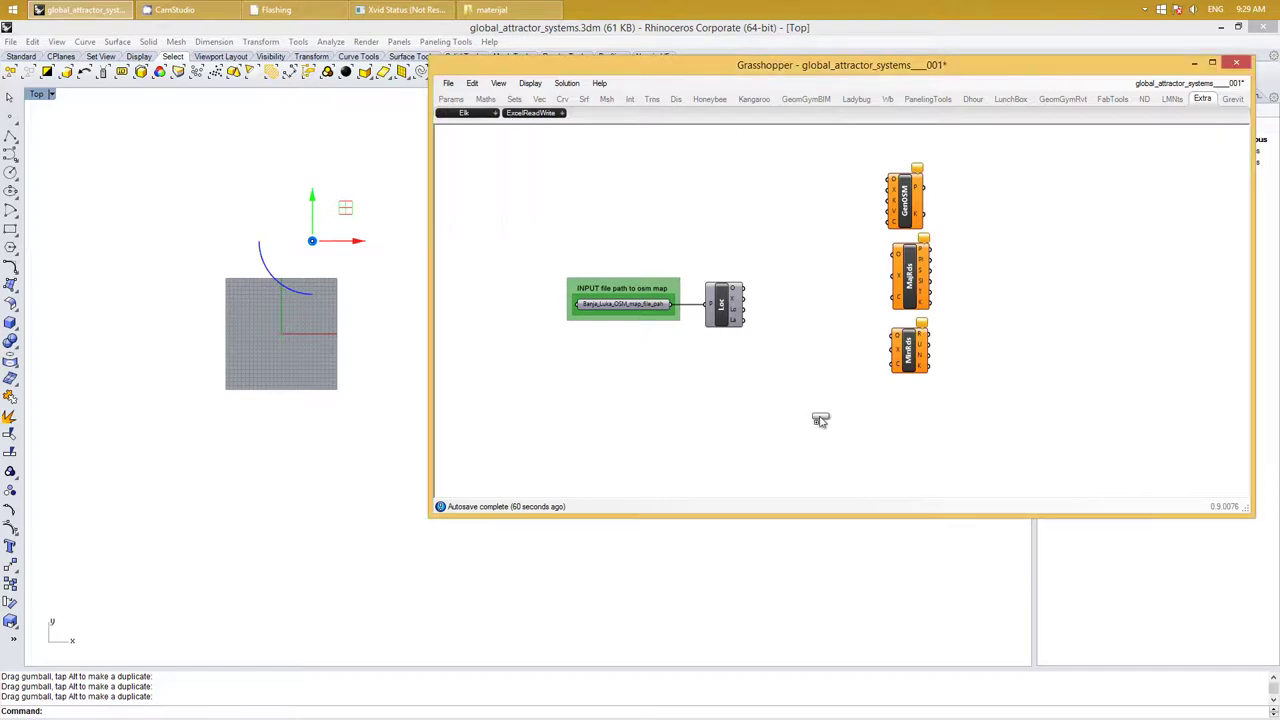
{"action": "left_click", "coordinate": [897, 412]}
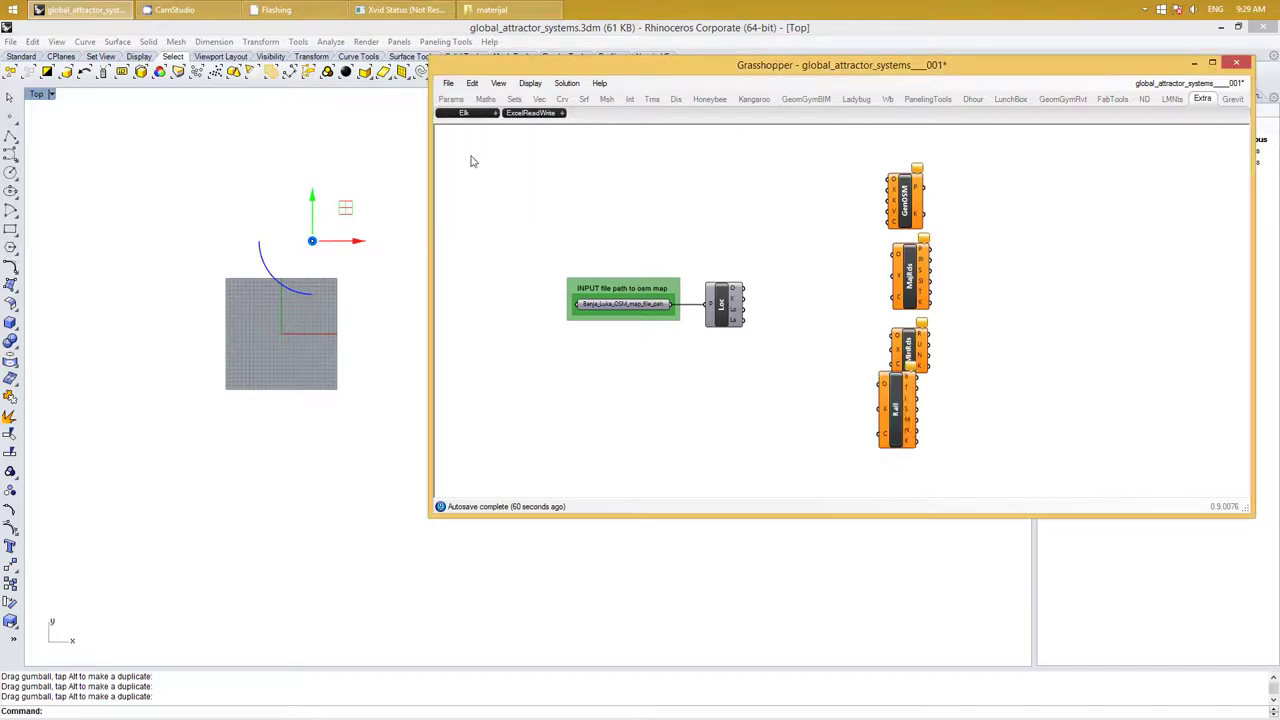
{"action": "left_click", "coordinate": [463, 114]}
{"action": "left_click_drag", "start_coordinate": [480, 260], "coordinate": [910, 485]}
{"action": "right_click_drag", "start_coordinate": [1037, 386], "coordinate": [900, 266]}
Space the five Elk components evenly and centre-align them into one column
{"action": "left_click", "coordinate": [874, 326]}
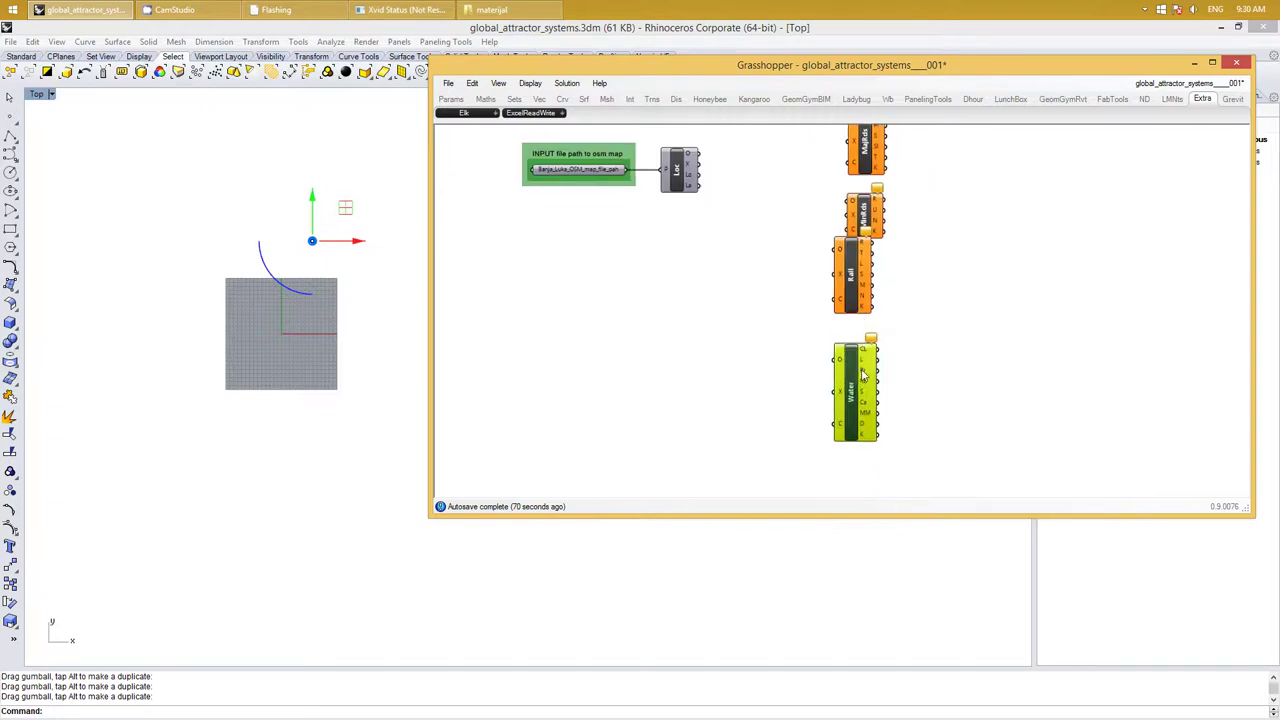
{"action": "right_click_drag", "start_coordinate": [910, 218], "coordinate": [862, 300]}
{"action": "left_click", "coordinate": [920, 212]}
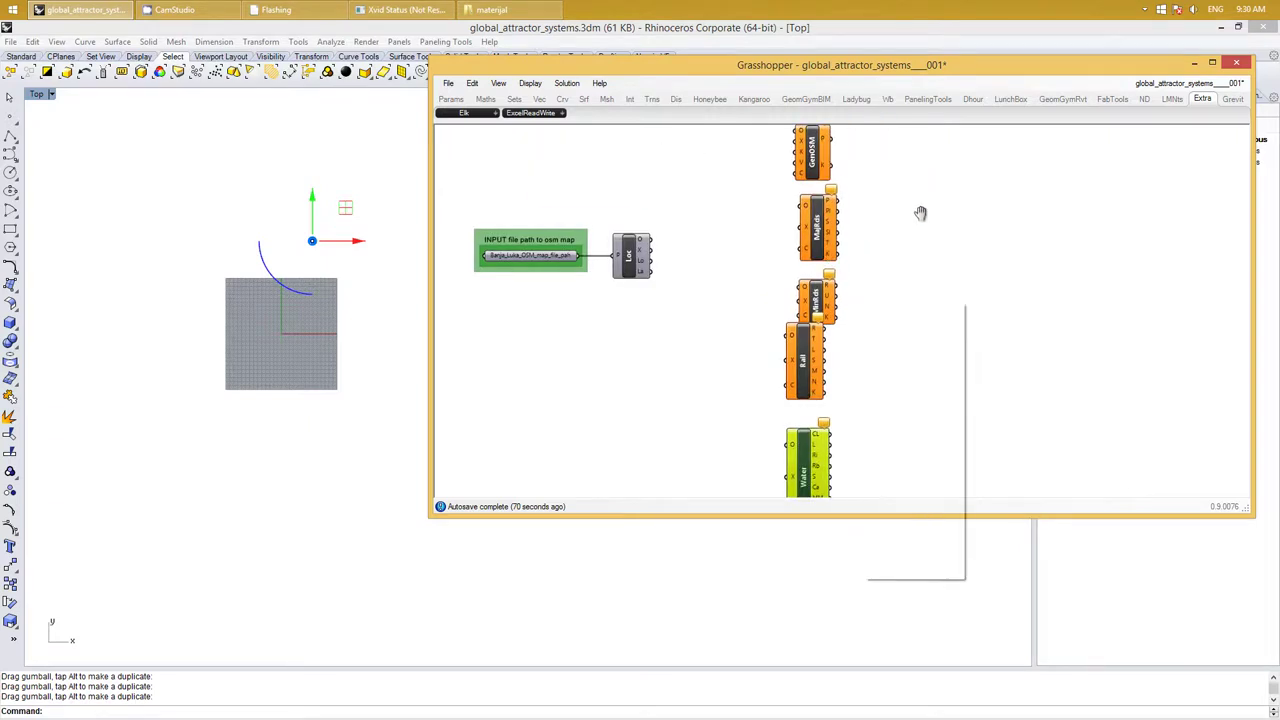
{"action": "scroll", "coordinate": [843, 246], "scroll_direction": "down", "scroll_amount": 2}
{"action": "left_click_drag", "start_coordinate": [868, 393], "coordinate": [792, 176]}
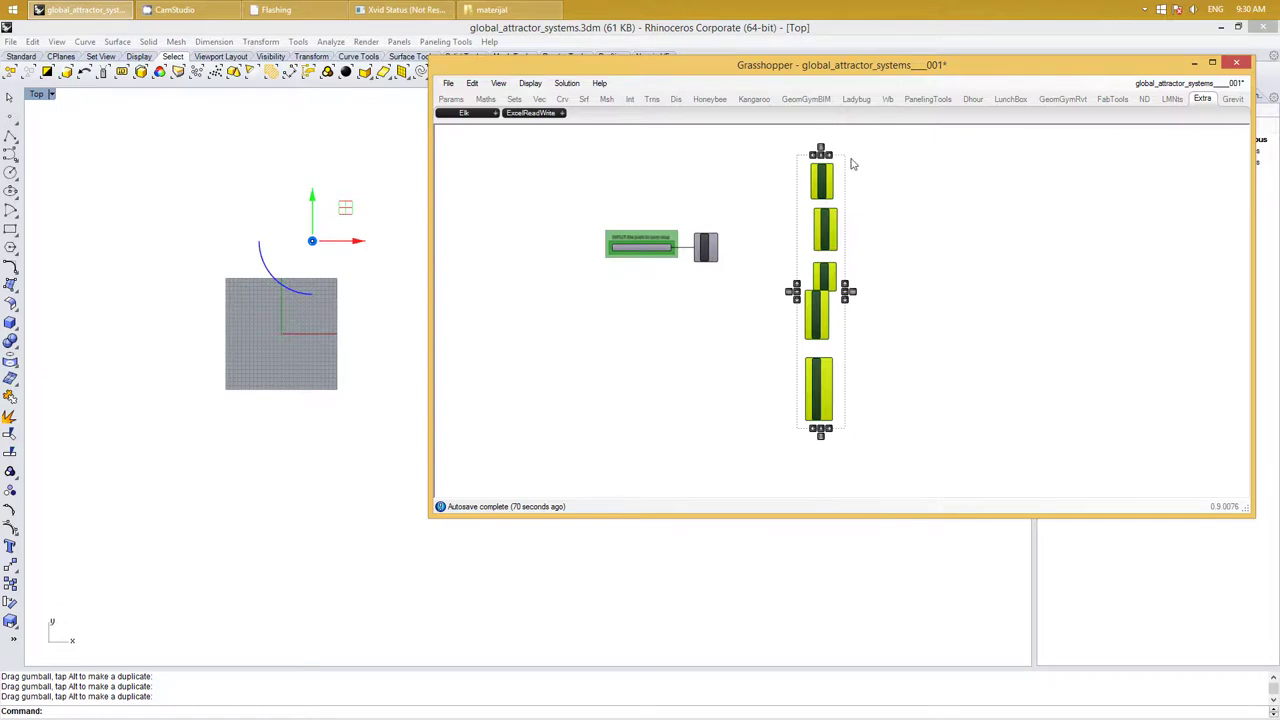
{"action": "left_click", "coordinate": [820, 152]}
{"action": "left_click", "coordinate": [829, 158]}
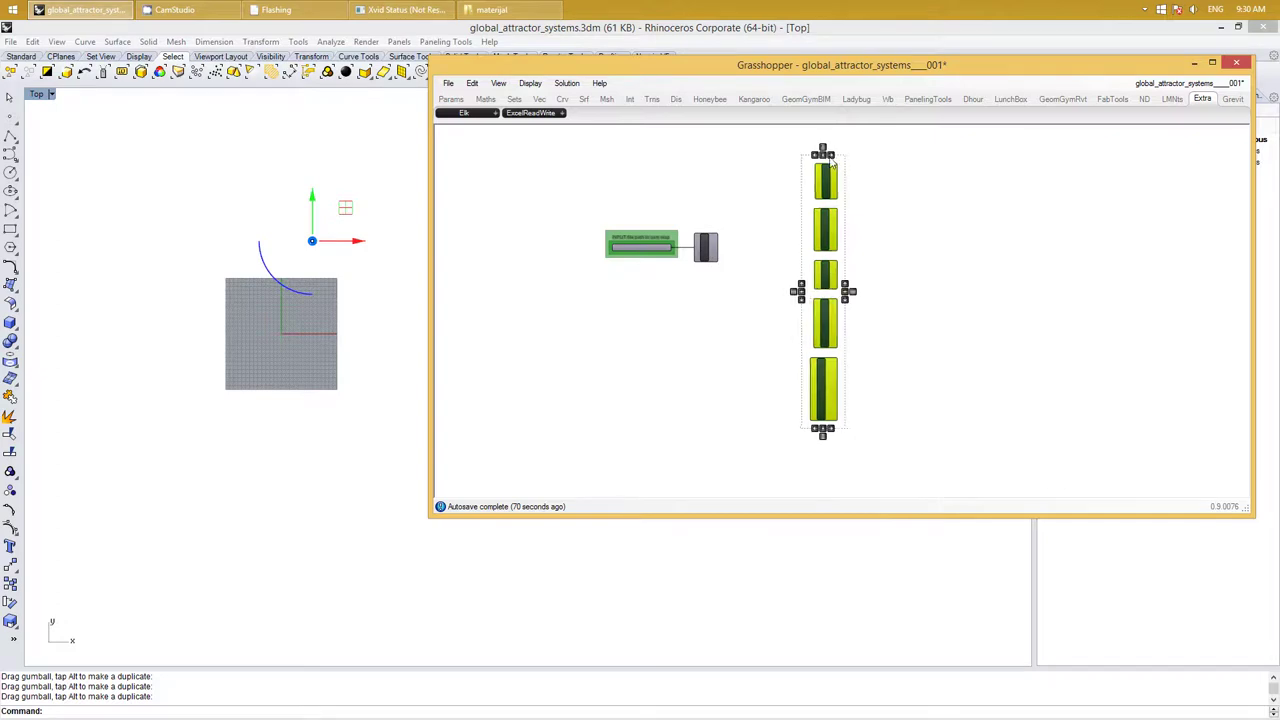
{"action": "left_click", "coordinate": [852, 205]}
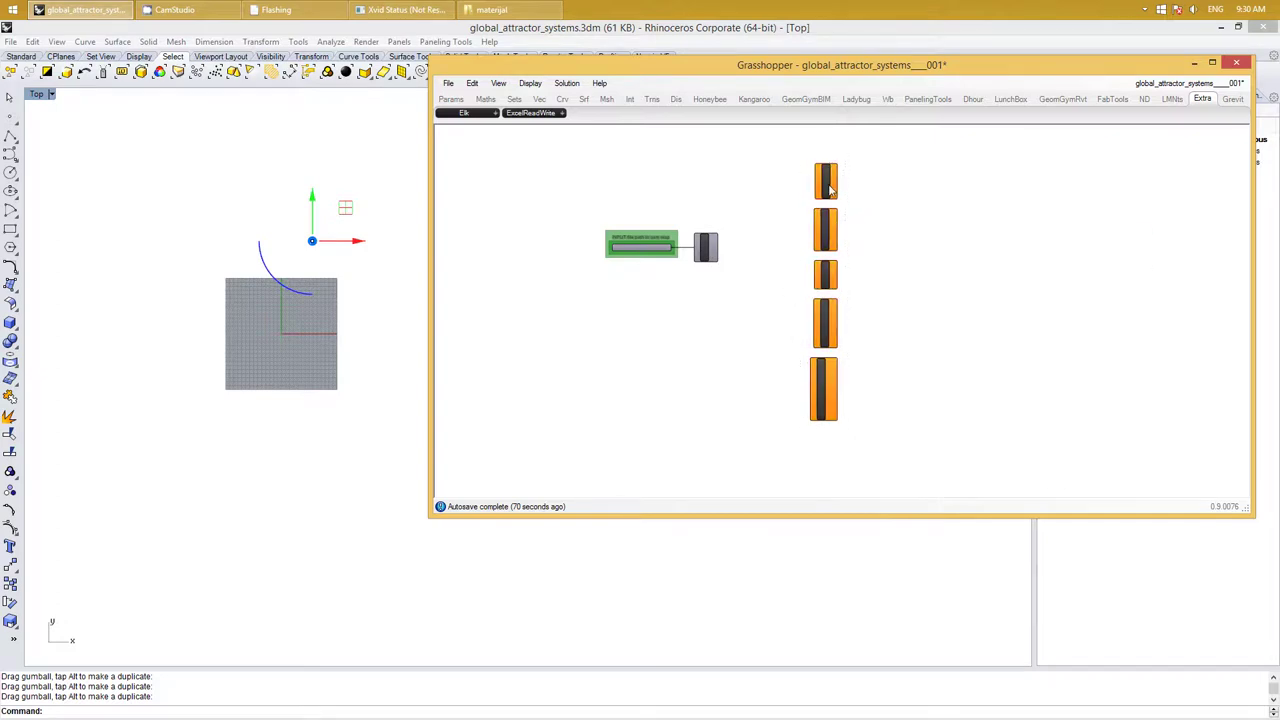
{"action": "left_click_drag", "start_coordinate": [829, 190], "coordinate": [831, 200]}
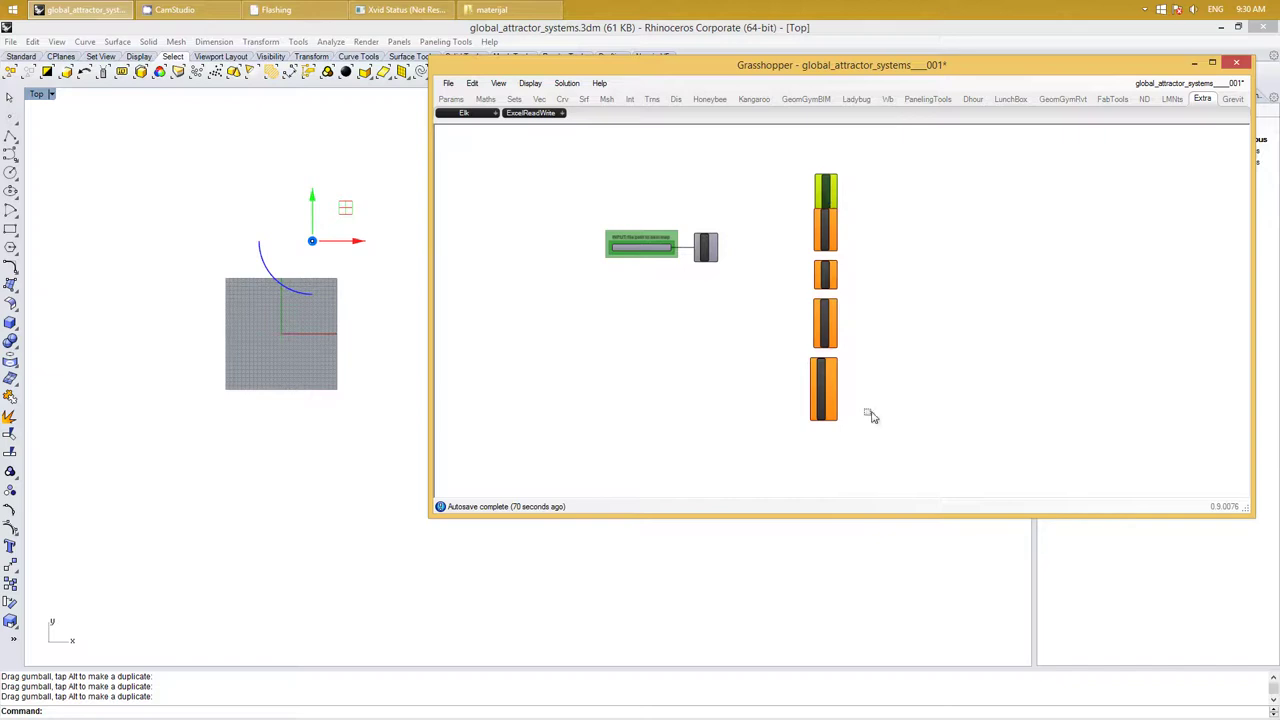
Refine the column's even vertical spacing and shift it left toward Loc
{"action": "left_click_drag", "start_coordinate": [871, 414], "coordinate": [797, 183]}
{"action": "left_click", "coordinate": [822, 162]}
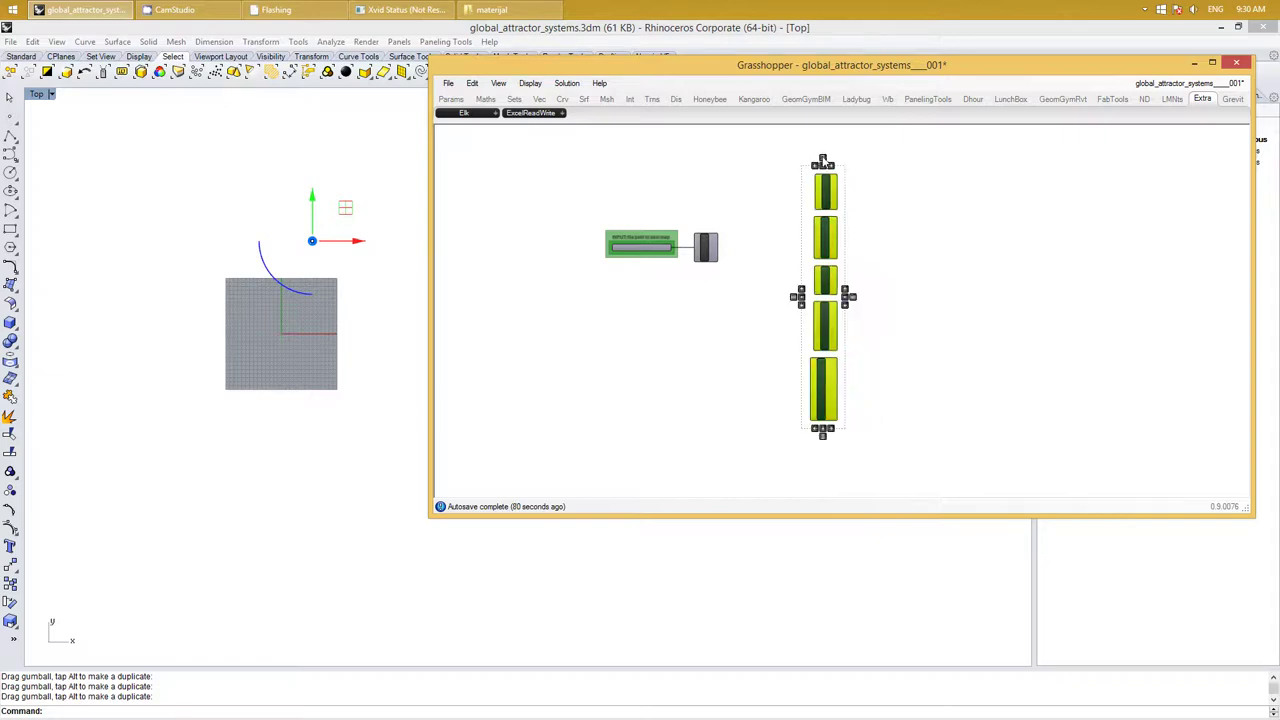
{"action": "left_click", "coordinate": [843, 393]}
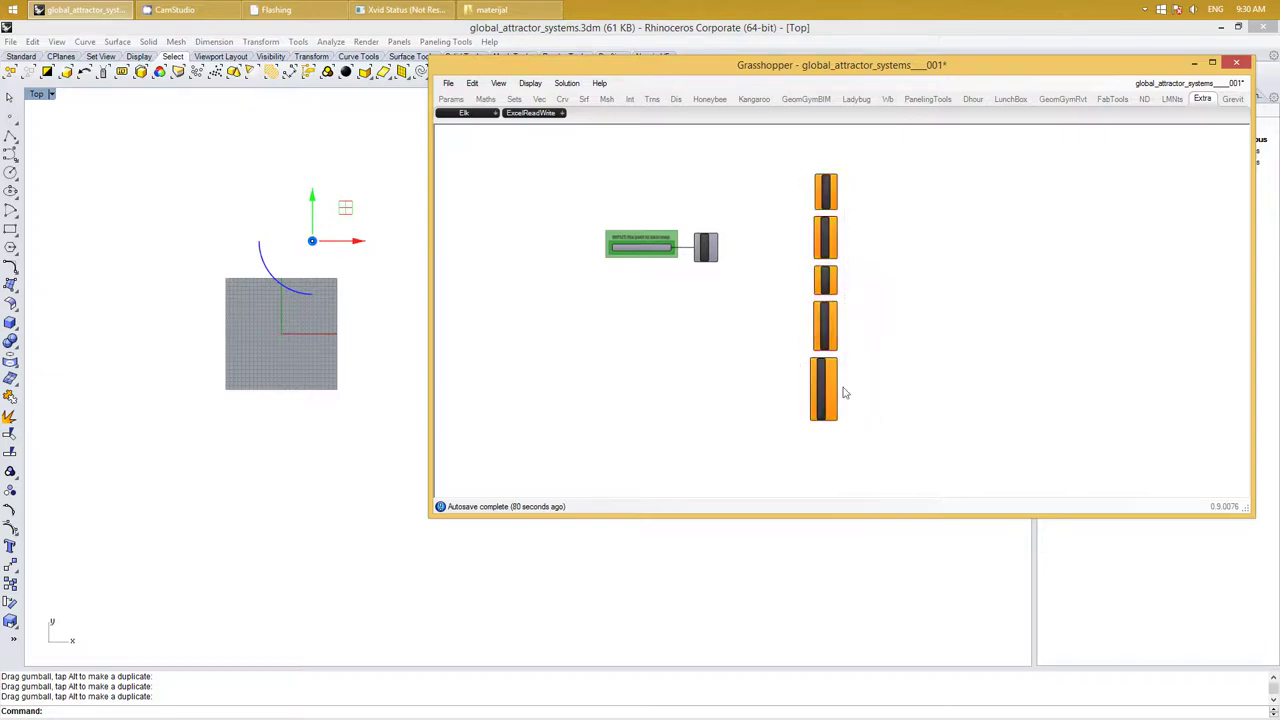
{"action": "left_click_drag", "start_coordinate": [826, 392], "coordinate": [826, 386]}
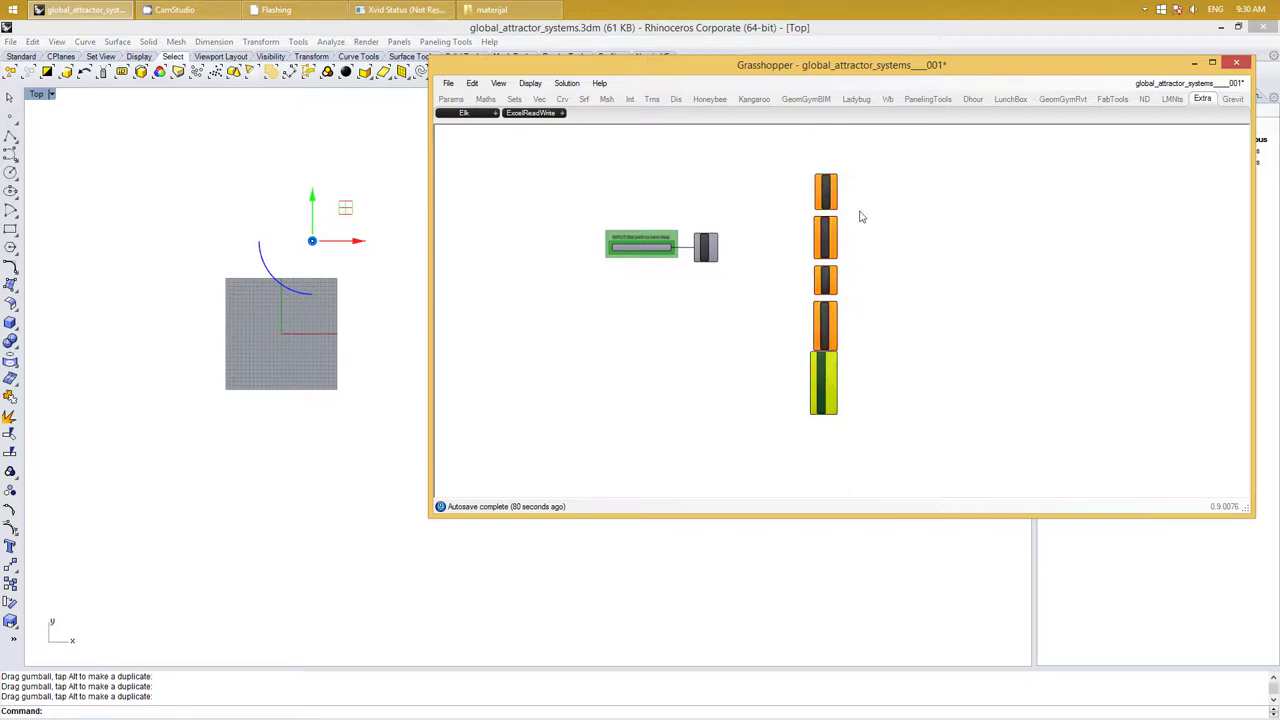
{"action": "mouse_move", "coordinate": [860, 216]}
{"action": "left_mouse_down"}
{"action": "mouse_move", "coordinate": [806, 343]}
{"action": "mouse_move", "coordinate": [854, 279]}
{"action": "left_mouse_up"}
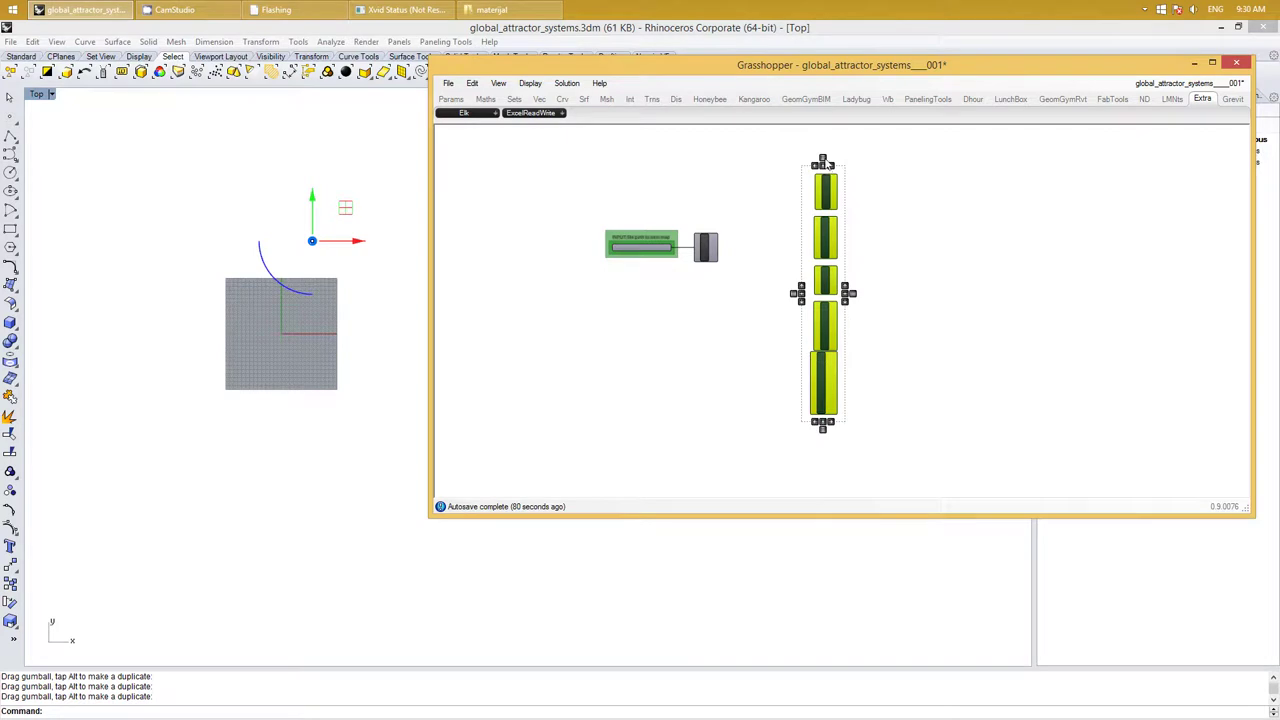
{"action": "left_click", "coordinate": [827, 164]}
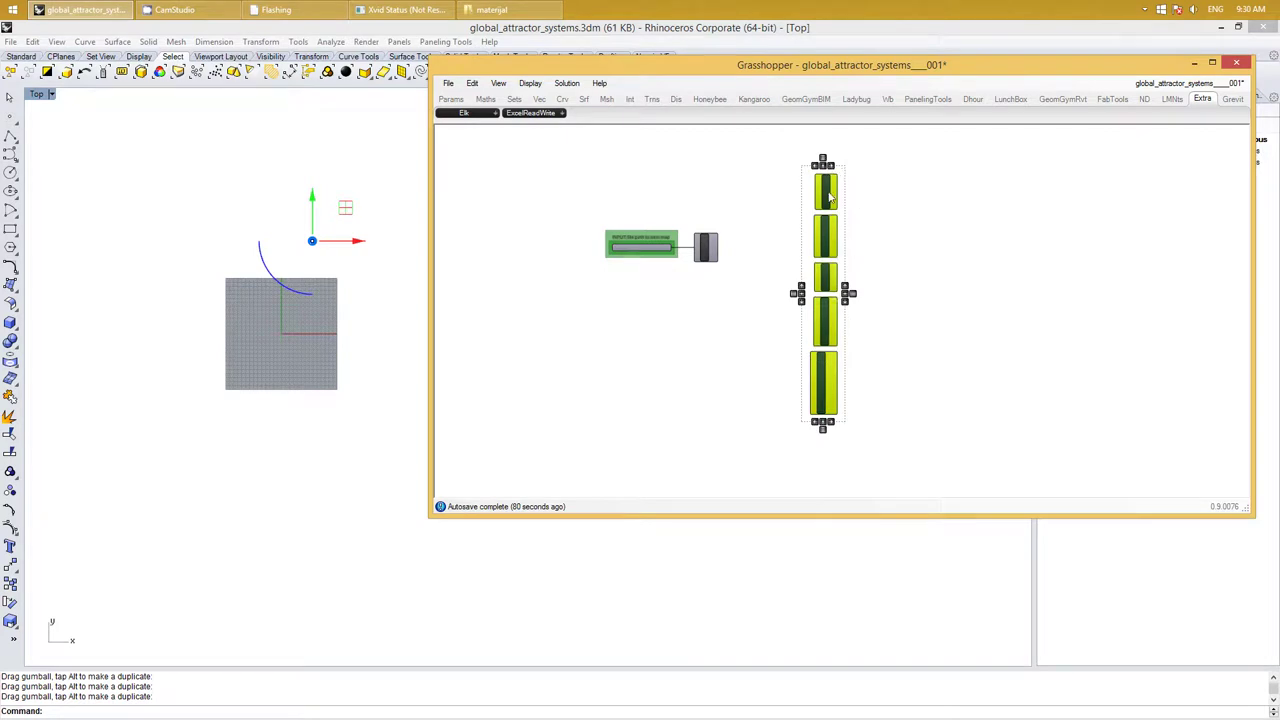
{"action": "left_click_drag", "start_coordinate": [828, 198], "coordinate": [792, 194]}
{"action": "left_click", "coordinate": [728, 222]}
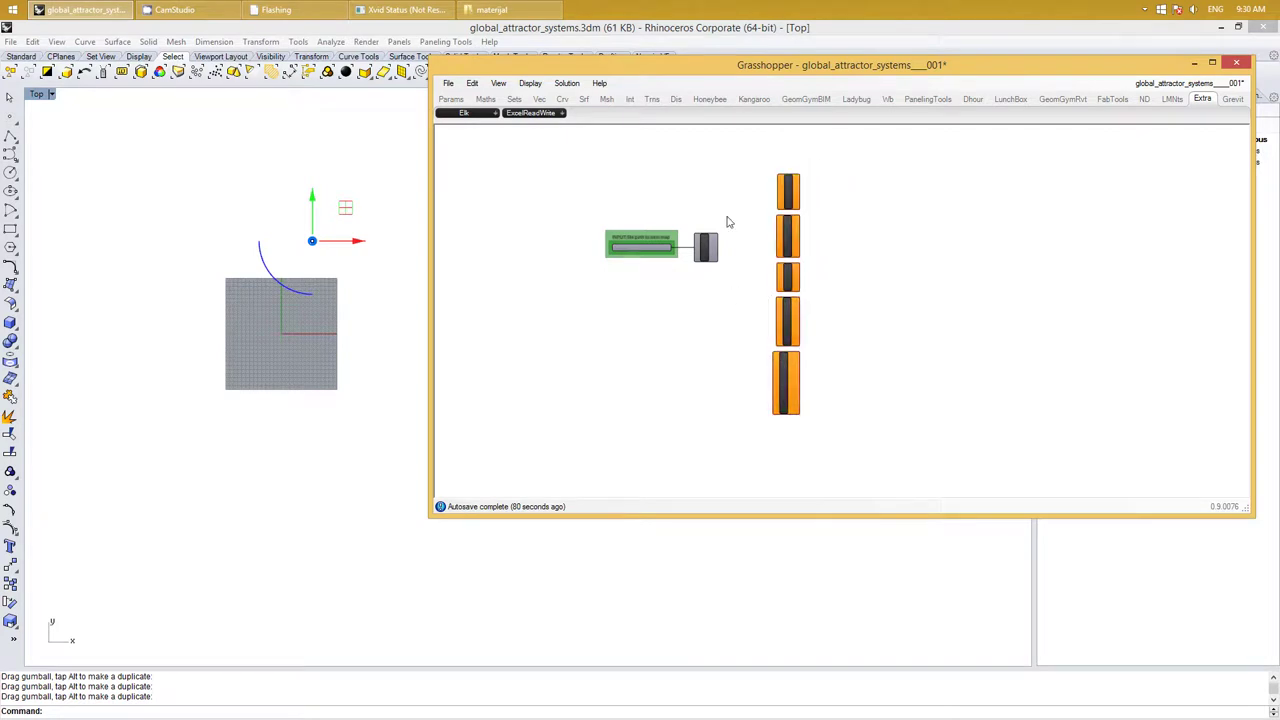
{"action": "scroll", "coordinate": [728, 222], "scroll_direction": "up", "scroll_amount": 2}
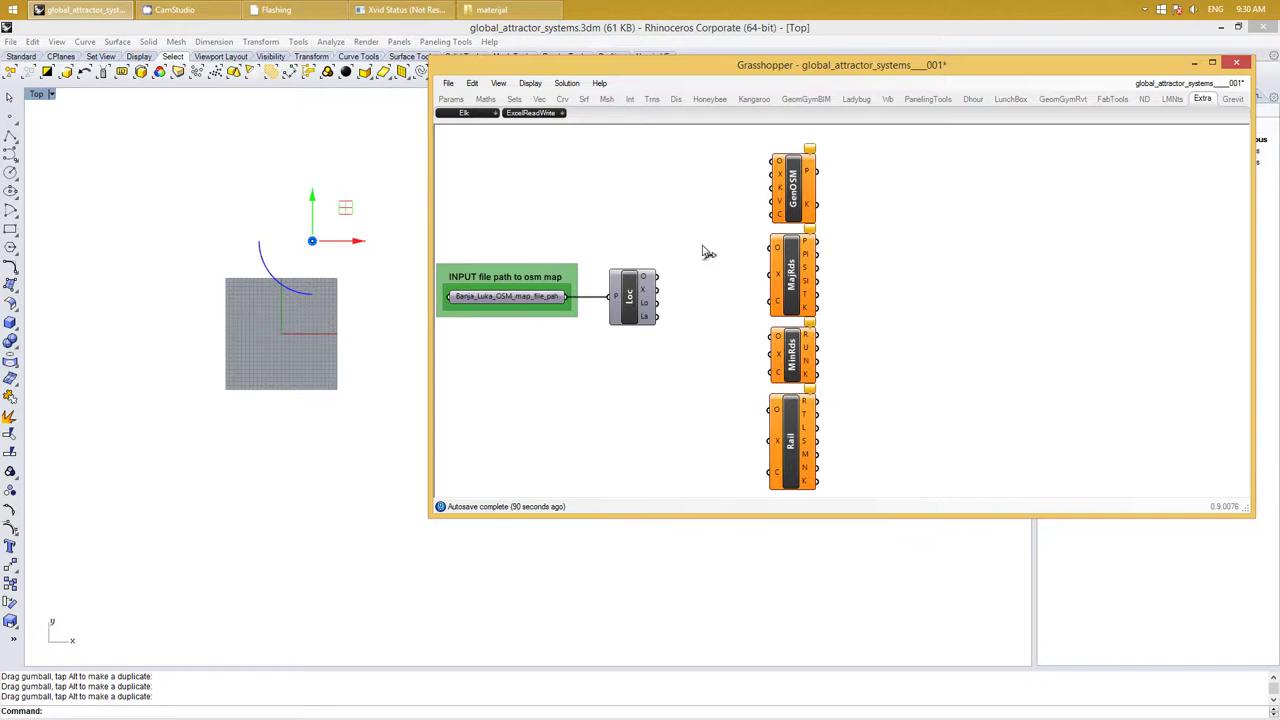
Wire Loc's O and X outputs into the GenOSM, MajRds and MinRds inputs
{"action": "left_click_drag", "start_coordinate": [657, 276], "coordinate": [772, 160]}
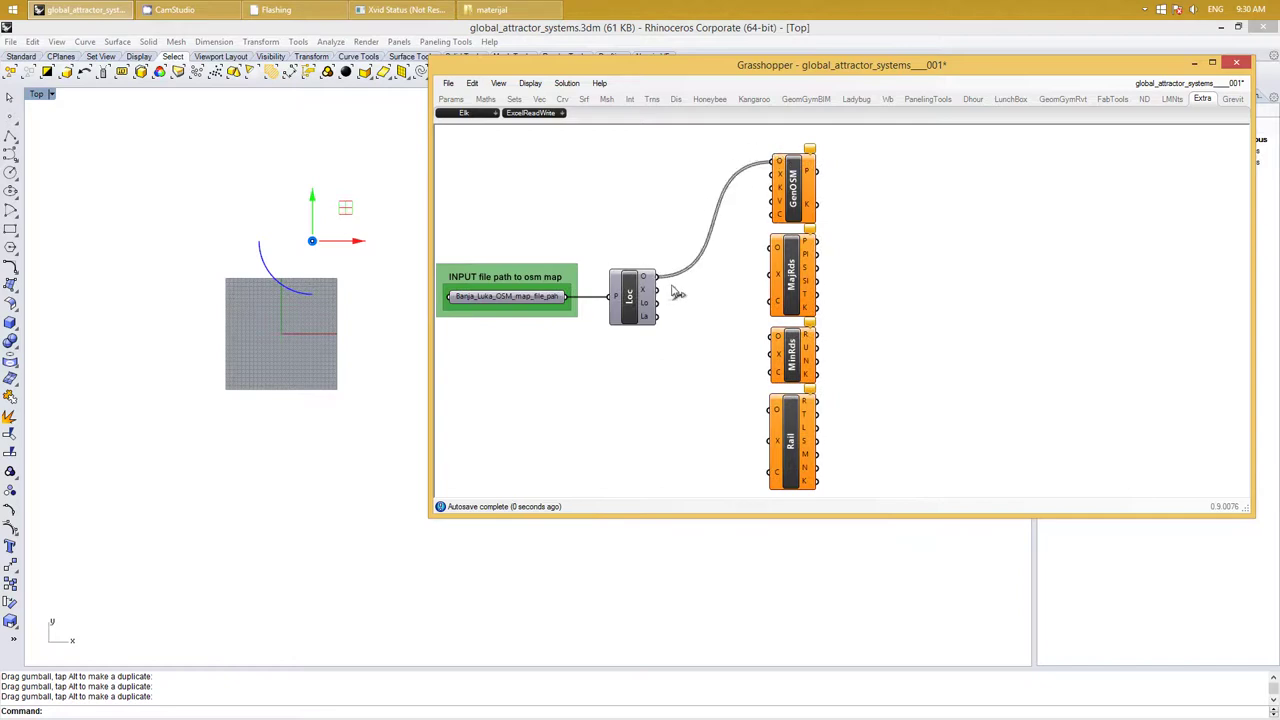
{"action": "mouse_move", "coordinate": [658, 288]}
{"action": "left_mouse_down"}
{"action": "mouse_move", "coordinate": [777, 173]}
{"action": "mouse_move", "coordinate": [777, 186]}
{"action": "left_mouse_up"}
{"action": "right_click_drag", "start_coordinate": [702, 341], "coordinate": [727, 297]}
{"action": "left_click_drag", "start_coordinate": [683, 233], "coordinate": [797, 205]}
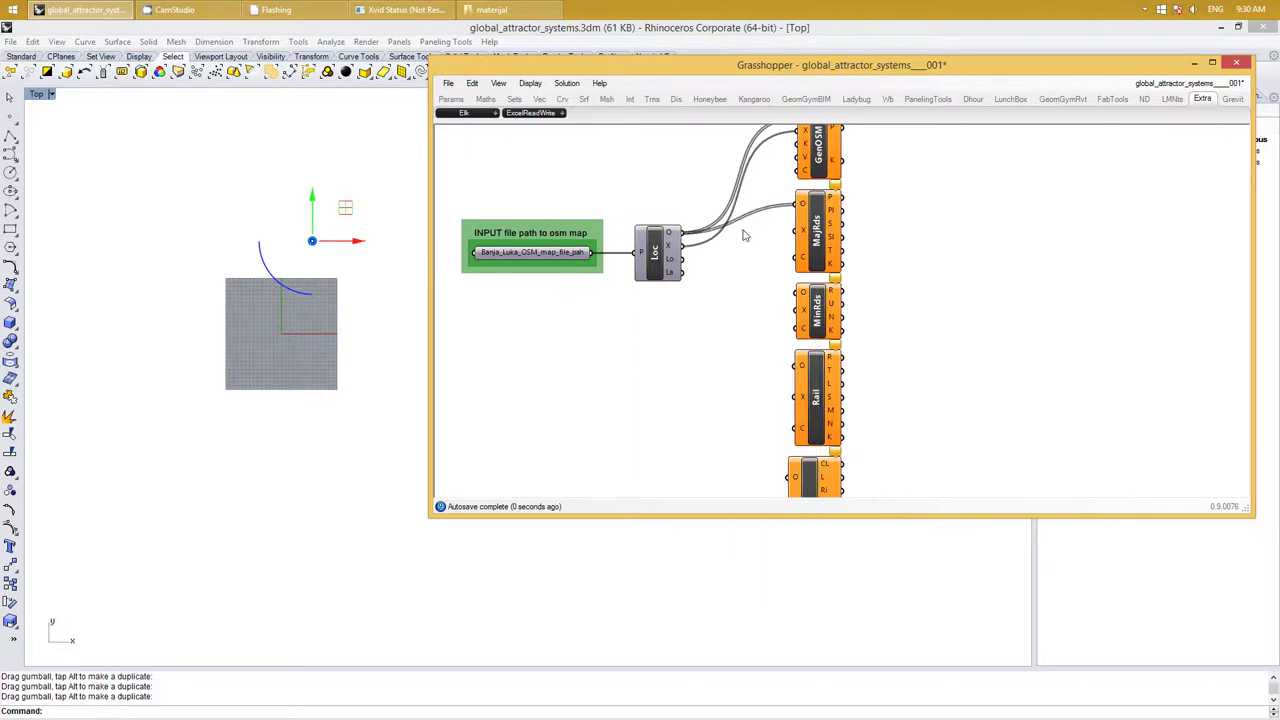
{"action": "left_click_drag", "start_coordinate": [683, 246], "coordinate": [801, 231]}
{"action": "left_click_drag", "start_coordinate": [689, 241], "coordinate": [799, 293]}
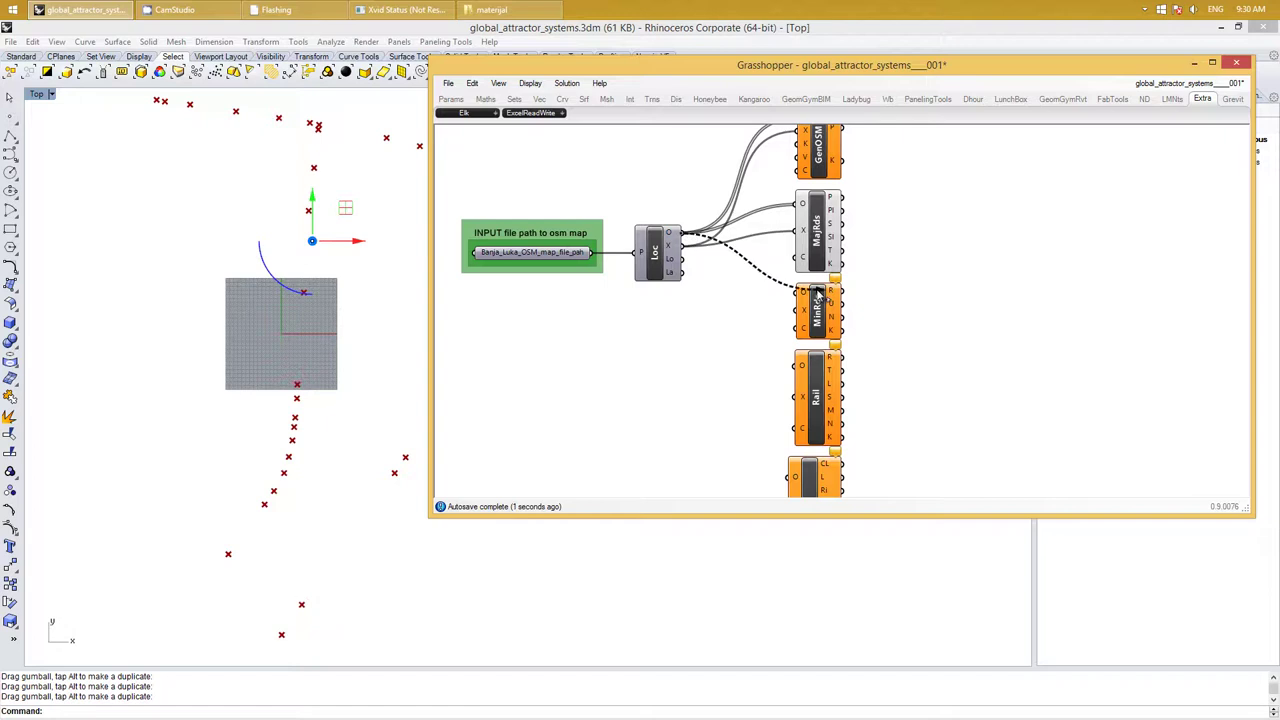
{"action": "left_click_drag", "start_coordinate": [683, 233], "coordinate": [799, 308]}
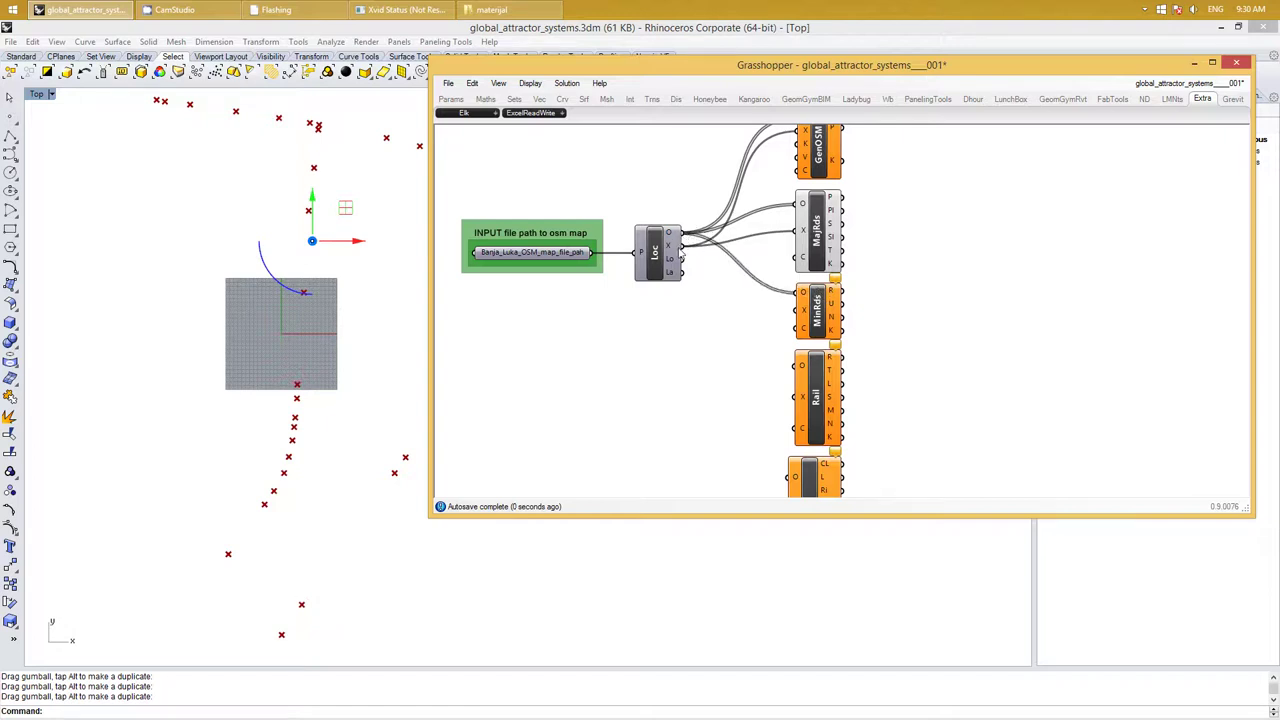
{"action": "left_click_drag", "start_coordinate": [683, 246], "coordinate": [805, 312]}
Wire Loc's O and X outputs into the Rail and Water components' O and X inputs
{"action": "right_click_drag", "start_coordinate": [728, 360], "coordinate": [742, 318]}
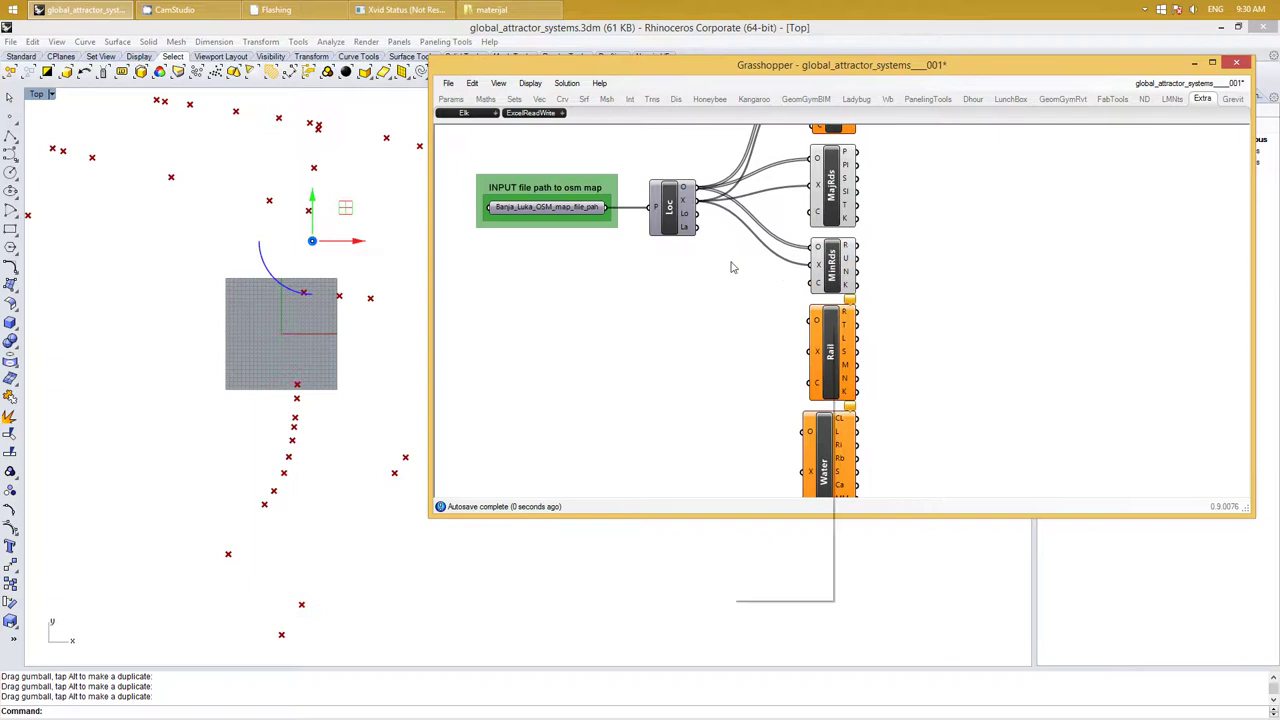
{"action": "left_click", "coordinate": [700, 193]}
{"action": "left_click_drag", "start_coordinate": [698, 190], "coordinate": [814, 322]}
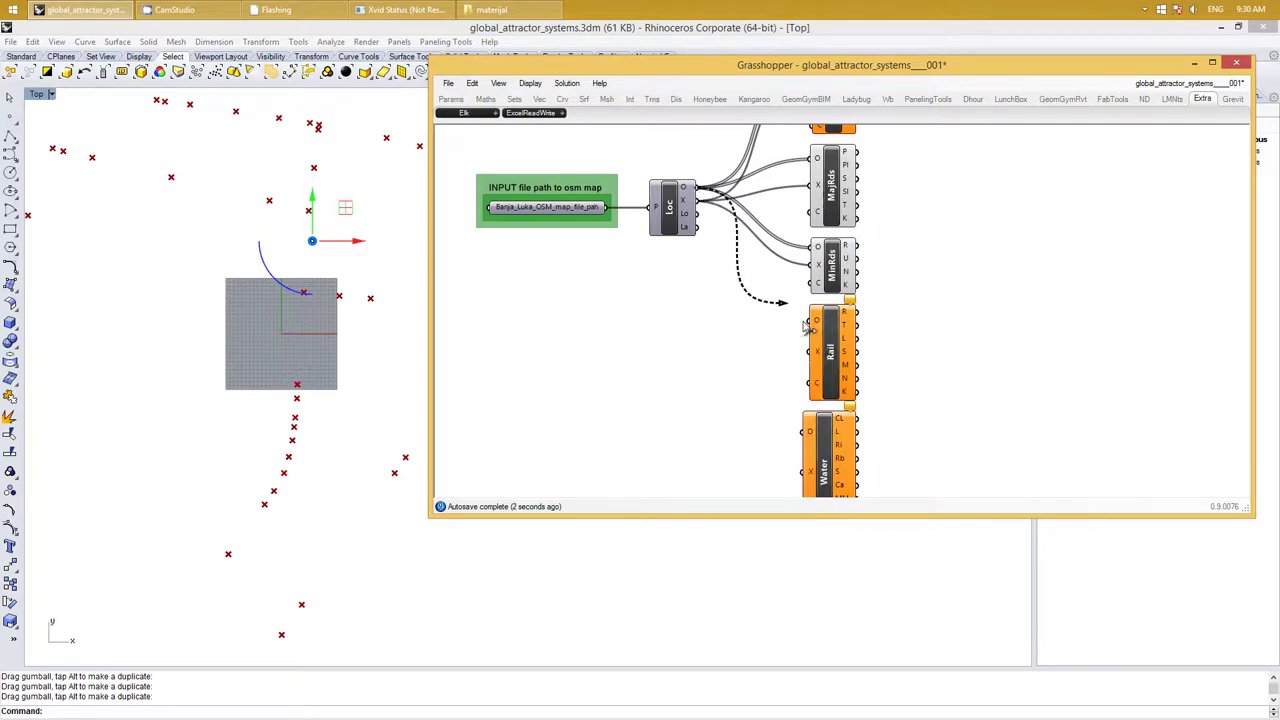
{"action": "left_click_drag", "start_coordinate": [698, 210], "coordinate": [811, 351]}
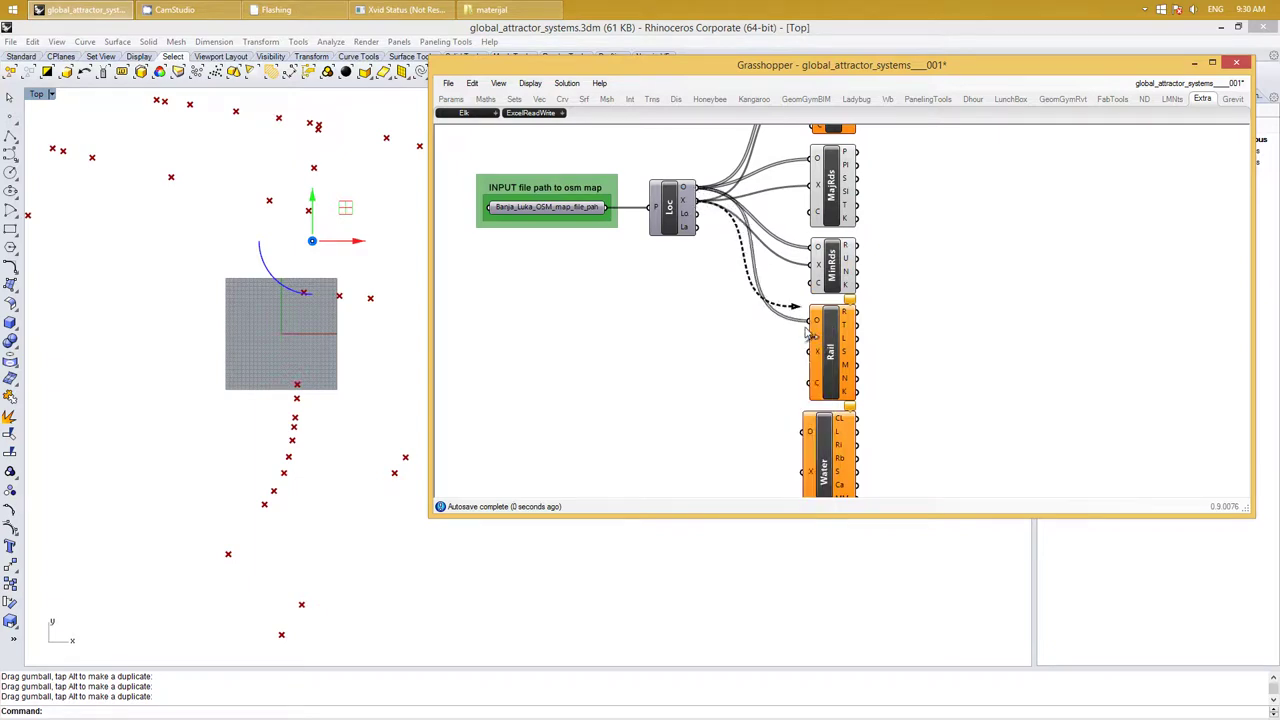
{"action": "left_click_drag", "start_coordinate": [688, 190], "coordinate": [808, 433]}
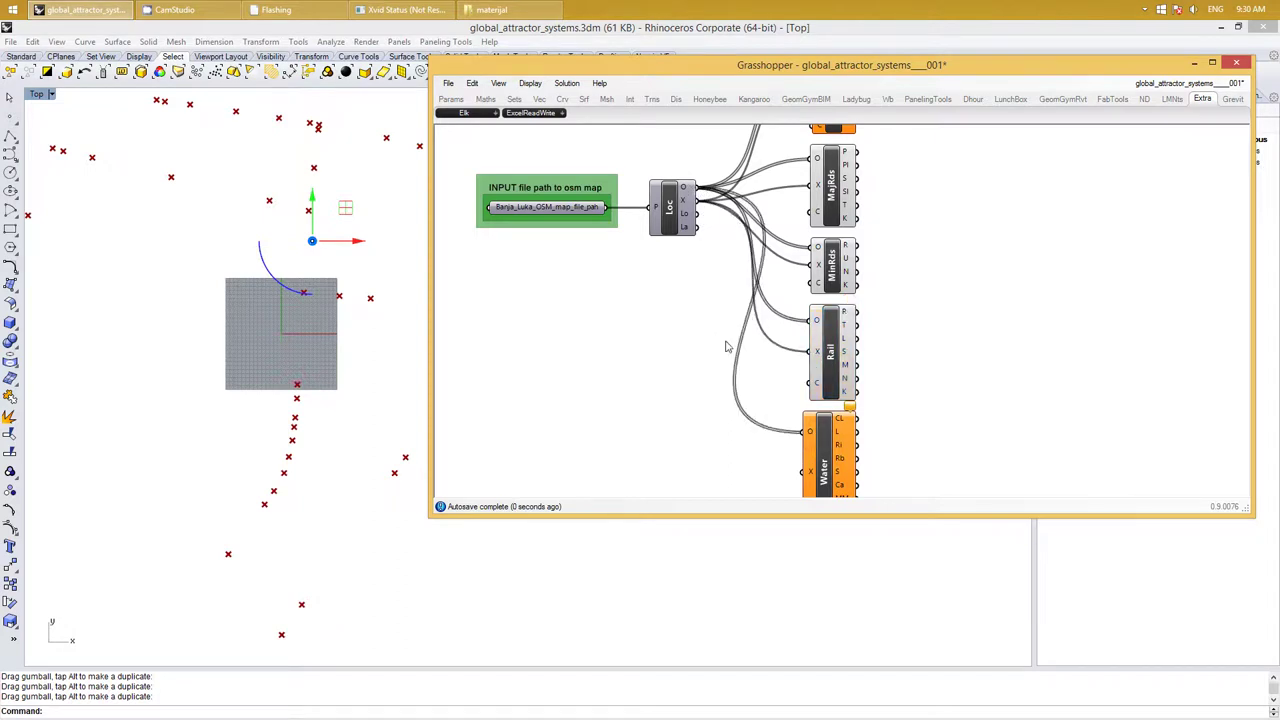
{"action": "left_click_drag", "start_coordinate": [704, 208], "coordinate": [806, 471]}
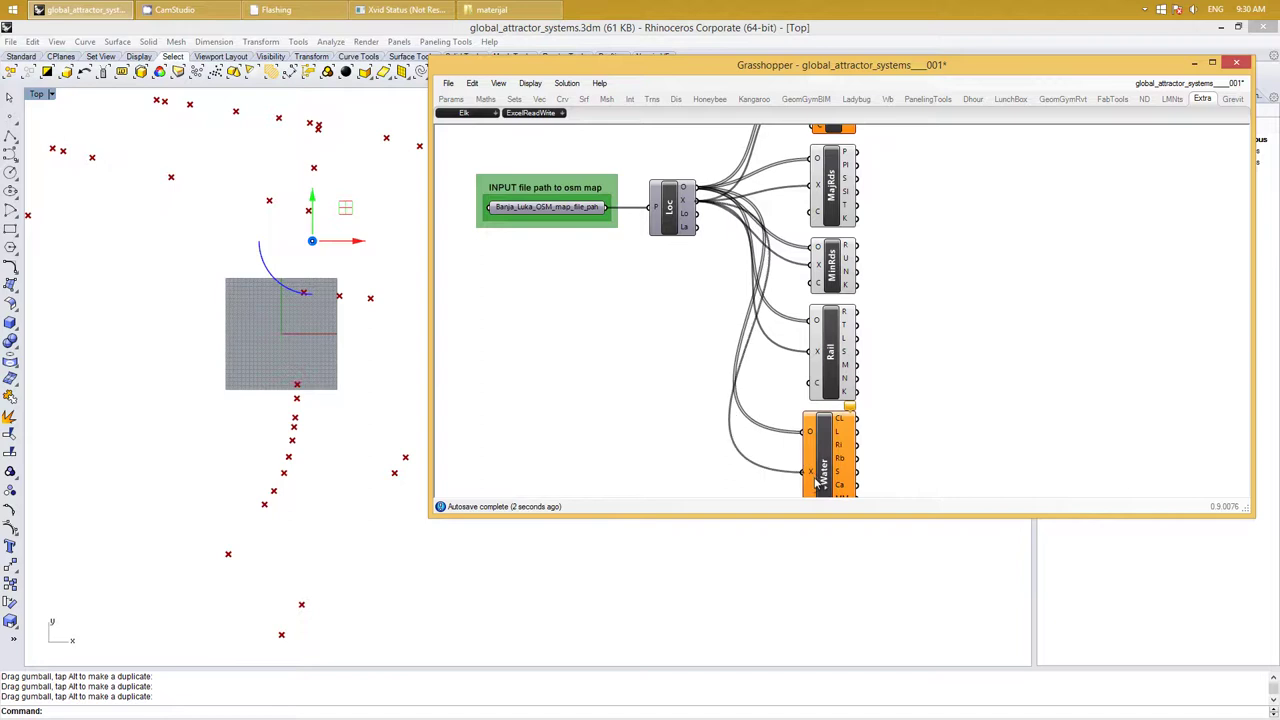
{"action": "scroll", "coordinate": [994, 306], "scroll_direction": "up", "scroll_amount": 3}
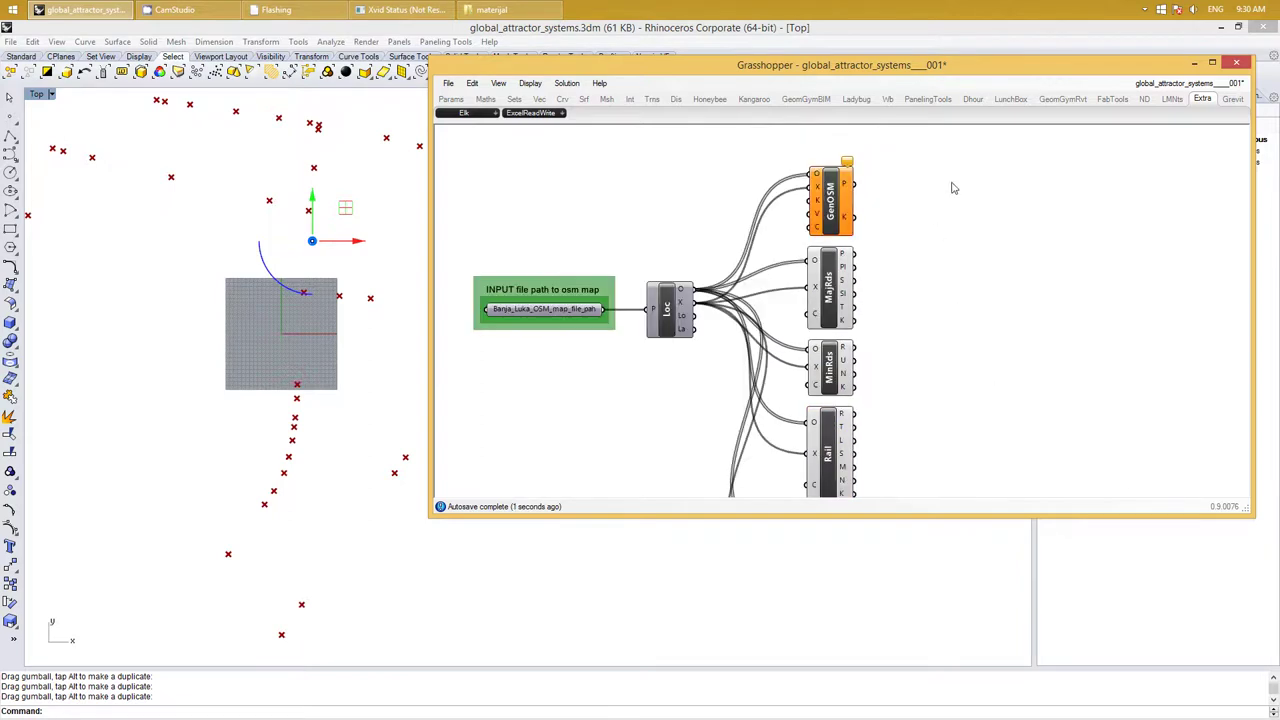
{"action": "right_click_drag", "start_coordinate": [951, 186], "coordinate": [989, 200]}
{"action": "right_click", "coordinate": [989, 200]}
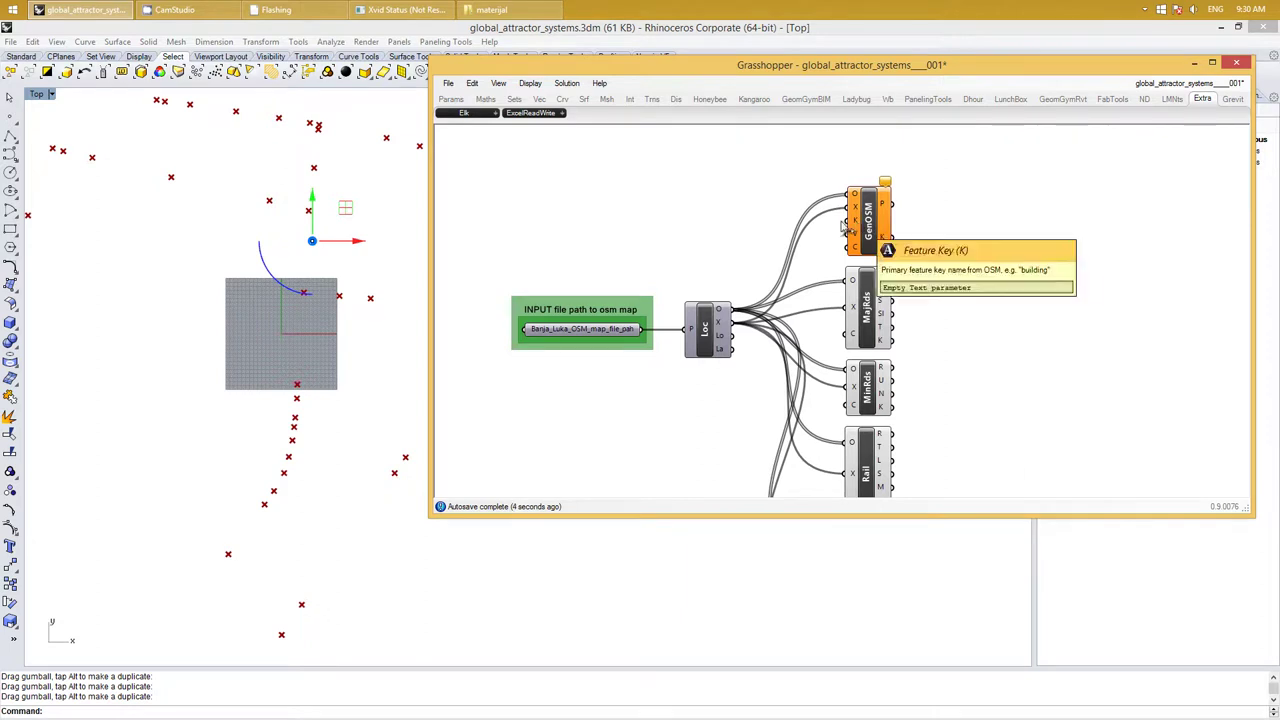
Add a panel containing 'buildings' and connect it to GenOSM's K input
{"action": "double_click", "coordinate": [745, 240]}
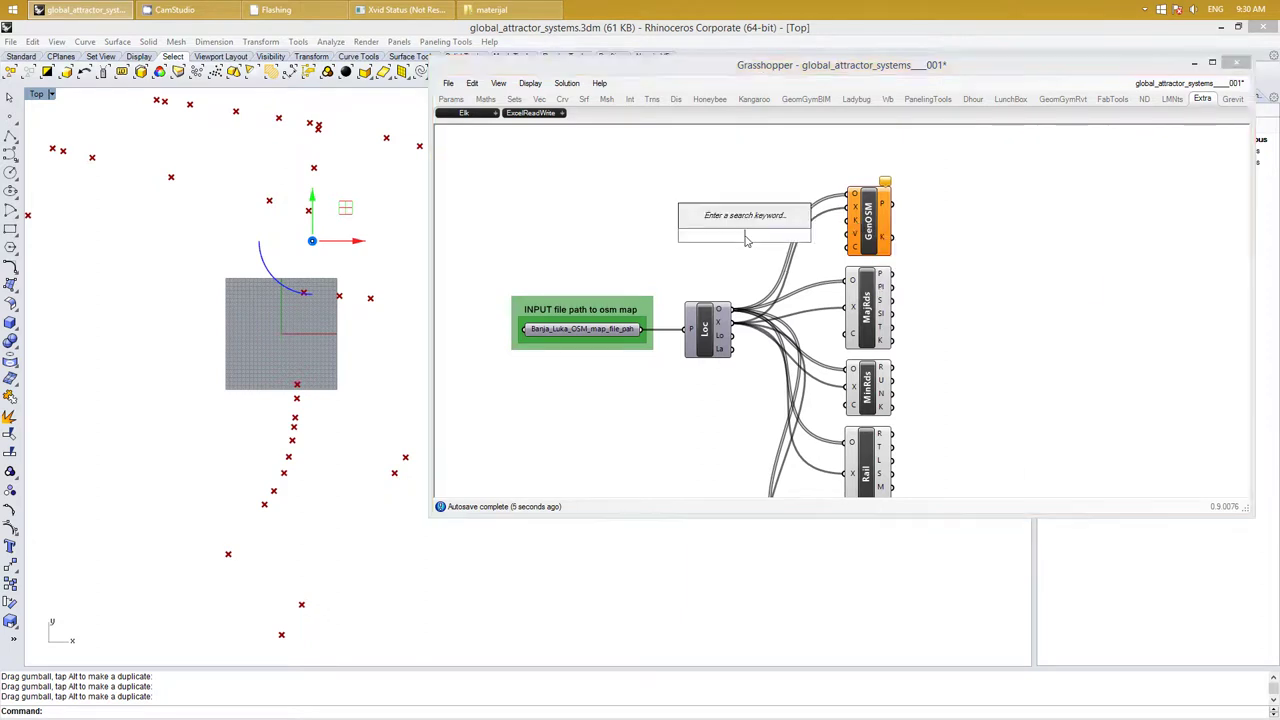
{"action": "type", "text": "panel"}
{"action": "key", "text": "Return"}
{"action": "type", "text": "\"build"}
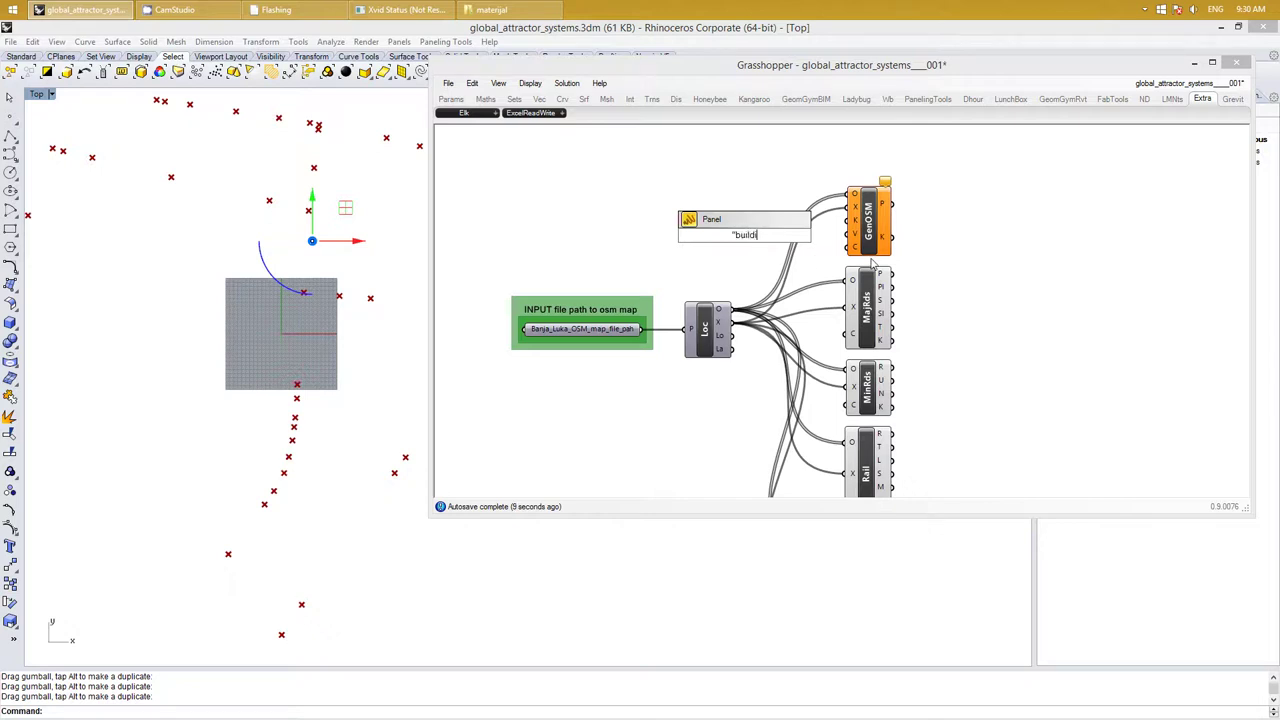
{"action": "type", "text": "ngs"}
{"action": "left_click", "coordinate": [873, 263]}
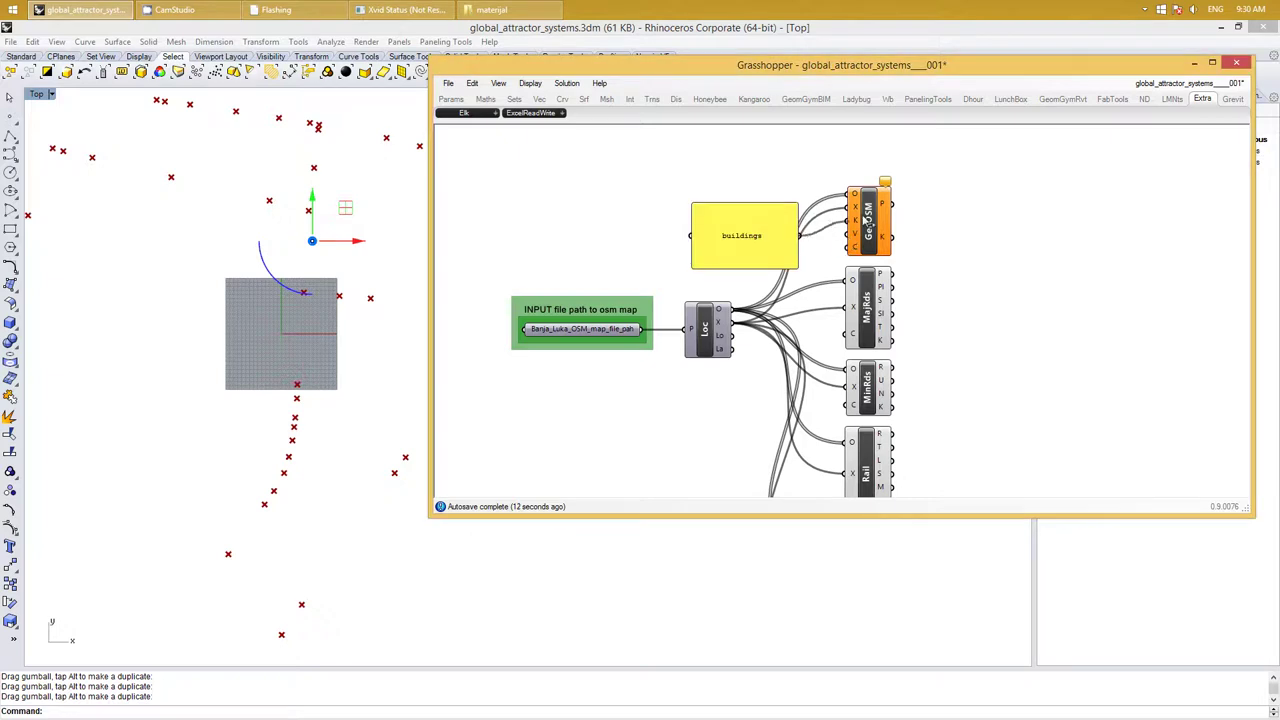
{"action": "left_click_drag", "start_coordinate": [800, 236], "coordinate": [852, 232]}
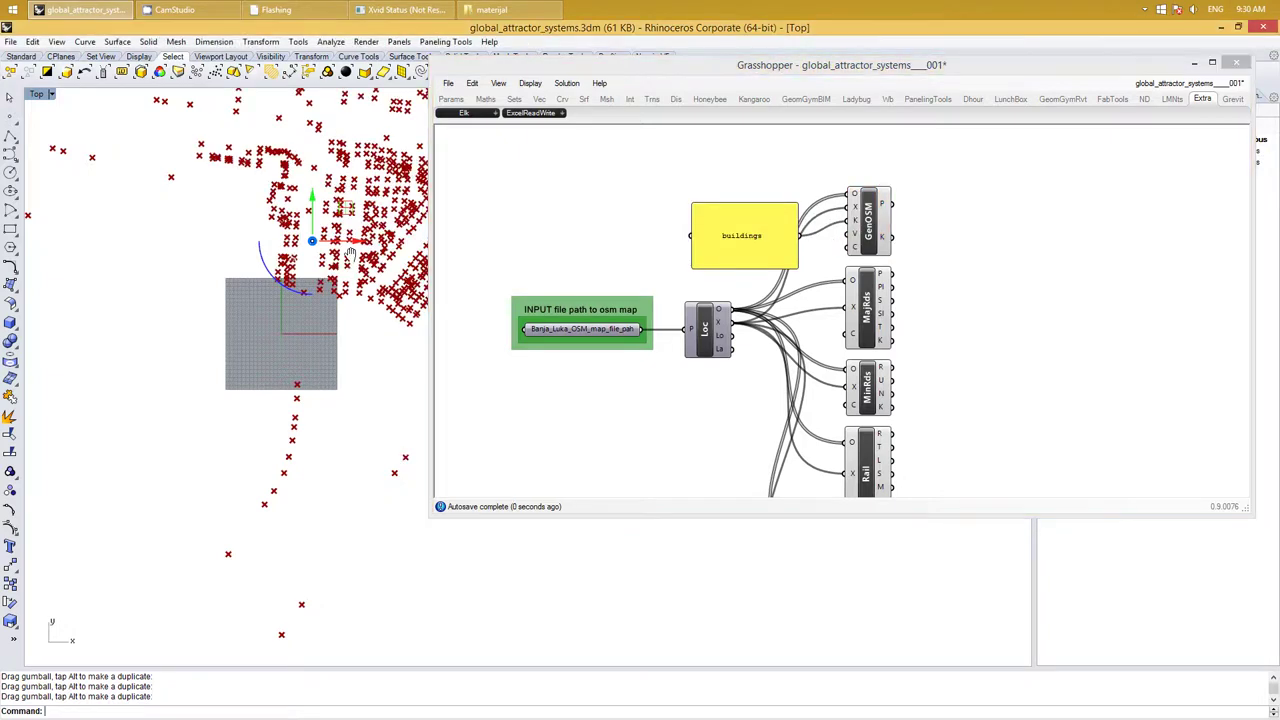
Zoom out the Top view, then maximize and orbit Perspective to inspect the building point cloud
{"action": "right_click_drag", "start_coordinate": [360, 300], "coordinate": [249, 380]}
{"action": "scroll", "coordinate": [227, 334], "scroll_direction": "down", "scroll_amount": 2}
{"action": "right_click_drag", "start_coordinate": [227, 334], "coordinate": [268, 300]}
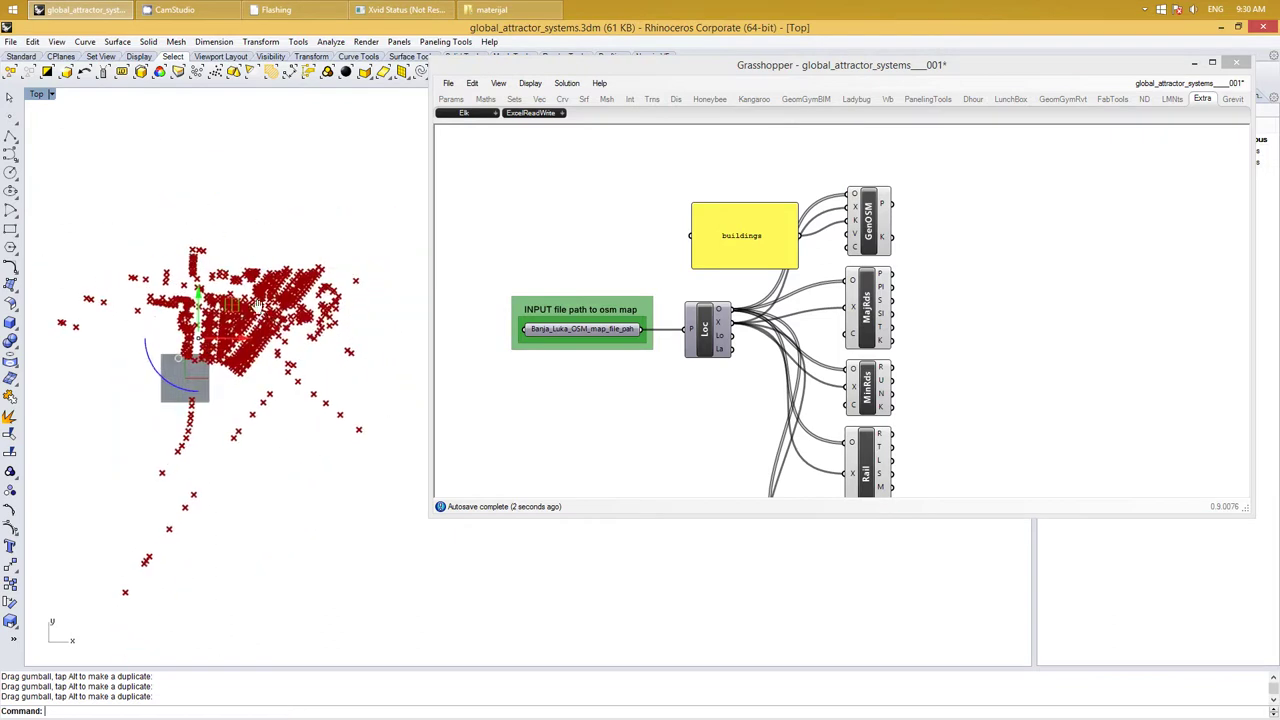
{"action": "double_click", "coordinate": [42, 96]}
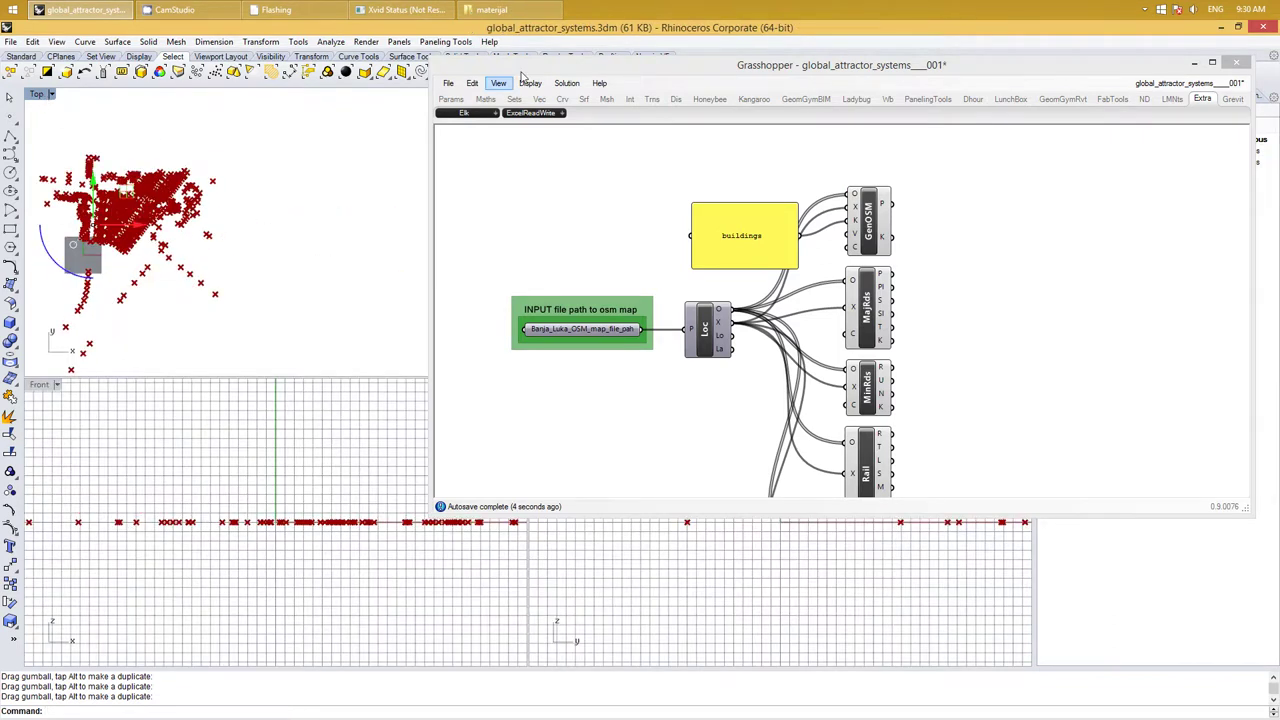
{"action": "double_click", "coordinate": [522, 72]}
{"action": "left_click", "coordinate": [559, 101]}
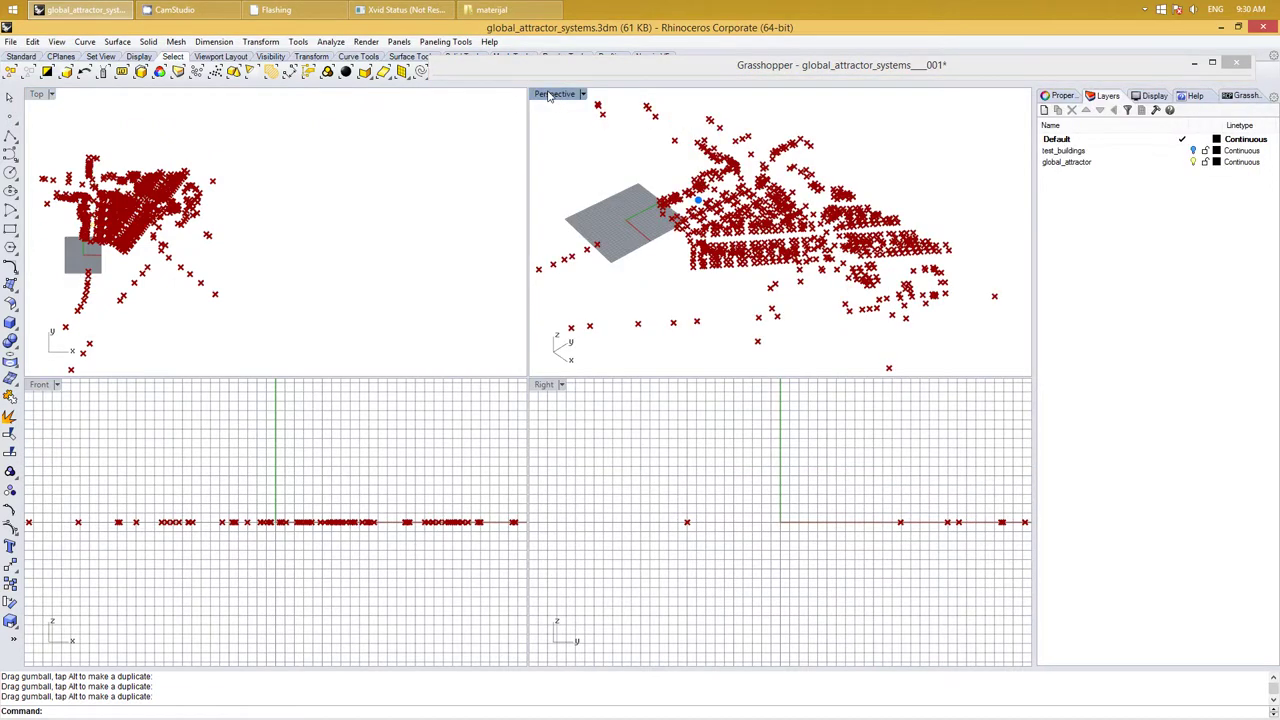
{"action": "double_click", "coordinate": [548, 96]}
{"action": "mouse_move", "coordinate": [570, 293]}
{"action": "right_mouse_down"}
{"action": "mouse_move", "coordinate": [598, 301]}
{"action": "mouse_move", "coordinate": [572, 291]}
{"action": "mouse_move", "coordinate": [345, 330]}
{"action": "mouse_move", "coordinate": [350, 293]}
{"action": "right_mouse_up"}
{"action": "scroll", "coordinate": [345, 330], "scroll_direction": "down", "scroll_amount": 3}
{"action": "scroll", "coordinate": [350, 293], "scroll_direction": "up", "scroll_amount": 2}
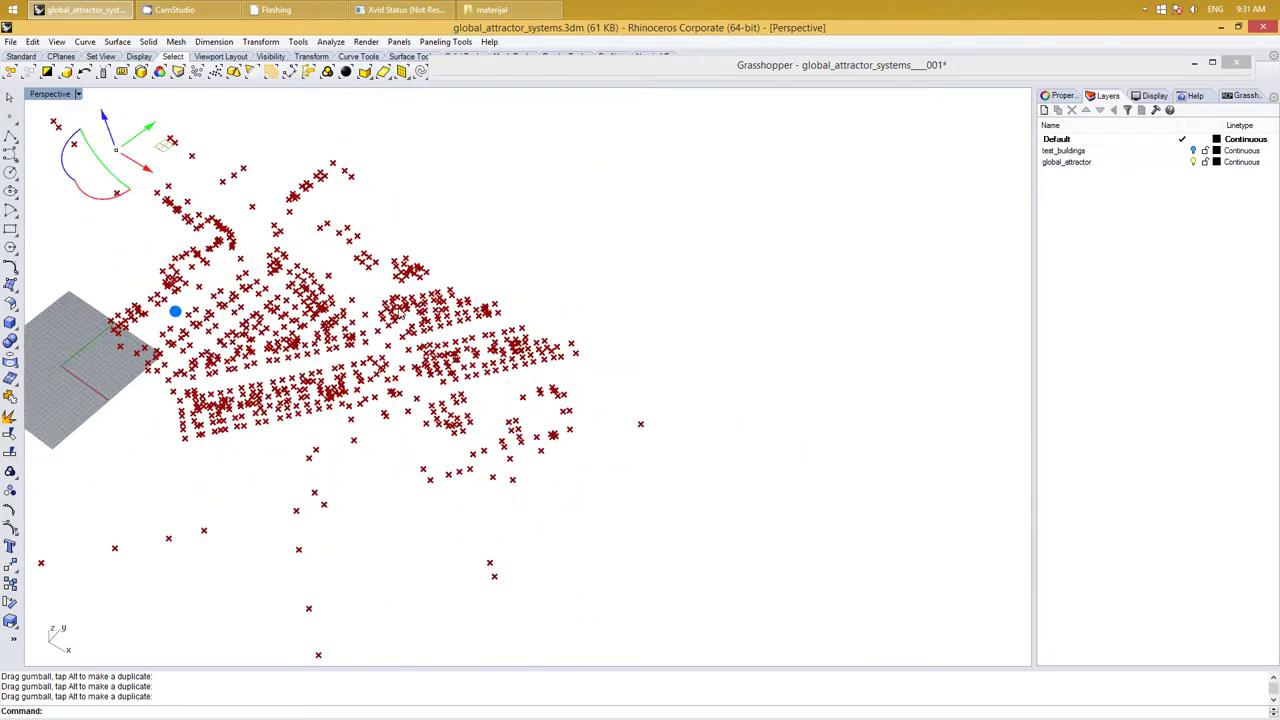
{"action": "double_click", "coordinate": [540, 68]}
Shrink the buildings panel and move it up beside GenOSM
{"action": "right_click_drag", "start_coordinate": [988, 250], "coordinate": [926, 248]}
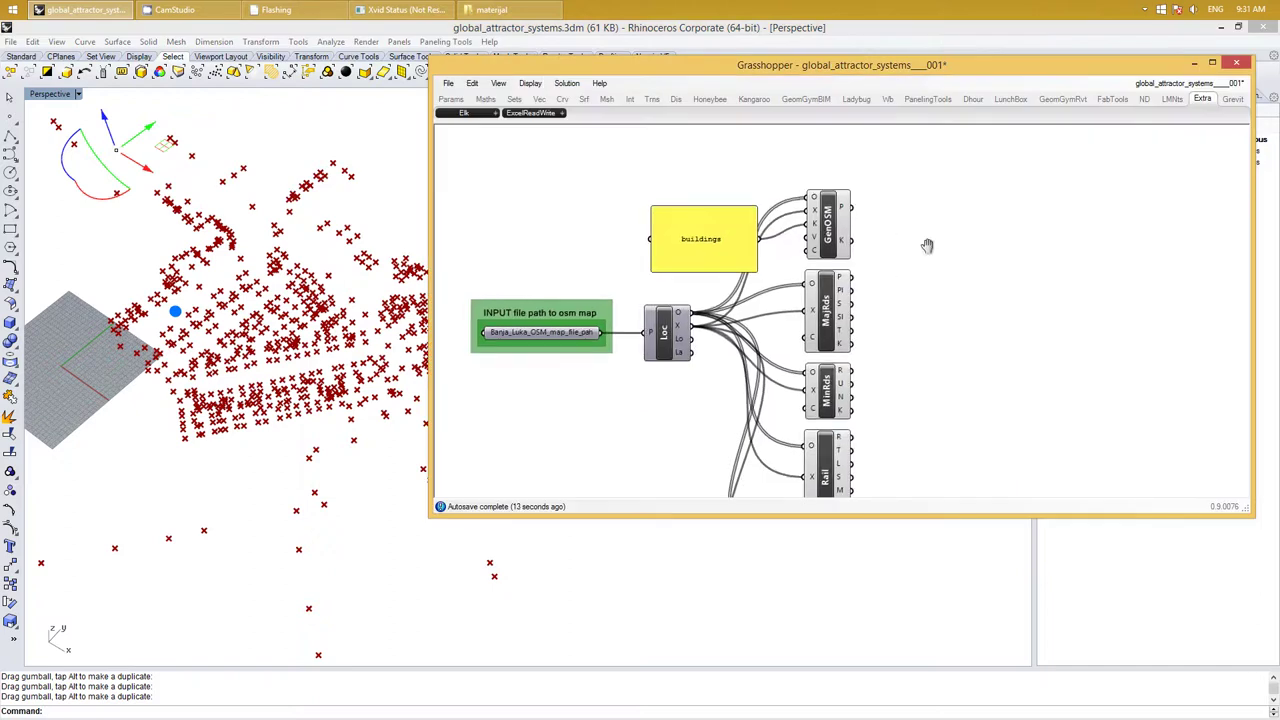
{"action": "left_click", "coordinate": [636, 218]}
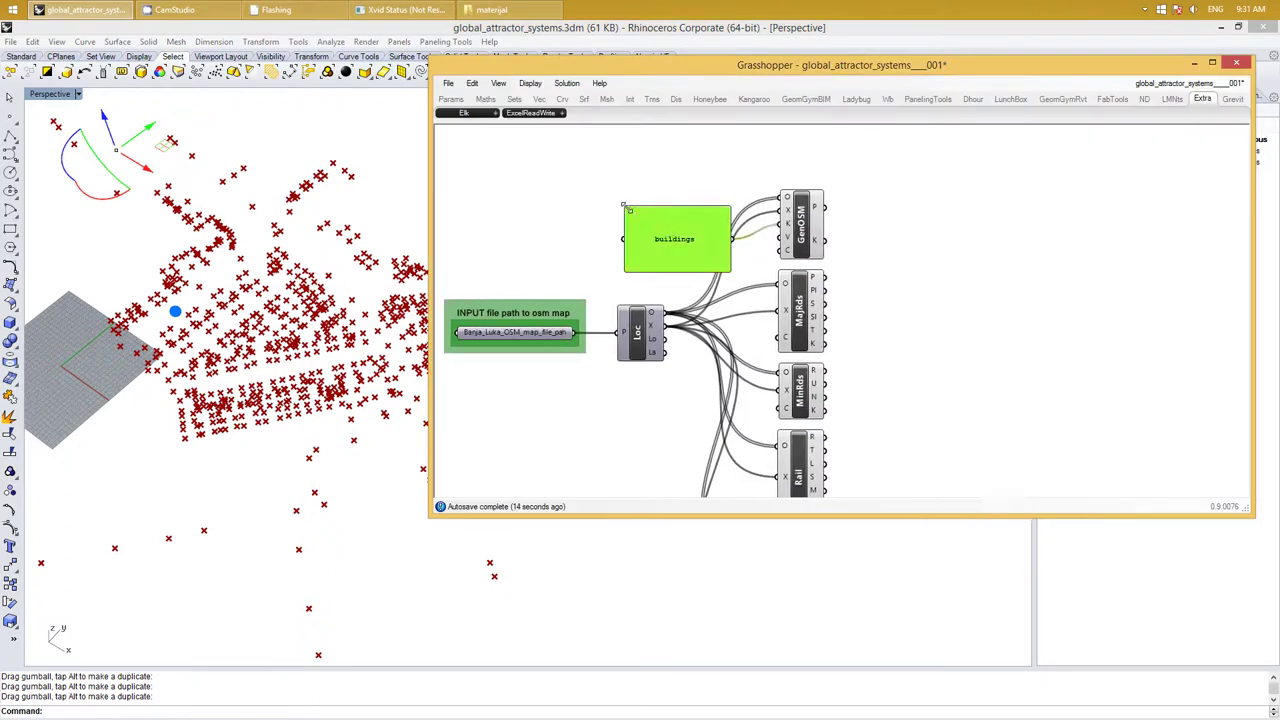
{"action": "left_click_drag", "start_coordinate": [626, 208], "coordinate": [665, 251]}
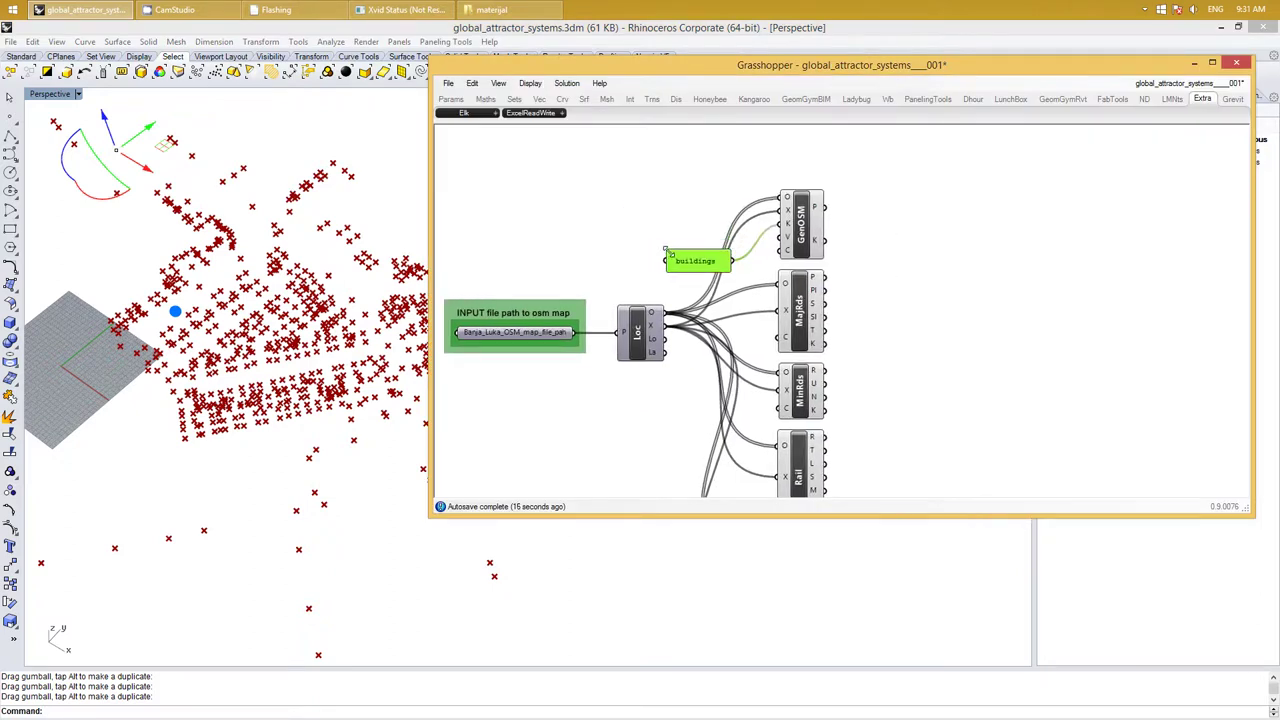
{"action": "left_click_drag", "start_coordinate": [722, 270], "coordinate": [735, 229]}
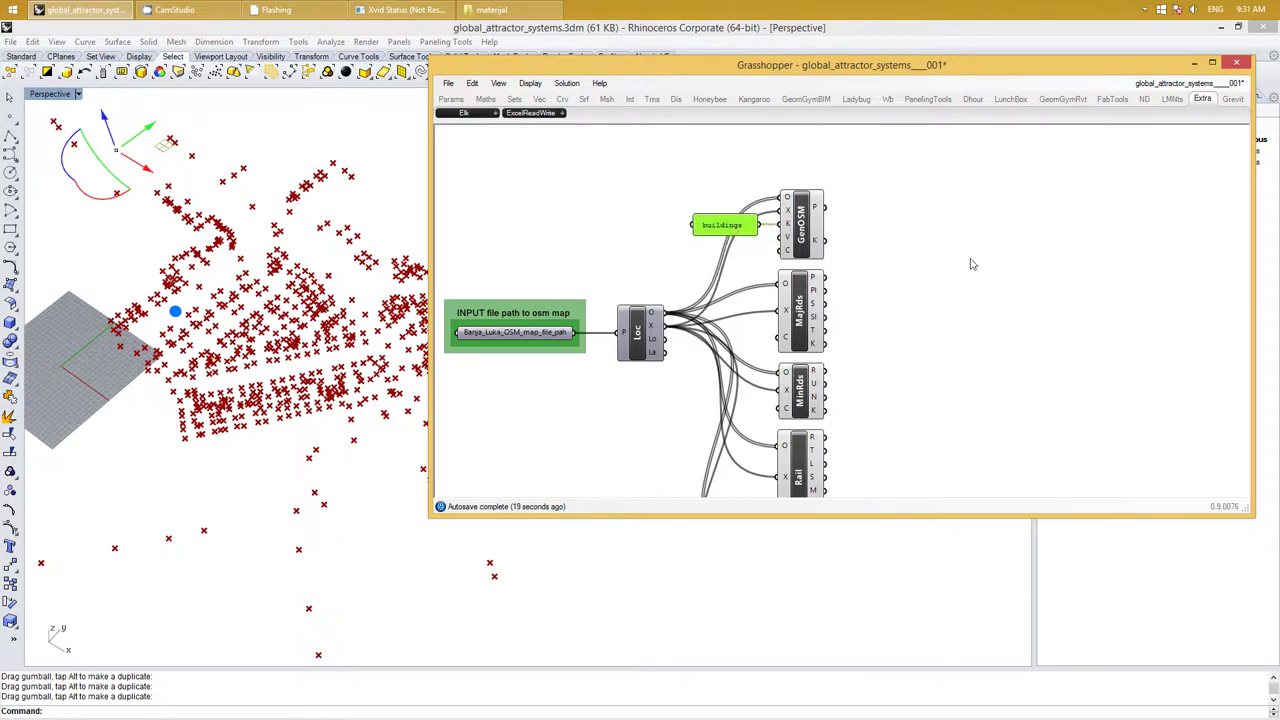
{"action": "right_click_drag", "start_coordinate": [970, 264], "coordinate": [914, 229]}
{"action": "left_click", "coordinate": [852, 190]}
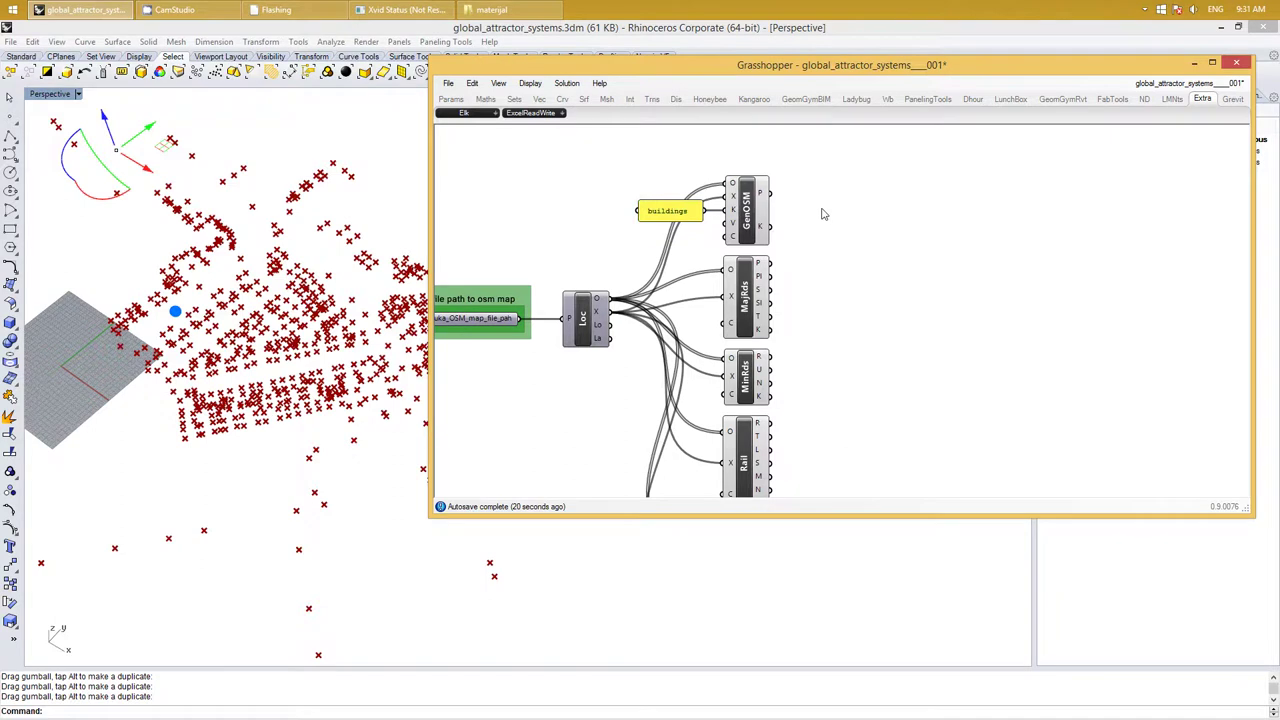
Turn off preview for the whole Elk component column so the points disappear
{"action": "scroll", "coordinate": [823, 213], "scroll_direction": "down", "scroll_amount": 1}
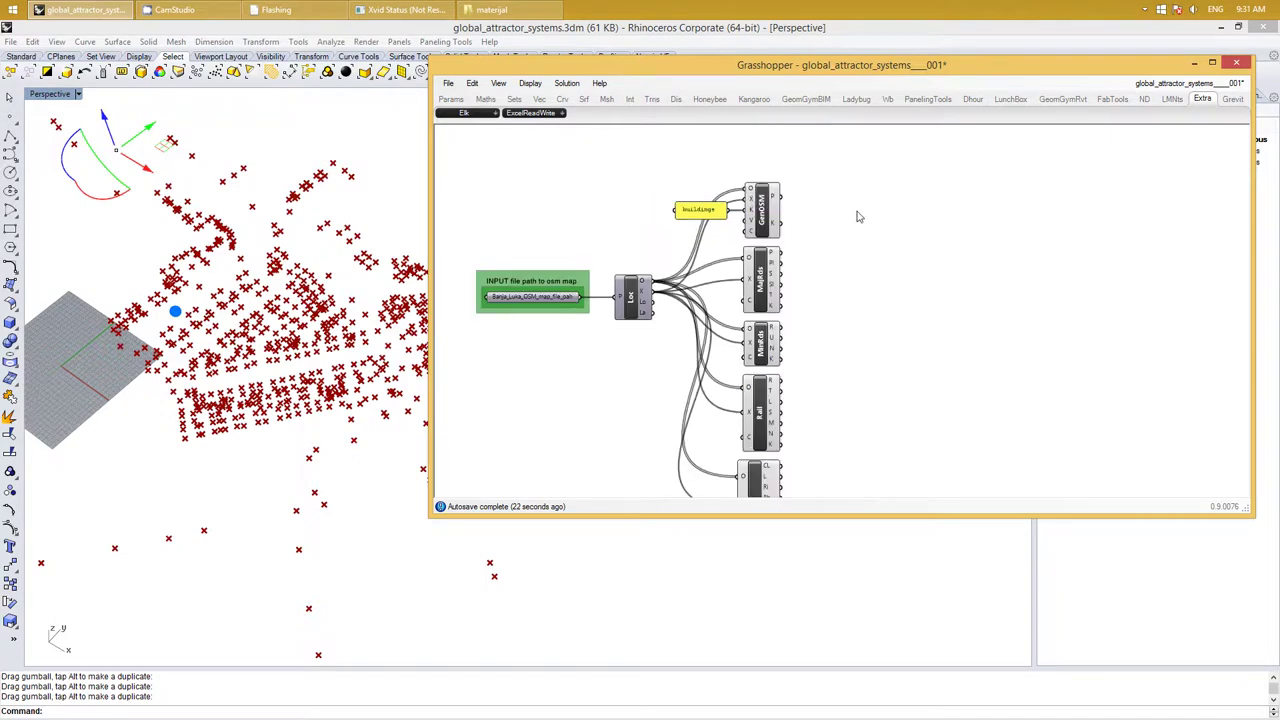
{"action": "right_click_drag", "start_coordinate": [845, 334], "coordinate": [832, 247]}
{"action": "scroll", "coordinate": [832, 247], "scroll_direction": "down", "scroll_amount": 2}
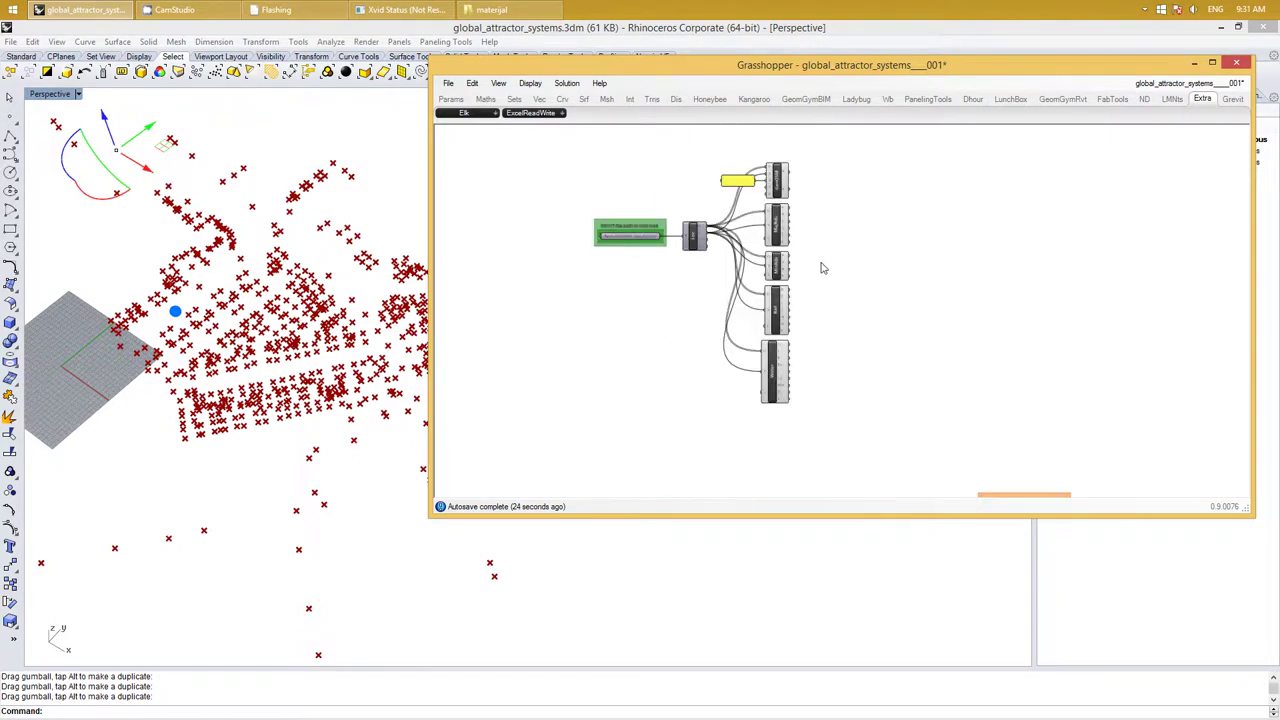
{"action": "left_click_drag", "start_coordinate": [828, 402], "coordinate": [749, 155]}
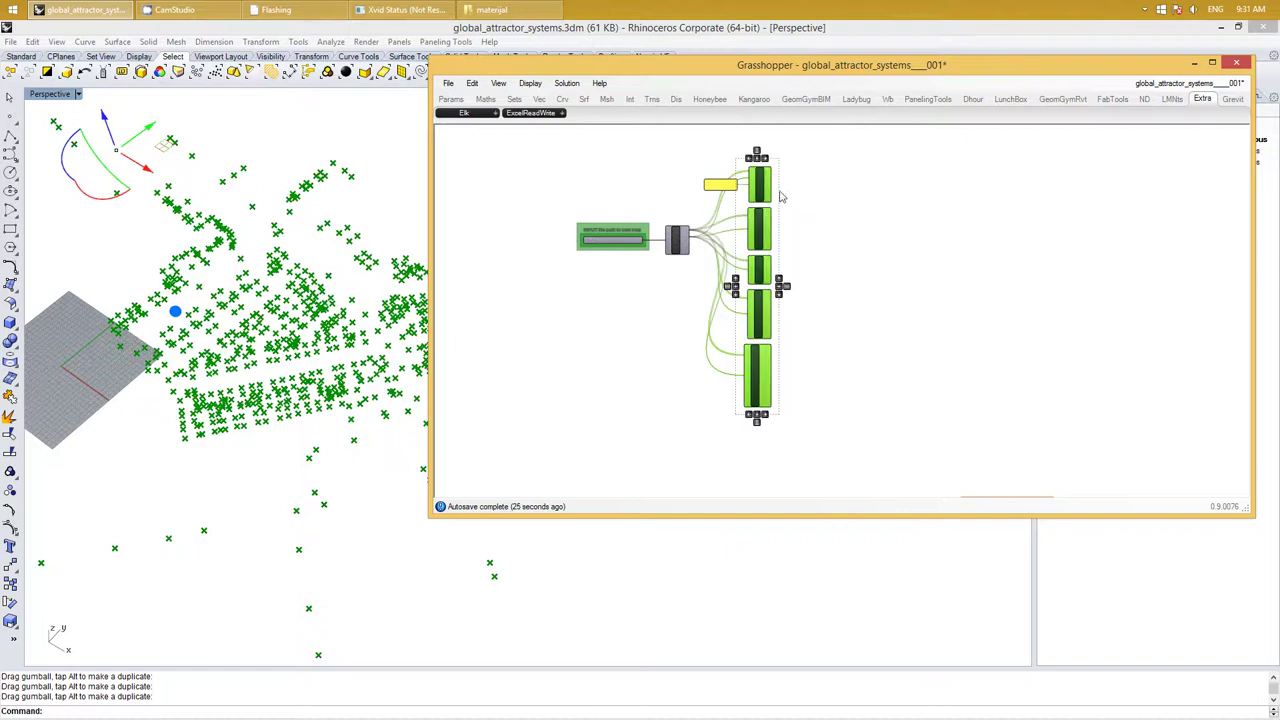
{"action": "right_click", "coordinate": [774, 184]}
{"action": "left_click", "coordinate": [806, 210]}
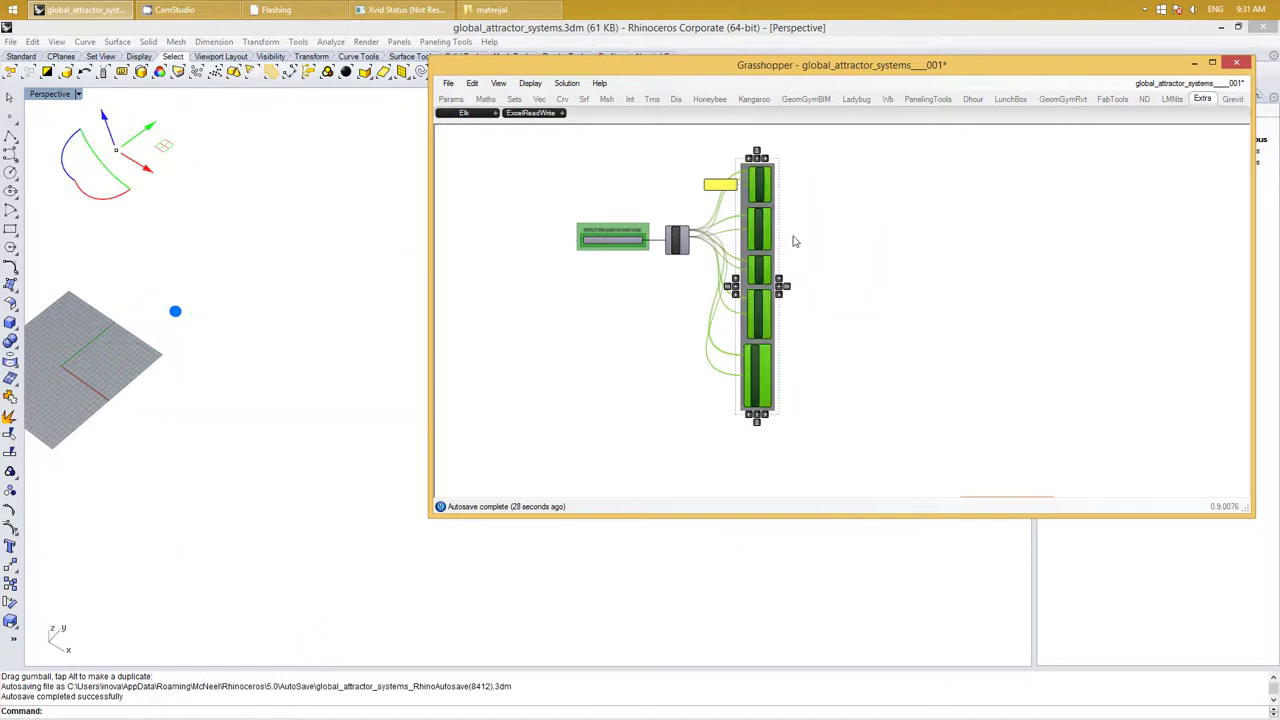
{"action": "left_click", "coordinate": [846, 207]}
{"action": "scroll", "coordinate": [790, 200], "scroll_direction": "up", "scroll_amount": 2}
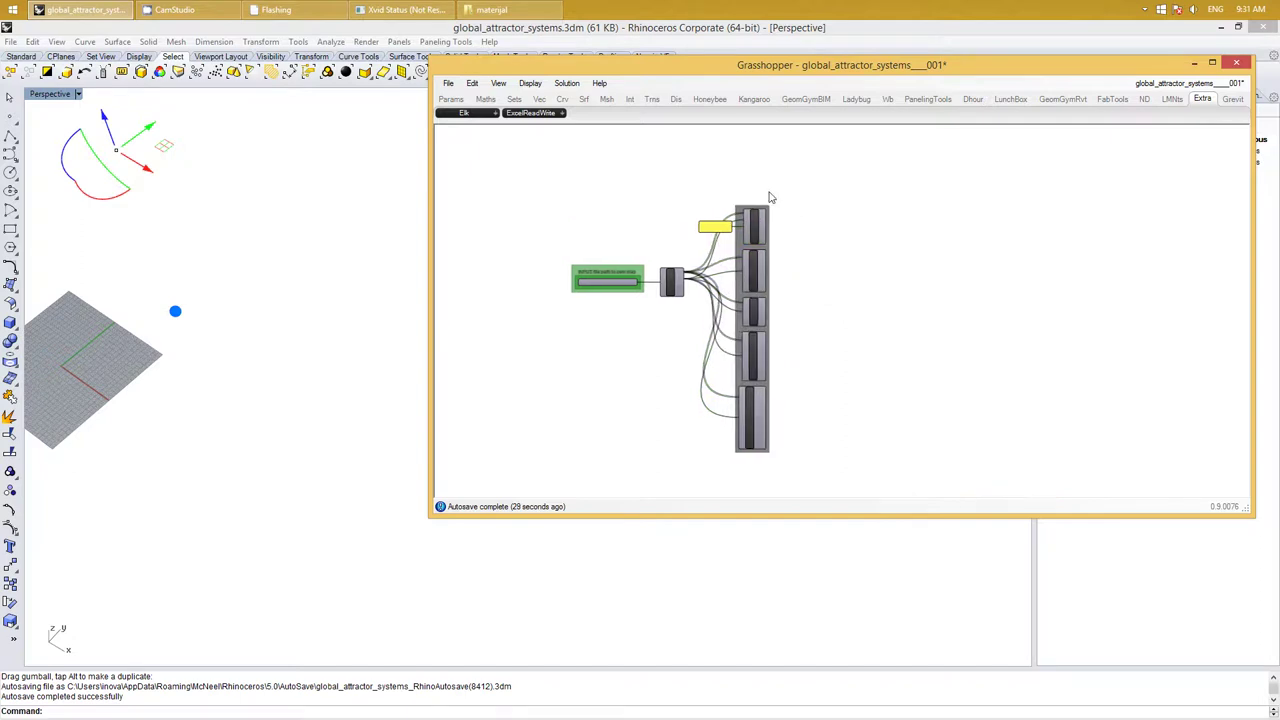
Place a Scribble component on the canvas above the buildings panel via the 'scr' search
{"action": "double_click", "coordinate": [710, 205]}
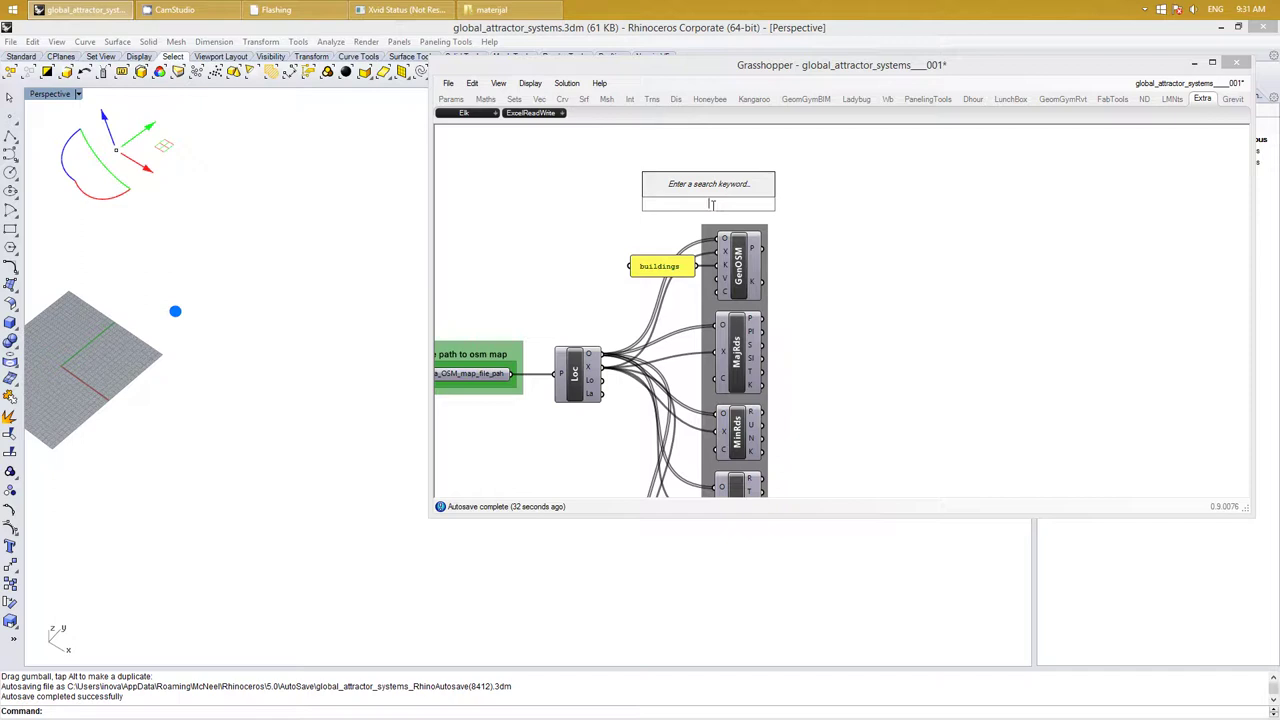
{"action": "type", "text": "scr"}
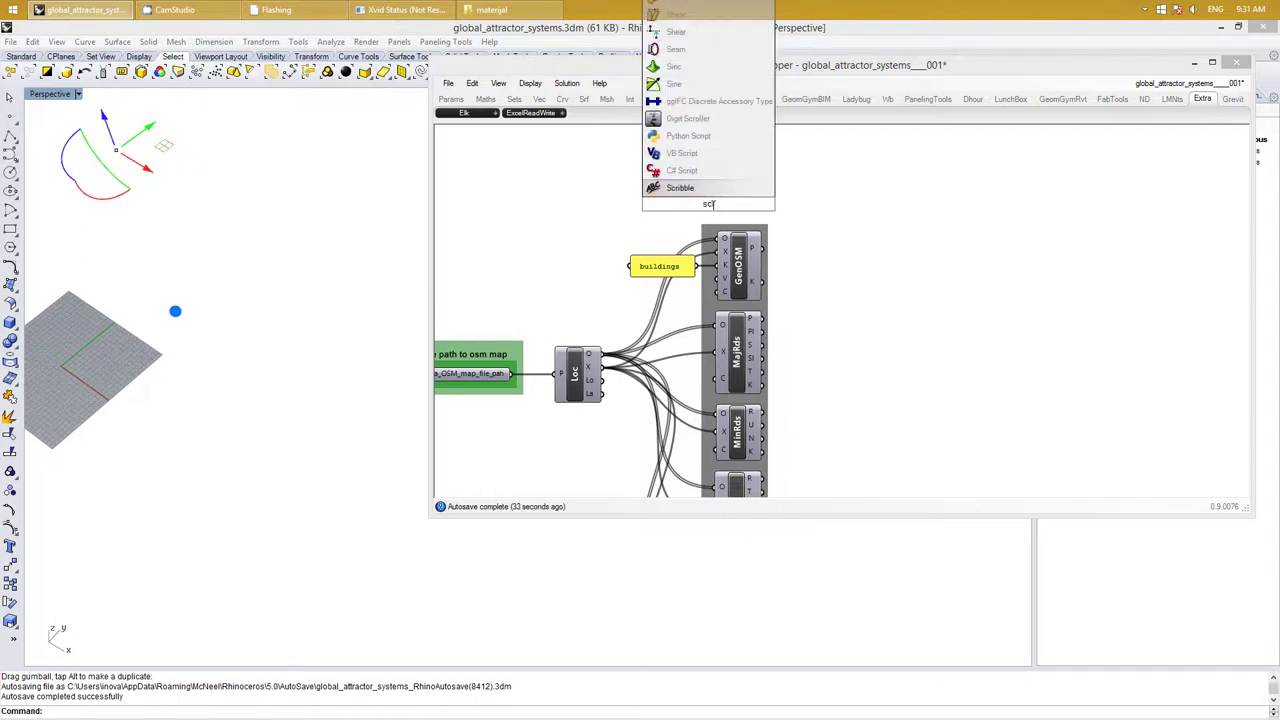
{"action": "key", "text": "Return"}
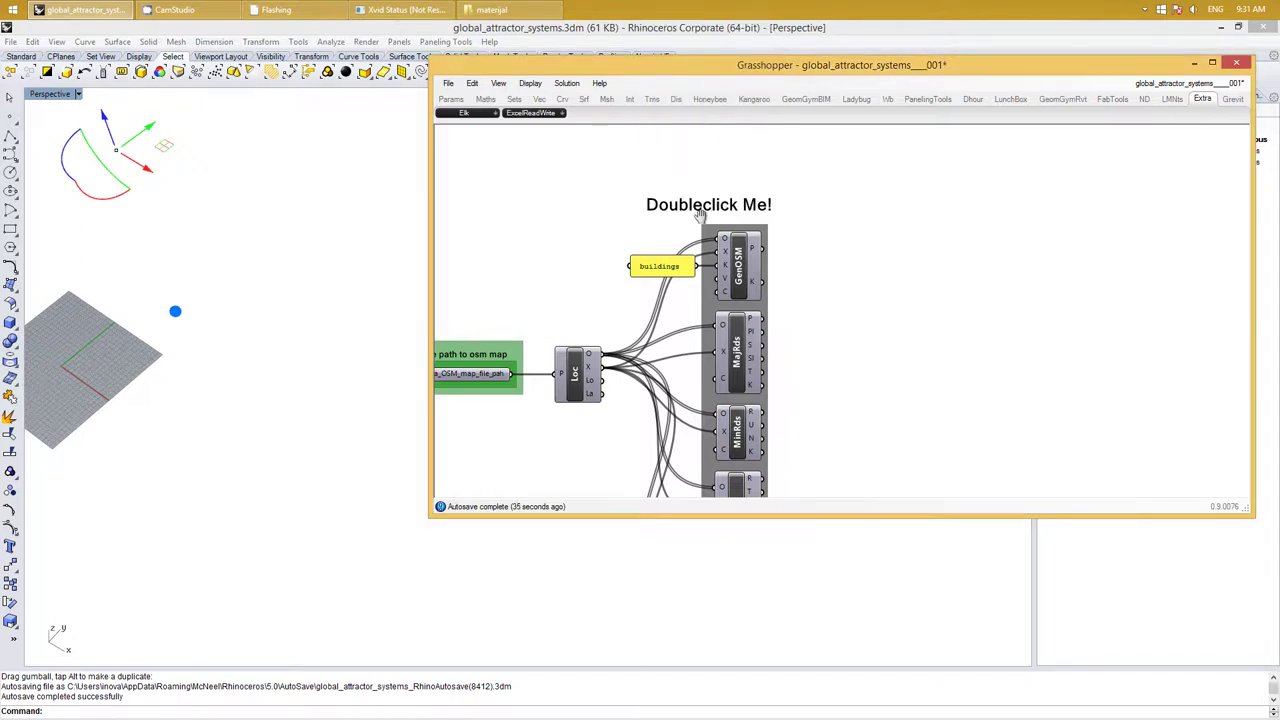
Begin replacing the Scribble's placeholder text, typing 'extract from osm'
{"action": "scroll", "coordinate": [754, 200], "scroll_direction": "up", "scroll_amount": 2}
{"action": "double_click", "coordinate": [631, 238]}
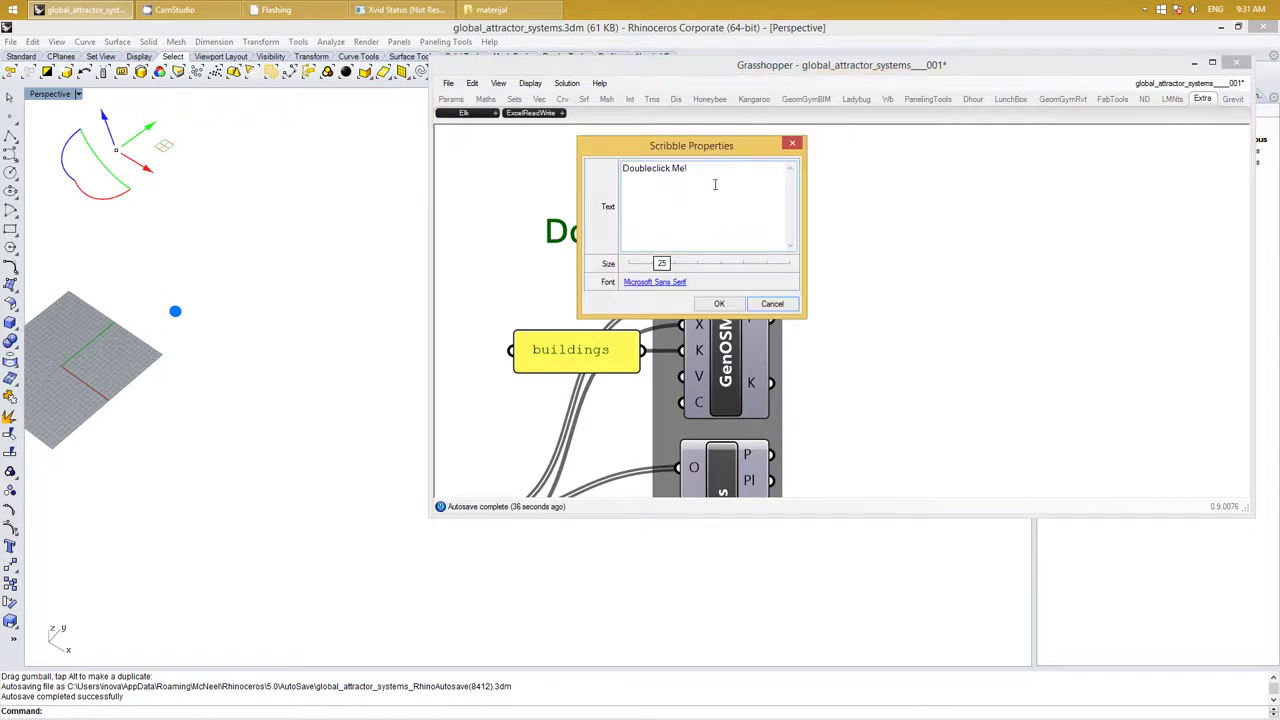
{"action": "type", "text": "extract from osm"}
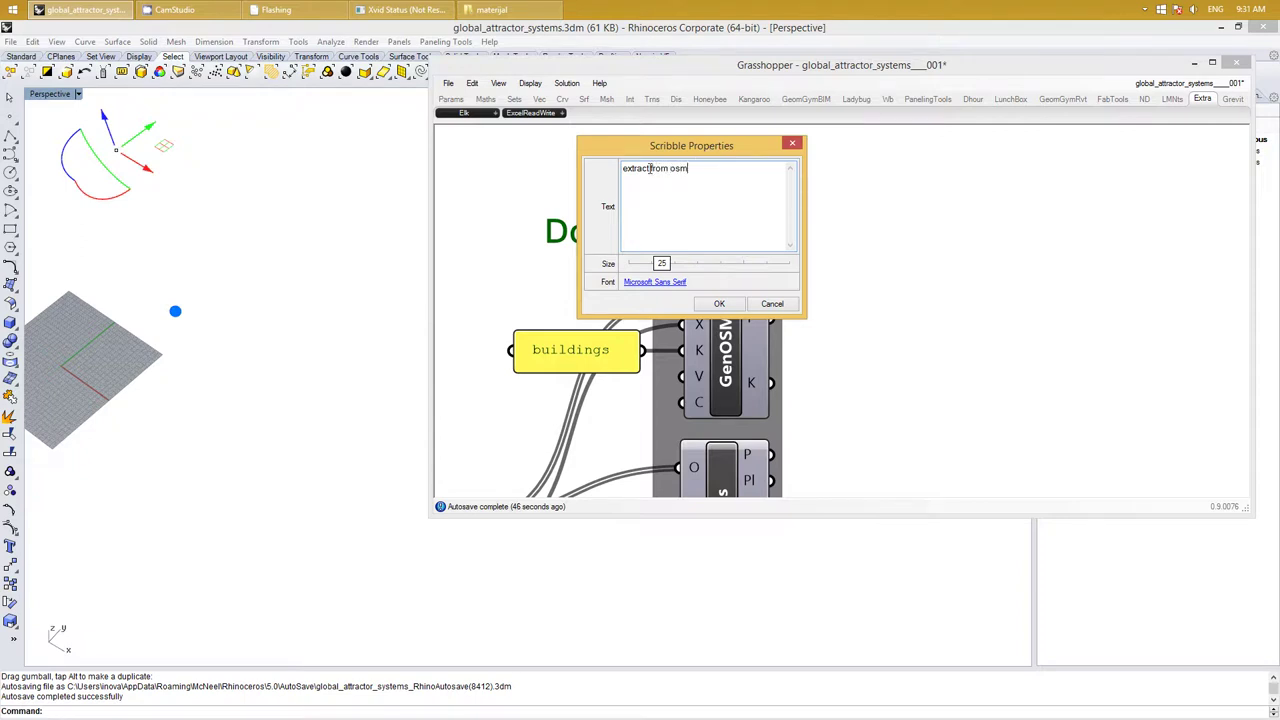
Break the Scribble label into two lines, 'extract' and 'from osm', at size 13
{"action": "key", "text": "Return"}
{"action": "key", "text": "Delete"}
{"action": "double_click", "coordinate": [665, 264]}
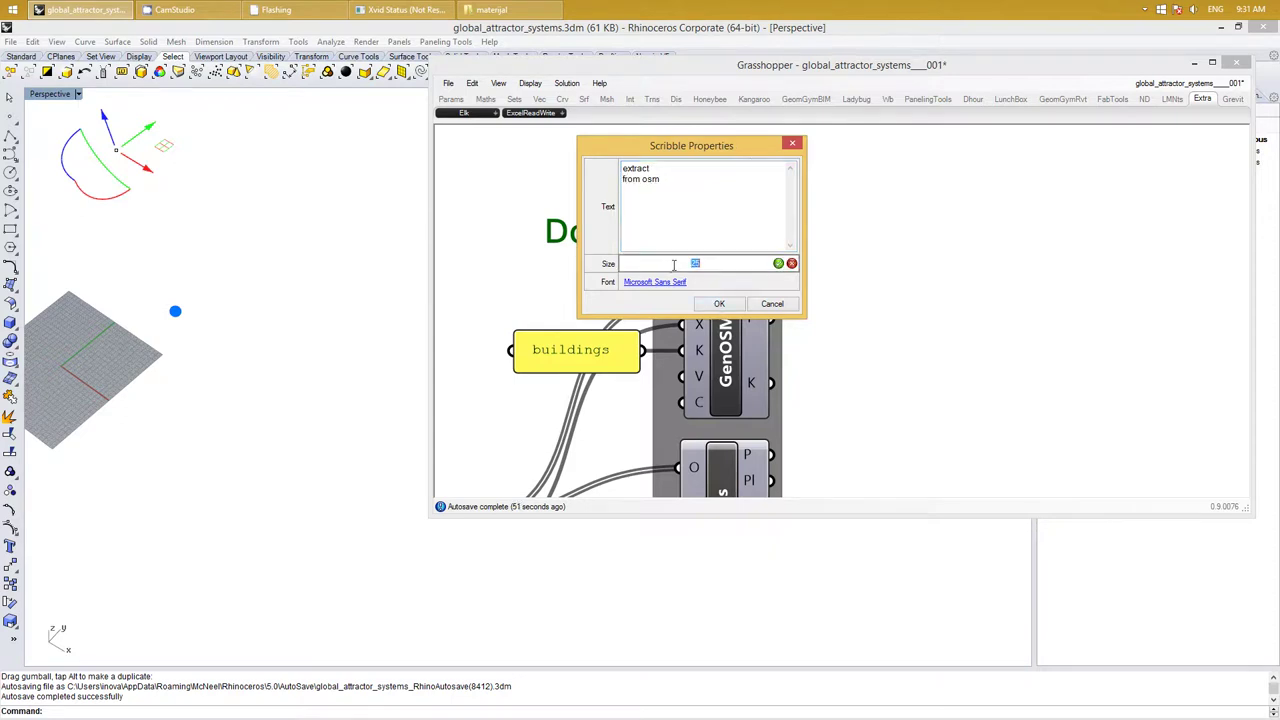
{"action": "type", "text": "13"}
{"action": "key", "text": "Return"}
{"action": "left_click", "coordinate": [715, 304]}
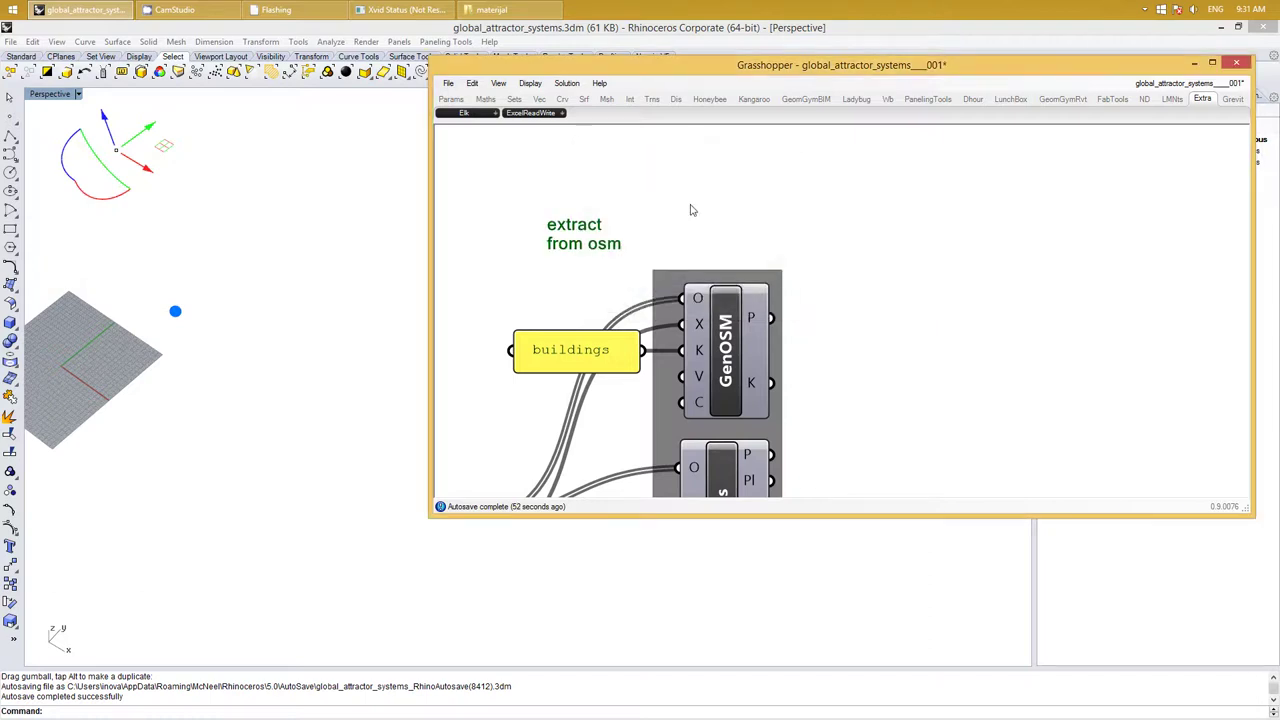
Move the label above the extraction components and group it with them
{"action": "left_click_drag", "start_coordinate": [618, 225], "coordinate": [717, 244]}
{"action": "left_click", "coordinate": [718, 272], "text": "shift"}
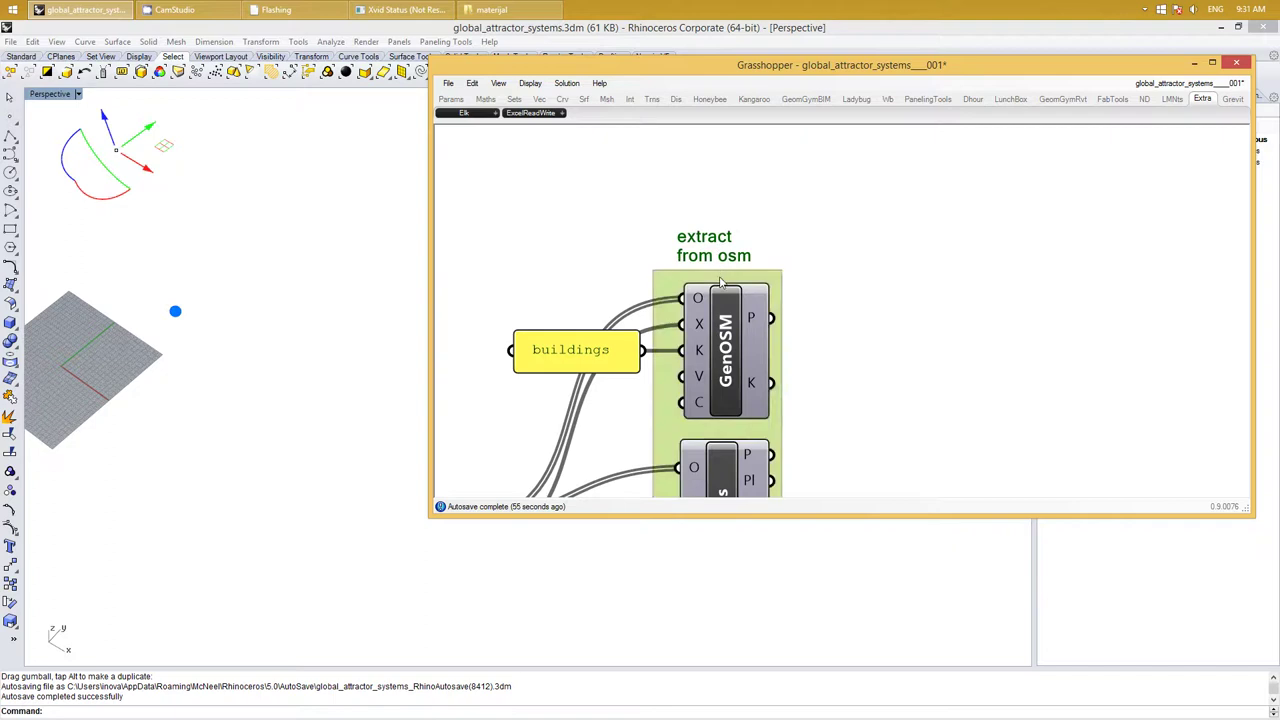
{"action": "key", "text": "ctrl+g"}
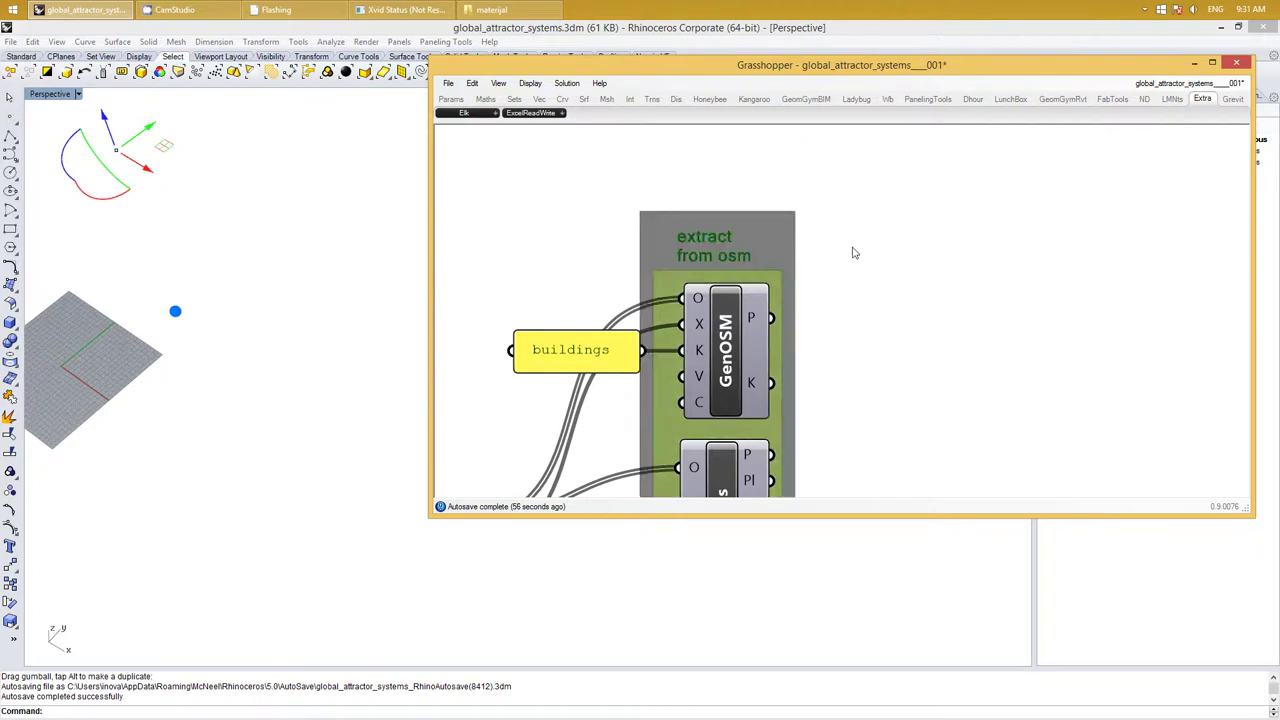
{"action": "left_click", "coordinate": [830, 258]}
Reframe the canvas on the map input and group, nudging the buildings panel slightly left
{"action": "mouse_move", "coordinate": [933, 258]}
{"action": "right_mouse_down"}
{"action": "mouse_move", "coordinate": [875, 223]}
{"action": "mouse_move", "coordinate": [861, 197]}
{"action": "mouse_move", "coordinate": [771, 166]}
{"action": "right_mouse_up"}
{"action": "scroll", "coordinate": [765, 175], "scroll_direction": "down", "scroll_amount": 3}
{"action": "right_click", "coordinate": [760, 183]}
{"action": "left_click", "coordinate": [1051, 297]}
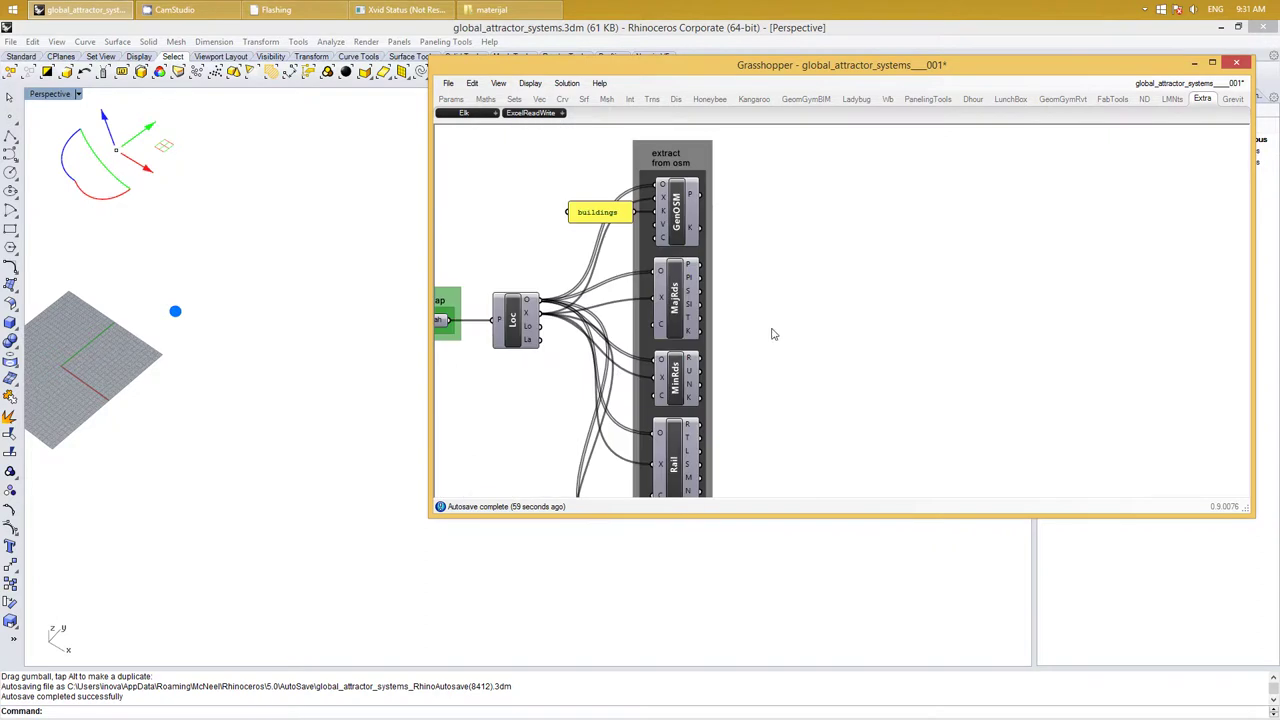
{"action": "right_click_drag", "start_coordinate": [772, 334], "coordinate": [808, 298]}
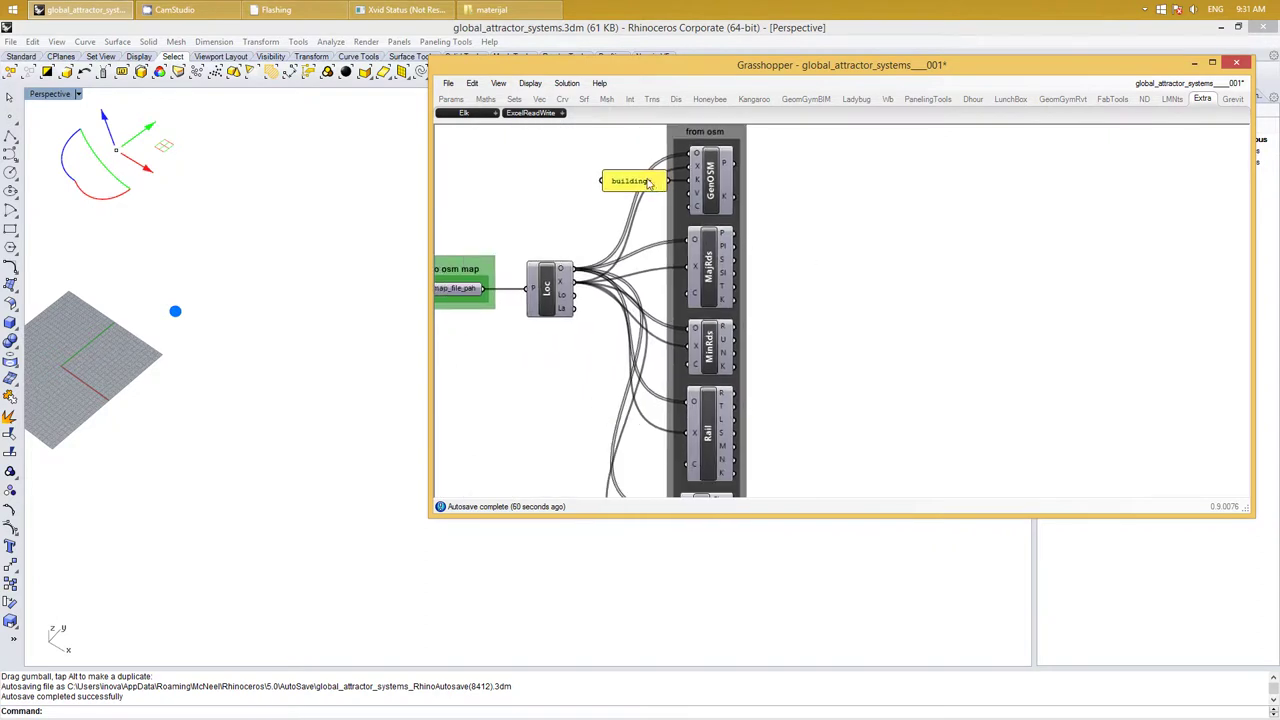
{"action": "left_click_drag", "start_coordinate": [650, 183], "coordinate": [644, 184]}
{"action": "left_click", "coordinate": [786, 163]}
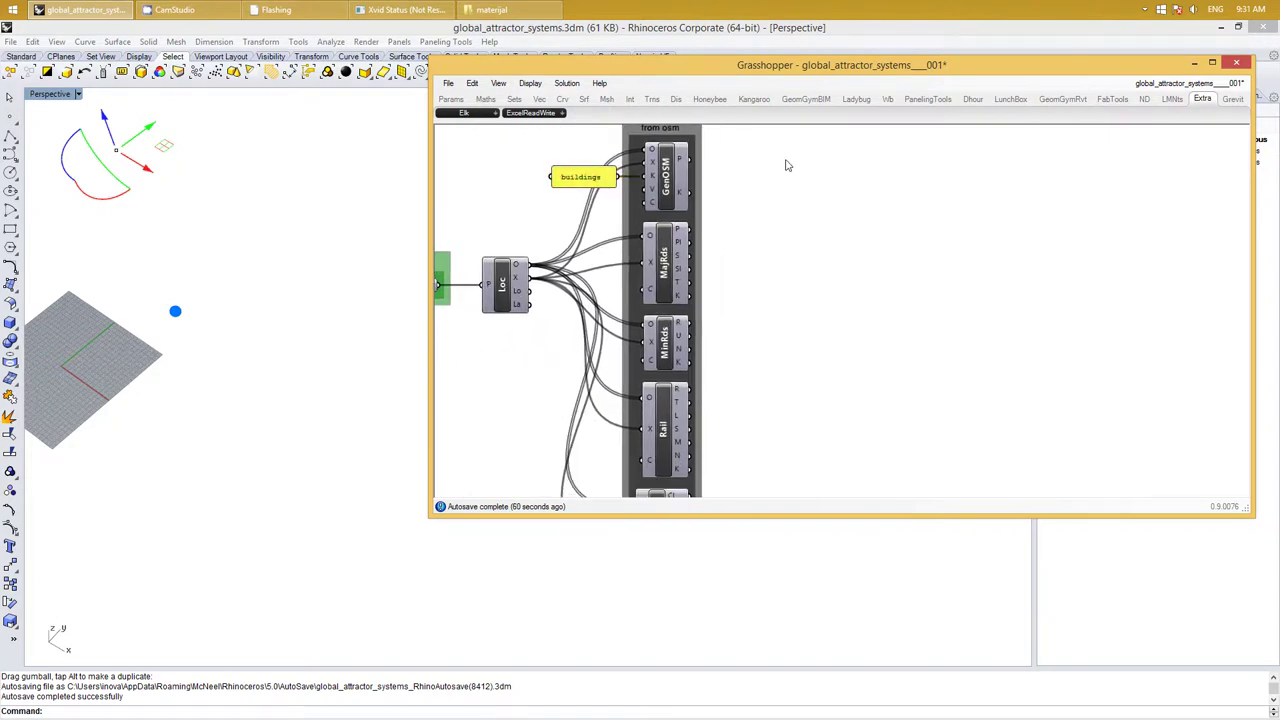
{"action": "mouse_move", "coordinate": [786, 163]}
{"action": "right_mouse_down"}
{"action": "mouse_move", "coordinate": [851, 245]}
{"action": "mouse_move", "coordinate": [834, 267]}
{"action": "right_mouse_up"}
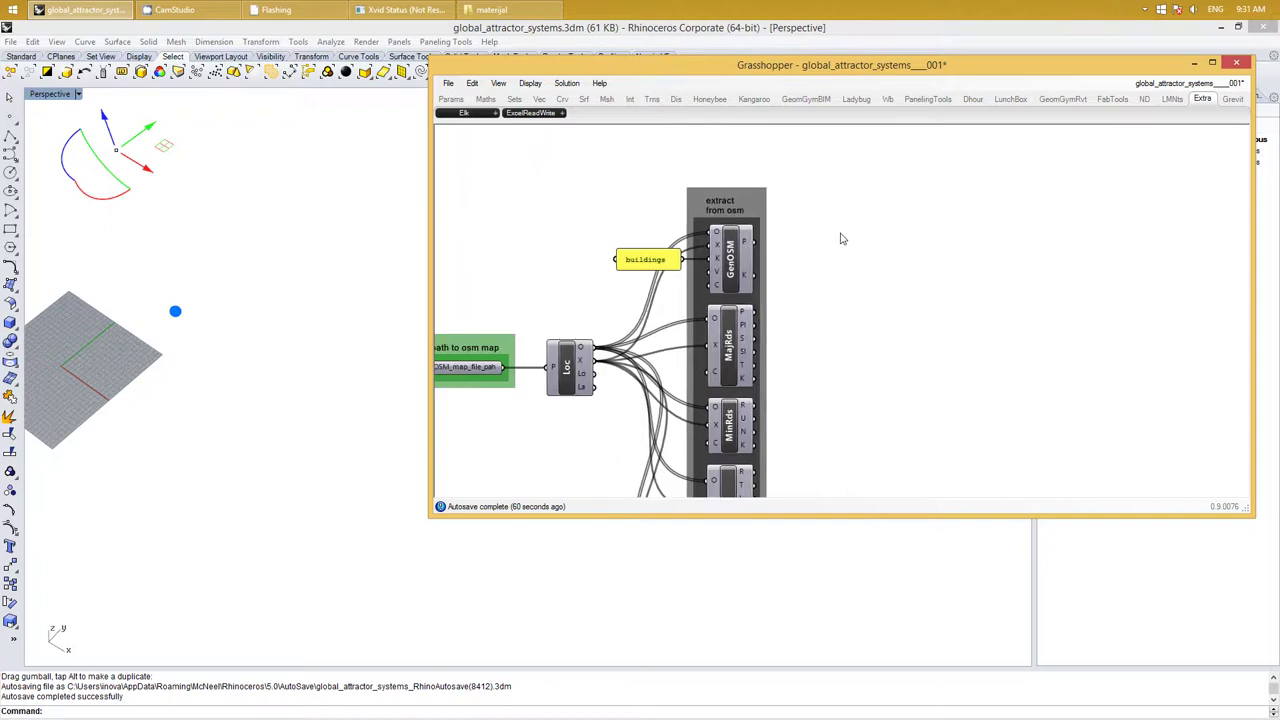
Add a PolyLine component fed by GenOSM's building points, previewing the outlines in Rhino
{"action": "double_click", "coordinate": [841, 238]}
{"action": "type", "text": "poly"}
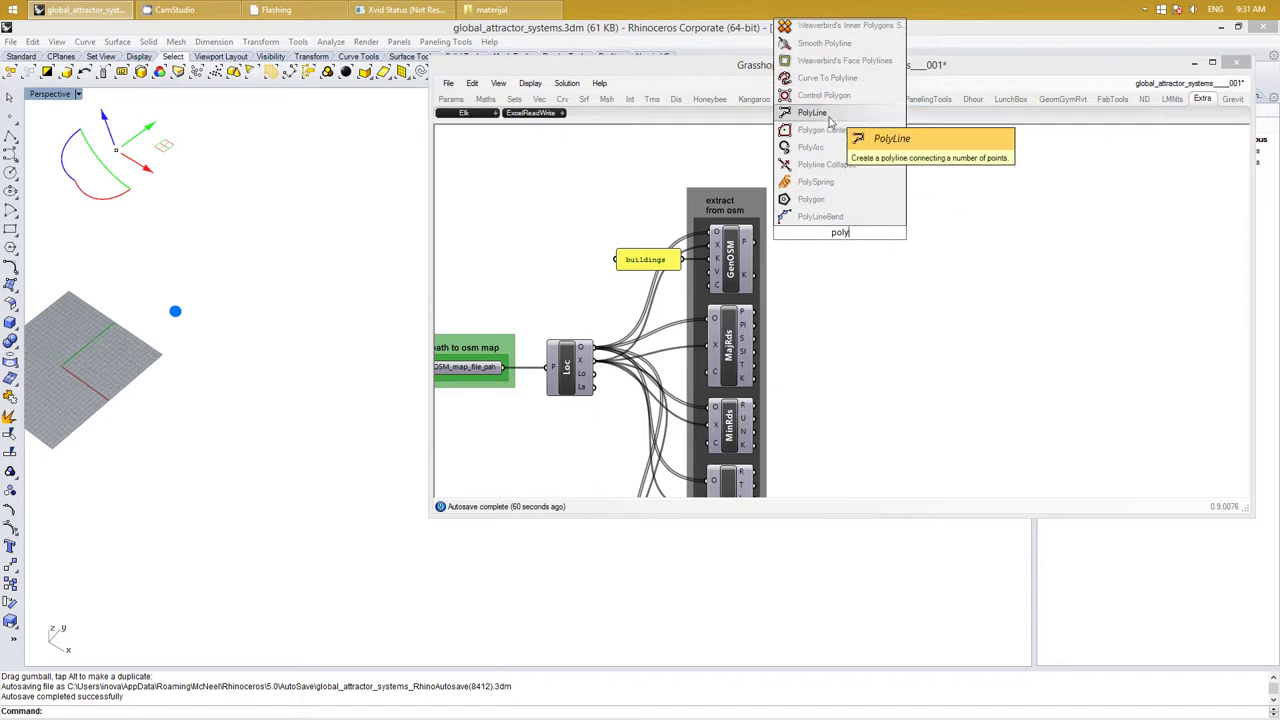
{"action": "left_click", "coordinate": [819, 117]}
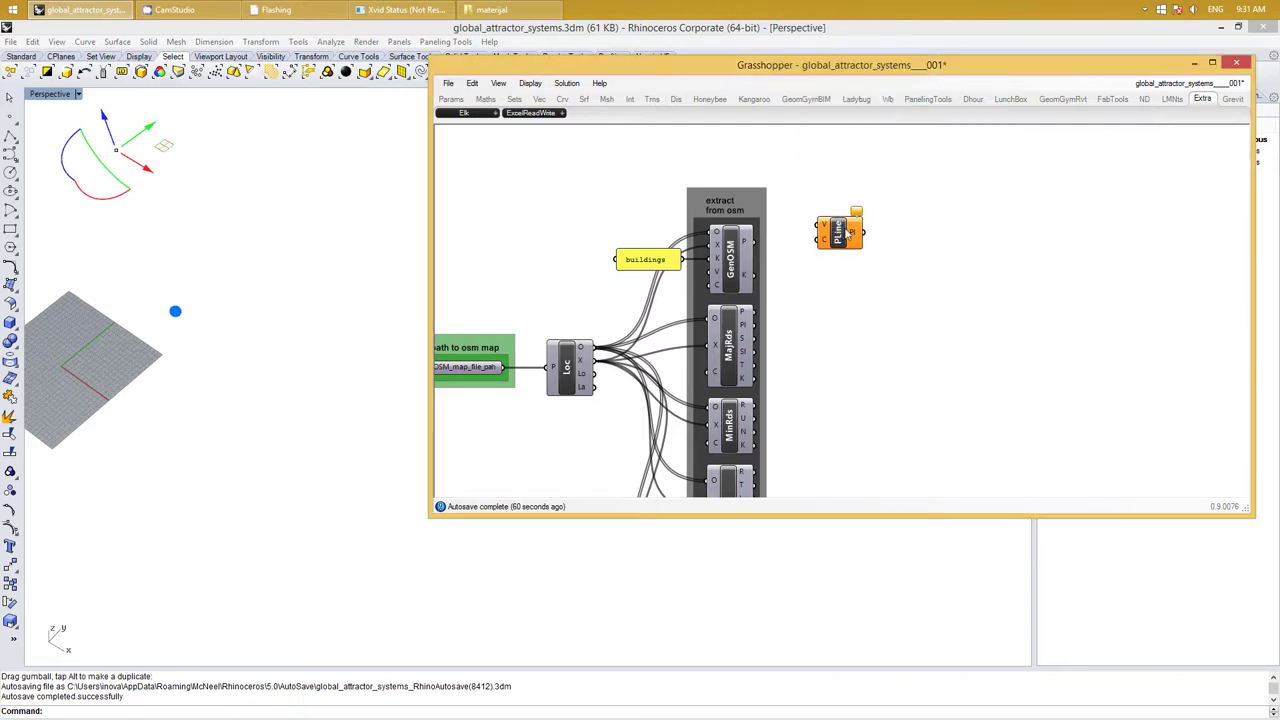
{"action": "left_click_drag", "start_coordinate": [756, 242], "coordinate": [843, 227]}
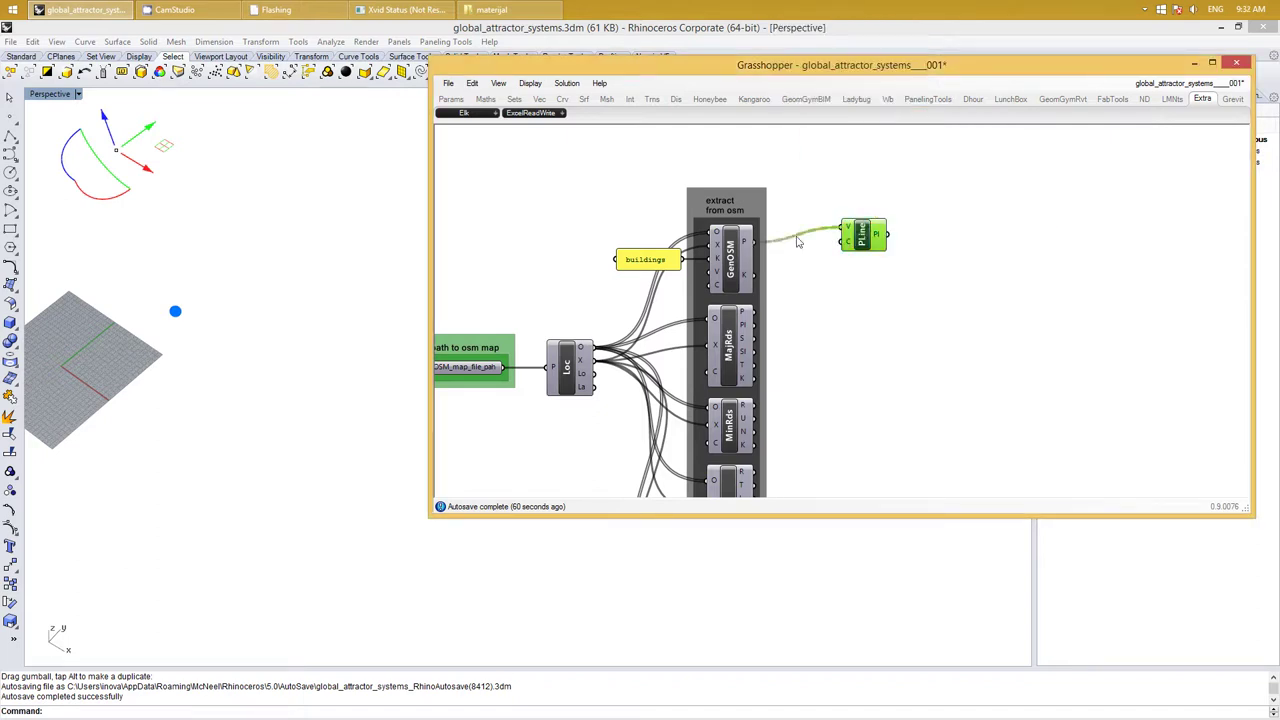
{"action": "mouse_move", "coordinate": [272, 302]}
{"action": "right_mouse_down"}
{"action": "mouse_move", "coordinate": [243, 331]}
{"action": "mouse_move", "coordinate": [257, 257]}
{"action": "mouse_move", "coordinate": [256, 306]}
{"action": "right_mouse_up"}
{"action": "scroll", "coordinate": [245, 350], "scroll_direction": "down", "scroll_amount": 3}
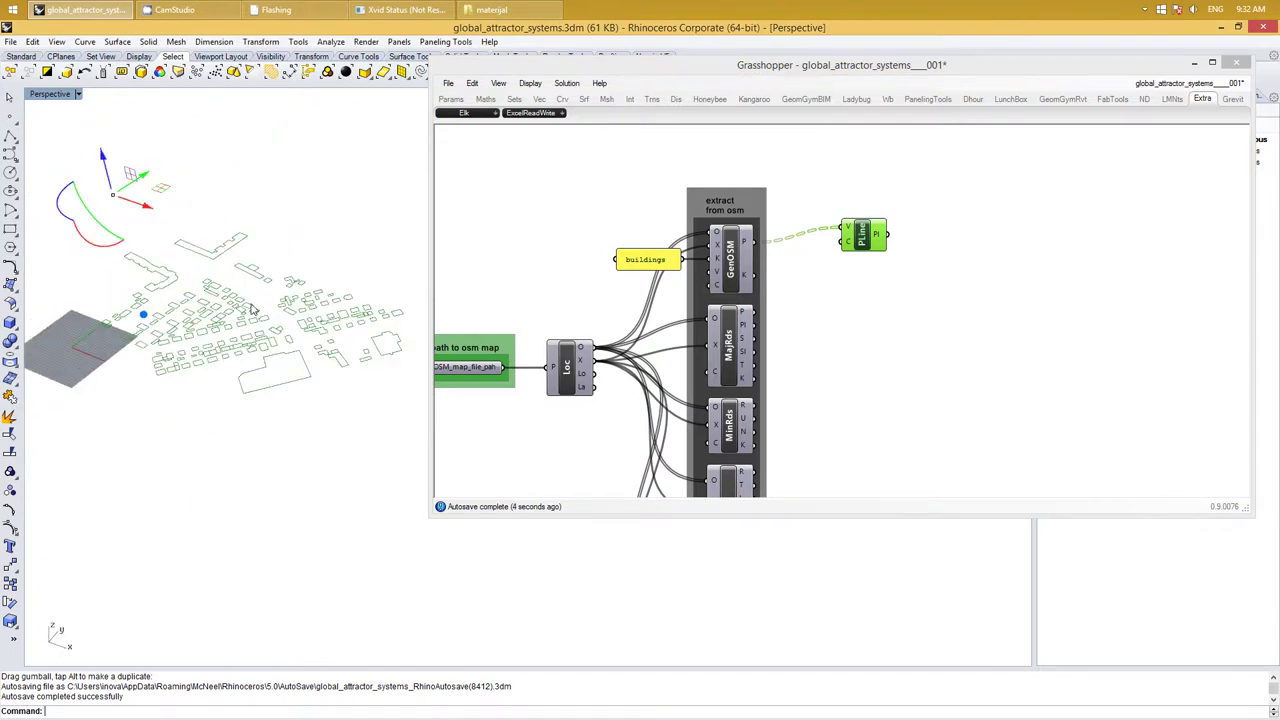
{"action": "scroll", "coordinate": [253, 310], "scroll_direction": "up", "scroll_amount": 2}
{"action": "scroll", "coordinate": [247, 314], "scroll_direction": "up", "scroll_amount": 2}
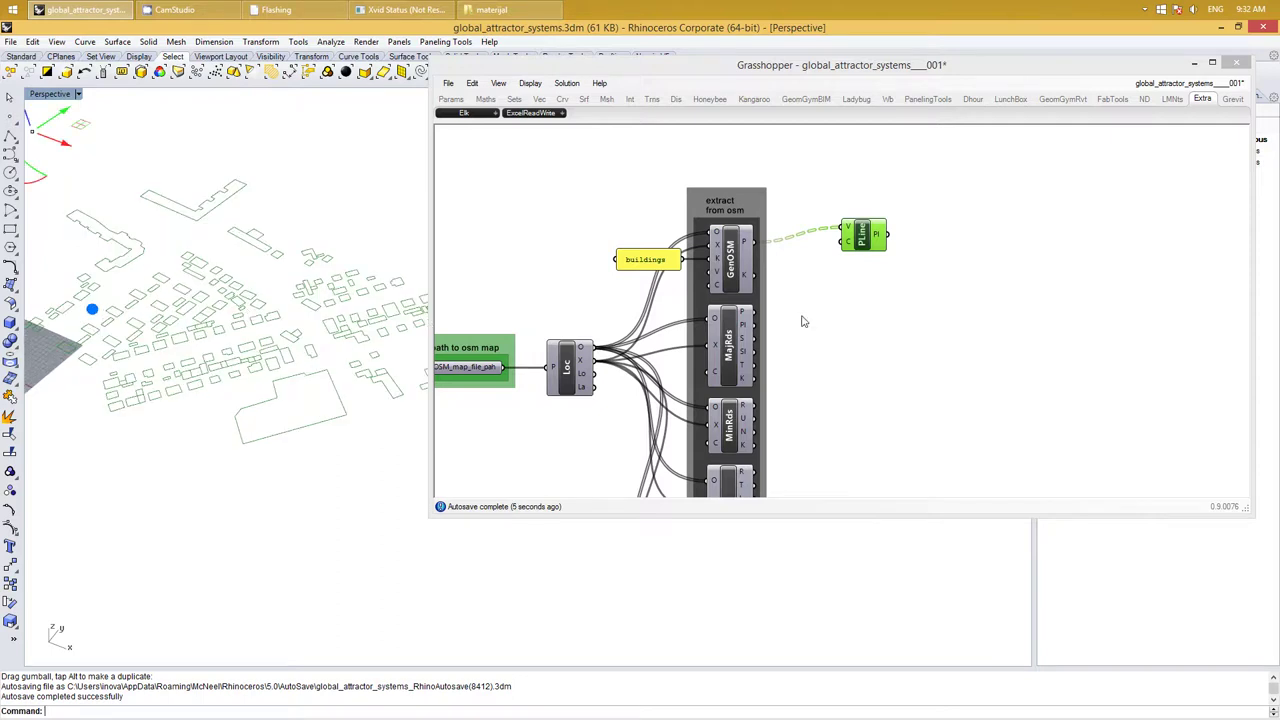
Duplicate the PolyLine component and place the copy below the original
{"action": "left_click", "coordinate": [840, 286]}
{"action": "right_click_drag", "start_coordinate": [840, 286], "coordinate": [830, 277]}
{"action": "left_click", "coordinate": [866, 220]}
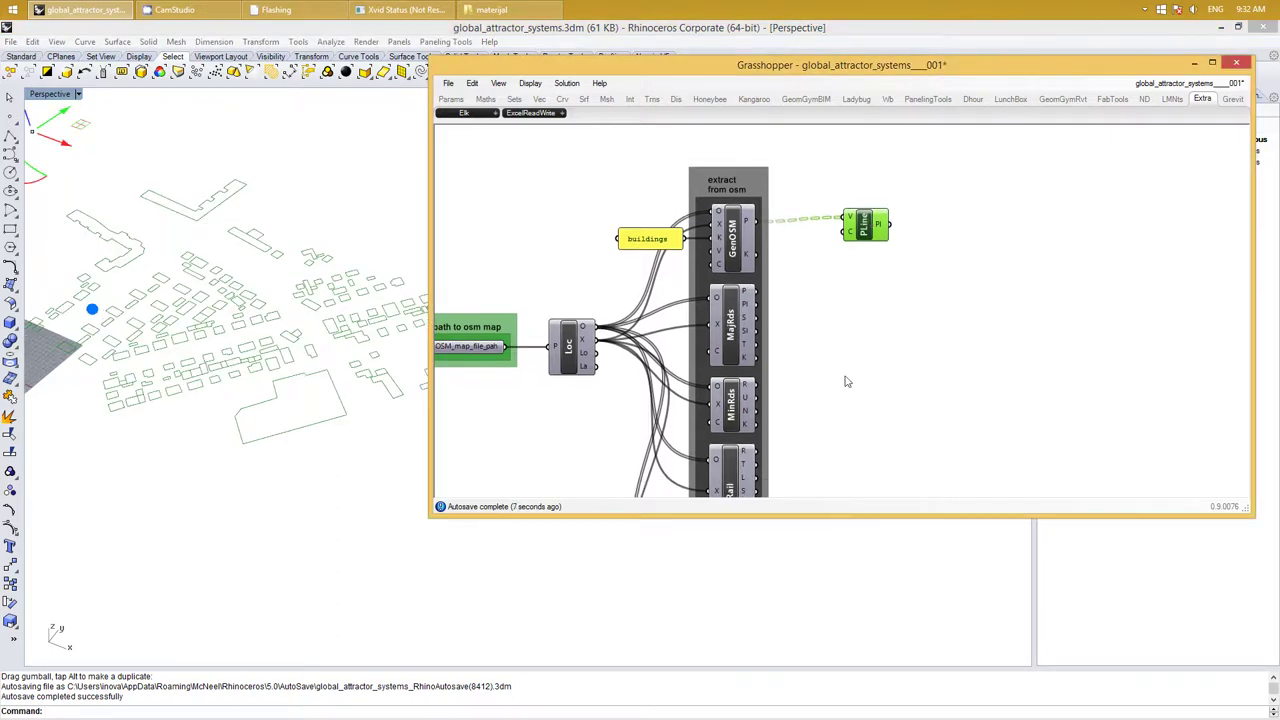
{"action": "right_click_drag", "start_coordinate": [843, 374], "coordinate": [834, 323]}
{"action": "right_click", "coordinate": [834, 323]}
{"action": "left_click", "coordinate": [855, 270]}
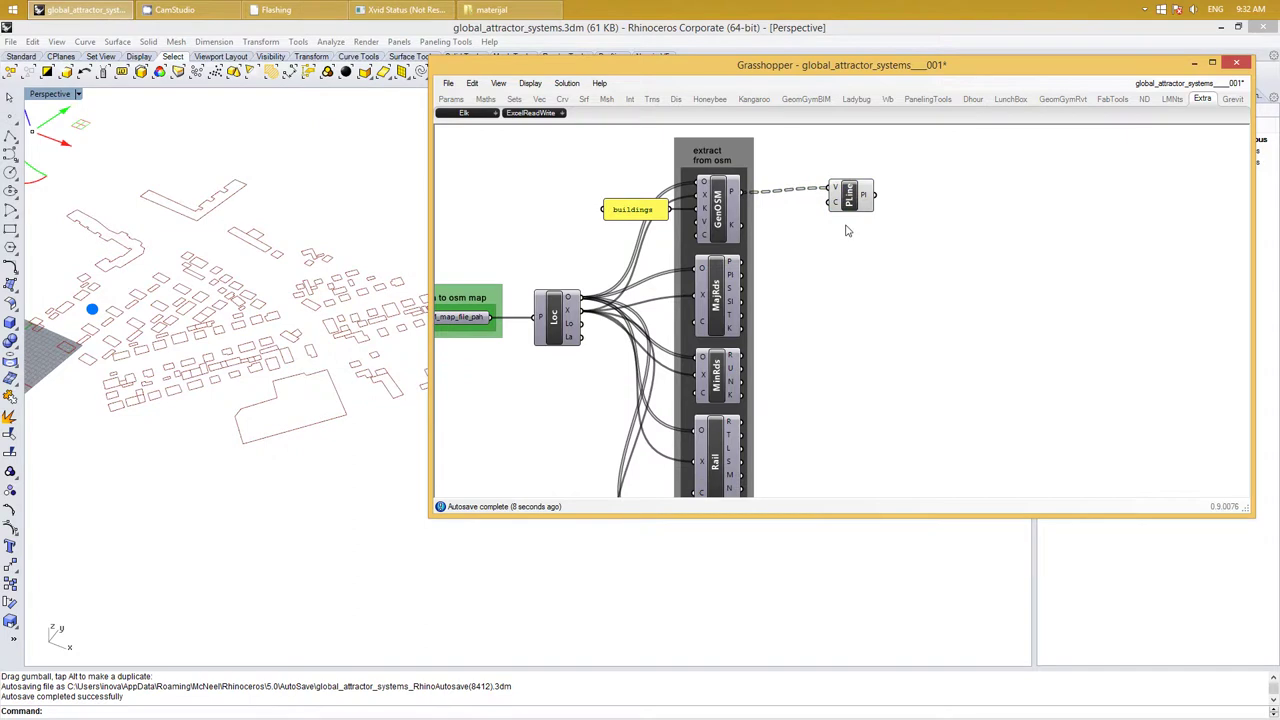
{"action": "left_click", "coordinate": [838, 205]}
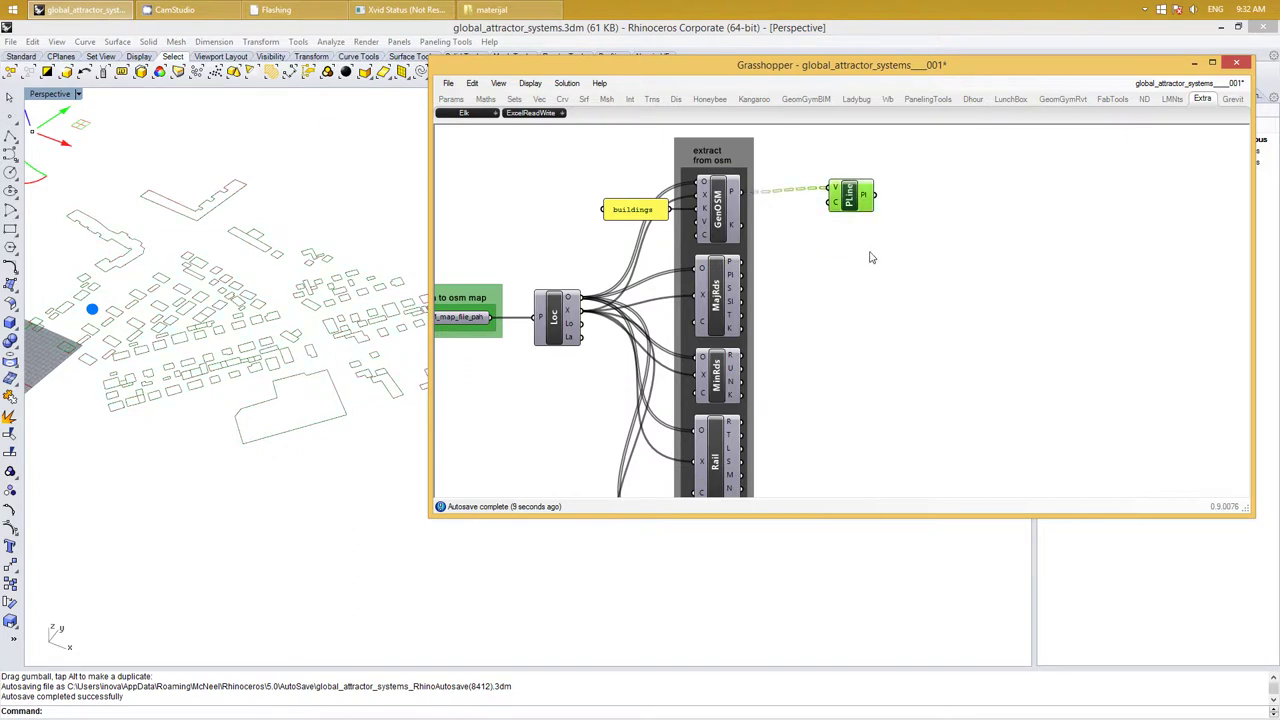
{"action": "key", "text": "ctrl+c"}
{"action": "key", "text": "ctrl+v"}
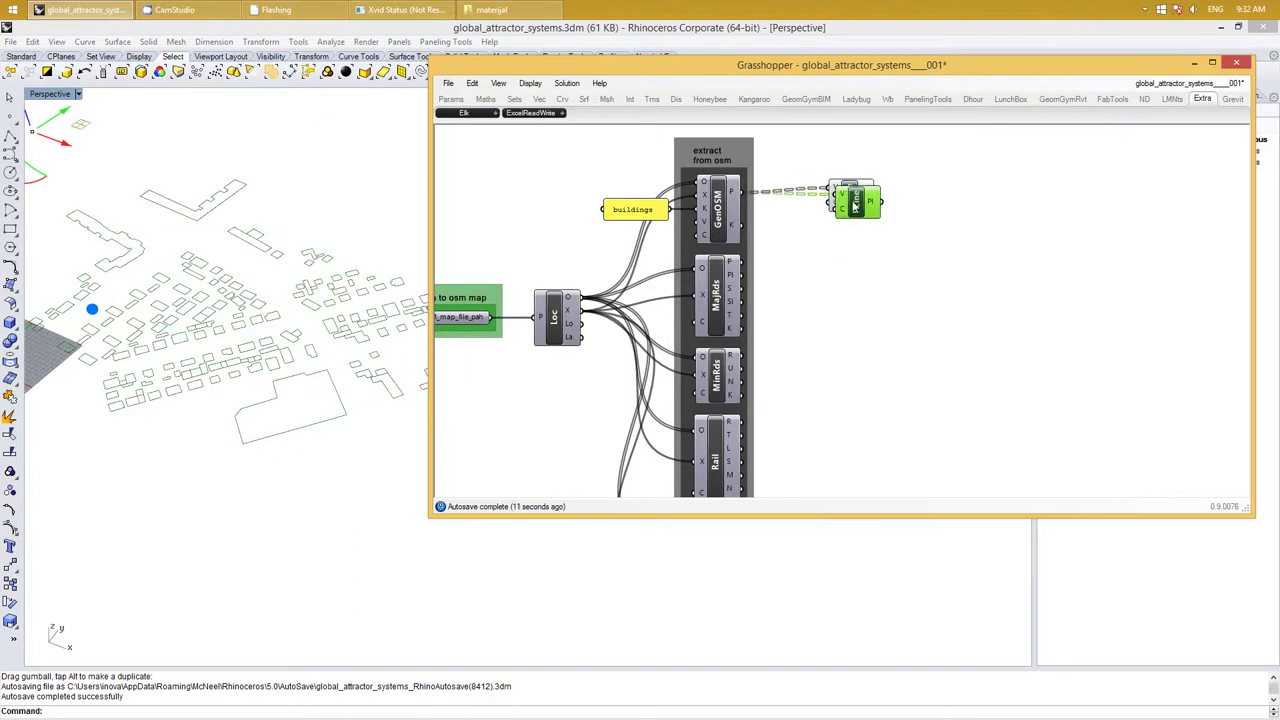
{"action": "left_click_drag", "start_coordinate": [855, 205], "coordinate": [838, 275]}
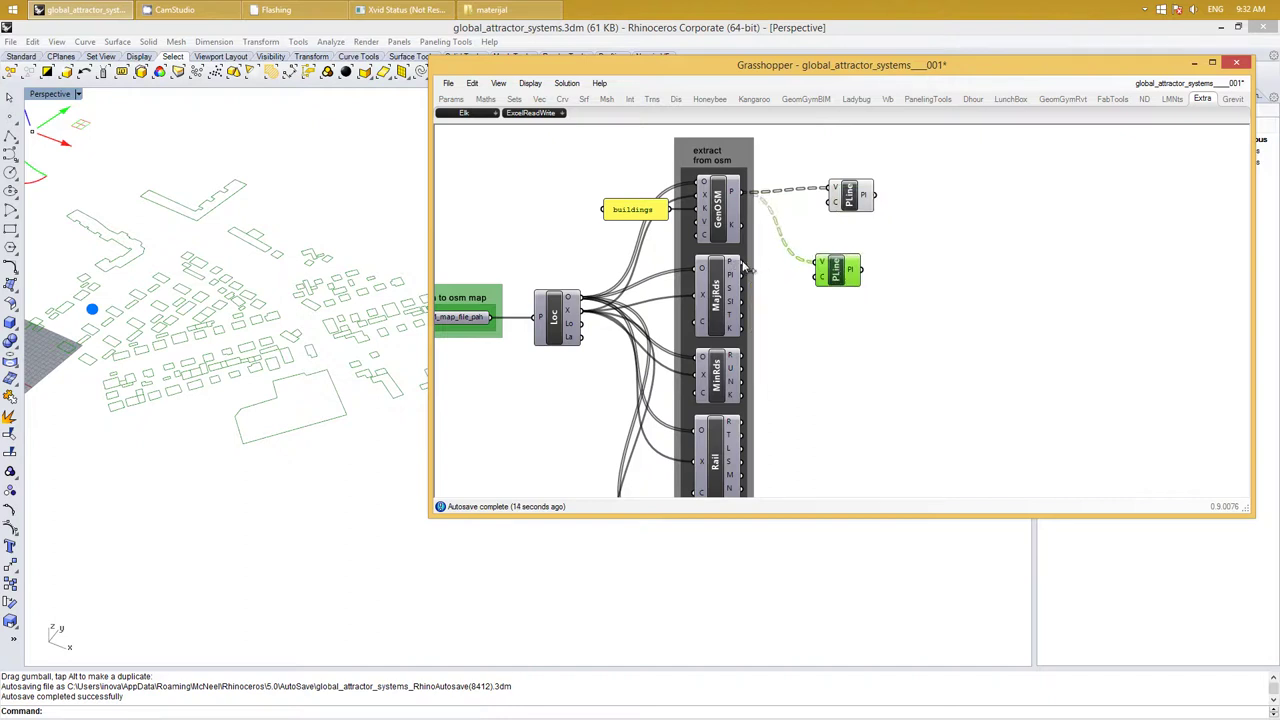
Feed the MajRds tertiary roads output into the copied PolyLine's V input
{"action": "left_click_drag", "start_coordinate": [731, 263], "coordinate": [818, 263]}
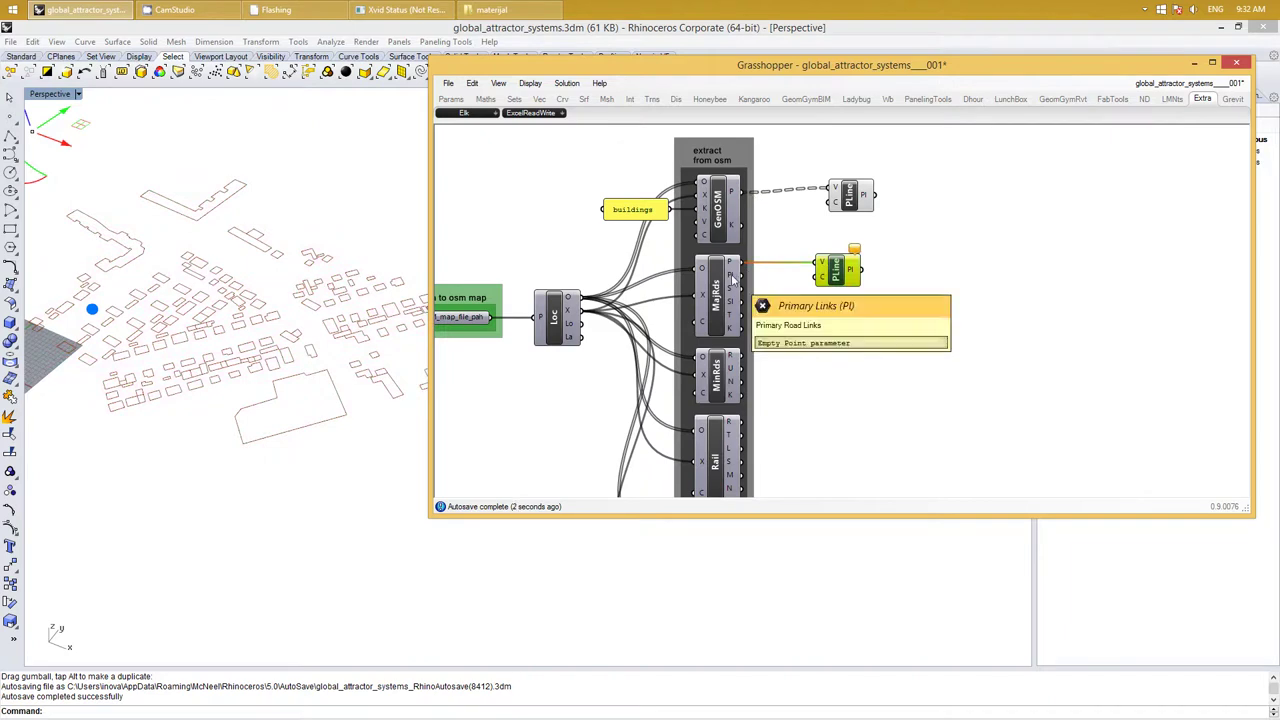
{"action": "left_click_drag", "start_coordinate": [738, 290], "coordinate": [803, 289]}
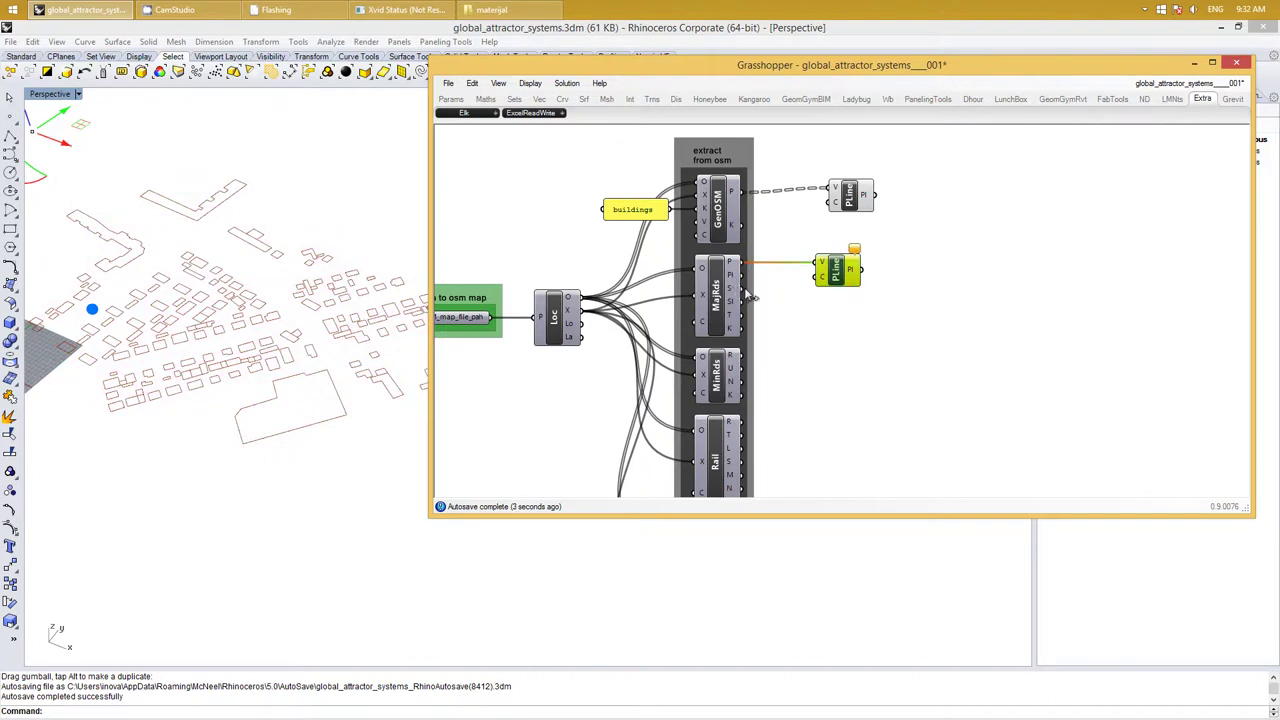
{"action": "left_click", "coordinate": [866, 326]}
{"action": "right_click_drag", "start_coordinate": [858, 330], "coordinate": [877, 317]}
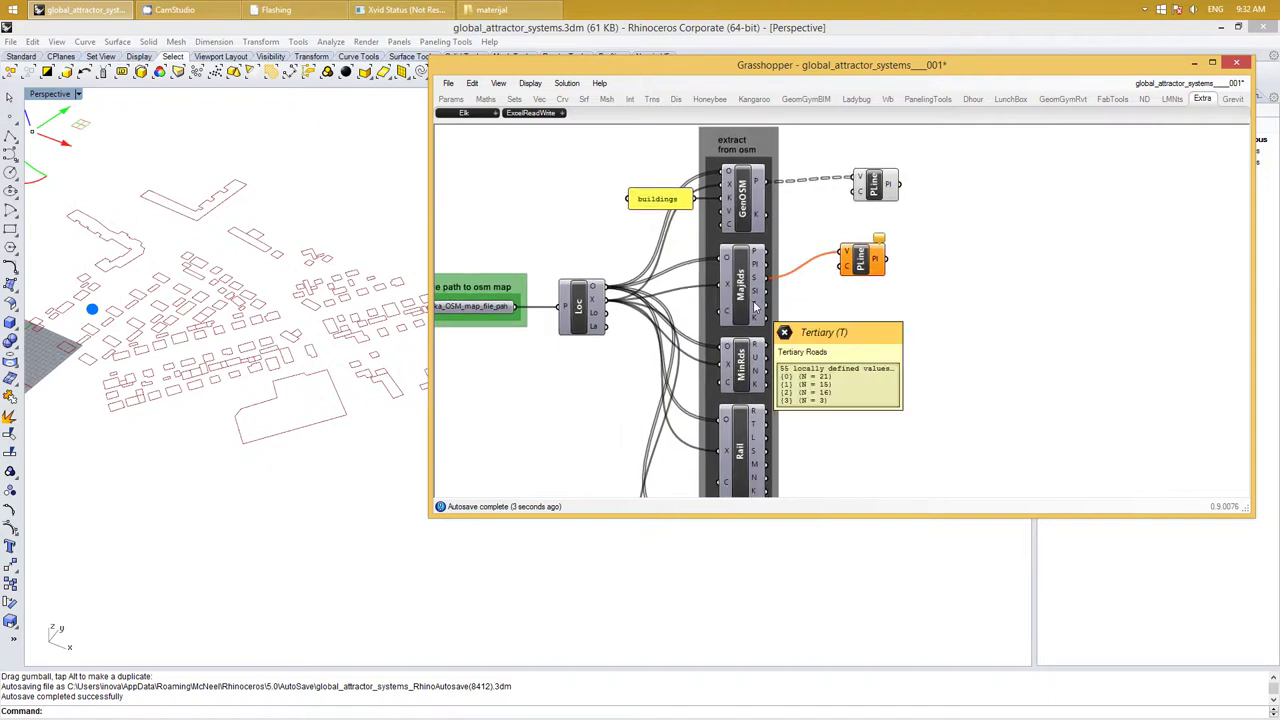
{"action": "mouse_move", "coordinate": [765, 305]}
{"action": "left_mouse_down"}
{"action": "mouse_move", "coordinate": [846, 252]}
{"action": "mouse_move", "coordinate": [893, 312]}
{"action": "left_mouse_up"}
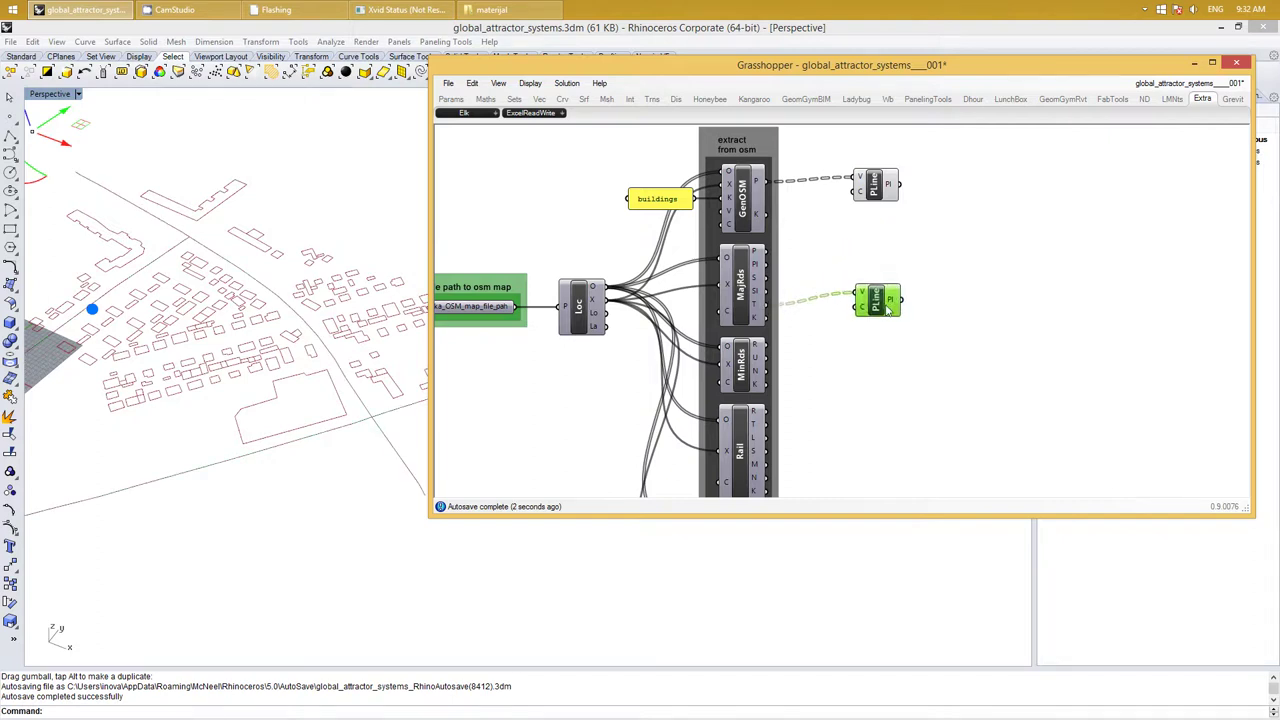
{"action": "right_click_drag", "start_coordinate": [893, 312], "coordinate": [857, 225]}
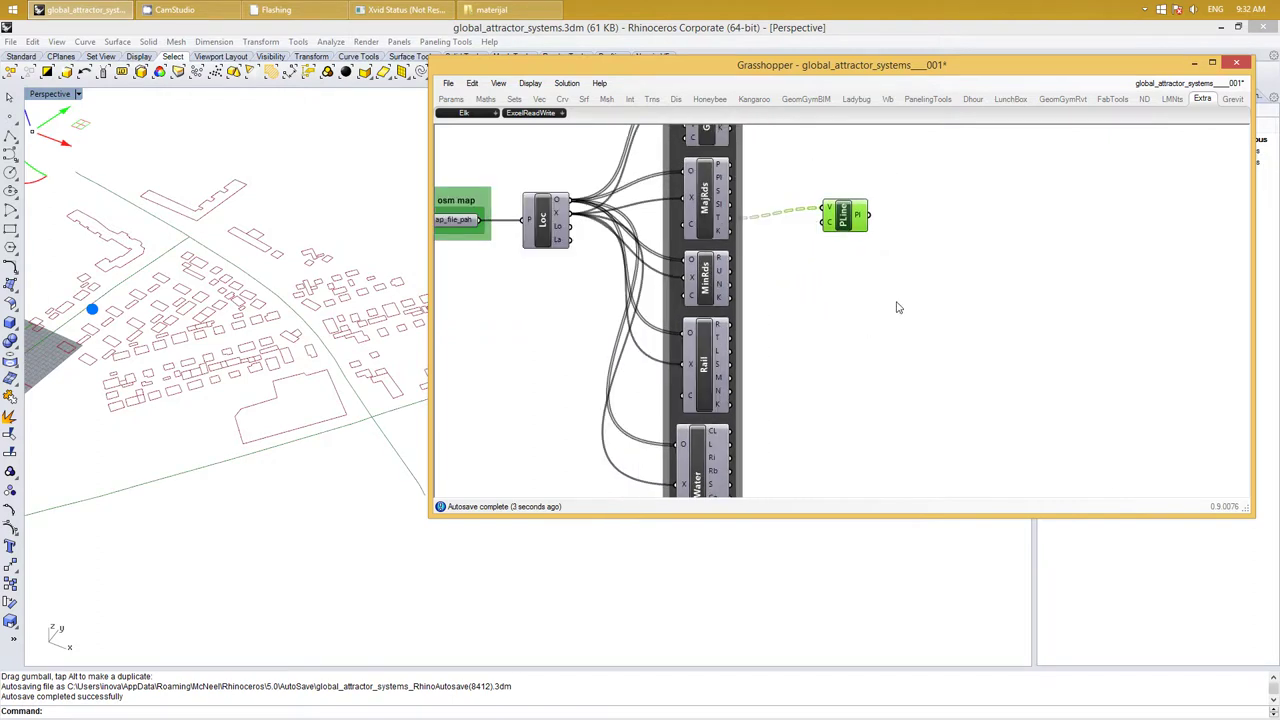
Move the PLine below the upper one and wire MinRds R into its V input
{"action": "left_click", "coordinate": [826, 228]}
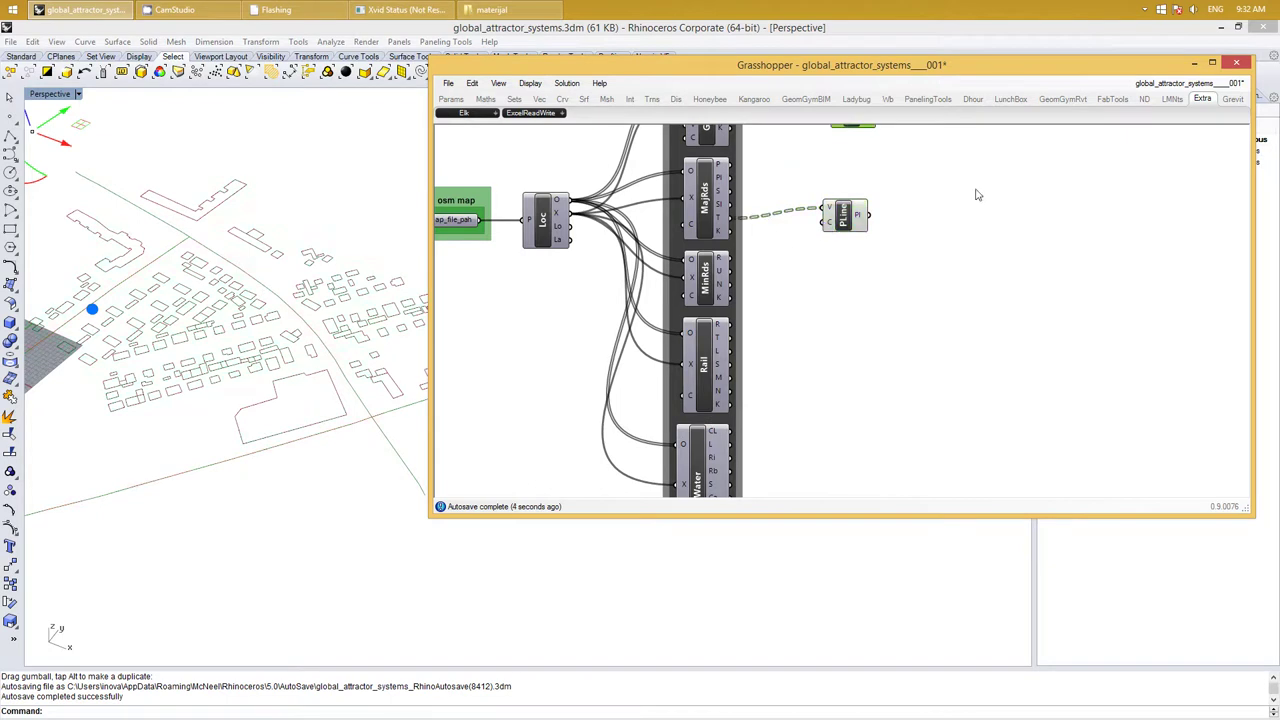
{"action": "right_click_drag", "start_coordinate": [974, 194], "coordinate": [887, 227]}
{"action": "left_click_drag", "start_coordinate": [840, 190], "coordinate": [825, 367]}
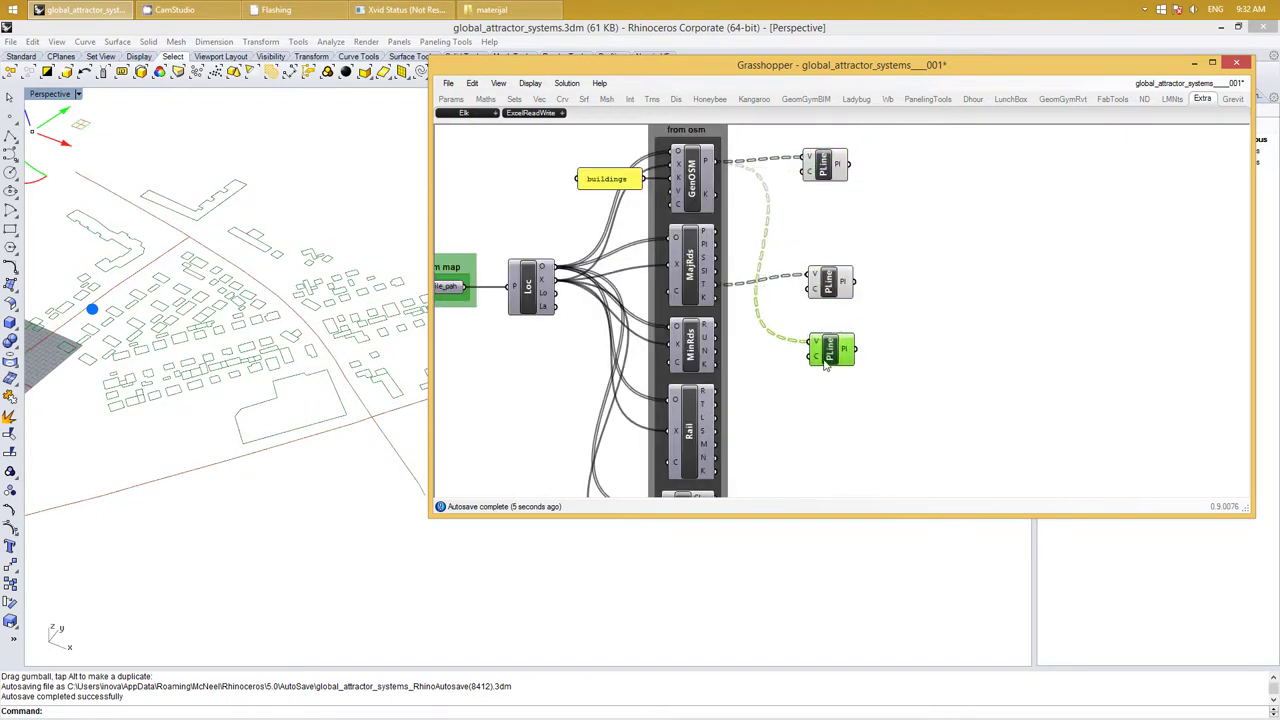
{"action": "right_click_drag", "start_coordinate": [812, 397], "coordinate": [827, 310]}
{"action": "right_click", "coordinate": [826, 309]}
{"action": "scroll", "coordinate": [820, 305], "scroll_direction": "up", "scroll_amount": 1}
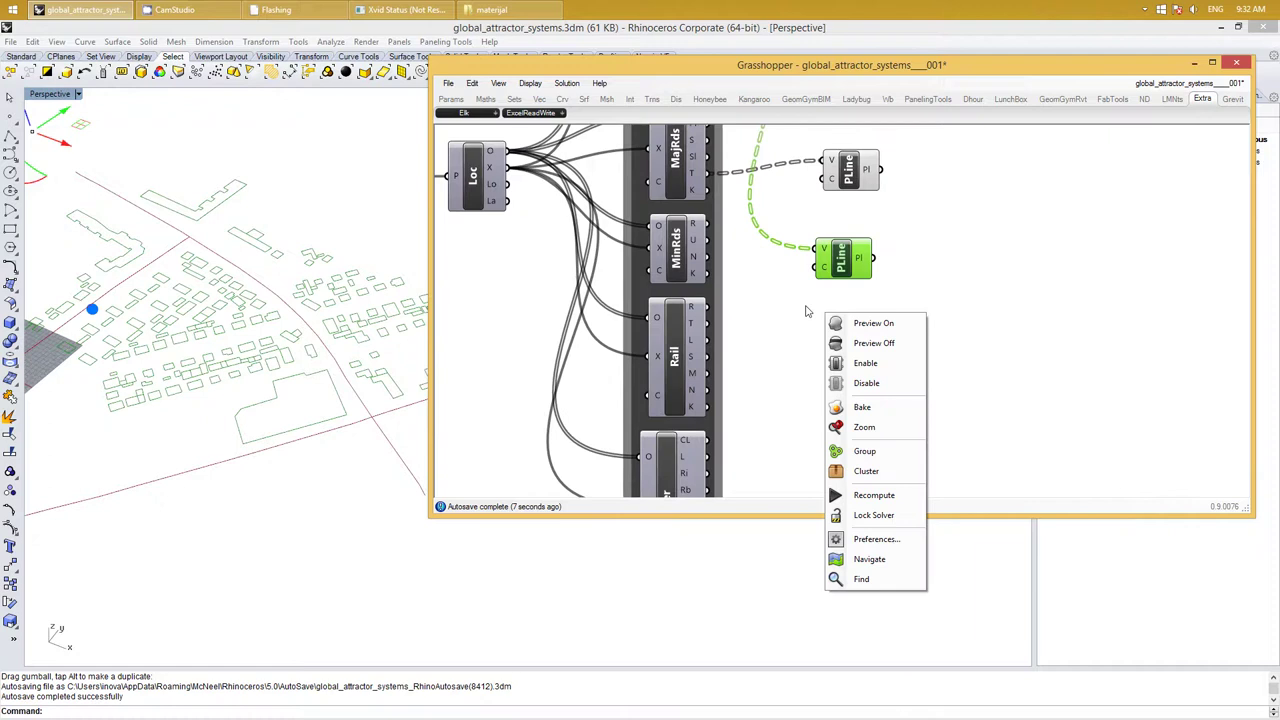
{"action": "left_click", "coordinate": [757, 270]}
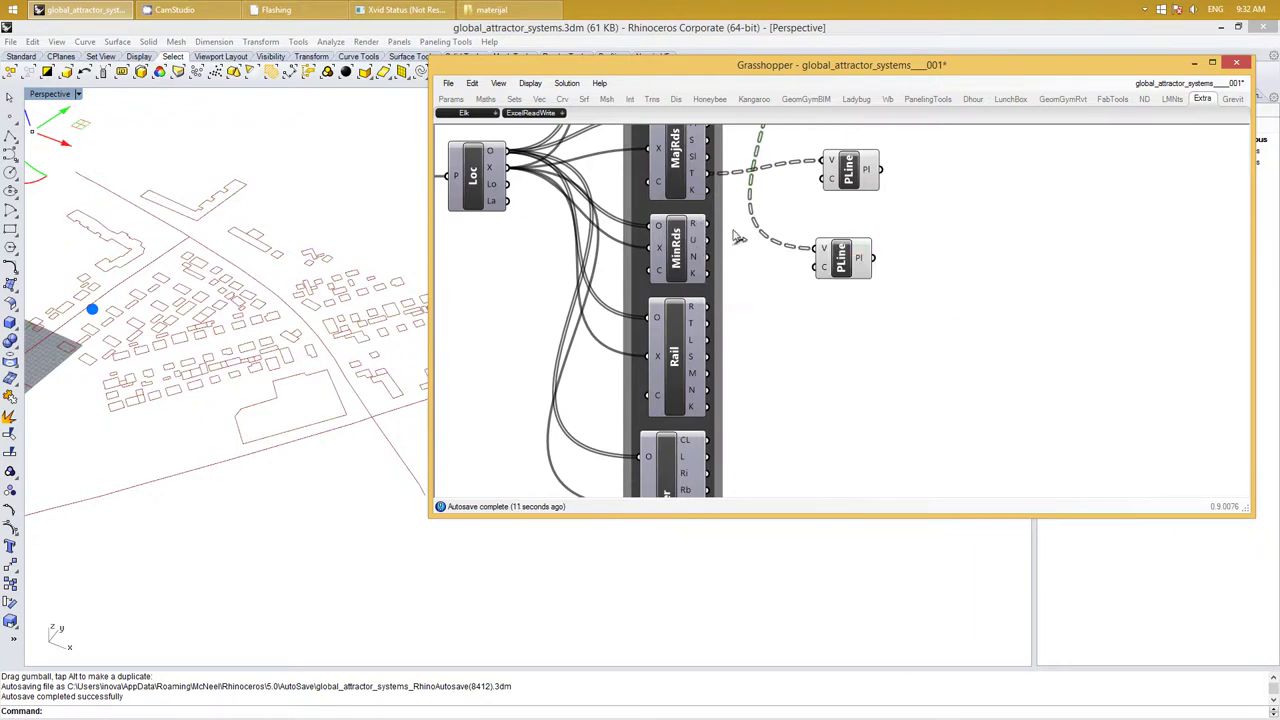
{"action": "left_click_drag", "start_coordinate": [737, 237], "coordinate": [815, 247]}
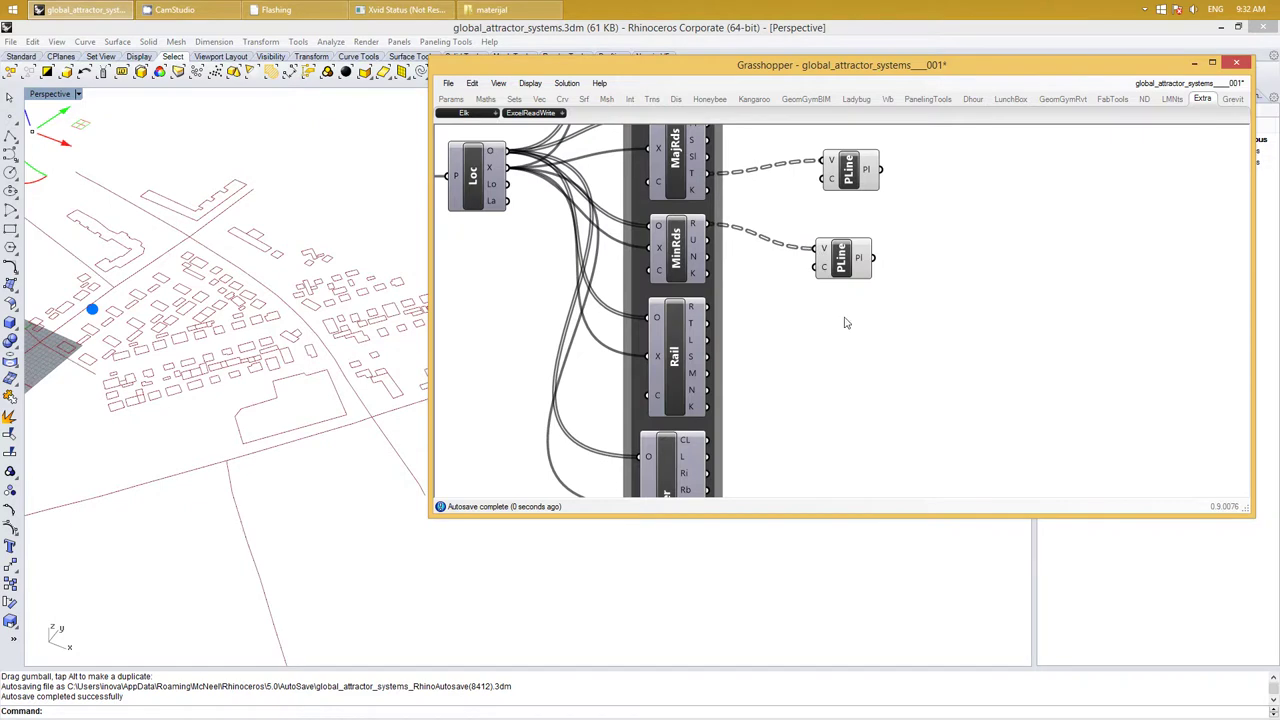
Duplicate that PLine below it and connect another MinRds output to its vertices
{"action": "right_click_drag", "start_coordinate": [845, 322], "coordinate": [884, 284]}
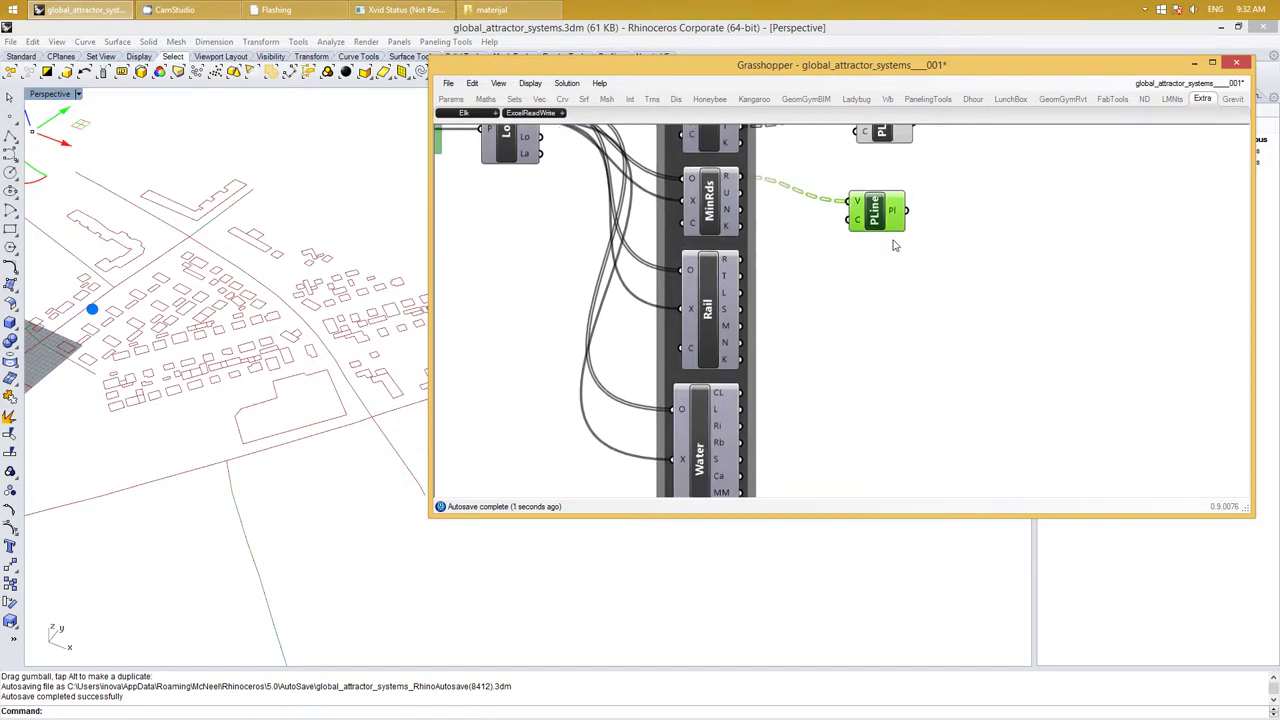
{"action": "key", "text": "ctrl+c"}
{"action": "key", "text": "ctrl+shift+v"}
{"action": "left_click_drag", "start_coordinate": [868, 193], "coordinate": [864, 220]}
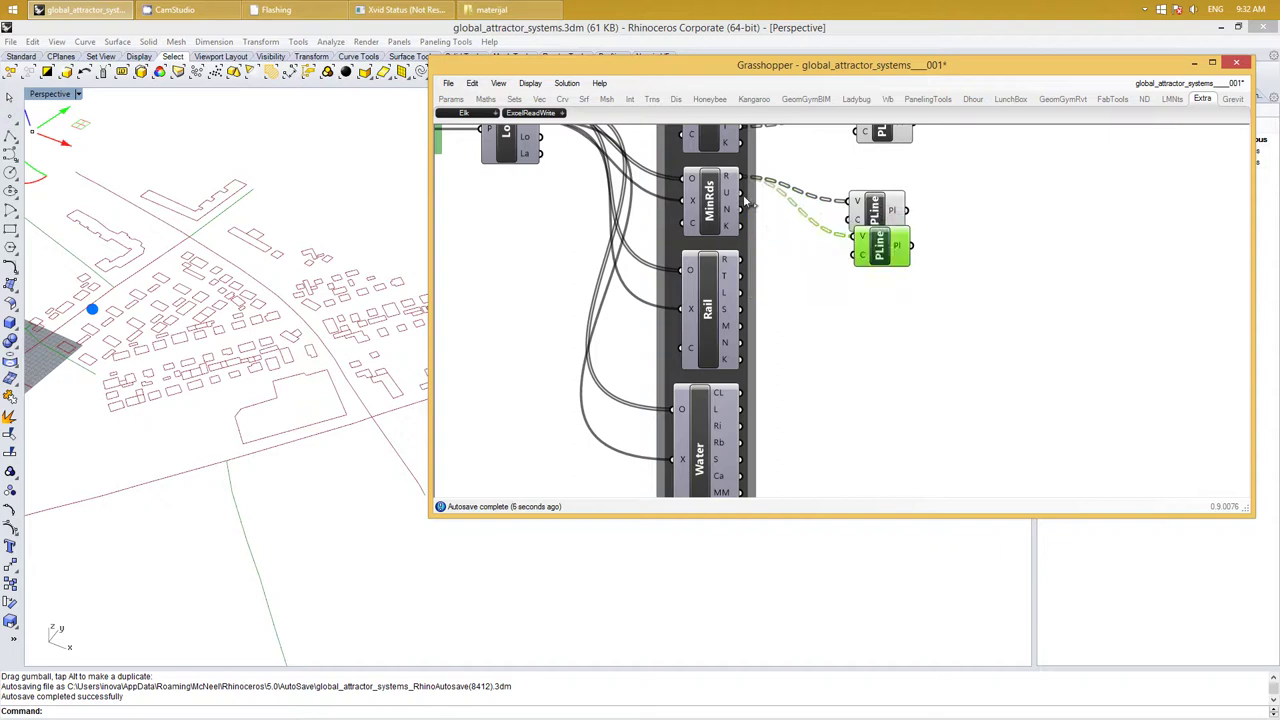
{"action": "mouse_move", "coordinate": [745, 200]}
{"action": "left_mouse_down"}
{"action": "mouse_move", "coordinate": [857, 237]}
{"action": "mouse_move", "coordinate": [881, 269]}
{"action": "left_mouse_up"}
Add a third PLine copy, wire MinRds N, then rewire it to Rail's R output
{"action": "left_click", "coordinate": [826, 265]}
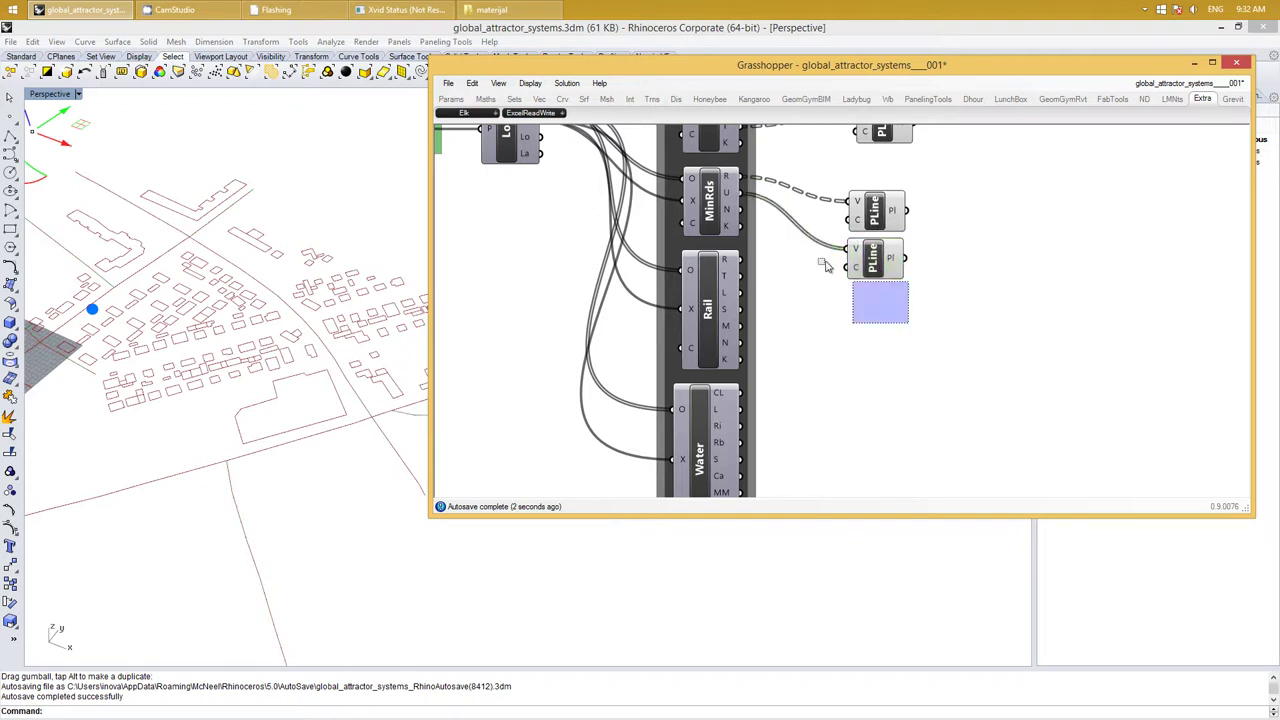
{"action": "left_click", "coordinate": [826, 265]}
{"action": "key", "text": "ctrl+c"}
{"action": "key", "text": "ctrl+v"}
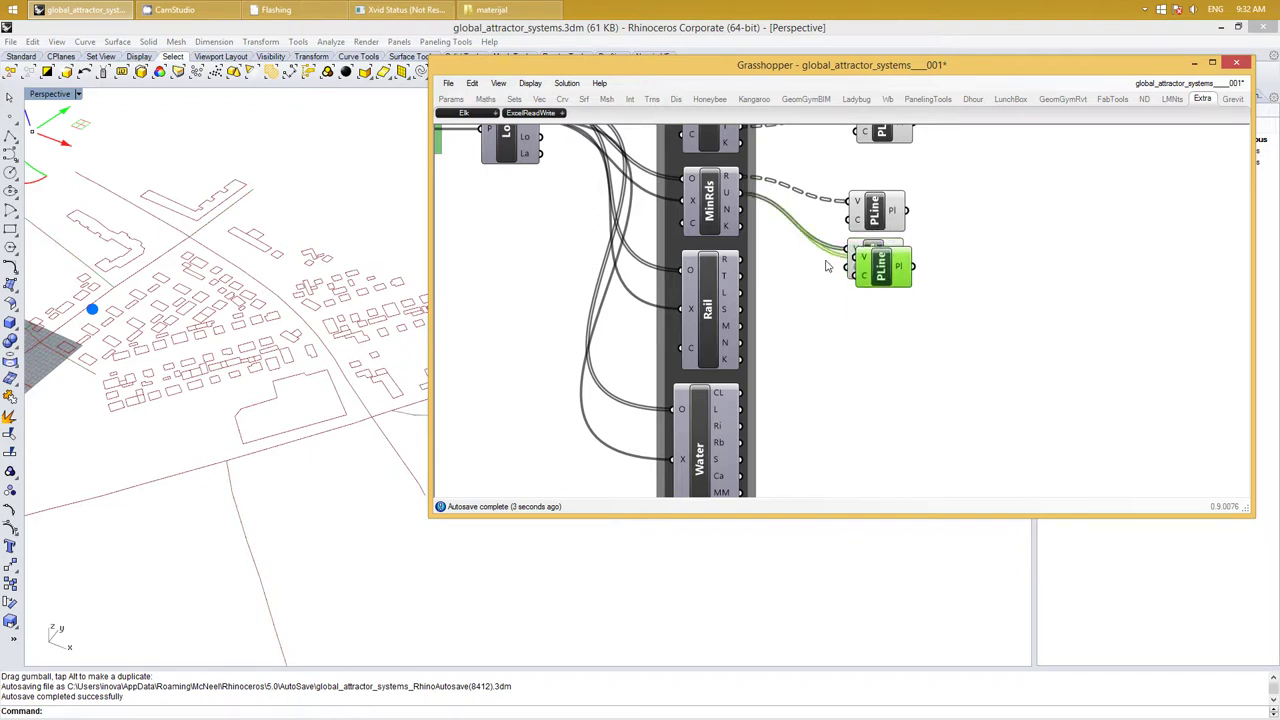
{"action": "left_click_drag", "start_coordinate": [888, 286], "coordinate": [888, 321]}
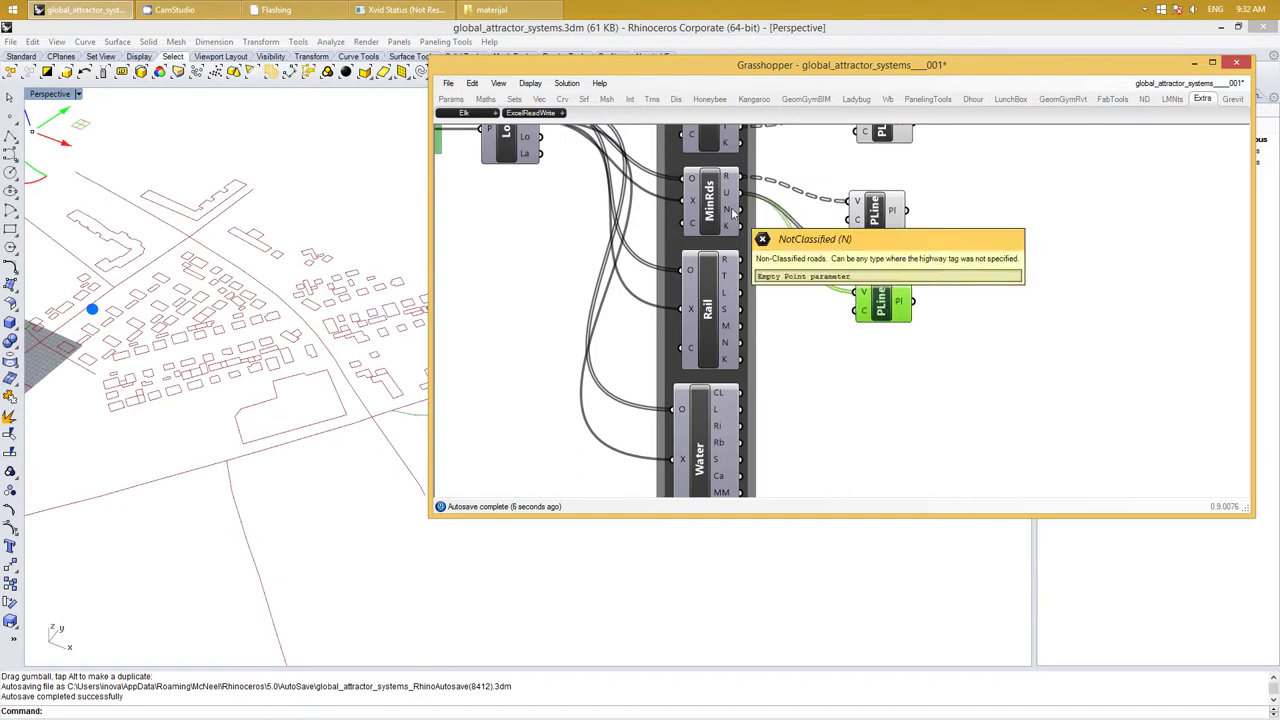
{"action": "left_click_drag", "start_coordinate": [739, 210], "coordinate": [741, 210]}
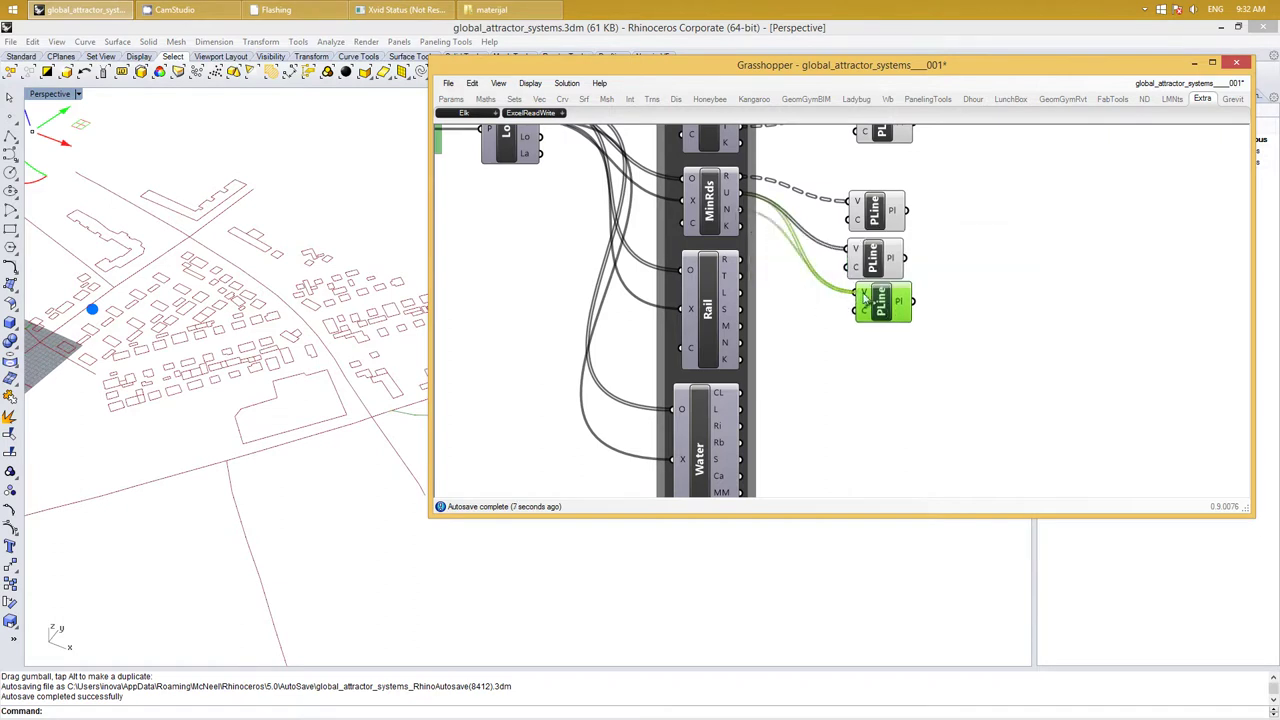
{"action": "left_click_drag", "start_coordinate": [885, 308], "coordinate": [895, 343]}
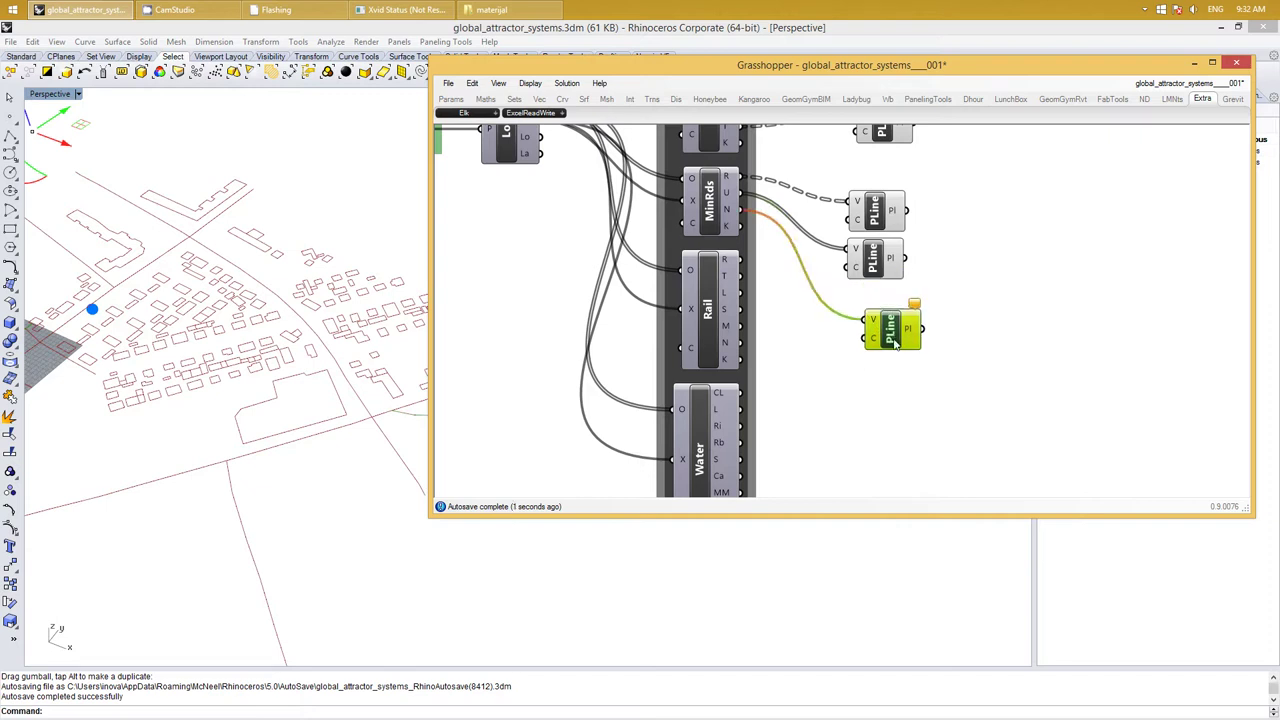
{"action": "right_click_drag", "start_coordinate": [837, 395], "coordinate": [787, 325]}
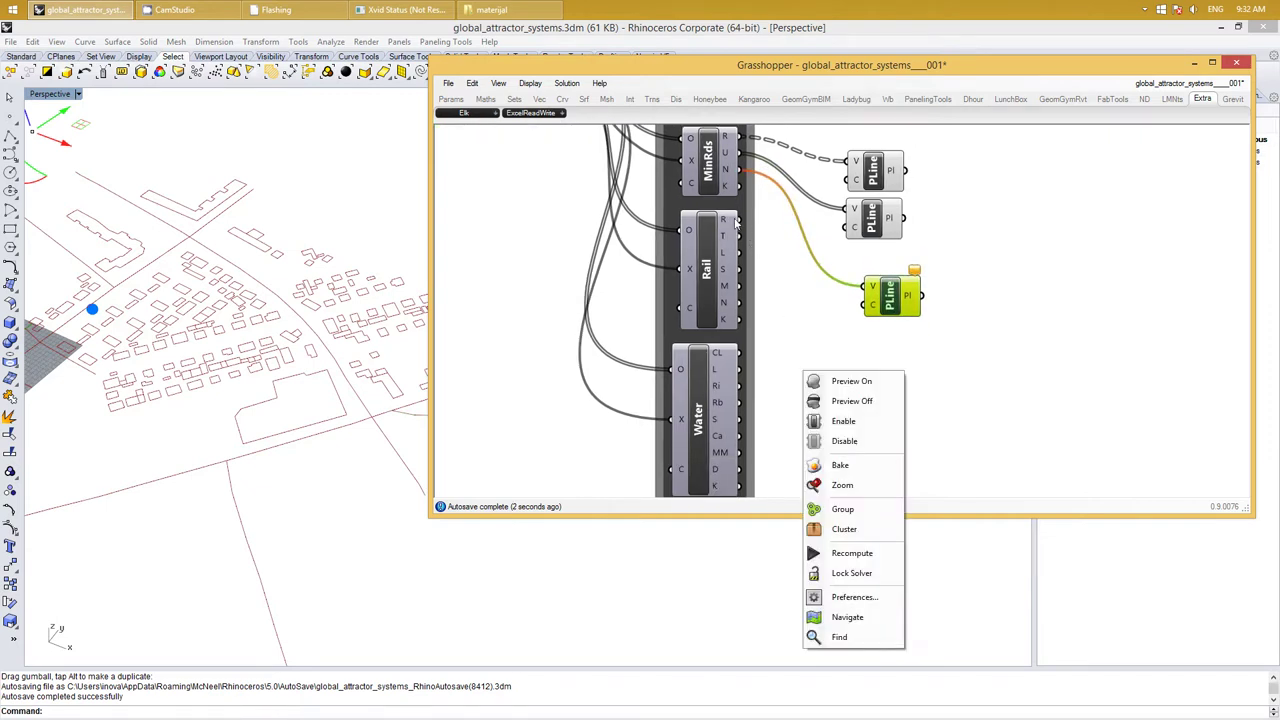
{"action": "left_click_drag", "start_coordinate": [739, 220], "coordinate": [862, 287]}
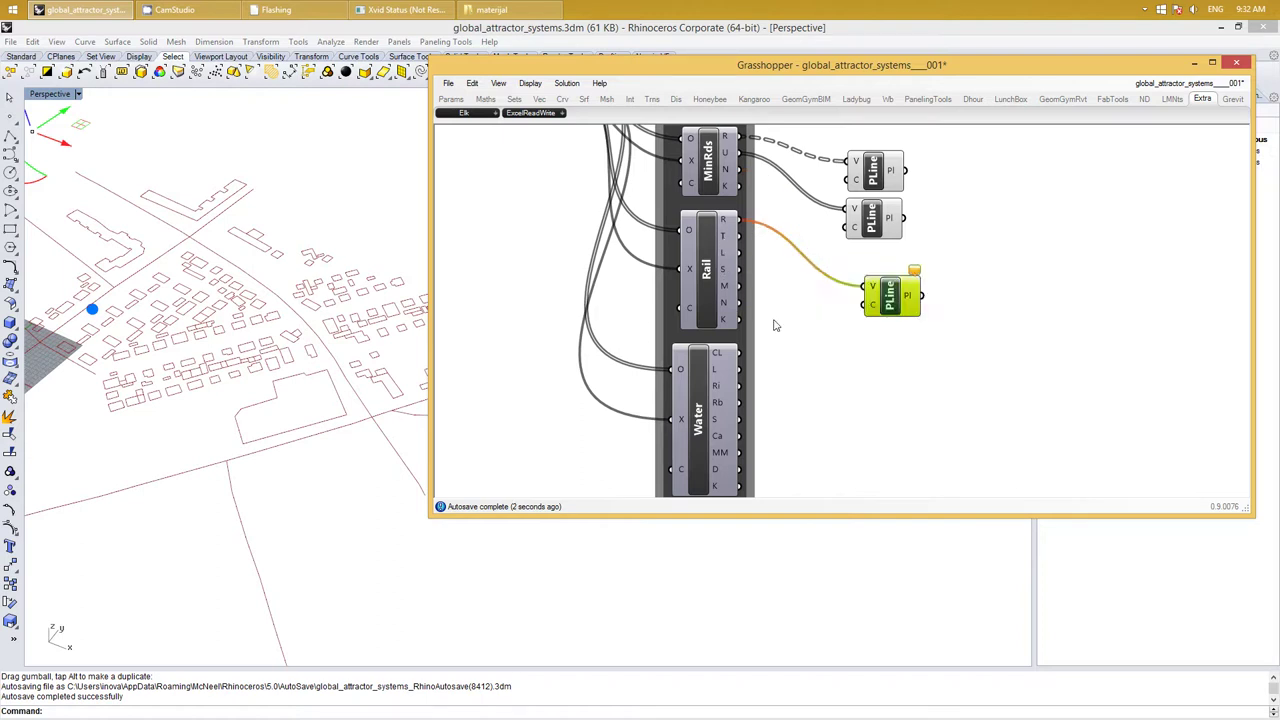
{"action": "right_click_drag", "start_coordinate": [809, 402], "coordinate": [808, 388]}
{"action": "left_click", "coordinate": [721, 254]}
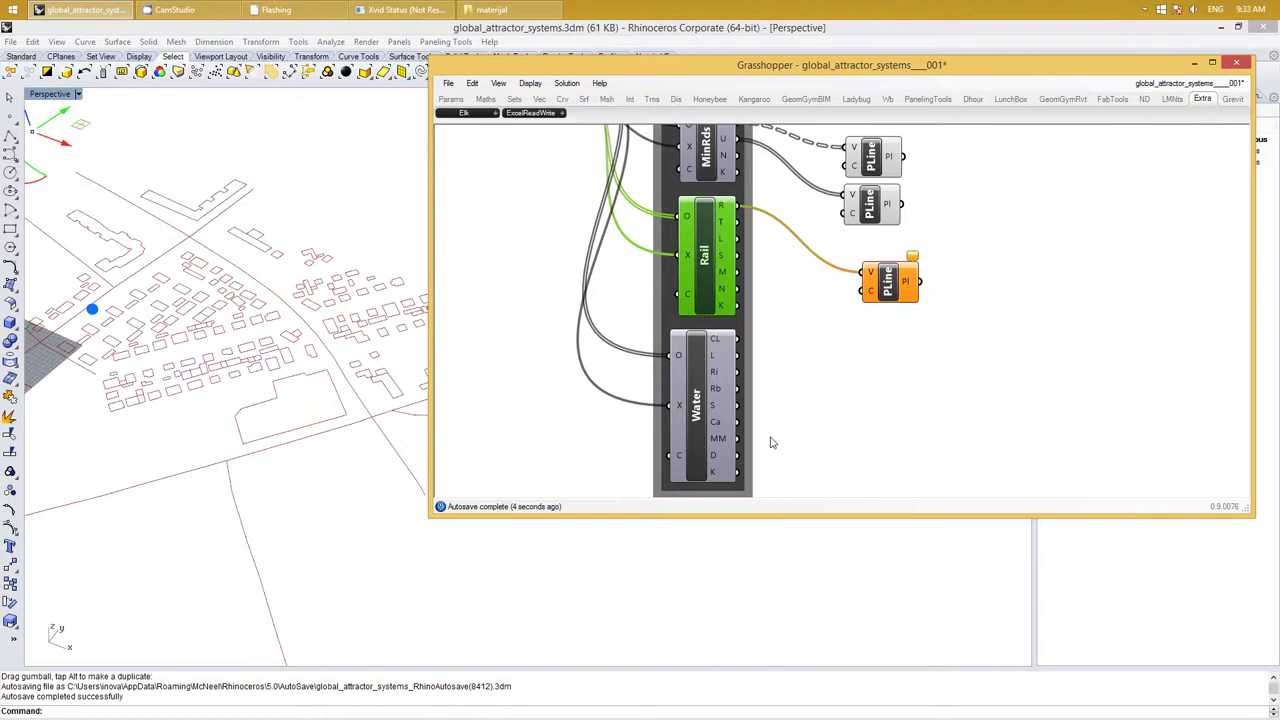
Delete the Rail component and move Water up directly beneath MinRds
{"action": "key", "text": "Delete"}
{"action": "left_click_drag", "start_coordinate": [696, 401], "coordinate": [709, 256]}
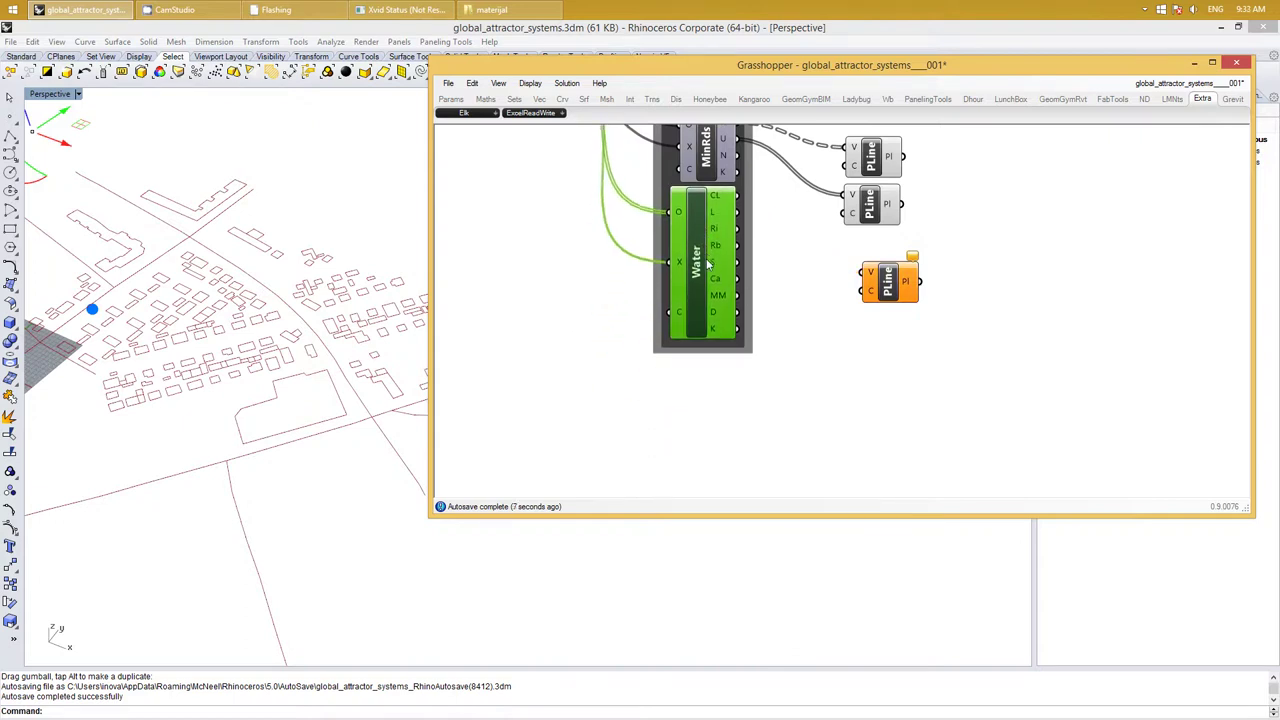
{"action": "scroll", "coordinate": [764, 420], "scroll_direction": "down", "scroll_amount": 4}
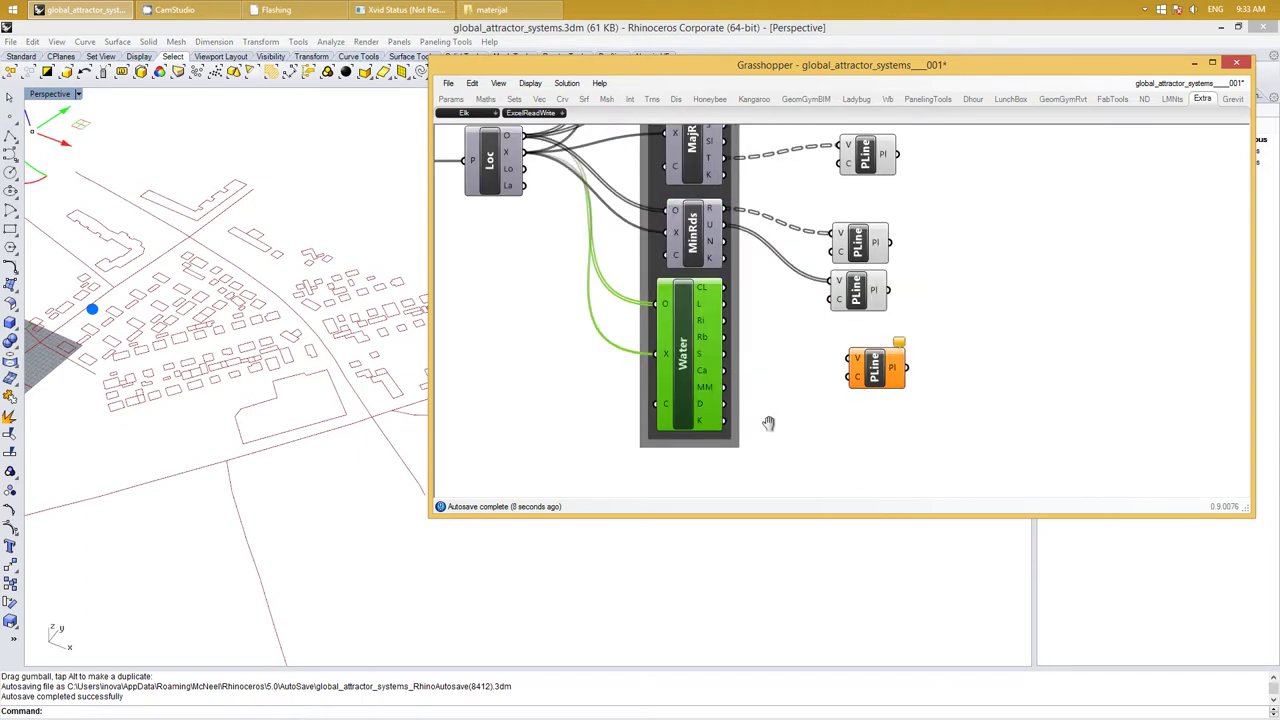
{"action": "mouse_move", "coordinate": [748, 484]}
{"action": "left_mouse_down"}
{"action": "mouse_move", "coordinate": [712, 243]}
{"action": "mouse_move", "coordinate": [733, 217]}
{"action": "left_mouse_up"}
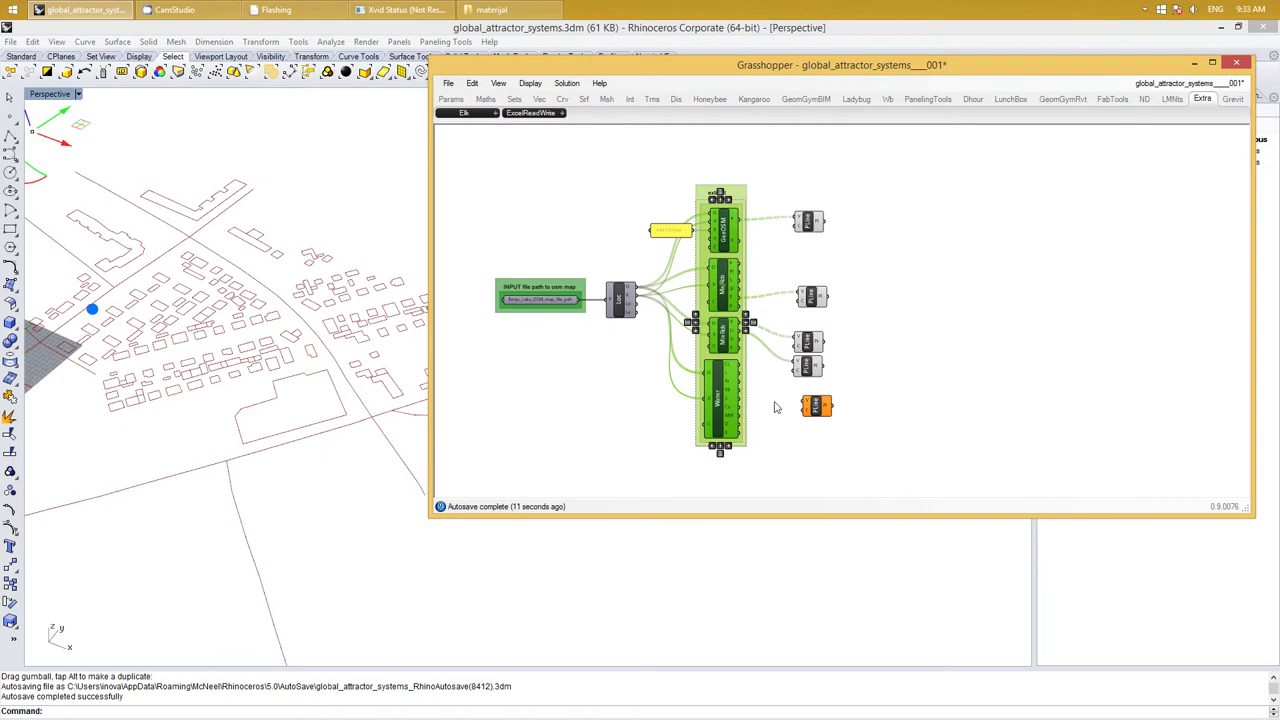
{"action": "right_click_drag", "start_coordinate": [760, 418], "coordinate": [770, 368]}
{"action": "left_click", "coordinate": [916, 367]}
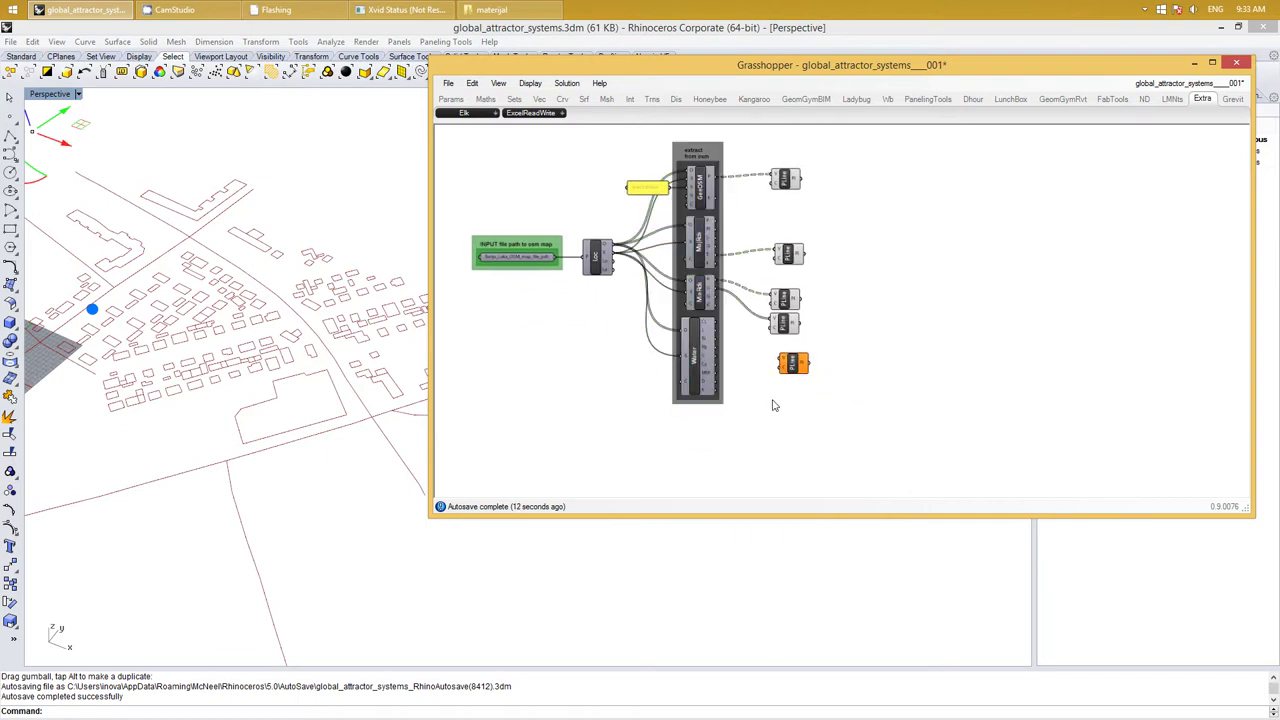
{"action": "right_click", "coordinate": [771, 371]}
{"action": "scroll", "coordinate": [706, 292], "scroll_direction": "up", "scroll_amount": 3}
{"action": "left_click", "coordinate": [716, 300]}
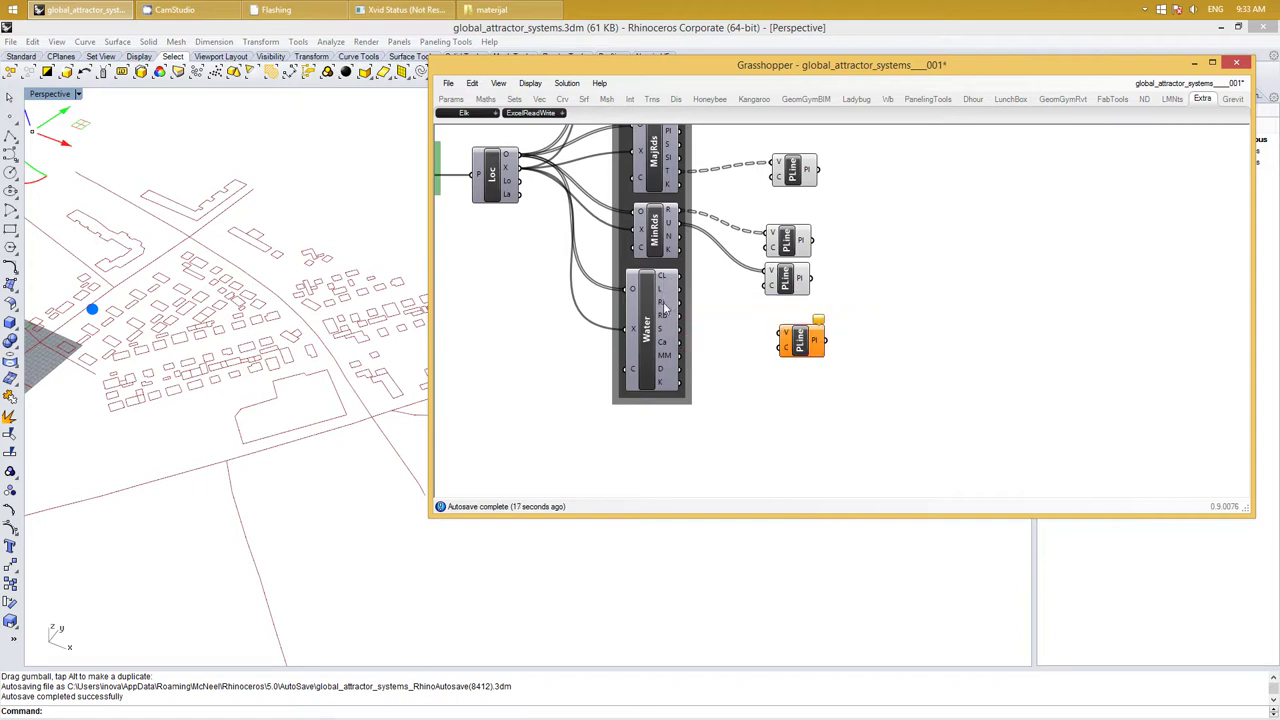
Try Water's Ri, Rb, S, Ca, MM and finally D outputs as the orange PLine's vertices
{"action": "left_click_drag", "start_coordinate": [681, 302], "coordinate": [789, 342]}
{"action": "left_click_drag", "start_coordinate": [681, 316], "coordinate": [785, 334]}
{"action": "left_click_drag", "start_coordinate": [701, 340], "coordinate": [785, 334]}
{"action": "left_click_drag", "start_coordinate": [679, 342], "coordinate": [772, 346]}
{"action": "left_click_drag", "start_coordinate": [680, 357], "coordinate": [782, 334]}
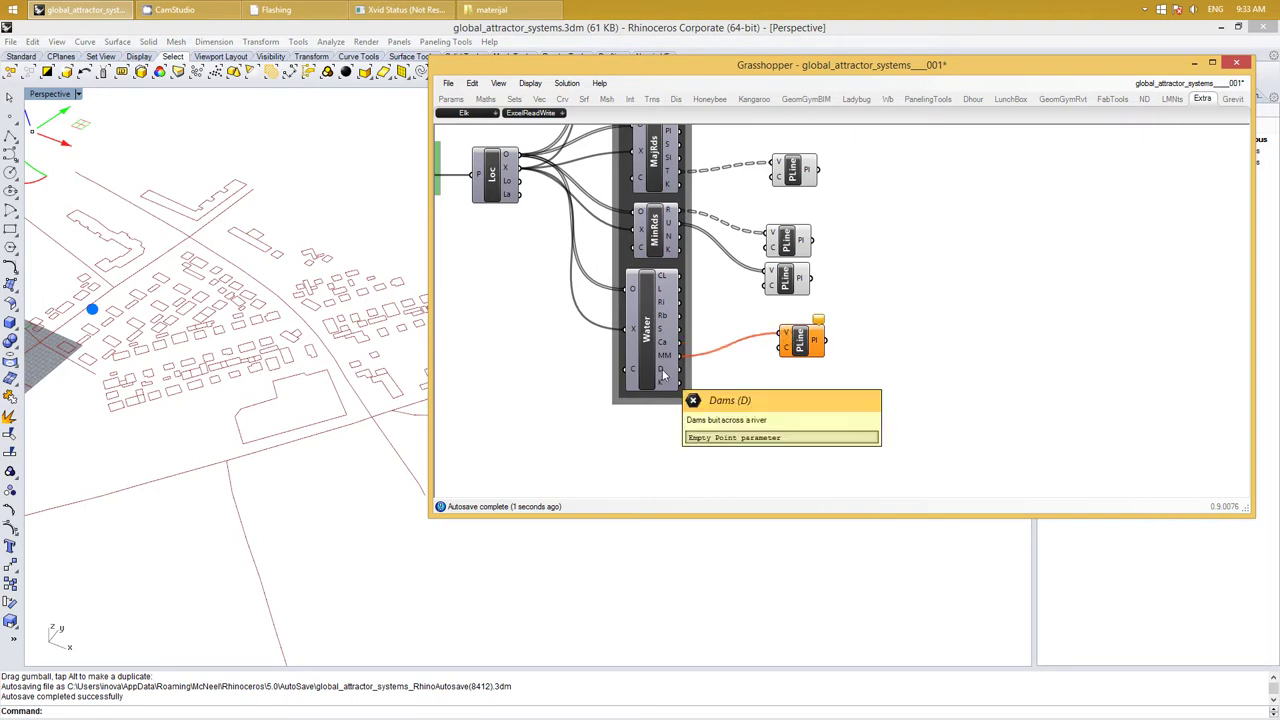
{"action": "left_click_drag", "start_coordinate": [680, 370], "coordinate": [780, 334]}
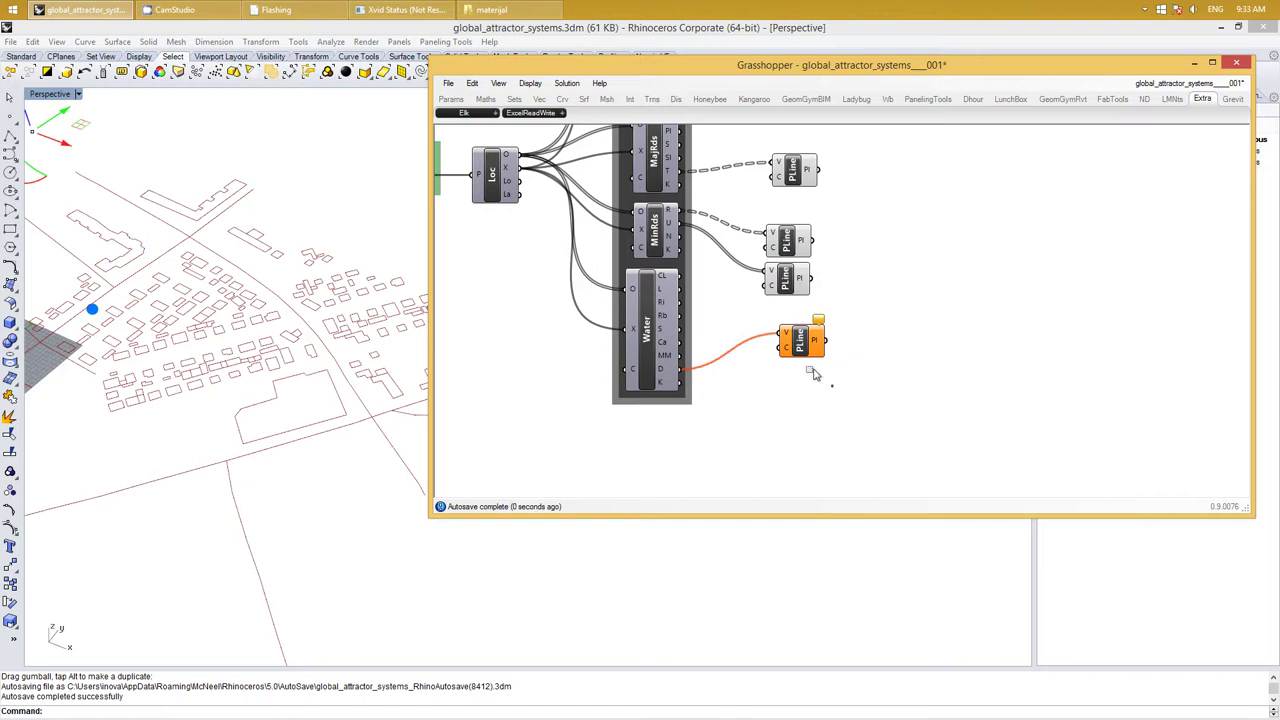
Delete the Water component and its orange PLine, then return to the buildings panel
{"action": "left_click_drag", "start_coordinate": [830, 387], "coordinate": [652, 323]}
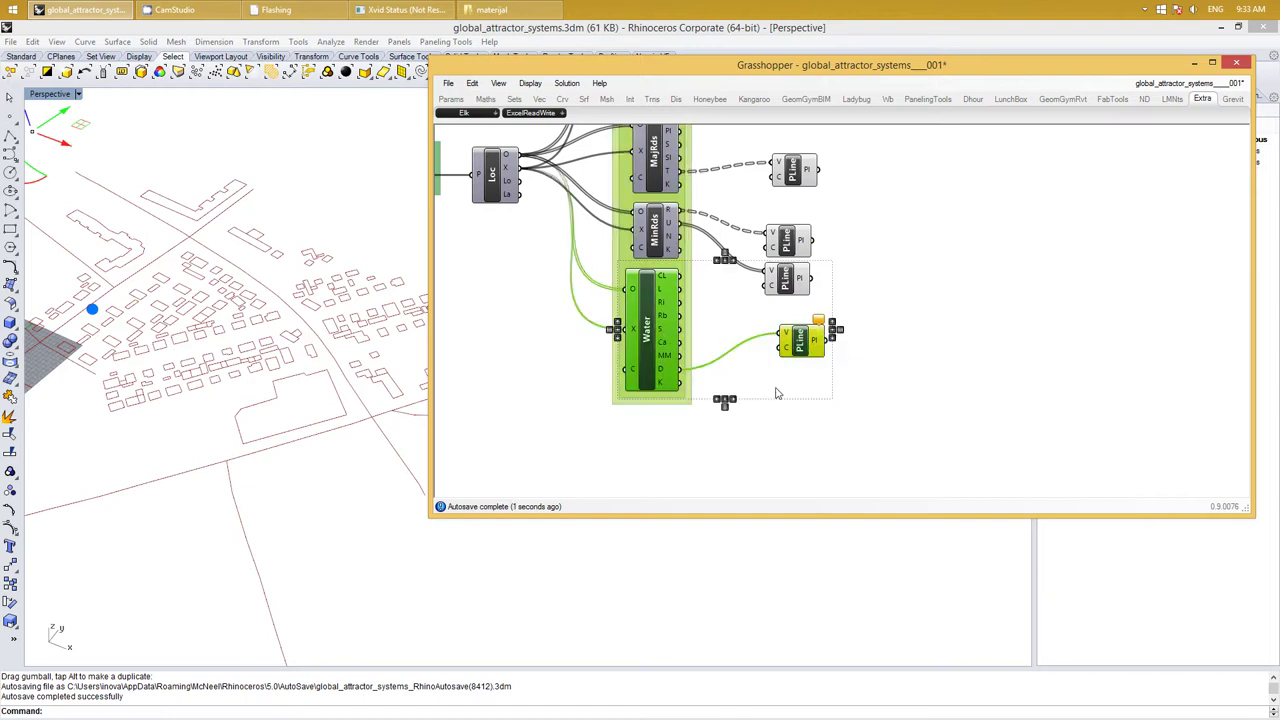
{"action": "key", "text": "Delete"}
{"action": "right_click_drag", "start_coordinate": [808, 306], "coordinate": [723, 417]}
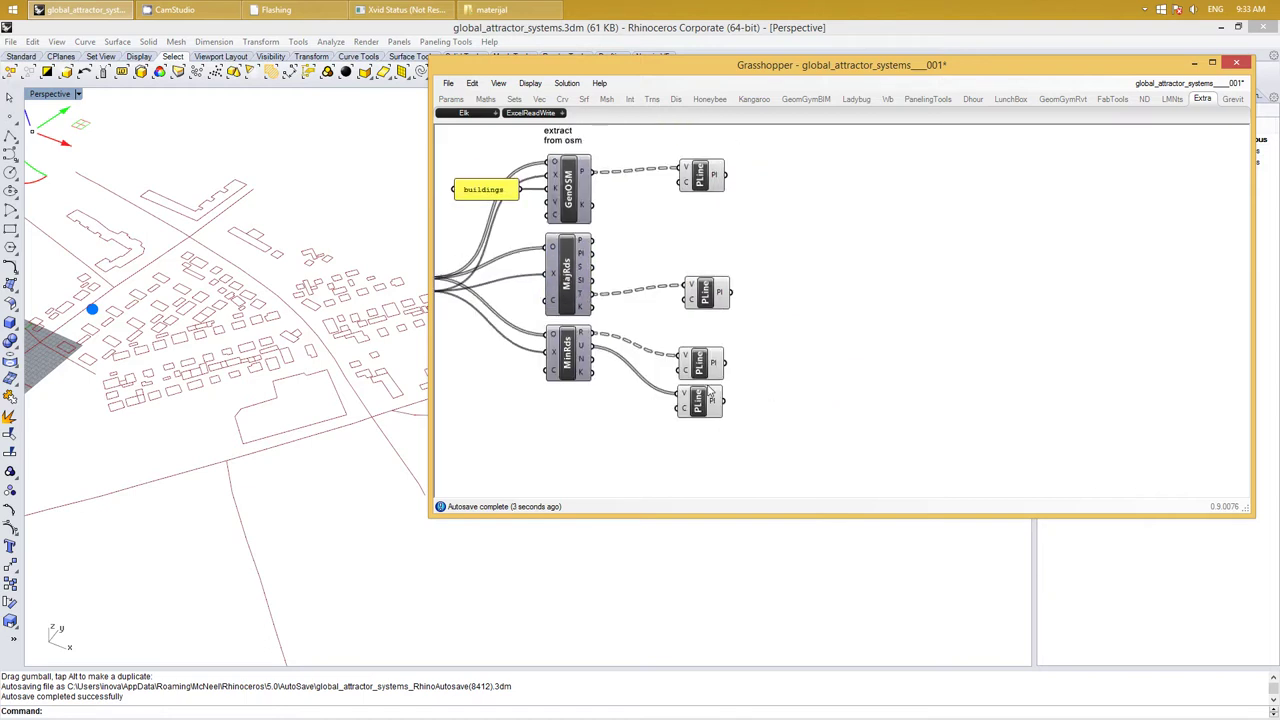
Distribute the four PLine components evenly in a vertical column
{"action": "scroll", "coordinate": [711, 398], "scroll_direction": "down", "scroll_amount": 2}
{"action": "left_click_drag", "start_coordinate": [740, 424], "coordinate": [722, 262]}
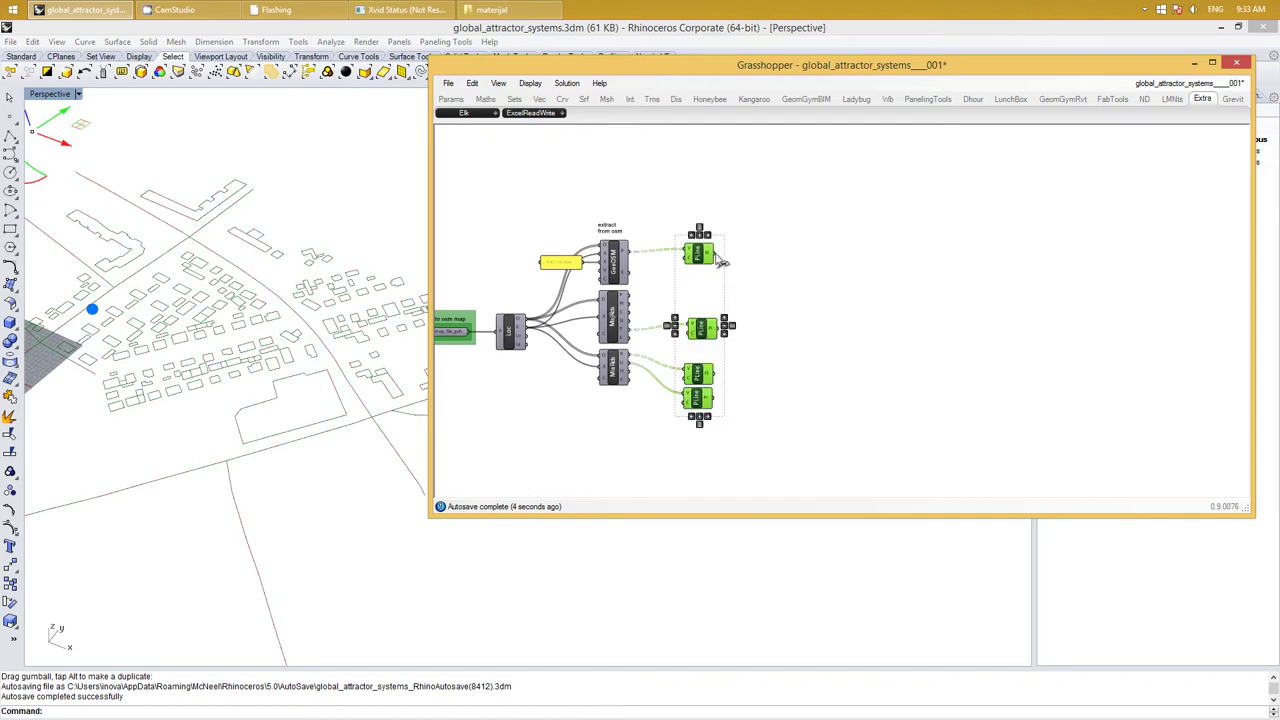
{"action": "left_click", "coordinate": [699, 233]}
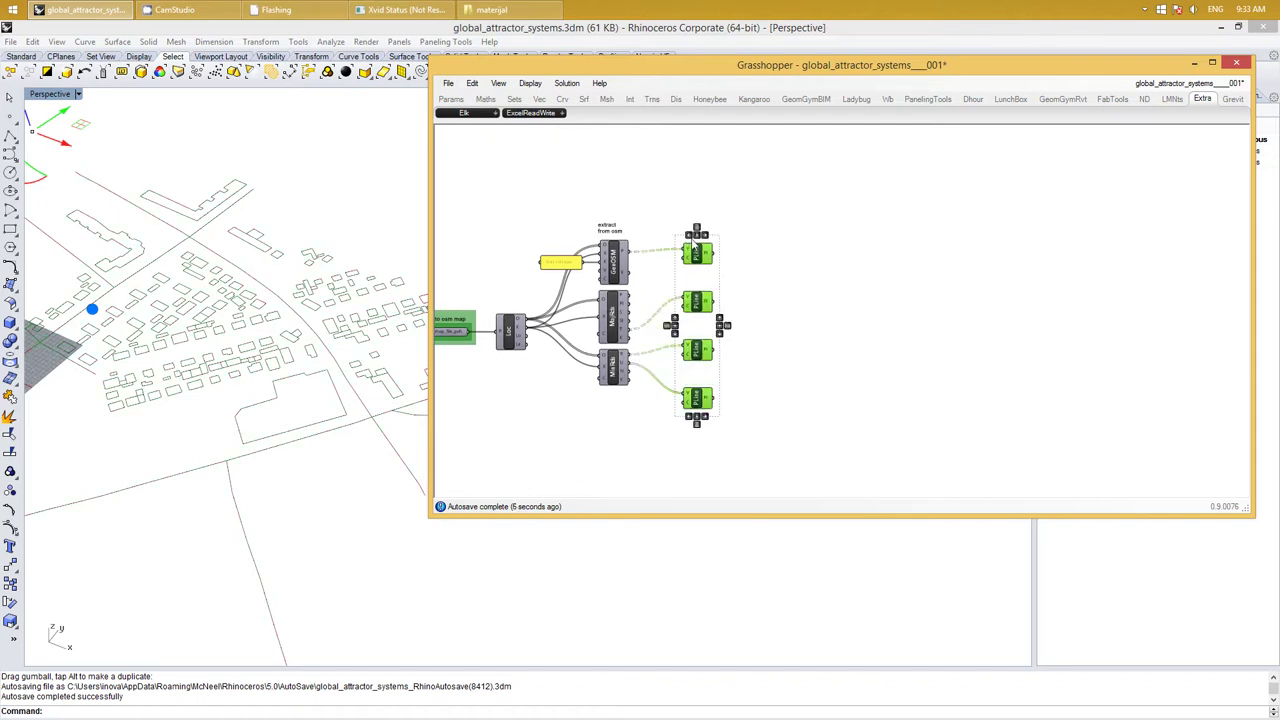
{"action": "left_click_drag", "start_coordinate": [693, 310], "coordinate": [683, 298]}
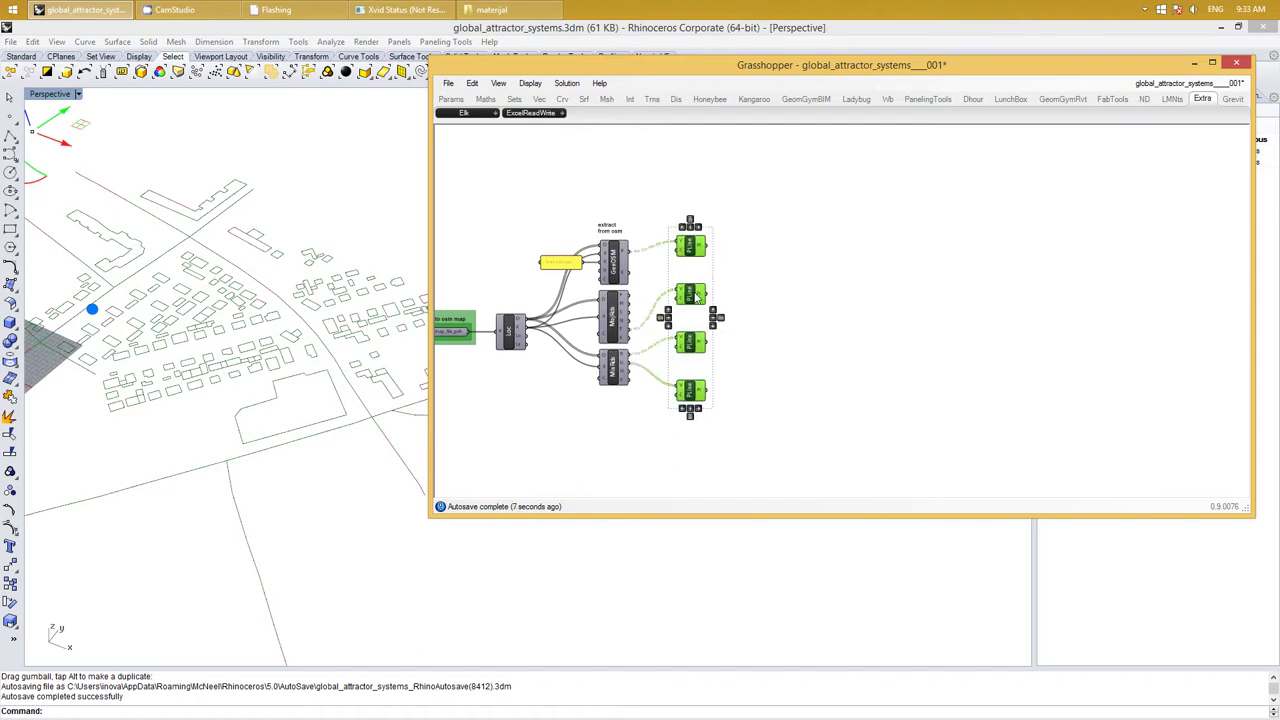
{"action": "left_click", "coordinate": [701, 263]}
Drag the top, third and bottom PLines into one tight, aligned stack
{"action": "left_click_drag", "start_coordinate": [693, 242], "coordinate": [695, 262]}
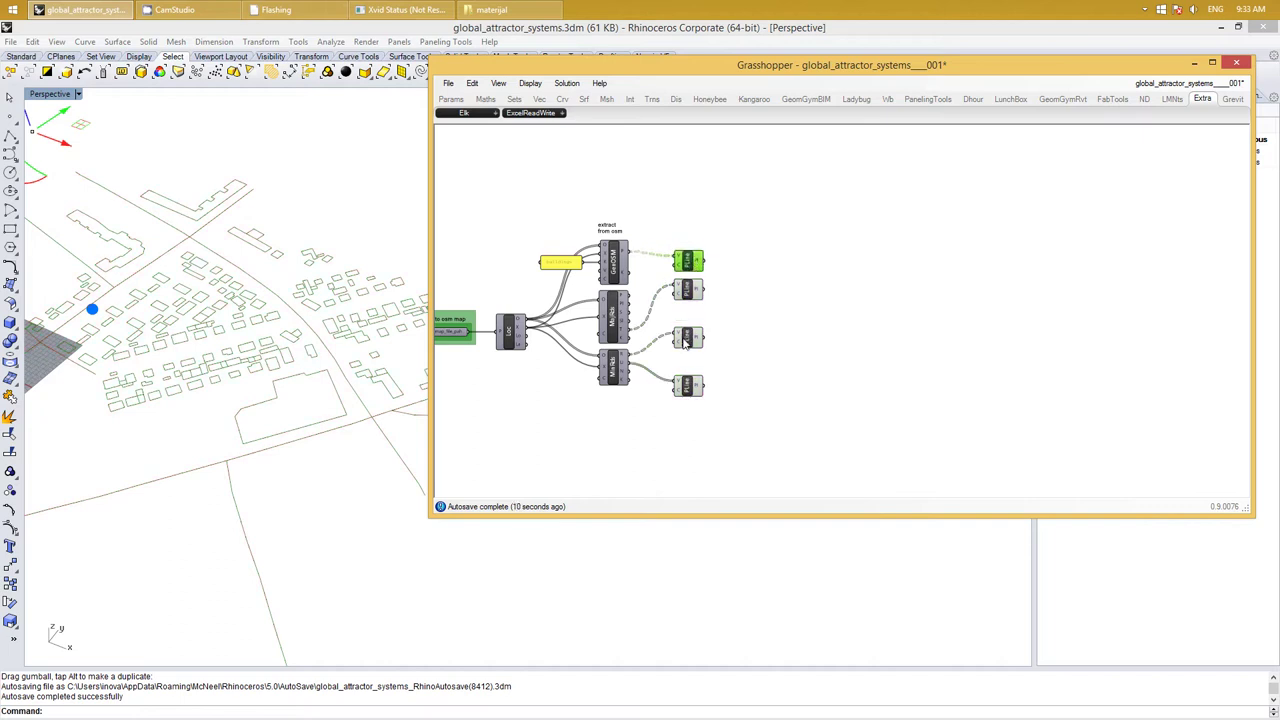
{"action": "left_click_drag", "start_coordinate": [686, 346], "coordinate": [688, 330]}
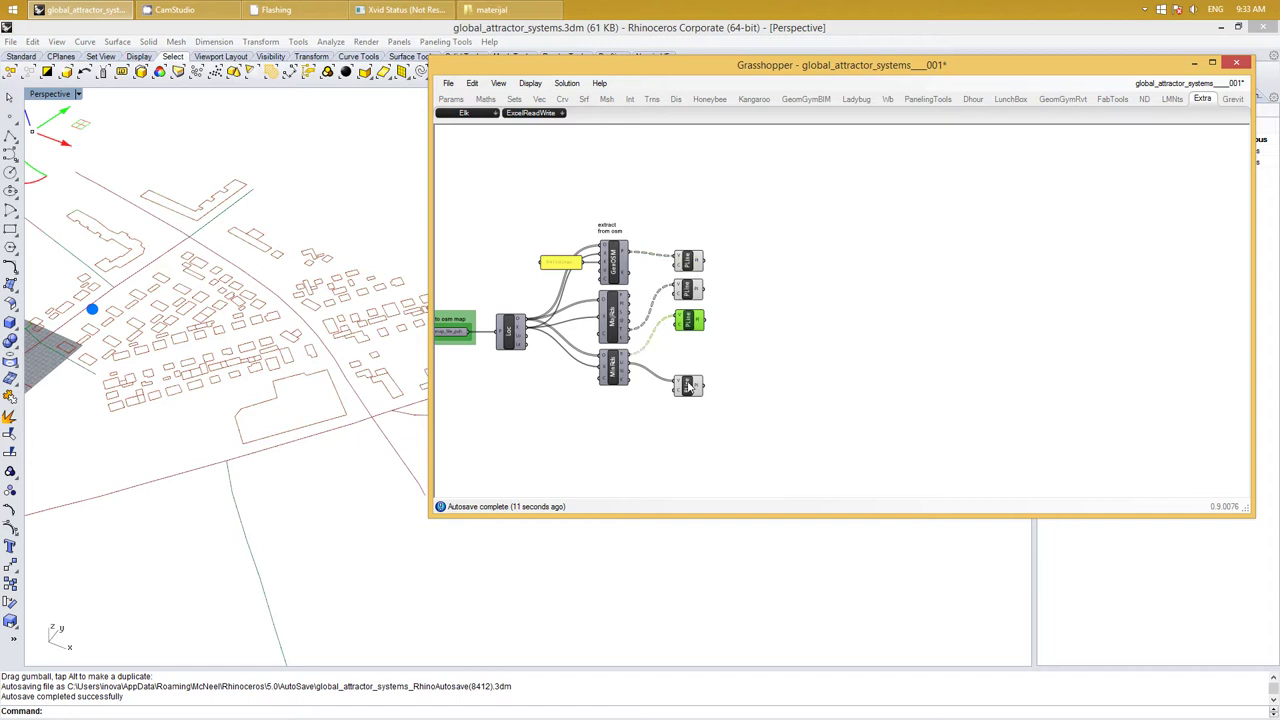
{"action": "left_click_drag", "start_coordinate": [688, 387], "coordinate": [688, 352]}
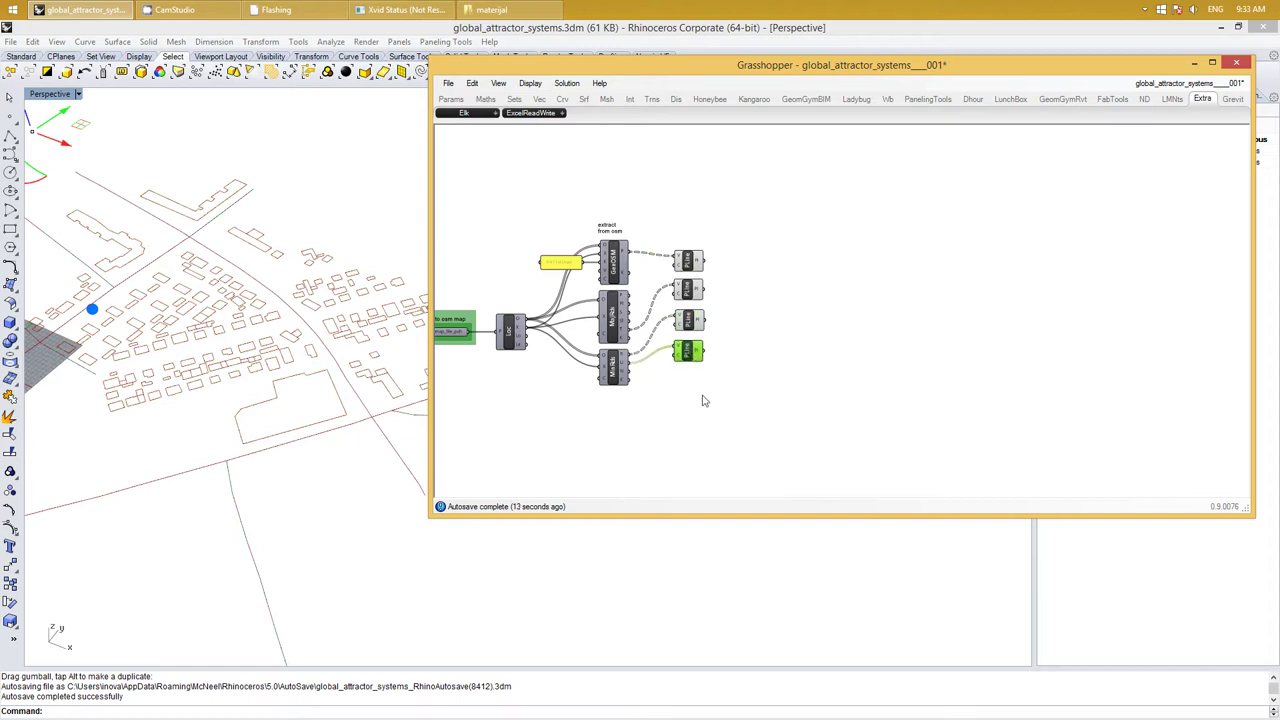
{"action": "left_click_drag", "start_coordinate": [703, 400], "coordinate": [670, 222]}
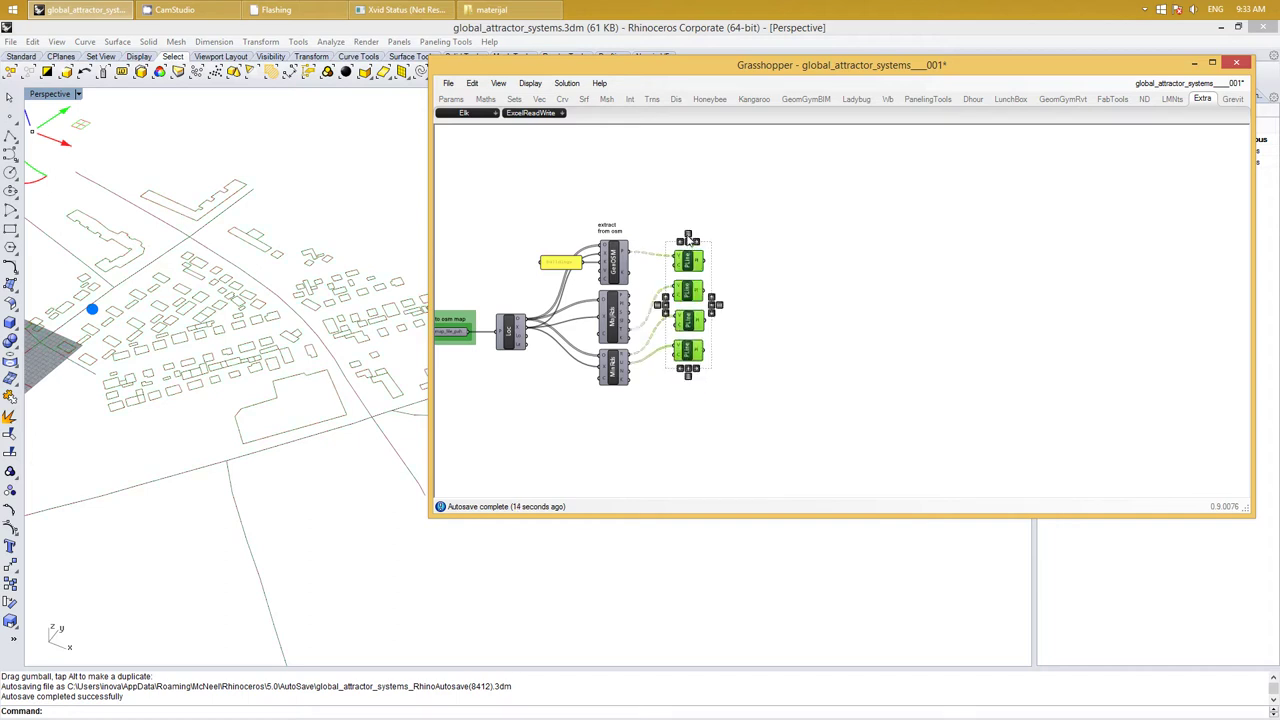
{"action": "right_click_drag", "start_coordinate": [787, 274], "coordinate": [743, 286]}
{"action": "left_click", "coordinate": [743, 286]}
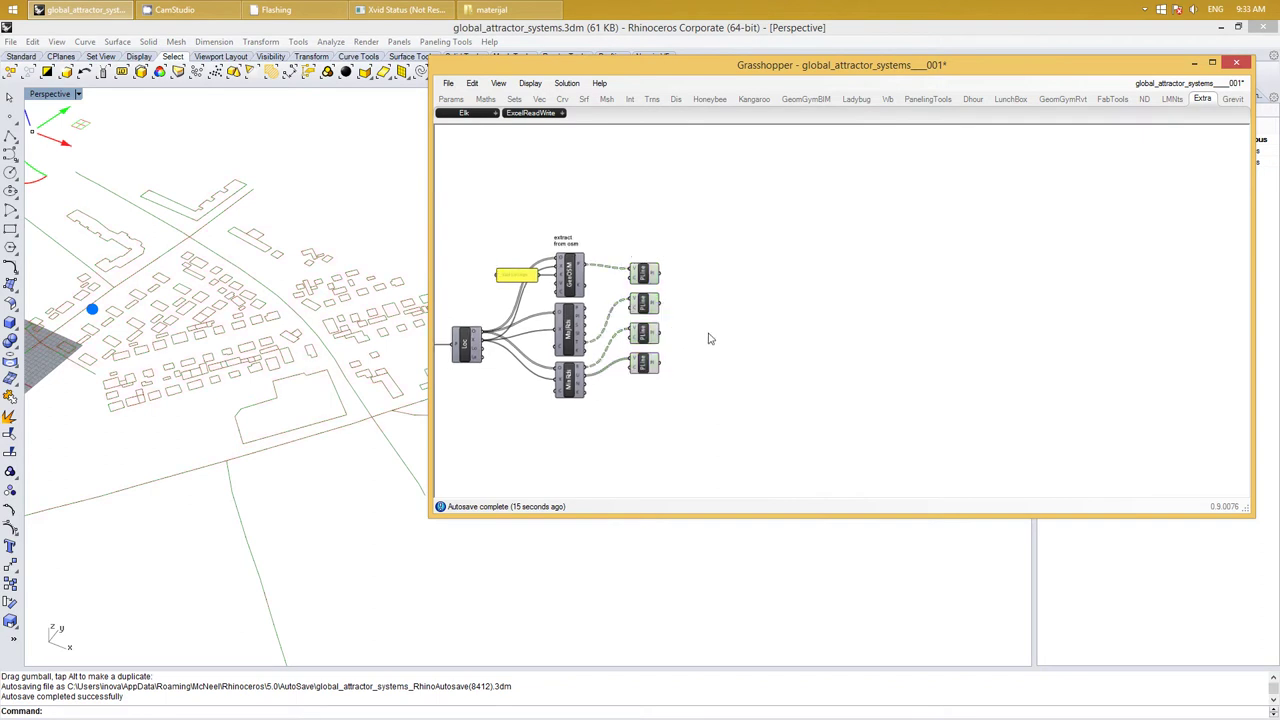
{"action": "scroll", "coordinate": [746, 309], "scroll_direction": "up", "scroll_amount": 2}
{"action": "scroll", "coordinate": [723, 294], "scroll_direction": "up", "scroll_amount": 1}
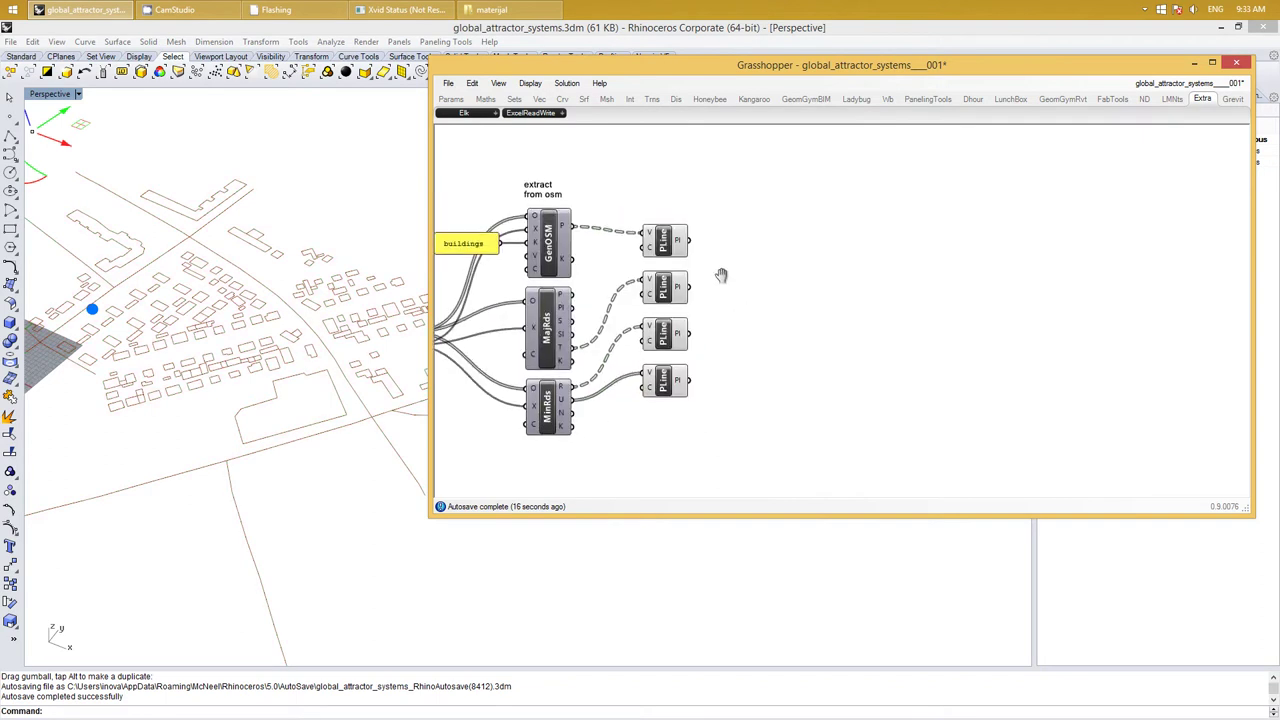
{"action": "double_click", "coordinate": [761, 237]}
{"action": "type", "text": "data"}
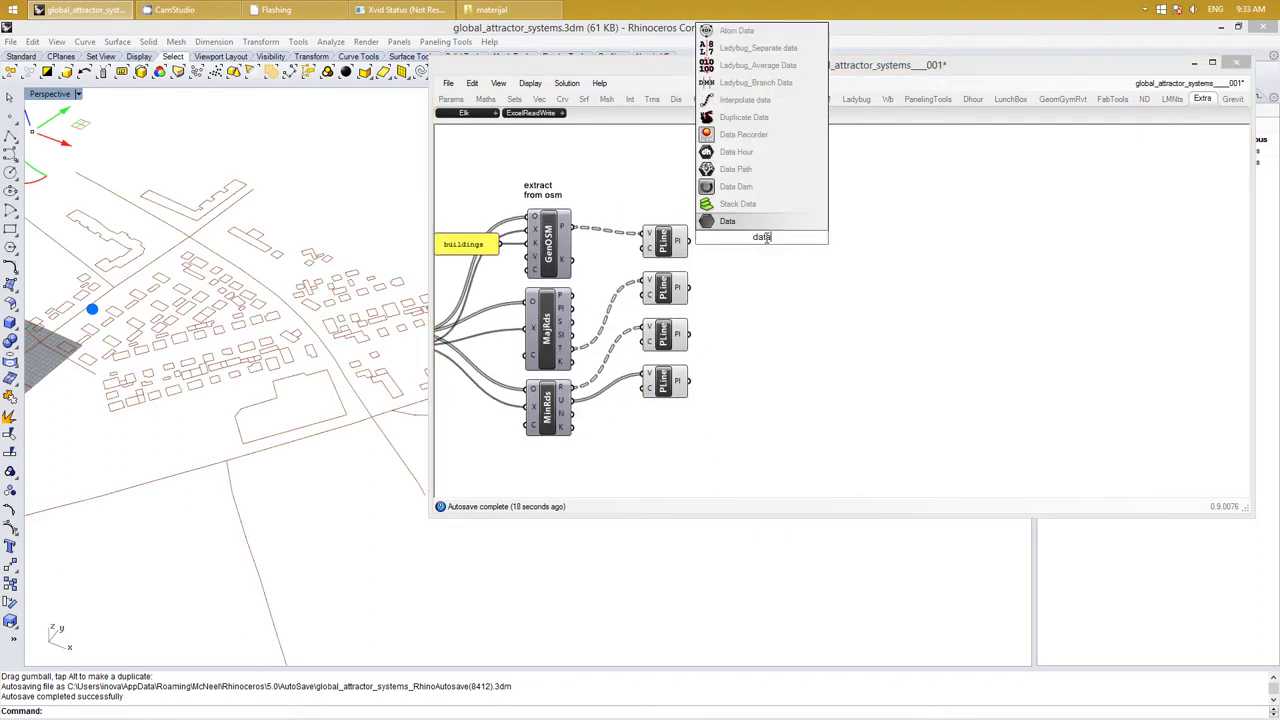
{"action": "key", "text": "Return"}
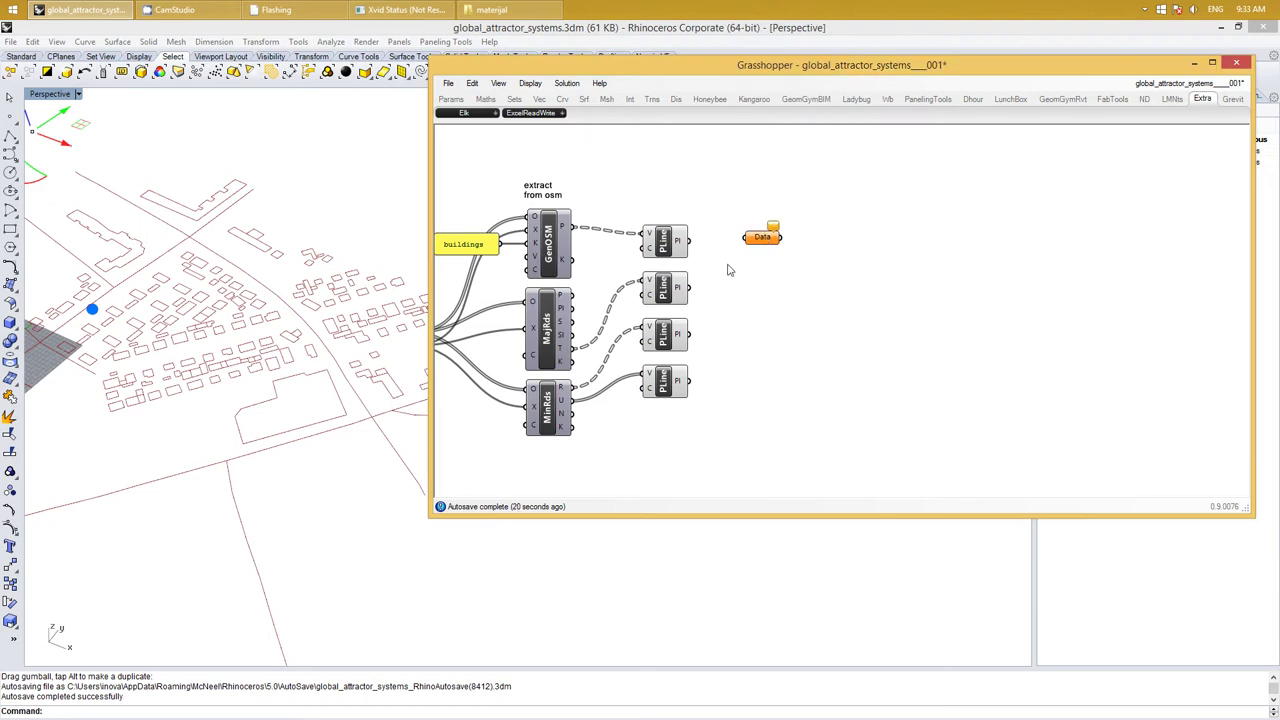
{"action": "left_click_drag", "start_coordinate": [762, 237], "coordinate": [894, 240]}
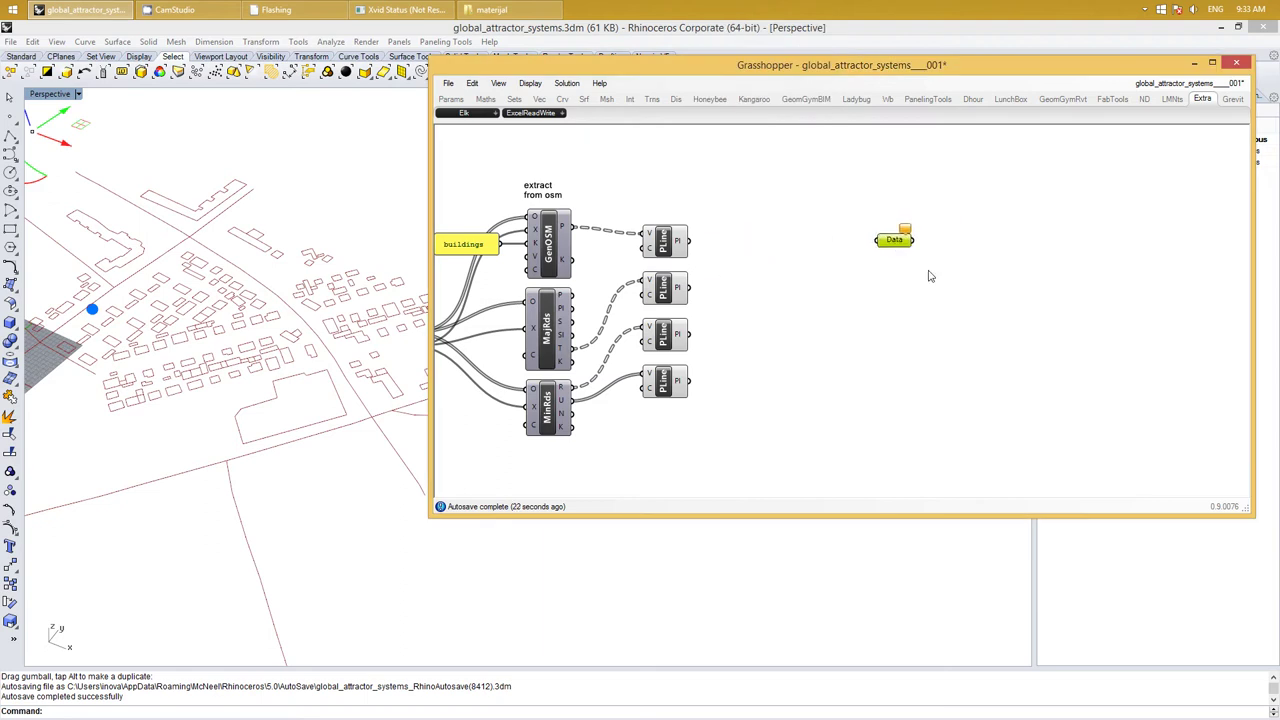
{"action": "left_click_drag", "start_coordinate": [936, 282], "coordinate": [845, 225]}
{"action": "key", "text": "Delete"}
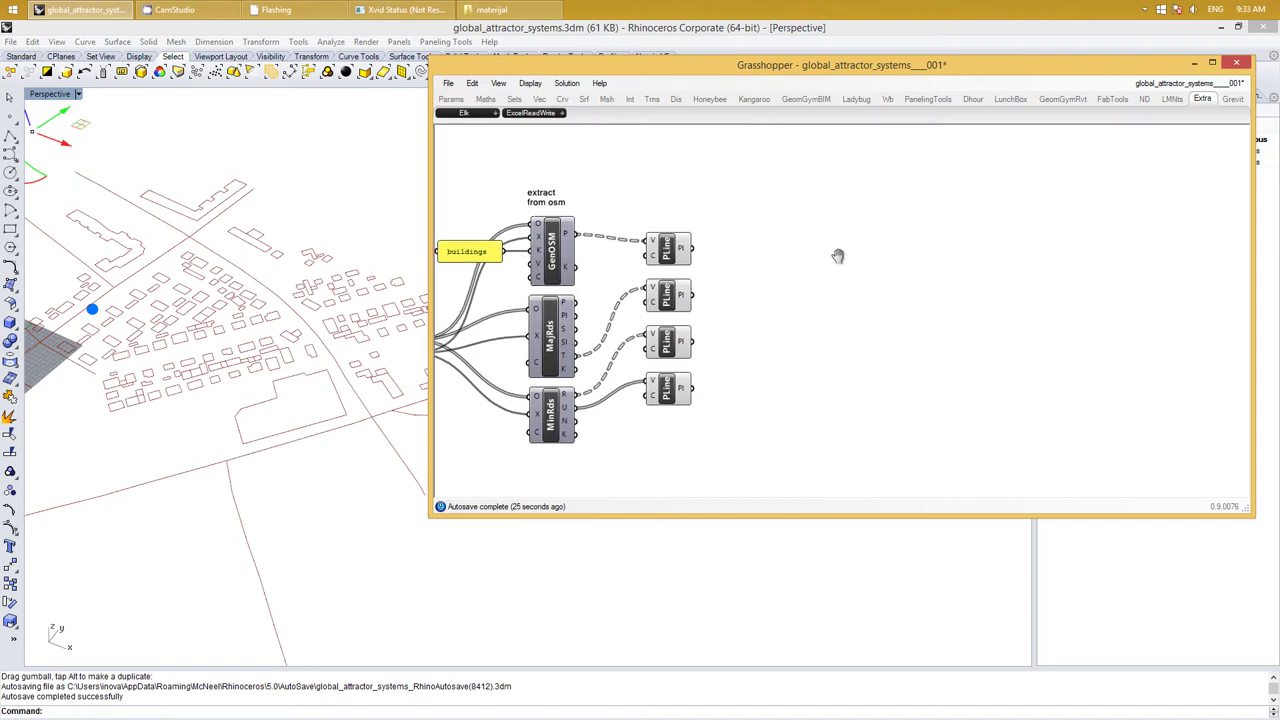
{"action": "right_click_drag", "start_coordinate": [824, 240], "coordinate": [861, 257]}
{"action": "right_click", "coordinate": [868, 265]}
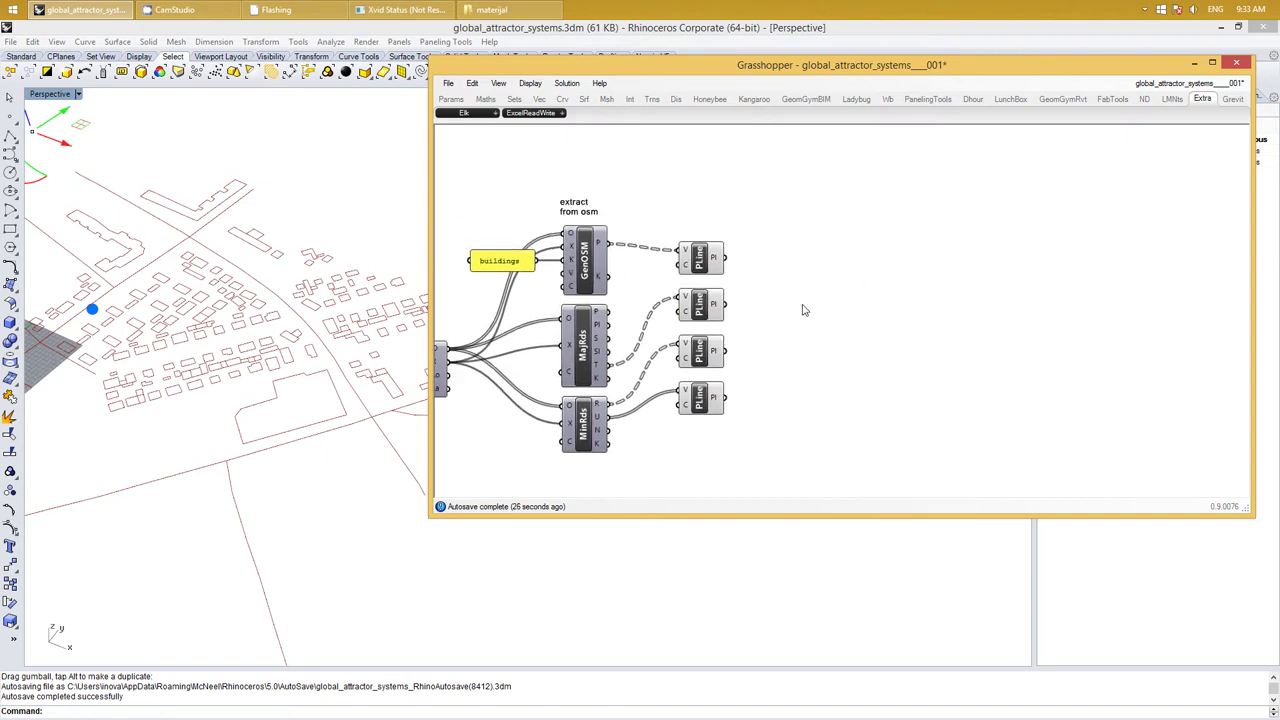
{"action": "right_click_drag", "start_coordinate": [800, 306], "coordinate": [868, 306]}
{"action": "left_click", "coordinate": [938, 218]}
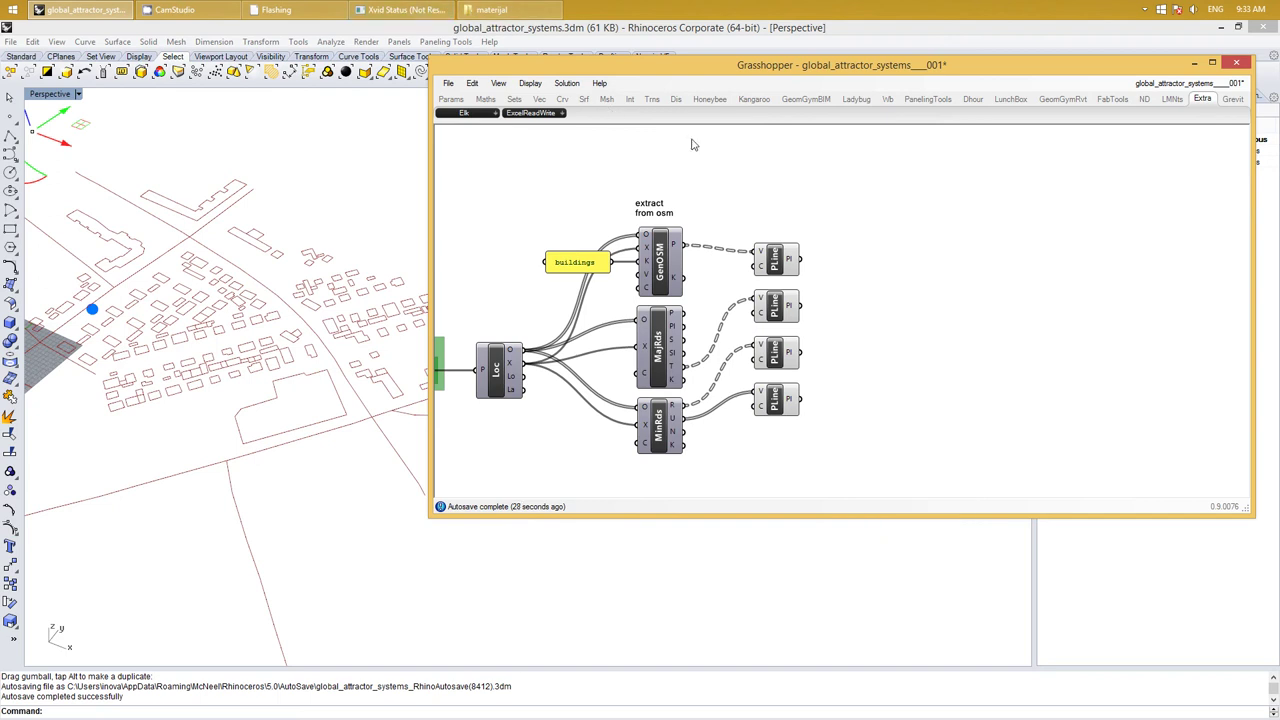
{"action": "left_click", "coordinate": [183, 12]}
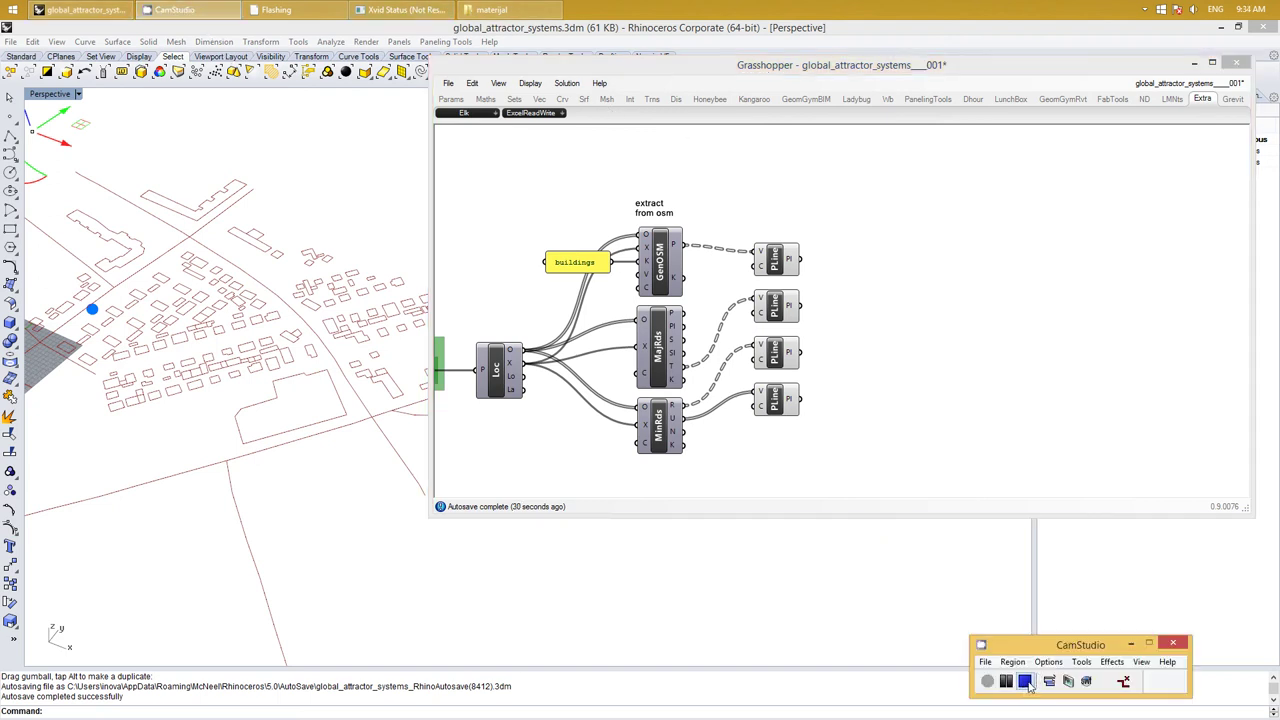
{"action": "left_click", "coordinate": [1030, 685]}
{"action": "scroll", "coordinate": [900, 345], "scroll_direction": "down", "scroll_amount": 3}
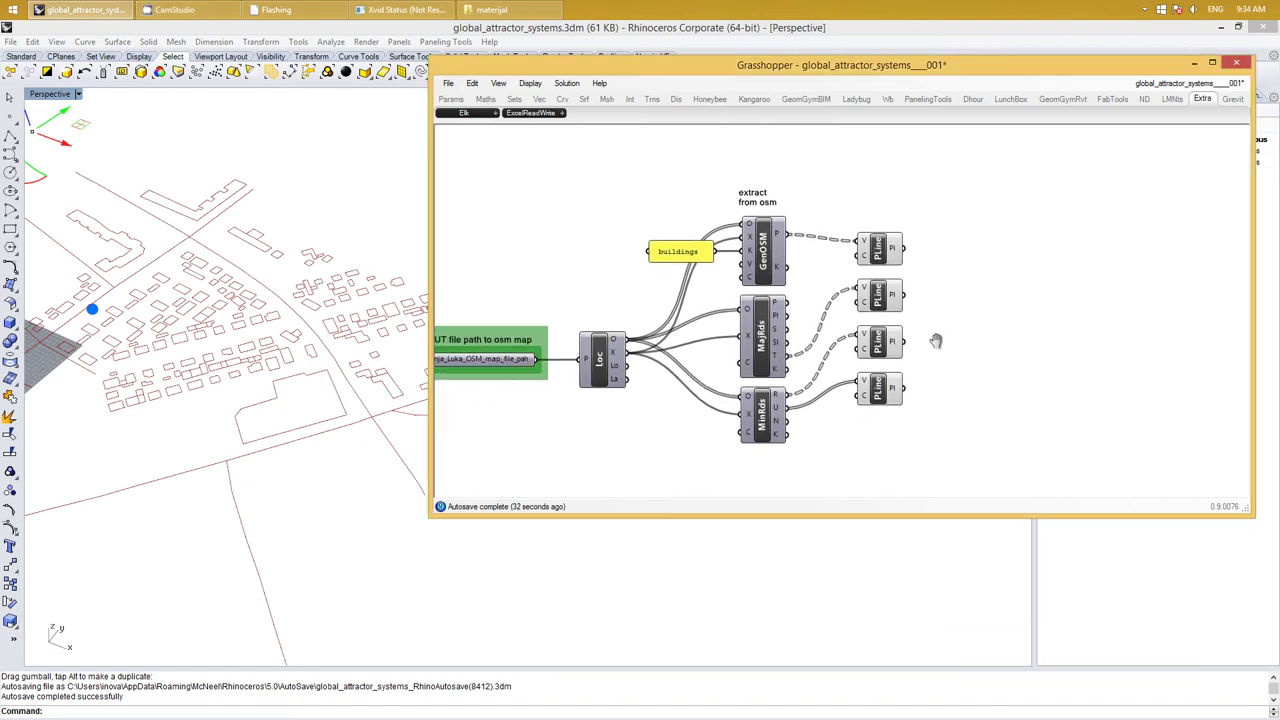
{"action": "right_click", "coordinate": [920, 340]}
{"action": "right_click_drag", "start_coordinate": [794, 411], "coordinate": [691, 363]}
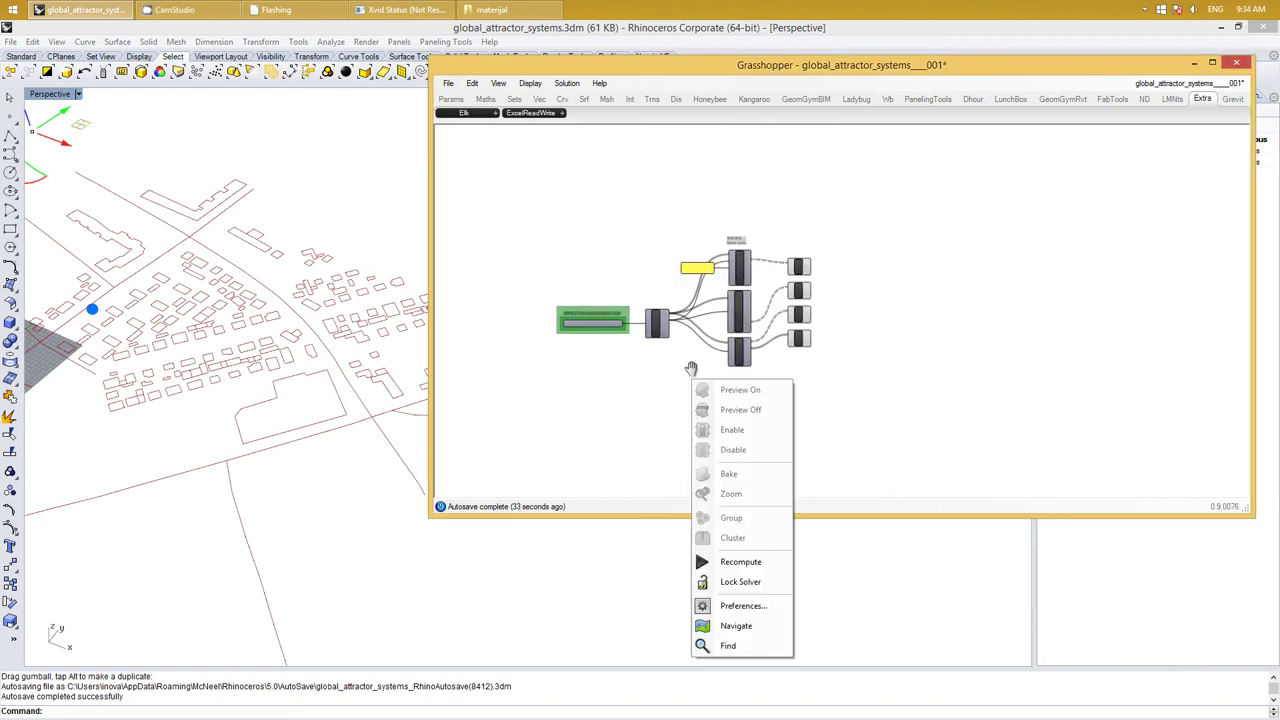
{"action": "scroll", "coordinate": [877, 389], "scroll_direction": "down", "scroll_amount": 2}
{"action": "mouse_move", "coordinate": [869, 334]}
{"action": "right_mouse_down"}
{"action": "mouse_move", "coordinate": [855, 254]}
{"action": "mouse_move", "coordinate": [838, 366]}
{"action": "right_mouse_up"}
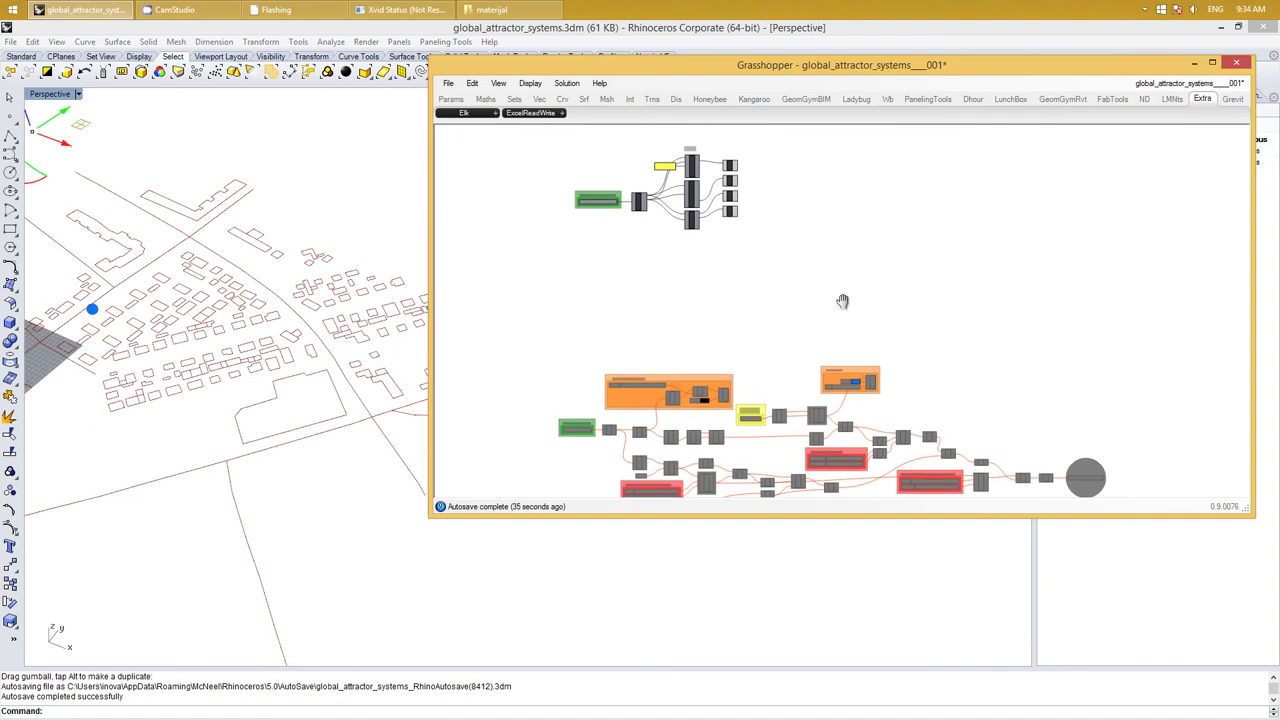
{"action": "scroll", "coordinate": [786, 290], "scroll_direction": "up", "scroll_amount": 2}
{"action": "scroll", "coordinate": [788, 276], "scroll_direction": "up", "scroll_amount": 2}
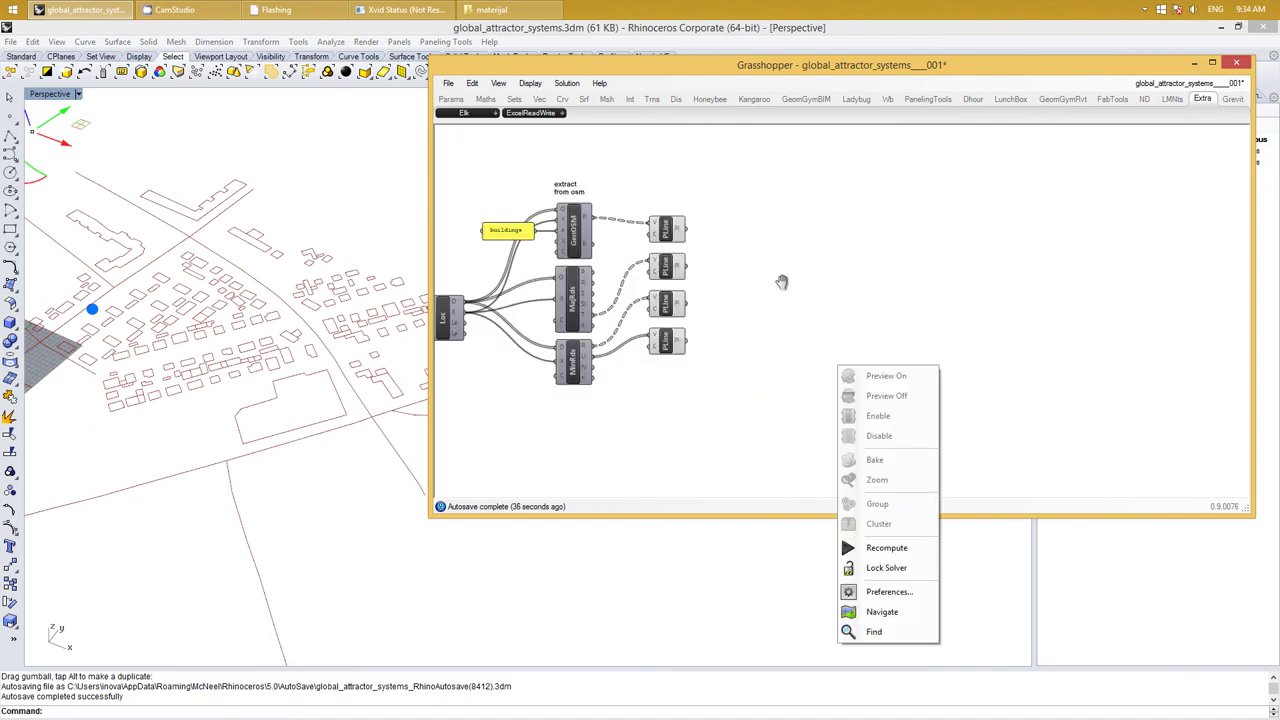
{"action": "right_click_drag", "start_coordinate": [780, 283], "coordinate": [843, 283]}
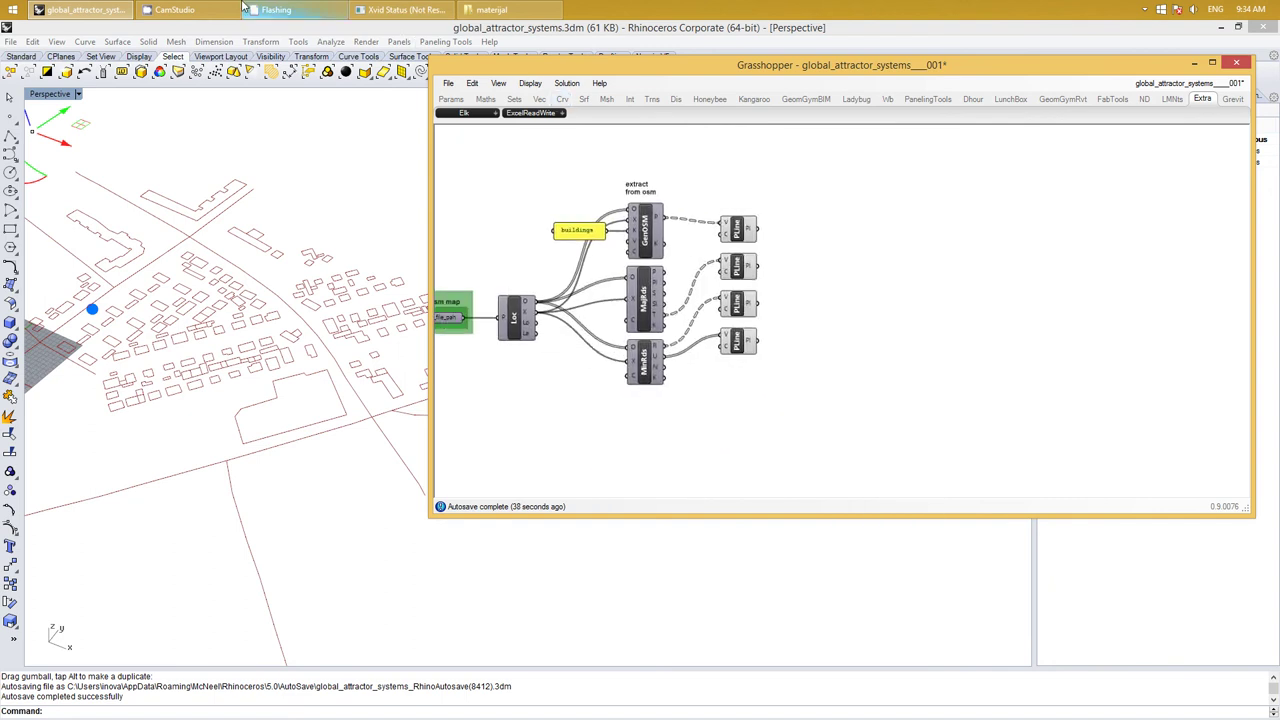